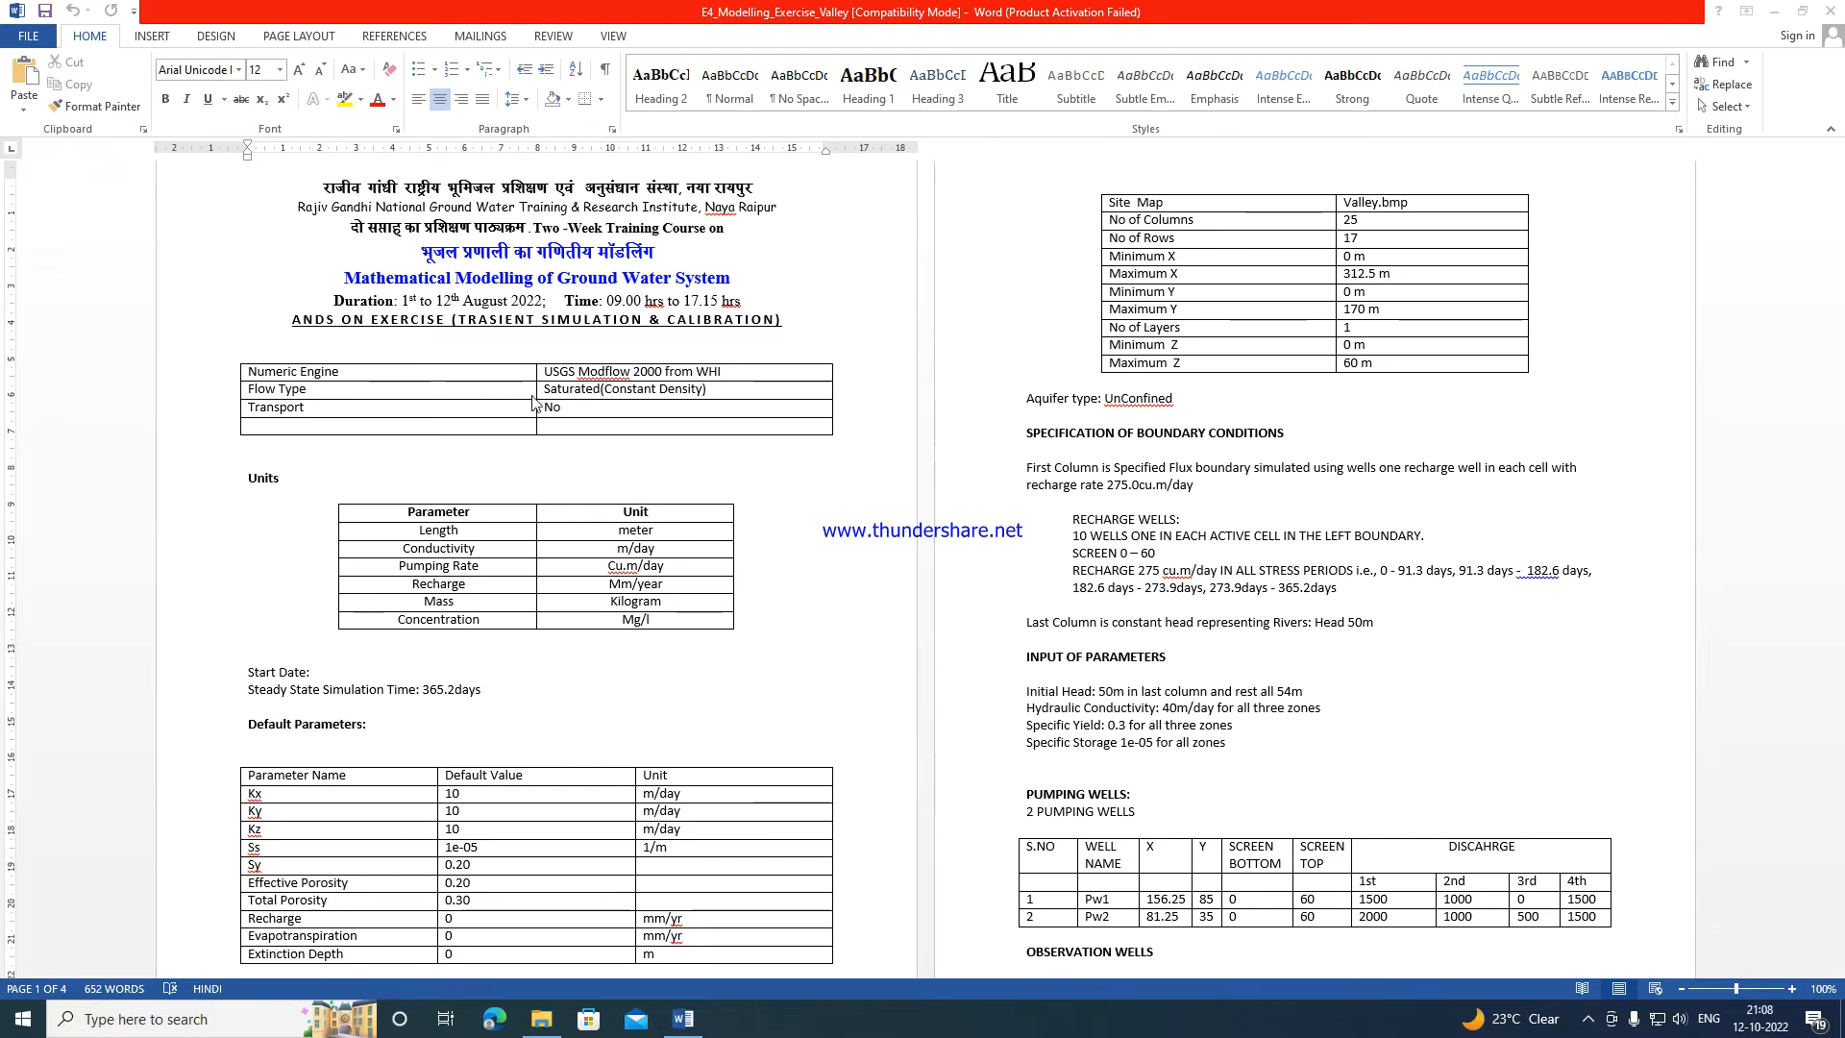
Review the exercise document's engine, units, default parameters, grid, boundary conditions, pumping and observation wells, and observed head details.
scroll(535, 403, "down", 1)
scroll(535, 402, "up", 1)
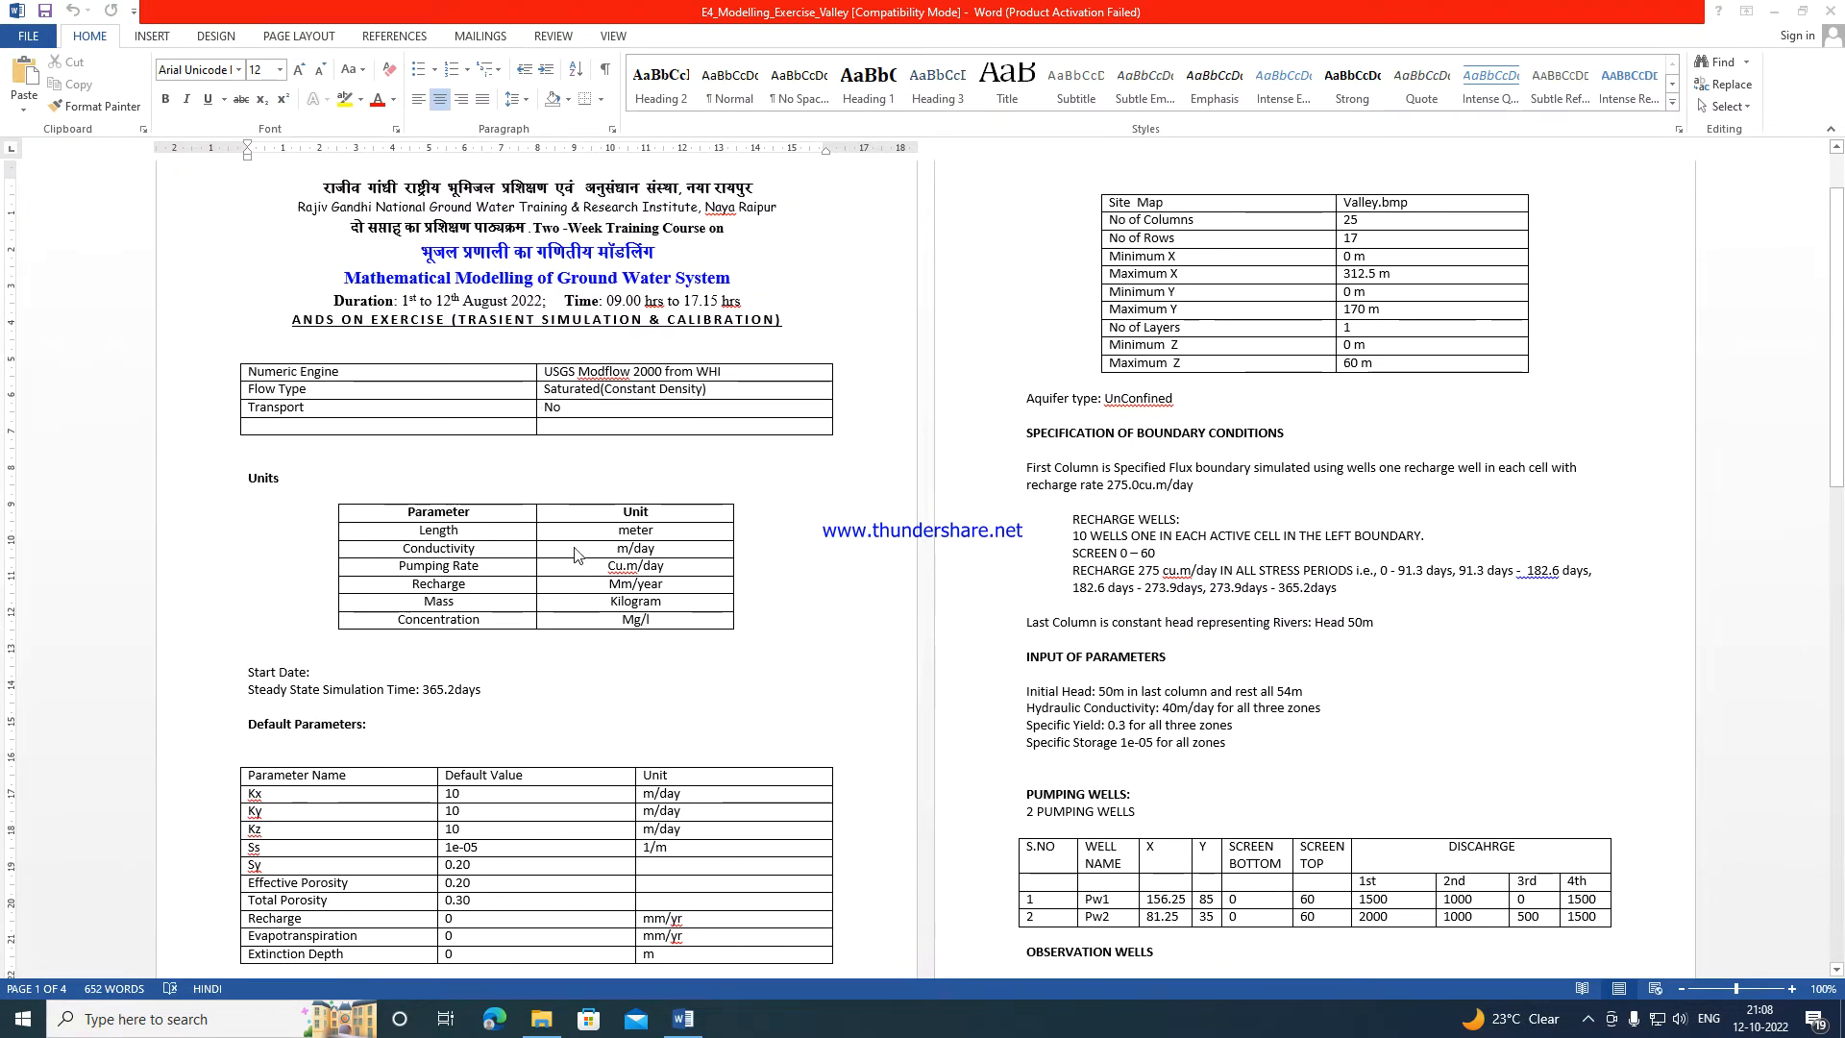
scroll(620, 565, "down", 2)
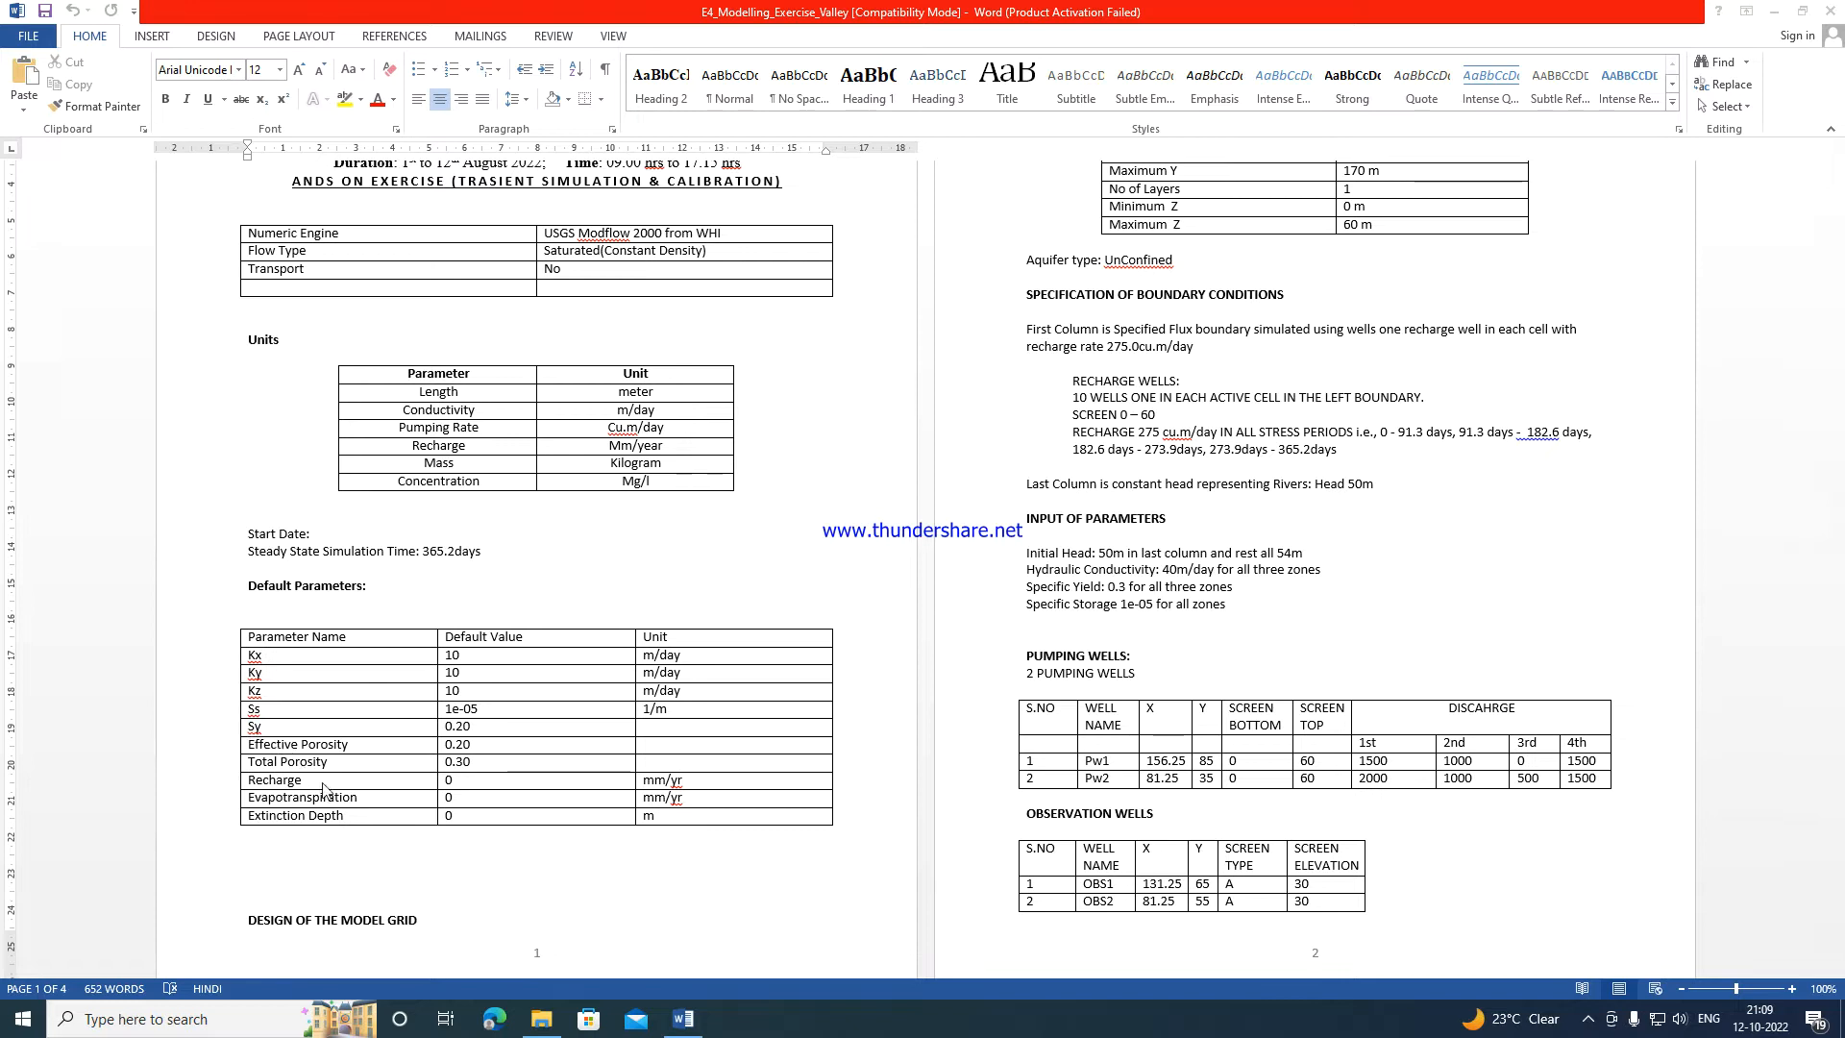
scroll(497, 766, "down", 3)
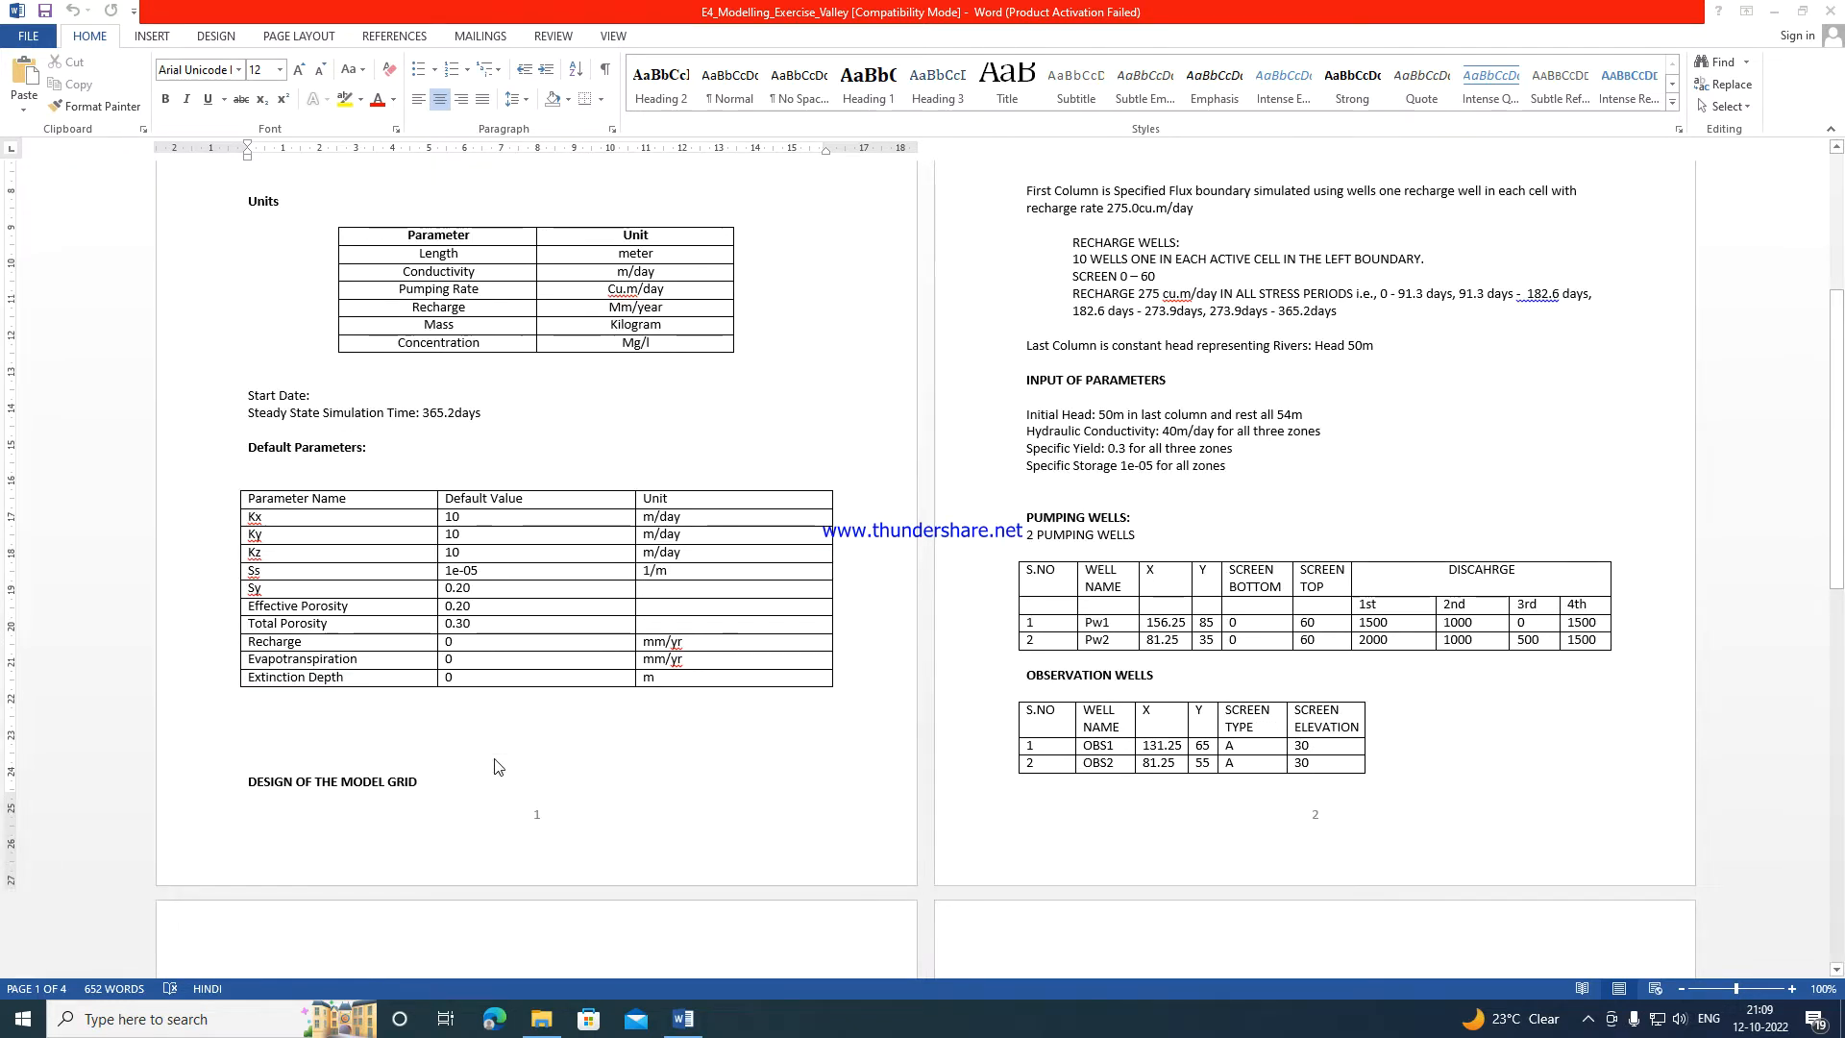
scroll(497, 766, "up", 6)
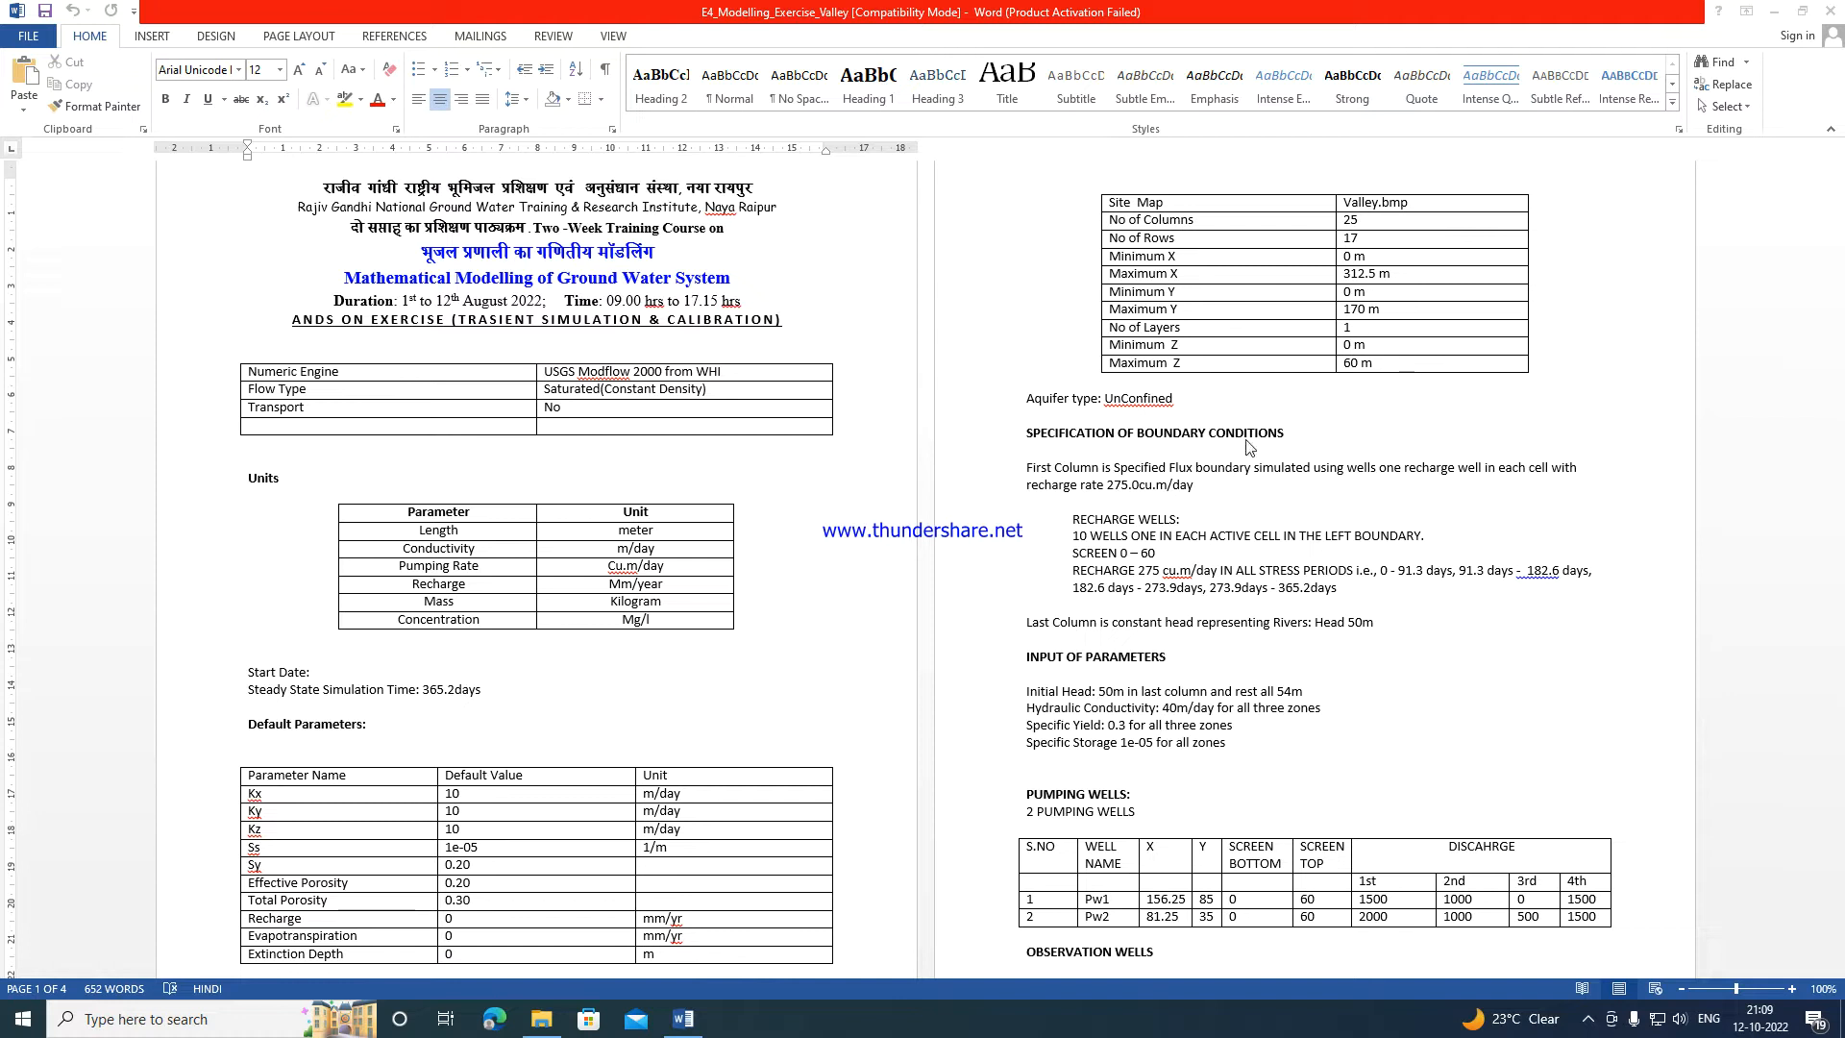
scroll(984, 433, "down", 3)
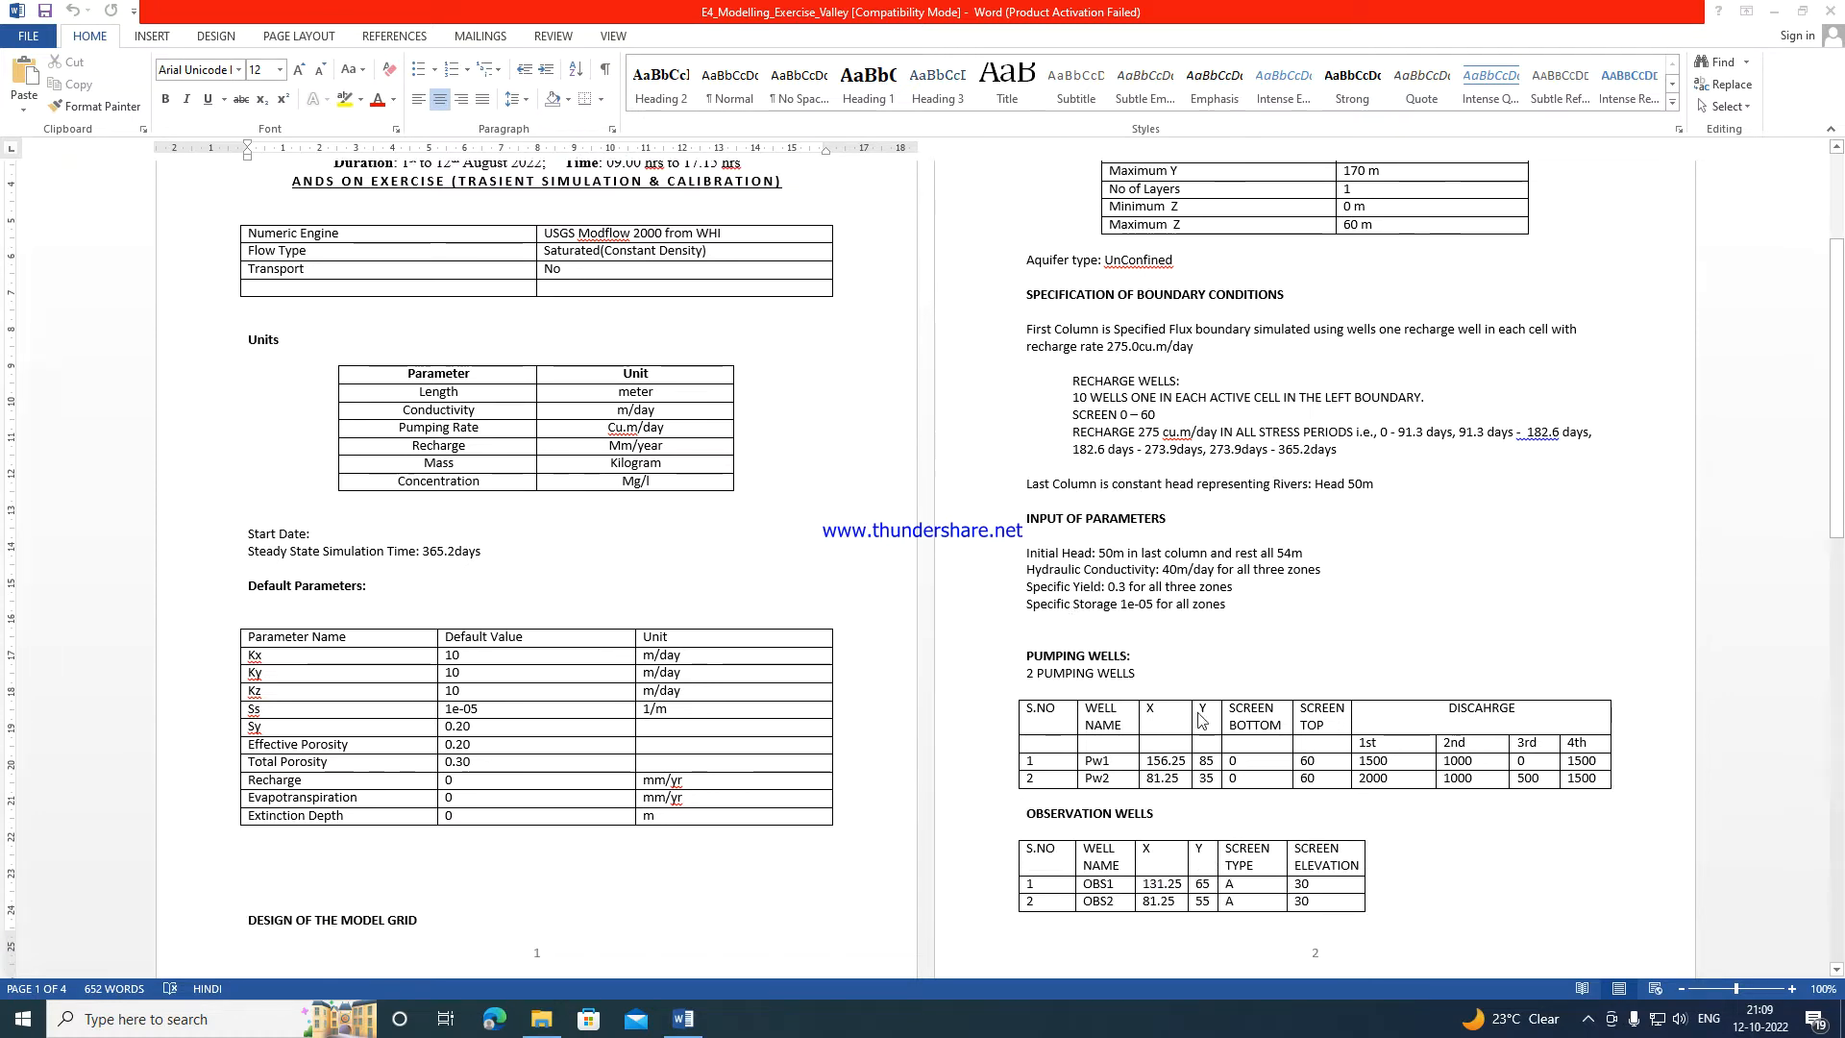
scroll(1128, 751, "down", 3)
scroll(1128, 752, "down", 1)
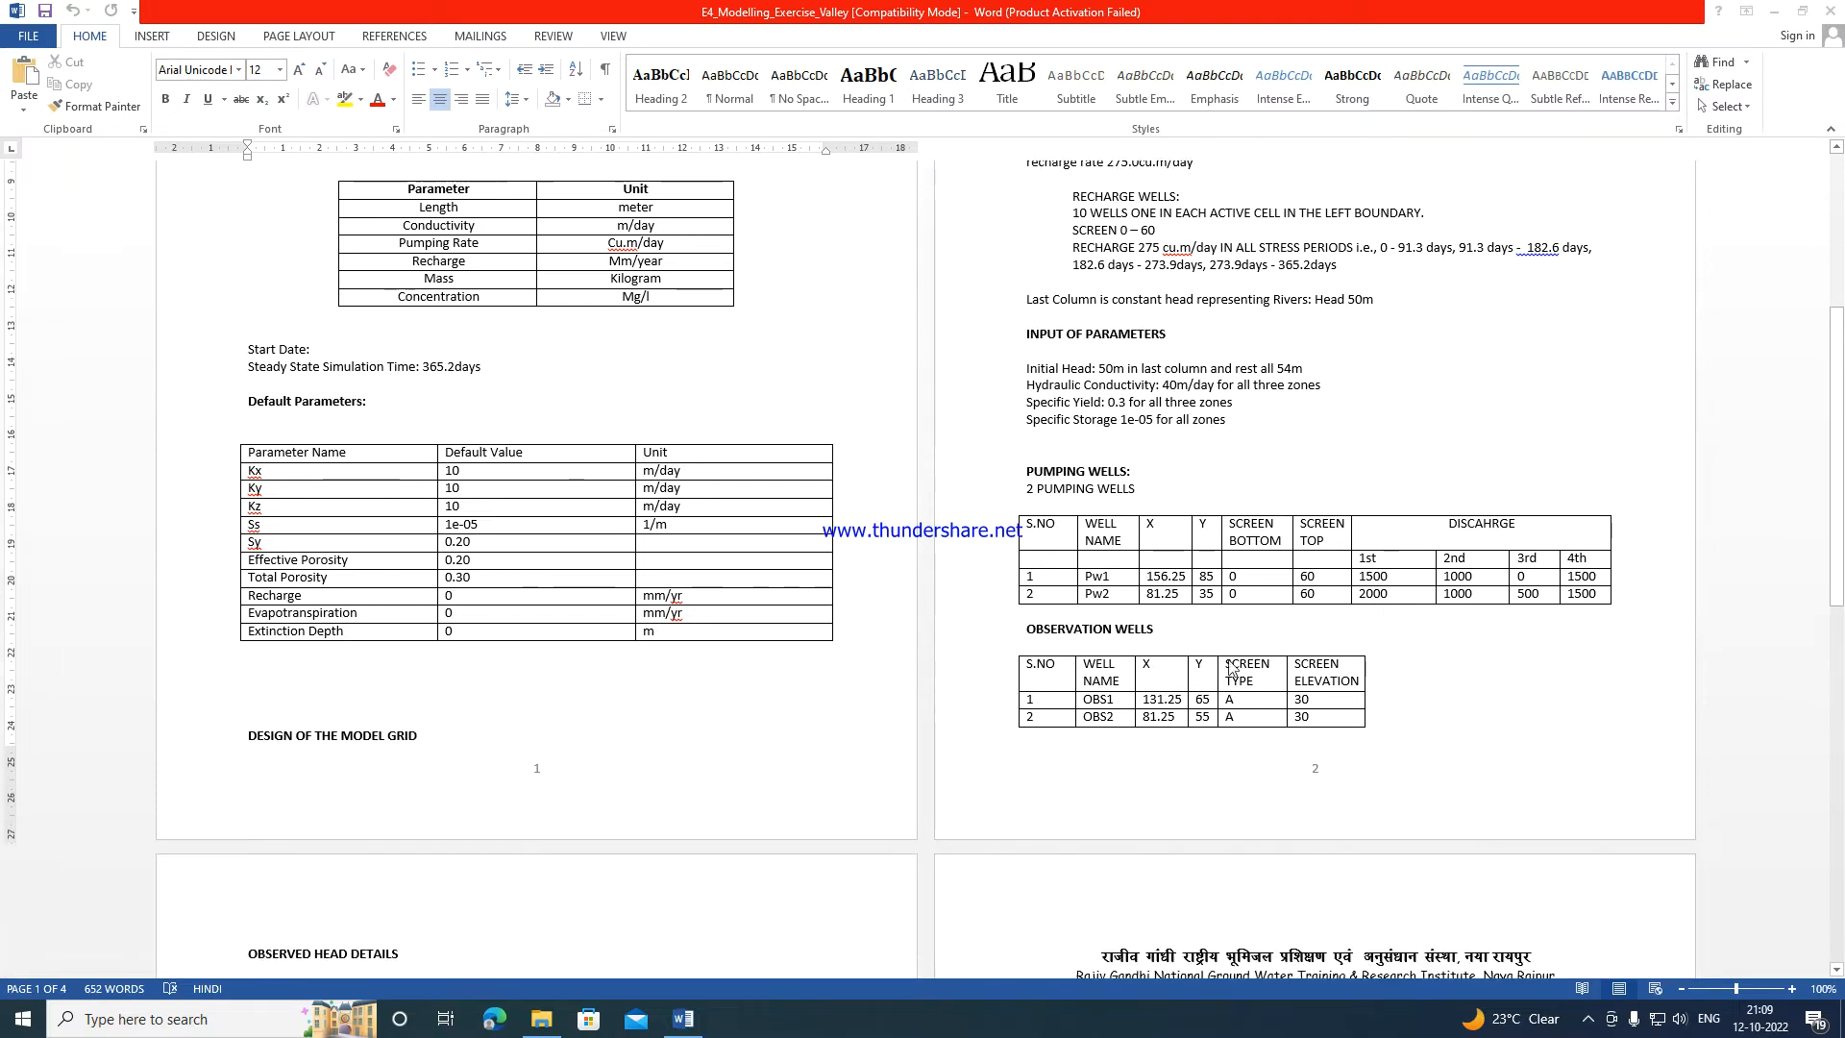
scroll(1182, 716, "down", 3)
scroll(1181, 716, "down", 9)
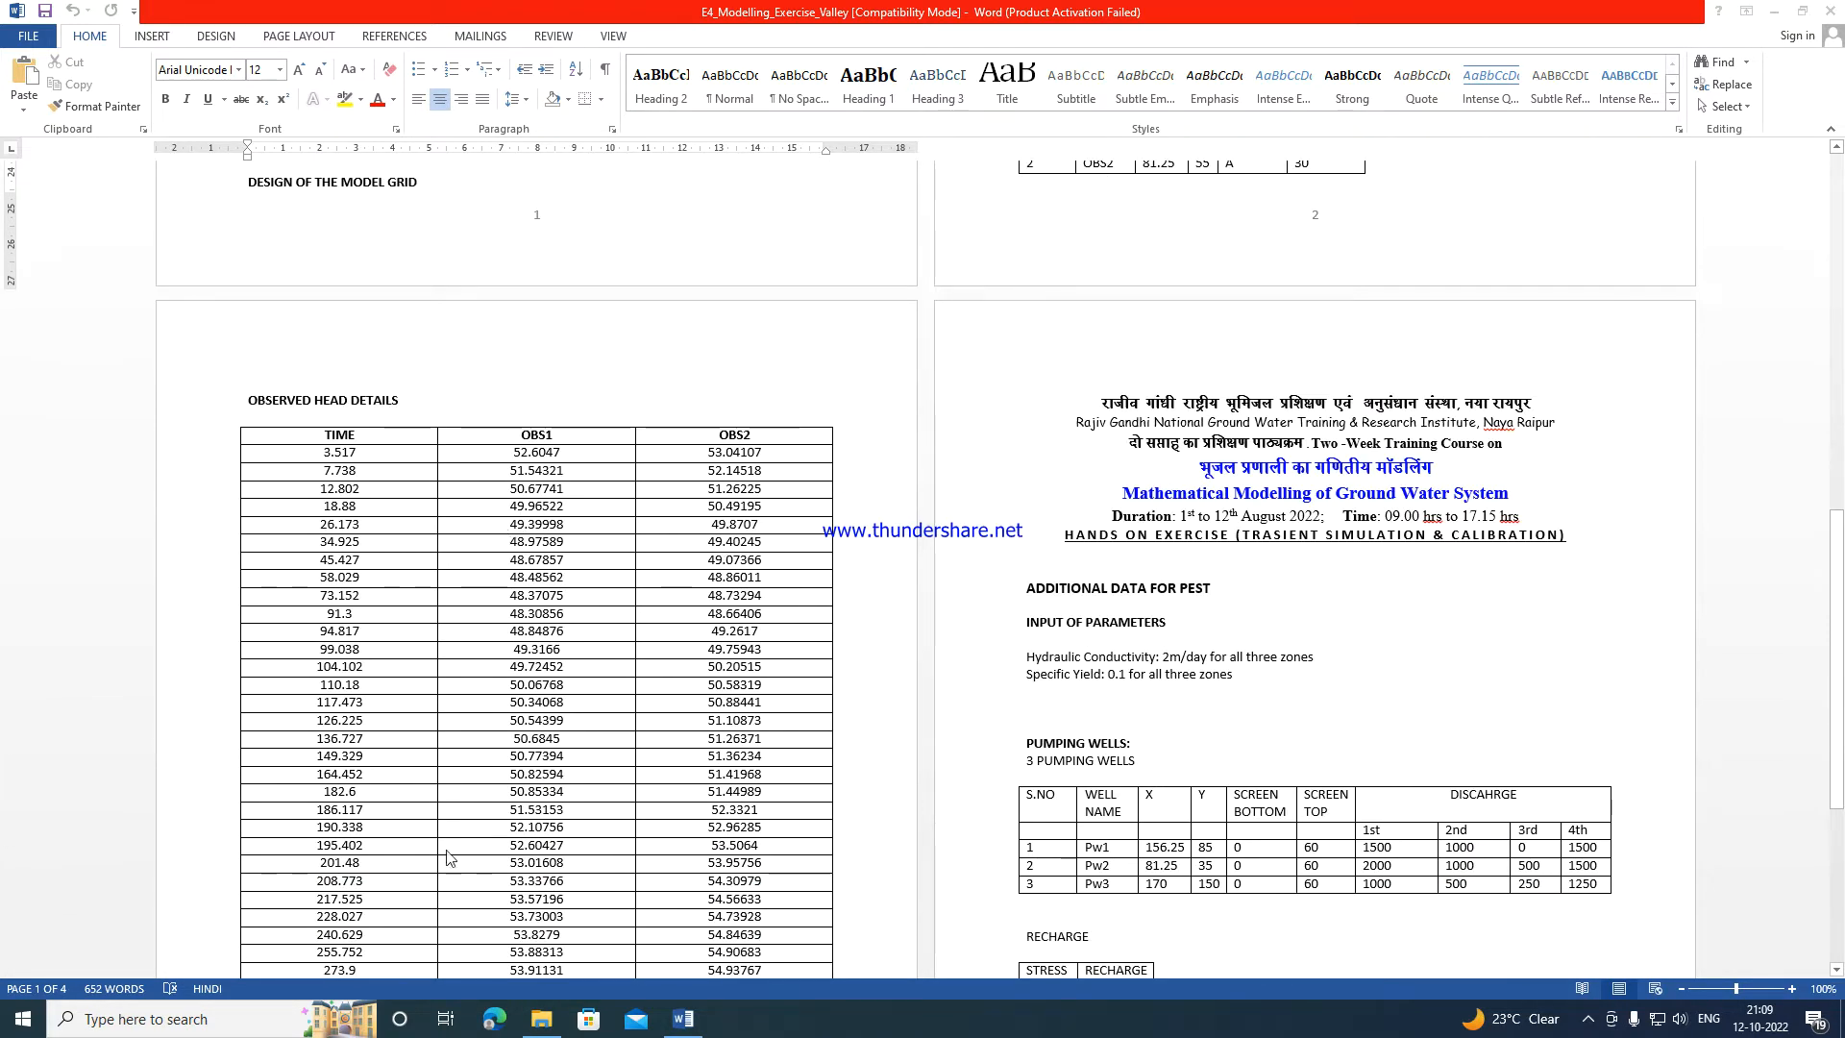
scroll(588, 531, "up", 6)
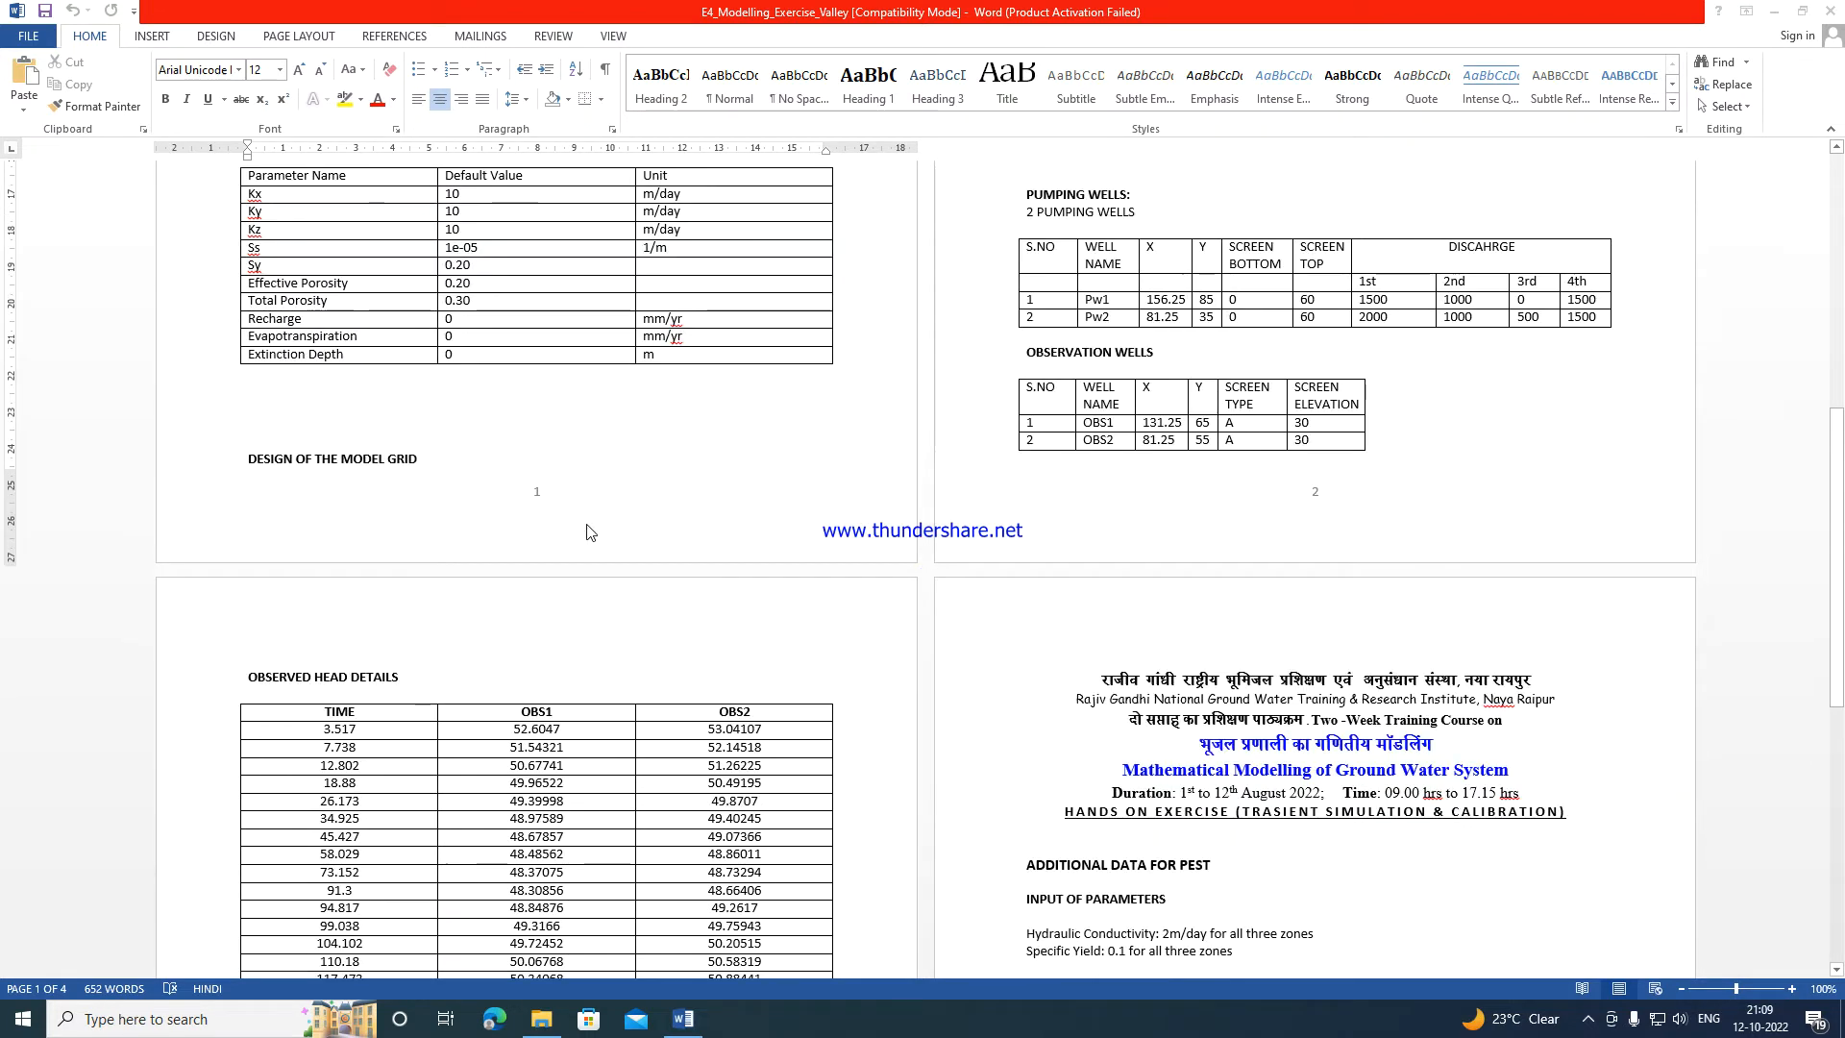
scroll(588, 532, "up", 15)
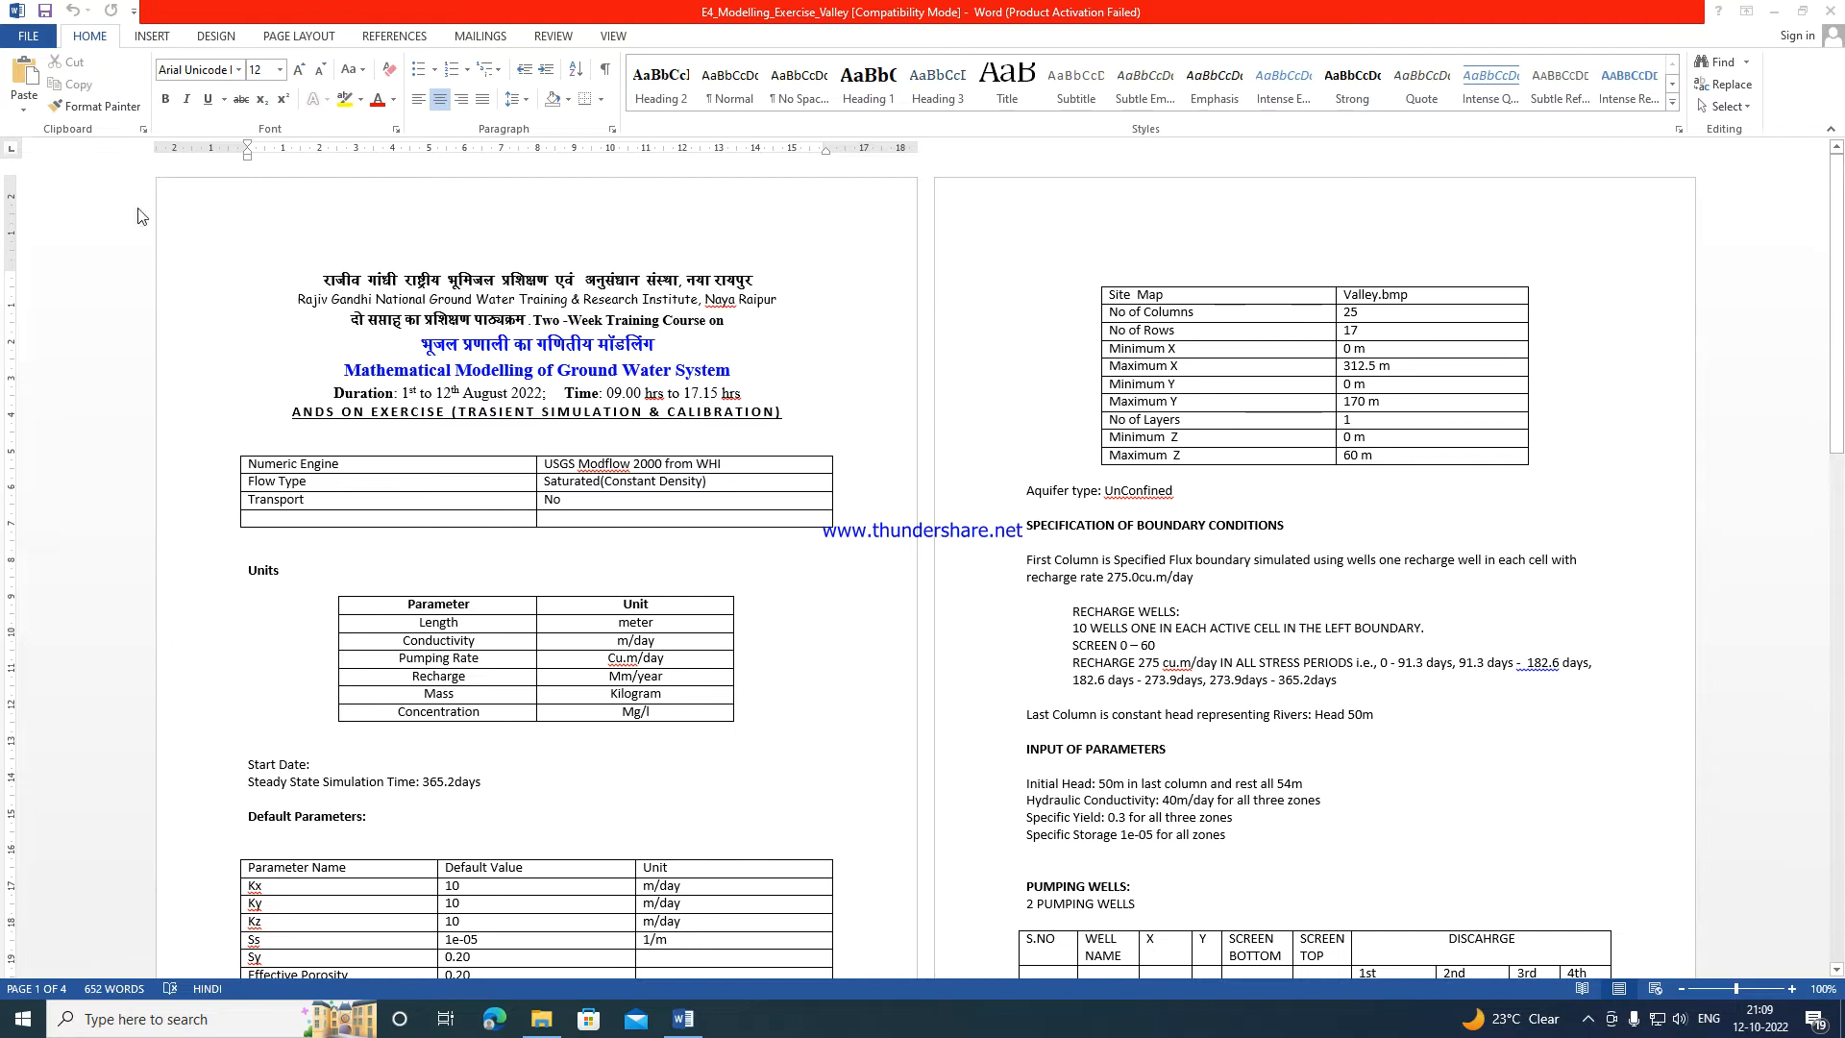
Launch Visual MODFLOW 2011.1 and maximize its window.
left_click(253, 1027)
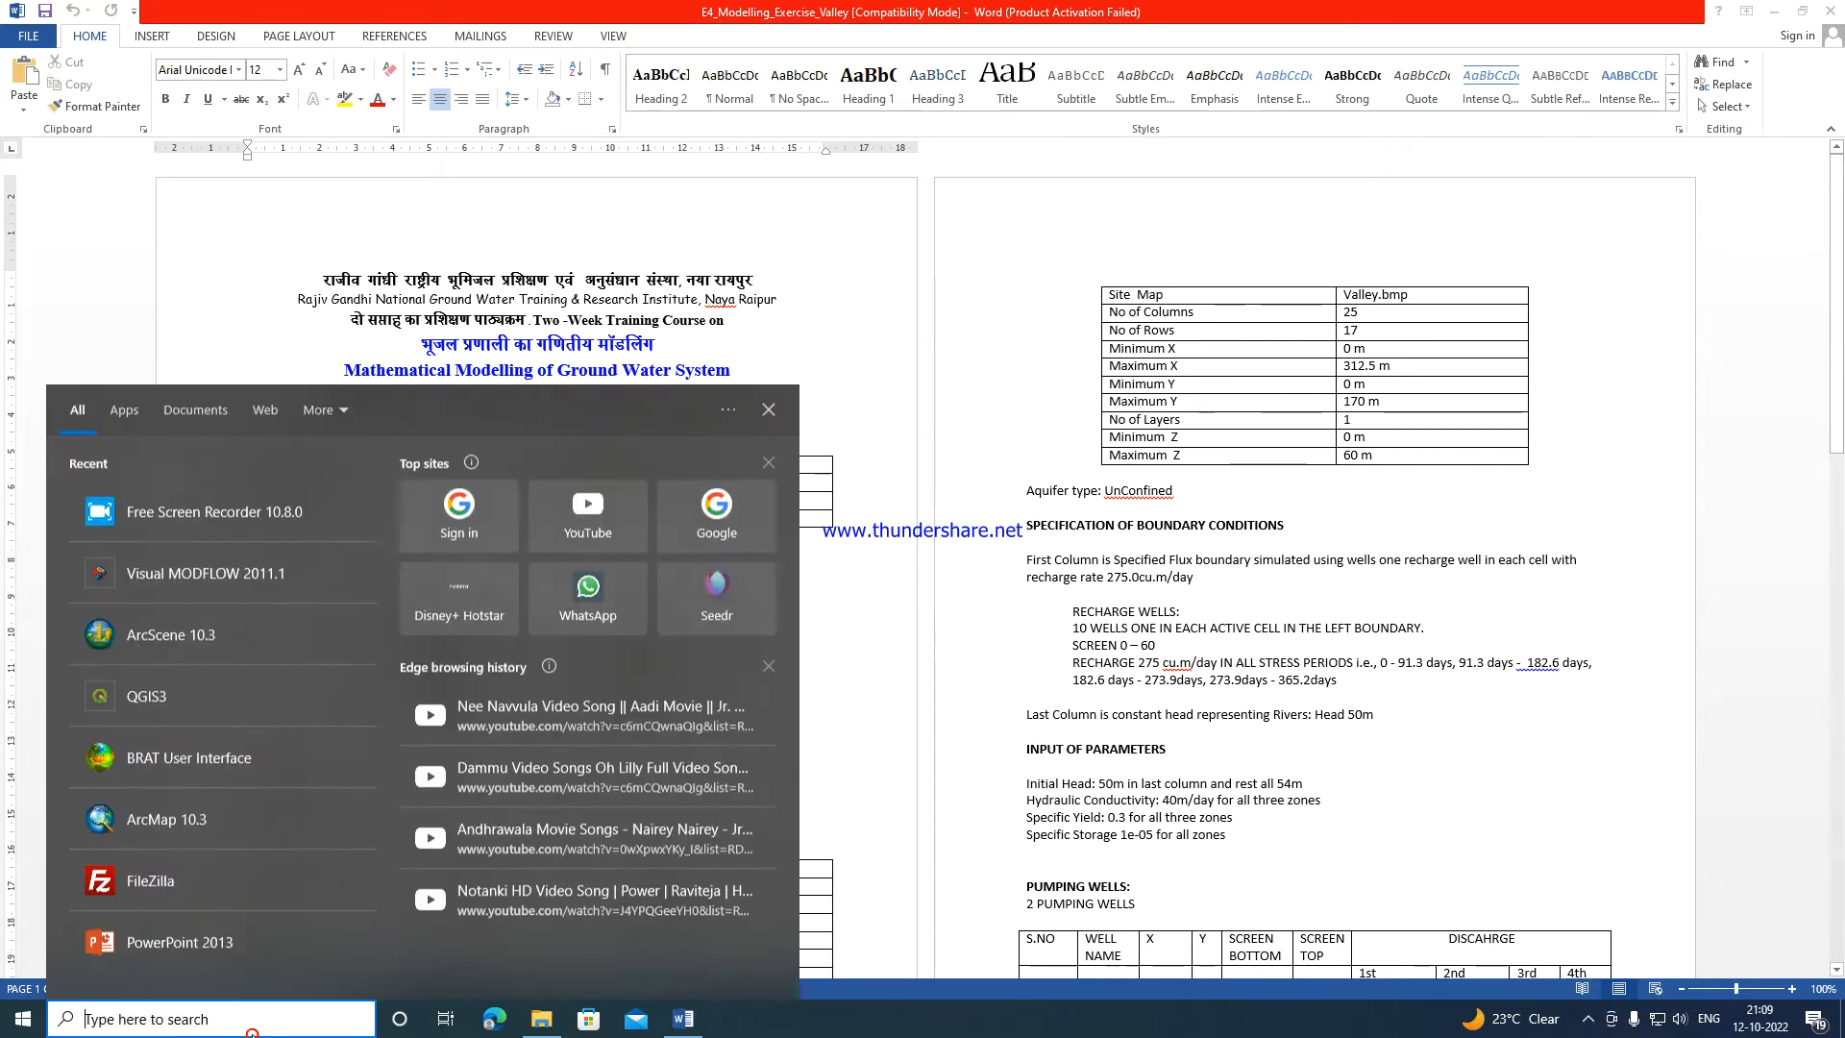
left_click(167, 591)
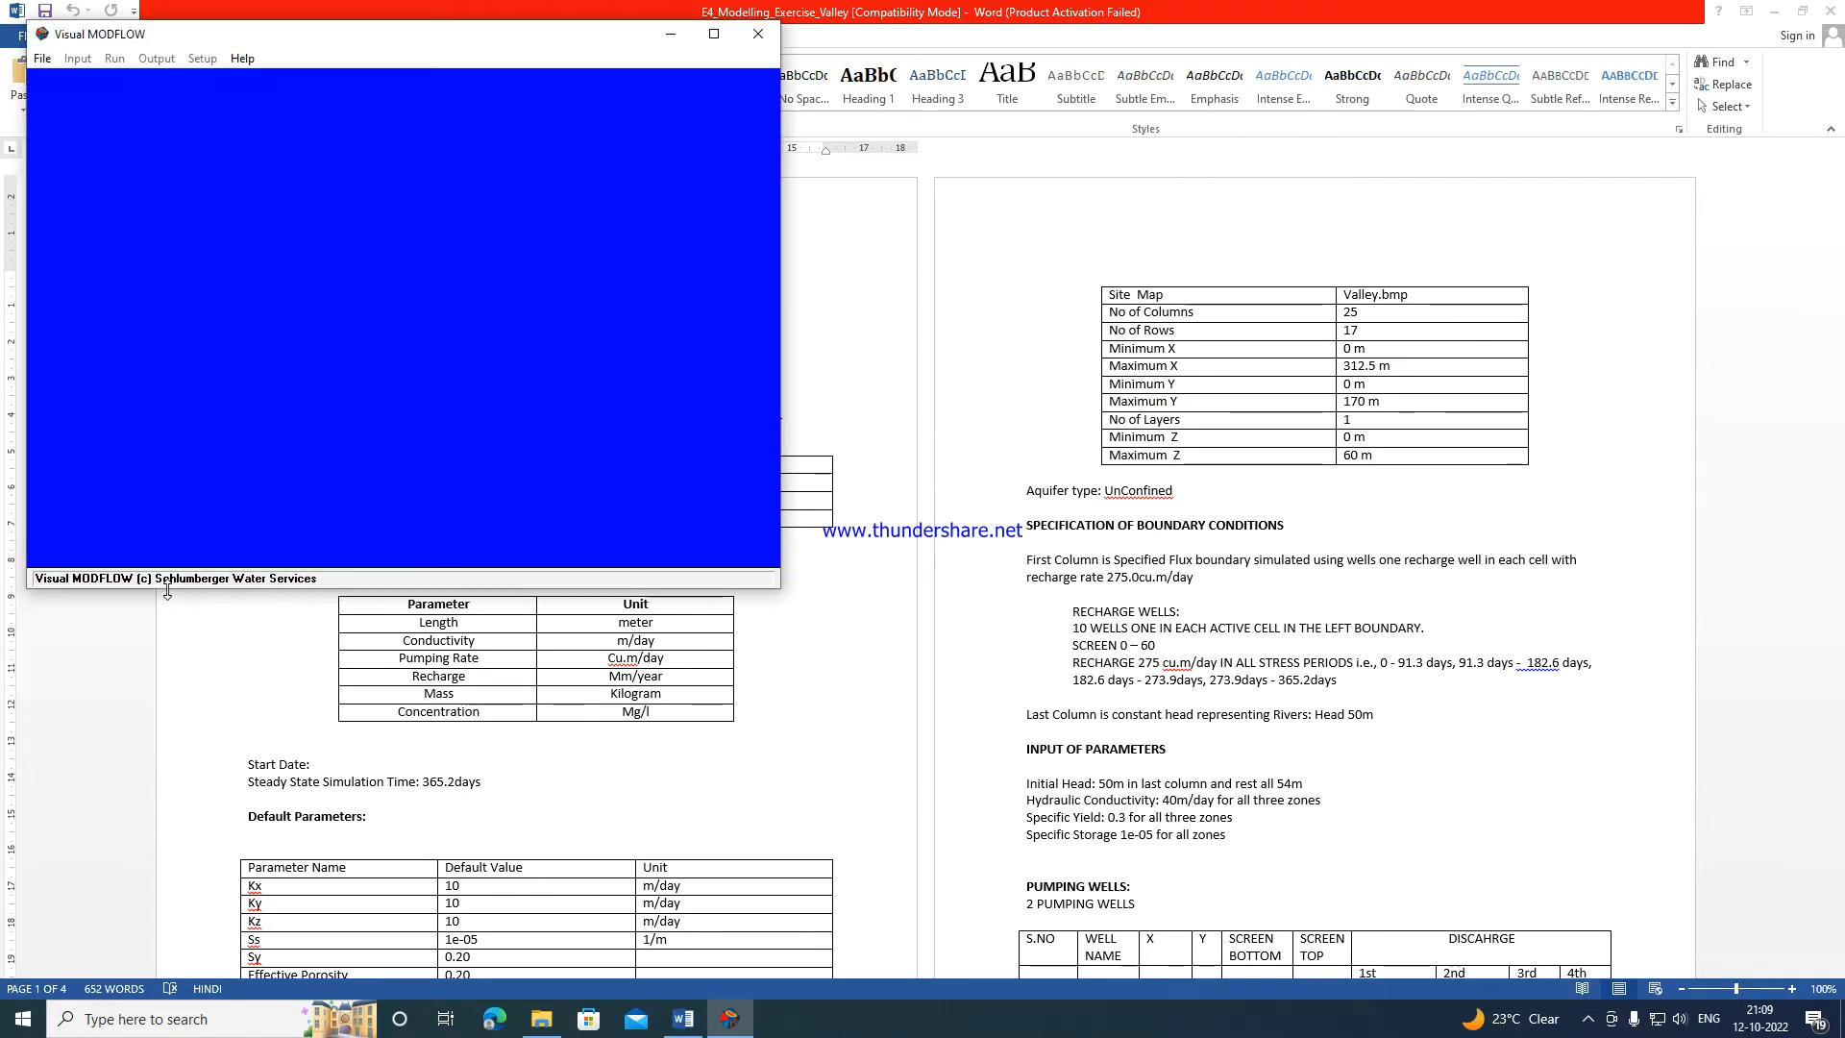
left_click(714, 34)
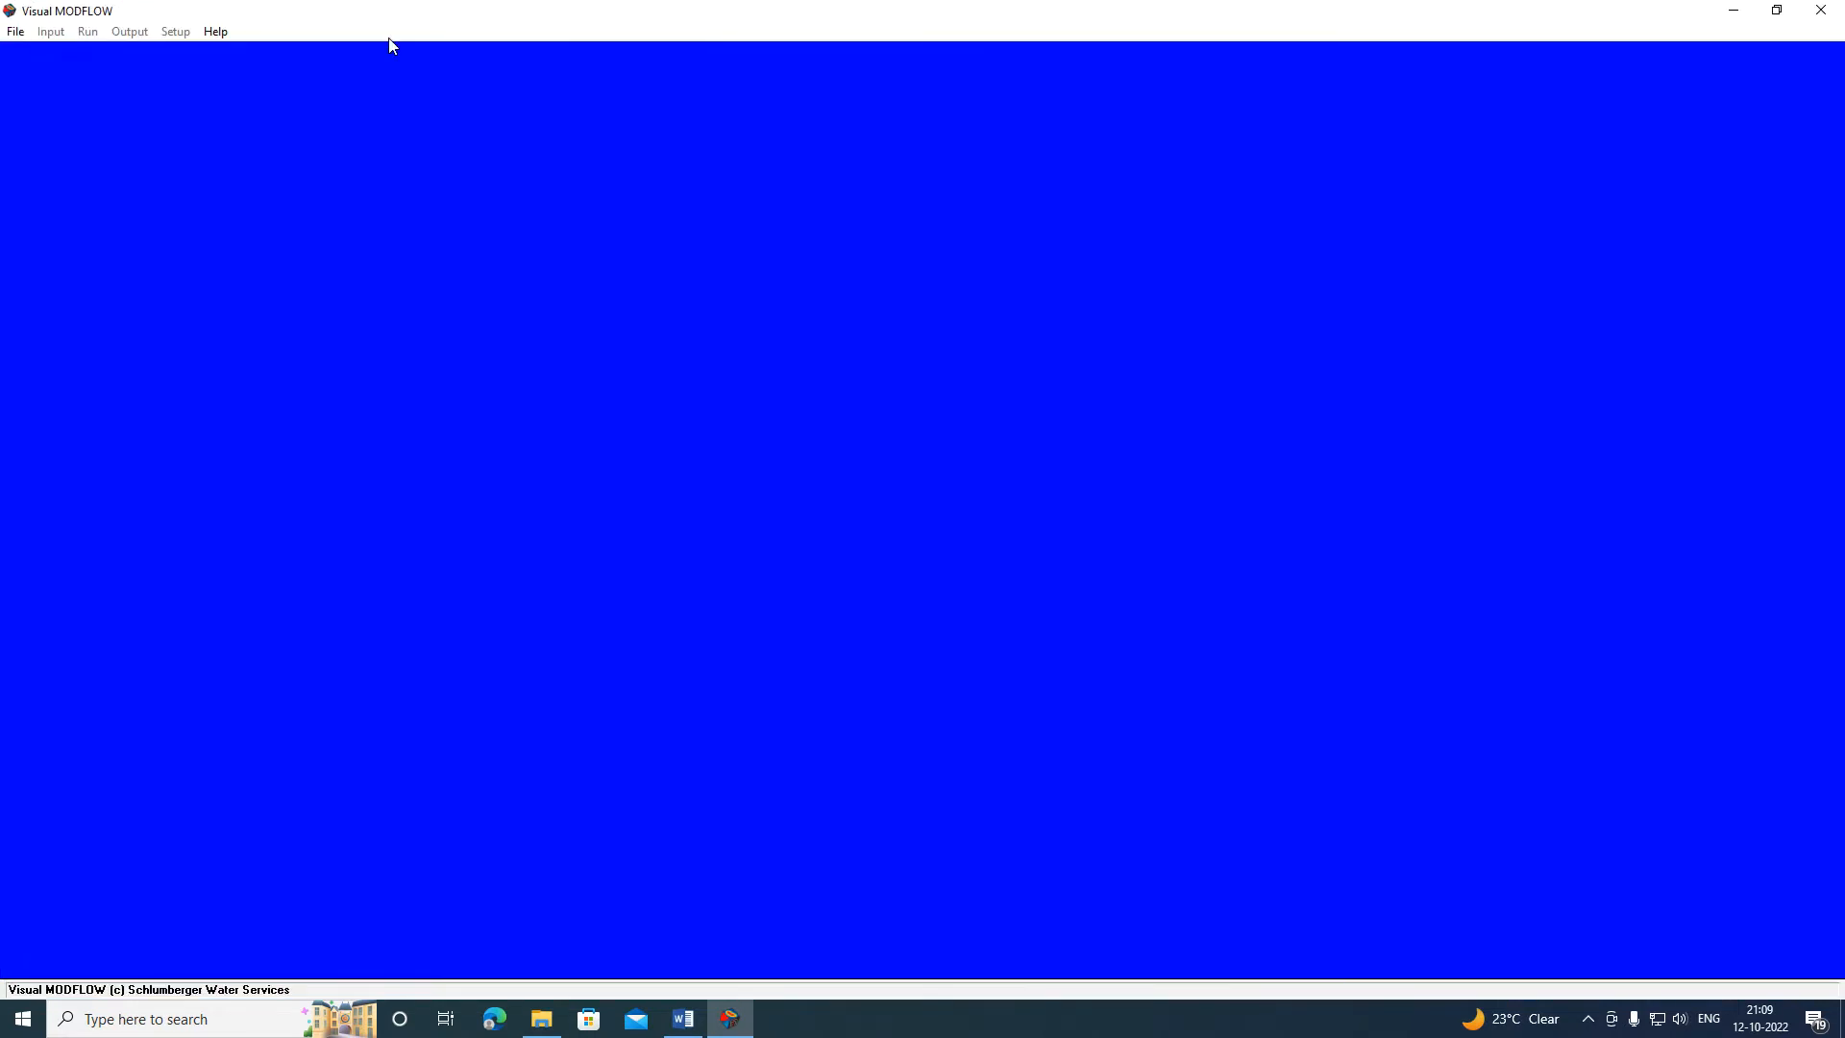
Create a folder named last2 inside Pras_model from the project opening dialog and go into it.
left_click(11, 31)
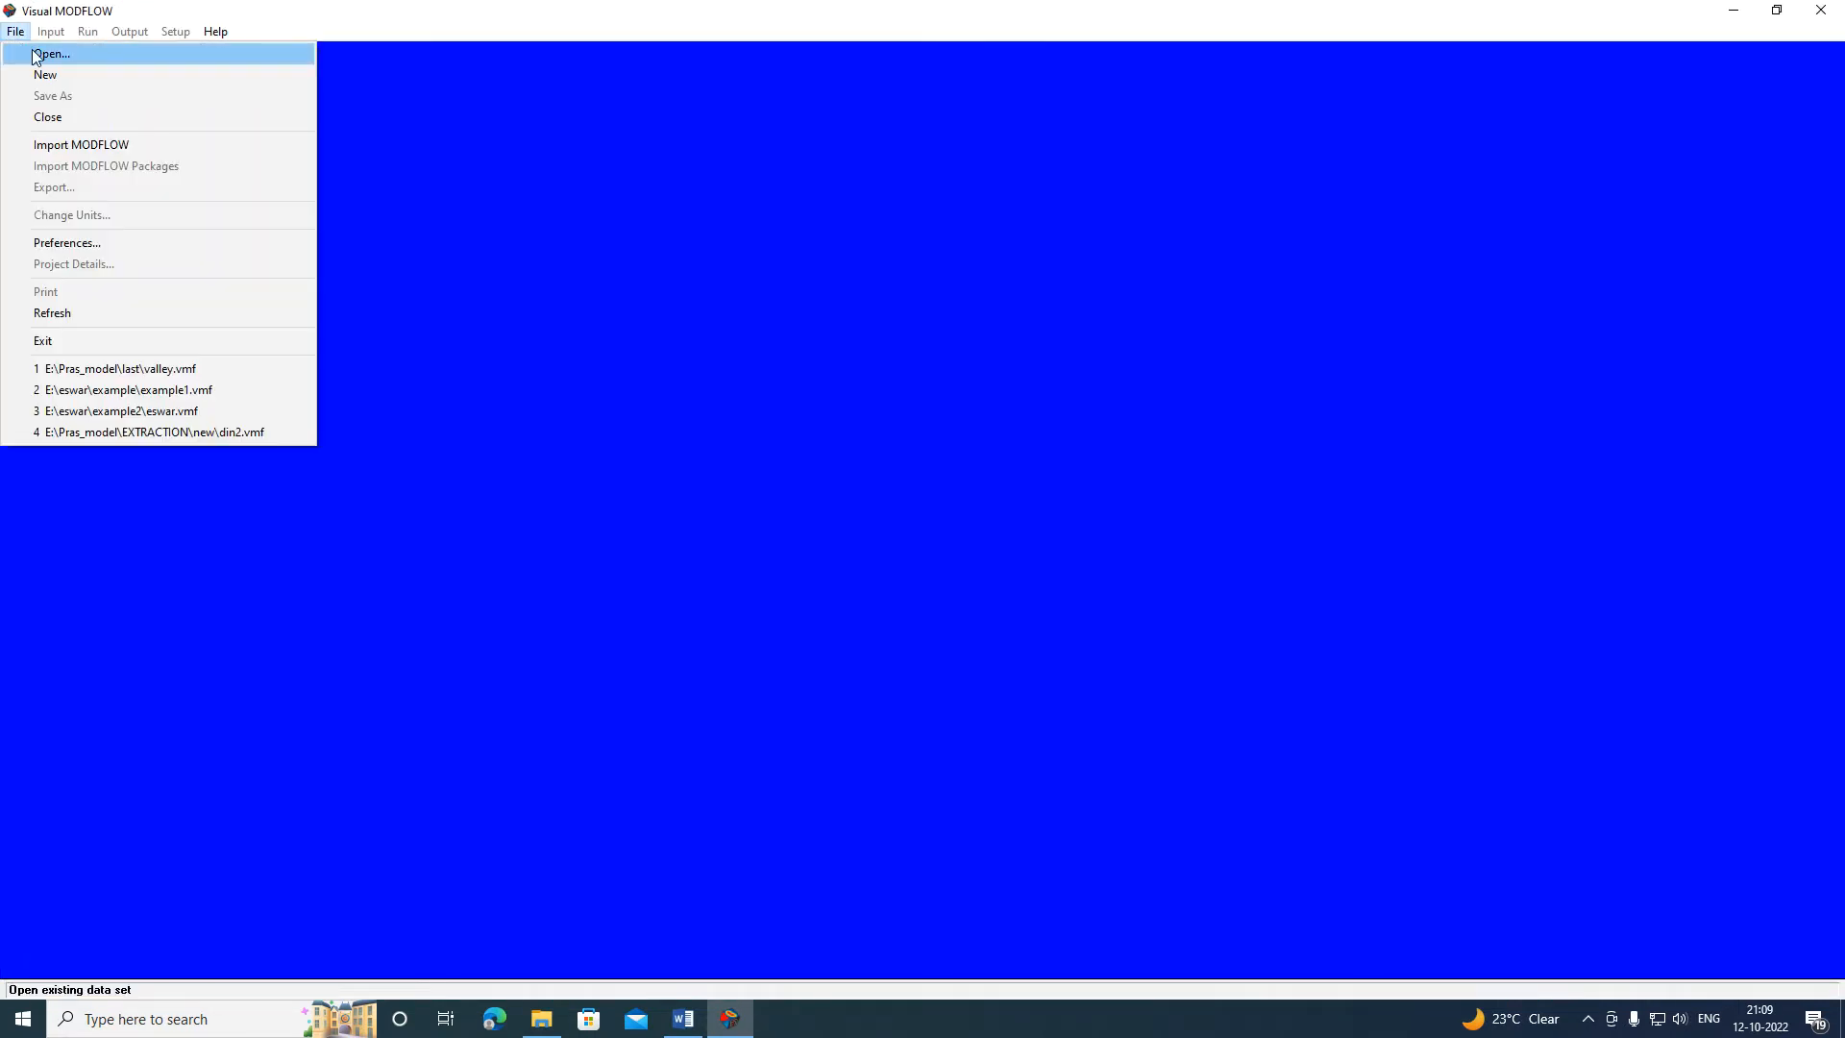
left_click(35, 56)
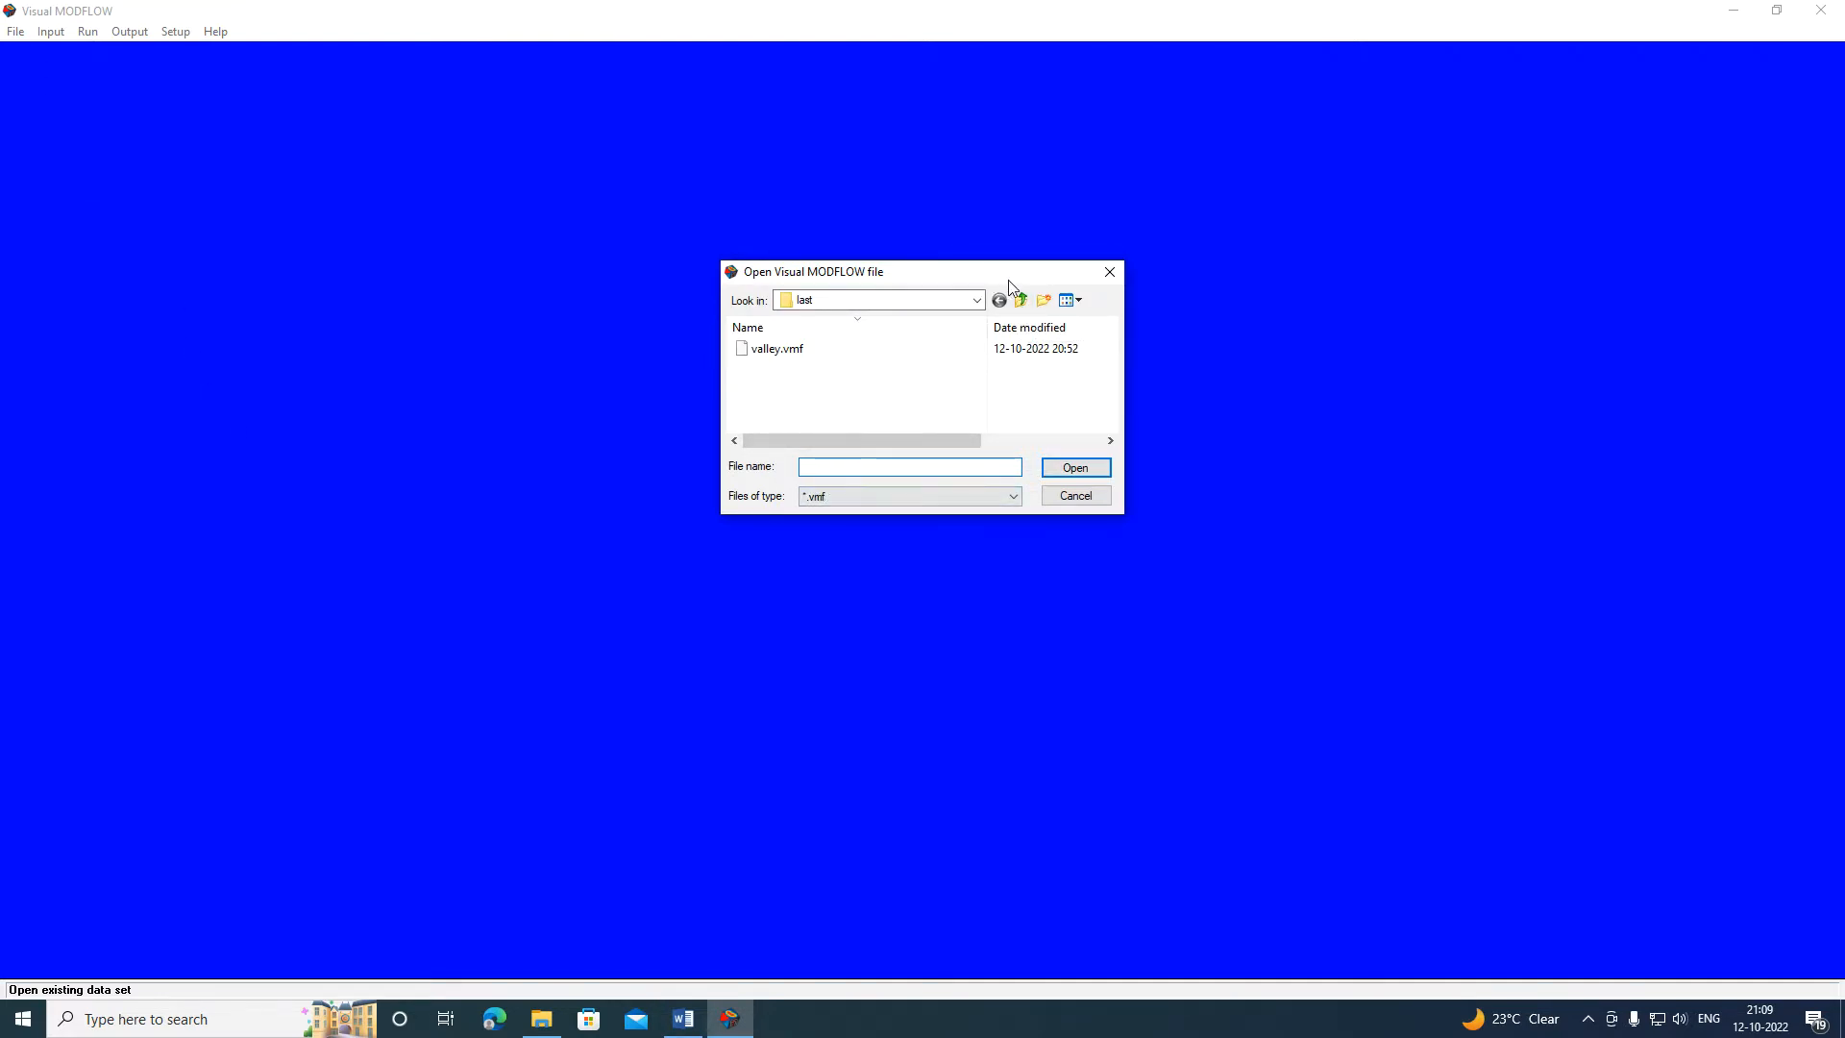
left_click(1021, 302)
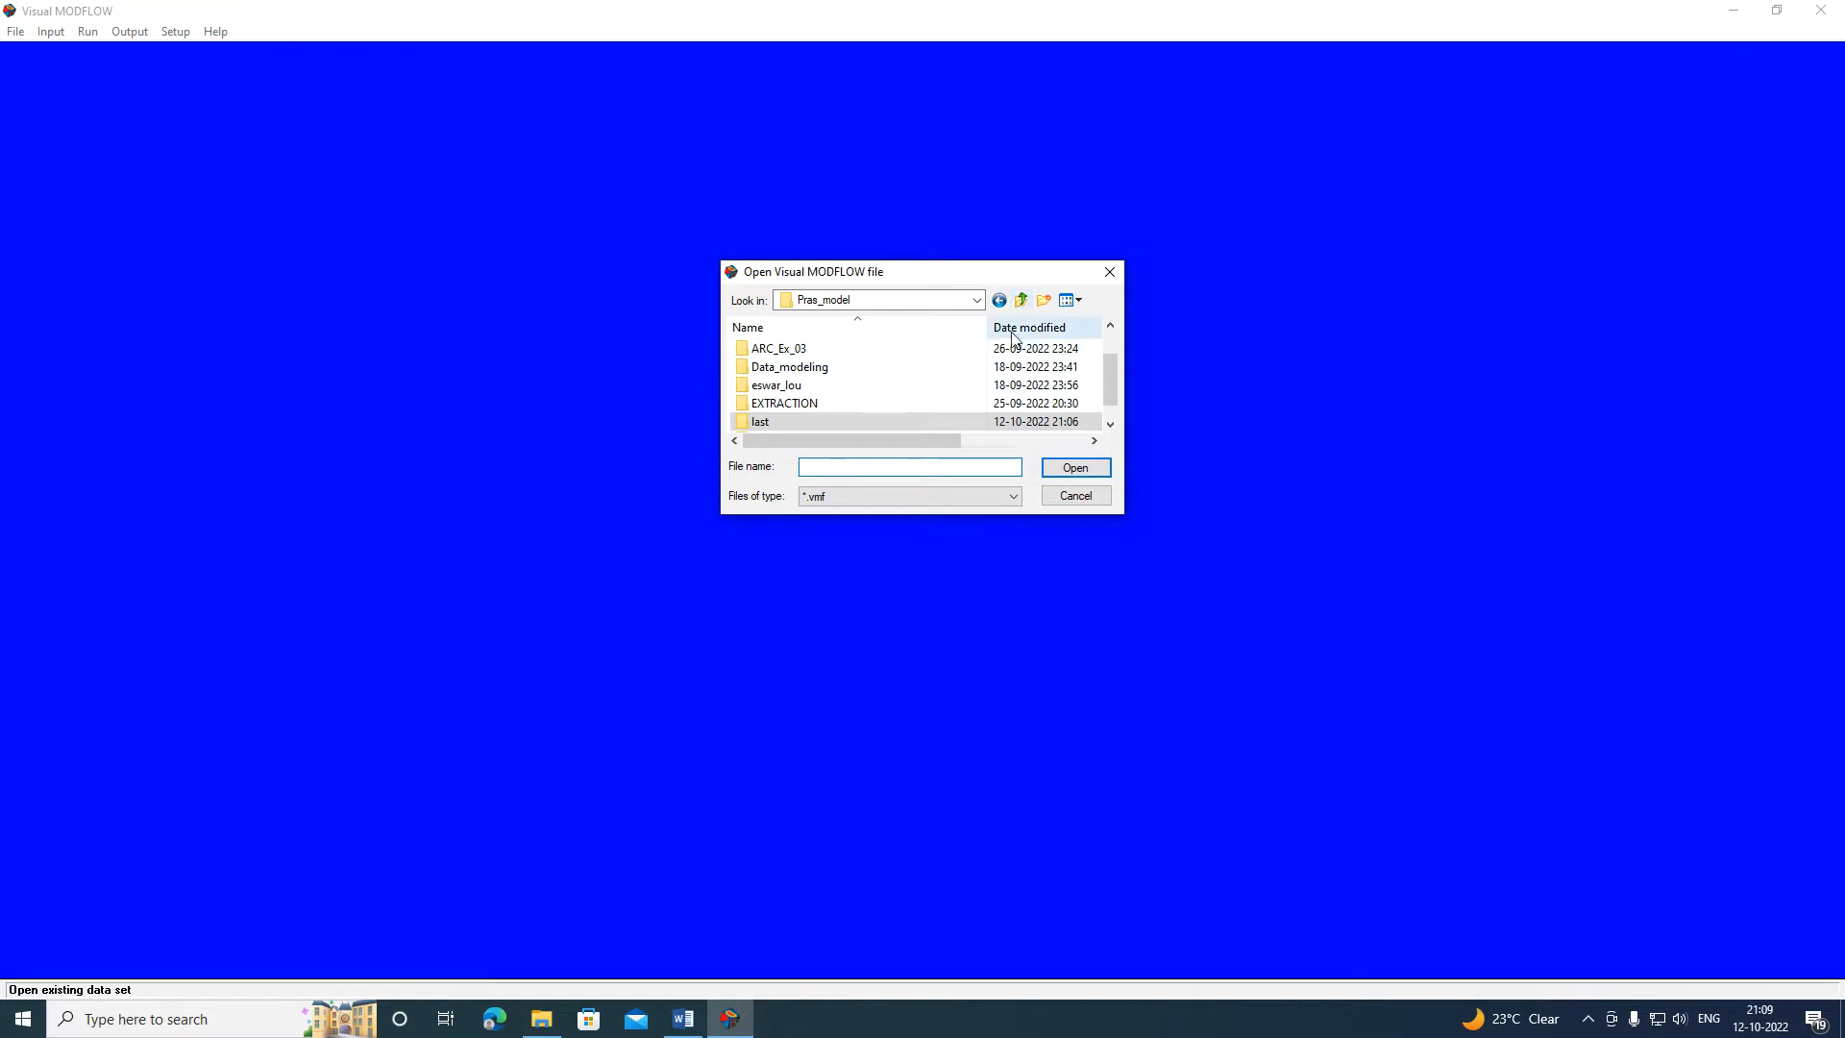
left_click(1044, 301)
type("last2")
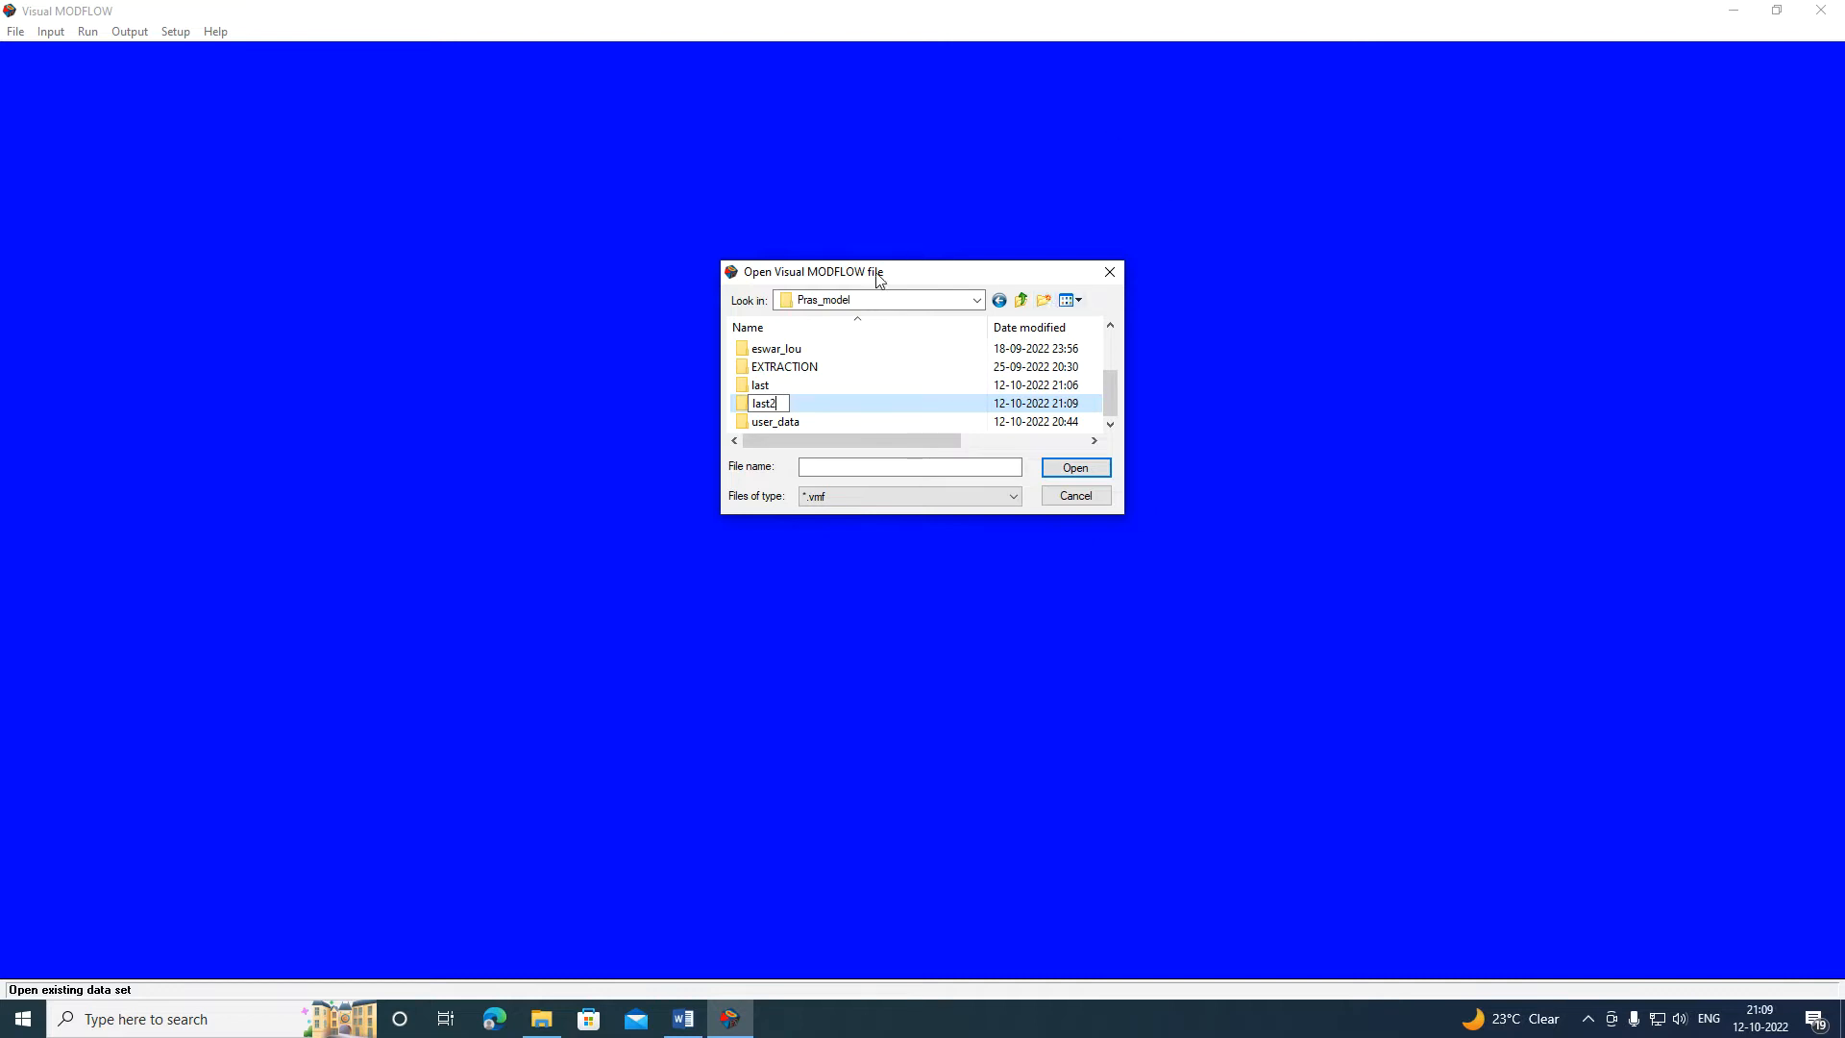
left_click(808, 404)
double_click(792, 405)
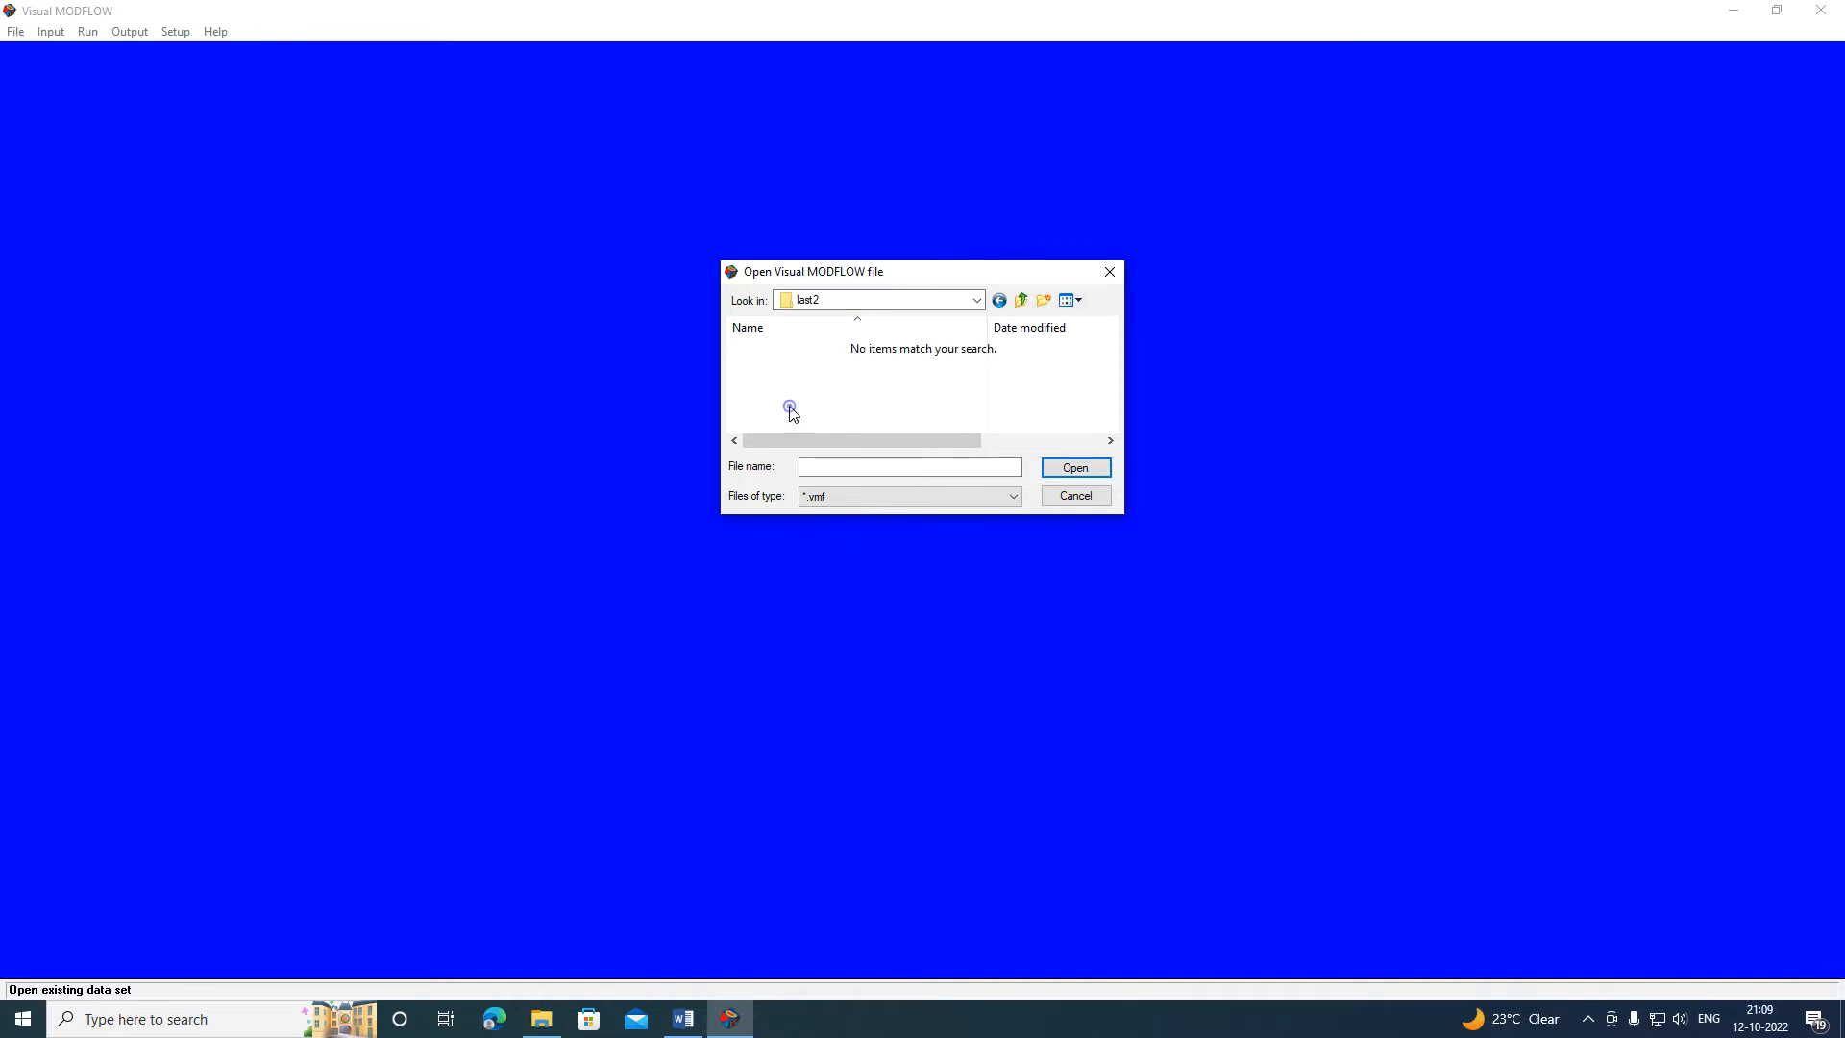
Try to open a project file named Valley from the last2 folder.
left_click(838, 468)
type("Valley")
left_click(1089, 475)
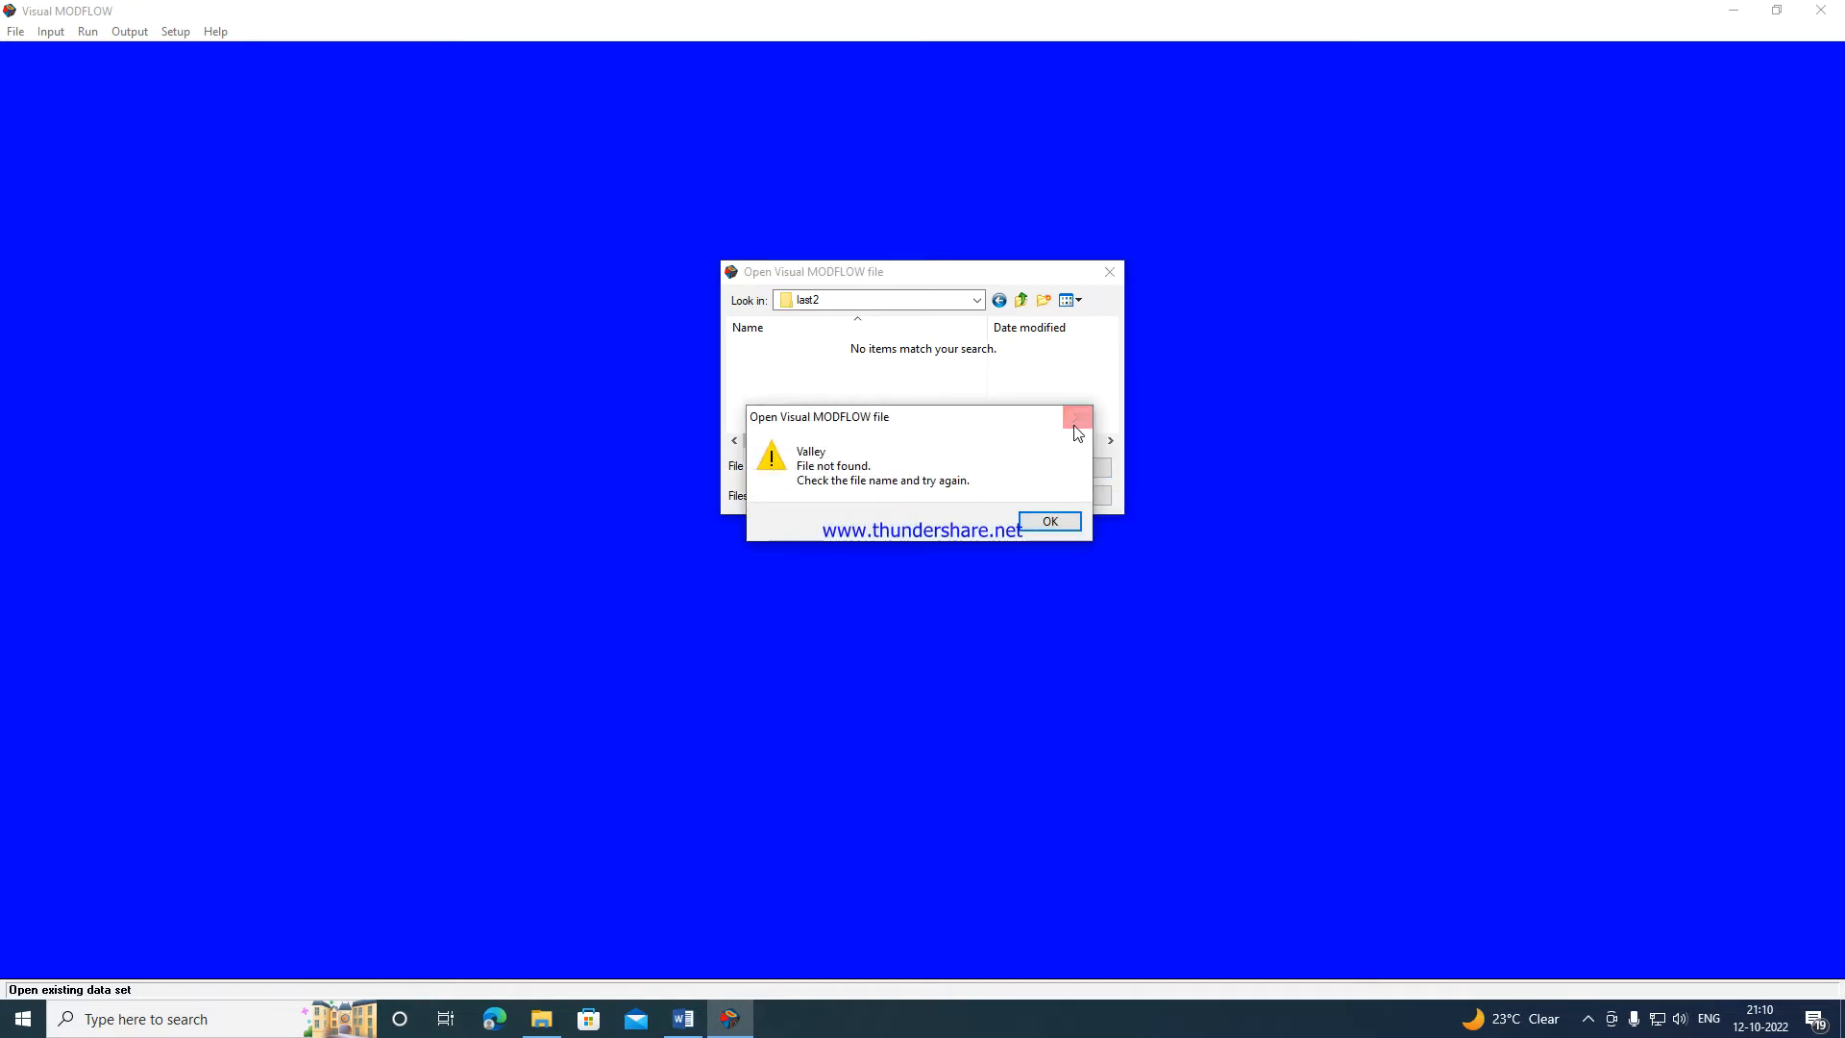
left_click(1073, 422)
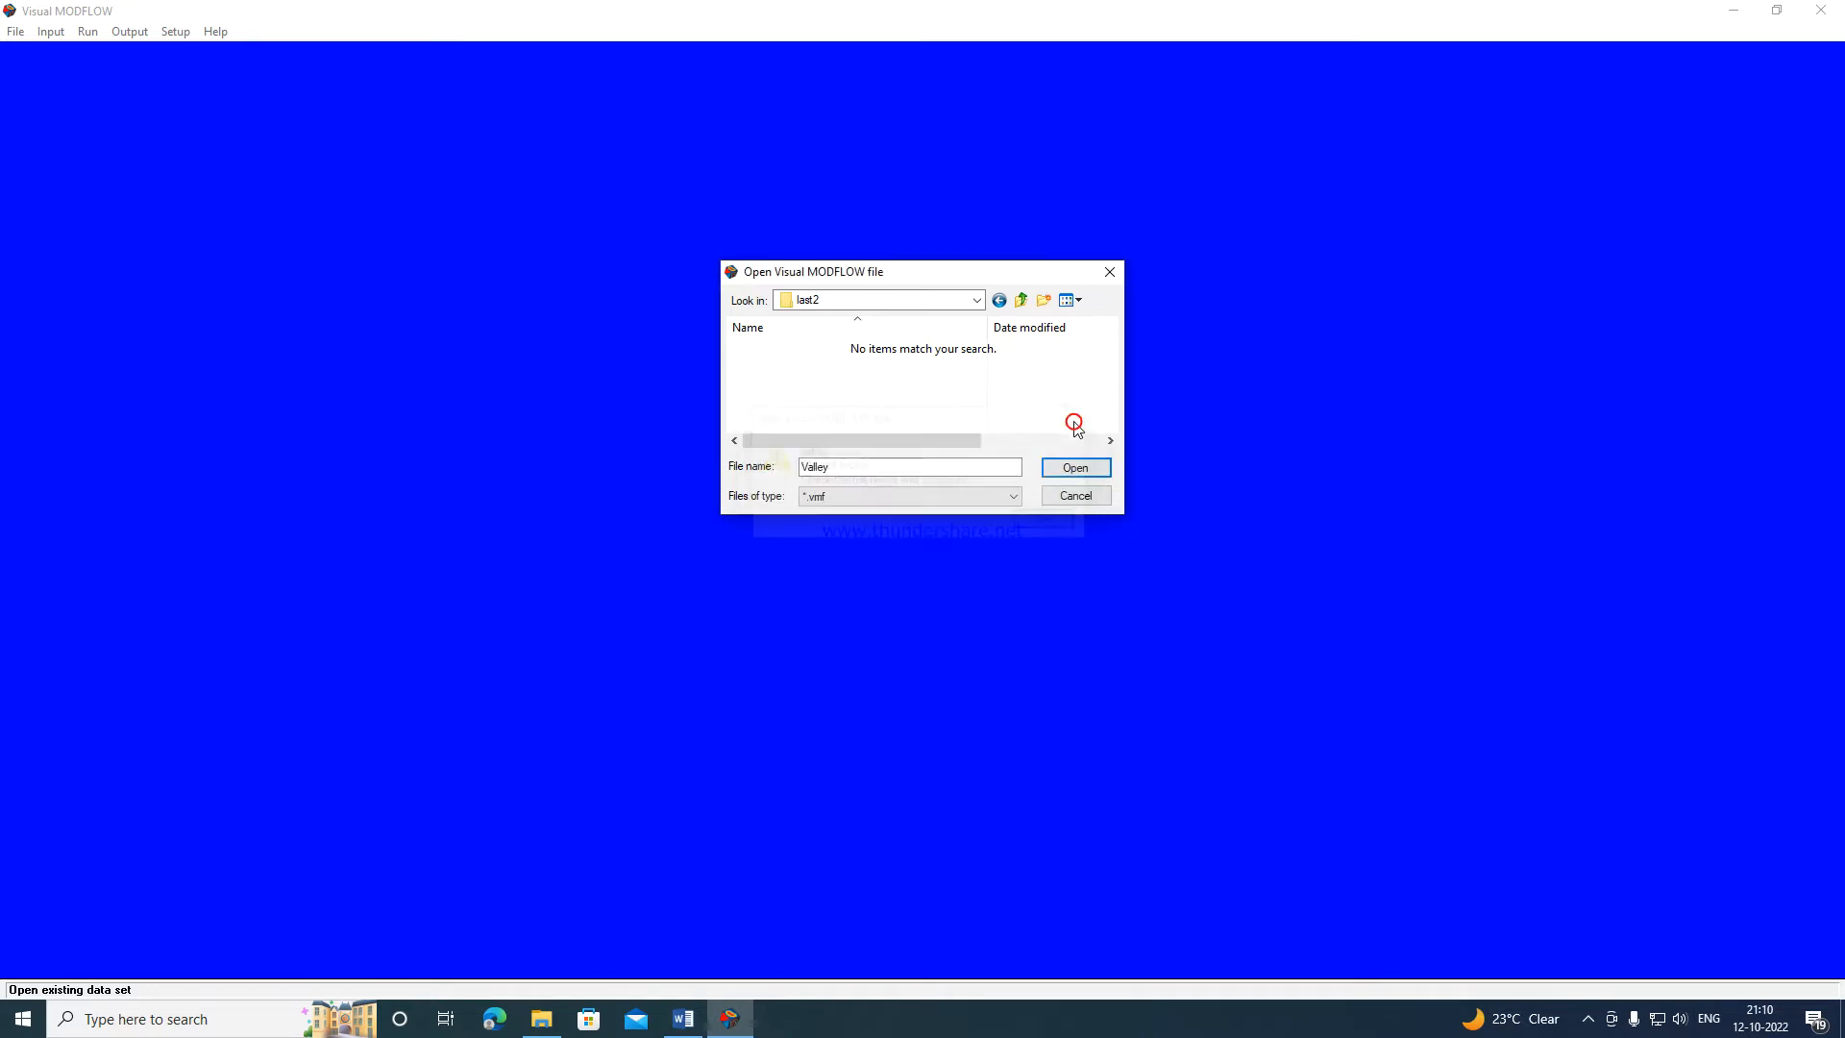
left_click(1110, 272)
Create a new Visual MODFLOW project named Valley2 in the last2 folder under Pras_model.
left_click(15, 31)
left_click(27, 76)
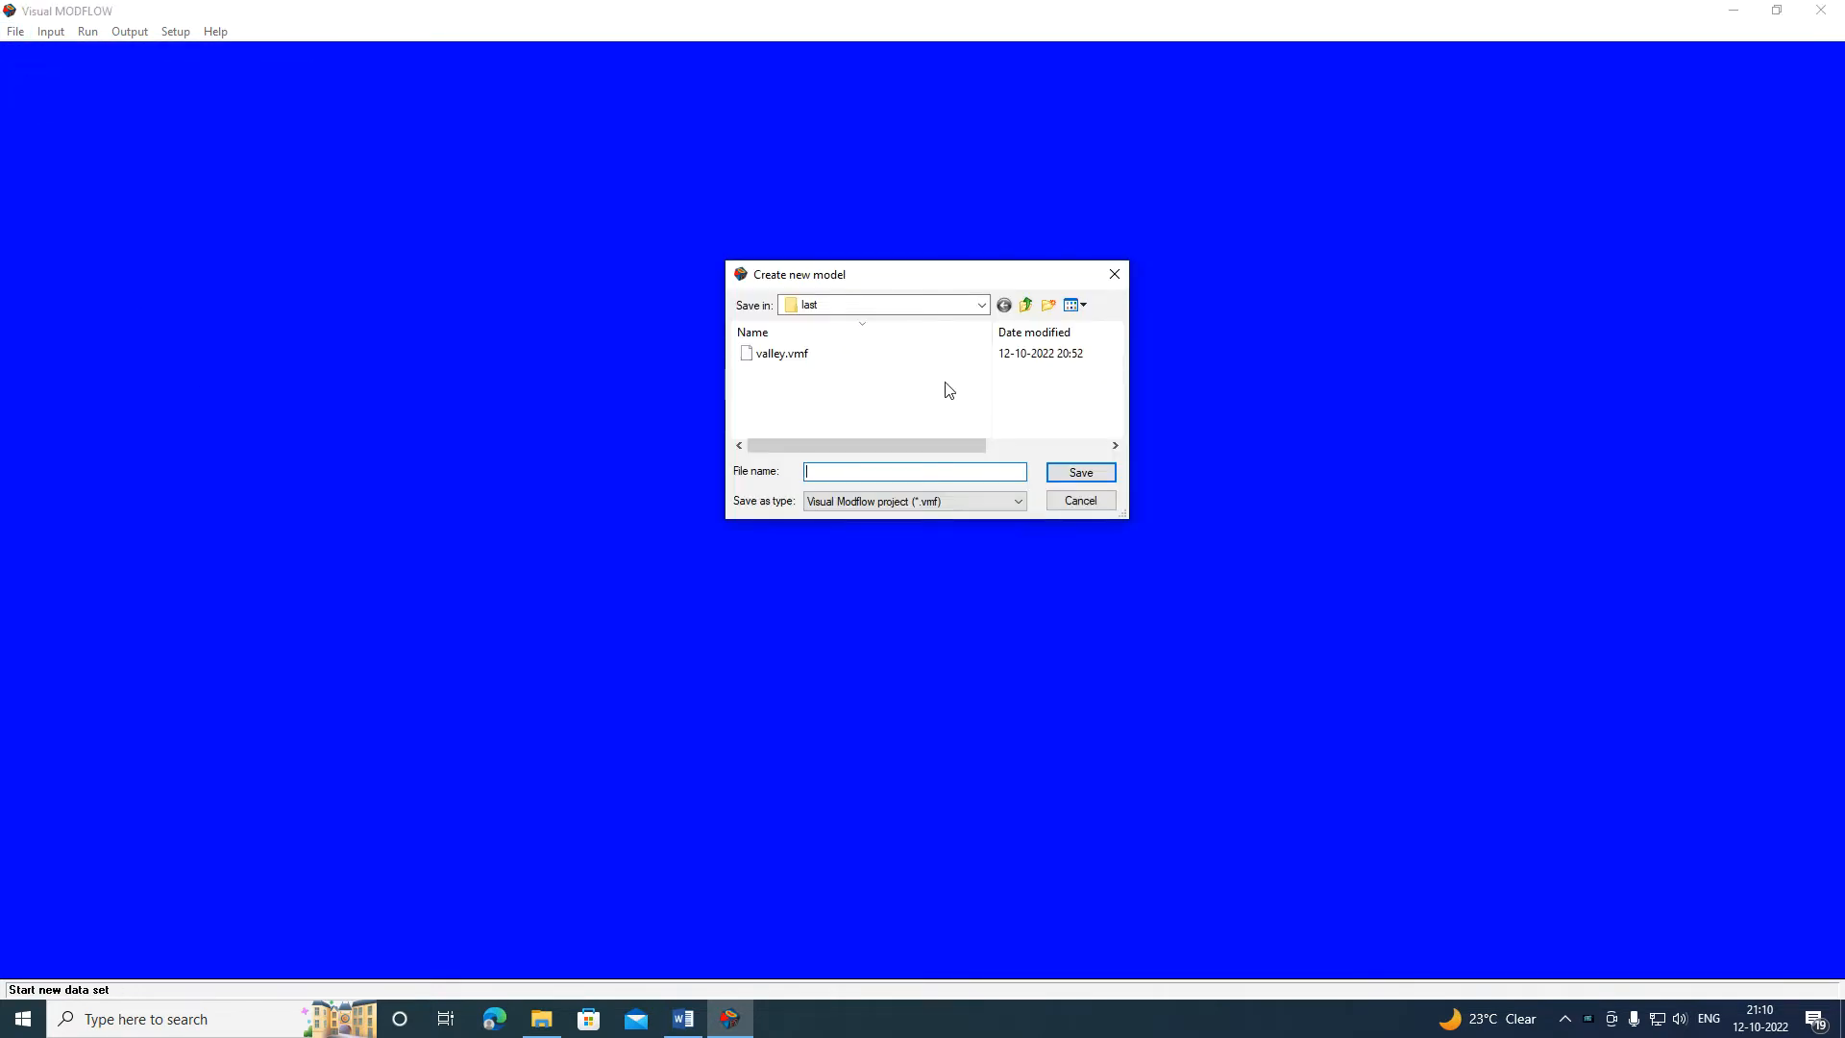
left_click(1027, 305)
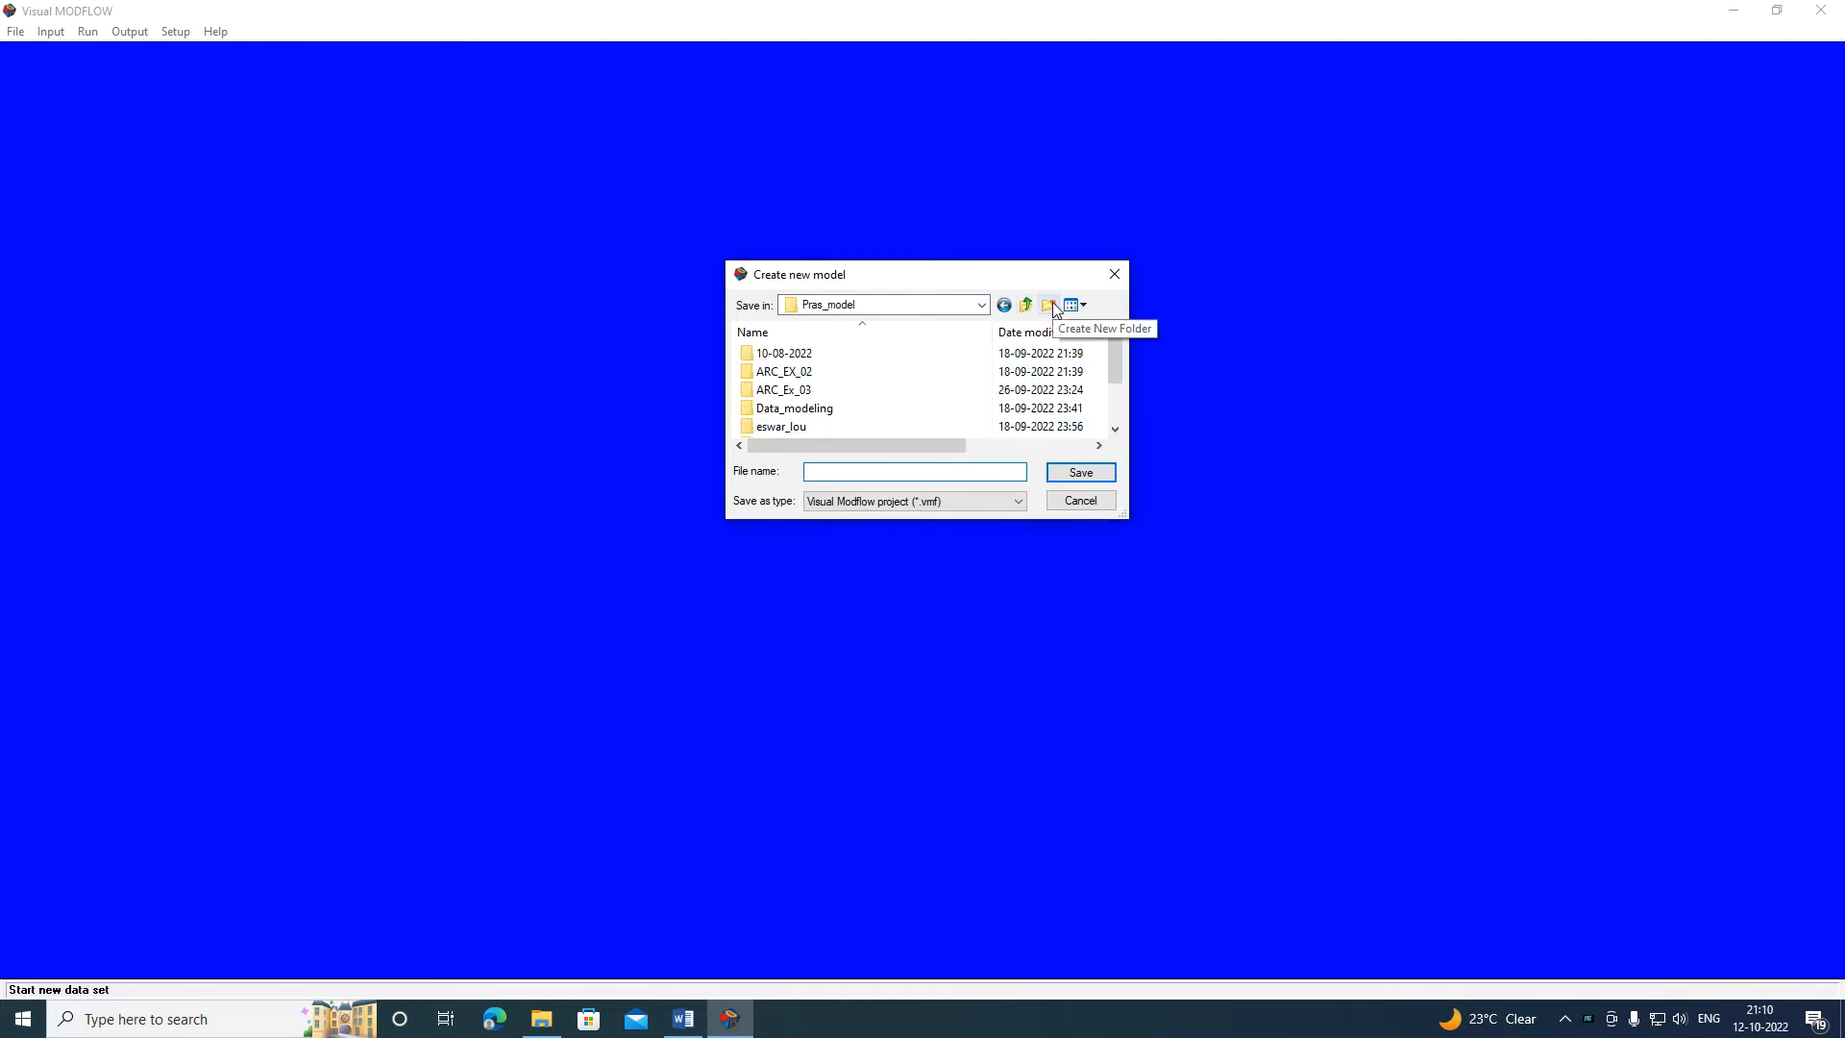
left_click(1050, 305)
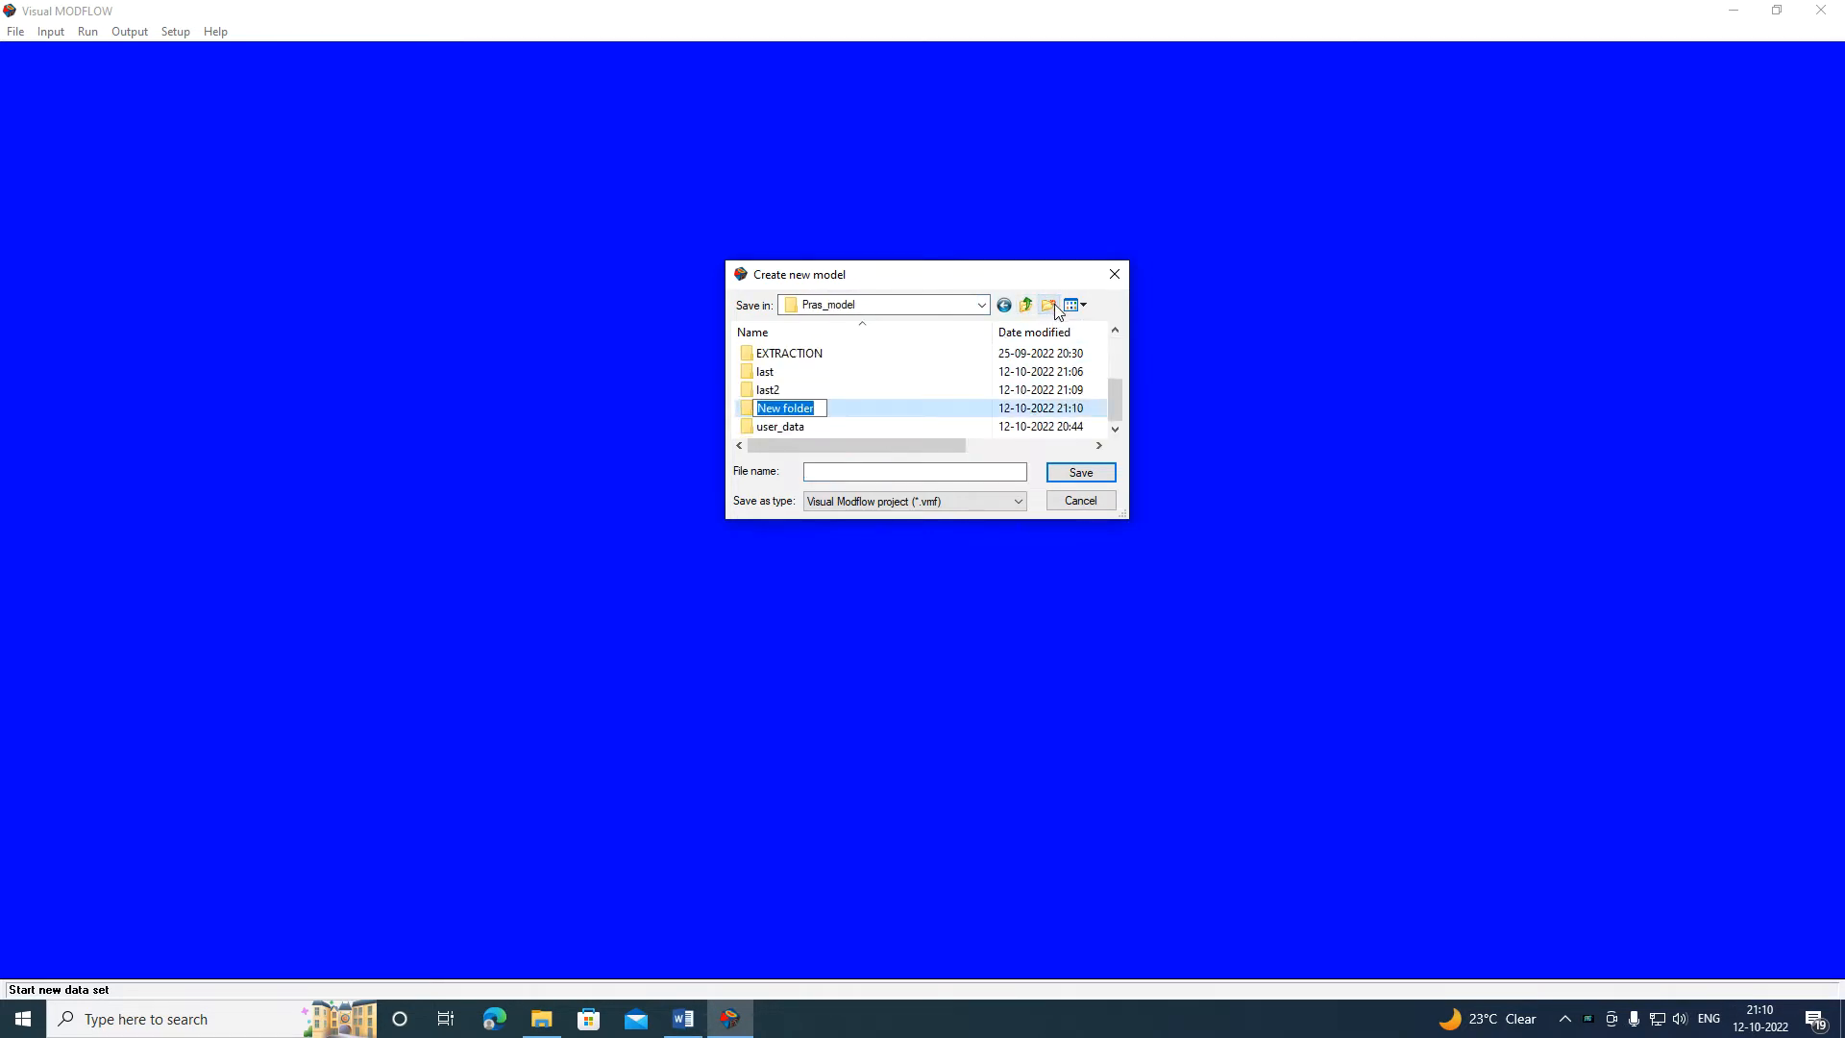
left_click(811, 392)
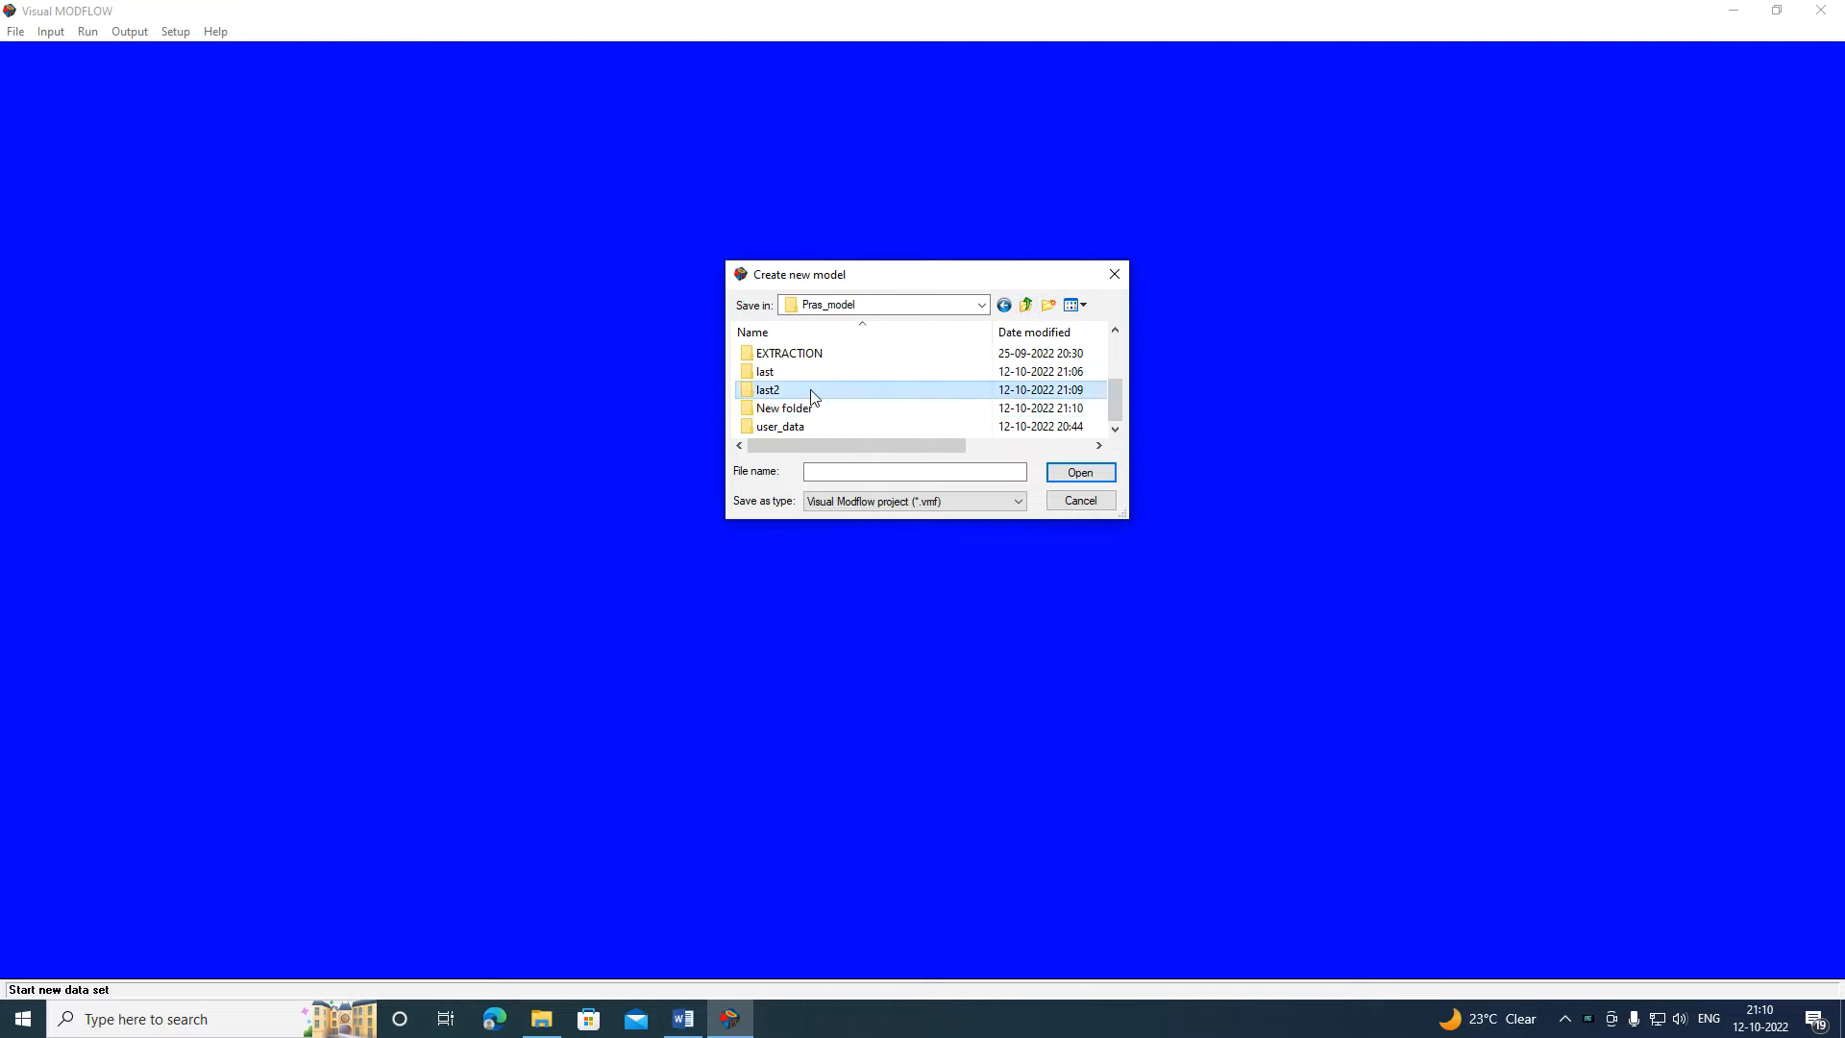
double_click(779, 391)
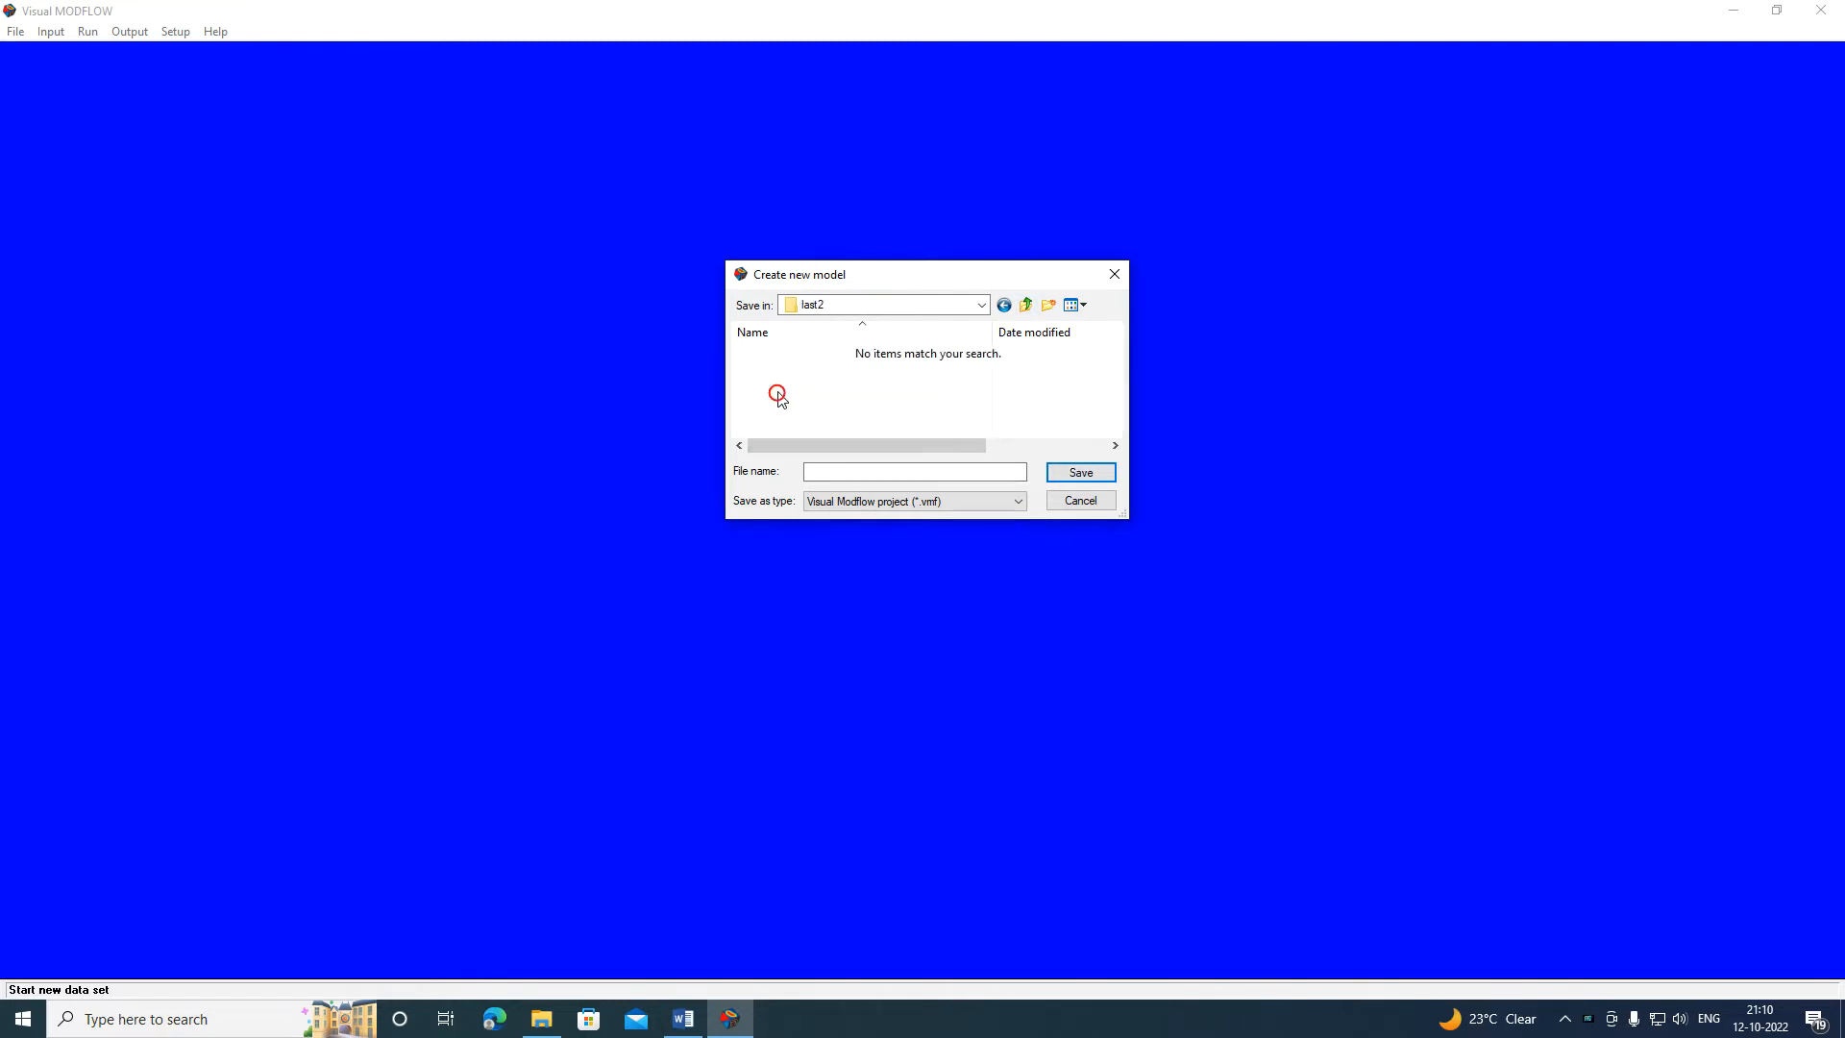
left_click(1026, 304)
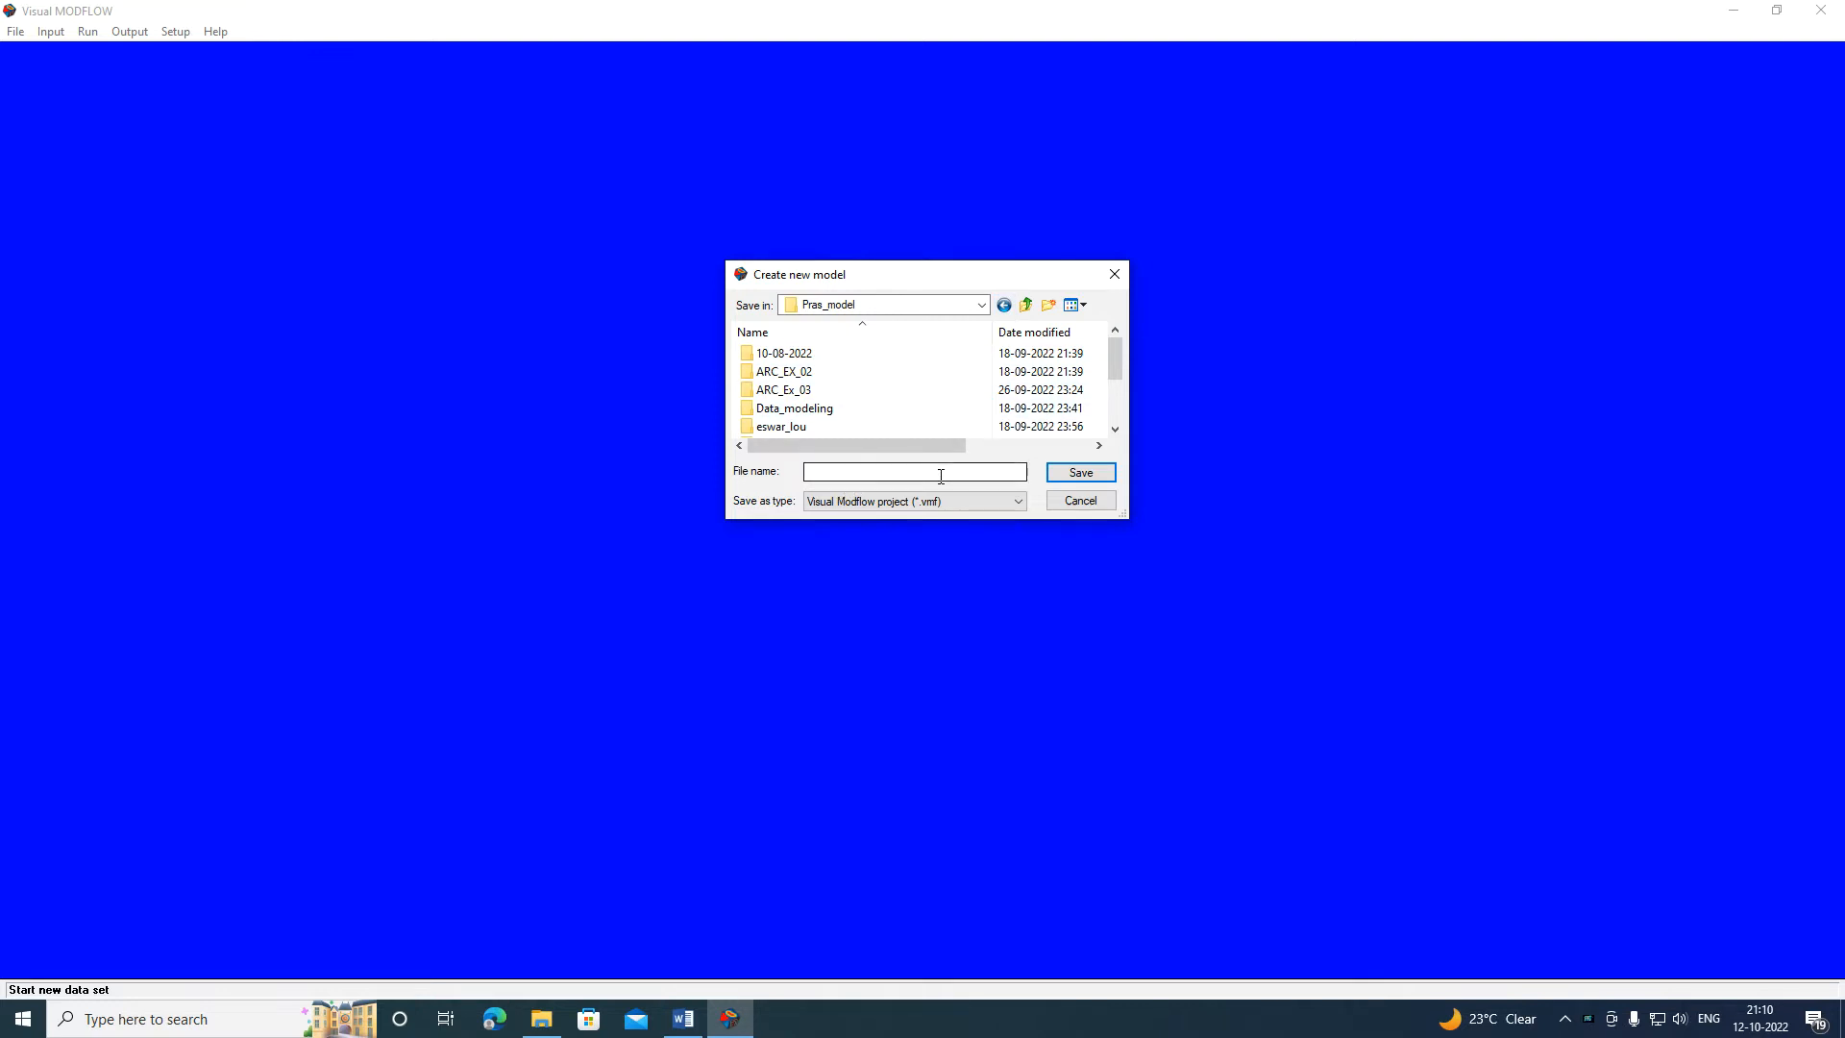
scroll(858, 408, "down", 3)
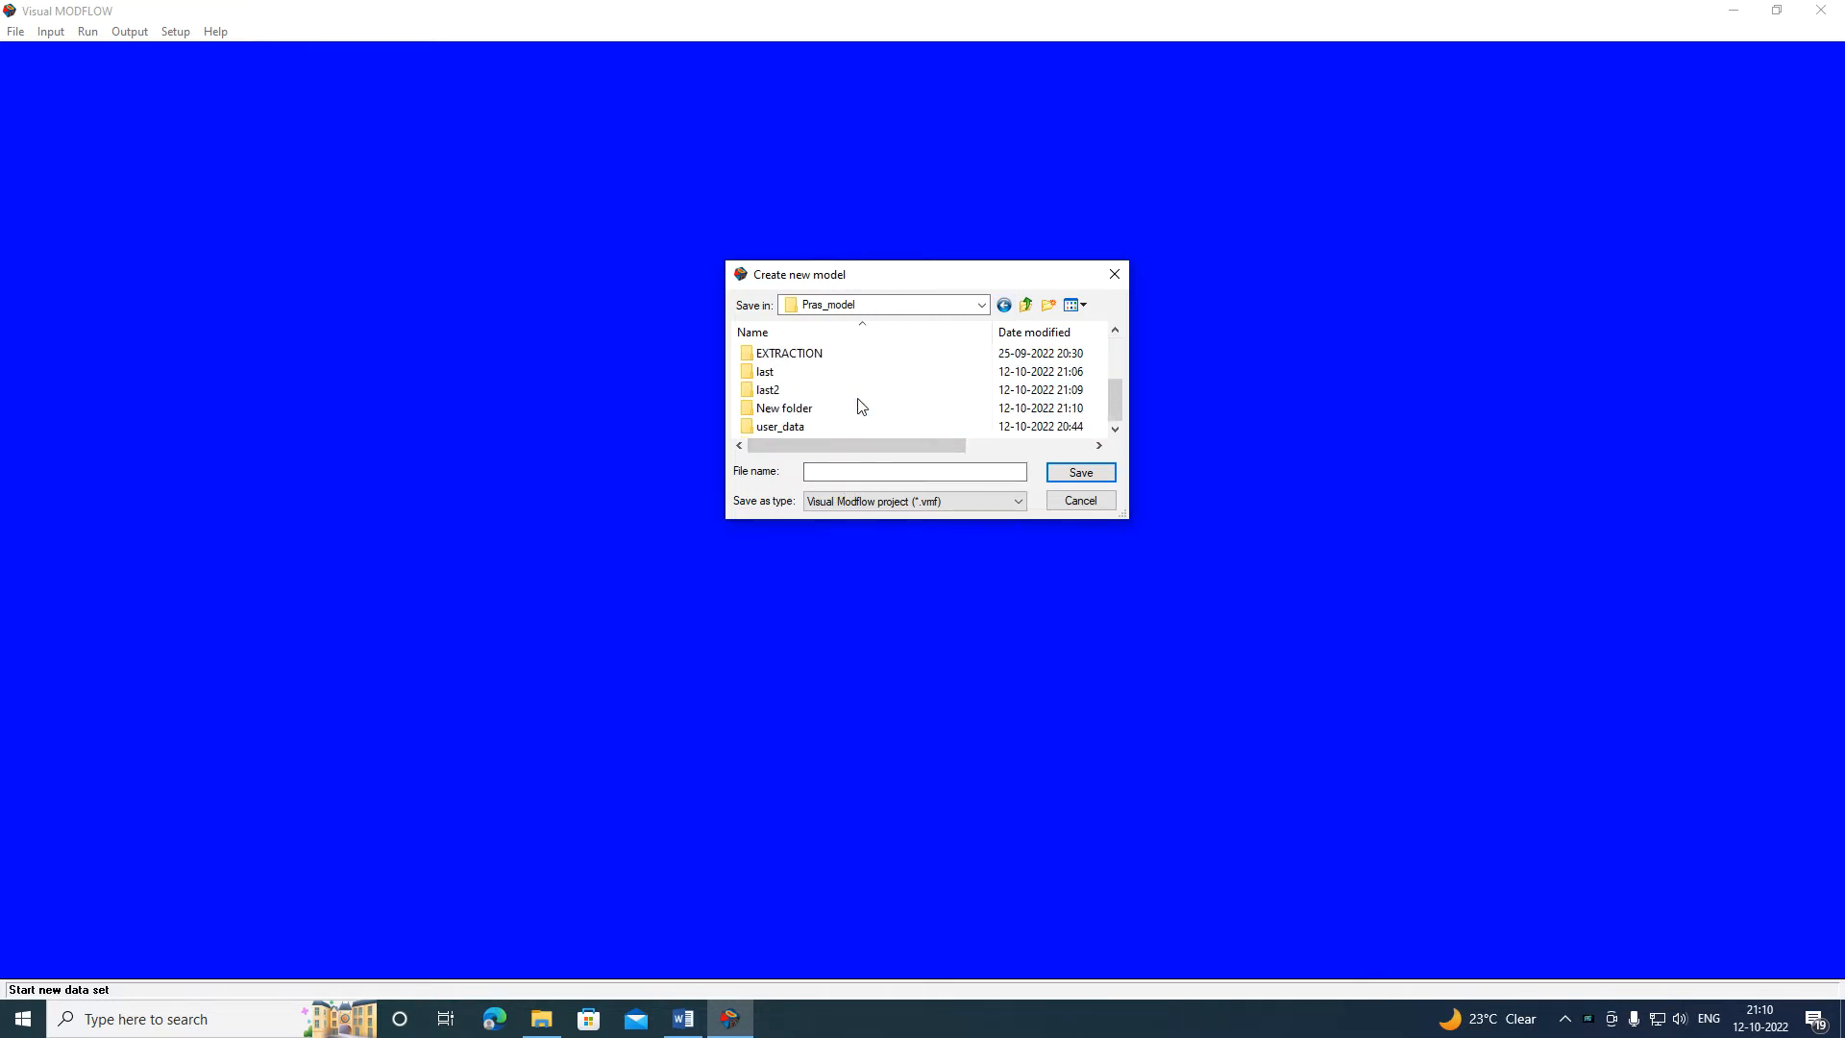
double_click(800, 390)
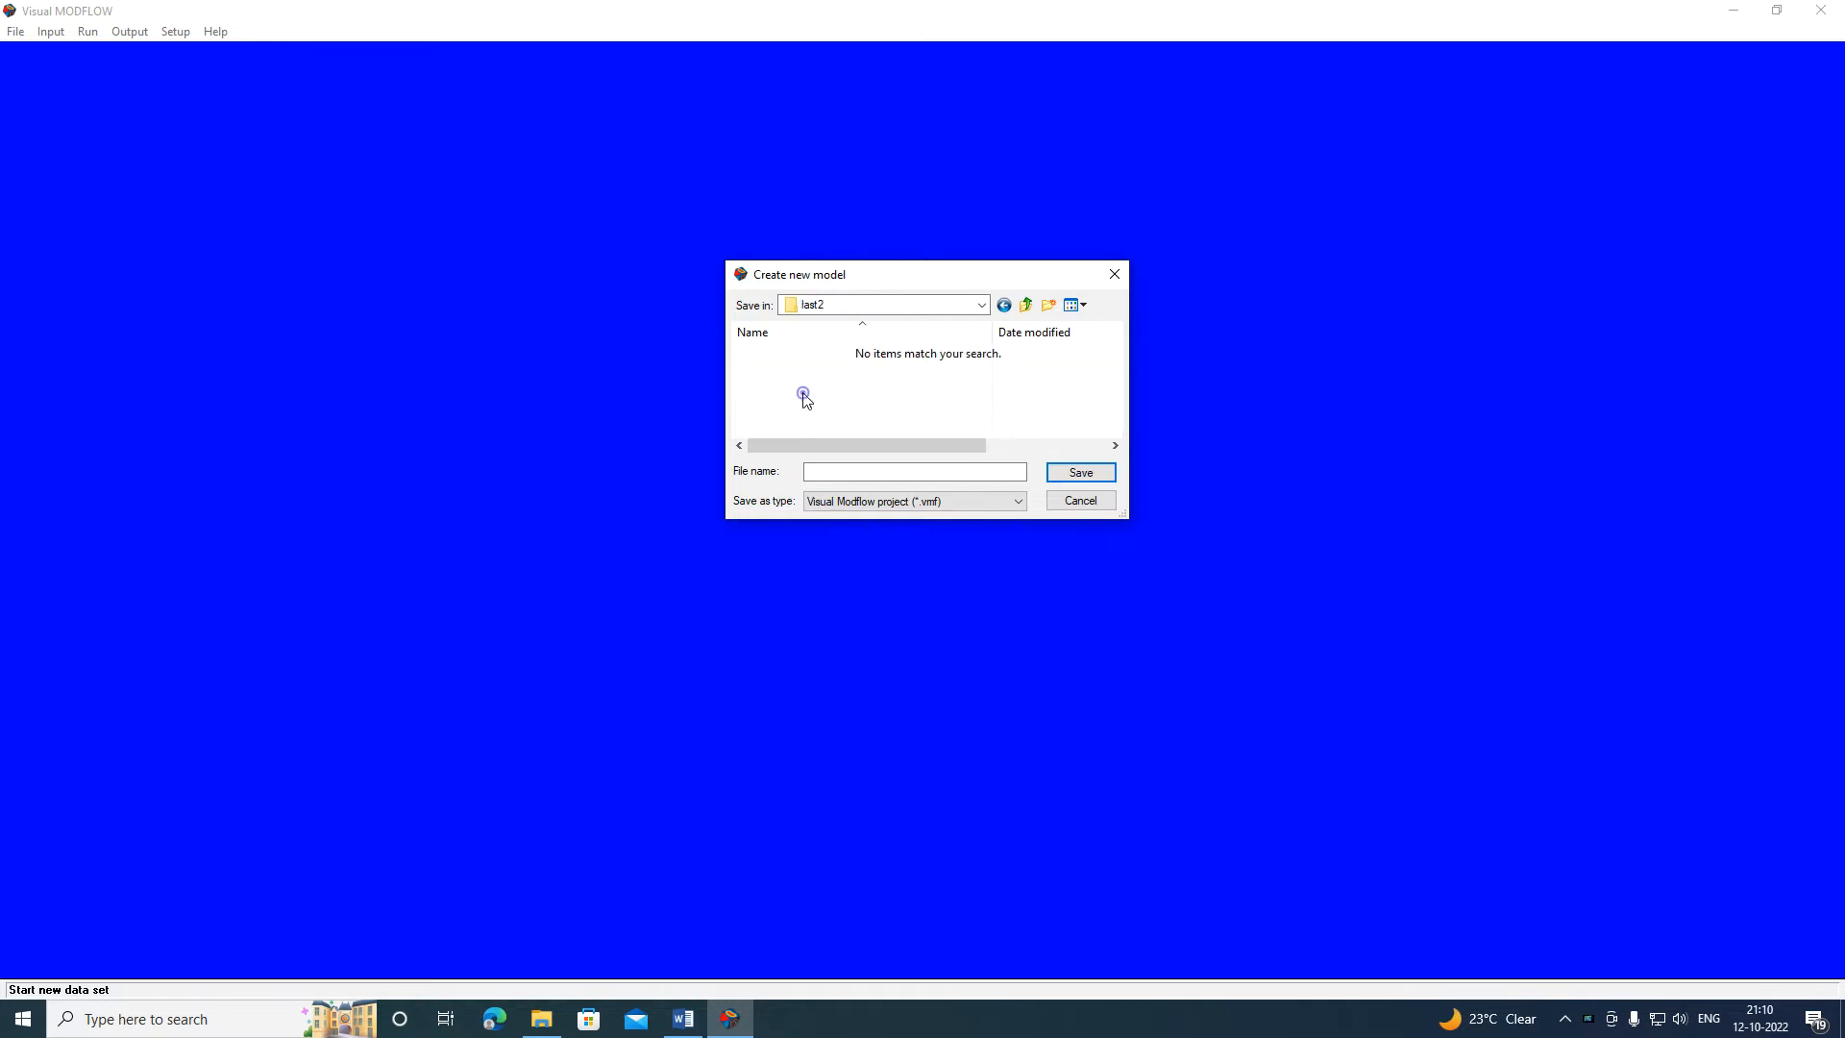
left_click(835, 473)
type("Valley2")
left_click(1081, 473)
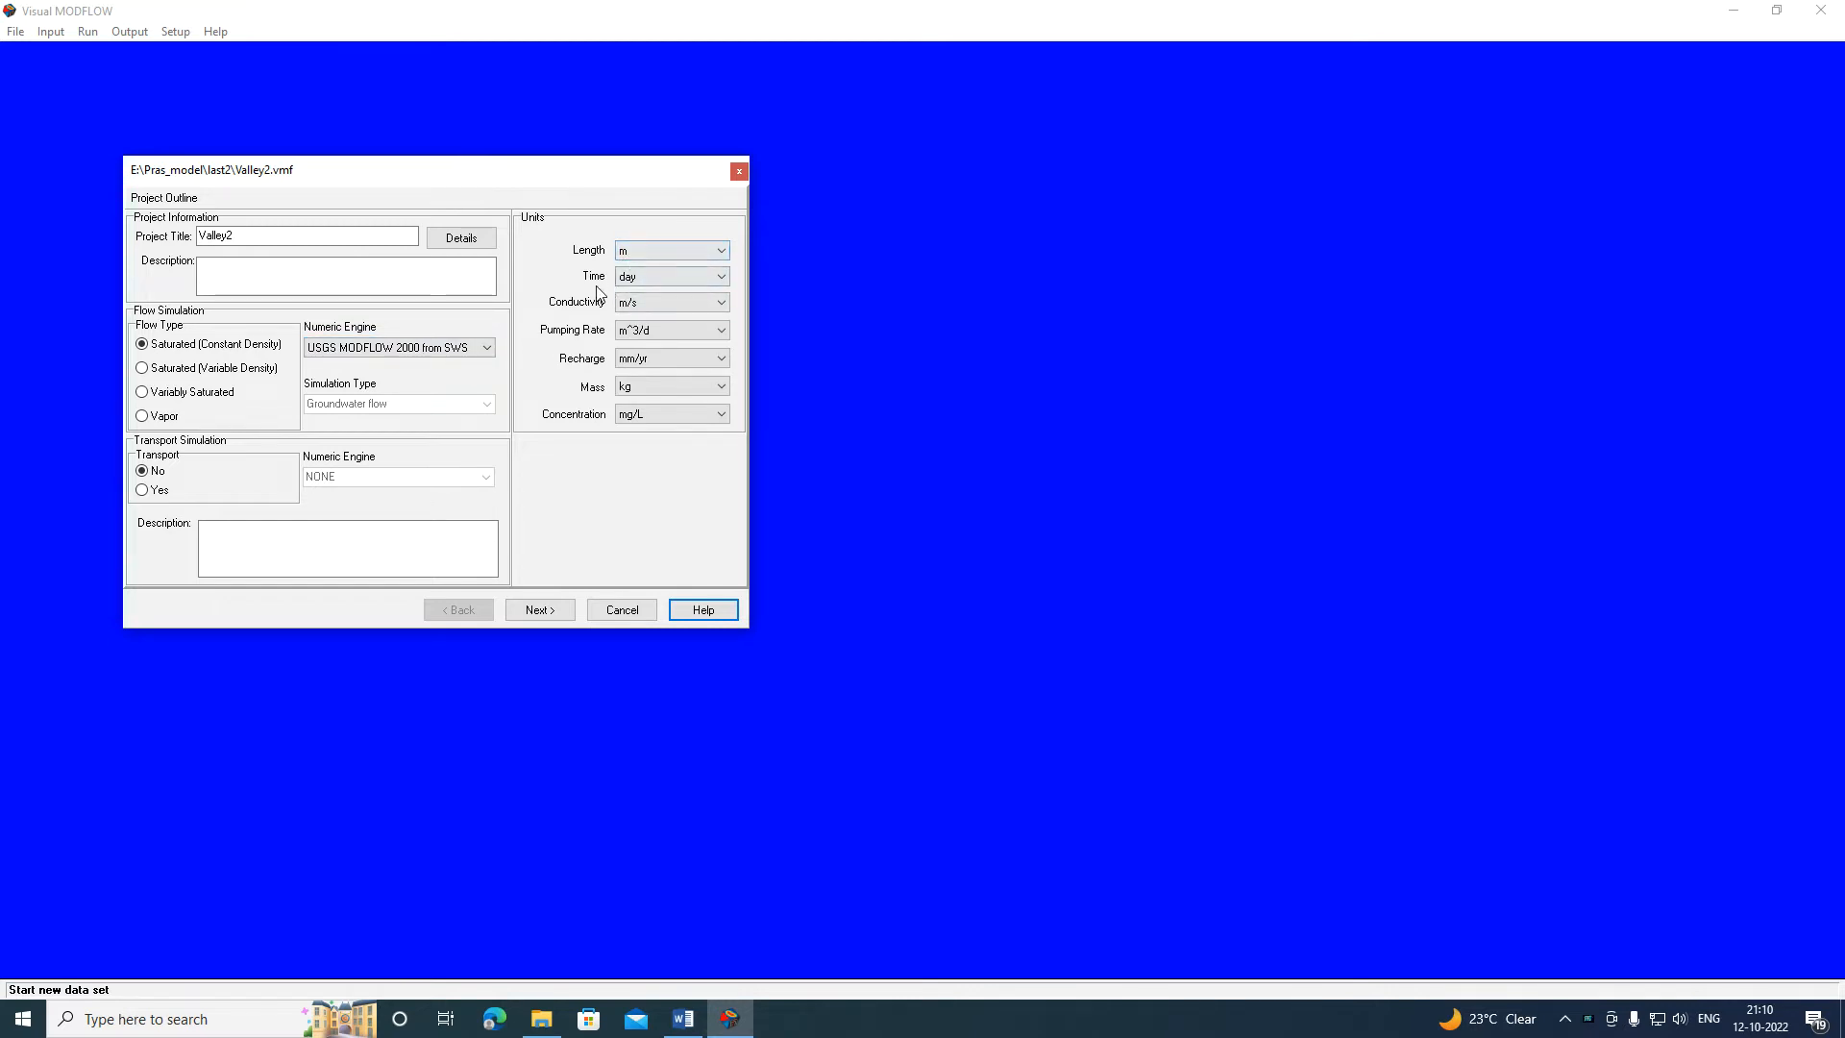
Set the project's conductivity unit to m/d and continue to the flow options.
left_click(658, 306)
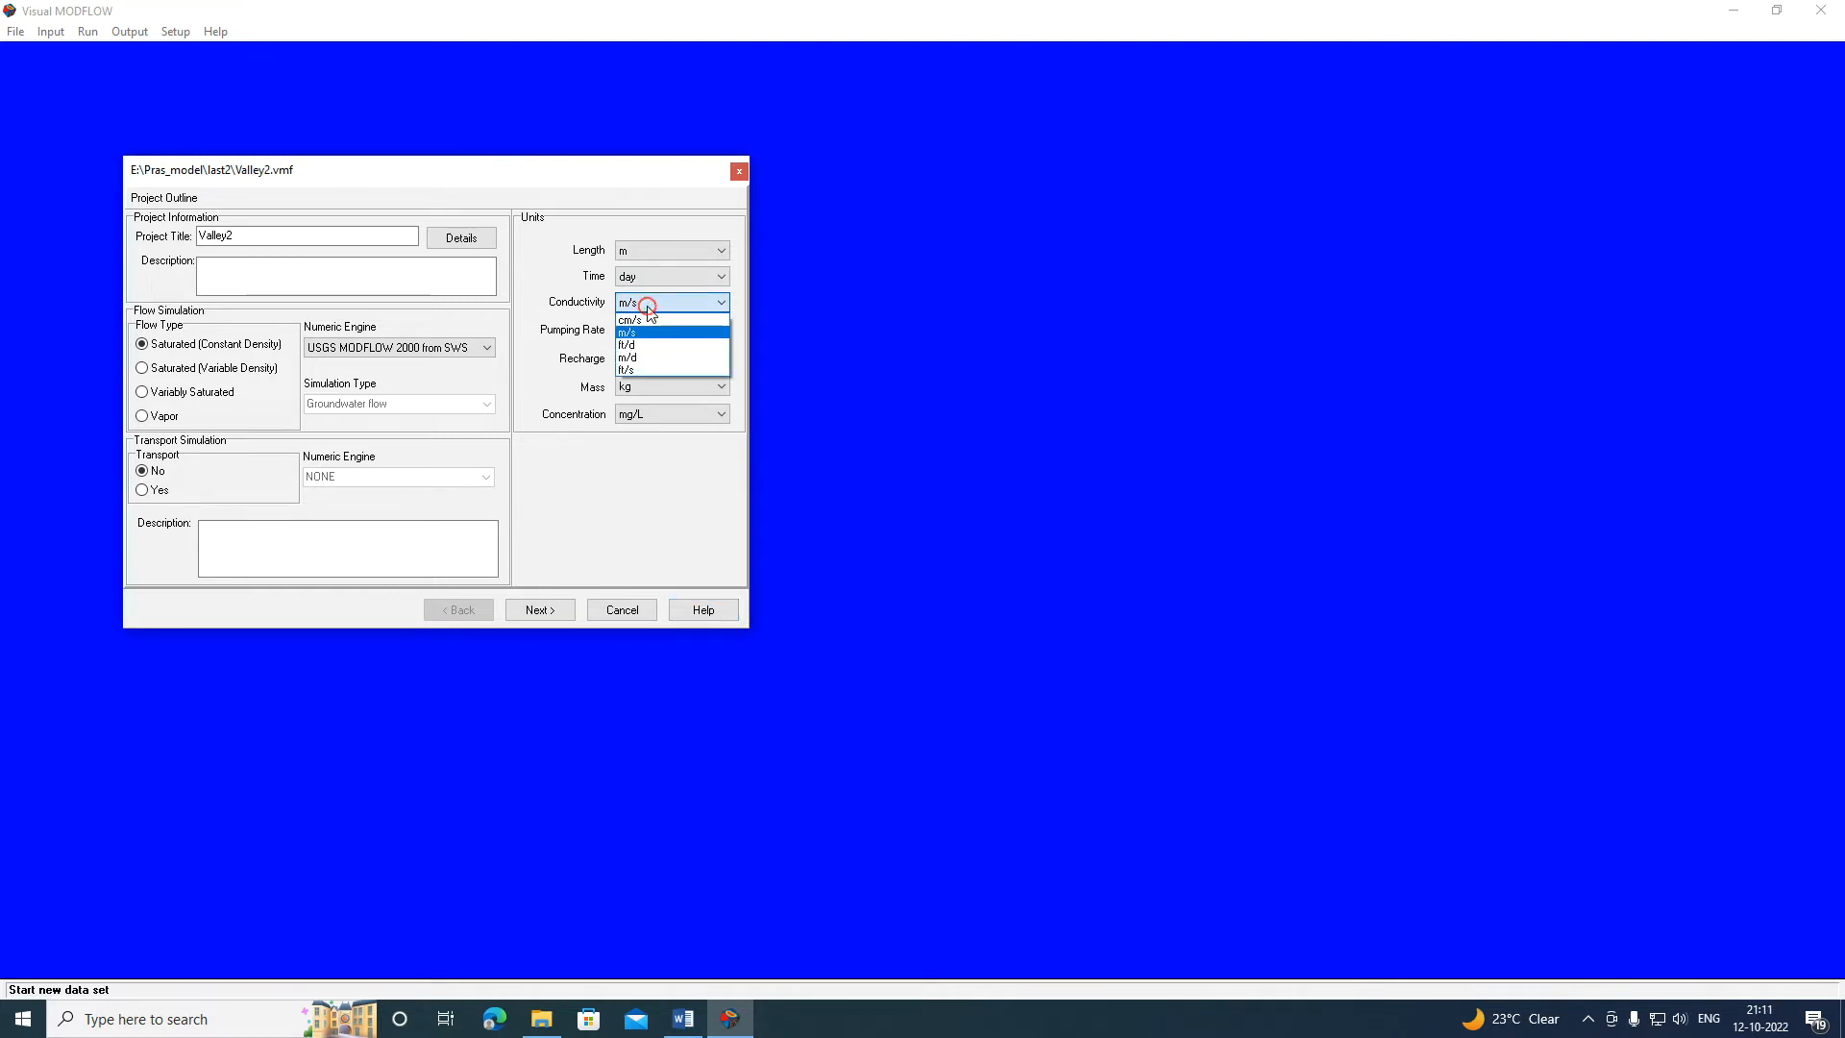
left_click(638, 359)
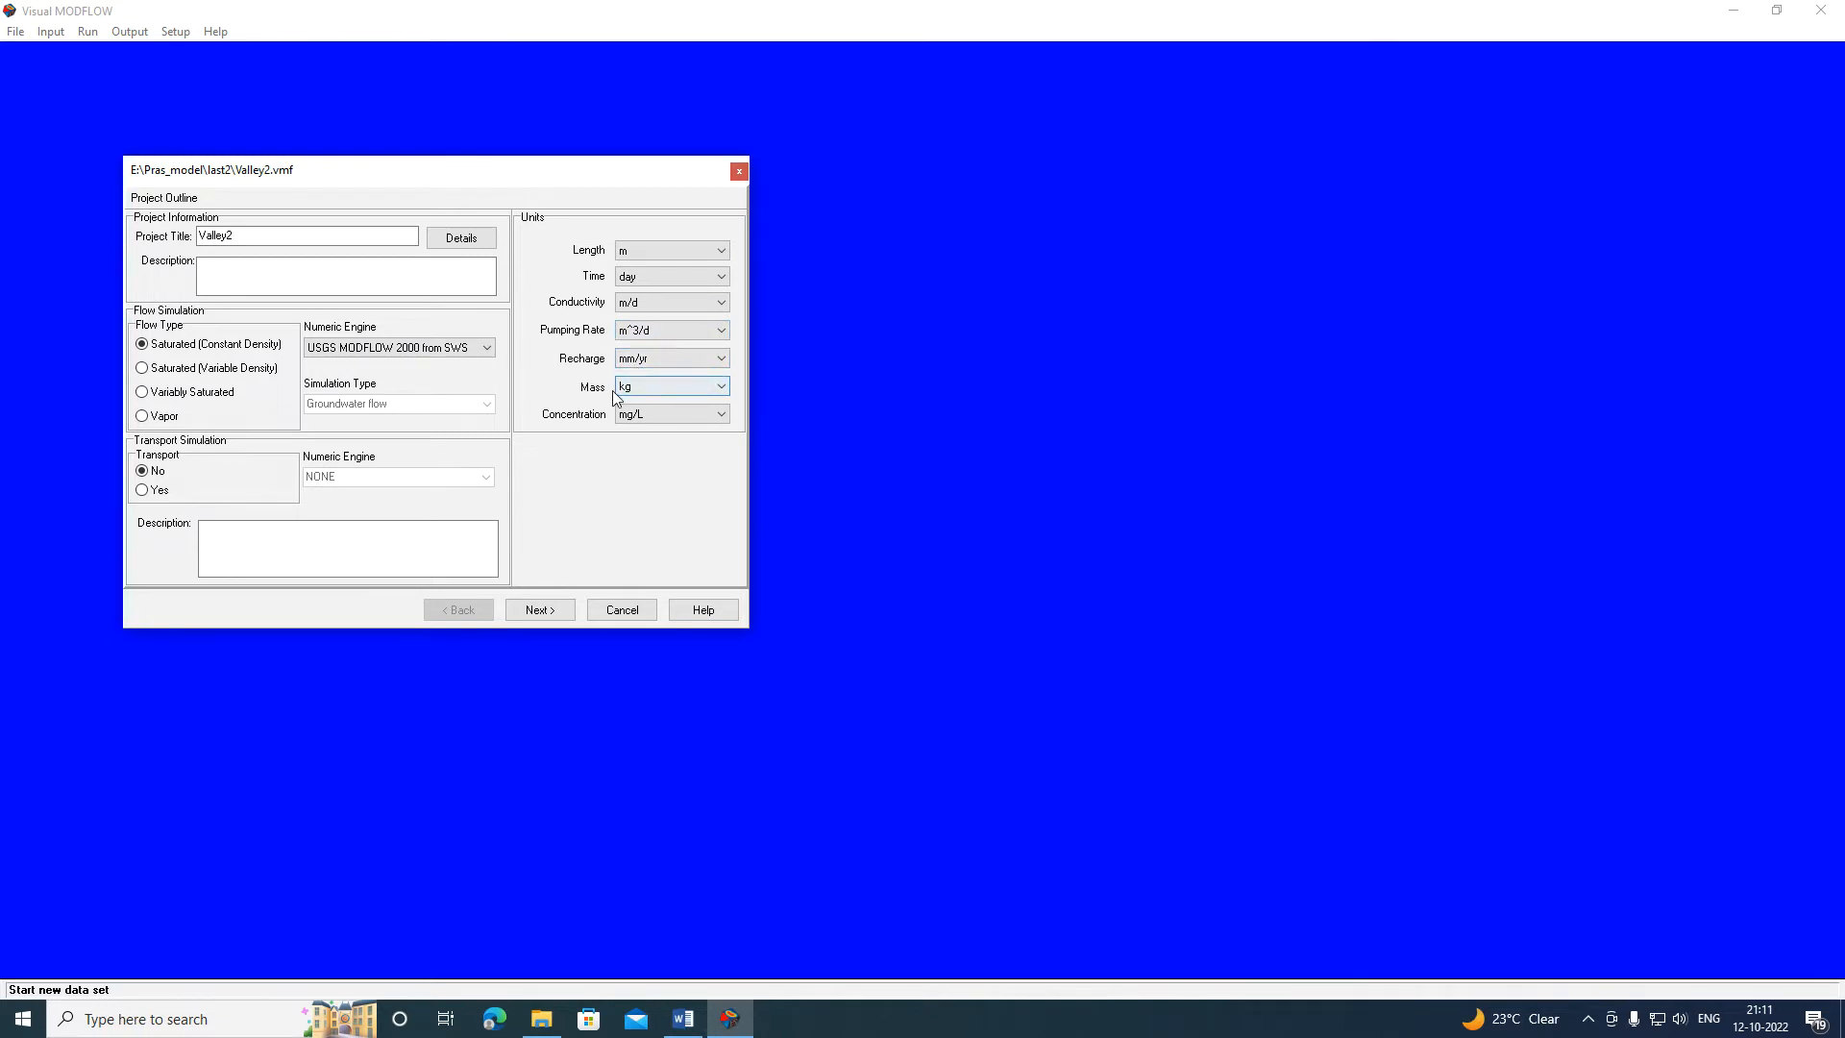
left_click(561, 611)
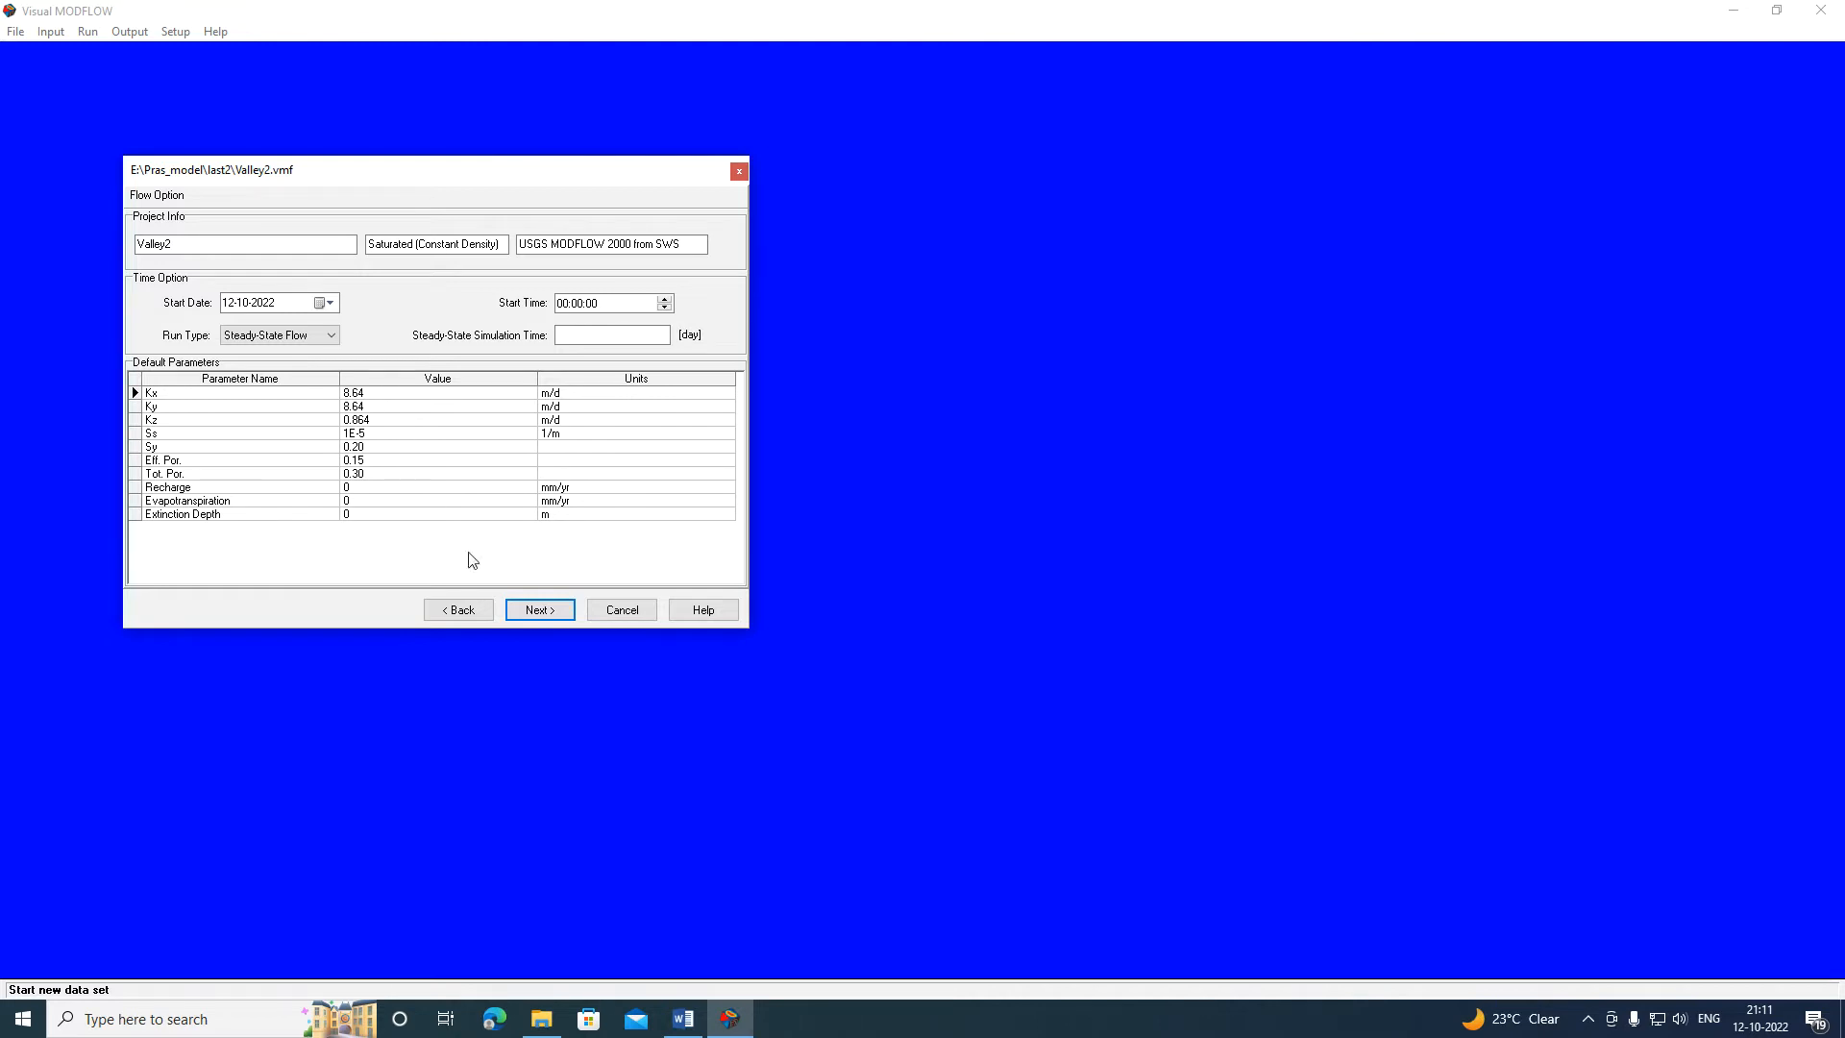
Consult the exercise document in Word for the flow settings and set the steady-state simulation time to 365.25 days in Visual MODFLOW.
left_click(683, 1018)
scroll(453, 667, "down", 4)
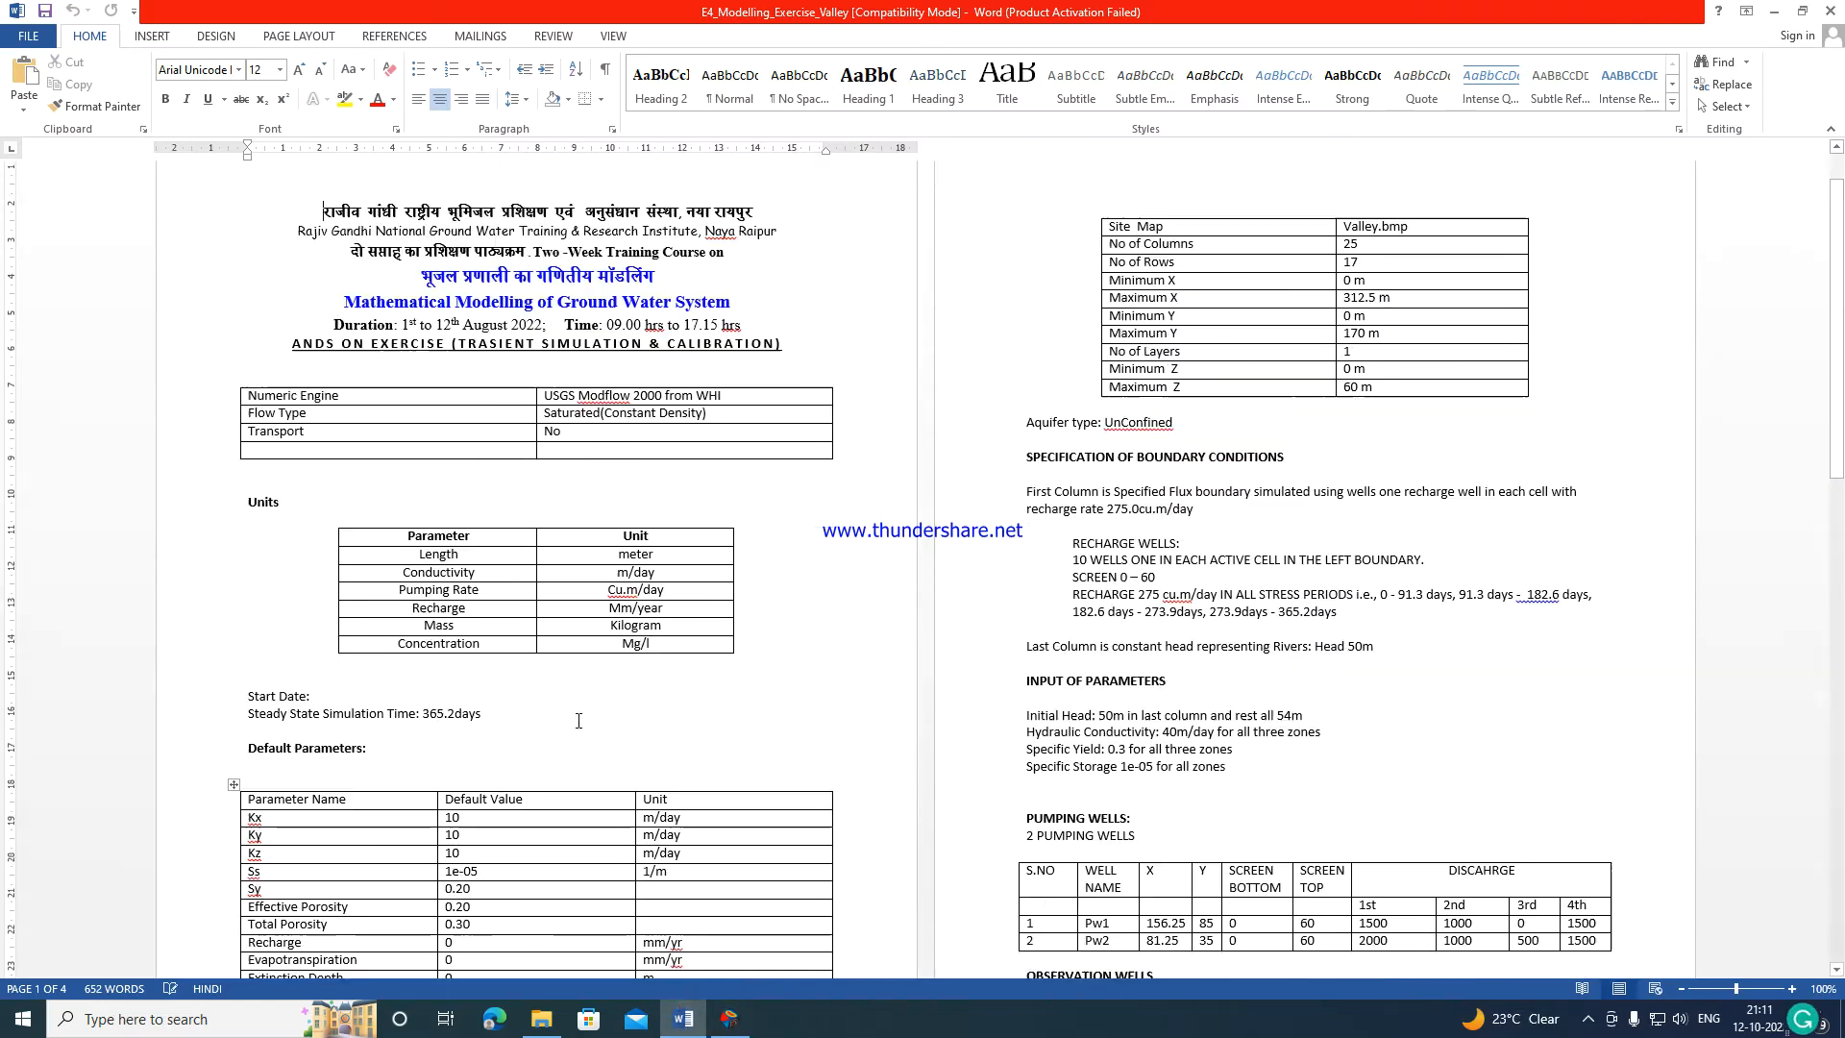
left_click(1776, 11)
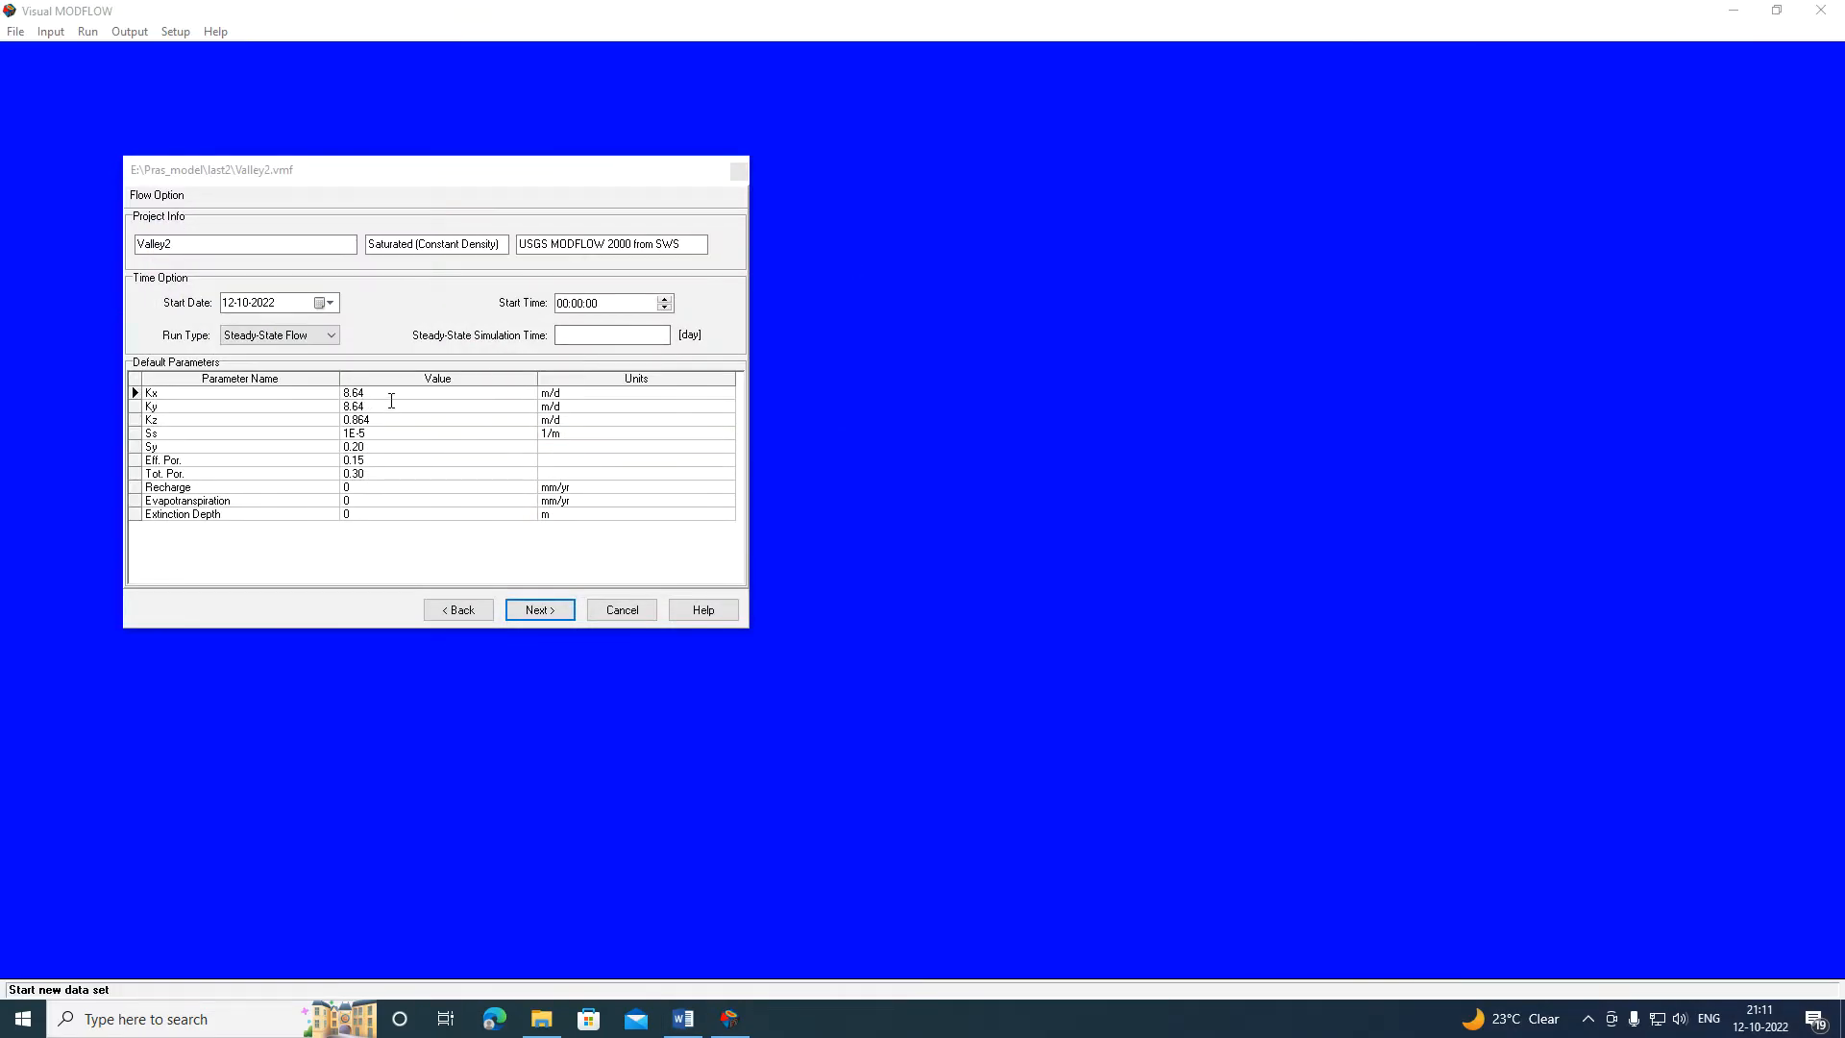
left_click(604, 335)
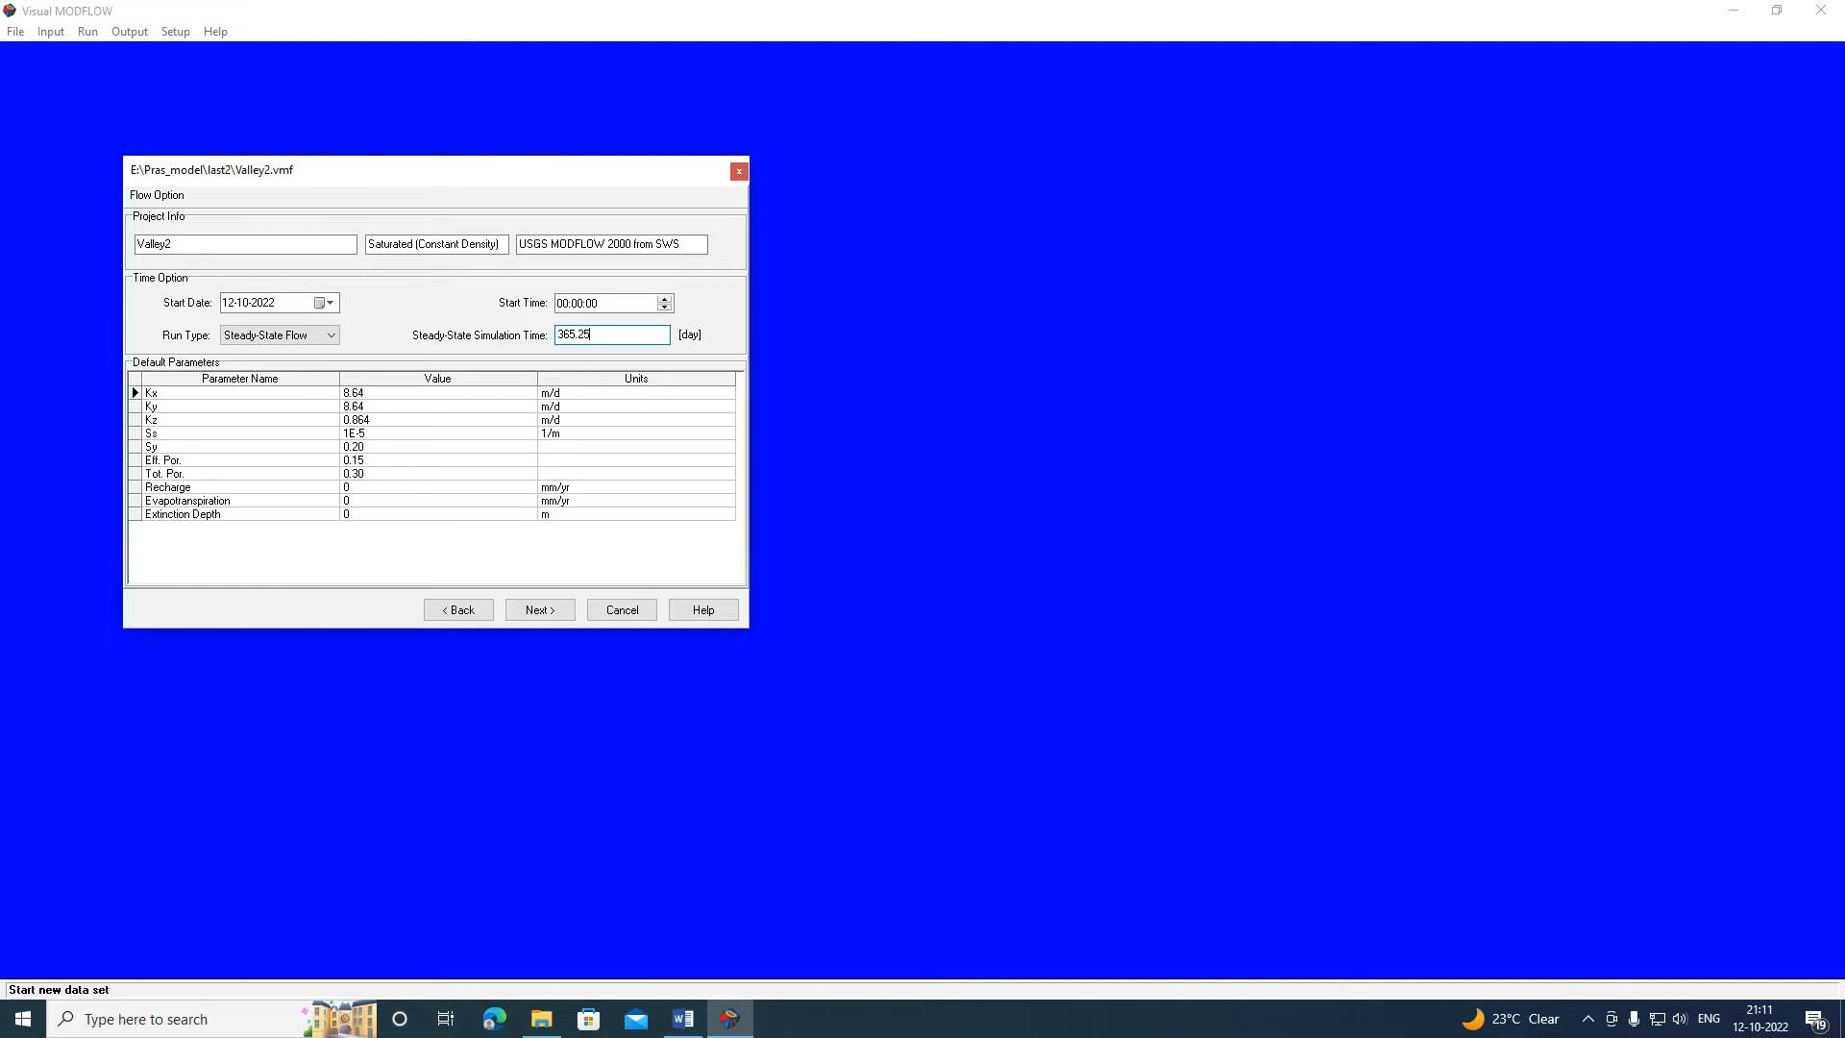
Set the default Kx, Ky and Kz to 10 m/d, update the effective porosity, and continue to the model domain settings.
left_click(368, 396)
type("10")
left_click(354, 407)
type("10")
left_click(376, 421)
type("10")
left_click(366, 460)
type("0")
left_click(553, 617)
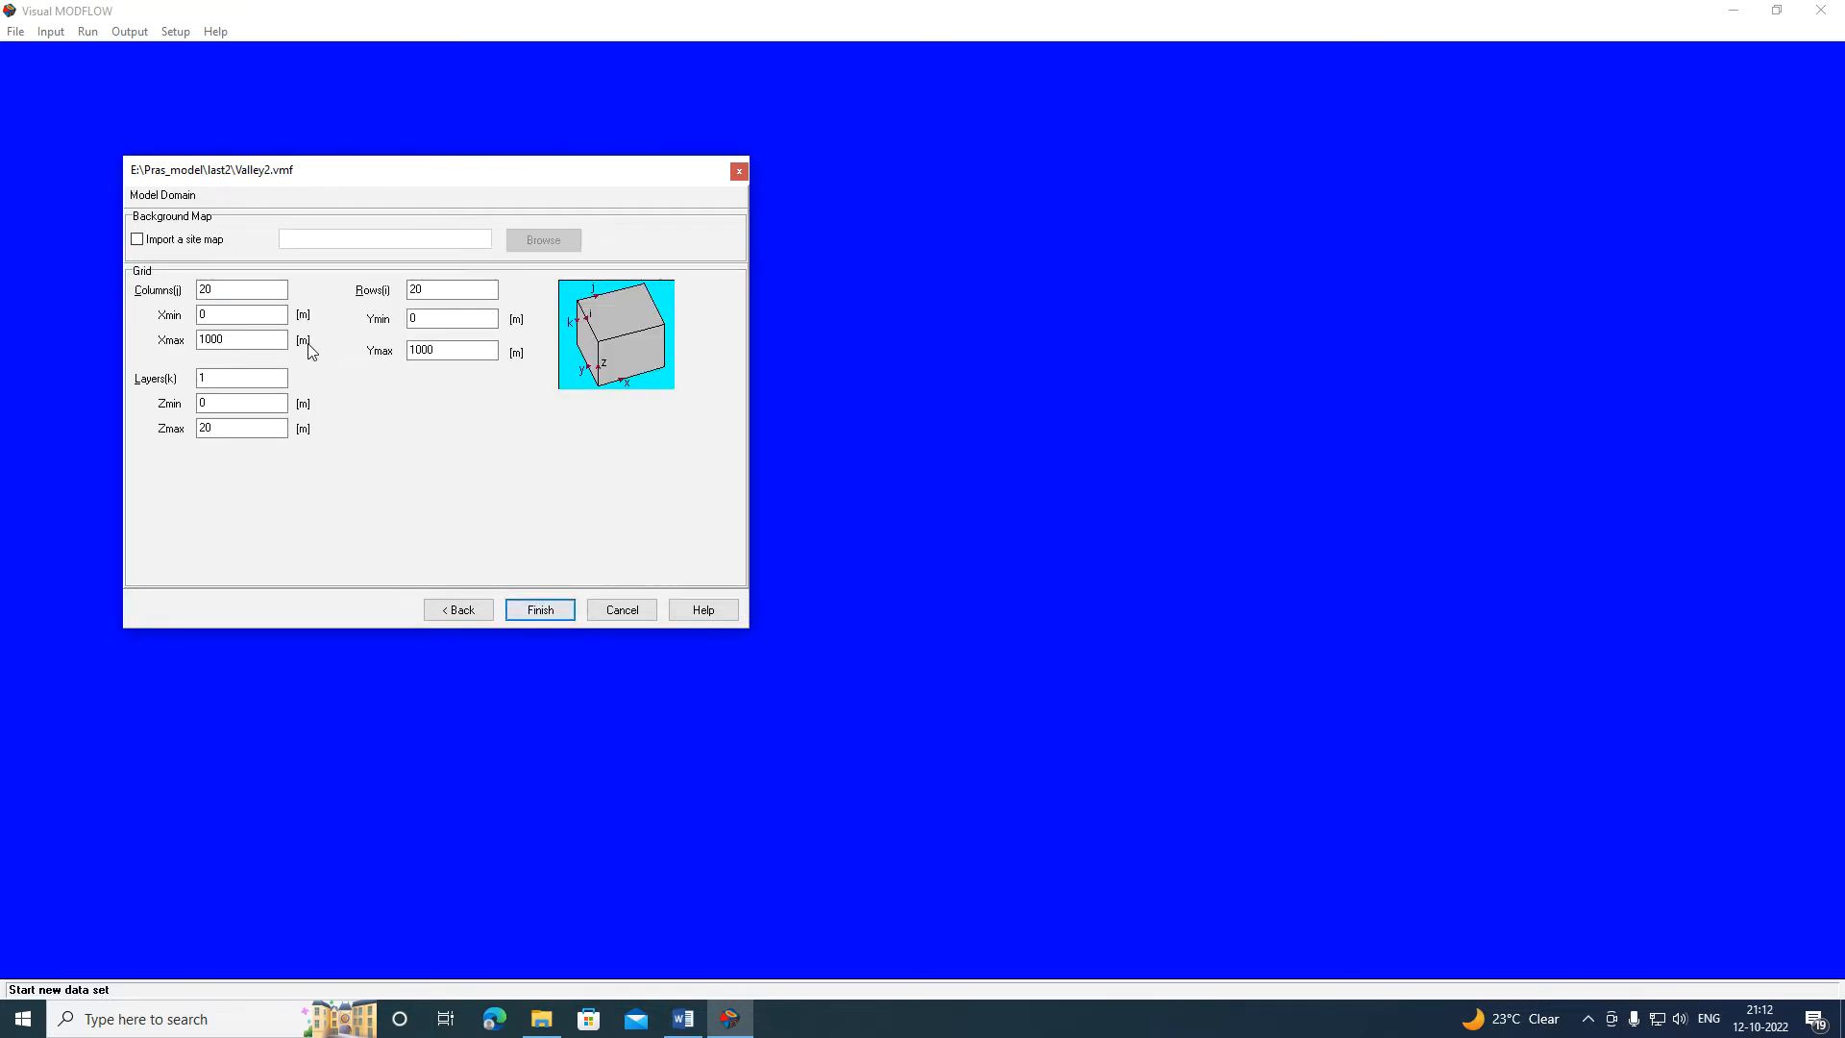
Import Valley.bmp from the user_data folder under Pras_model as the background site map.
left_click(143, 239)
left_click(530, 240)
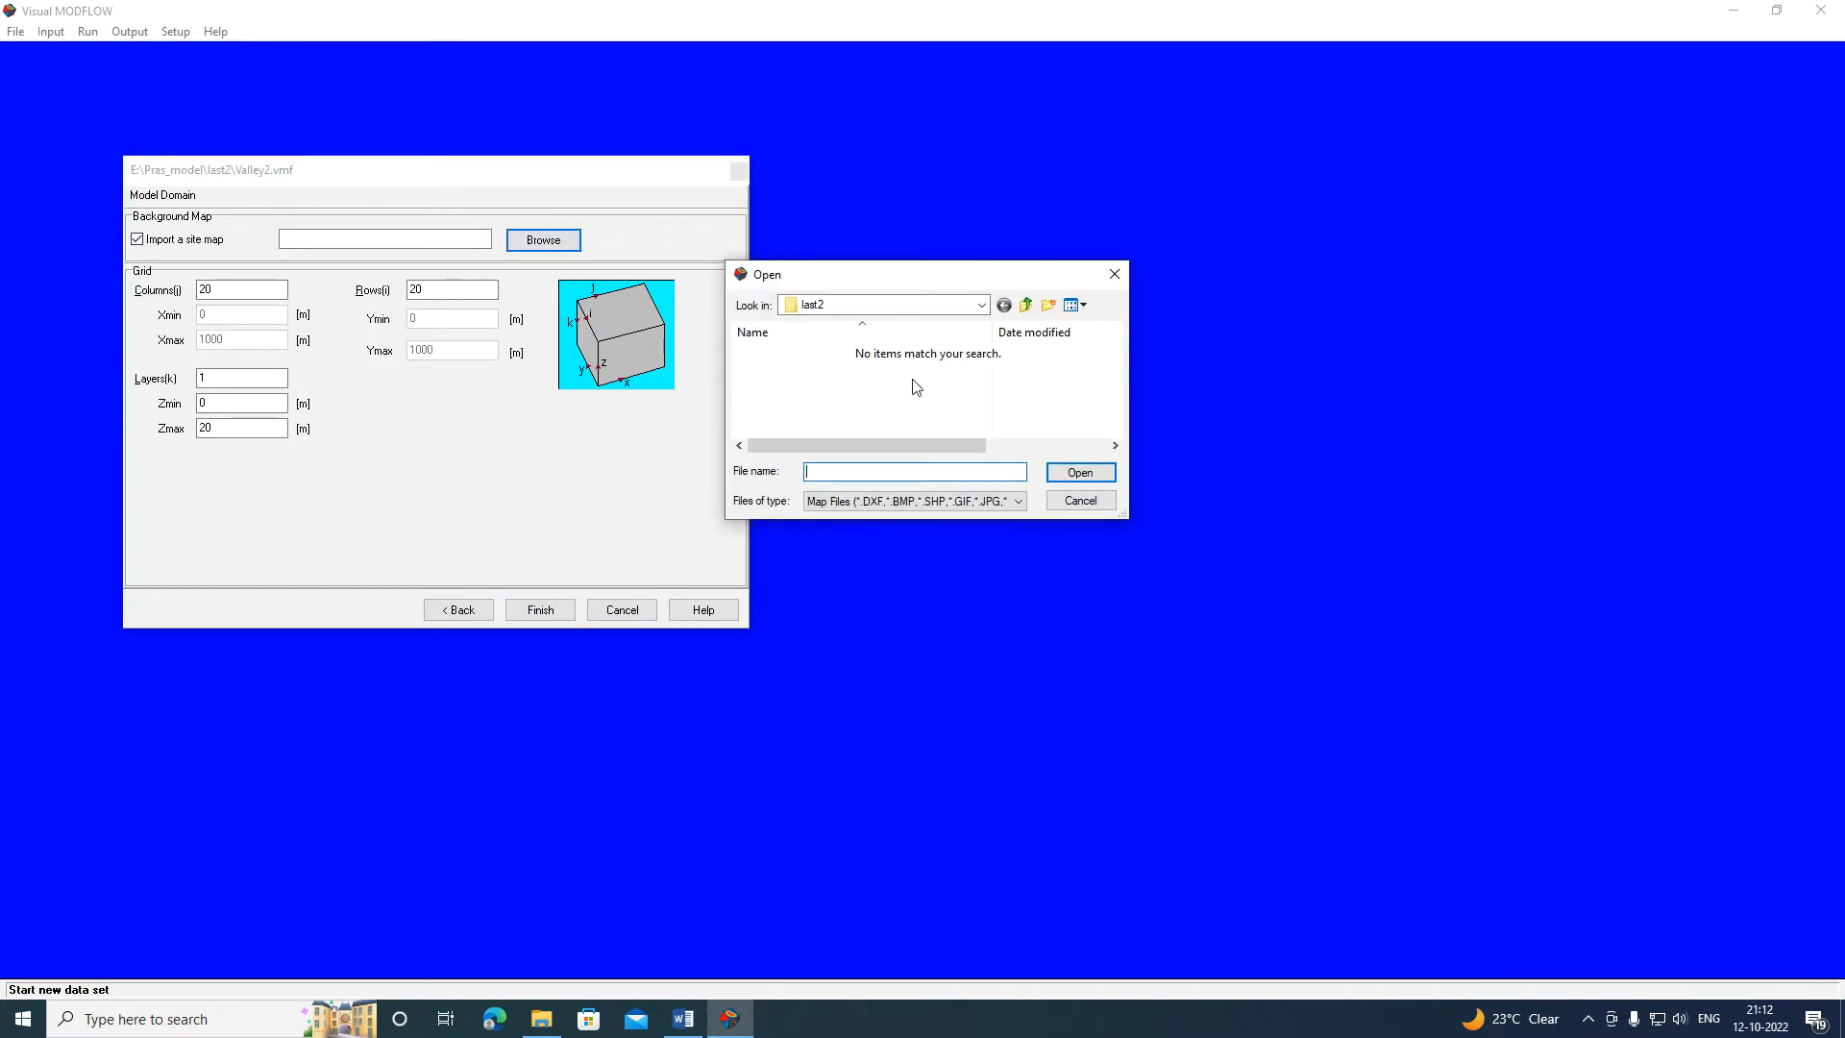
left_click(1025, 304)
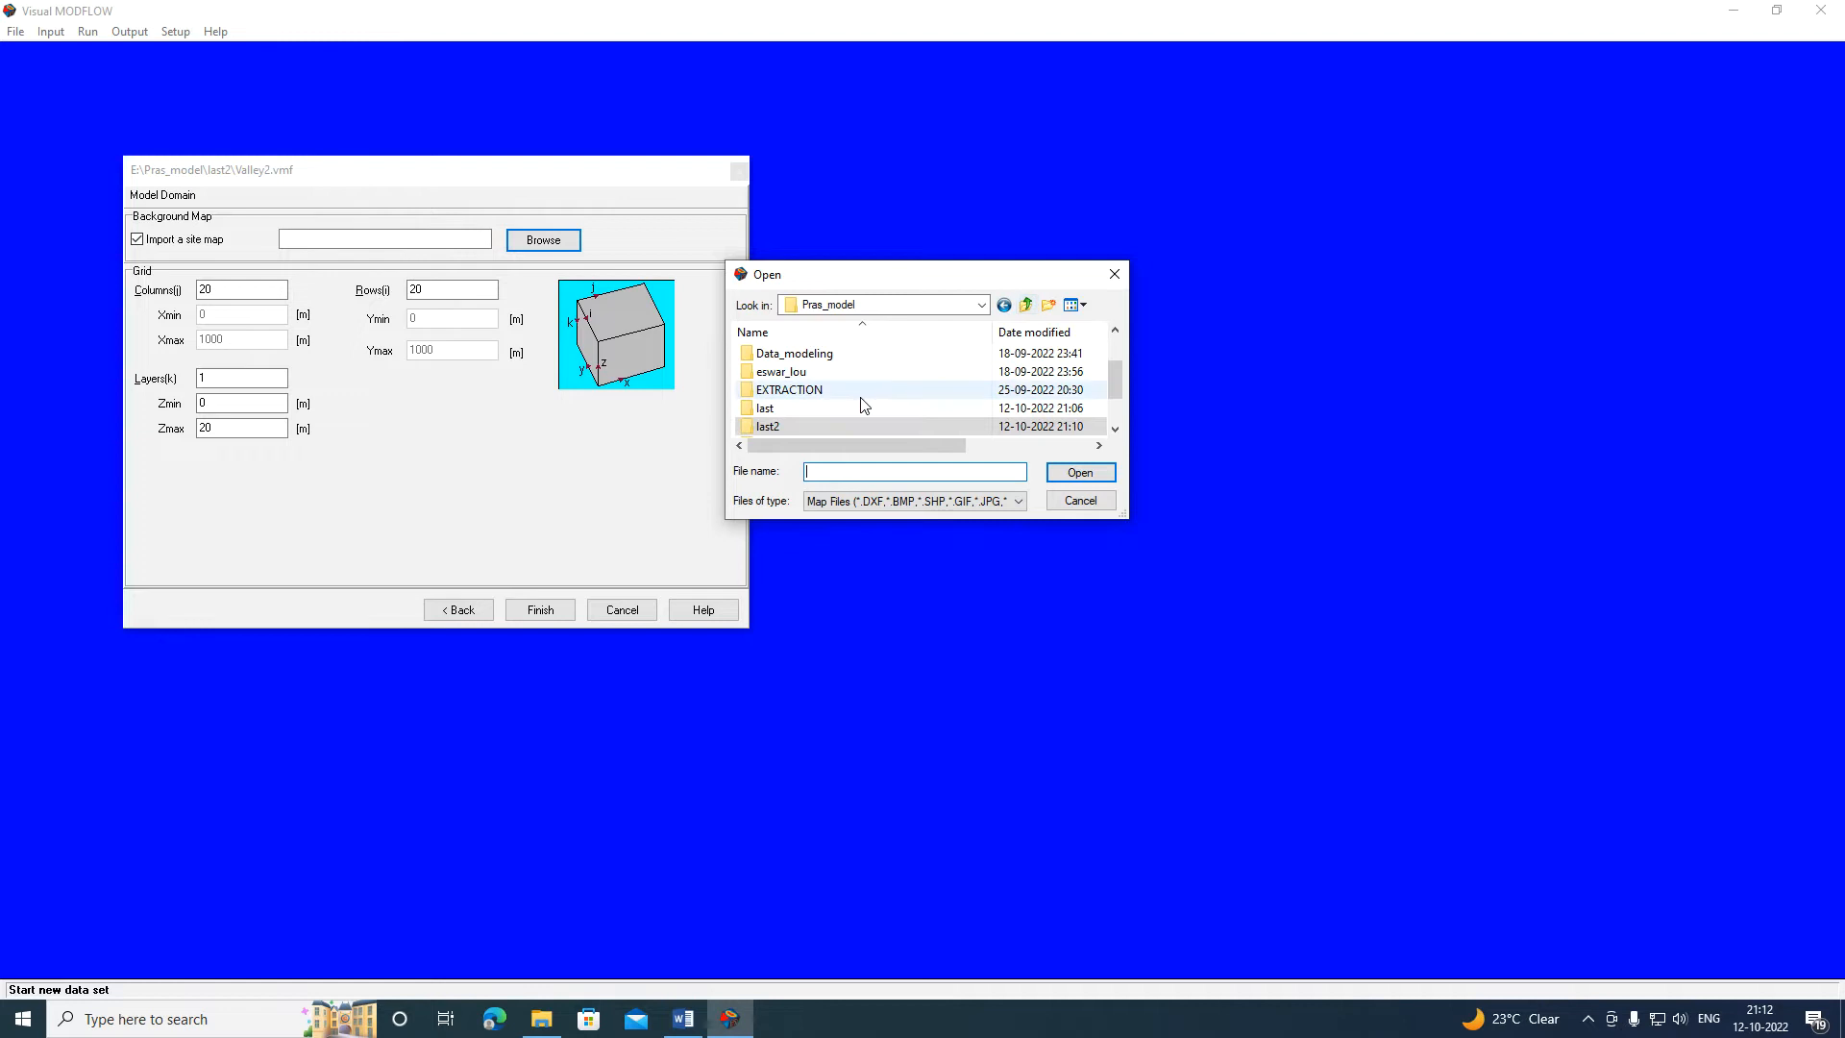
scroll(865, 404, "down", 1)
double_click(802, 409)
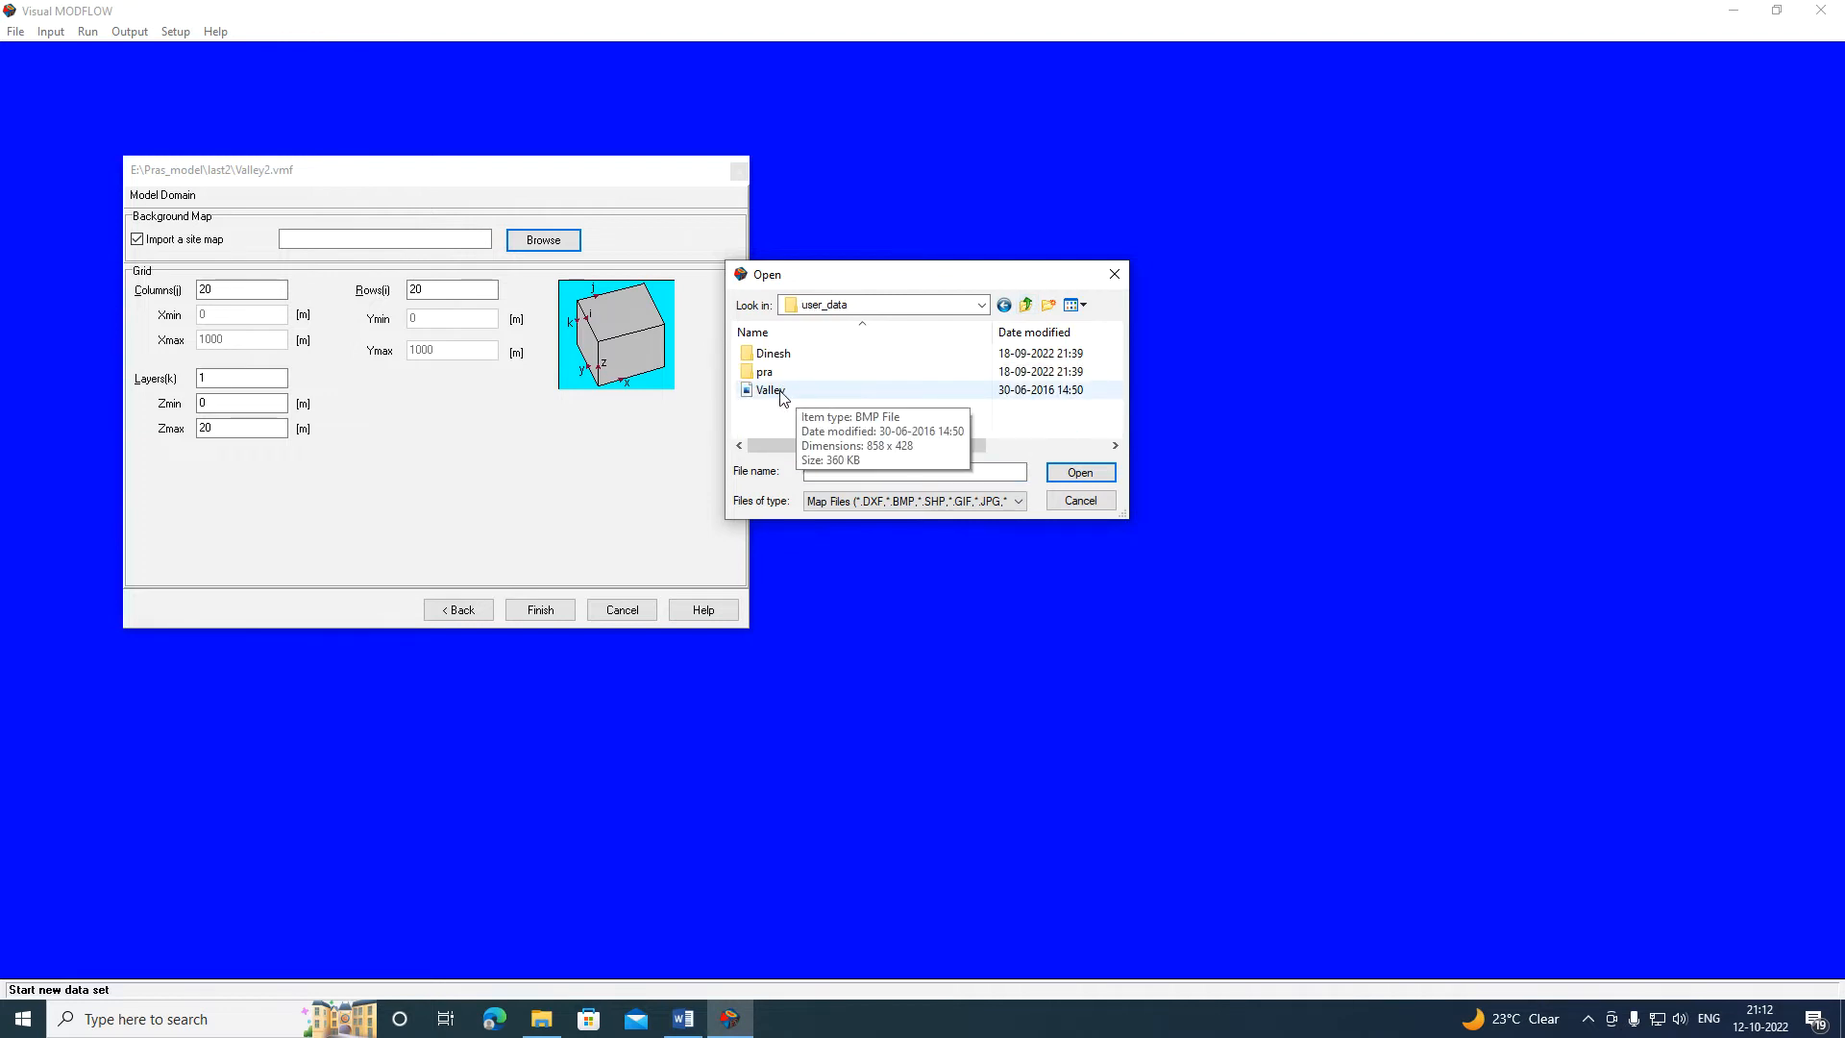
double_click(771, 390)
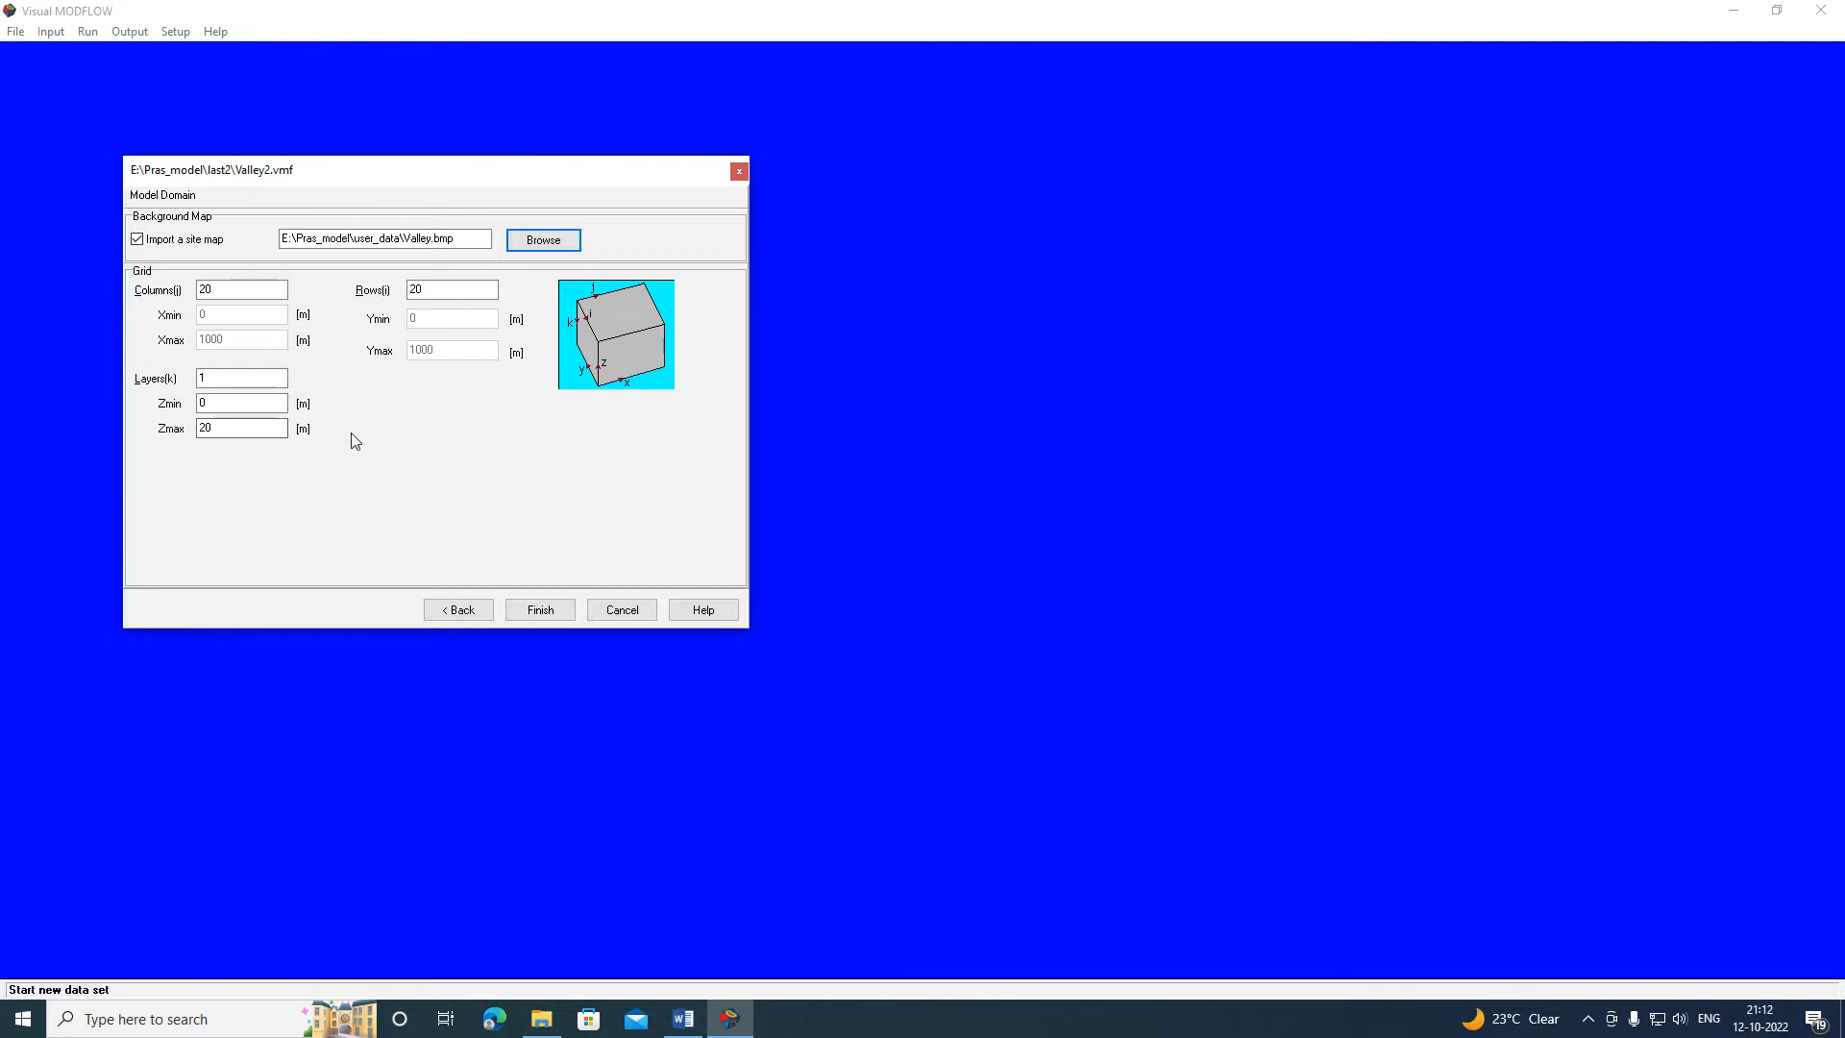
Set the grid to 25 columns and 17 rows with a Zmax of 60 m, and finish the model domain settings.
left_click_drag(227, 288, 185, 298)
type("25")
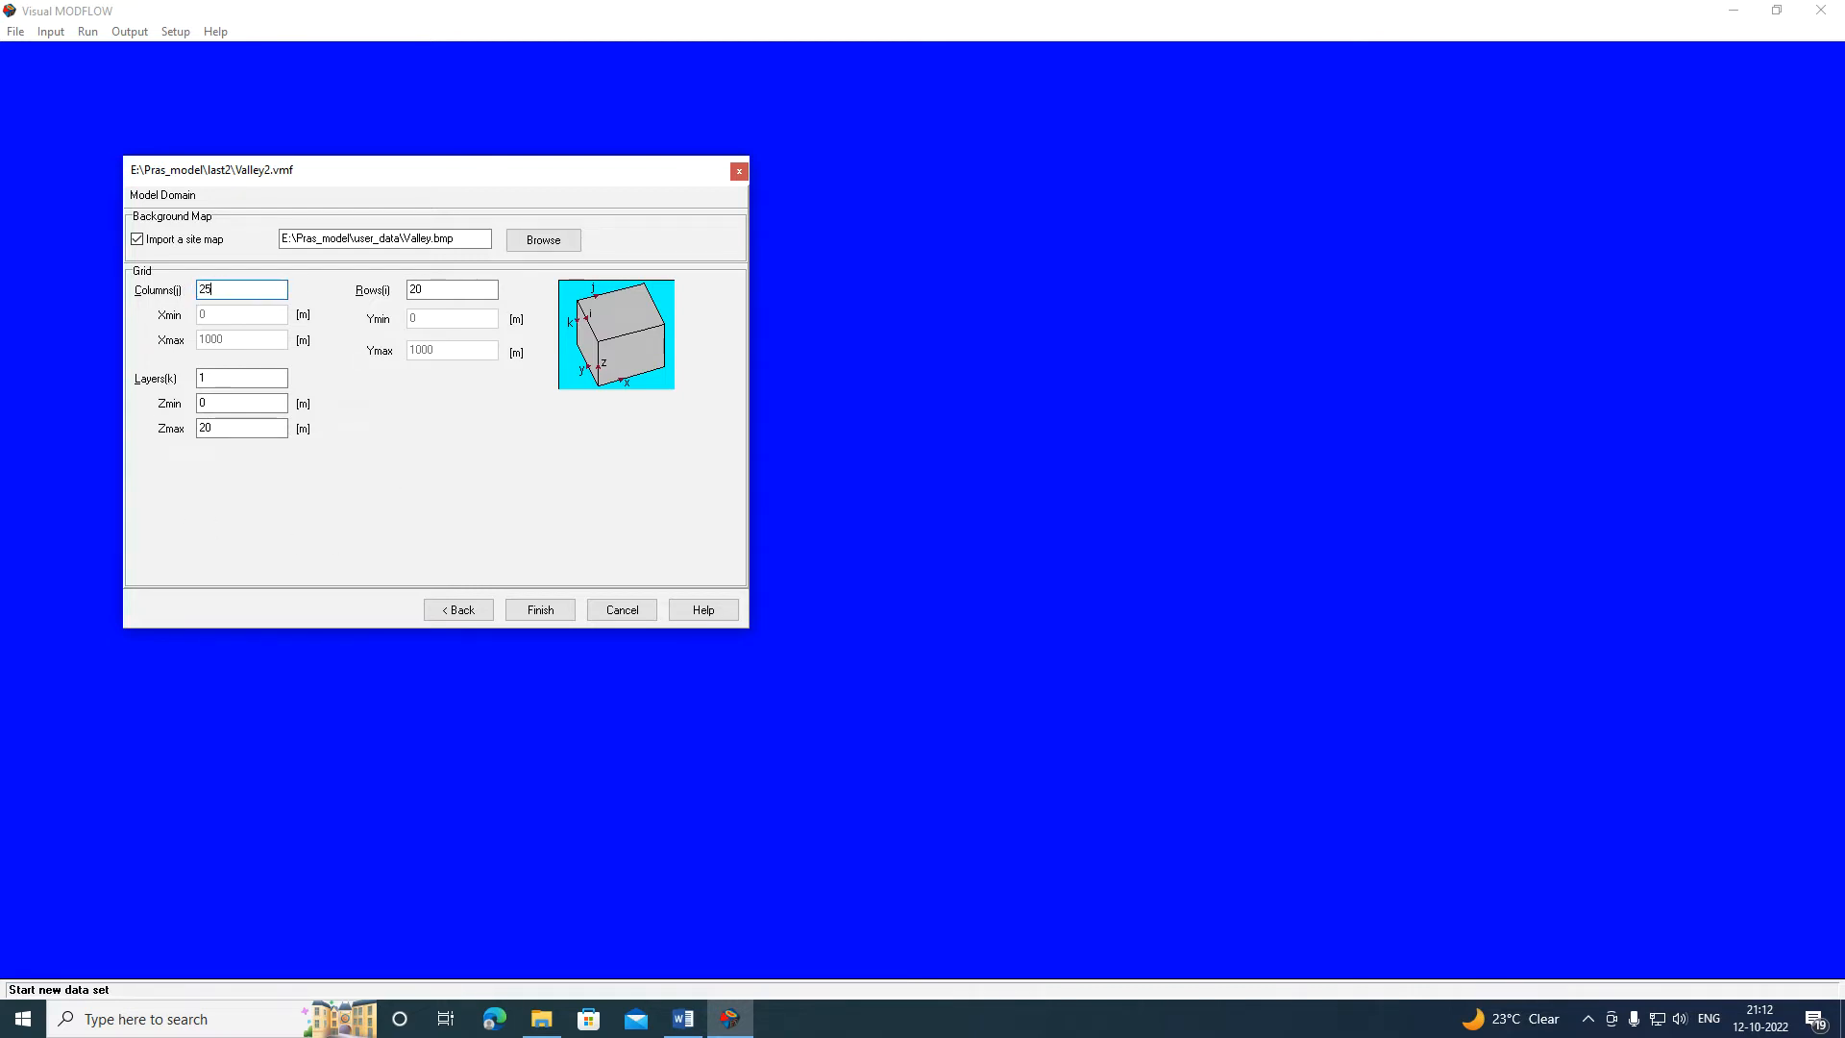
left_click_drag(437, 288, 391, 296)
type("17")
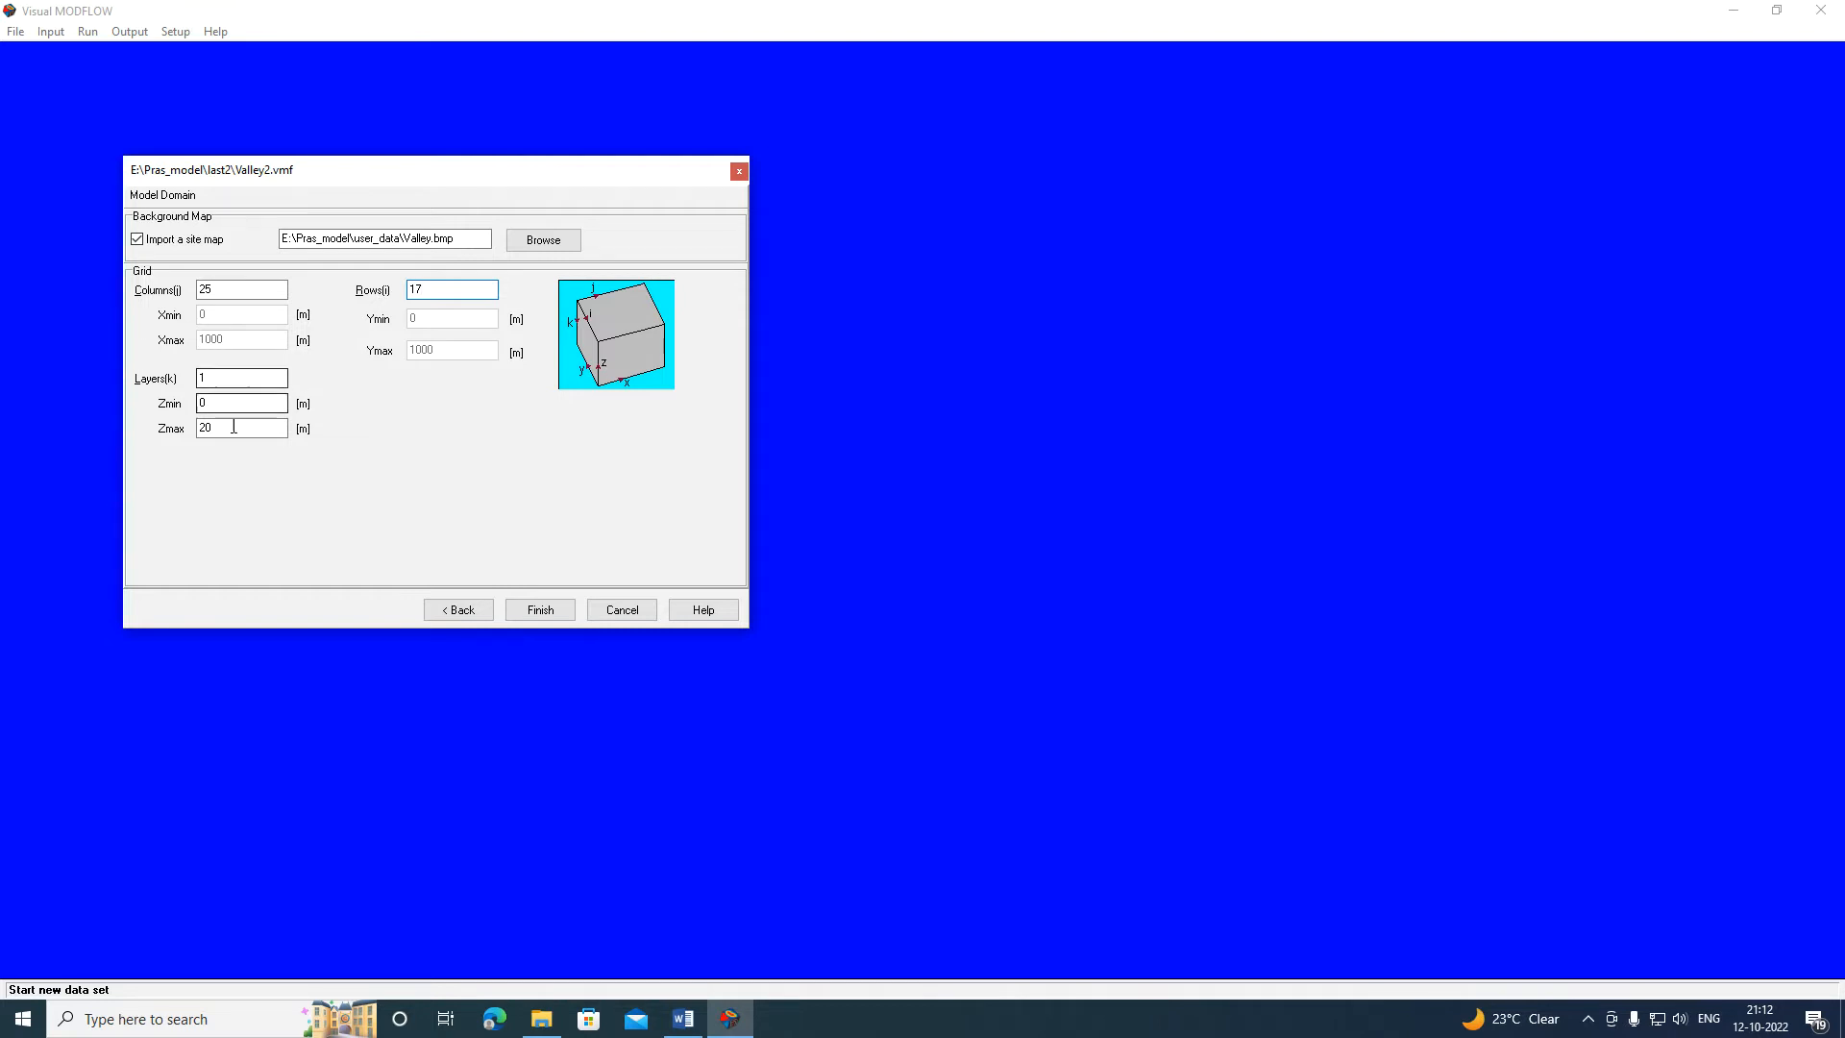
left_click_drag(214, 429, 157, 423)
type("60")
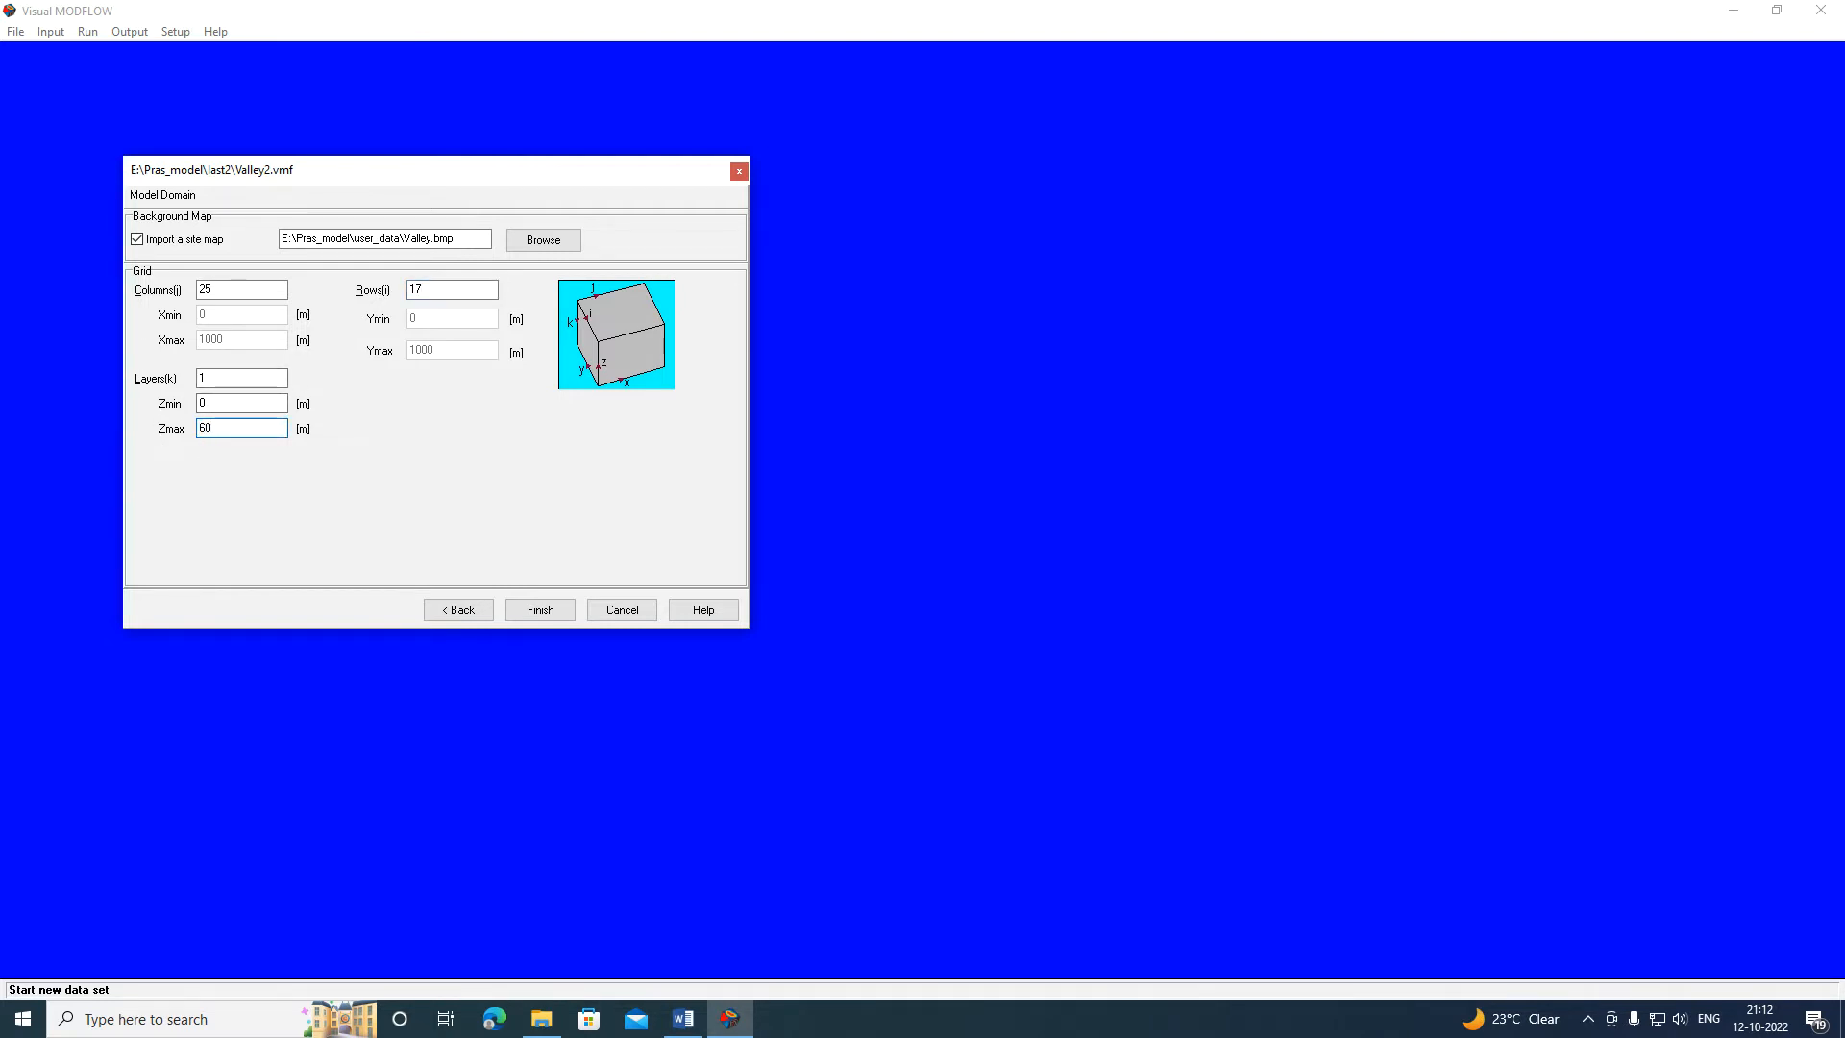
left_click(546, 611)
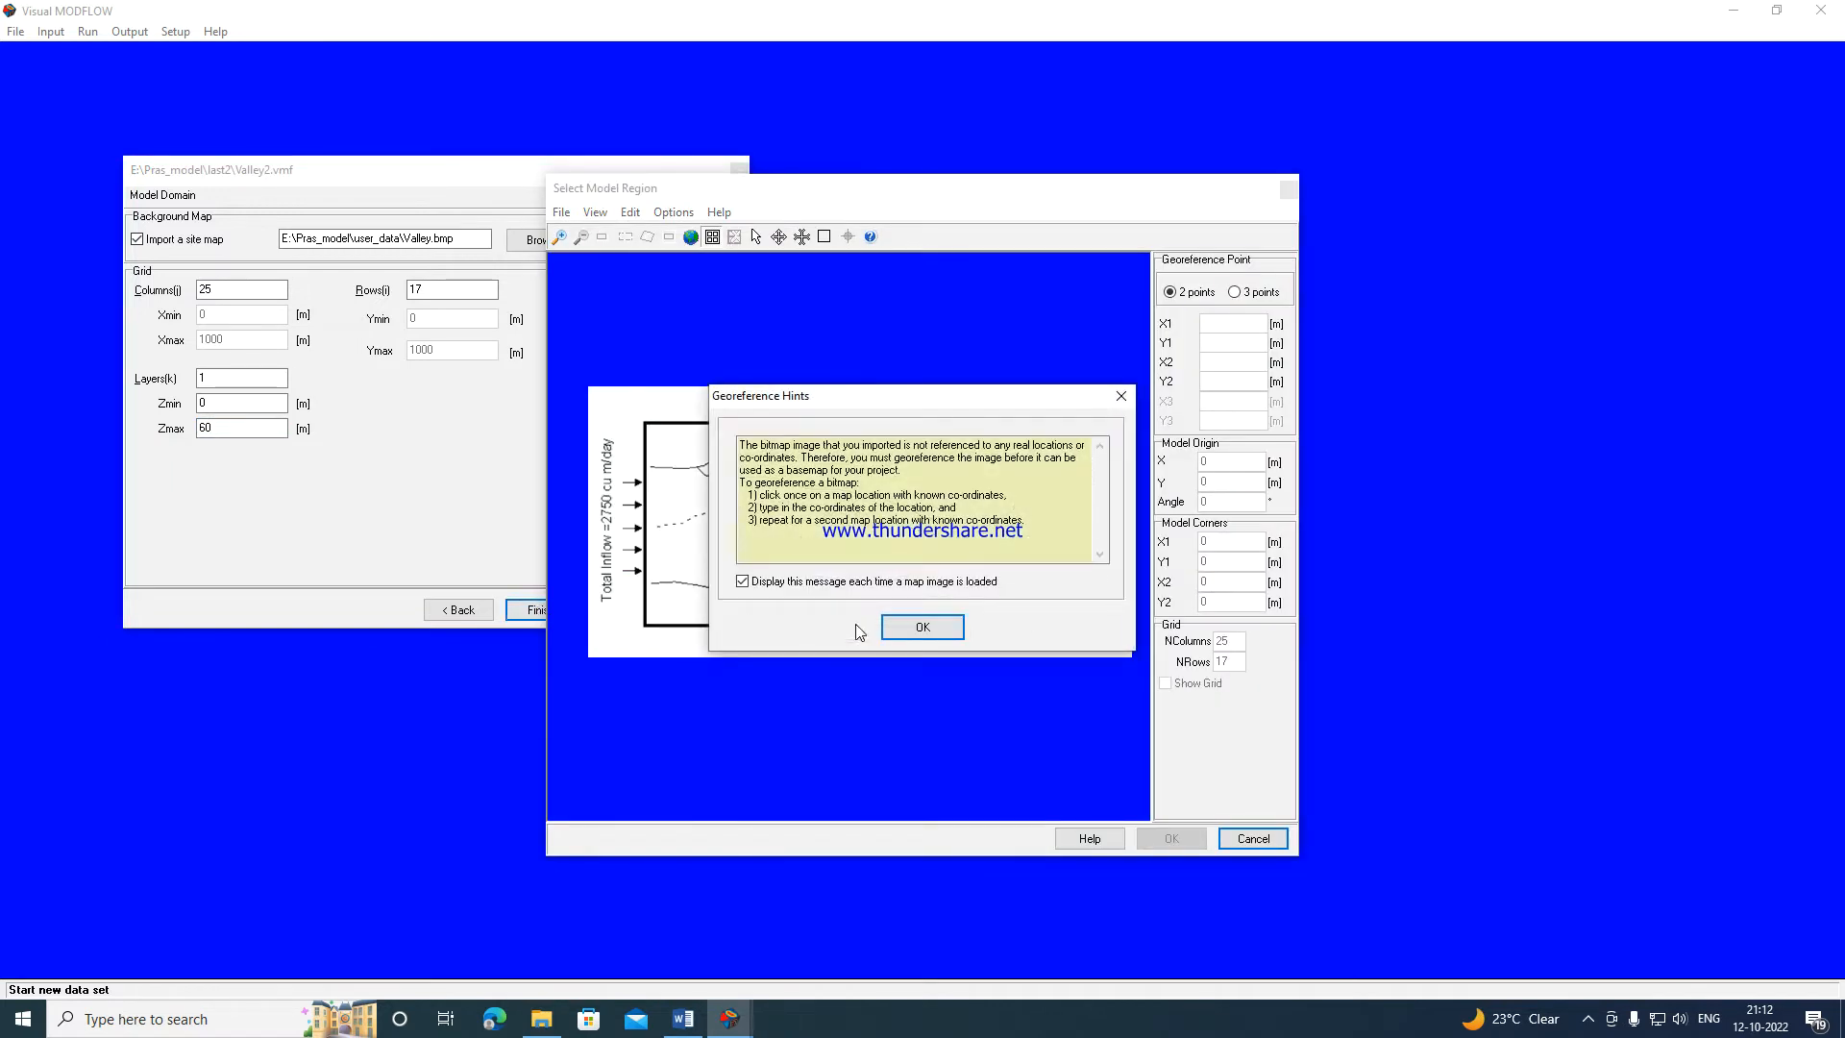
Dismiss the georeference hints and georeference the lower-left corner of the map's boundary frame as X1 0, Y1 0.
left_click(956, 626)
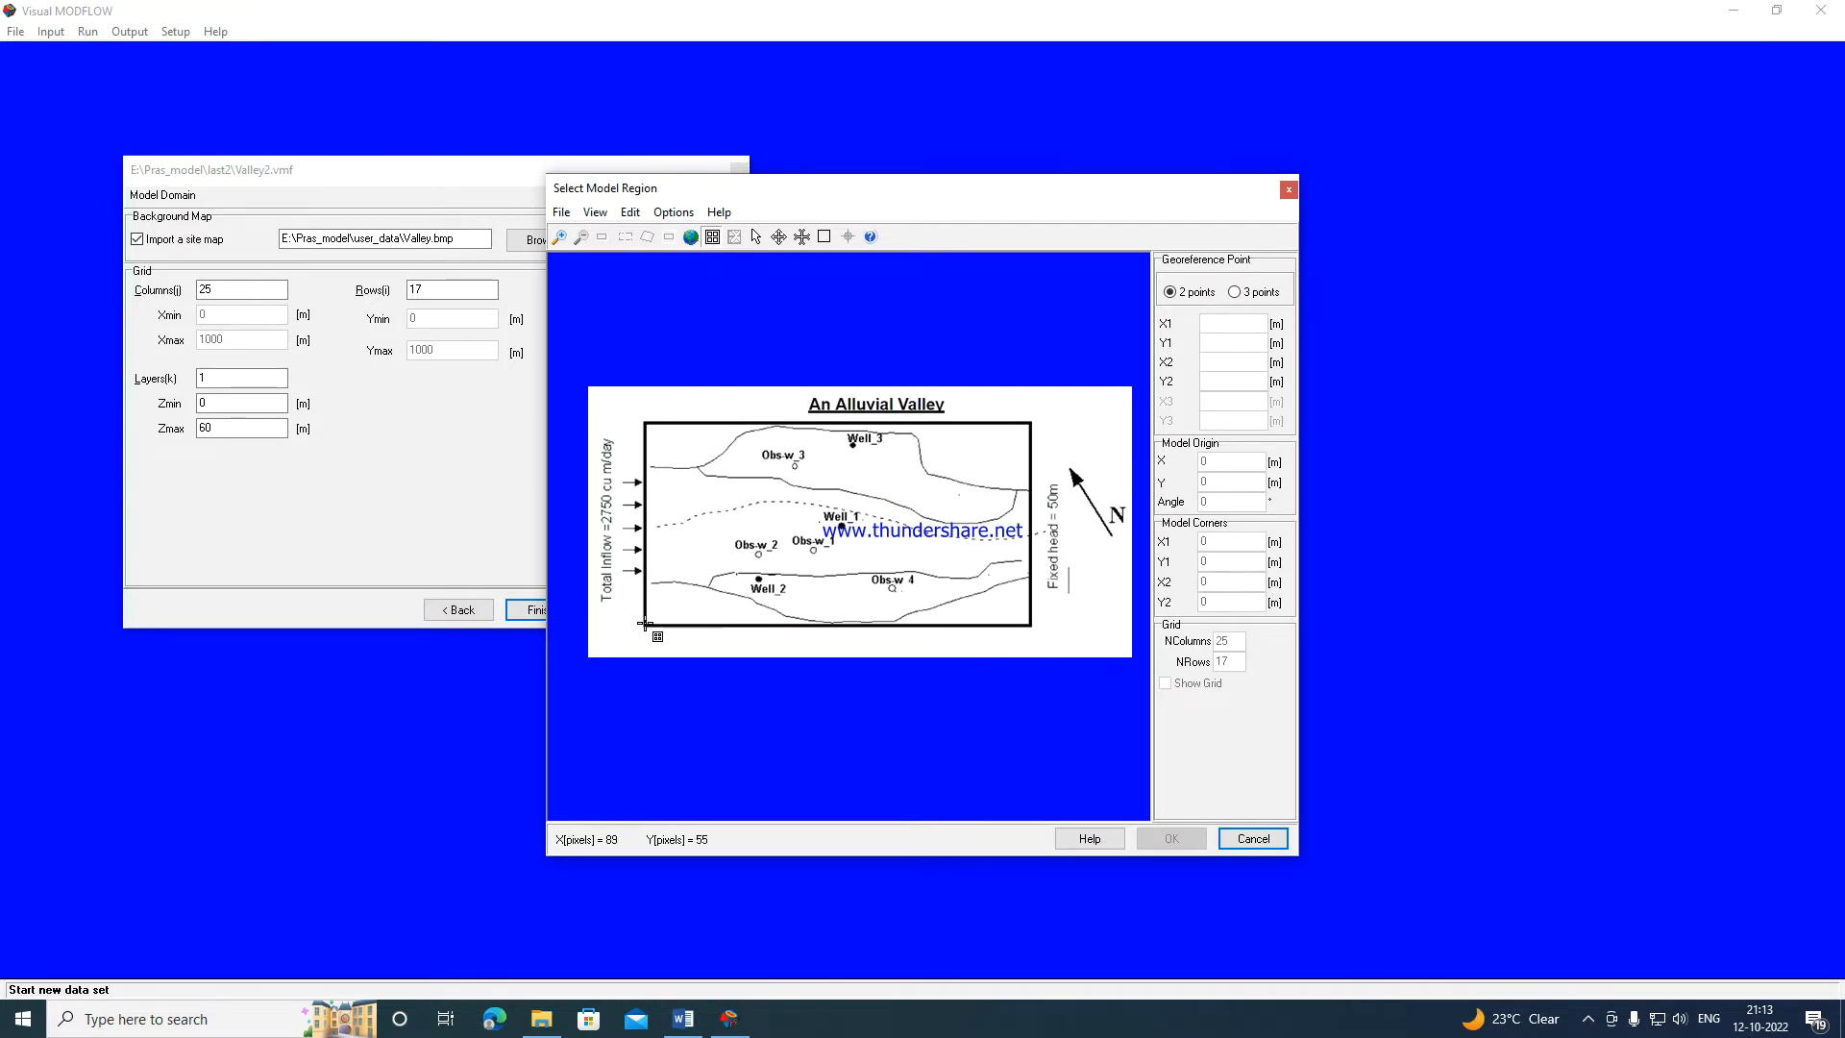
scroll(645, 624, "up", 2)
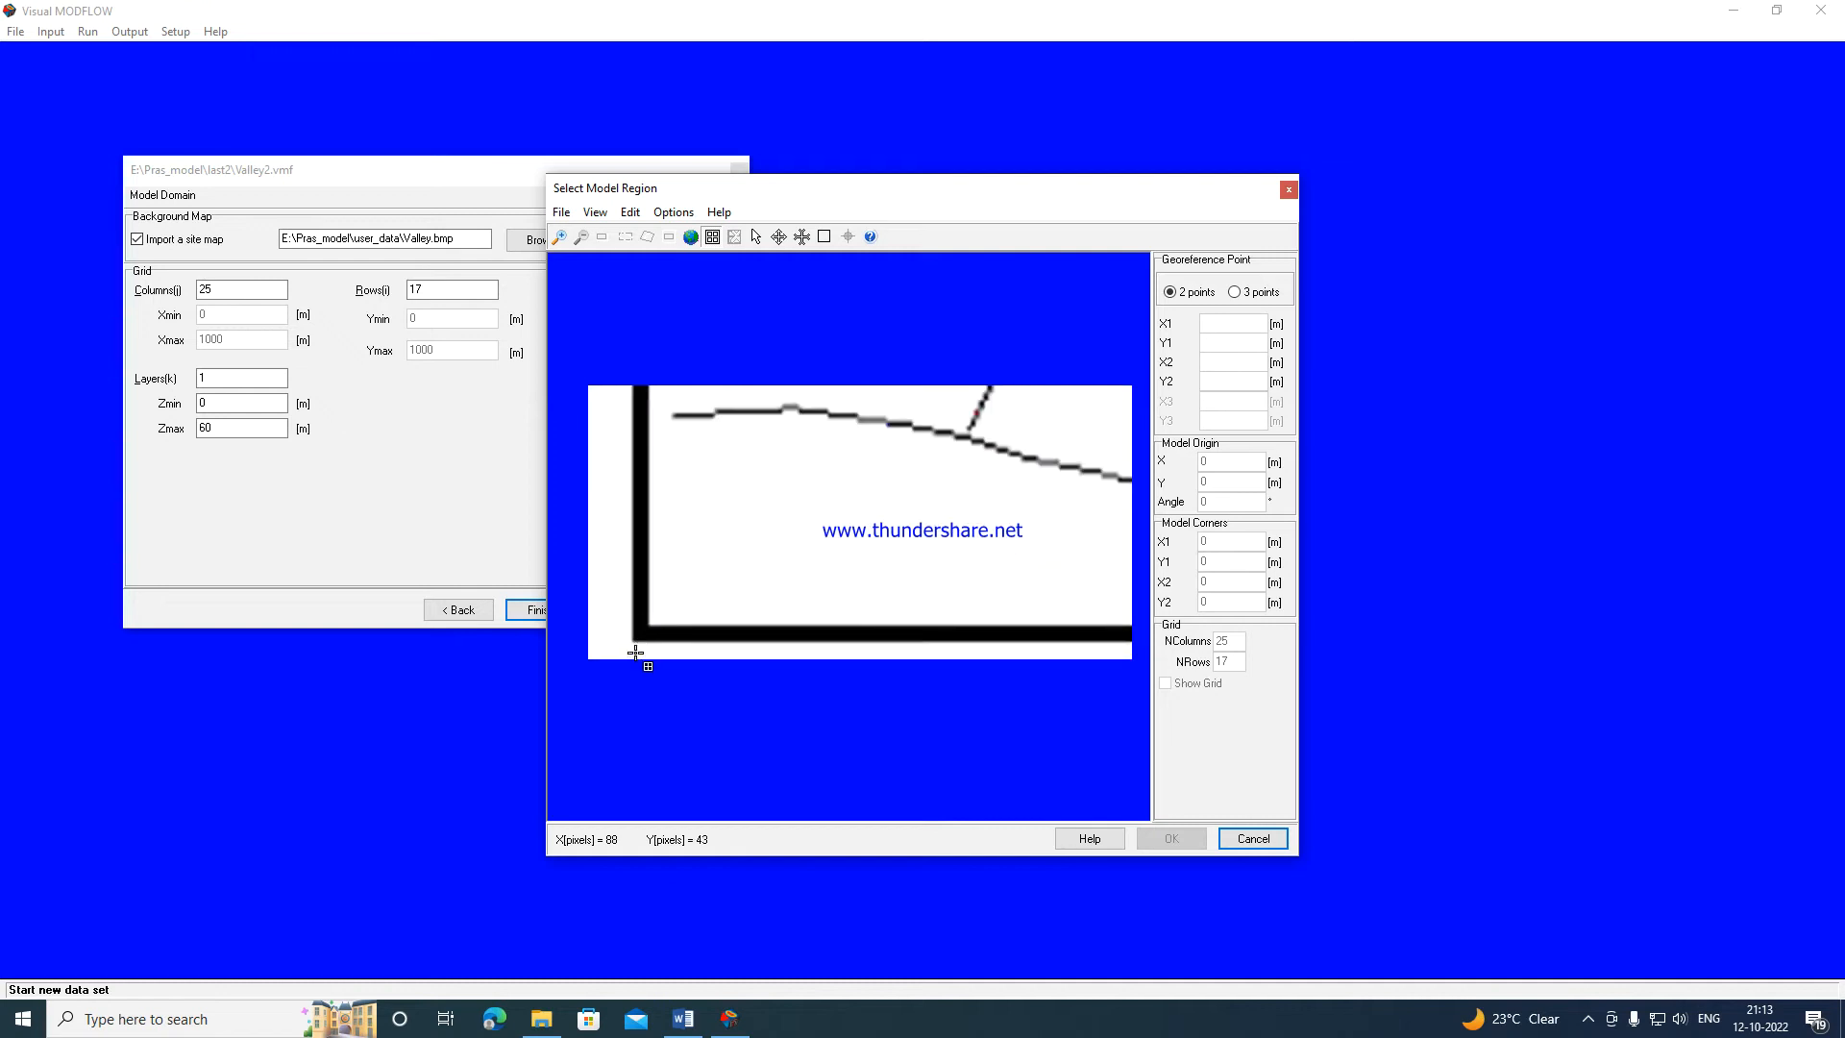
scroll(645, 639, "up", 4)
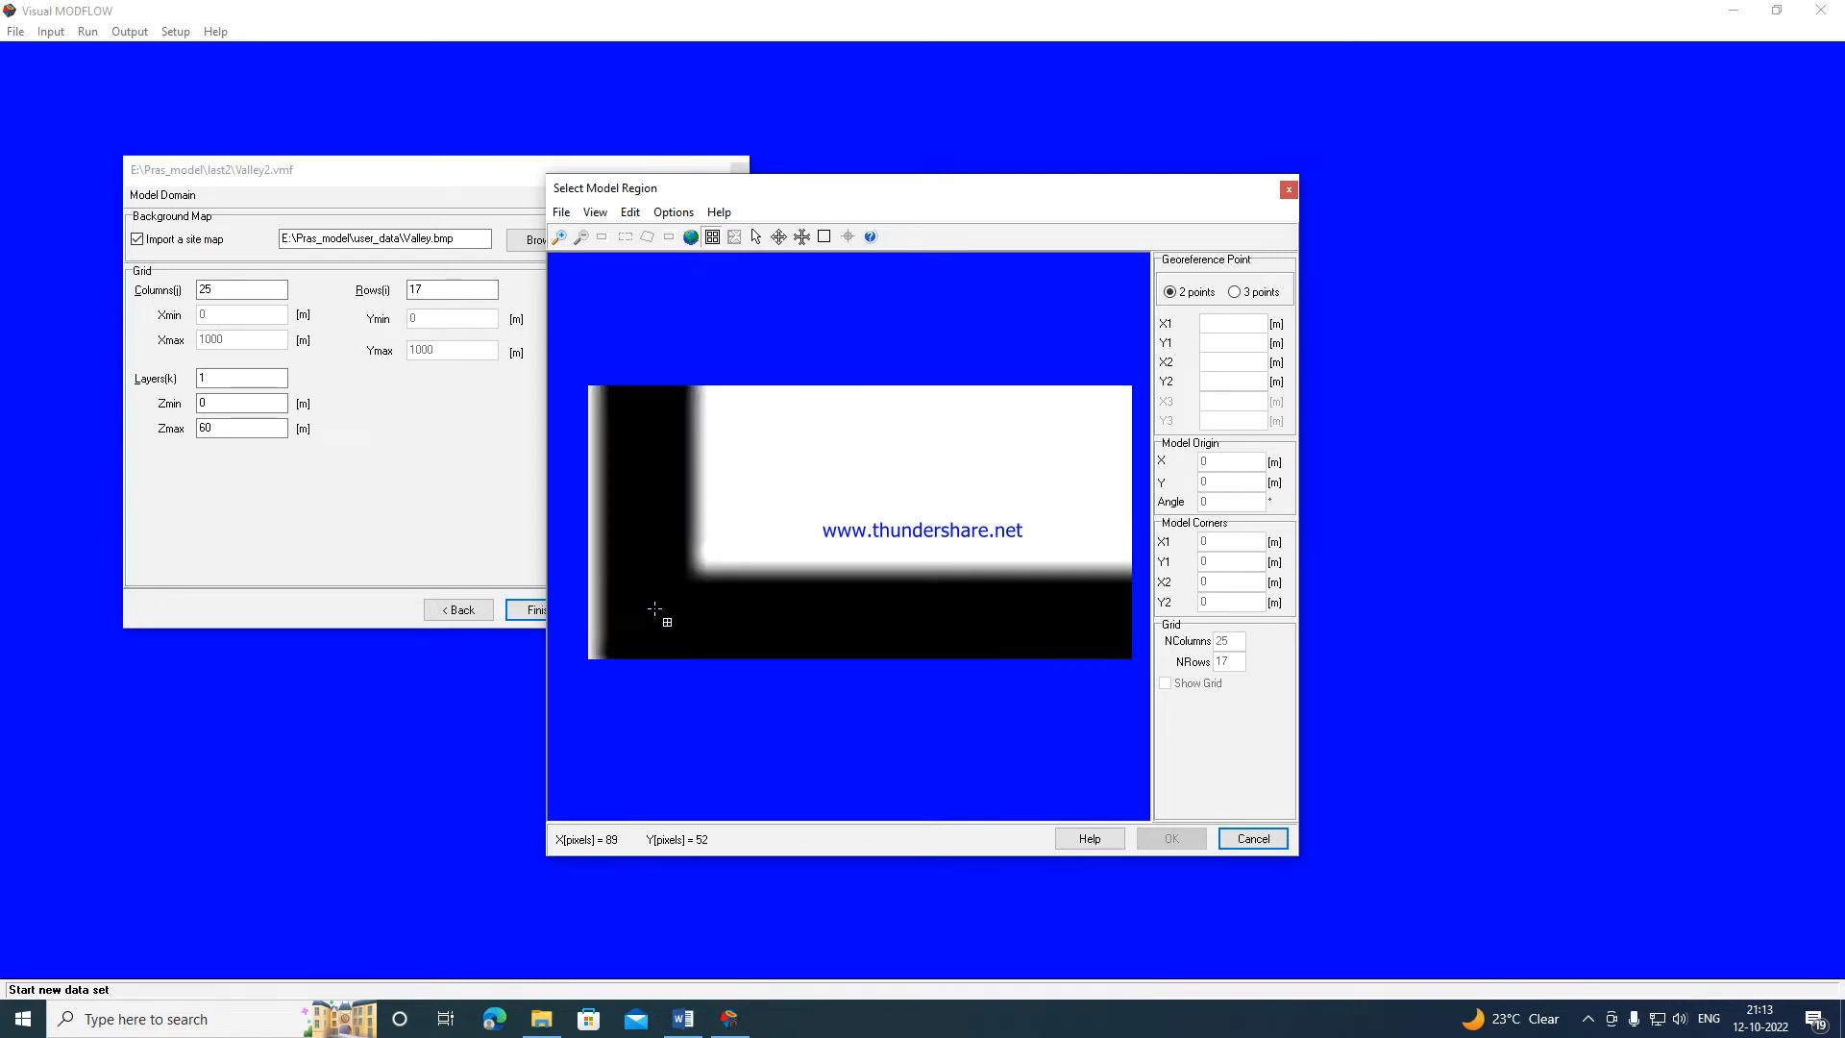
left_click(654, 616)
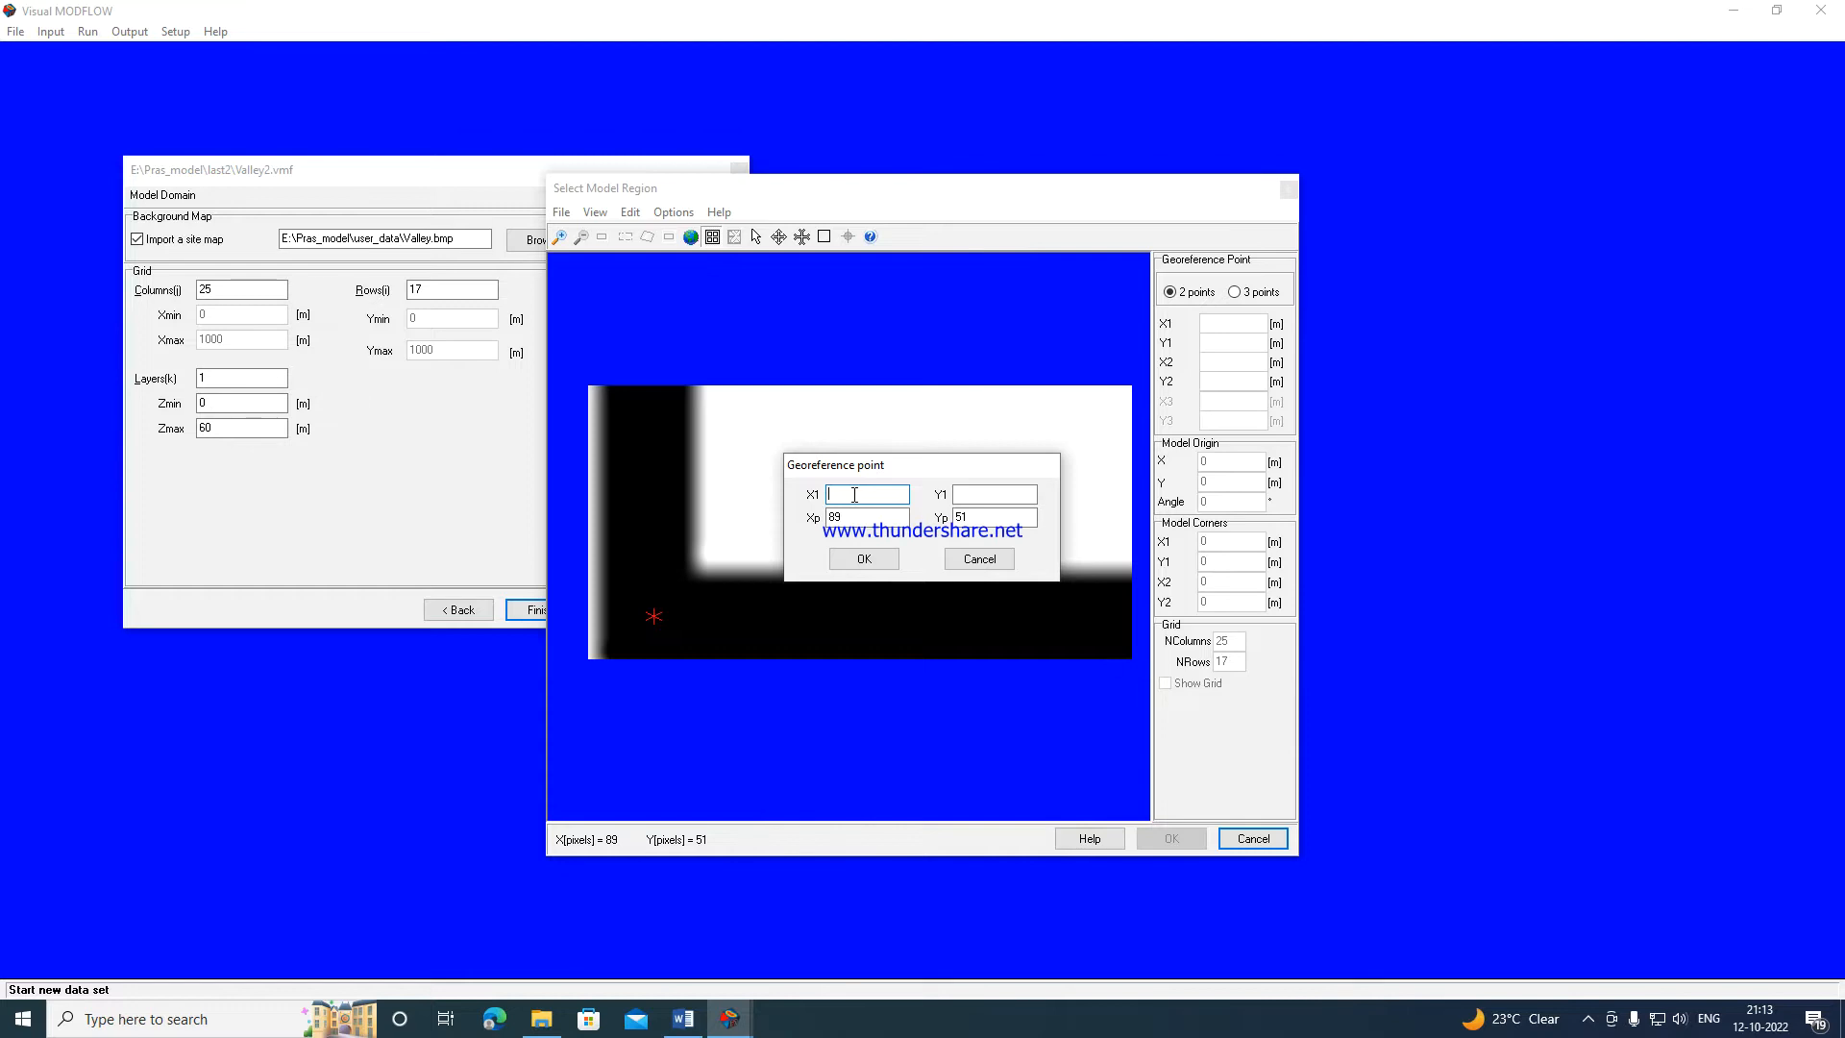
left_click(981, 497)
left_click(865, 560)
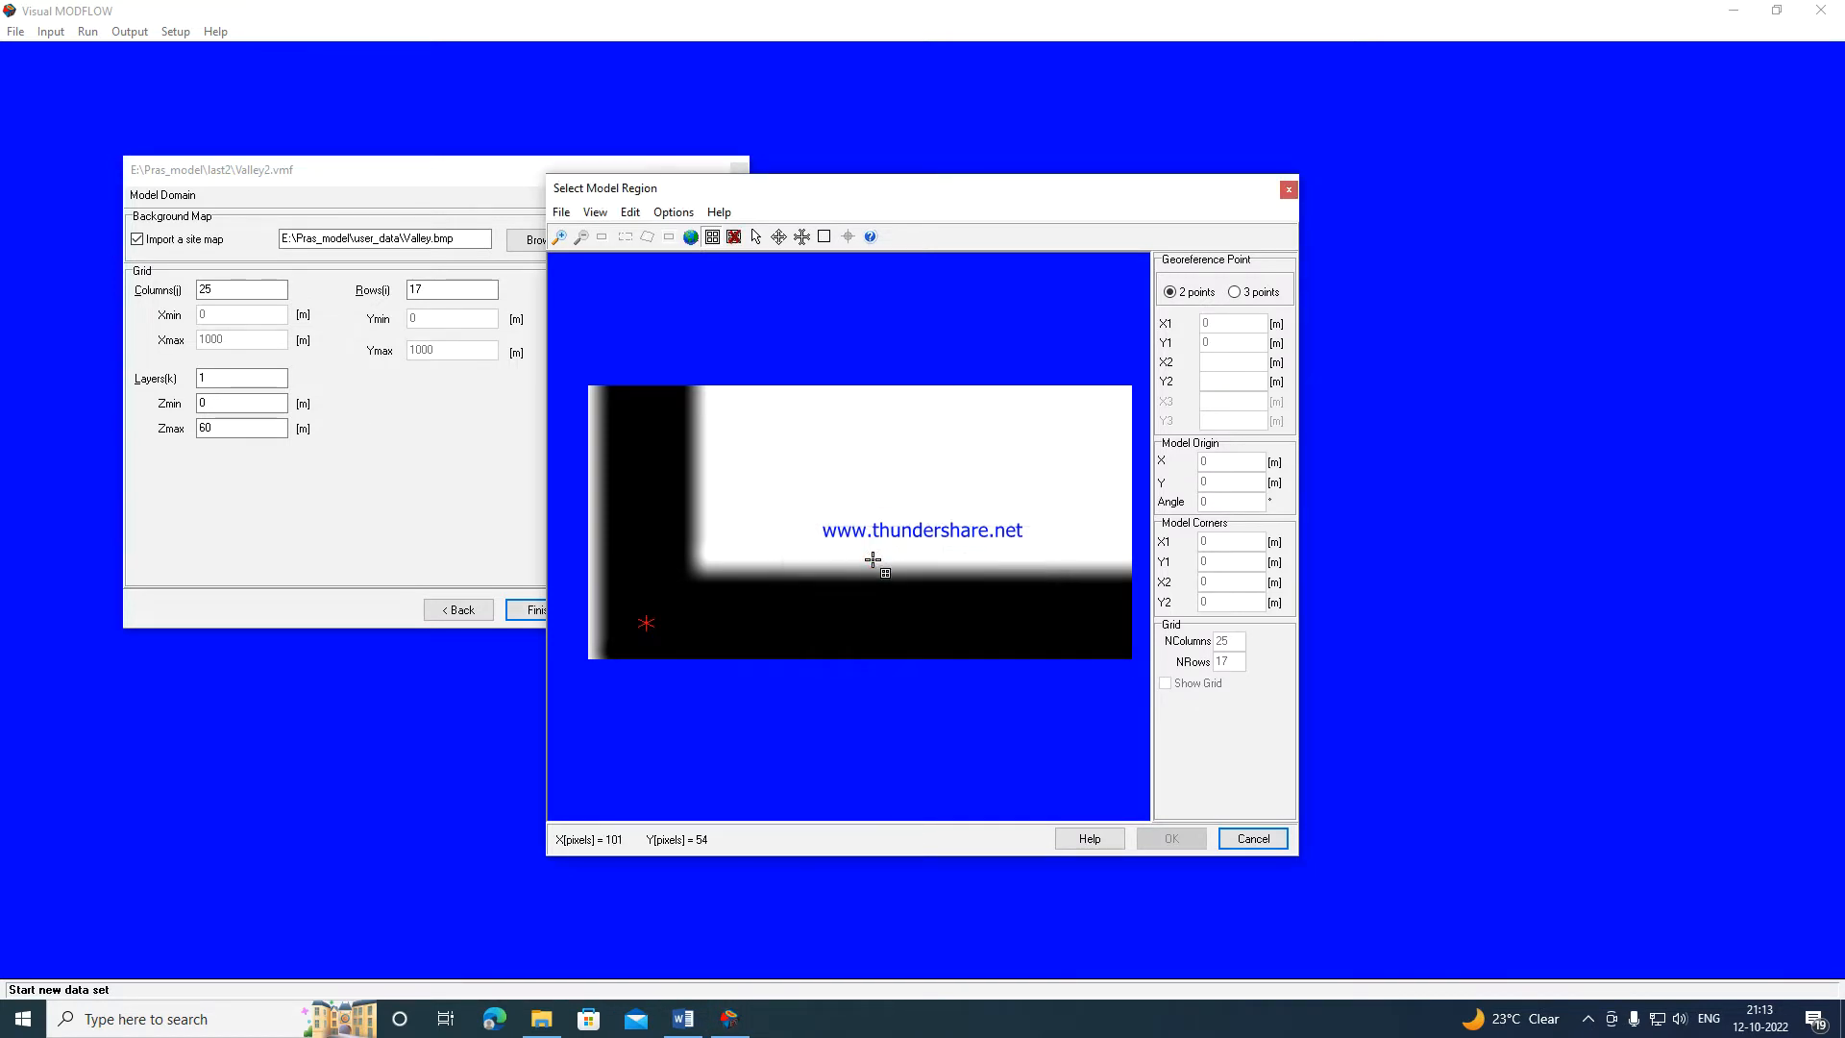
Georeference the upper-right corner of the map's boundary frame as X2 312.5, Y2 170.
scroll(980, 465, "down", 4)
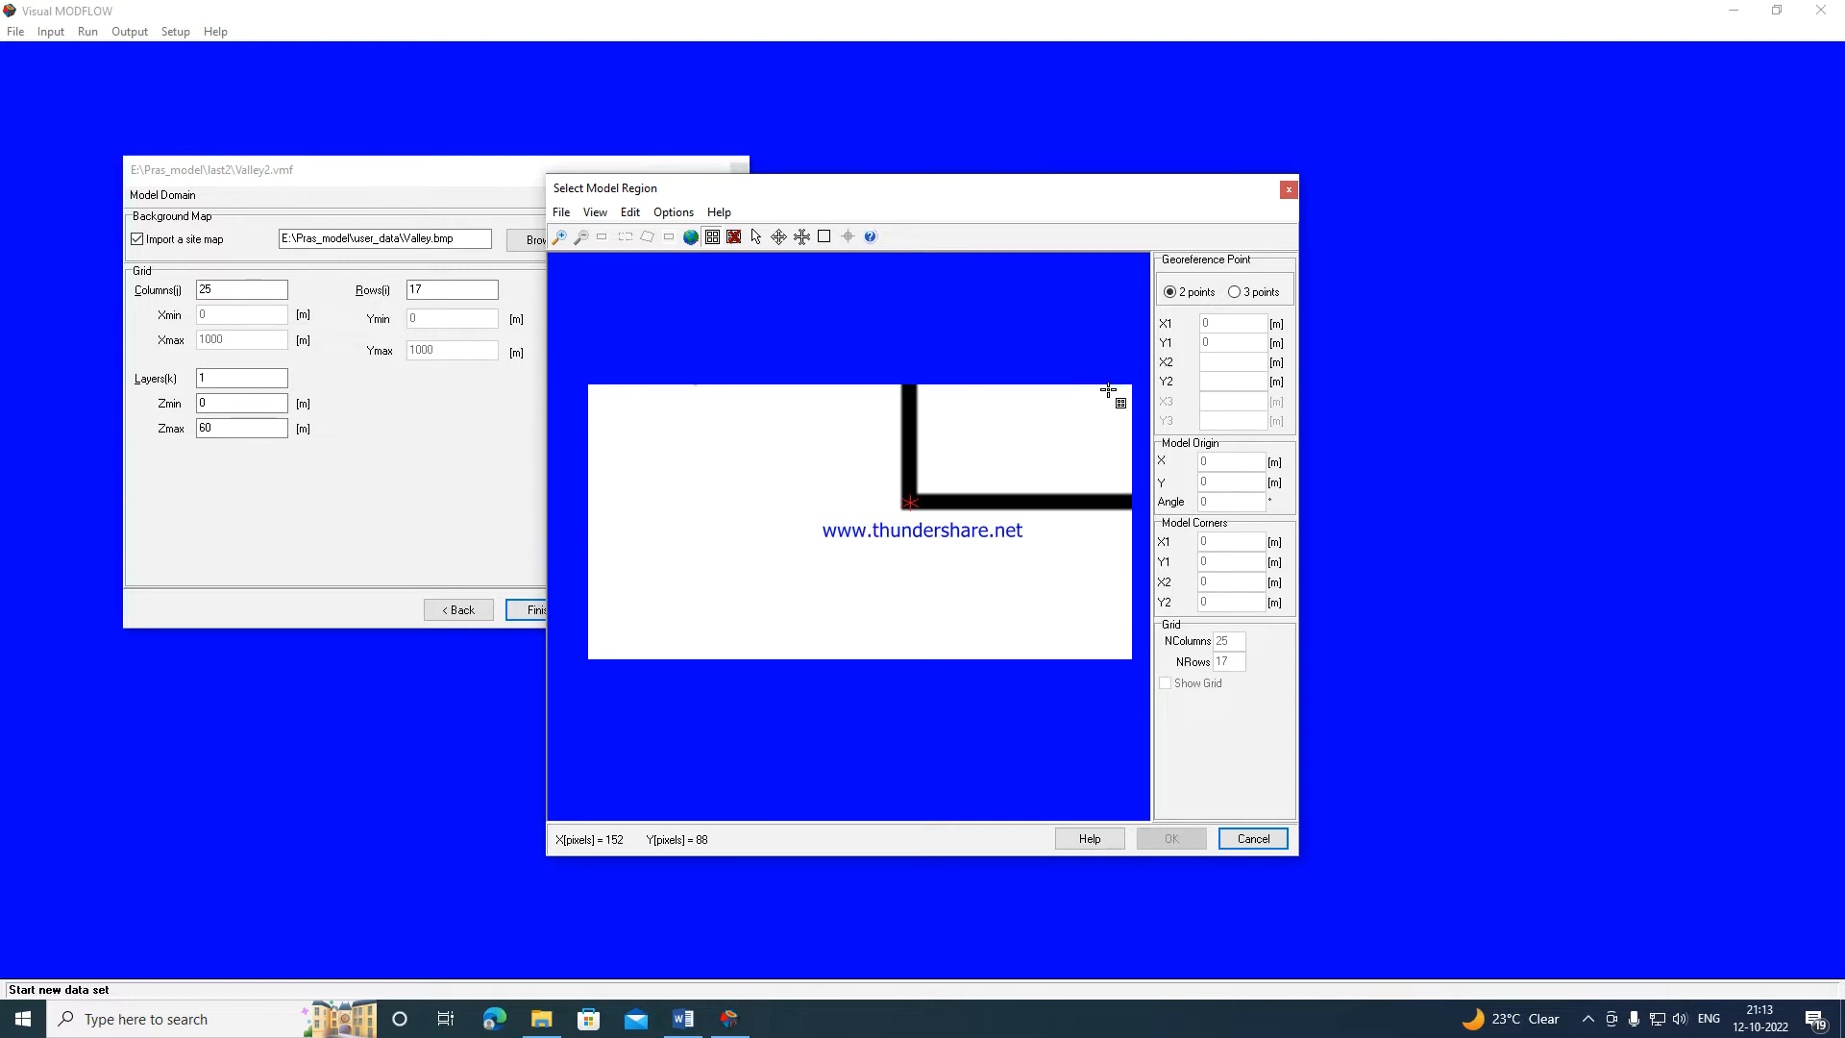
scroll(1111, 395, "down", 2)
scroll(1111, 395, "down", 2)
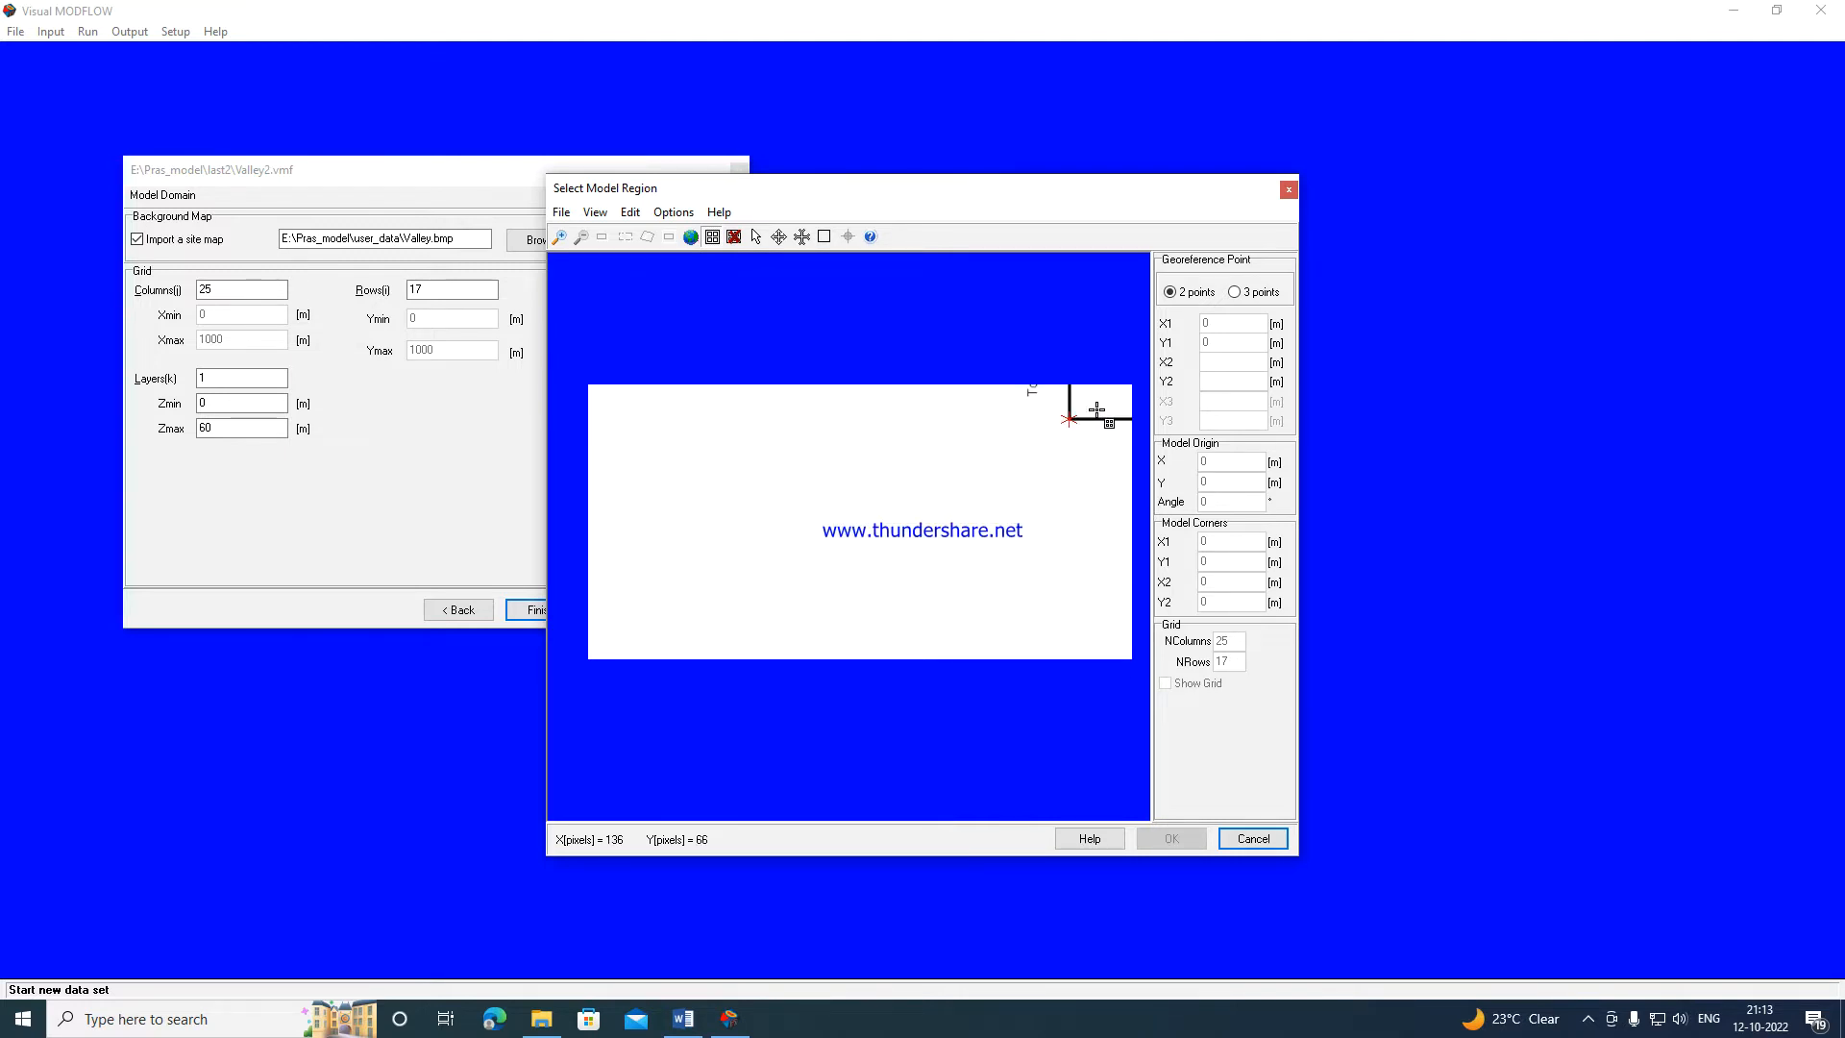
scroll(1096, 410, "up", 4)
scroll(1096, 410, "down", 3)
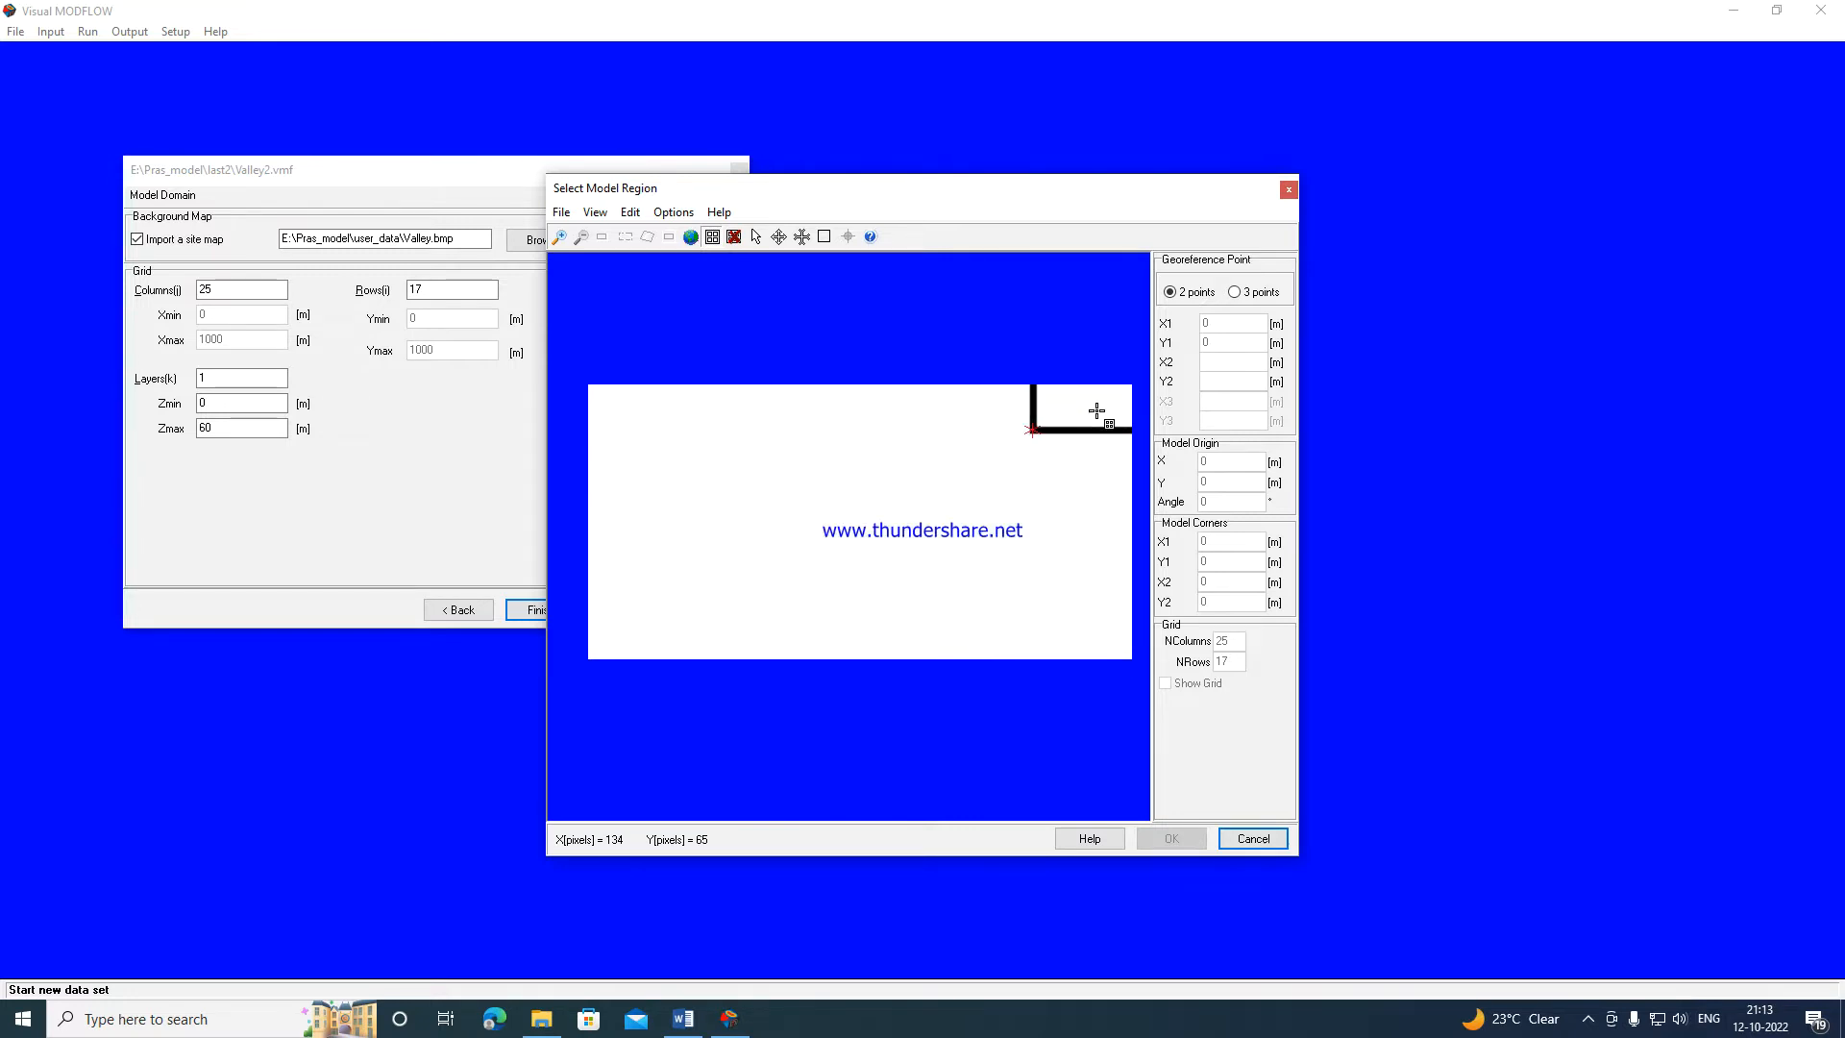
scroll(1097, 410, "down", 1)
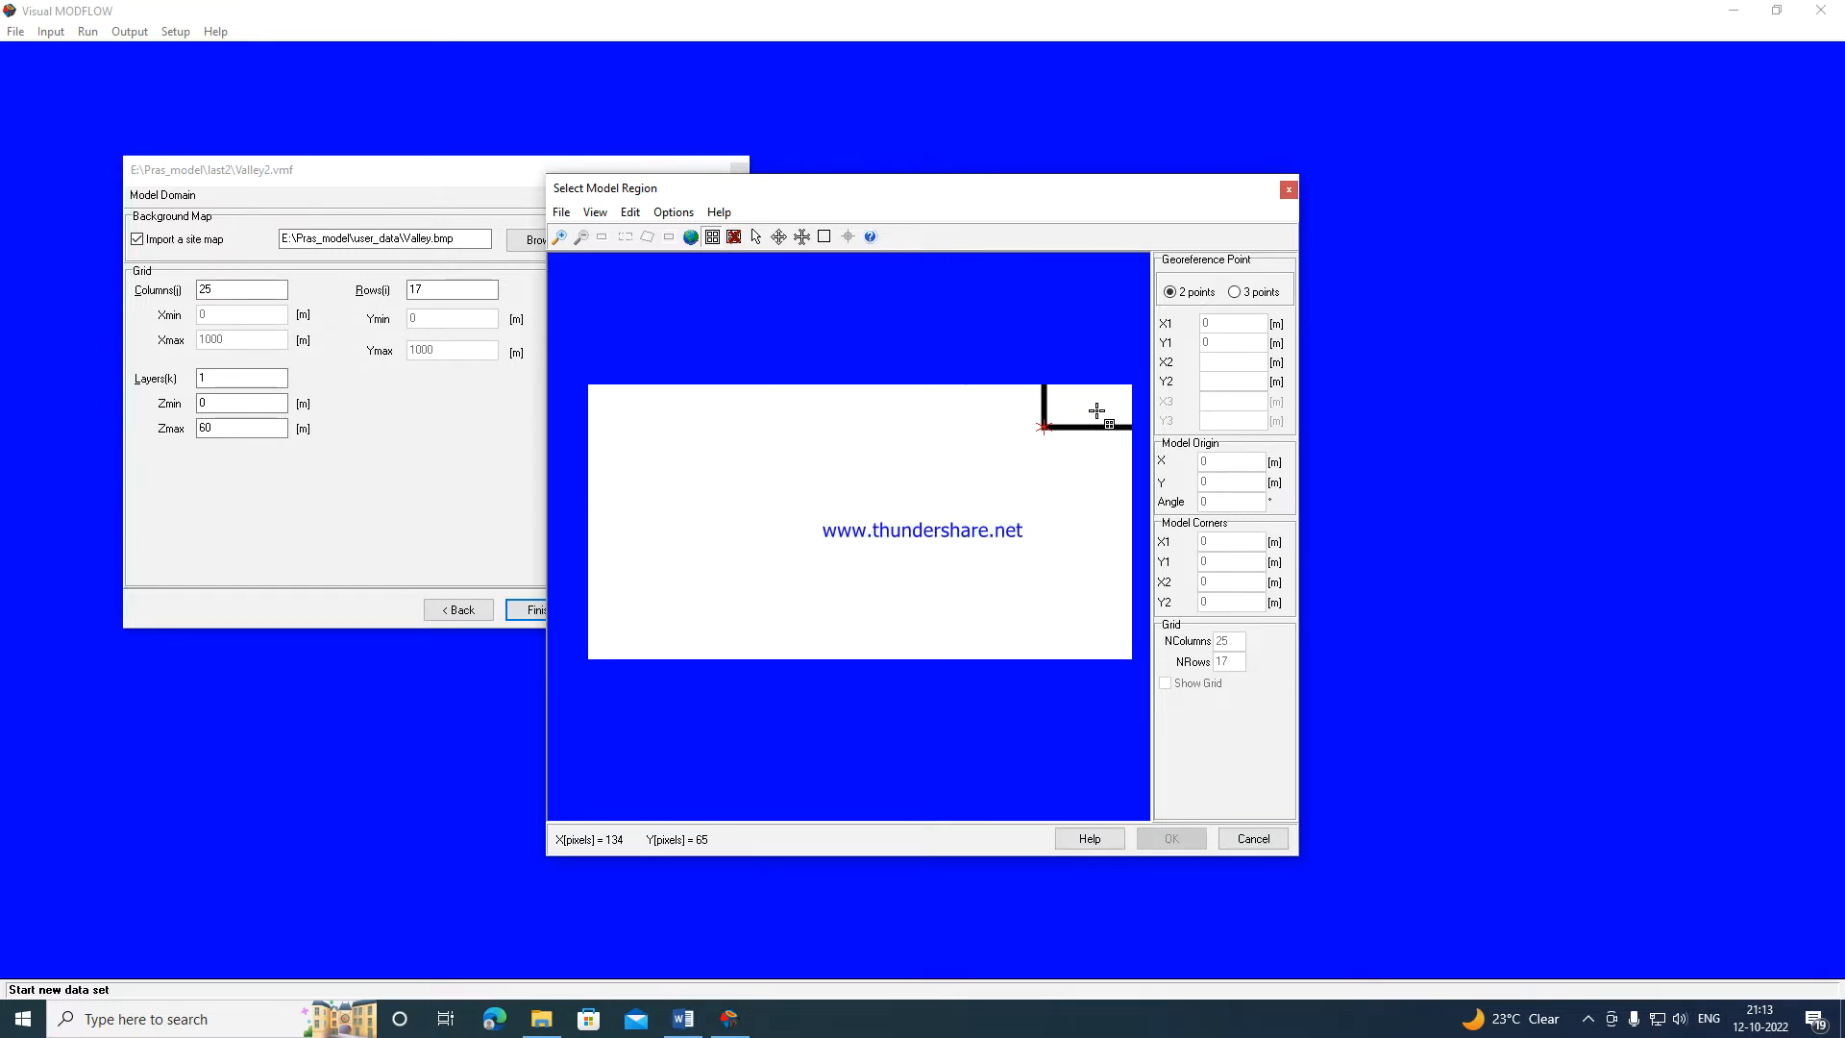
scroll(1096, 410, "up", 6)
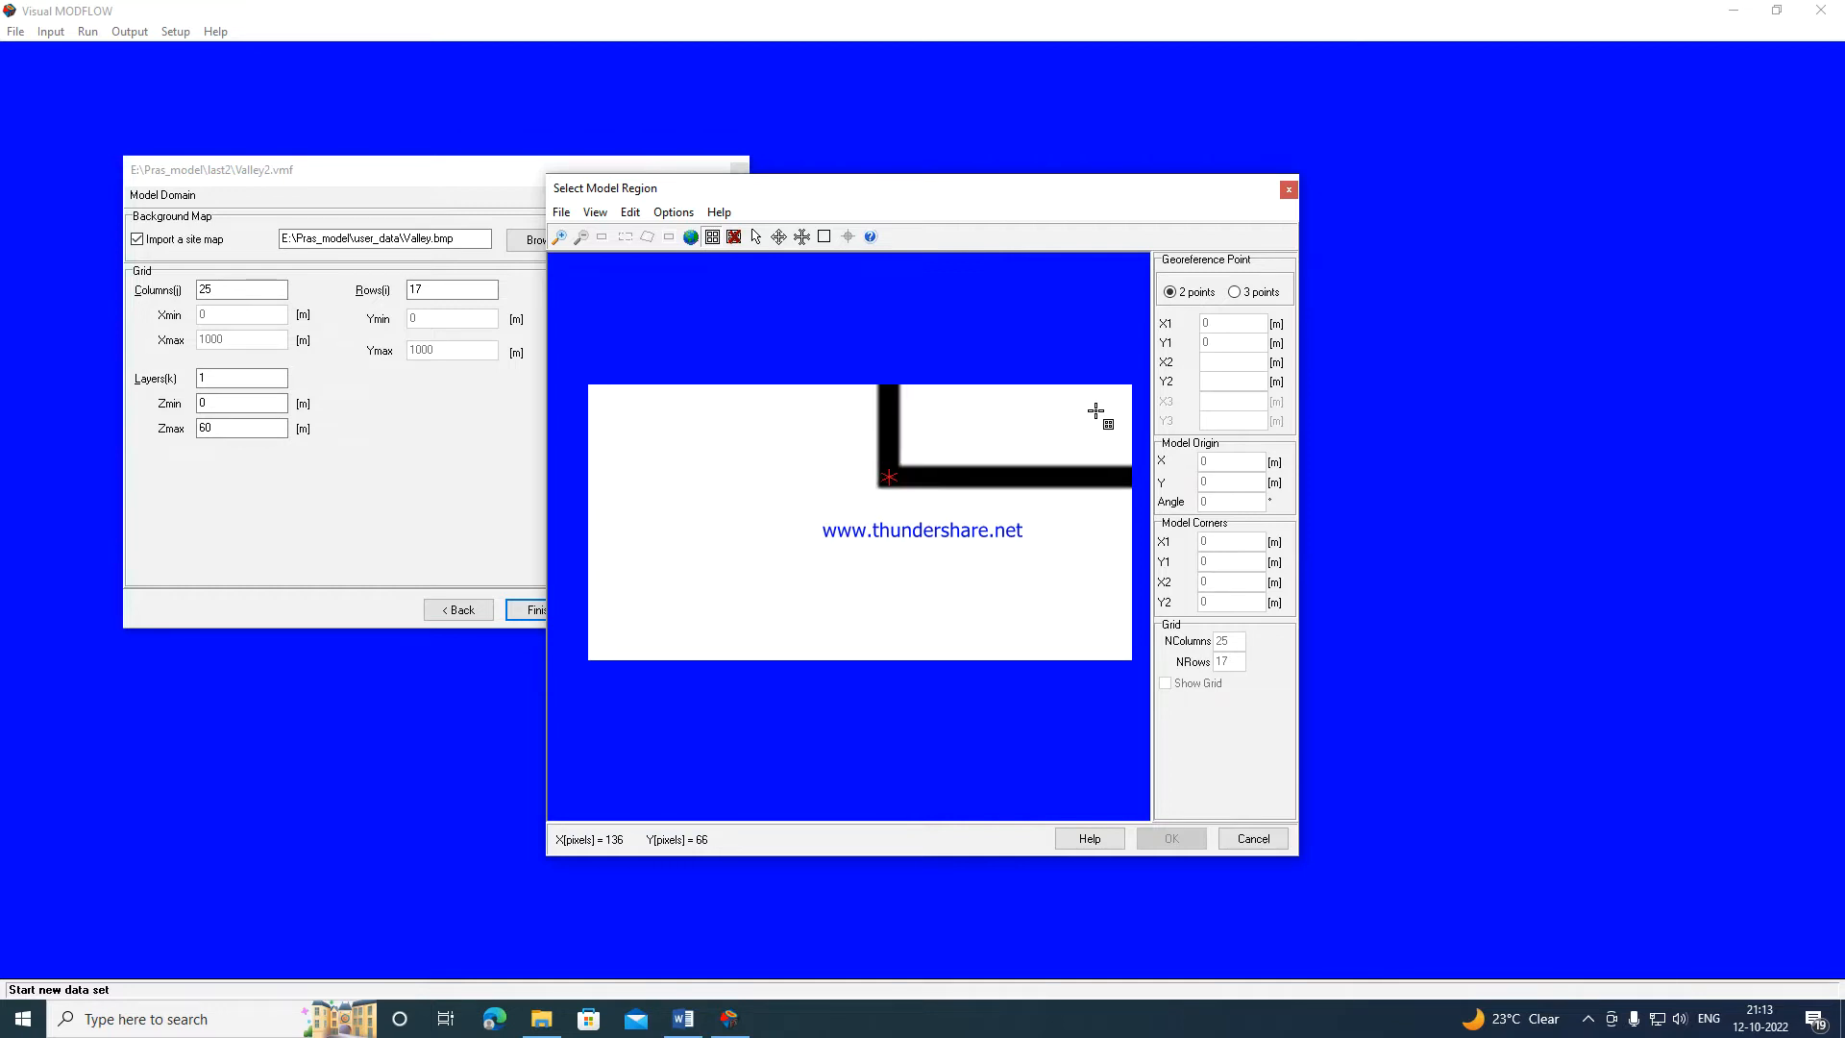
scroll(1097, 410, "down", 4)
scroll(1054, 490, "down", 3)
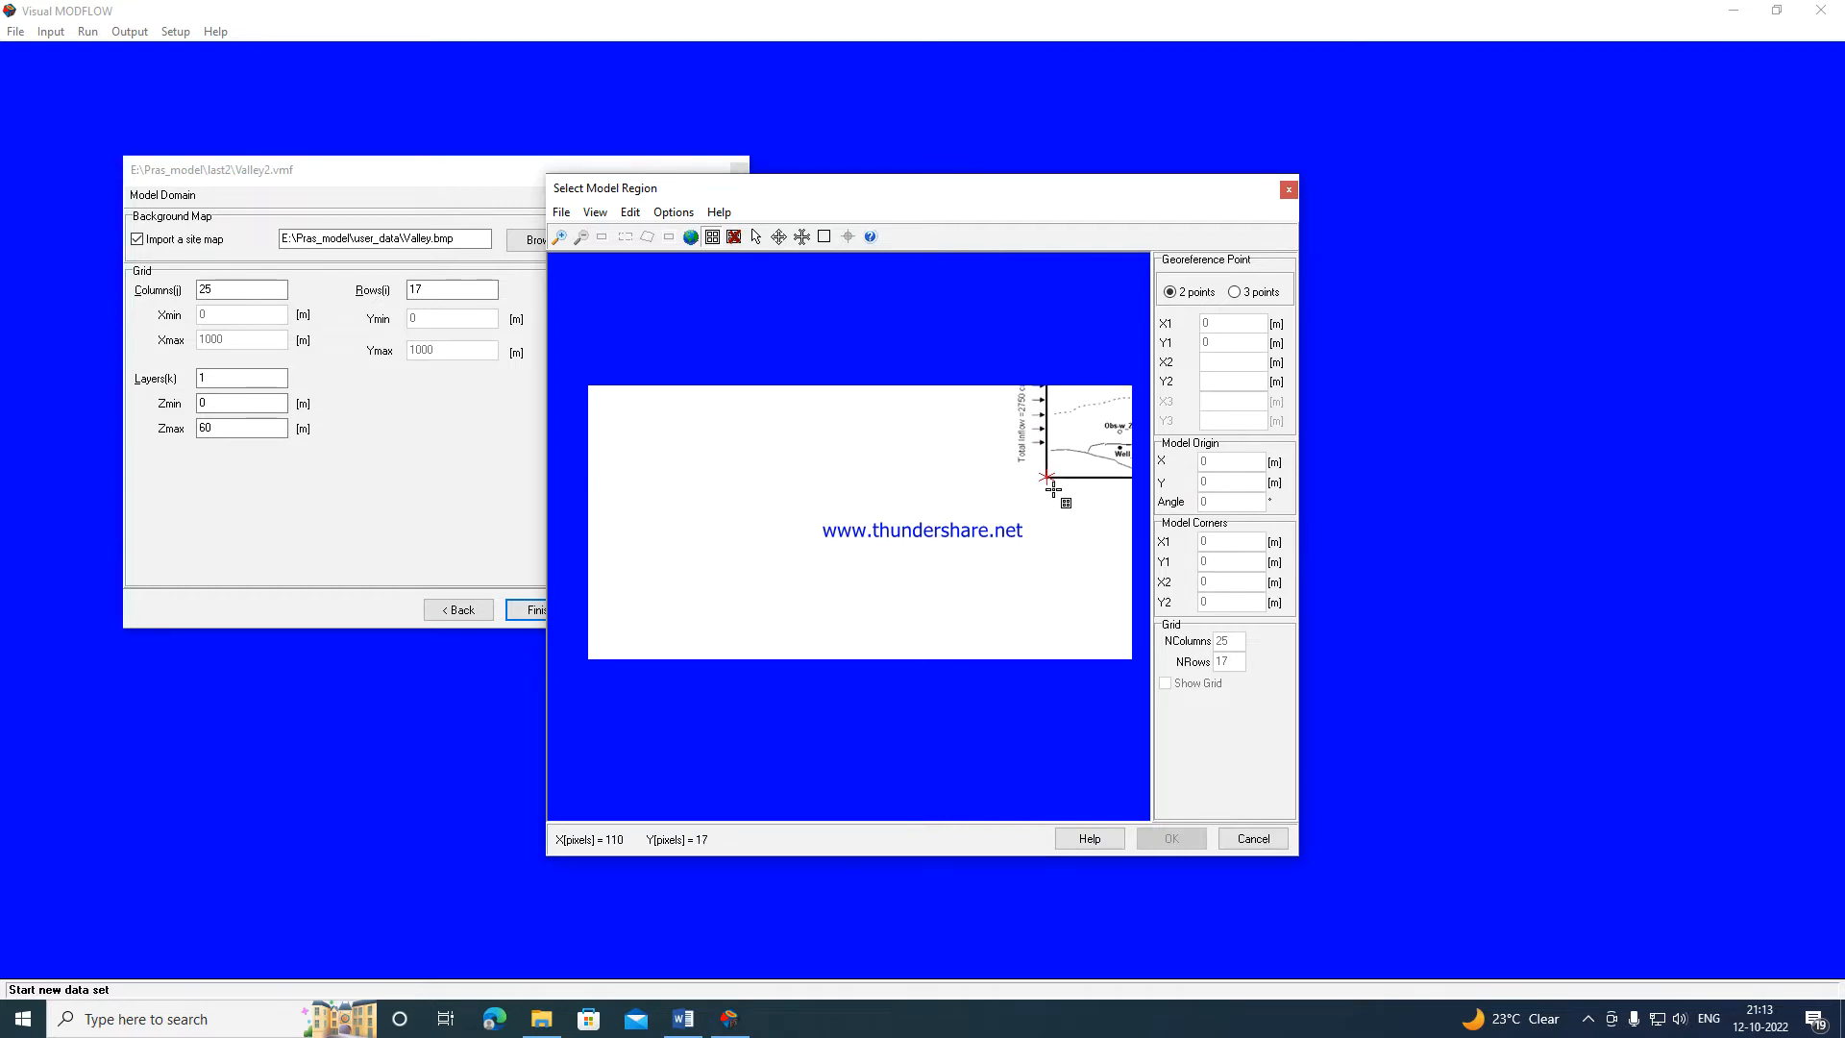
scroll(1091, 428, "down", 4)
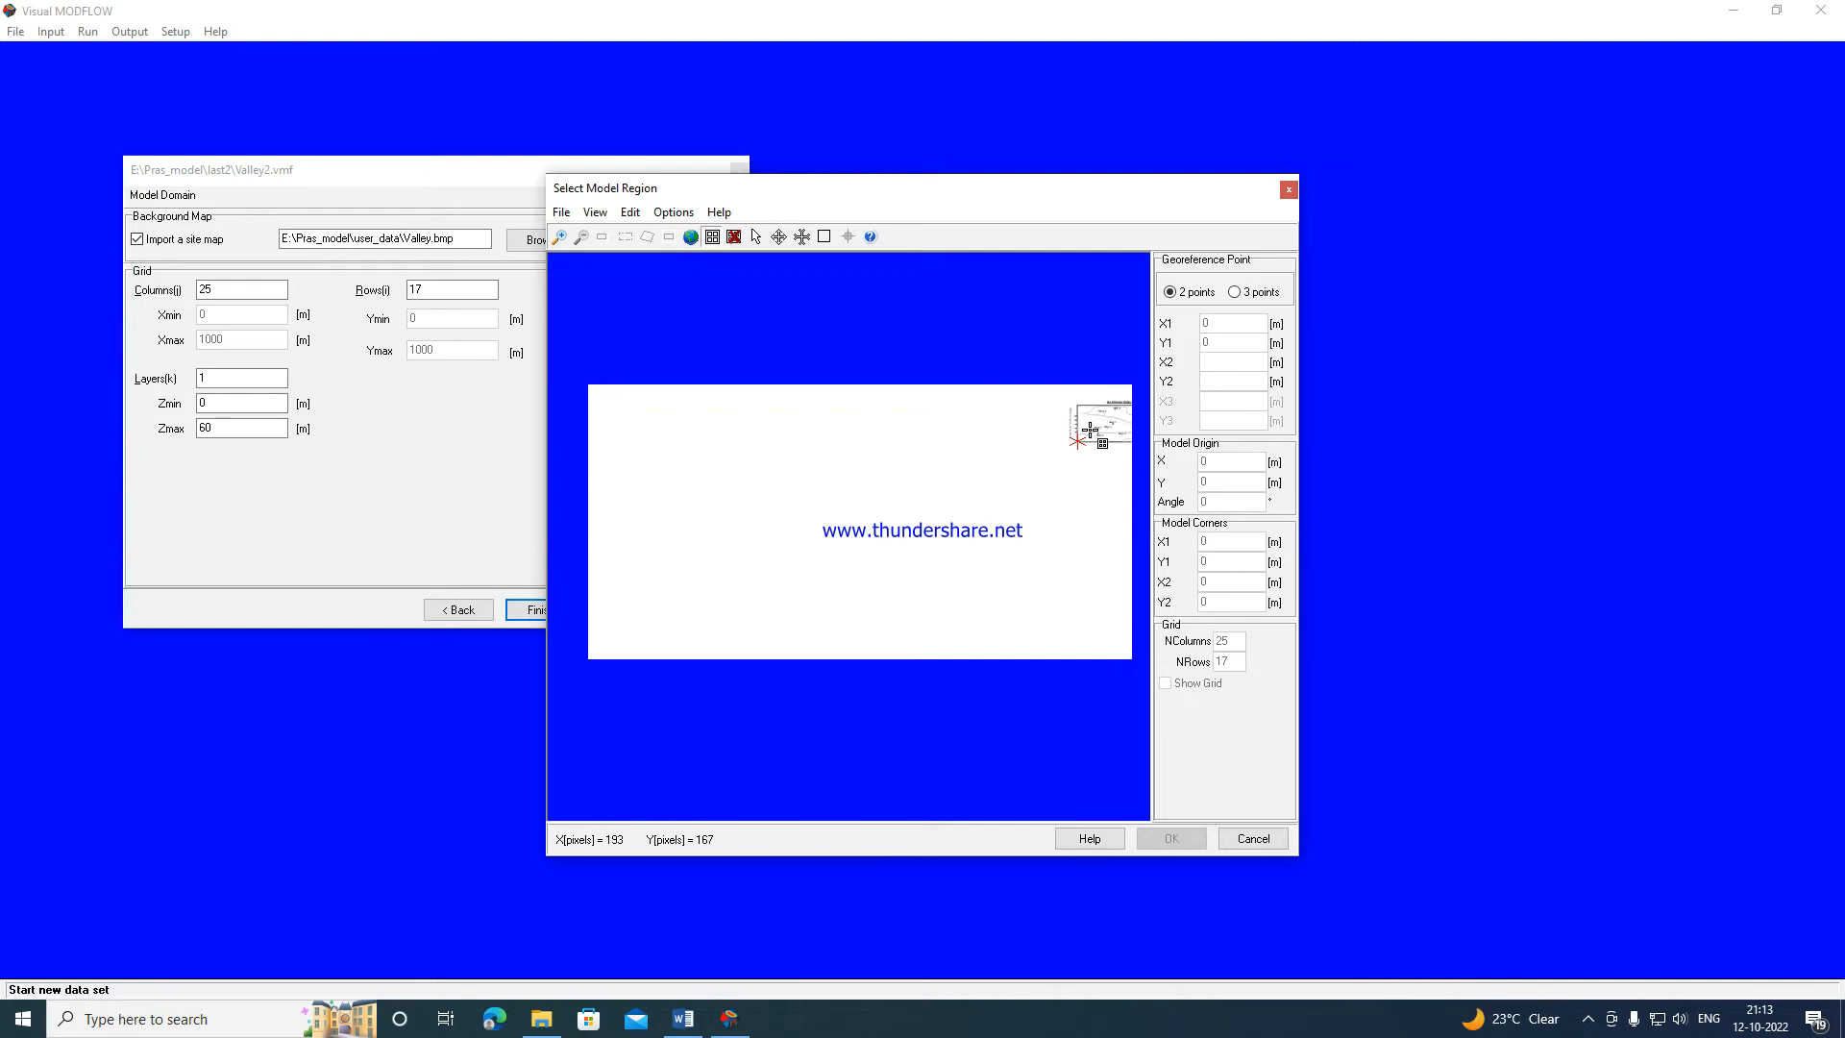
scroll(1122, 412, "up", 4)
scroll(1122, 412, "down", 2)
scroll(1122, 412, "down", 2)
scroll(1122, 412, "up", 1)
scroll(1123, 412, "up", 5)
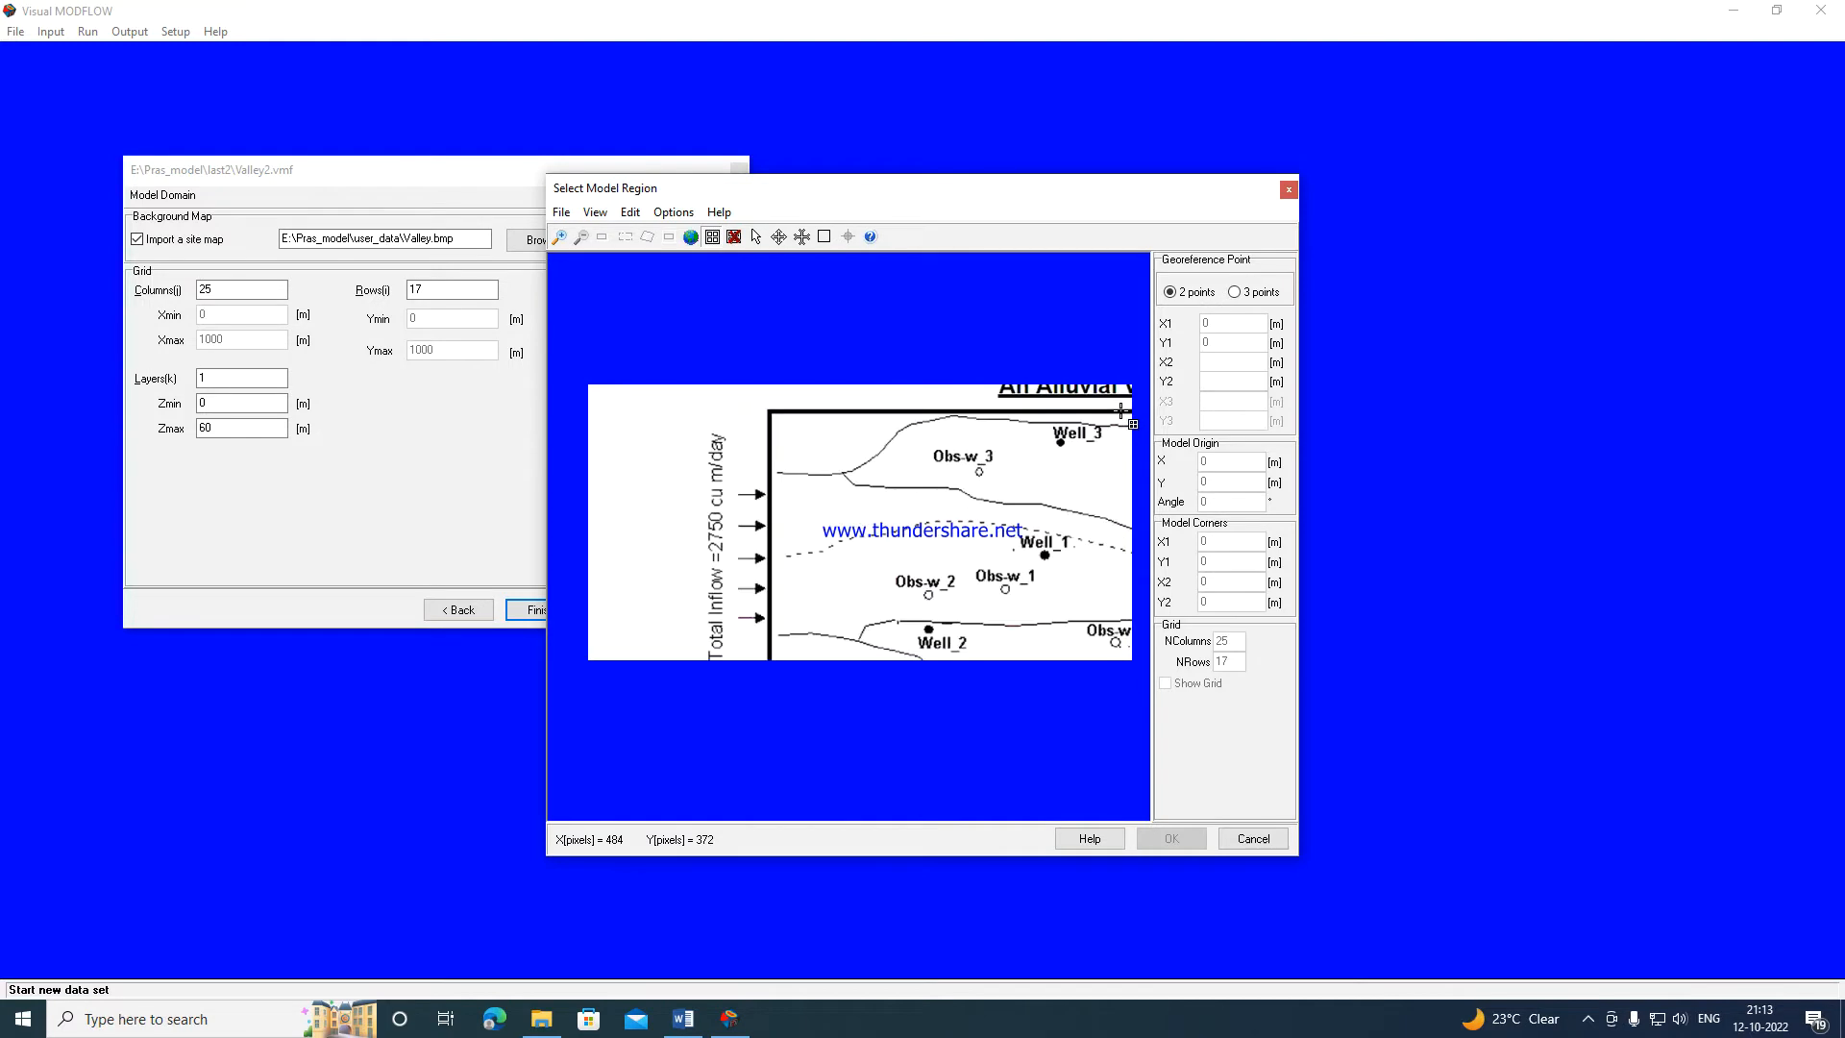
scroll(1115, 428, "up", 3)
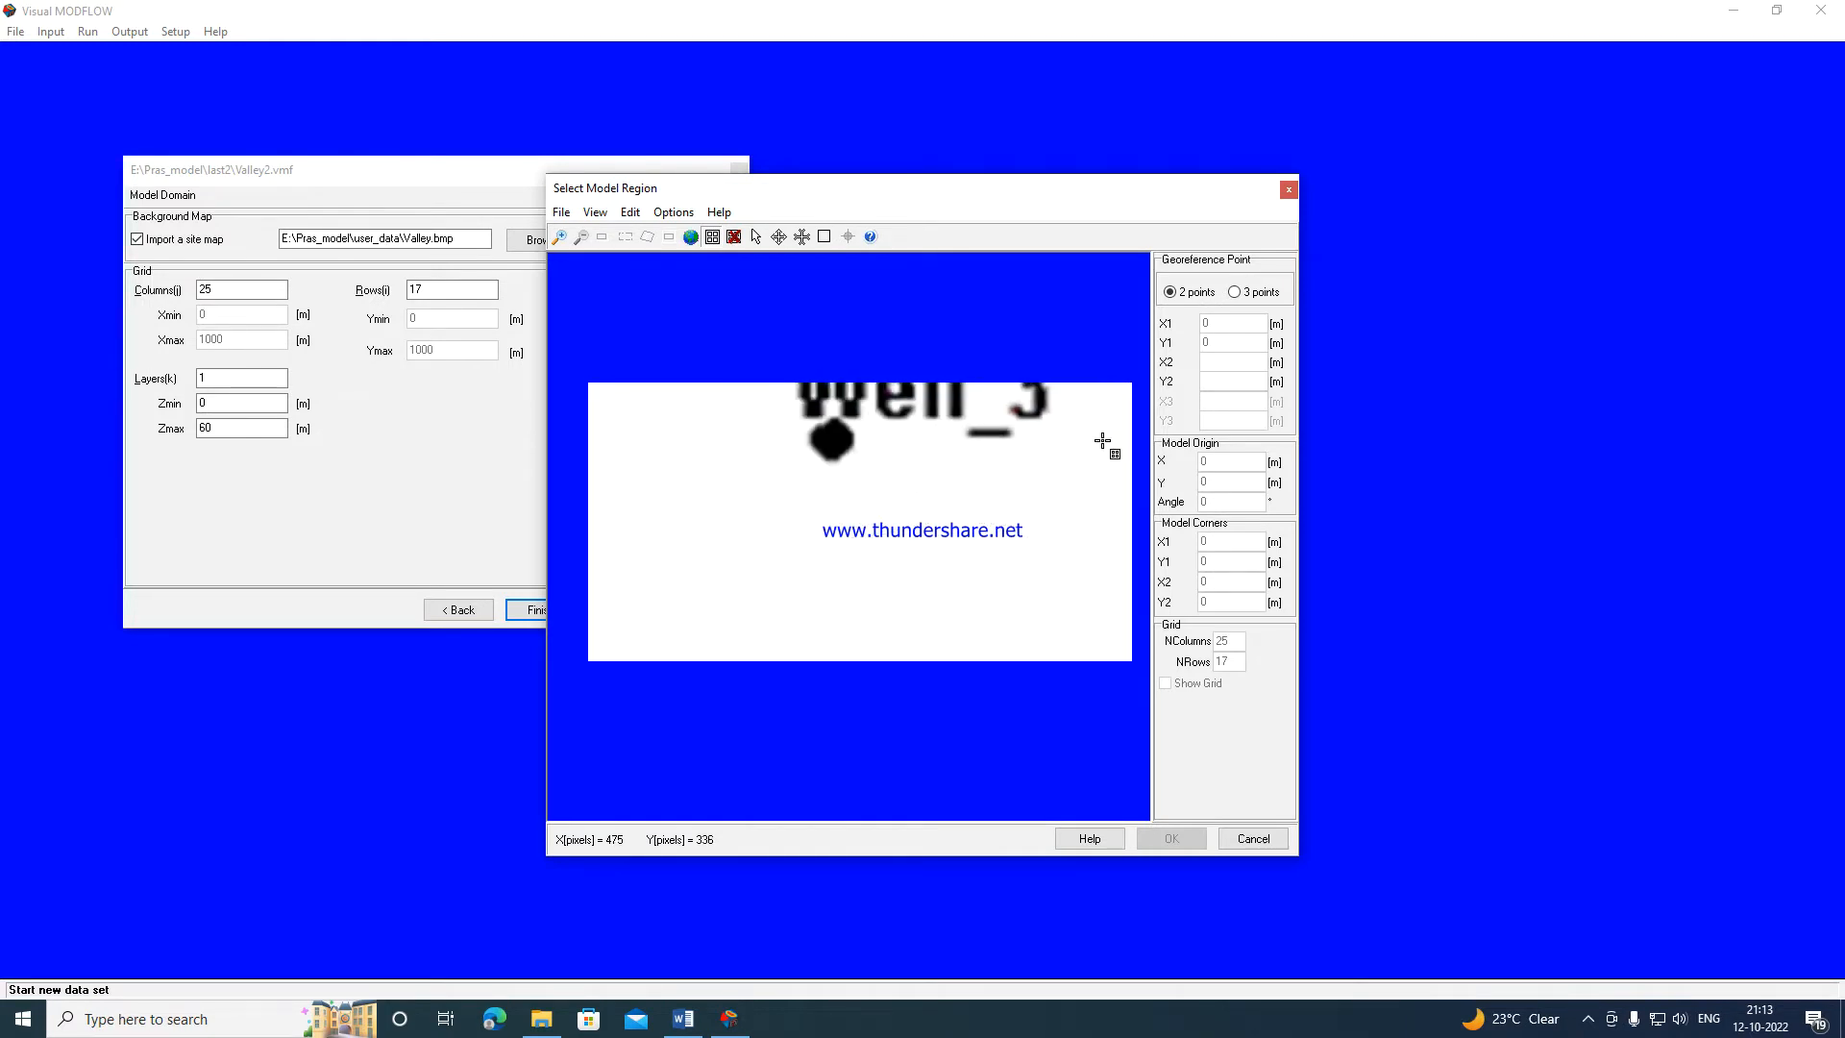
scroll(1102, 441, "down", 3)
scroll(1120, 575, "down", 2)
scroll(1120, 577, "down", 3)
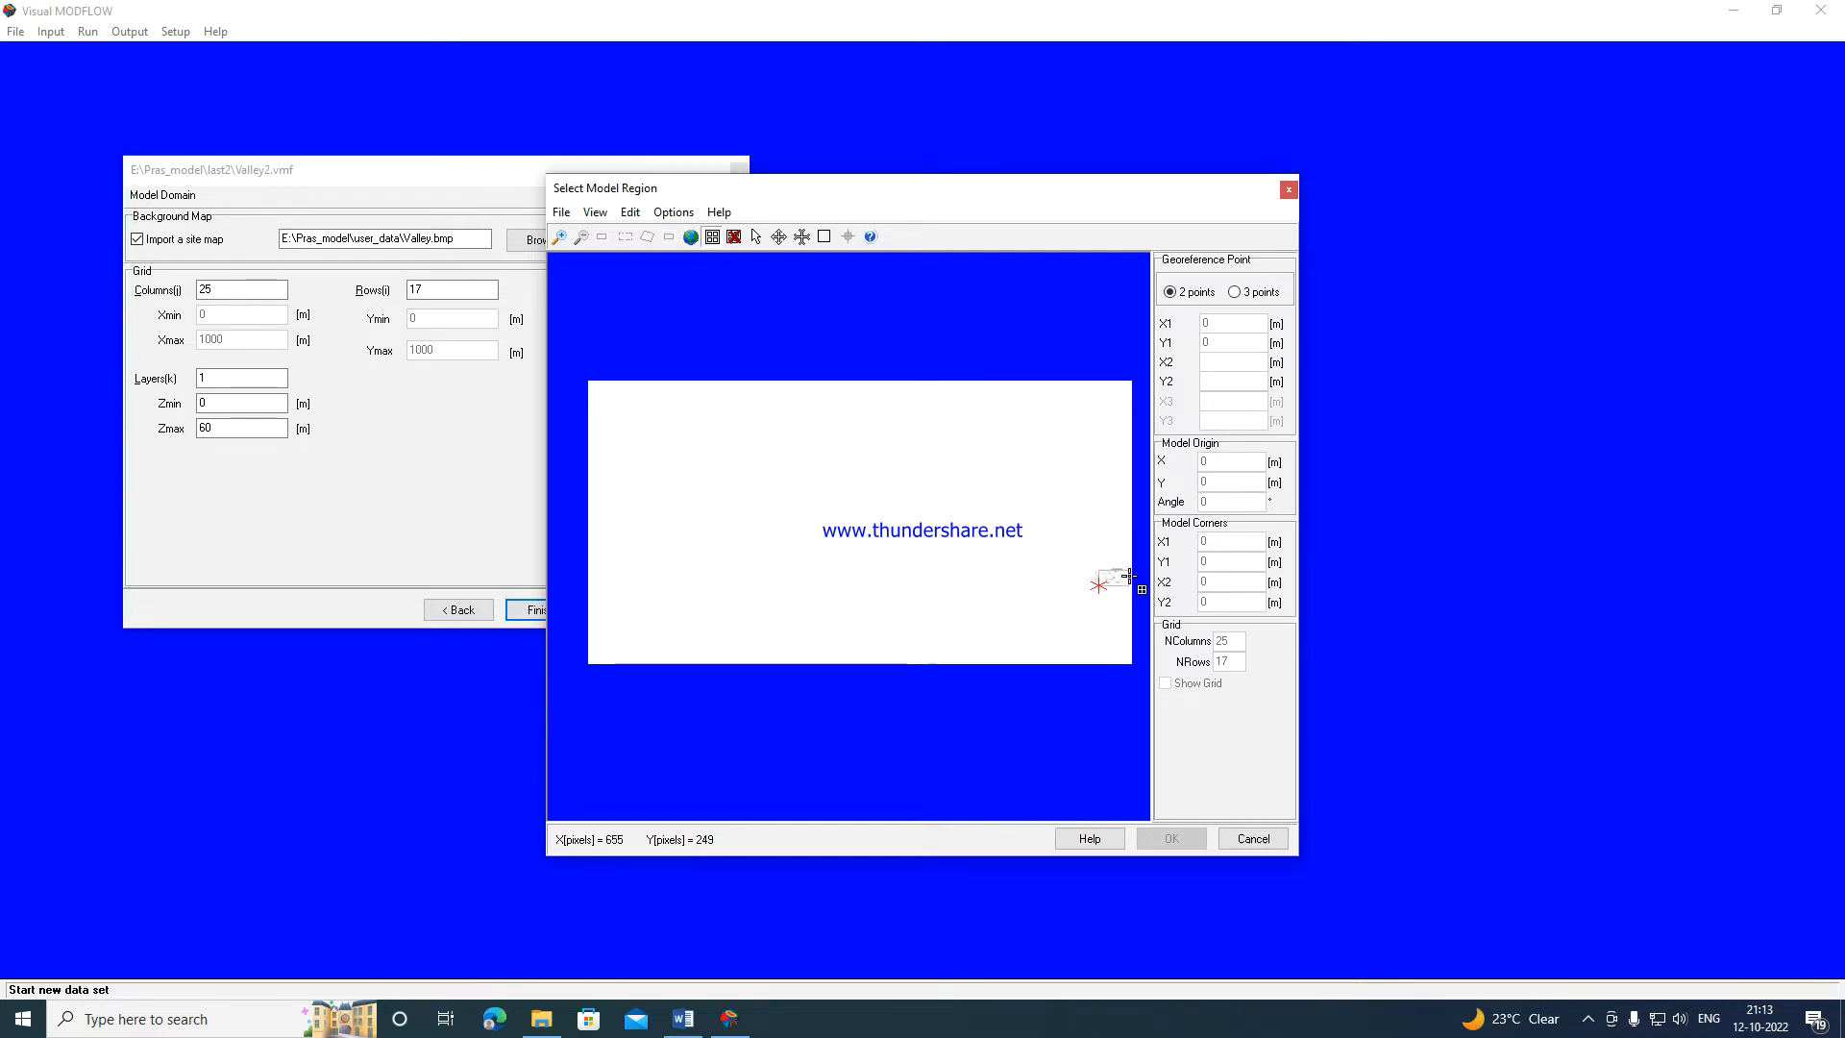
scroll(1126, 573, "up", 3)
scroll(1126, 572, "up", 1)
scroll(1129, 567, "down", 3)
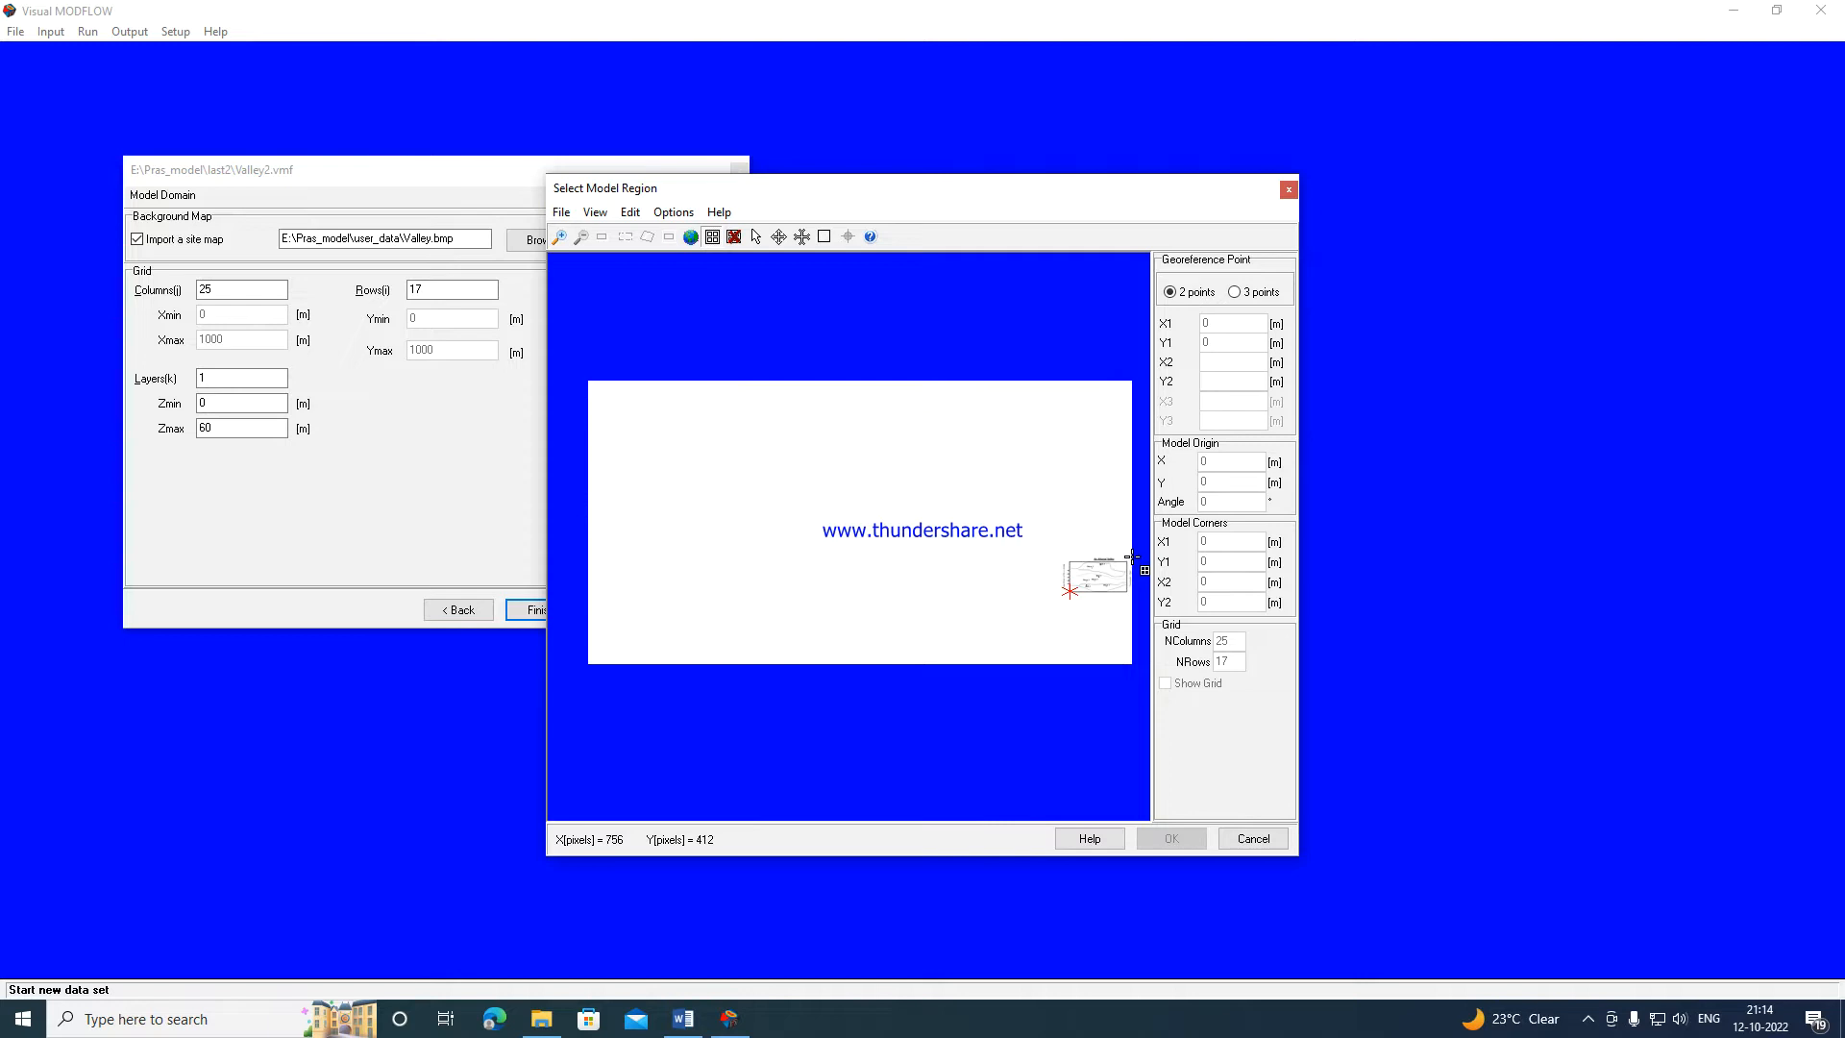
scroll(1130, 568, "up", 2)
scroll(1129, 567, "up", 2)
scroll(1110, 528, "up", 2)
scroll(1095, 520, "up", 2)
scroll(1071, 526, "up", 2)
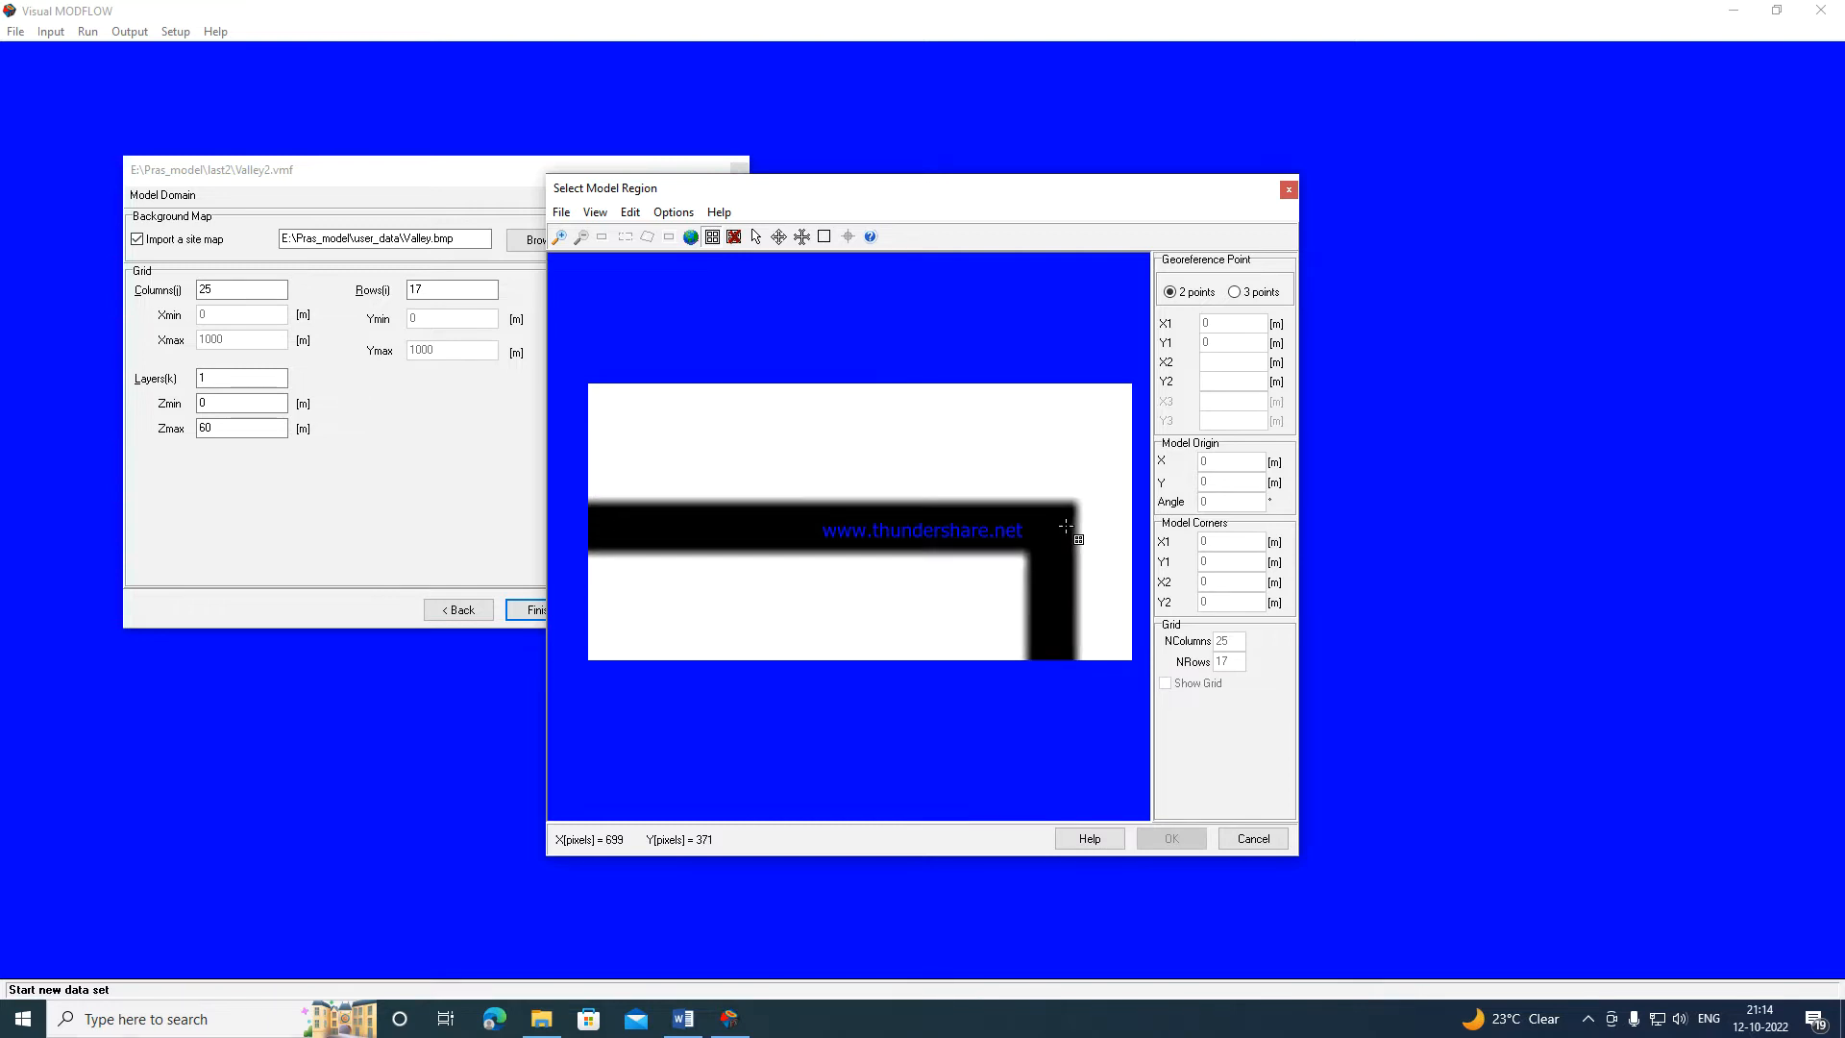
scroll(1065, 526, "up", 1)
scroll(1064, 528, "up", 2)
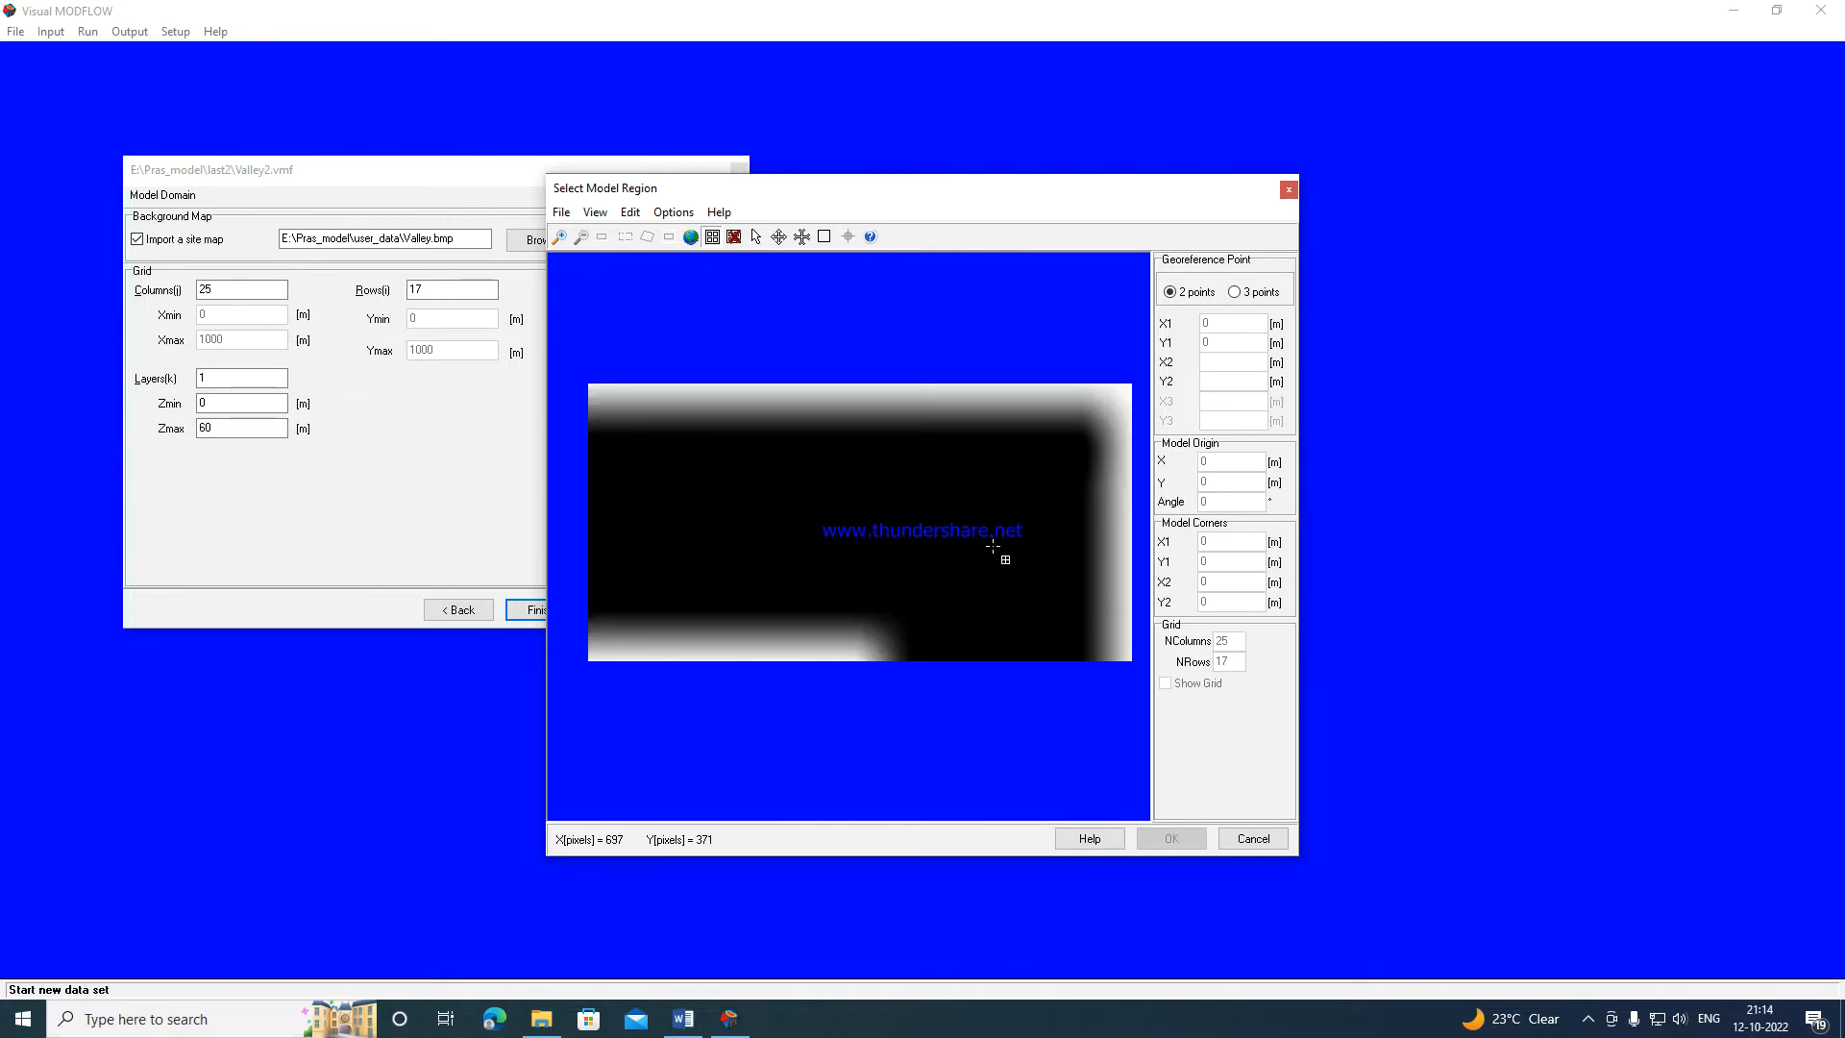
scroll(993, 546, "up", 1)
scroll(992, 546, "down", 1)
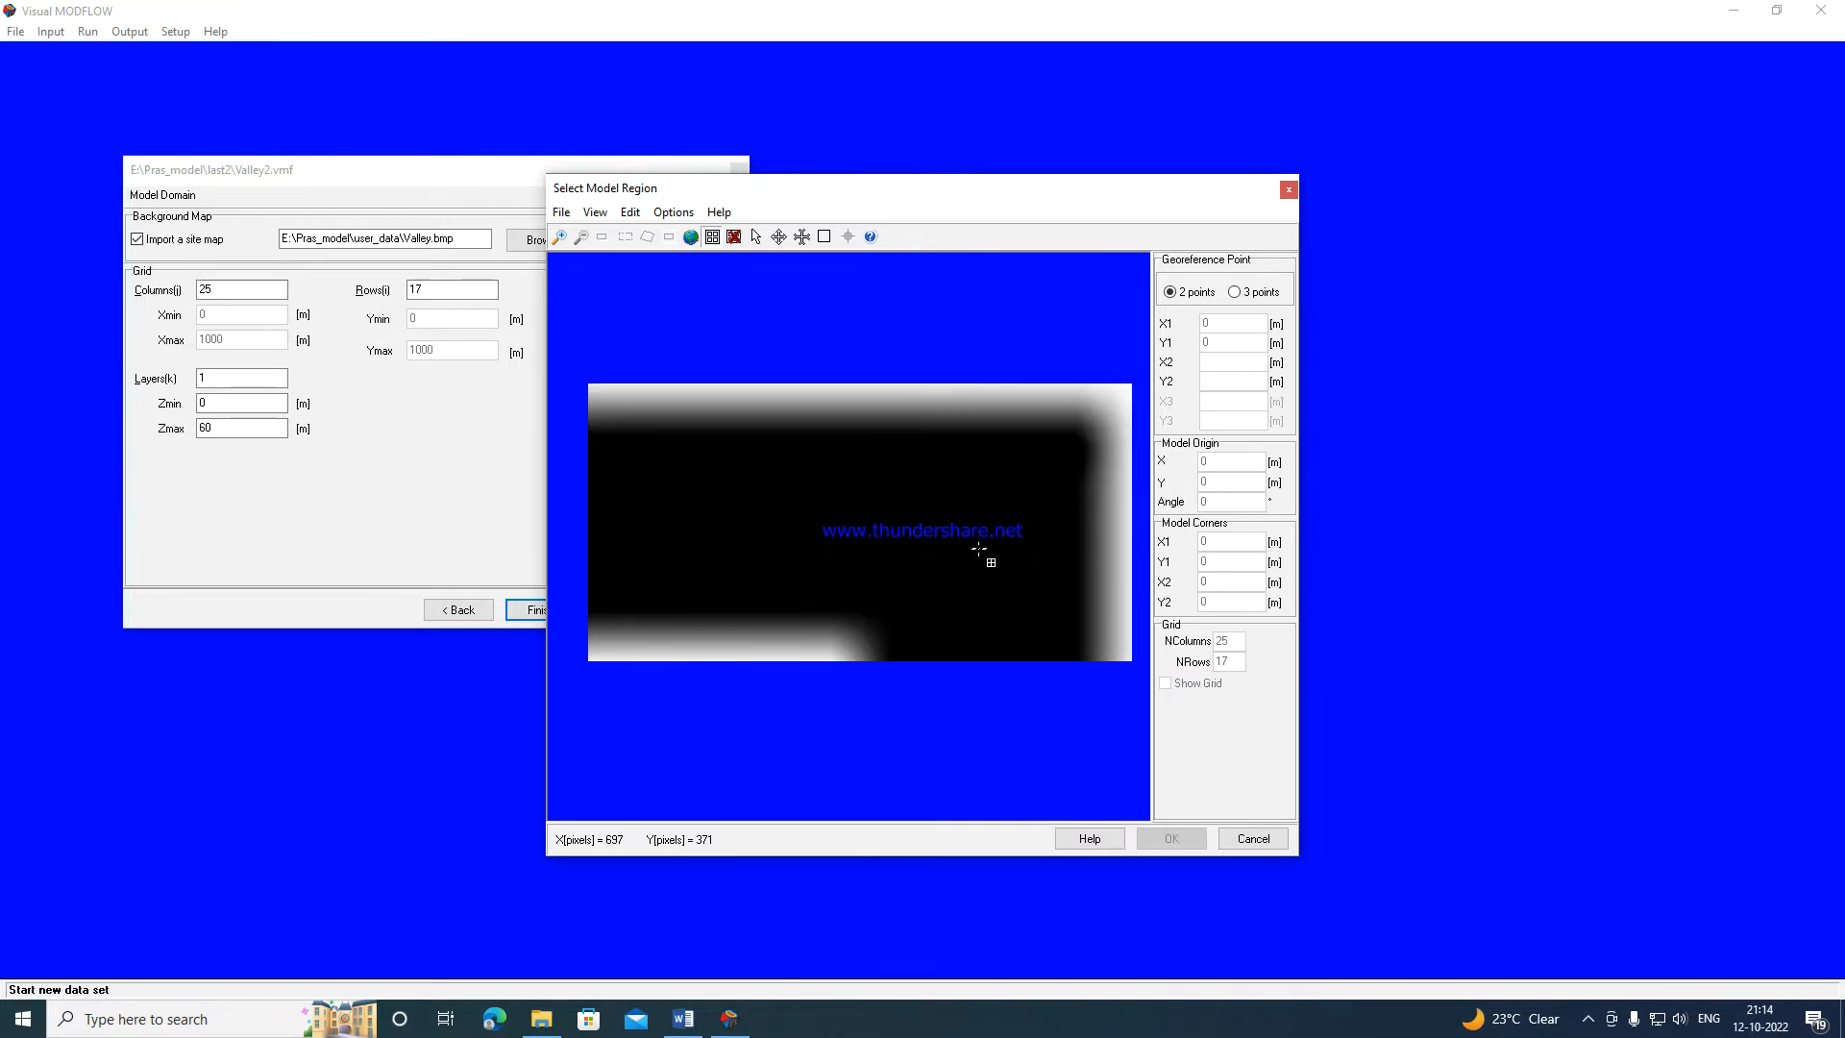
left_click(975, 555)
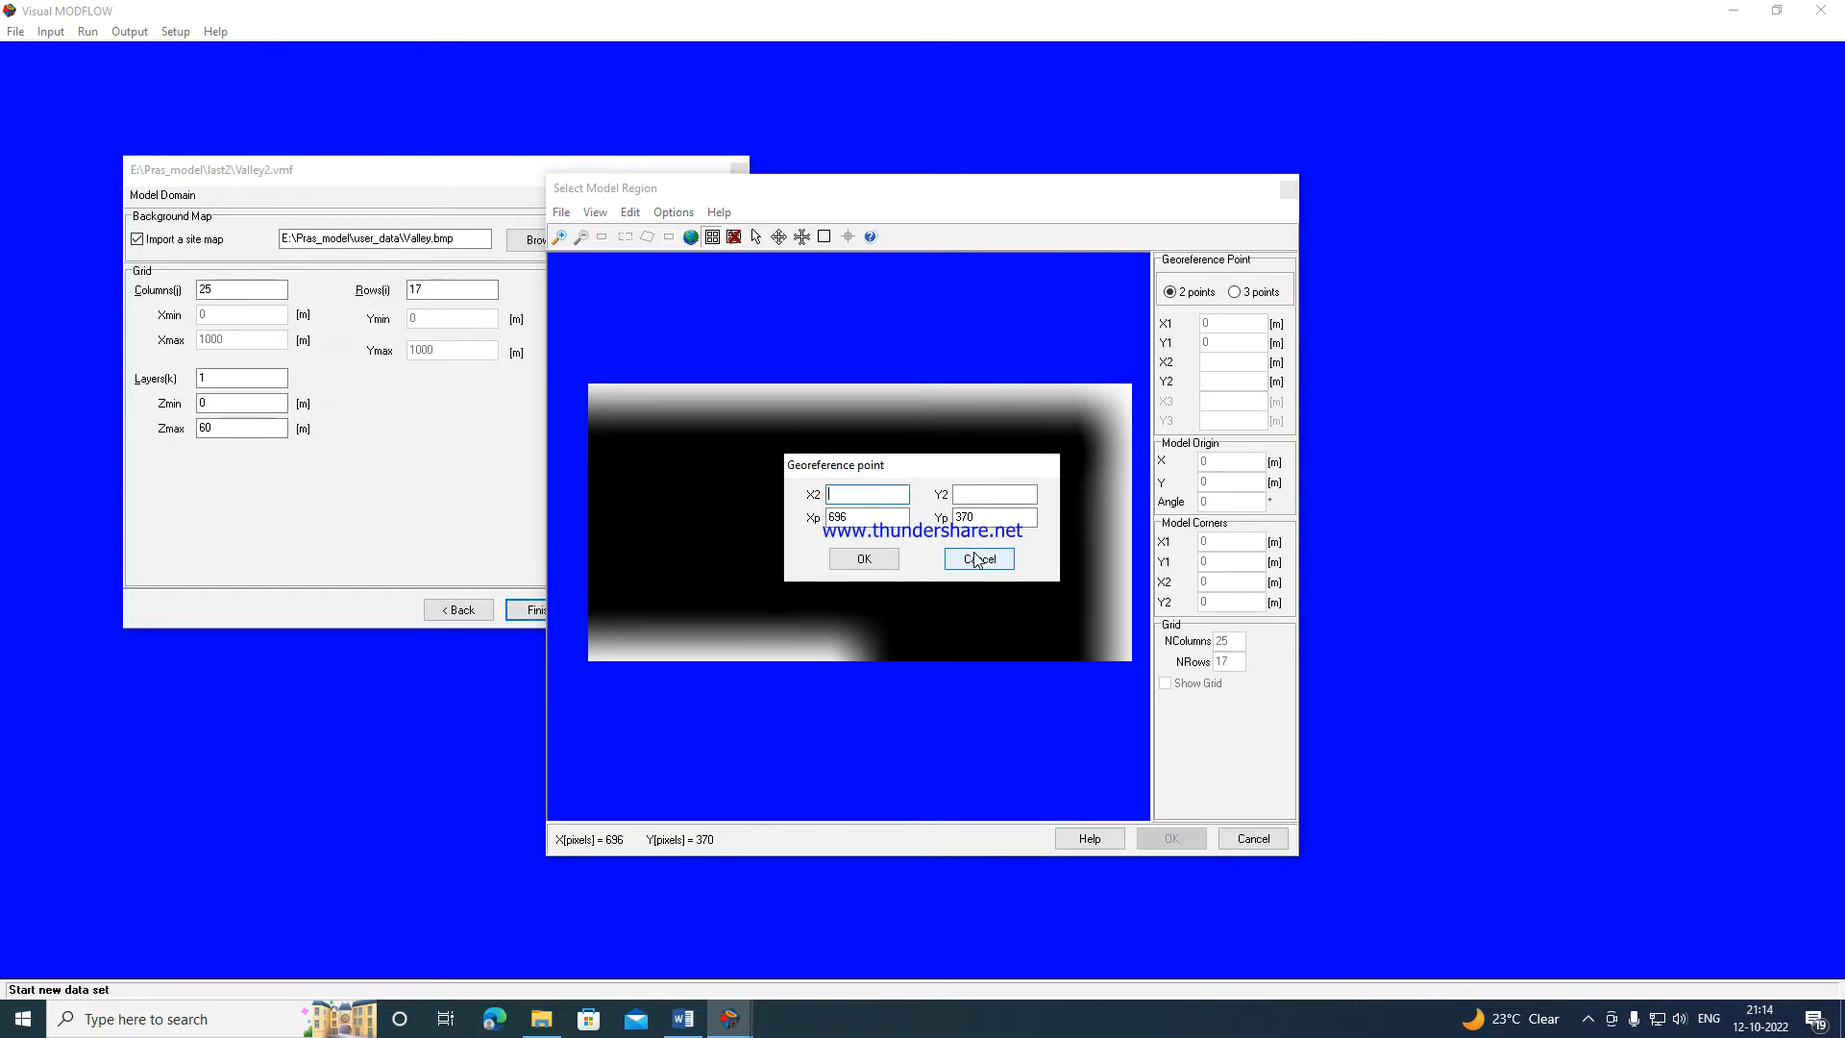
left_click(847, 495)
left_click(986, 493)
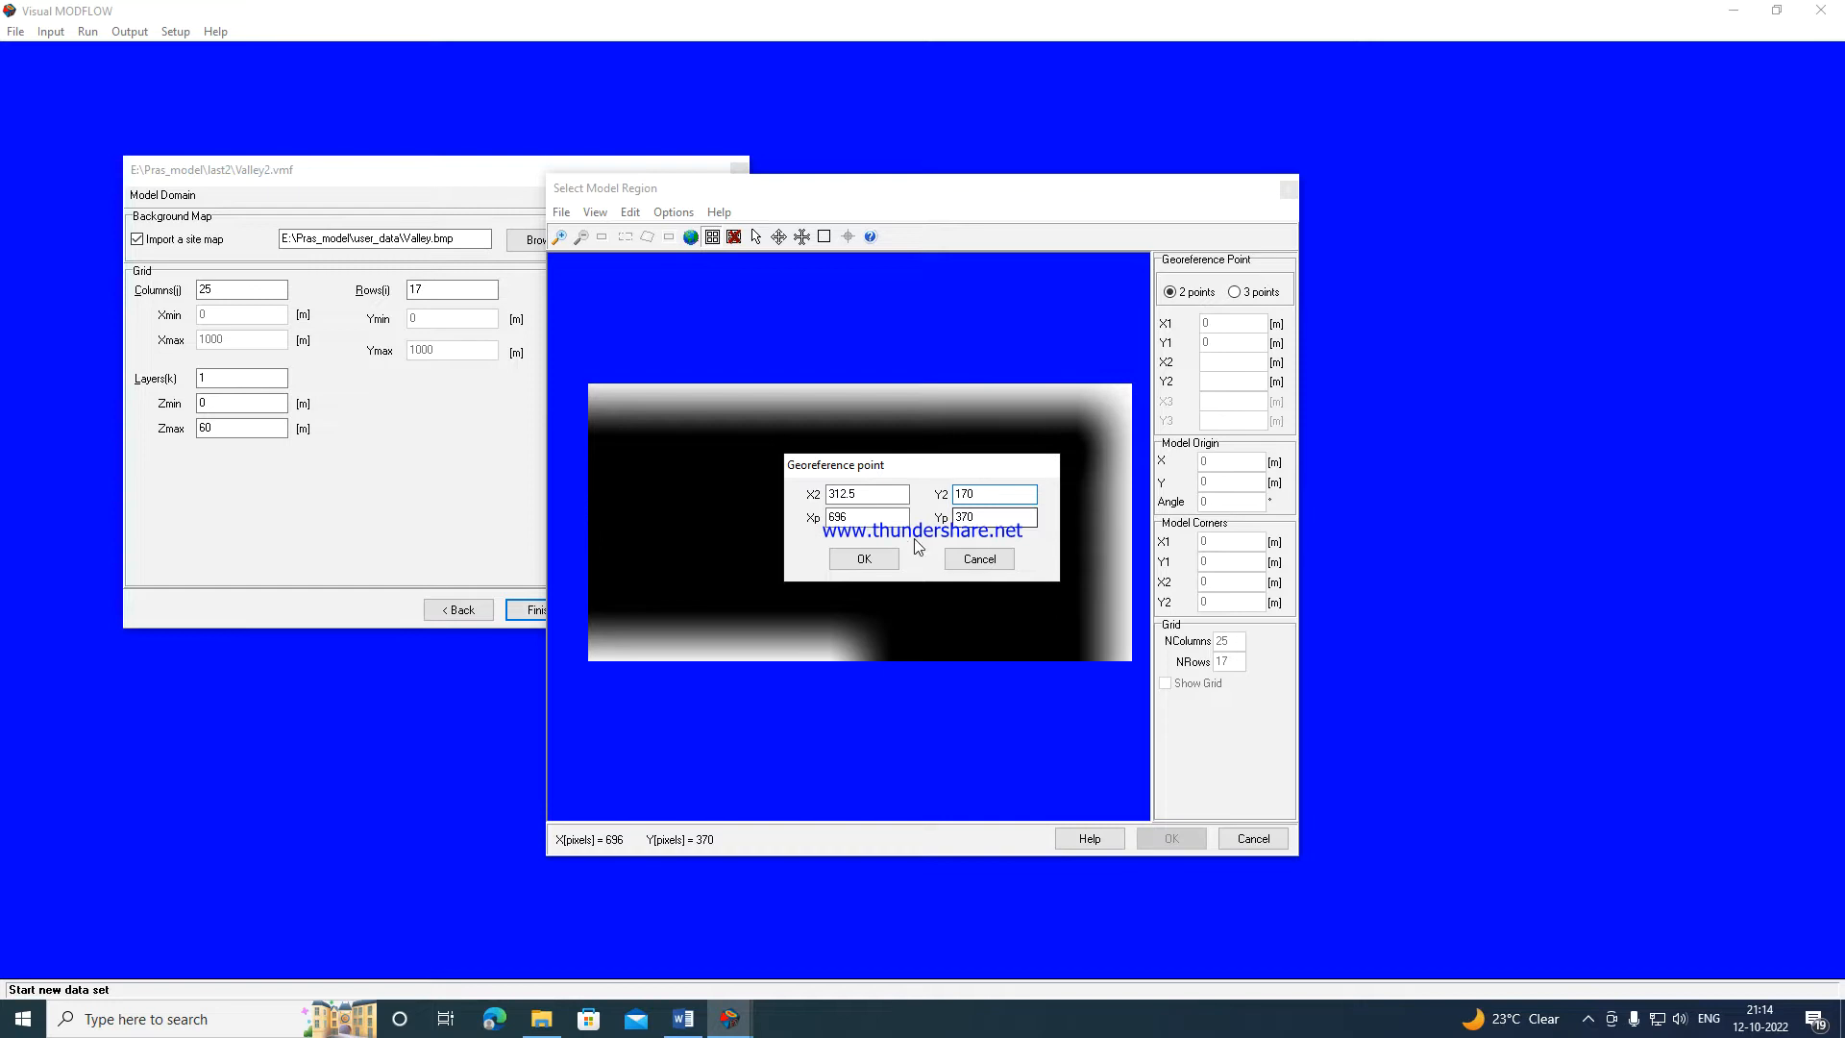
left_click(872, 557)
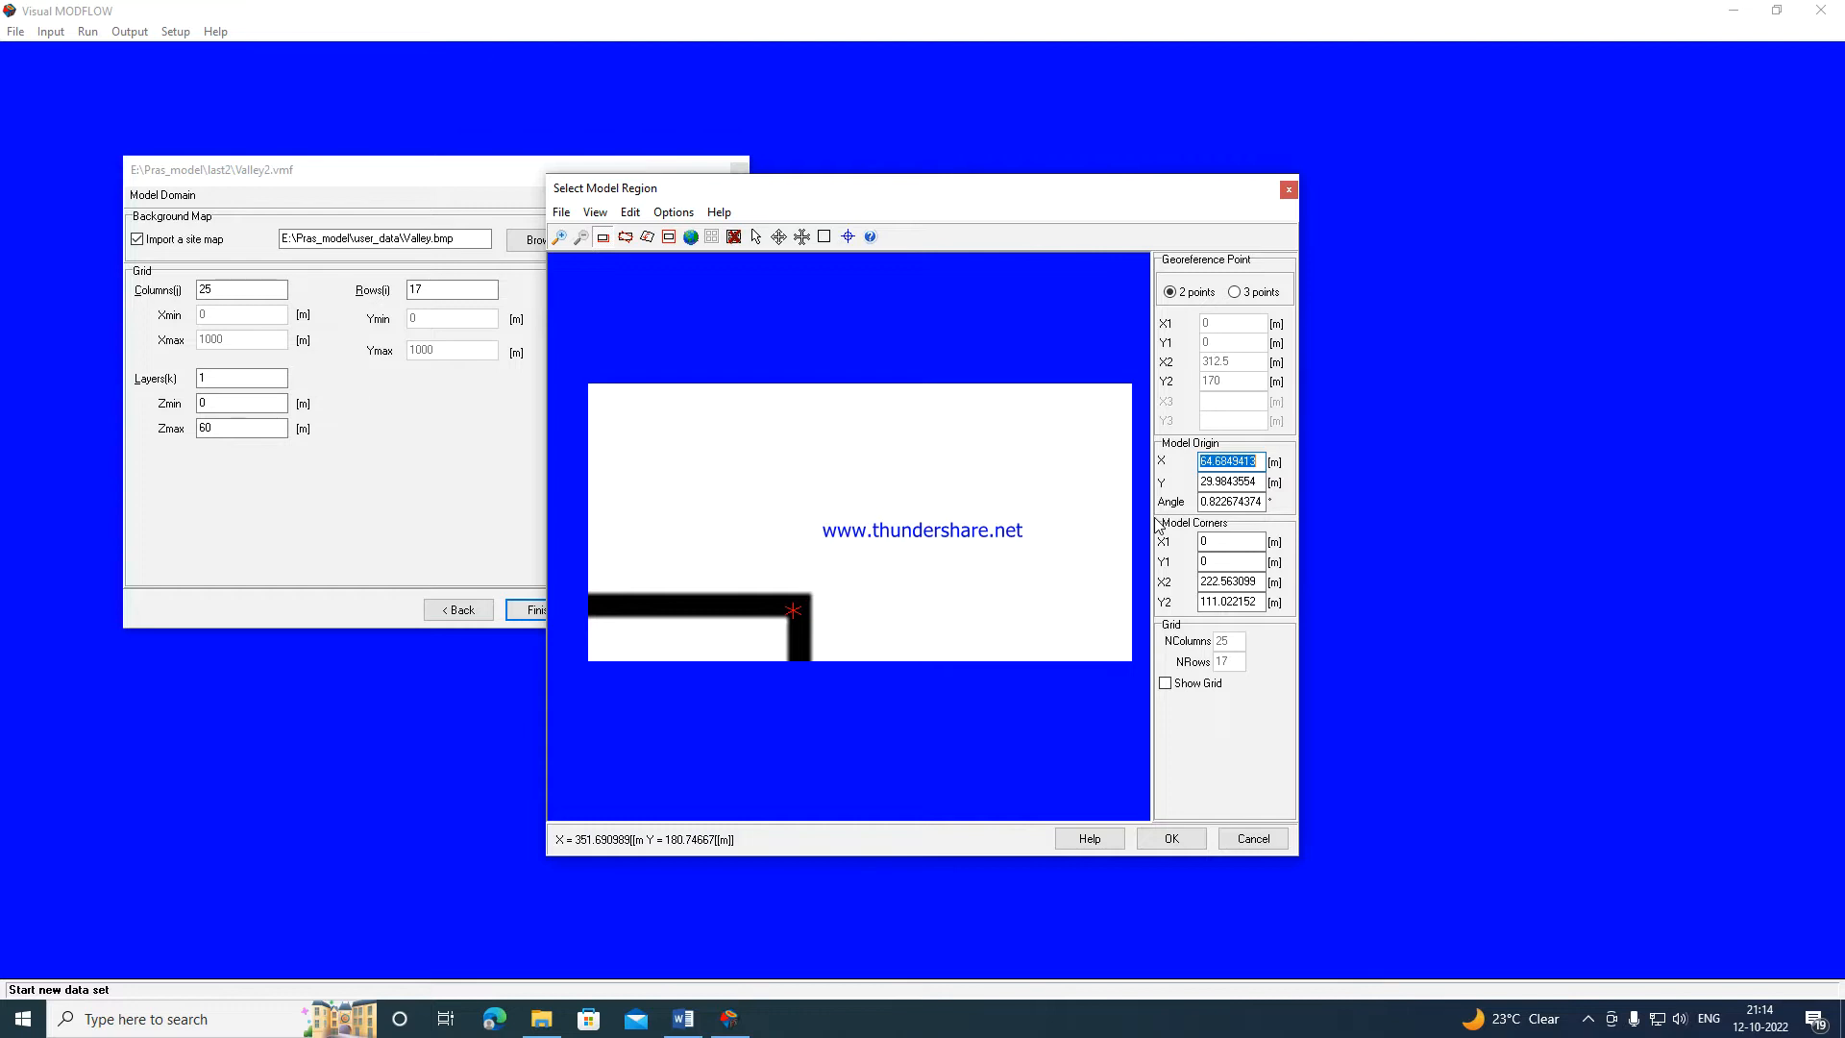
Set the model origin to X 0, Y 0 and the model corner to X2 312.5 m, Y2 170 m.
type("0")
double_click(1262, 484)
type("0")
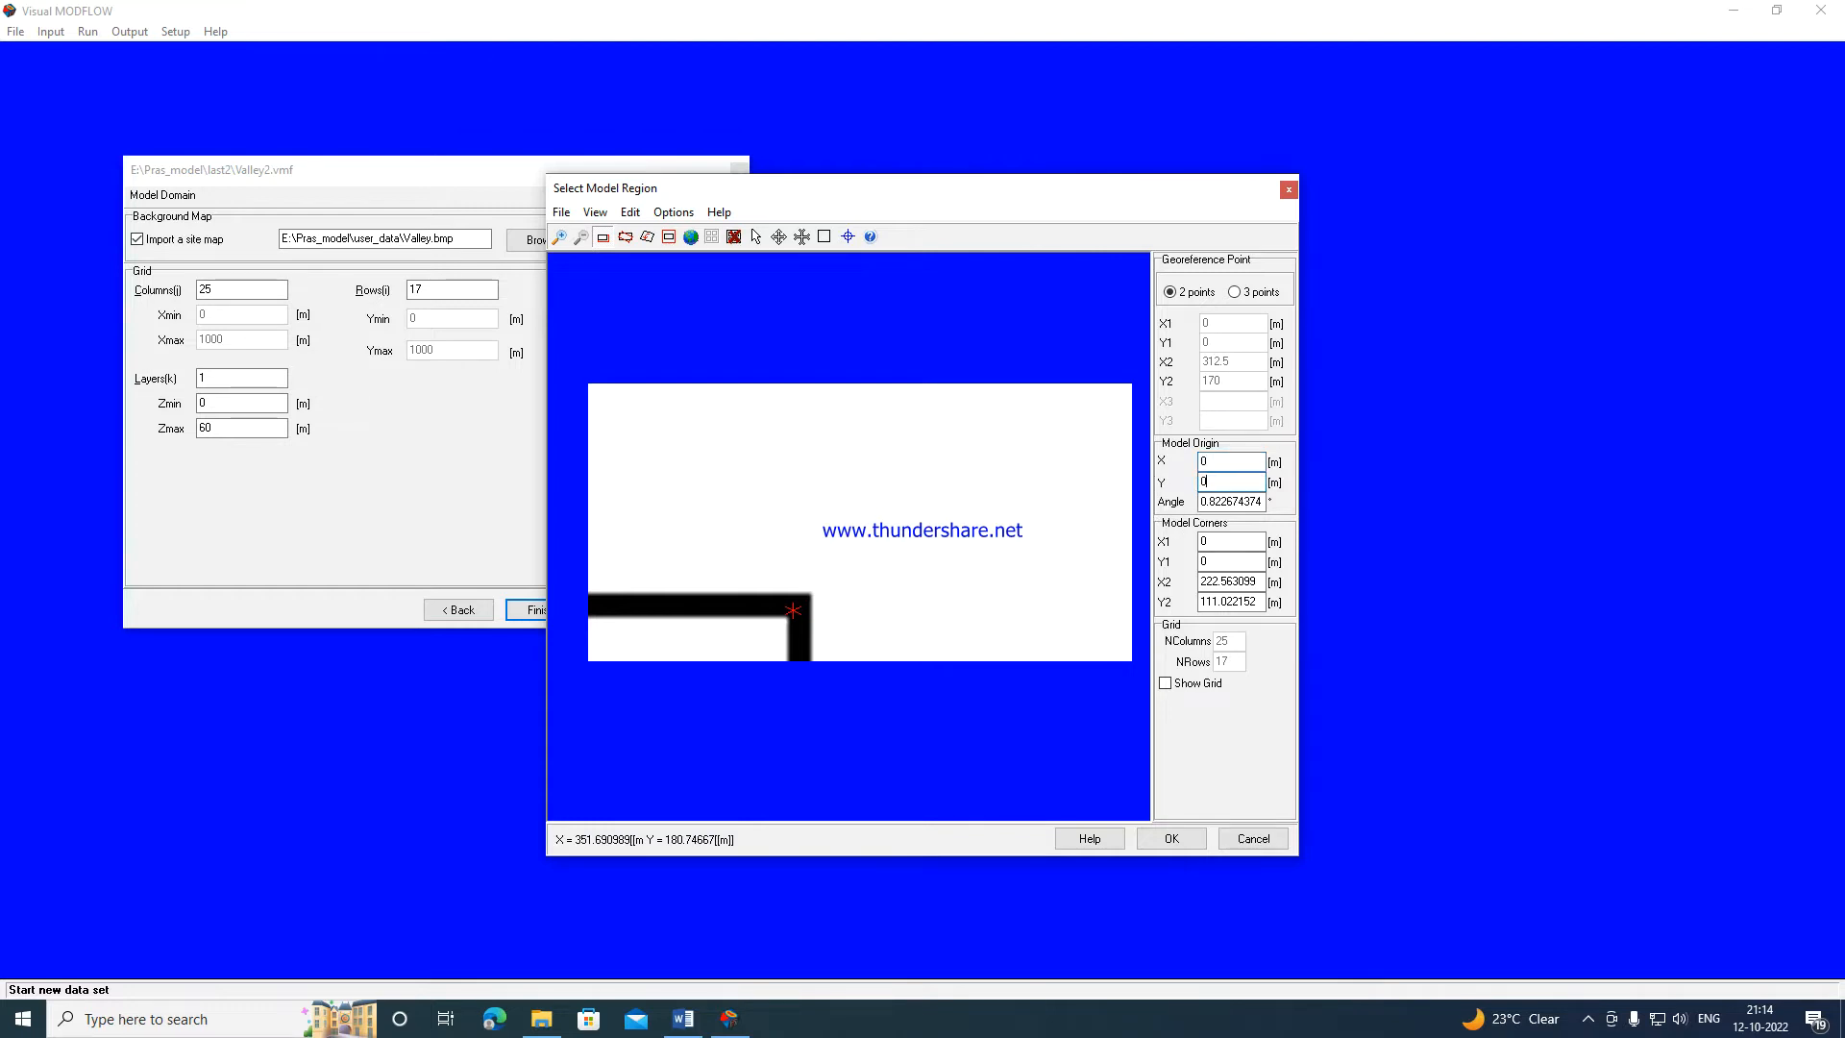
double_click(1222, 545)
double_click(1262, 580)
type("312.5")
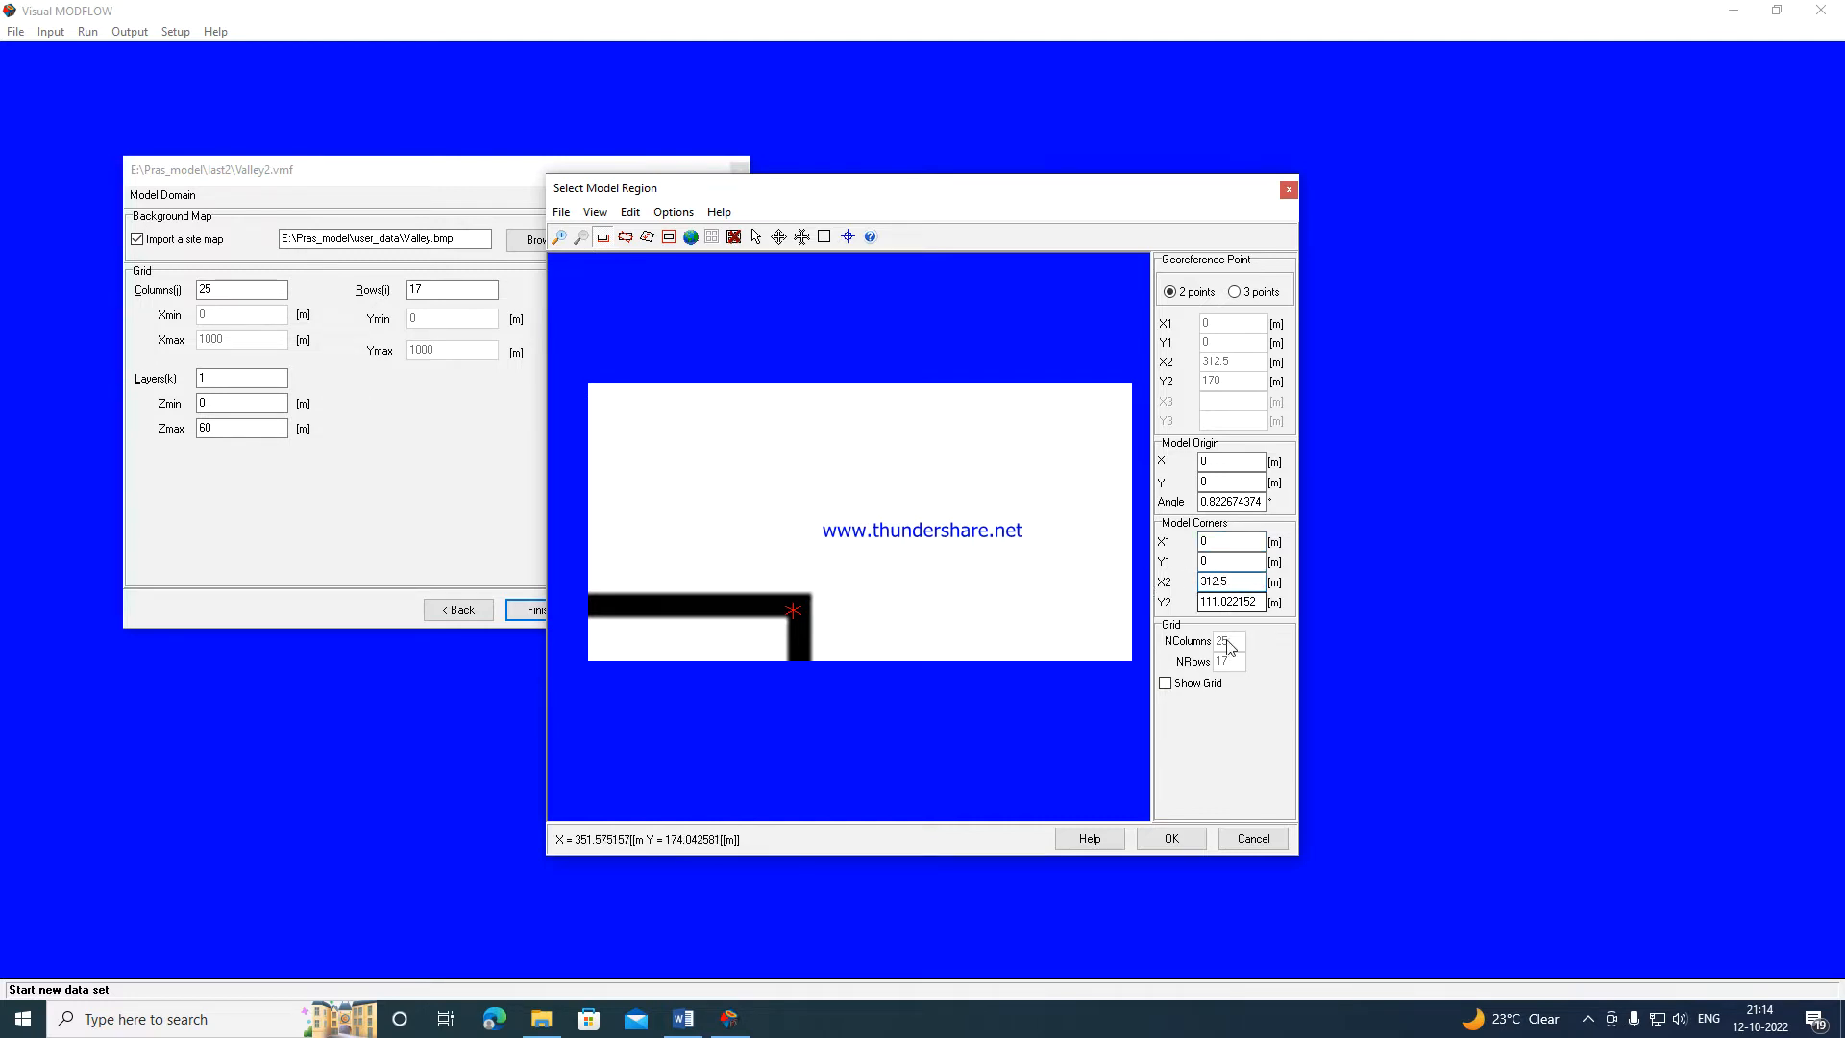
left_click_drag(1253, 605, 1184, 603)
type("170")
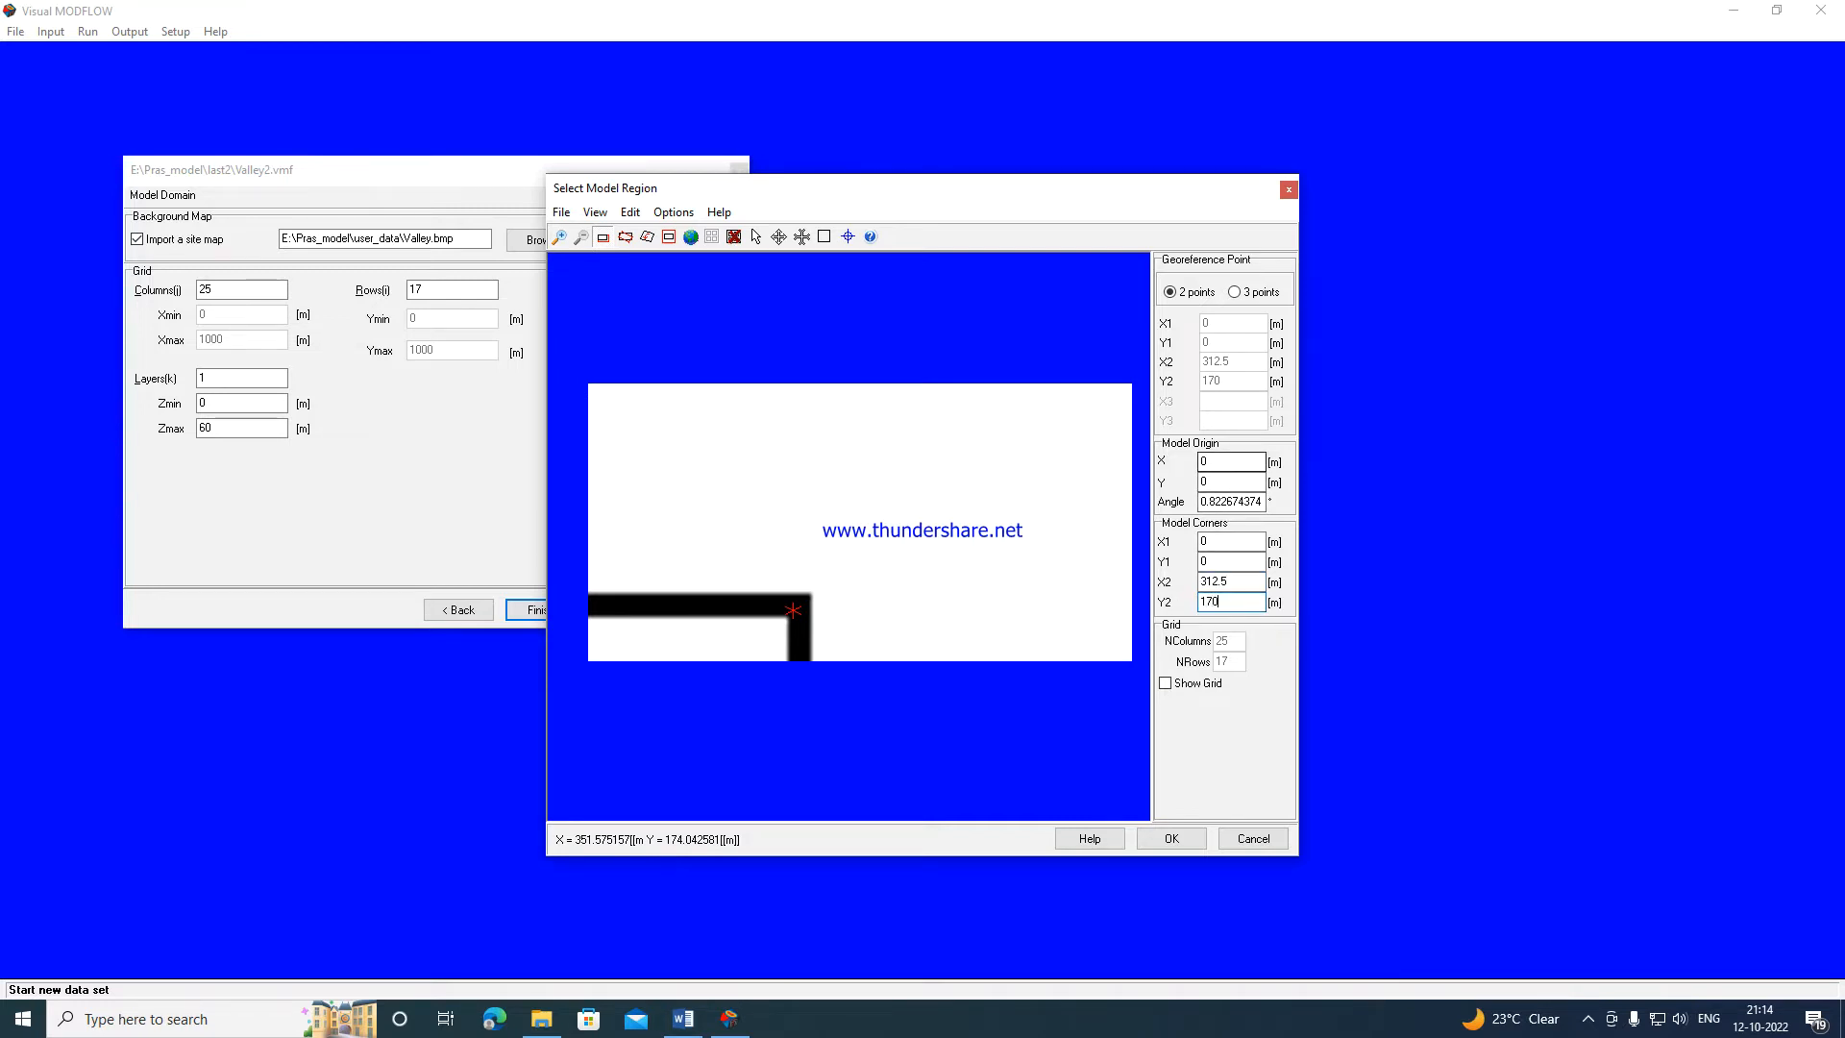
scroll(672, 649, "down", 3)
scroll(671, 653, "down", 3)
scroll(595, 657, "down", 4)
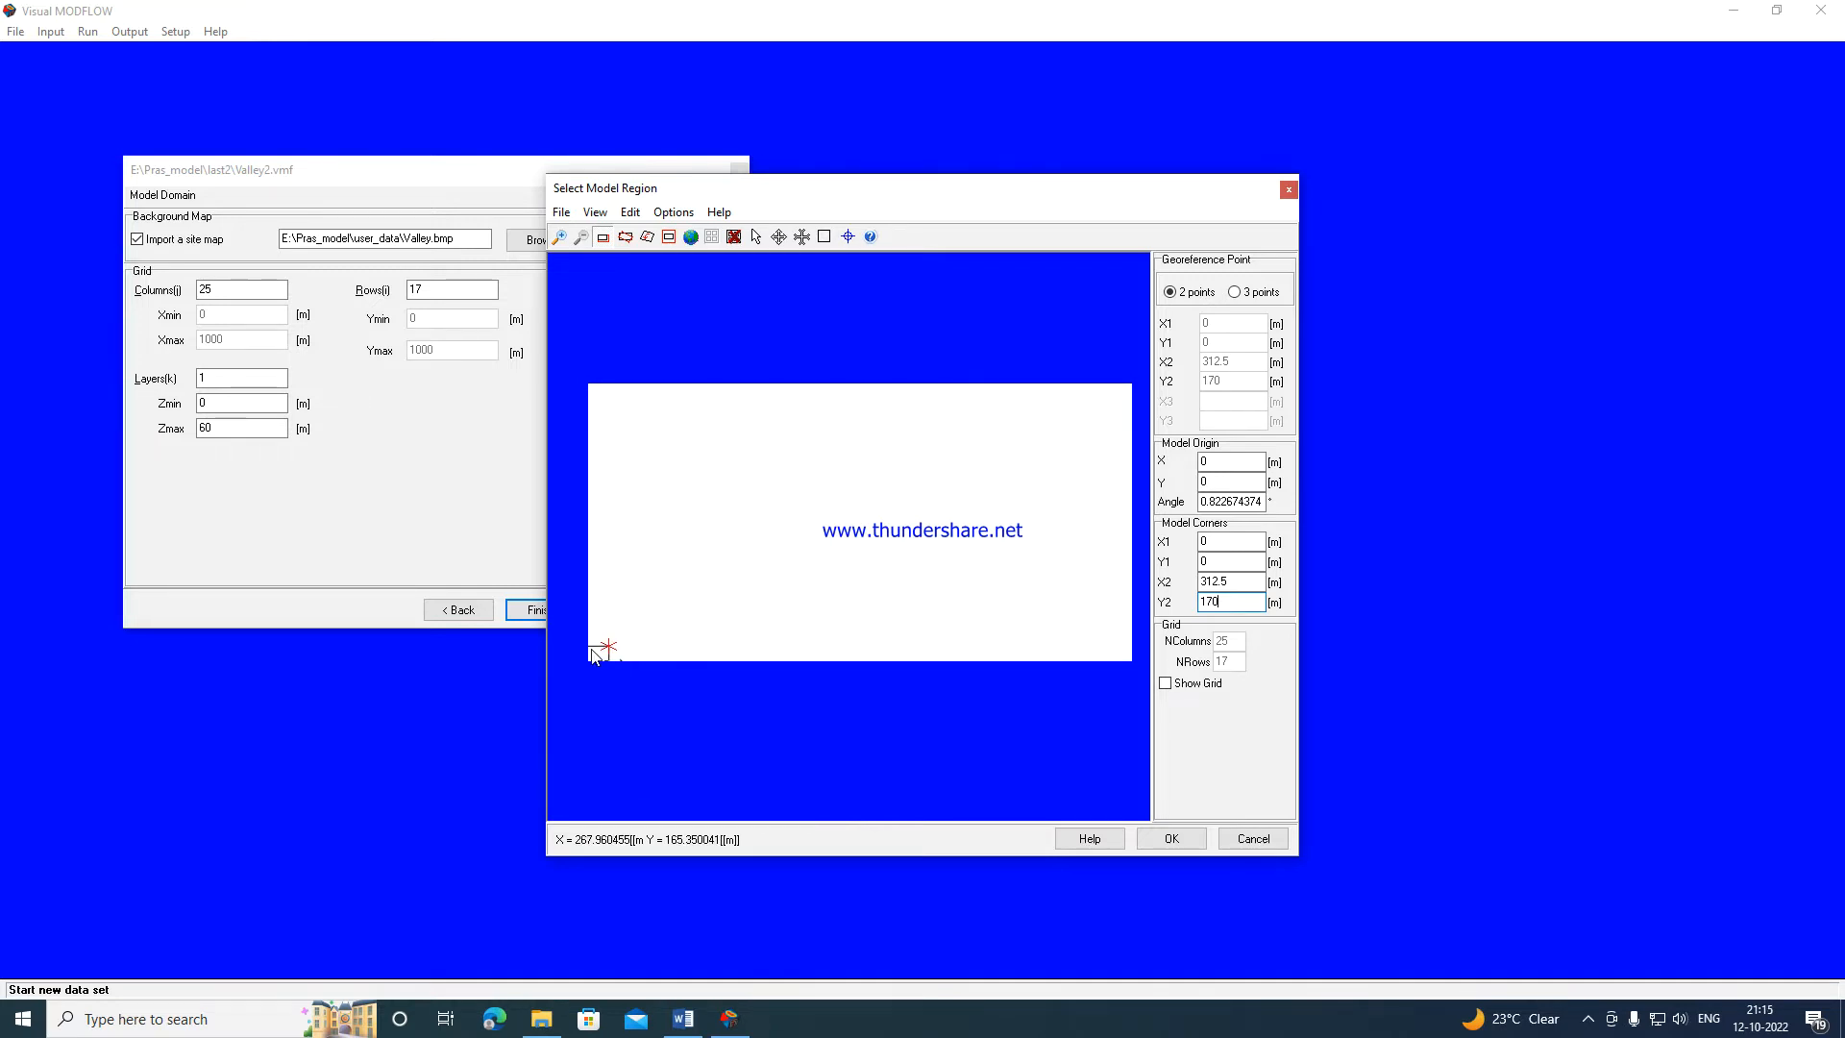
scroll(592, 655, "down", 4)
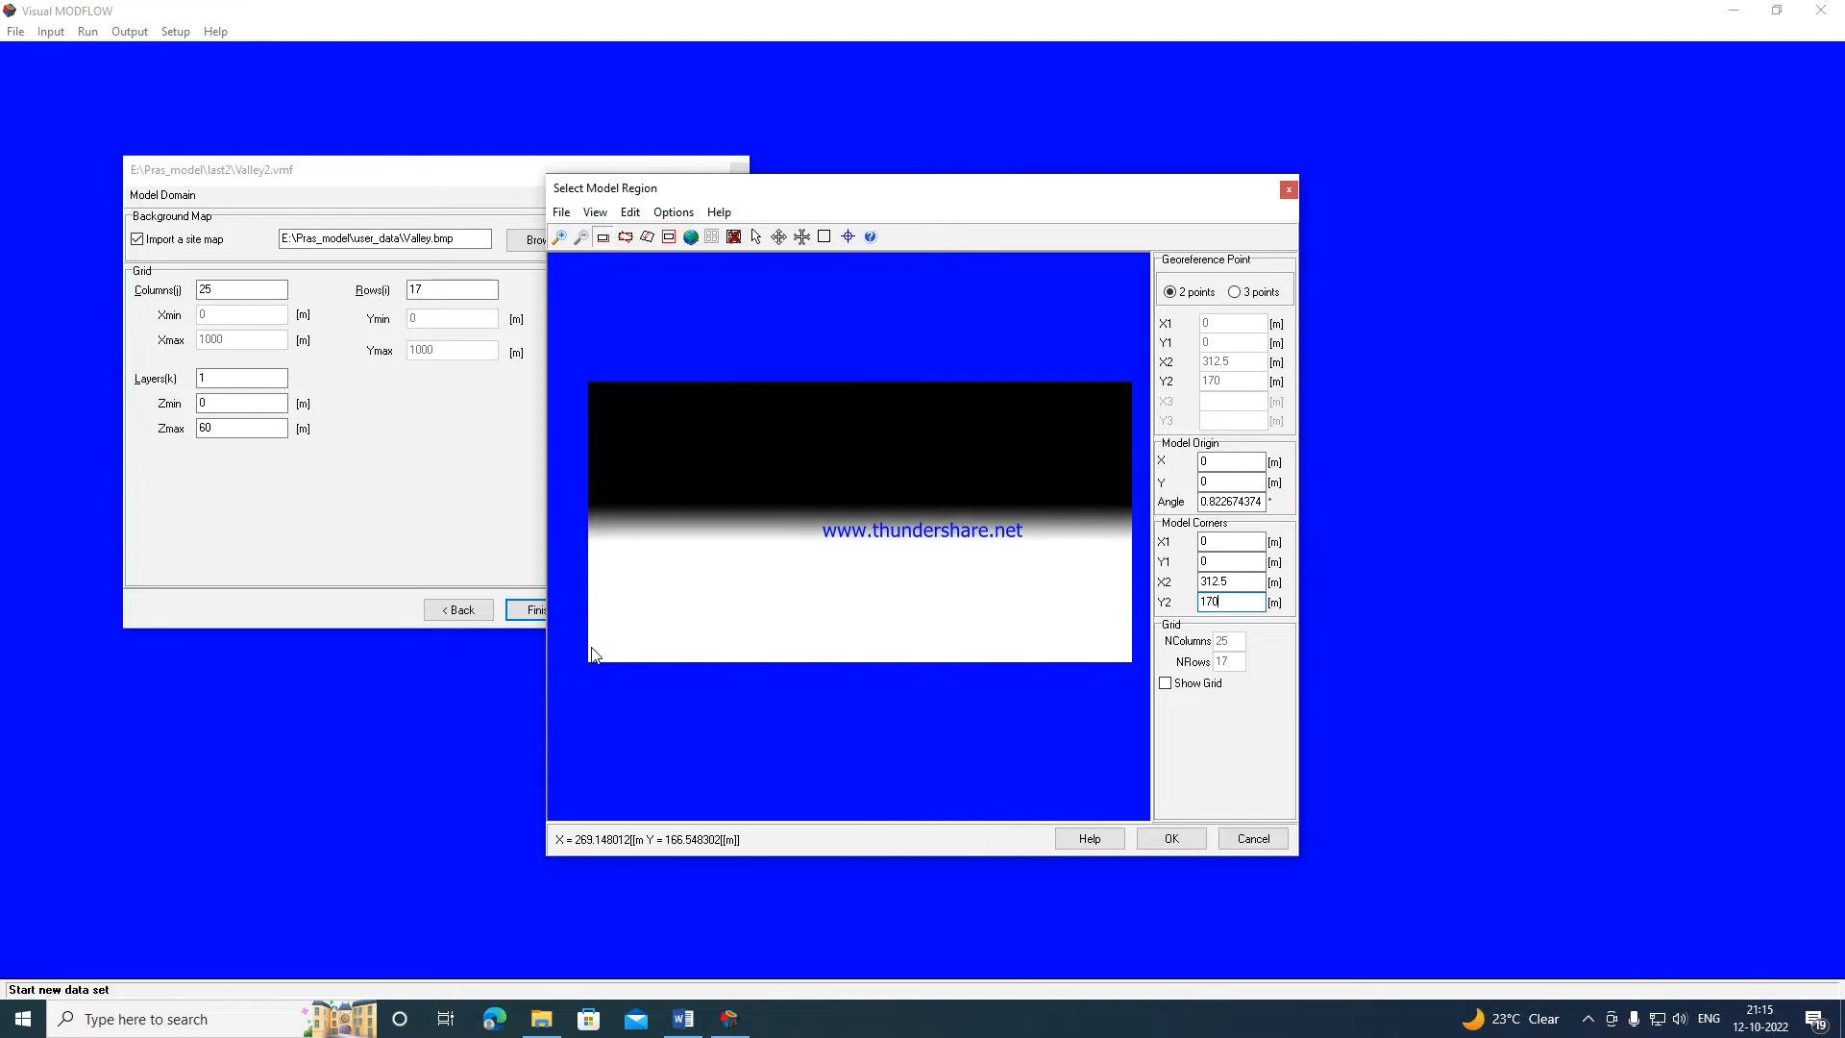
Stretch the model region outline up to the top of the map's boundary frame and align it with the frame's right edge.
scroll(593, 655, "down", 3)
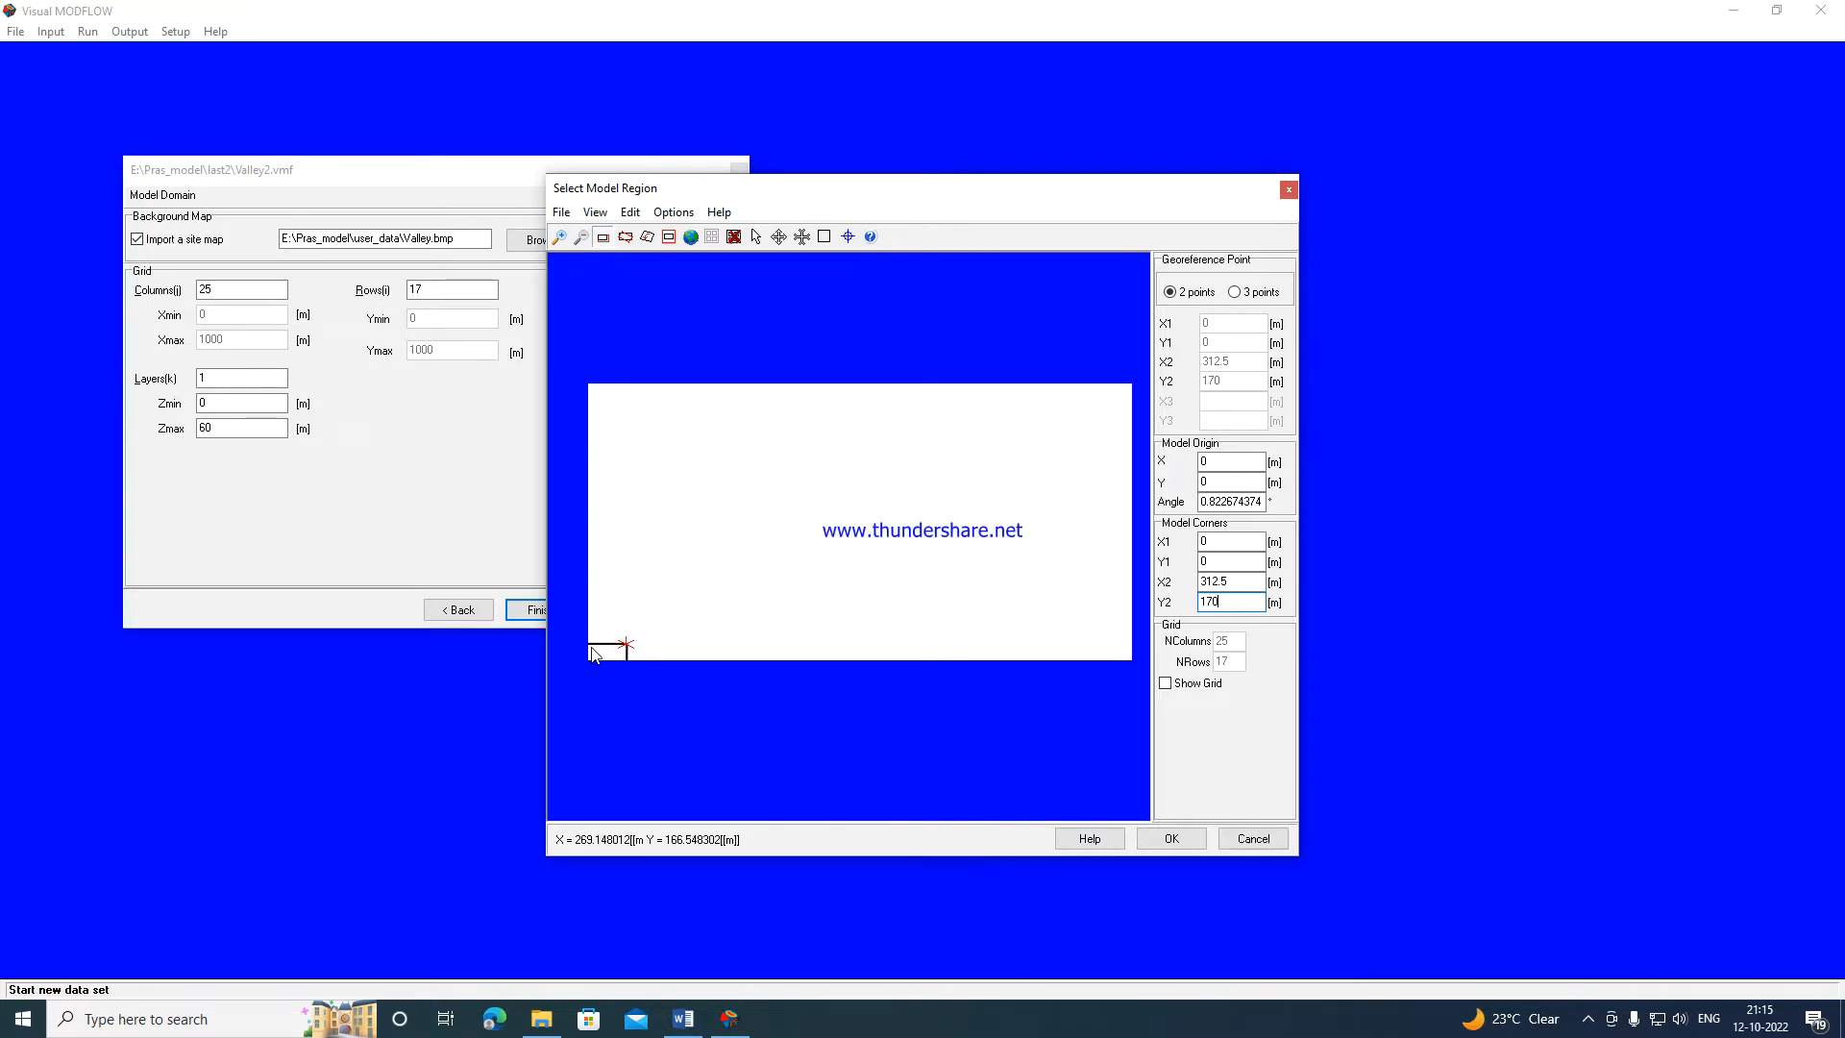
scroll(596, 613, "down", 2)
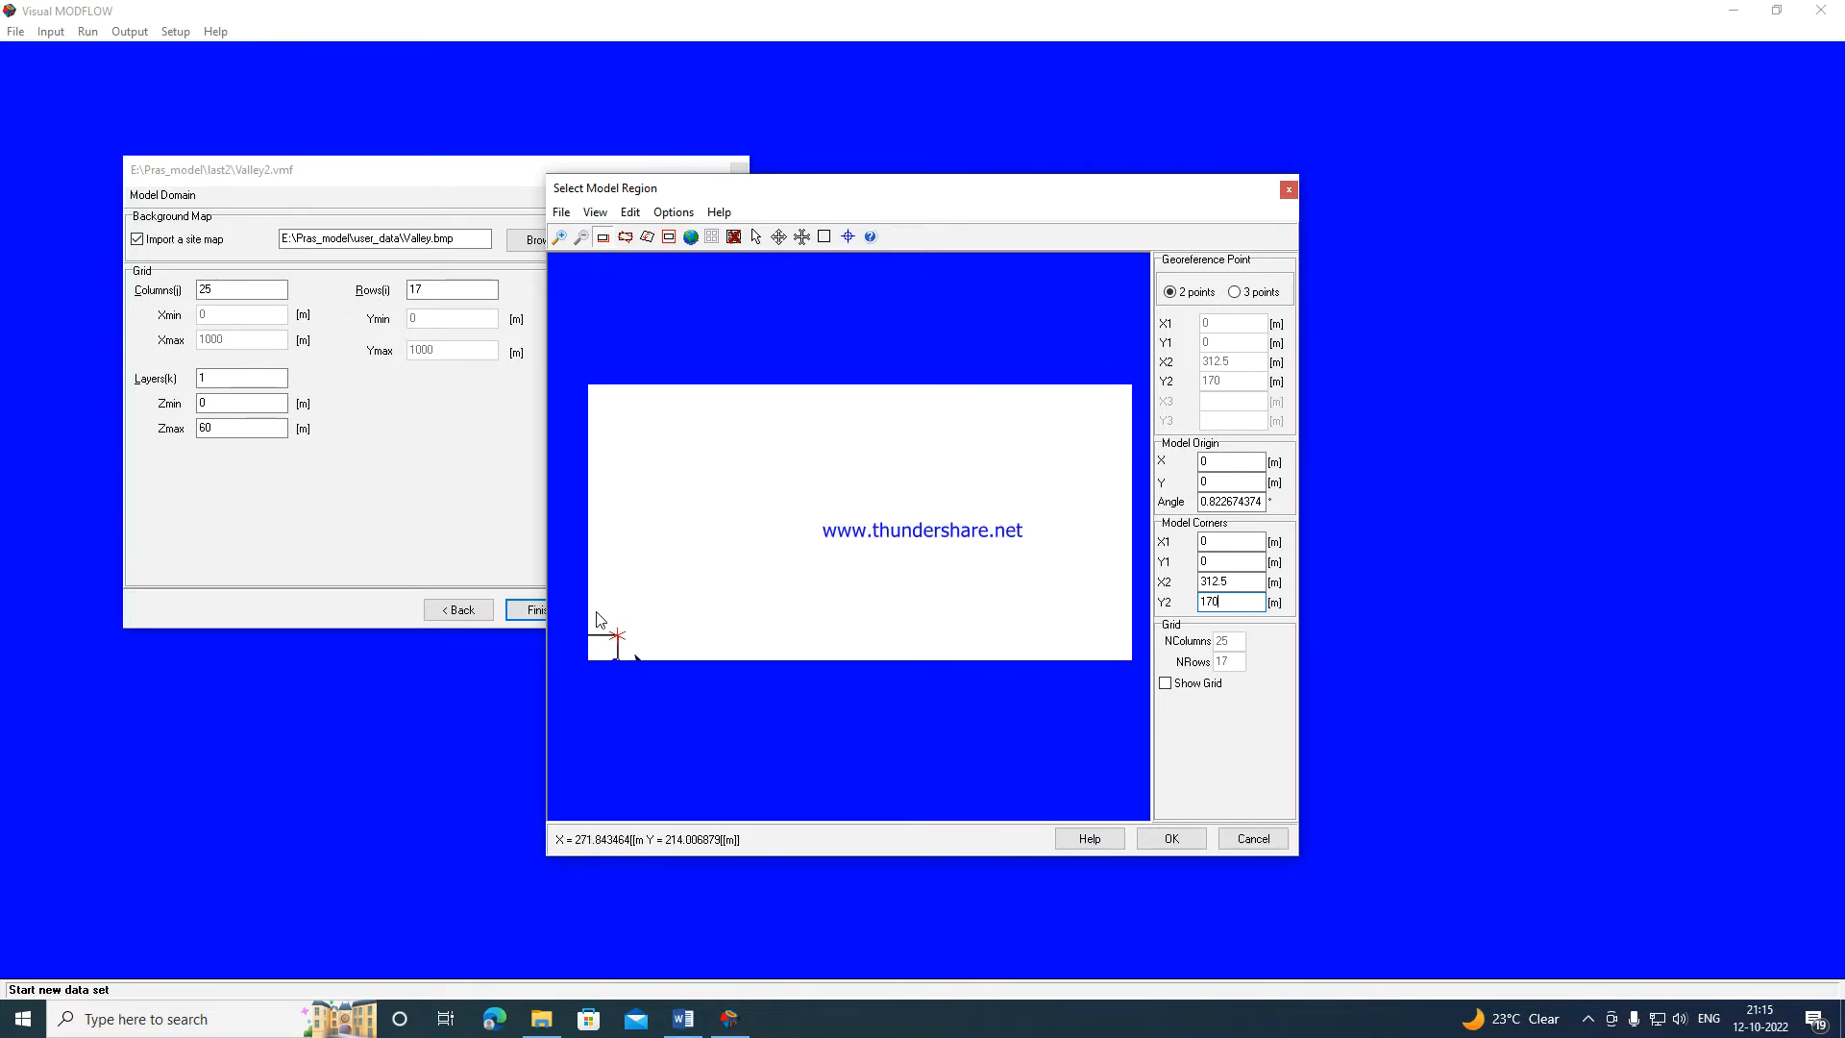
scroll(596, 623, "down", 2)
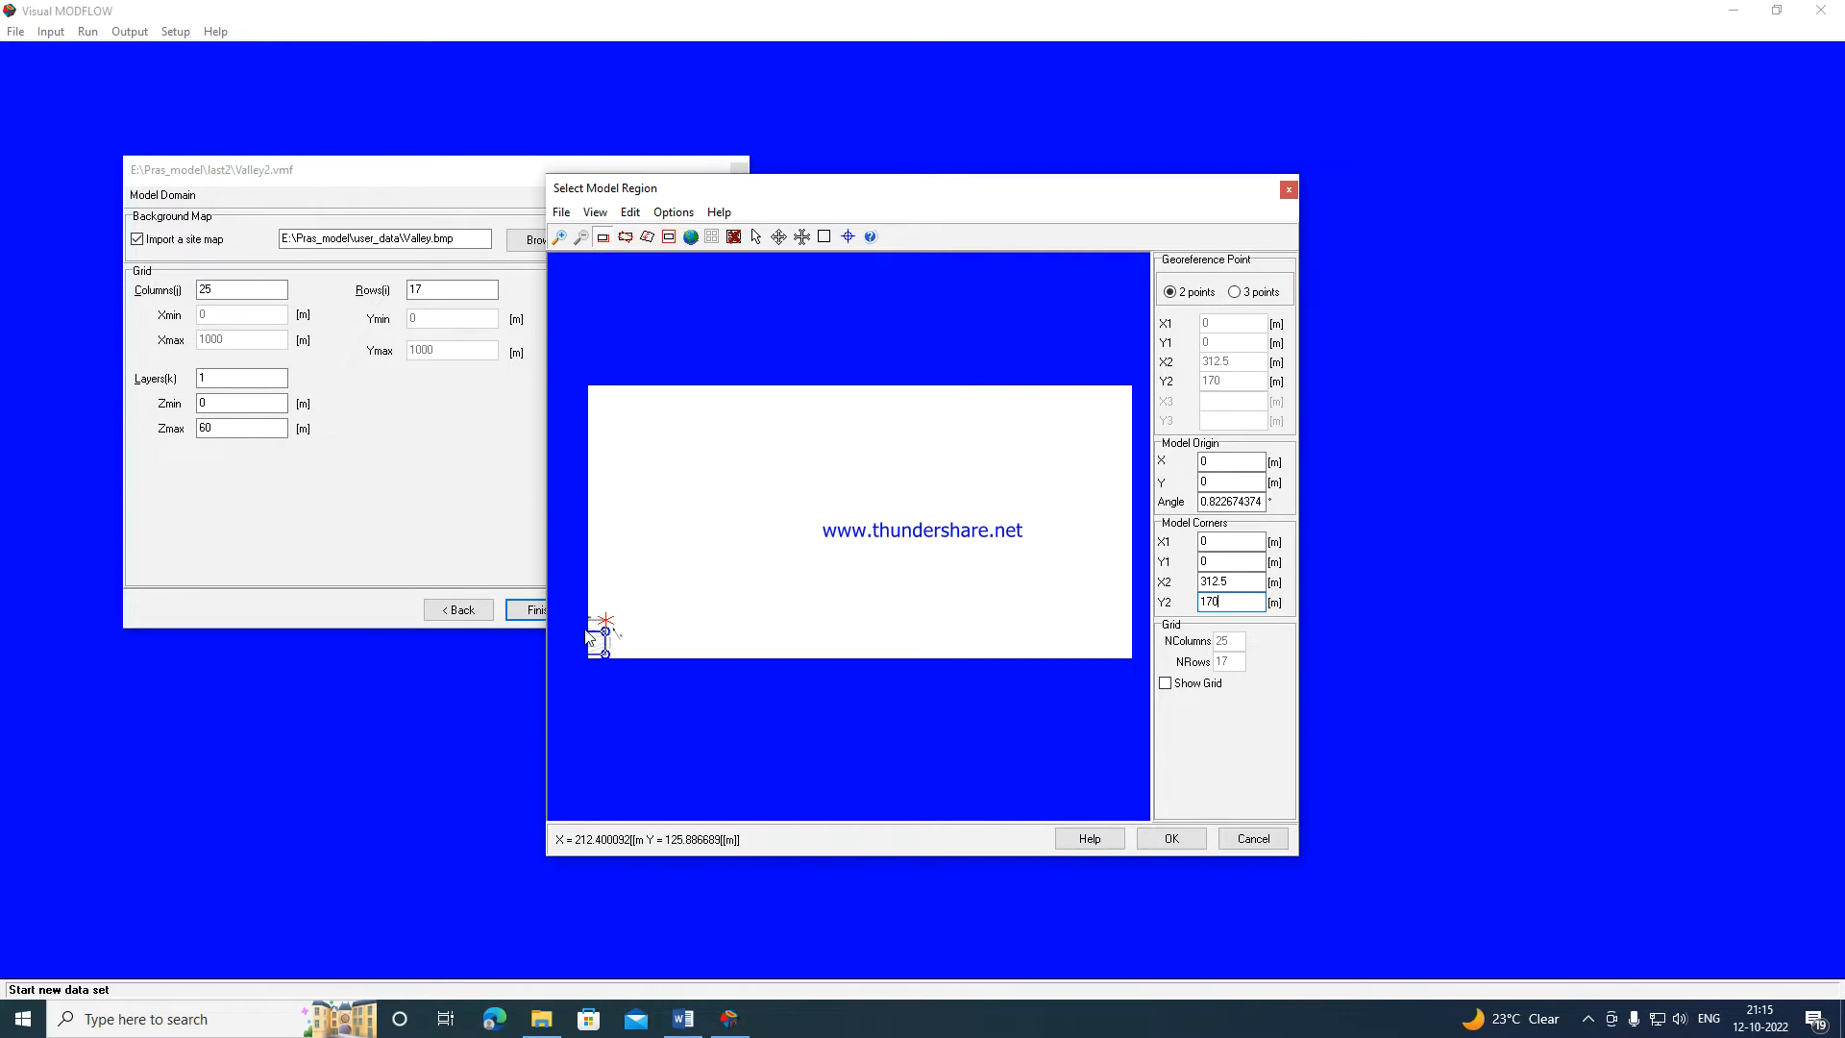
scroll(631, 654, "down", 3)
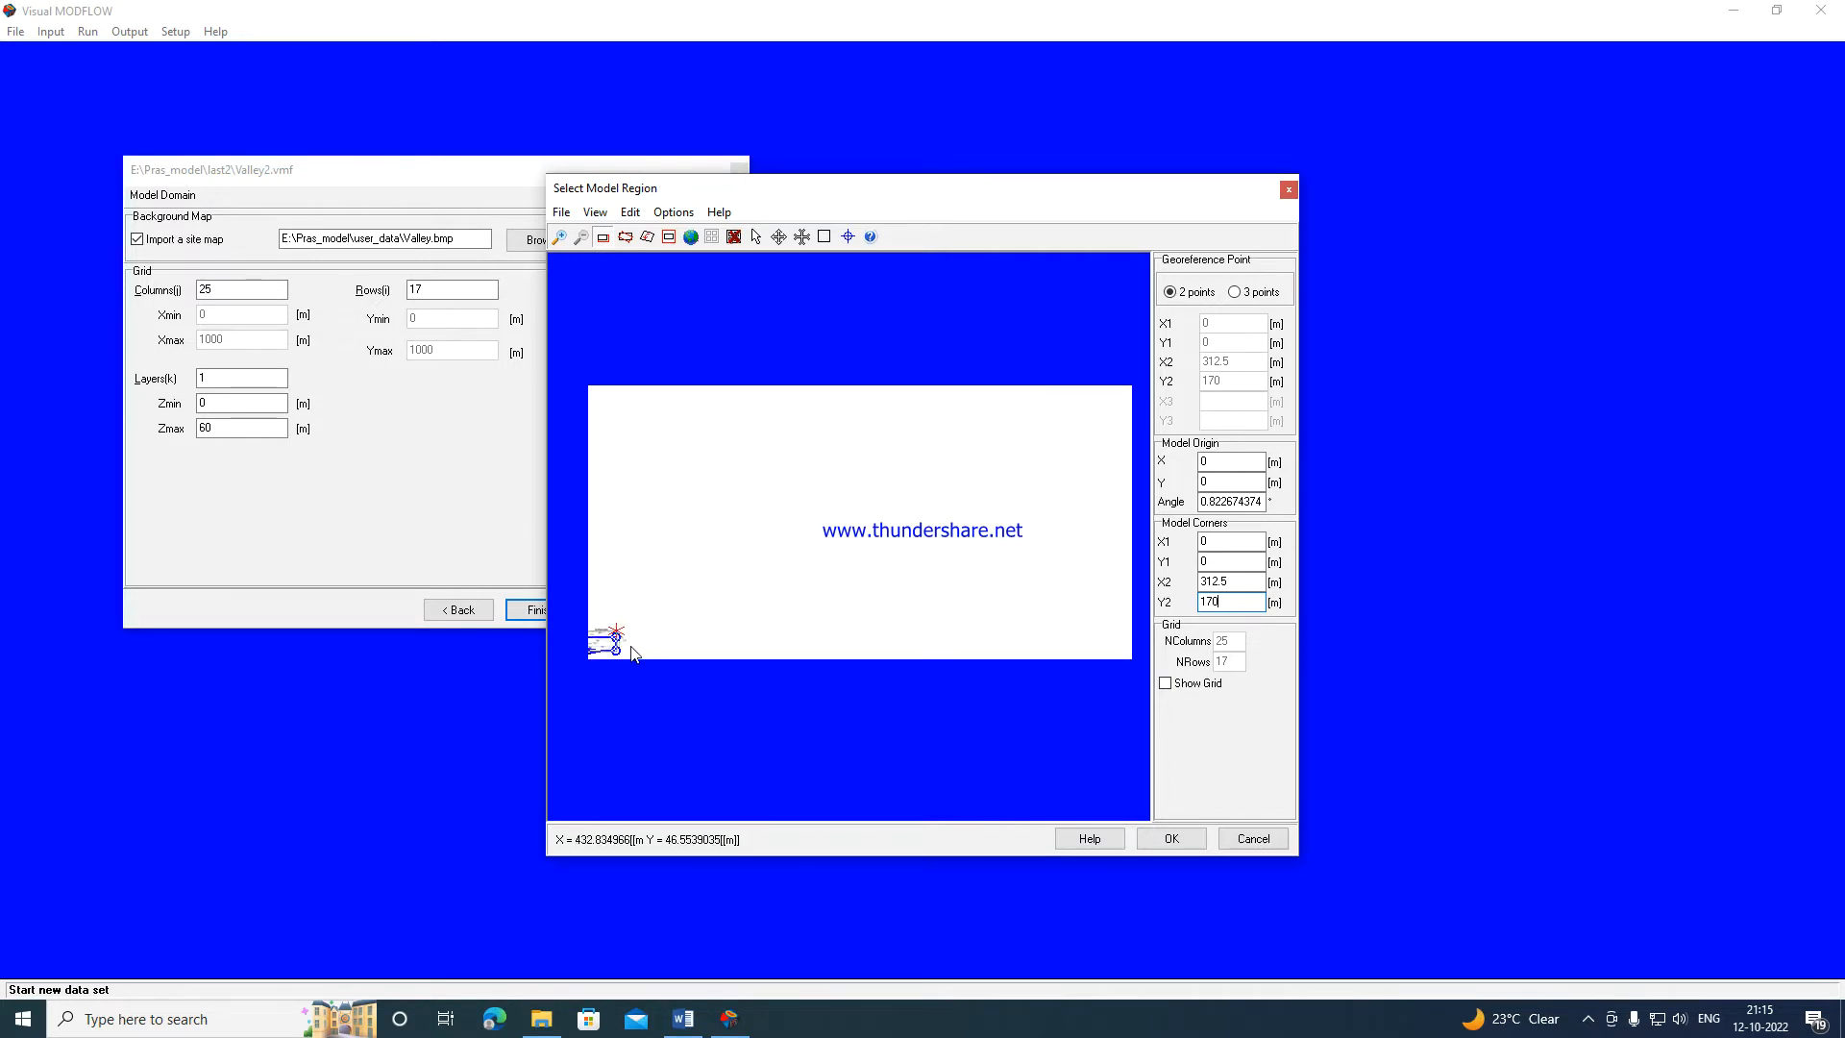
scroll(593, 641, "up", 2)
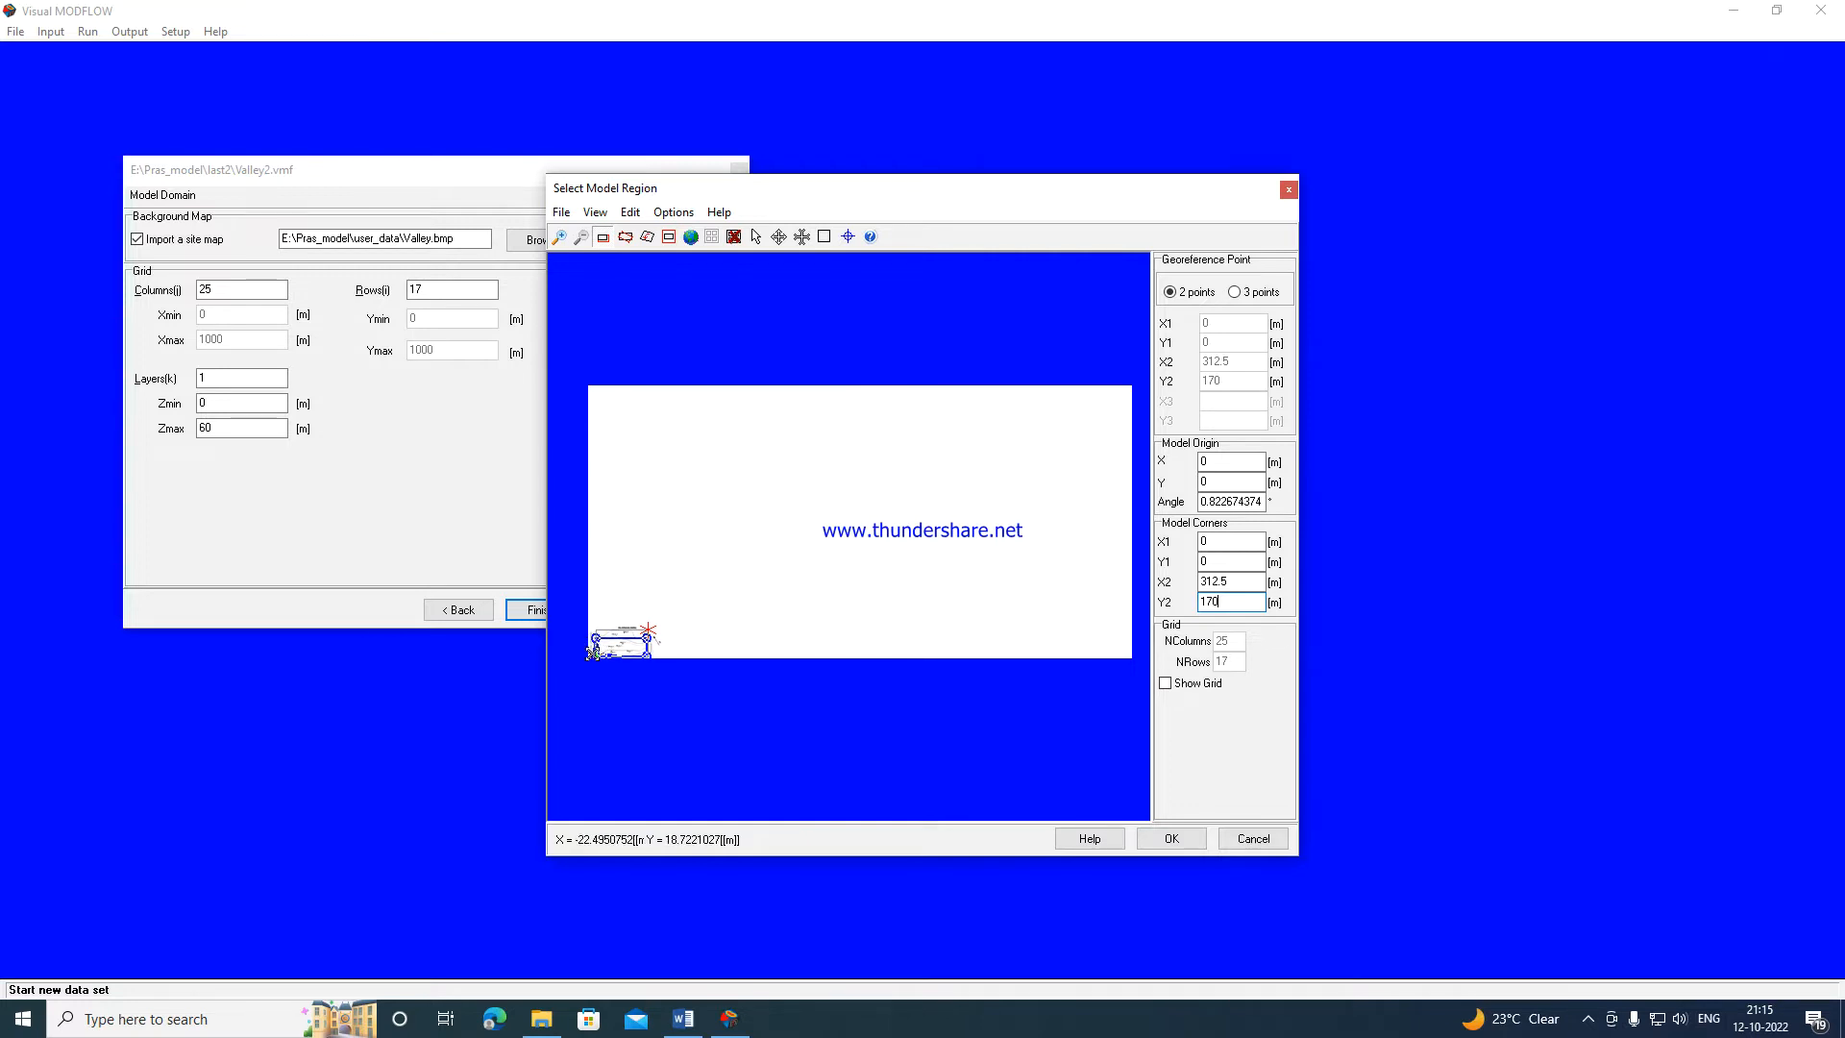
scroll(592, 659, "up", 5)
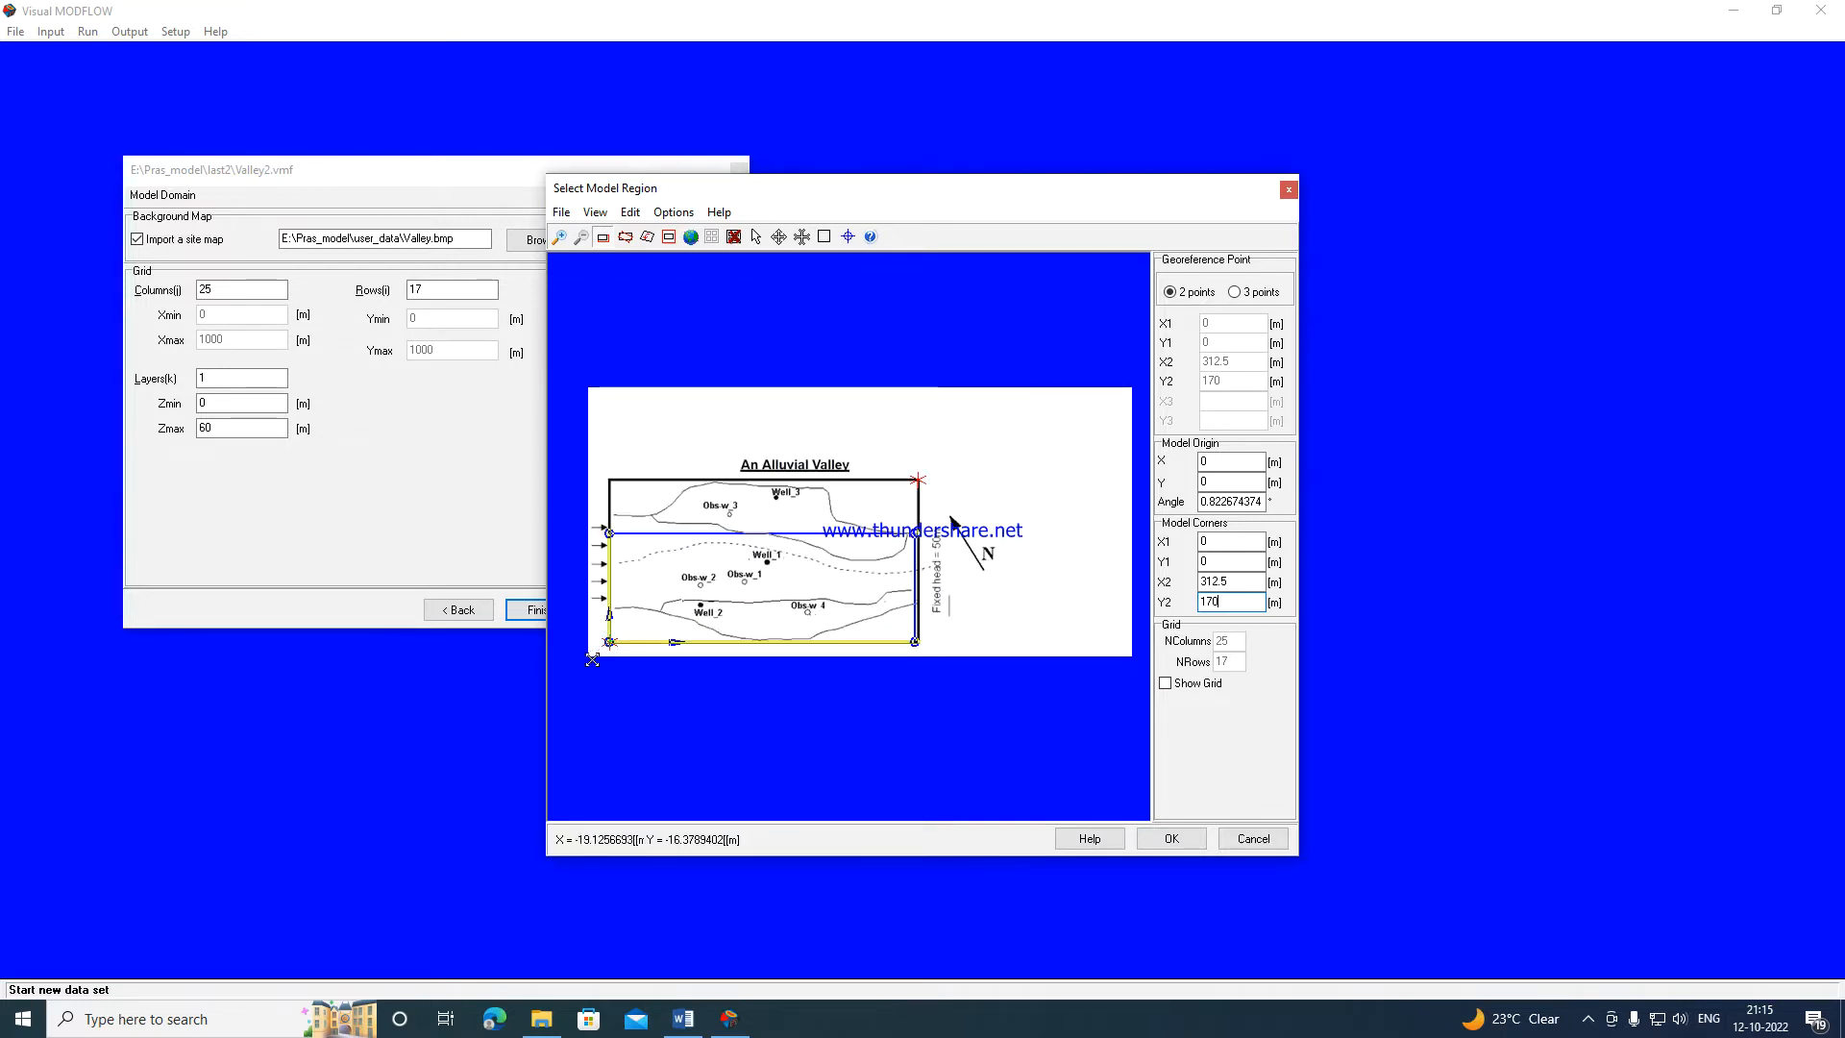
scroll(606, 637, "up", 2)
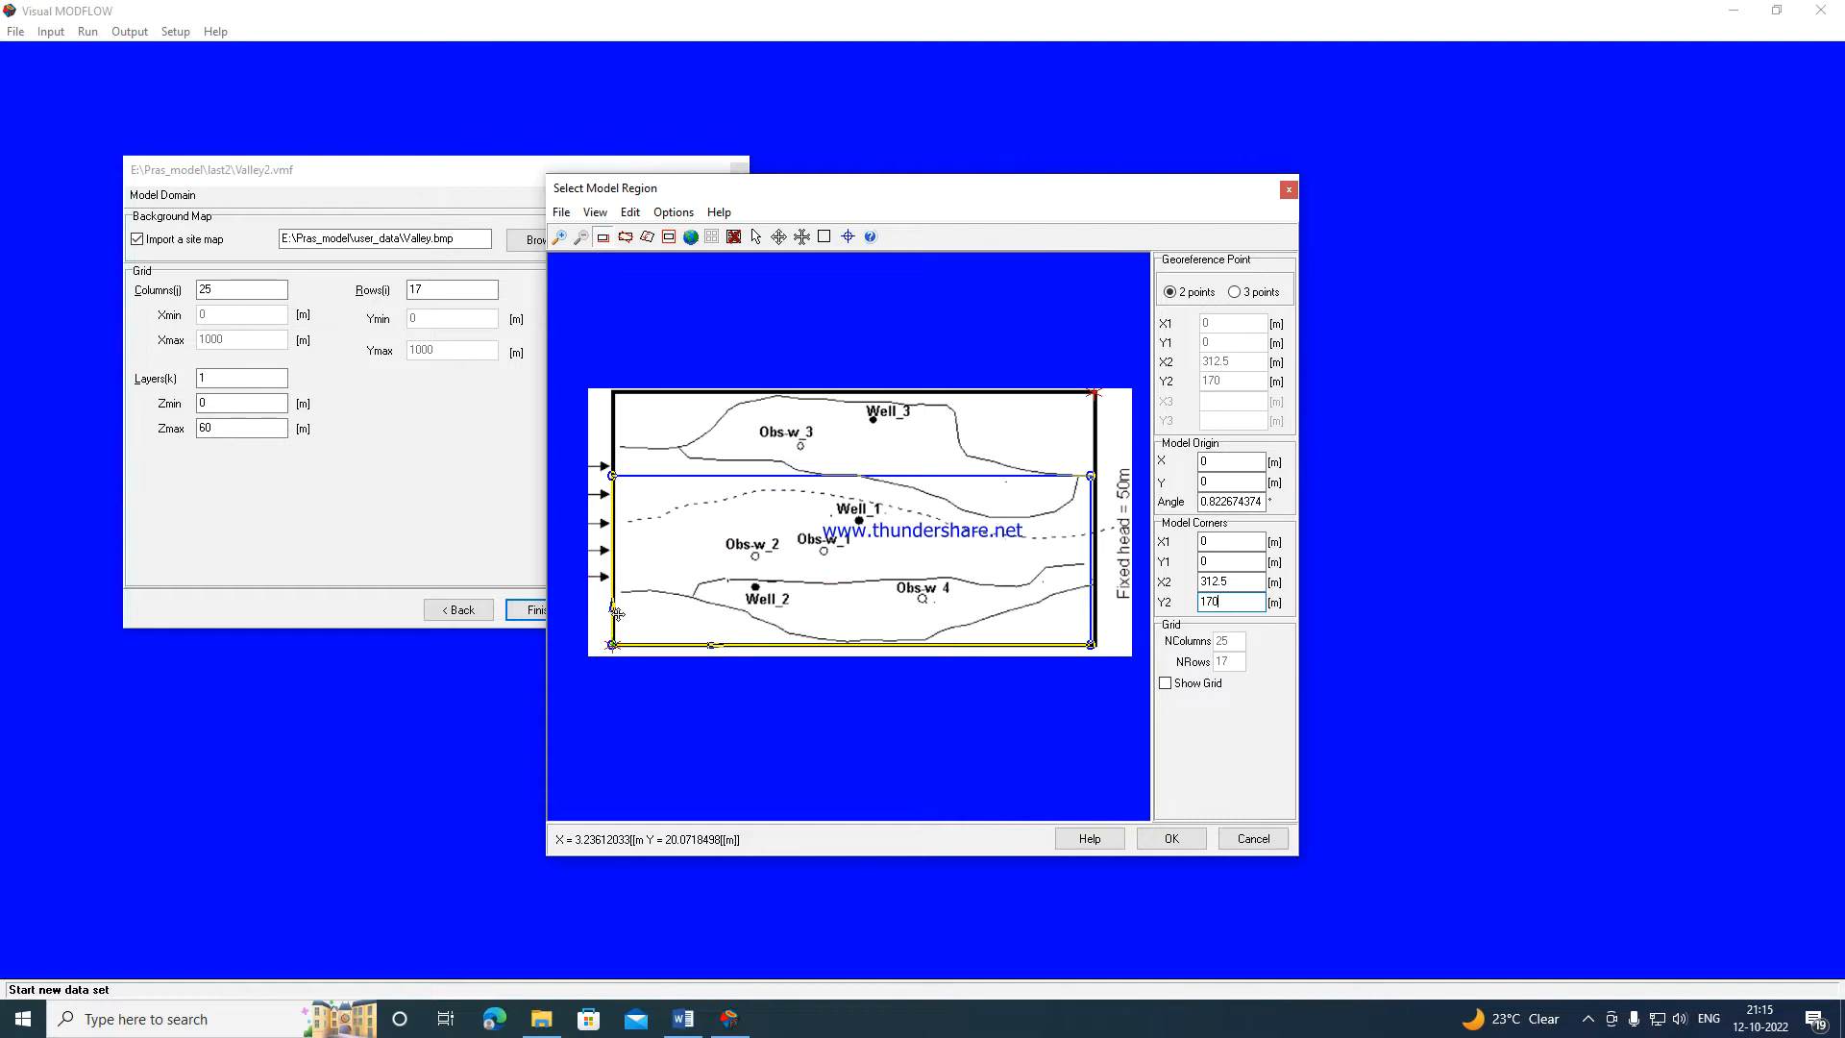
scroll(618, 613, "down", 1)
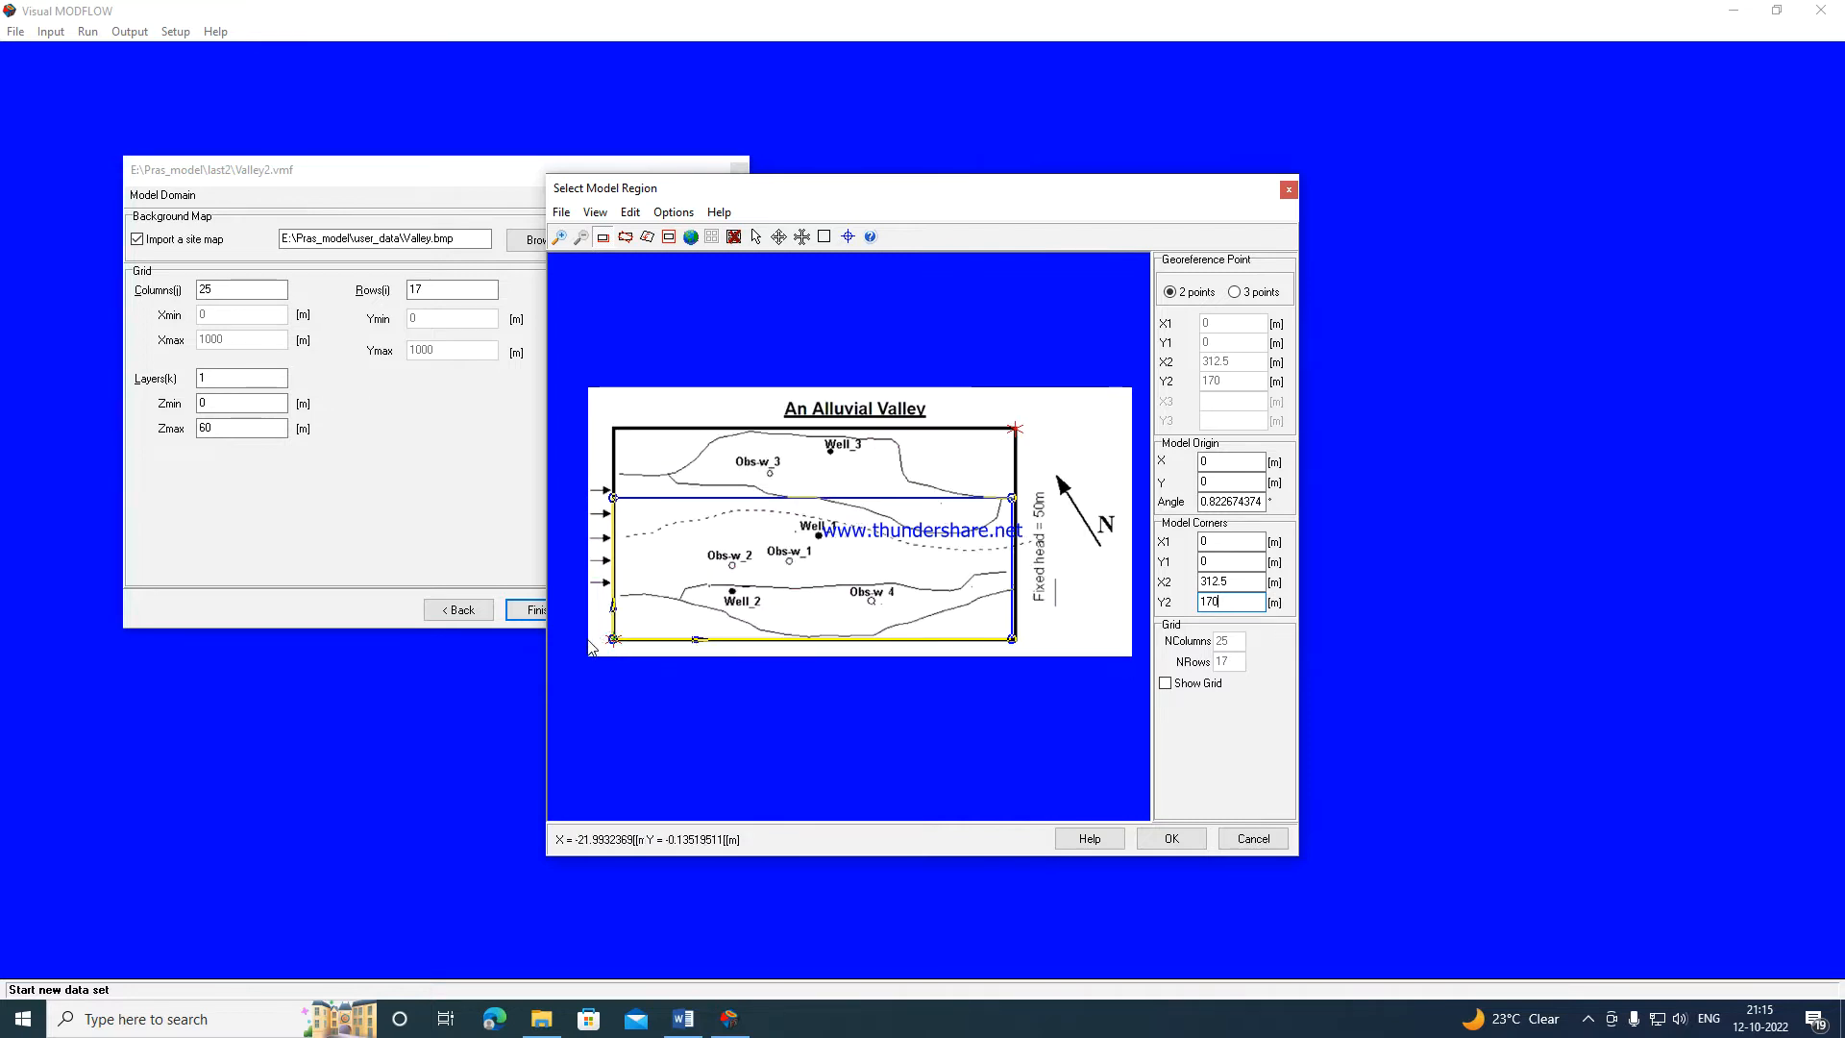
scroll(598, 646, "up", 1)
scroll(596, 643, "up", 1)
scroll(600, 641, "down", 2)
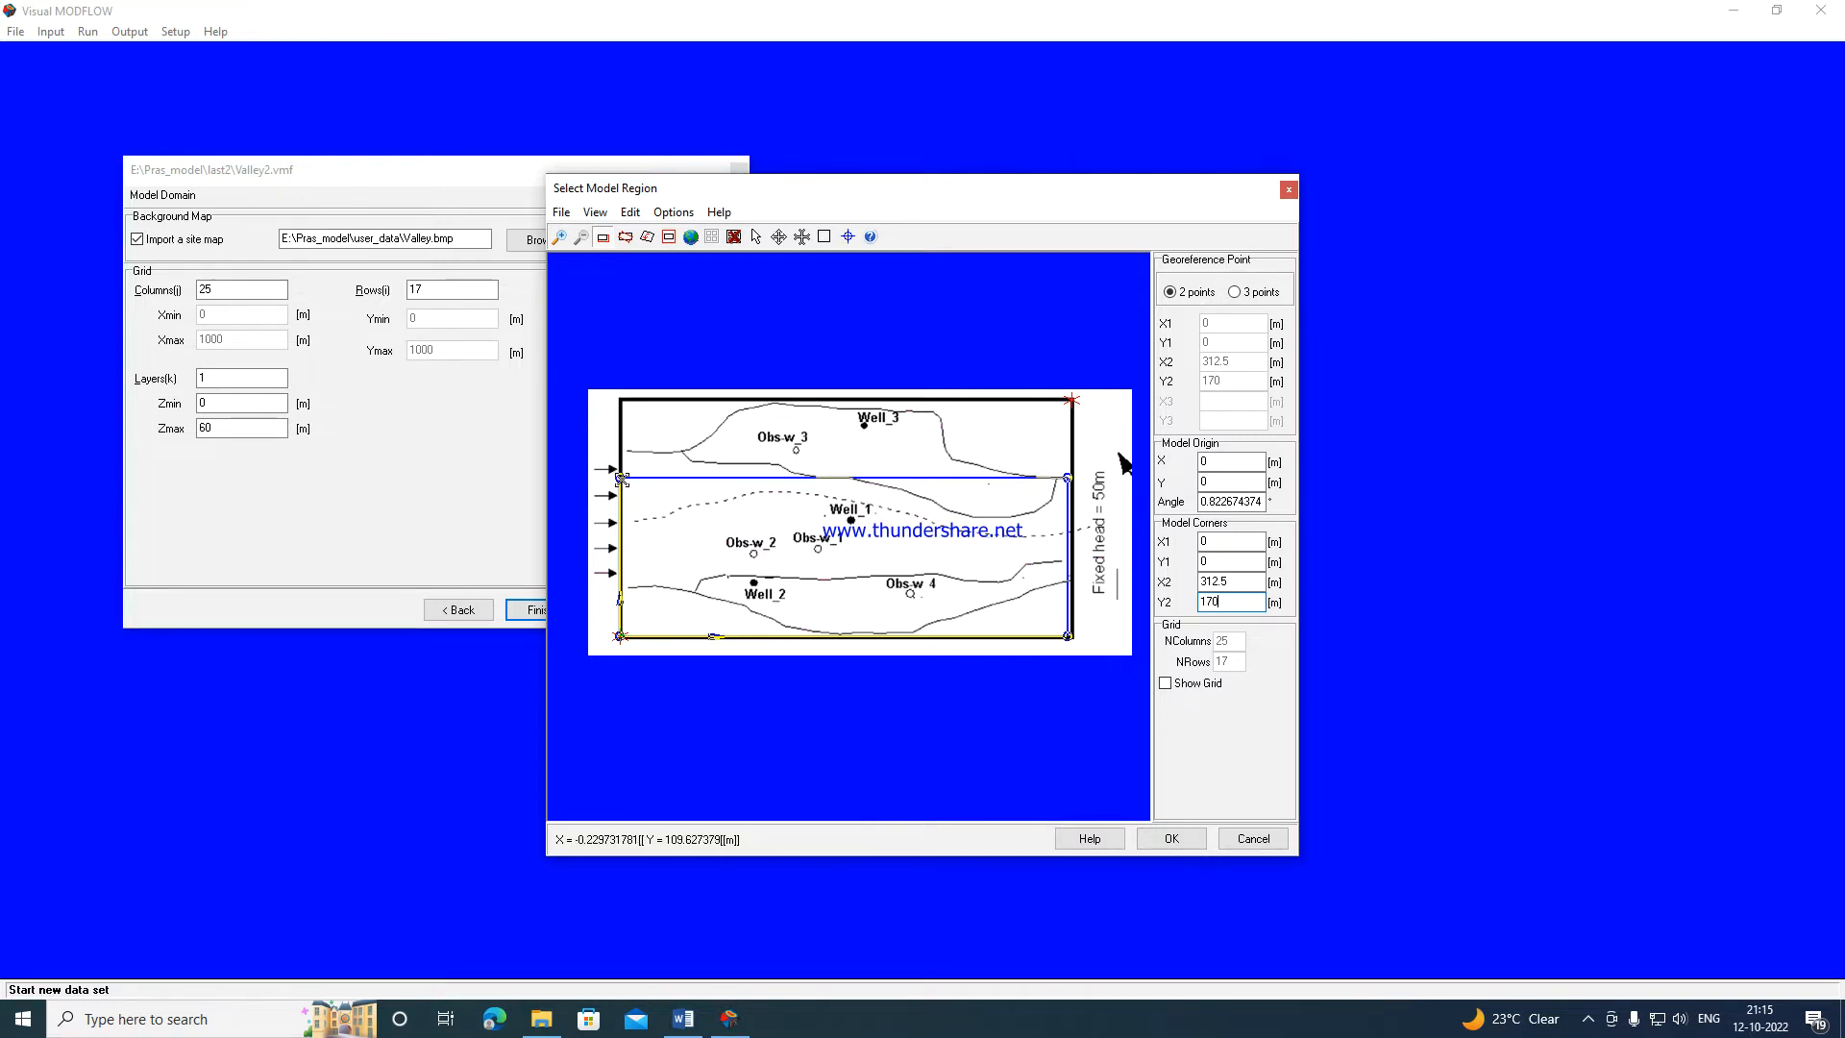
left_click_drag(620, 478, 620, 396)
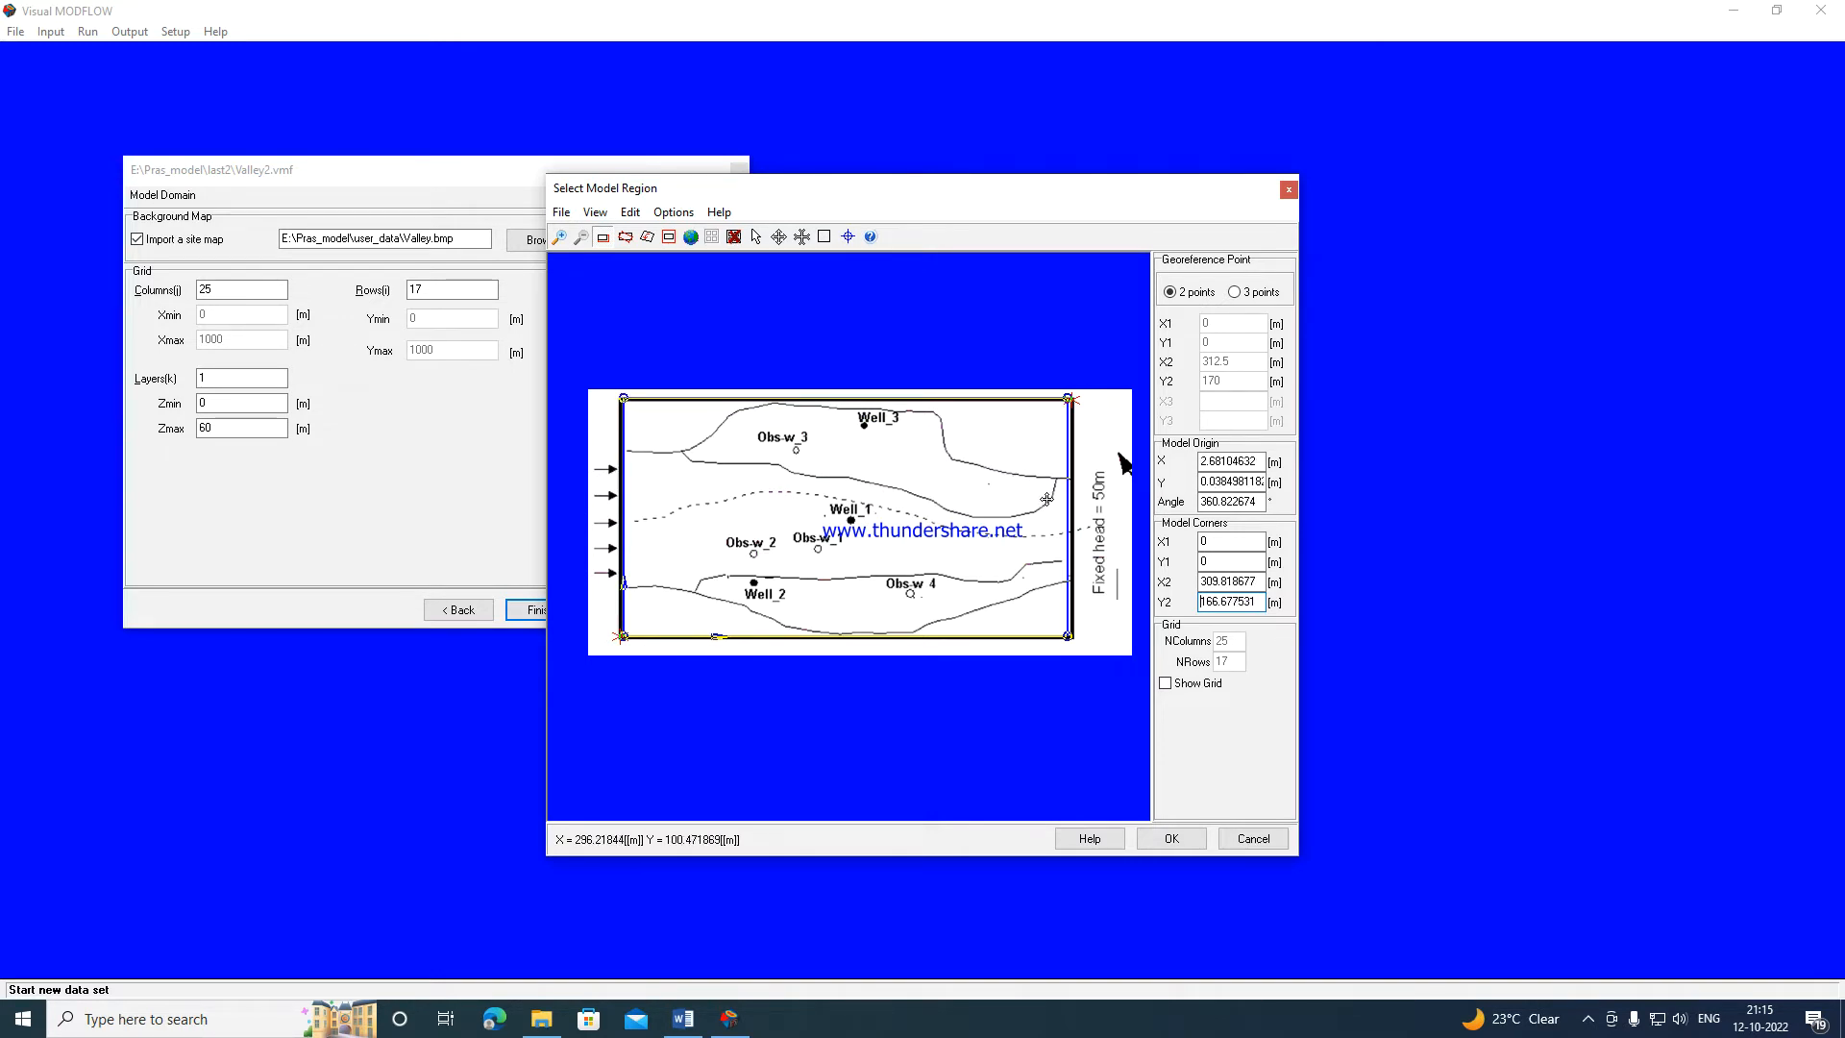
left_click_drag(1066, 503, 1068, 503)
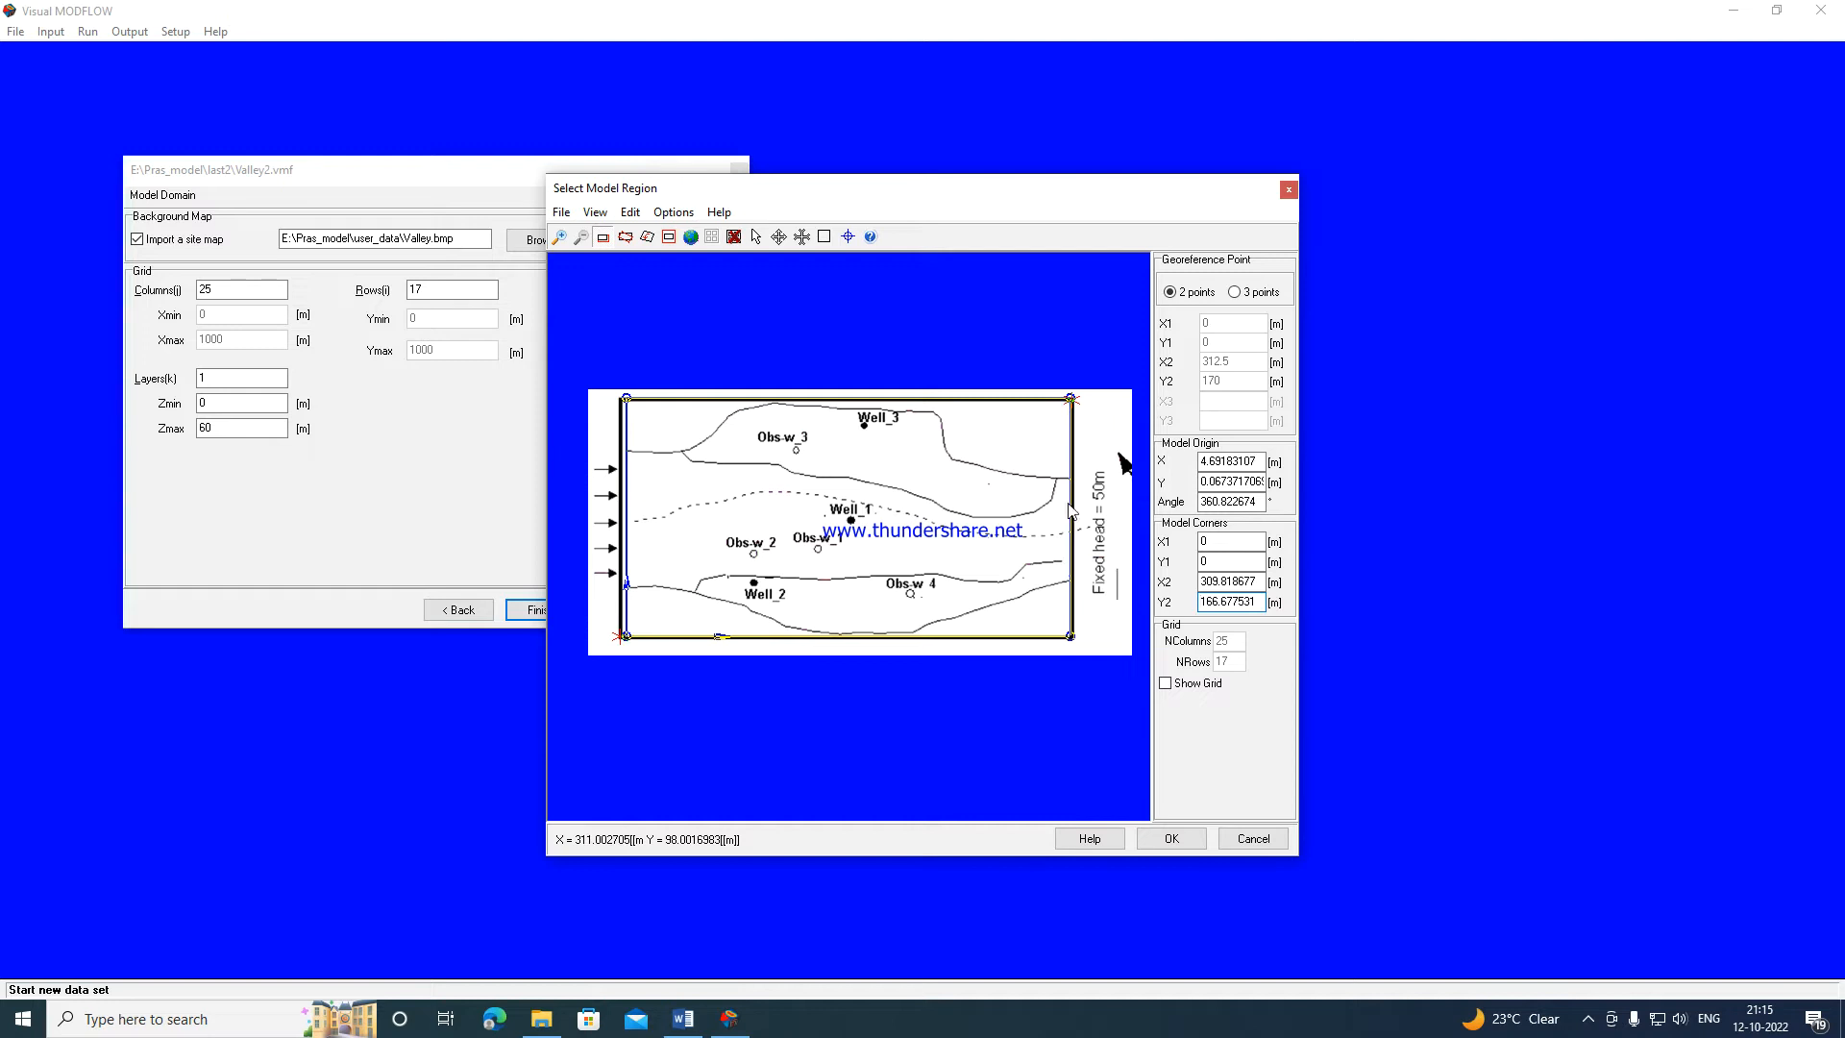
Set the model corner to X2 312.5 m and Y2 170 m.
left_click_drag(1258, 581, 1178, 581)
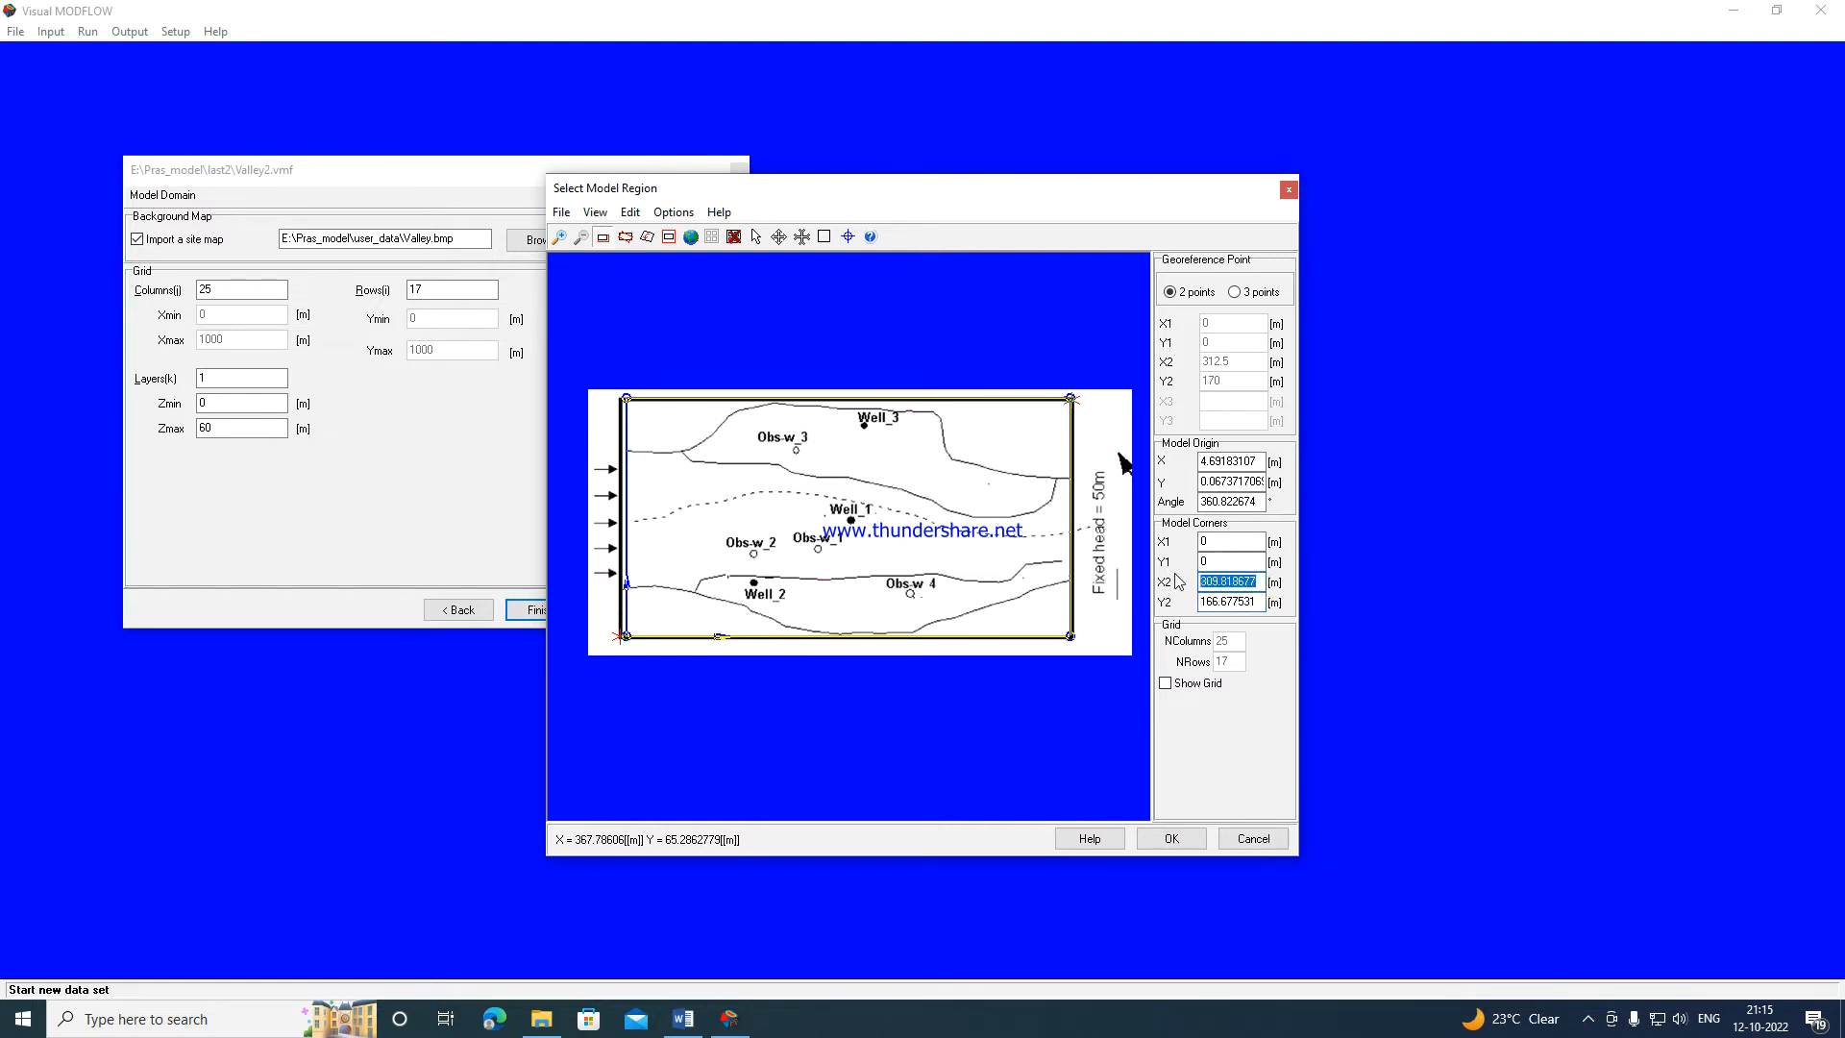
type("31")
left_click_drag(1259, 603, 1158, 605)
type("170")
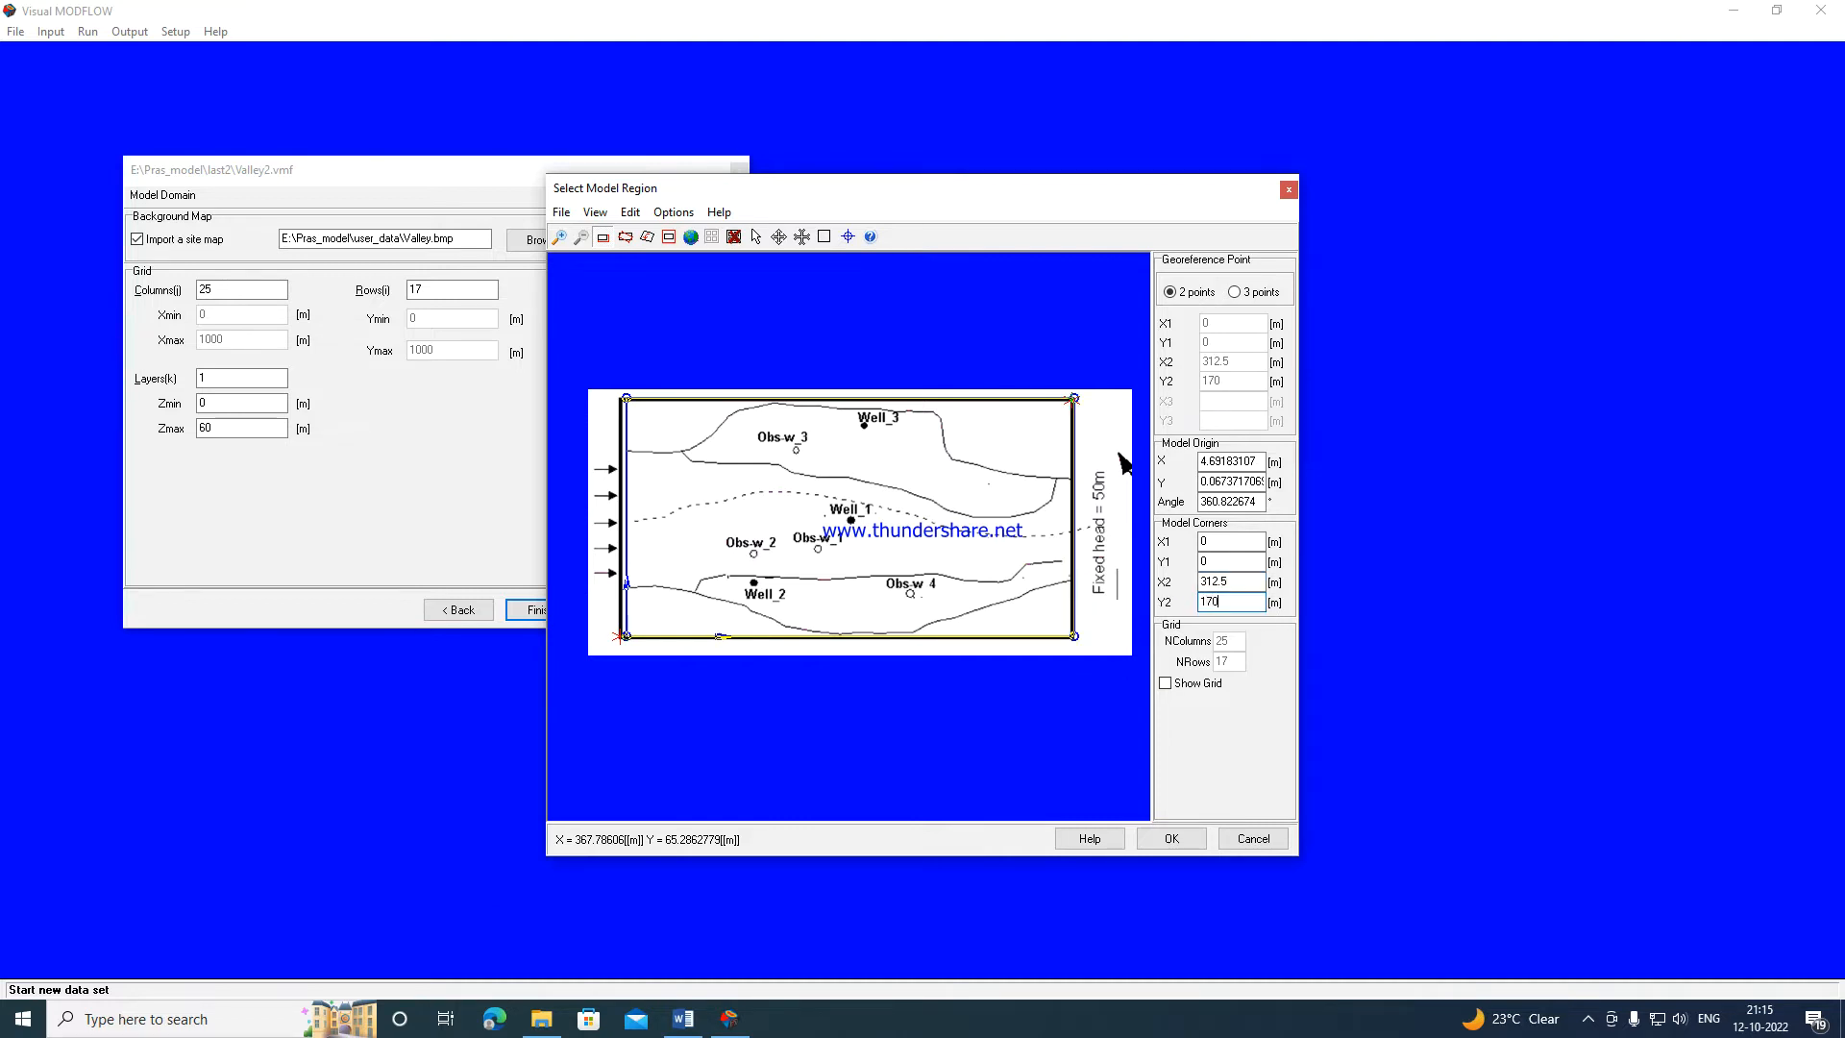
Show the grid, shift the model region to an origin of about X 2.69, Y -0.63, and accept the region and map file.
left_click(1166, 684)
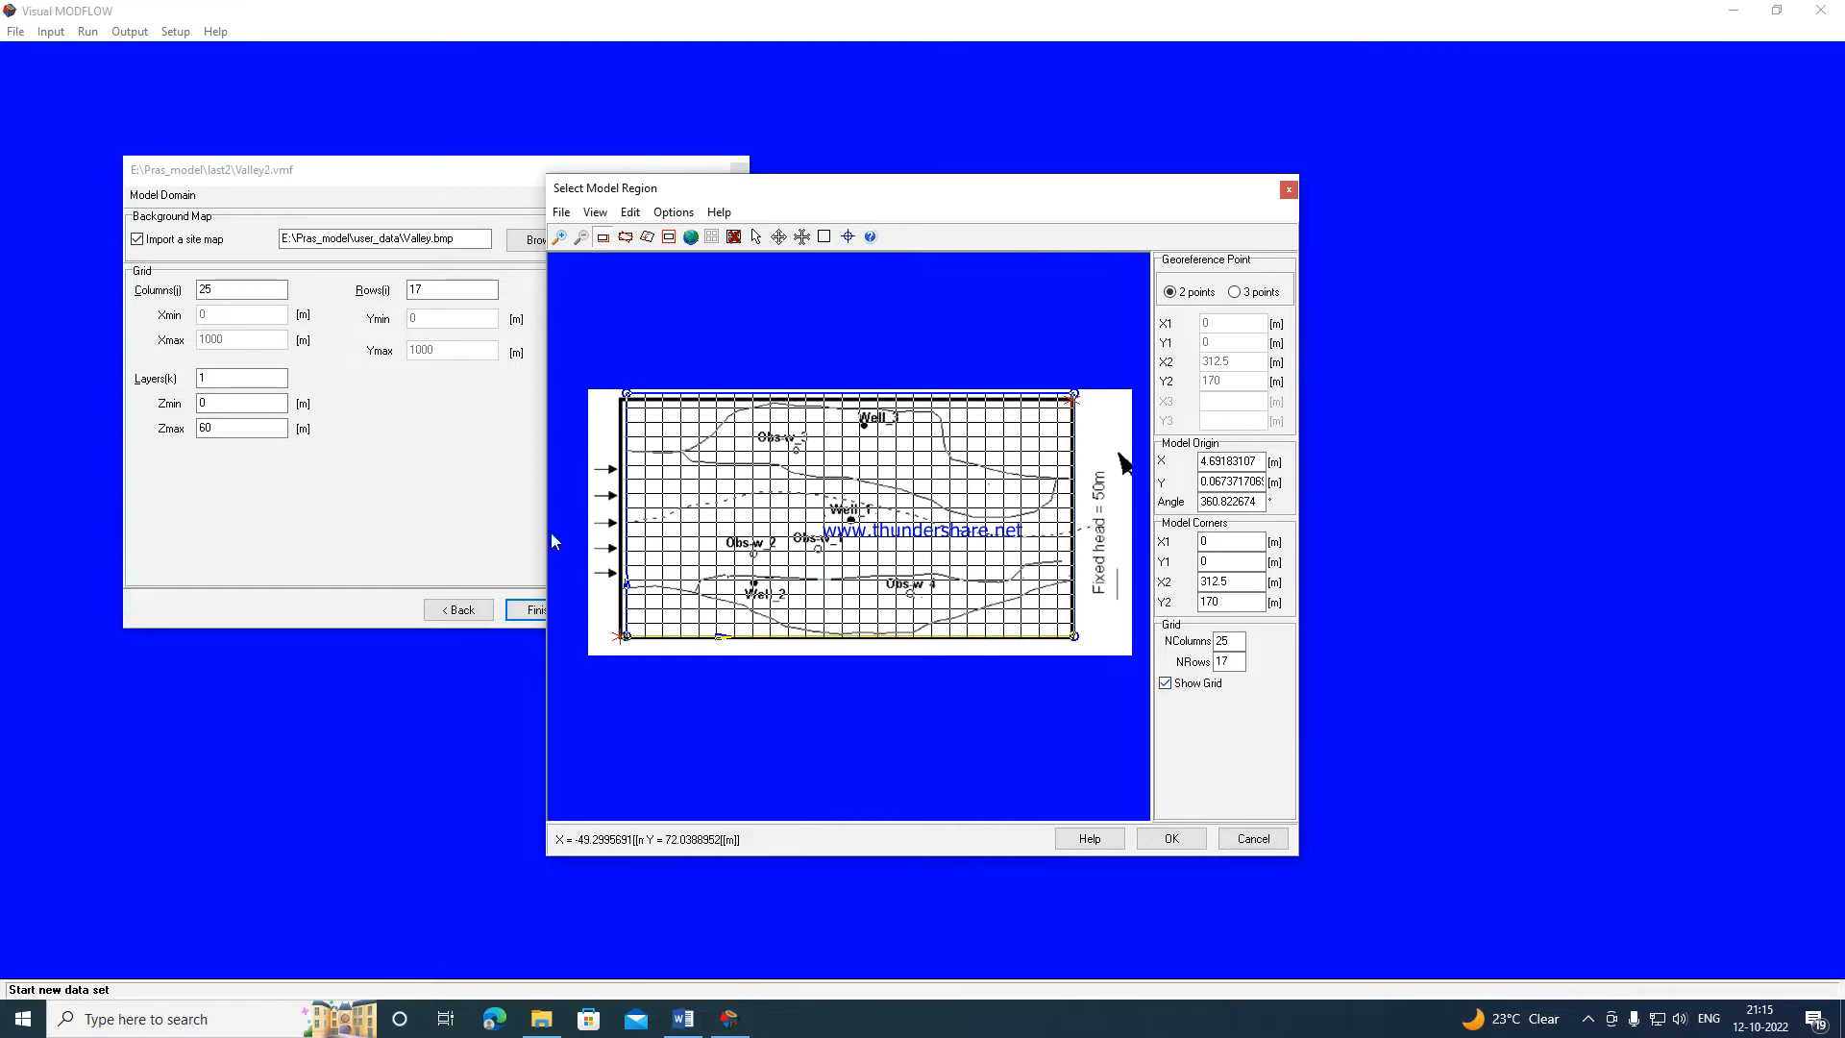
left_click_drag(647, 497, 643, 498)
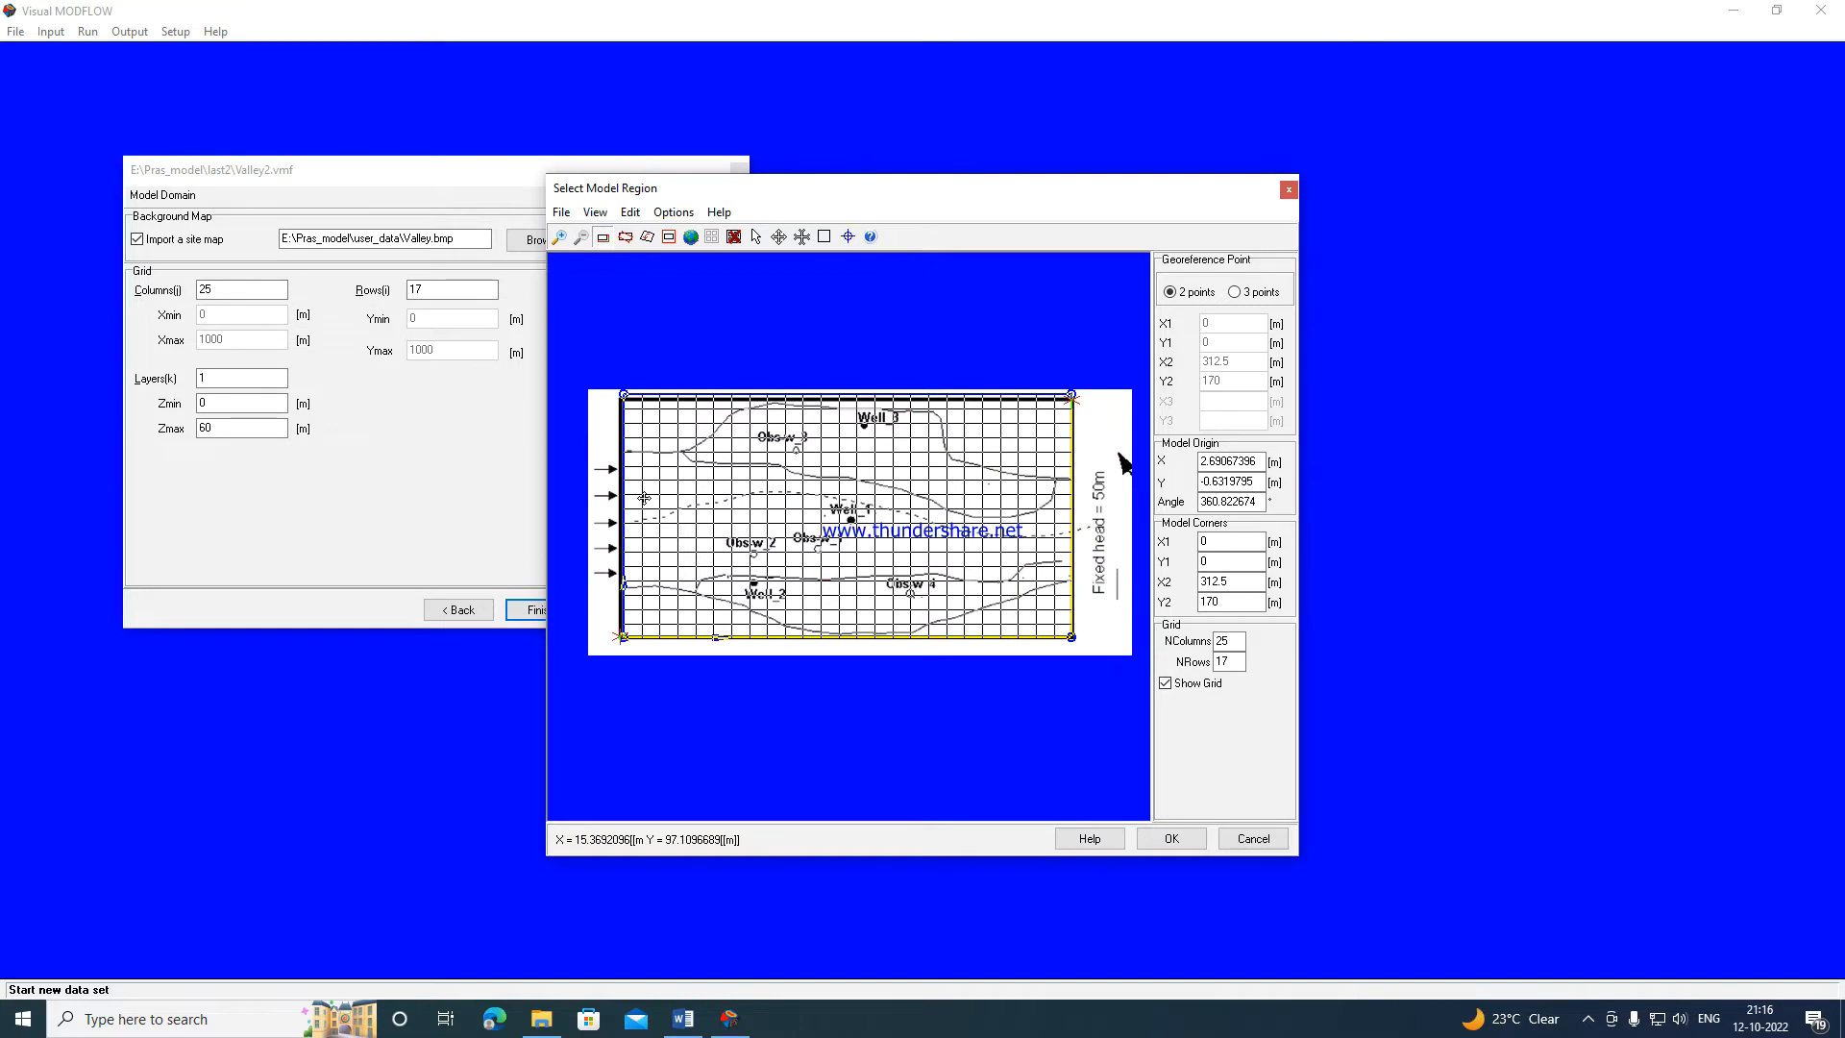
left_click(1172, 839)
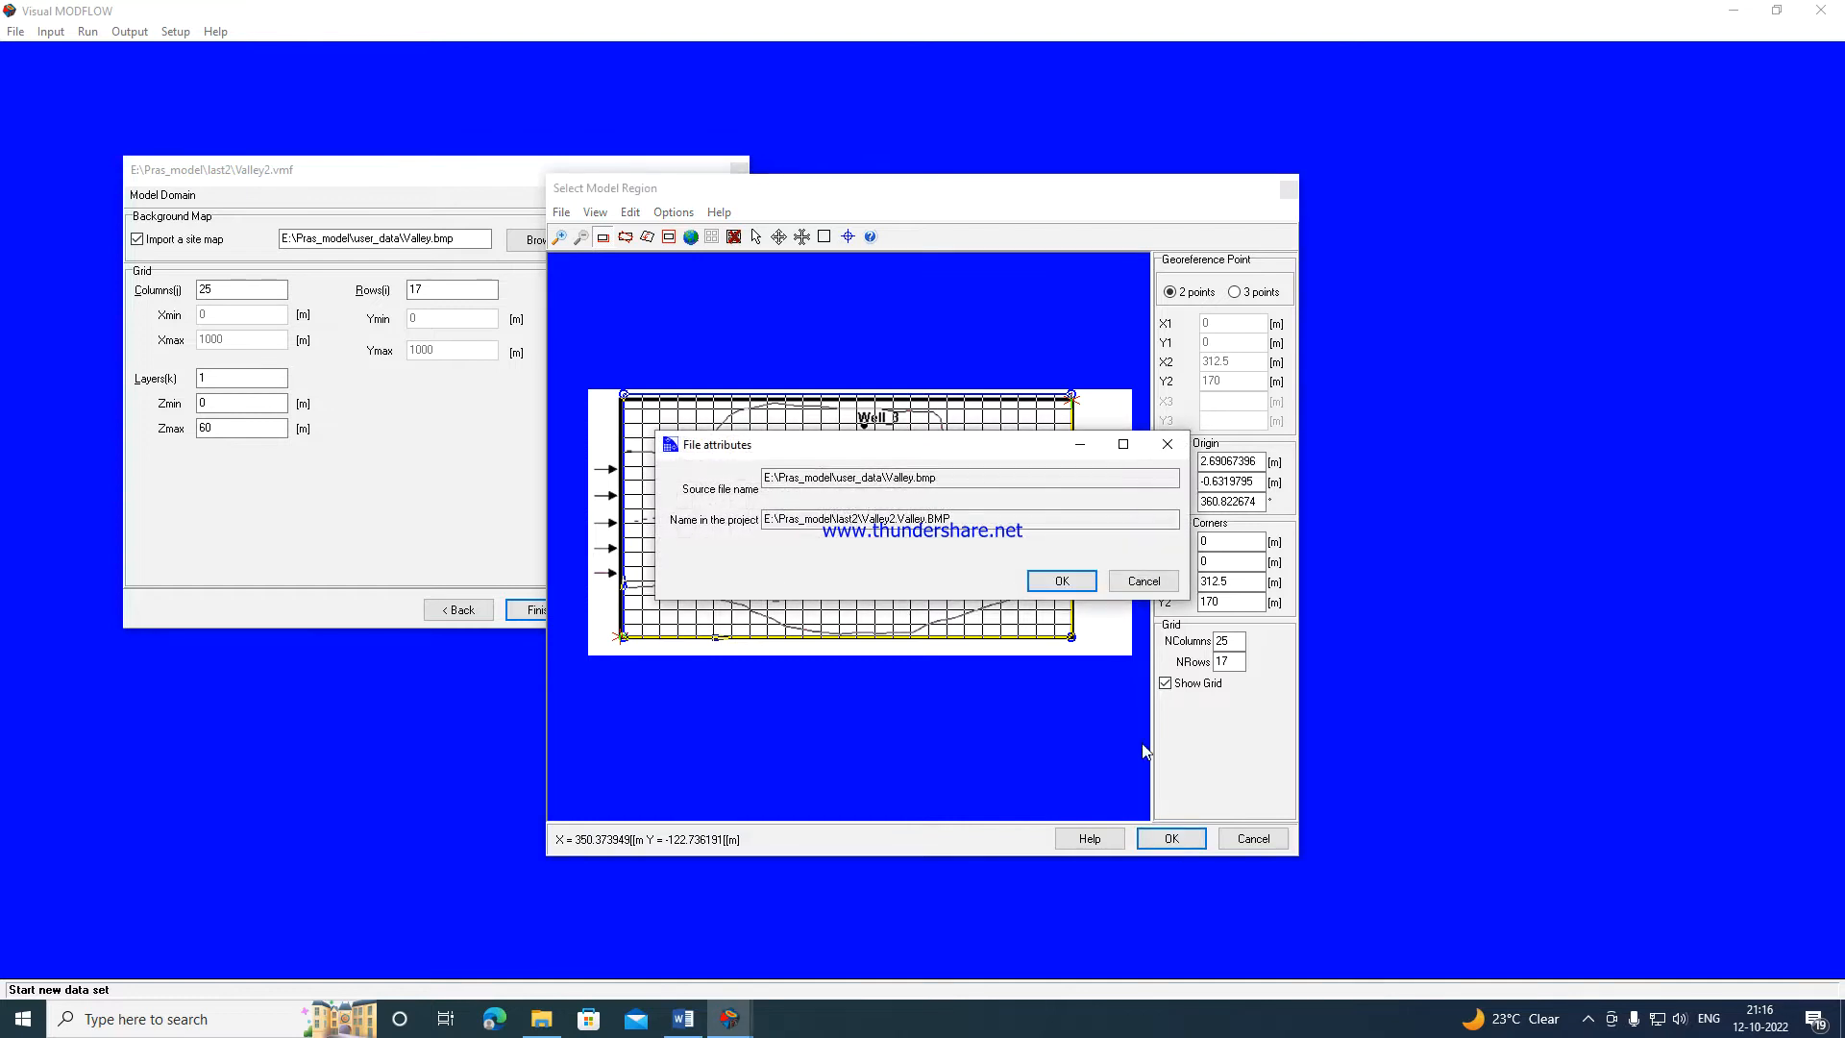
left_click(1060, 581)
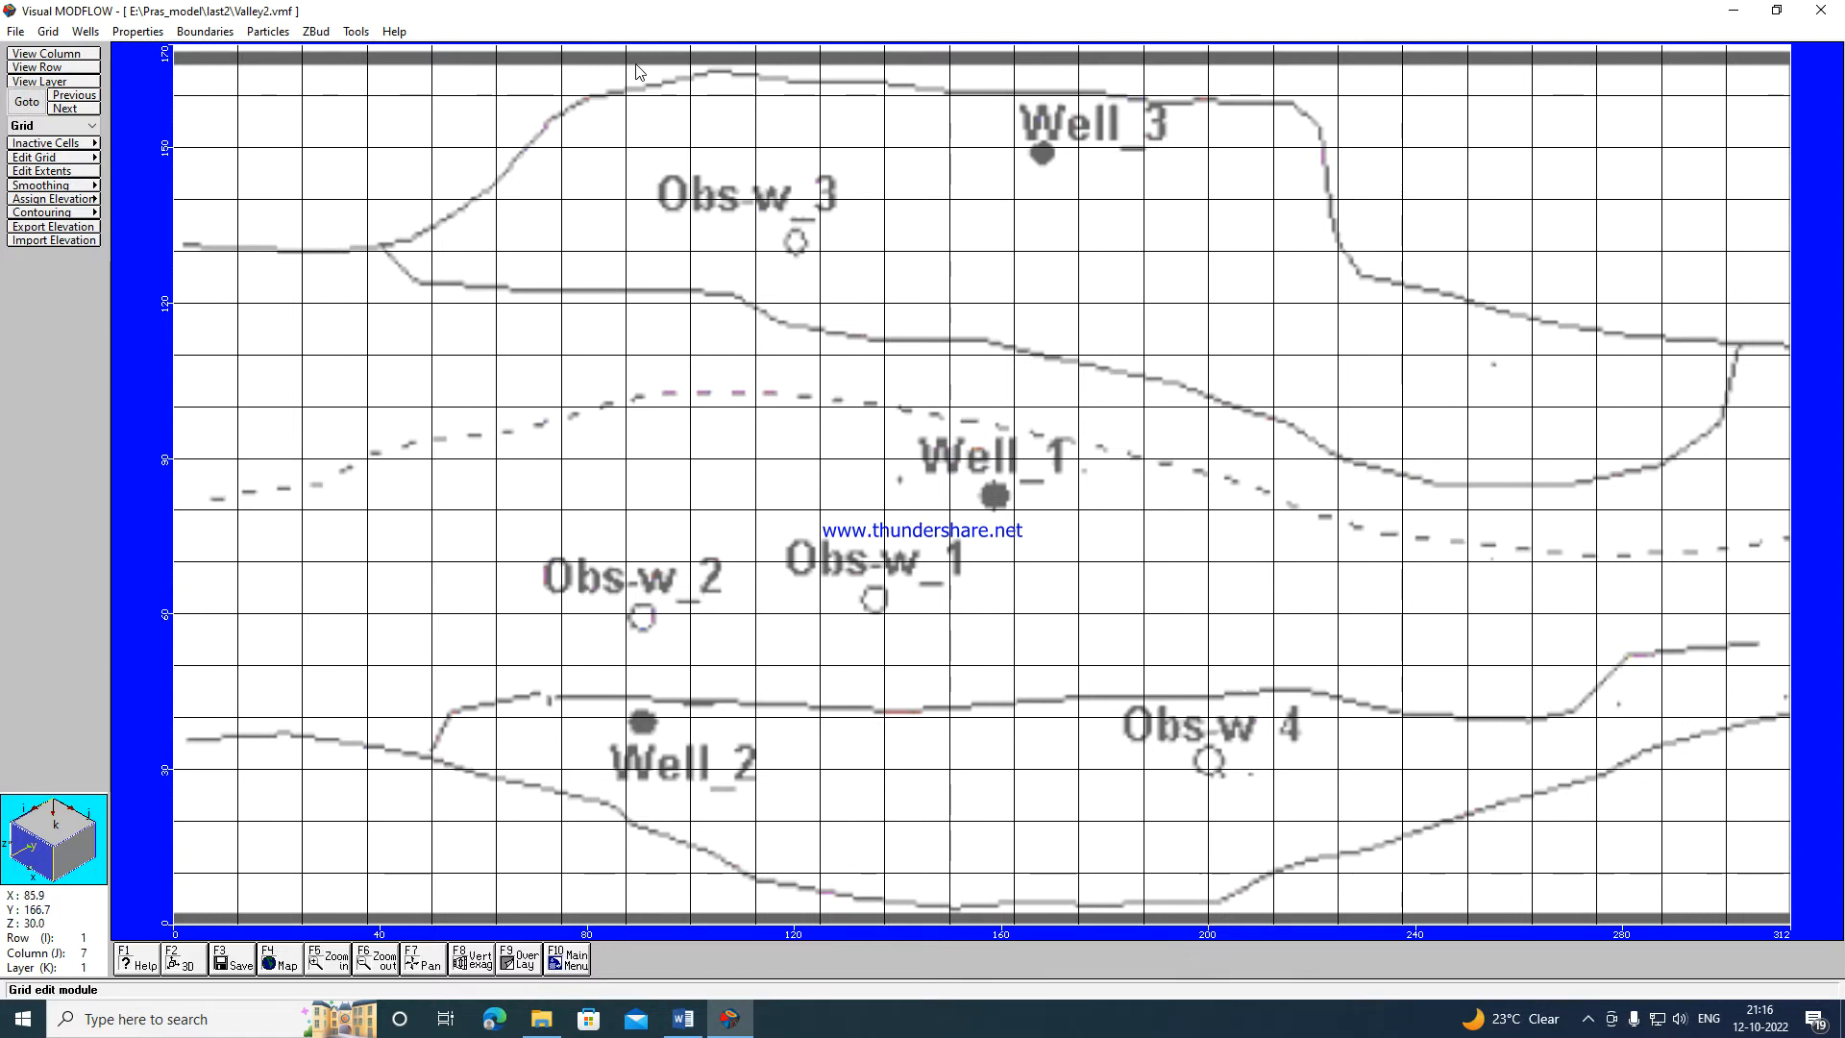
Mark a polygon of inactive cells in the grid's upper-left corner, covering rows 1 to 3 outside the valley boundary.
left_click(58, 145)
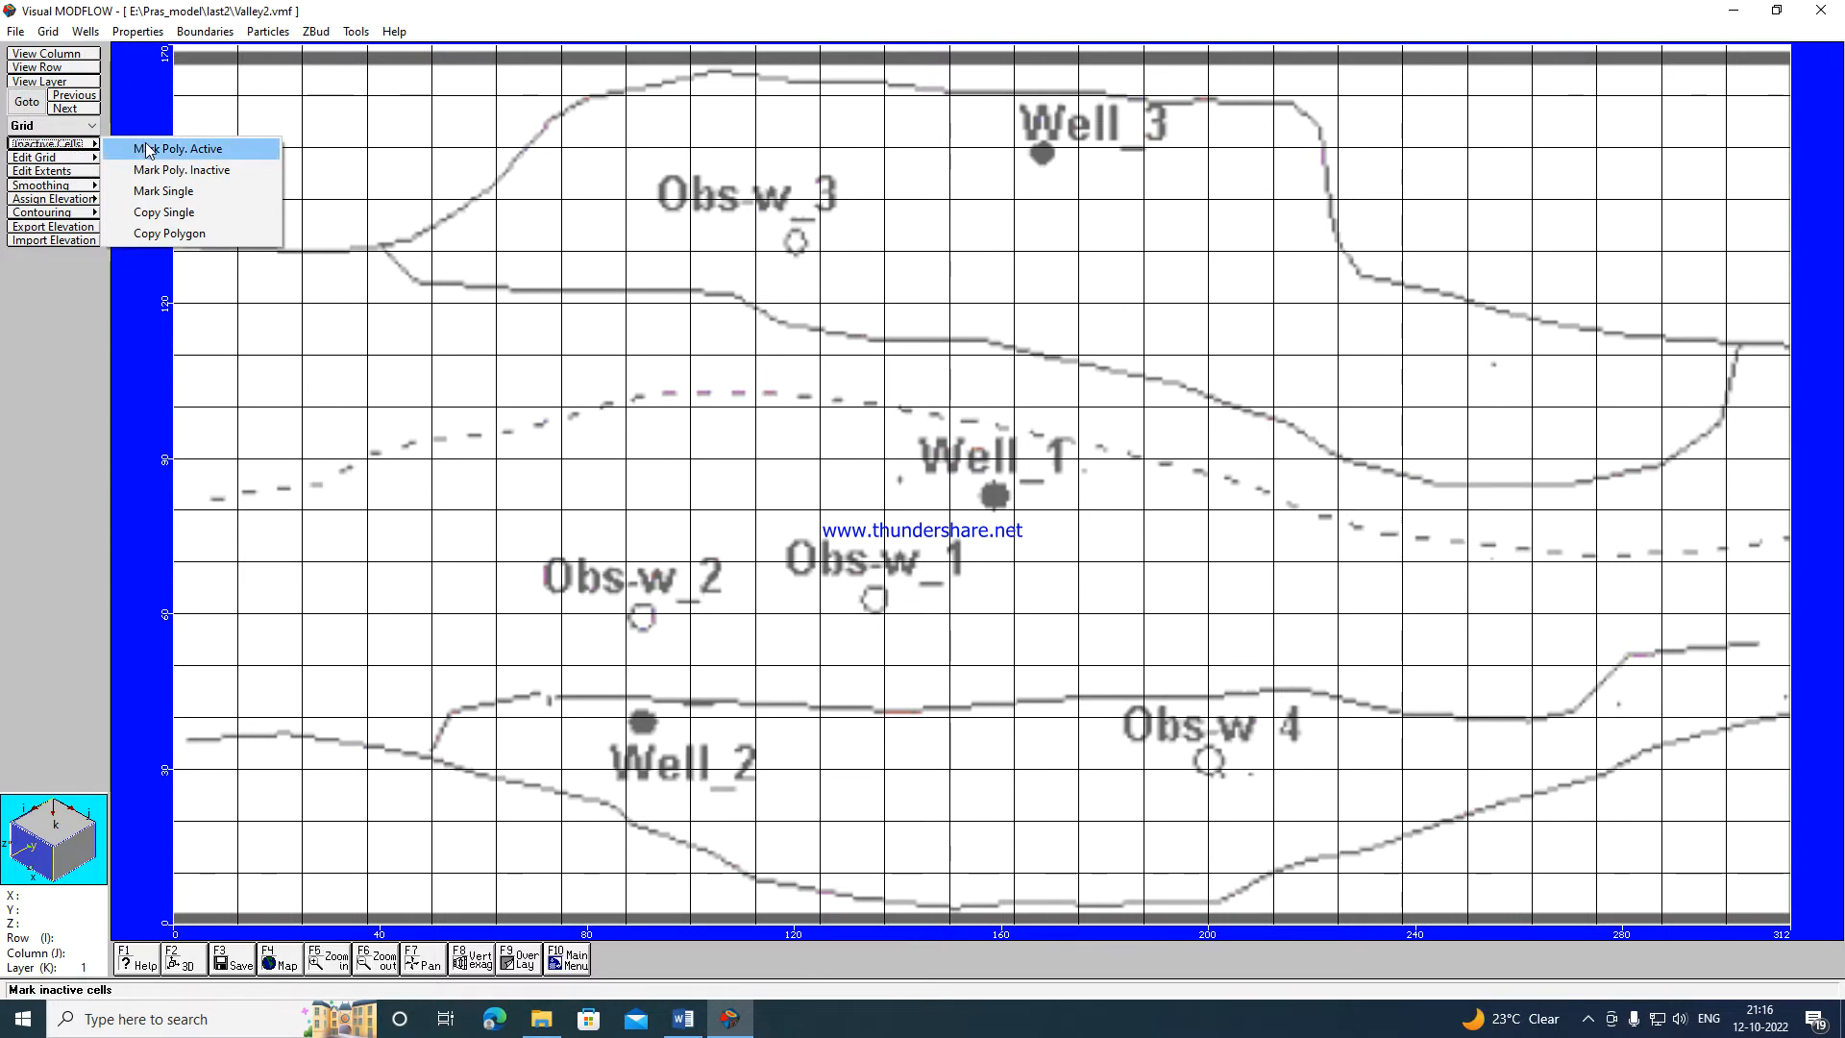
left_click(170, 170)
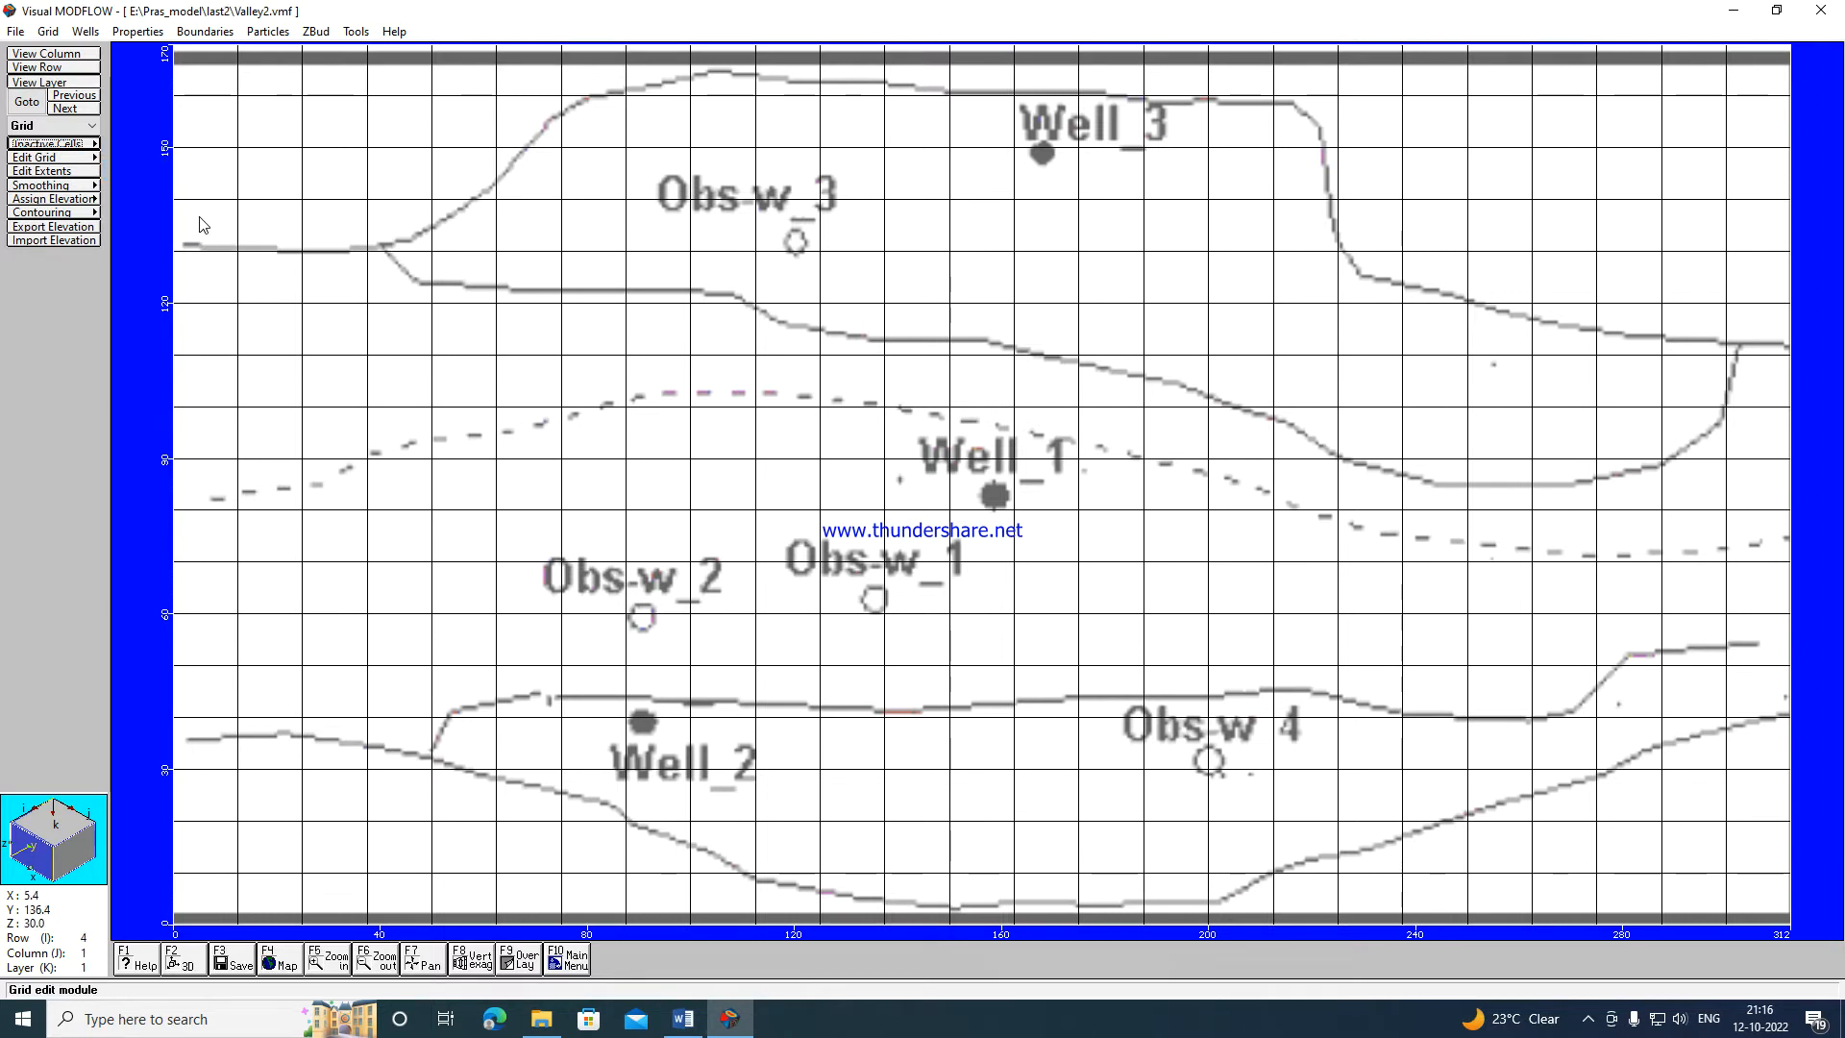
left_click(200, 180)
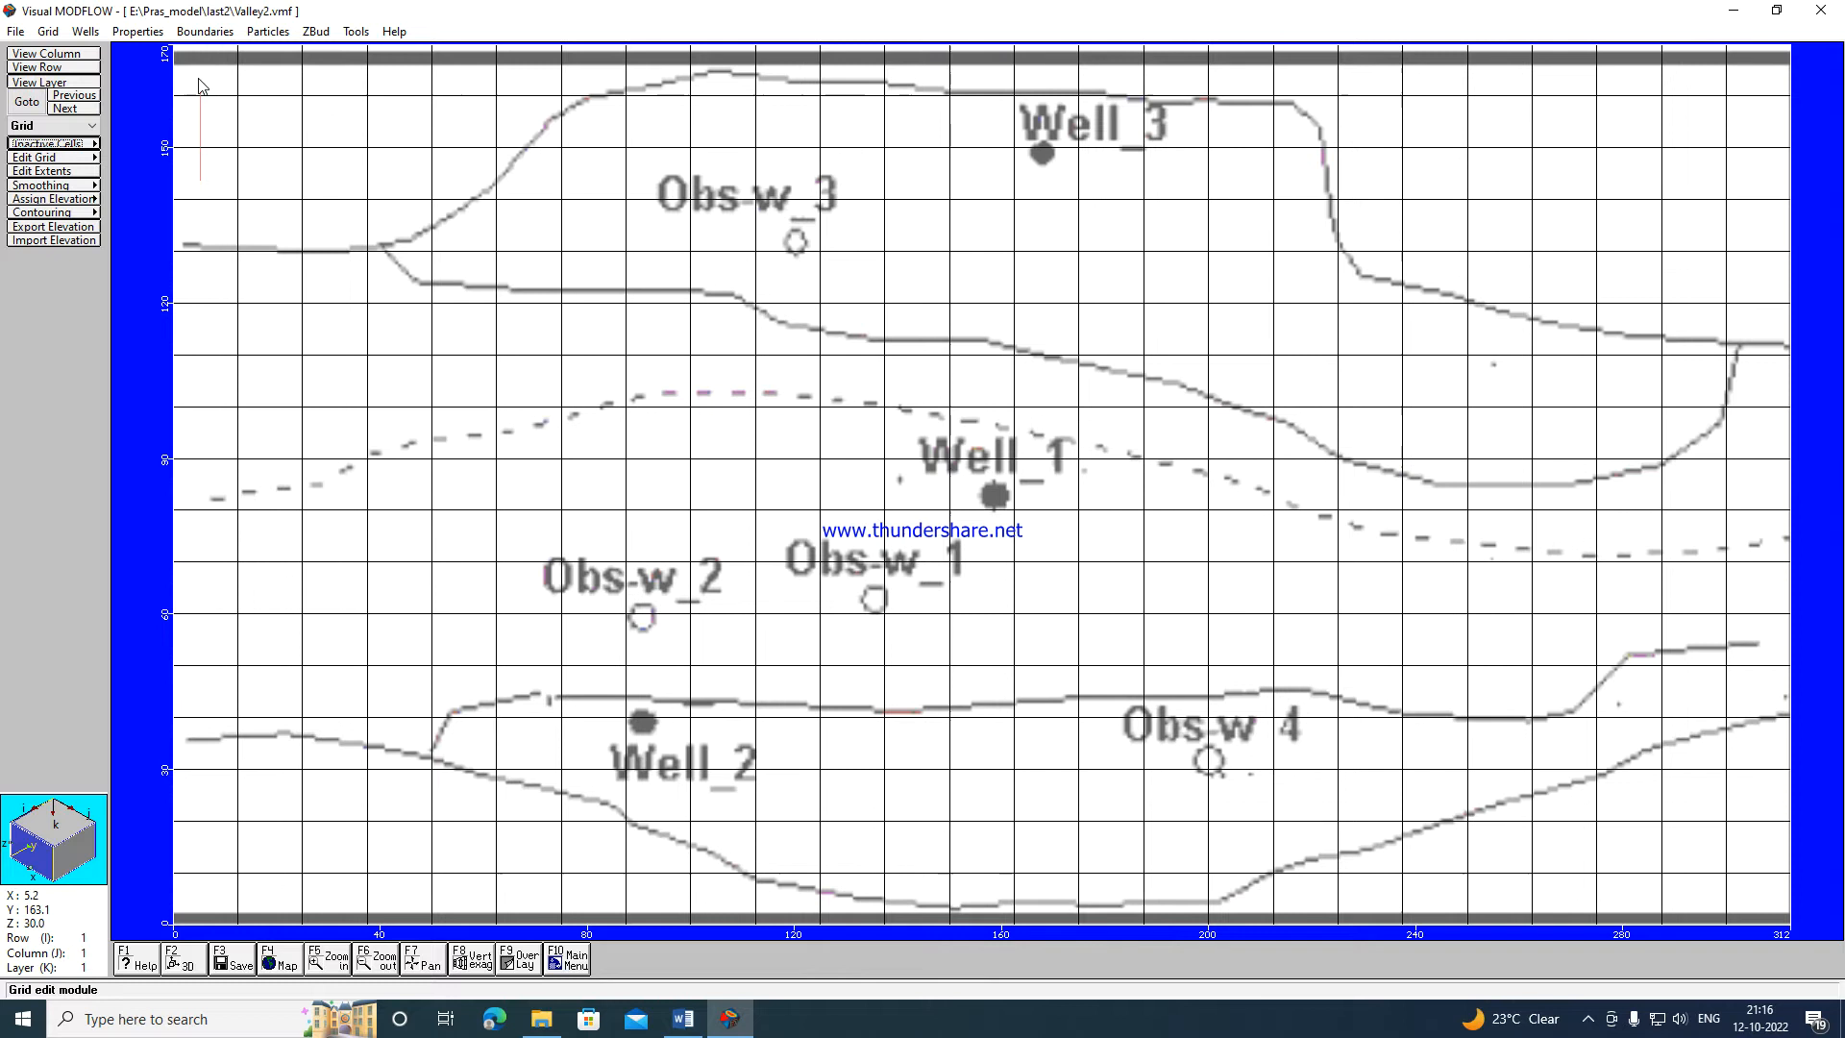
left_click(200, 78)
left_click(552, 67)
left_click(443, 125)
left_click(399, 179)
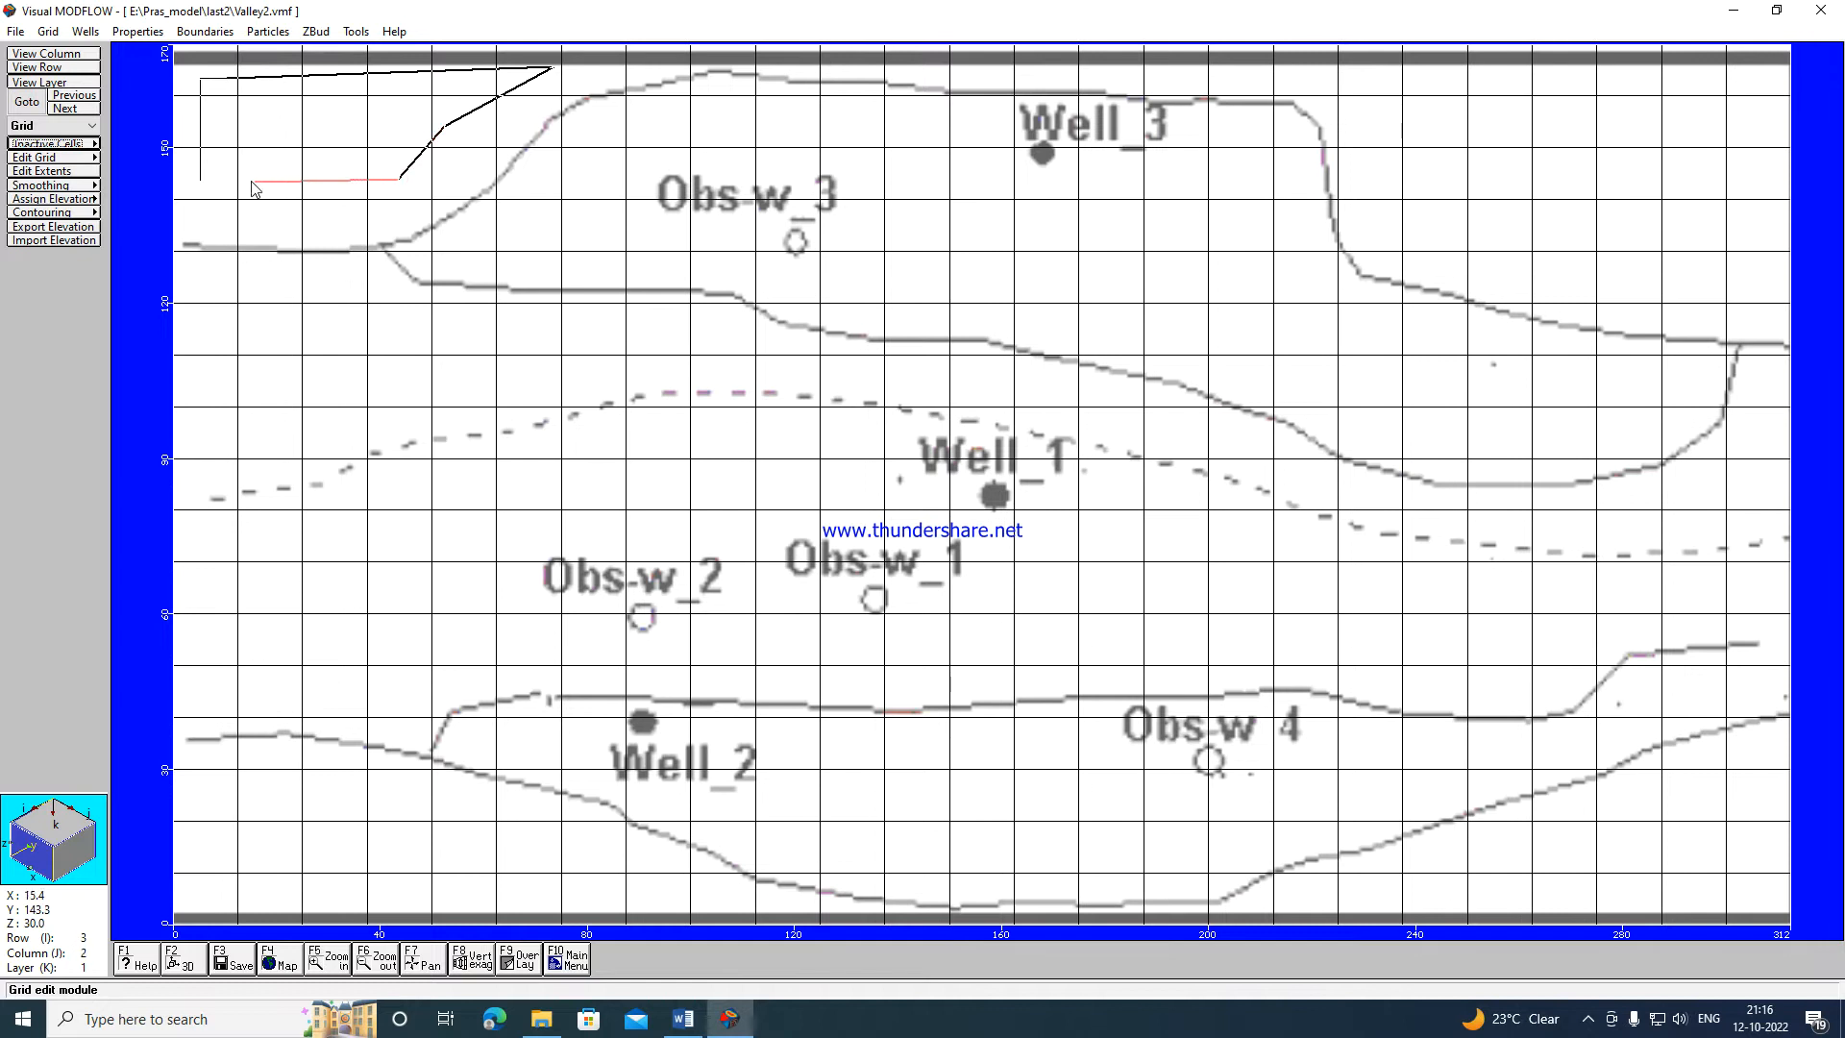
left_click(199, 181)
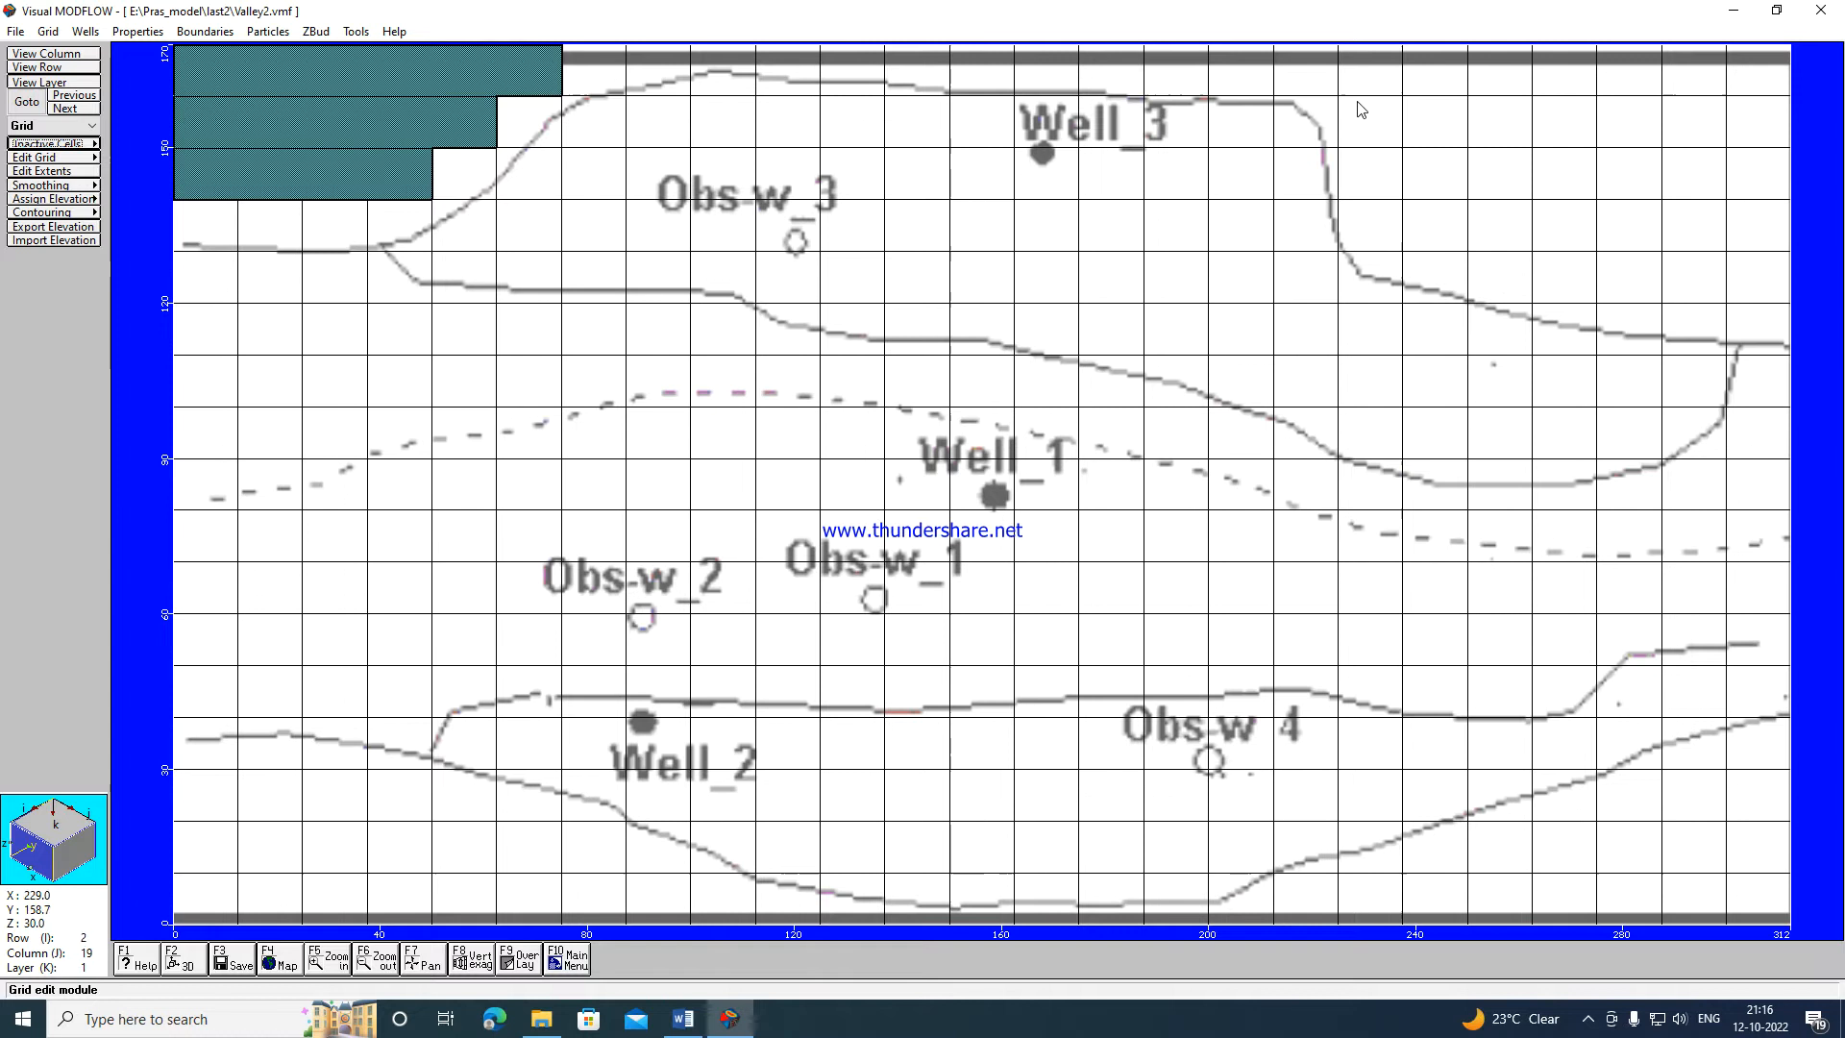
Mark a polygon of inactive cells in the grid's upper-right corner, covering rows 1 to 5 outside the valley boundary.
left_click(1757, 64)
left_click(1766, 282)
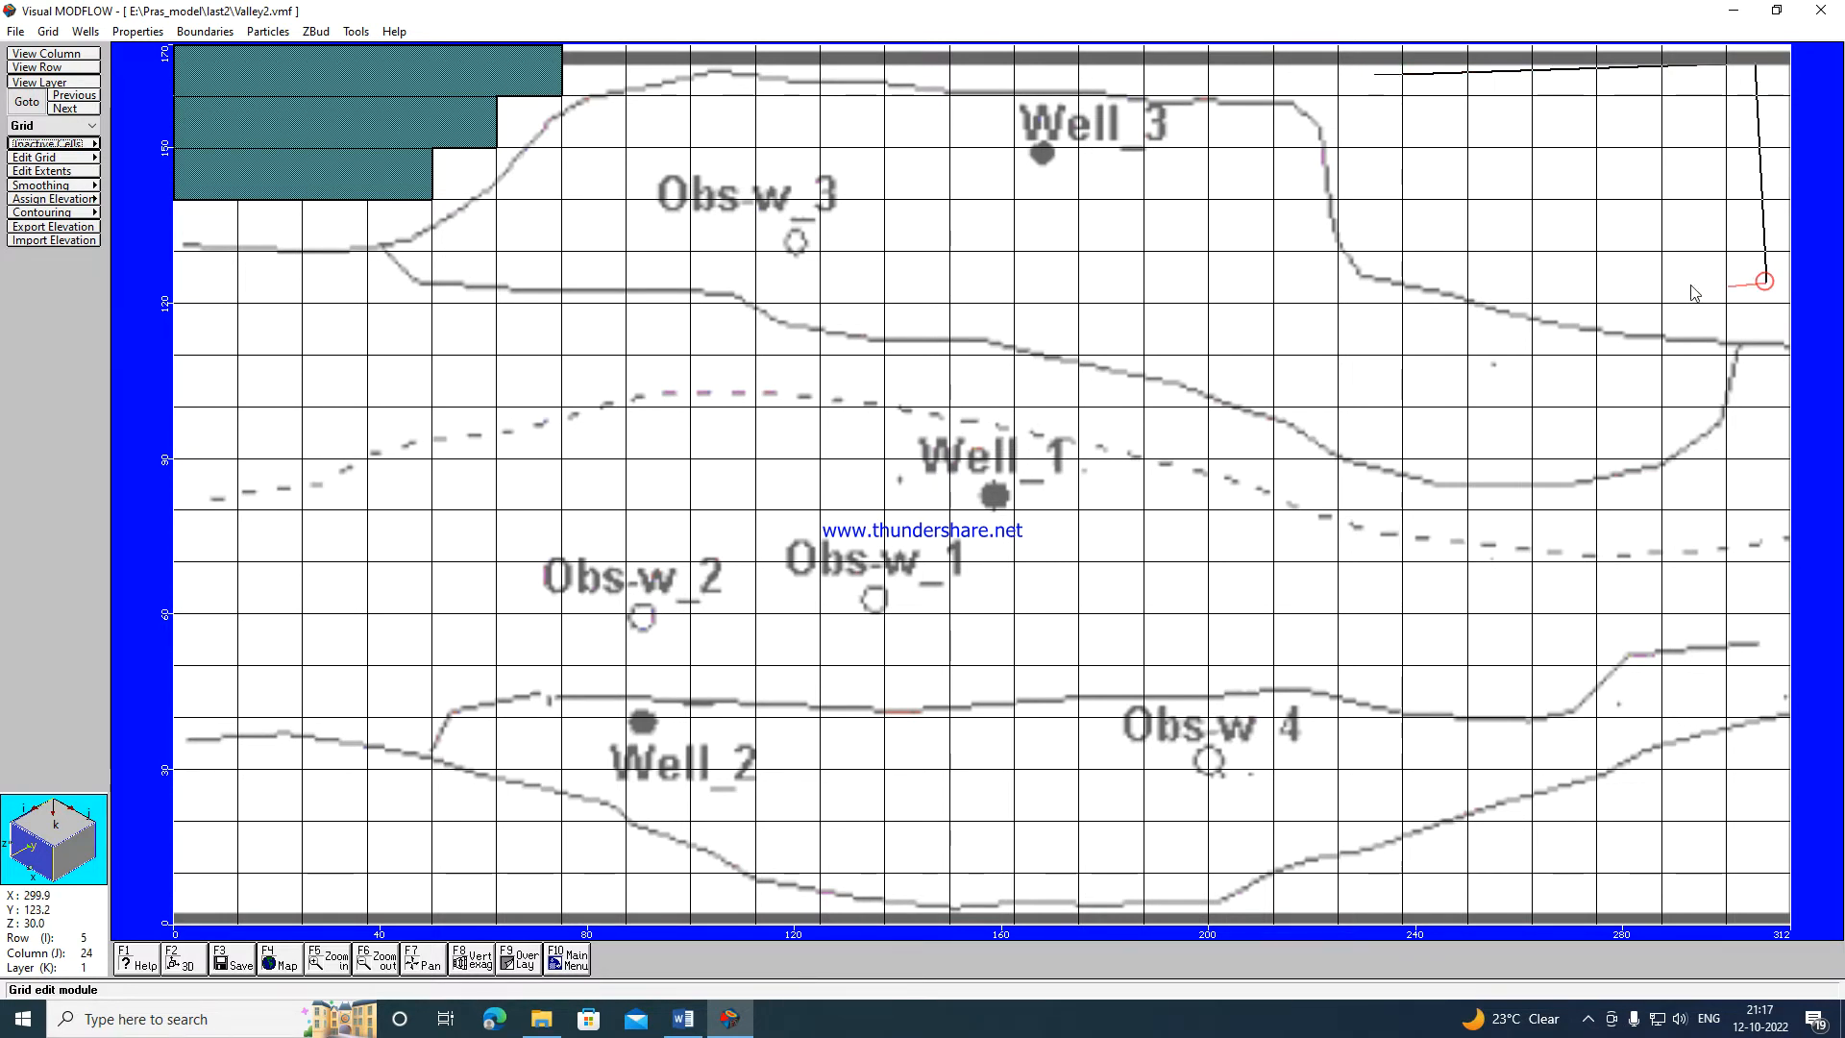
left_click(1497, 284)
left_click(1491, 226)
left_click(1372, 226)
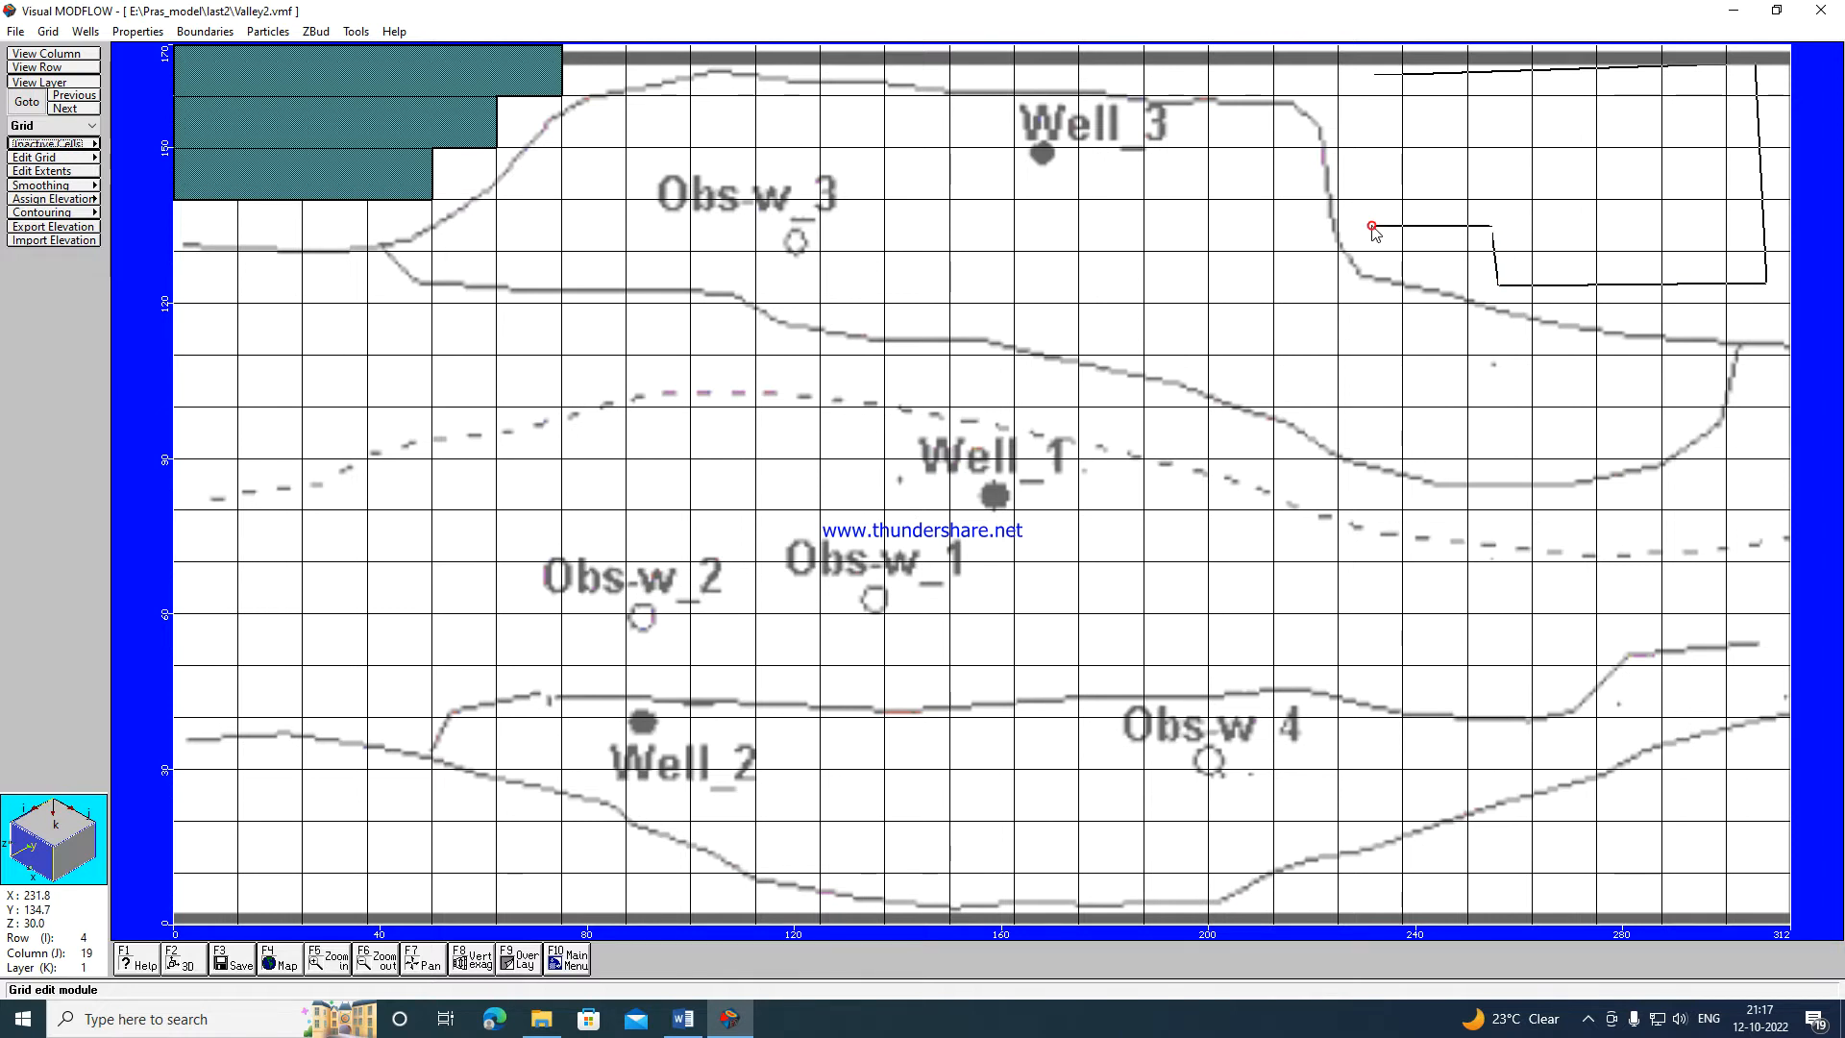
left_click(1367, 77)
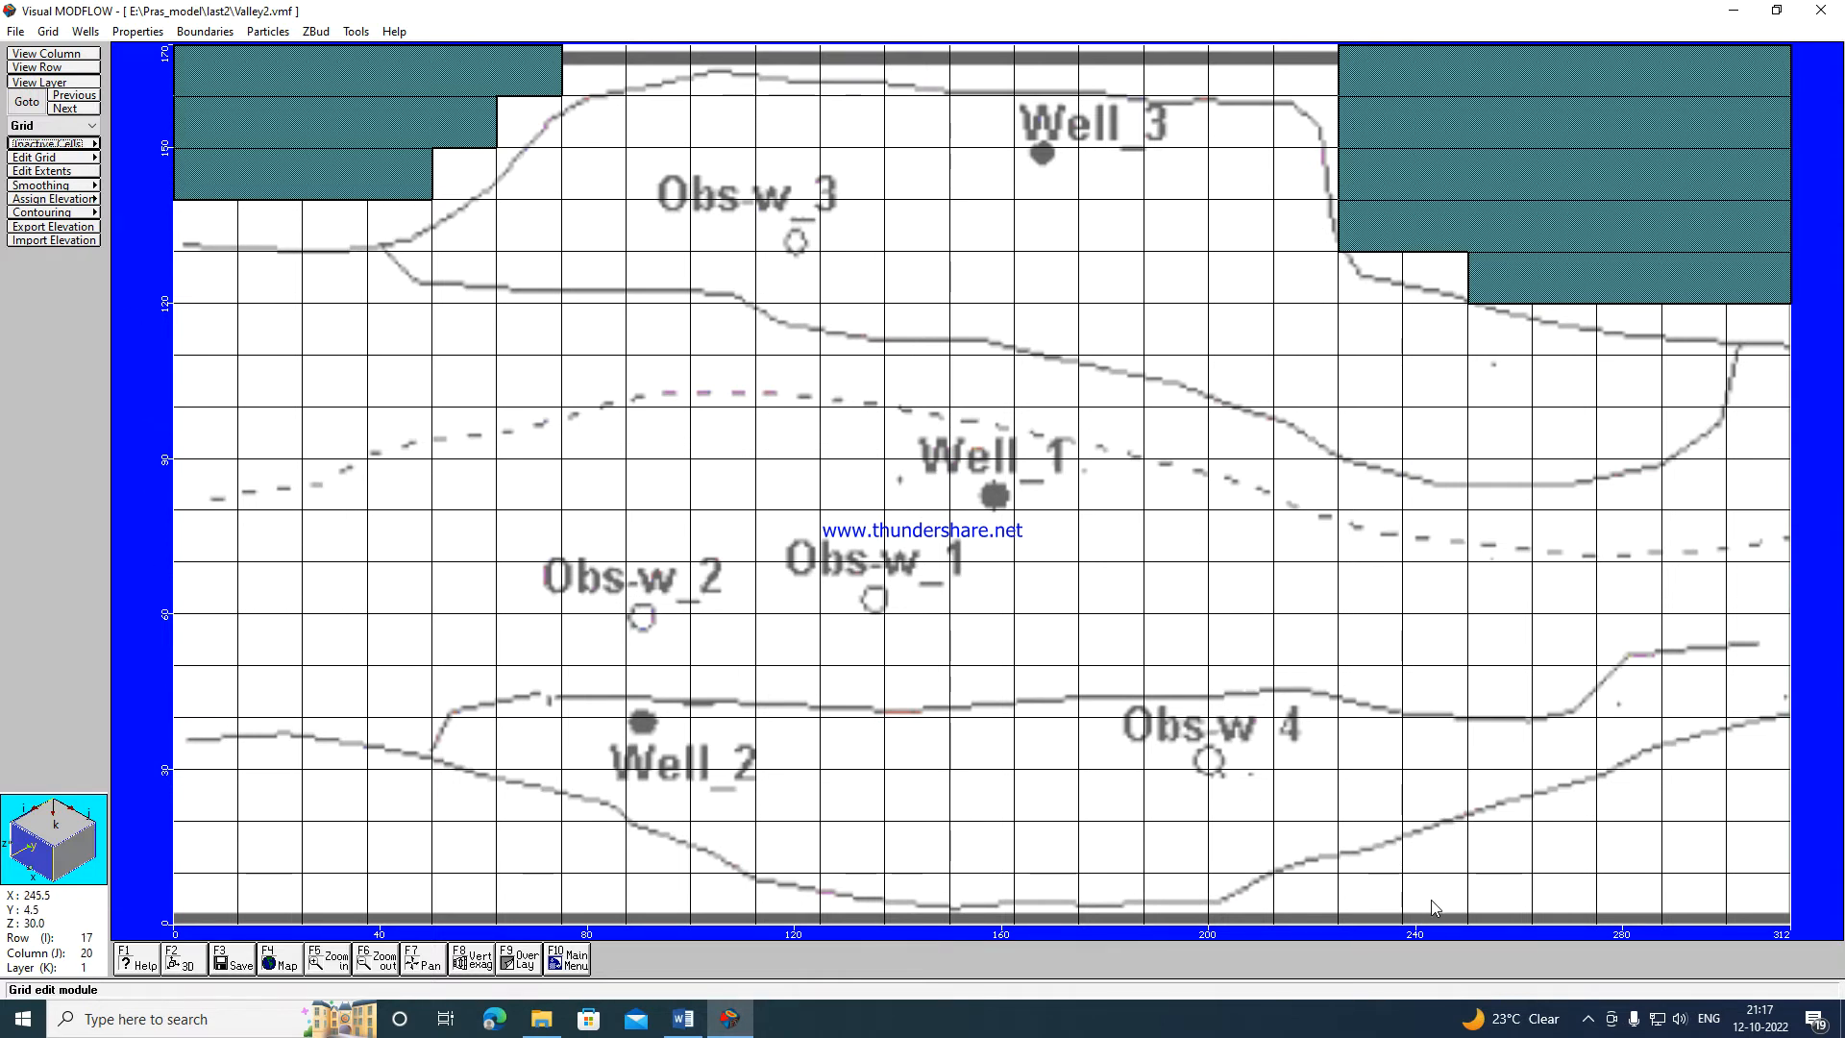
Mark a polygon of inactive cells in the grid's lower-right corner, covering rows 15 to 17 below the valley boundary.
left_click(1320, 902)
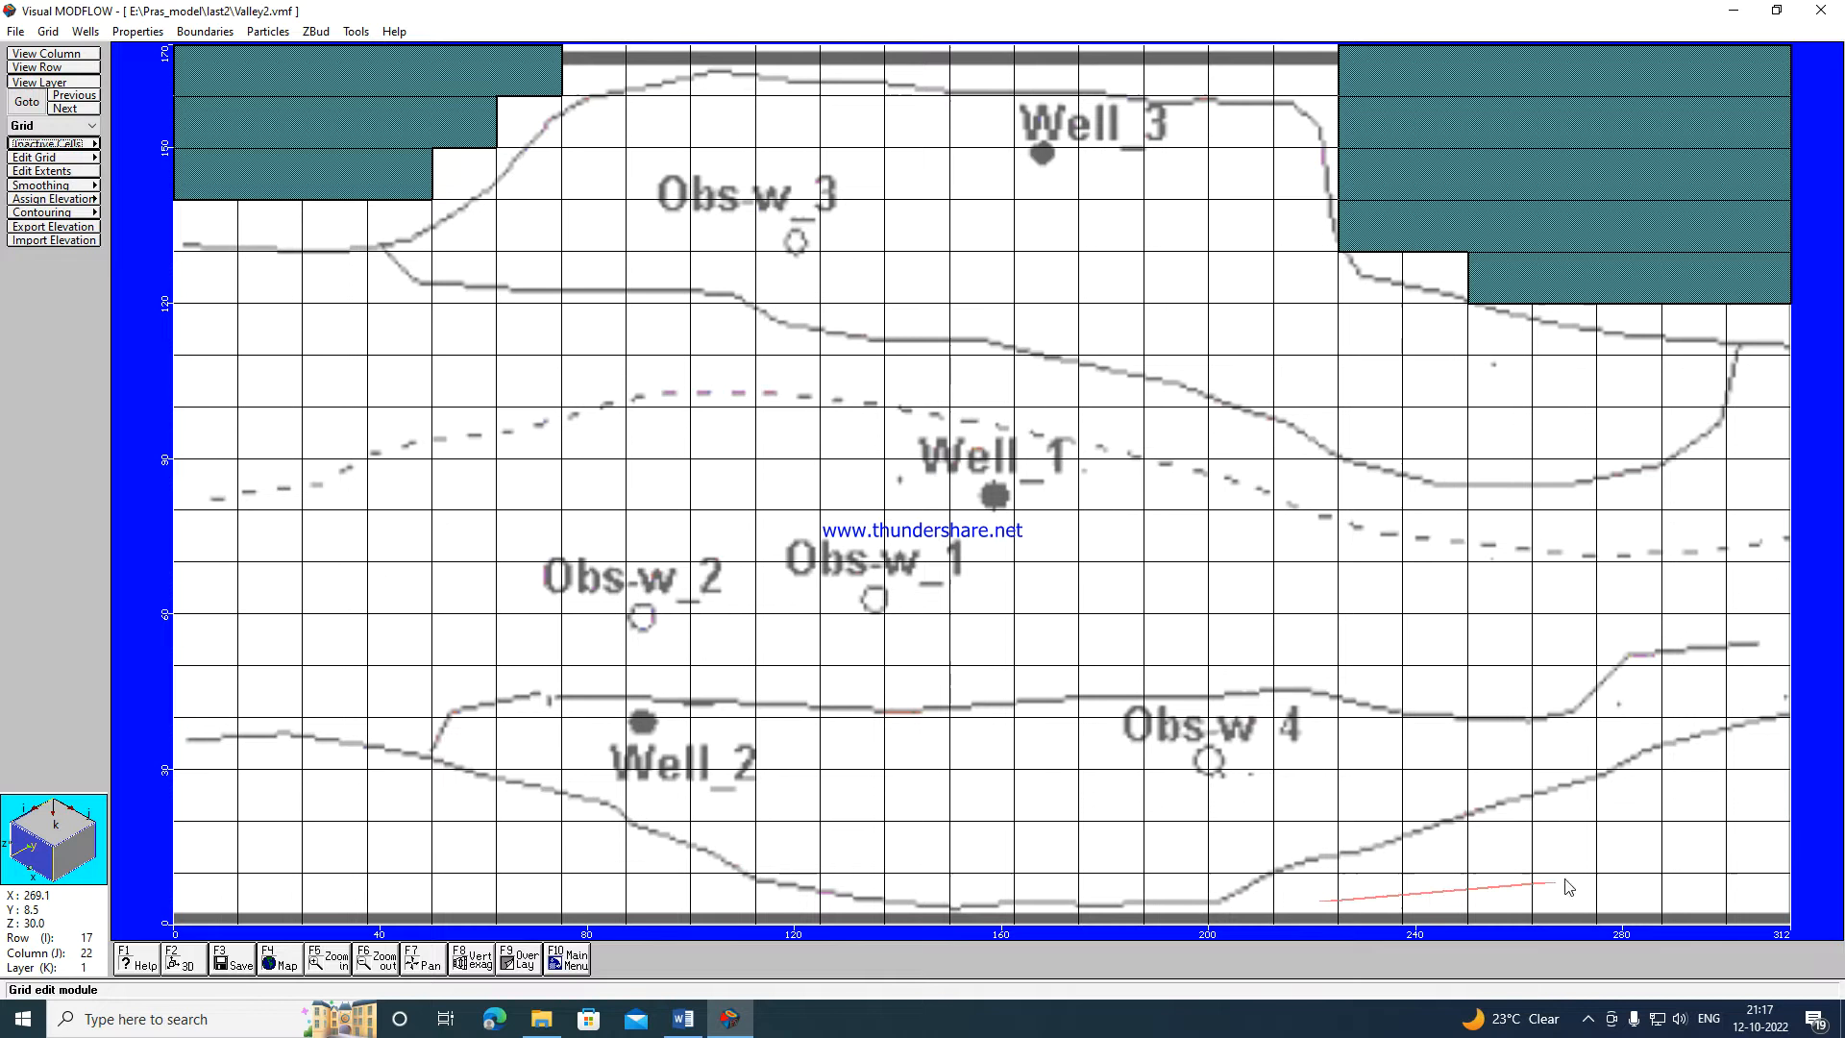
left_click(1757, 902)
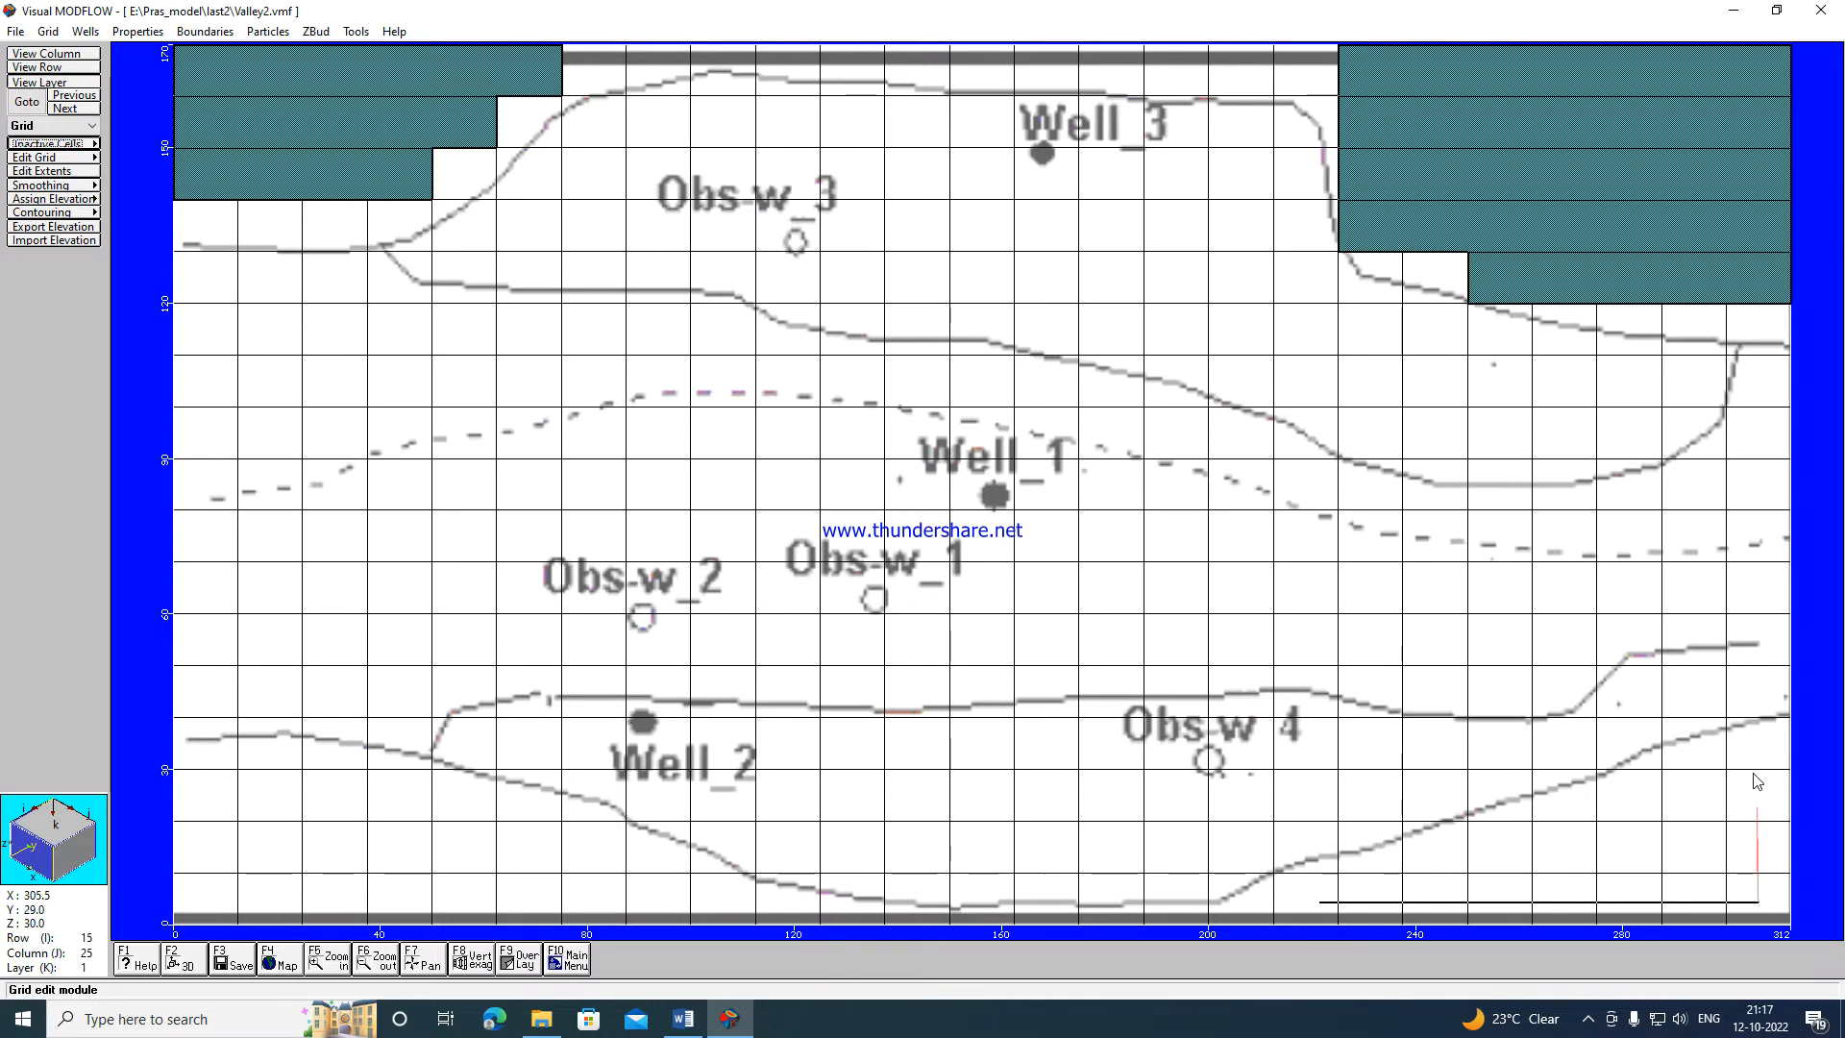
left_click(1756, 776)
left_click(1631, 800)
left_click(1557, 863)
left_click(1384, 880)
left_click(1321, 903)
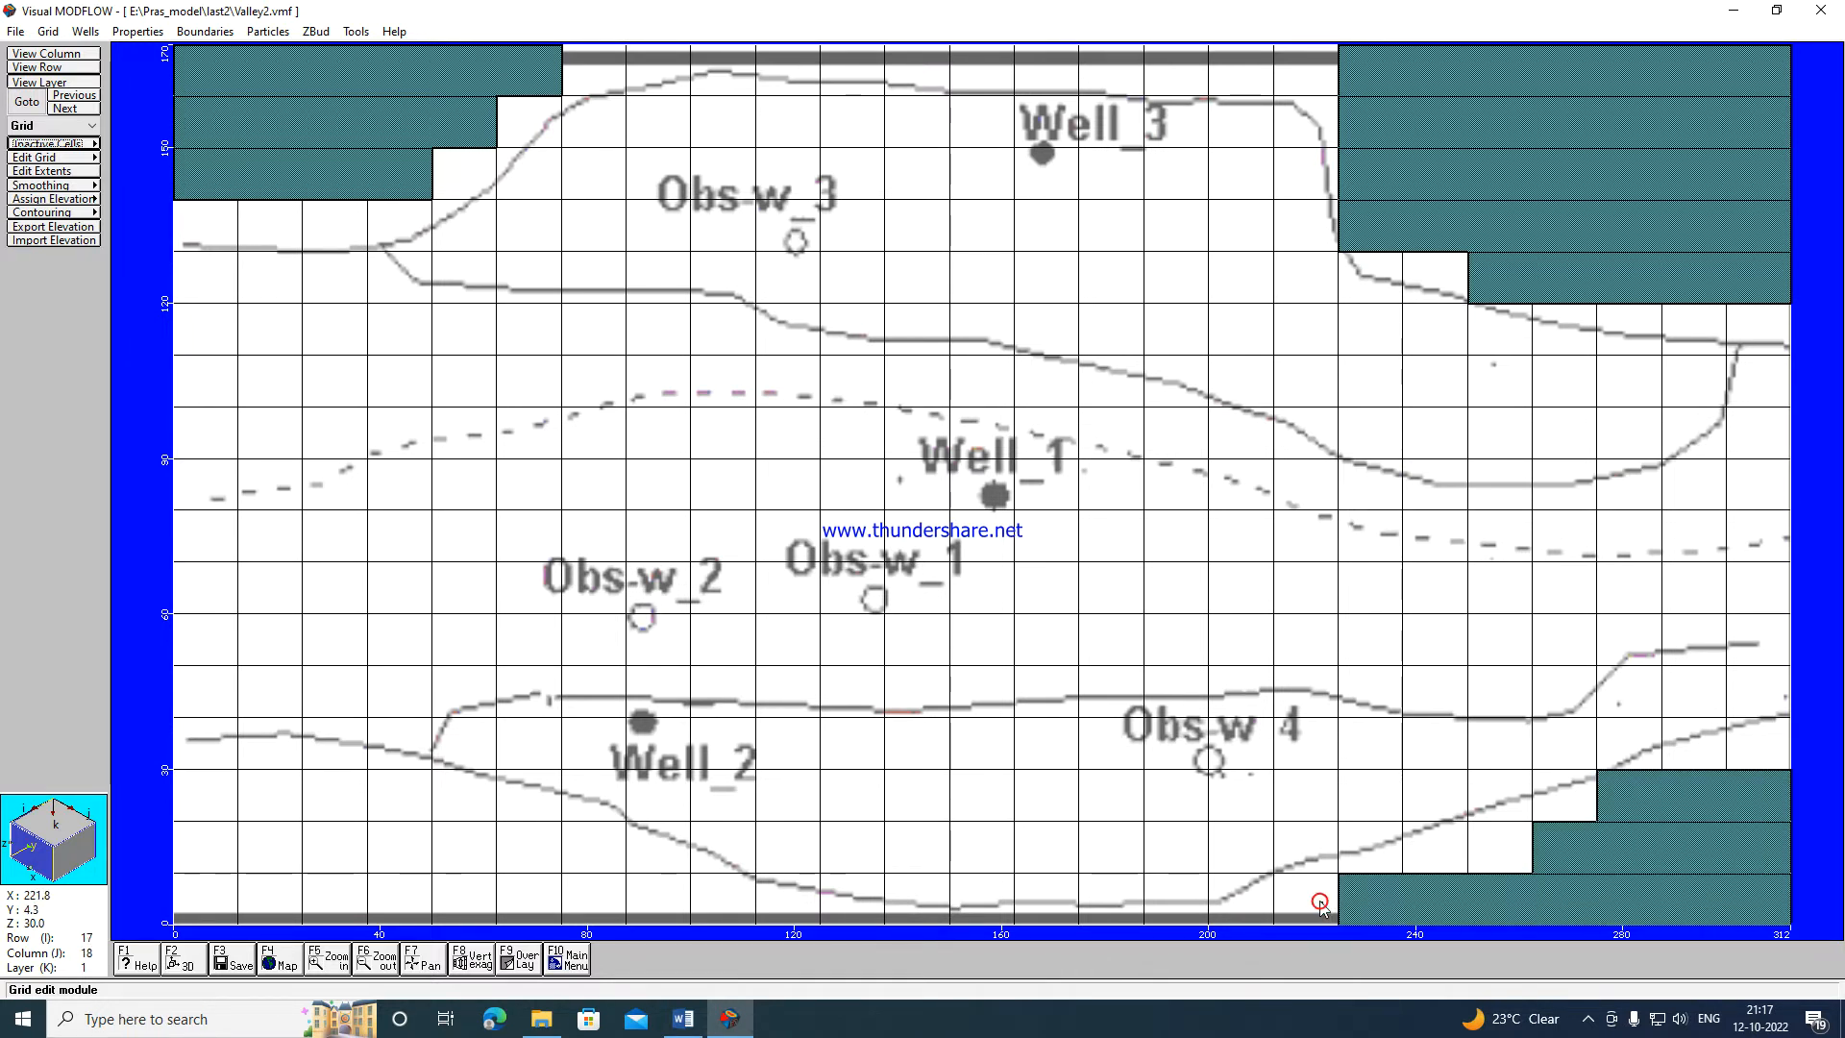
Mark a polygon of inactive cells in the grid's lower-left corner, covering rows 15 to 17 below the valley boundary.
left_click(206, 796)
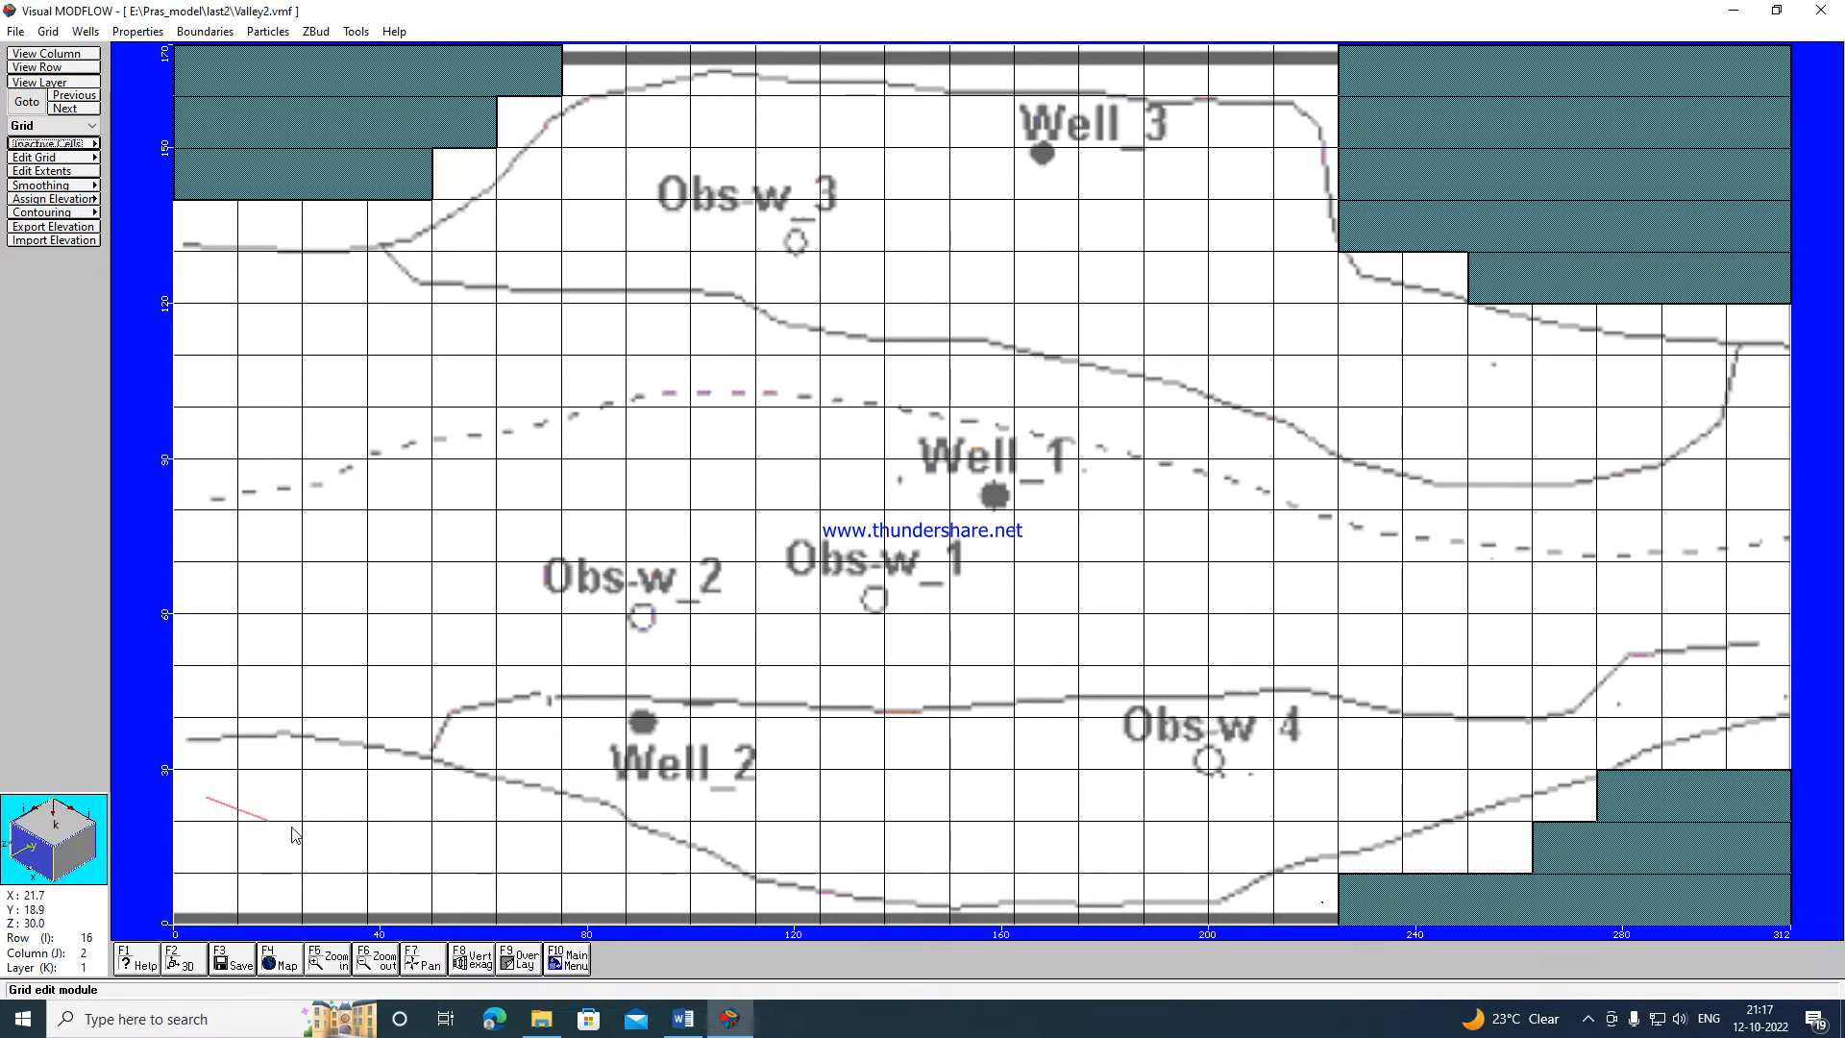
left_click(452, 796)
left_click(541, 852)
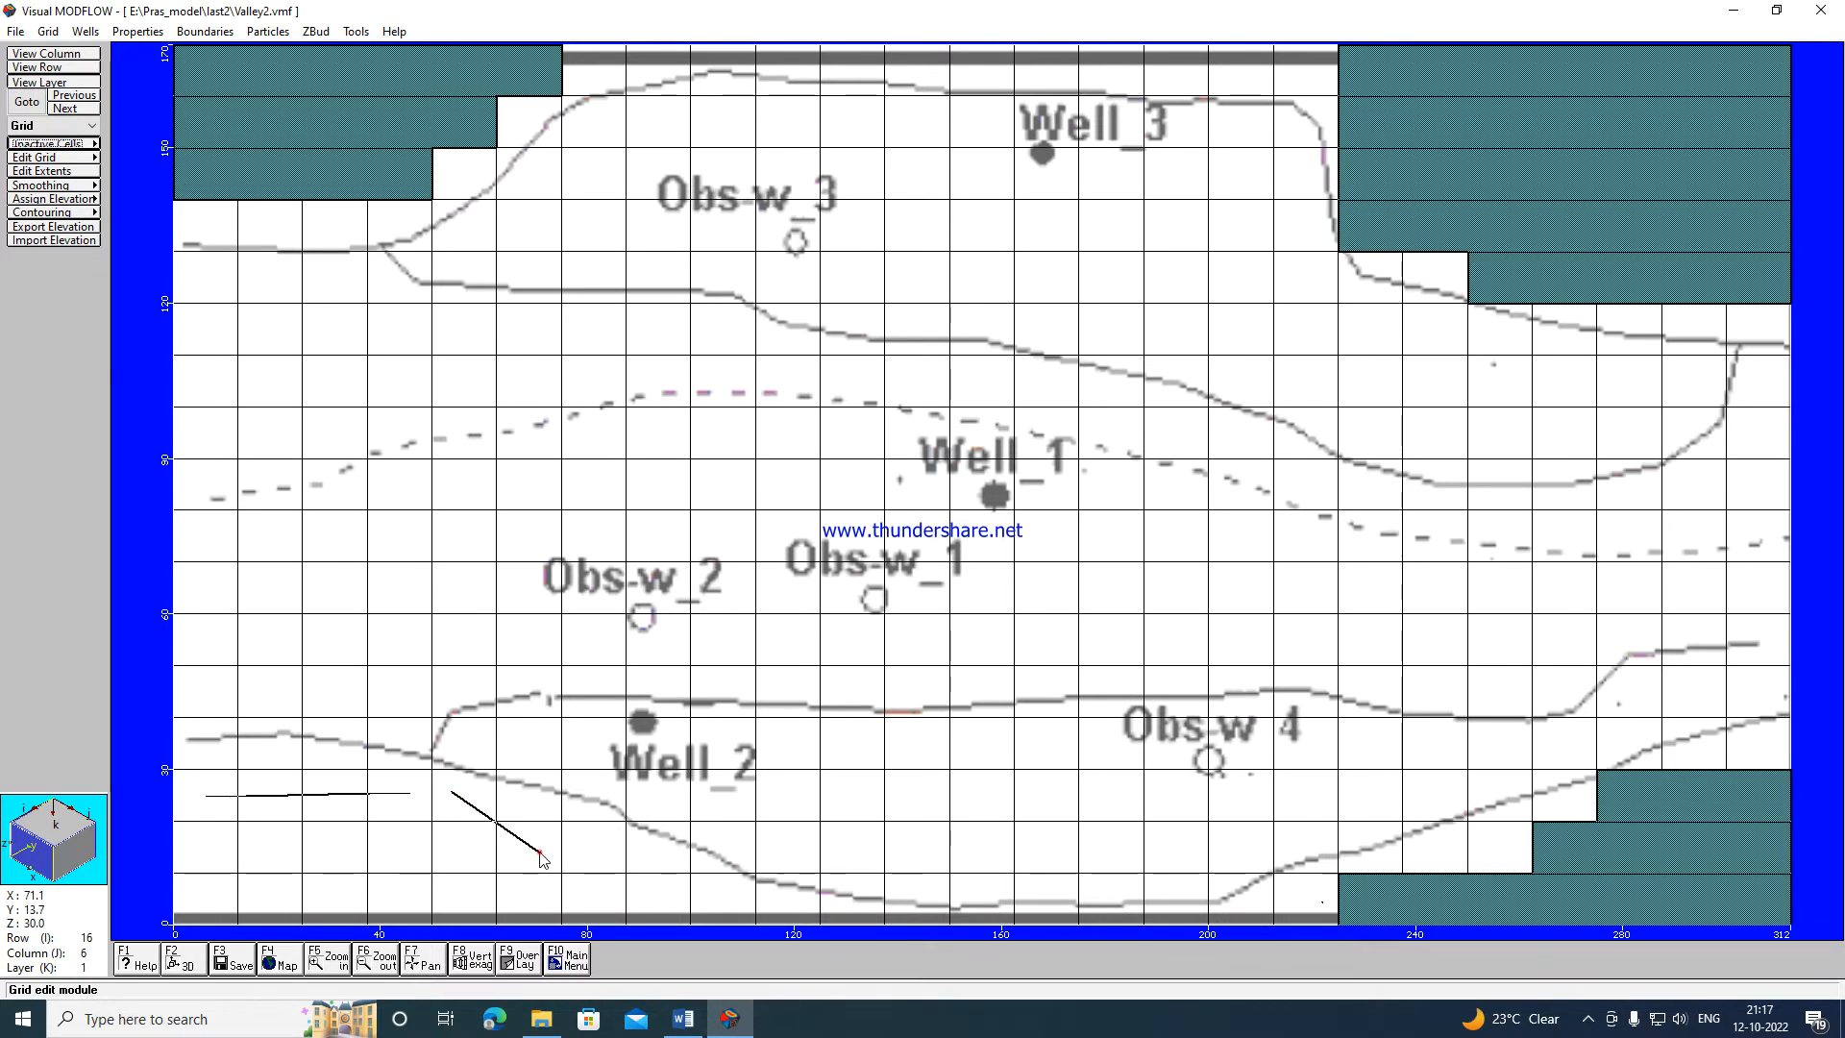
left_click(587, 848)
left_click(675, 890)
left_click(673, 904)
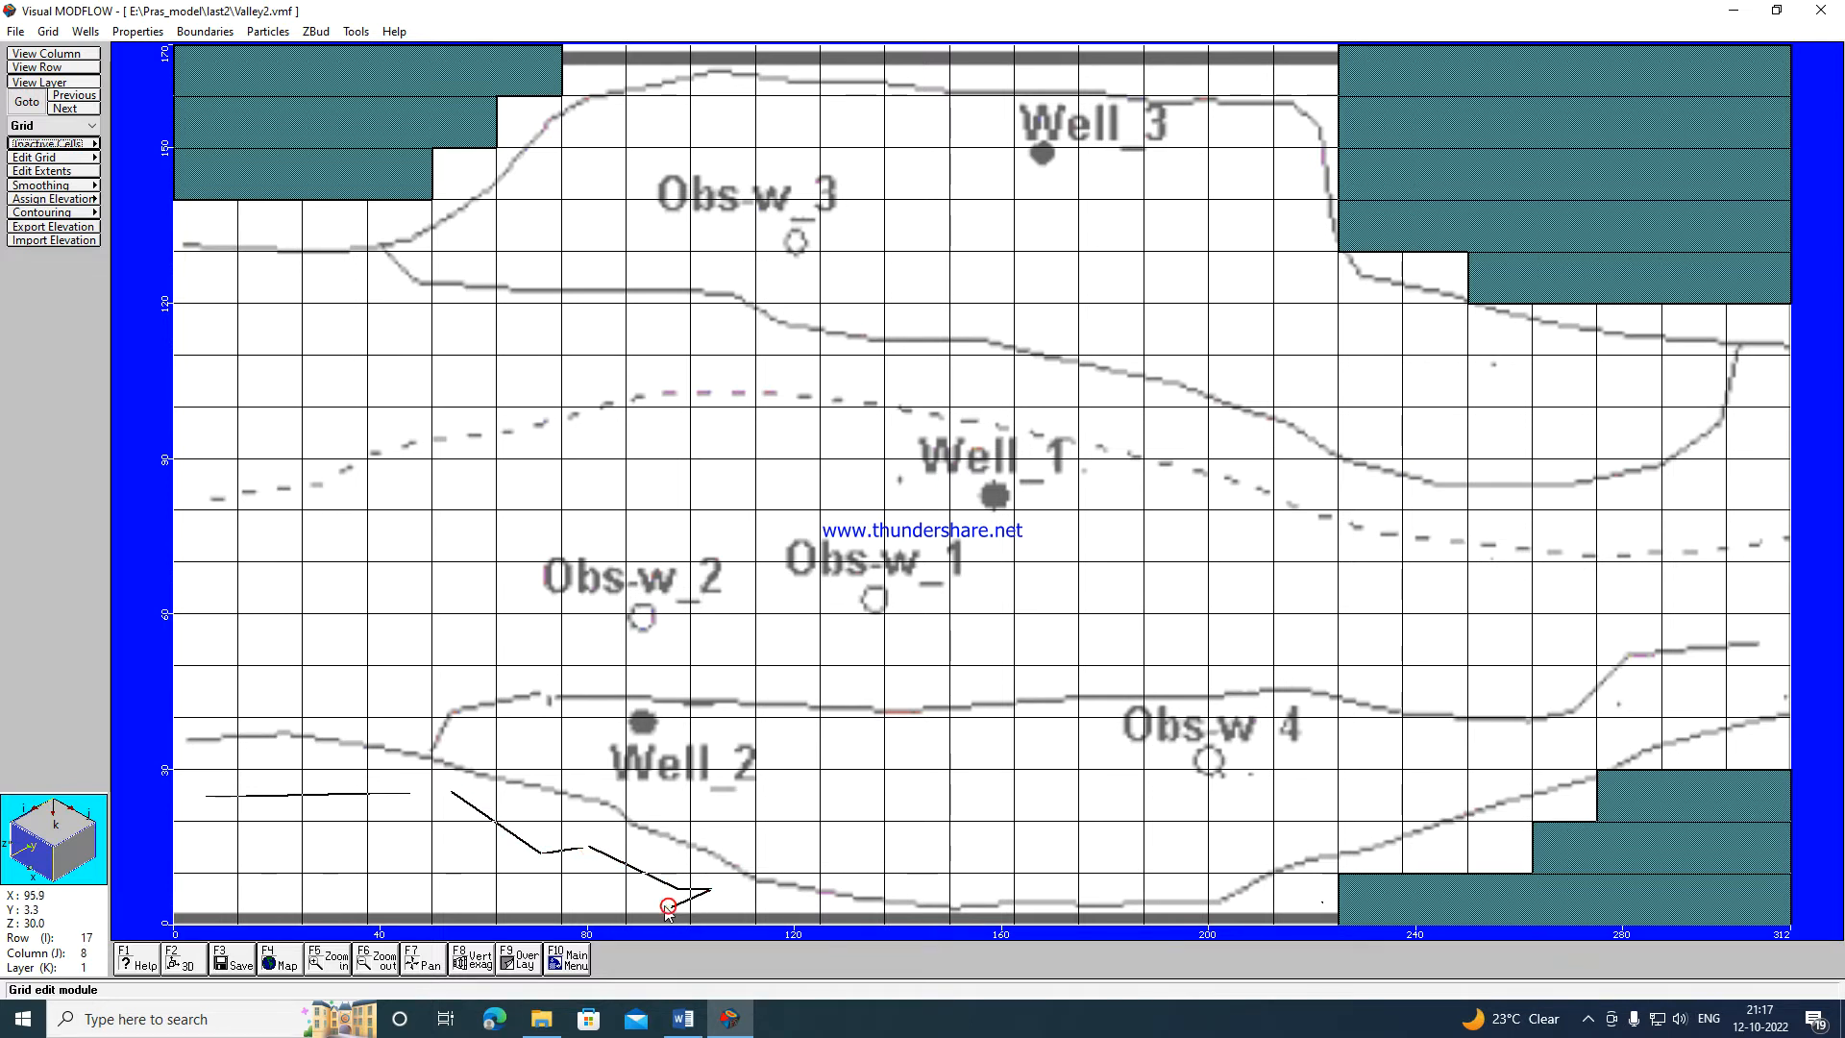
left_click(200, 893)
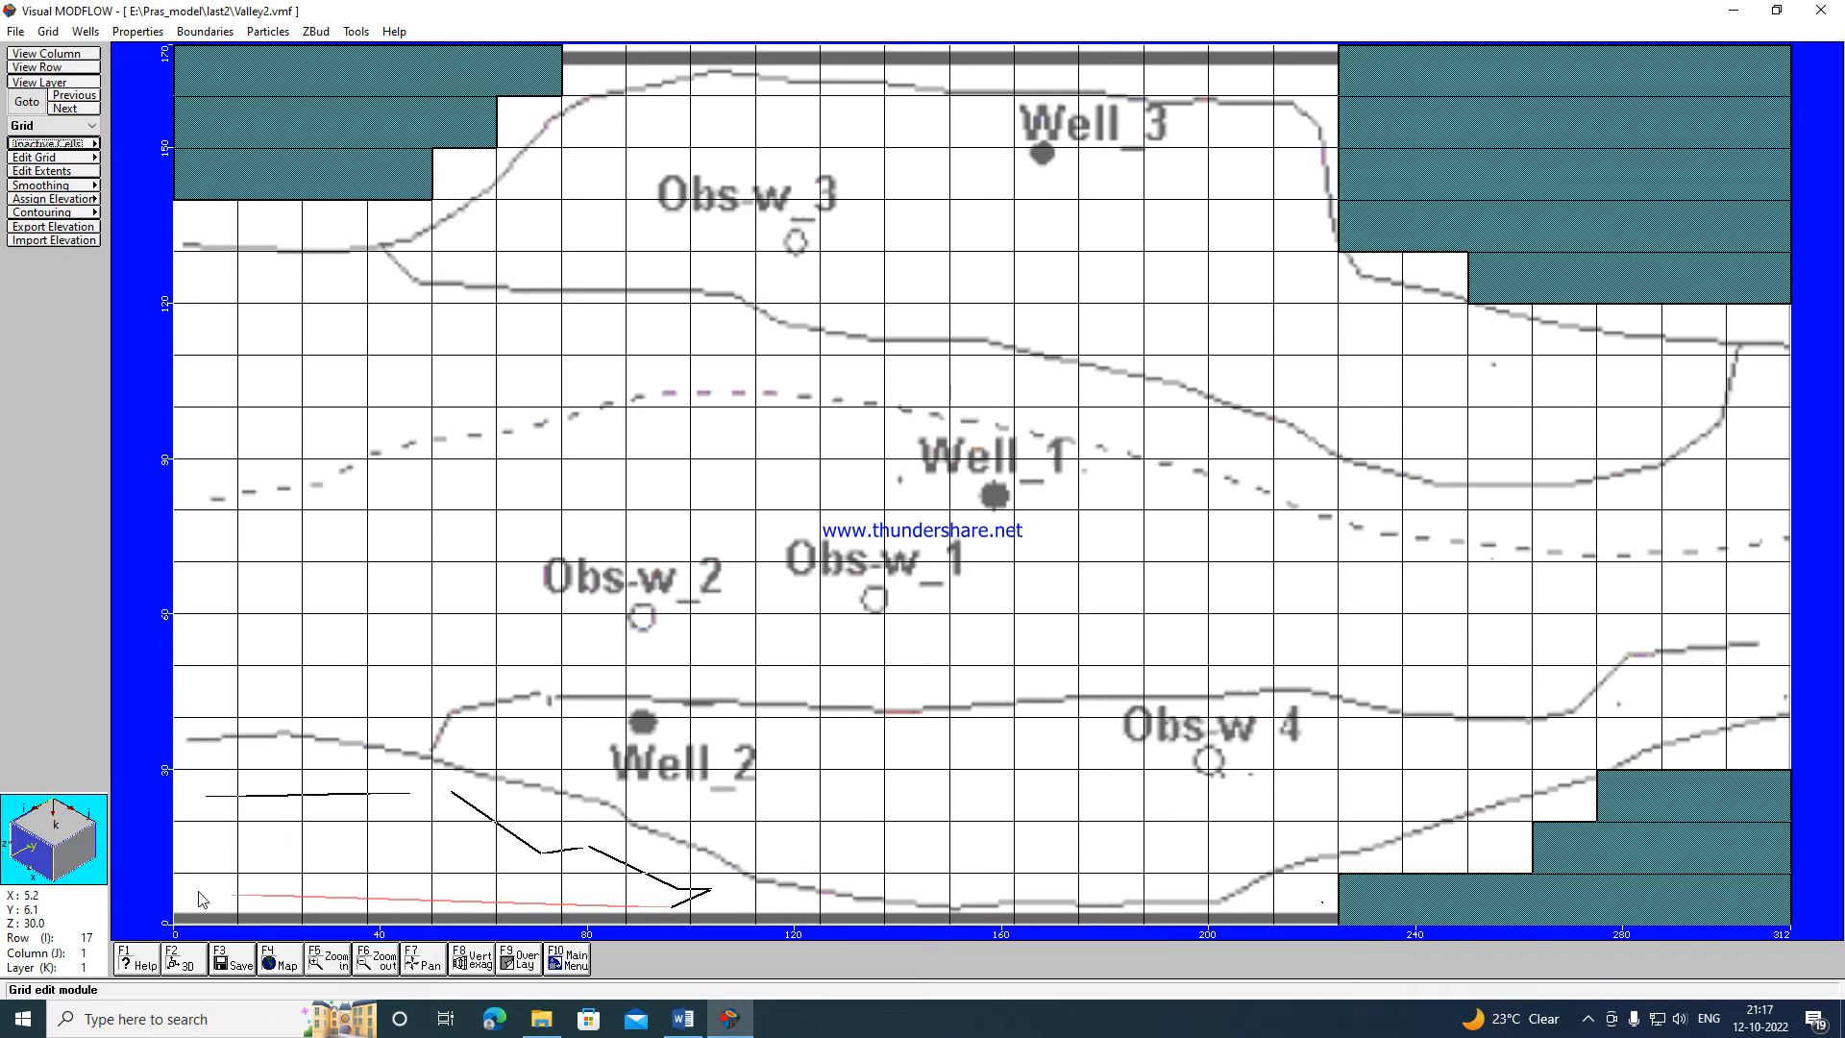
left_click(200, 800)
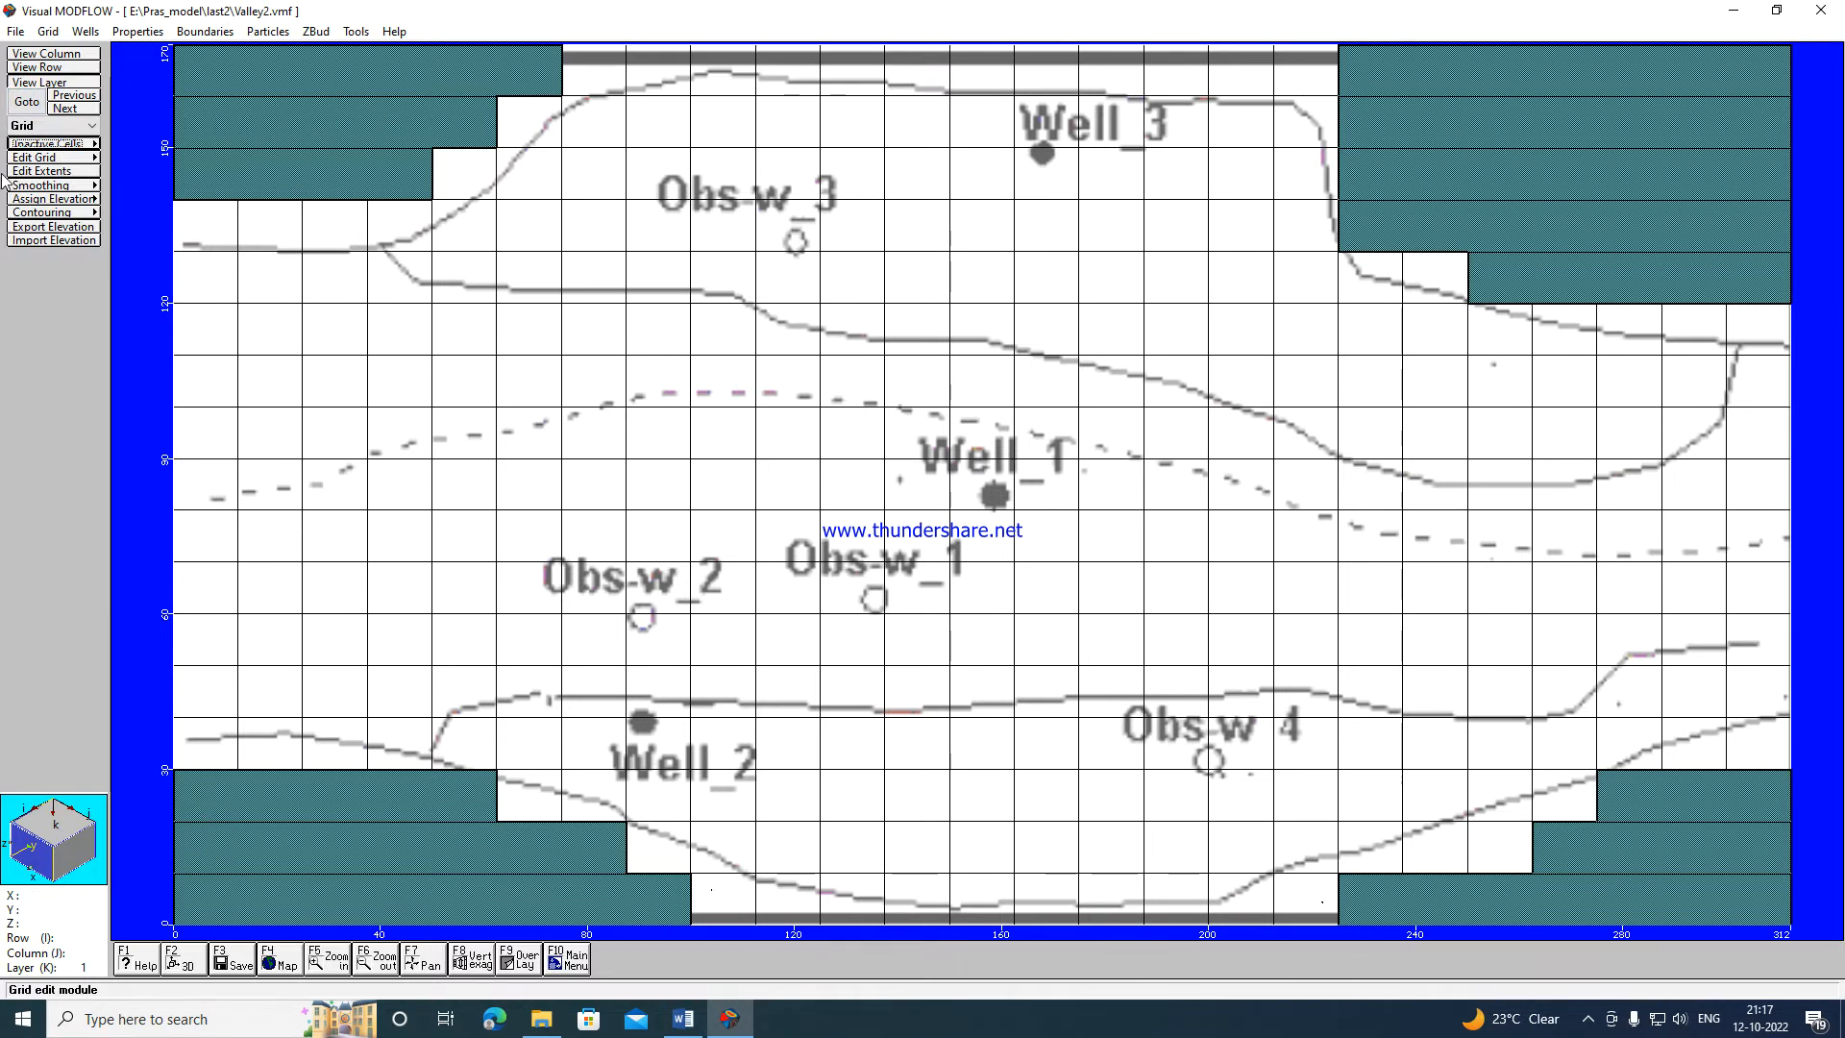
Mark the single cell at row 6, column 7 as inactive.
left_click(58, 144)
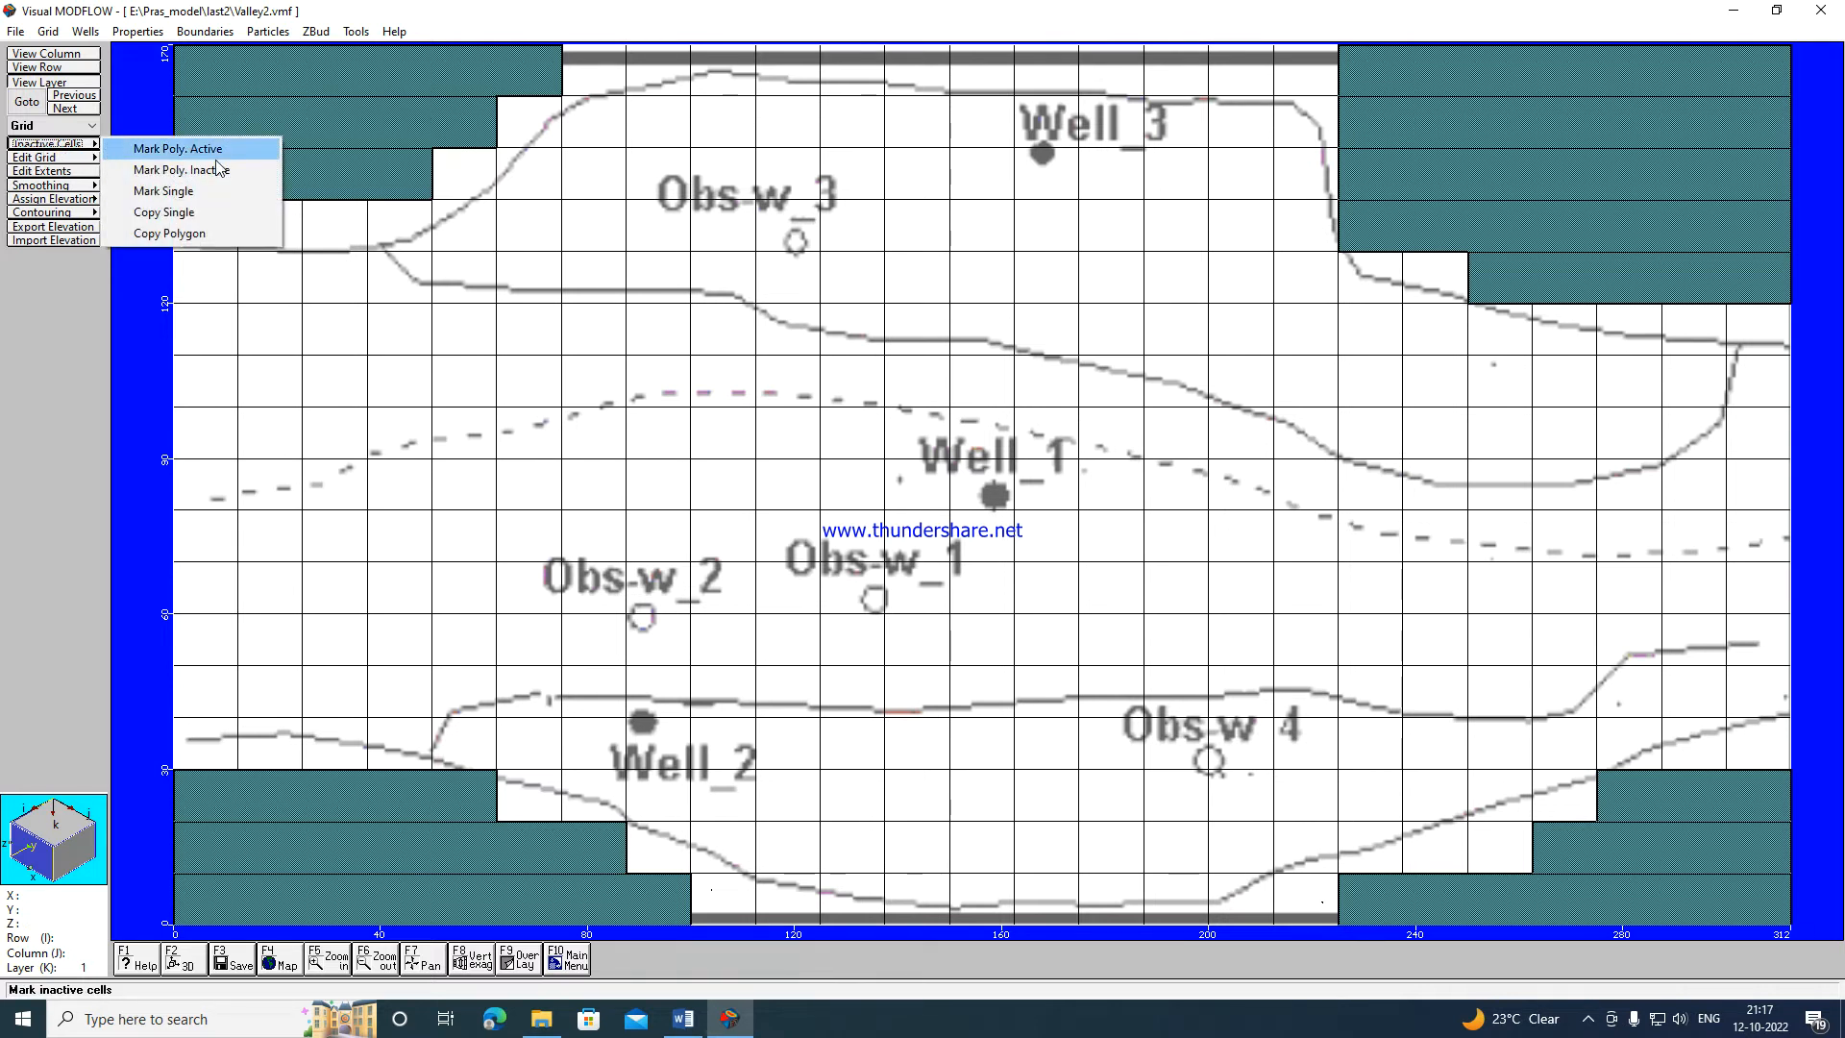
left_click(162, 191)
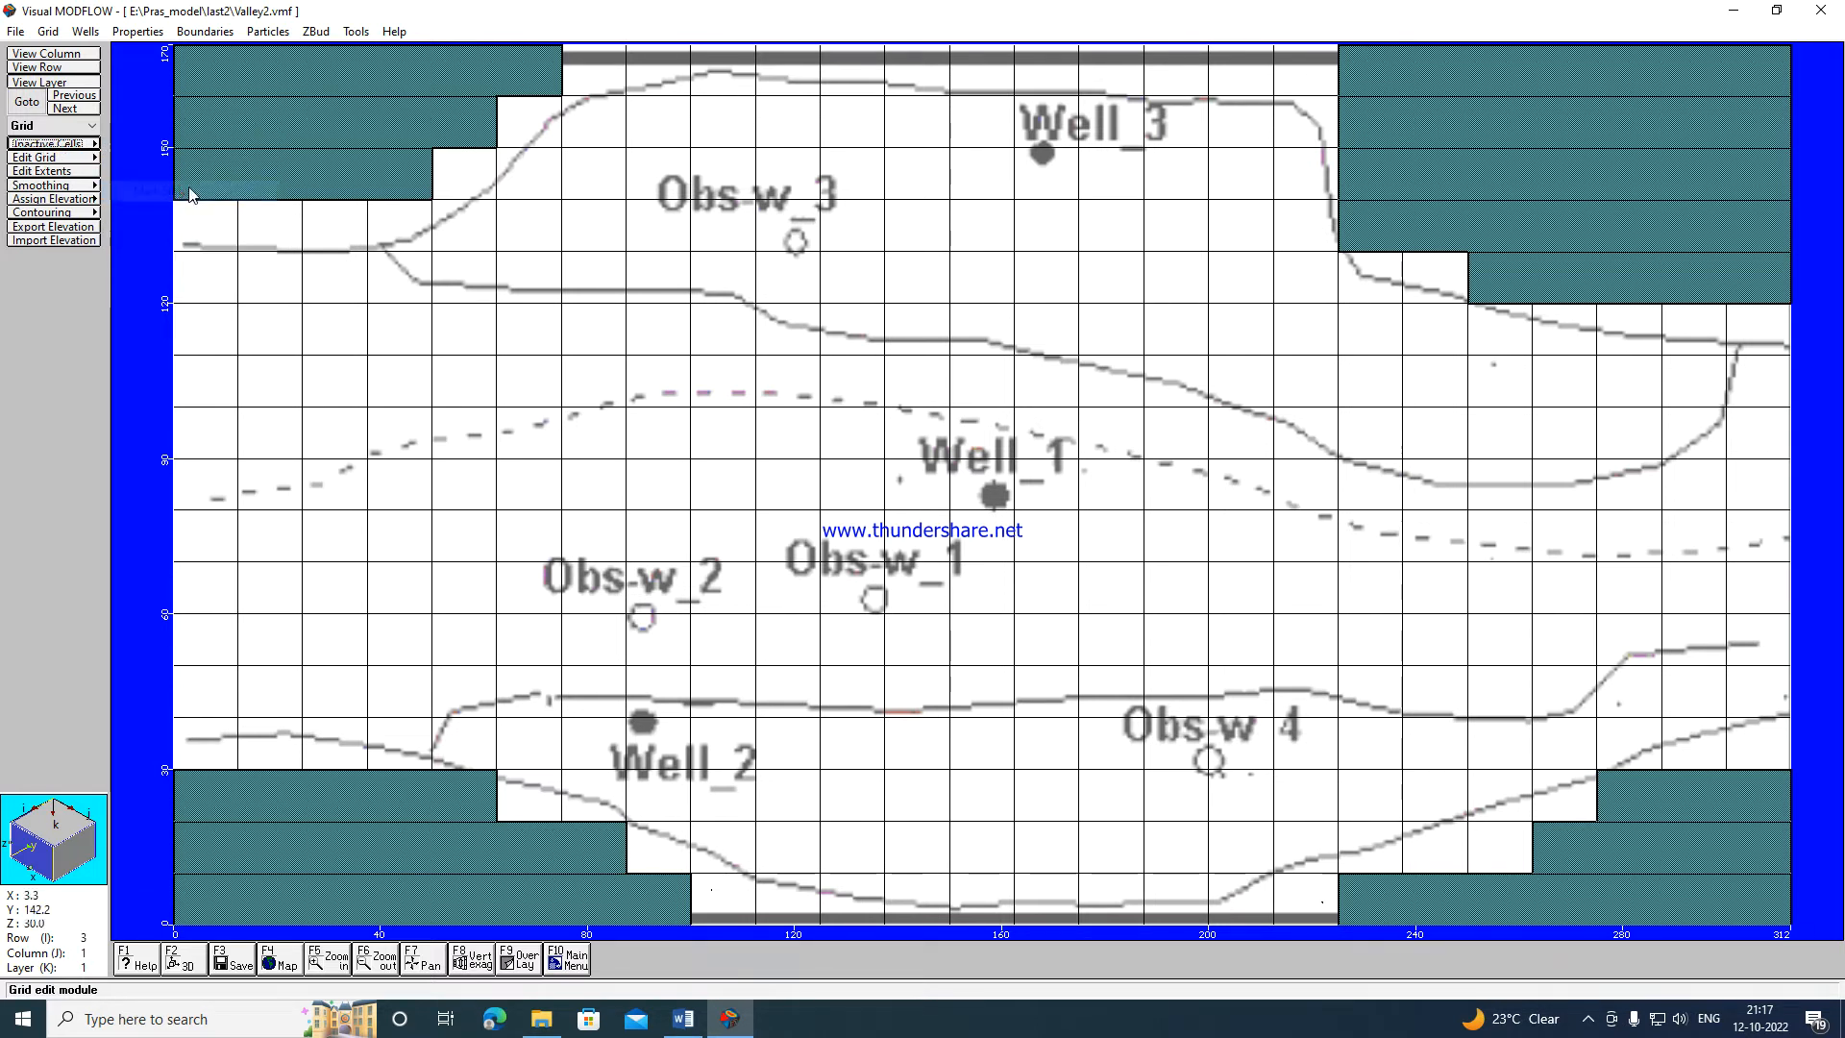
left_click(41, 144)
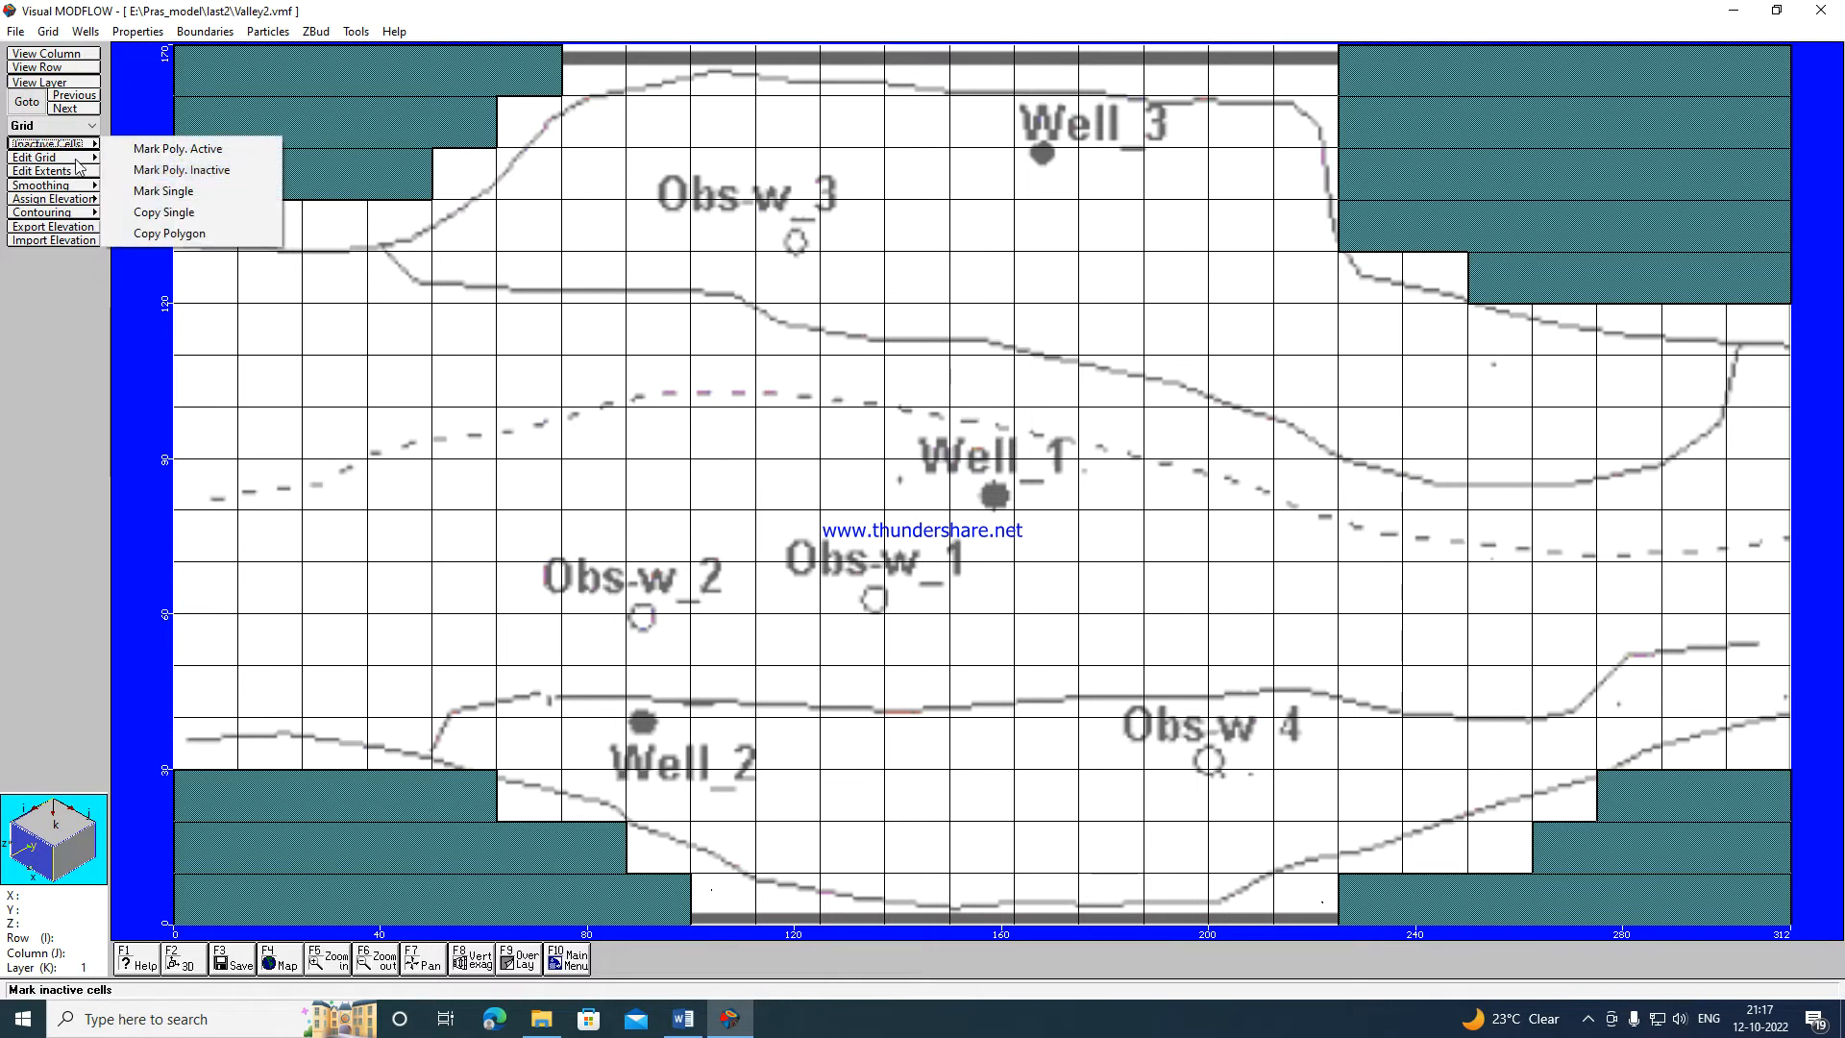
left_click(162, 191)
left_click(595, 343)
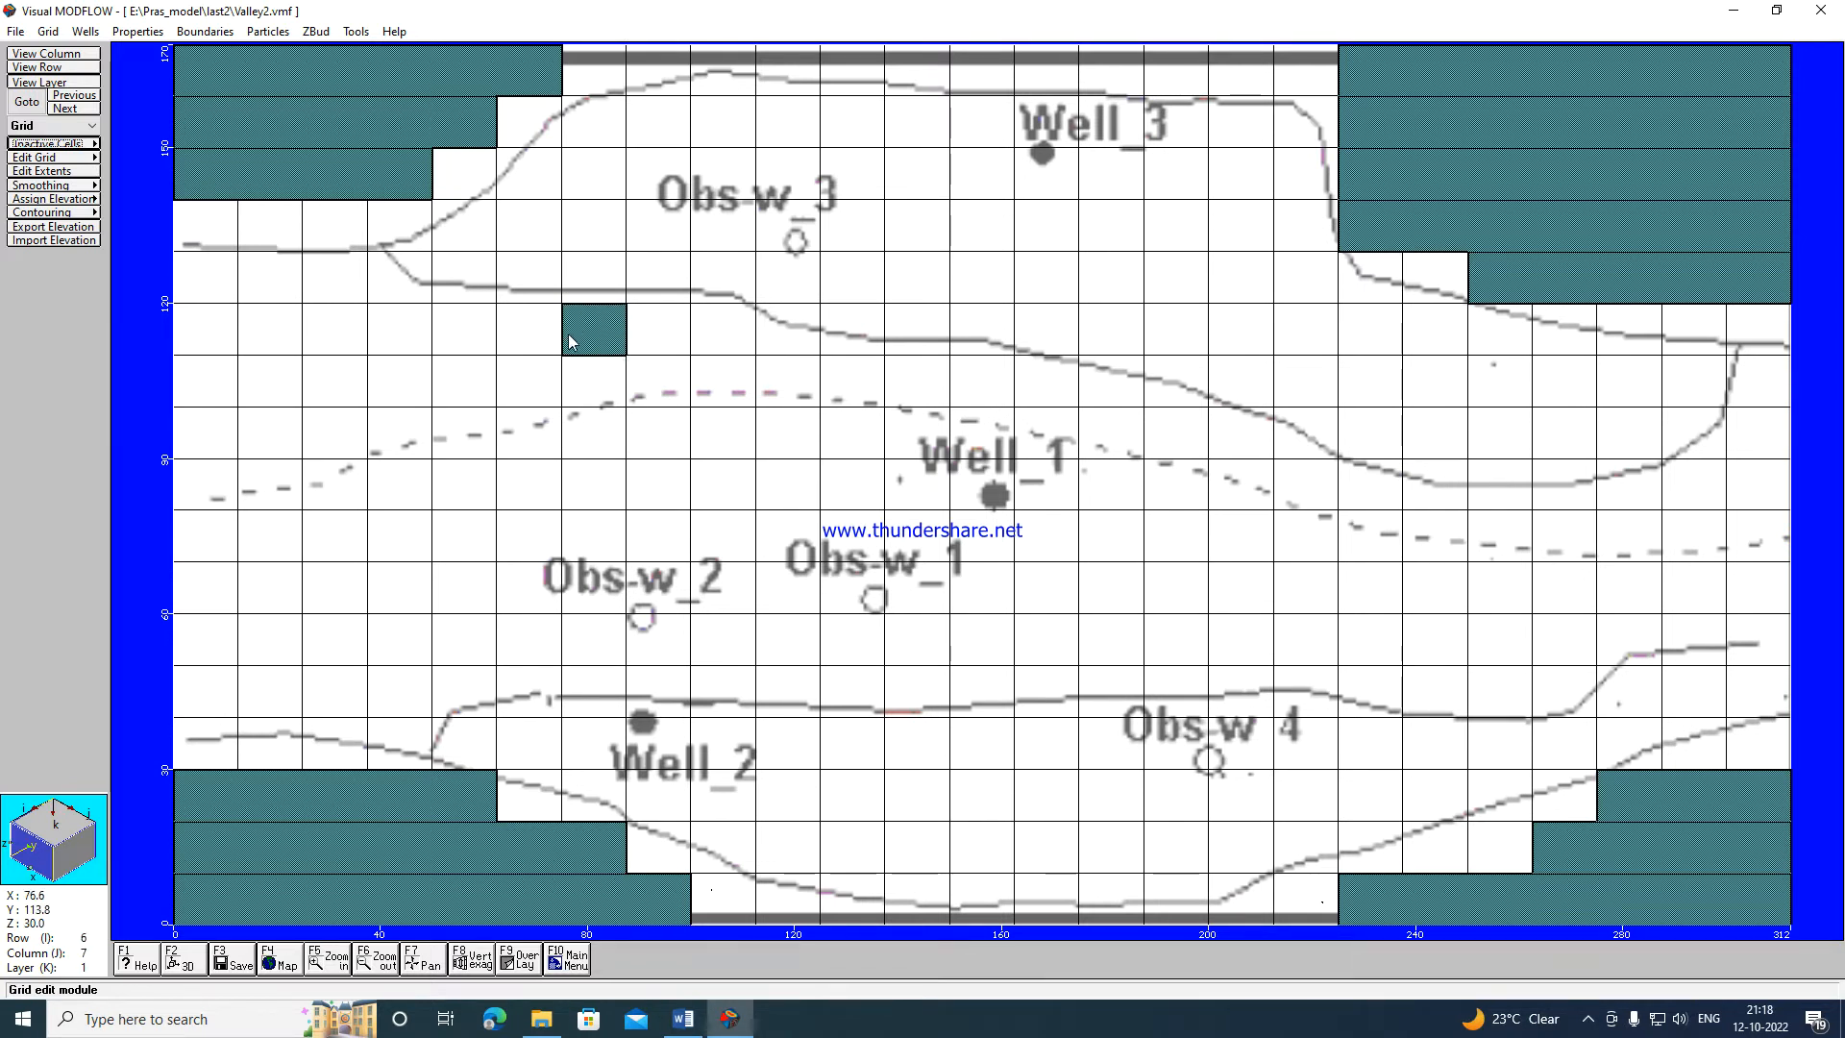
Reactivate the cell at row 6, column 7 by drawing a small active polygon inside it.
left_click(53, 143)
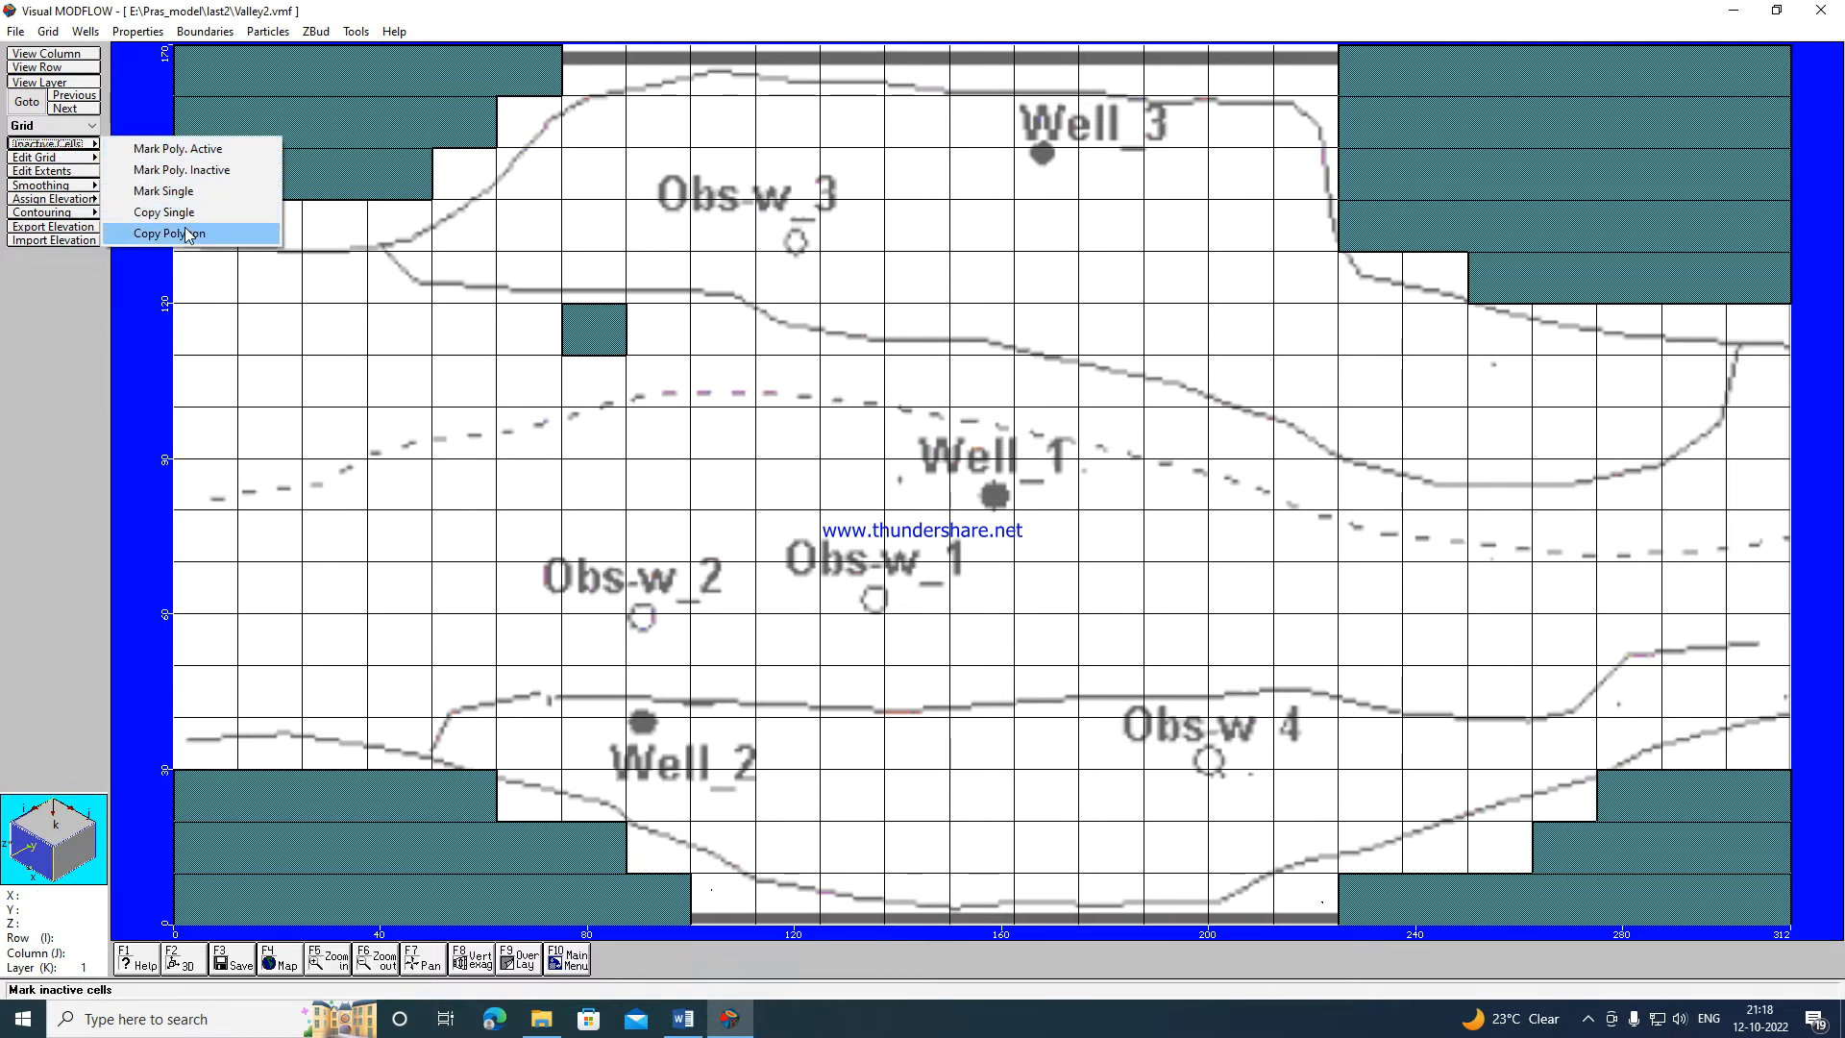
left_click(178, 149)
left_click(580, 319)
left_click(616, 322)
left_click(601, 338)
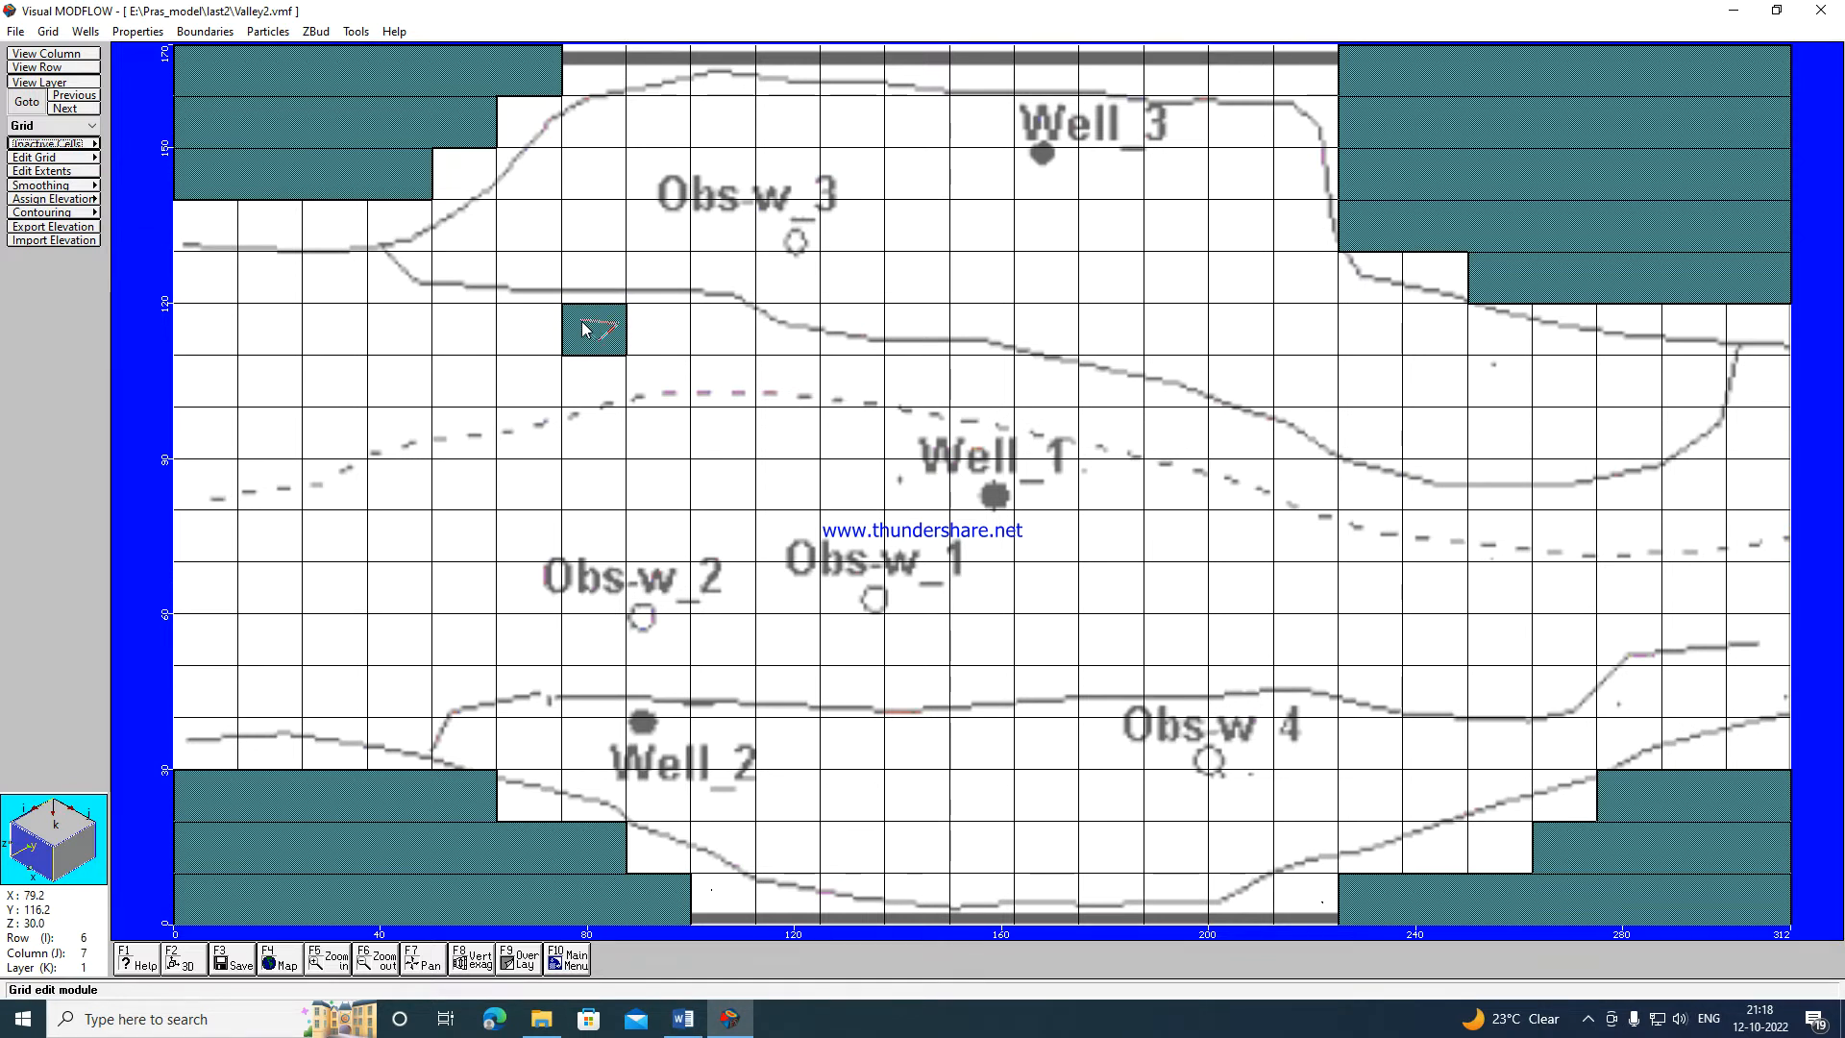
left_click(583, 329)
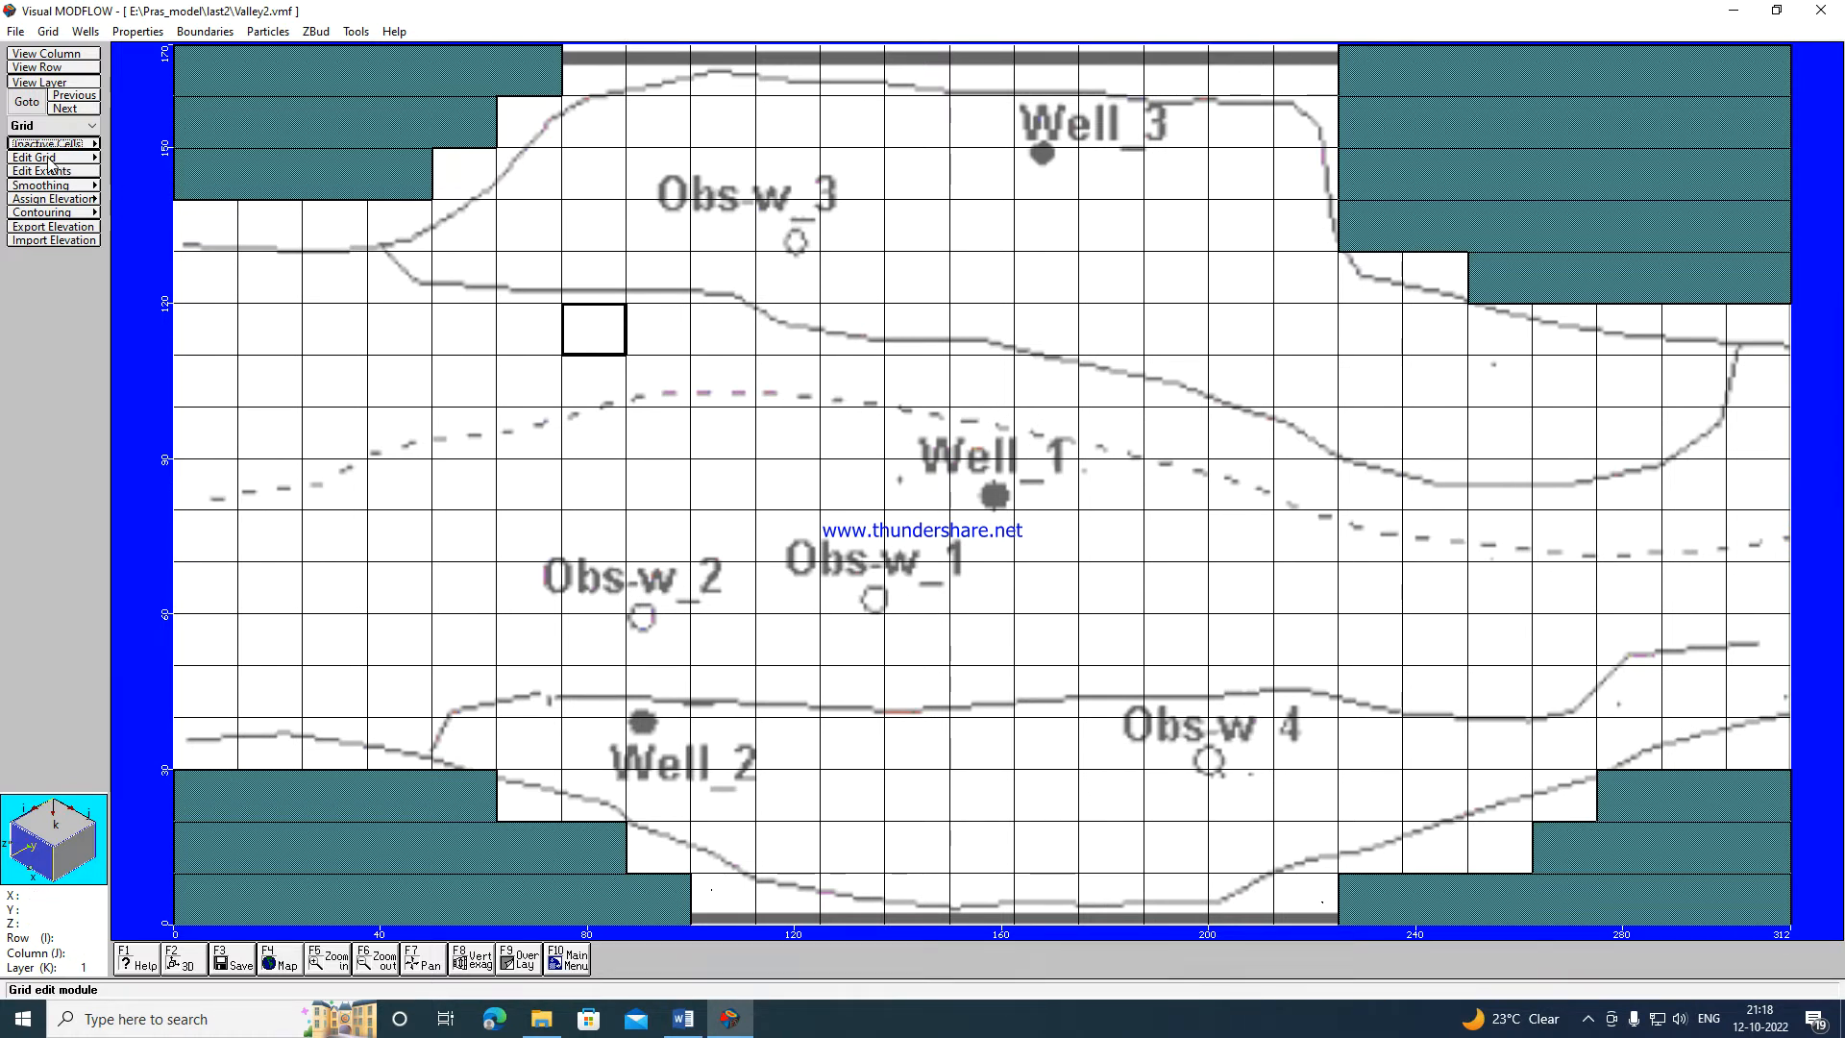
Save the Valley2 model with its inactive corner cells.
left_click(15, 32)
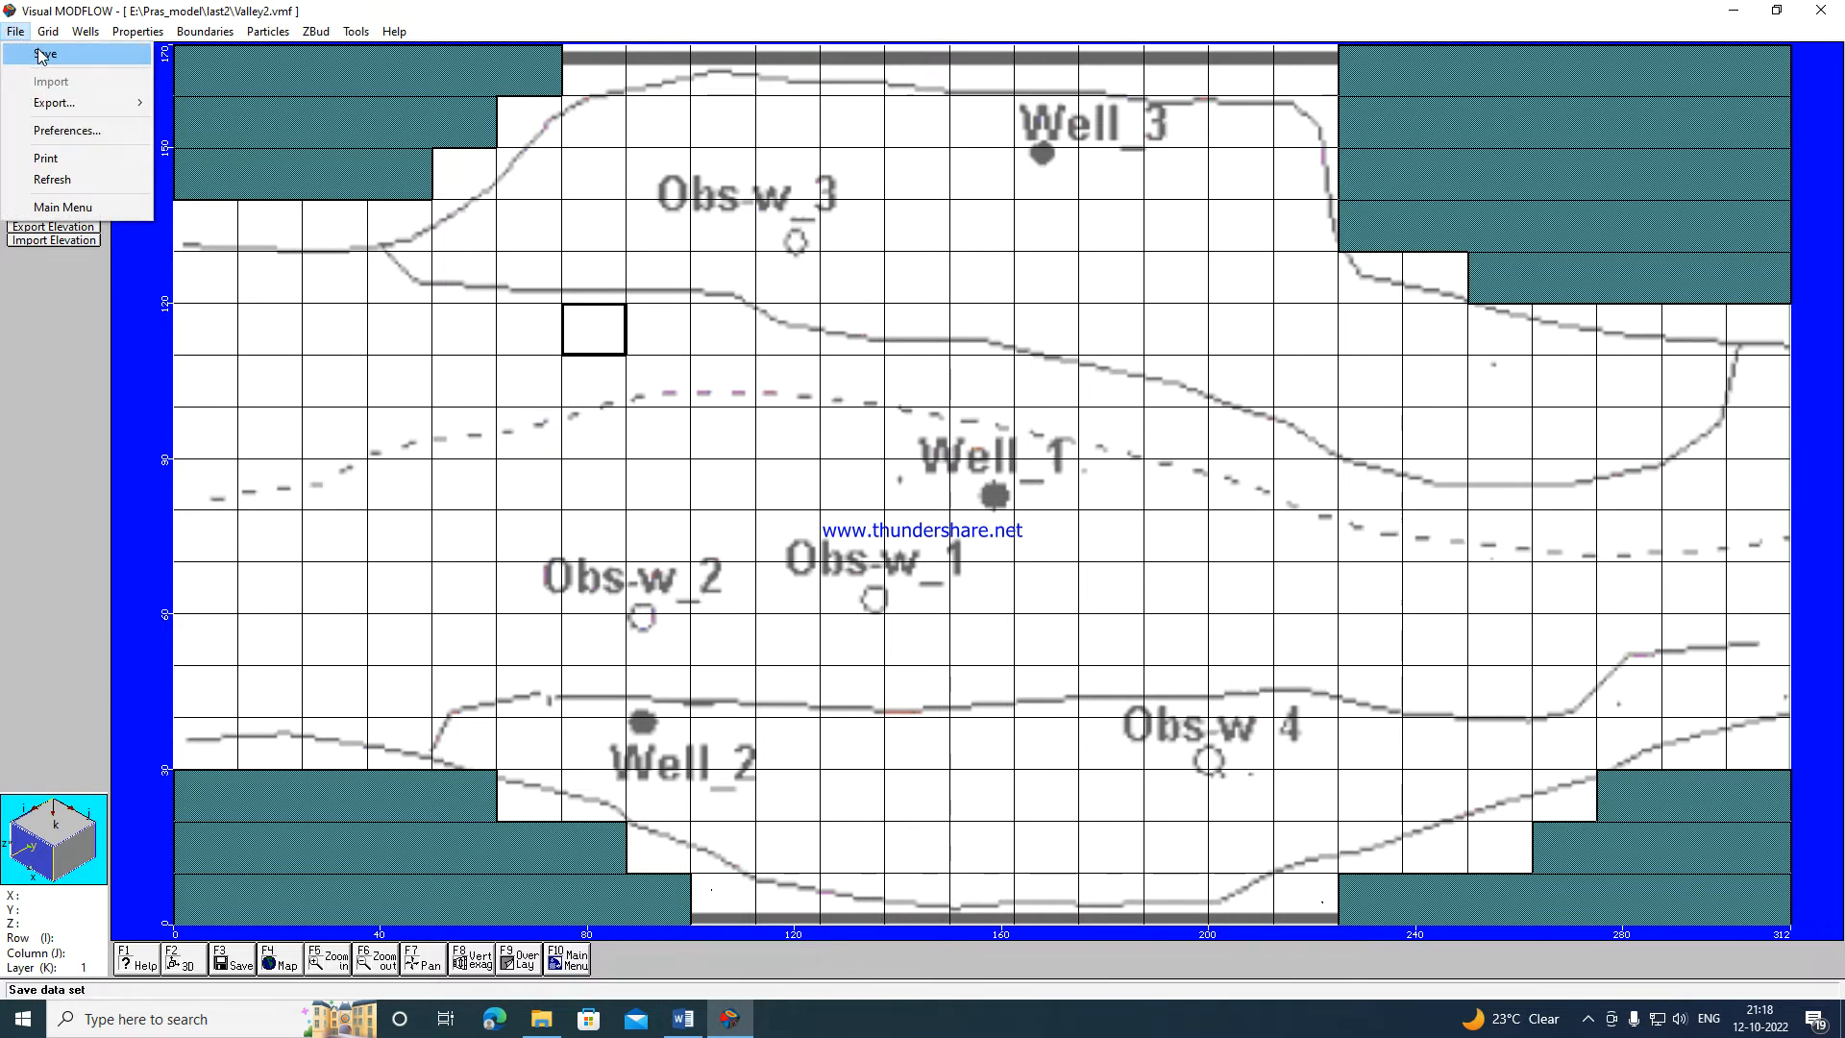
left_click(37, 52)
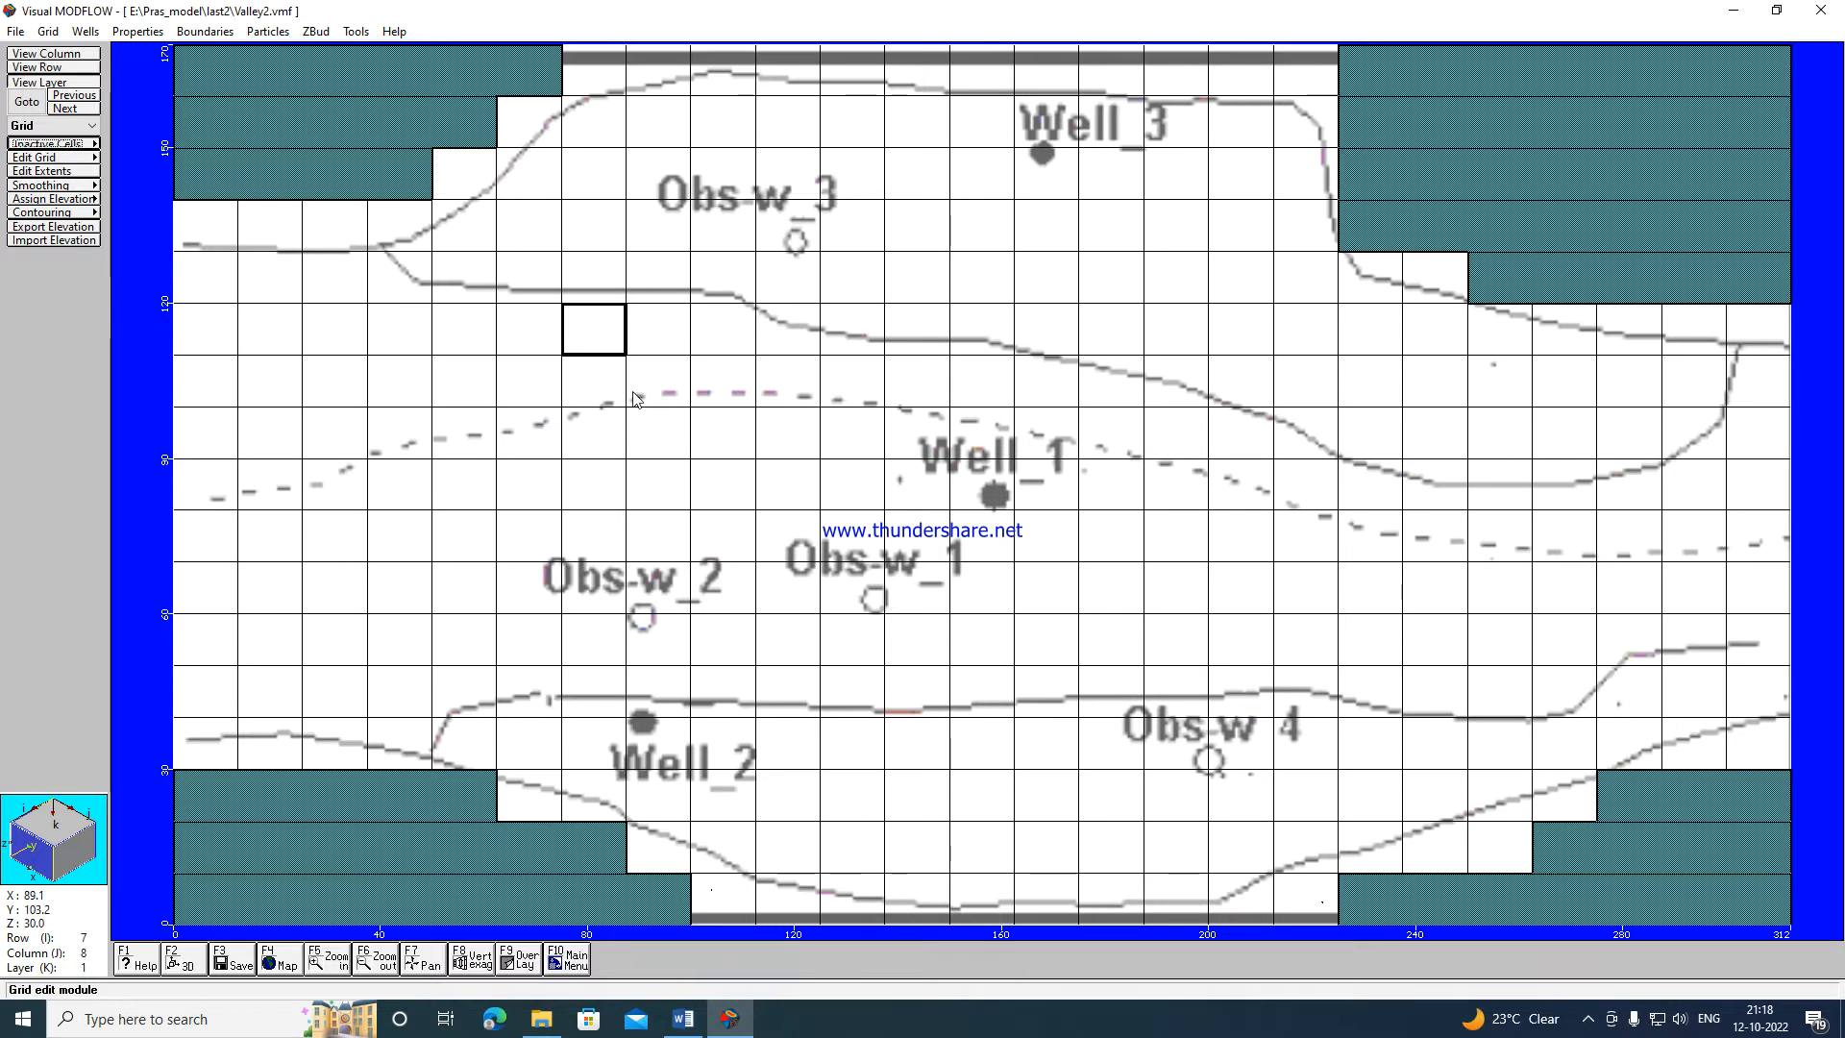
Switch to the Word exercise document and examine the boundary condition and recharge well specifications, then return to Visual MODFLOW.
left_click(698, 1021)
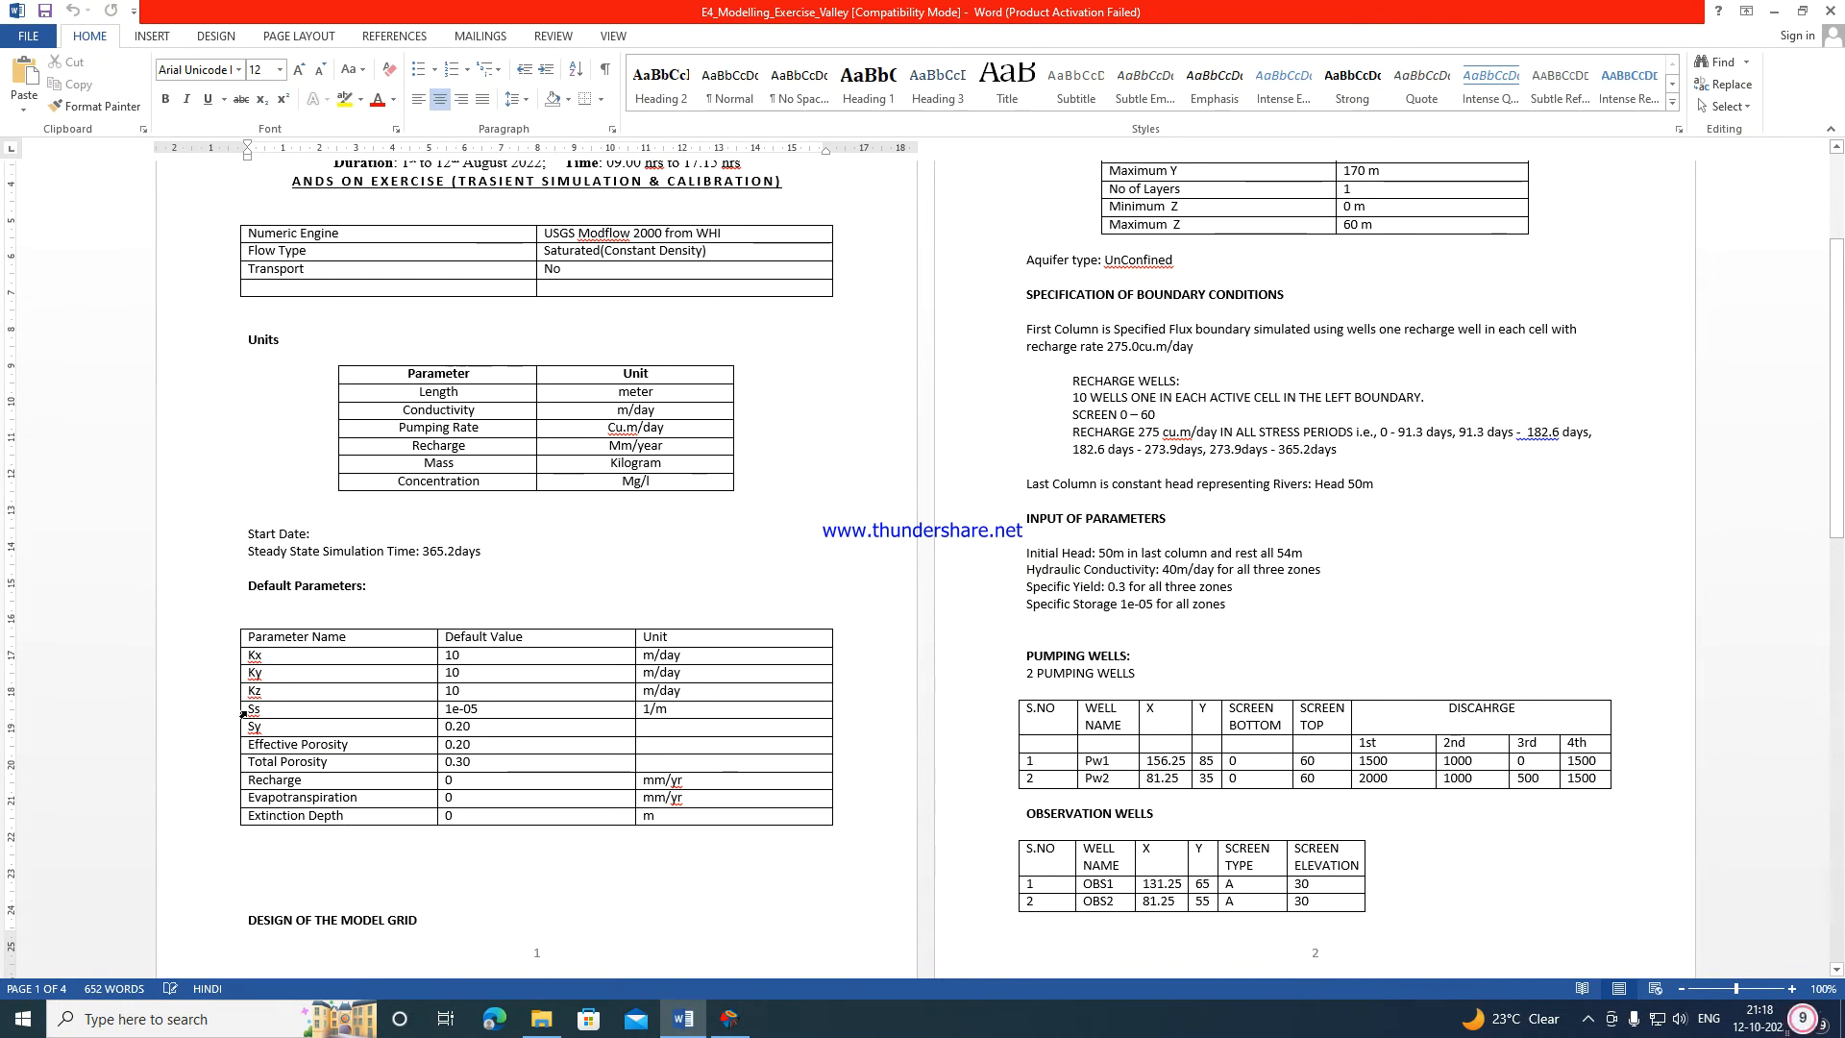
scroll(553, 677, "down", 1)
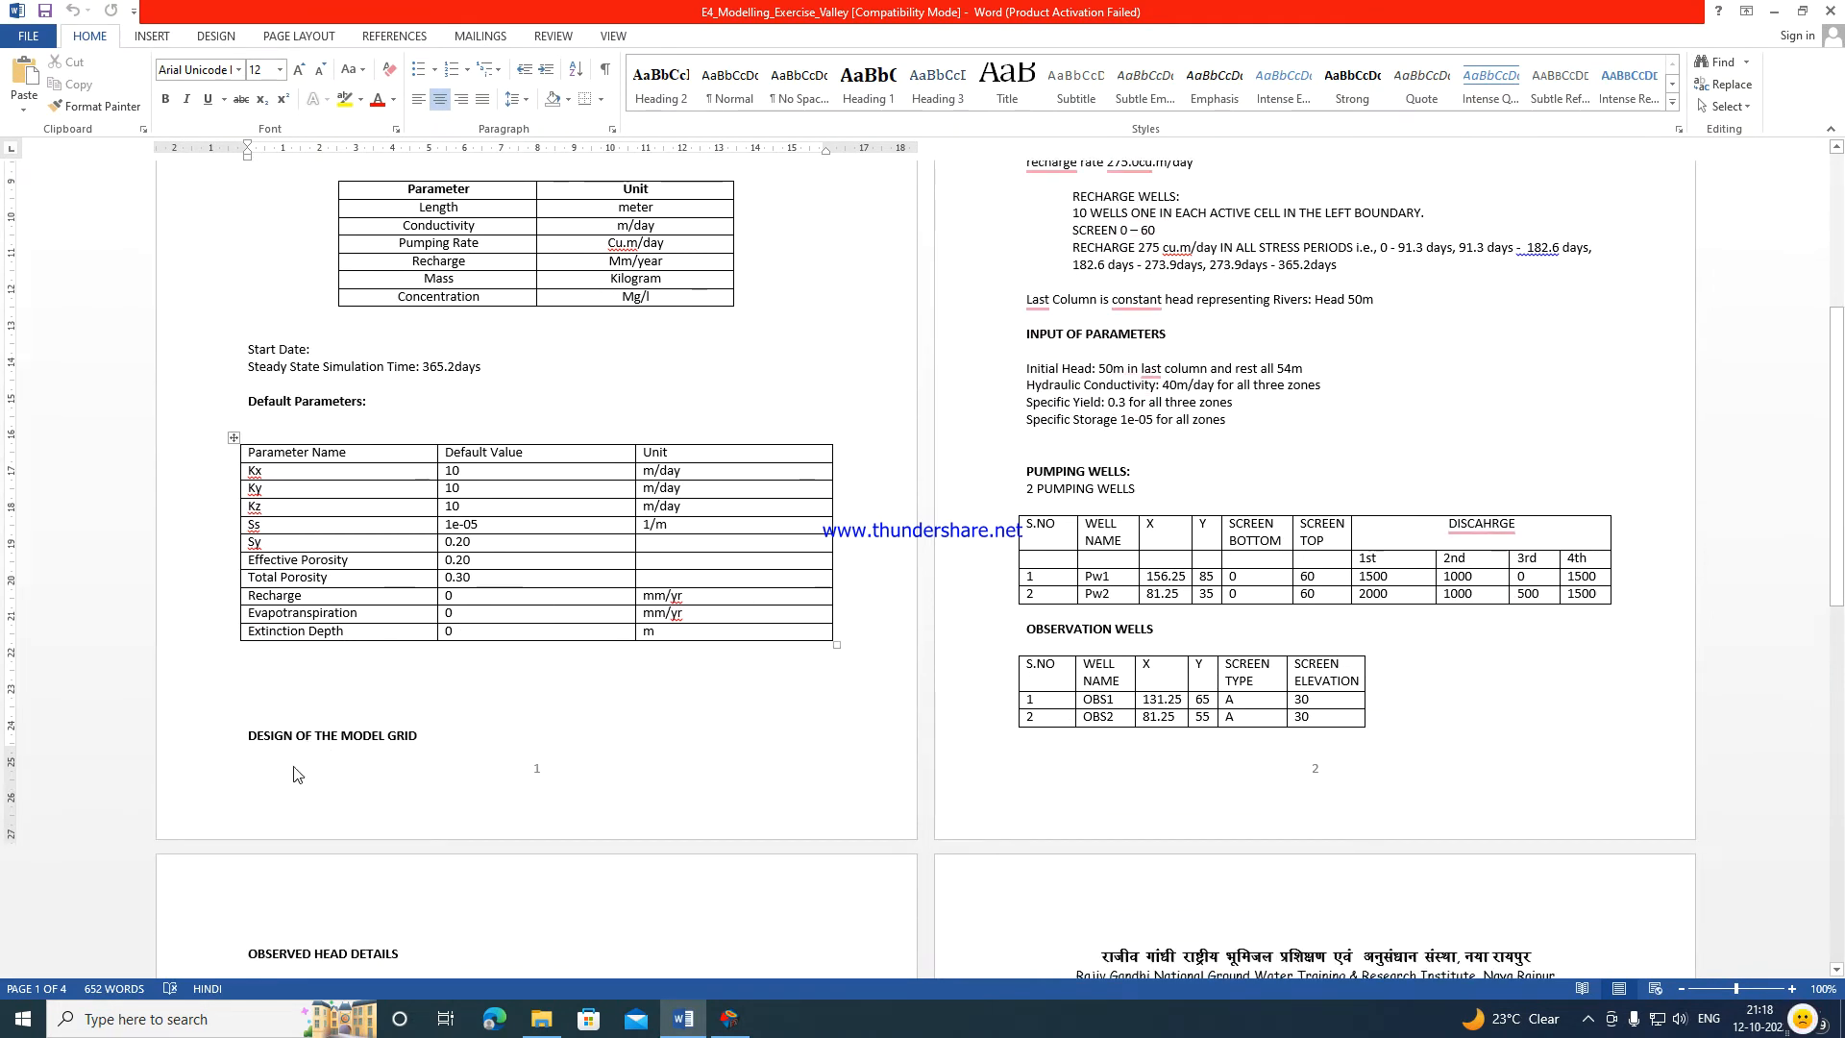
scroll(585, 659, "up", 6)
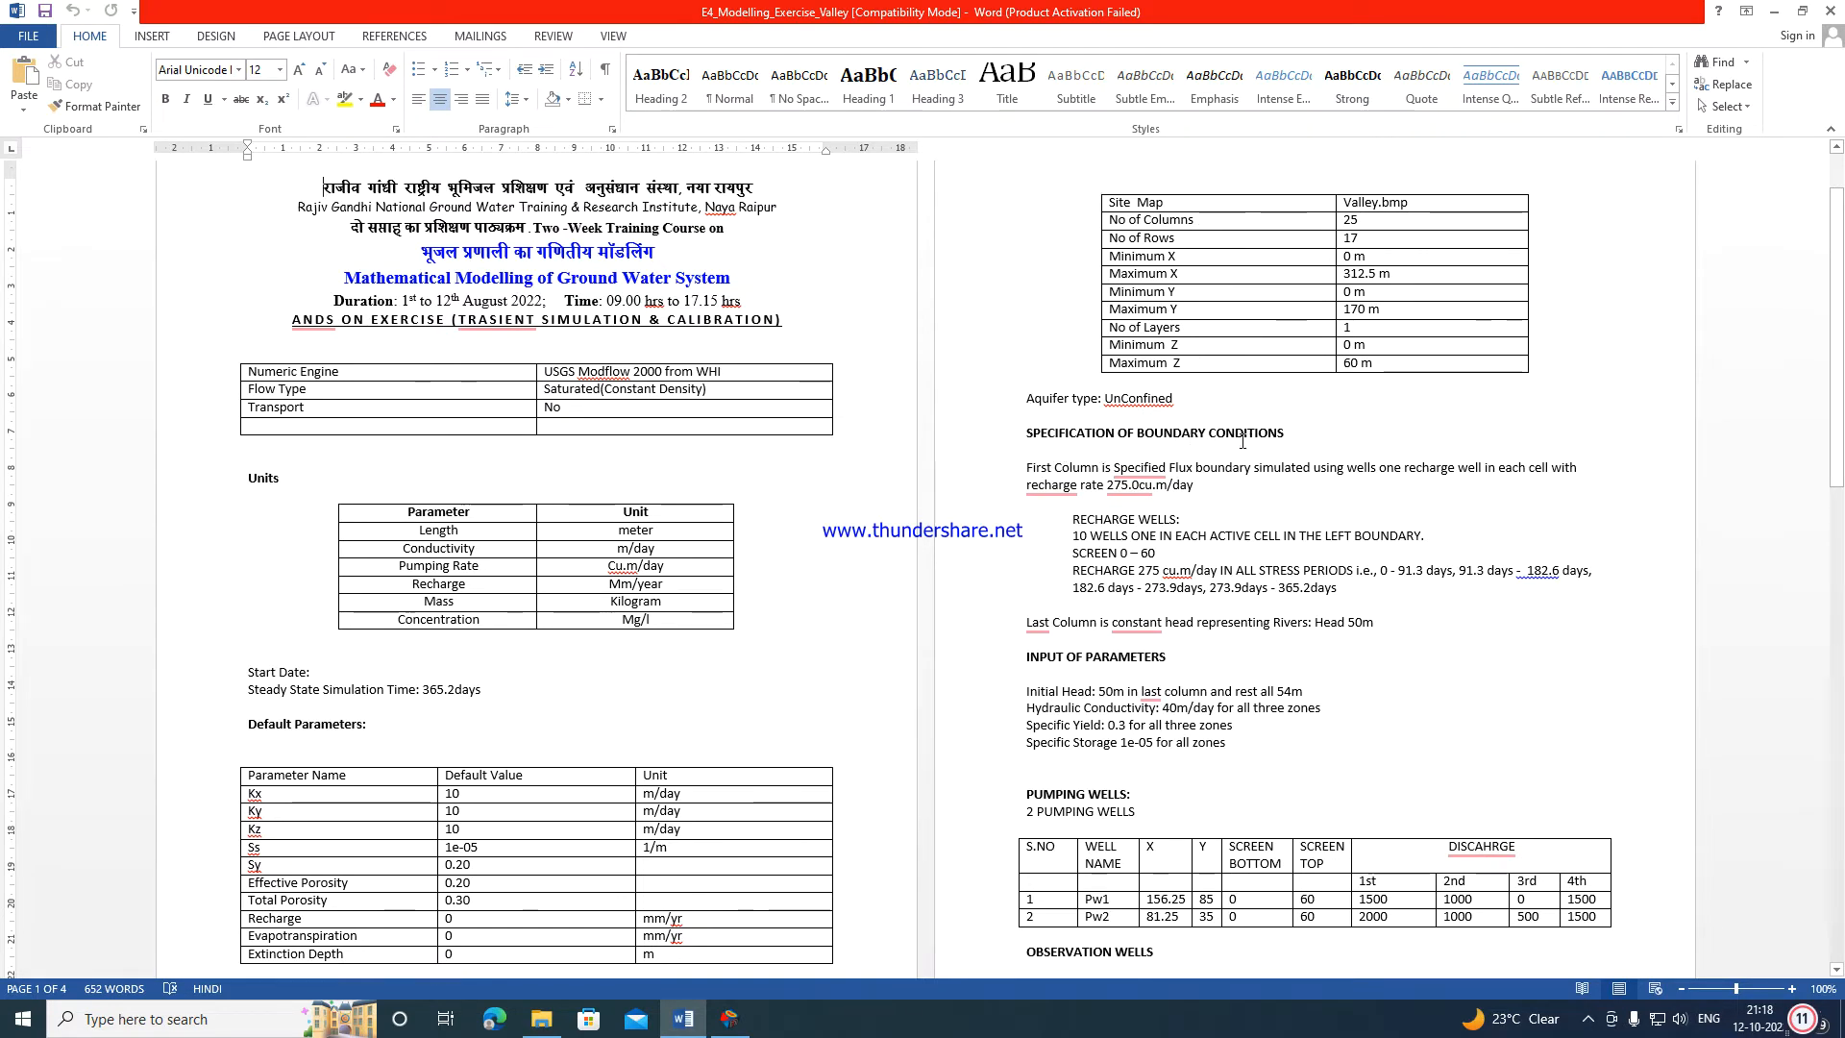
mouse_move(1139, 468)
left_click(1775, 9)
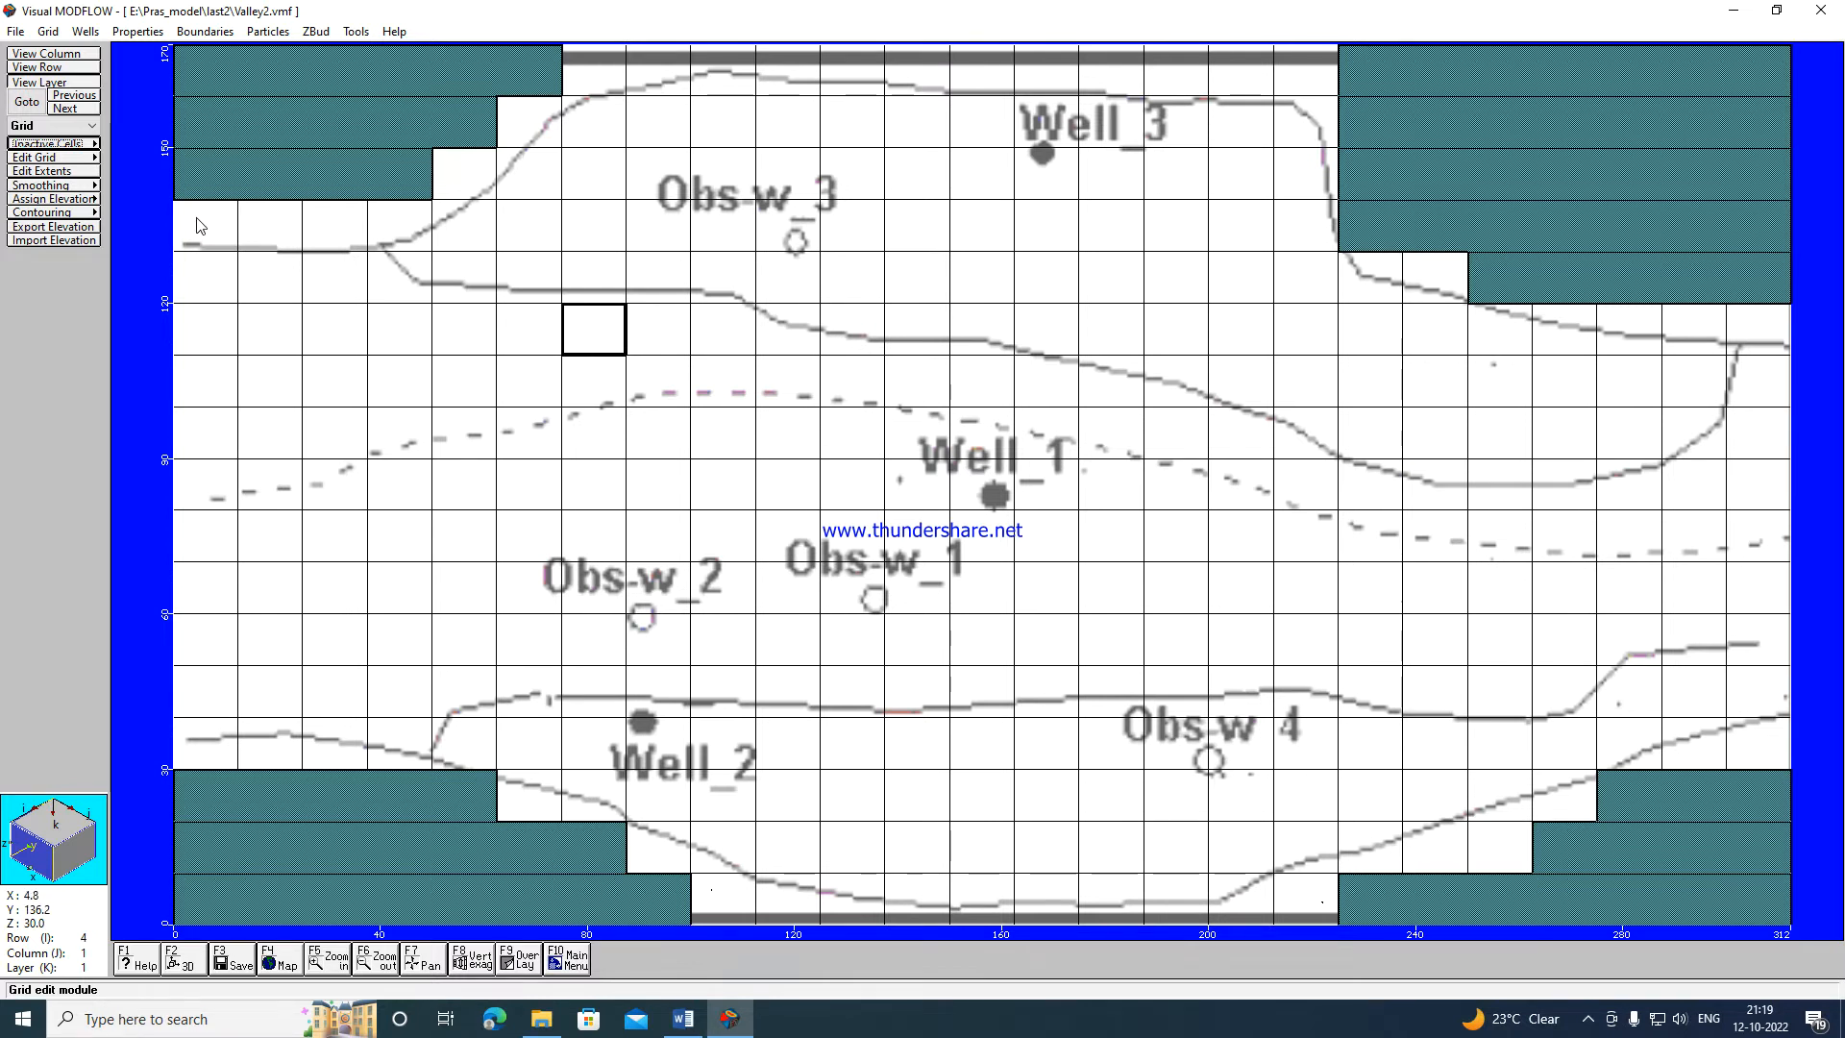
Mark the single cell at row 4, column 1 as inactive and save the model.
left_click(58, 143)
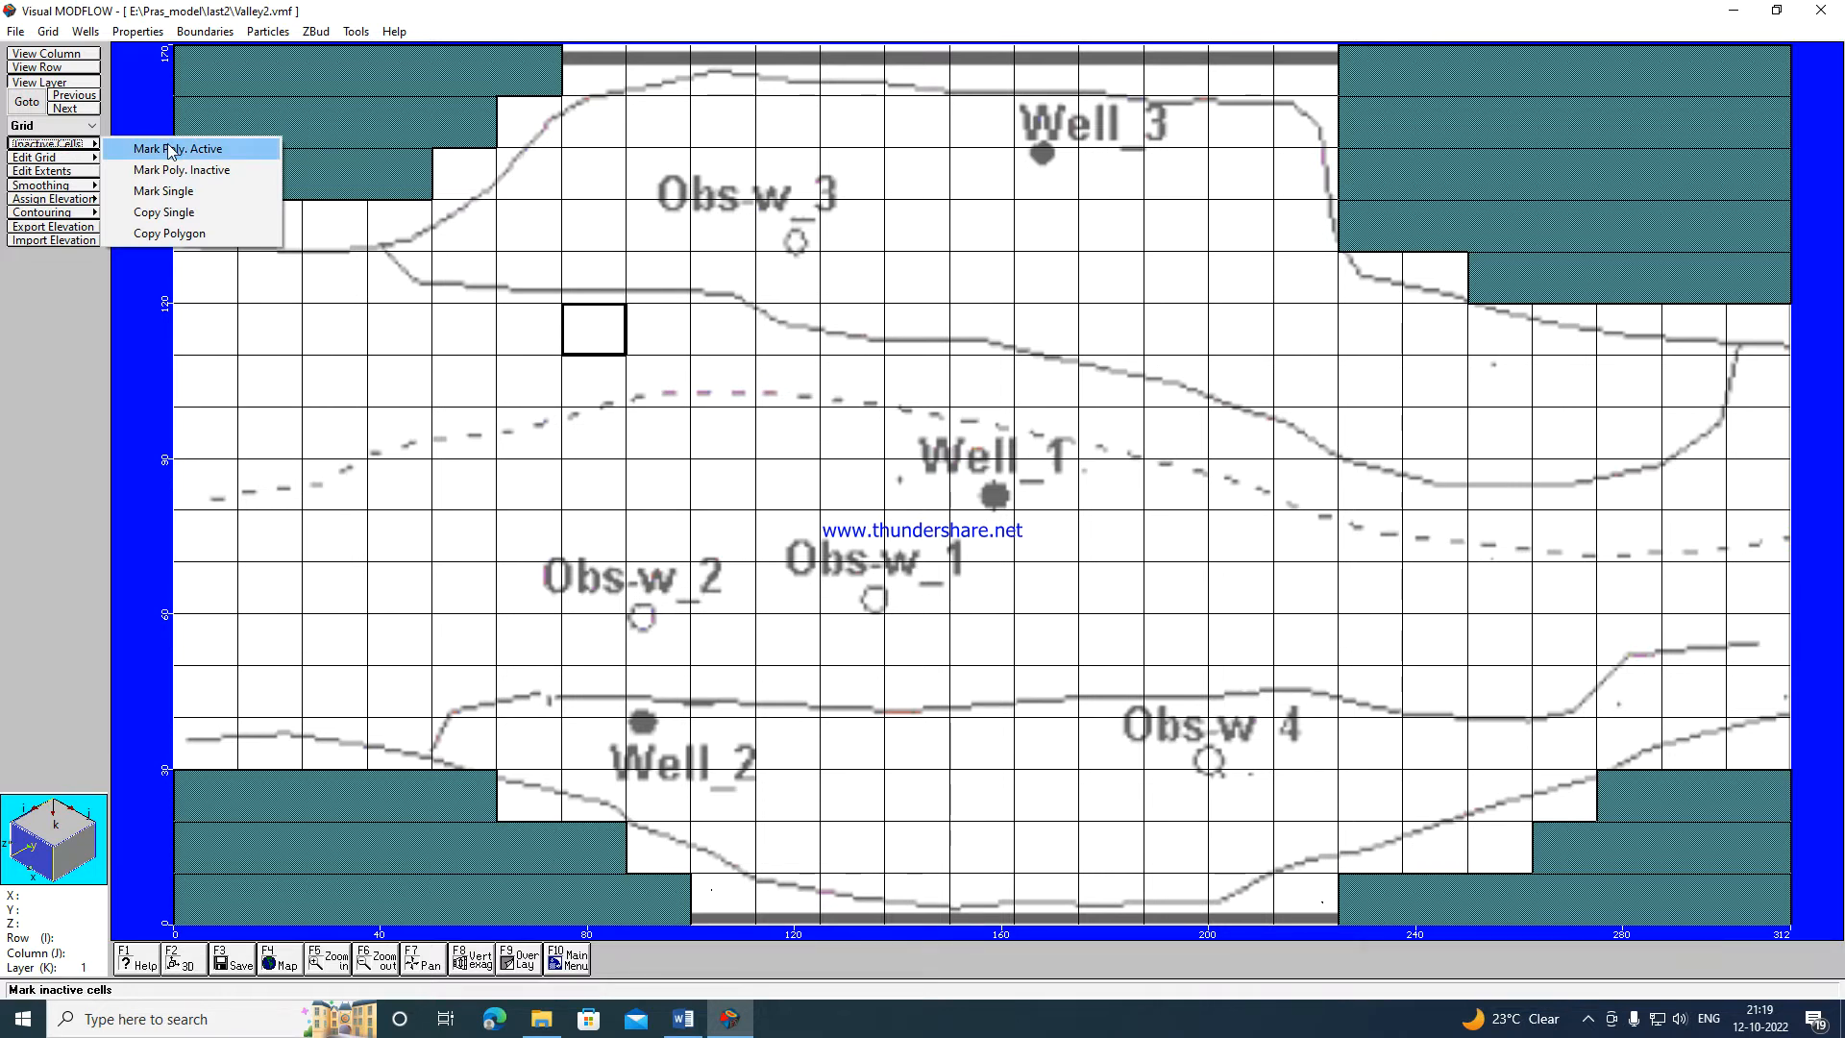
left_click(169, 190)
left_click(198, 231)
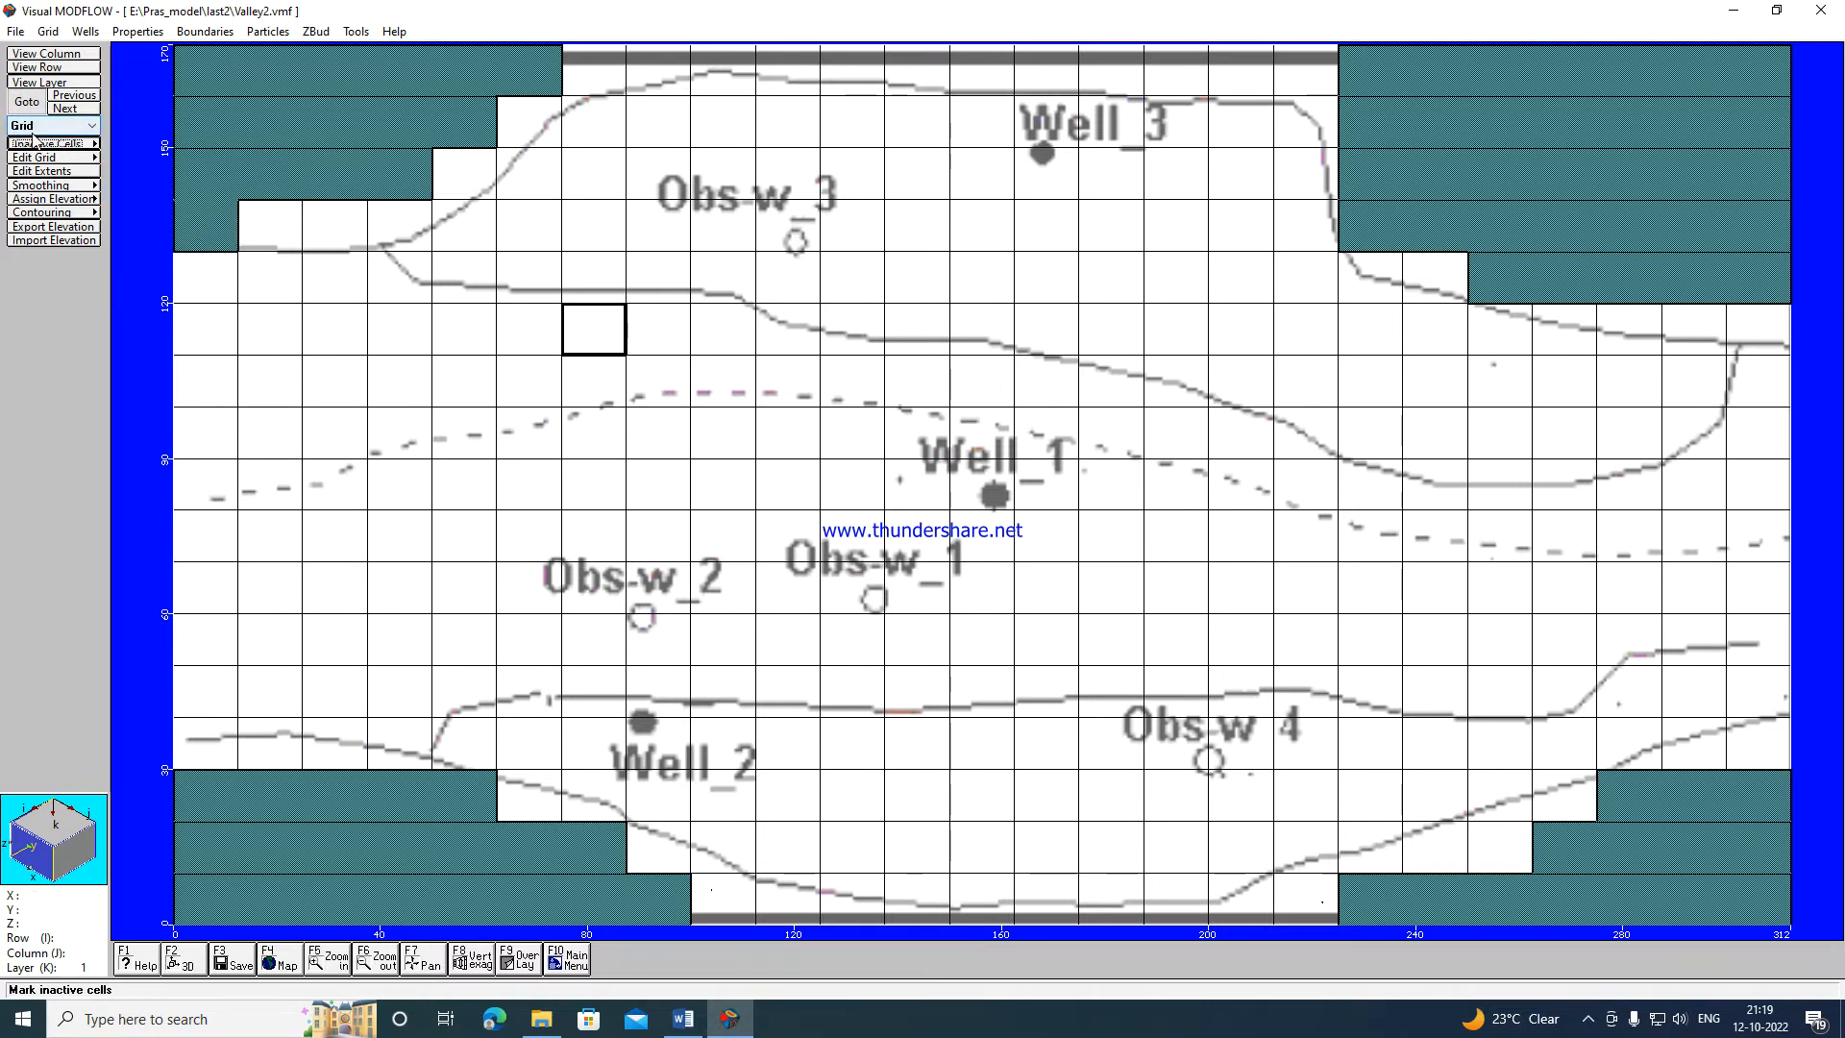
left_click(22, 36)
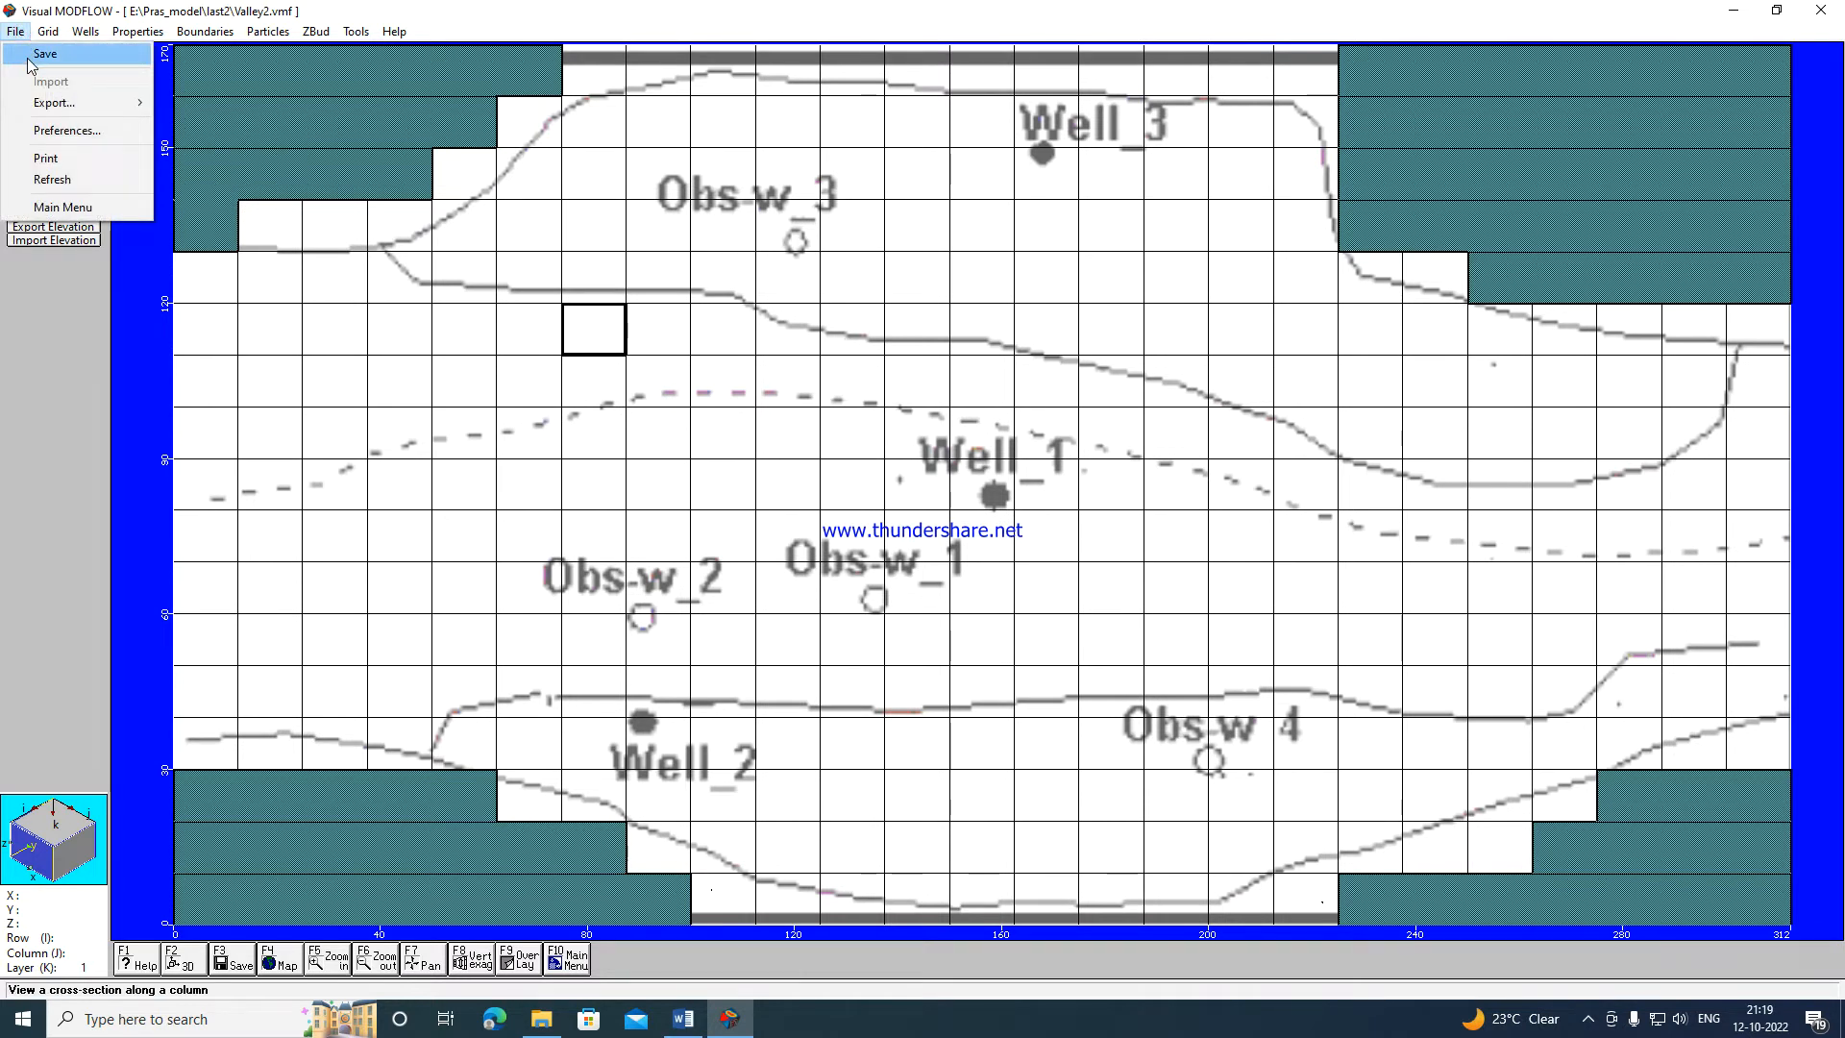
left_click(29, 57)
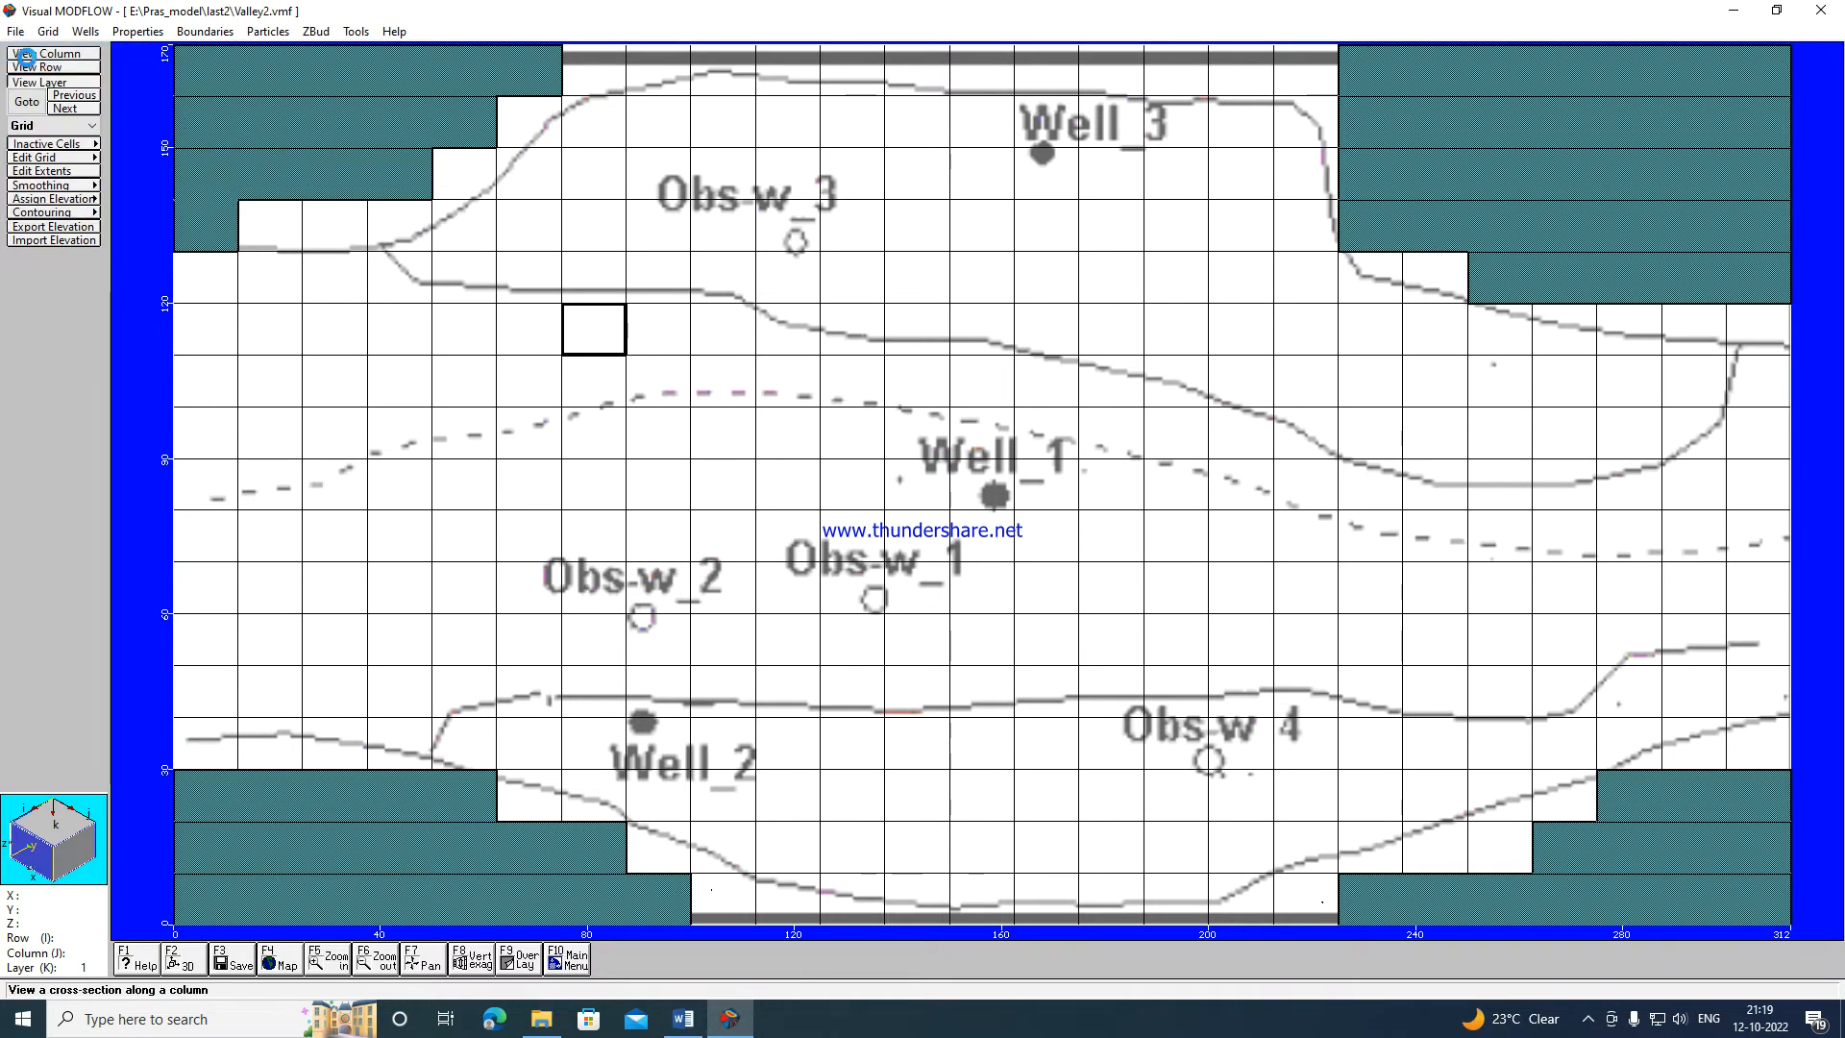
Add a pumping well named RW in the cell at row 5, column 1, at about X 5.57, Y 123.6.
left_click(85, 31)
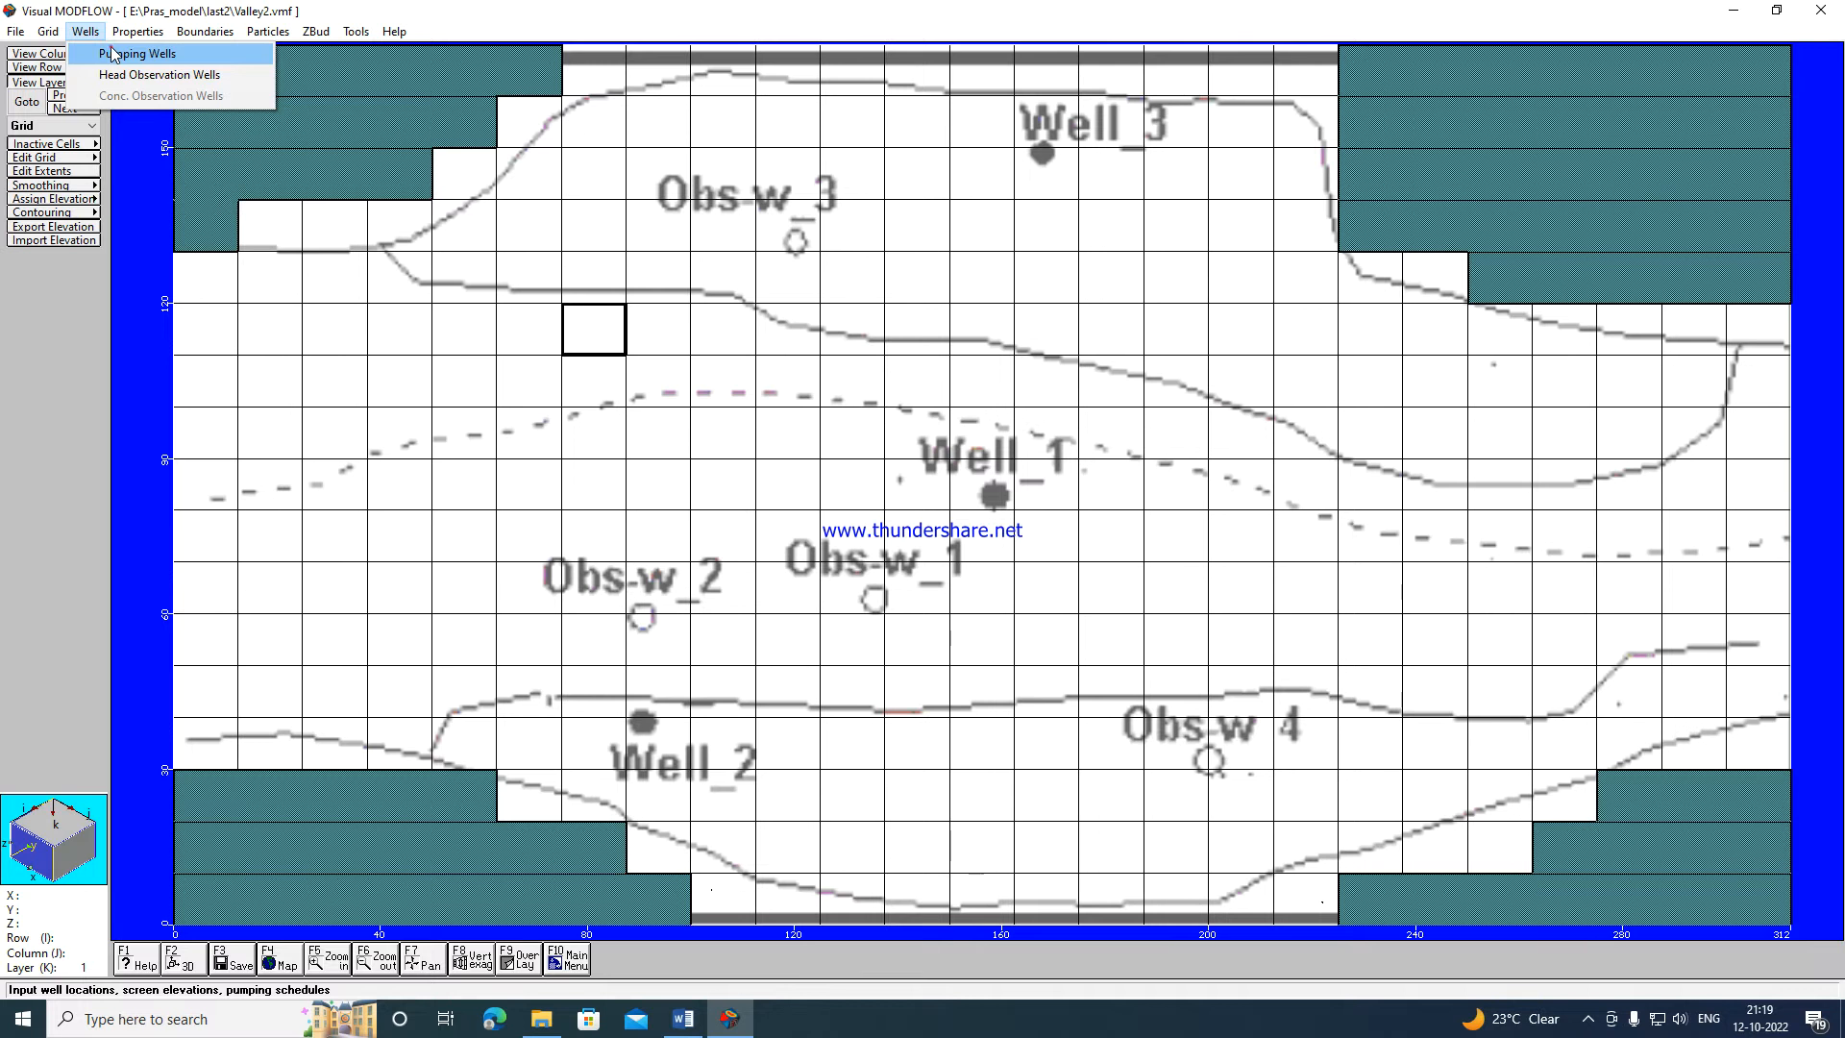
left_click(114, 54)
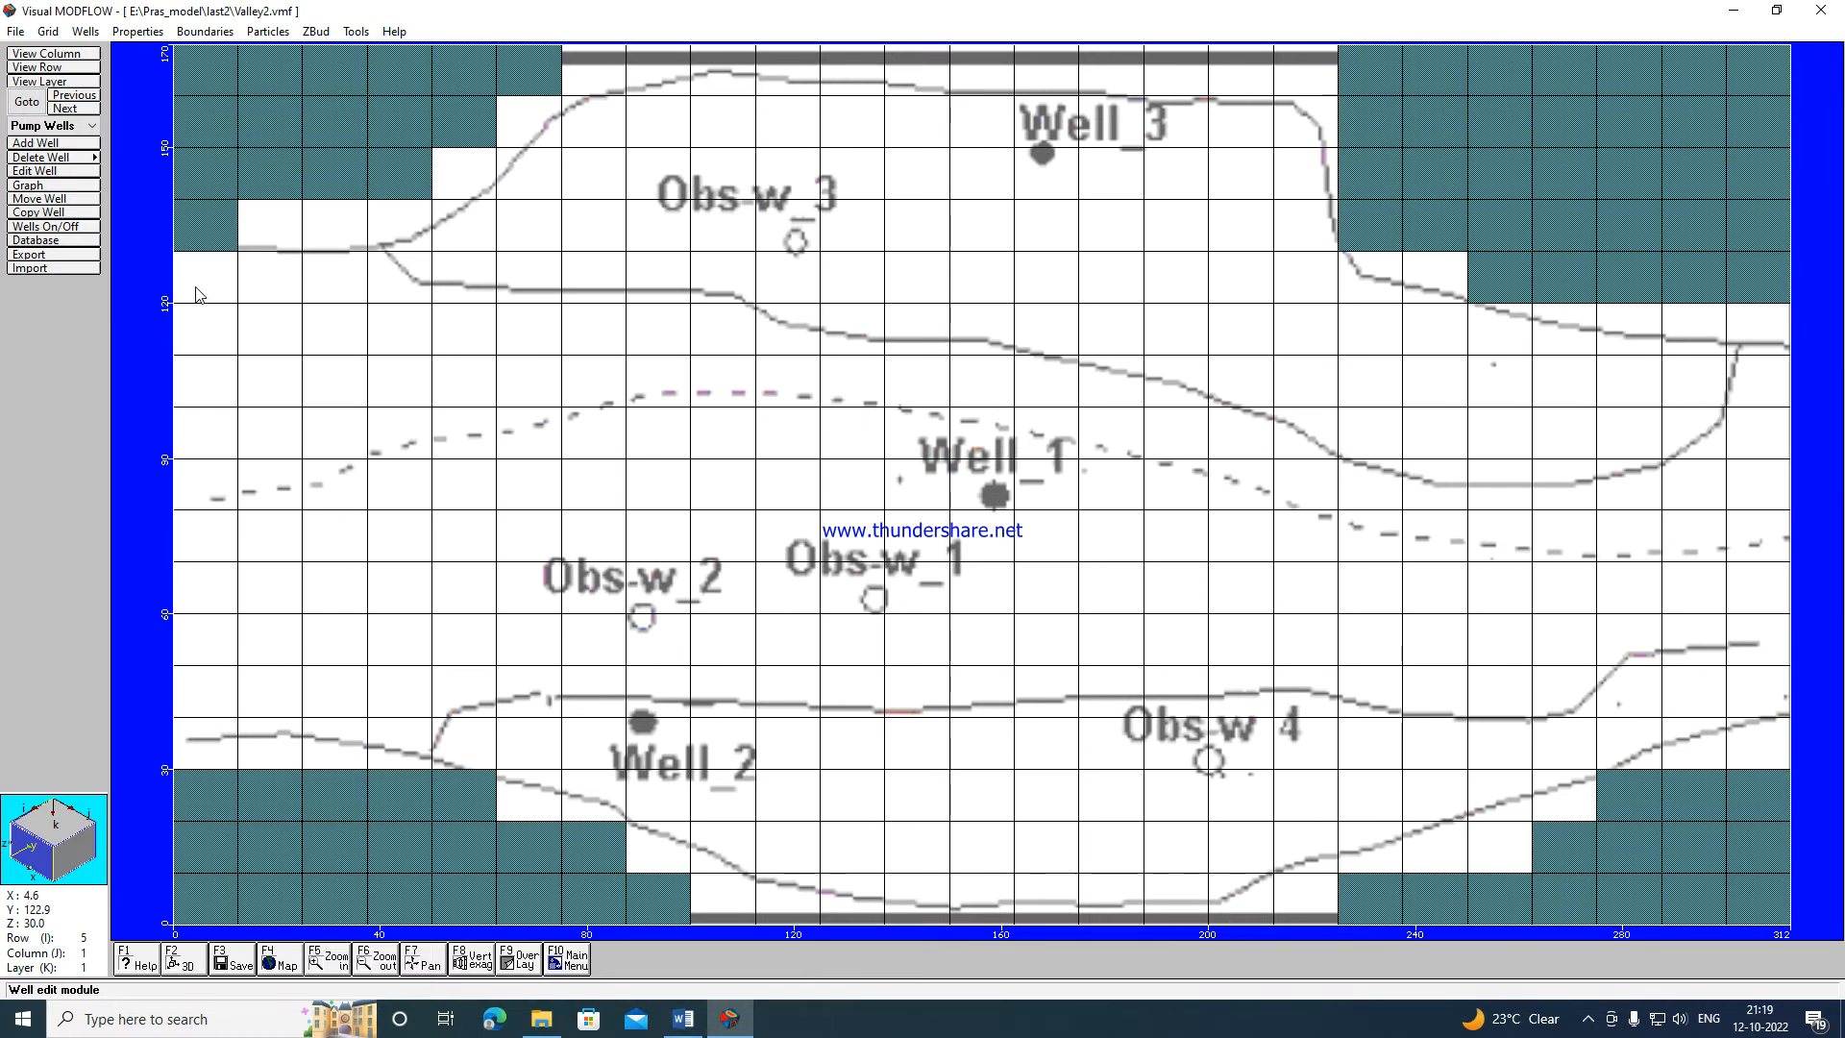
left_click(46, 142)
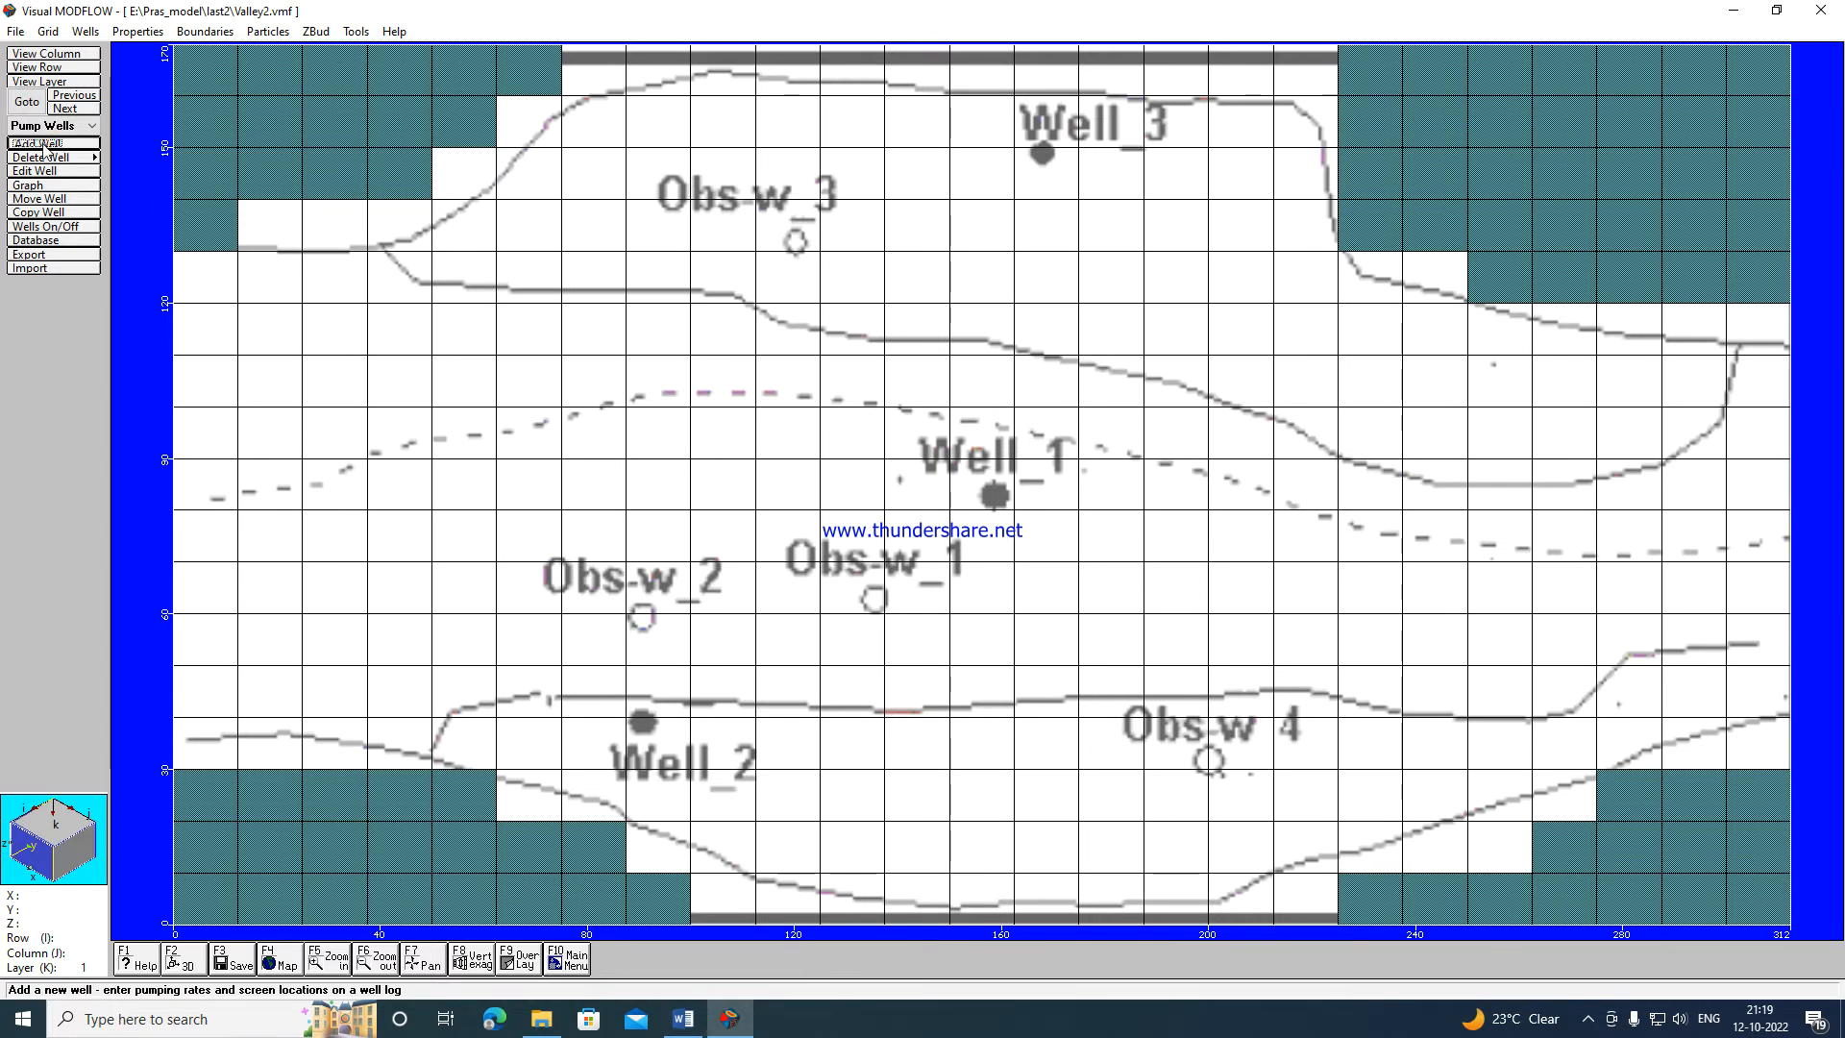
left_click(202, 288)
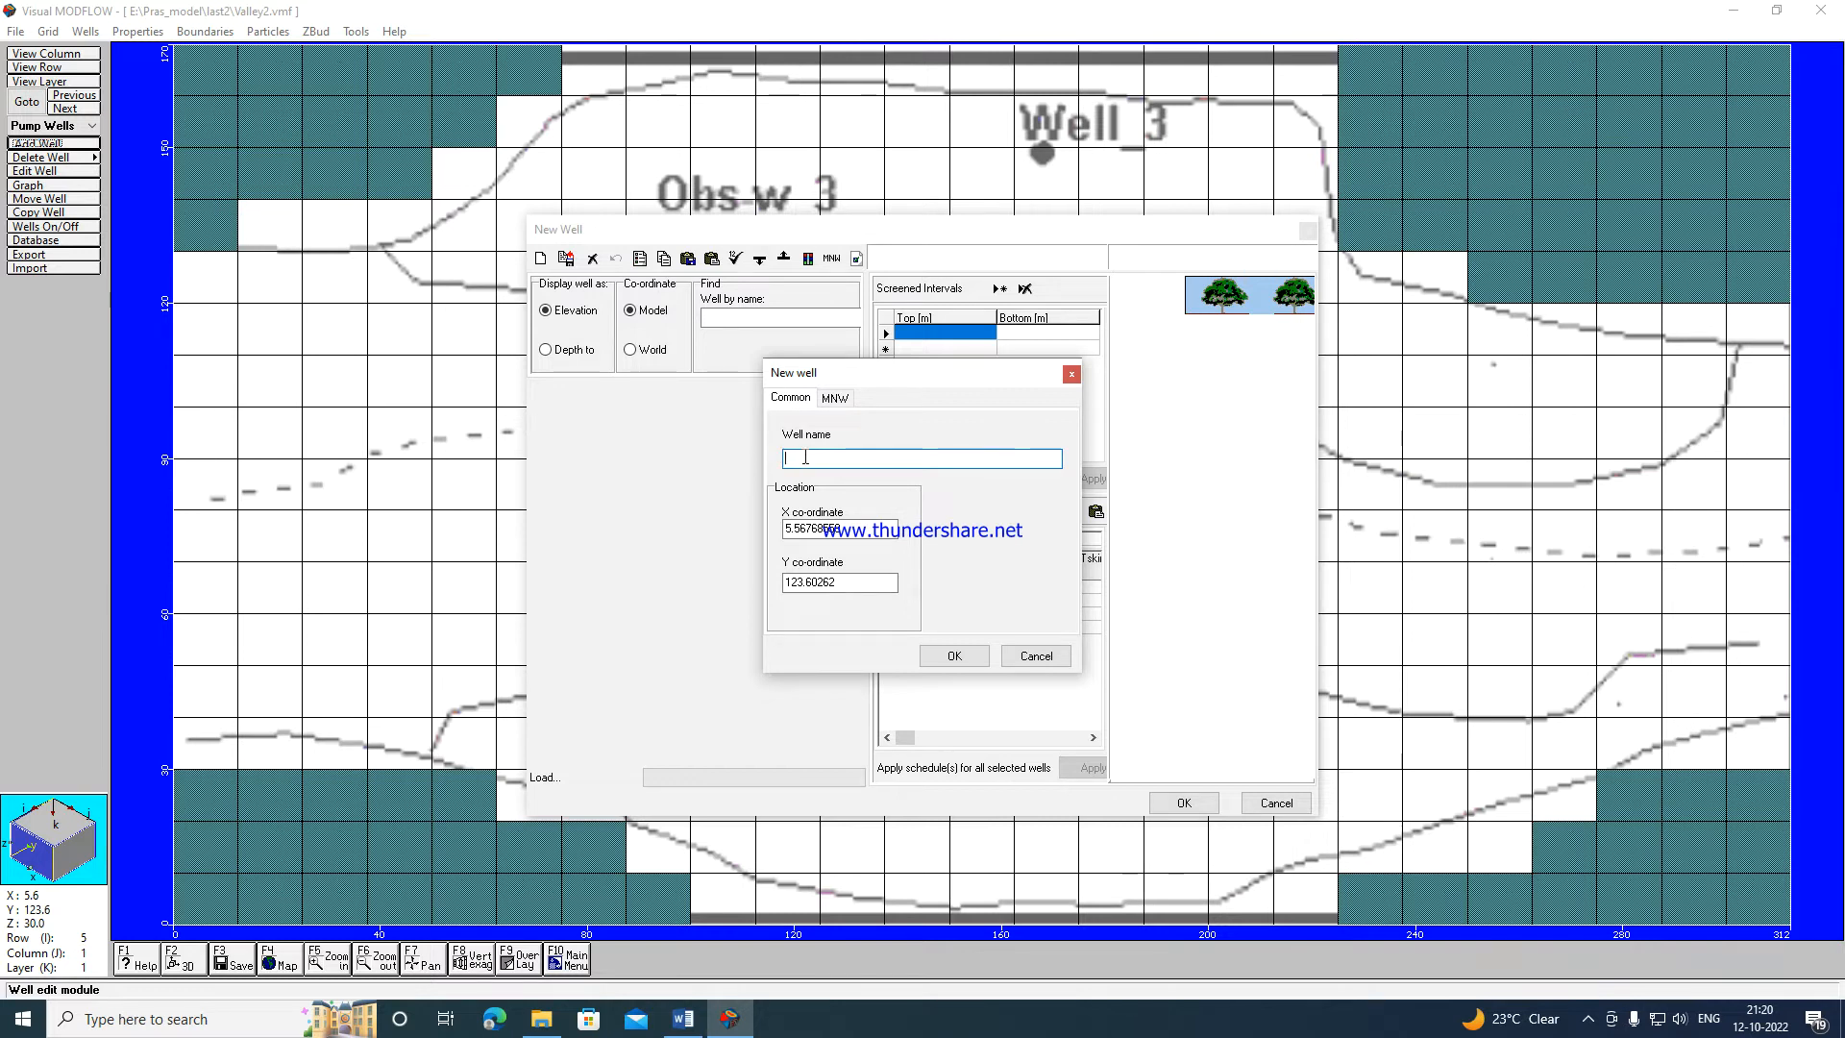
type("RW")
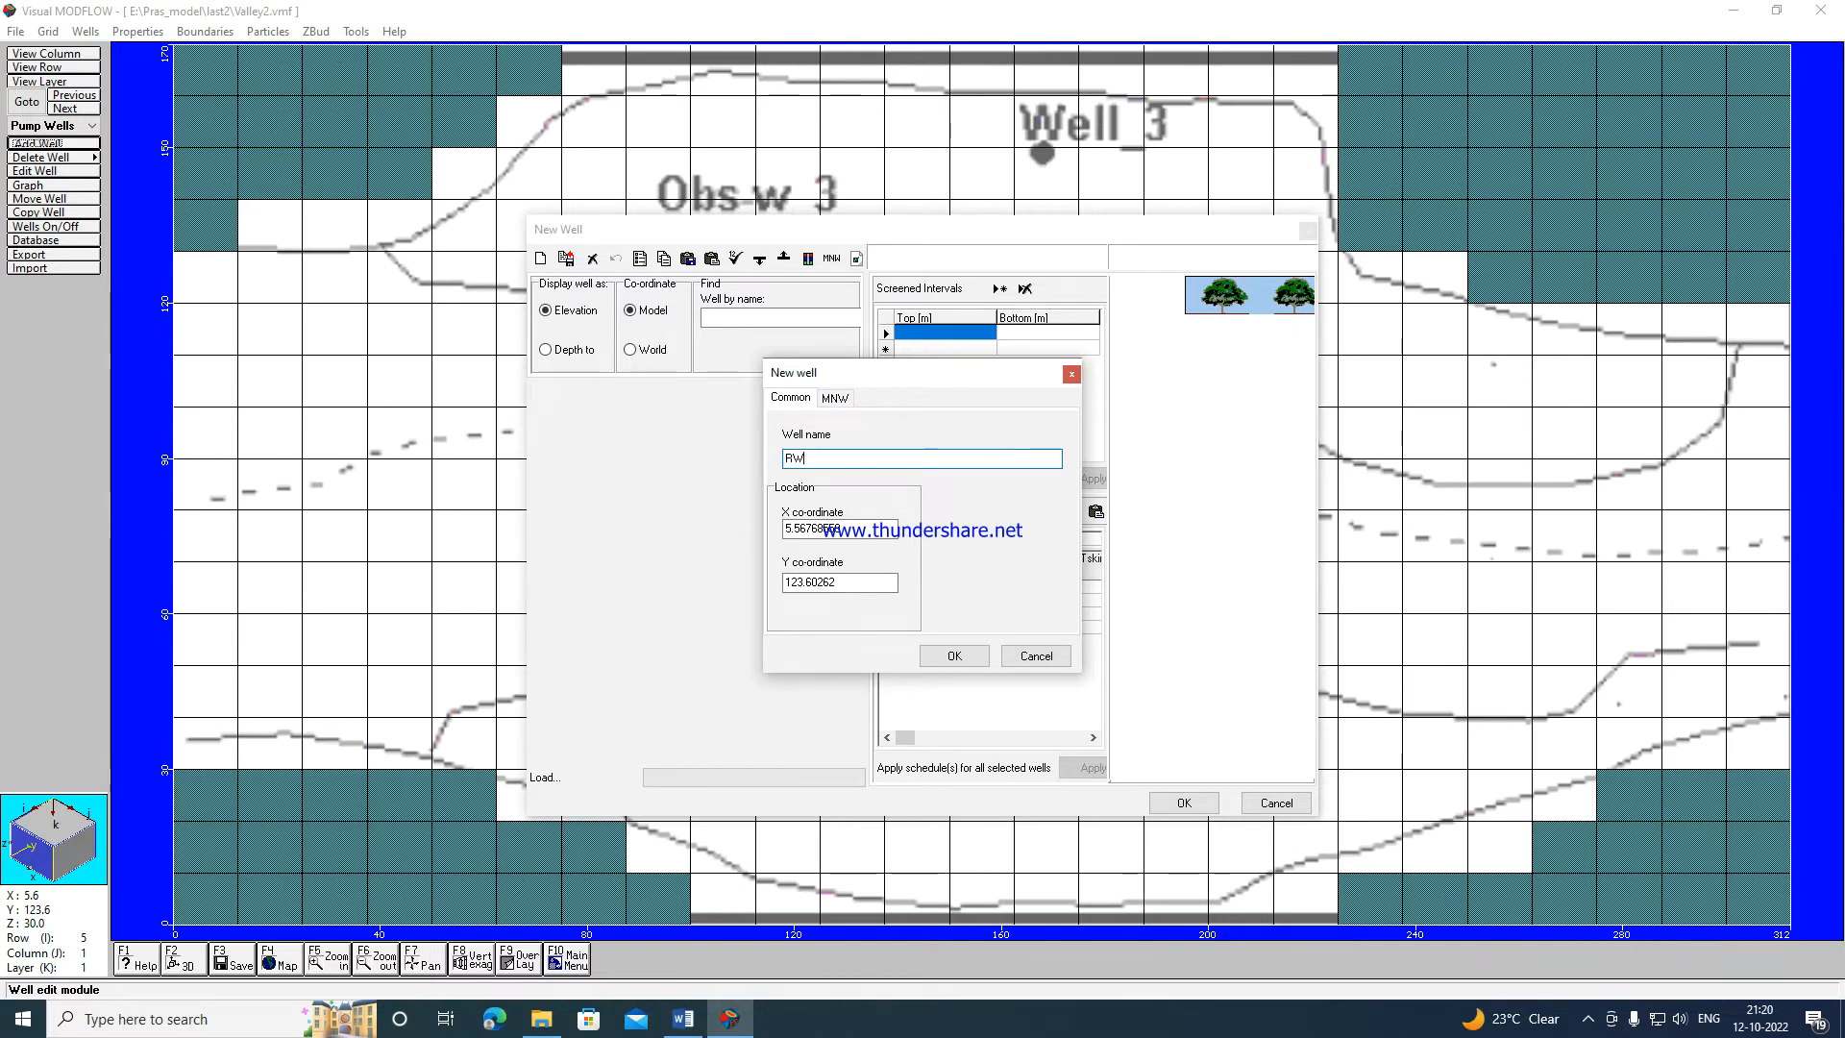
left_click(953, 655)
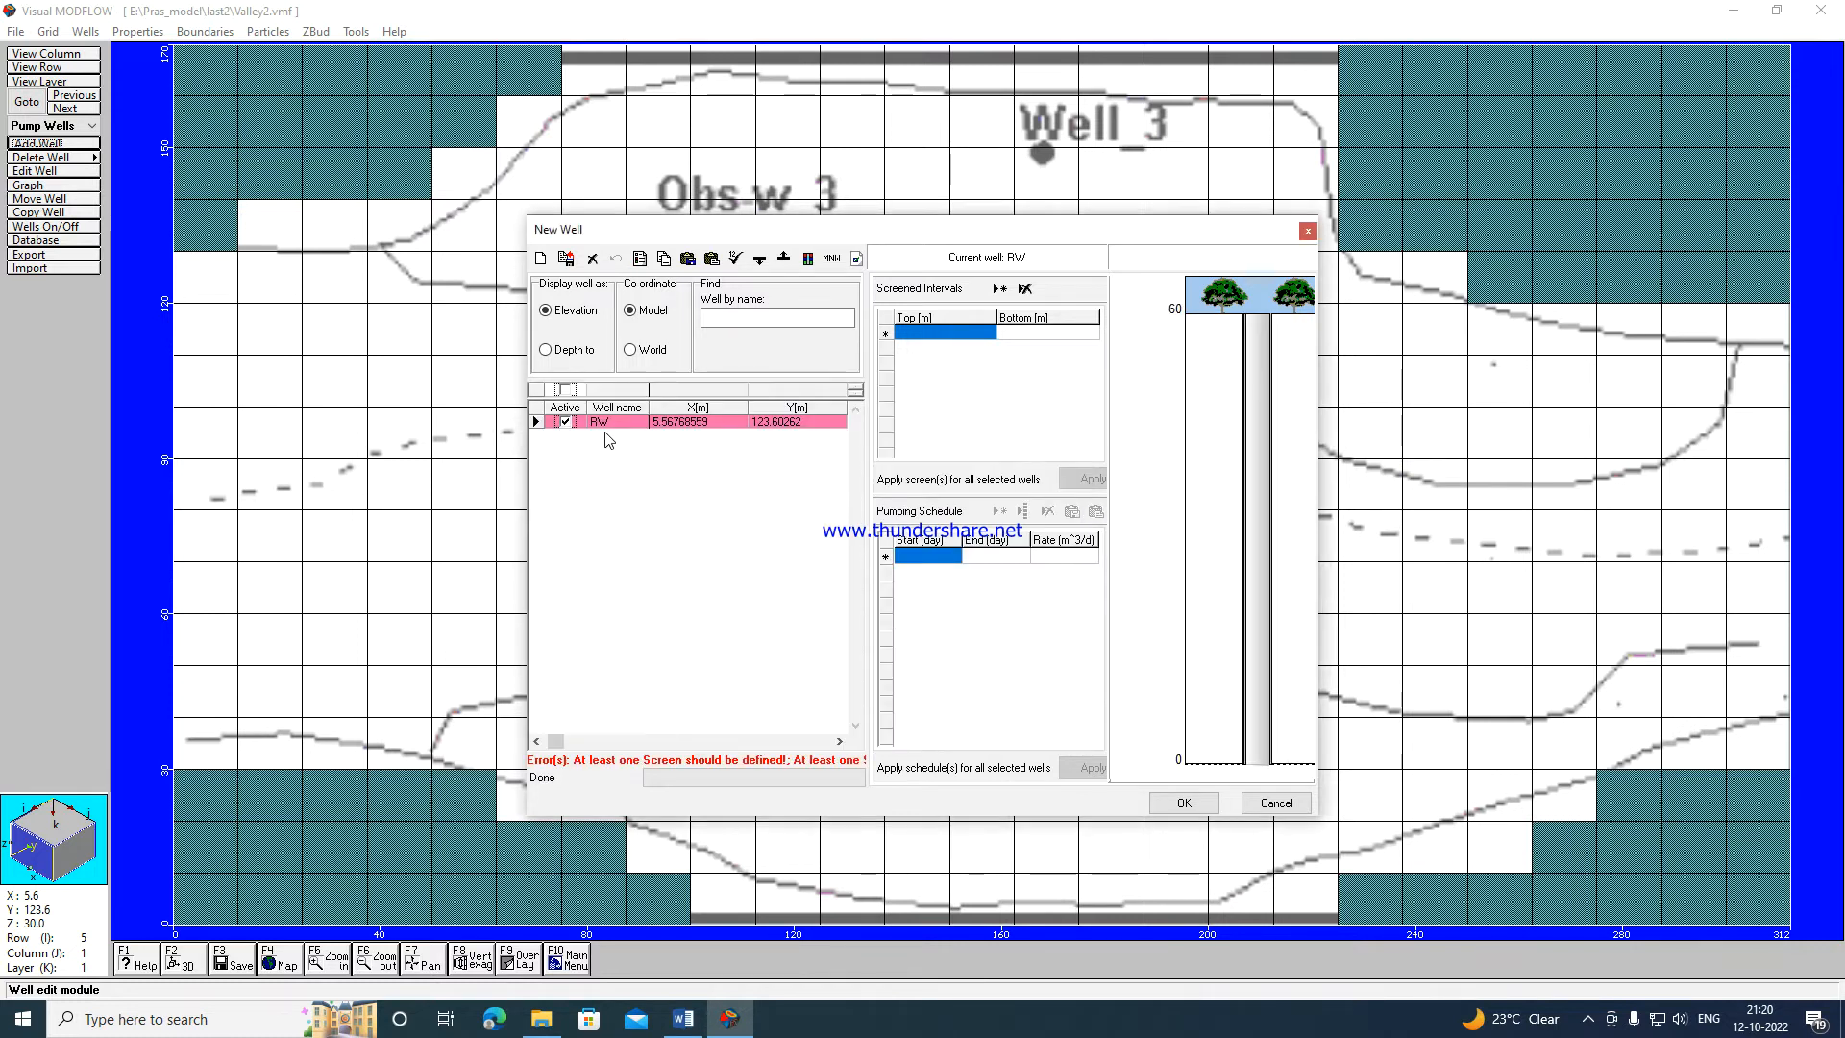
Define the screened interval of well RW with its top at 60 m and bottom at 0 m.
left_click(534, 420)
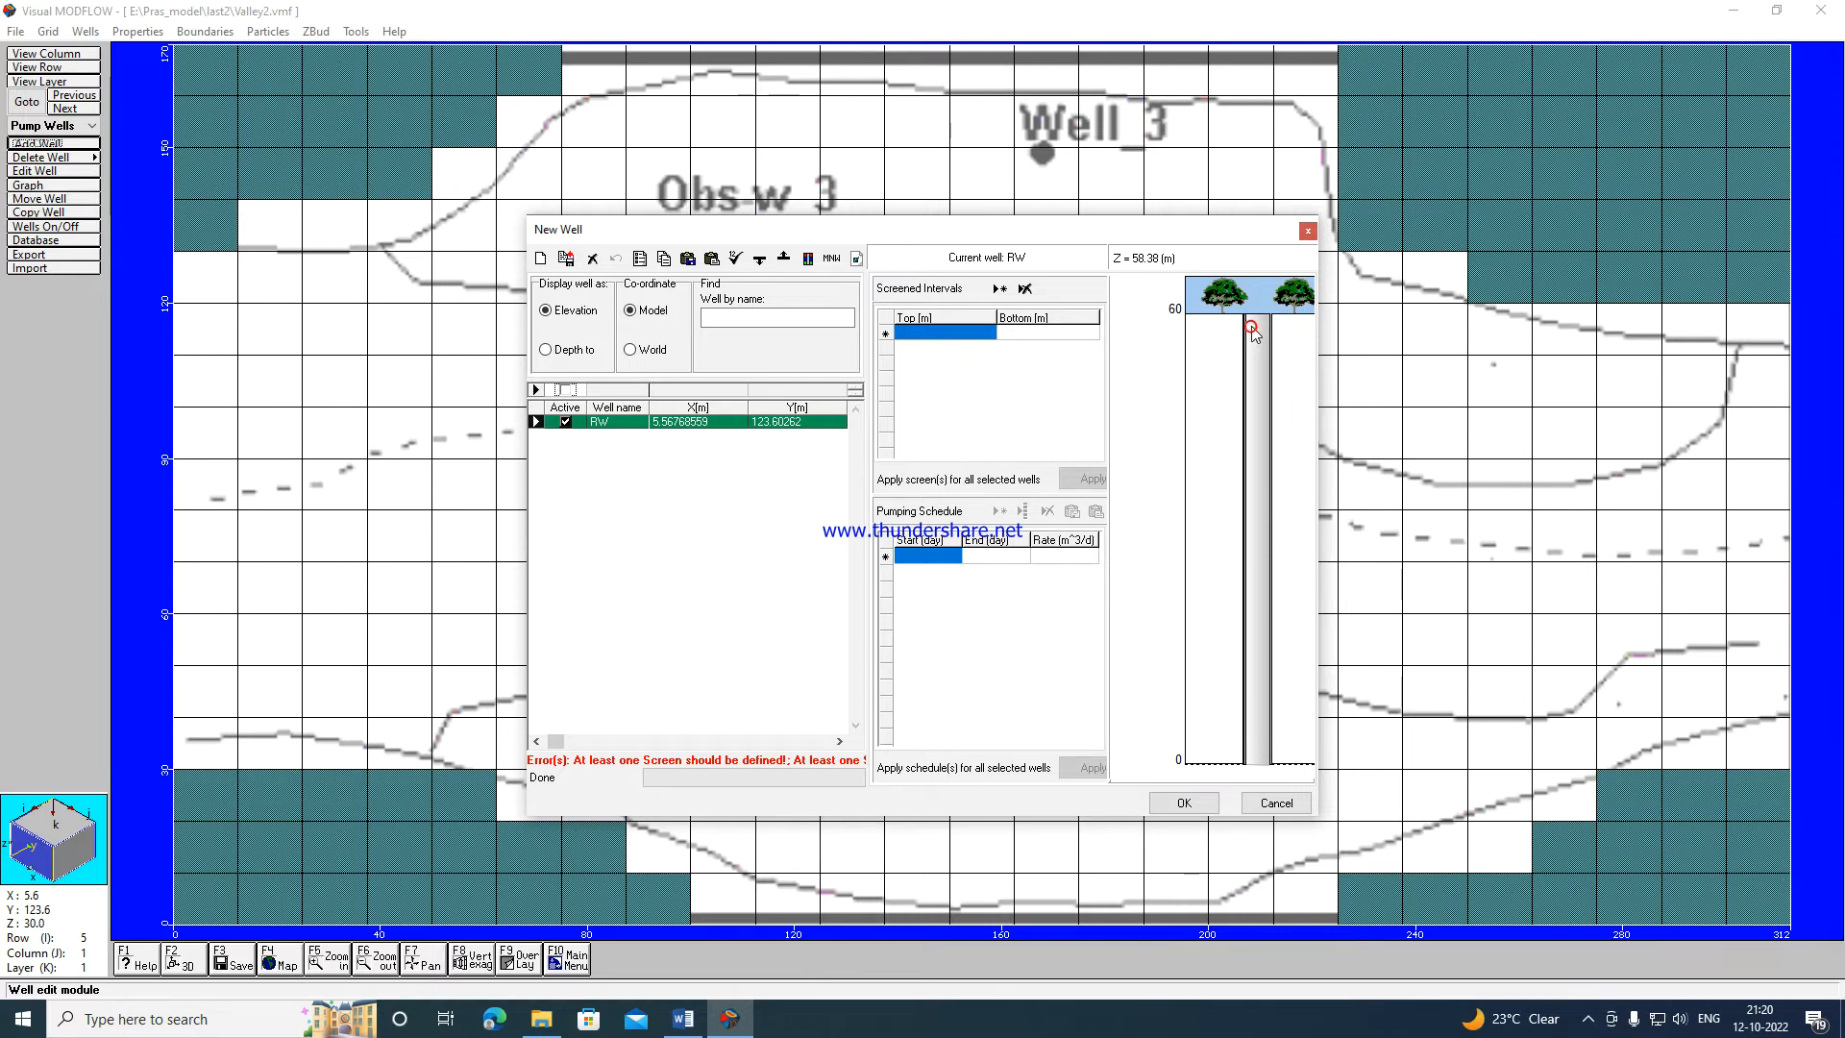
left_click(951, 340)
left_click(965, 332)
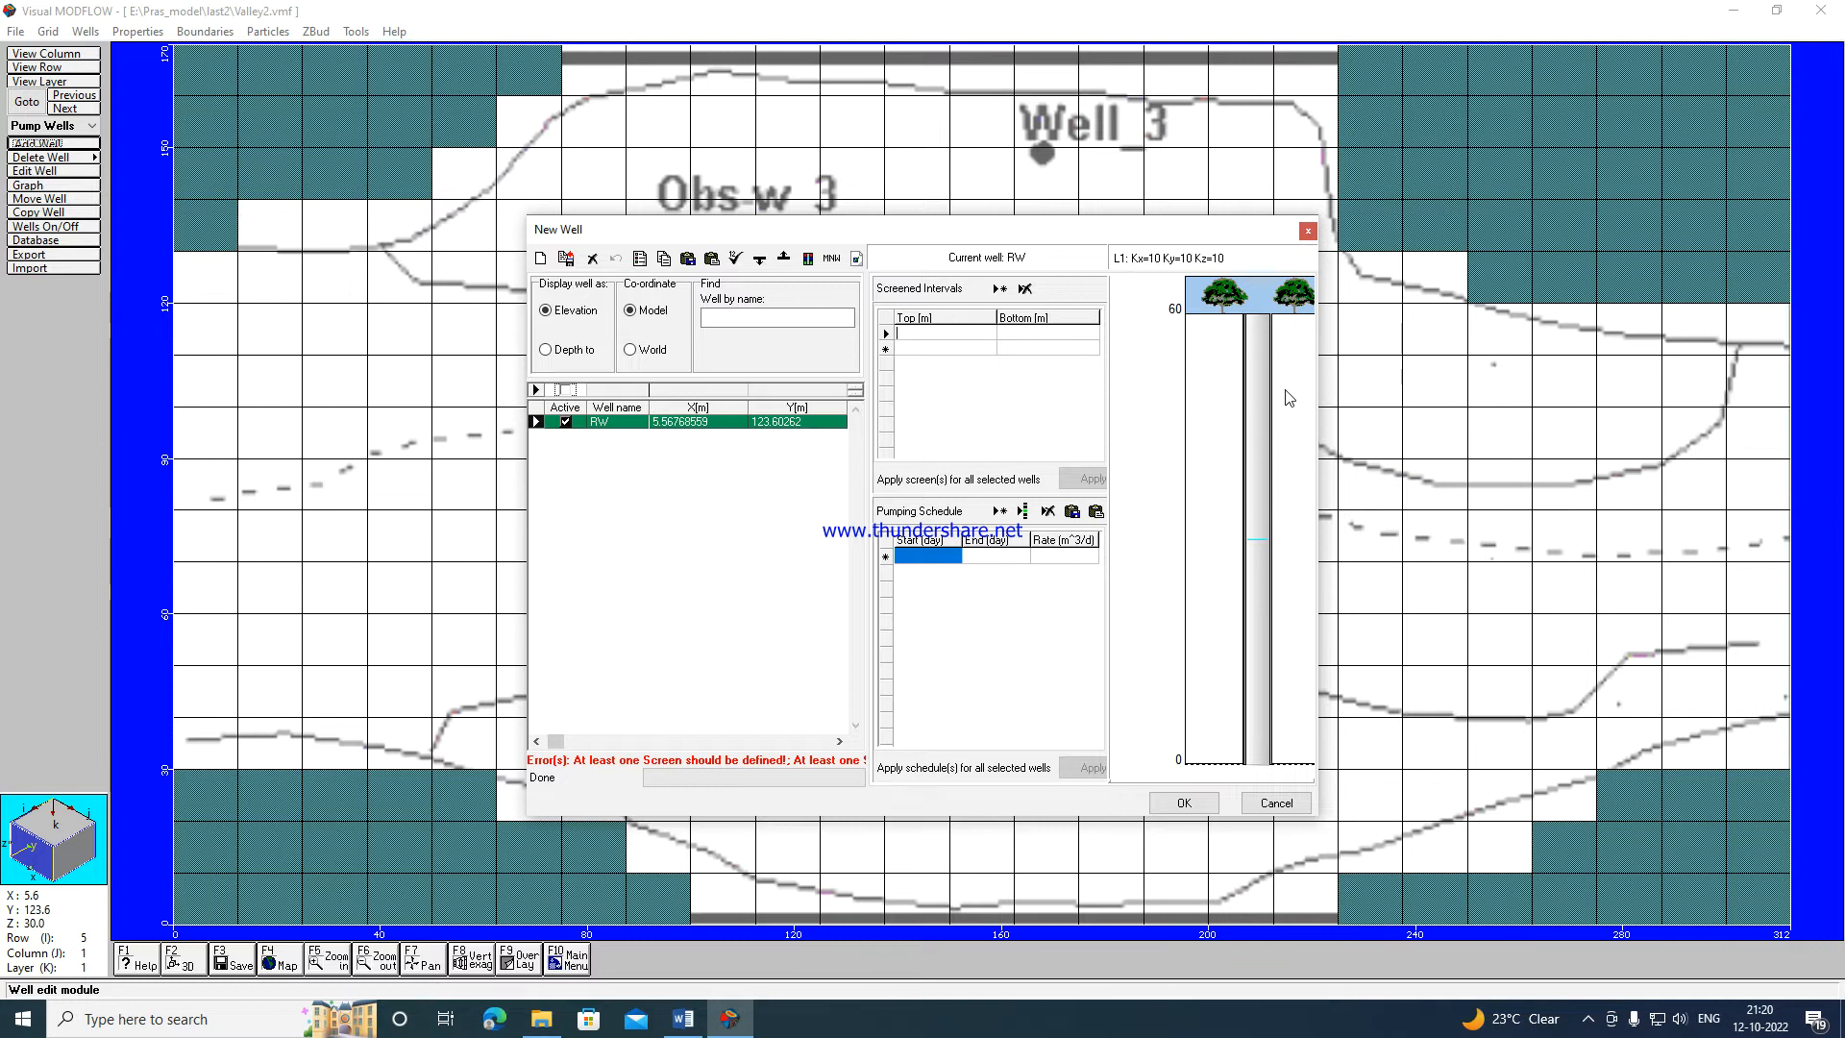
left_click(1258, 371)
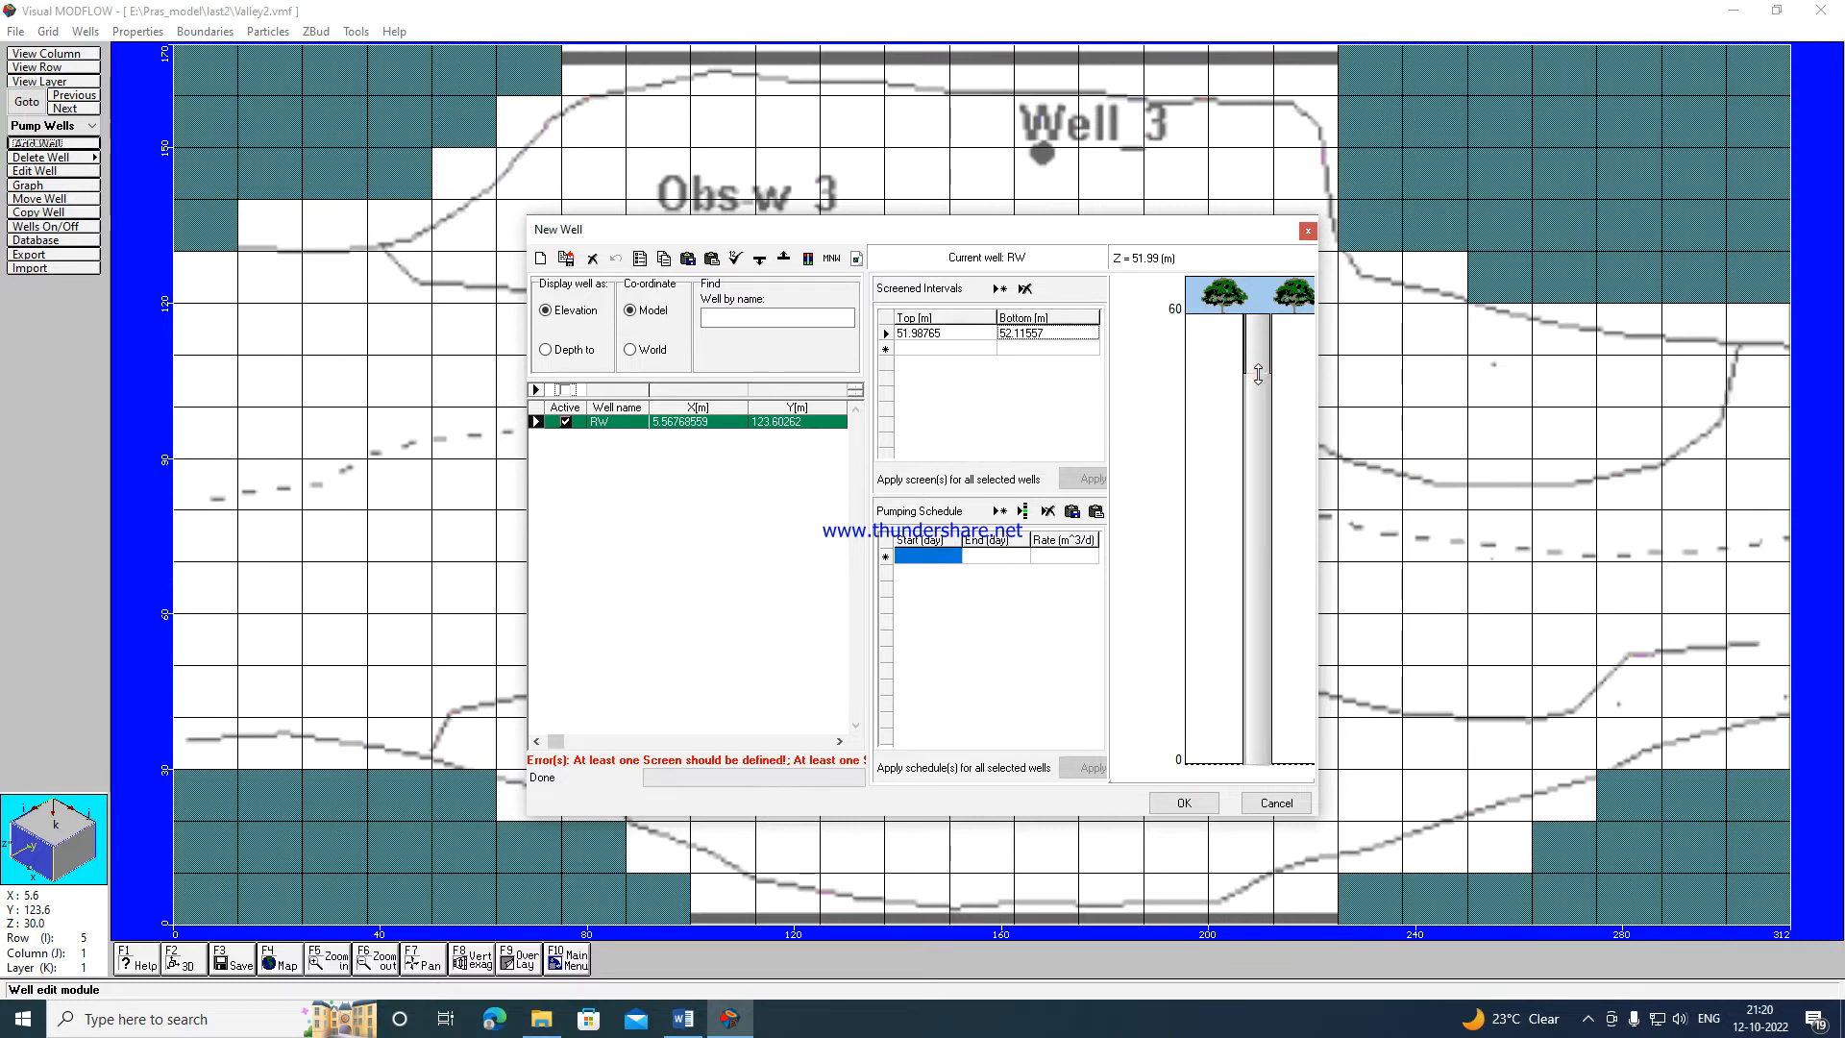
left_click_drag(1258, 374, 1261, 767)
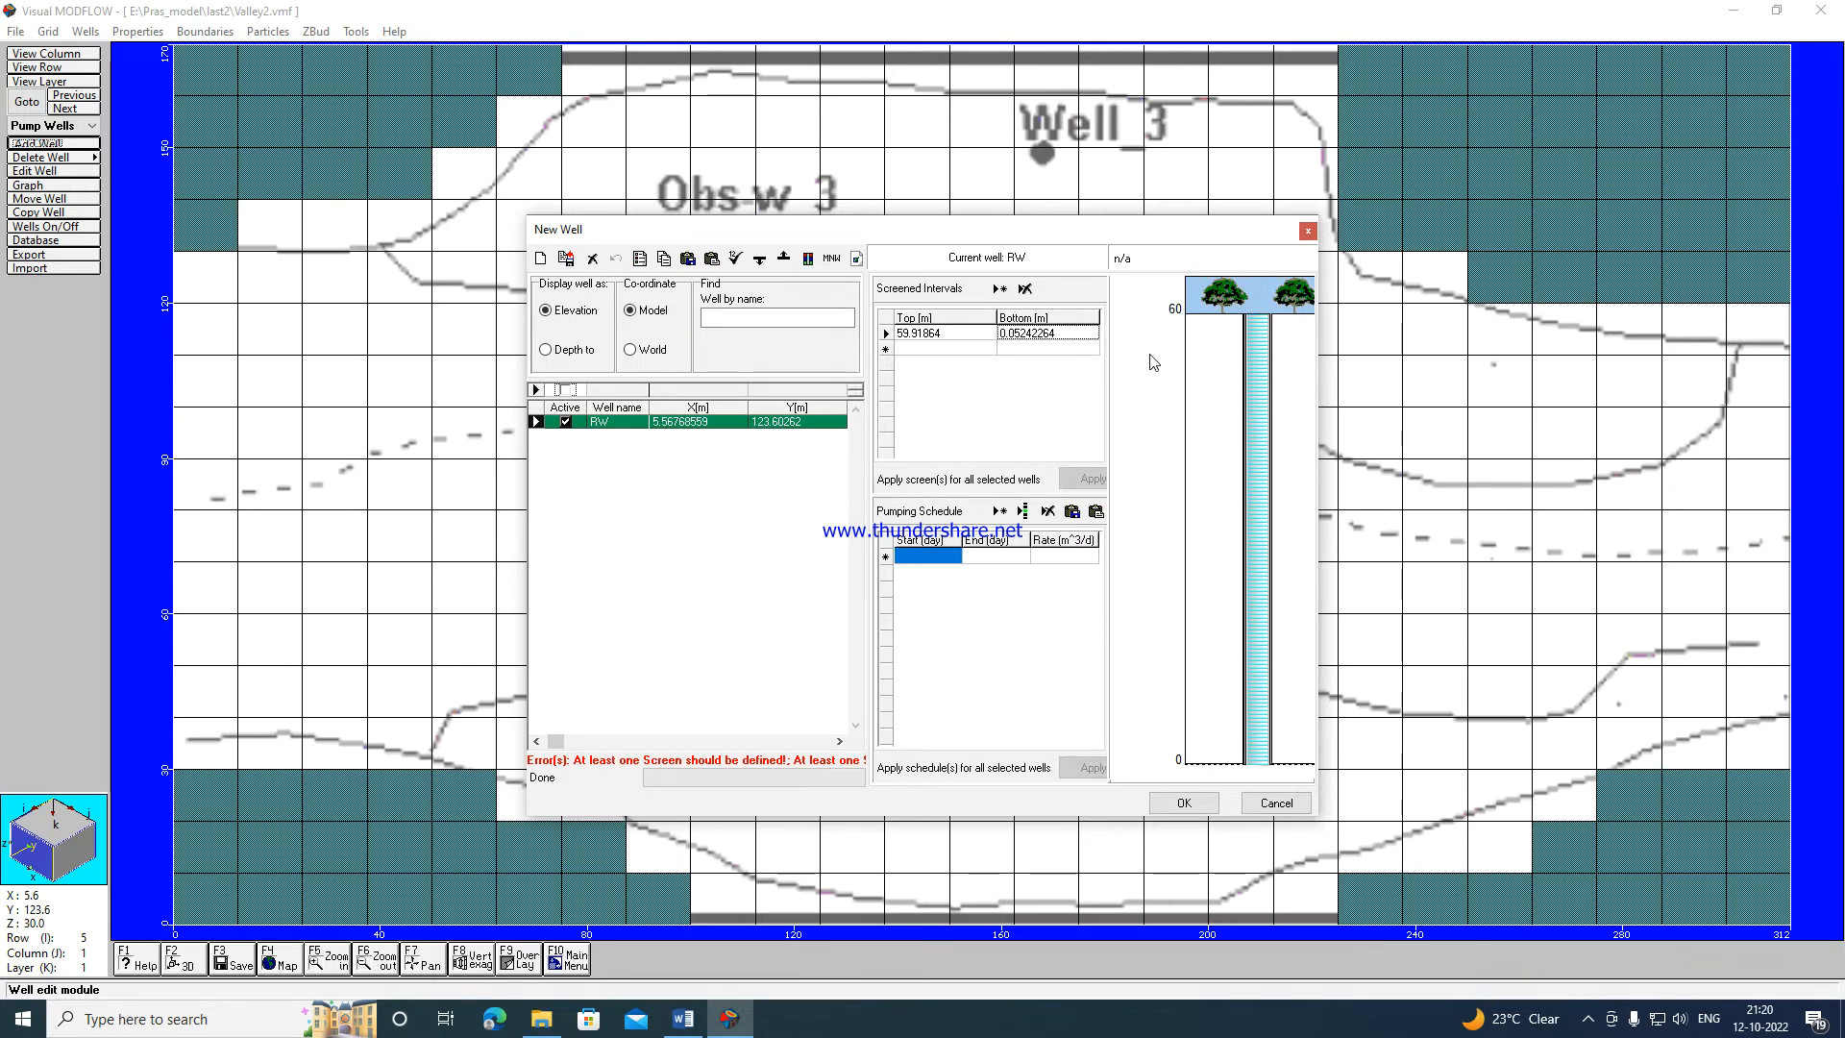
left_click(947, 335)
left_click(945, 333)
type("60")
left_click(1068, 337)
left_click(1068, 337)
type("0")
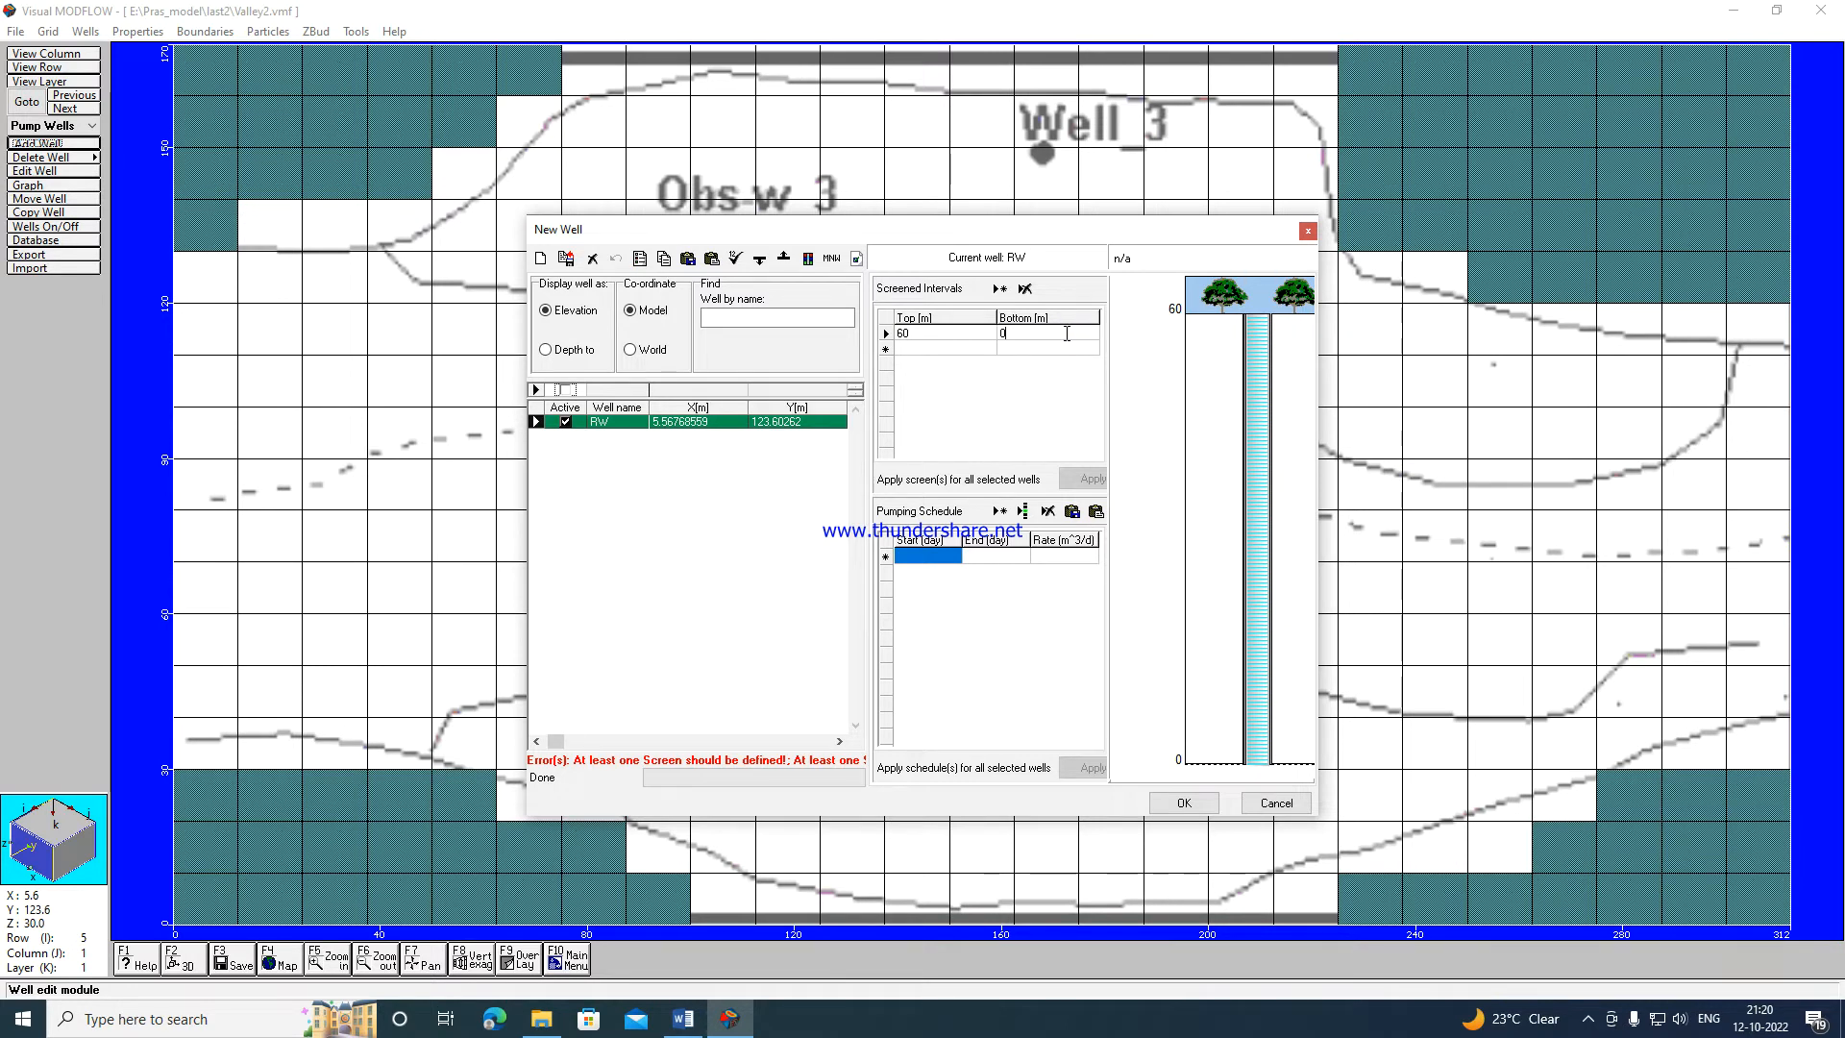
Enter the first pumping schedule period of well RW from 0 to 91.3 days with a rate of 275 m³/d.
left_click(924, 554)
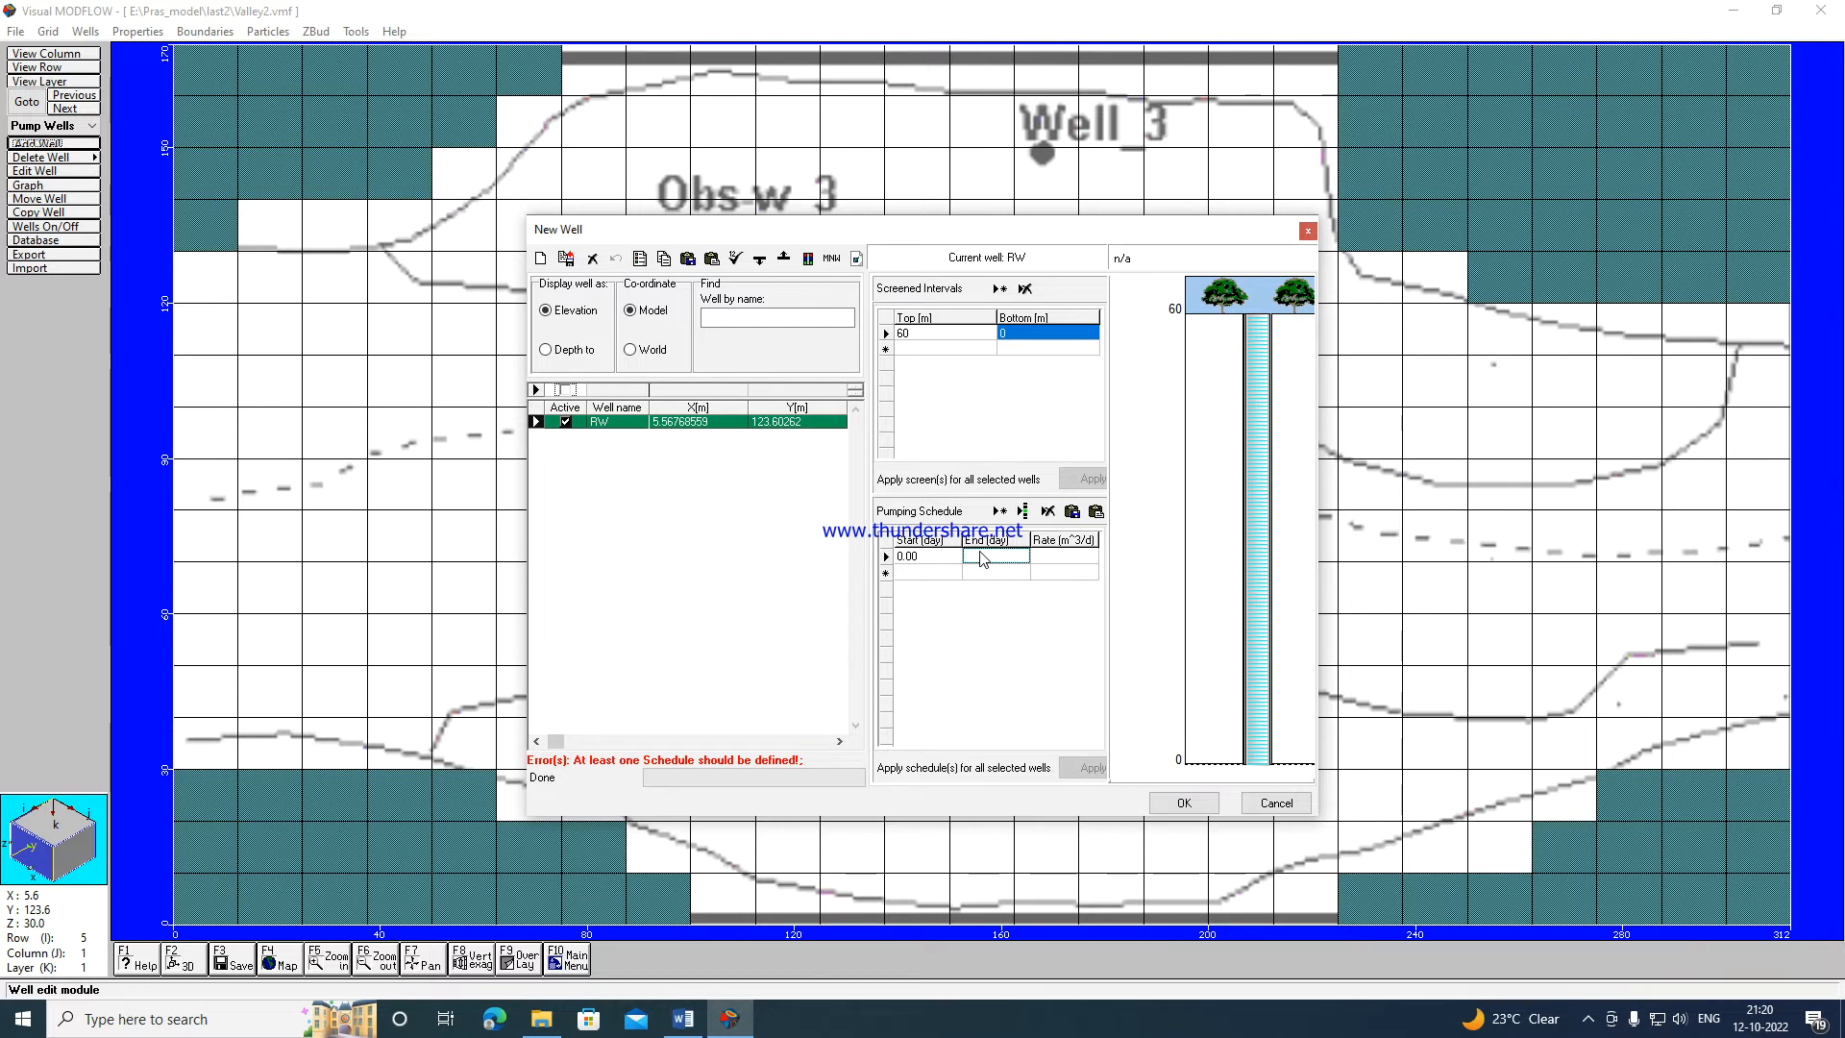
type("91.3")
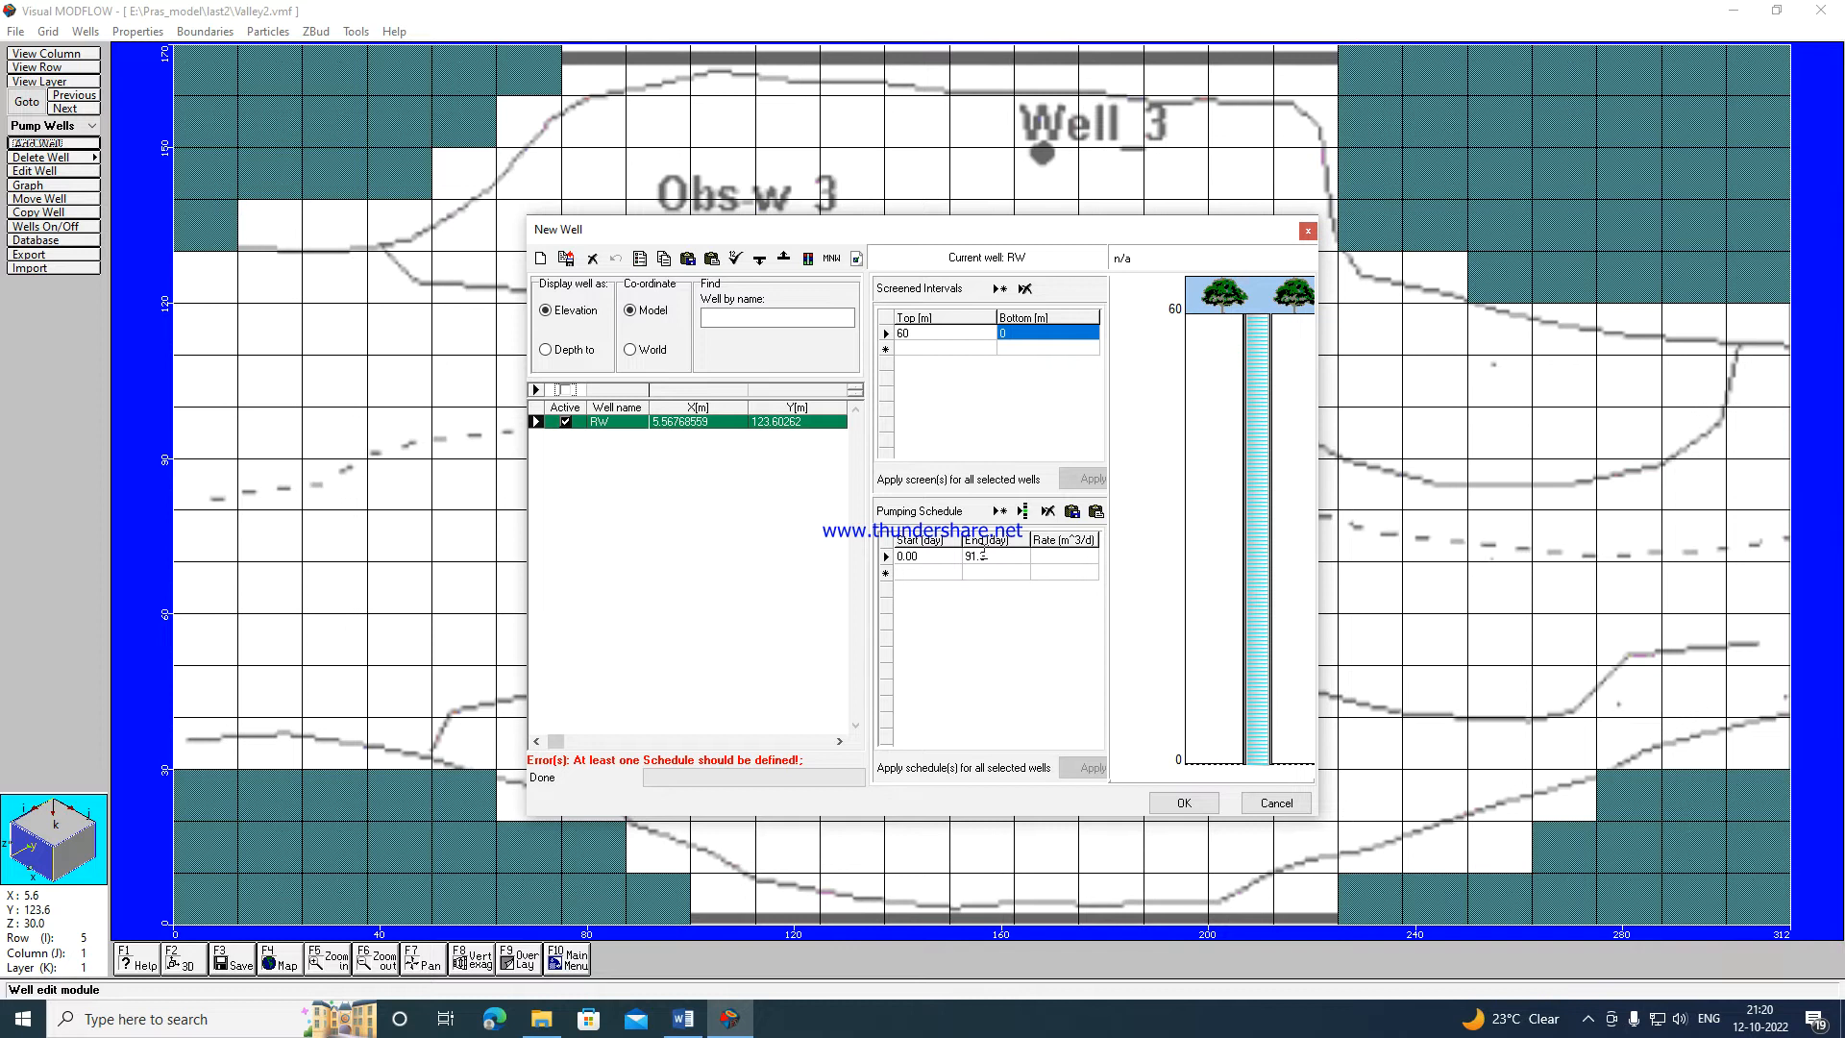
left_click(1080, 557)
left_click(1080, 556)
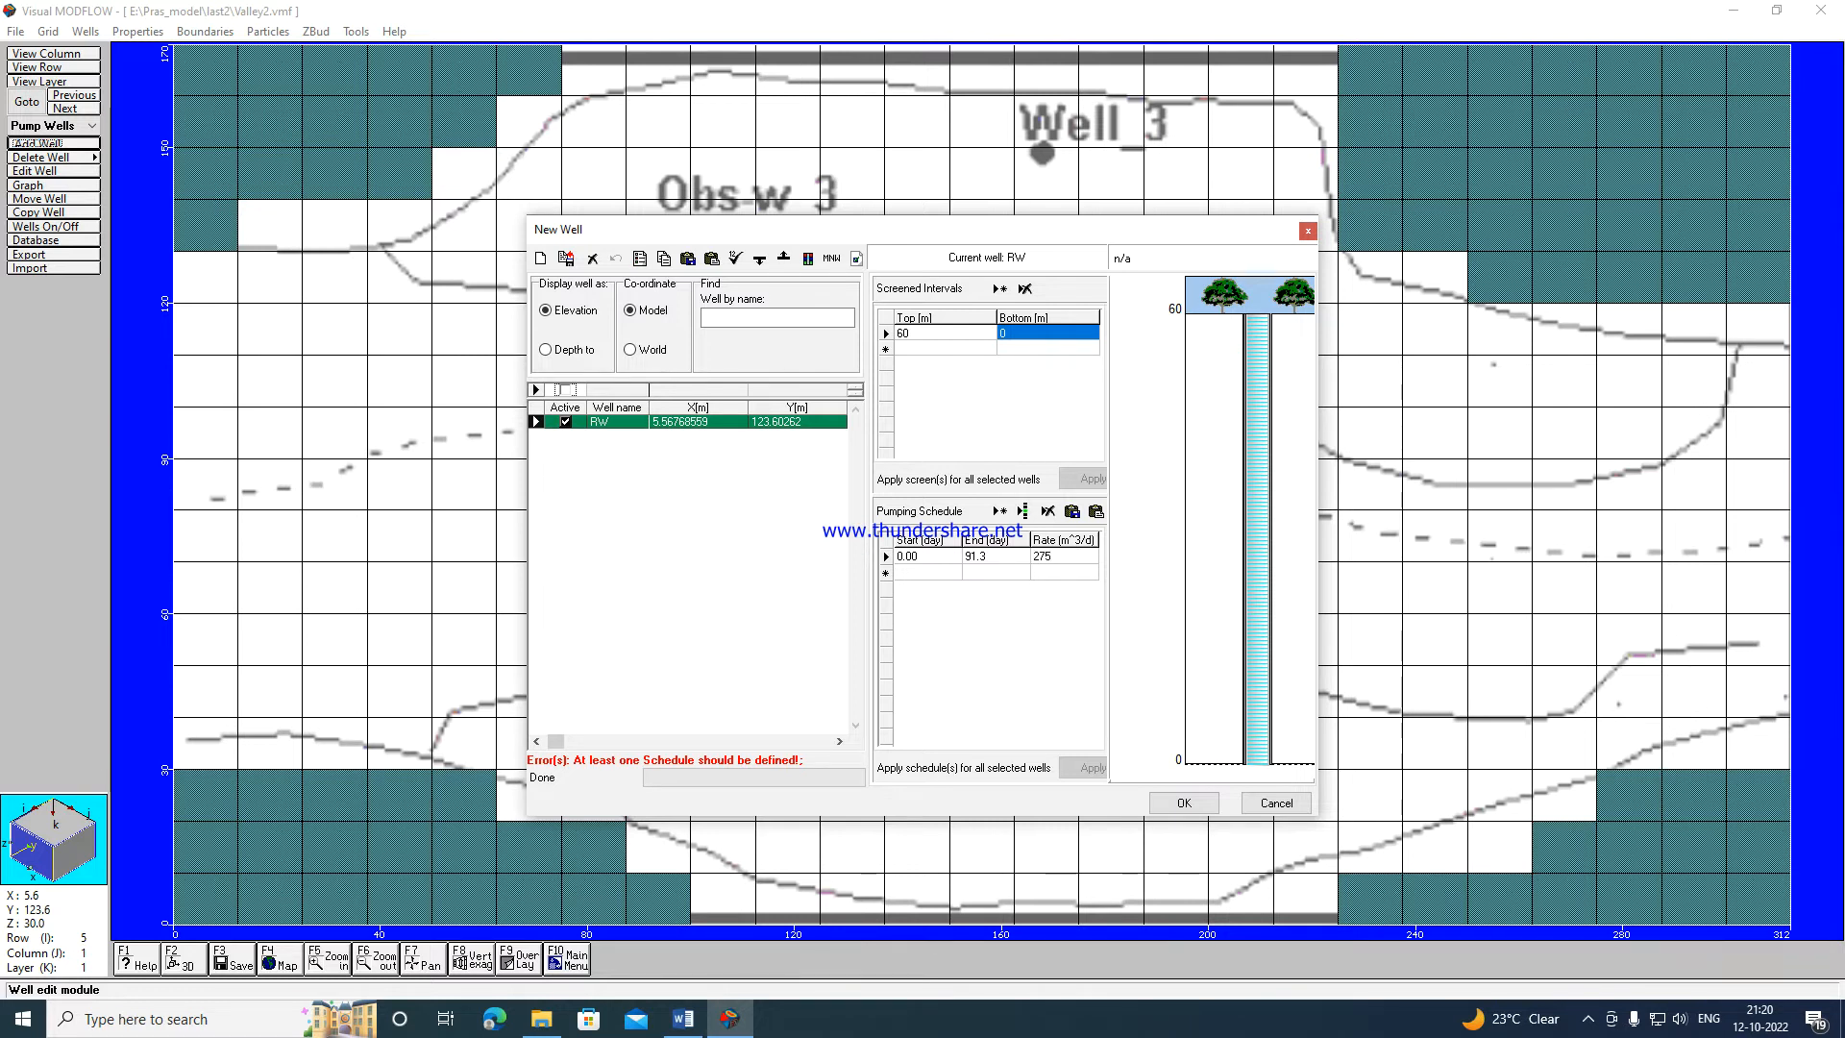
Add three more pumping schedule periods to well RW, ending at 182.6, 273.9 and 365.2 days.
left_click(995, 574)
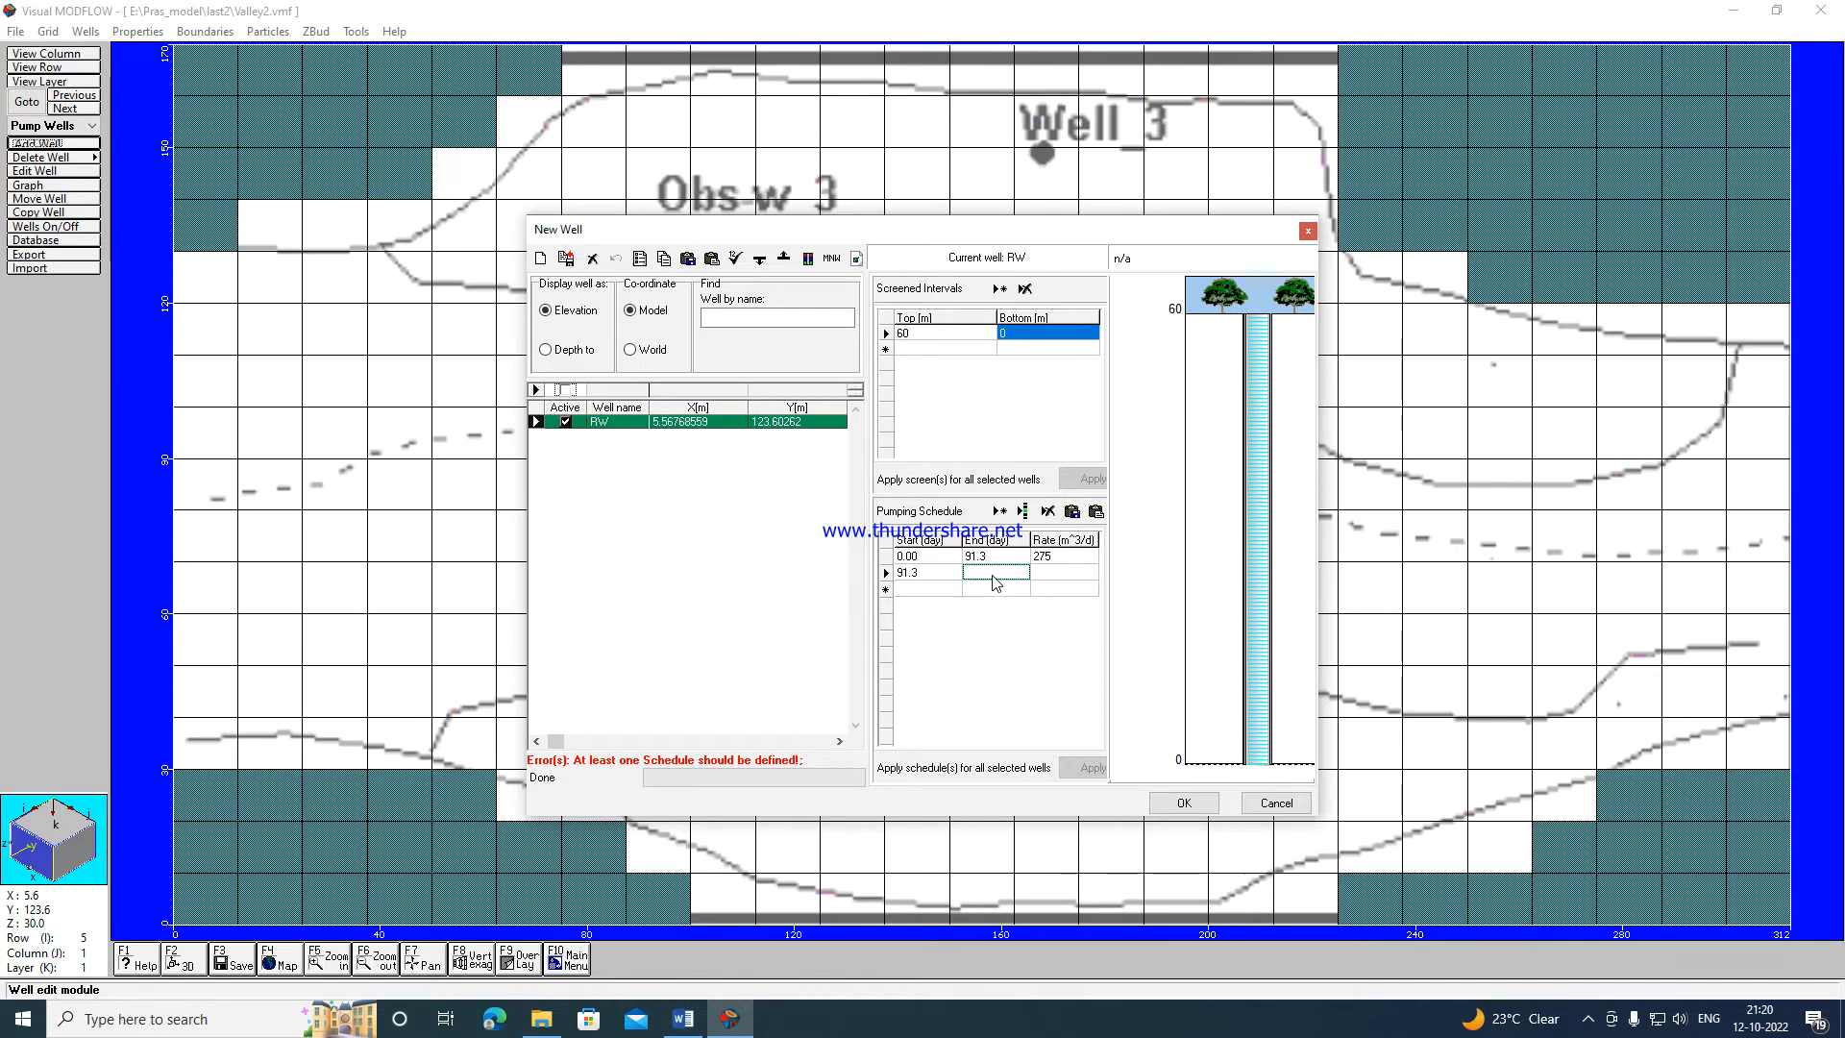
type("182.6")
left_click(991, 590)
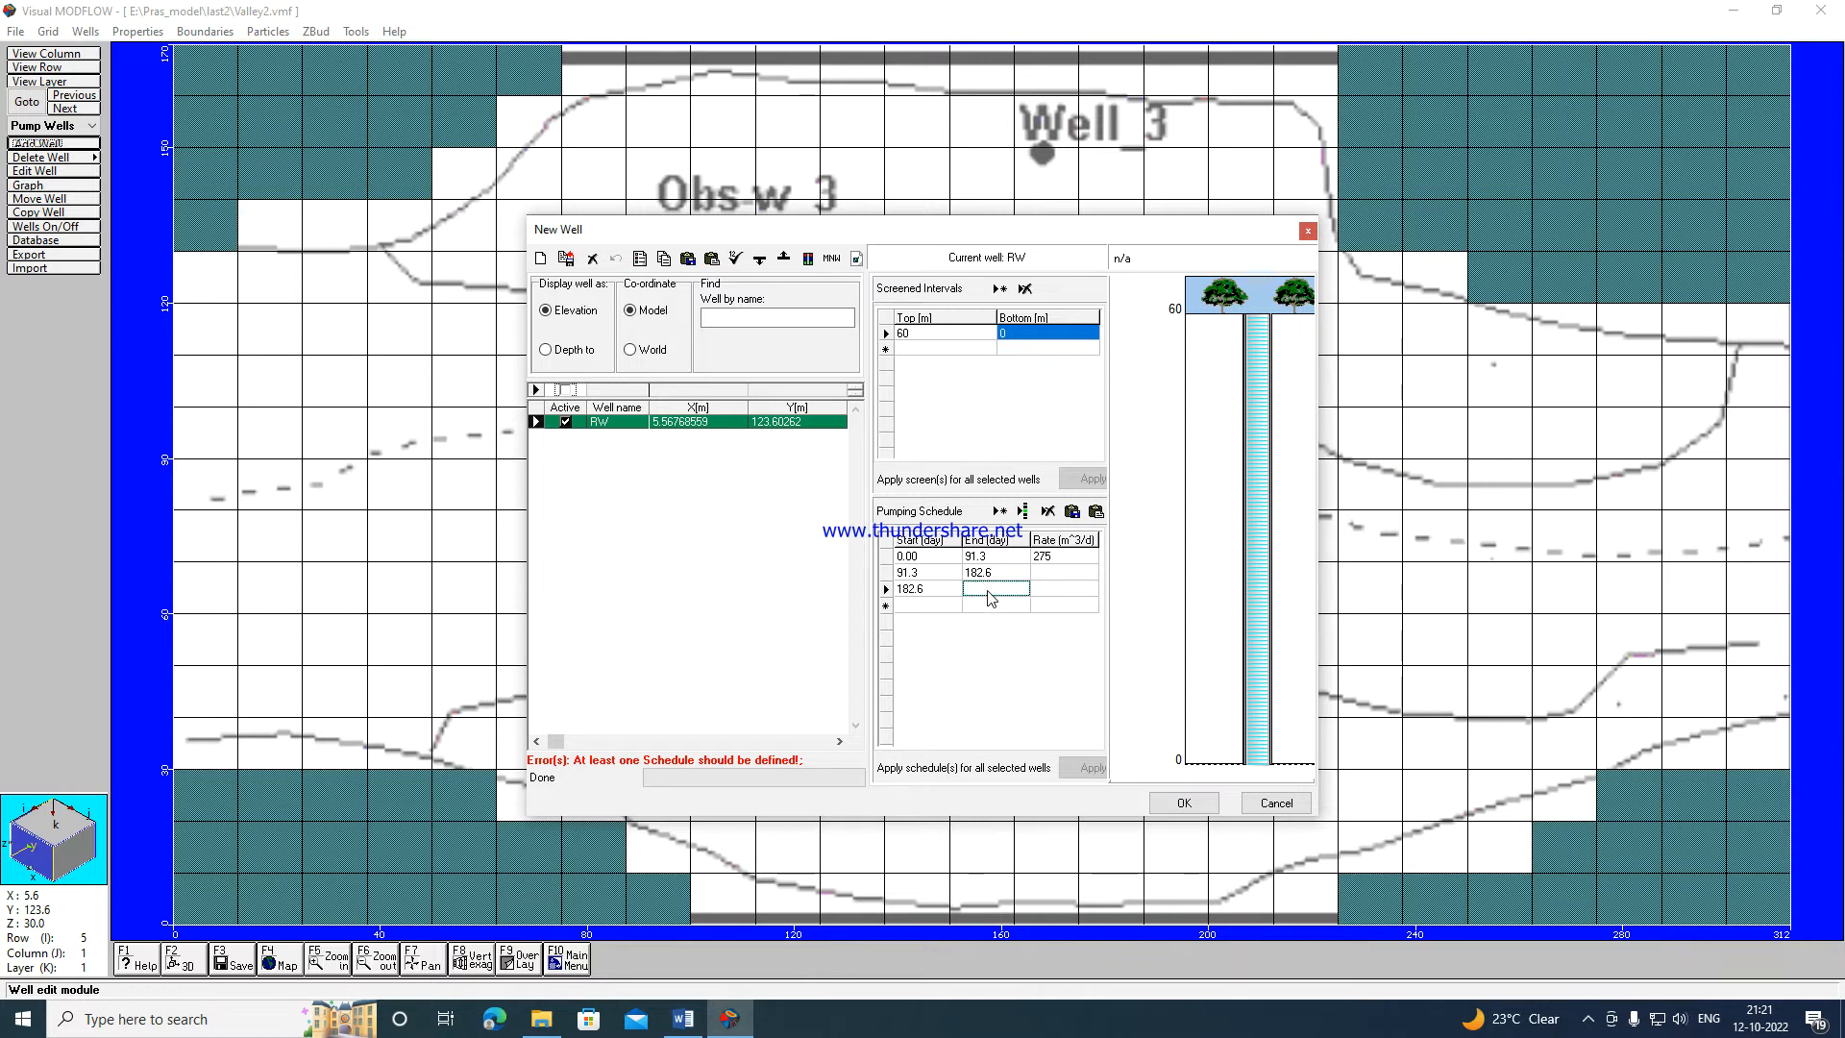
type("273")
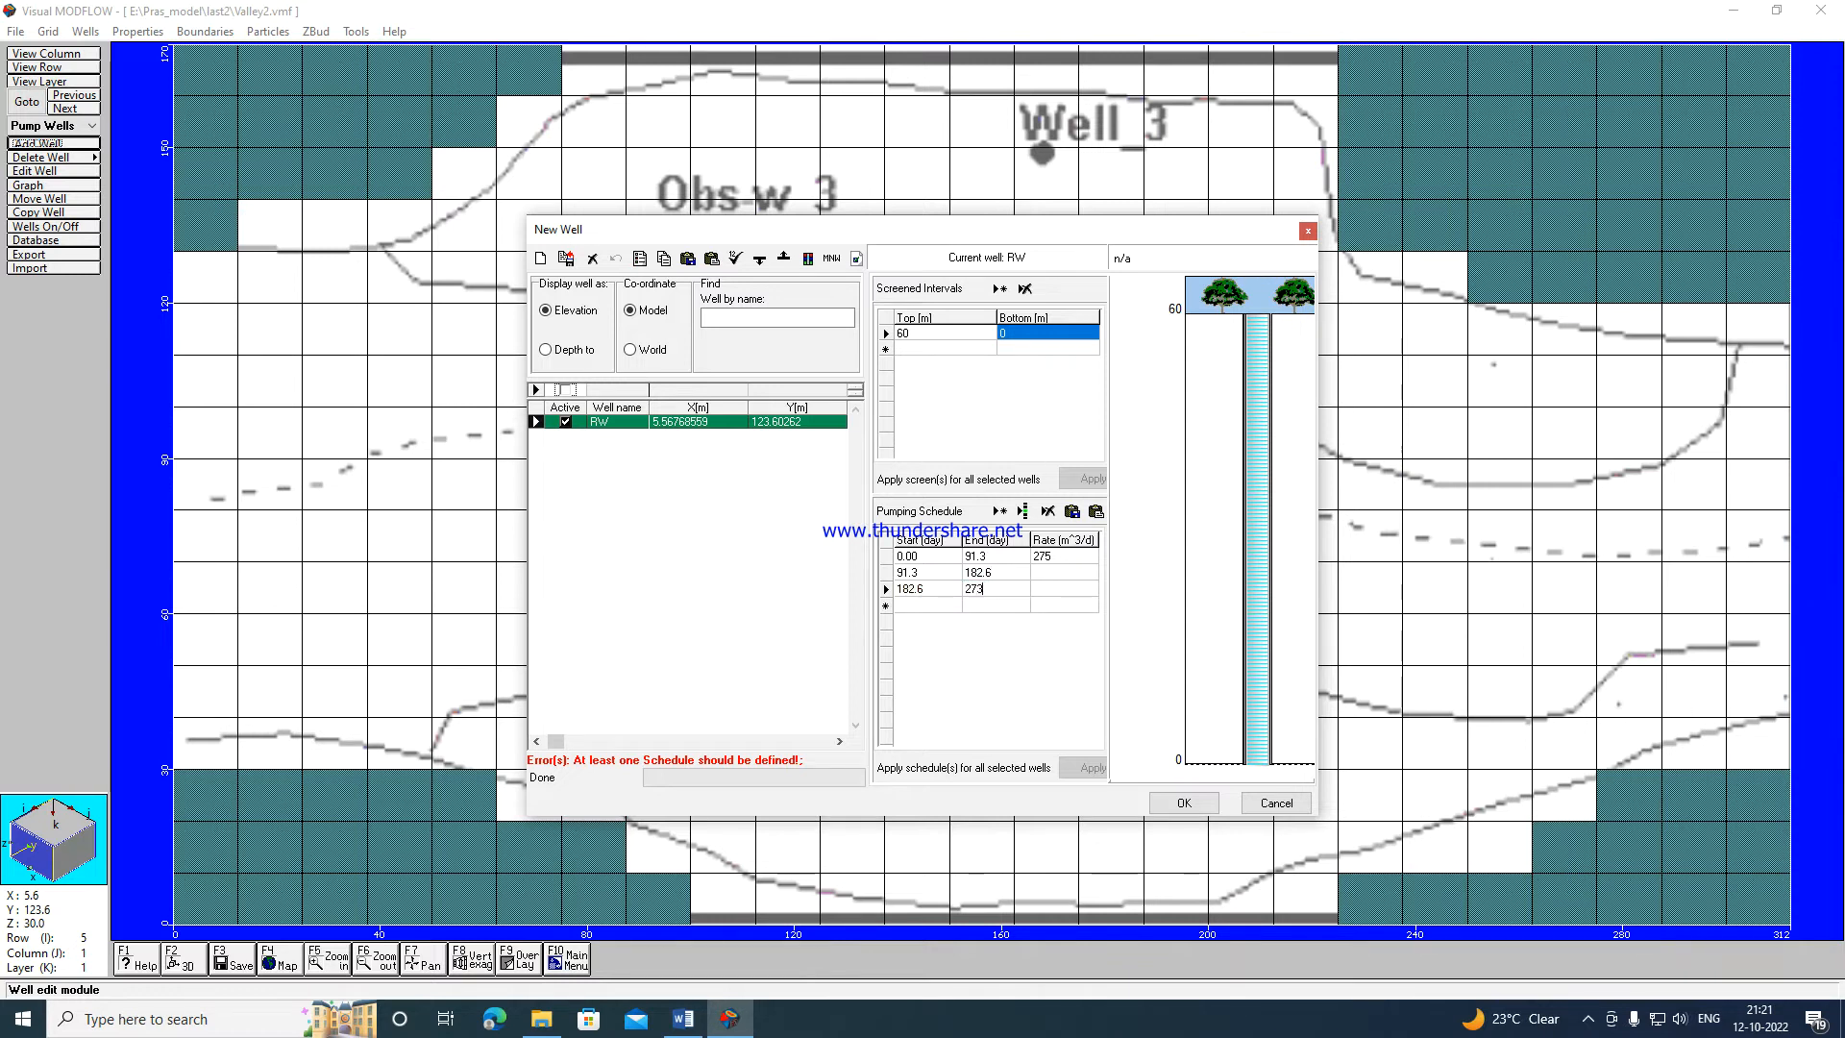
type(".9")
left_click(990, 606)
type("365.2")
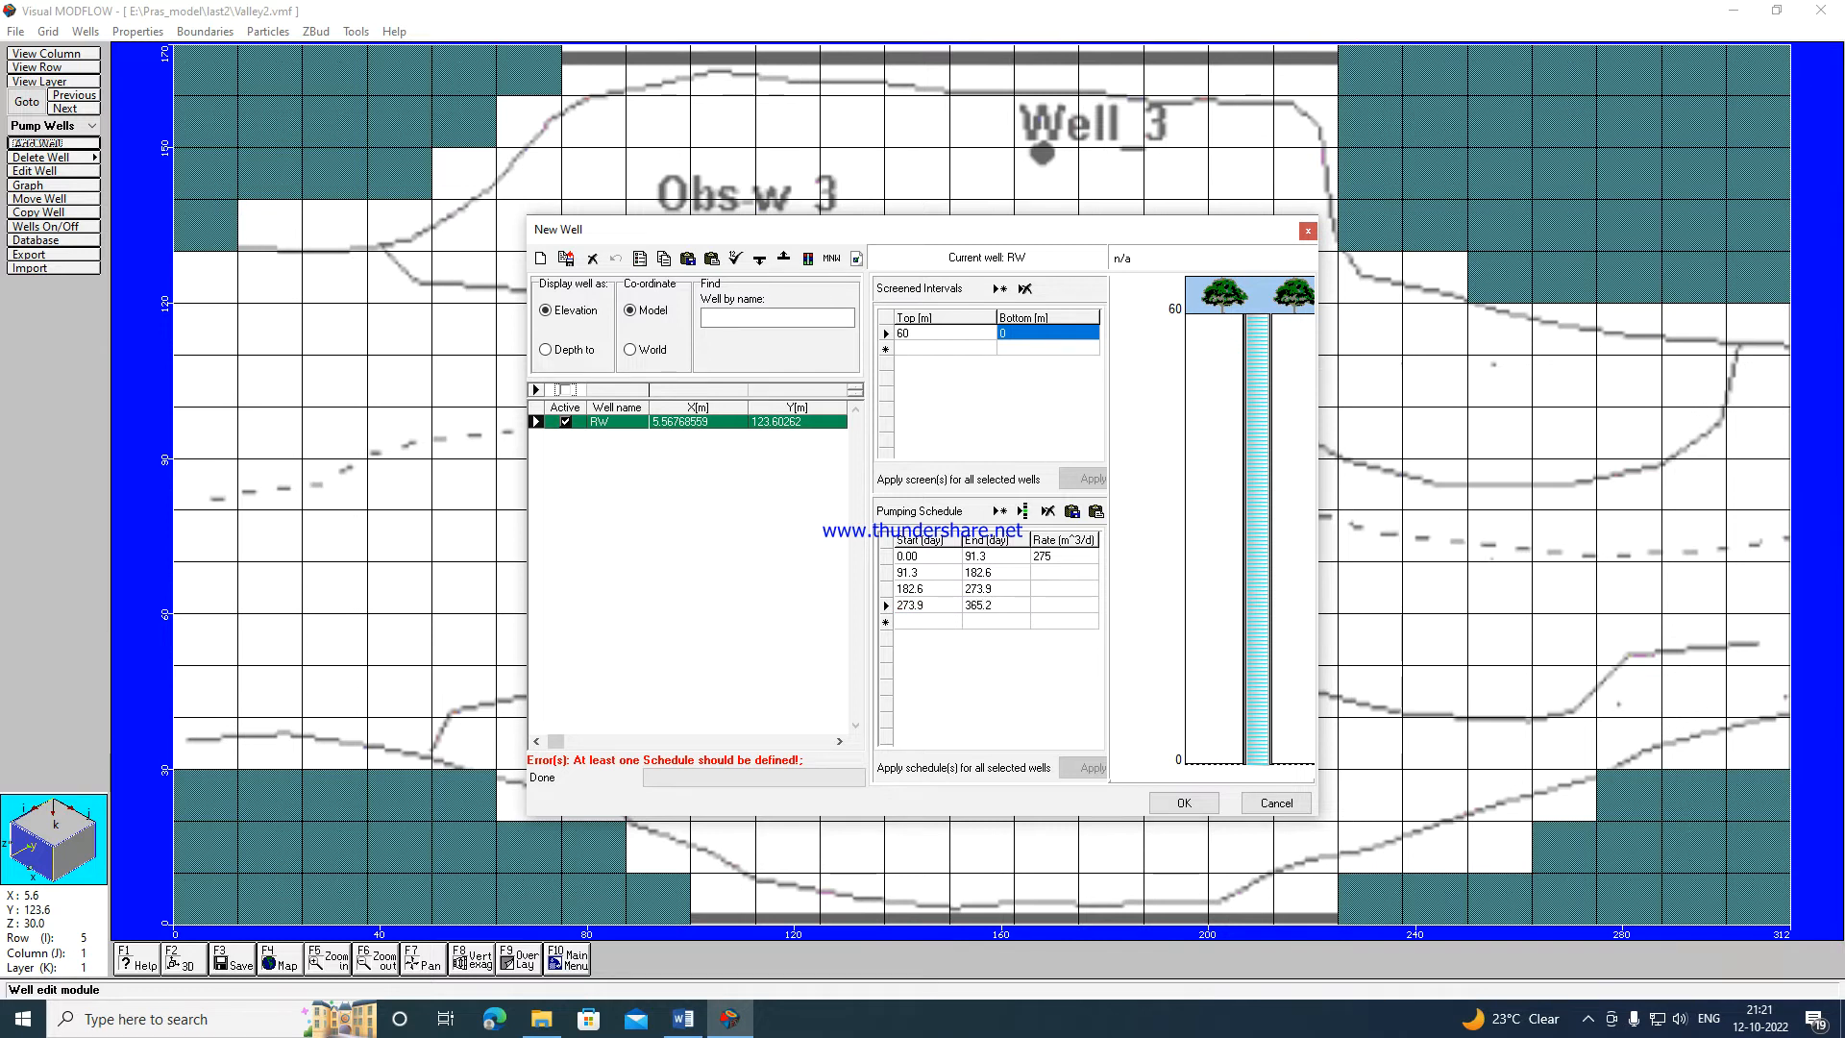
Set the rate of well RW to 275 m³/d for the second and third pumping schedule periods.
key("Return")
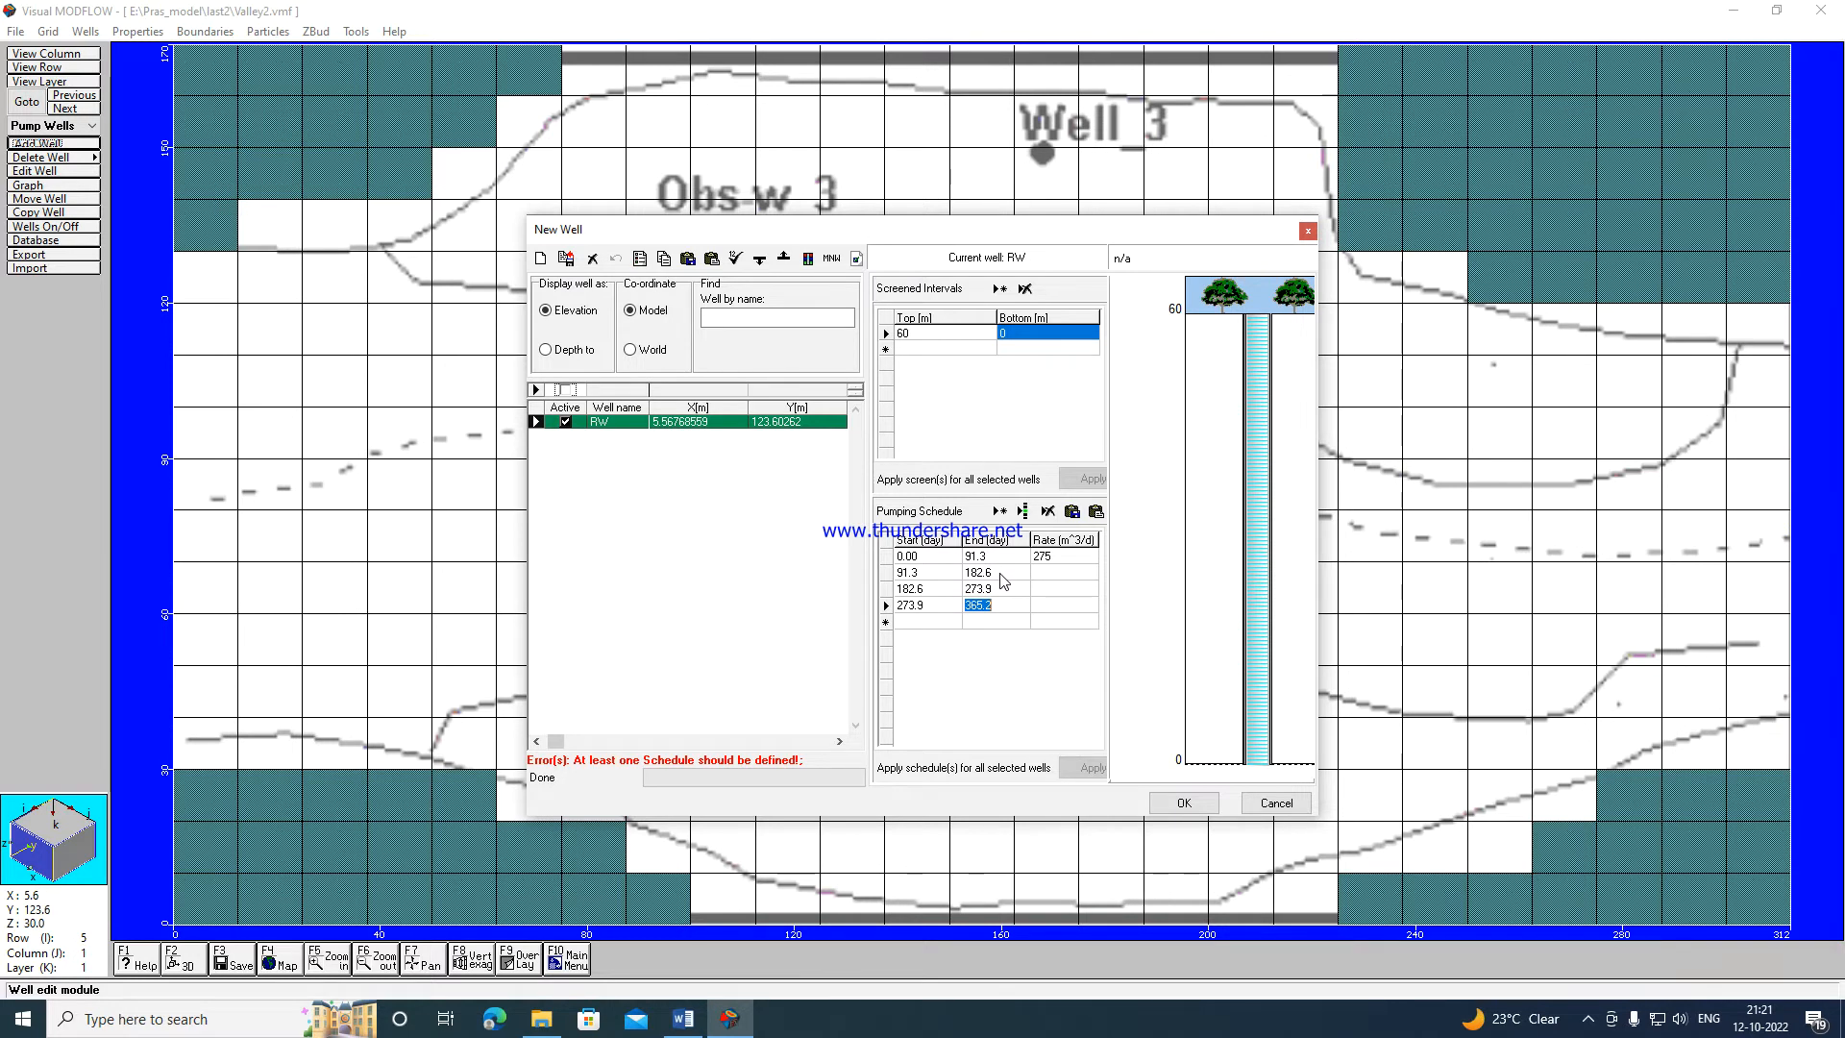
left_click(1034, 578)
type("275")
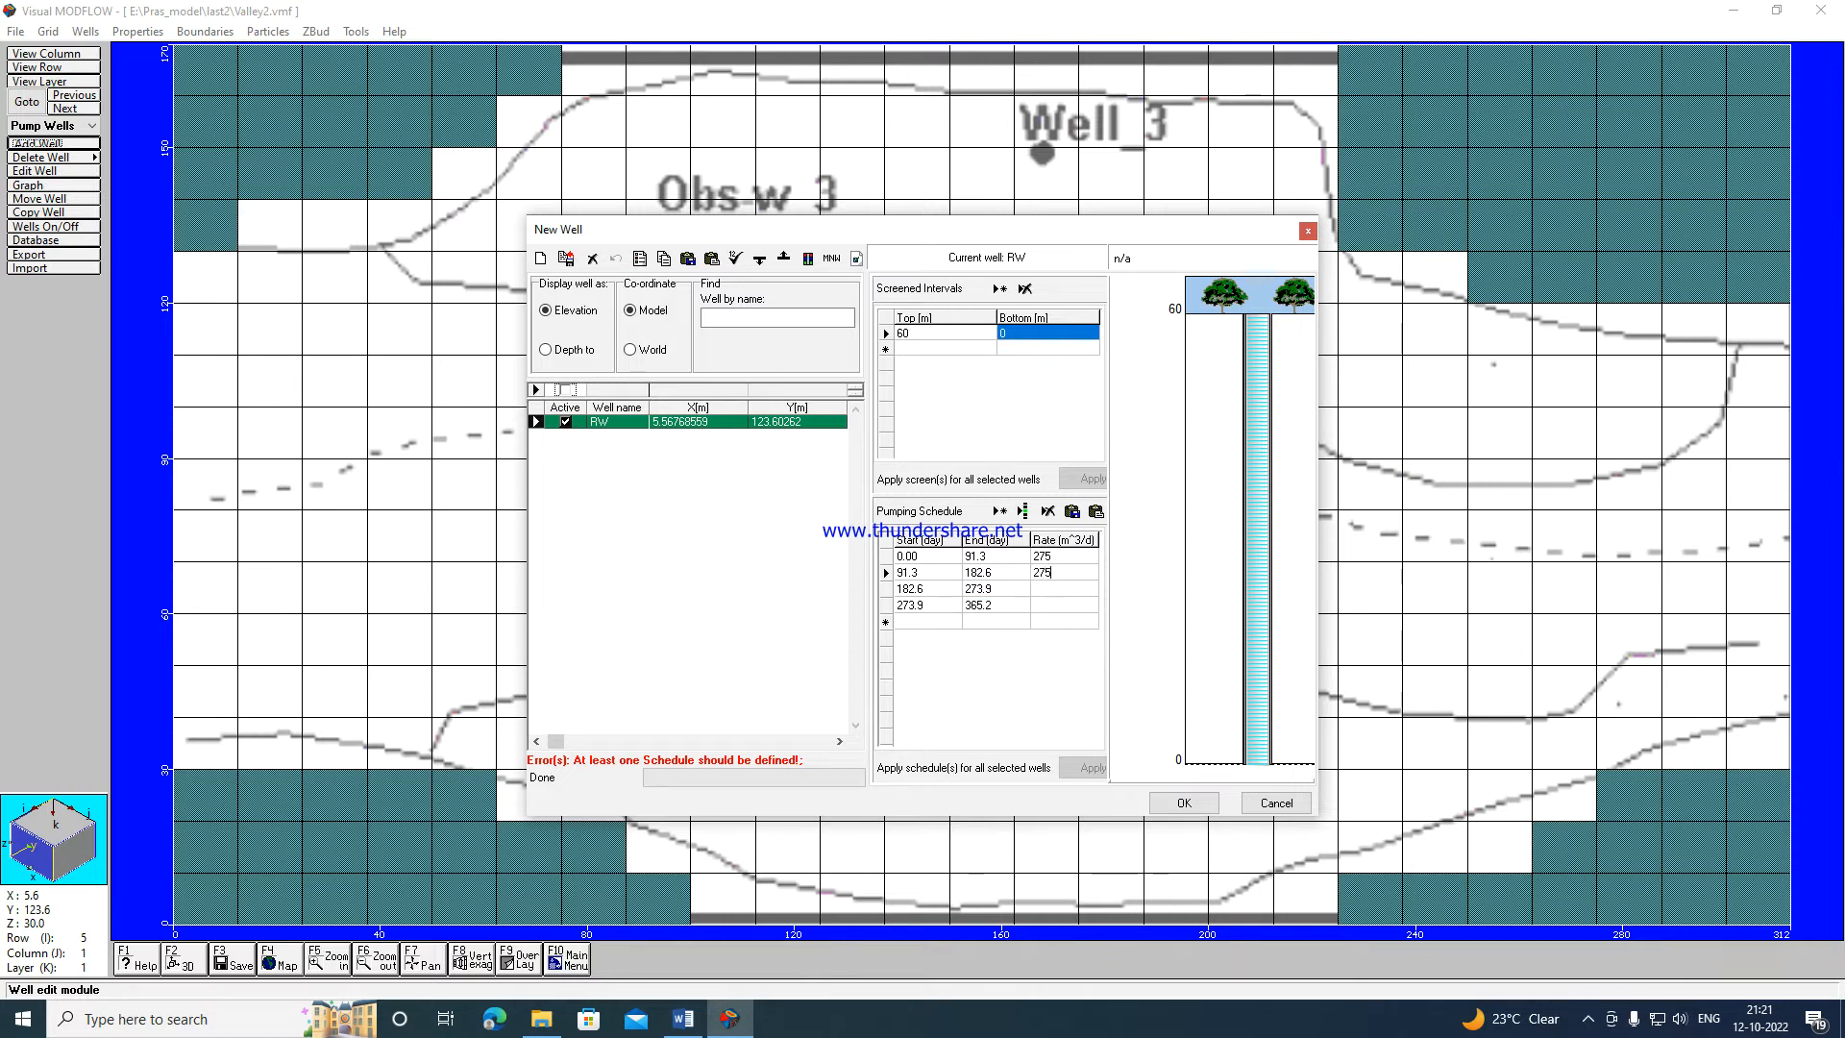
left_click(1064, 603)
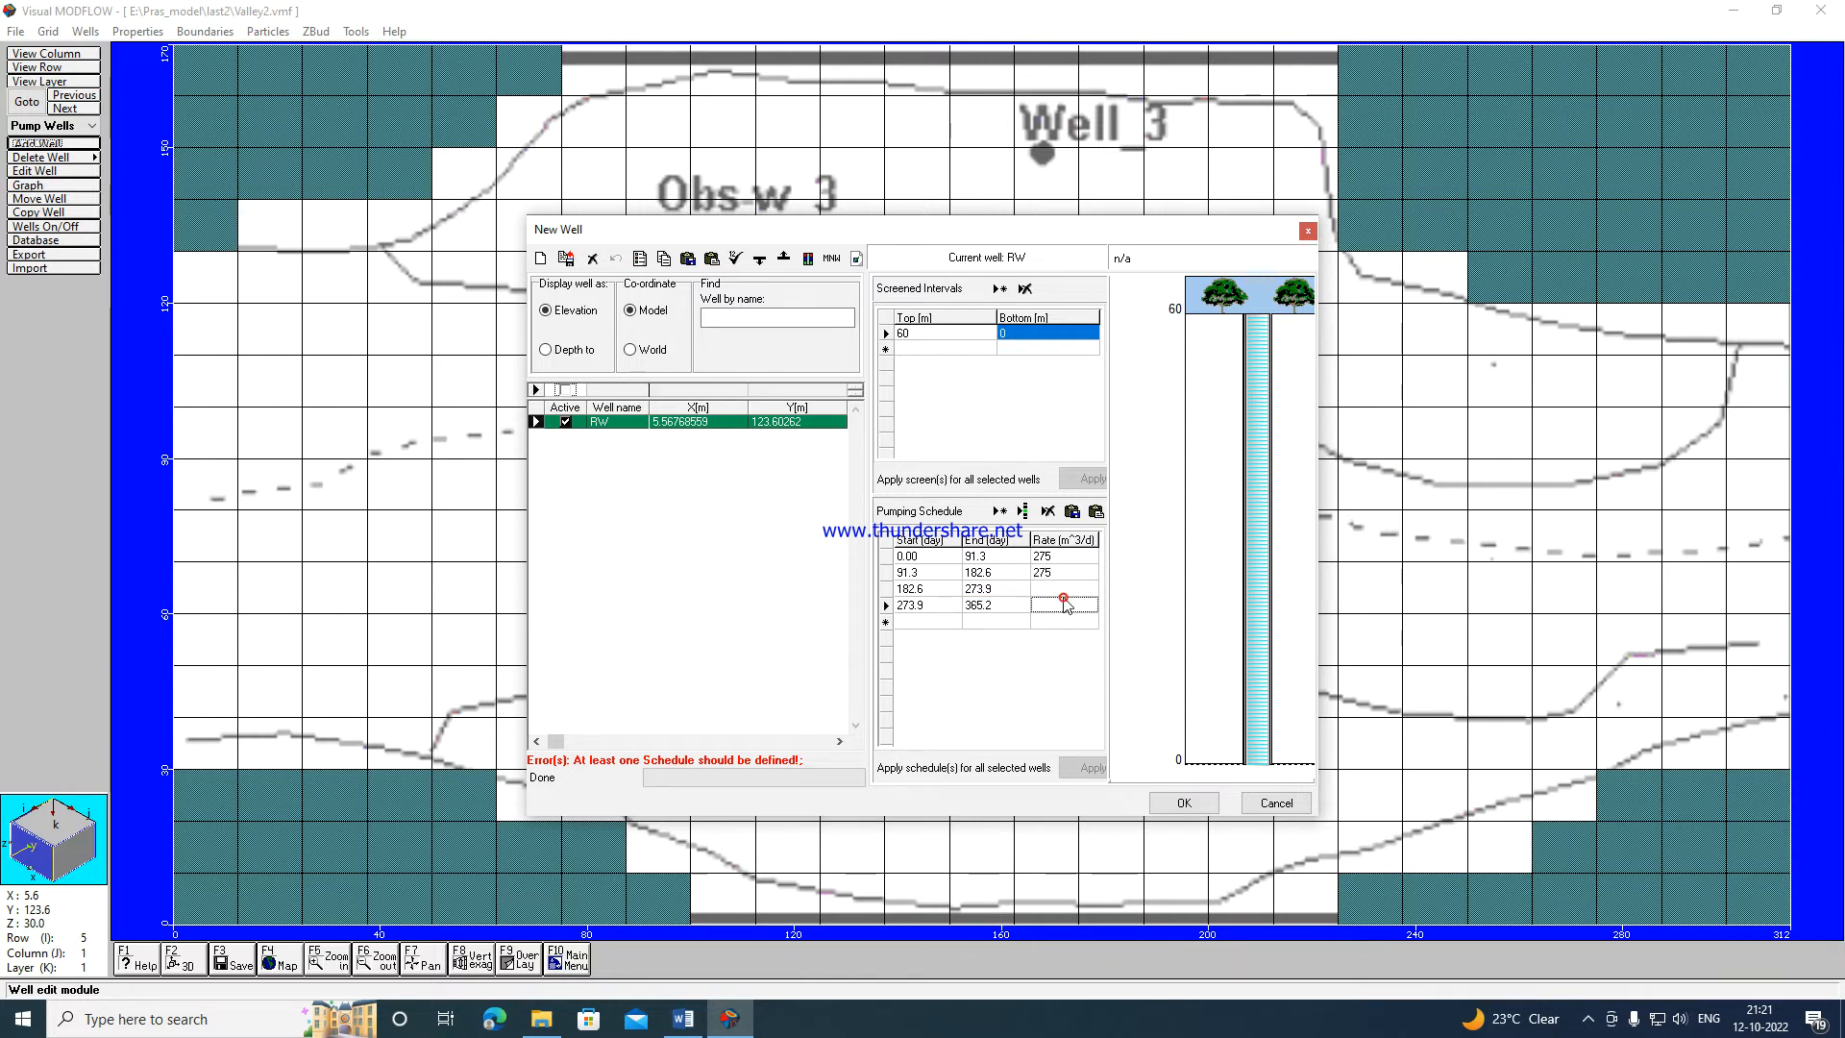
left_click(1049, 589)
type("275")
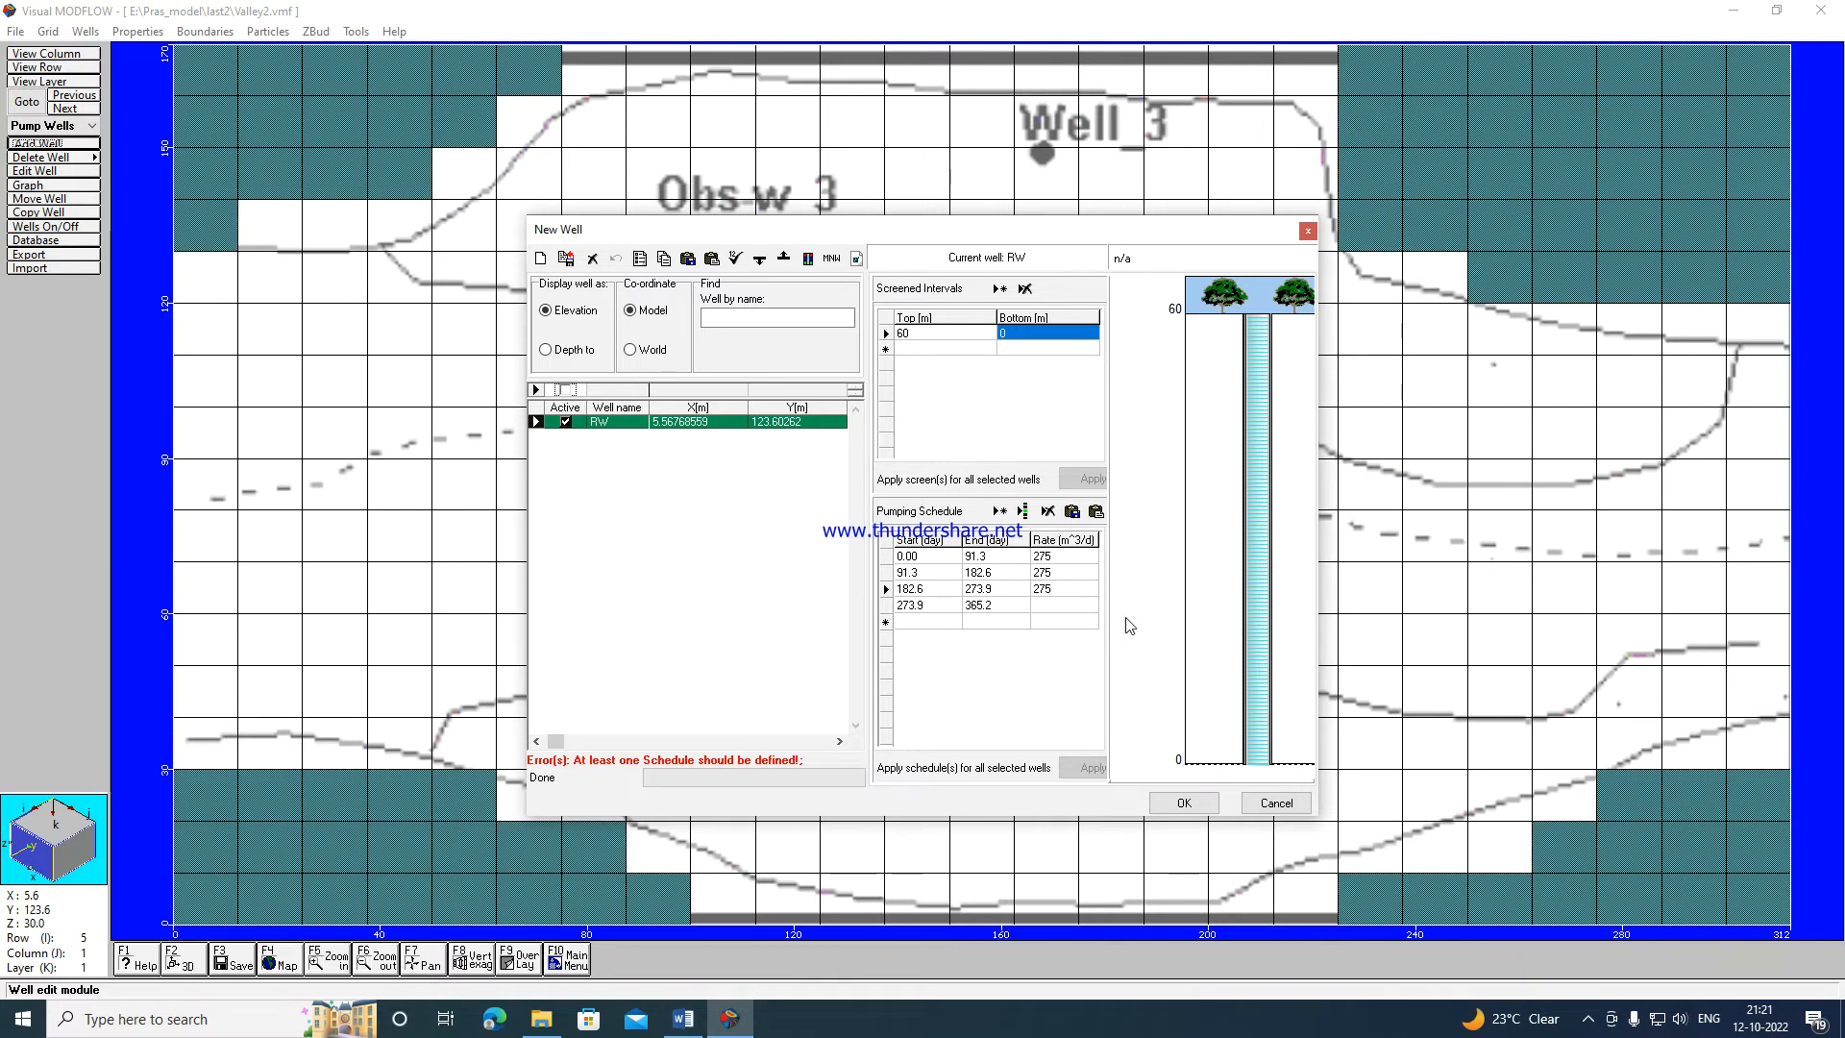
left_click(1071, 605)
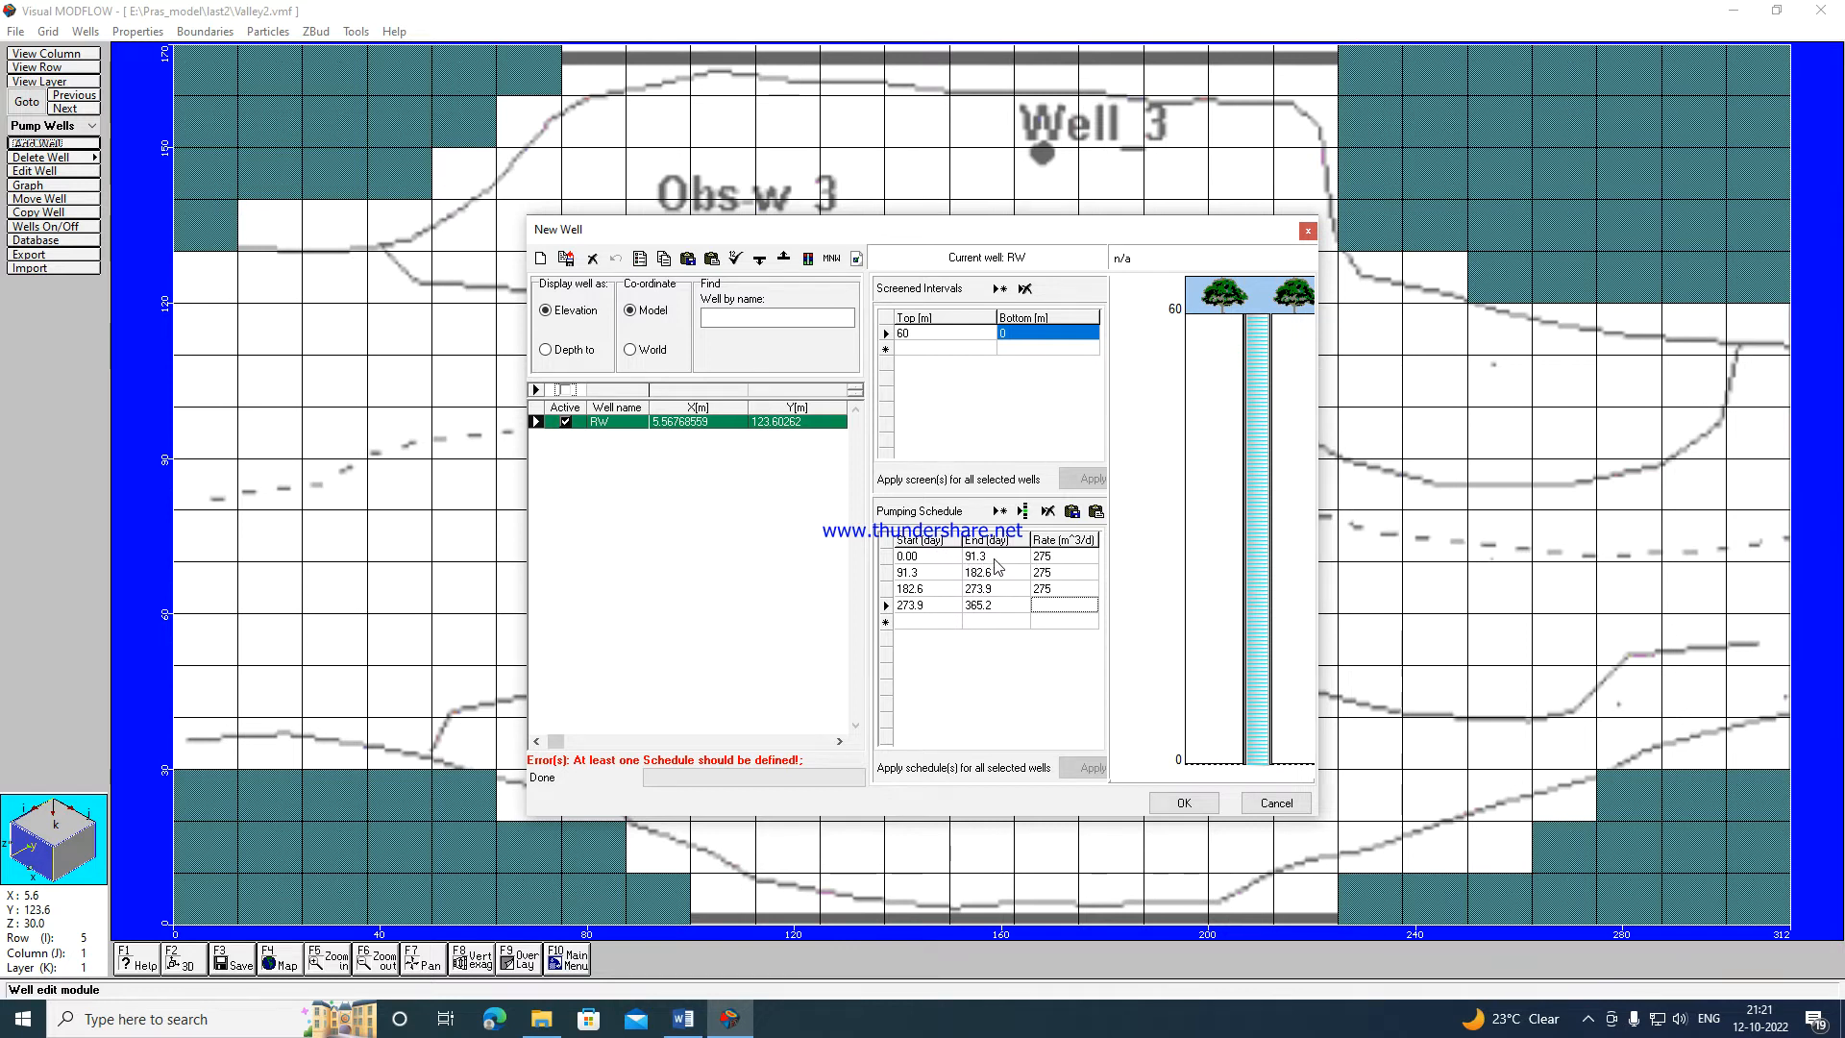
Try a rate of 300 m³/d for the second pumping period of well RW and restore it to 275 m³/d.
left_click(1063, 577)
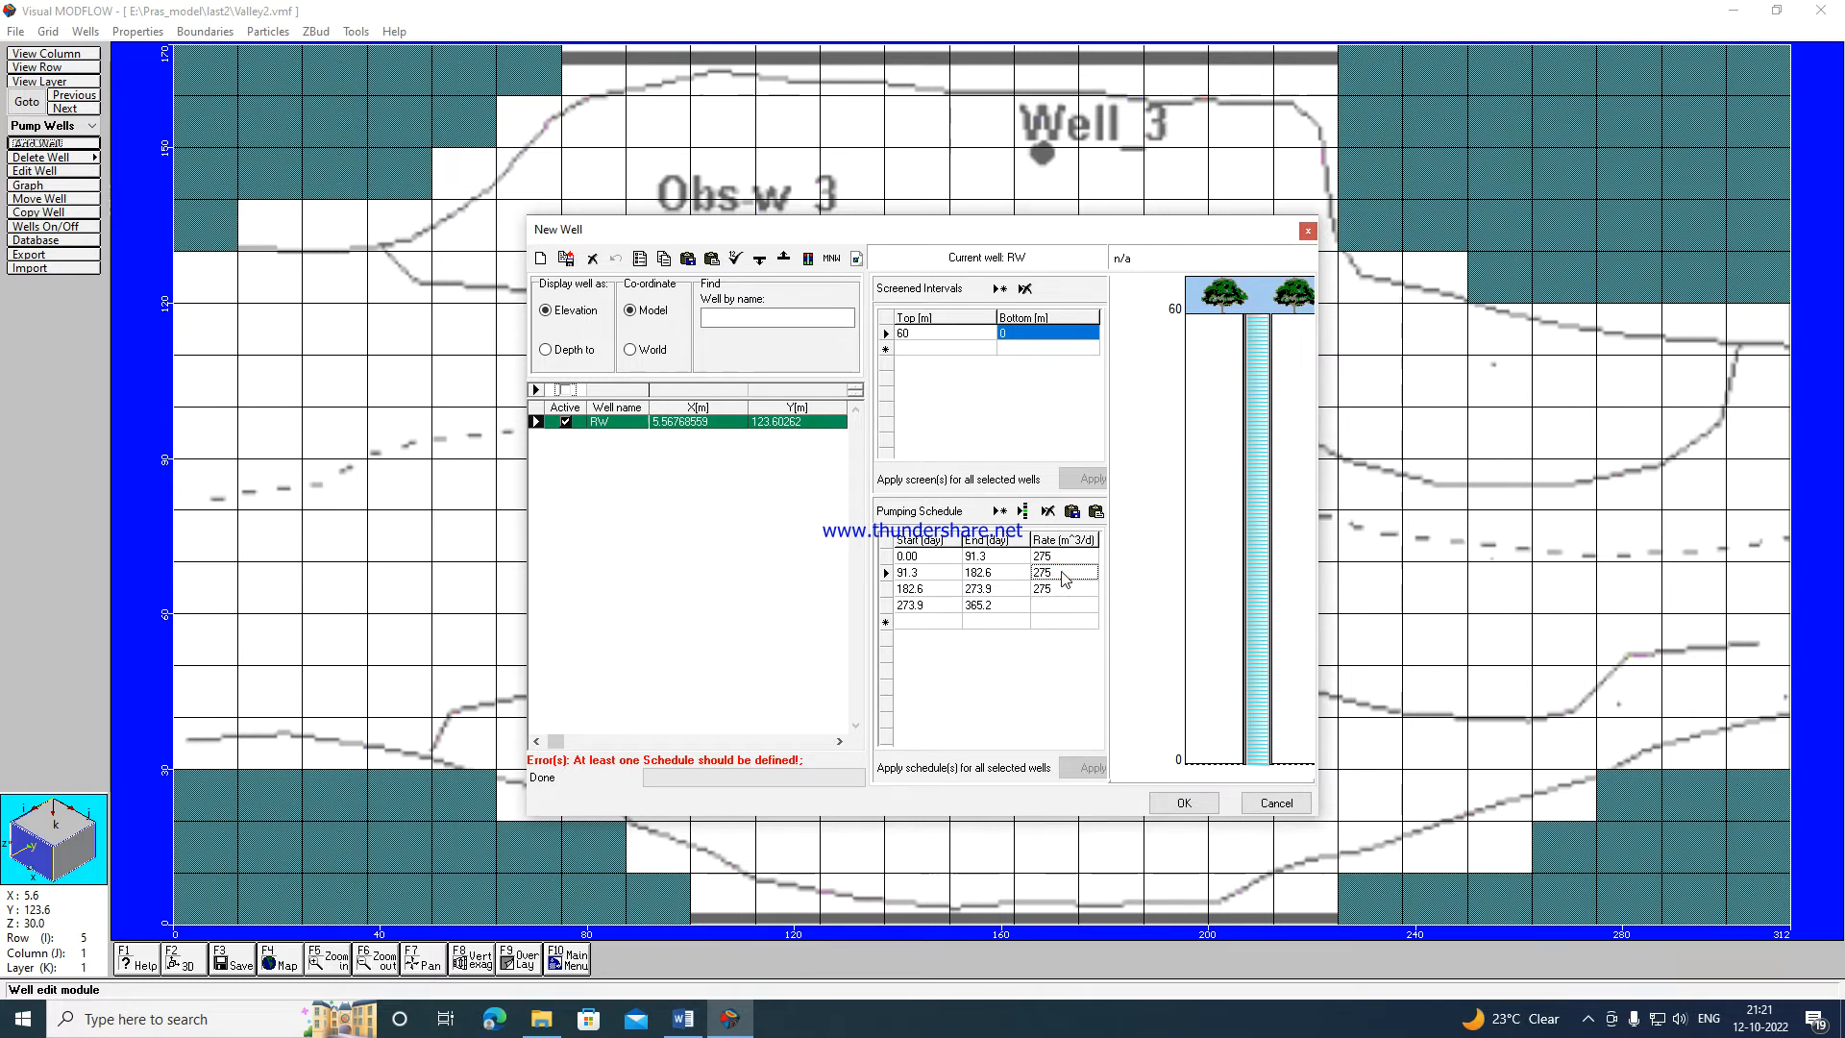
type("300")
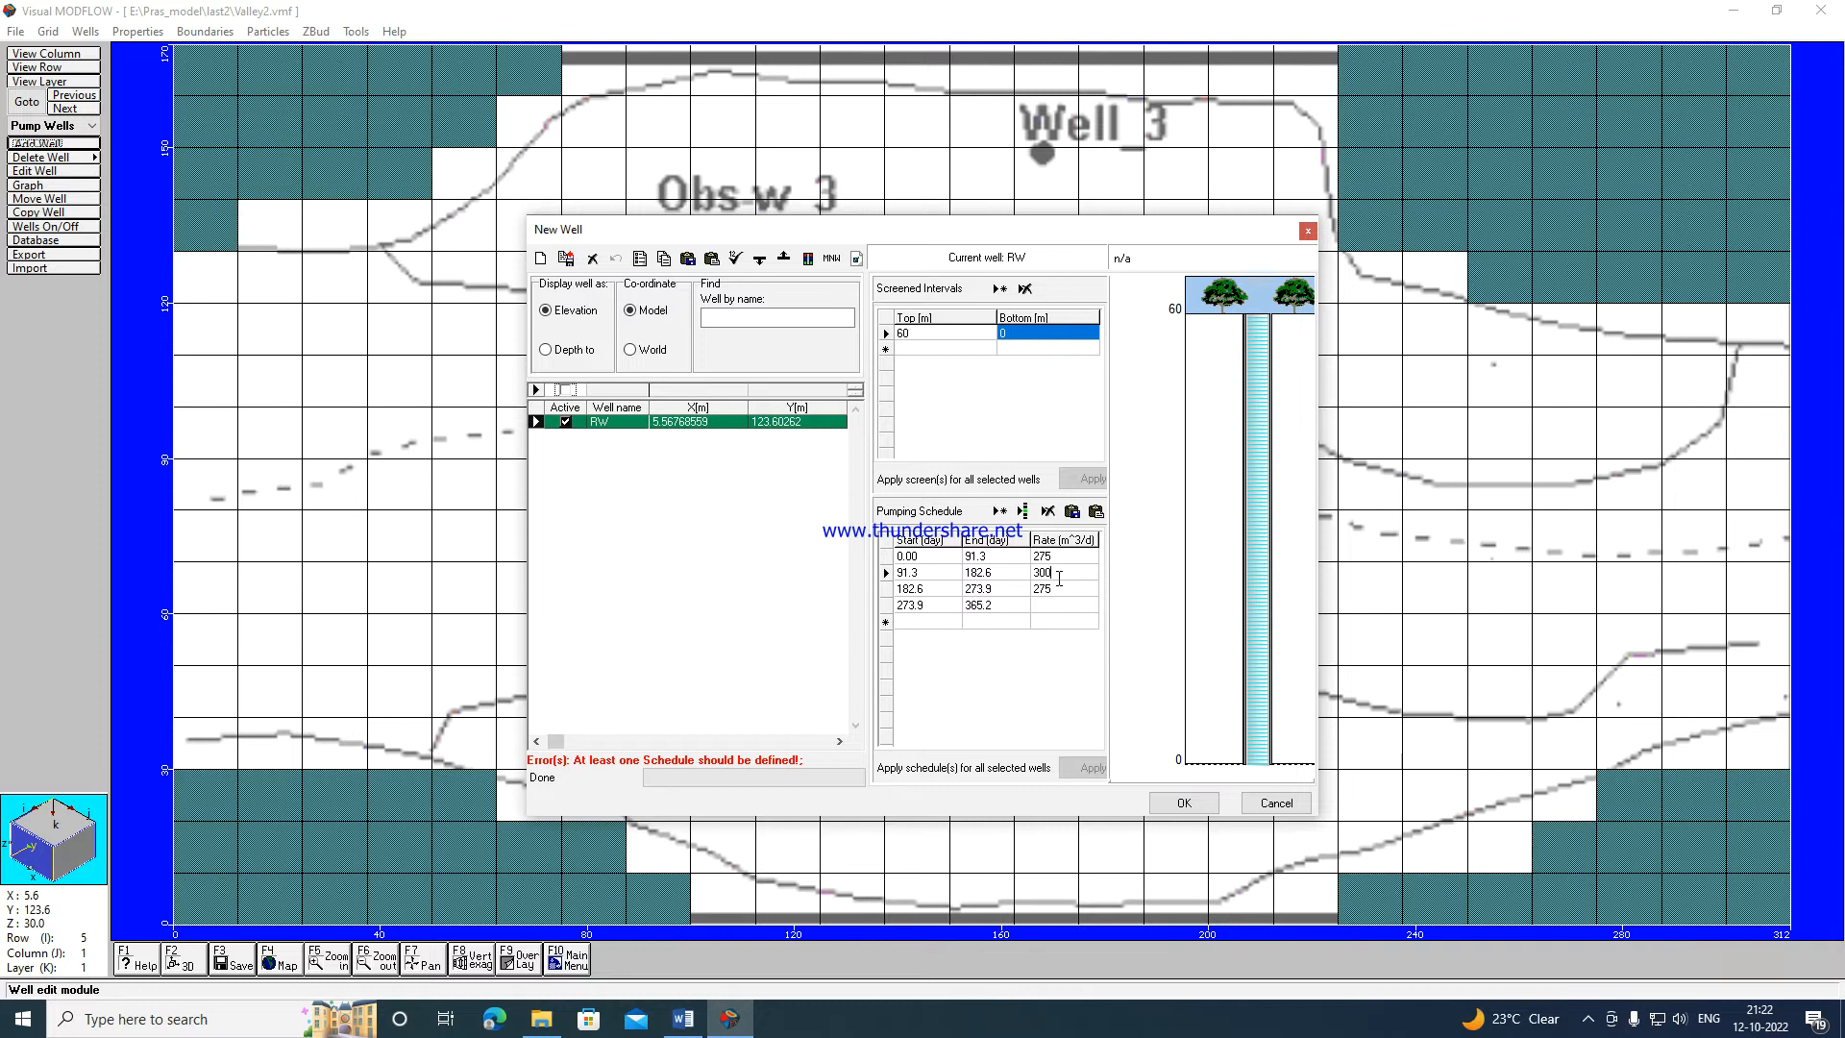
left_click_drag(1069, 574, 1030, 574)
type("275")
Set the fourth pumping period's rate of well RW to 275 m³/d and accept the new well.
left_click(1073, 608)
type("275")
left_click(1184, 802)
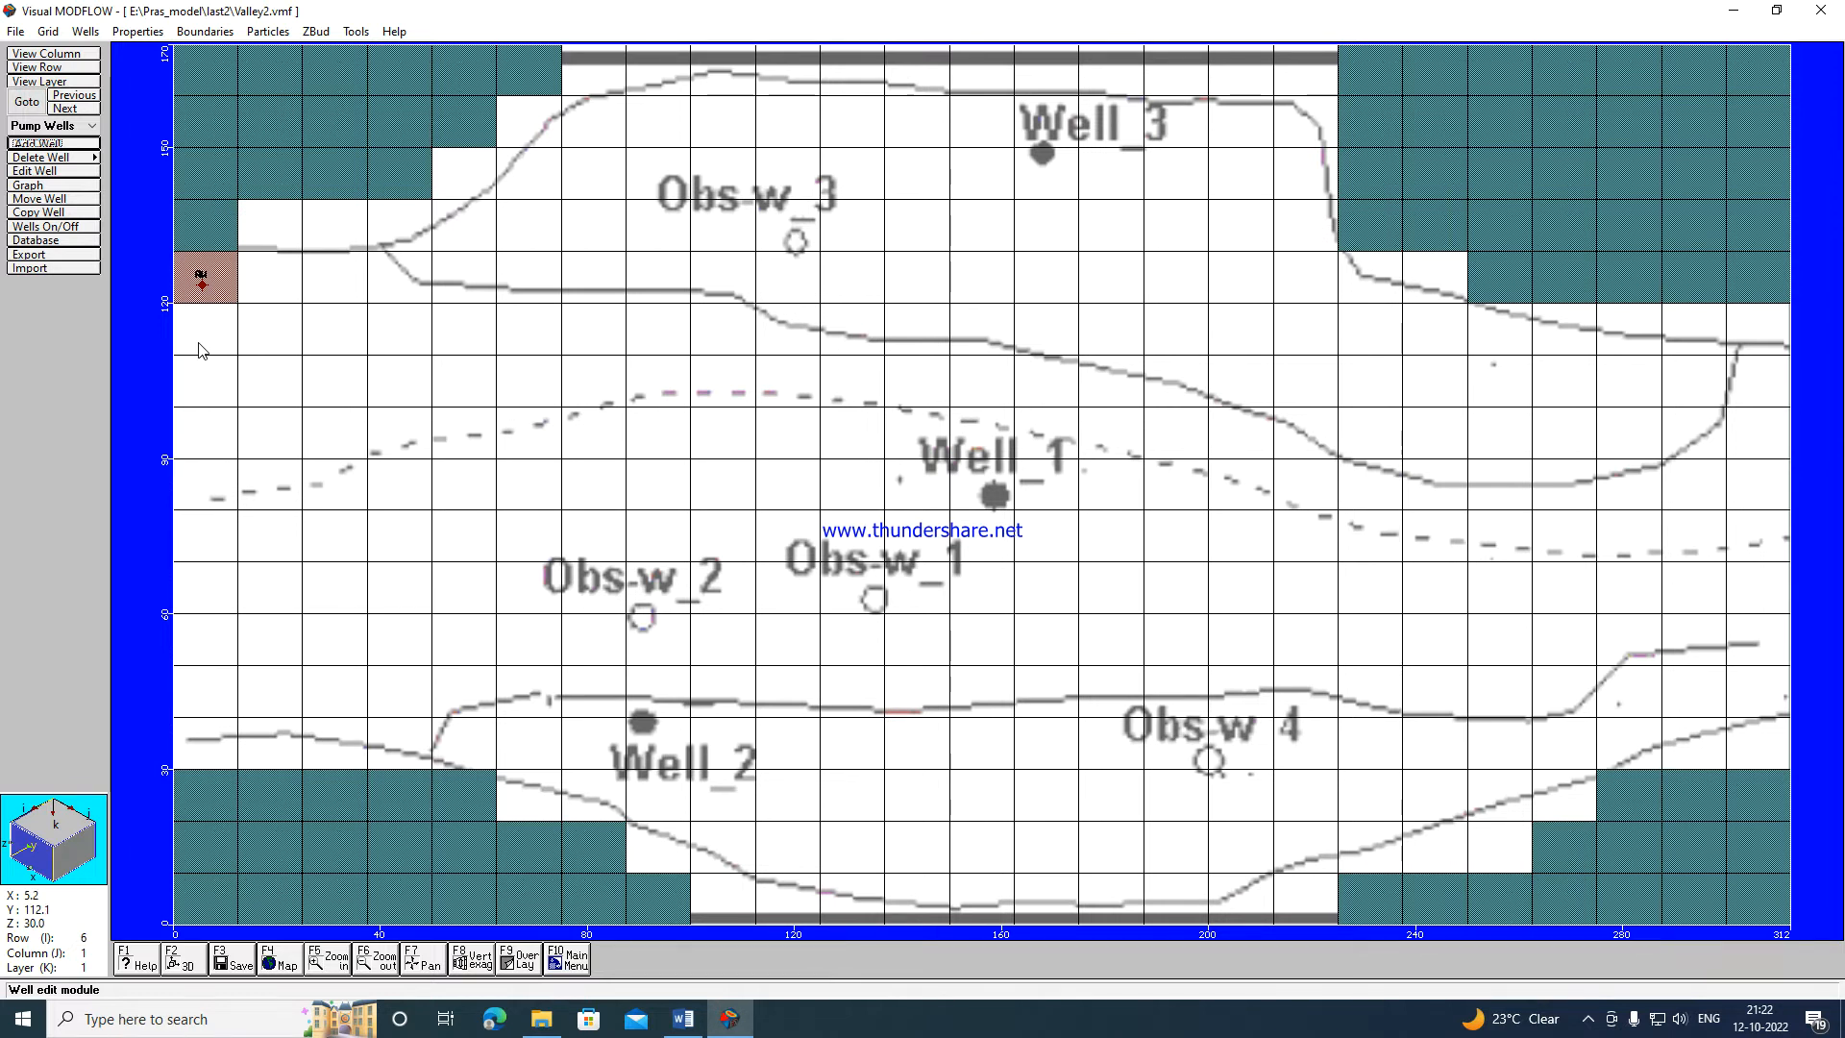
Copy well RW into each of the nine active cells below it in column 1, rows 6 to 14.
left_click(41, 213)
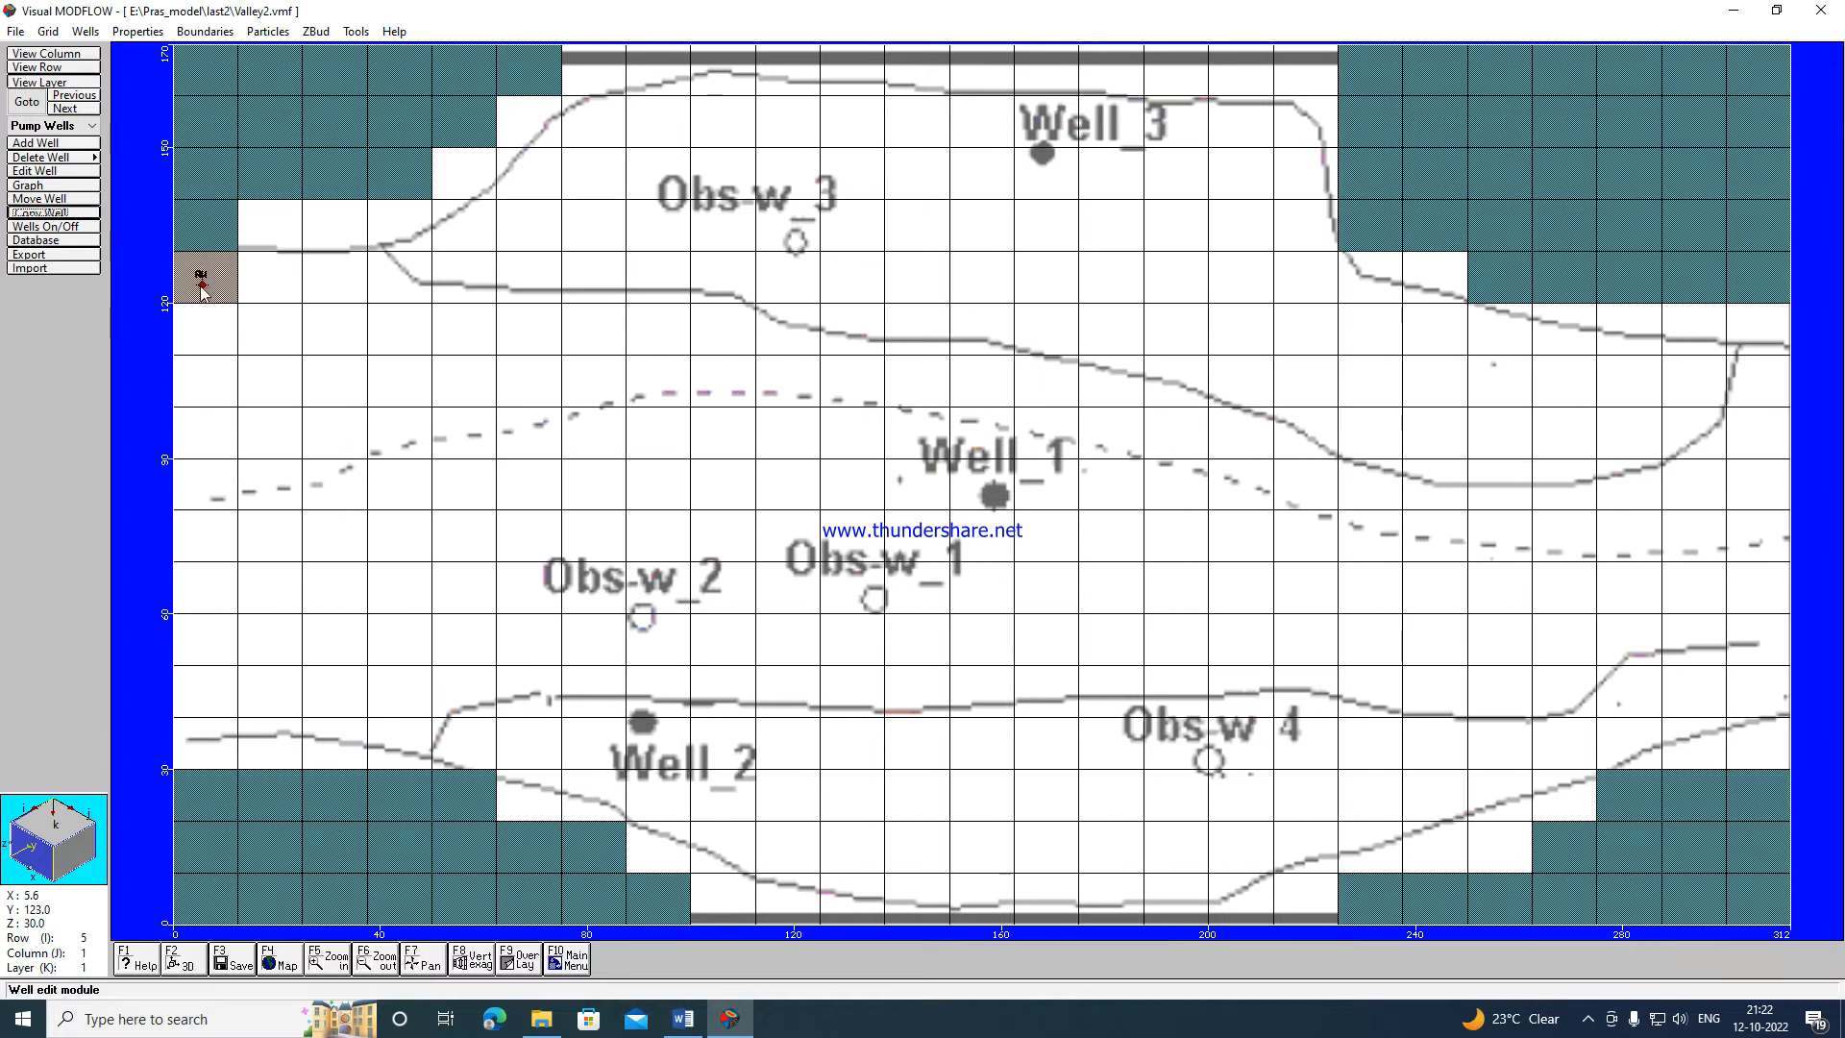
left_click(199, 341)
left_click(202, 389)
left_click(208, 425)
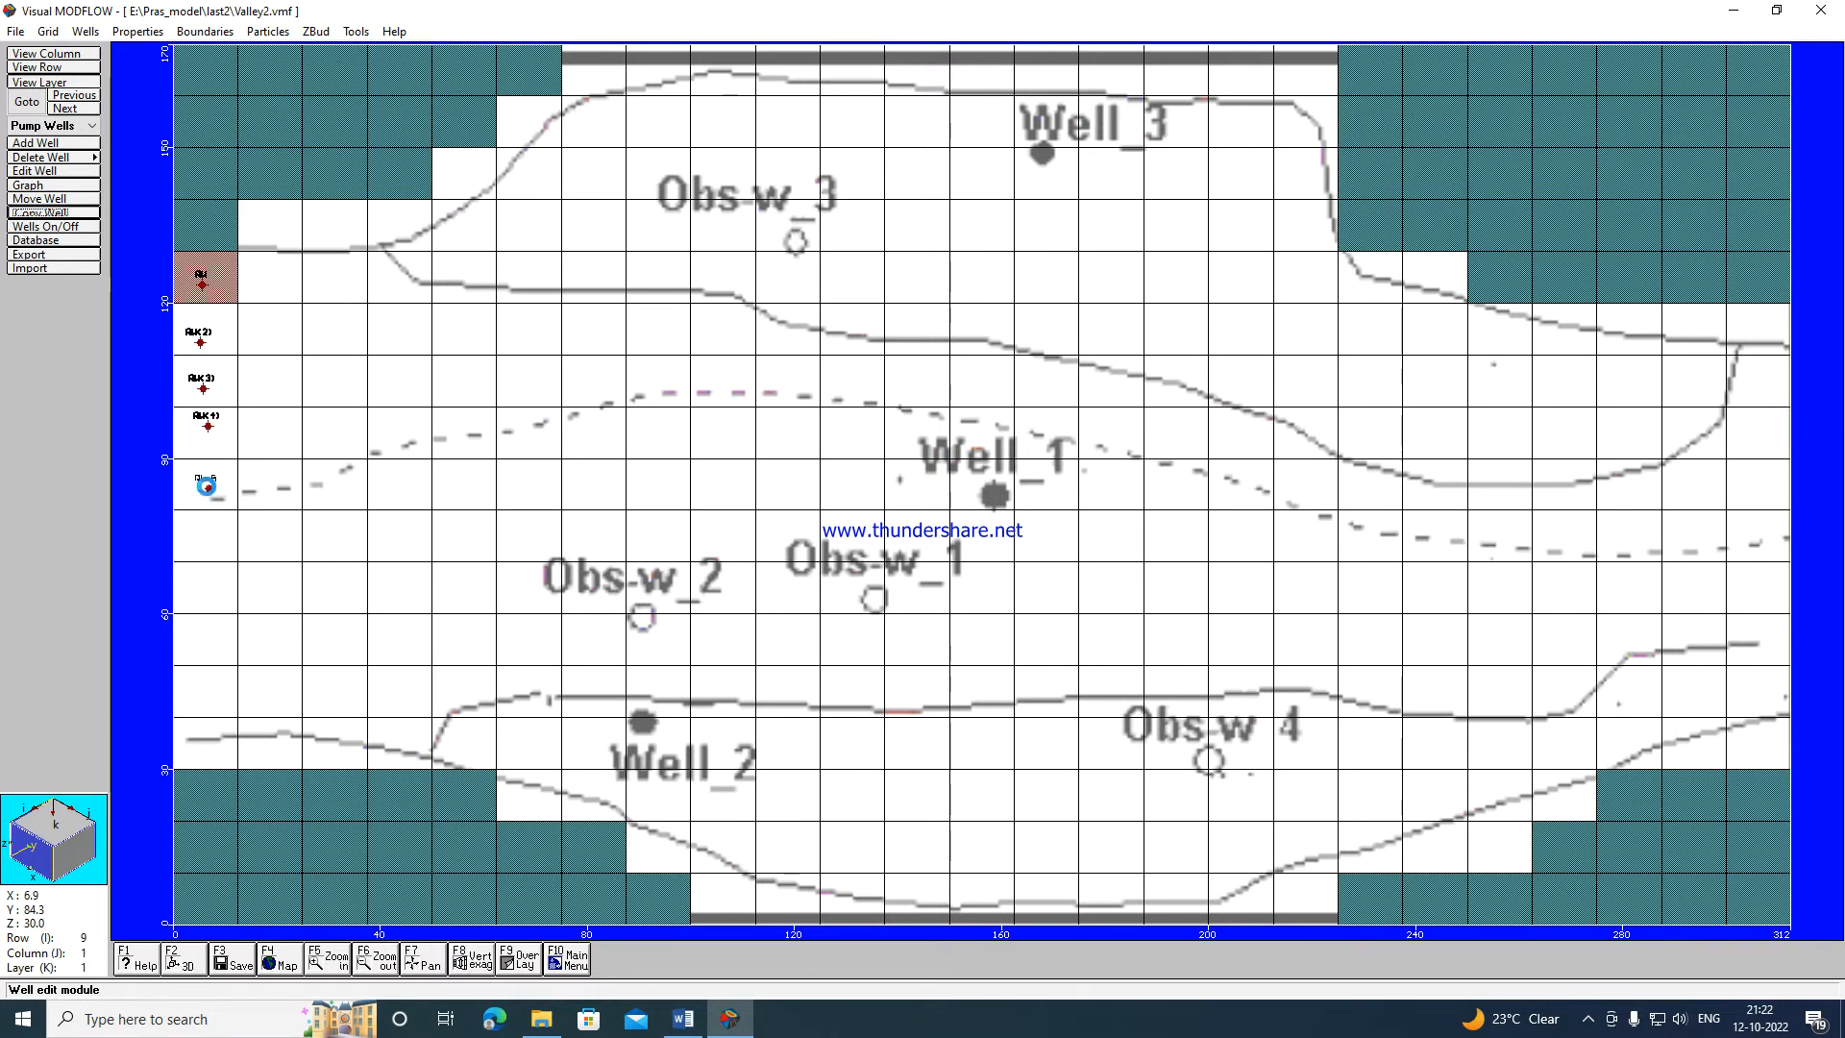
left_click(201, 535)
left_click(197, 588)
left_click(204, 639)
left_click(204, 691)
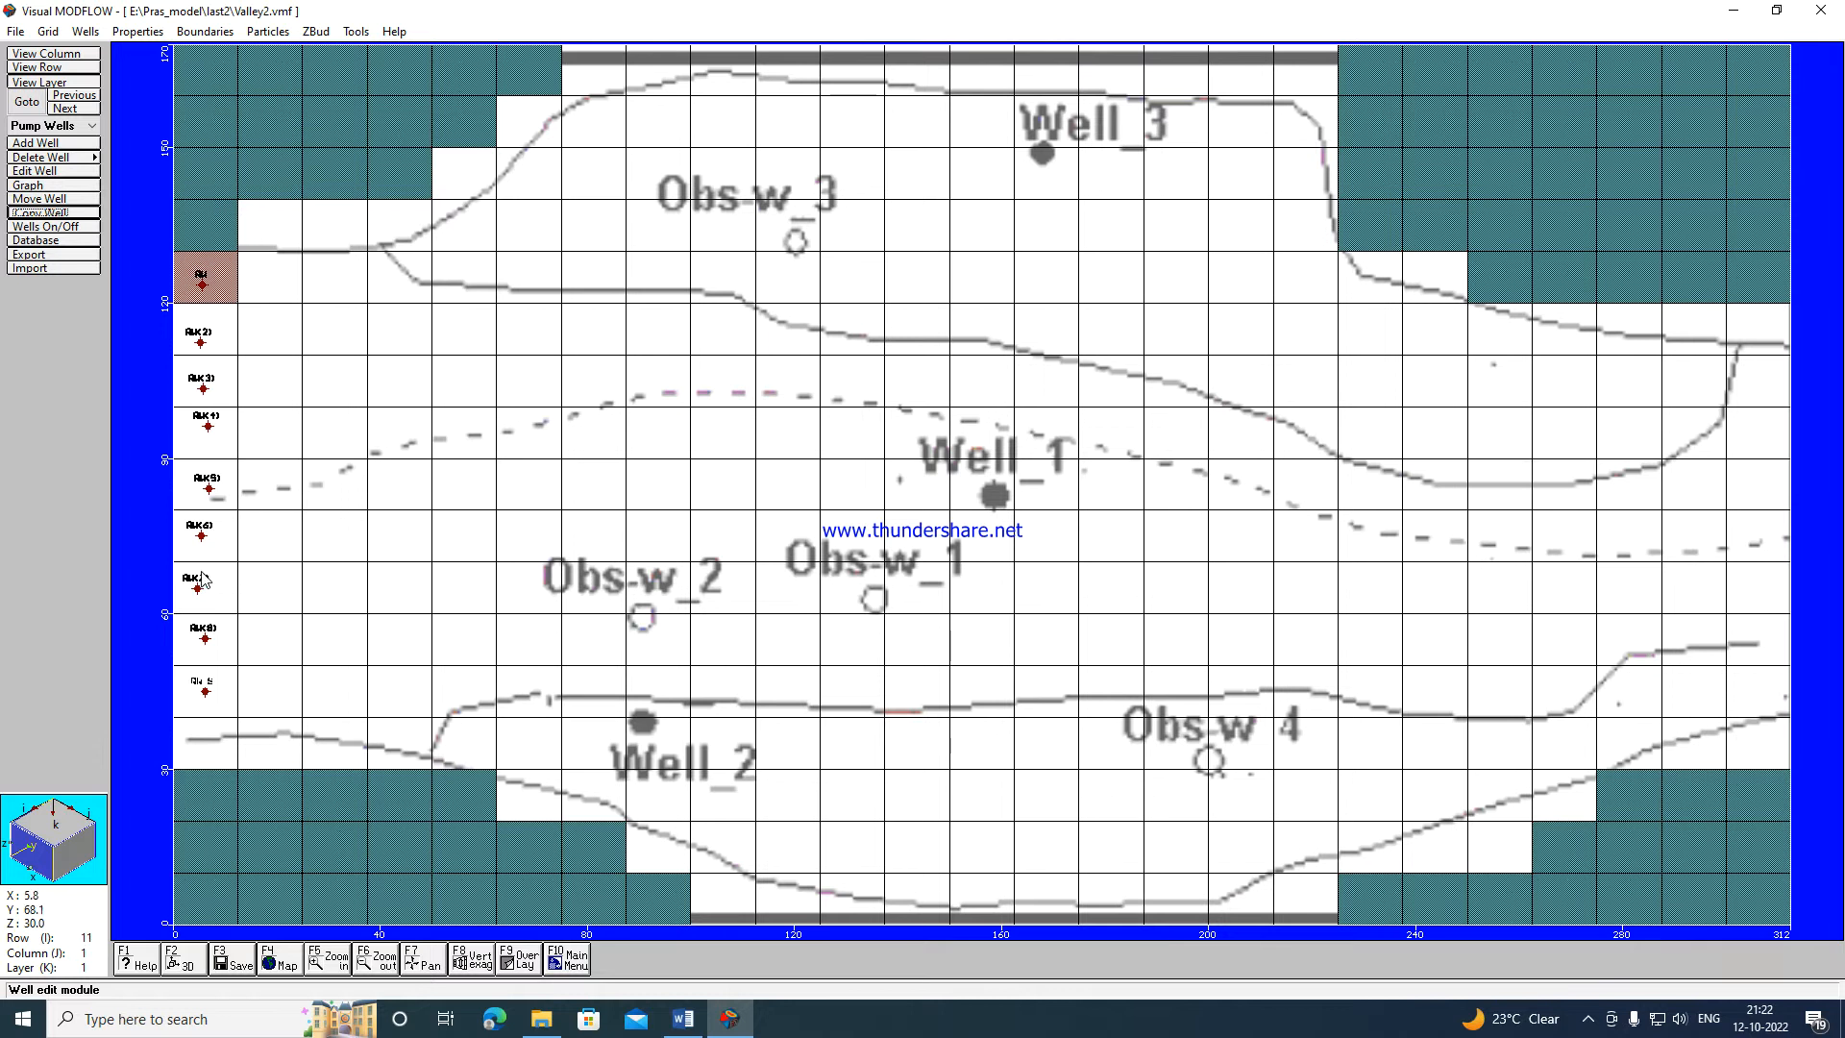
left_click(197, 732)
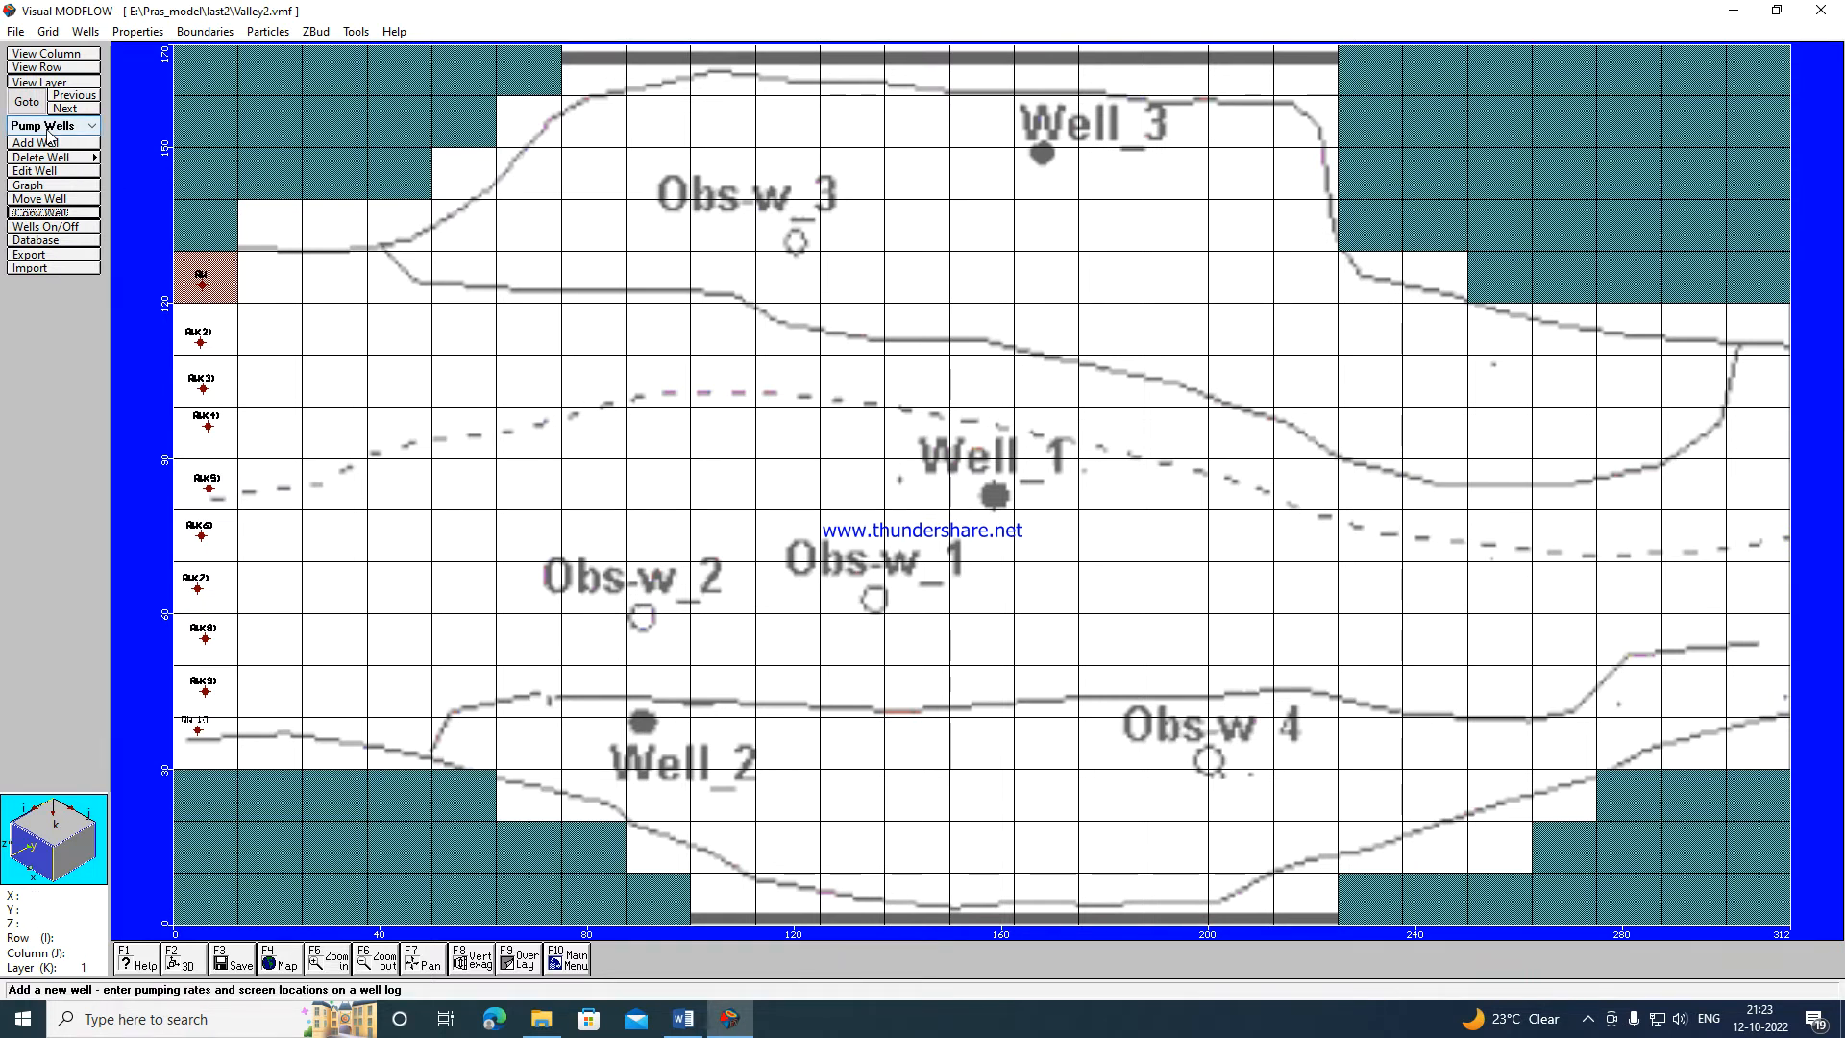
Check the screened intervals and pumping schedules of the copied RW wells and accept the well list.
left_click(53, 171)
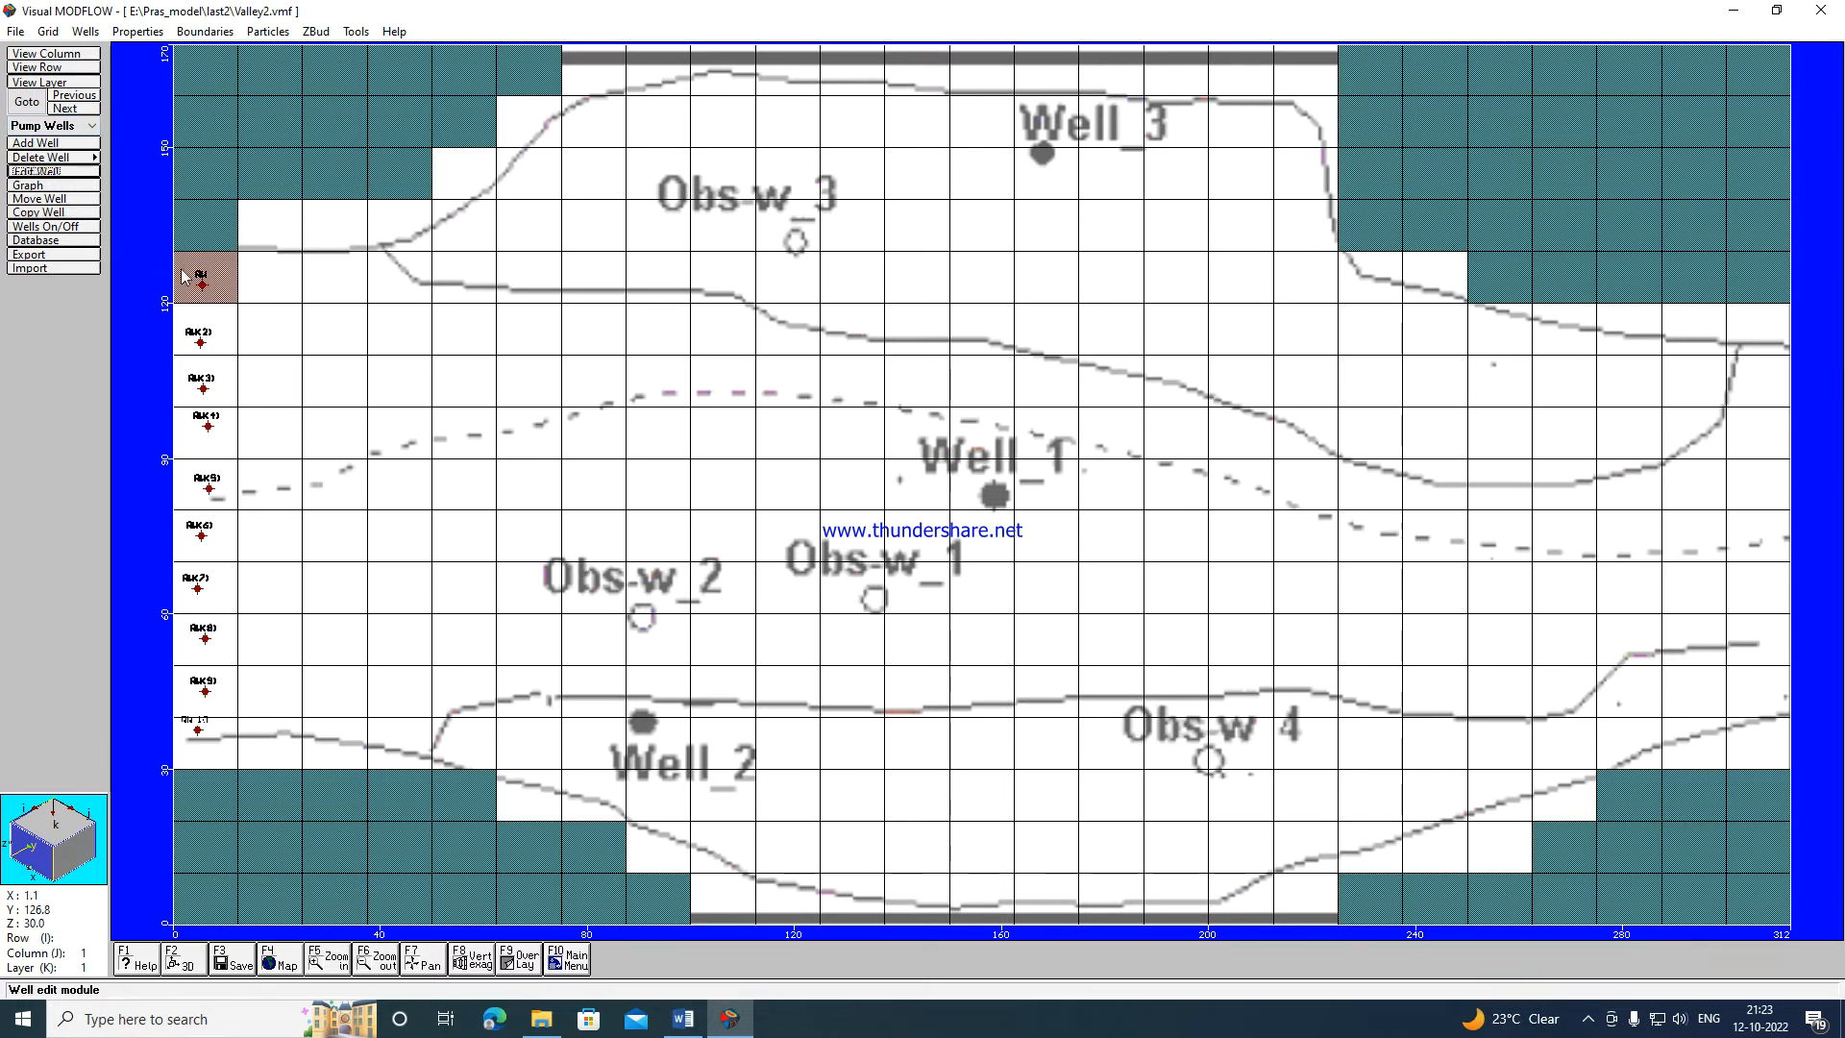
left_click(203, 281)
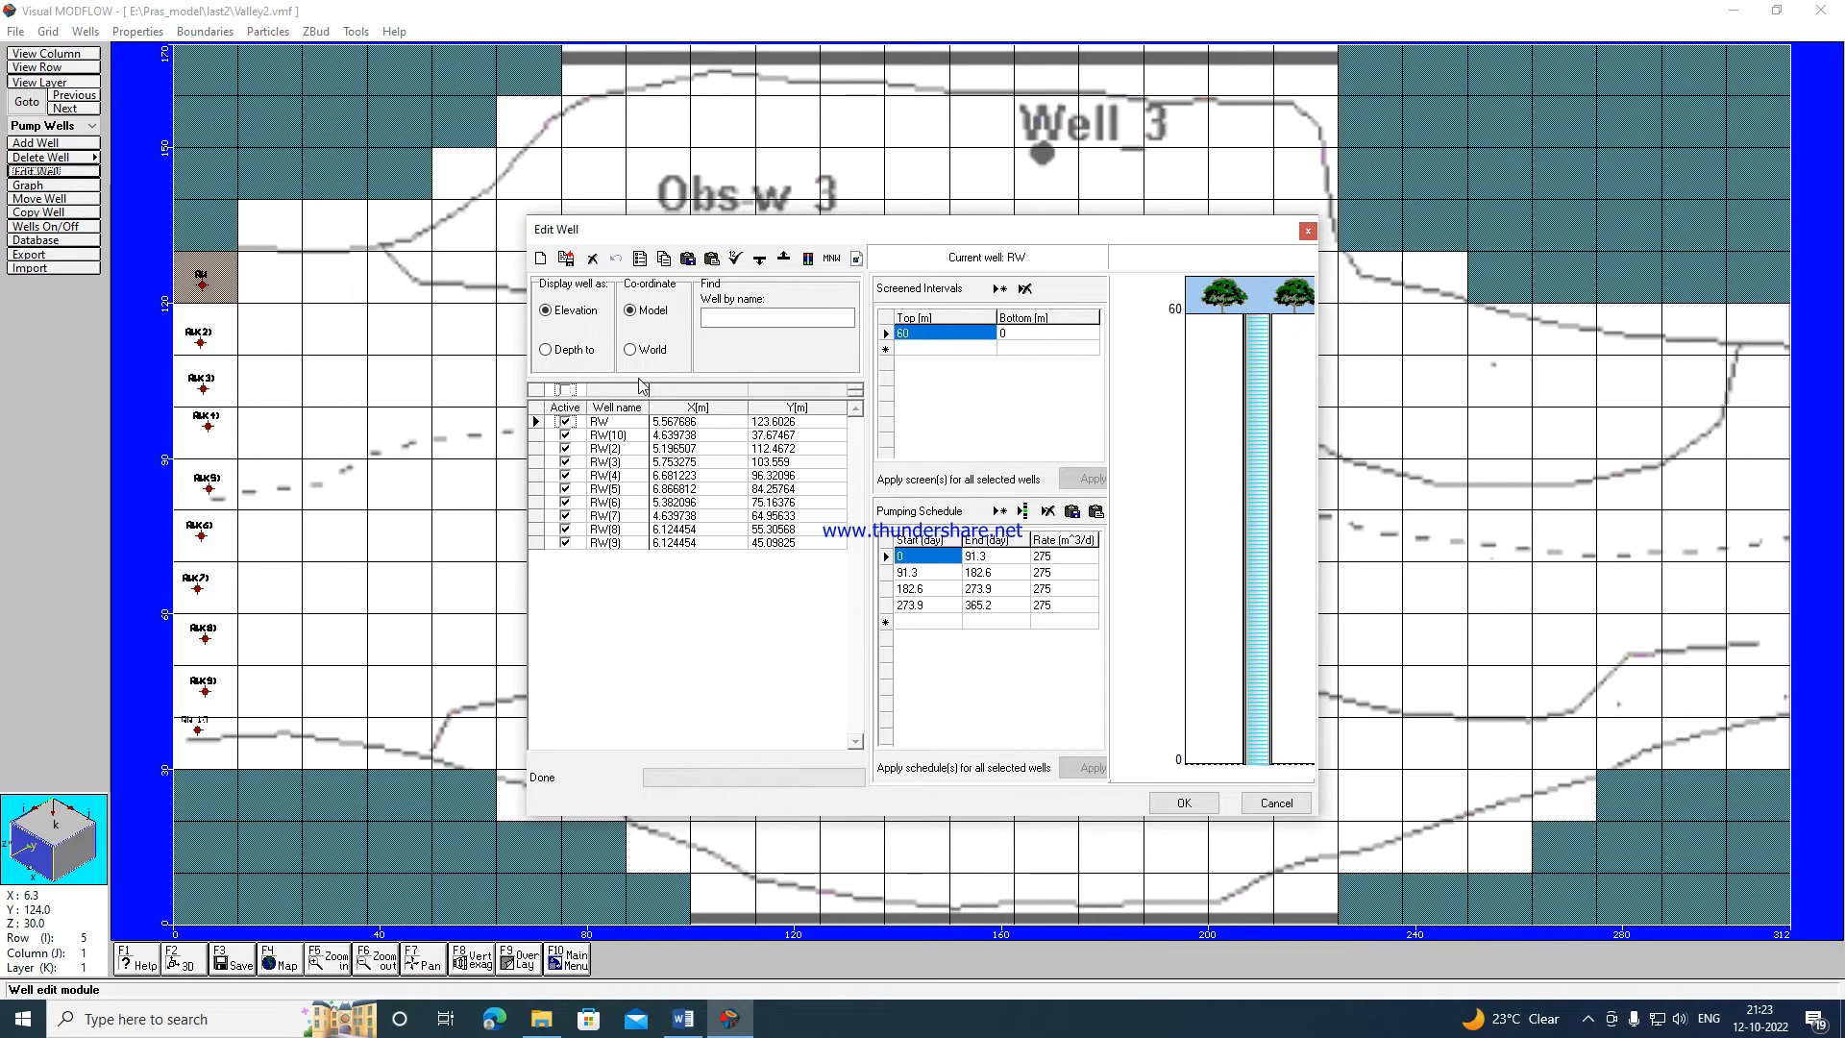
left_click(535, 436)
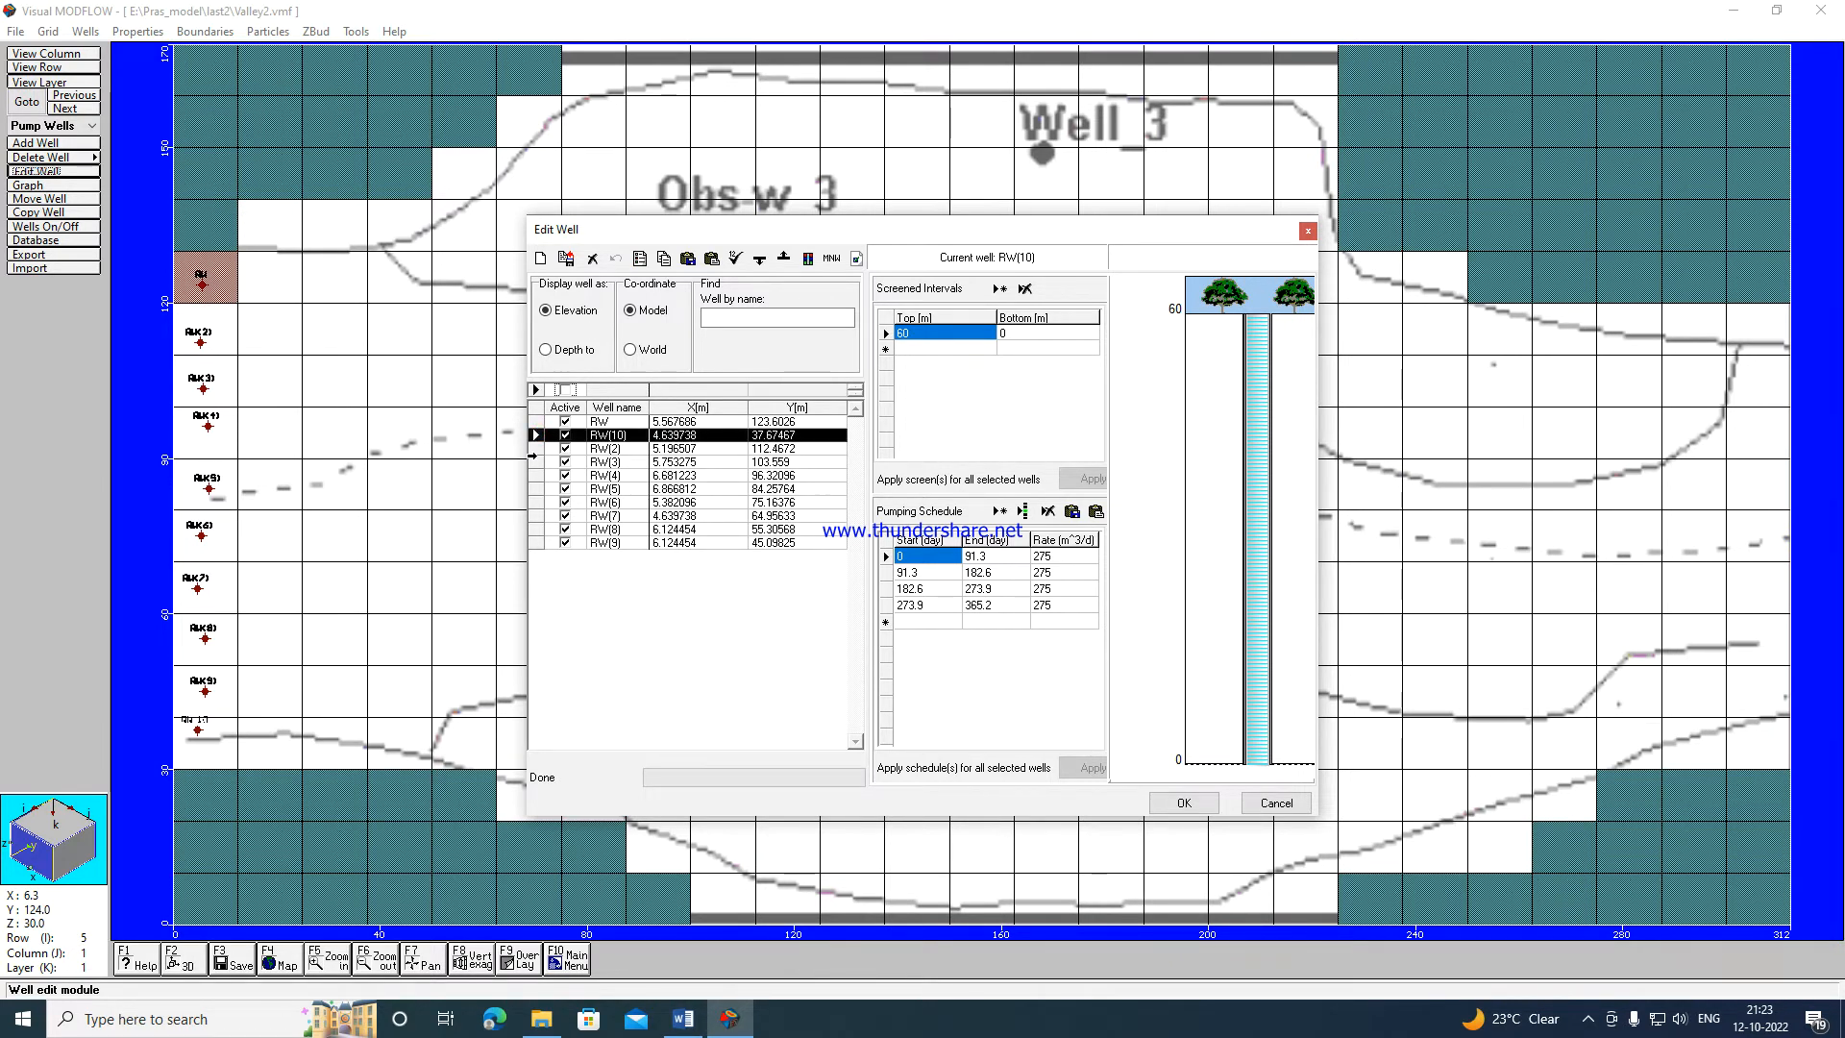
left_click(535, 449)
left_click(536, 464)
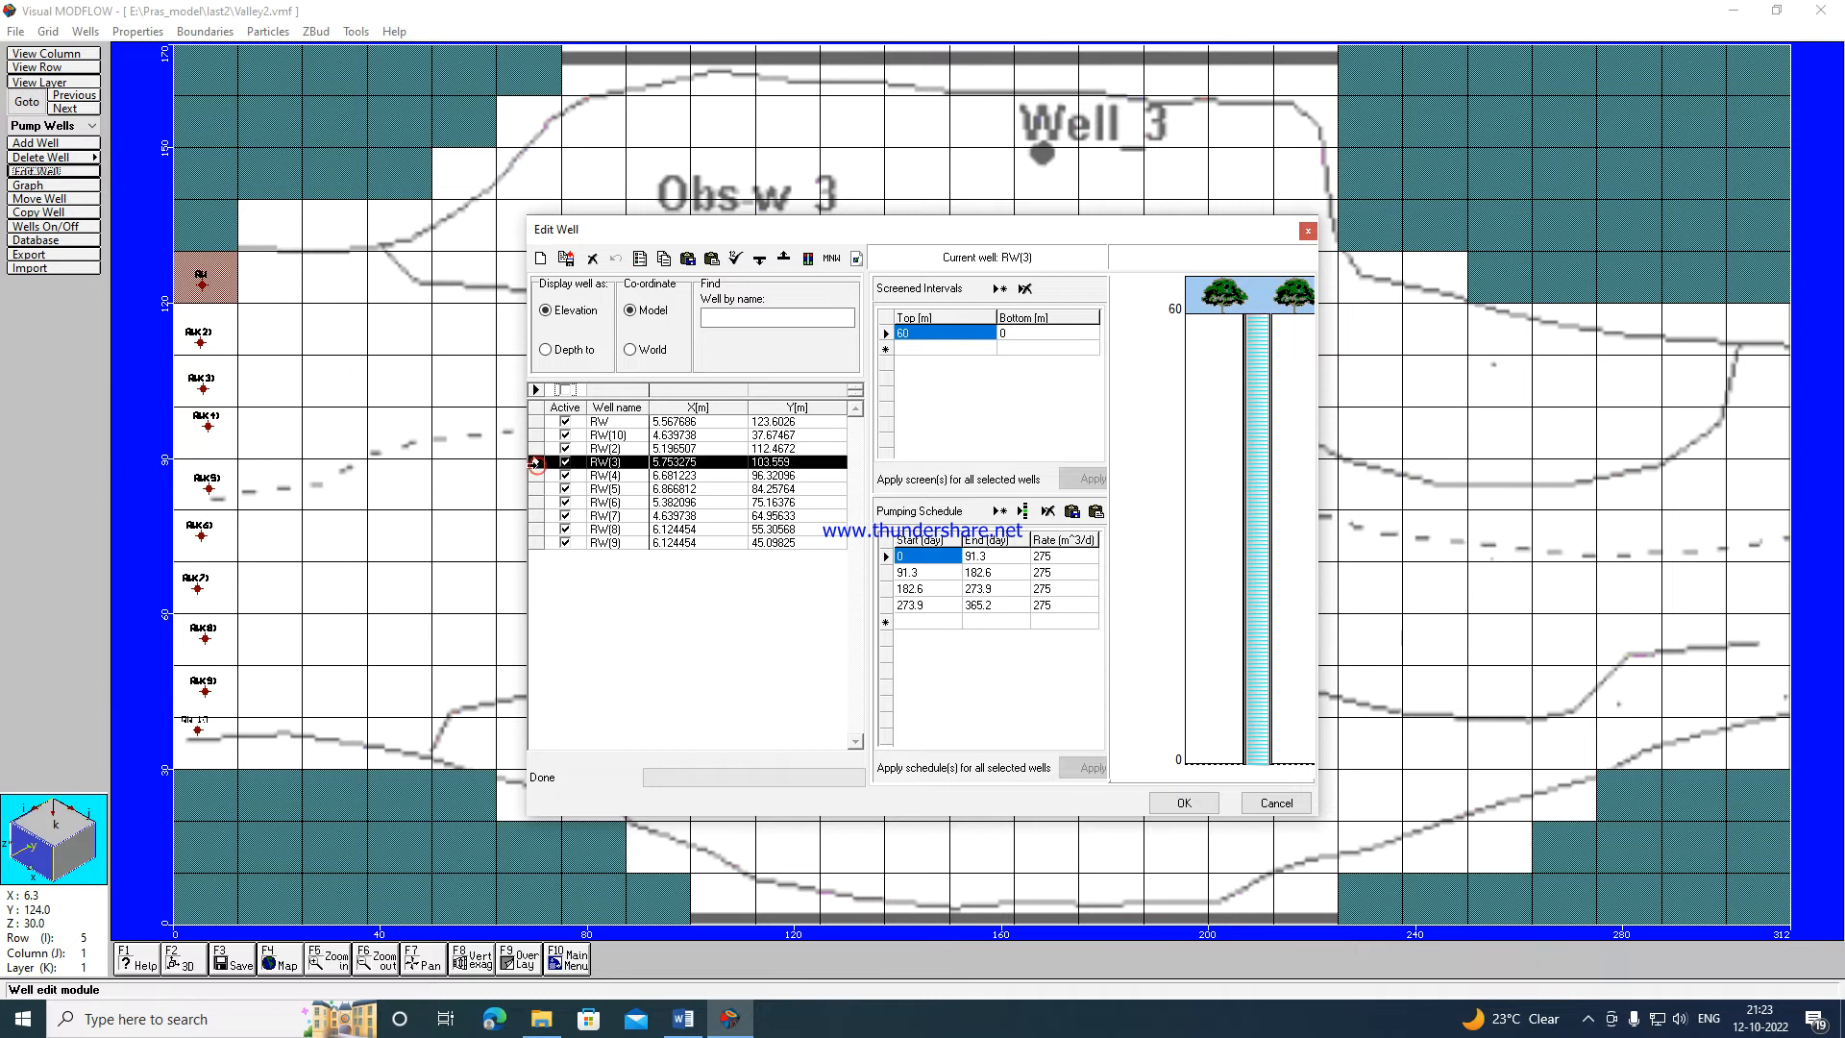
left_click(536, 476)
left_click(535, 489)
left_click_drag(535, 502, 535, 510)
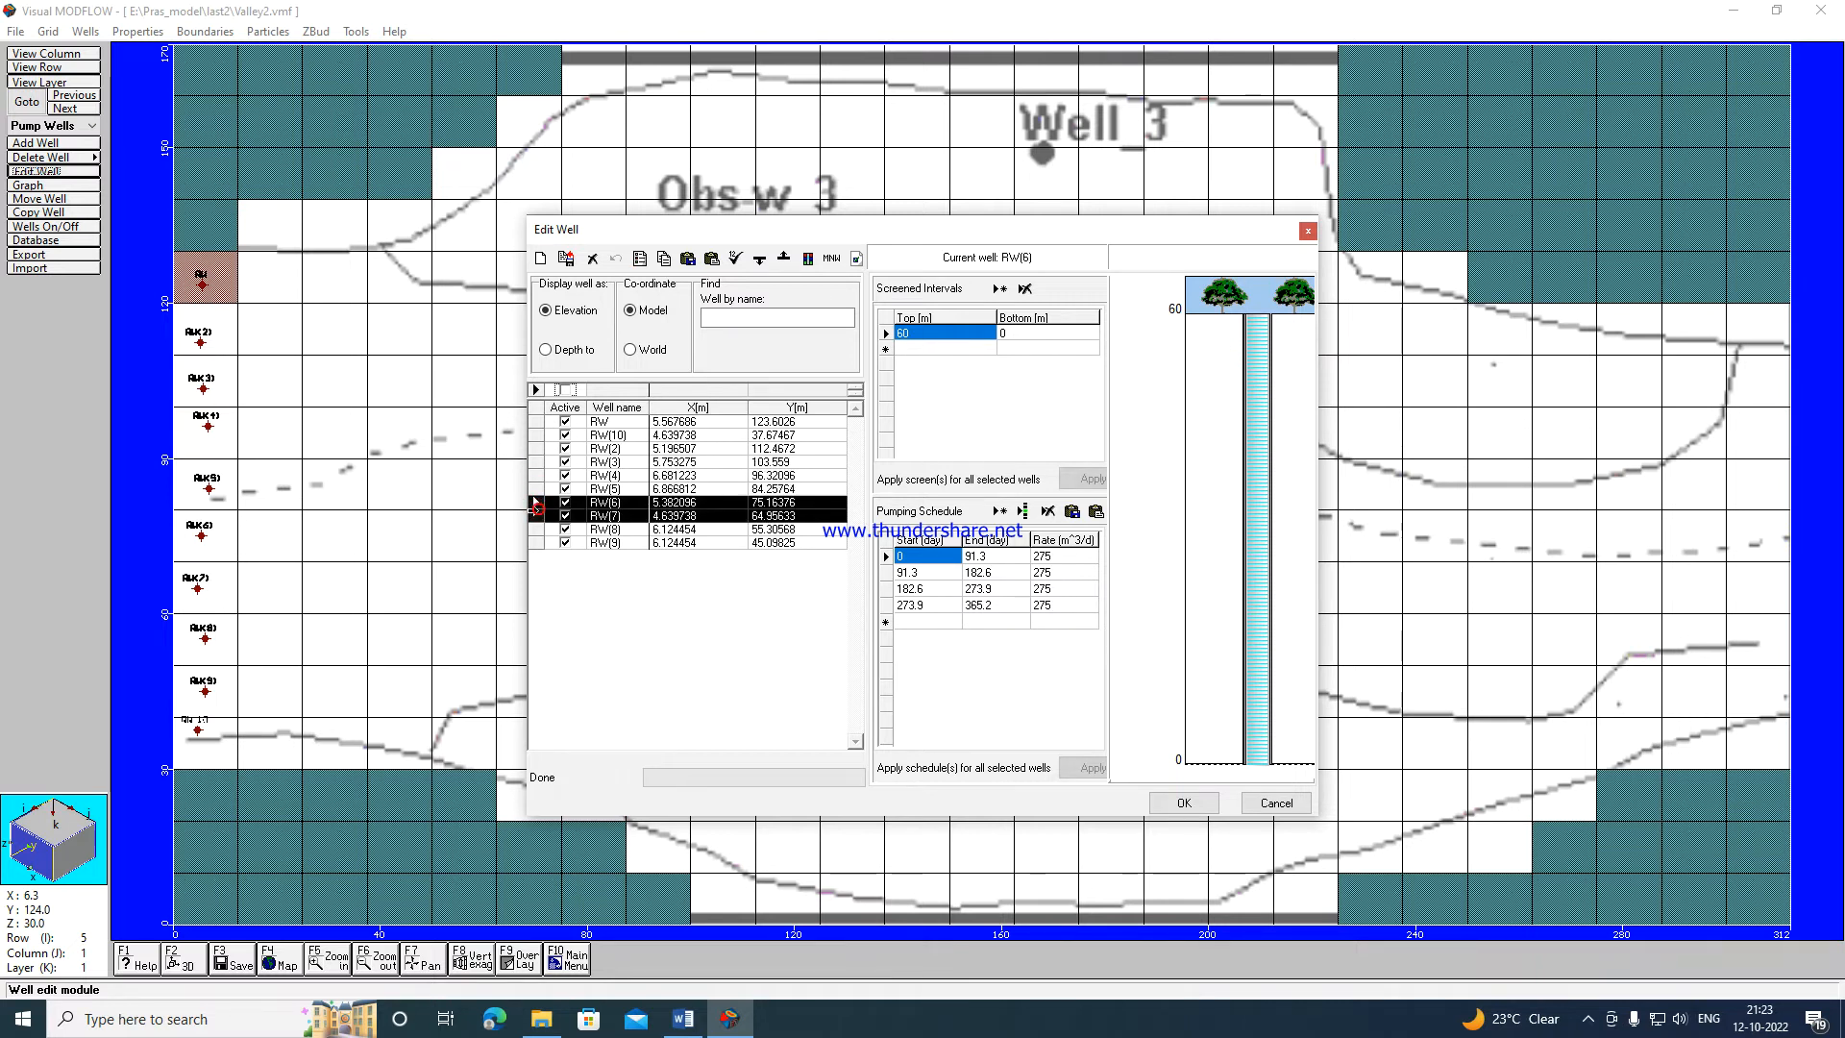
left_click(535, 529)
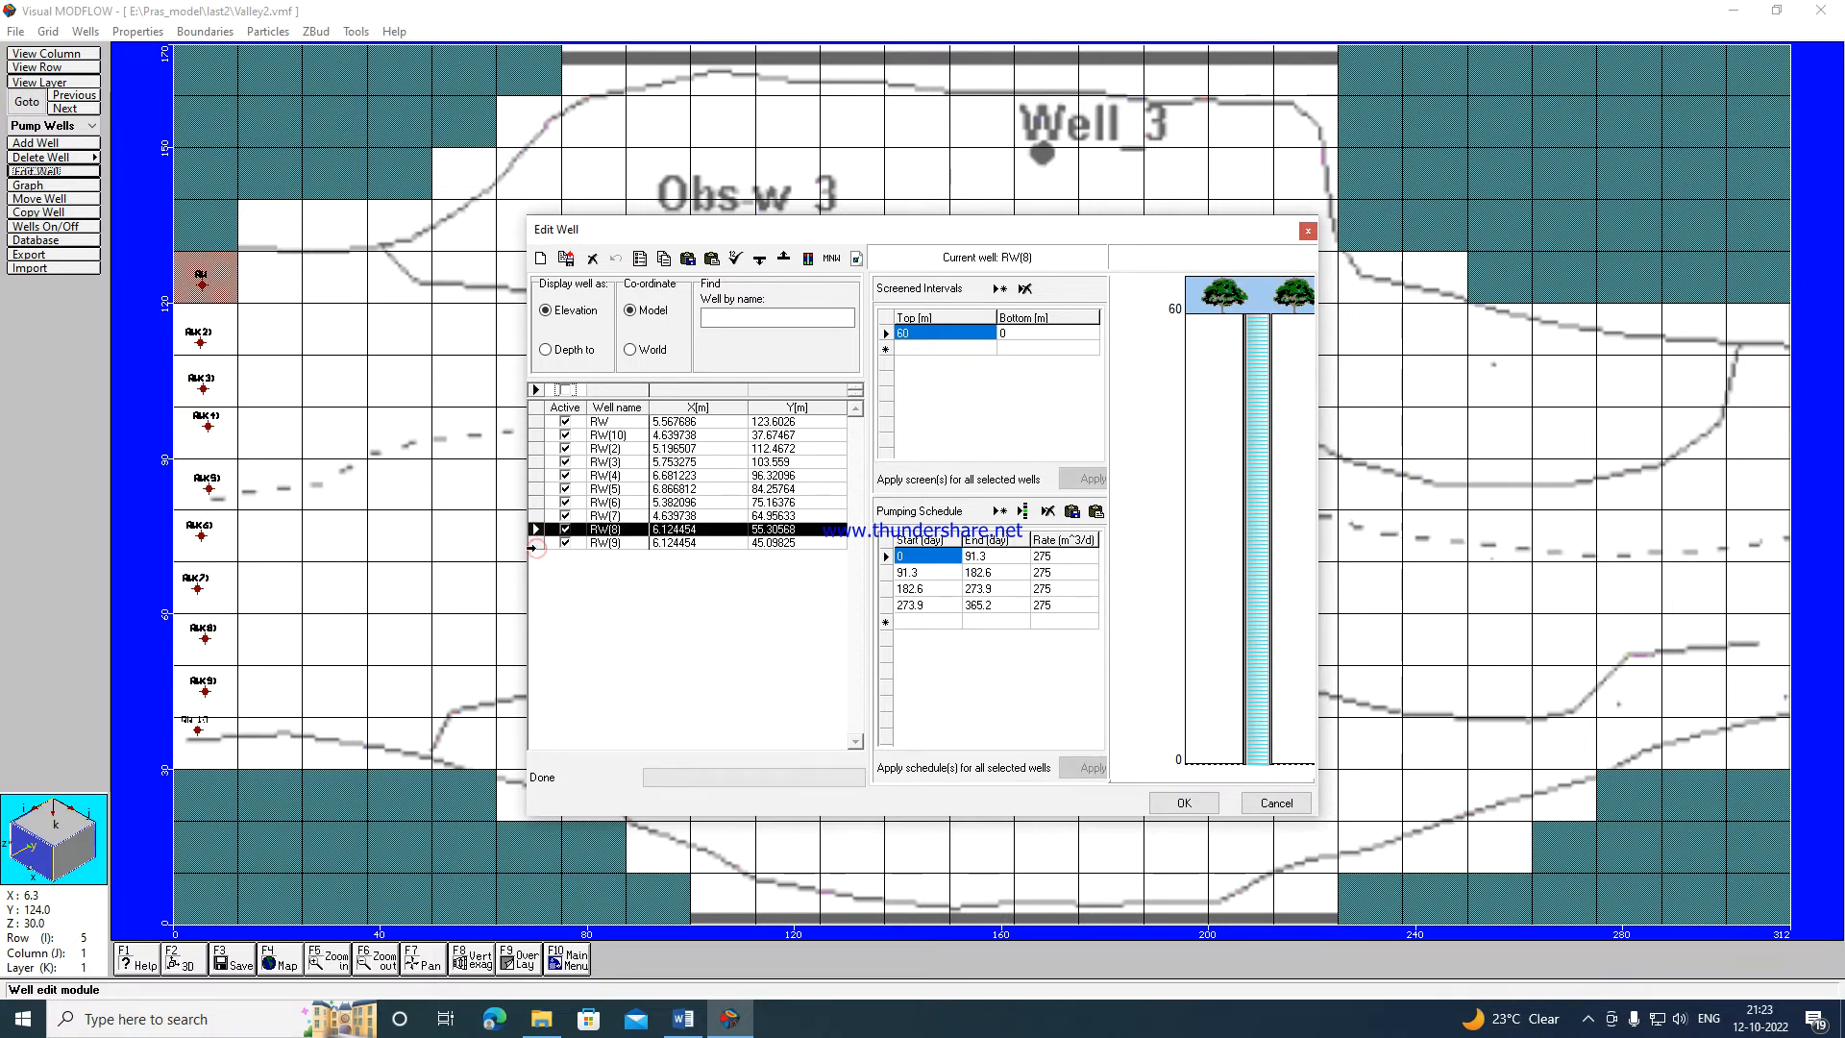
left_click(1160, 806)
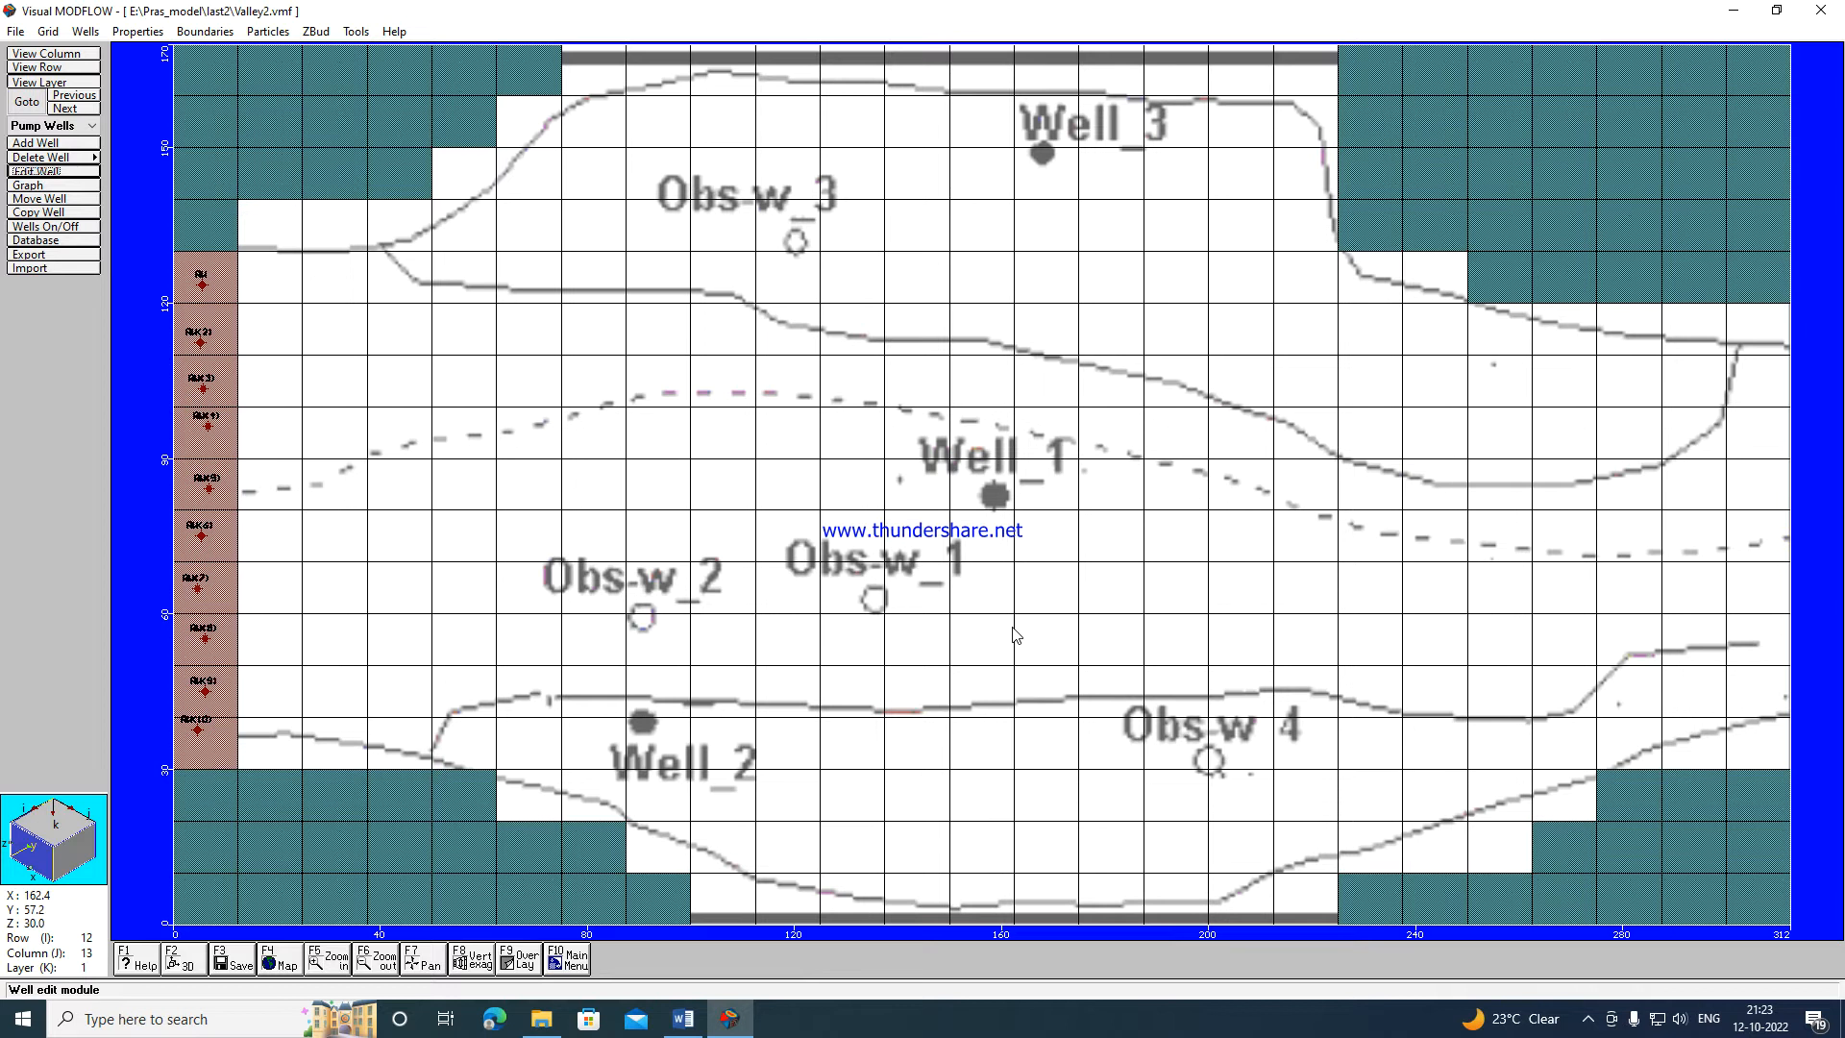
Check the last-column boundary condition in the Word exercise document and return to Visual MODFLOW to edit constant head boundaries.
left_click(683, 1018)
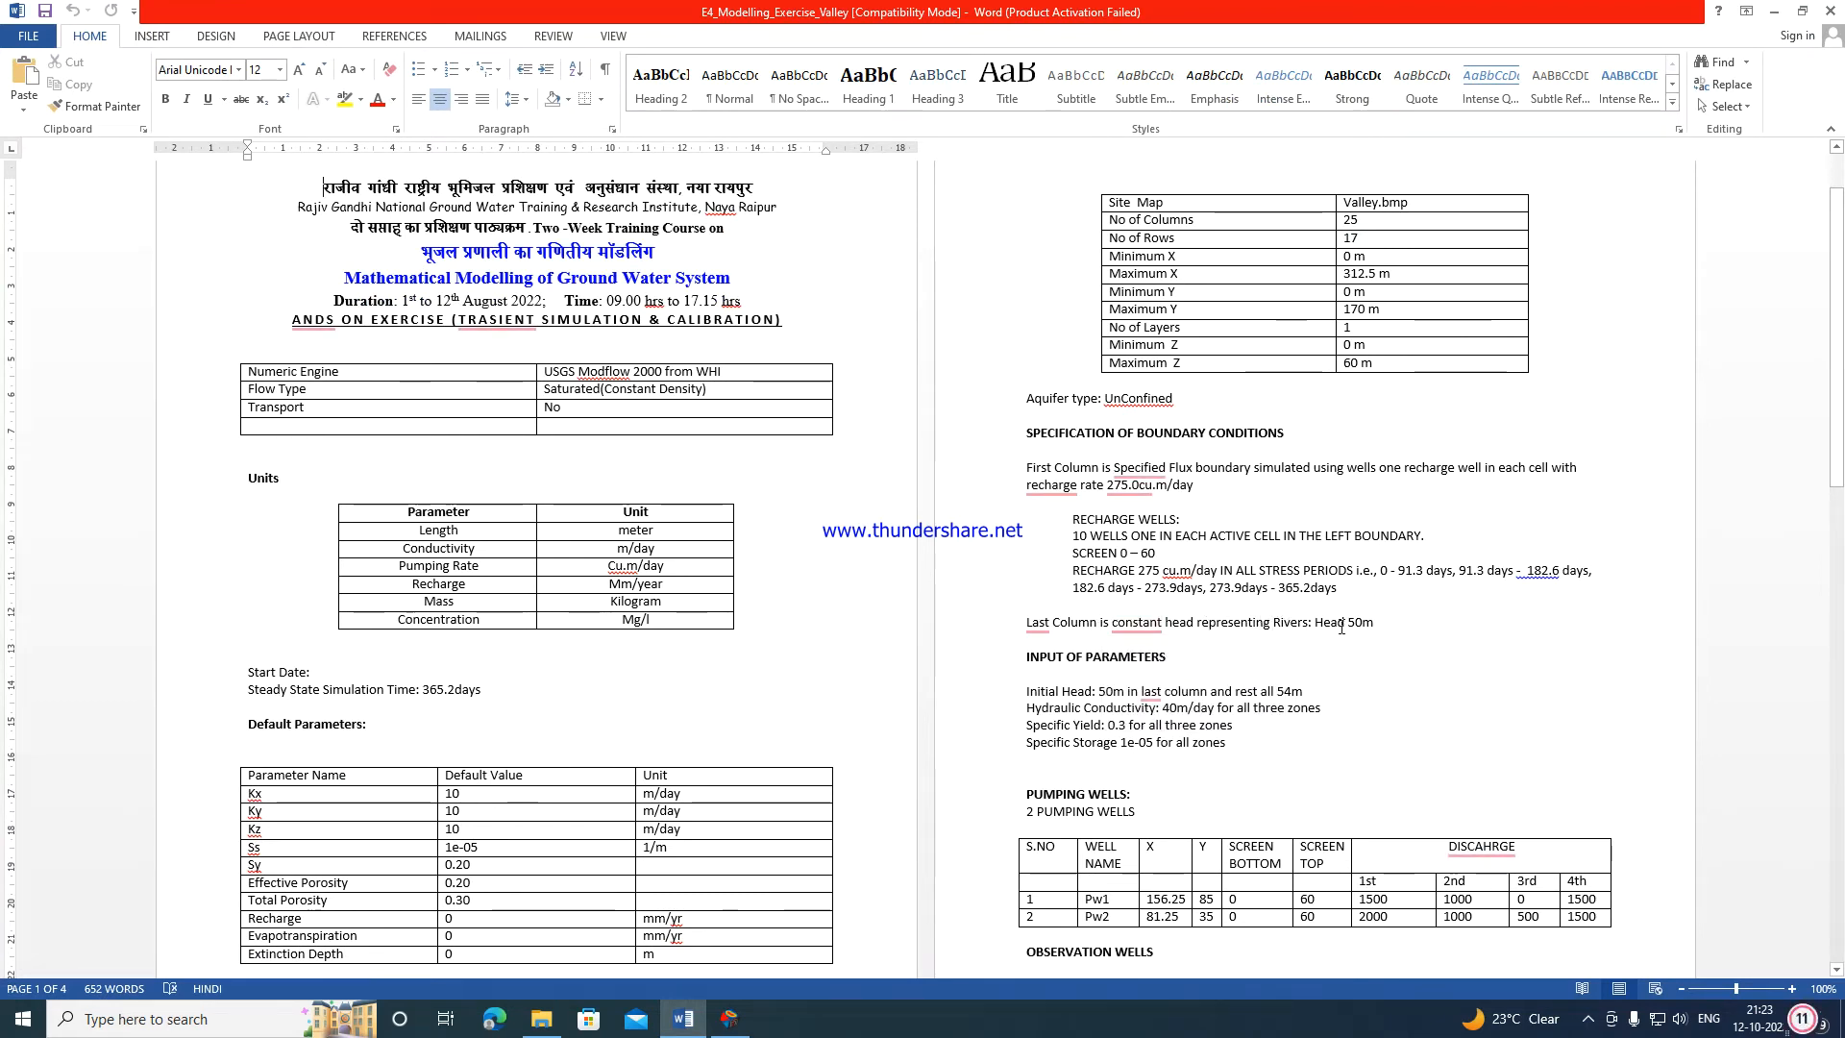
left_click(1777, 11)
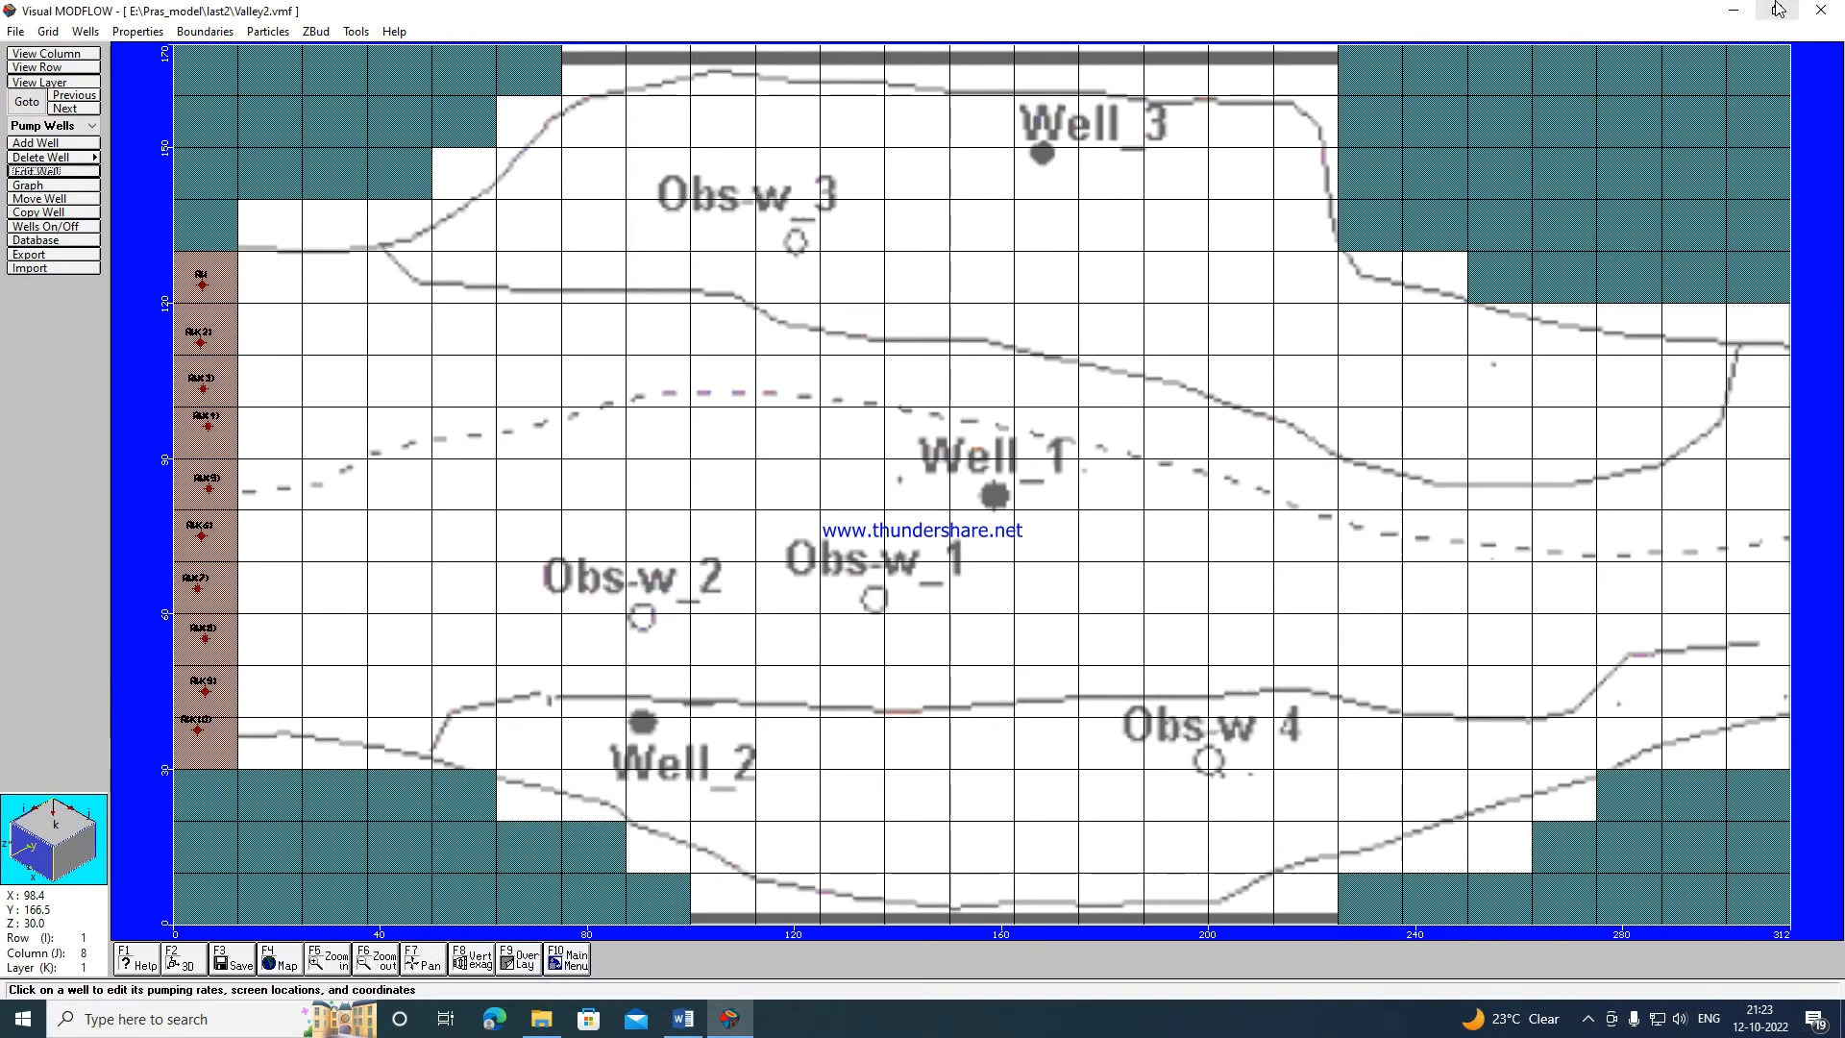
left_click(48, 128)
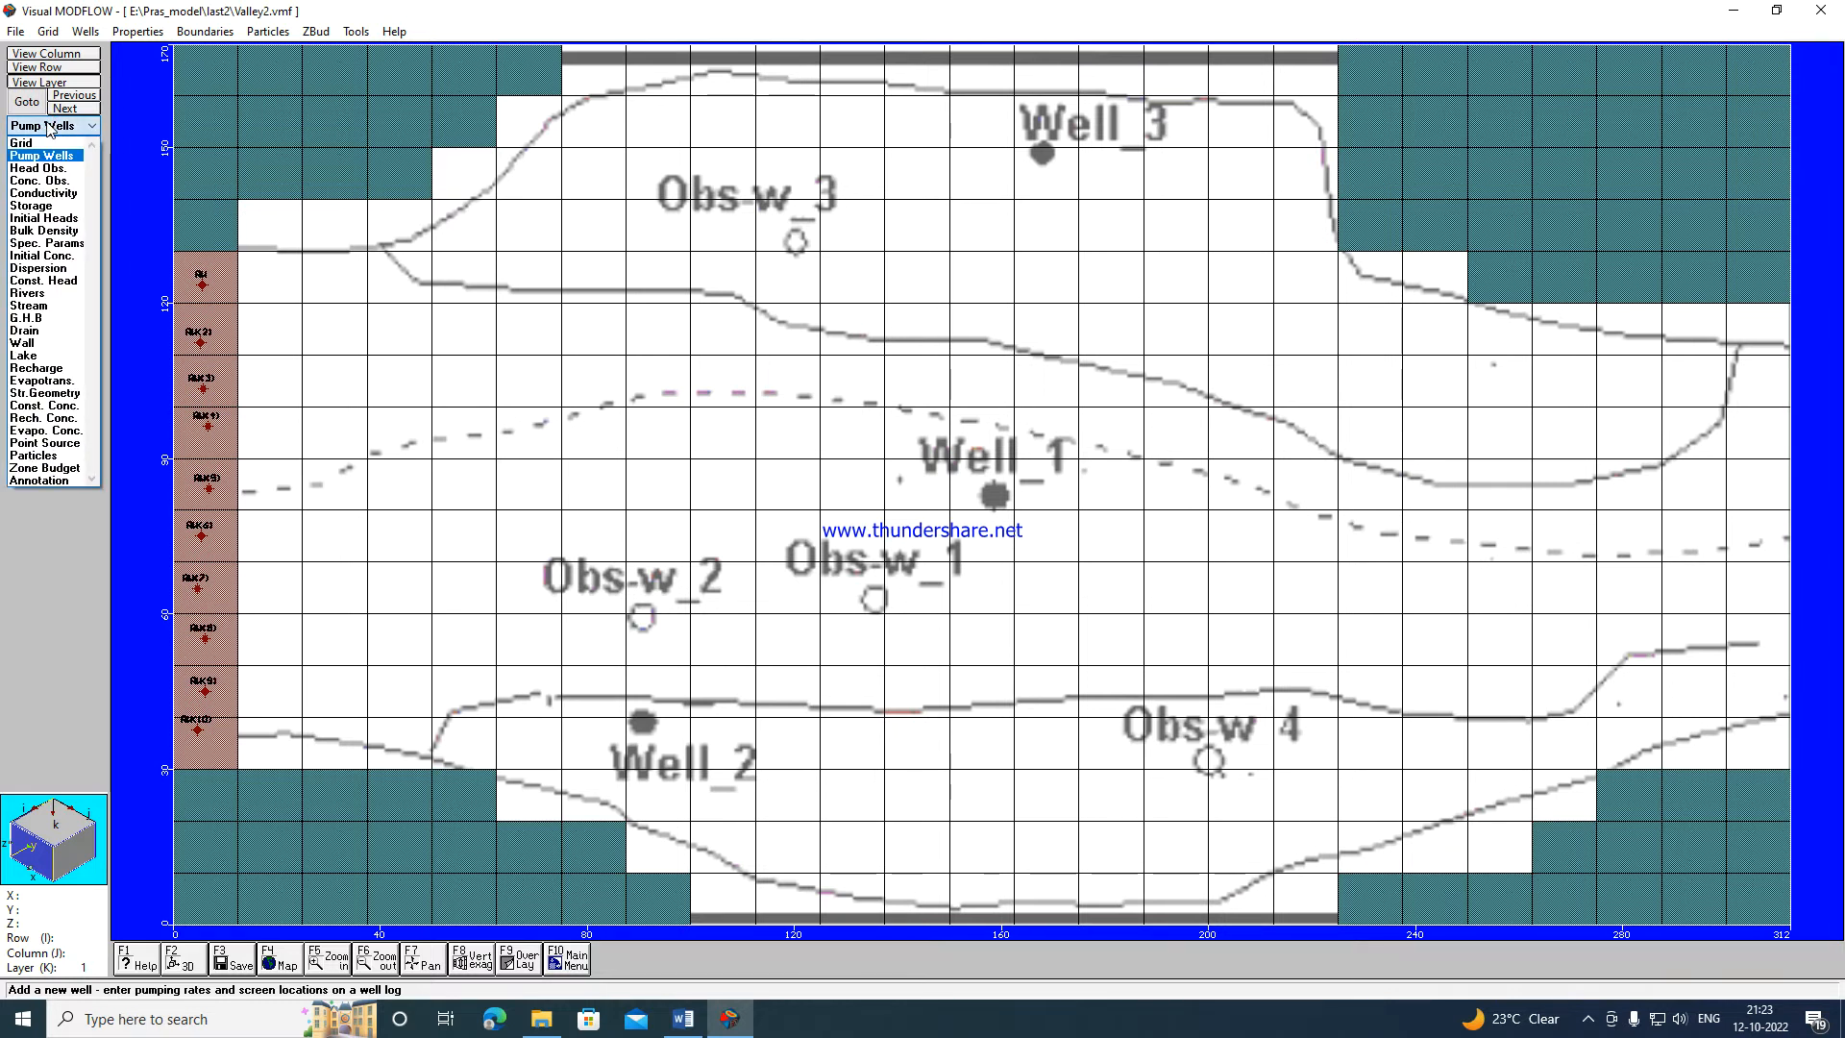
left_click(205, 34)
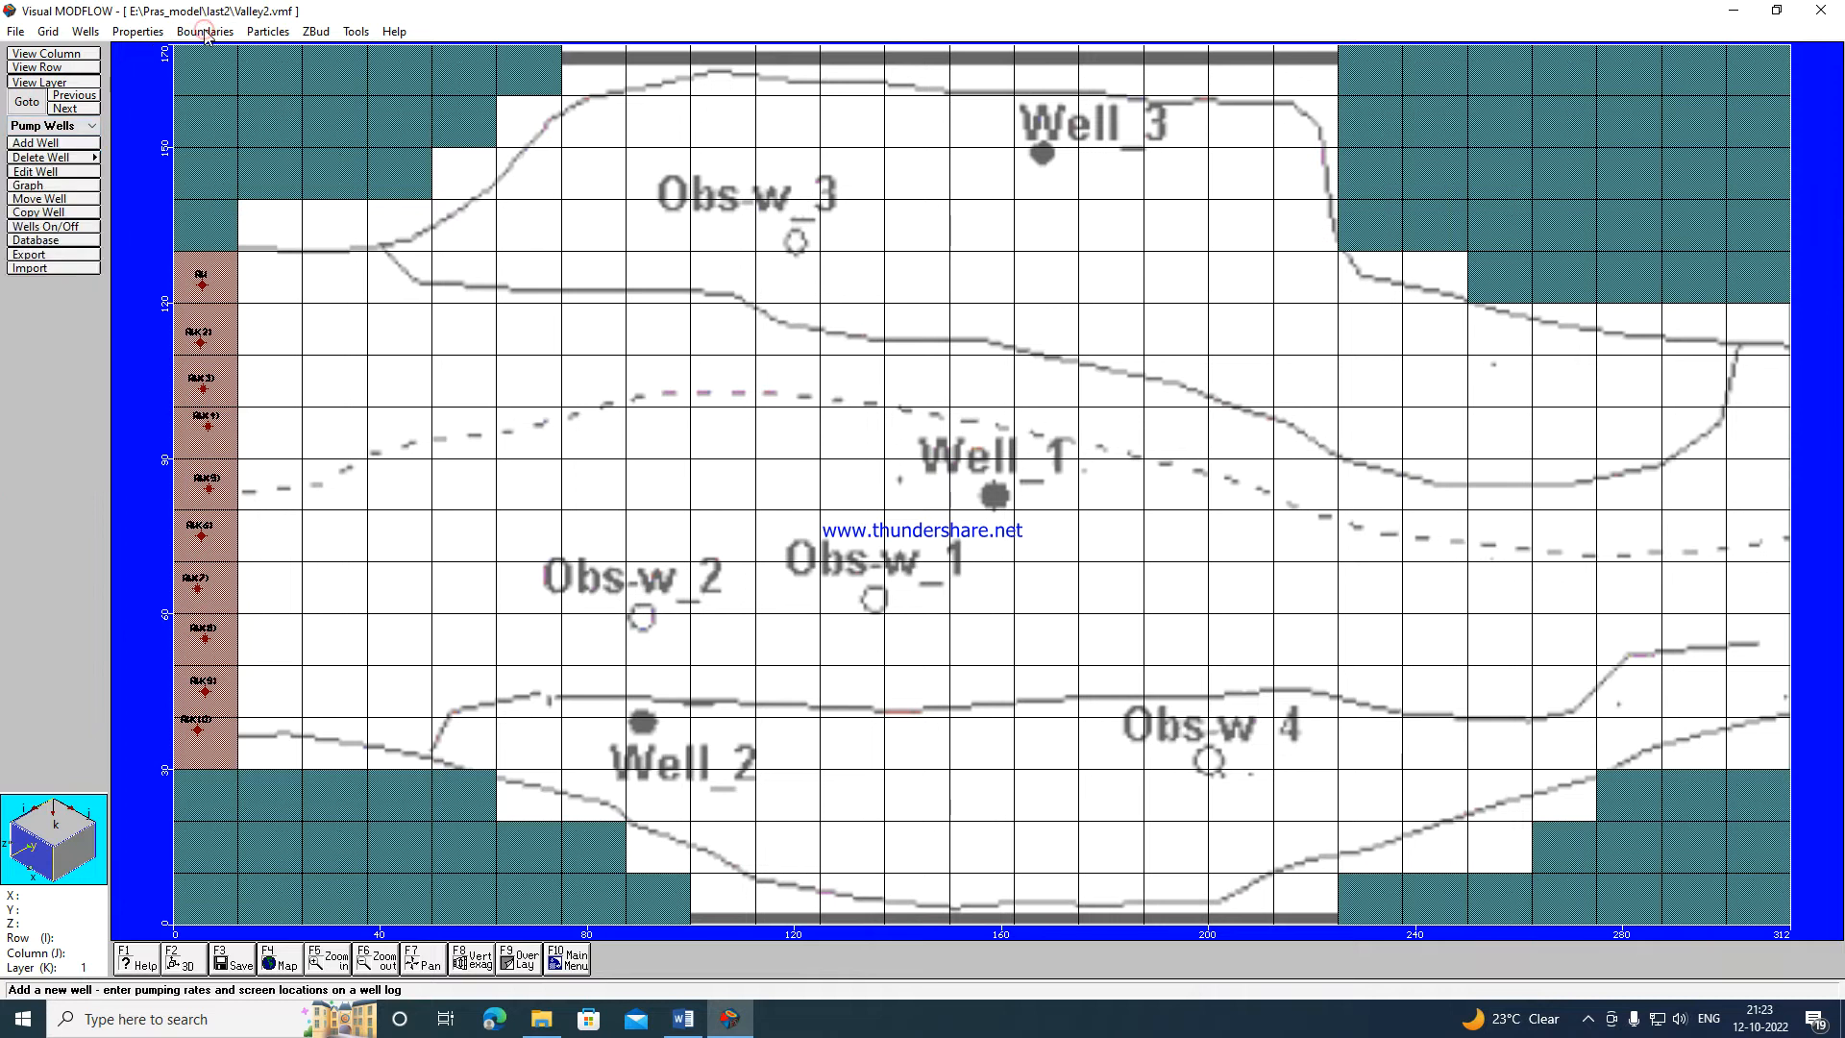
left_click(204, 34)
left_click(218, 52)
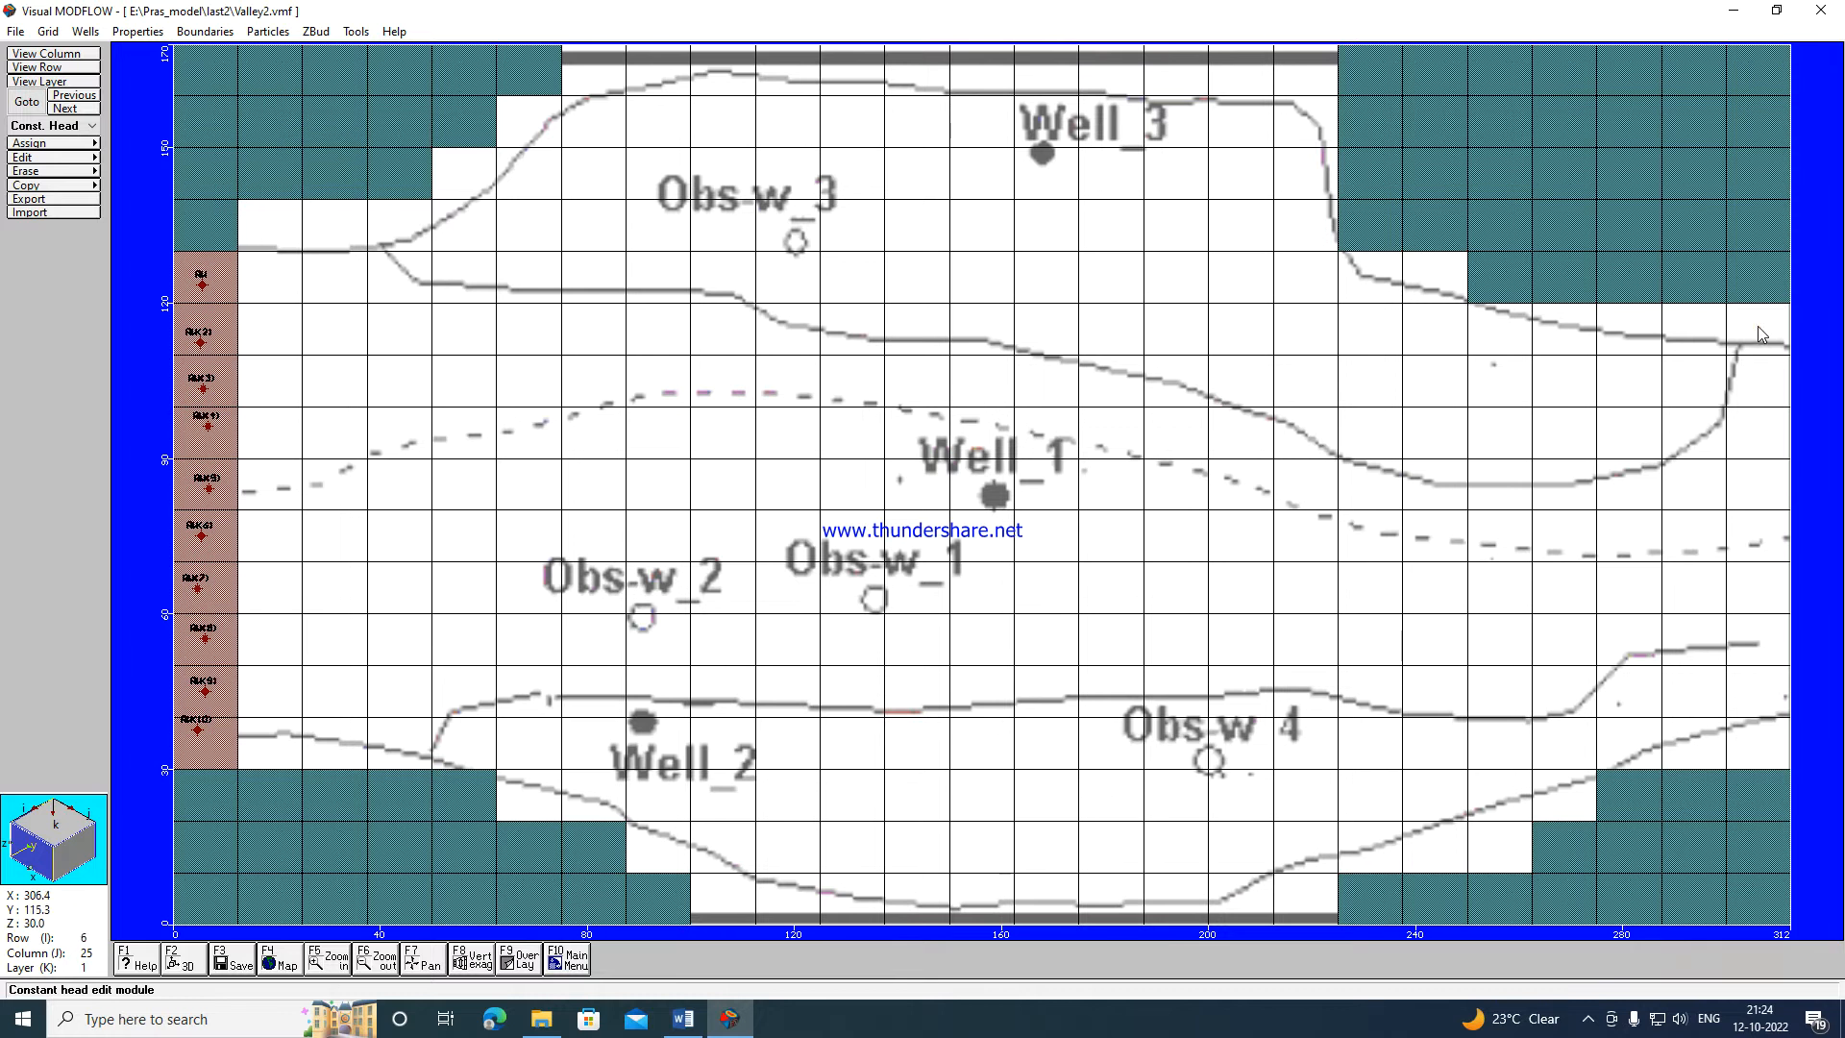
Mark a constant-head line down the last column, from row 6 to row 14 of column 25.
left_click(50, 144)
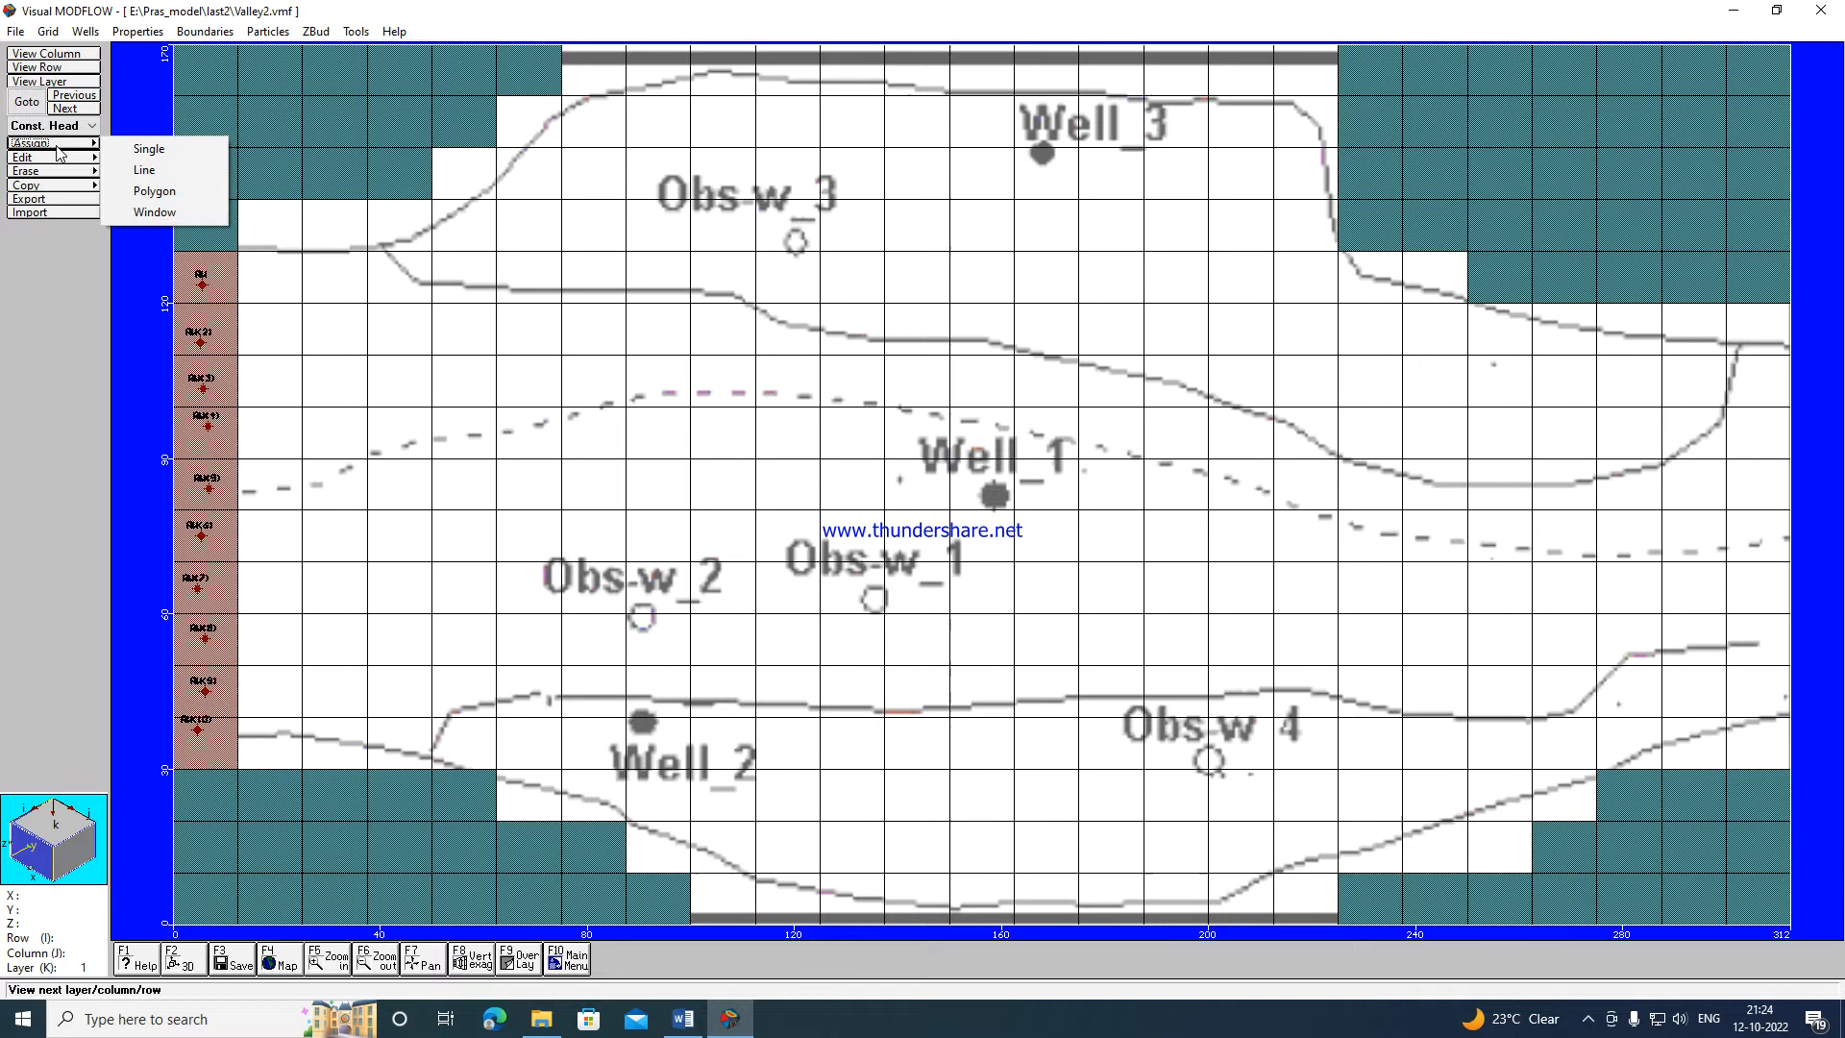
left_click(150, 175)
left_click(1766, 325)
right_click(1766, 746)
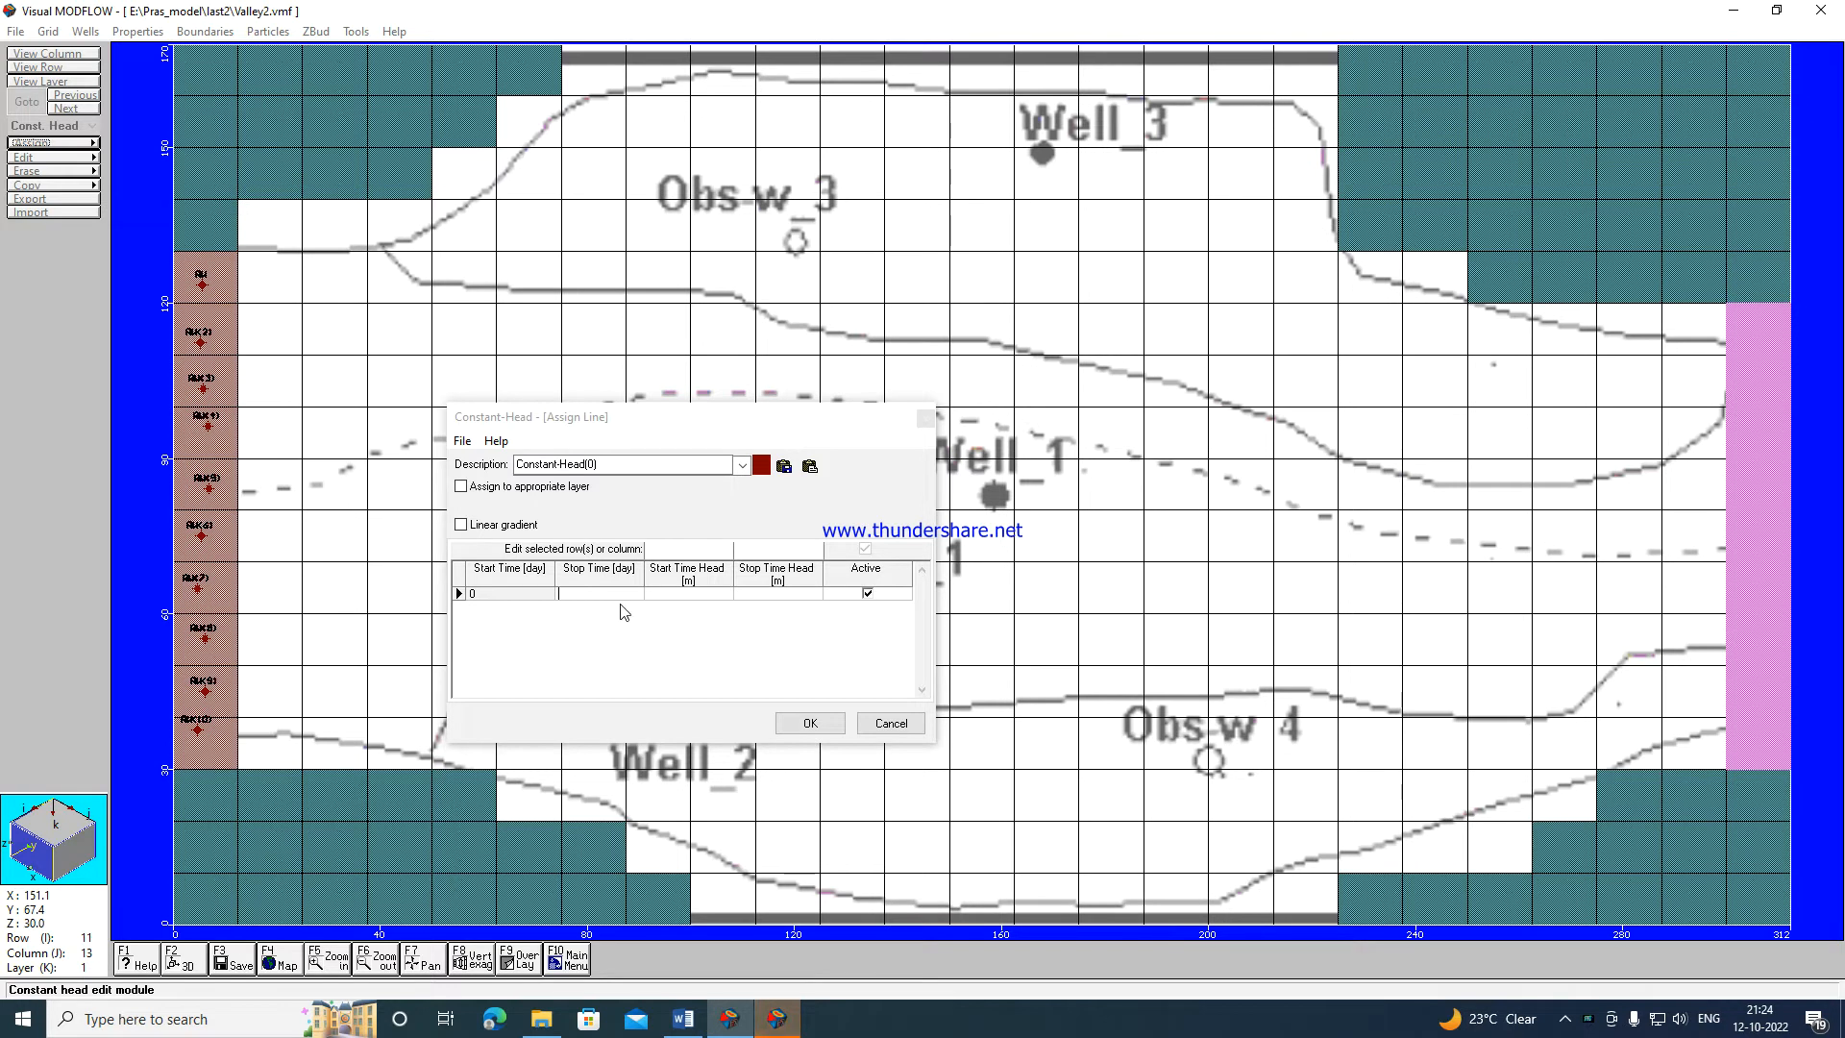
Assign the line a stop time of 365.2 days with start and stop heads of 50 m.
type("365.2")
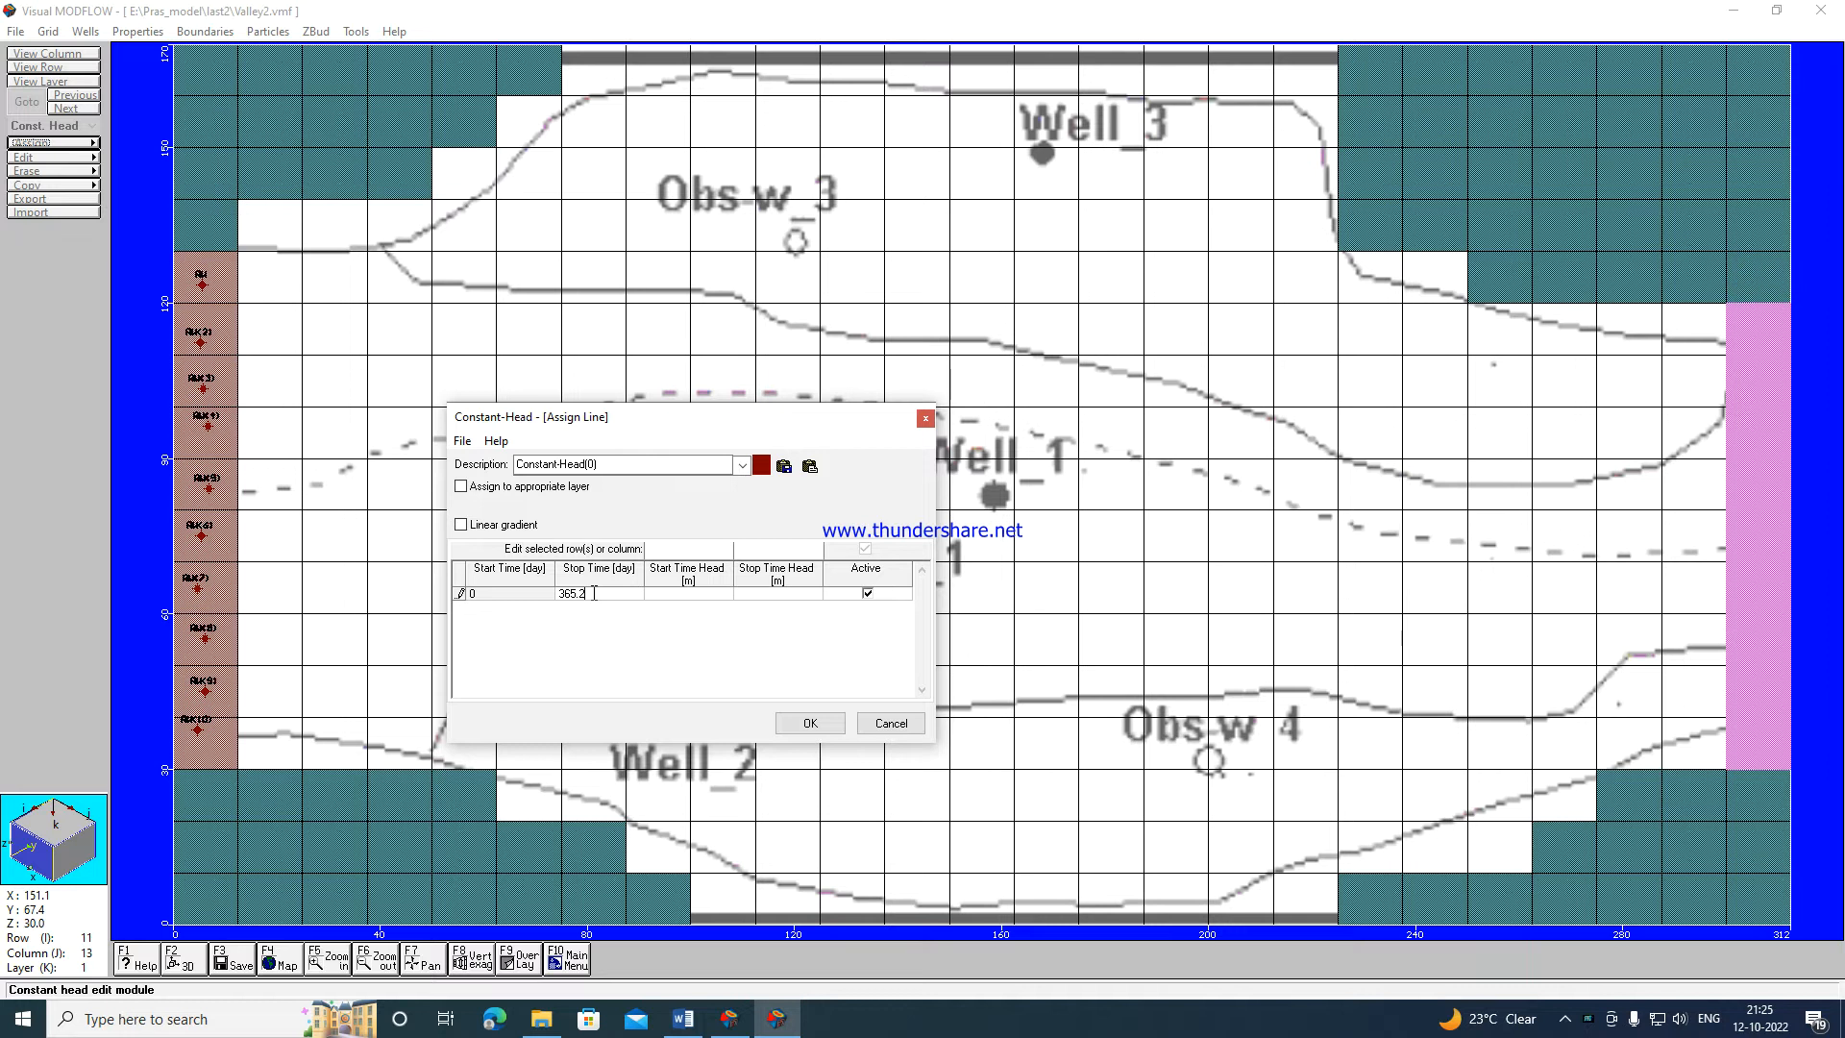
left_click(687, 591)
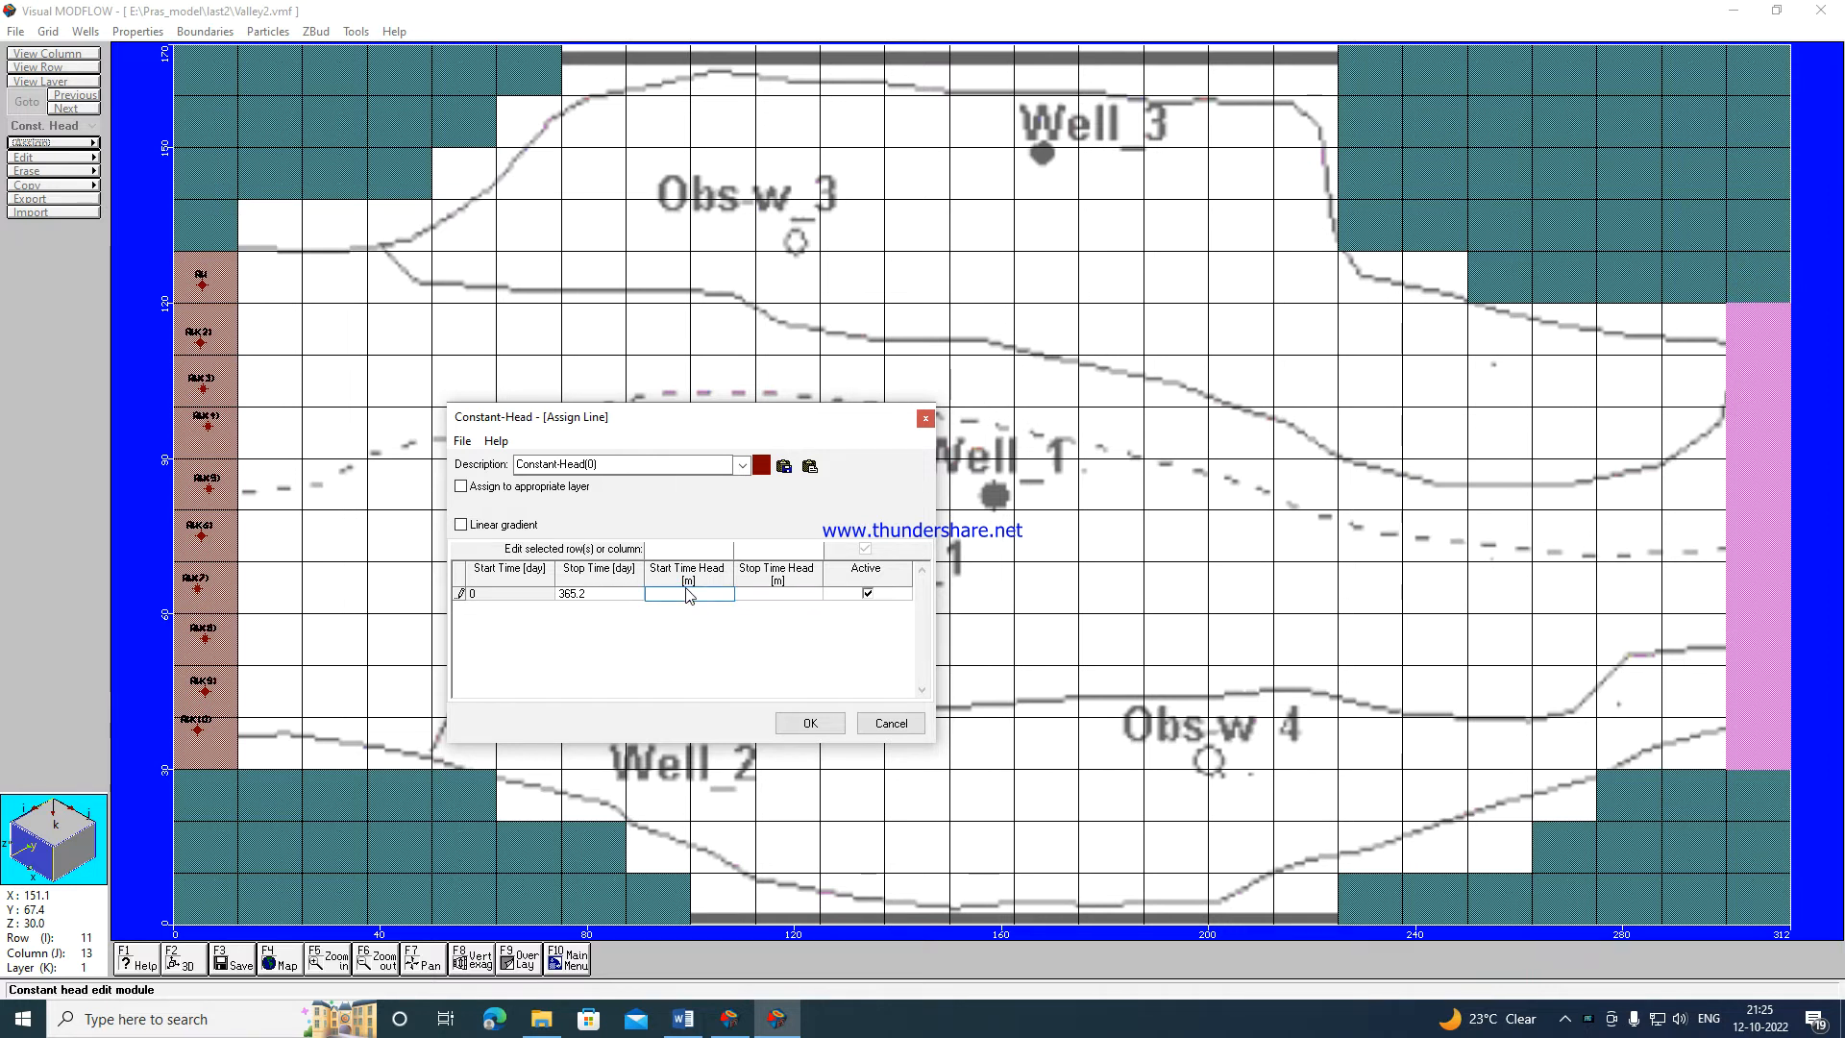
type("50")
left_click(781, 594)
type("50")
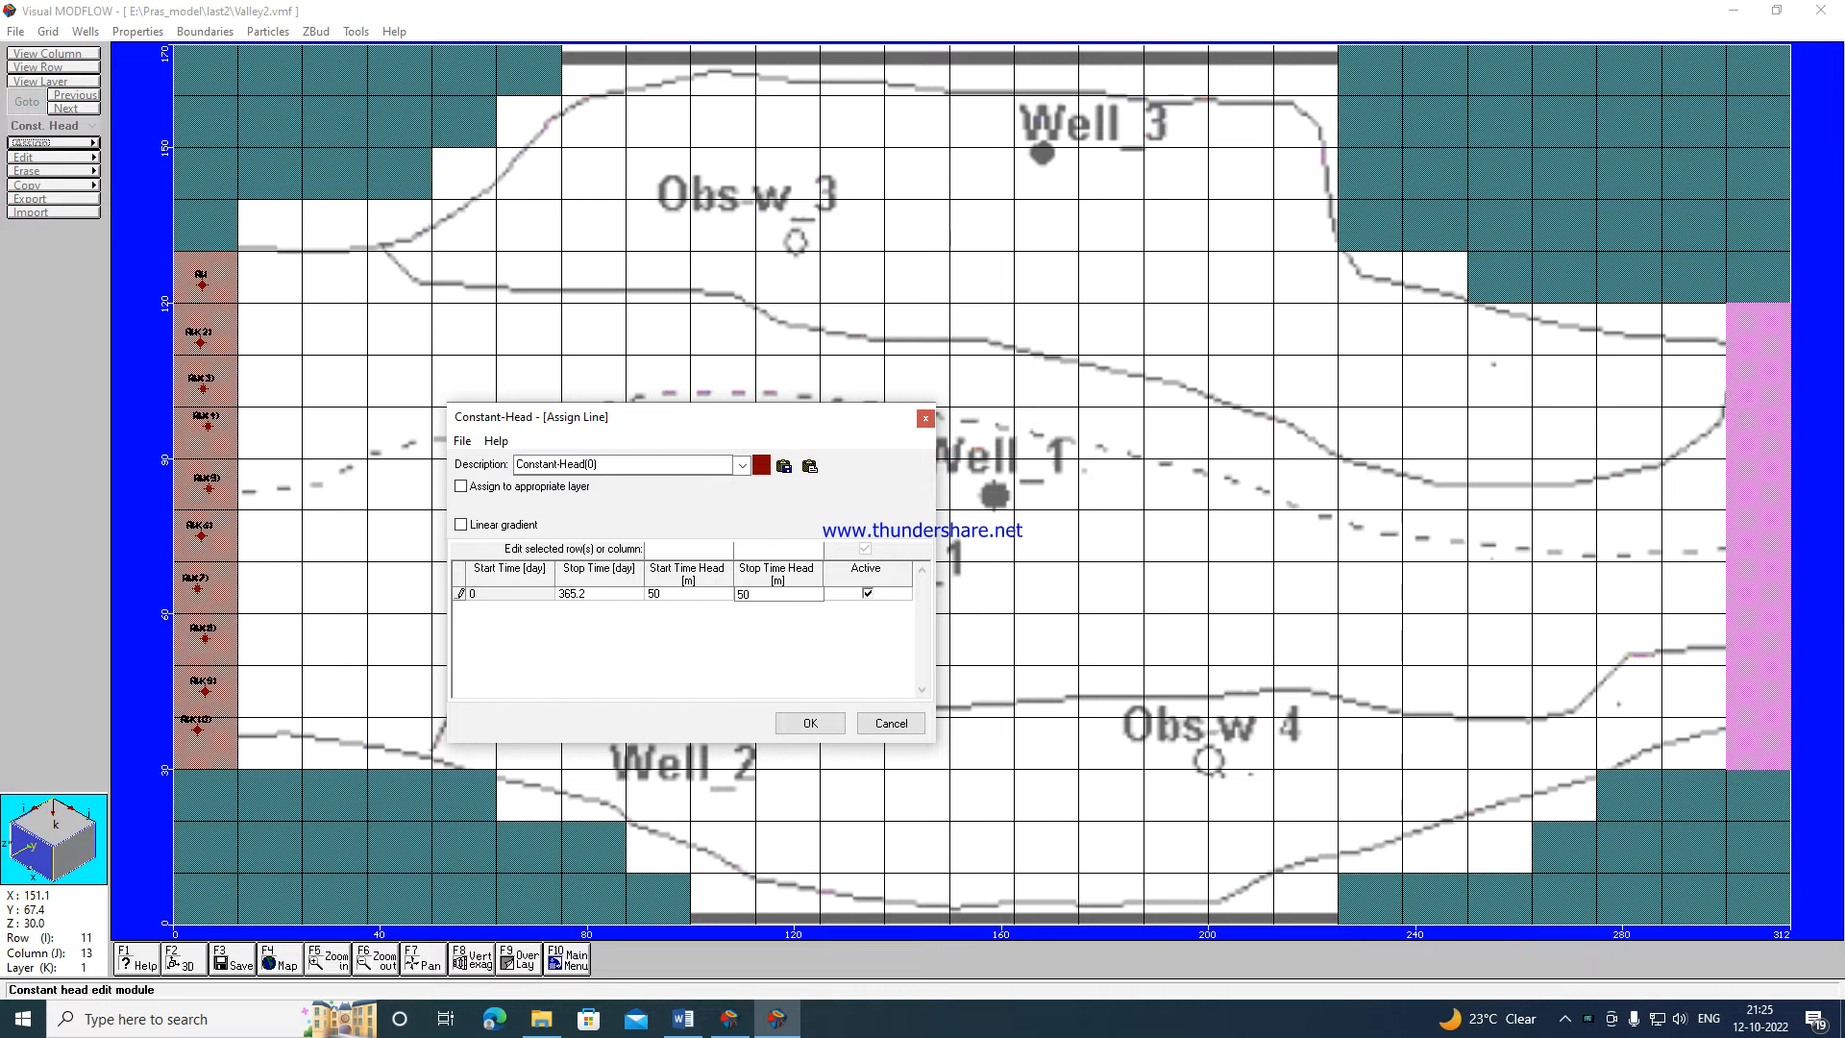
left_click(811, 723)
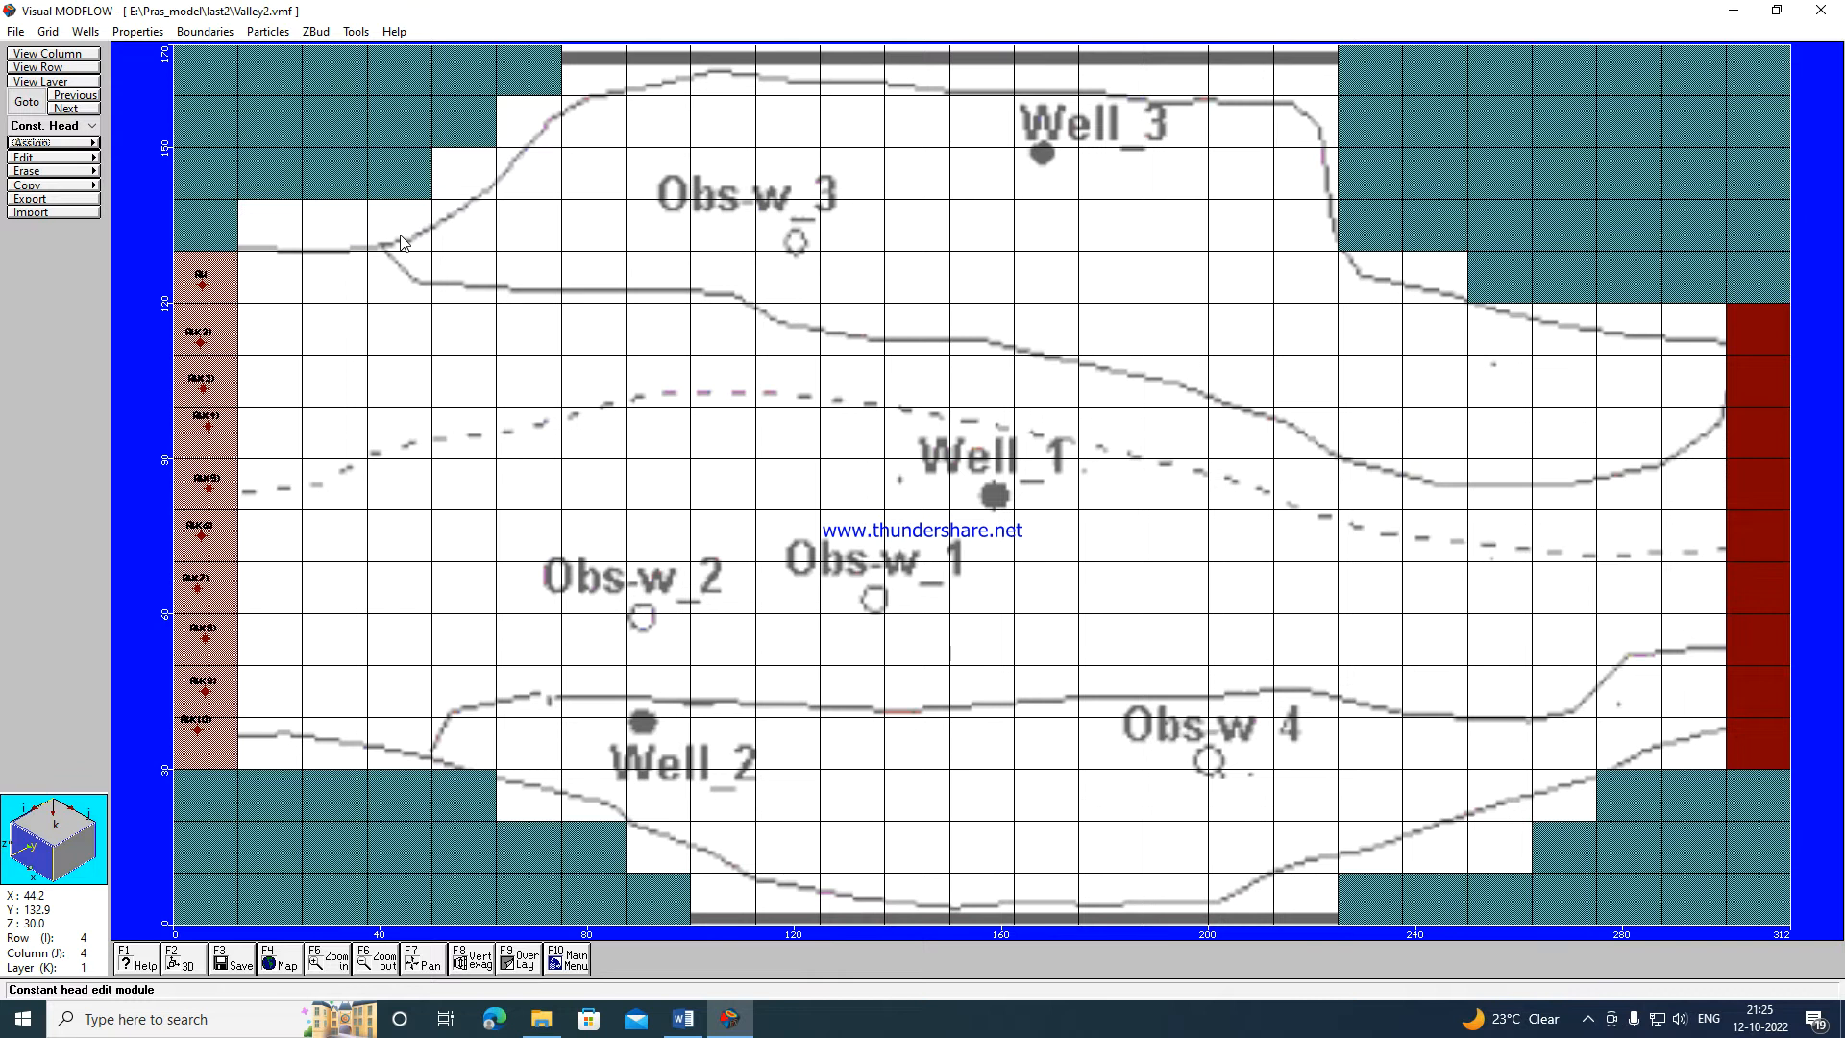
Check the initial head values for the last column and remaining cells in the Word exercise document, and return to Visual MODFLOW.
left_click(683, 1020)
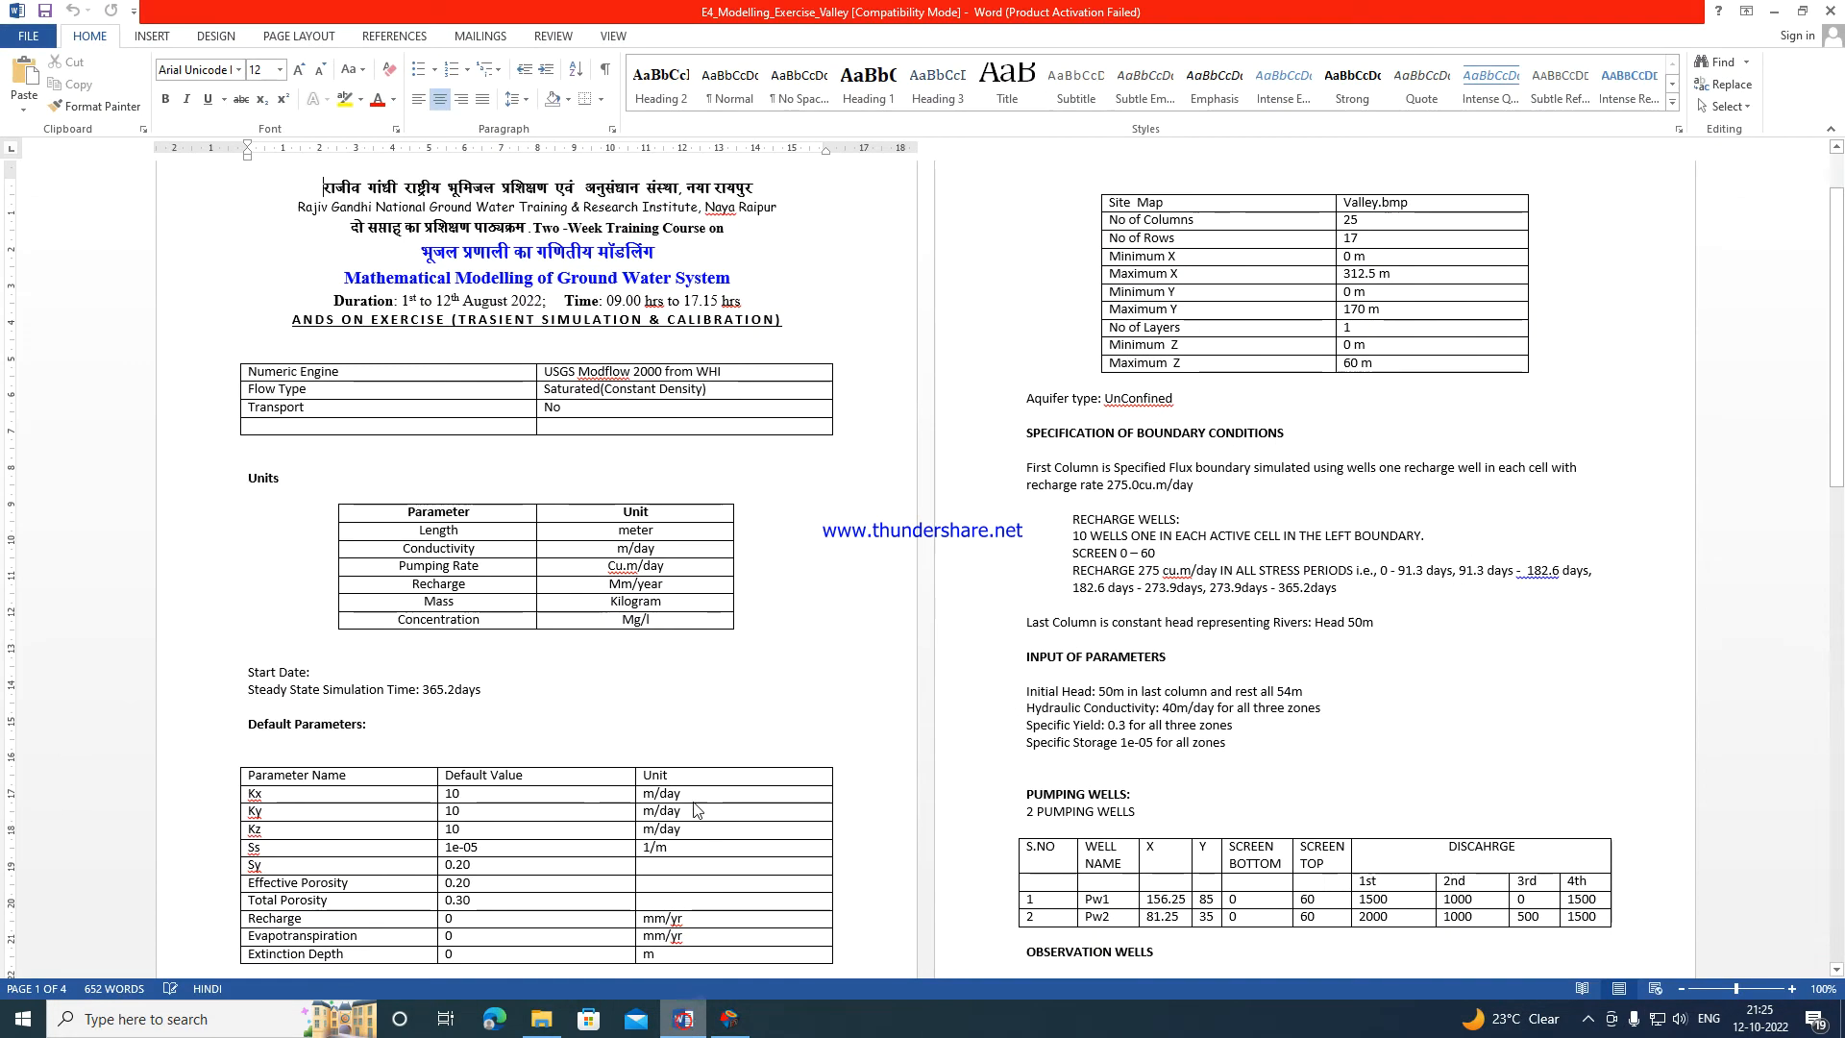
scroll(1114, 626, "down", 1)
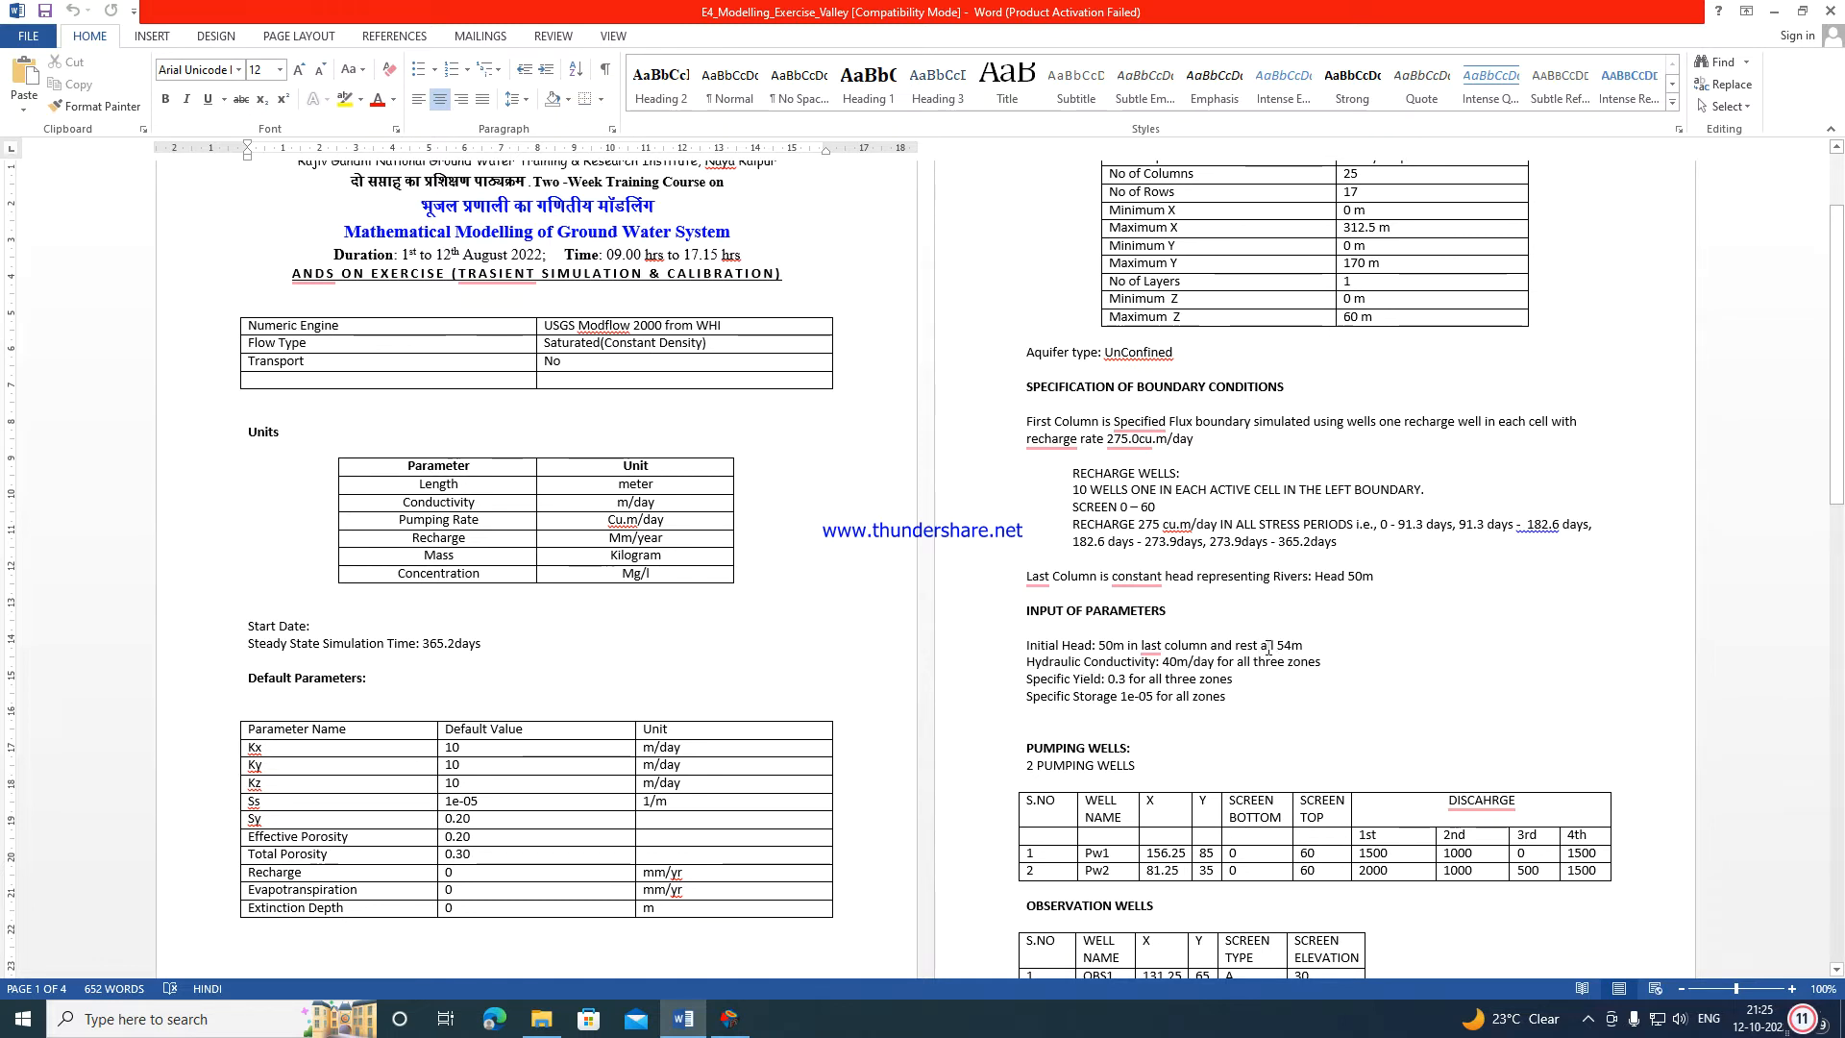
left_click(1773, 10)
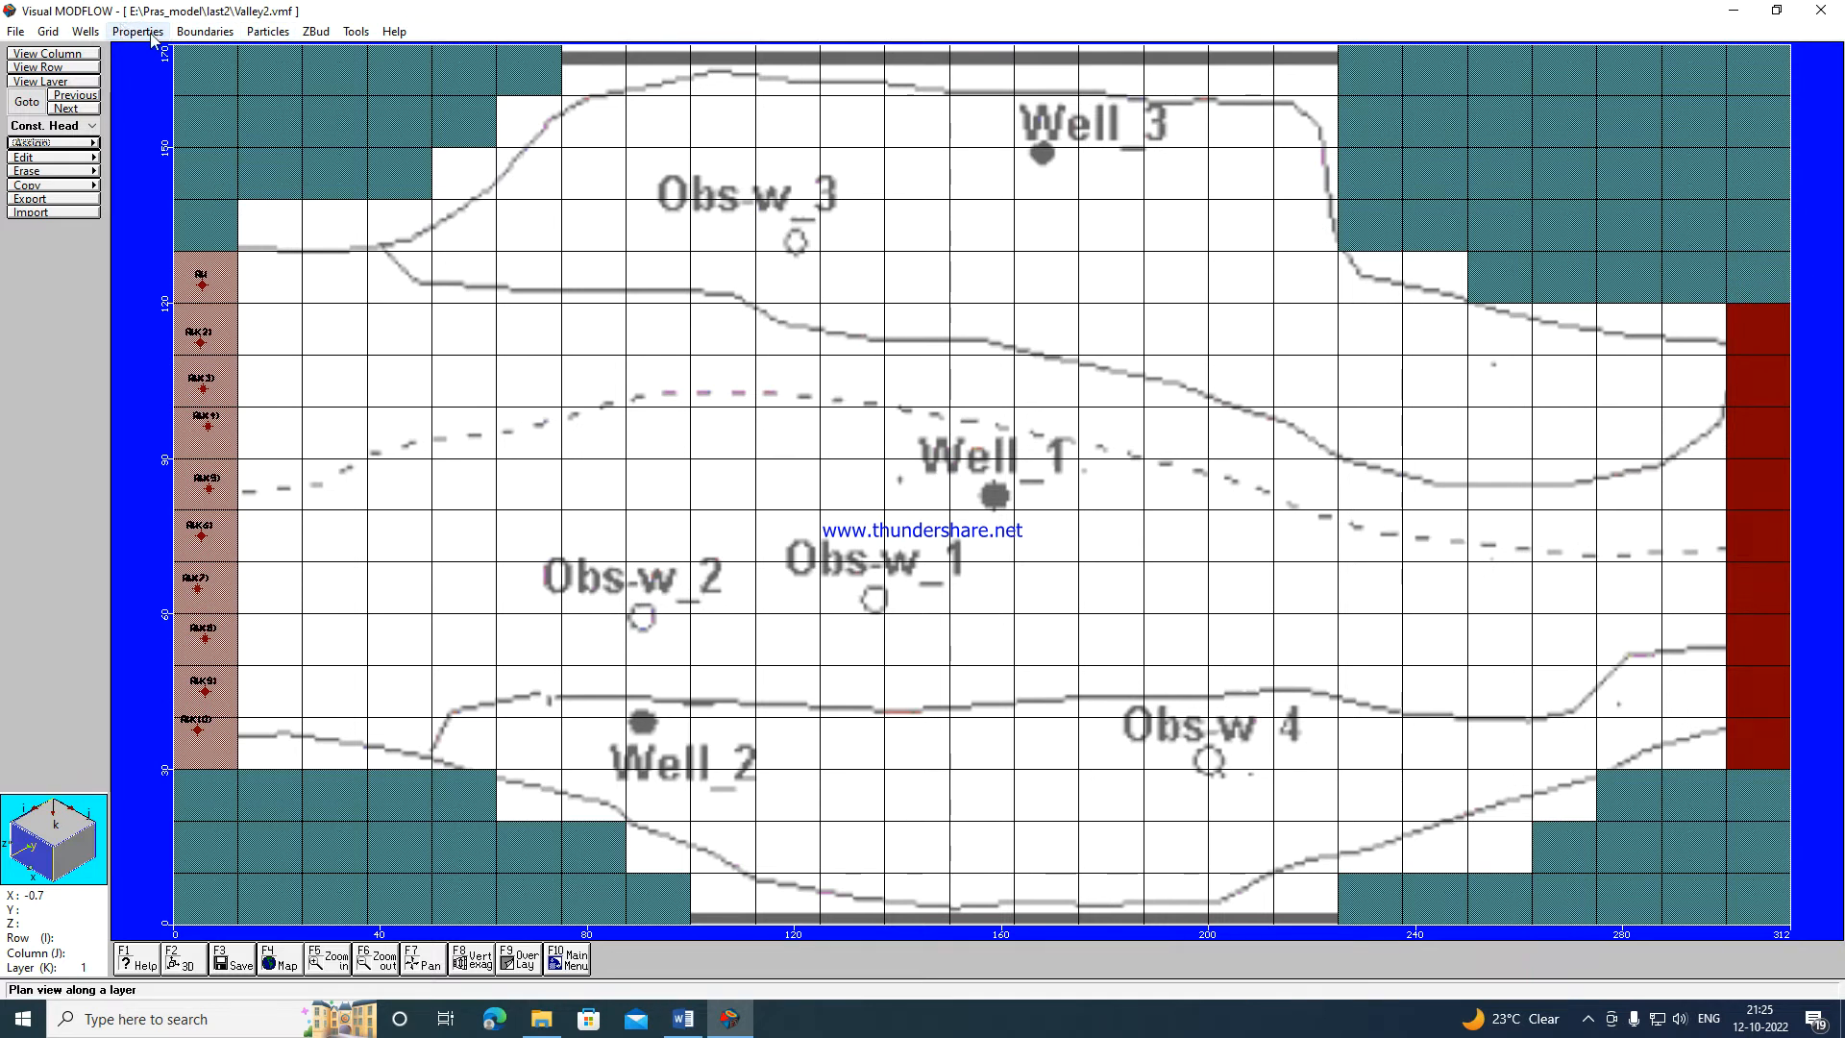
Switch from constant head to initial heads editing, saving the boundary data.
left_click(51, 128)
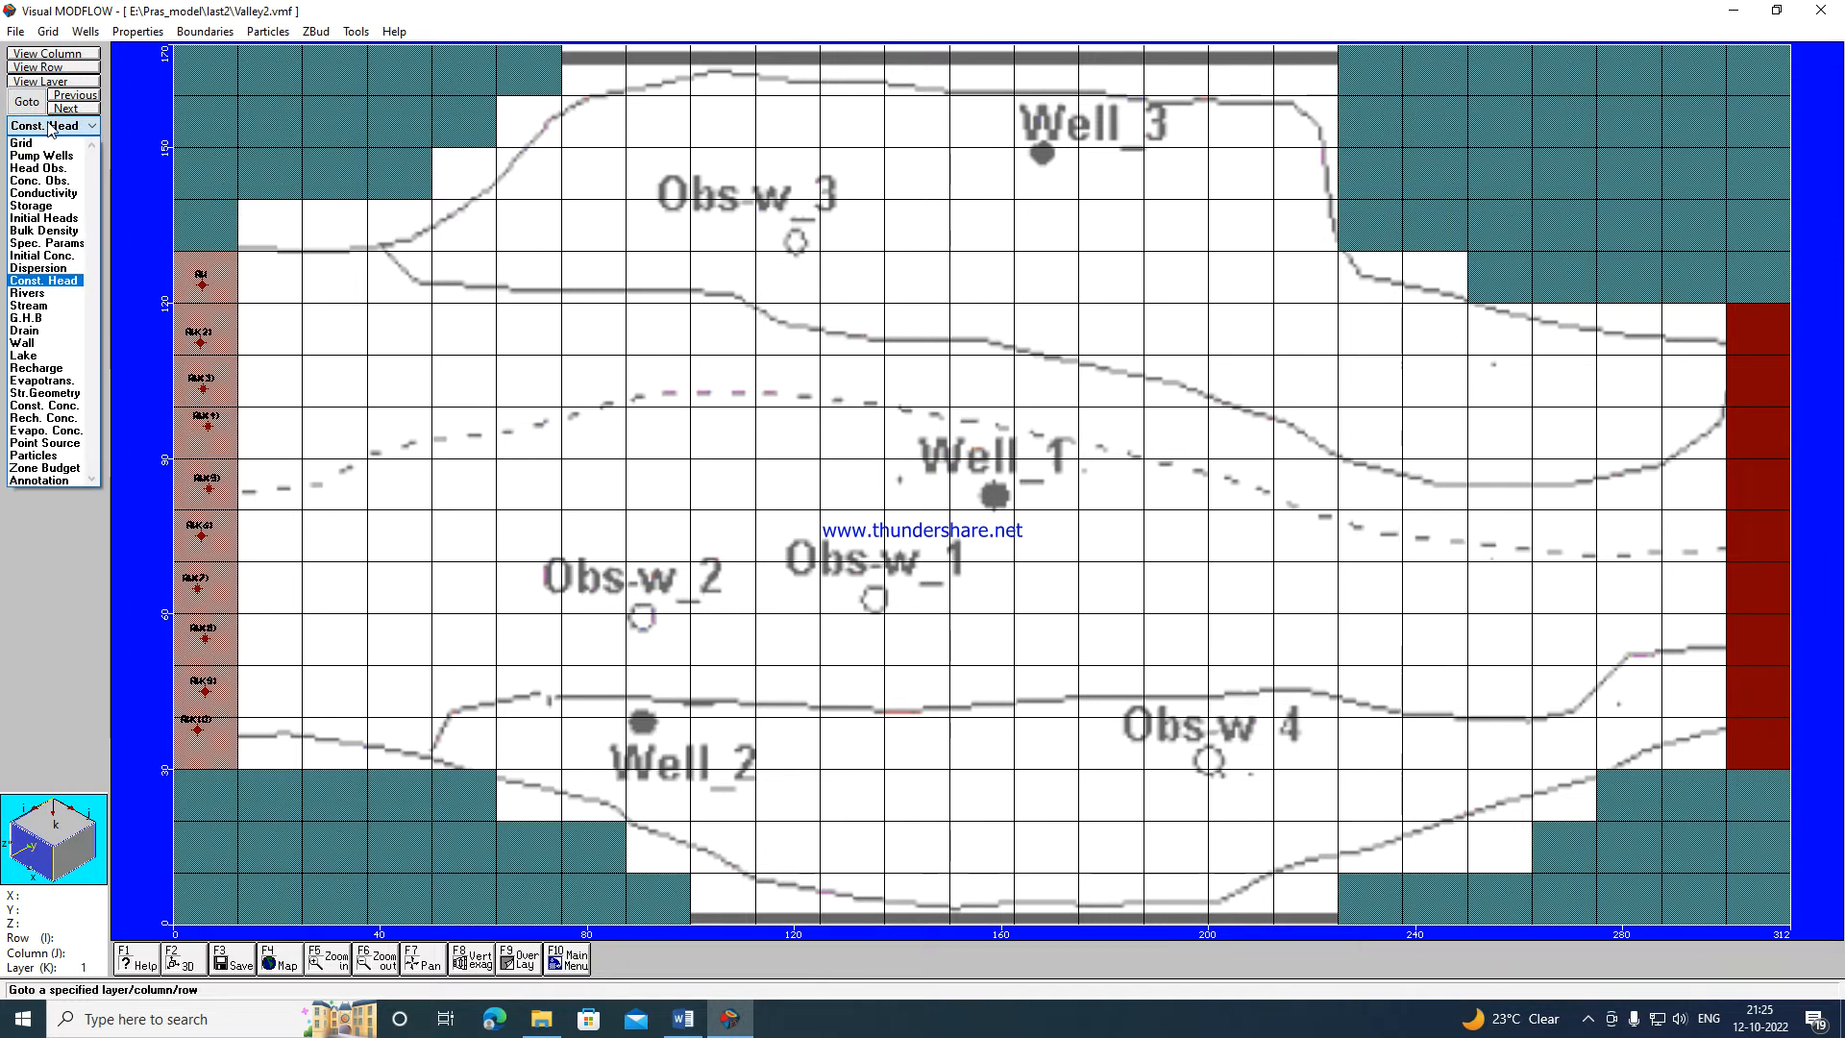
left_click(43, 218)
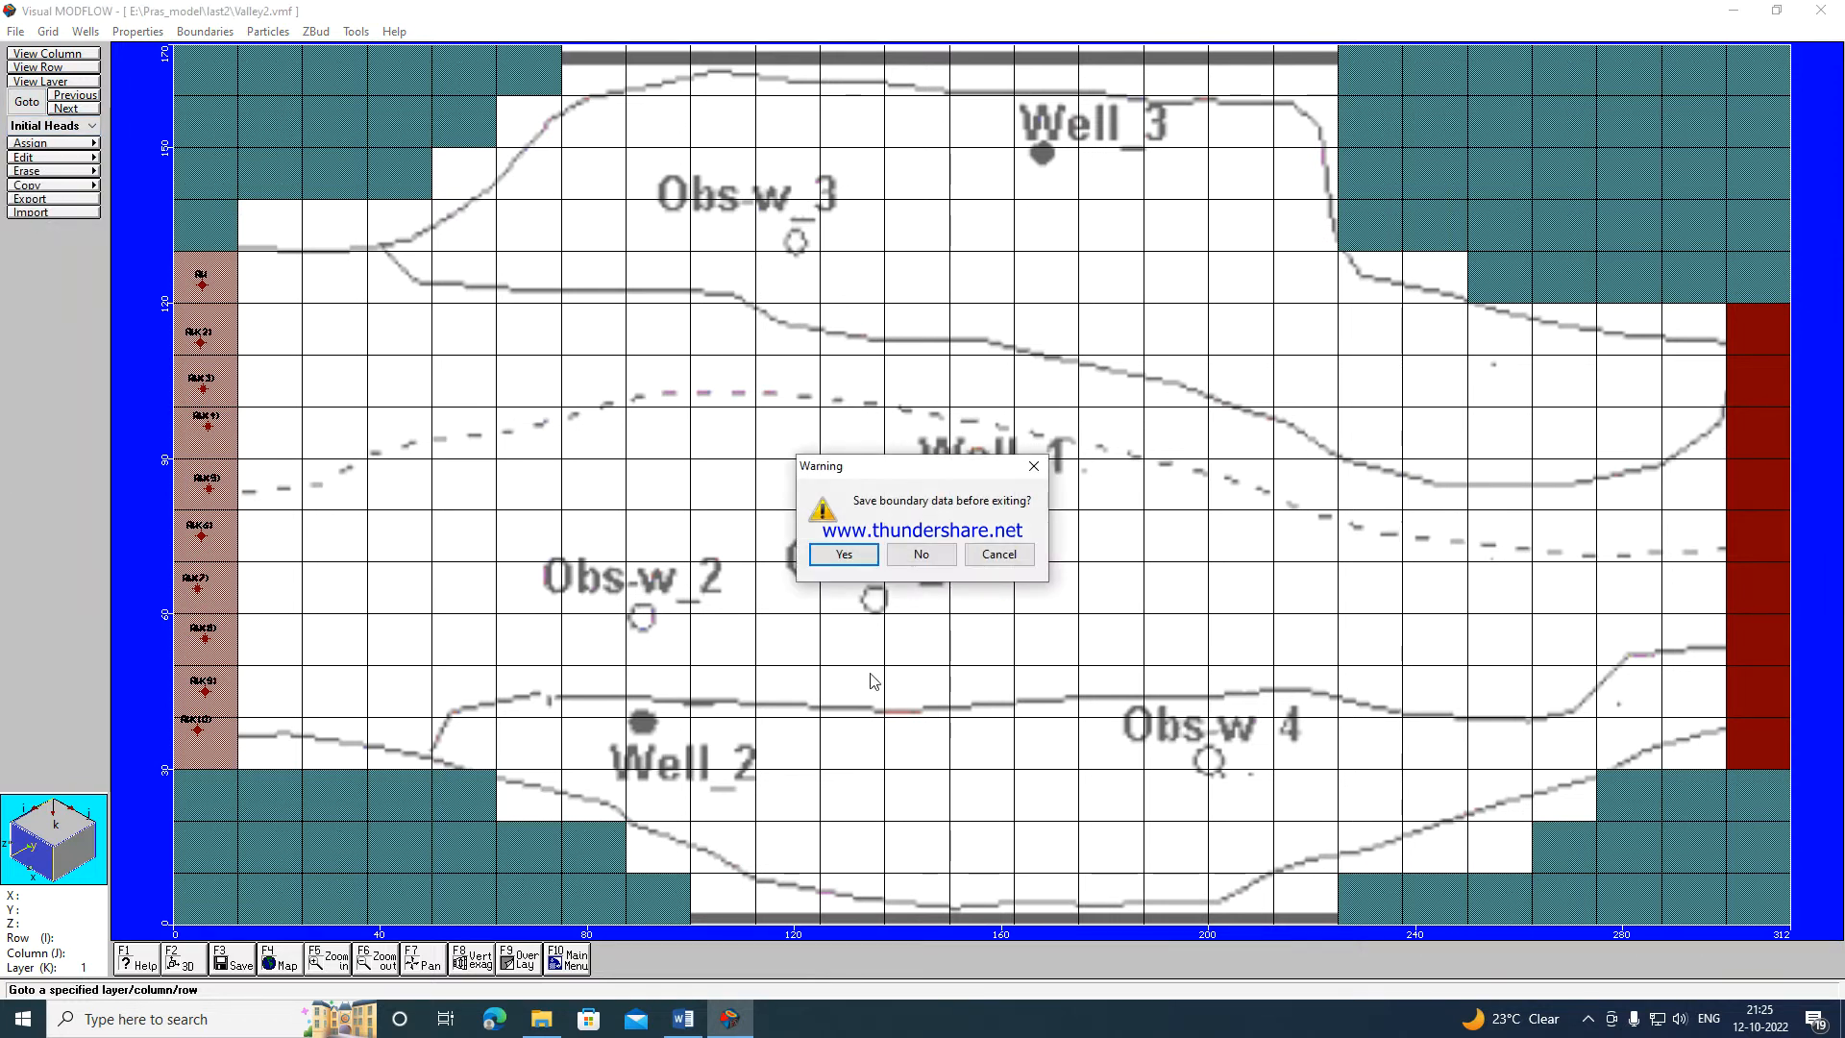
left_click(844, 556)
Start an initial heads polygon in row 3 of column 5 and trace the active area's northern edge to row 6 of column 24.
left_click(53, 143)
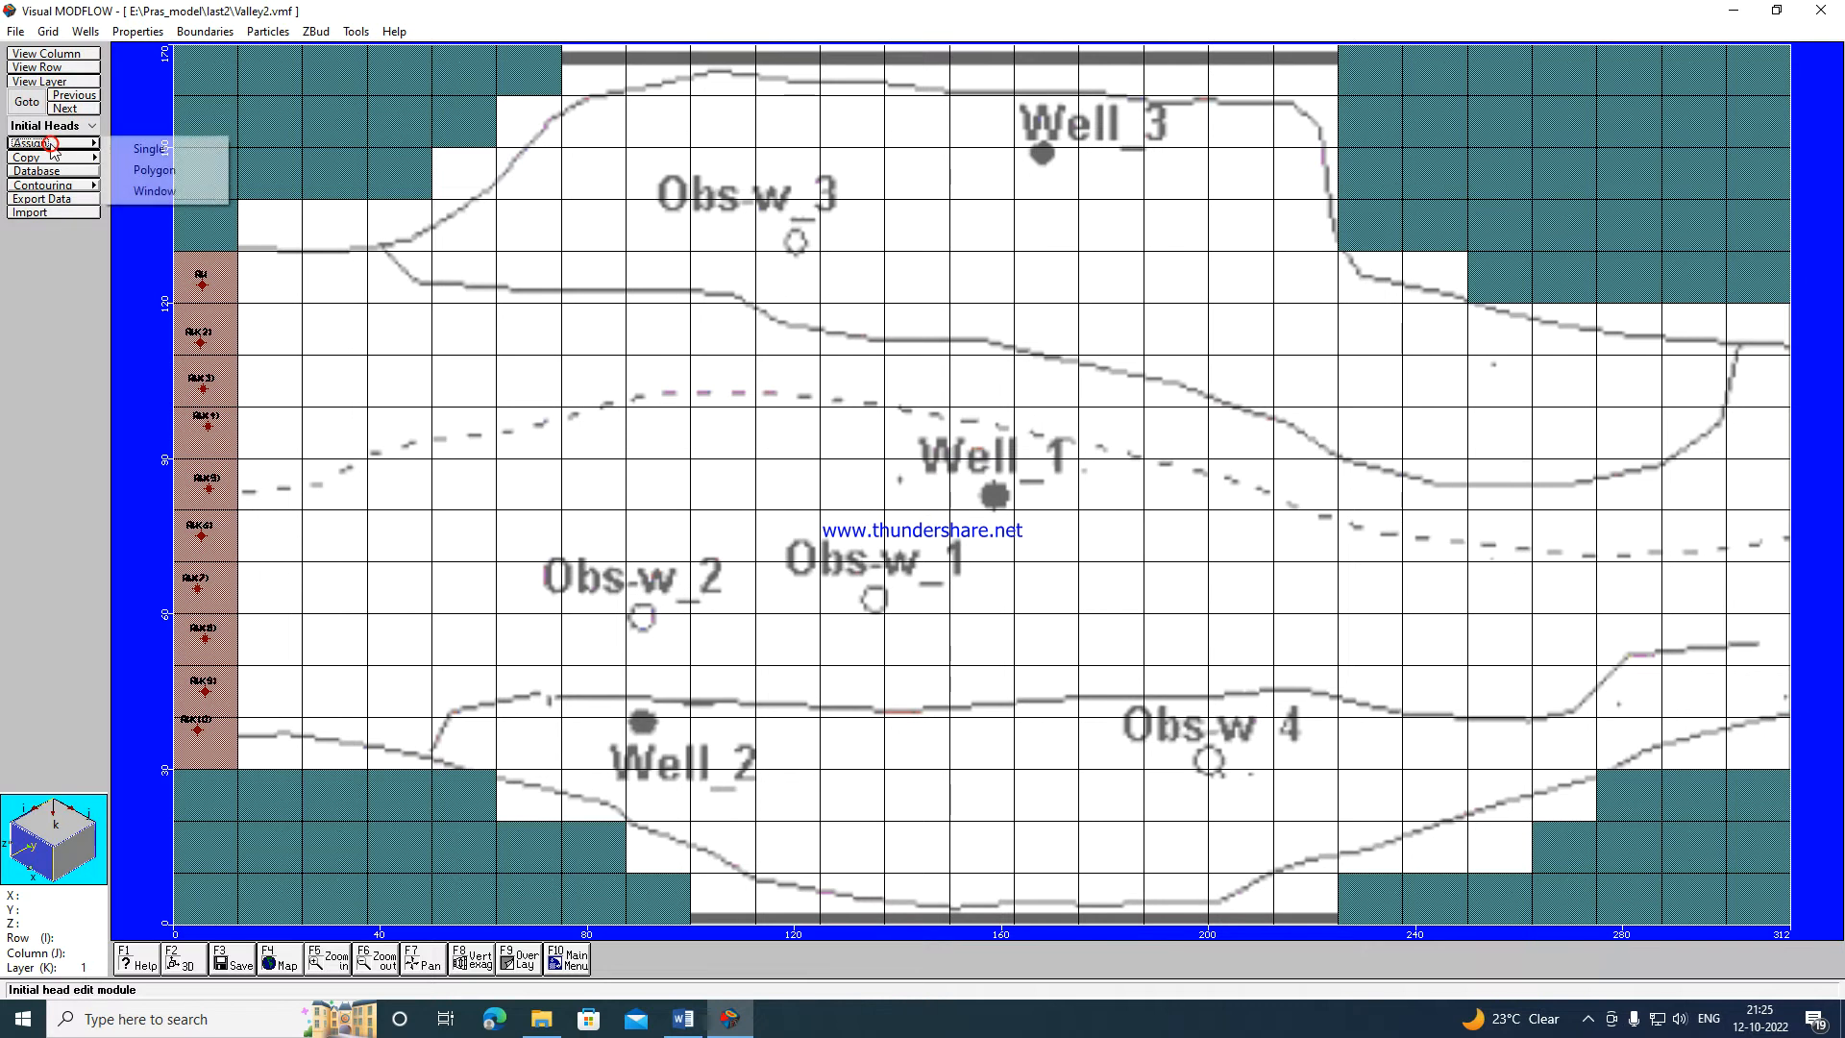
left_click(158, 173)
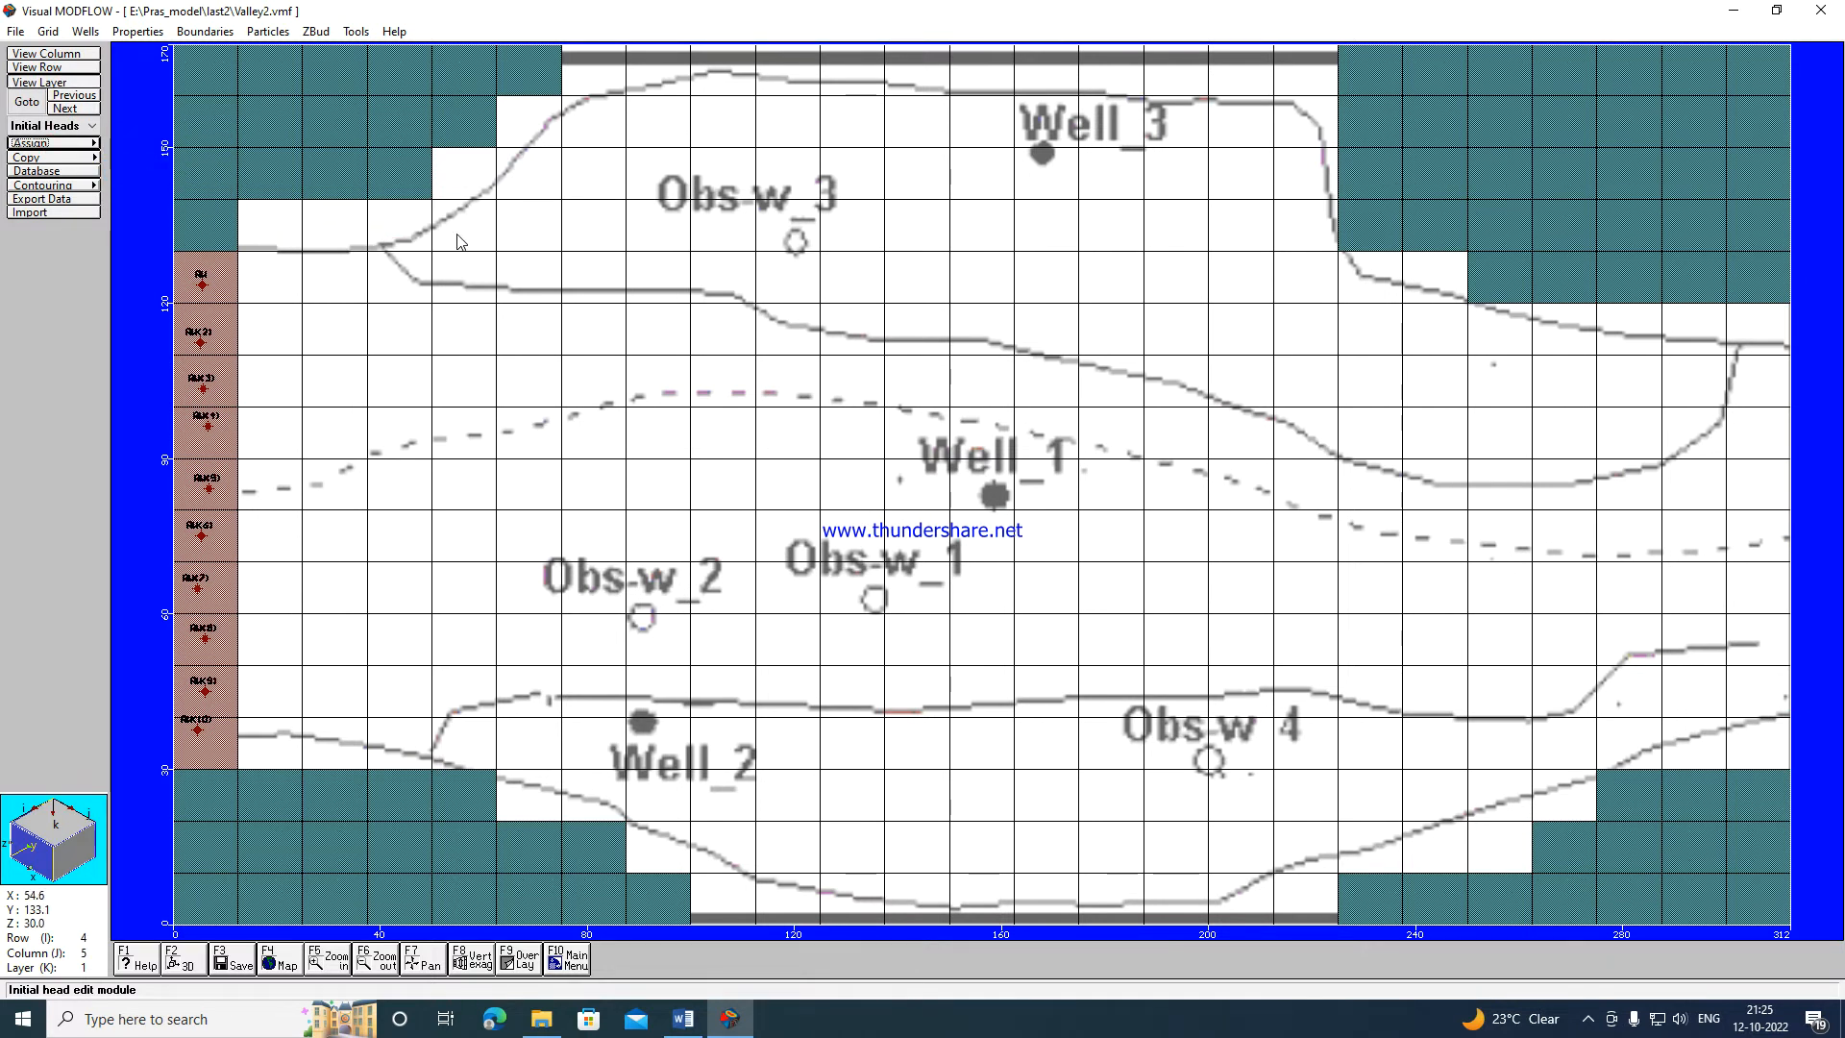
left_click(460, 168)
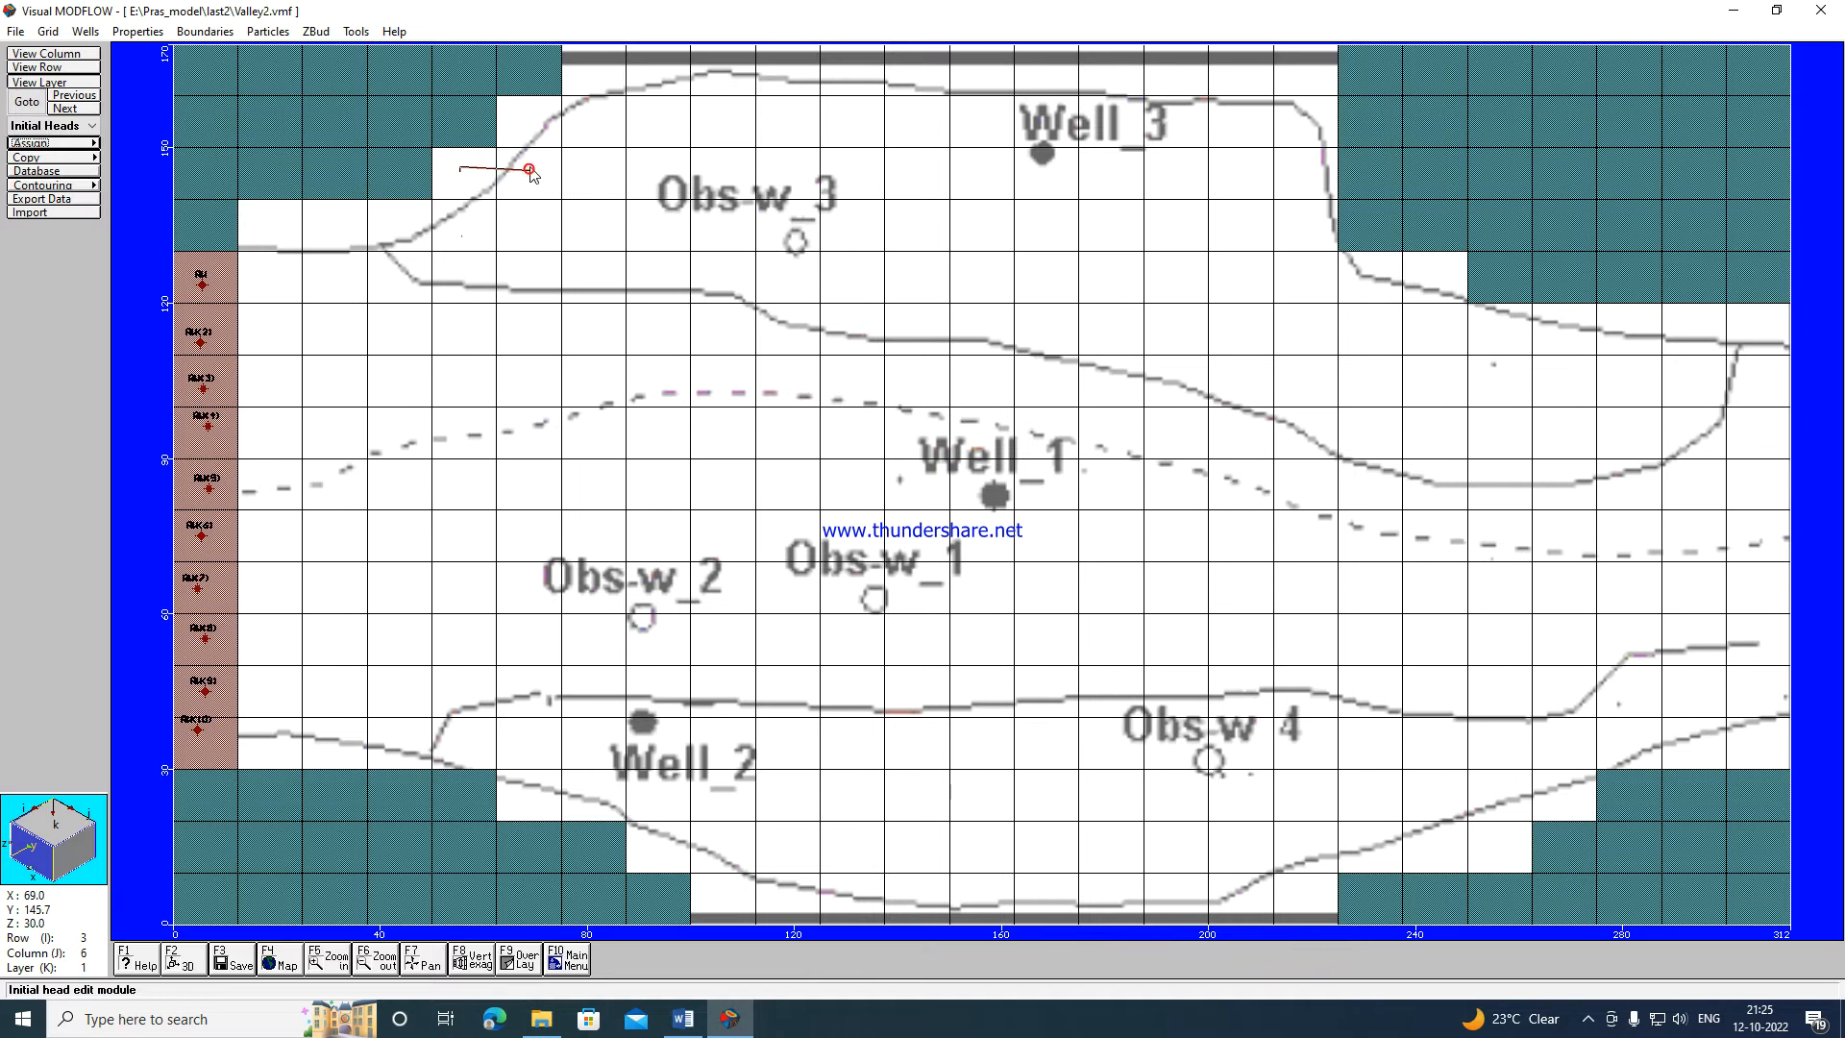
left_click(583, 123)
left_click(1304, 74)
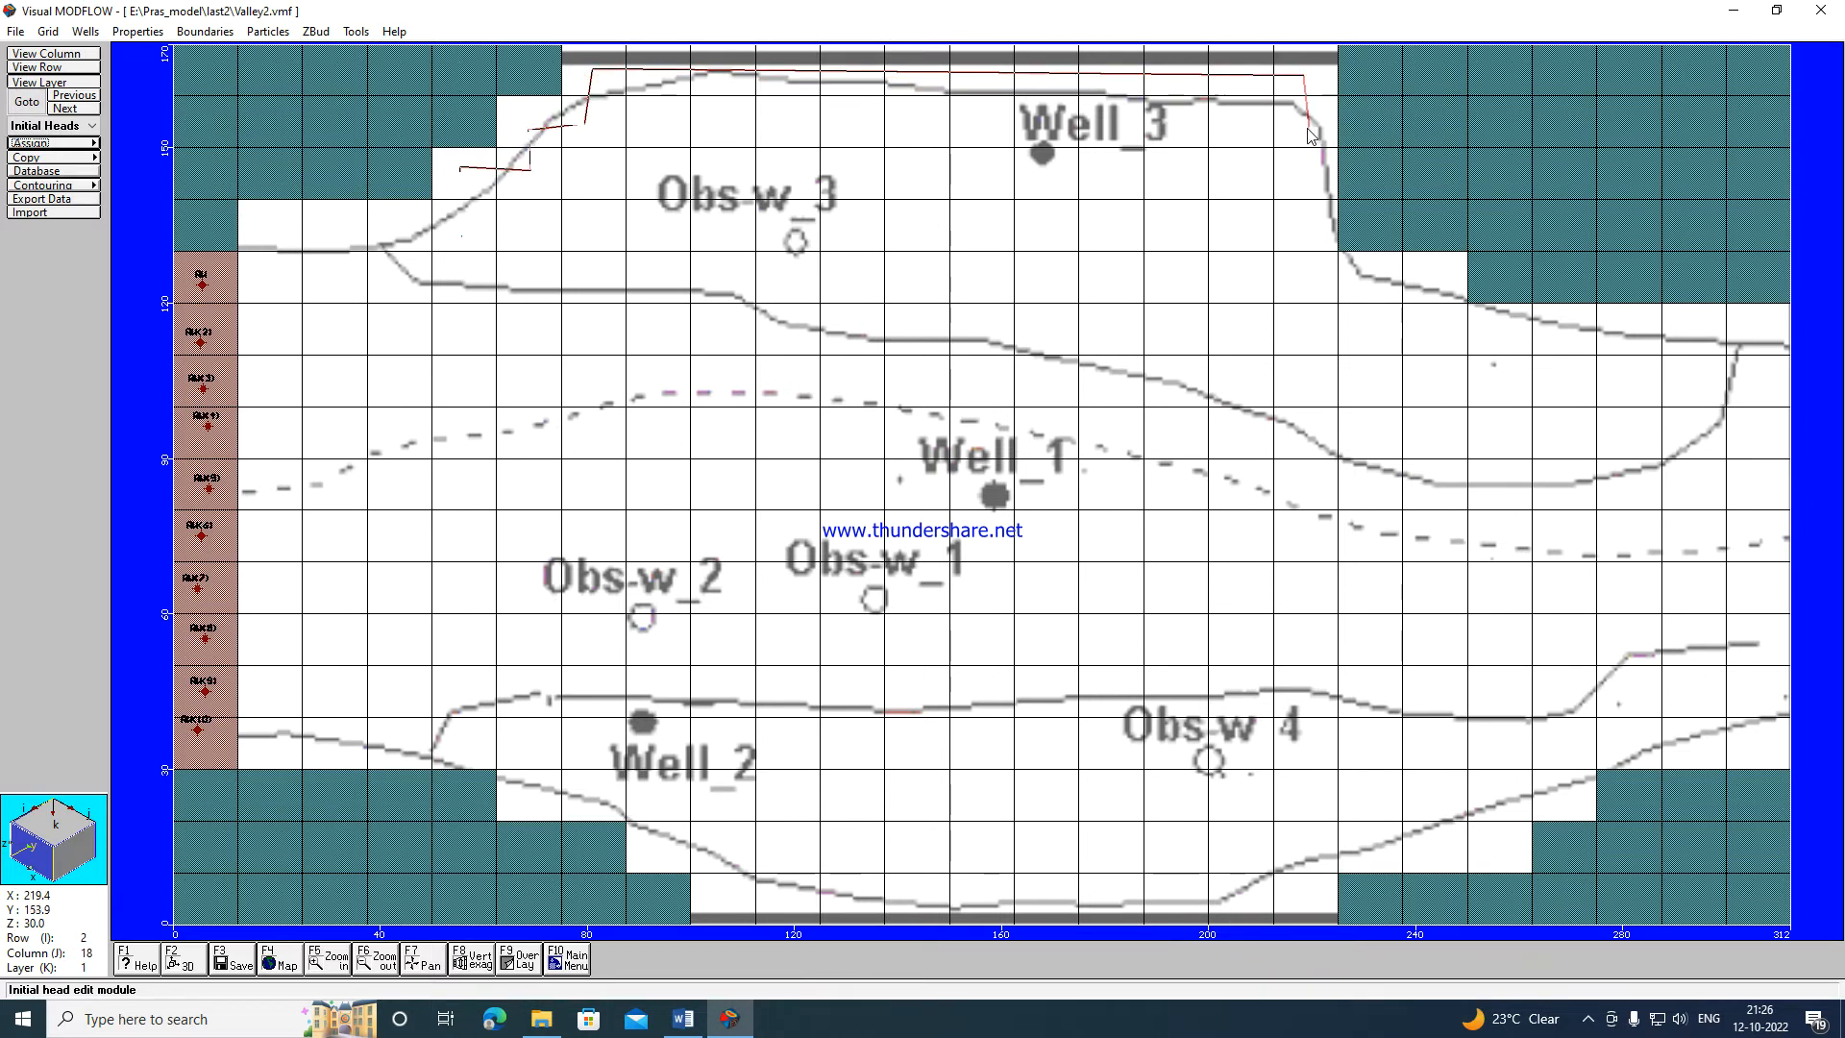
left_click(1312, 278)
left_click(1422, 281)
left_click(1429, 343)
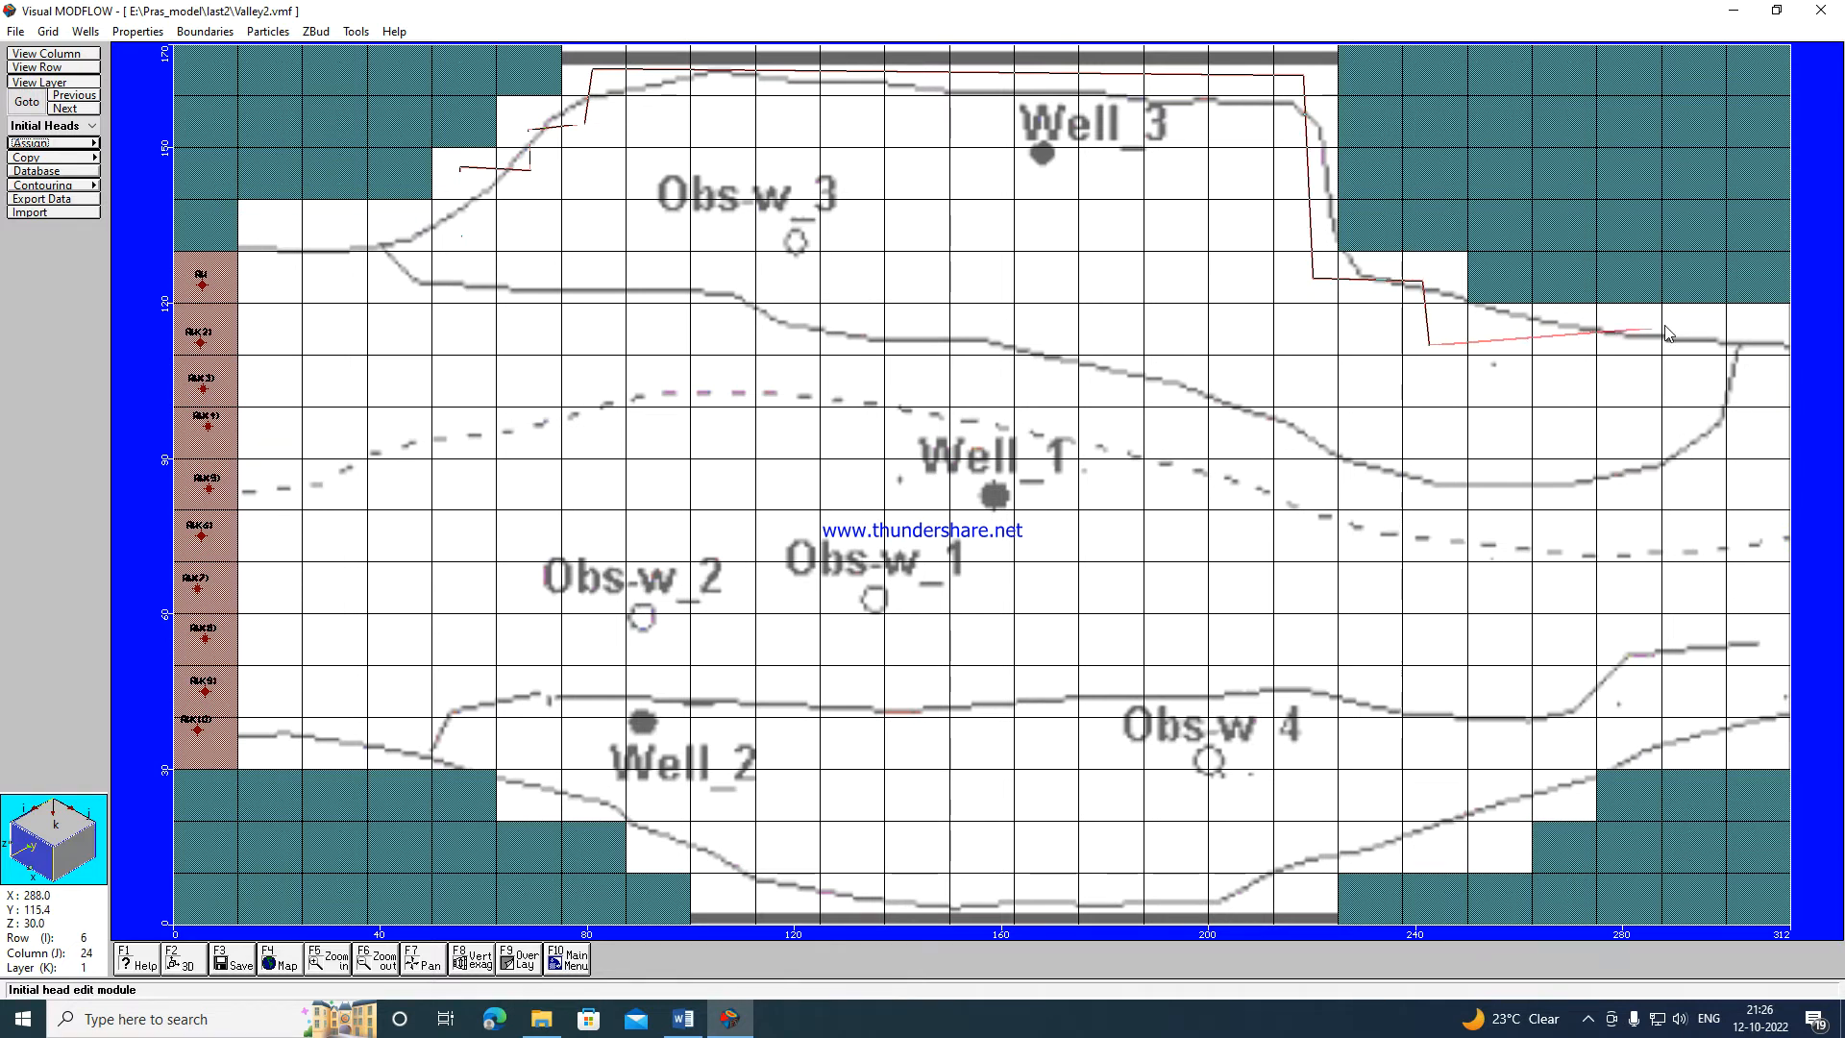
left_click(1696, 330)
Trace the polygon down column 24, along the stepped southern edge and up column 2, and close it at its starting point.
left_click(1697, 738)
left_click(1574, 744)
left_click(1567, 796)
left_click(1494, 802)
left_click(1494, 851)
left_click(1301, 851)
left_click(1303, 895)
left_click(721, 901)
left_click(712, 851)
left_click(659, 842)
left_click(658, 788)
left_click(517, 786)
left_click(517, 744)
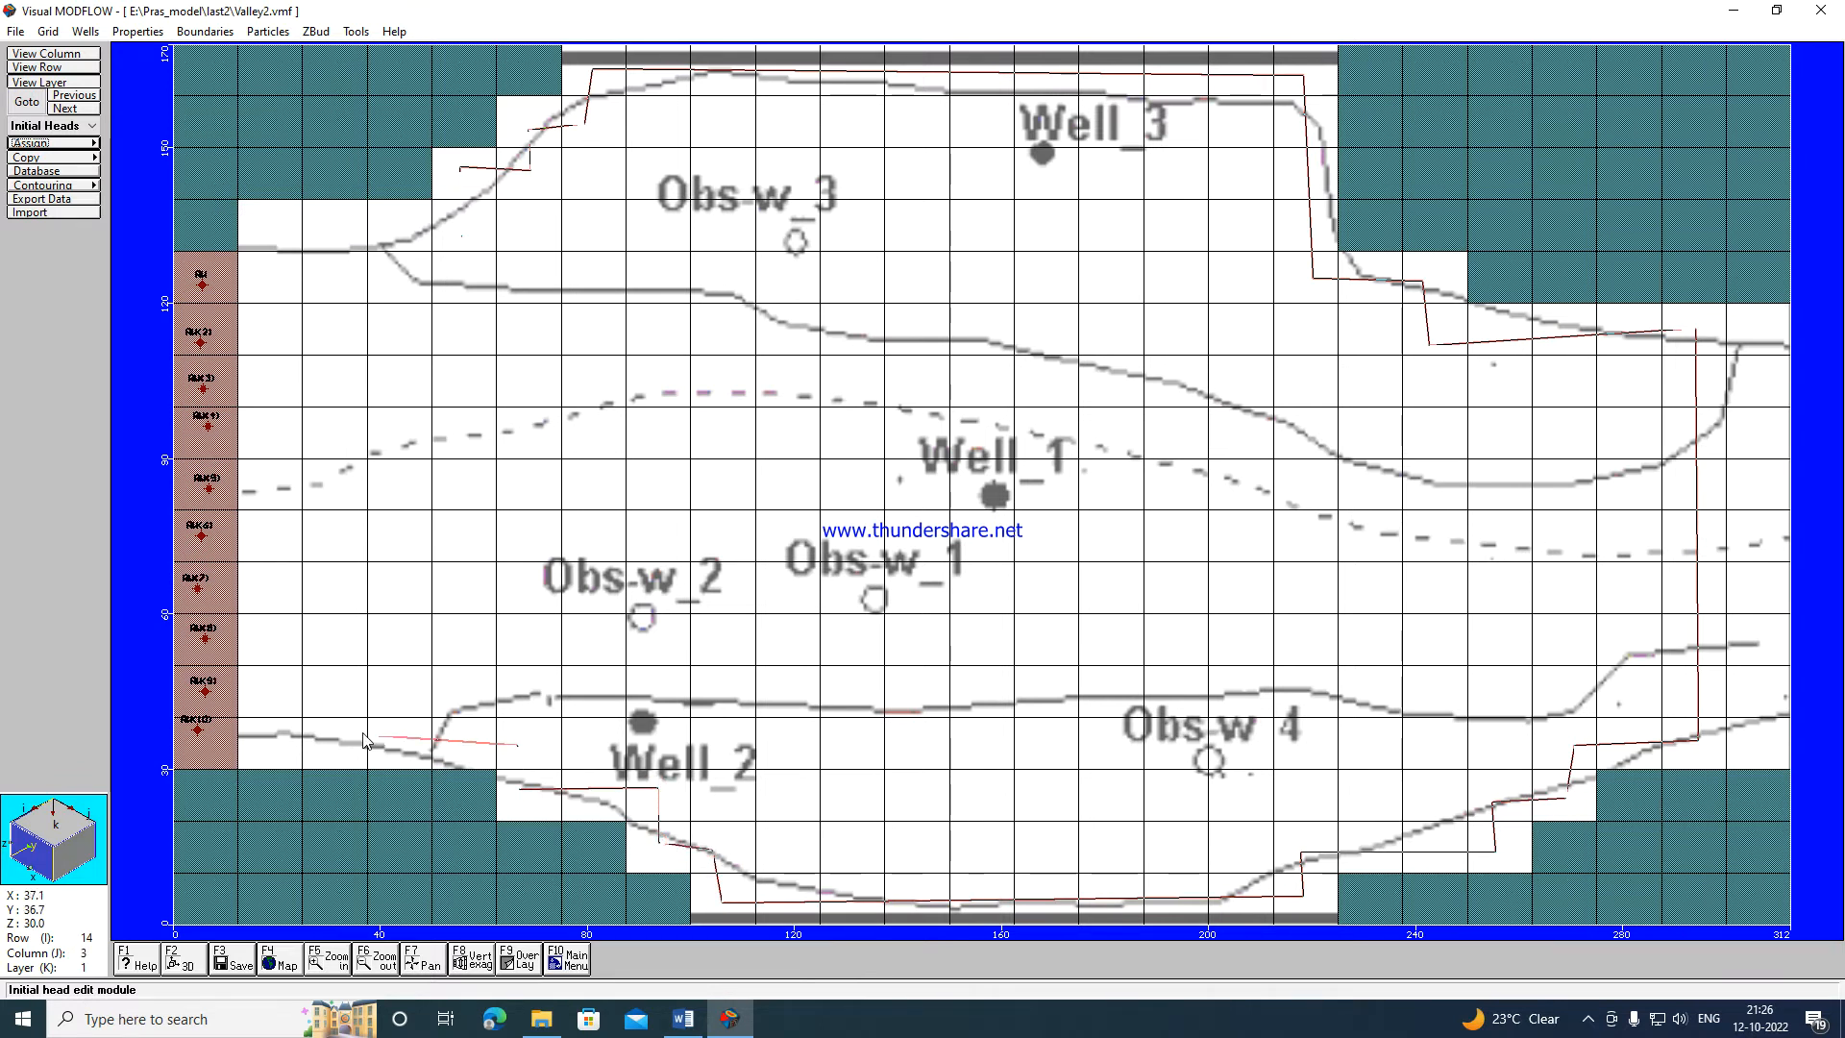
left_click(268, 733)
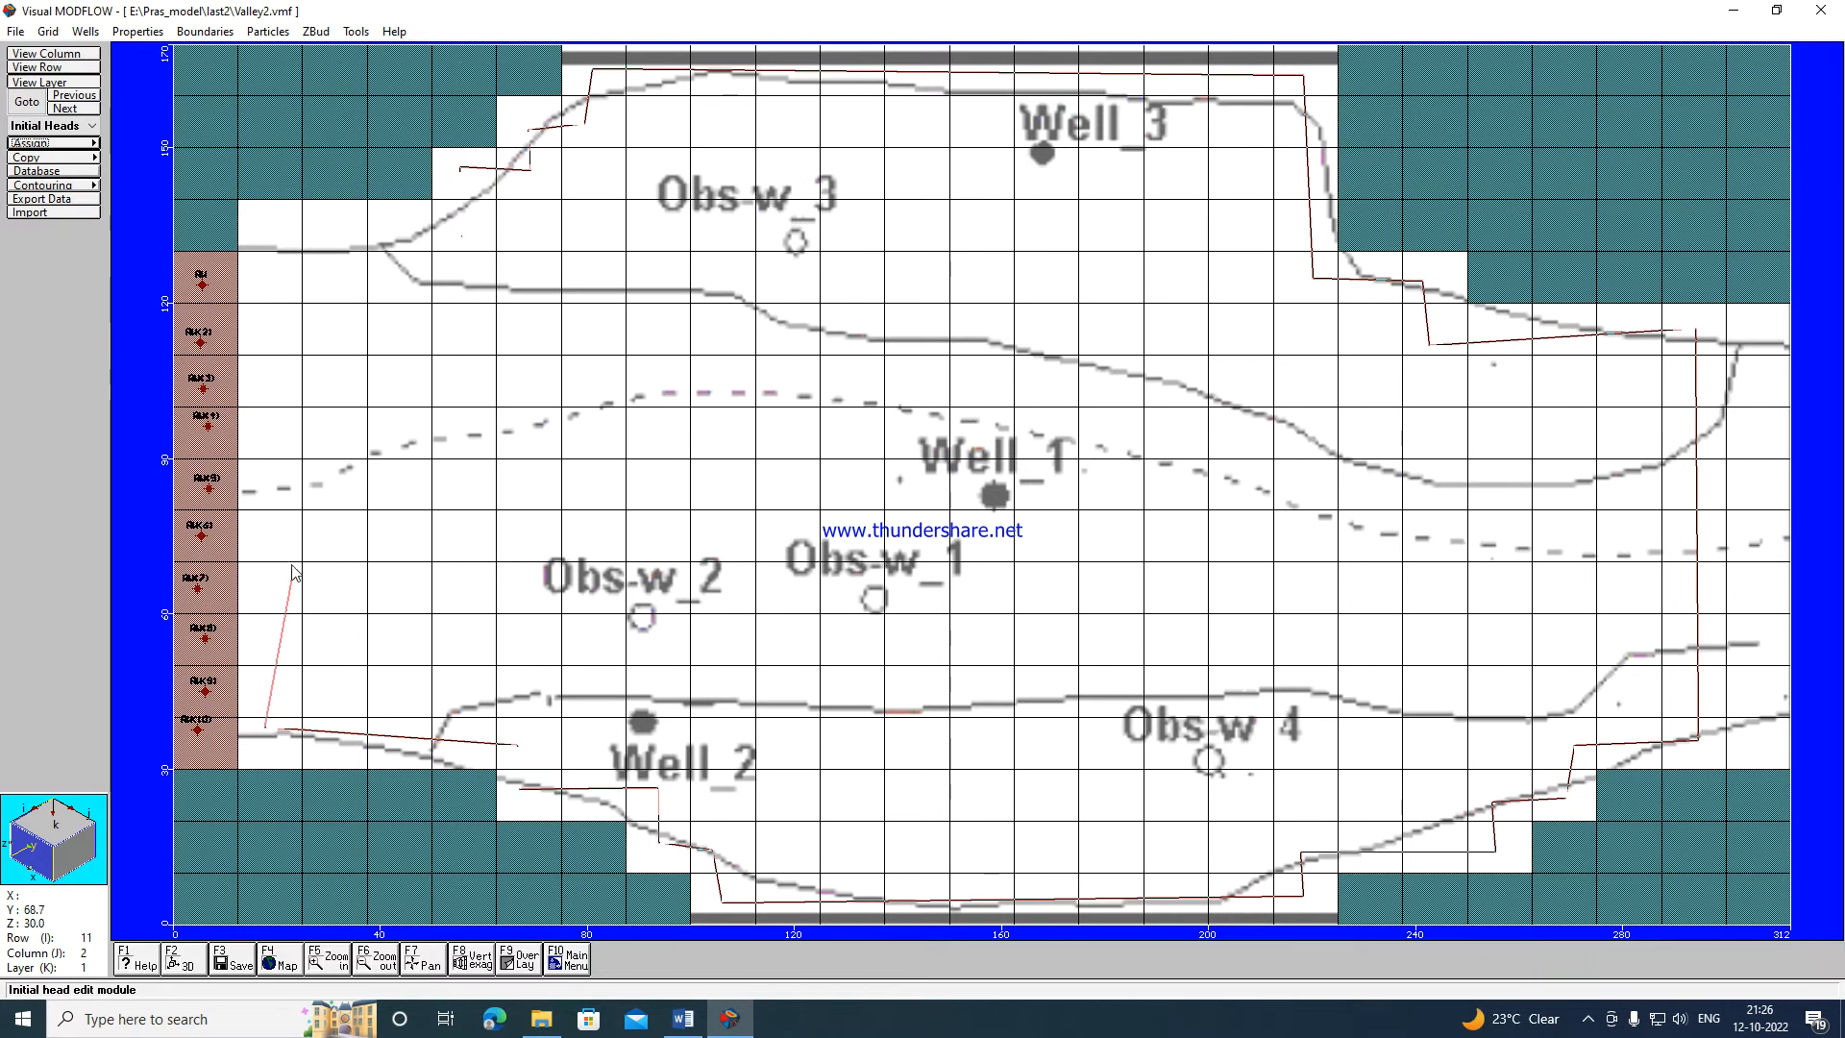
left_click(279, 232)
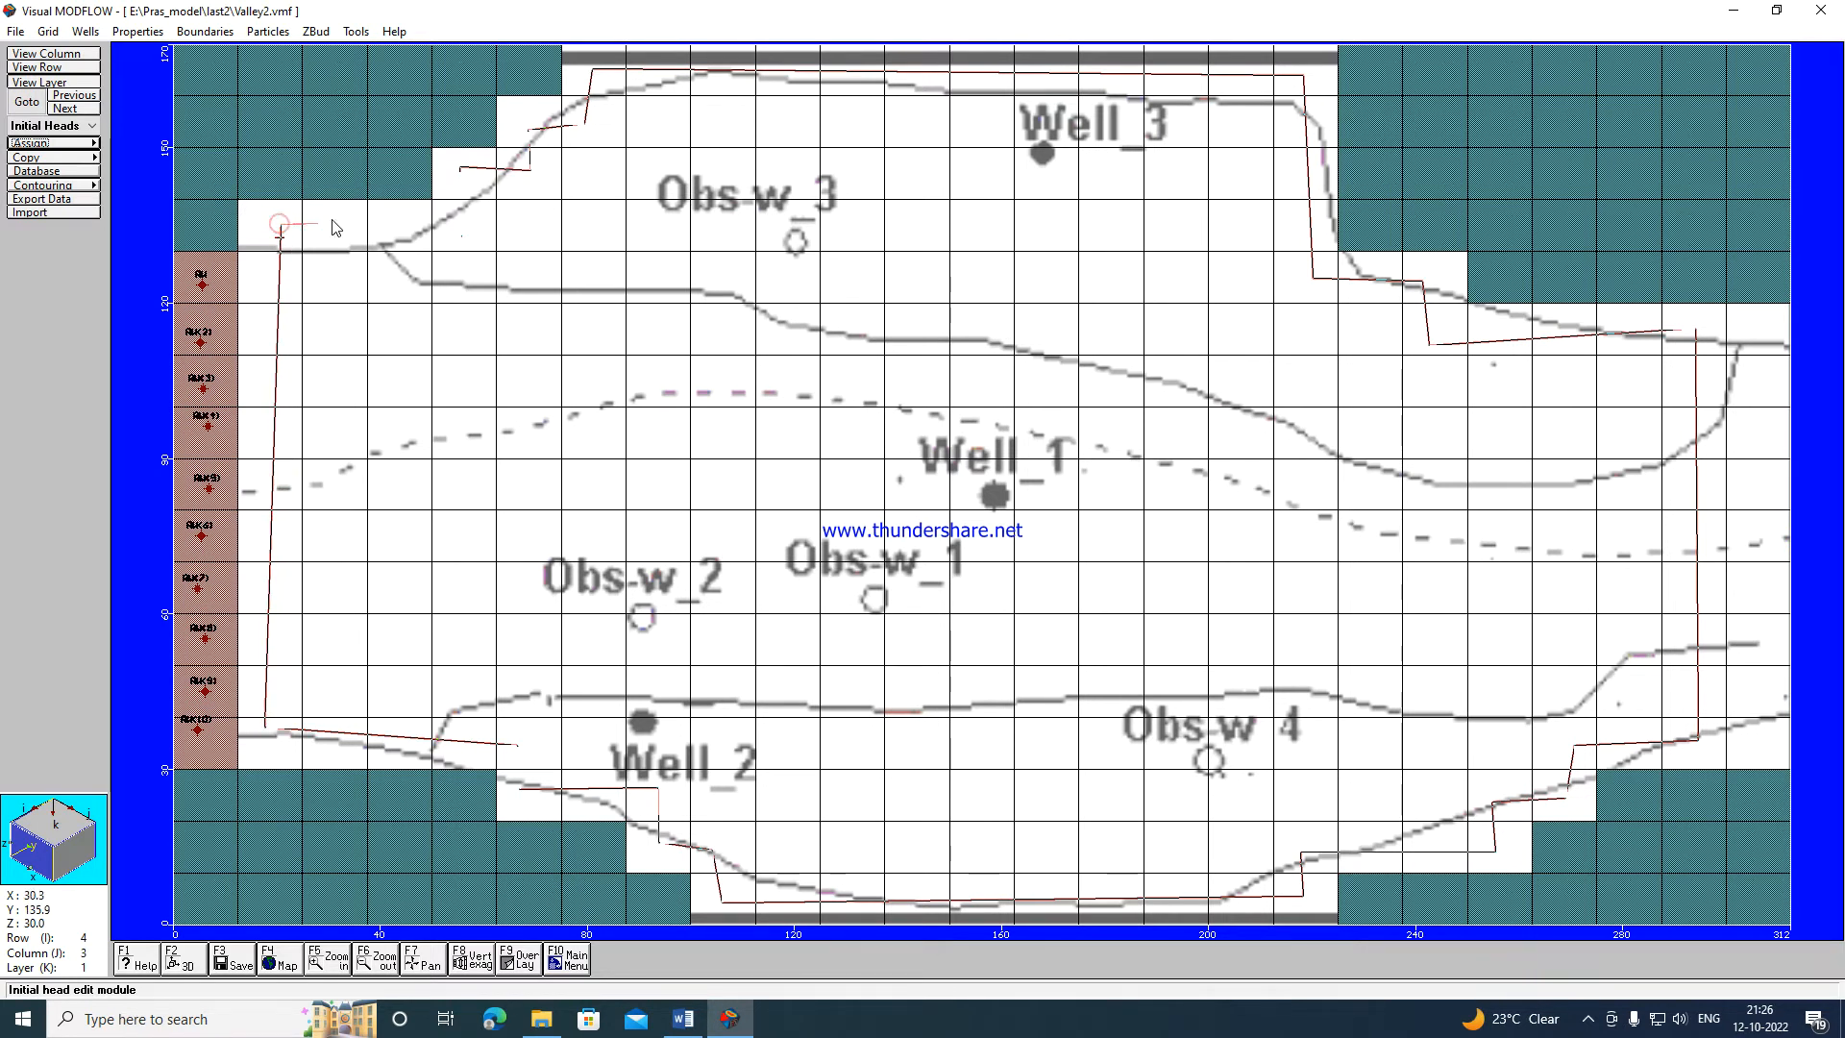
left_click(461, 169)
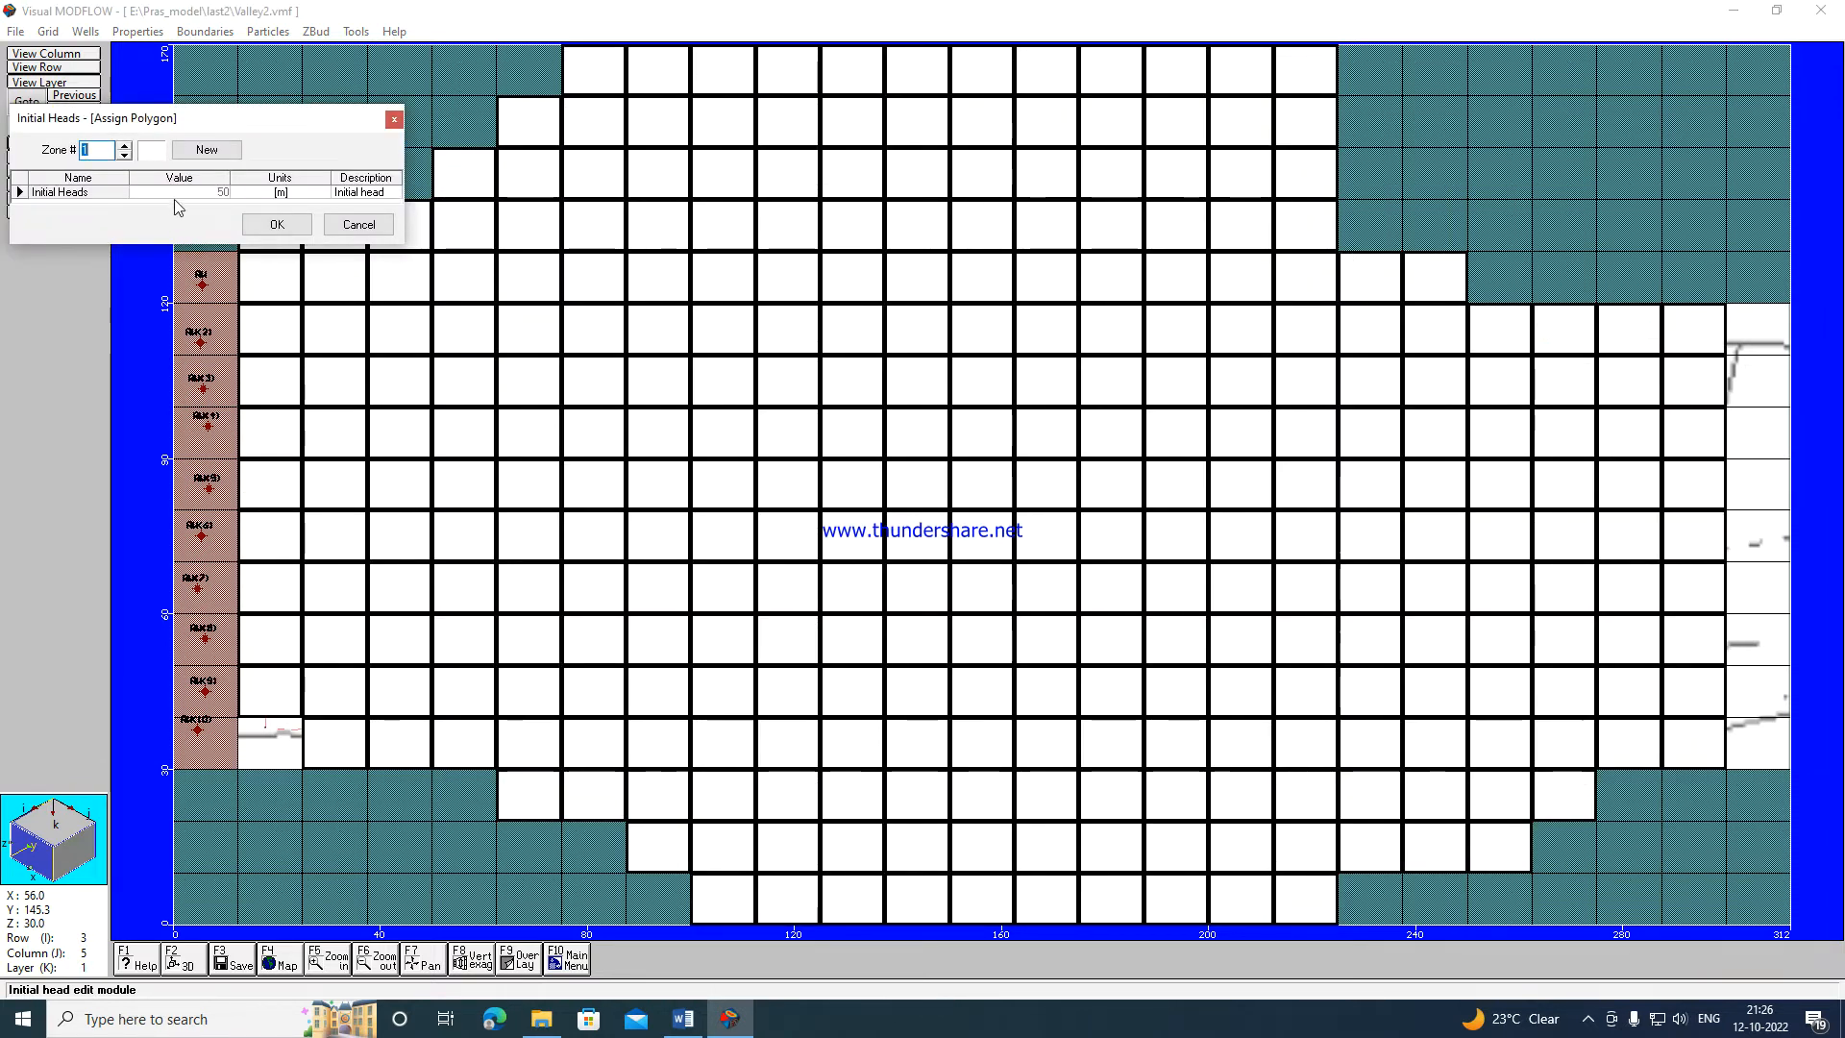
Try to create zone 2 for the polygon and edit its initial head value.
left_click(223, 157)
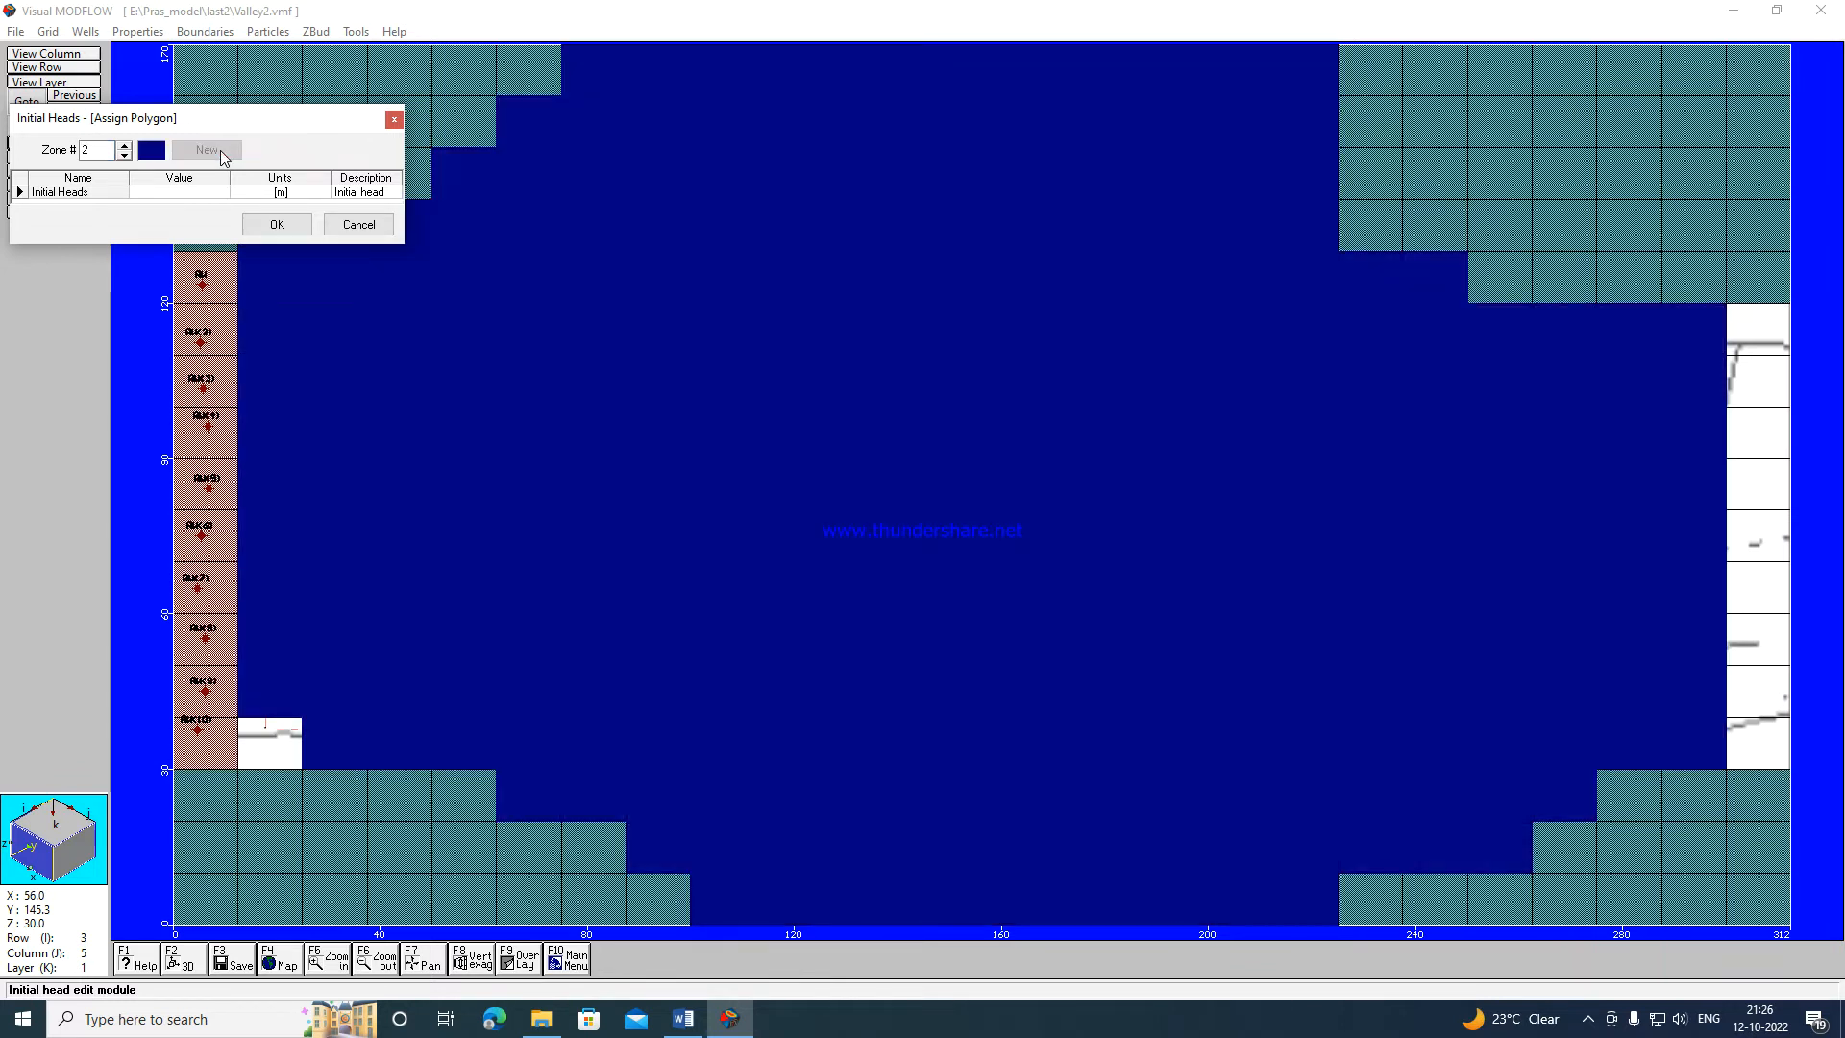
left_click(178, 191)
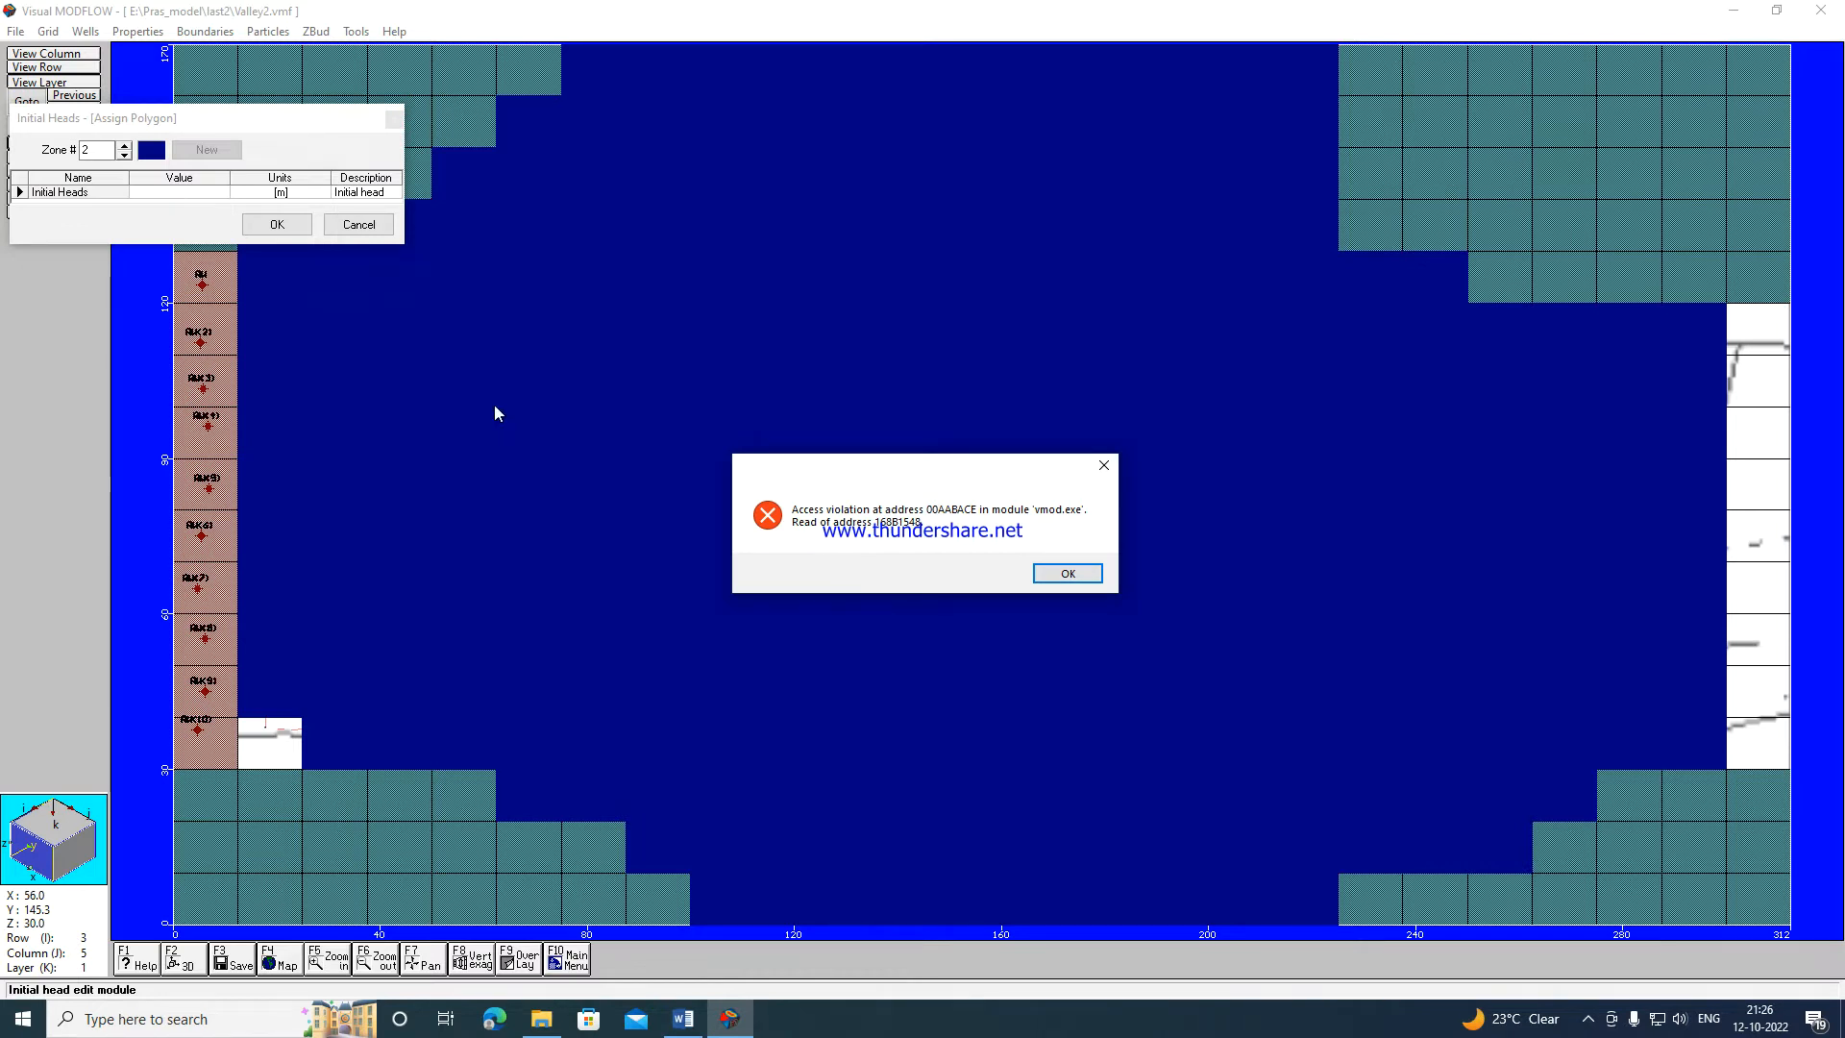
left_click(1067, 573)
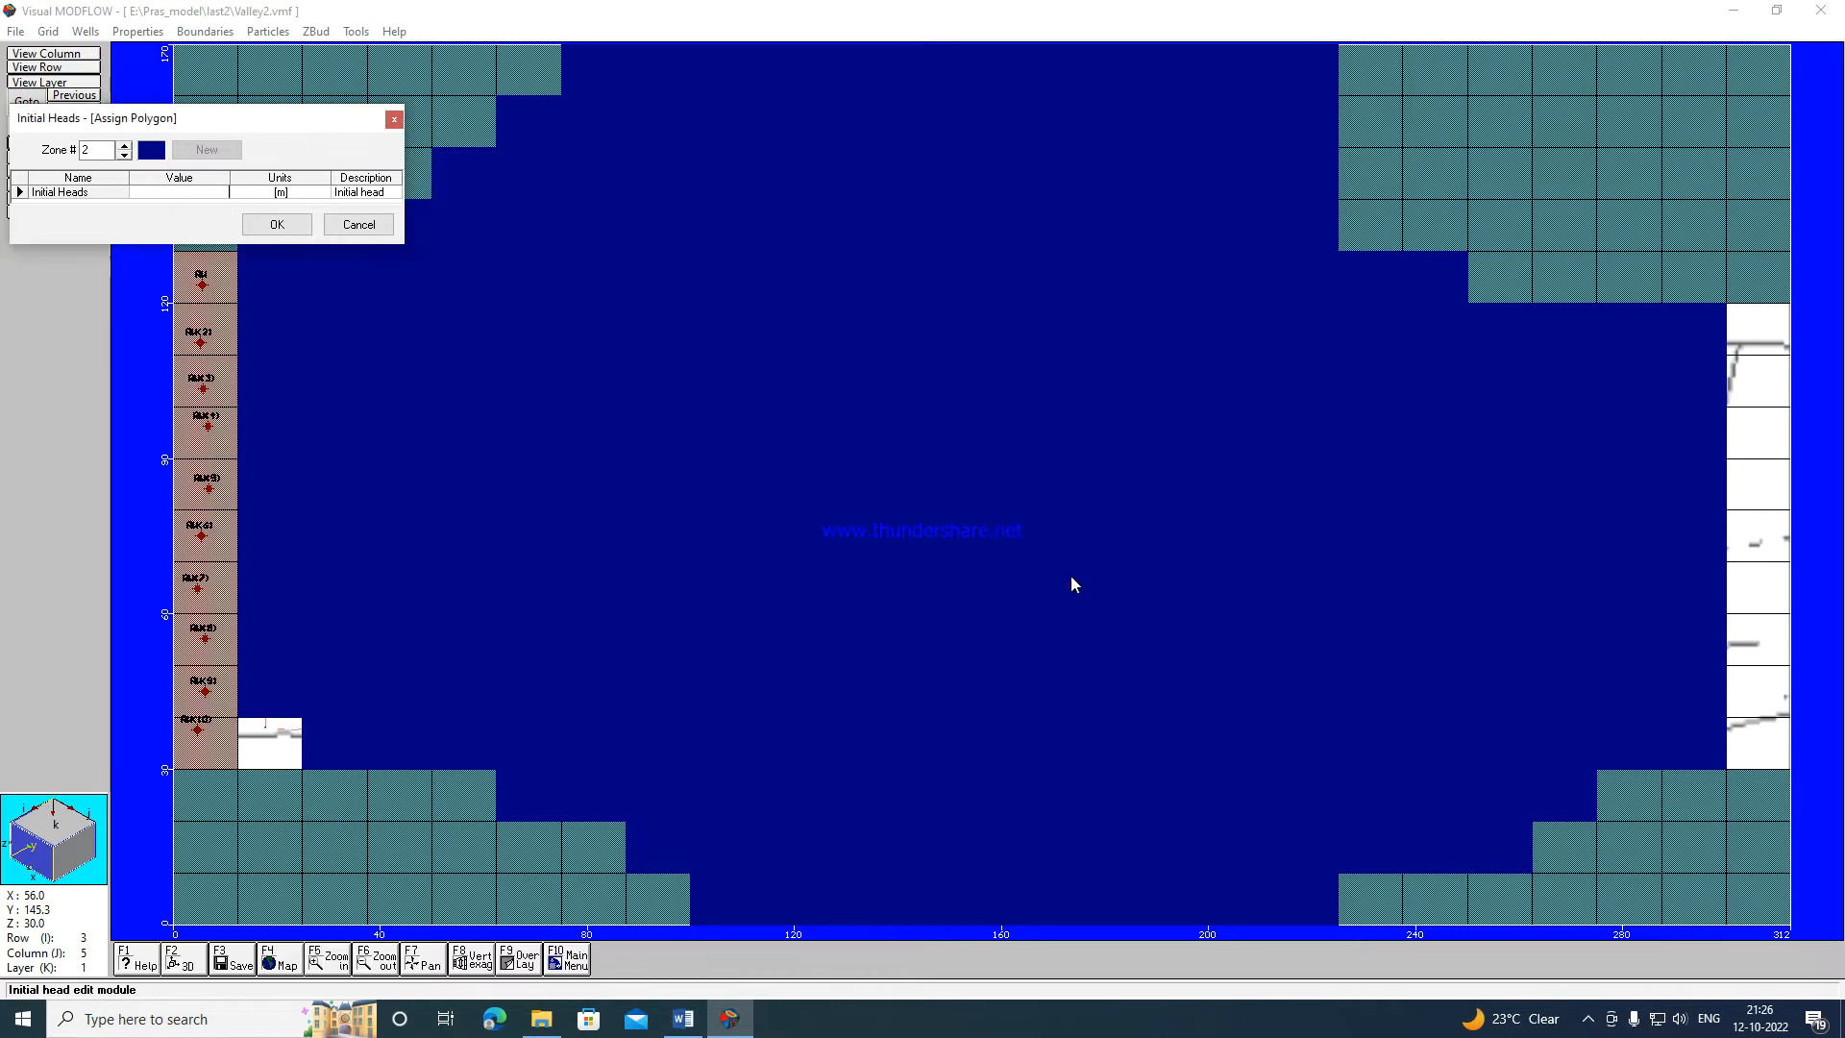
left_click(187, 191)
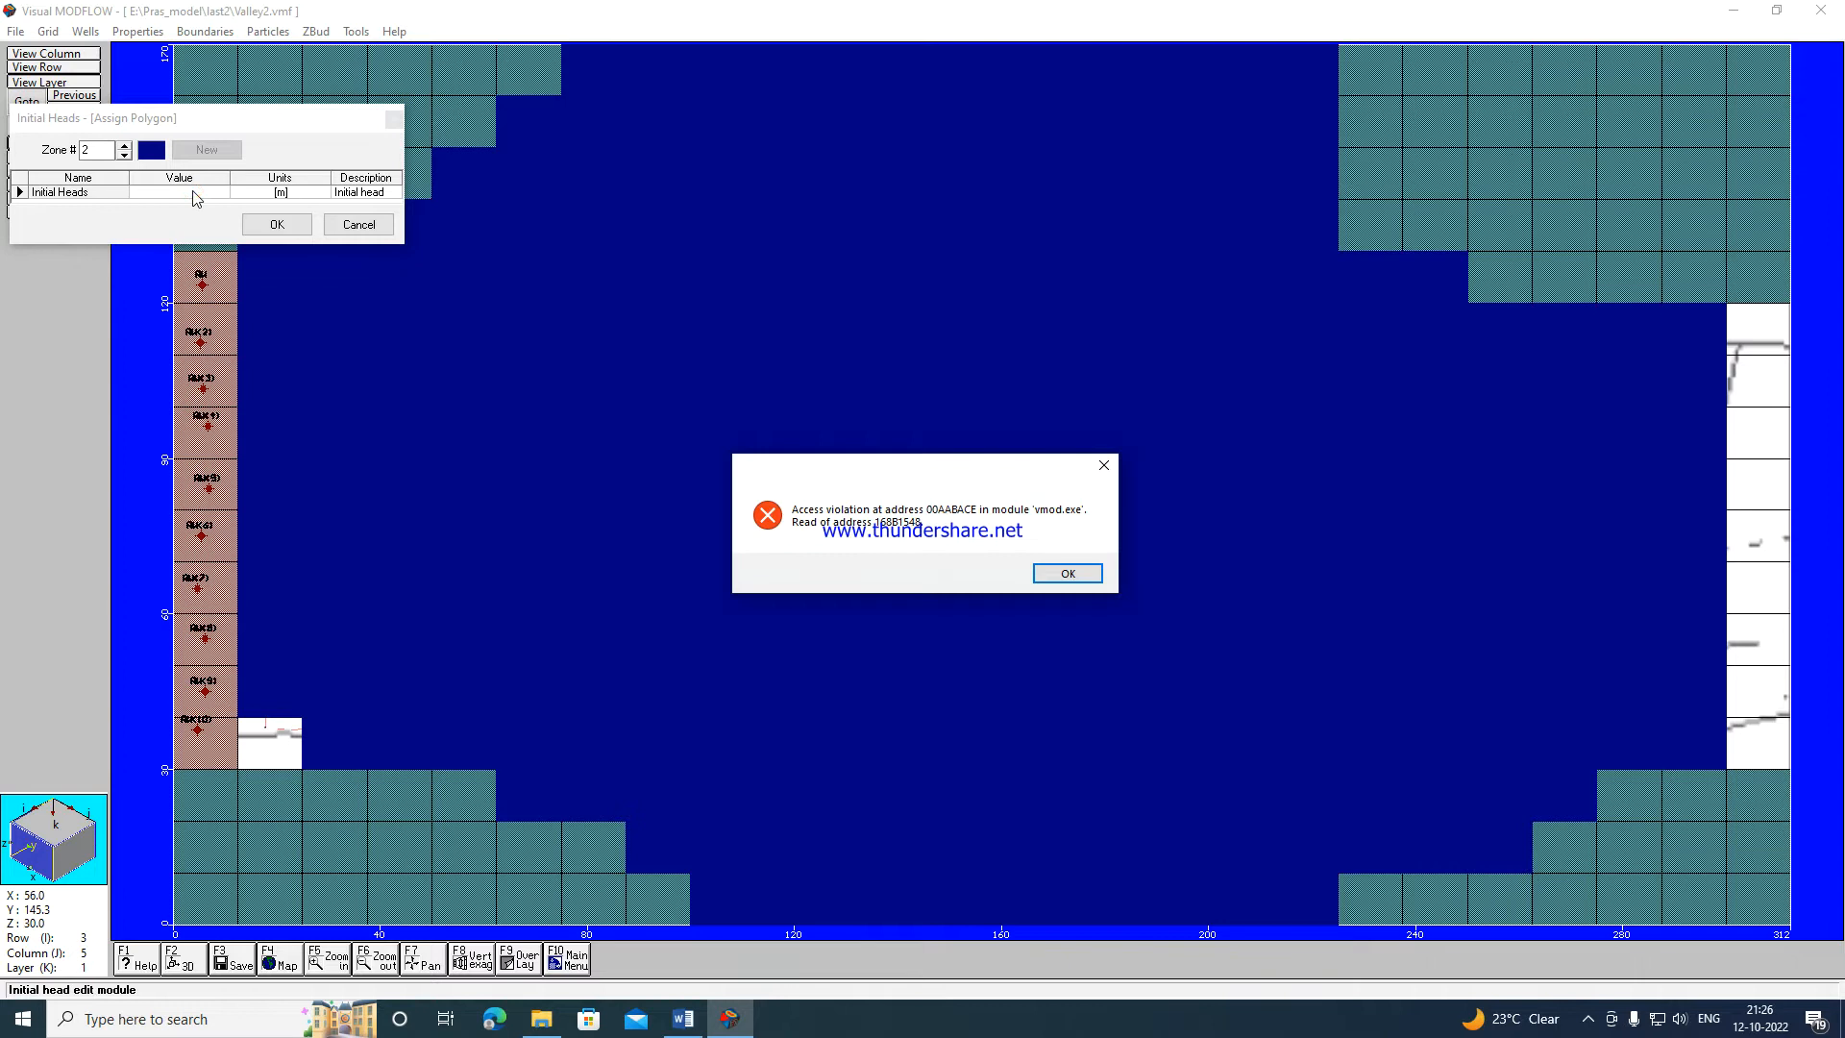
left_click(1068, 574)
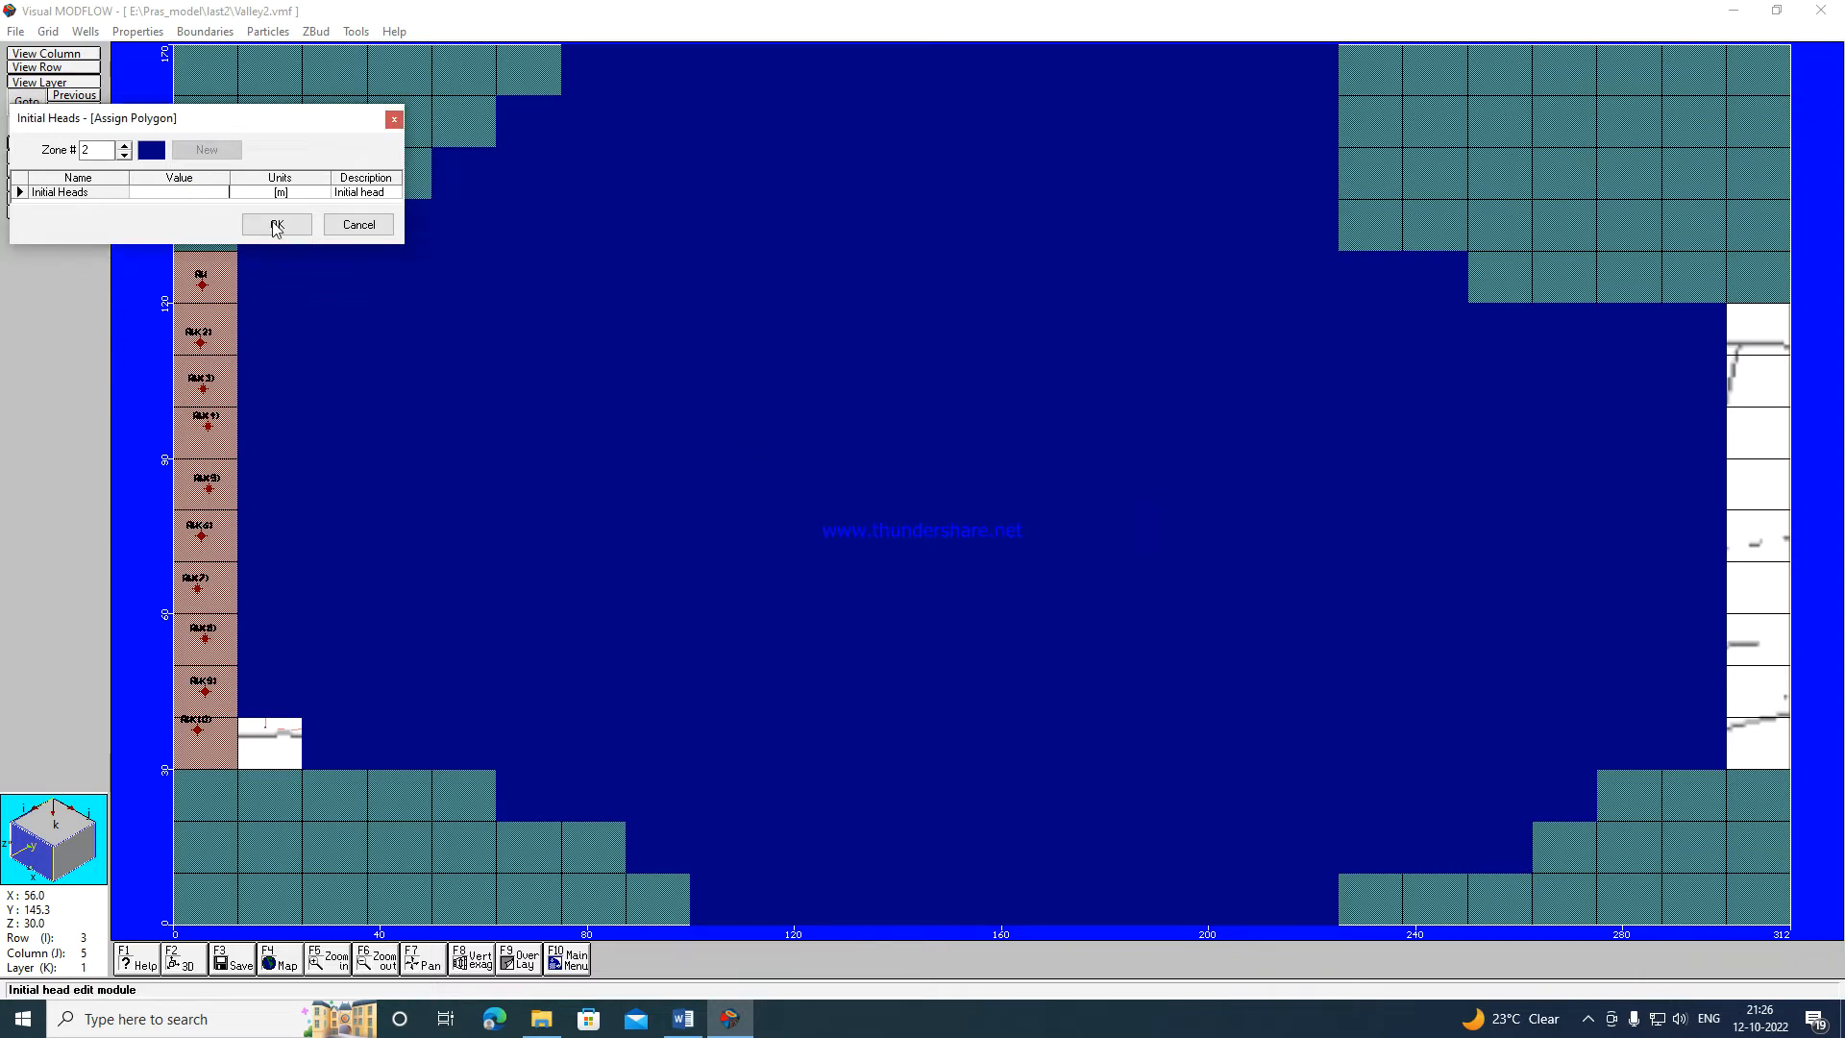
Toggle to zone 1 and back to zone 2, enlarge the assignment dialog, and retry editing zone 2's initial head.
left_click(124, 155)
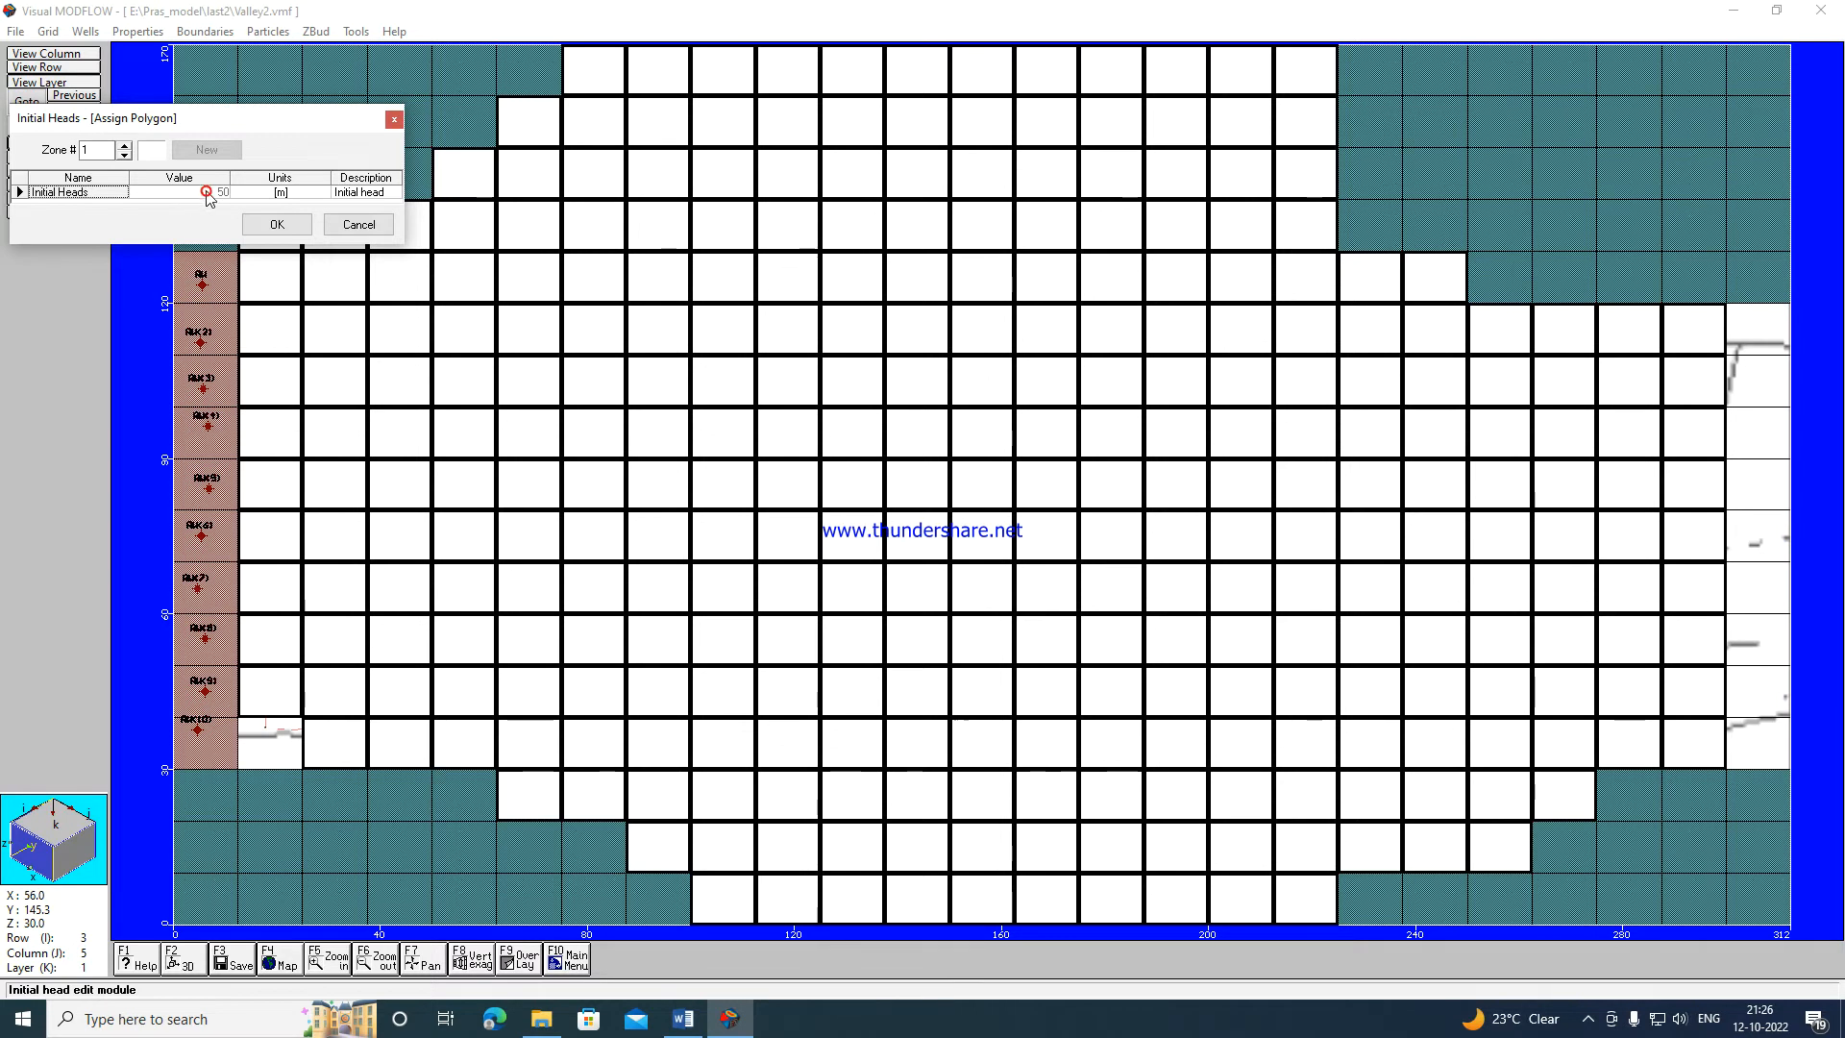
left_click(124, 145)
left_click(166, 193)
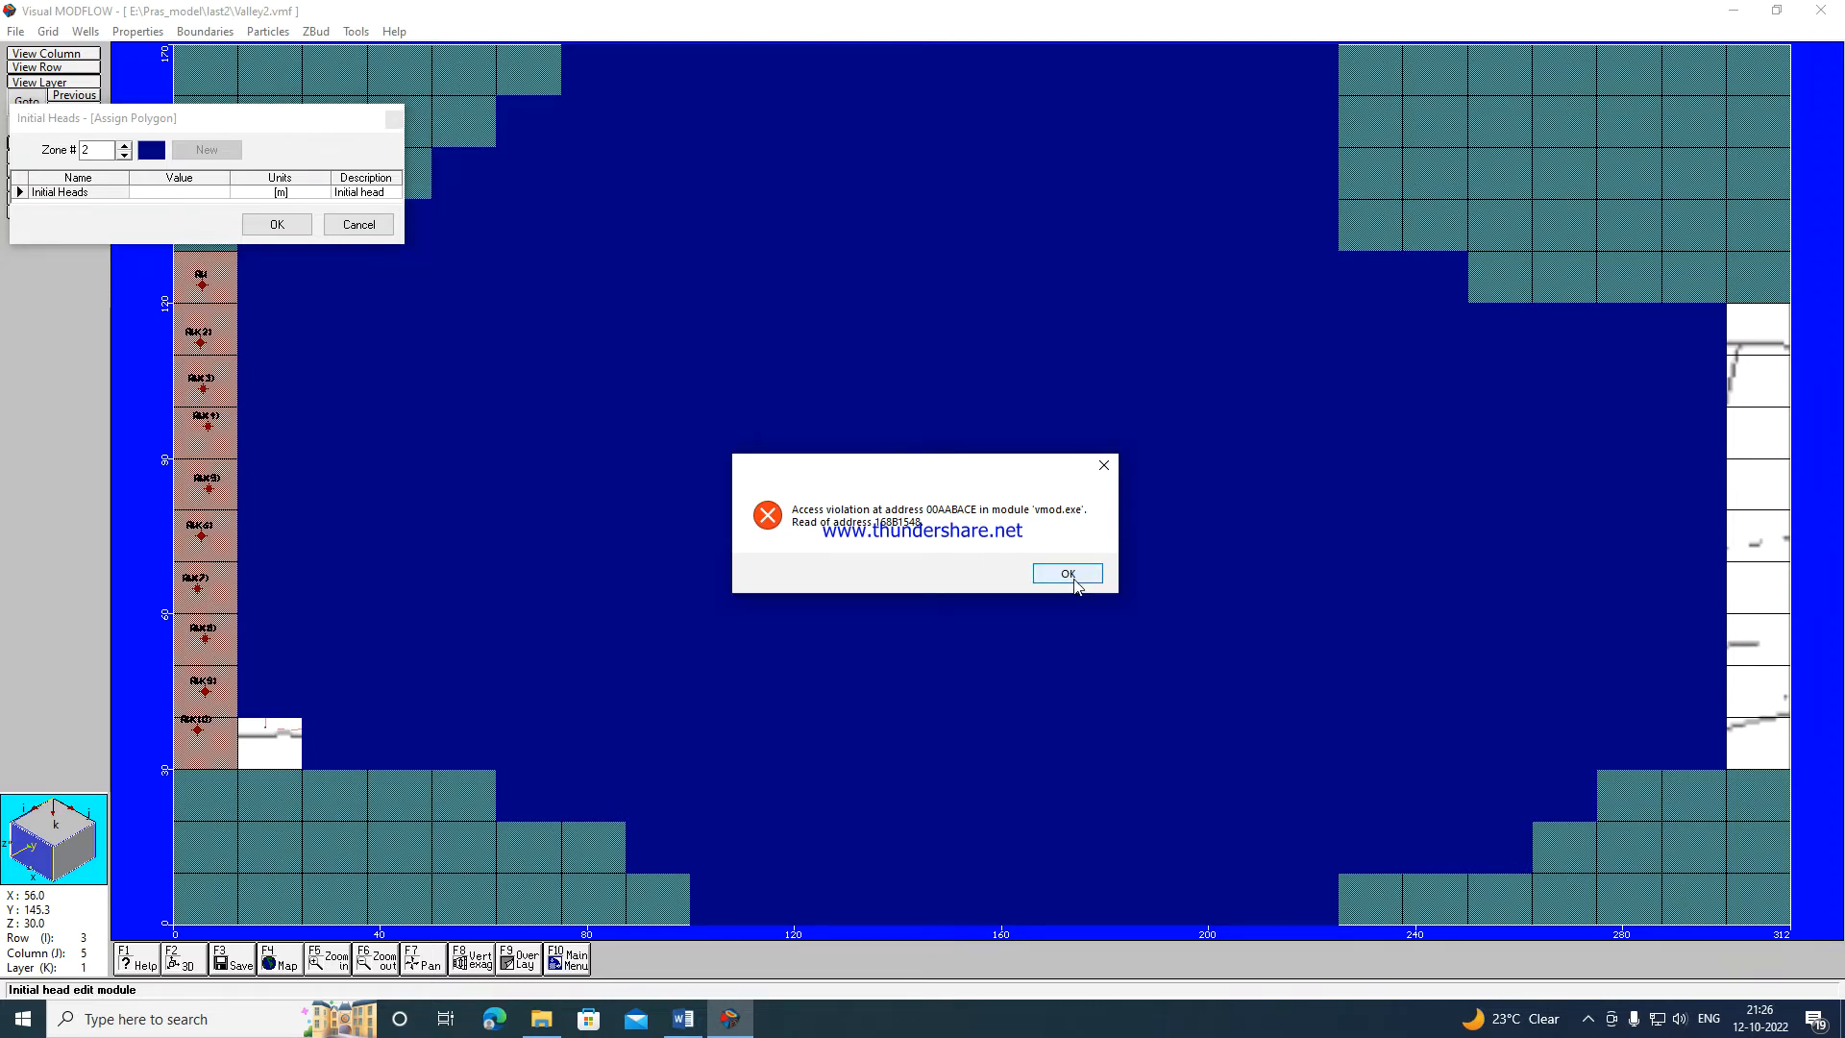
left_click(1067, 574)
left_click_drag(206, 244, 202, 320)
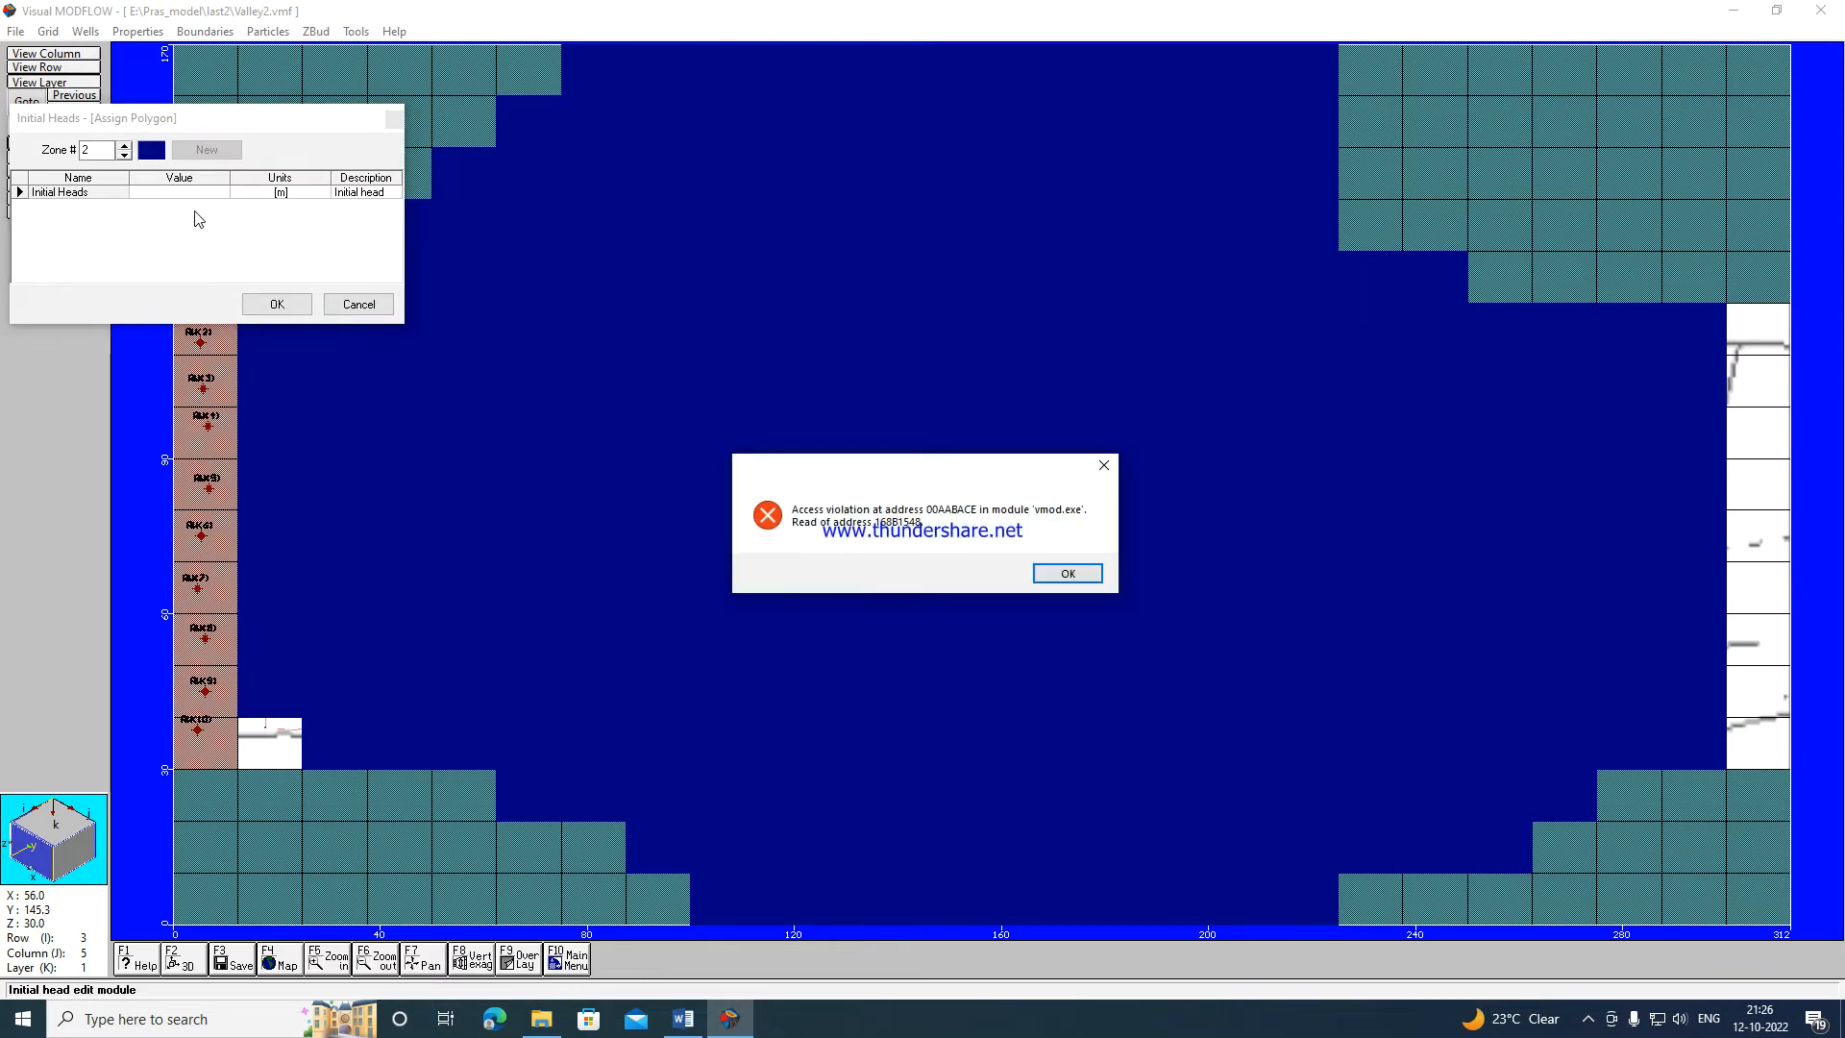
left_click(1060, 574)
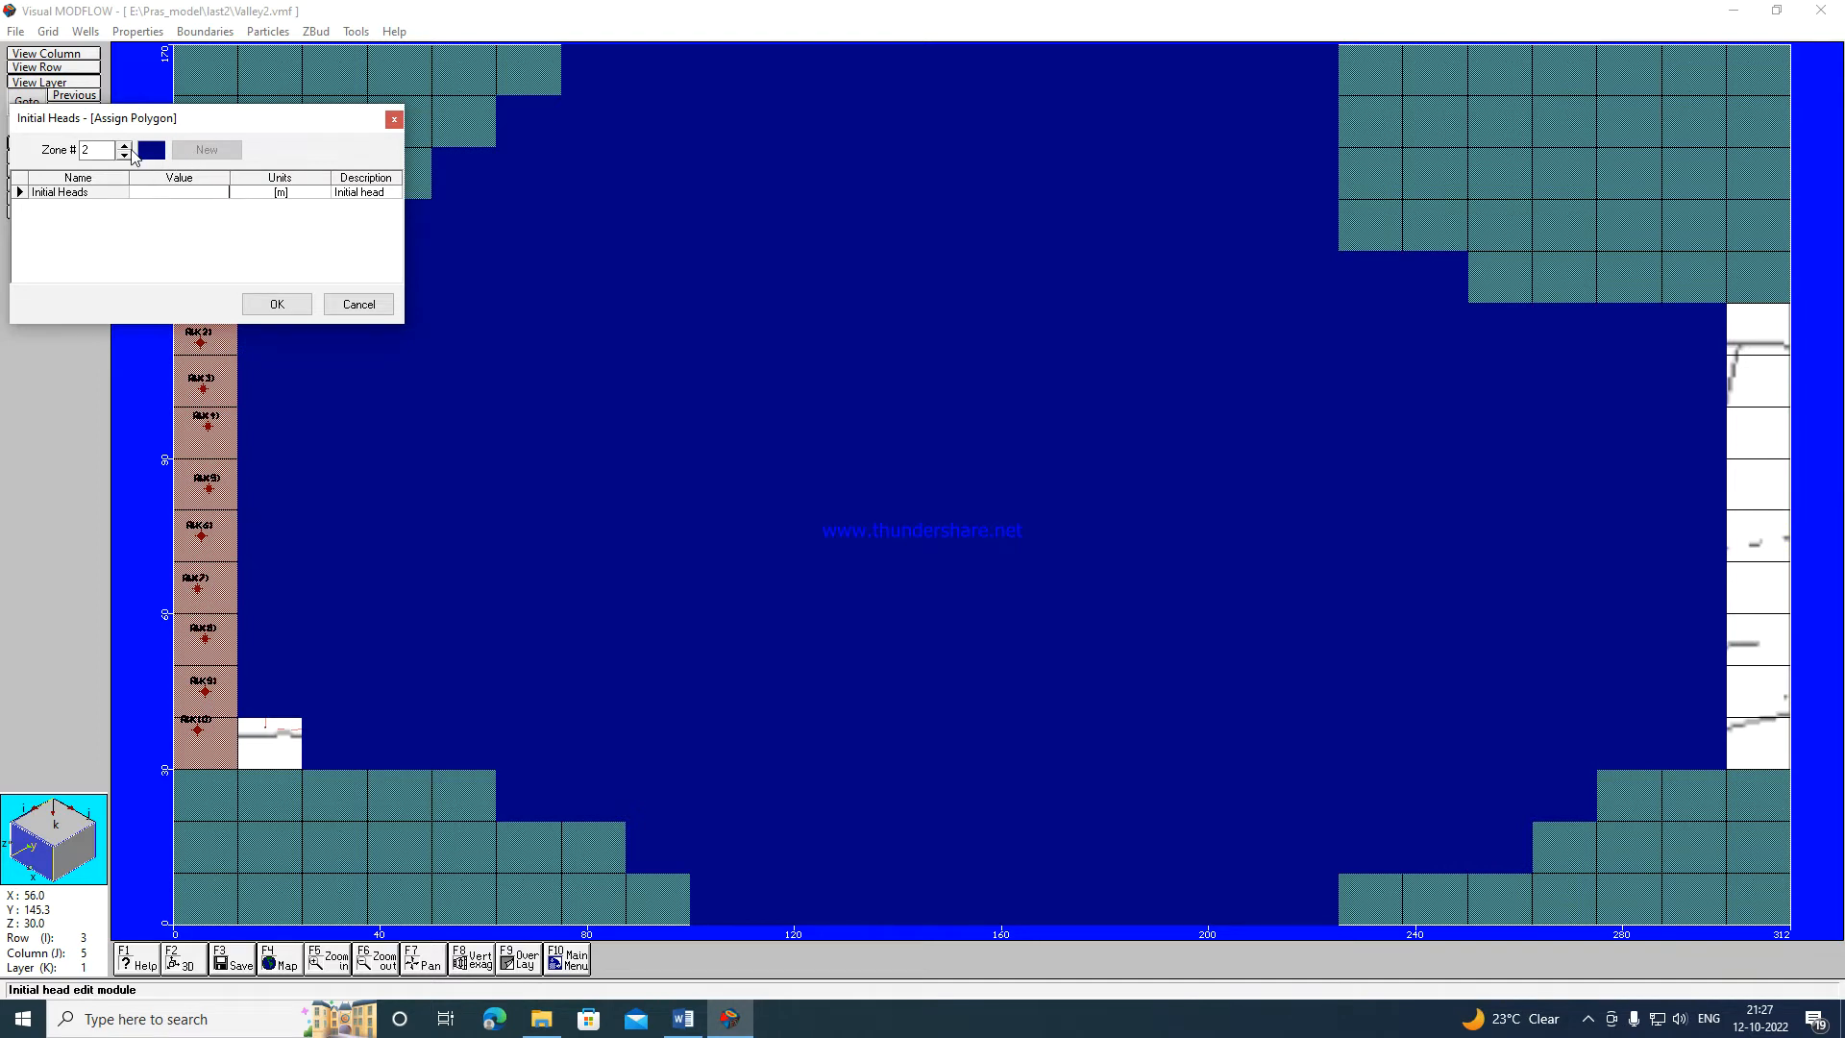
Return the polygon to zone 1, try to edit its initial head value, and accept the assignment.
left_click(125, 155)
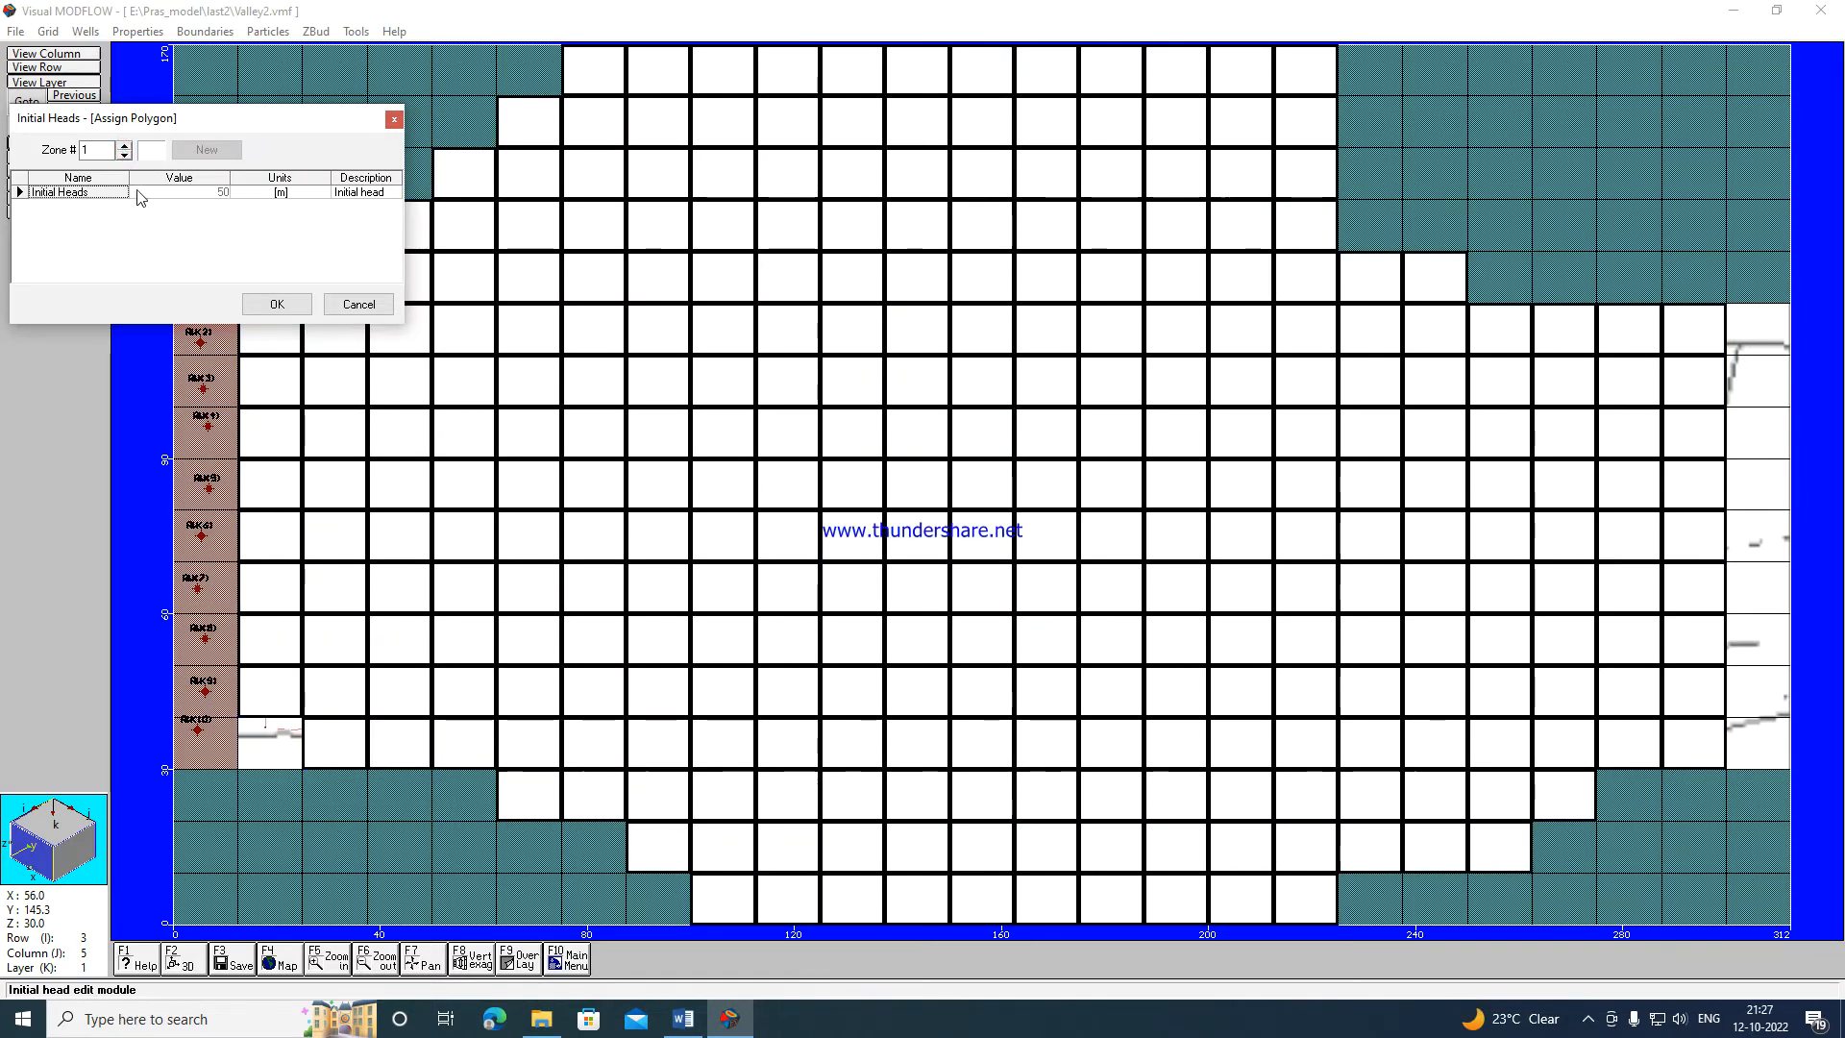
left_click(195, 199)
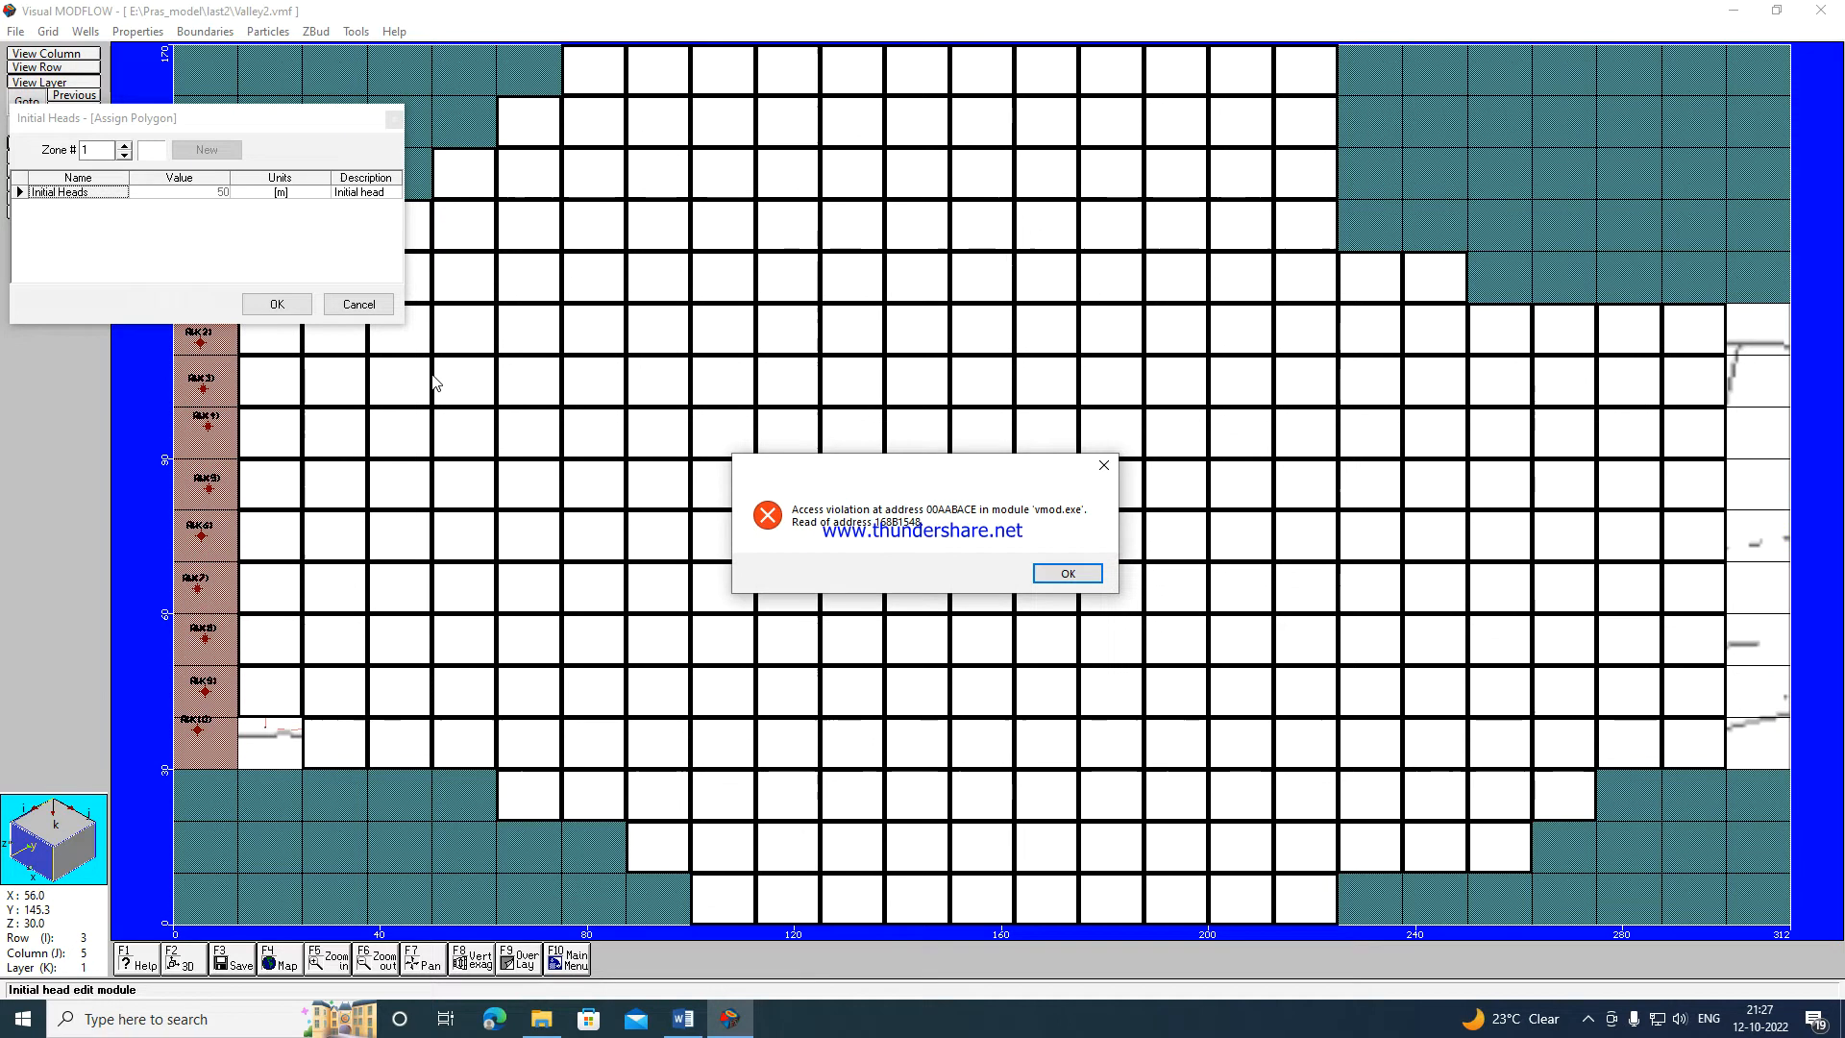
left_click(1056, 574)
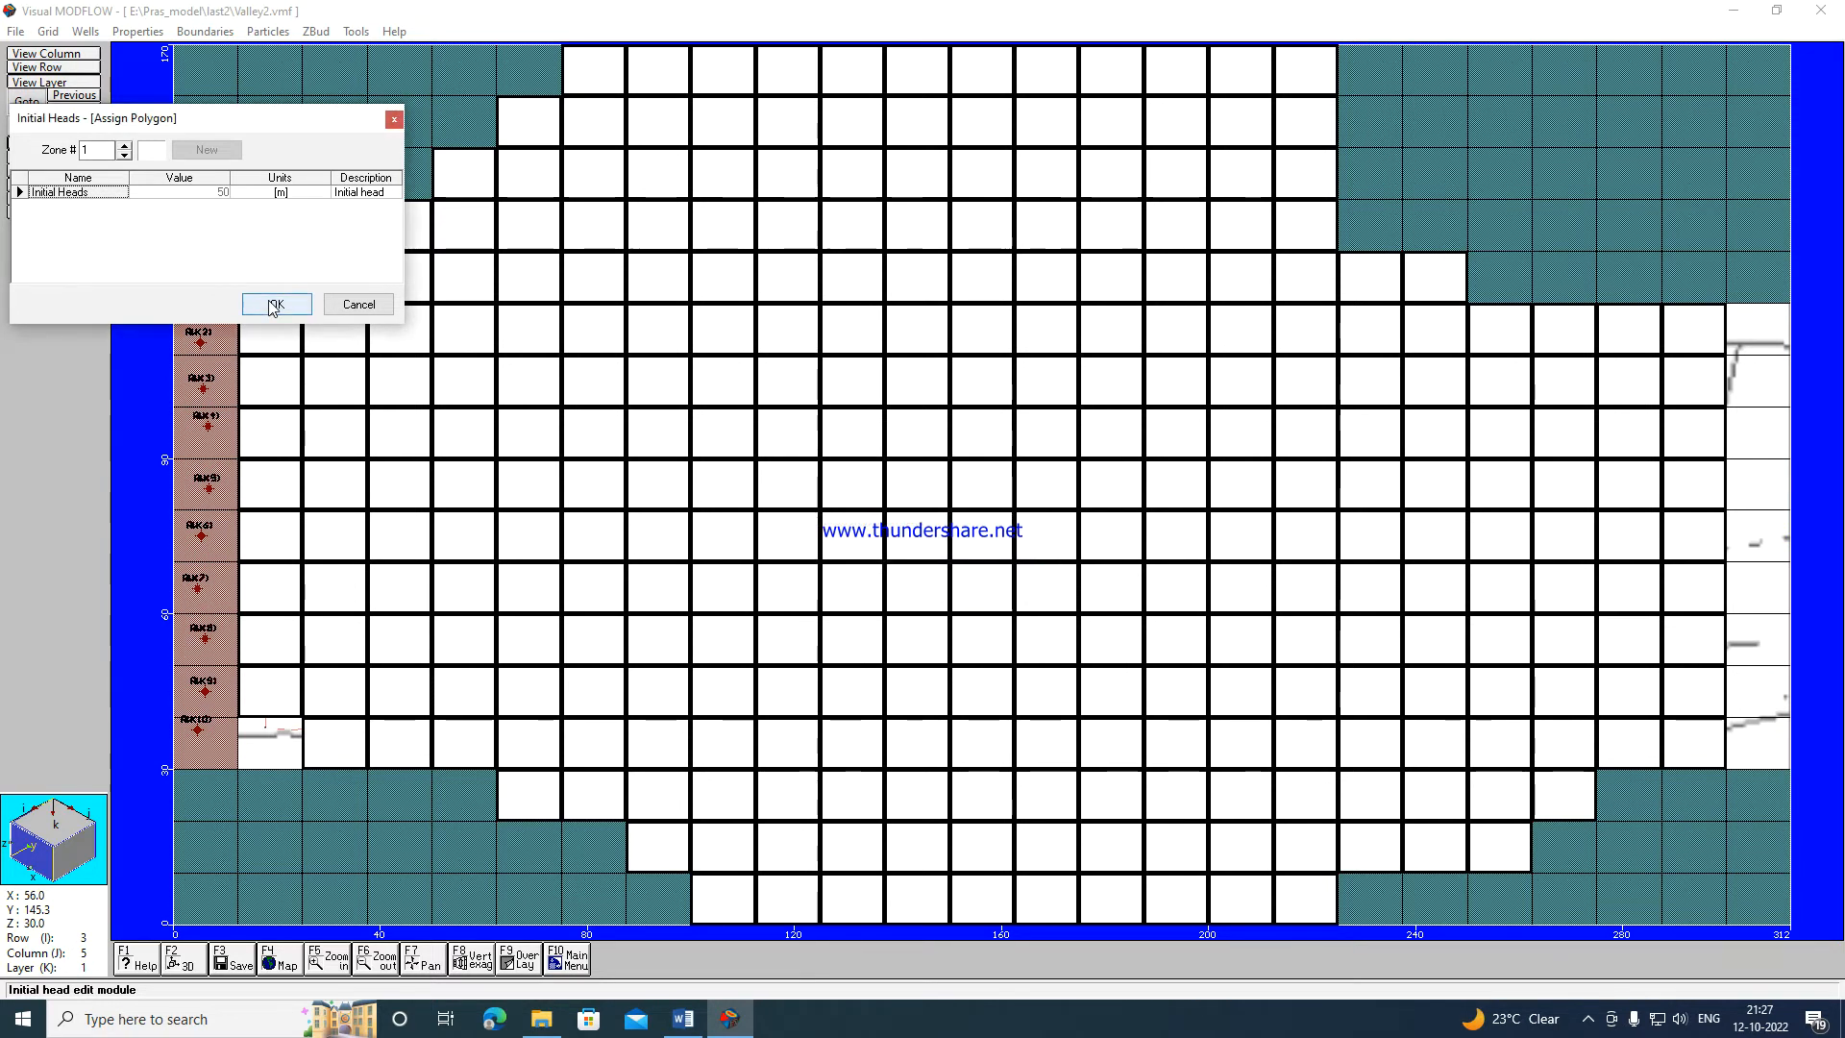
left_click(275, 304)
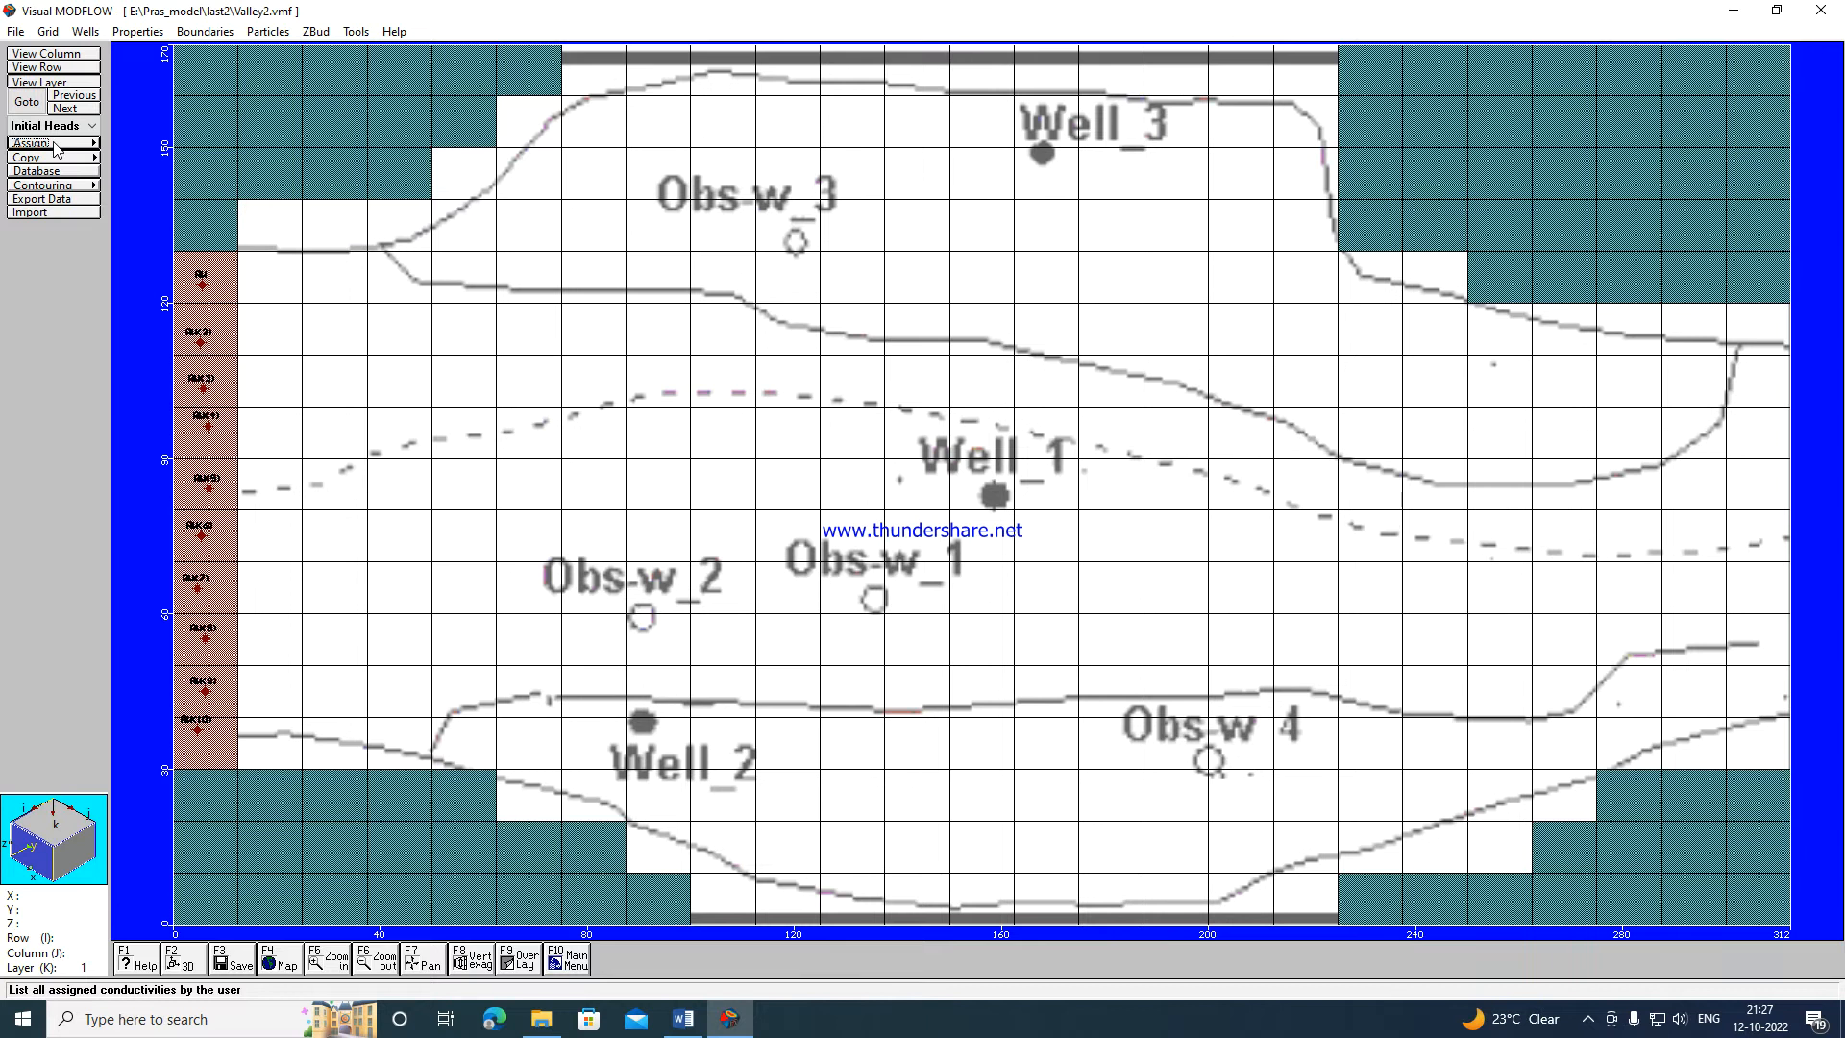
Review zone 1's entry in the initial heads database and accept the table.
left_click(50, 173)
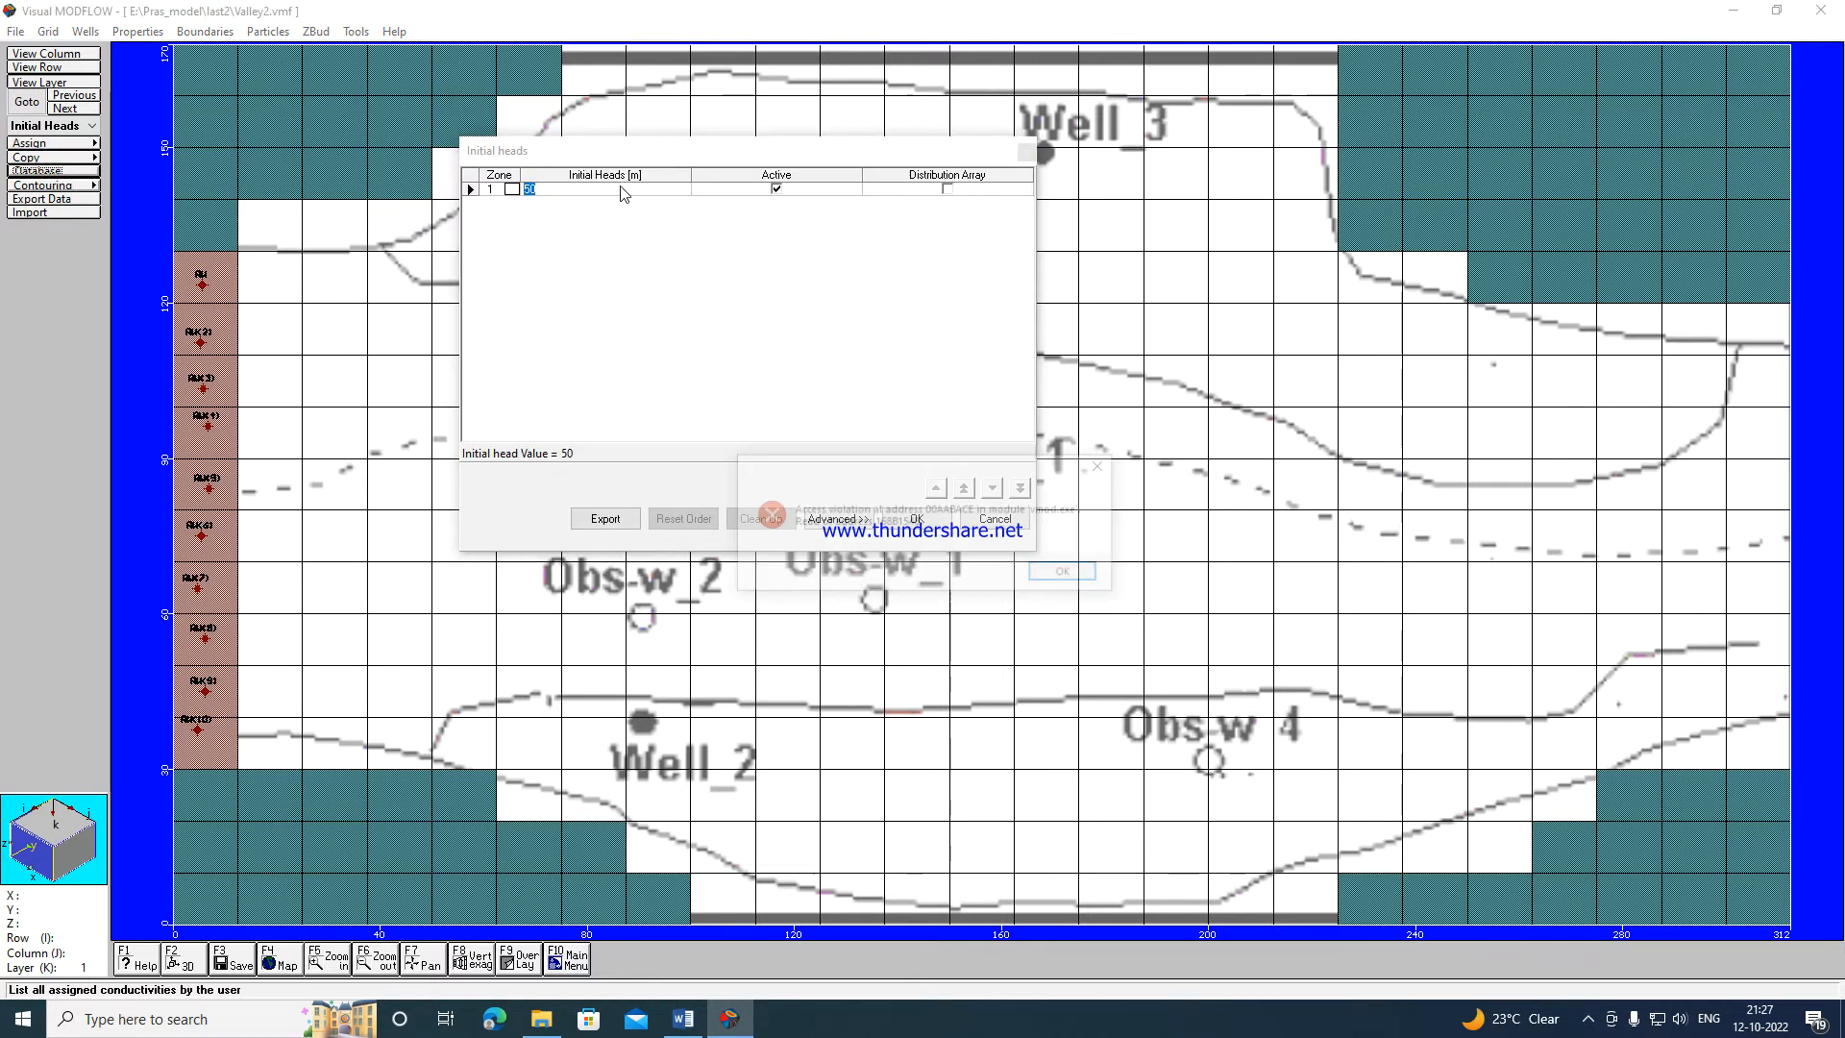
left_click(1078, 574)
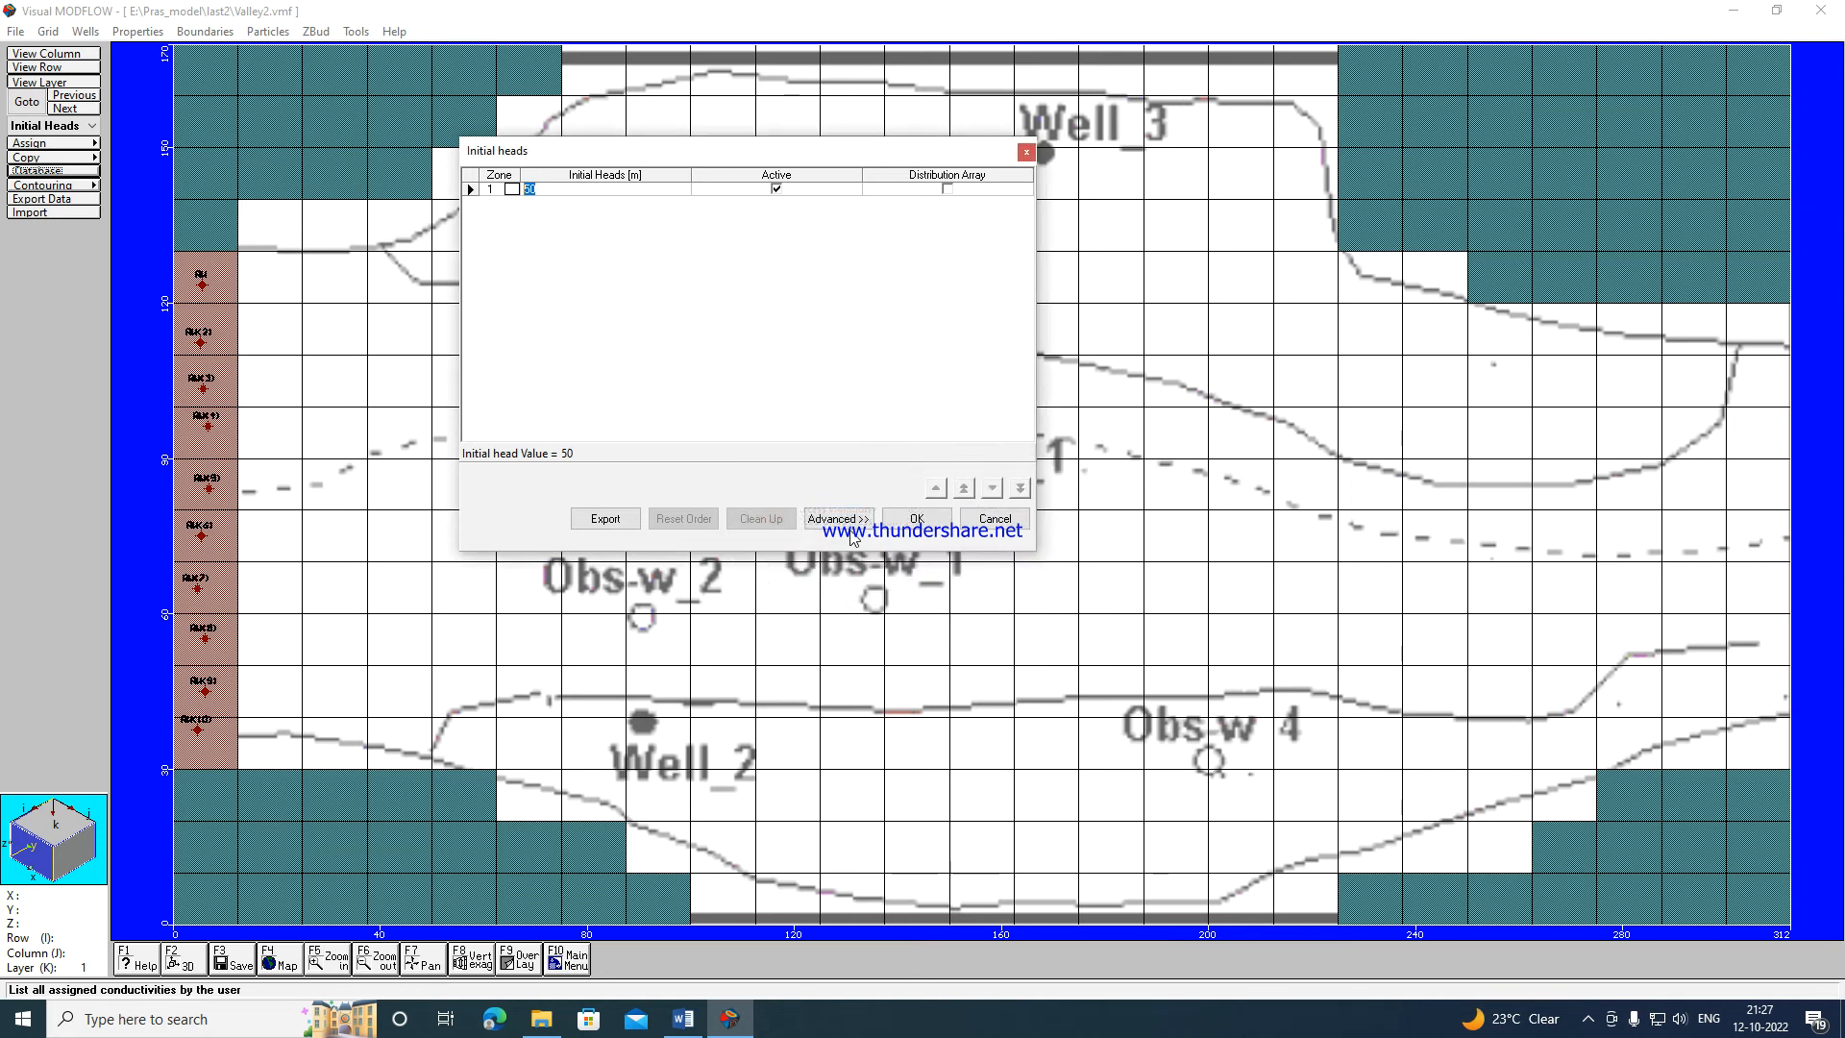
left_click(914, 519)
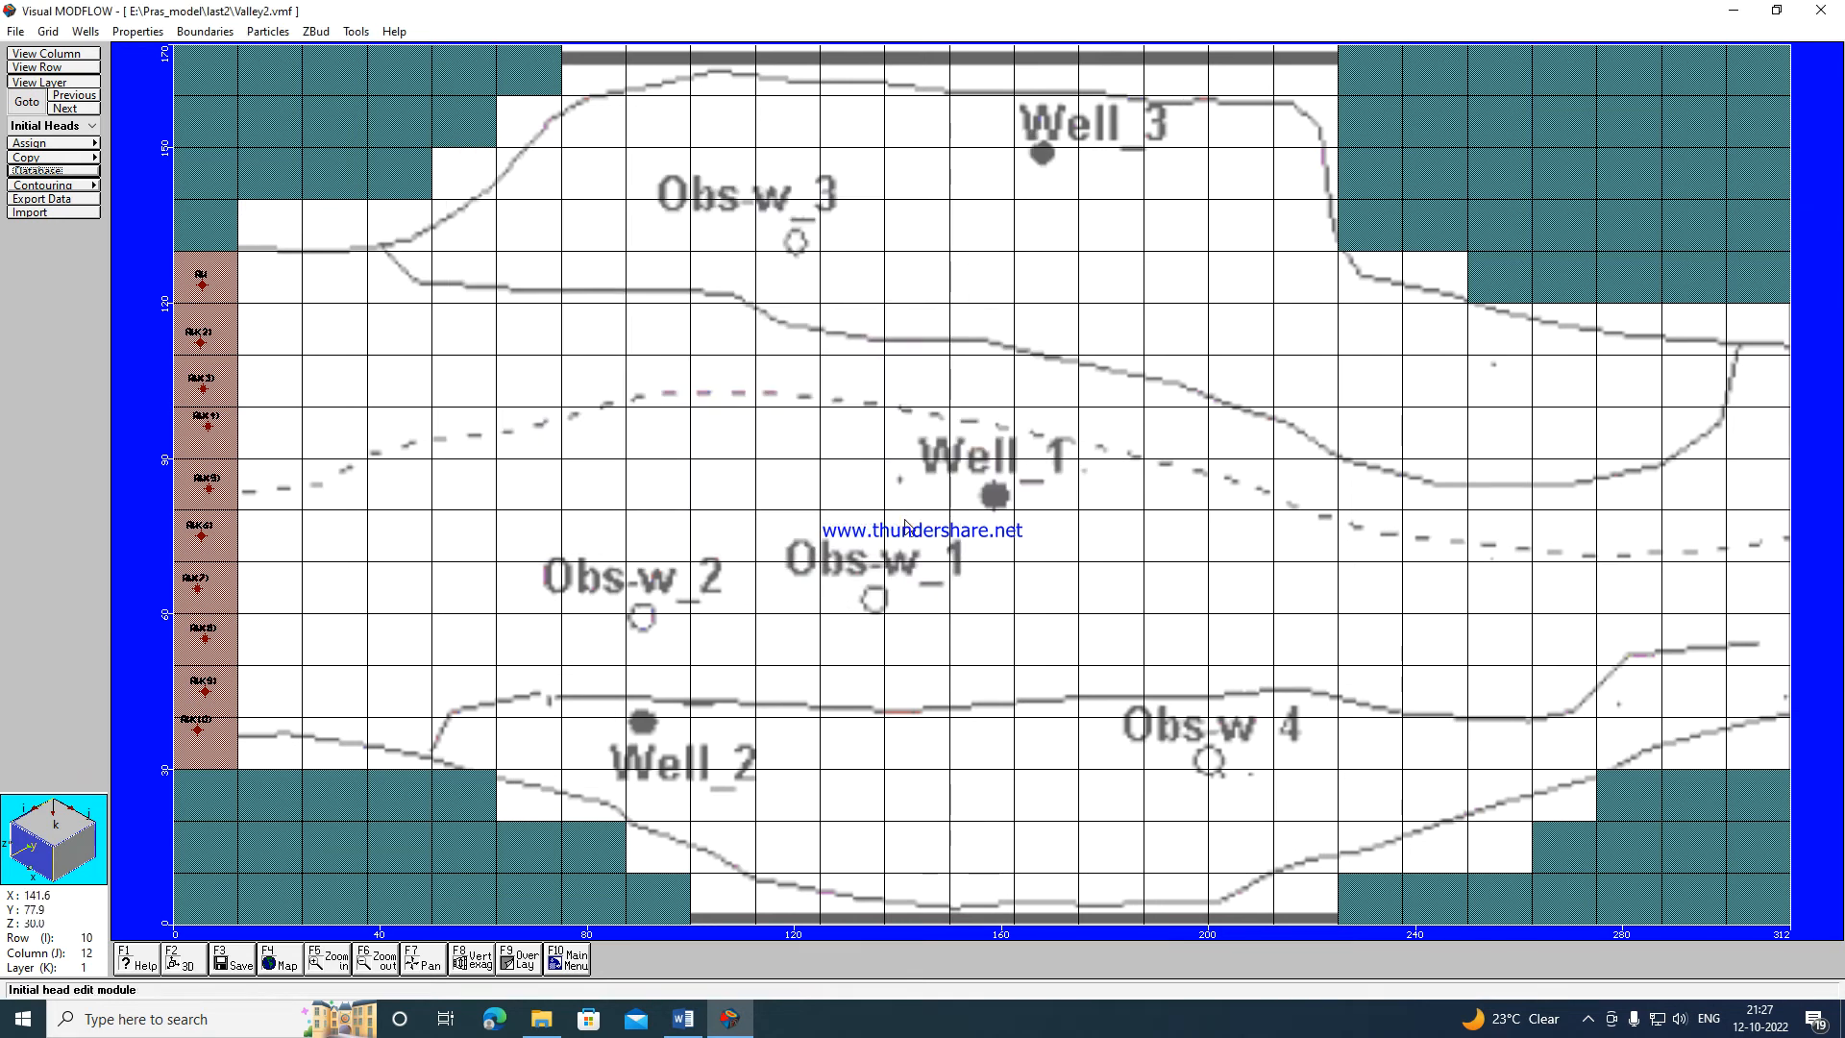
Reselect the initial heads category, turn on its initial head contours, and reopen the contouring choices.
left_click(39, 128)
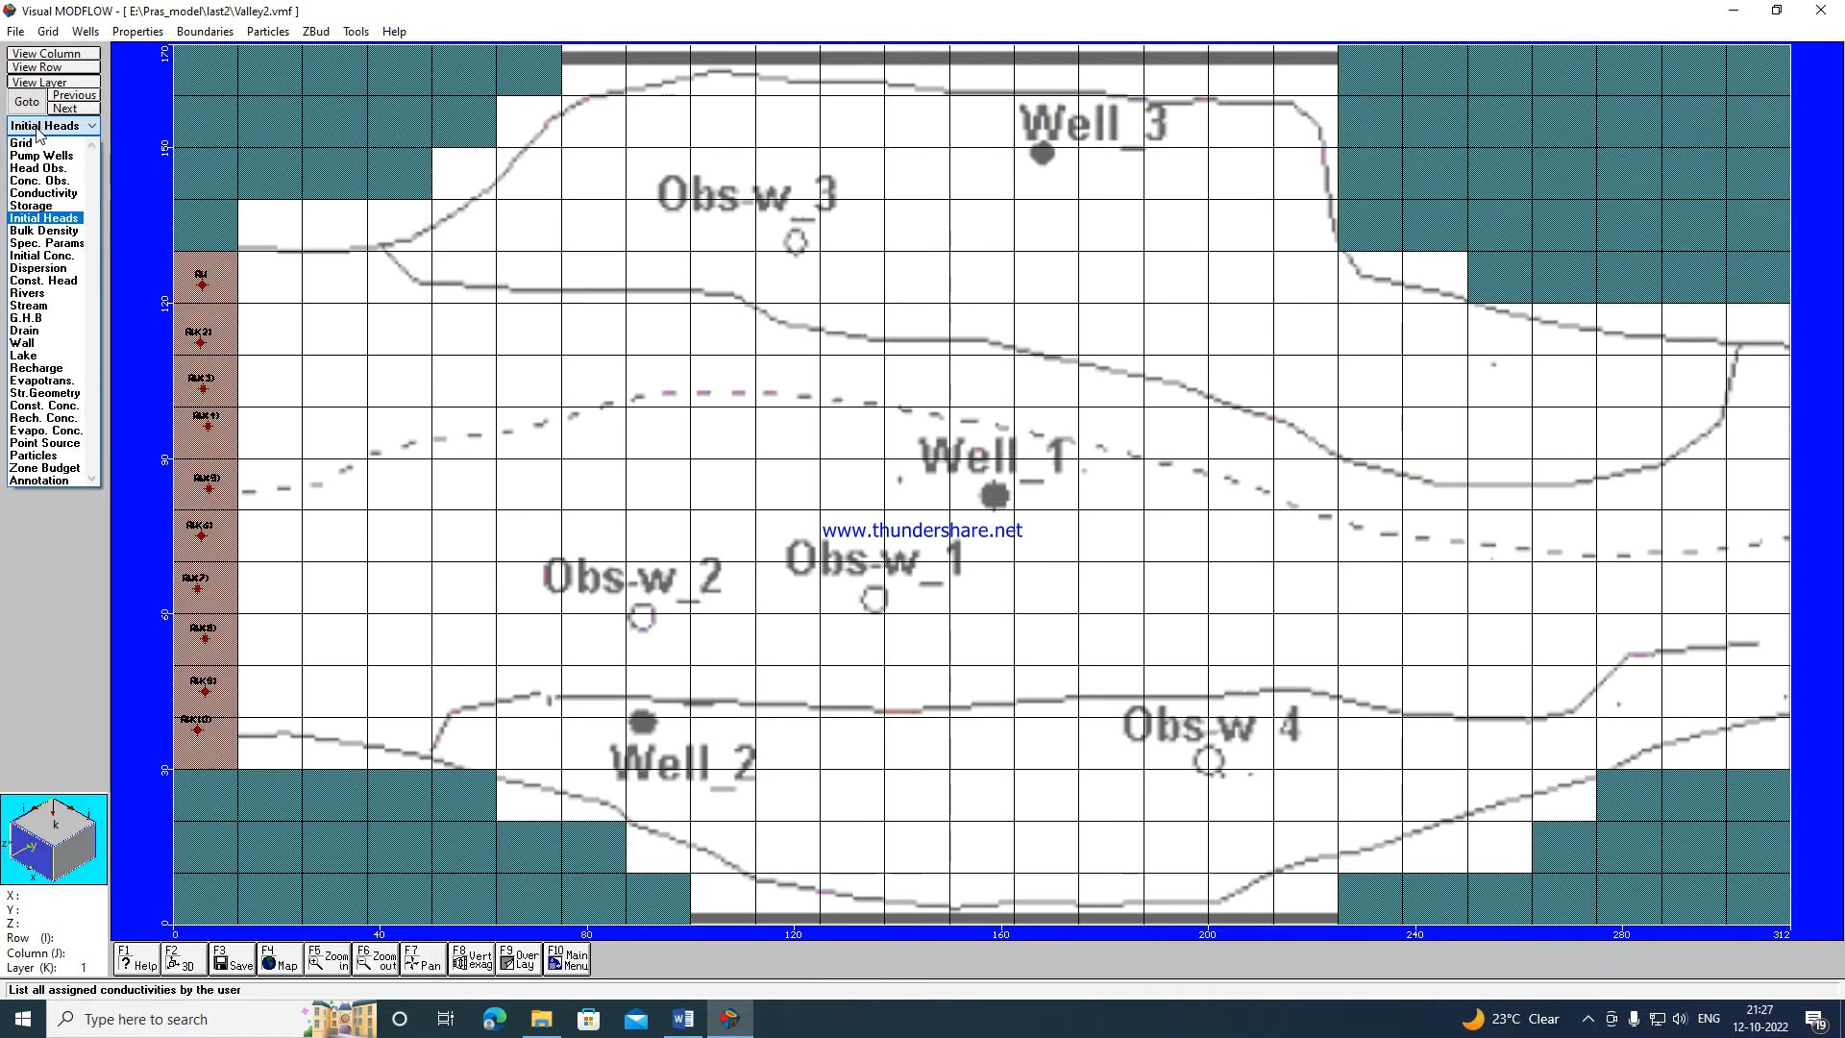
left_click(50, 217)
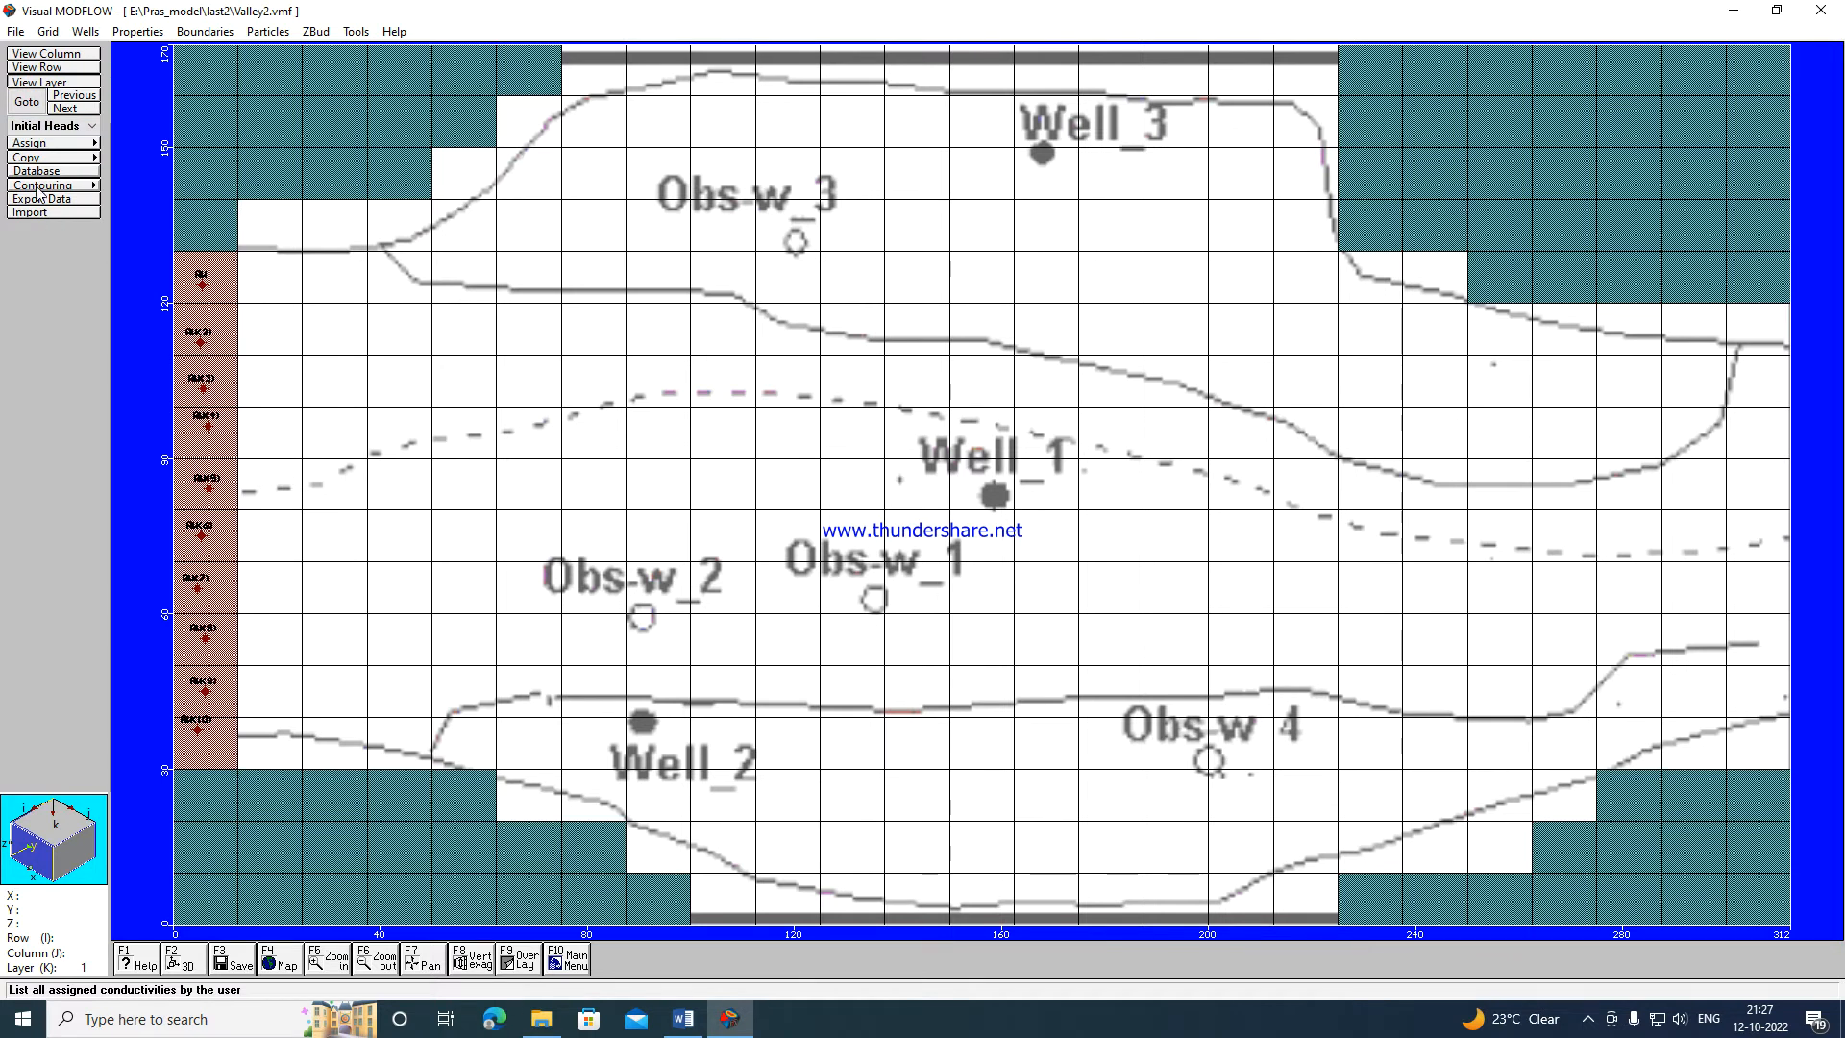
left_click(68, 187)
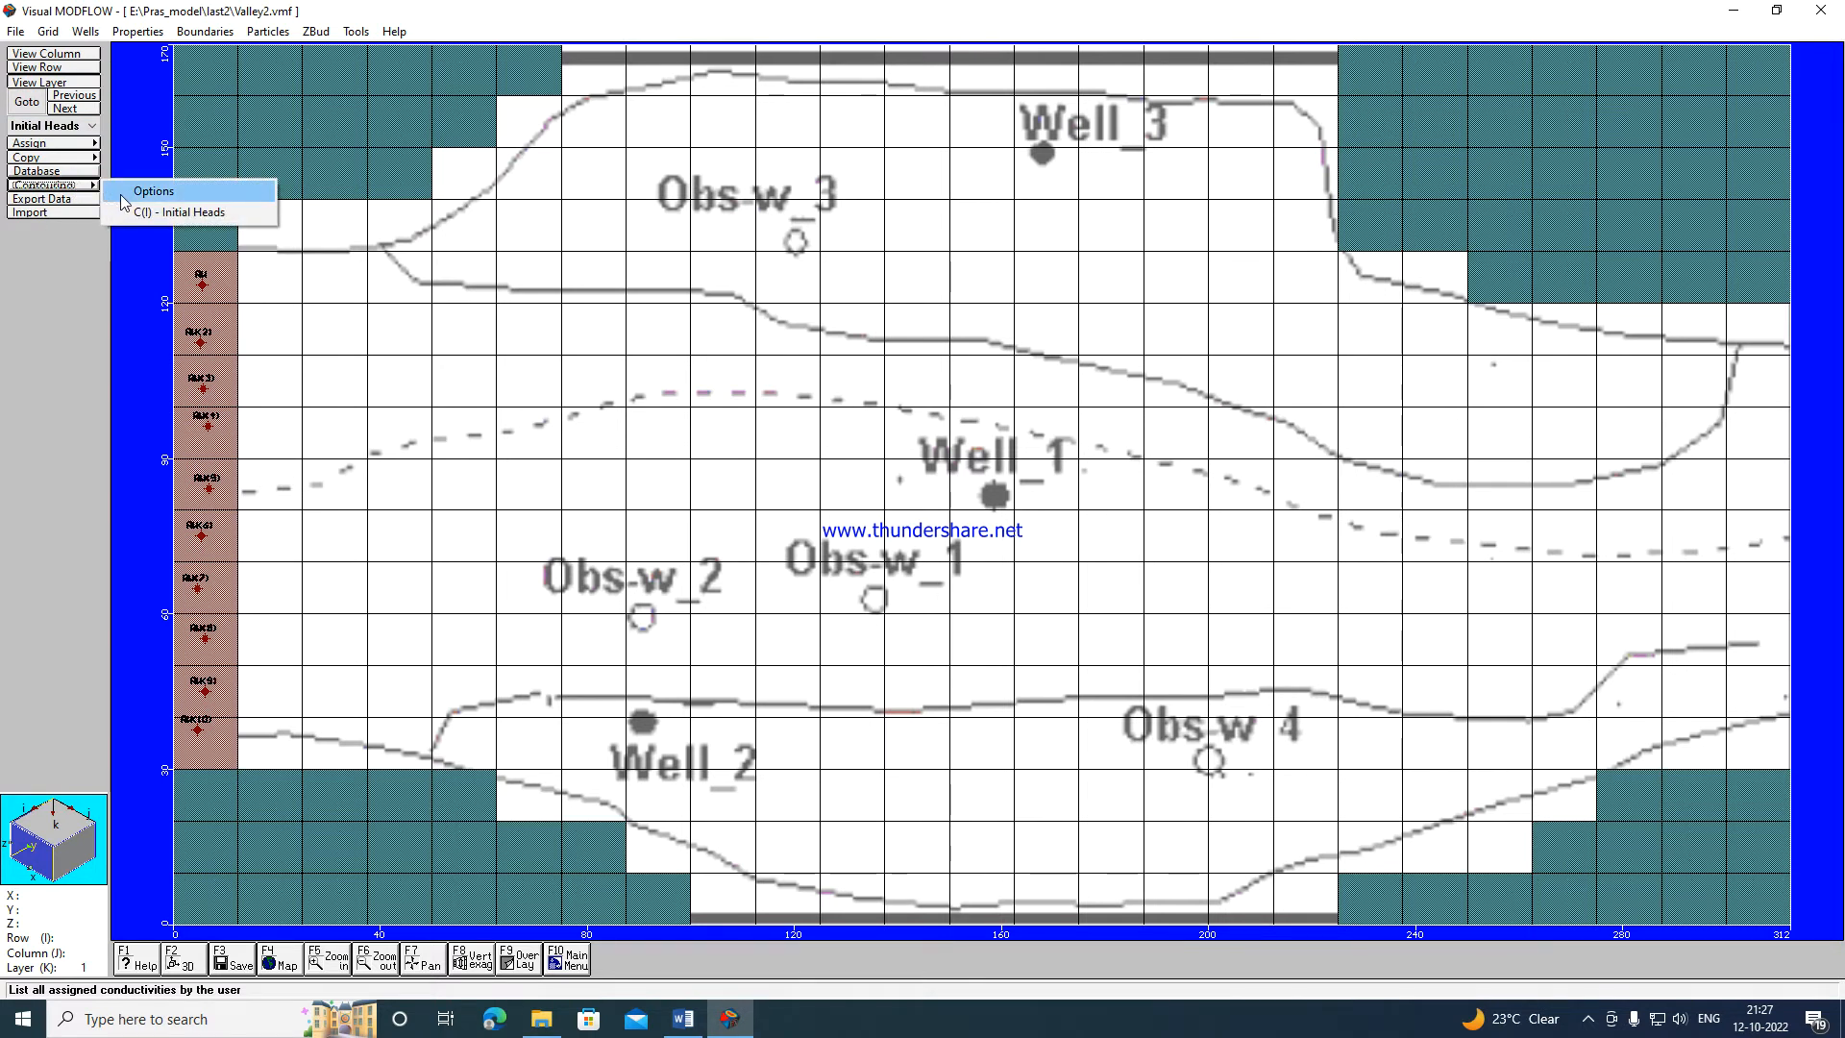
left_click(151, 209)
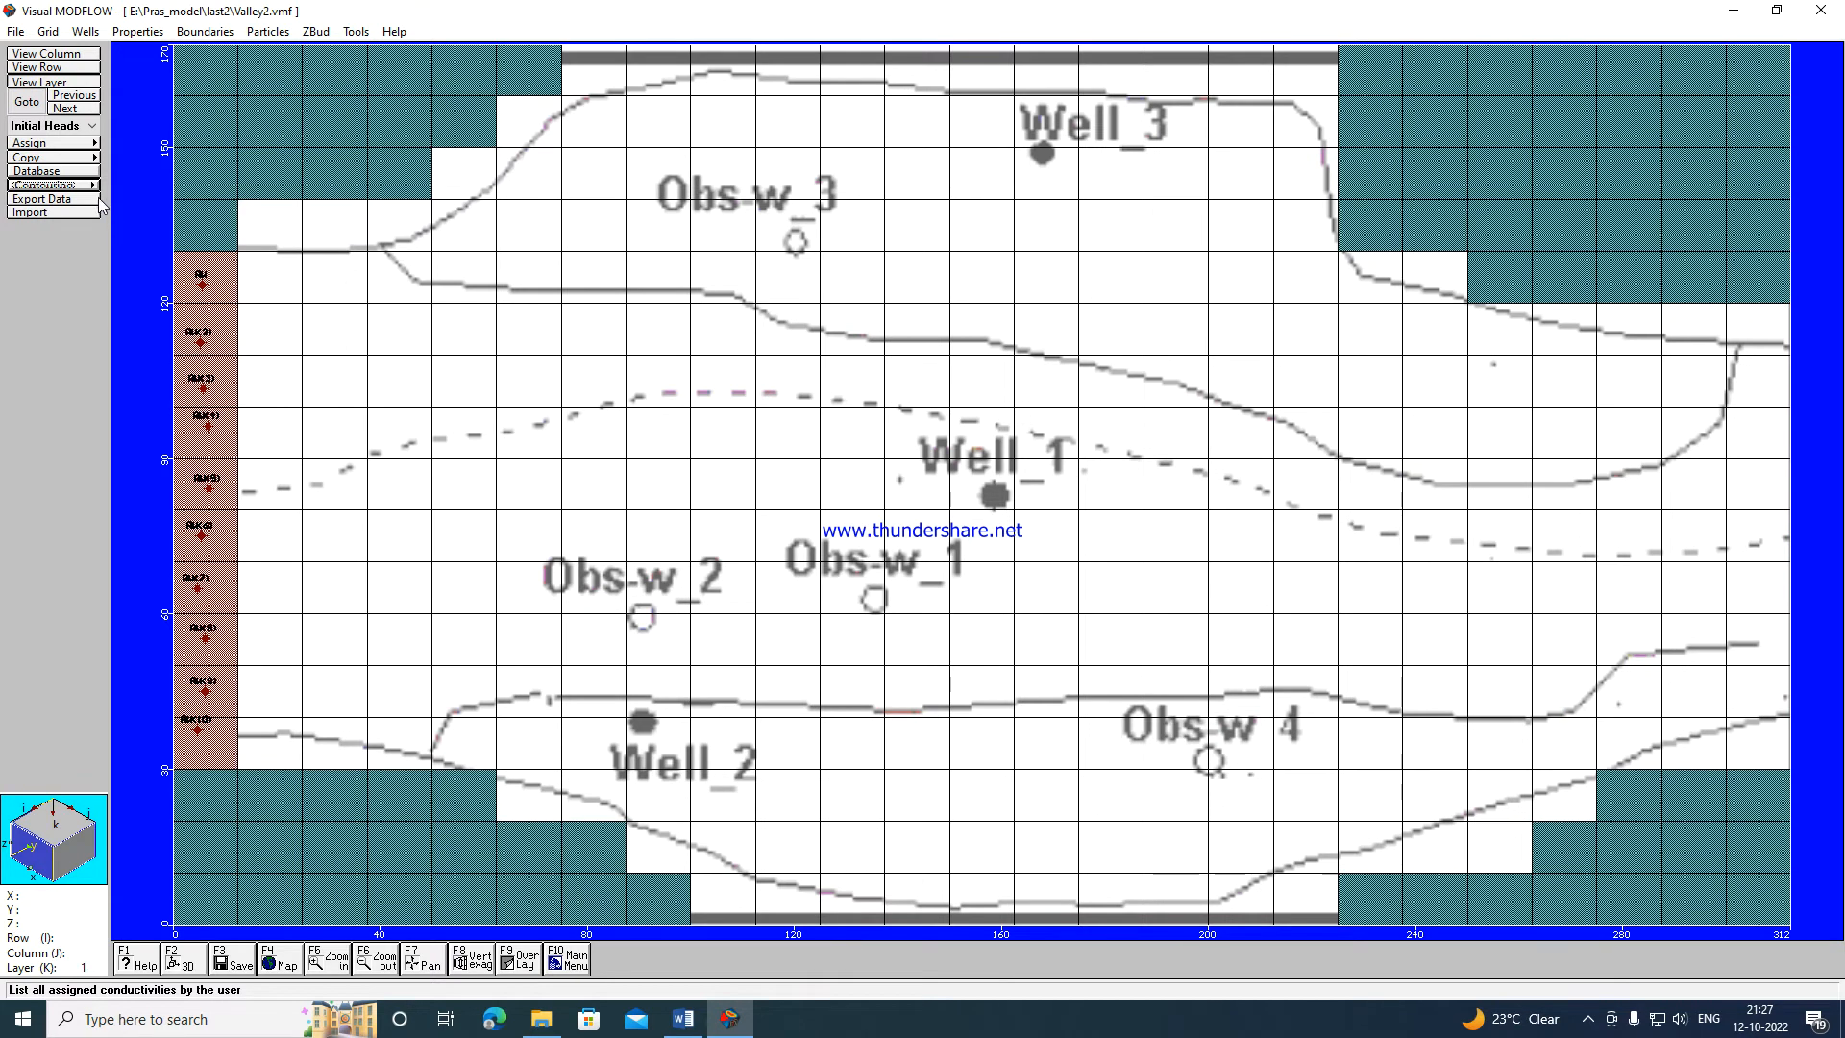
left_click(43, 188)
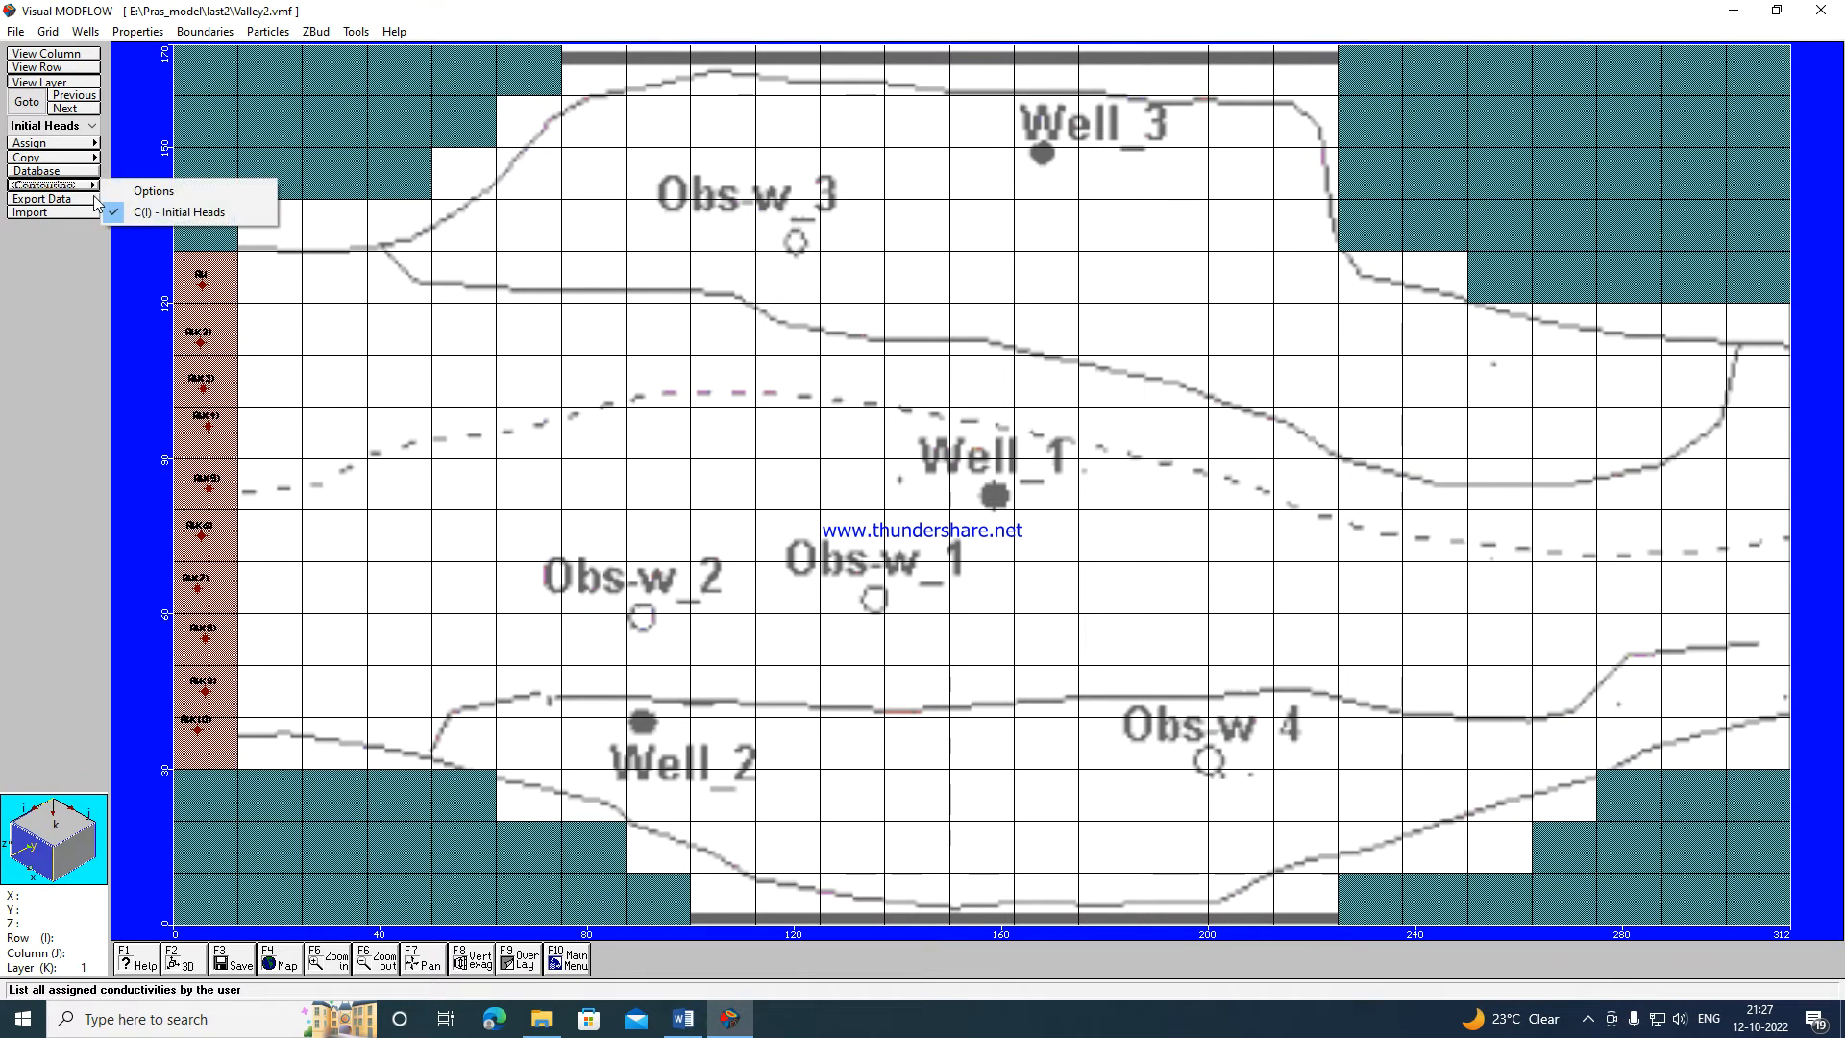
Turn off the initial head contours, try to open the contouring options, and dismiss the message.
left_click(149, 211)
left_click(84, 188)
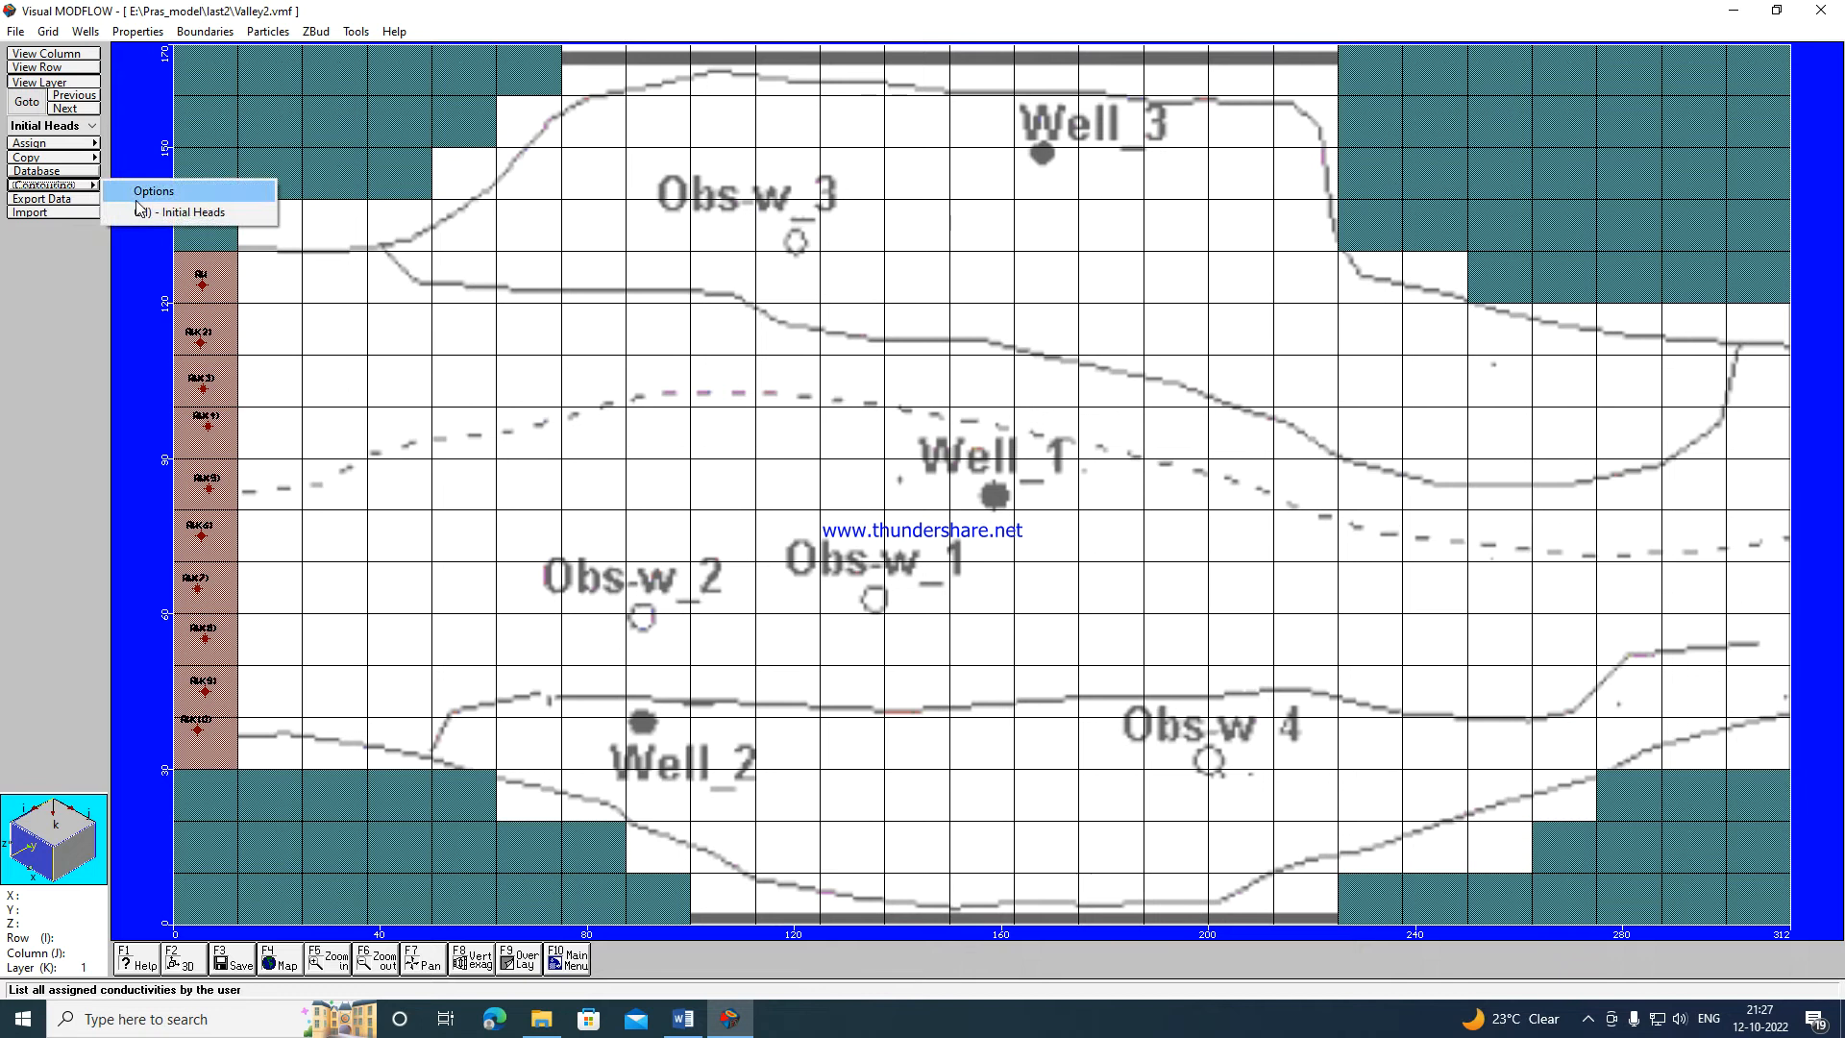
left_click(154, 191)
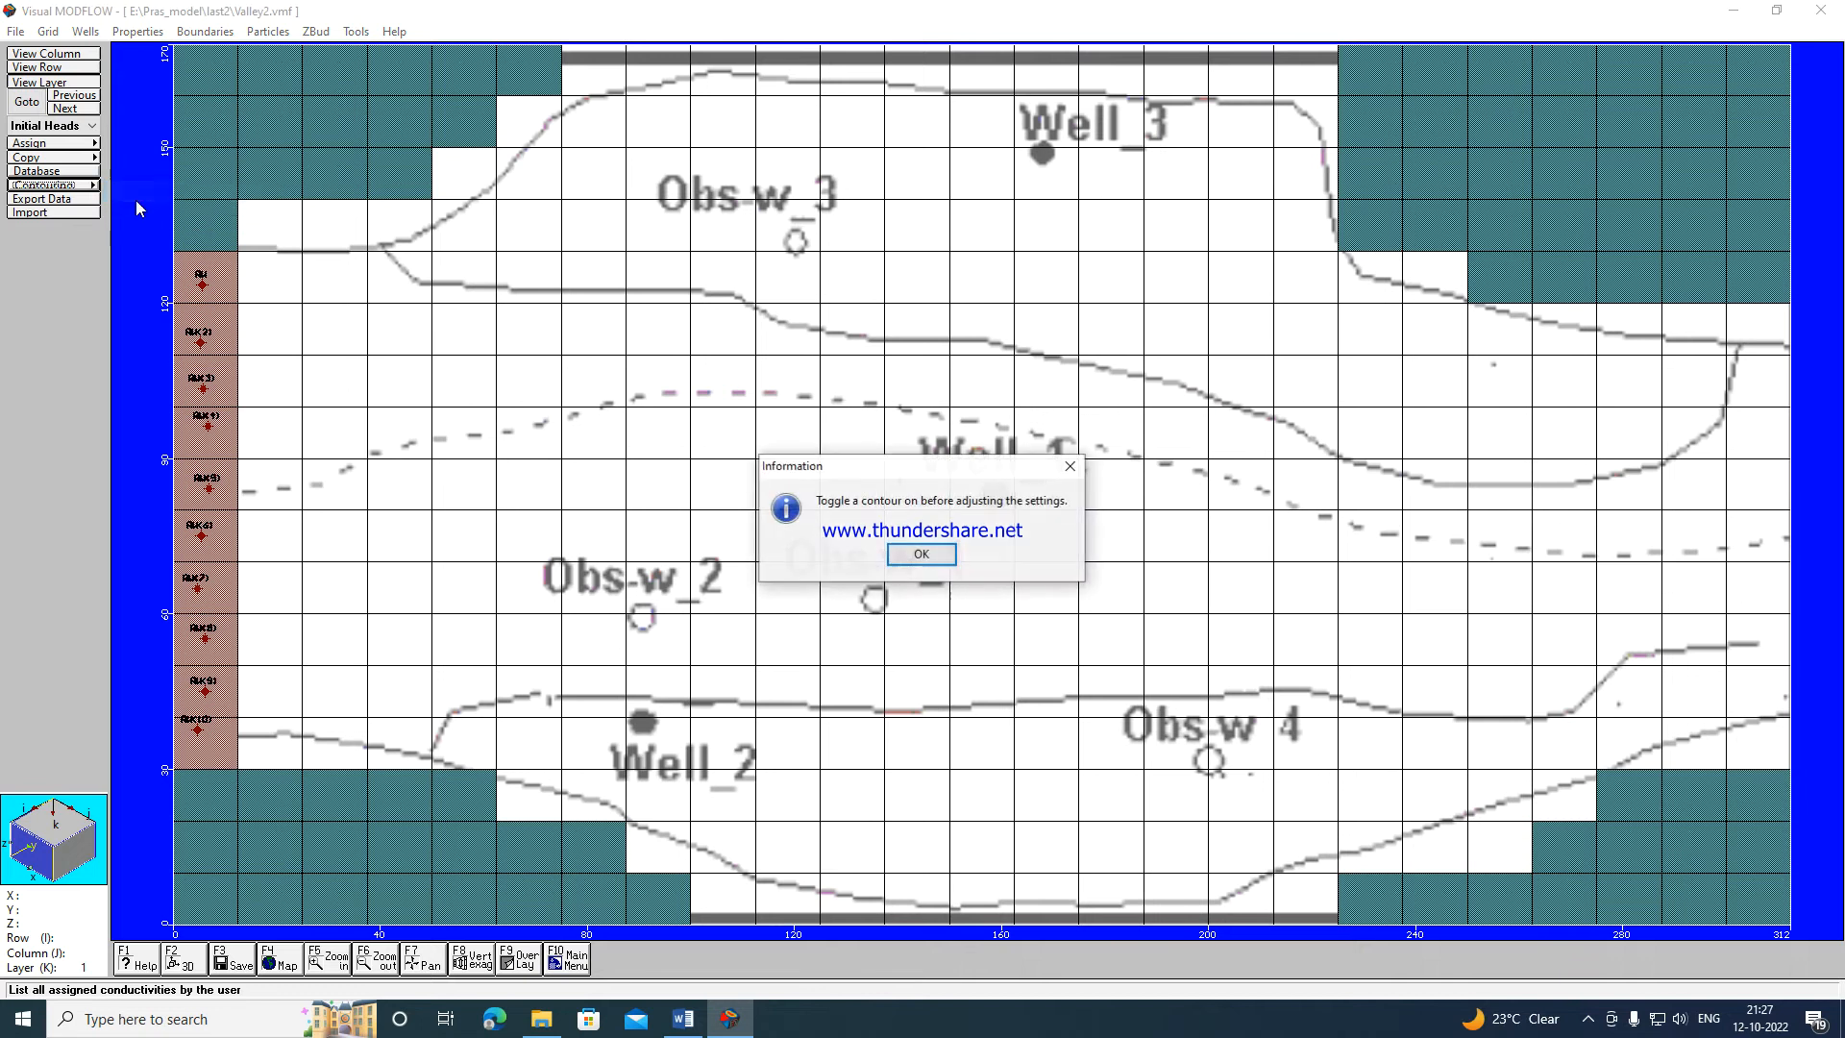
left_click(903, 553)
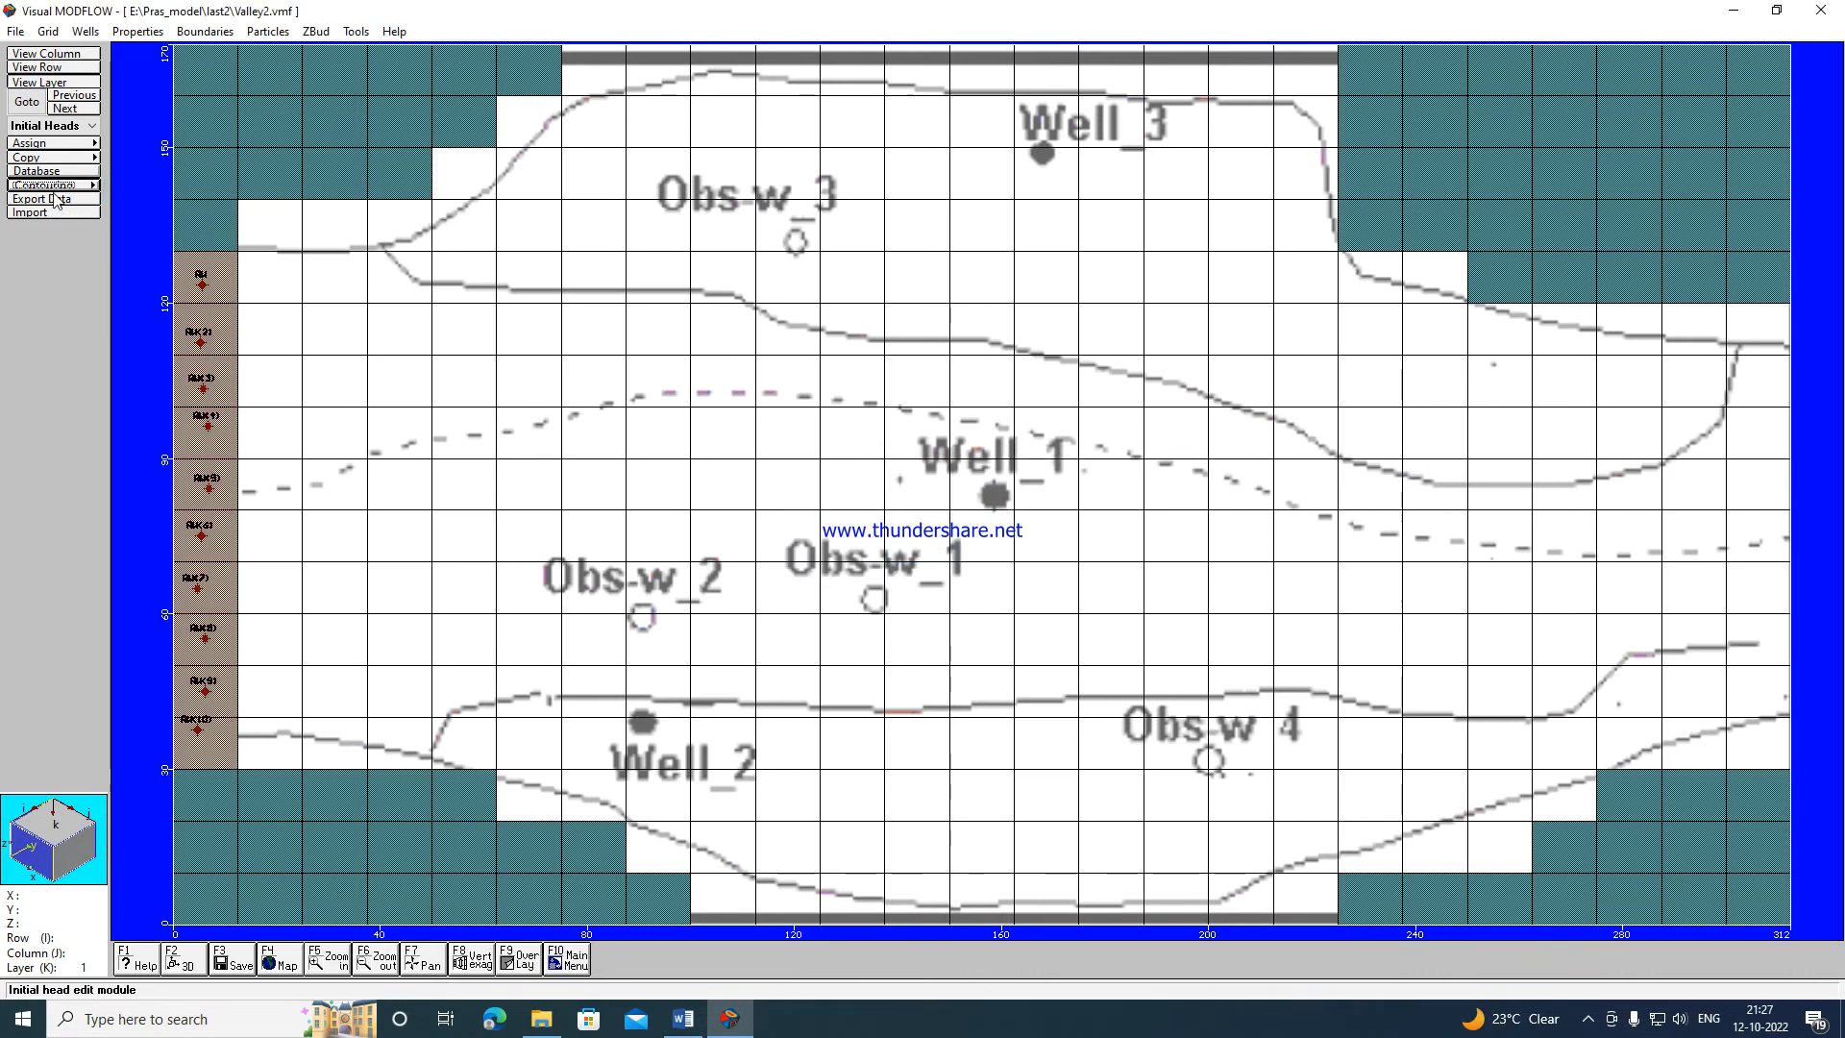
Try to edit zone 1's initial head value in the initial heads database, and accept the table.
left_click(44, 127)
left_click(44, 127)
left_click(42, 171)
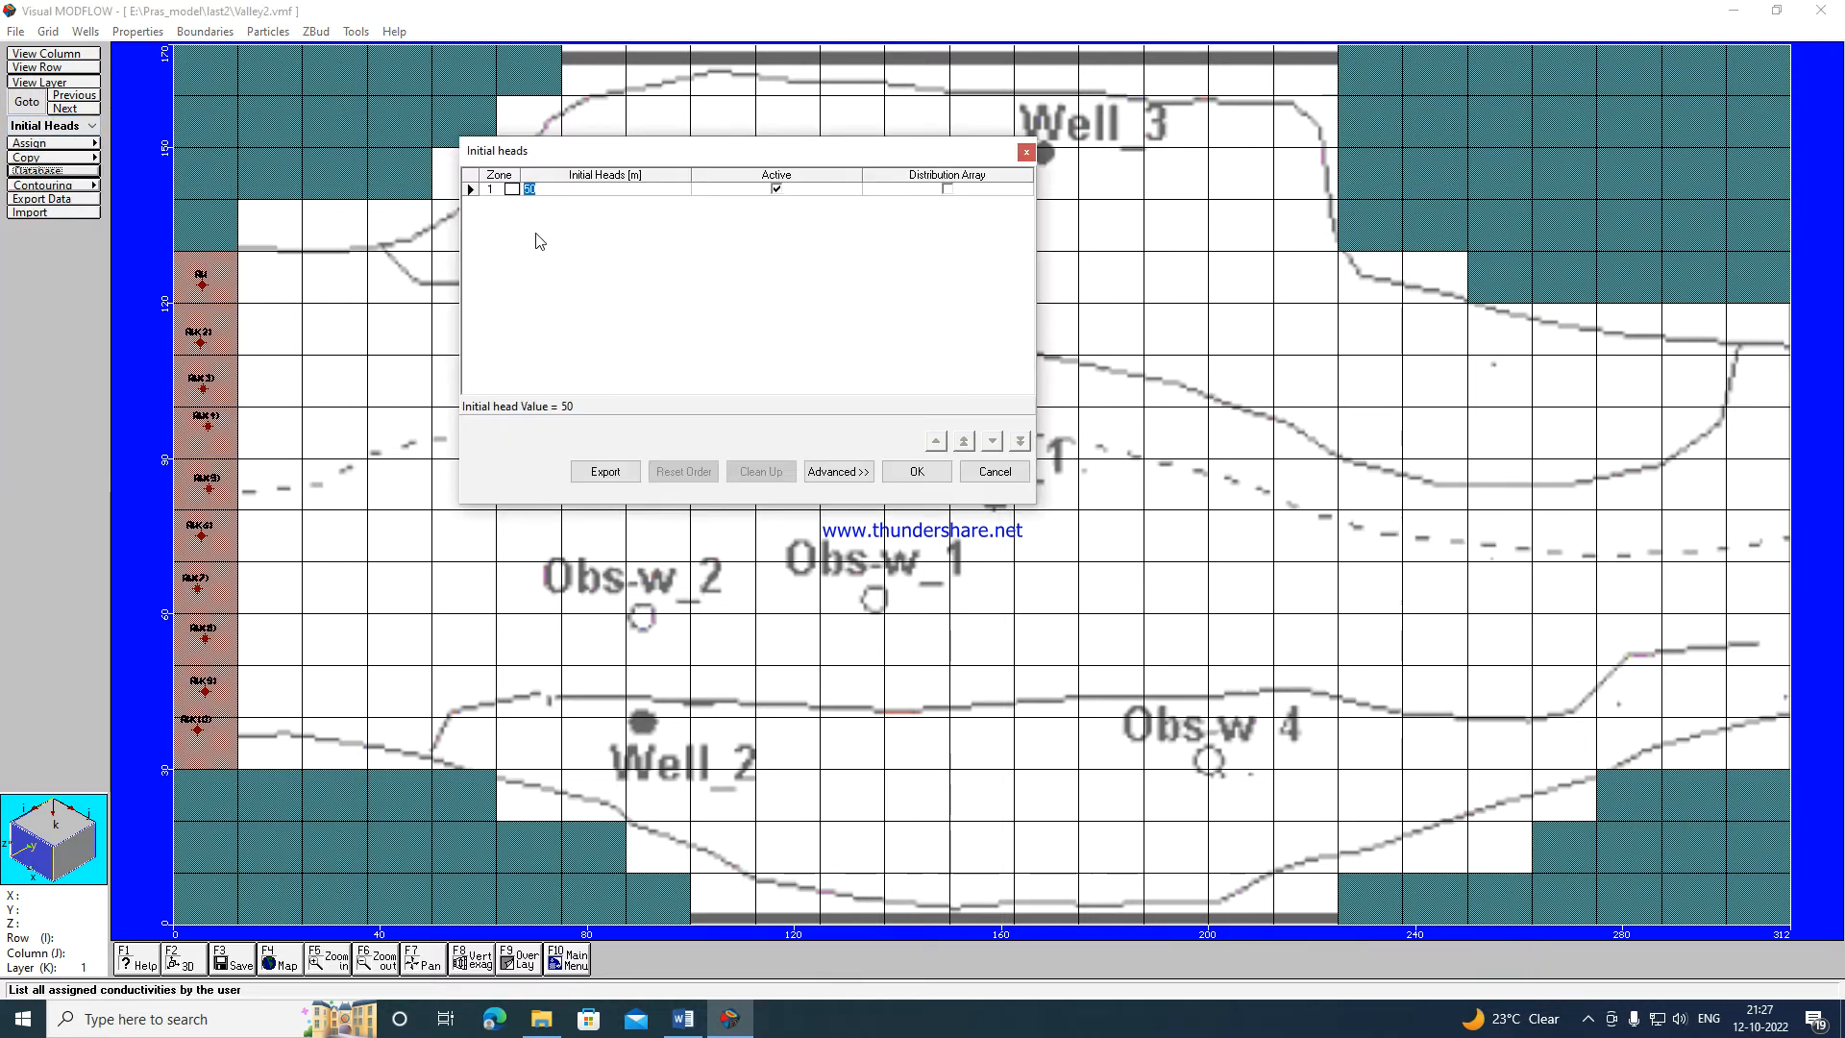
left_click(551, 191)
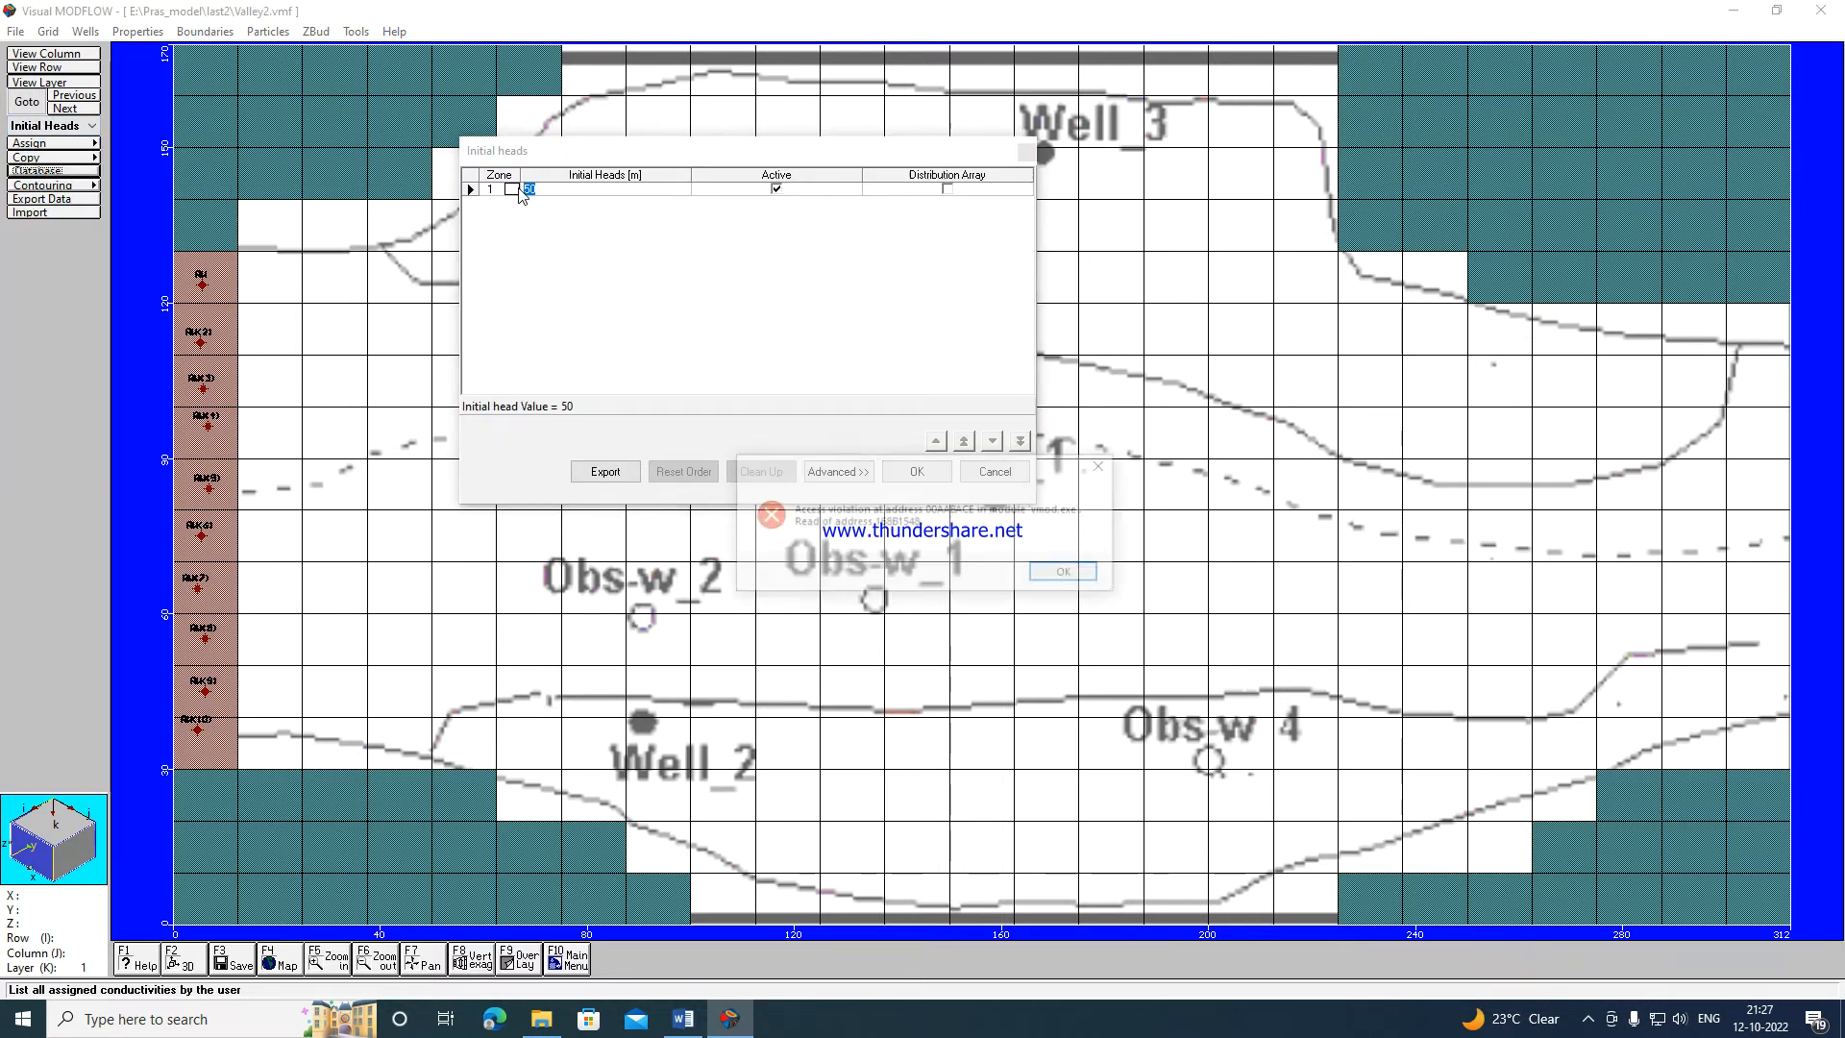
left_click(1066, 573)
left_click(918, 480)
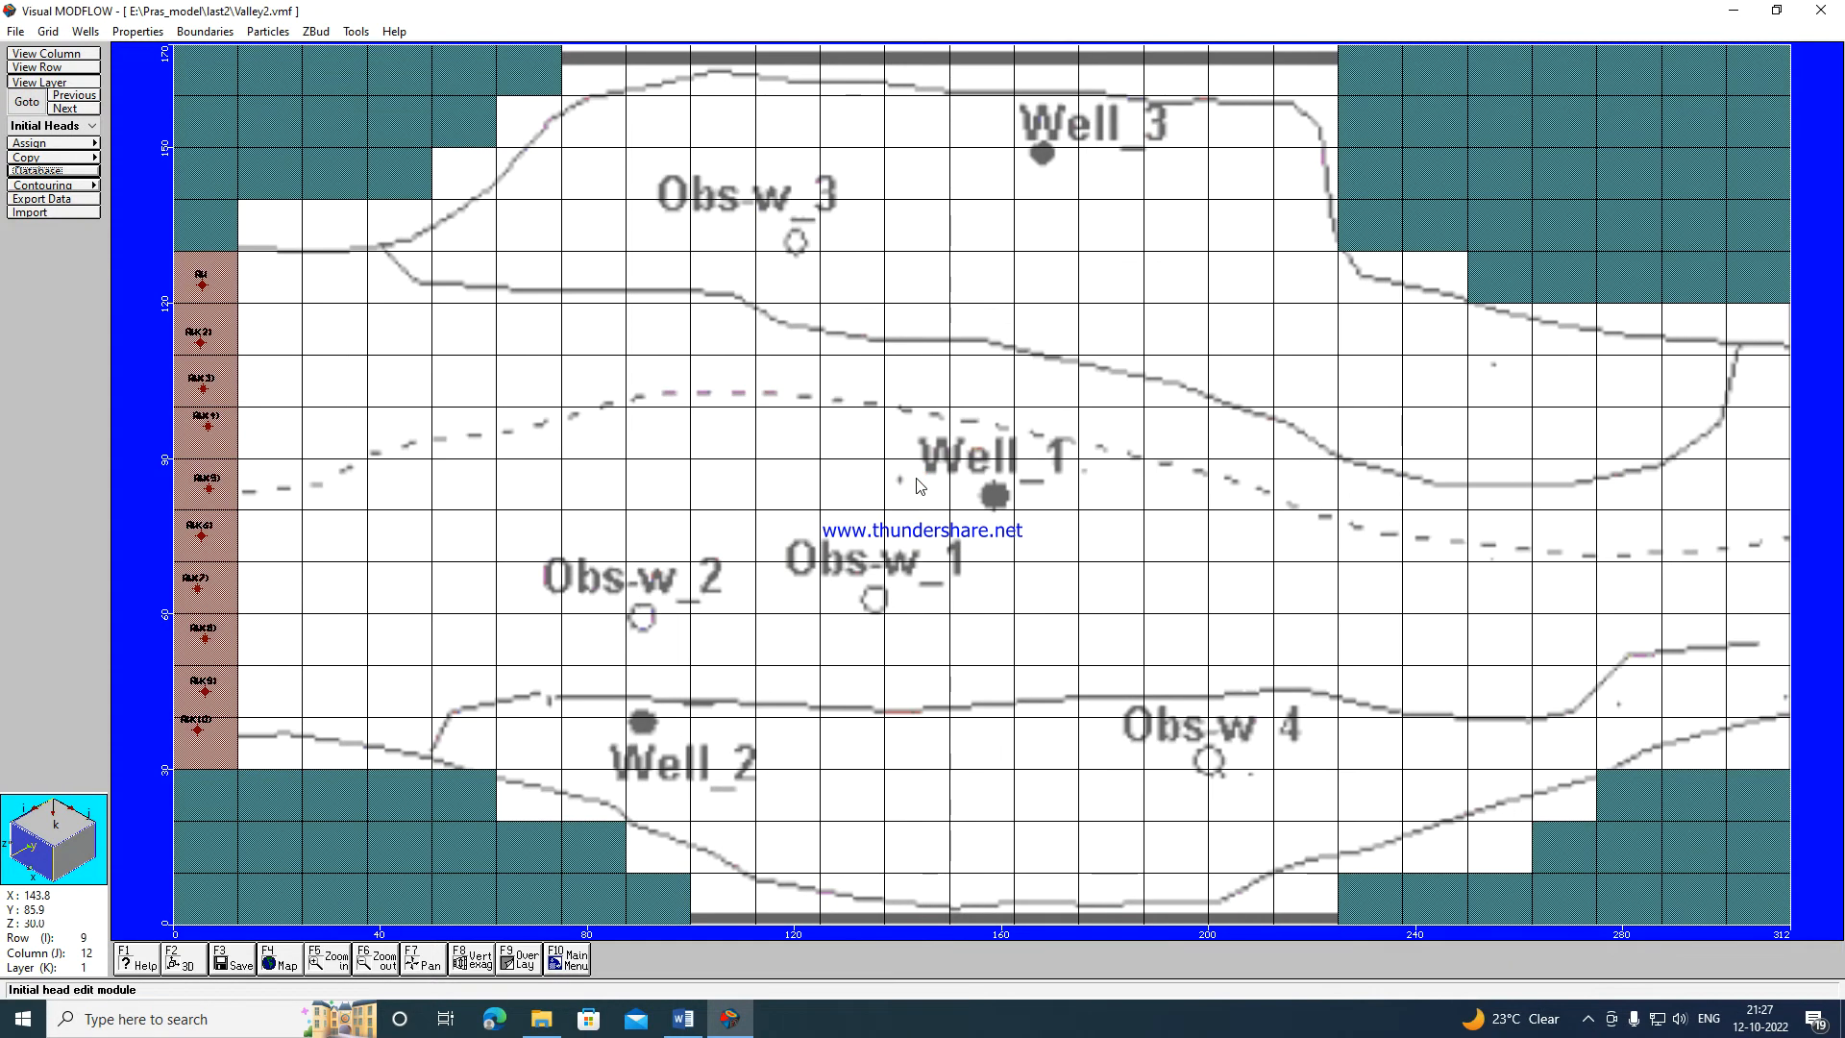
Create initial heads zone 2 through single-cell assignment, accept it, and close the reopened assignment dialog.
left_click(58, 144)
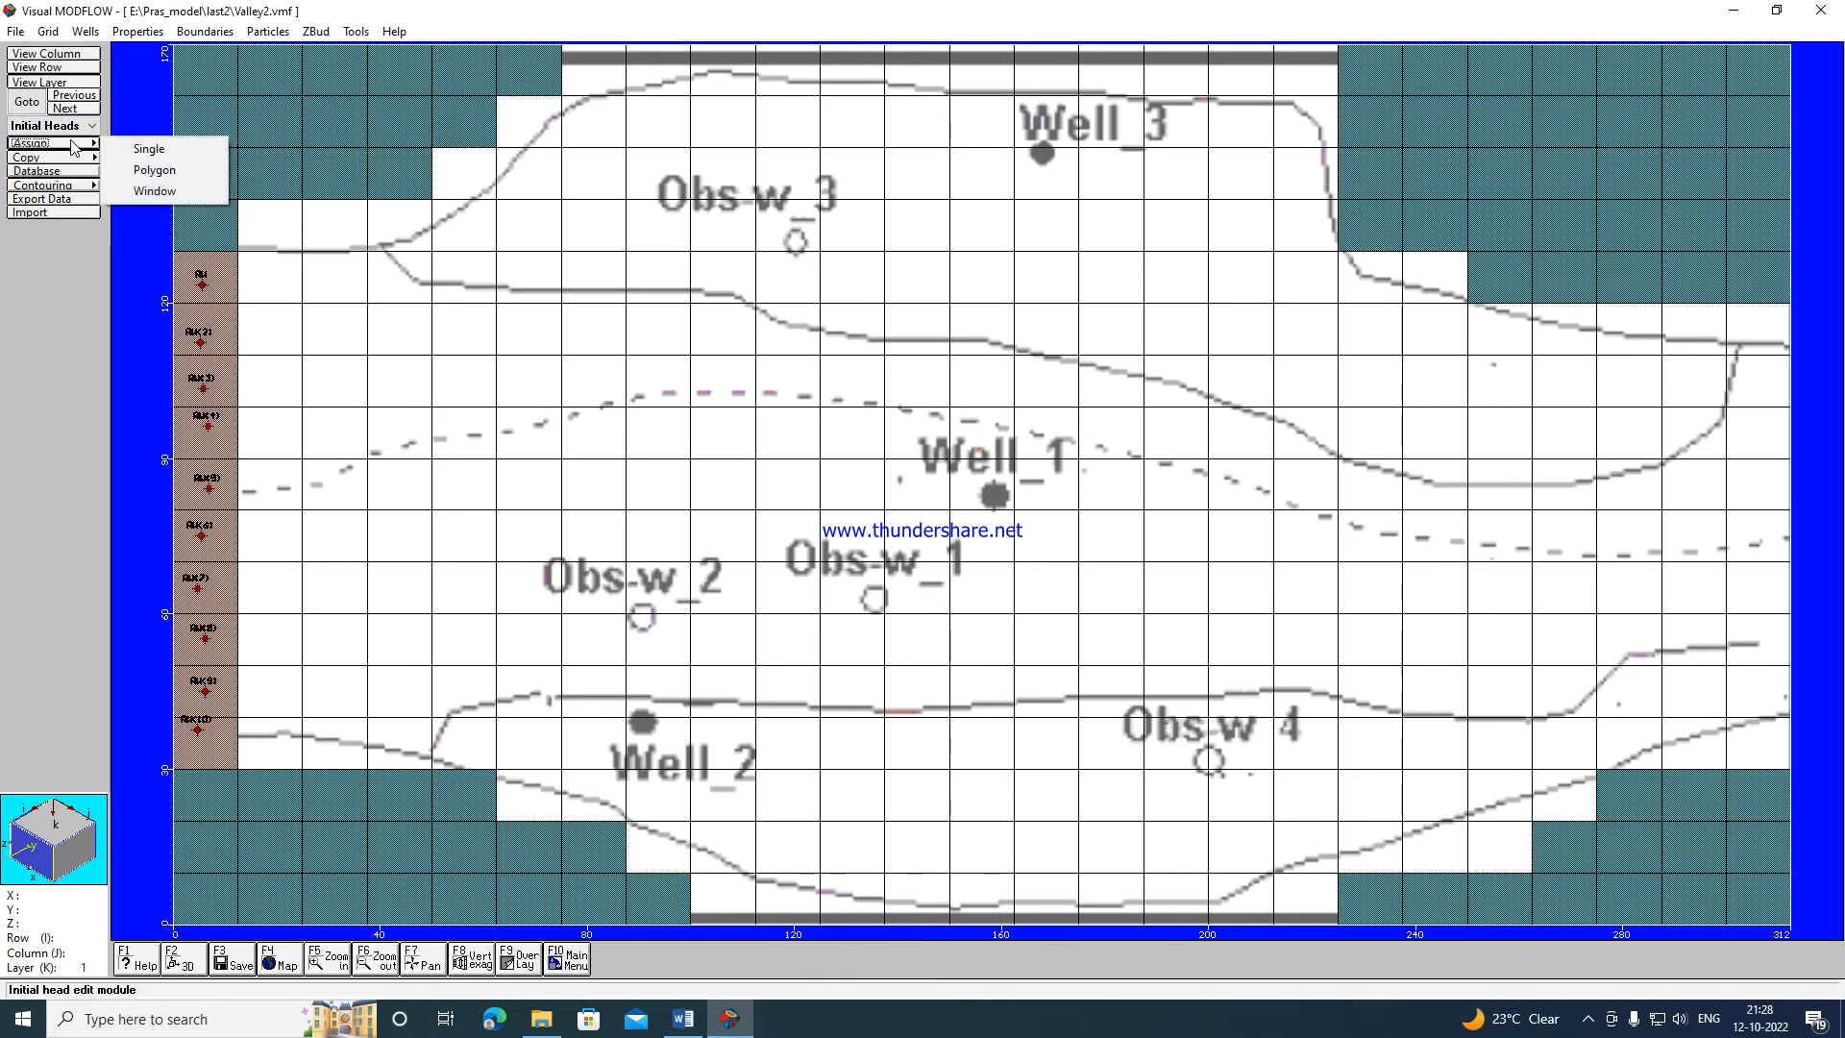
left_click(157, 150)
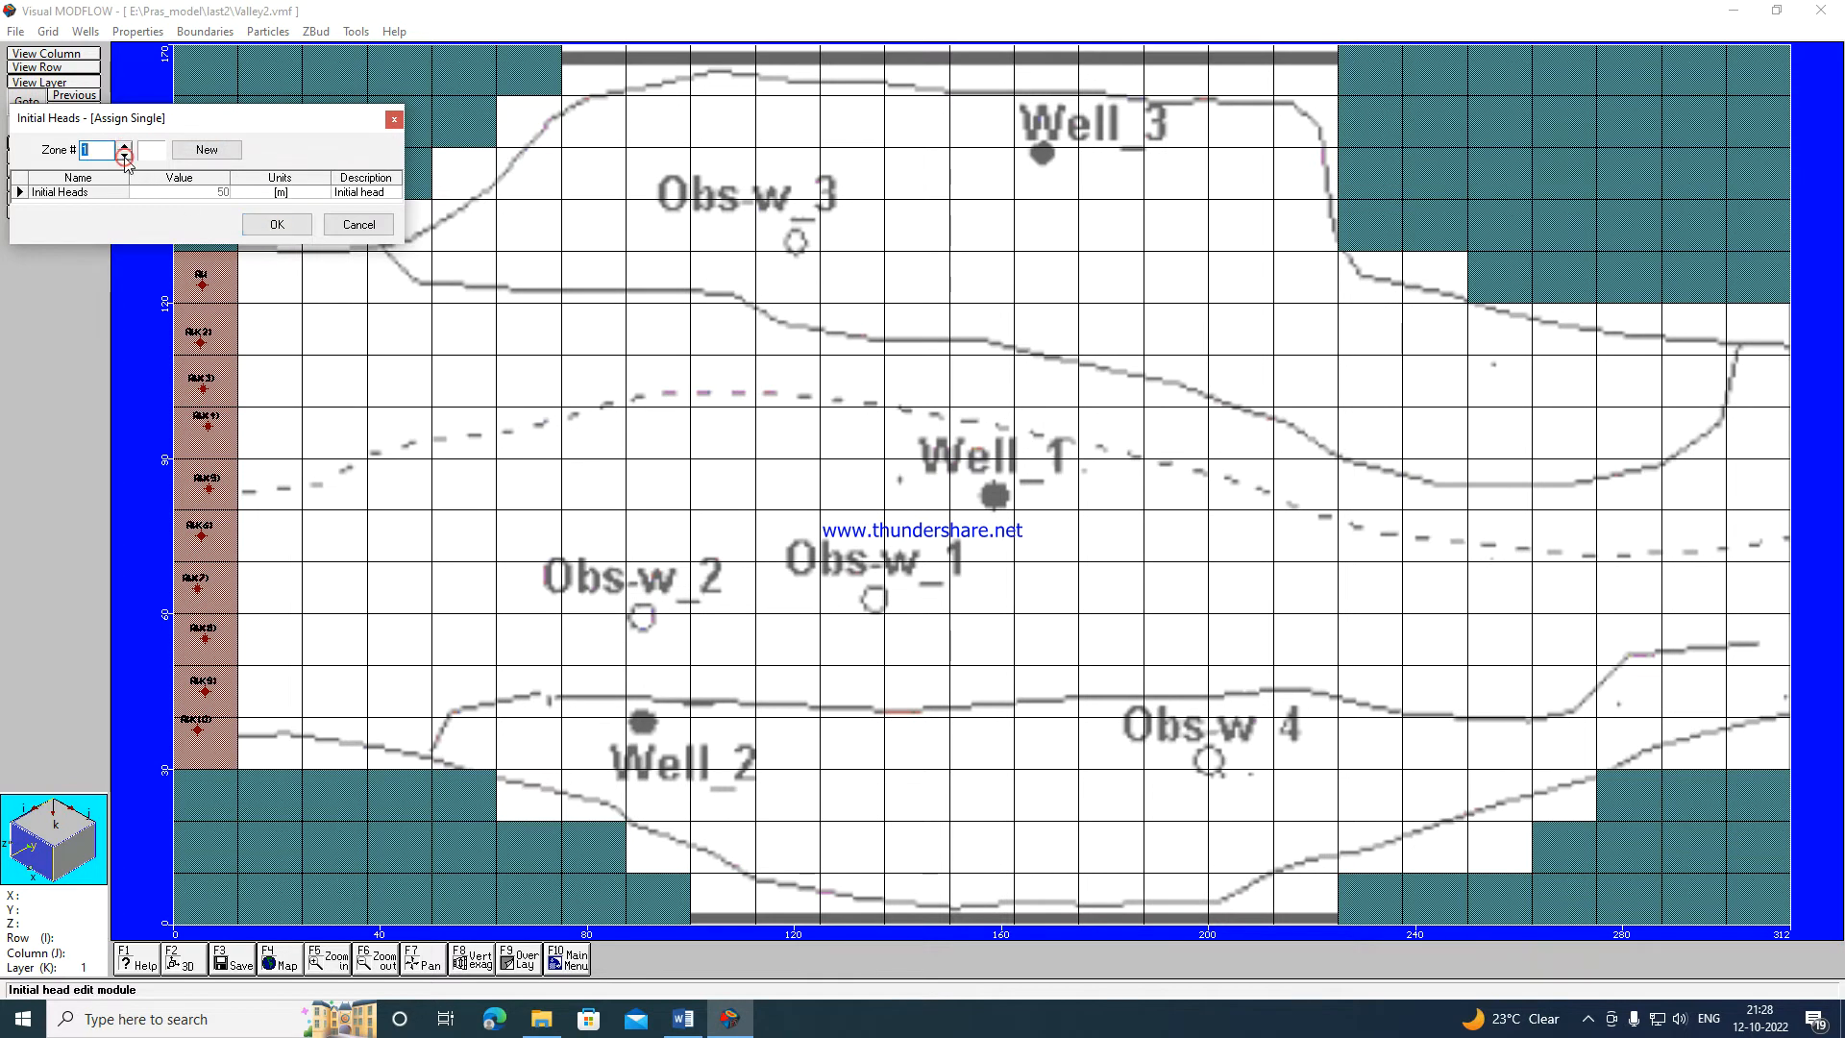
left_click(226, 153)
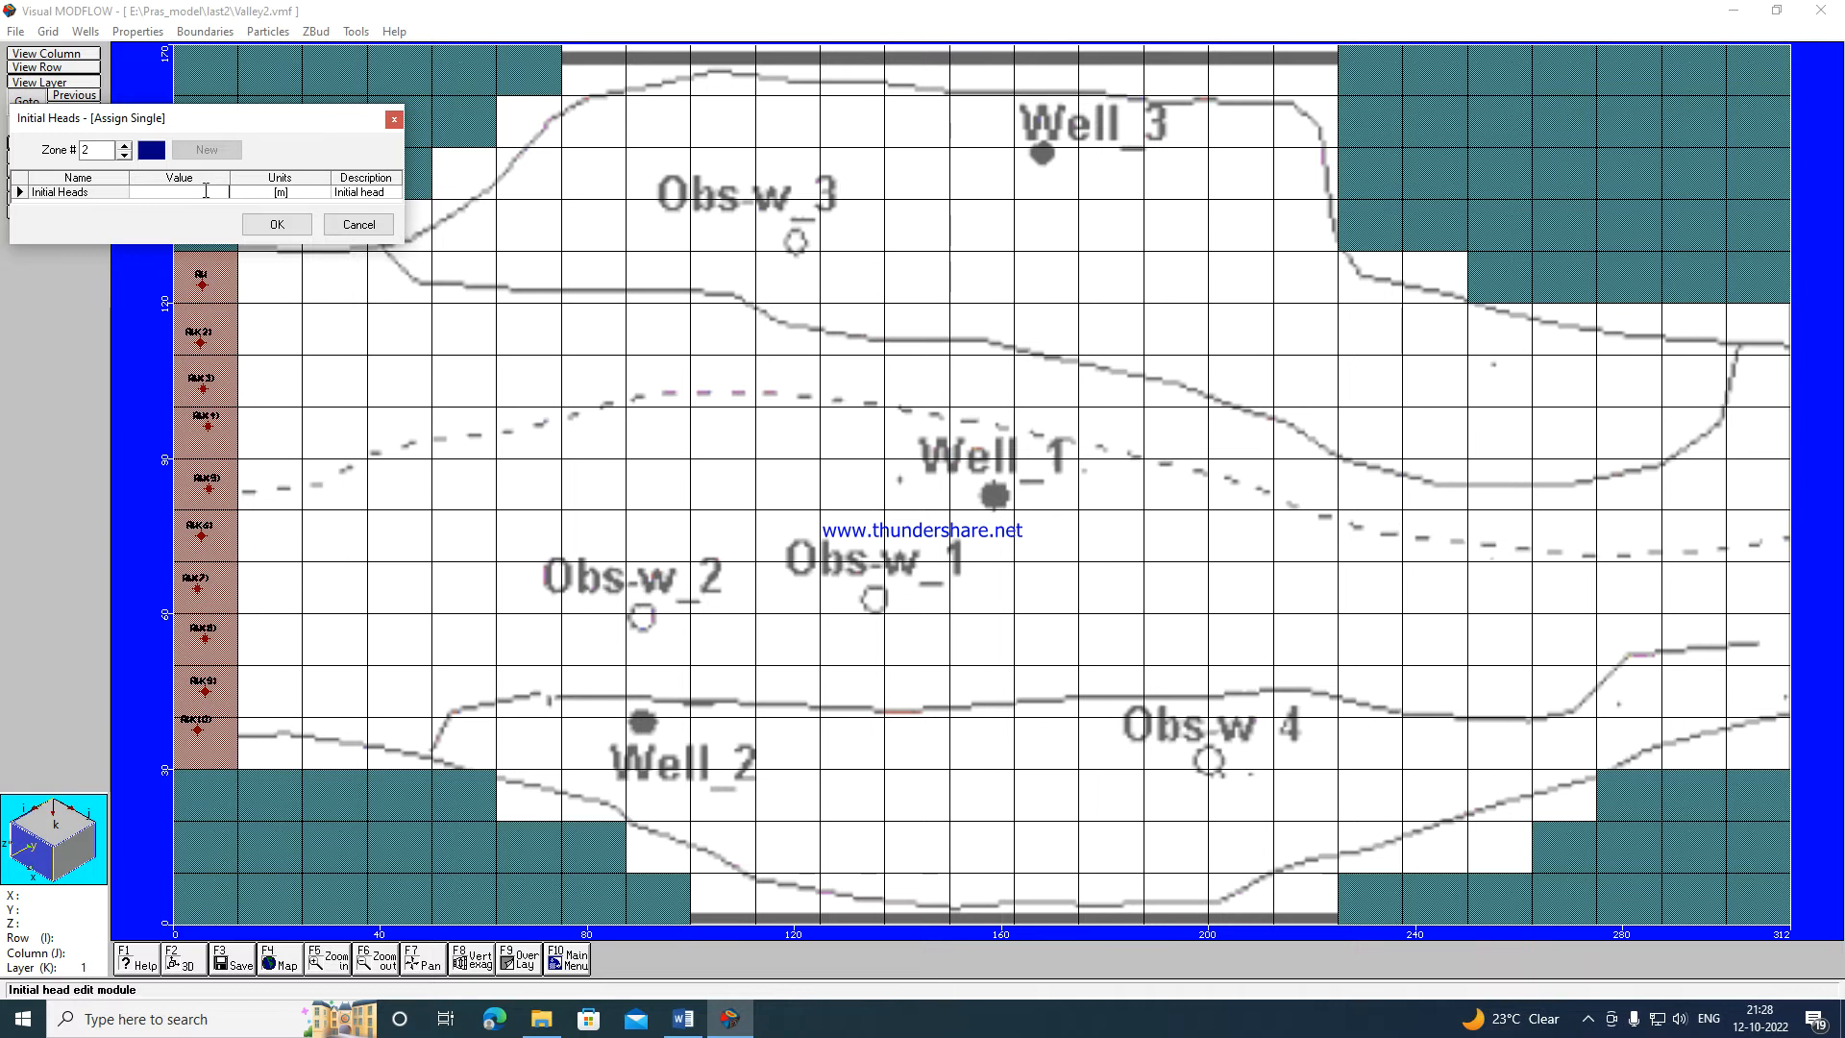
left_click(288, 228)
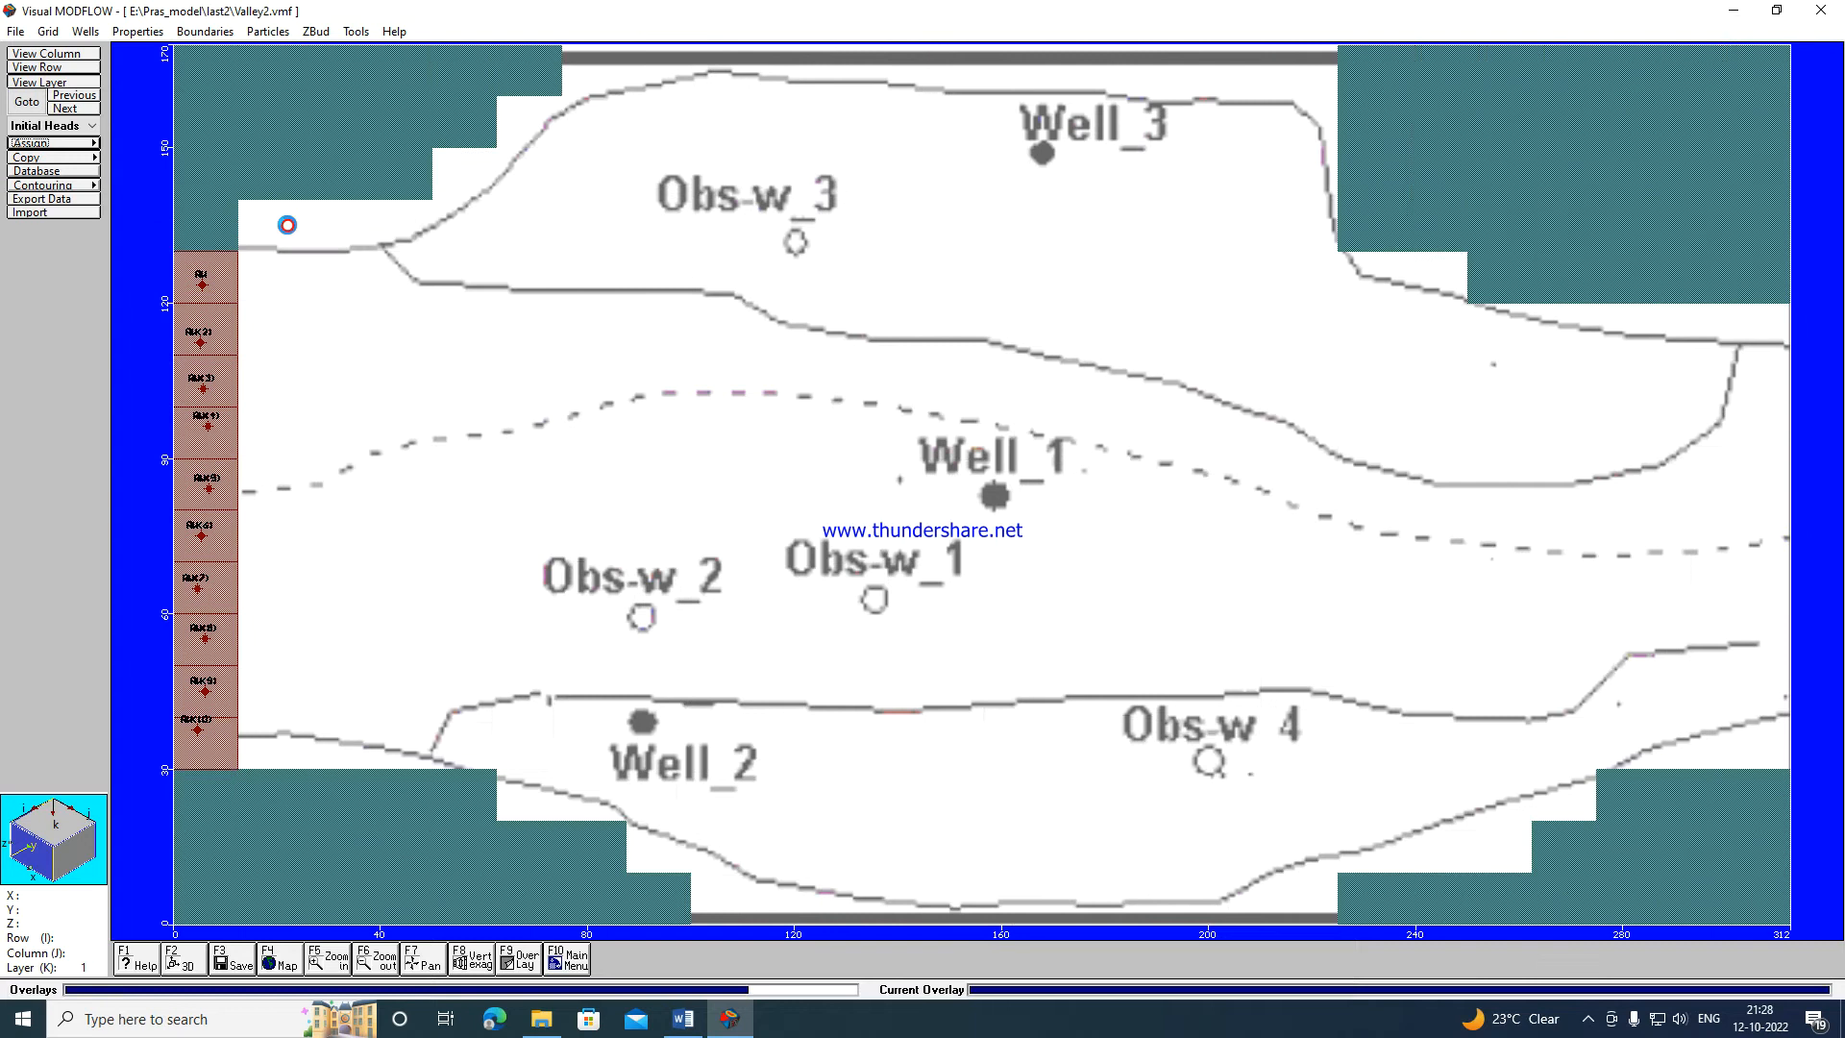
left_click(57, 142)
left_click(175, 152)
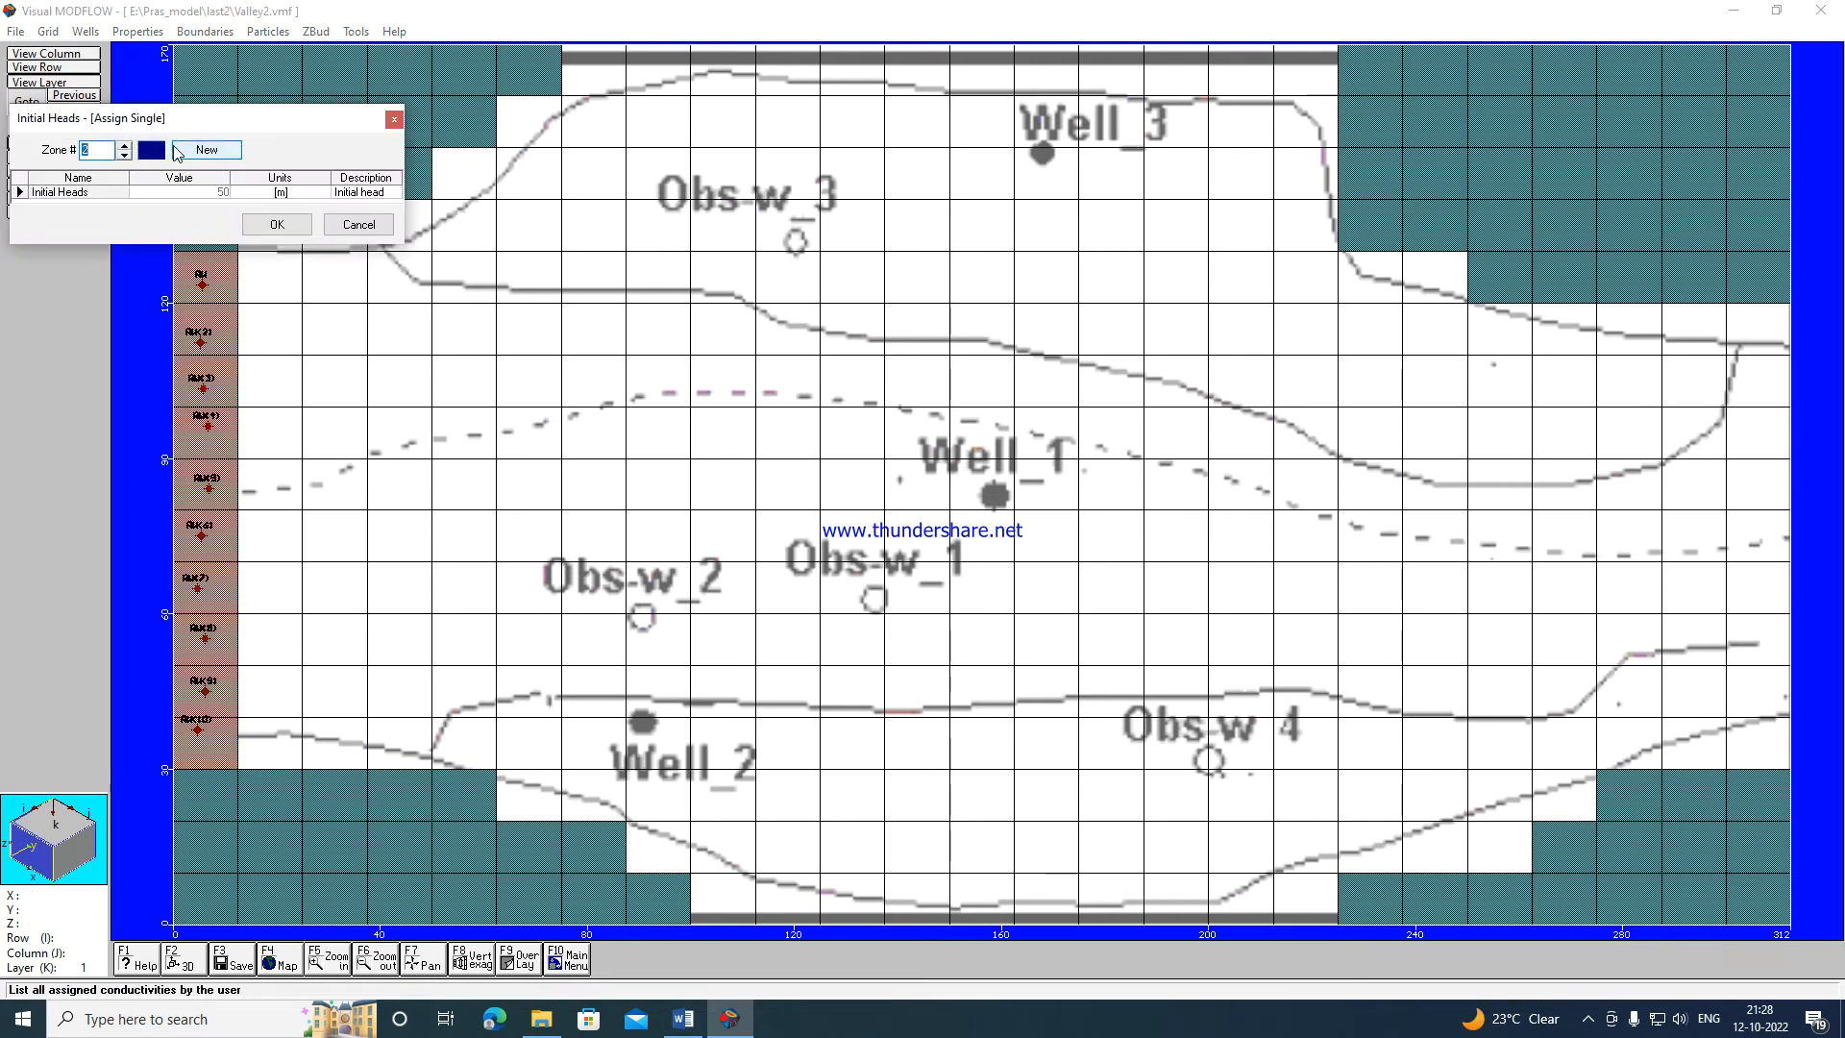
left_click(393, 119)
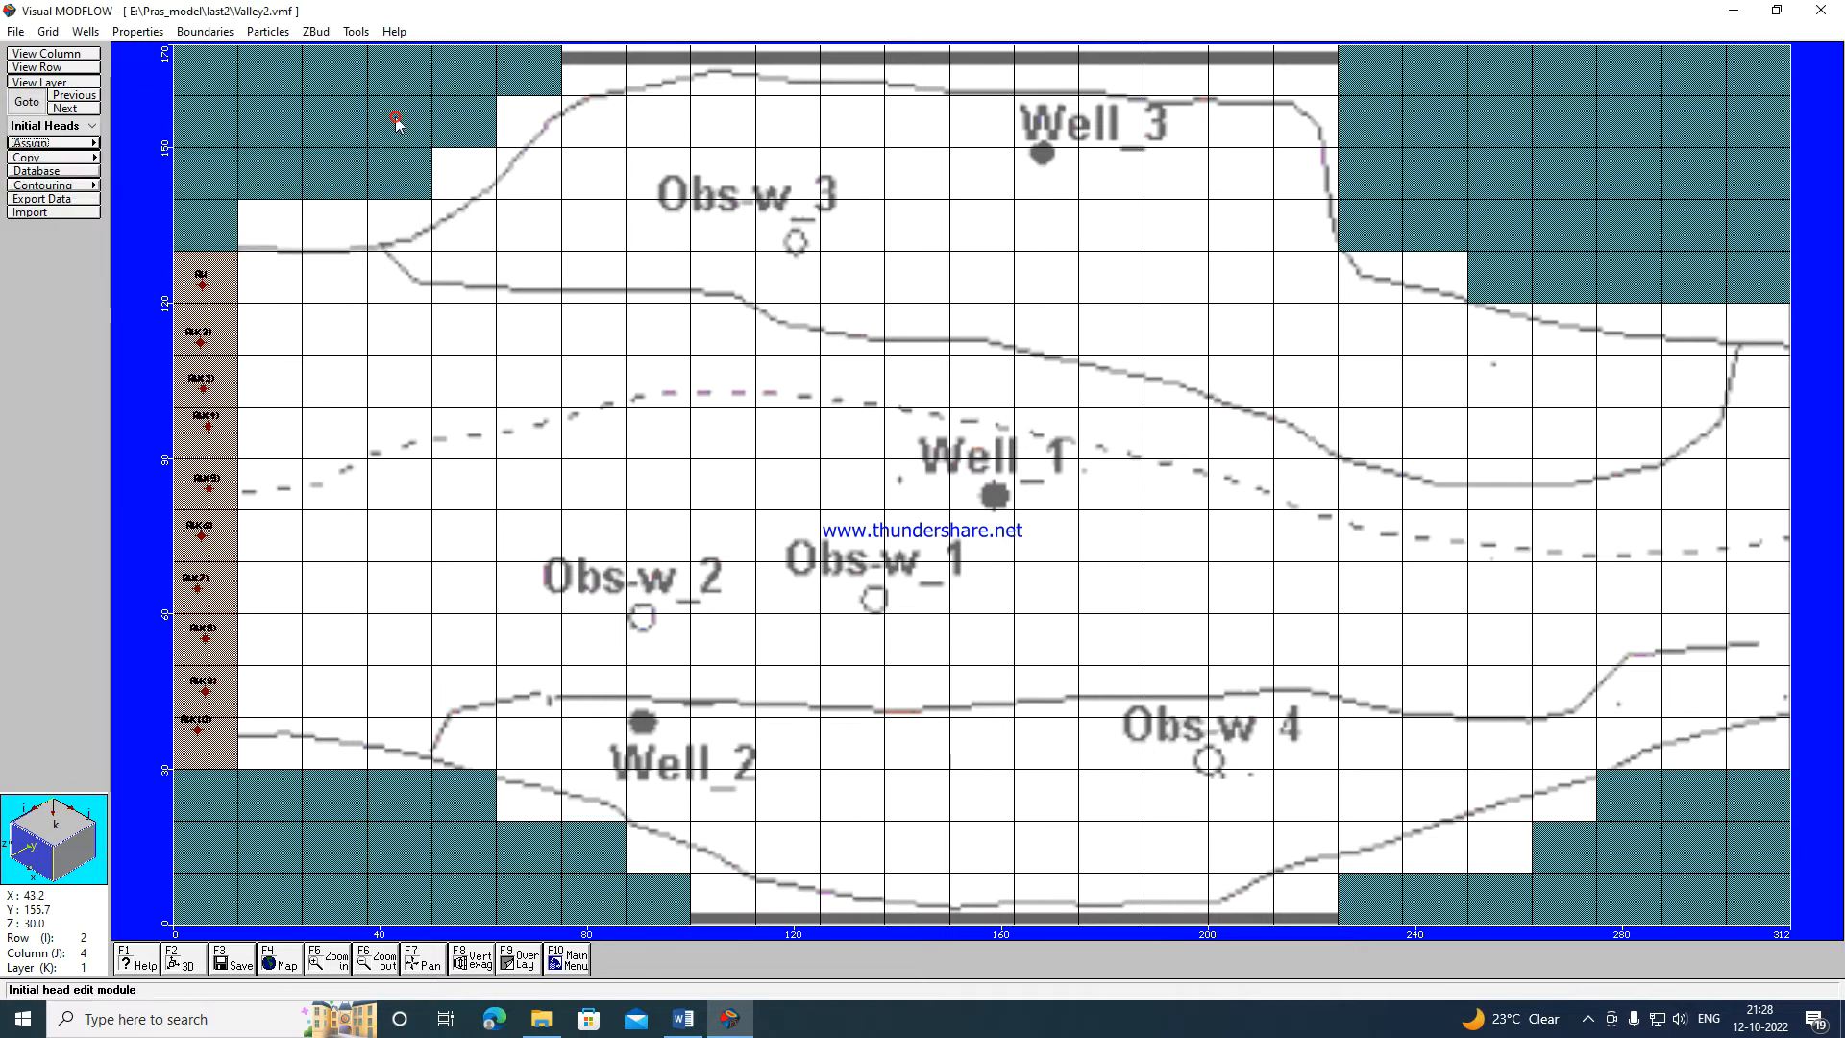
Outline the active cells between the recharge well column and the last column with a polygon, and assign them to initial heads zone 2.
left_click(77, 145)
left_click(159, 170)
left_click(455, 239)
left_click(463, 176)
left_click(534, 175)
left_click(532, 123)
left_click(603, 117)
left_click(605, 84)
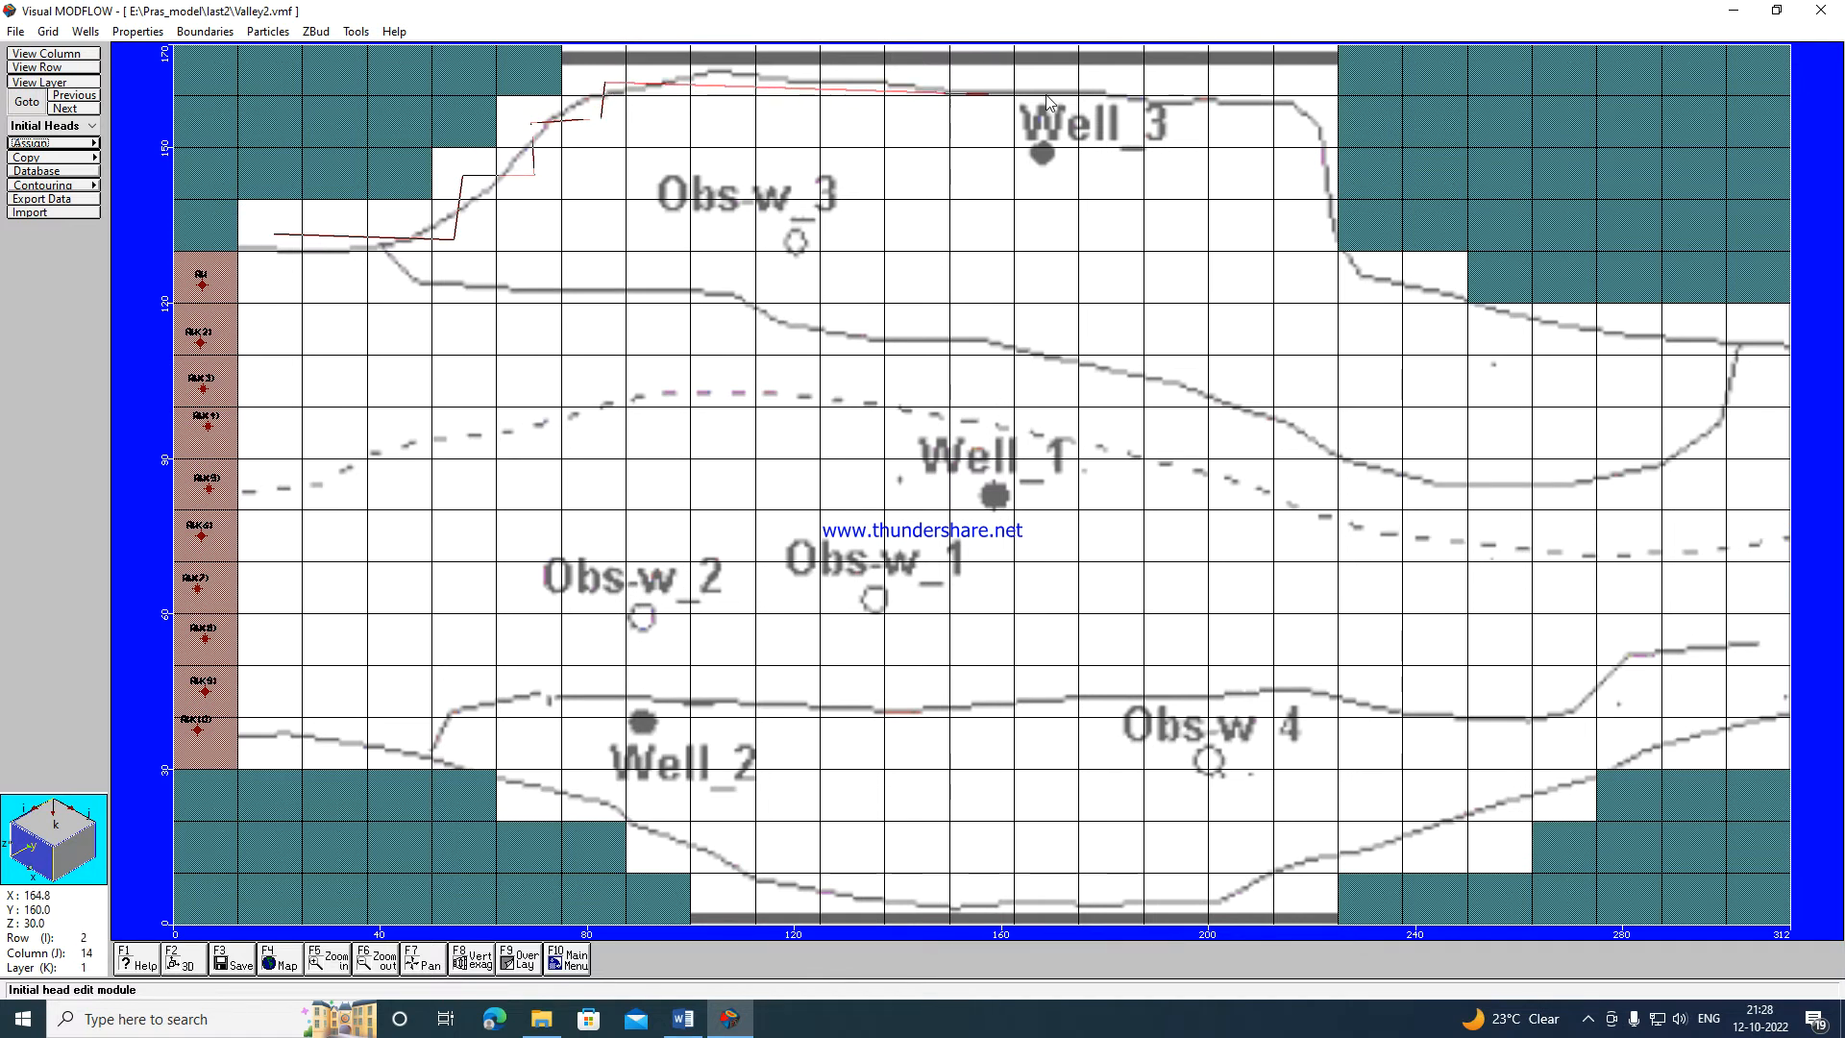
left_click(1303, 74)
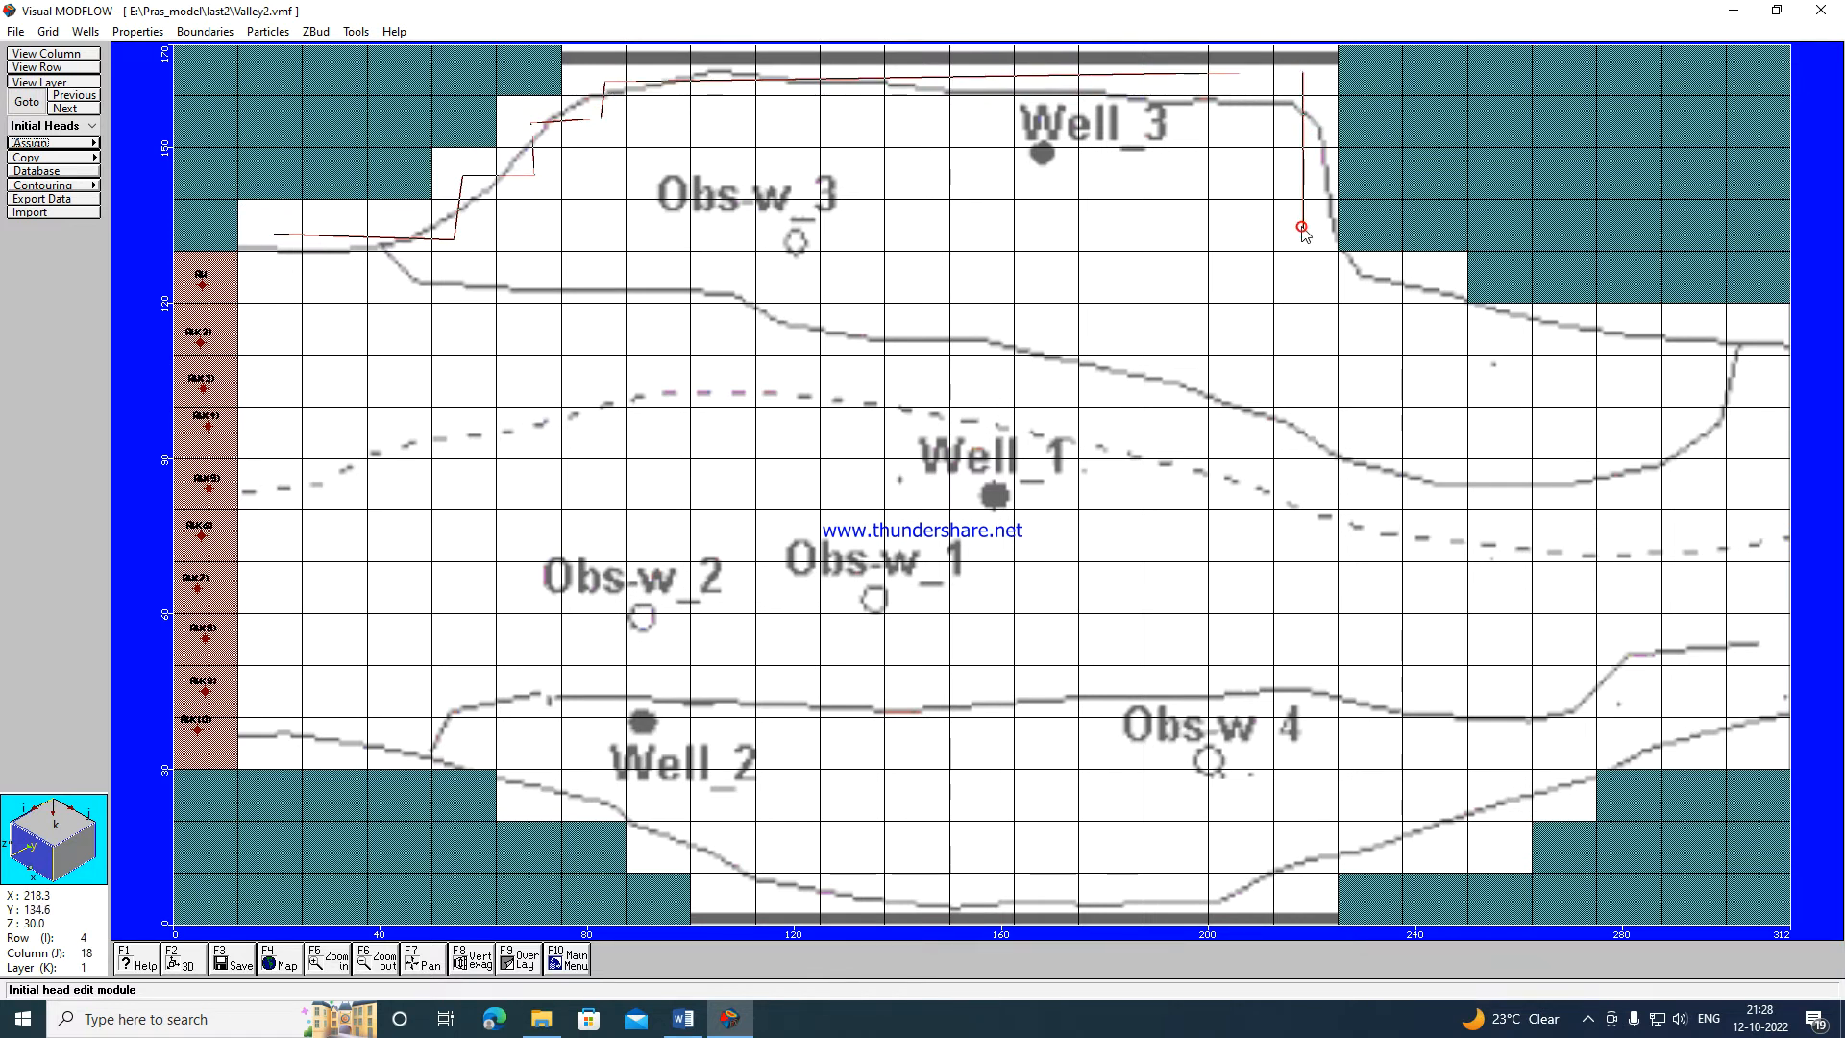
left_click(1302, 281)
left_click(1419, 285)
left_click(1430, 344)
left_click(1691, 335)
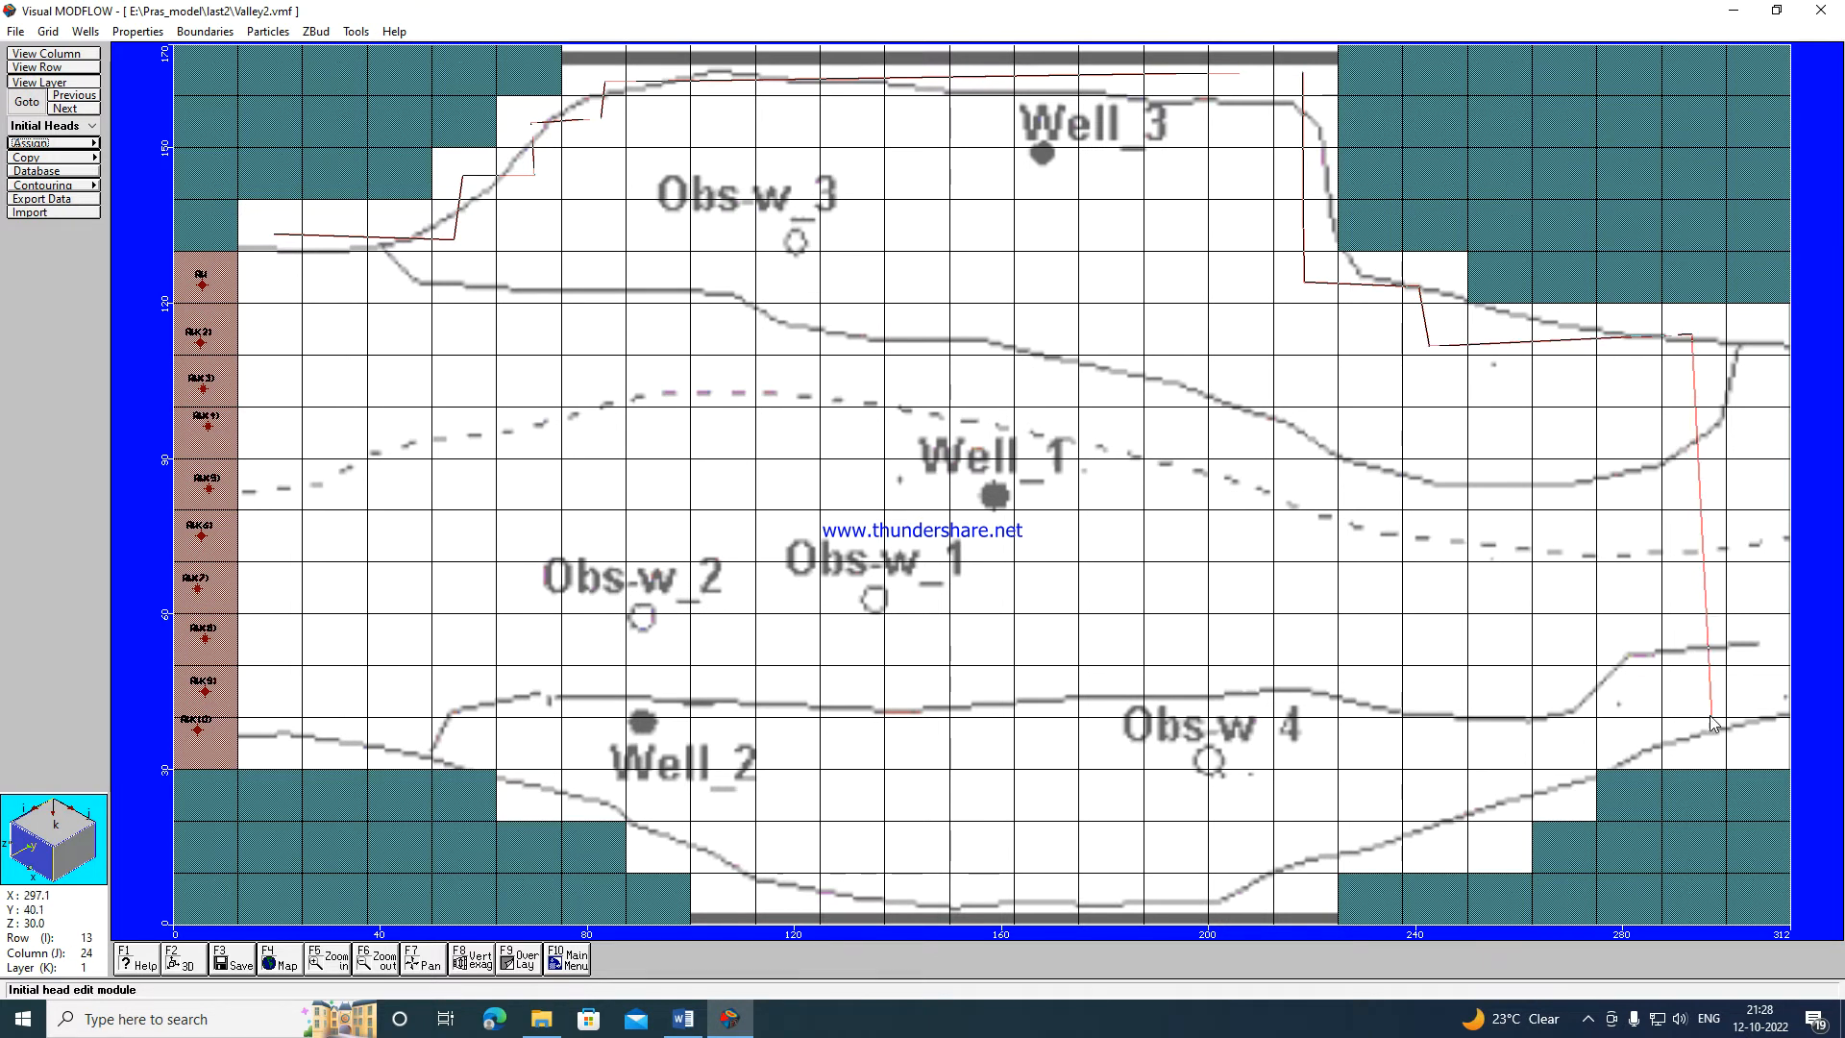
left_click(1711, 751)
left_click(1569, 750)
left_click(1556, 793)
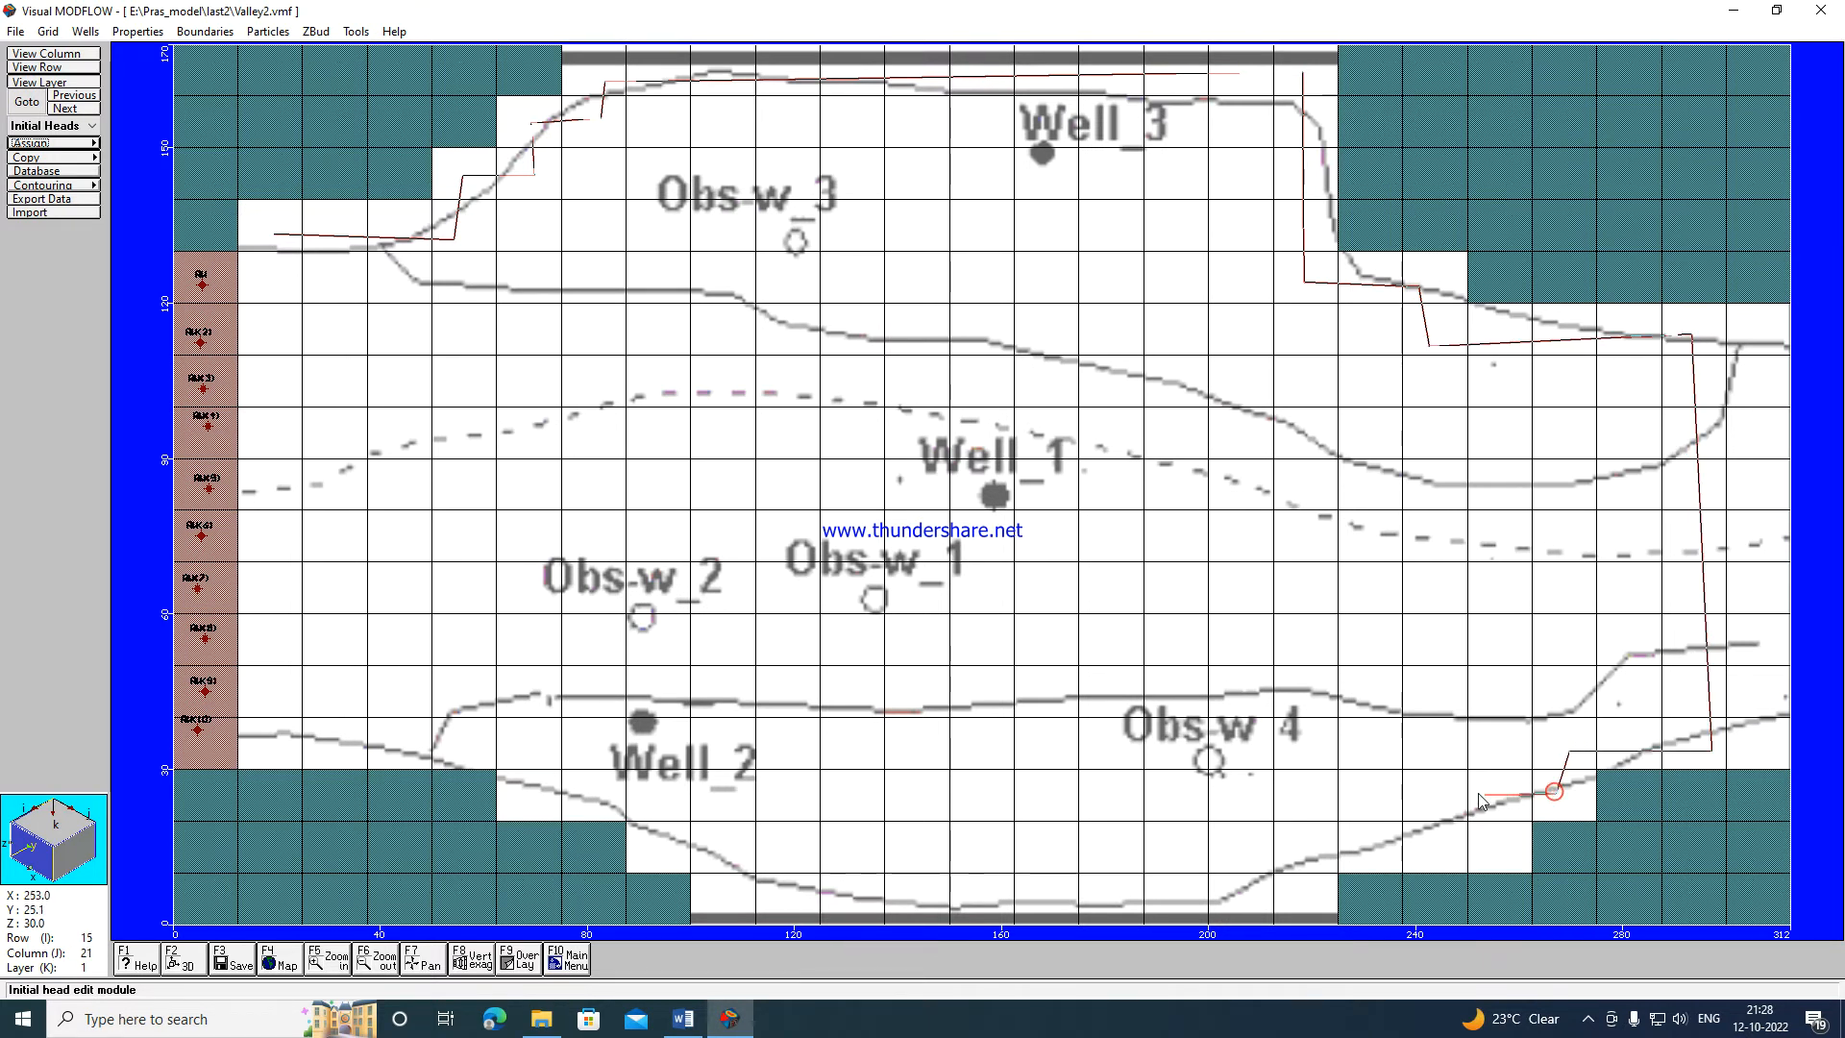
left_click(1493, 839)
left_click(1309, 836)
left_click(1299, 903)
left_click(706, 895)
left_click(703, 849)
left_click(662, 789)
left_click(535, 790)
left_click(527, 755)
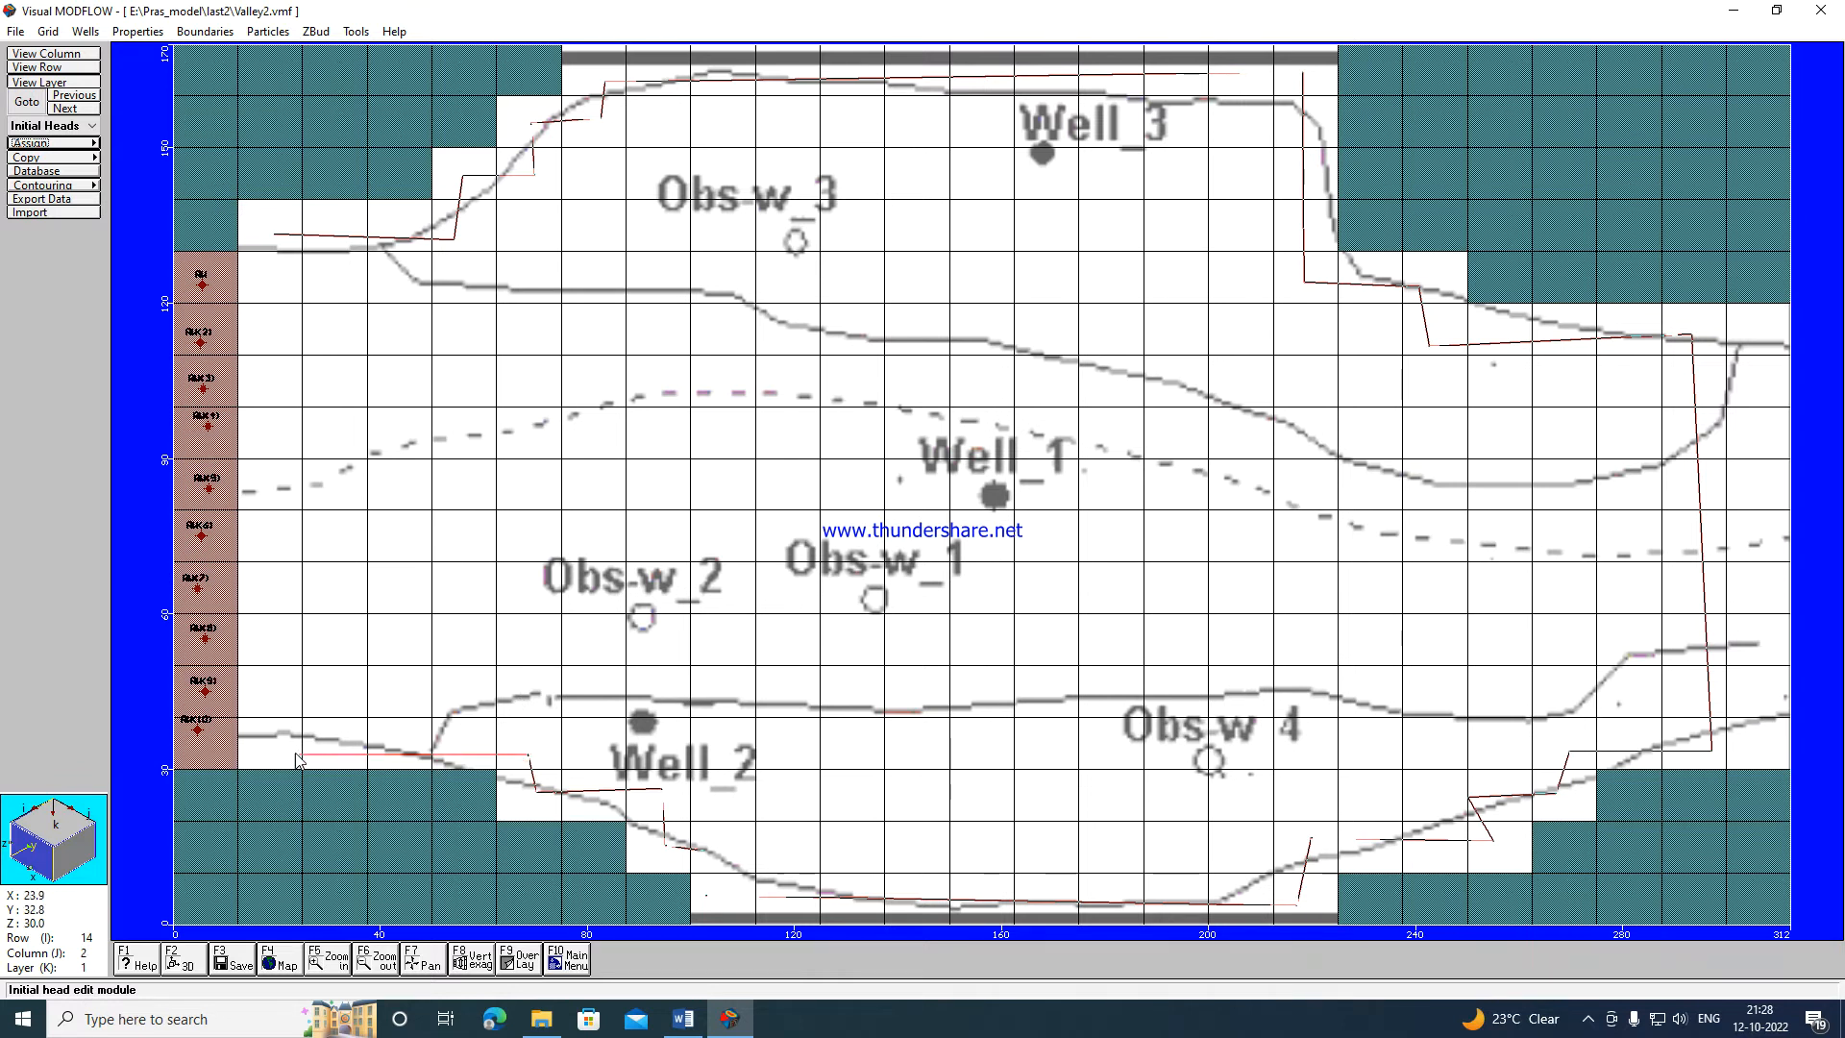
left_click(273, 739)
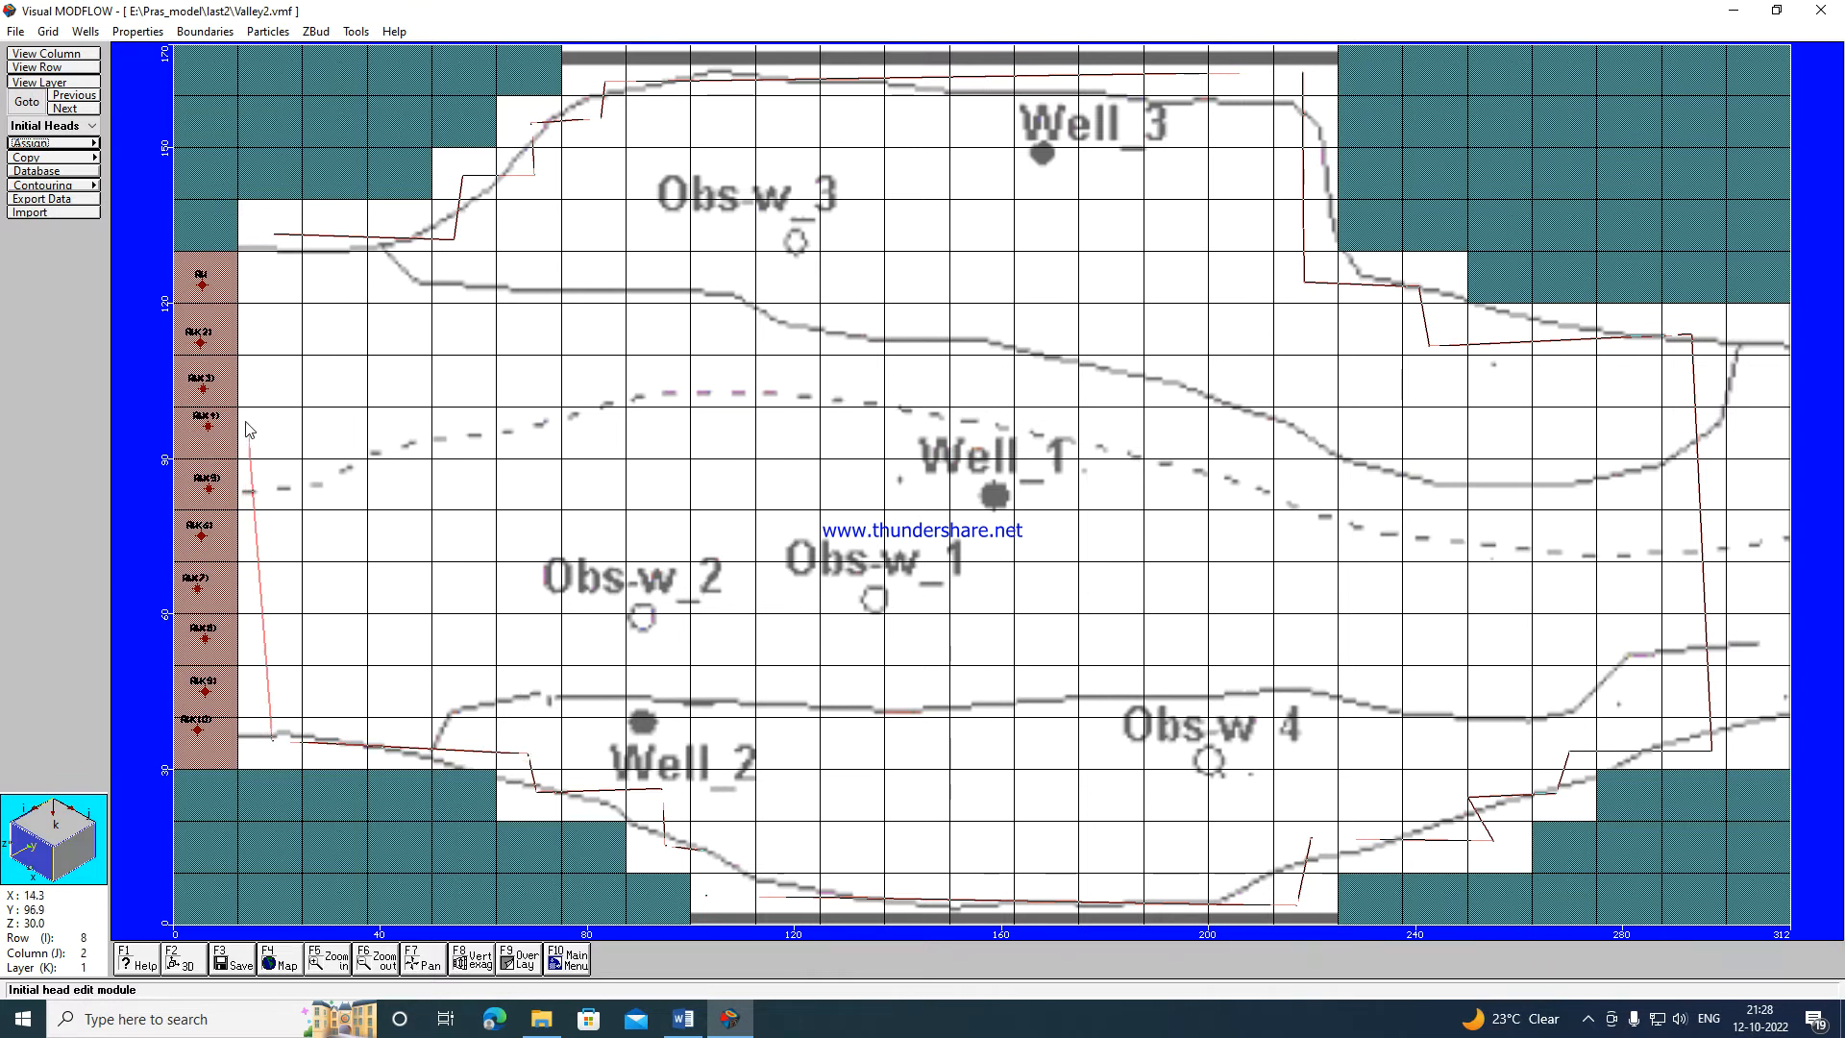
left_click(274, 235)
left_click(276, 226)
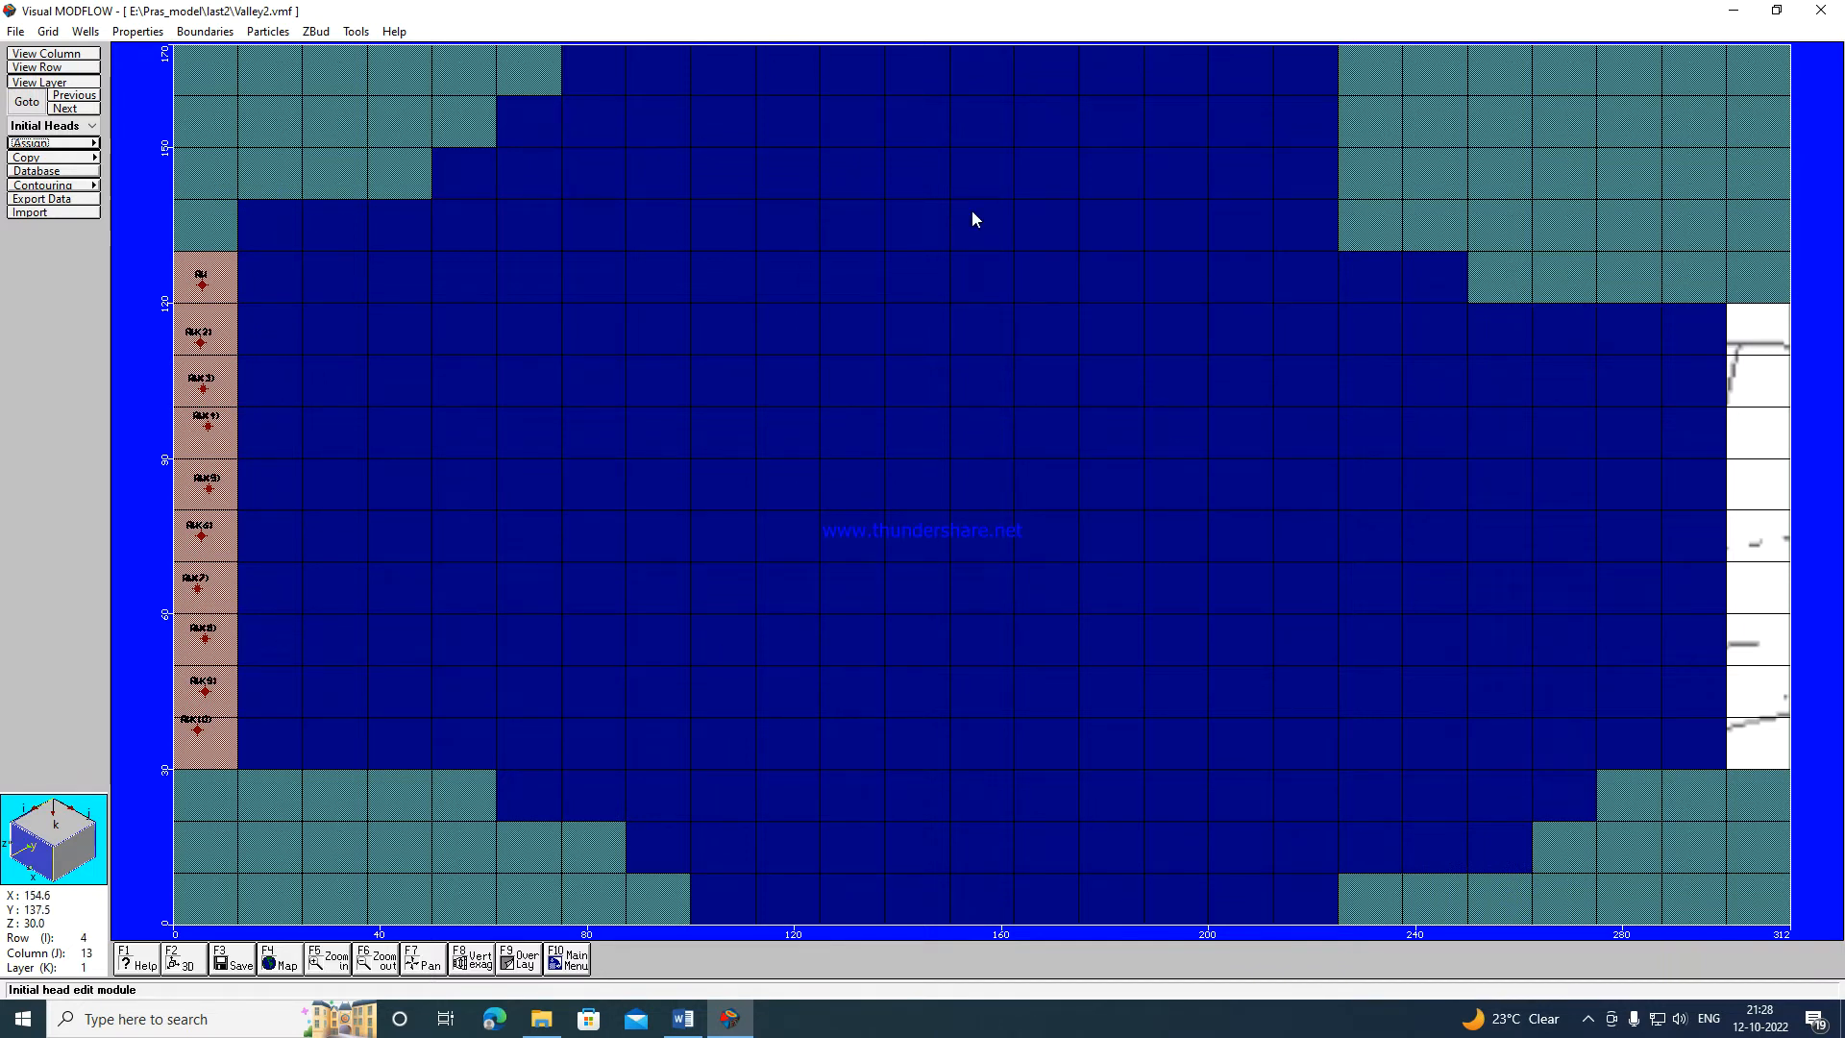
Switch to the Word exercise document, examine the initial head and hydraulic conductivity inputs, and return to Visual MODFLOW.
left_click(684, 1018)
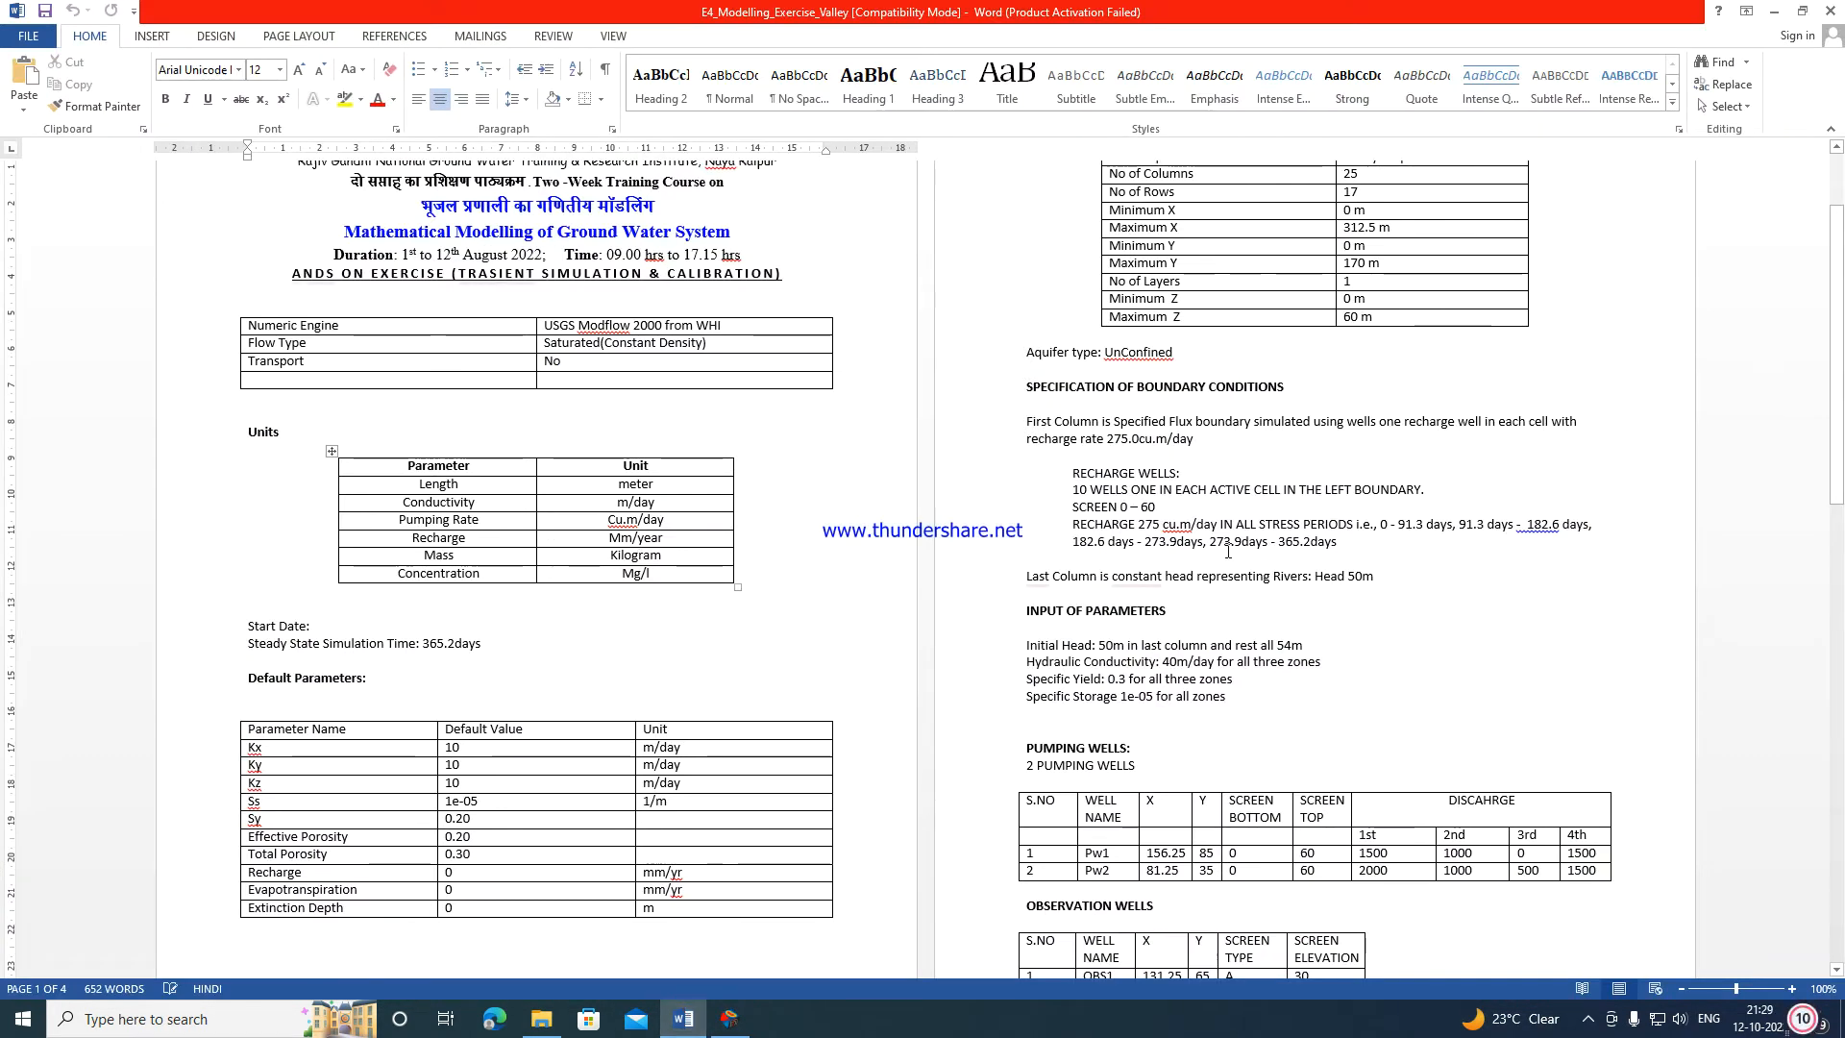
left_click_drag(1026, 644, 1277, 646)
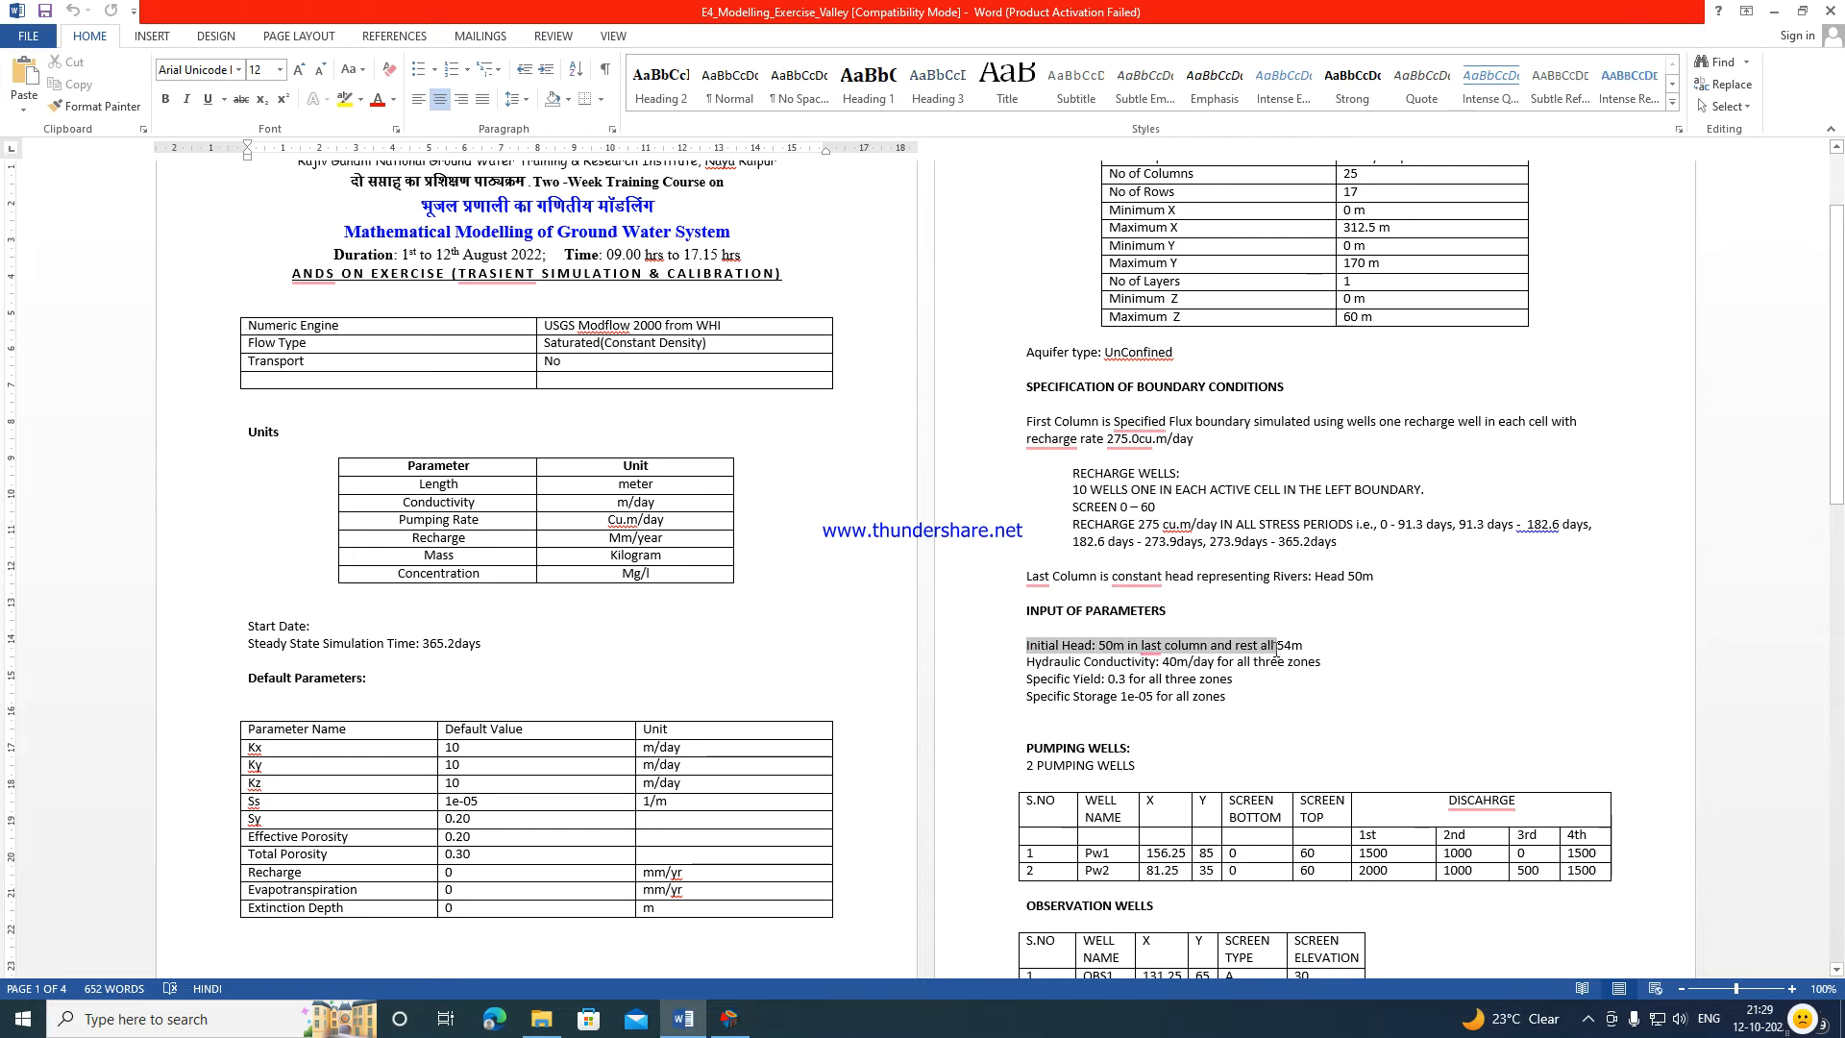
left_click(1129, 668)
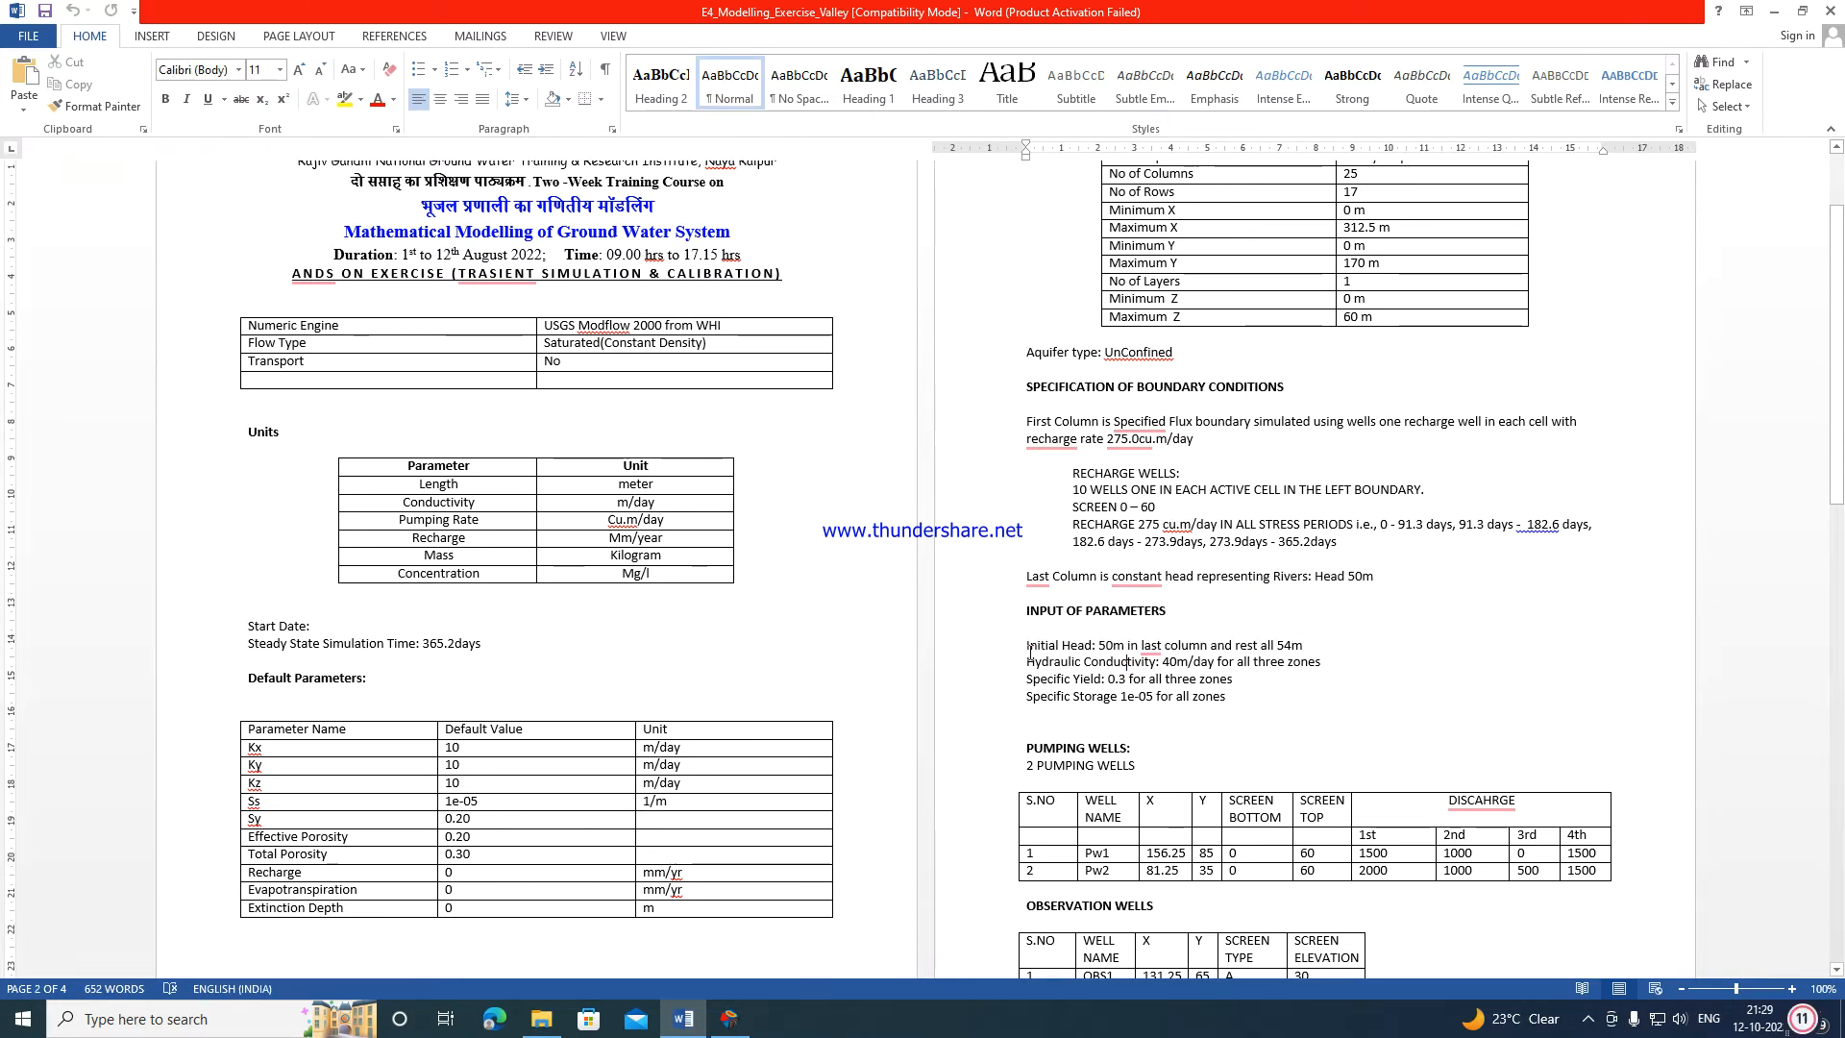
left_click_drag(1026, 663, 1302, 669)
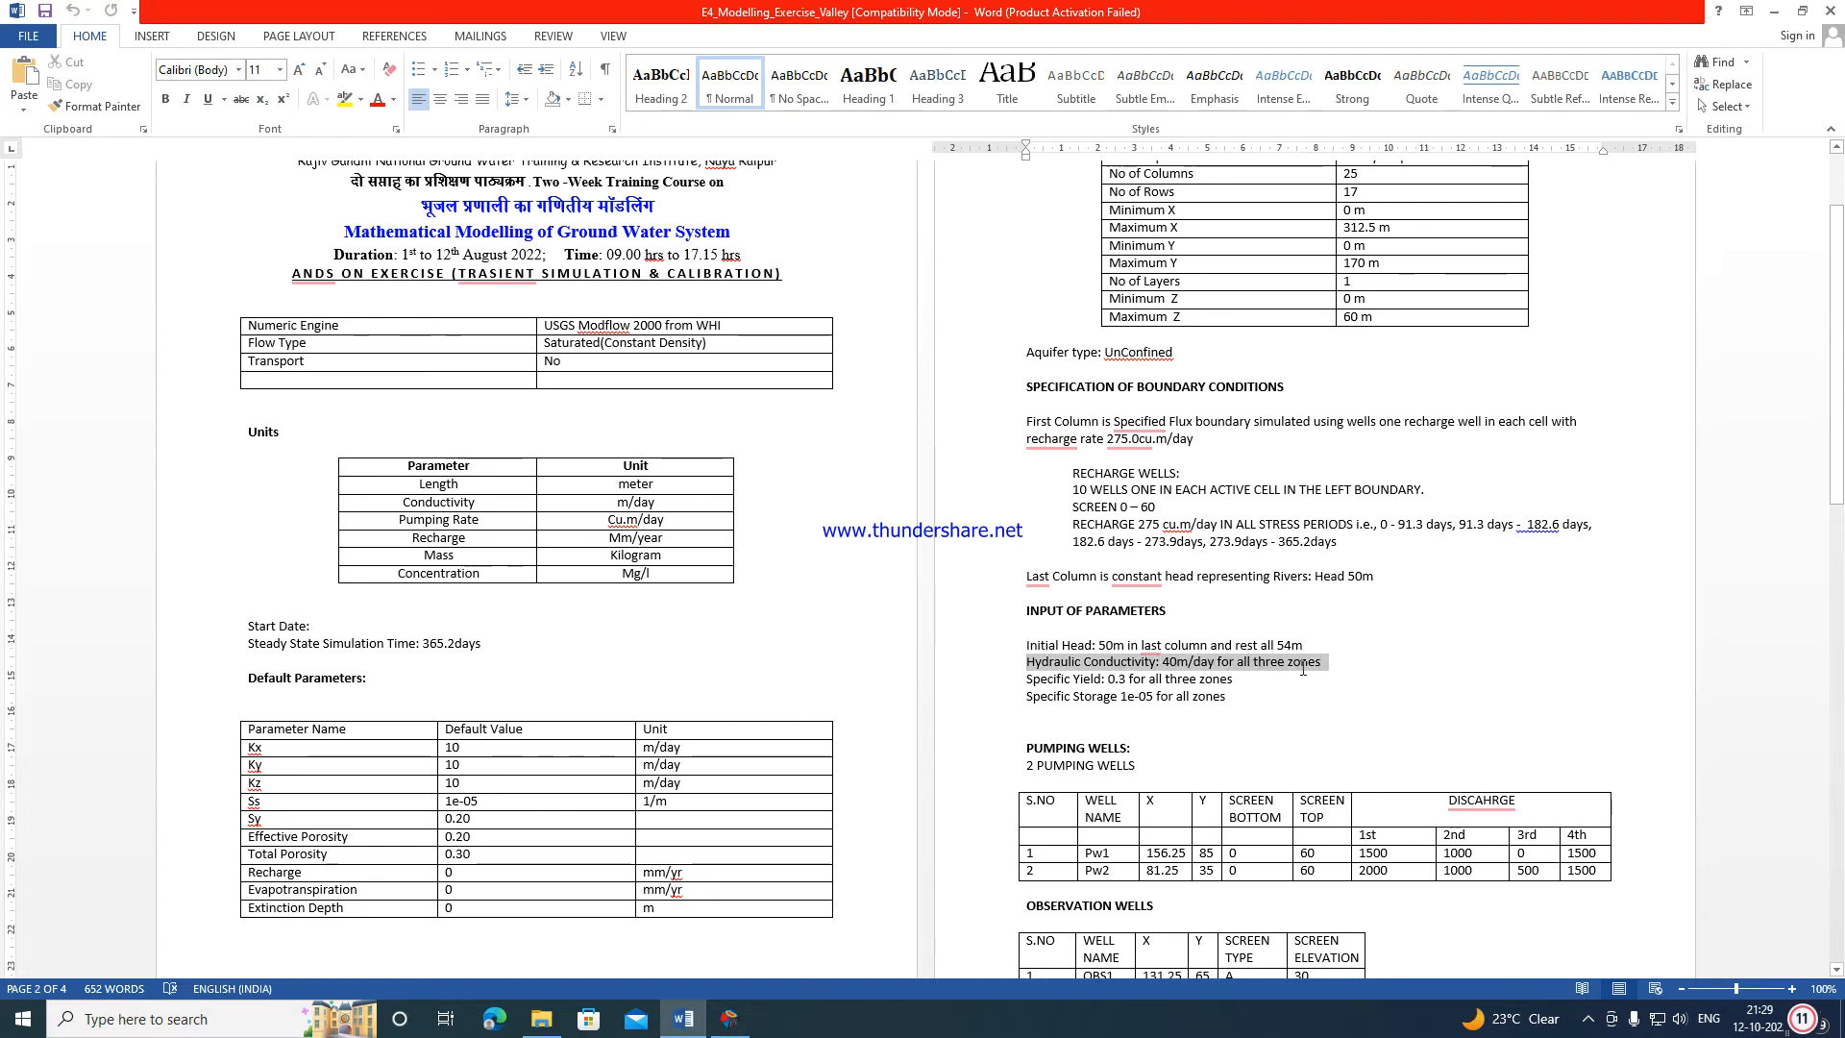
left_click(1303, 672)
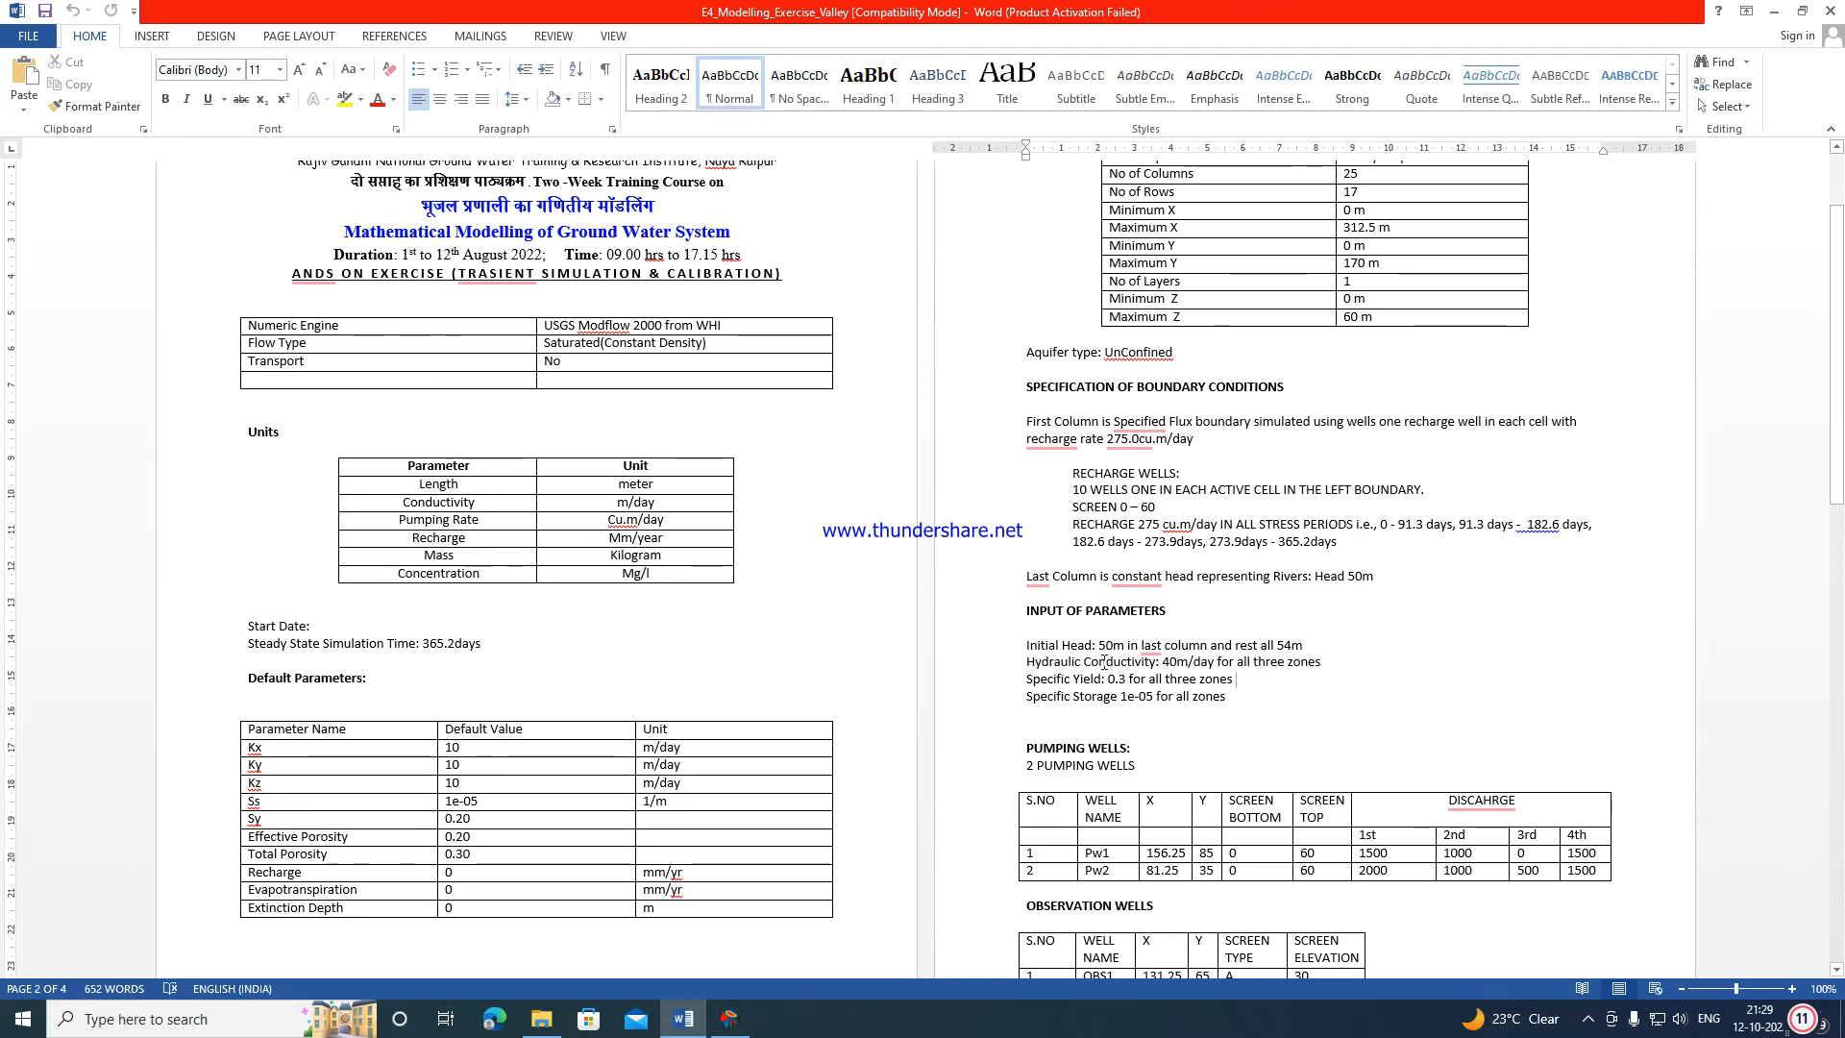
left_click_drag(1026, 663, 1156, 662)
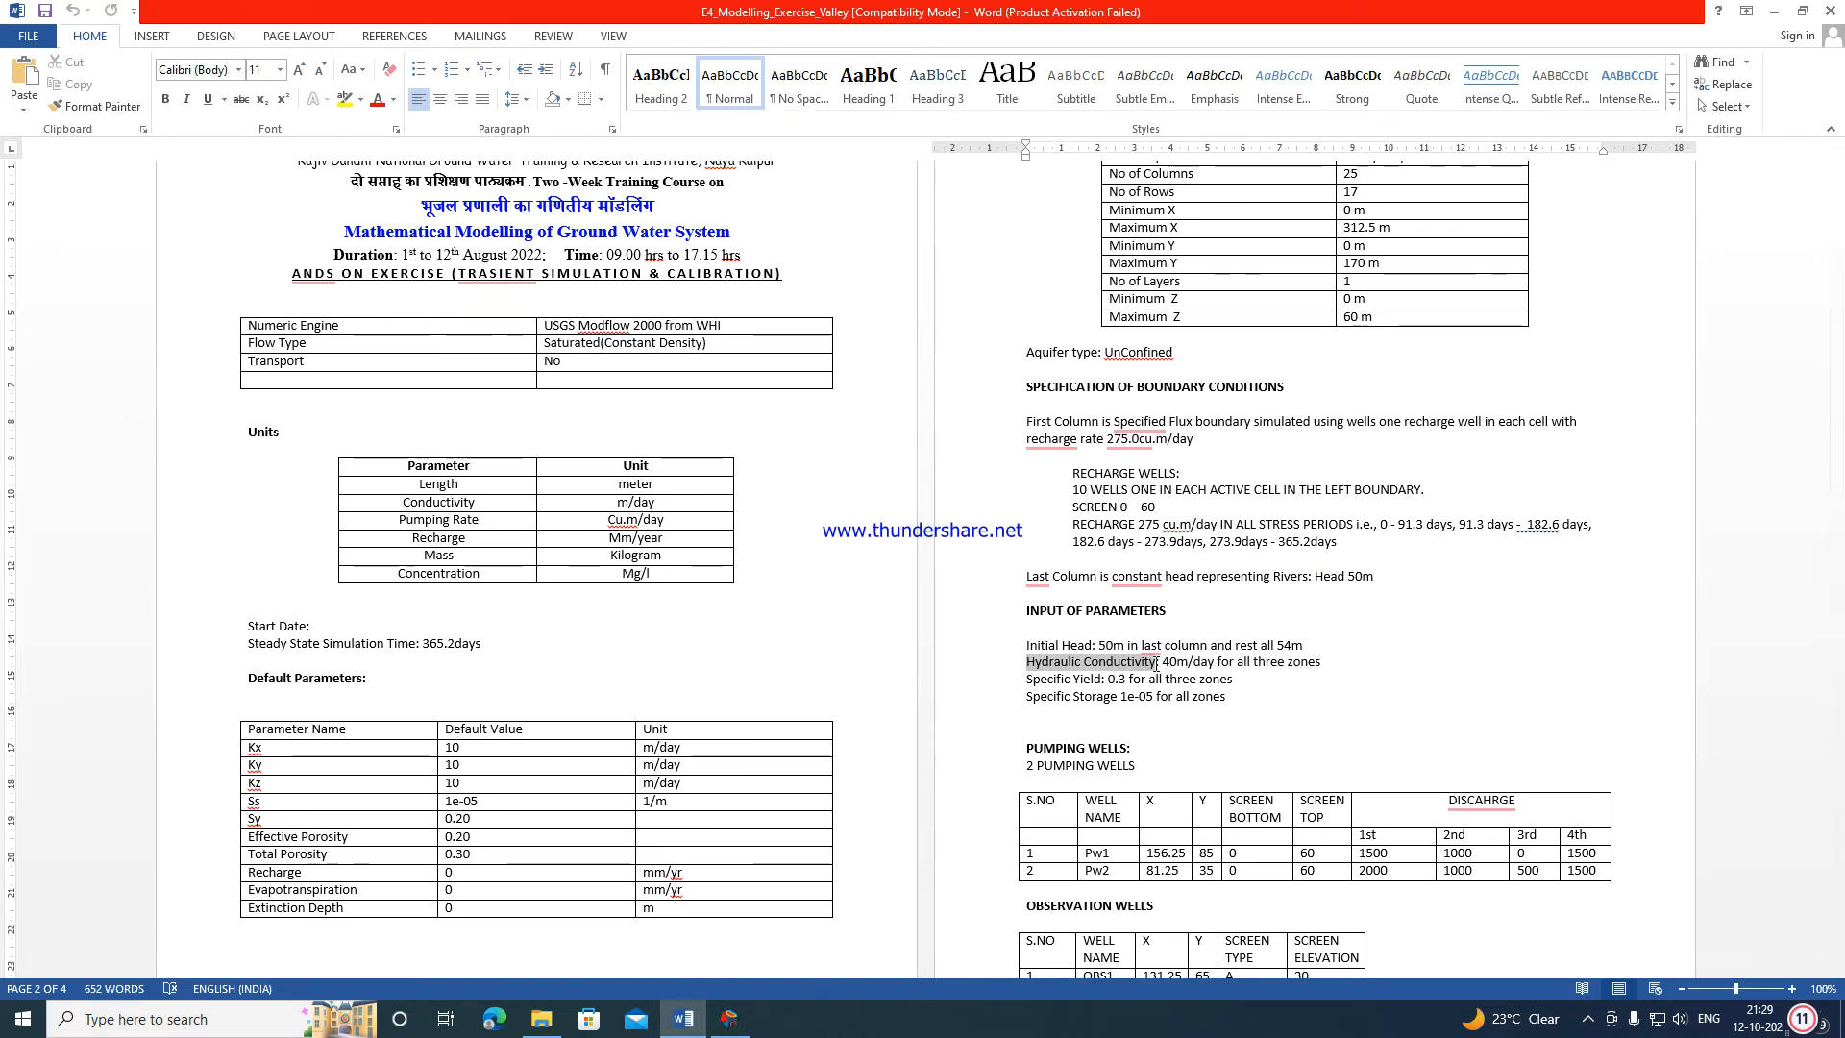
left_click(1187, 662)
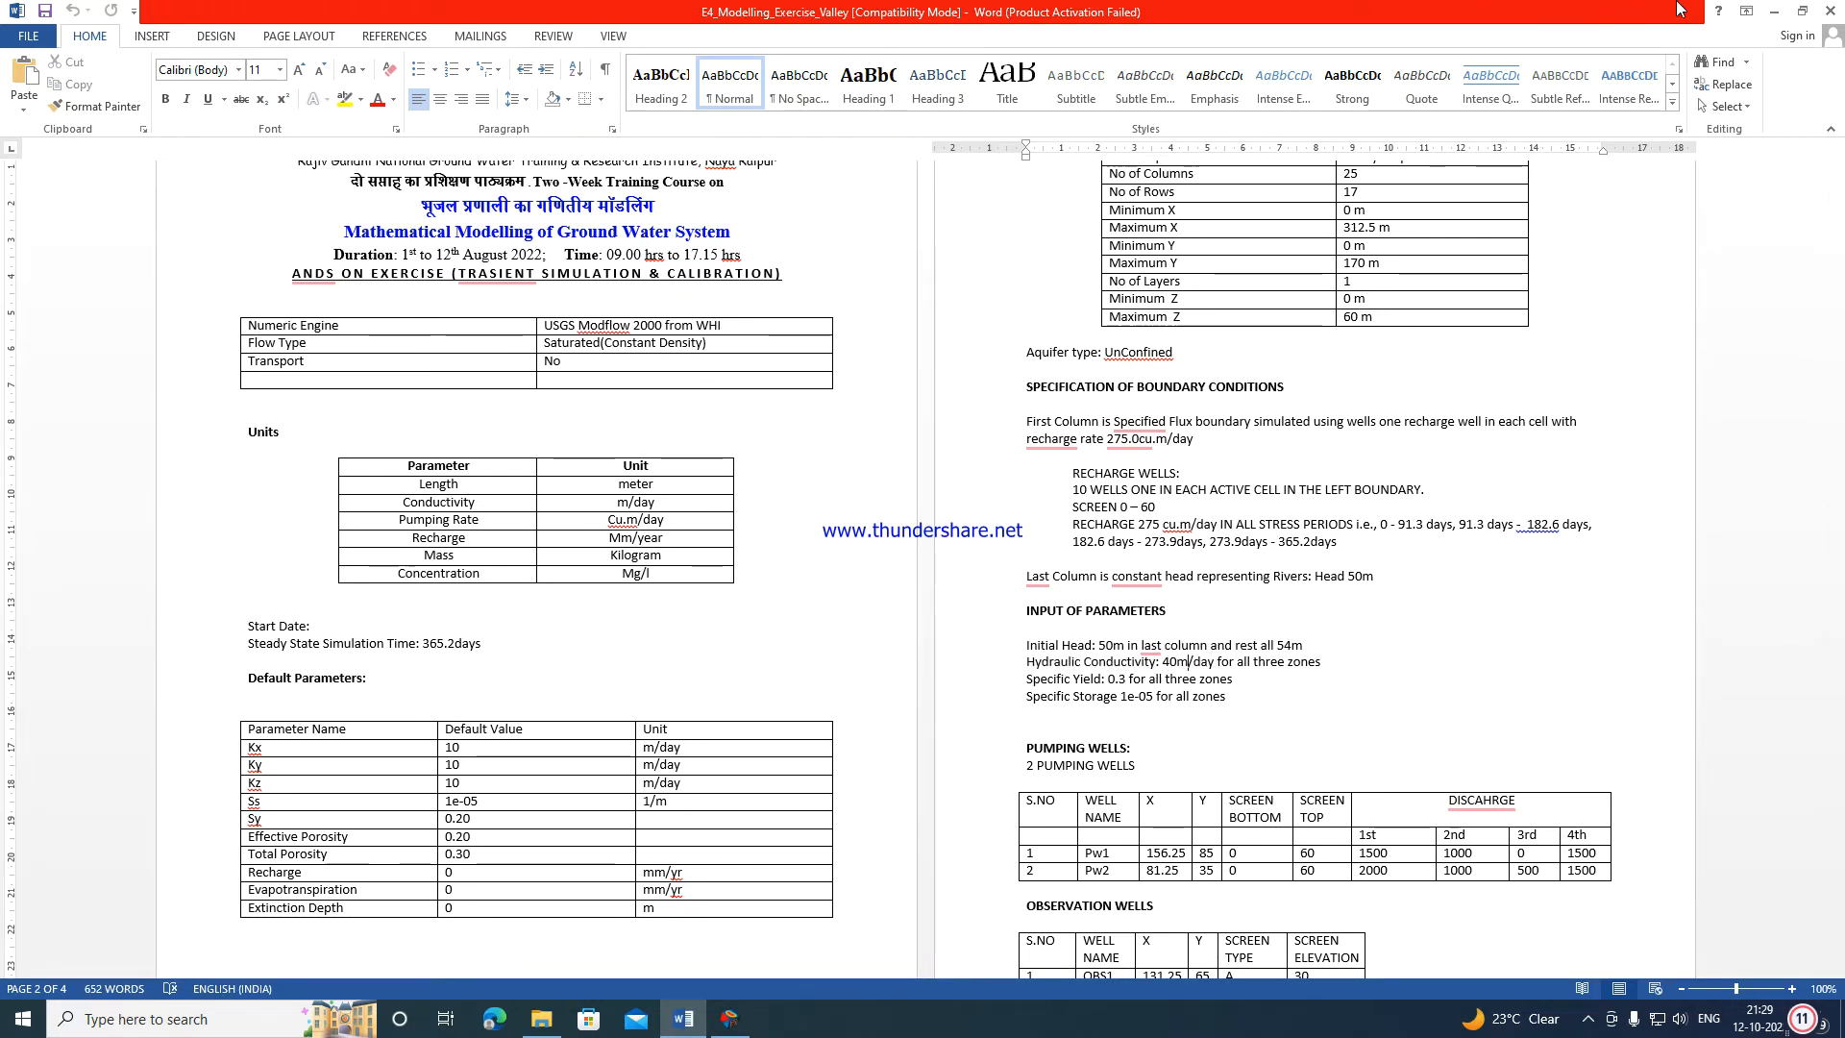
left_click(1774, 11)
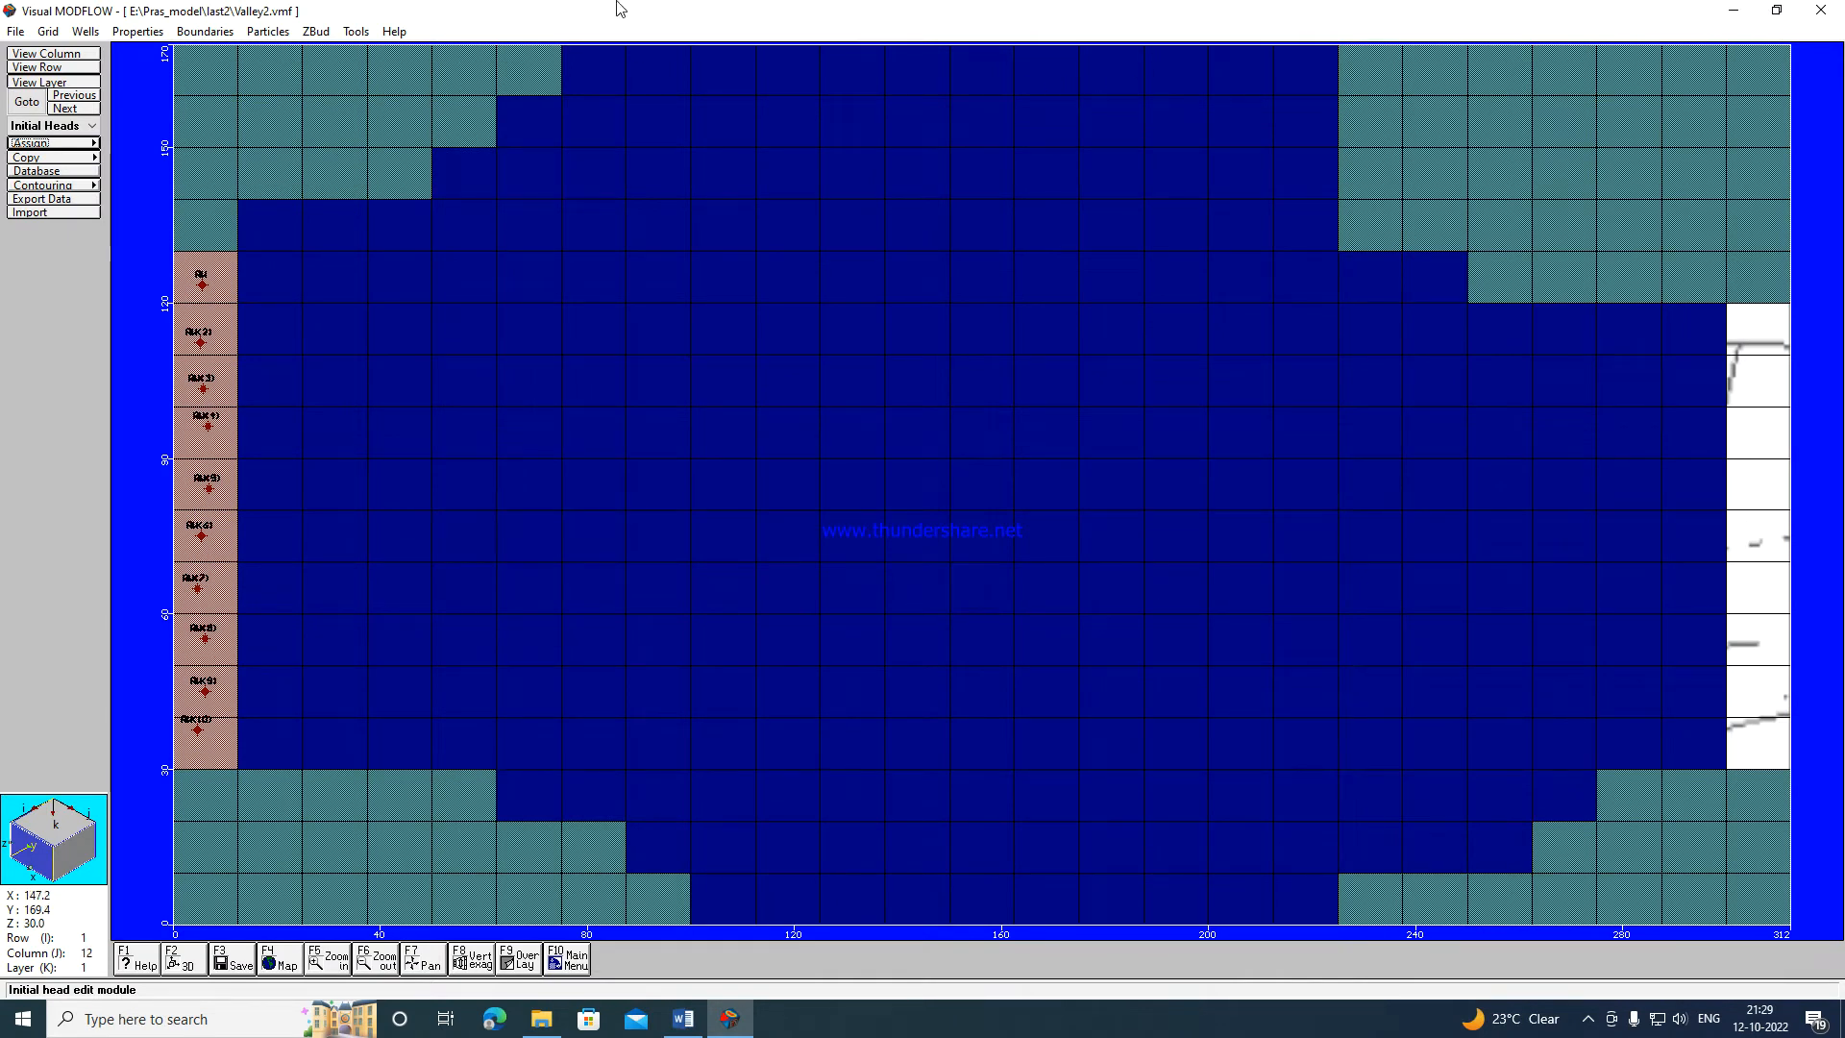
Switch to the conductivity property and draw an assignment polygon around the block of cells in rows 6 to 11 and columns 11 to 16.
left_click(135, 33)
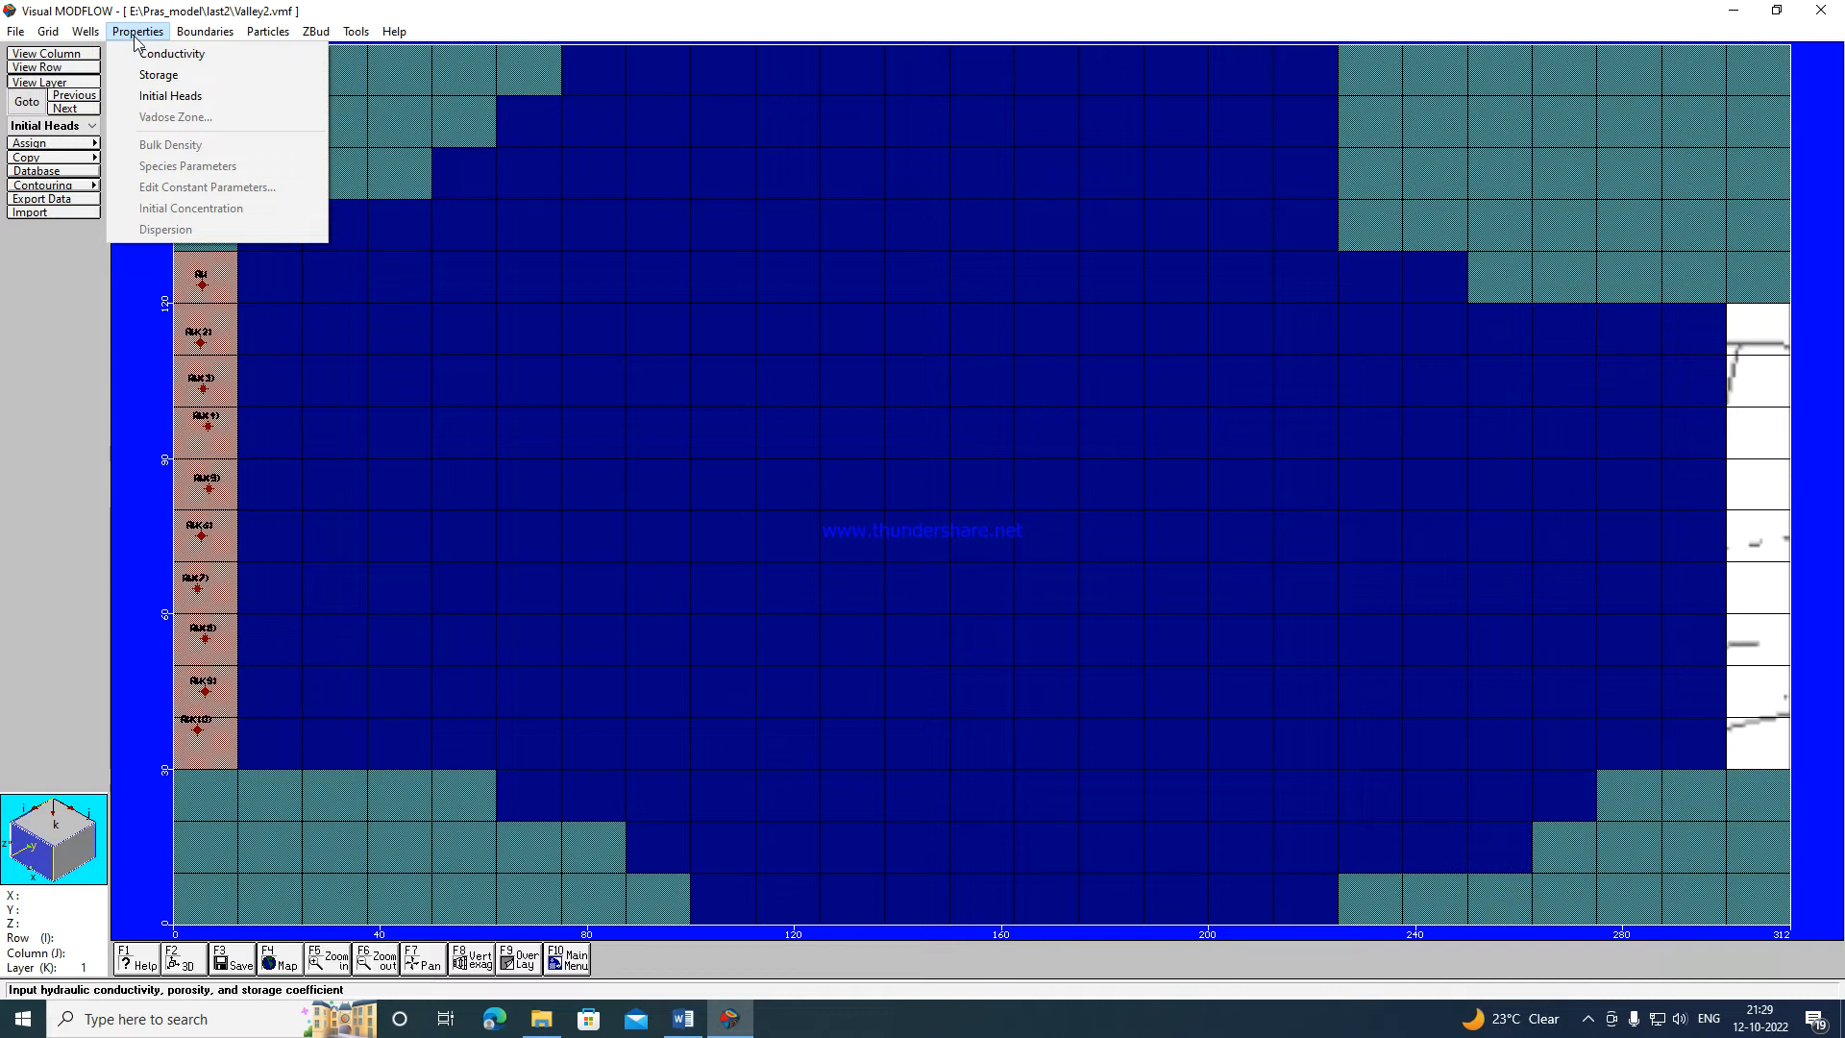
left_click(161, 55)
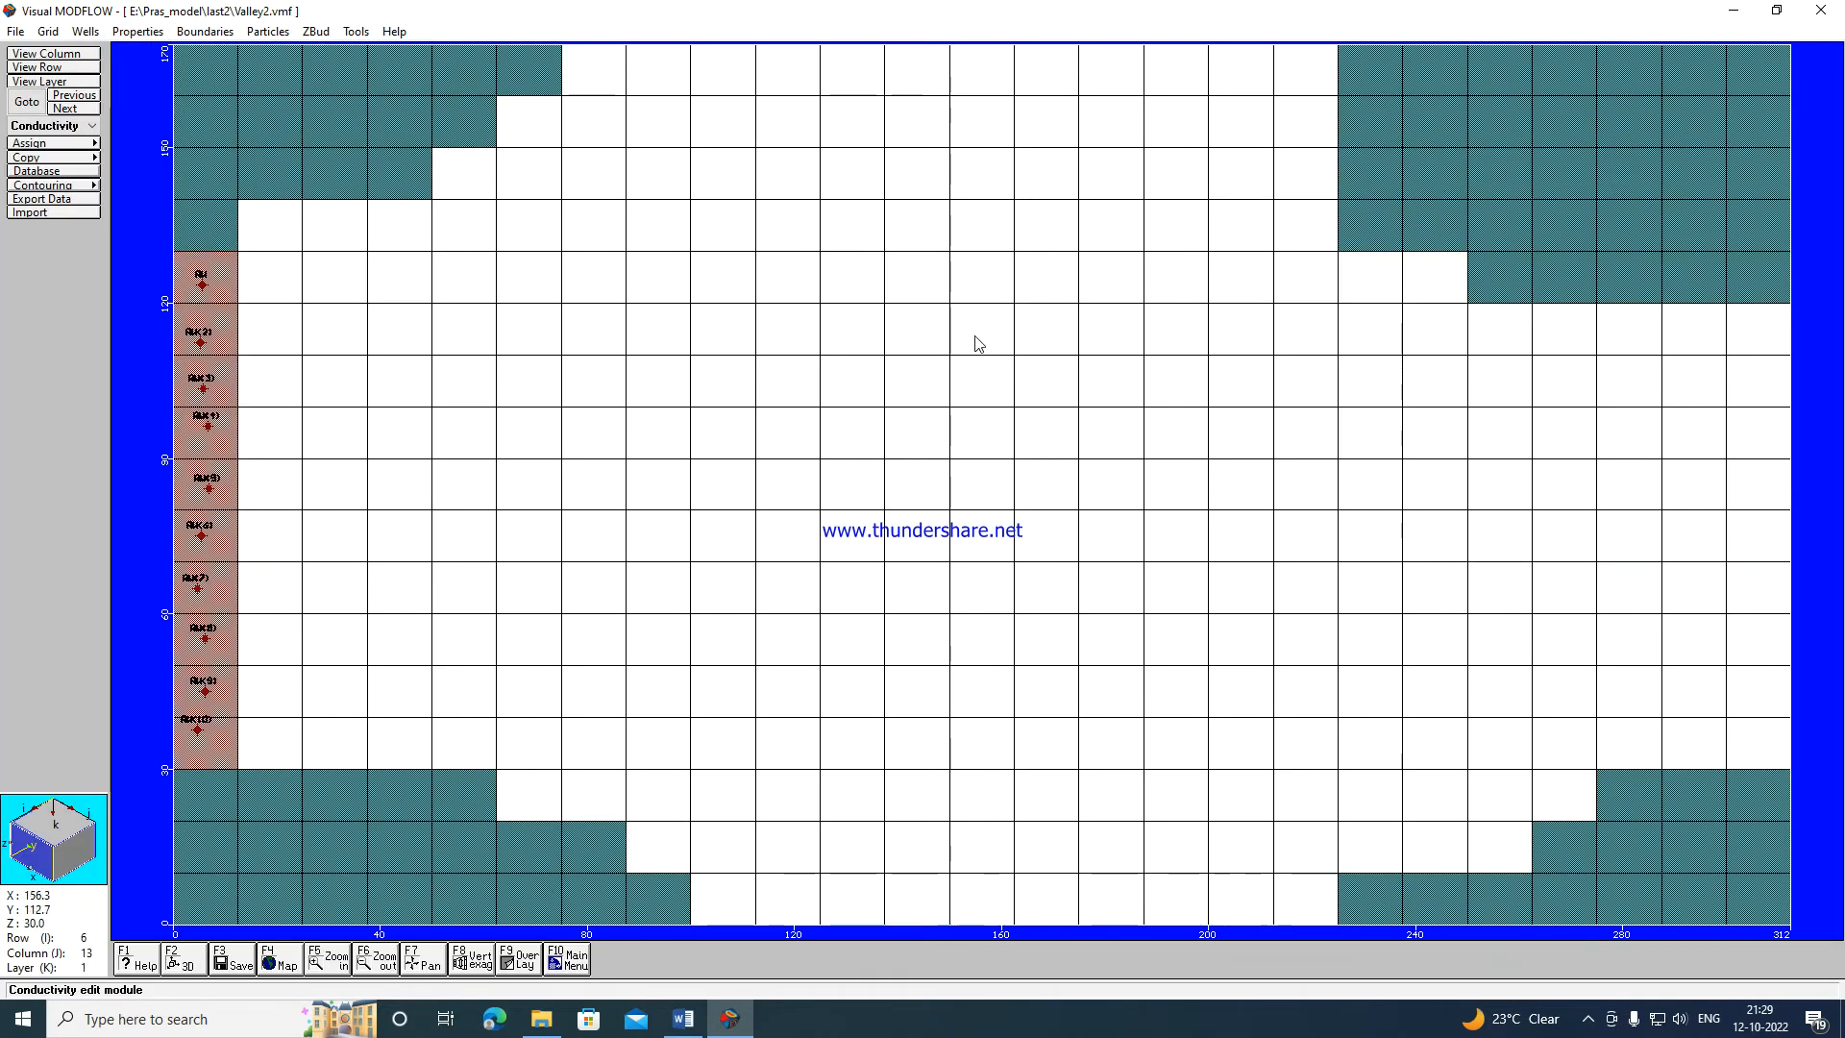
left_click(60, 144)
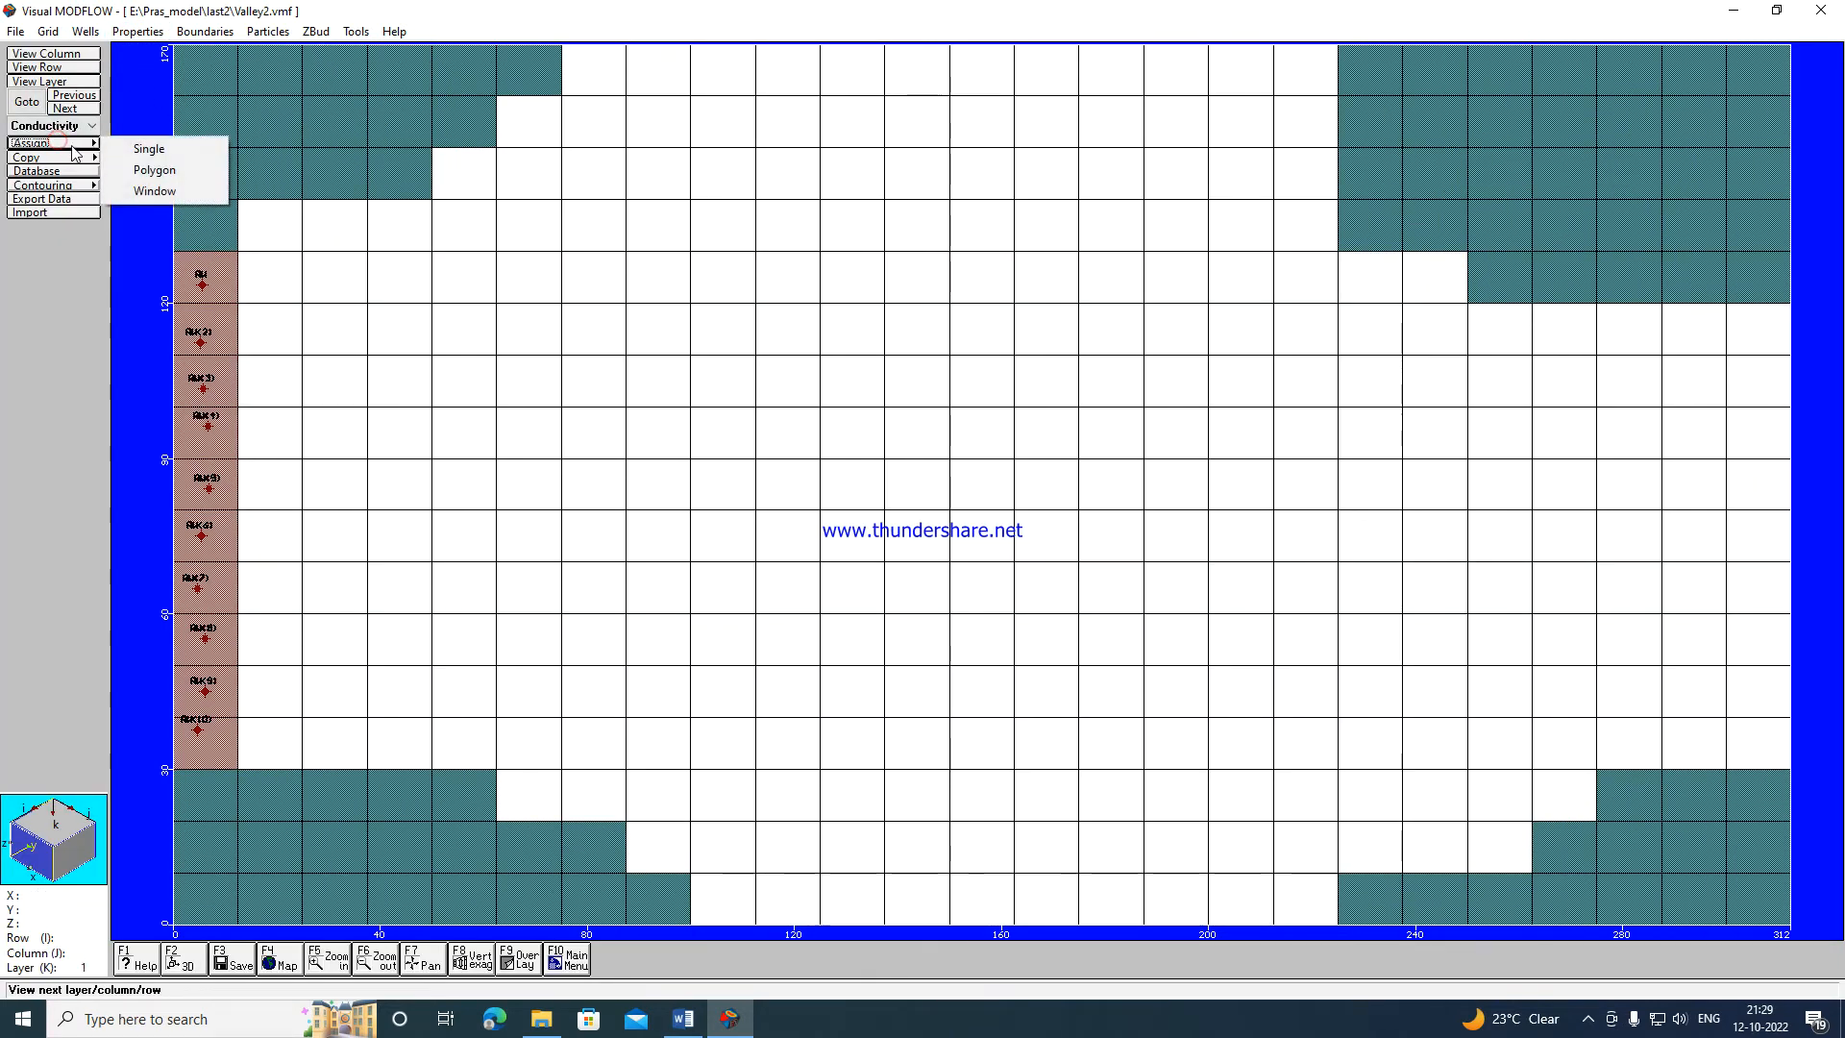
left_click(159, 170)
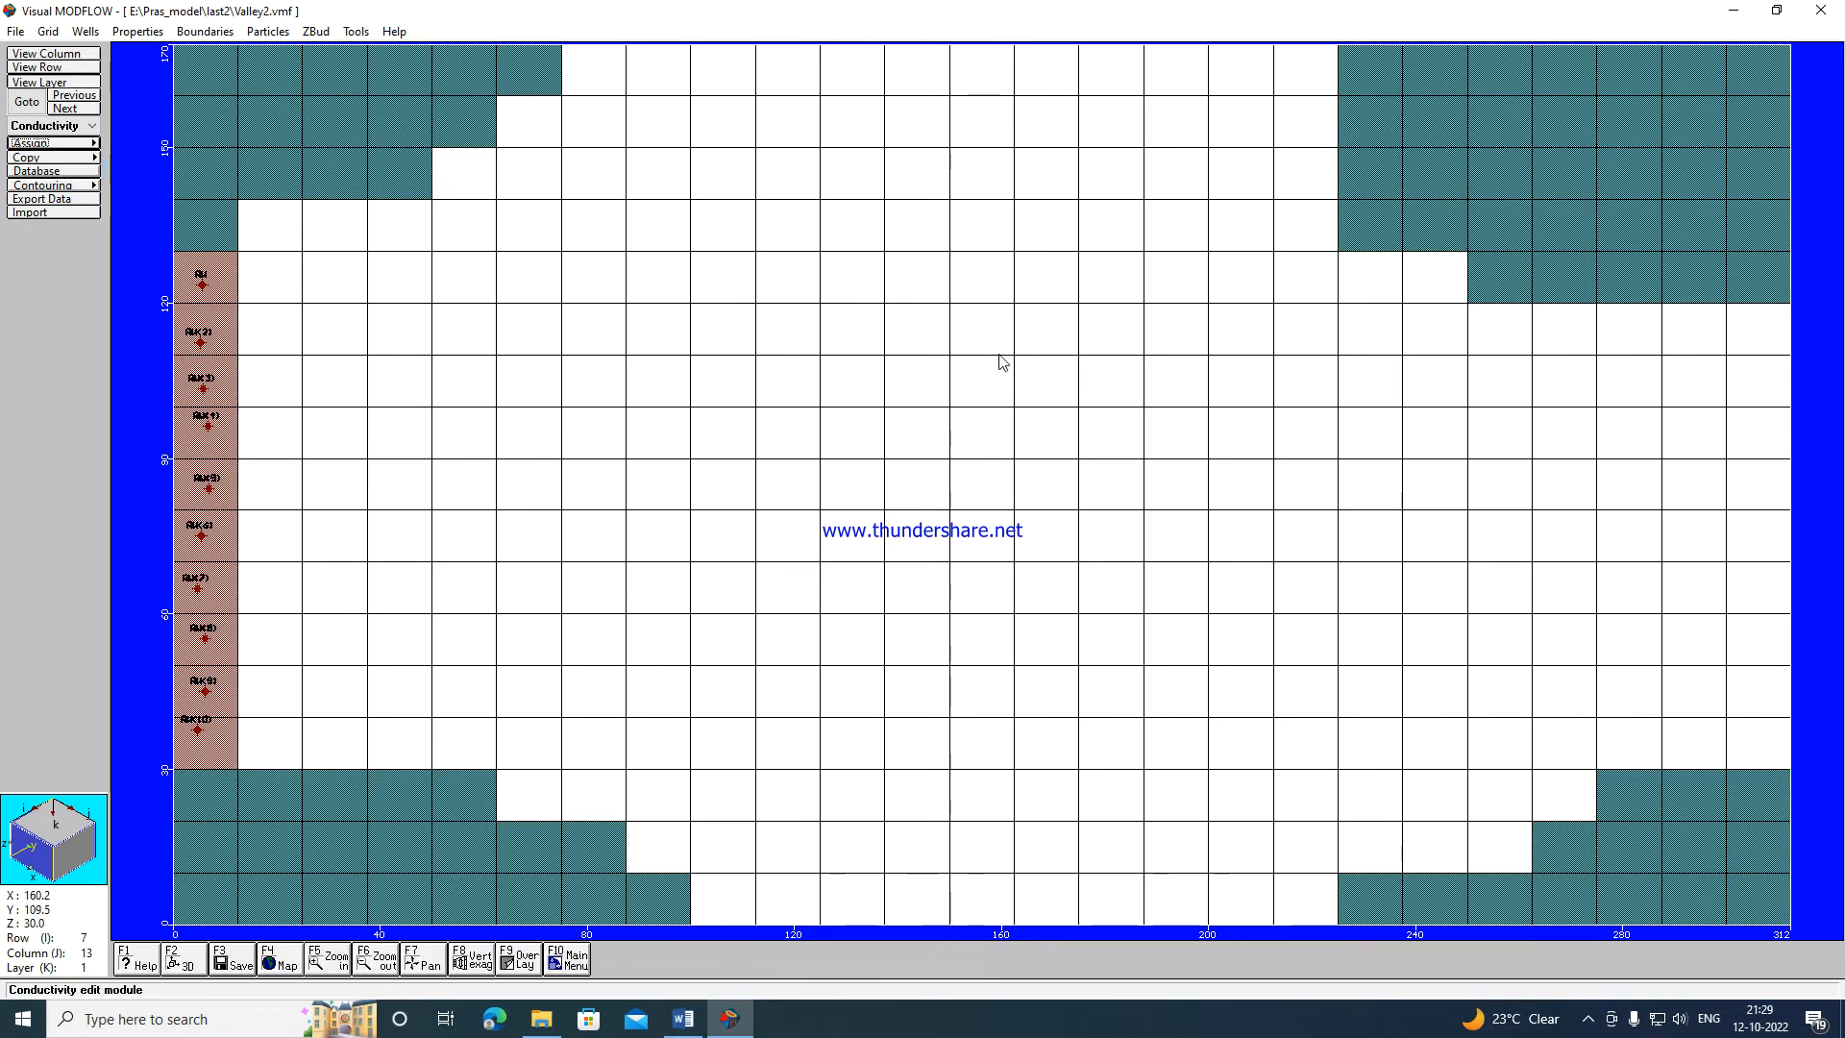
left_click(860, 330)
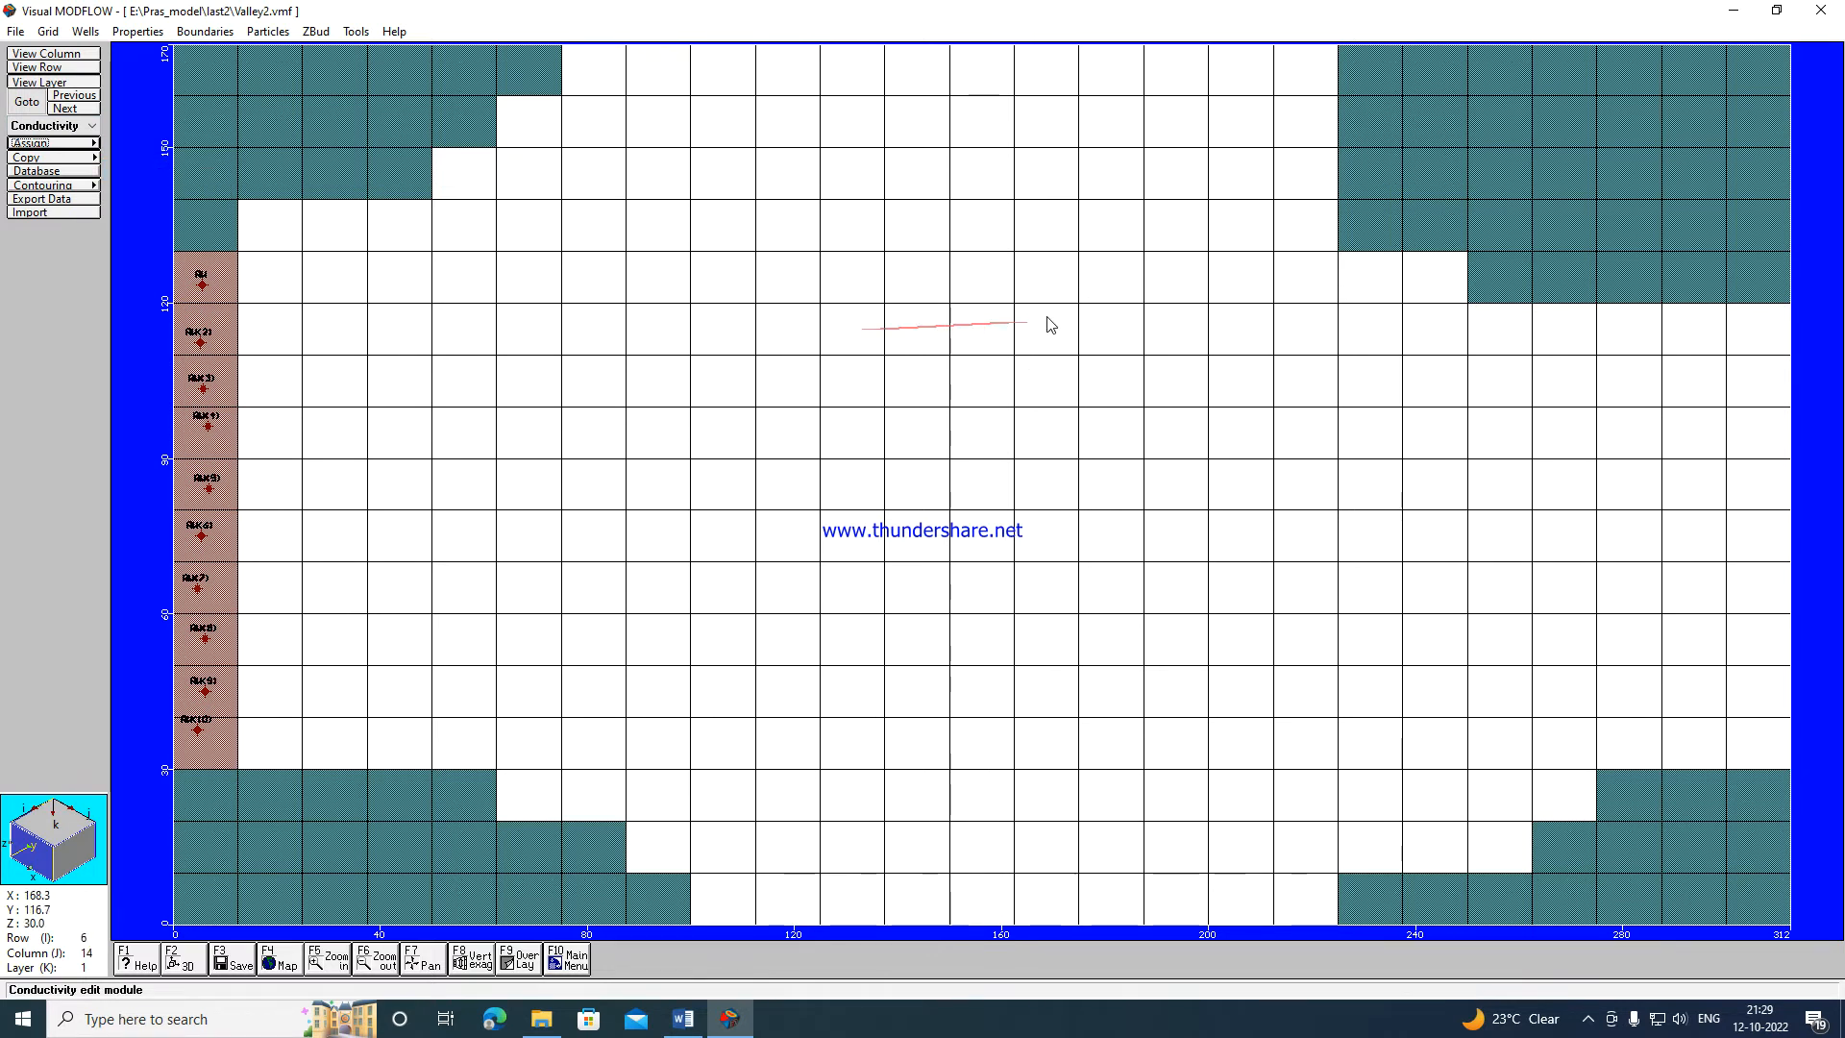
left_click(1185, 325)
left_click(1187, 595)
left_click(852, 594)
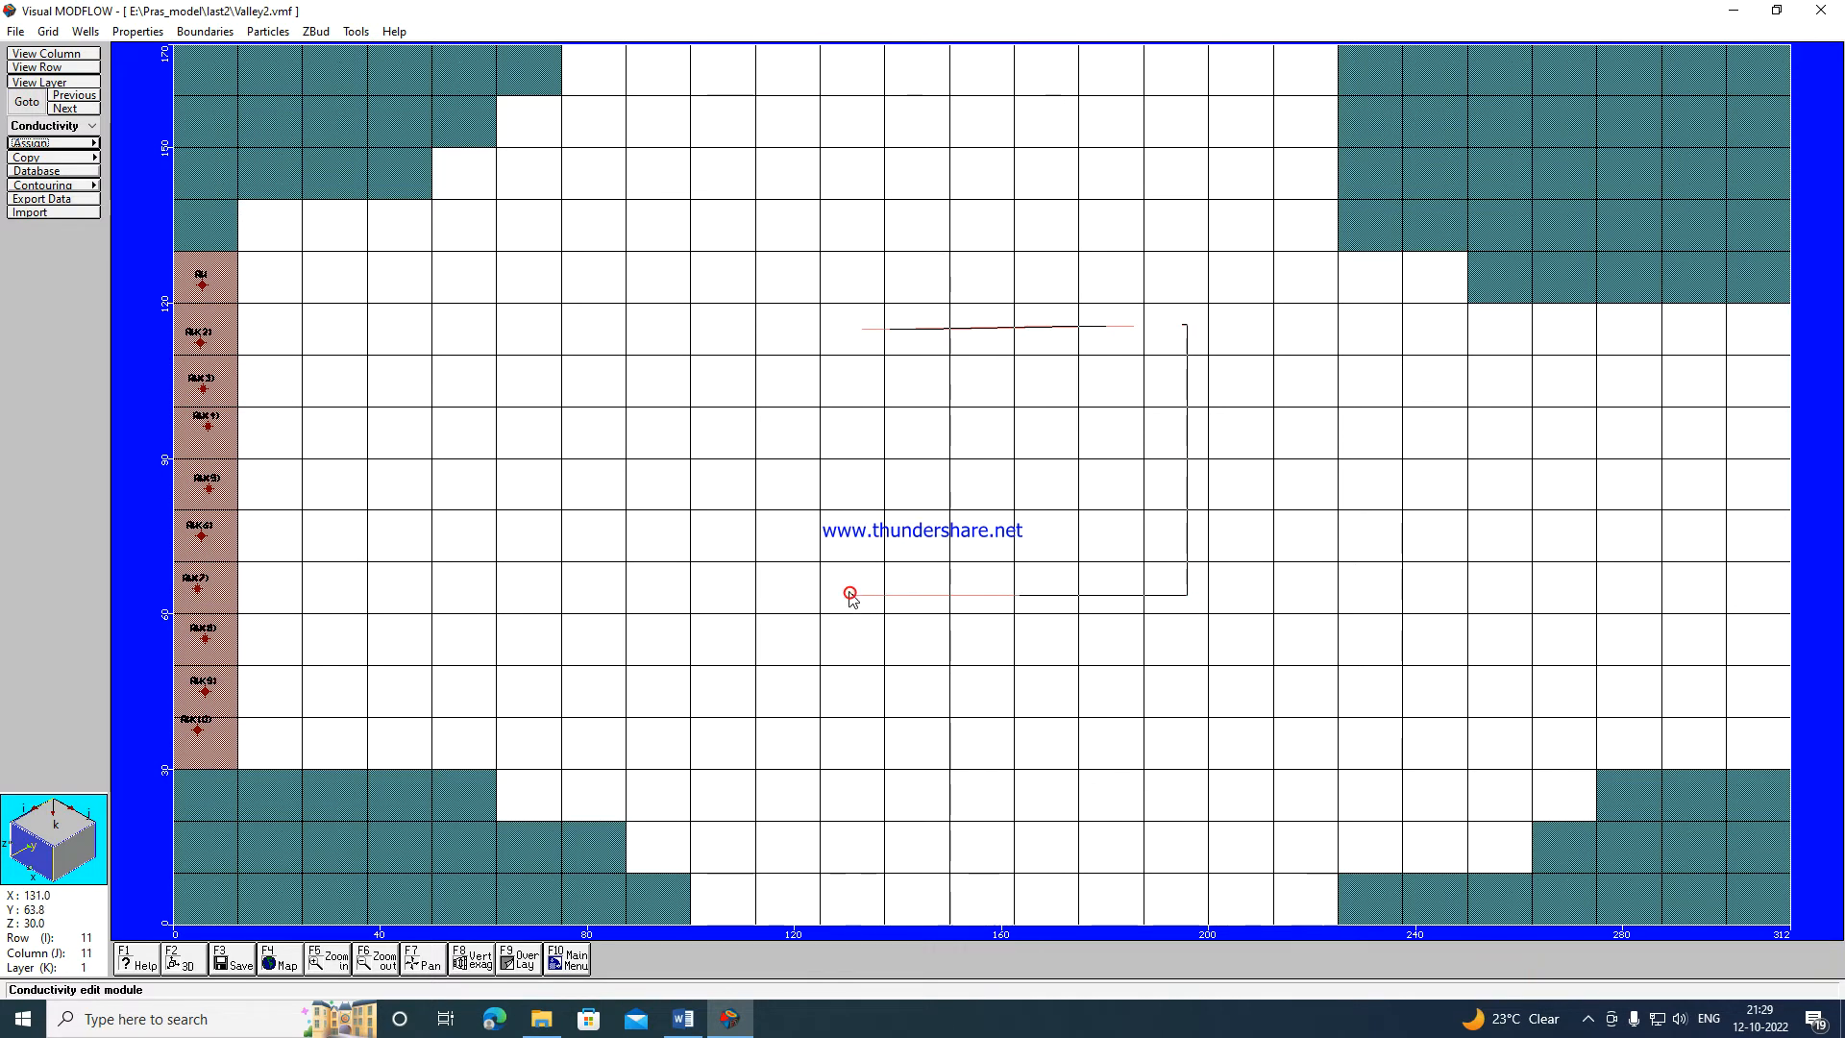
left_click(851, 324)
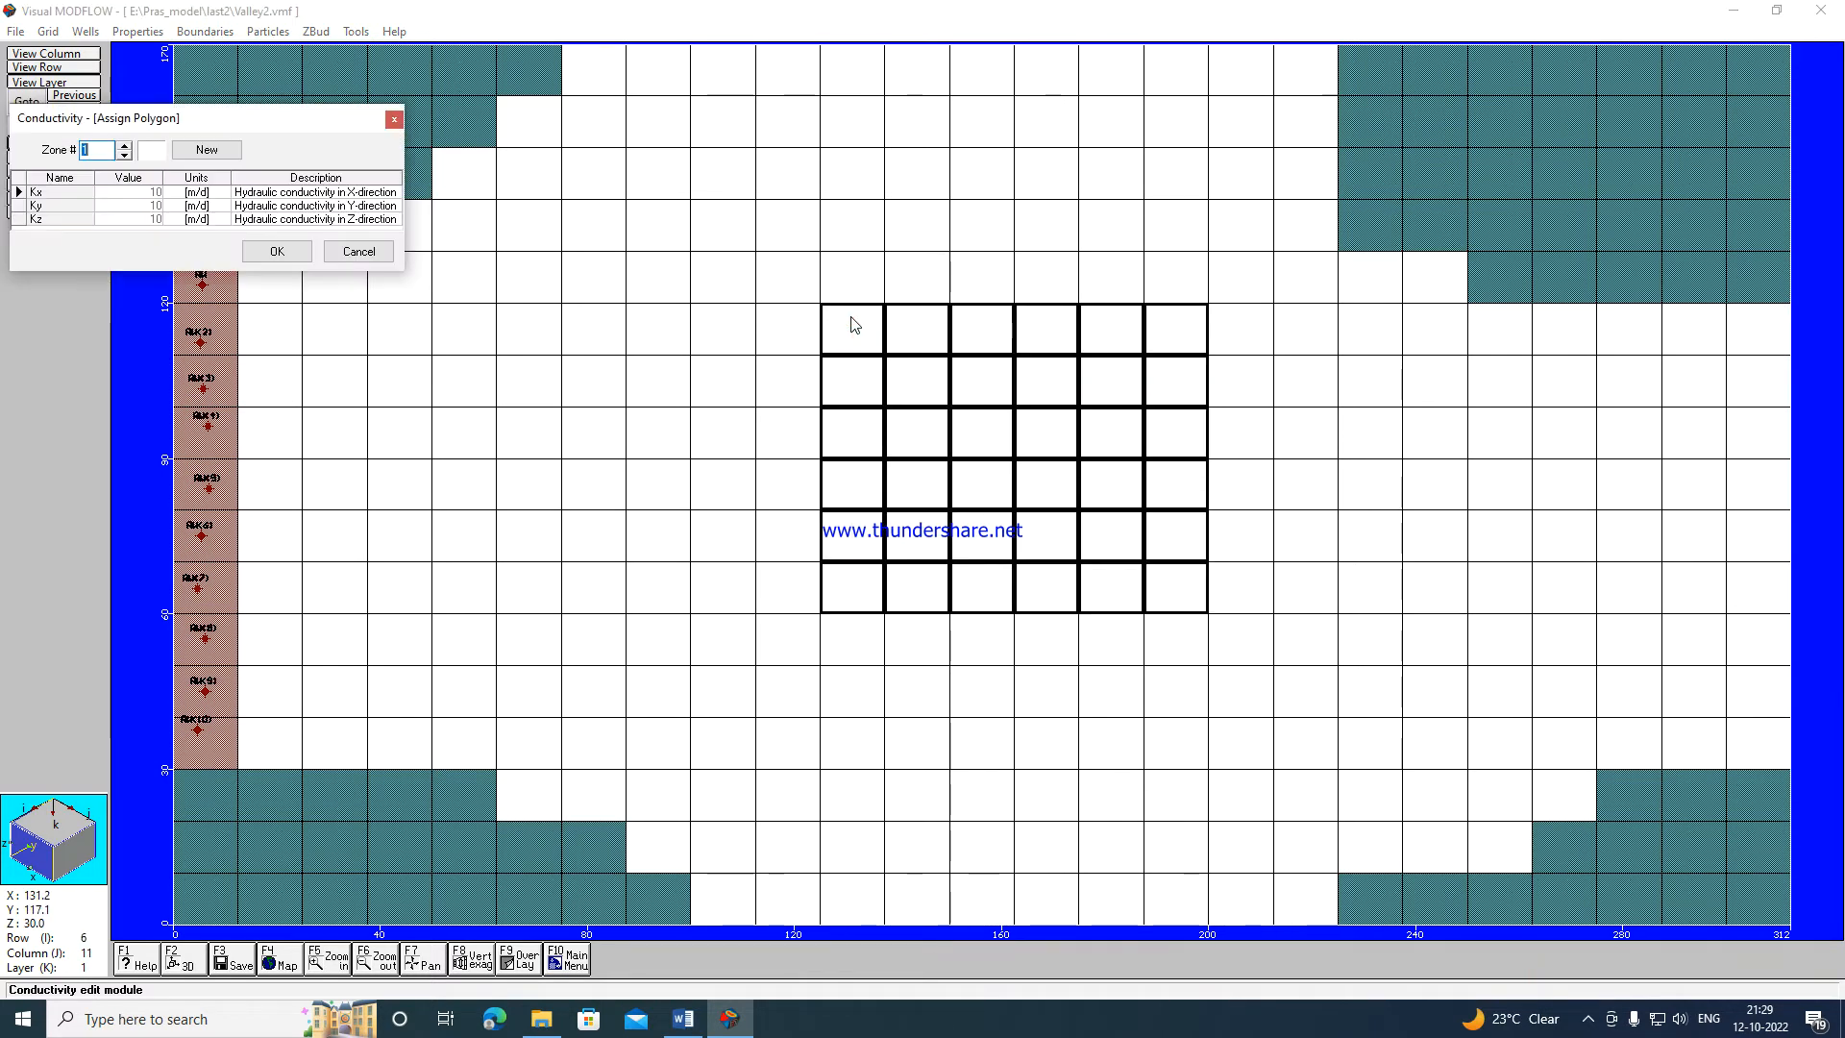
Create conductivity zone 2 for the outlined cells with Kx, Ky and Kz of 40 m/d, dismissing the error dialogs, and accept the assignment.
left_click(195, 155)
left_click(136, 190)
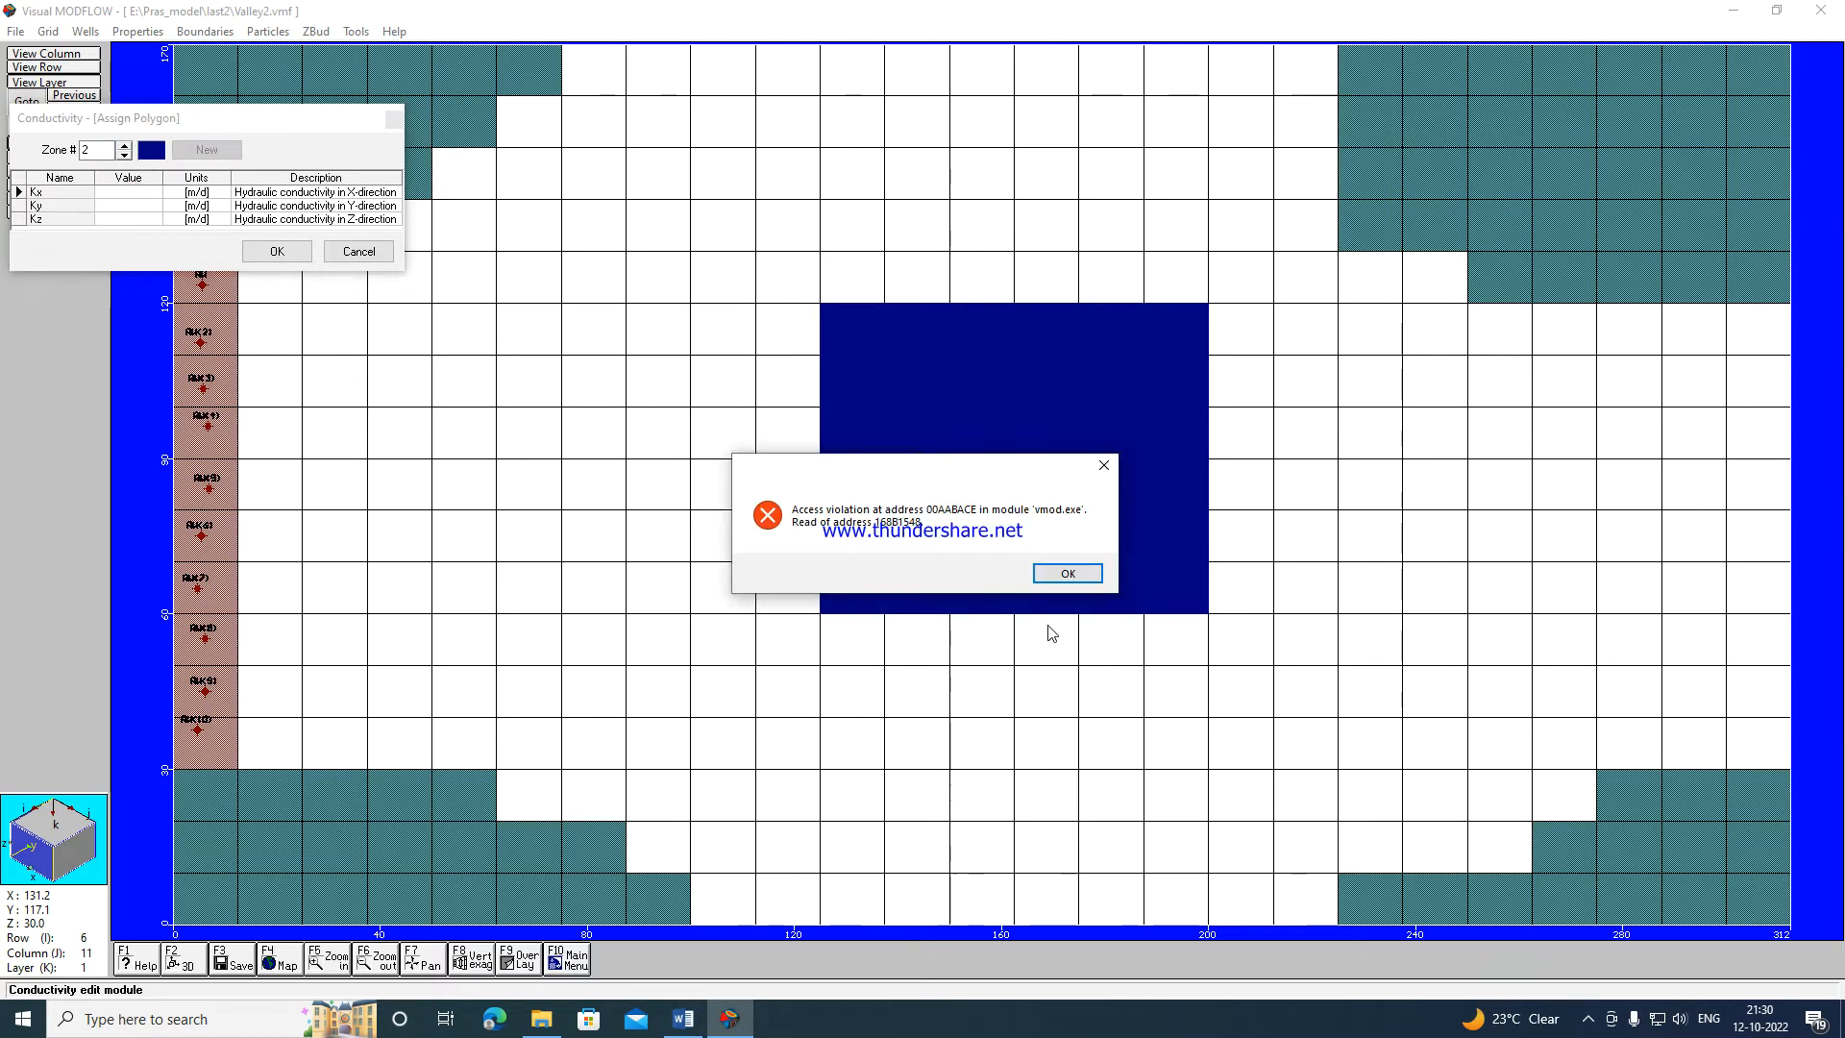
left_click(1062, 573)
type("40")
left_click(129, 208)
left_click(1044, 576)
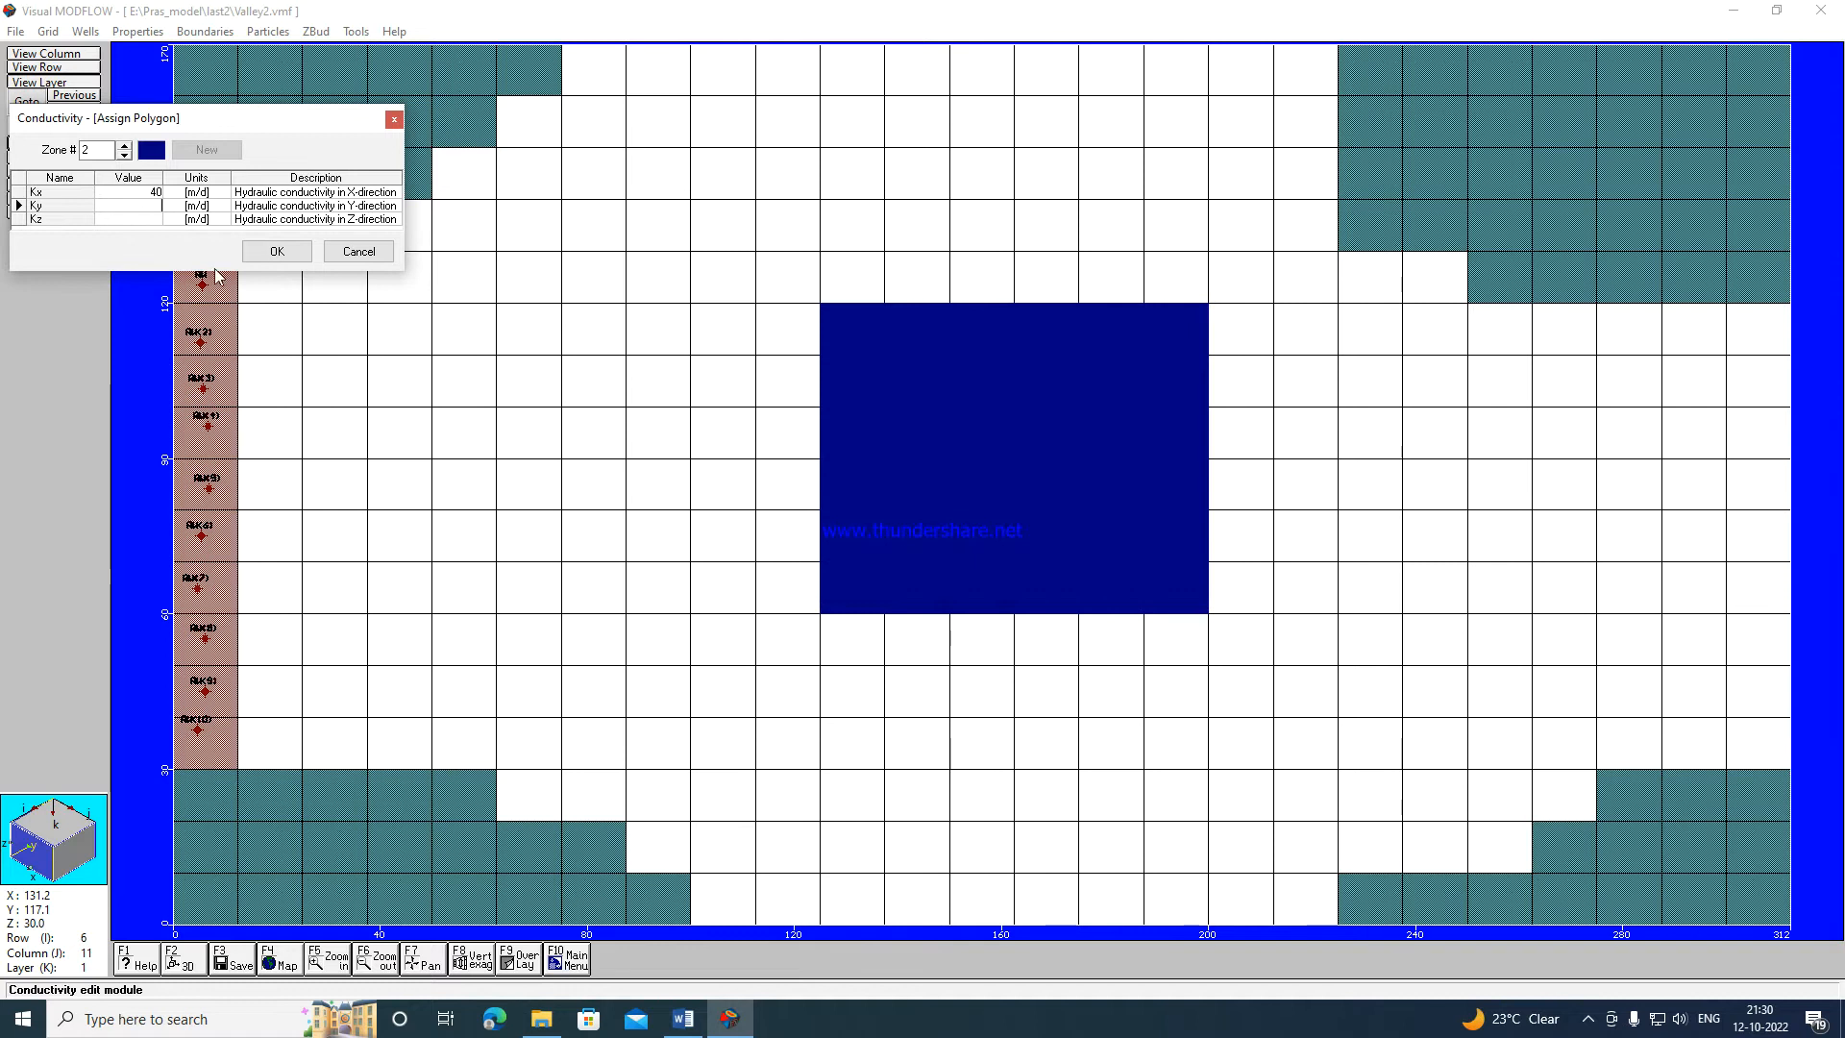
left_click(147, 217)
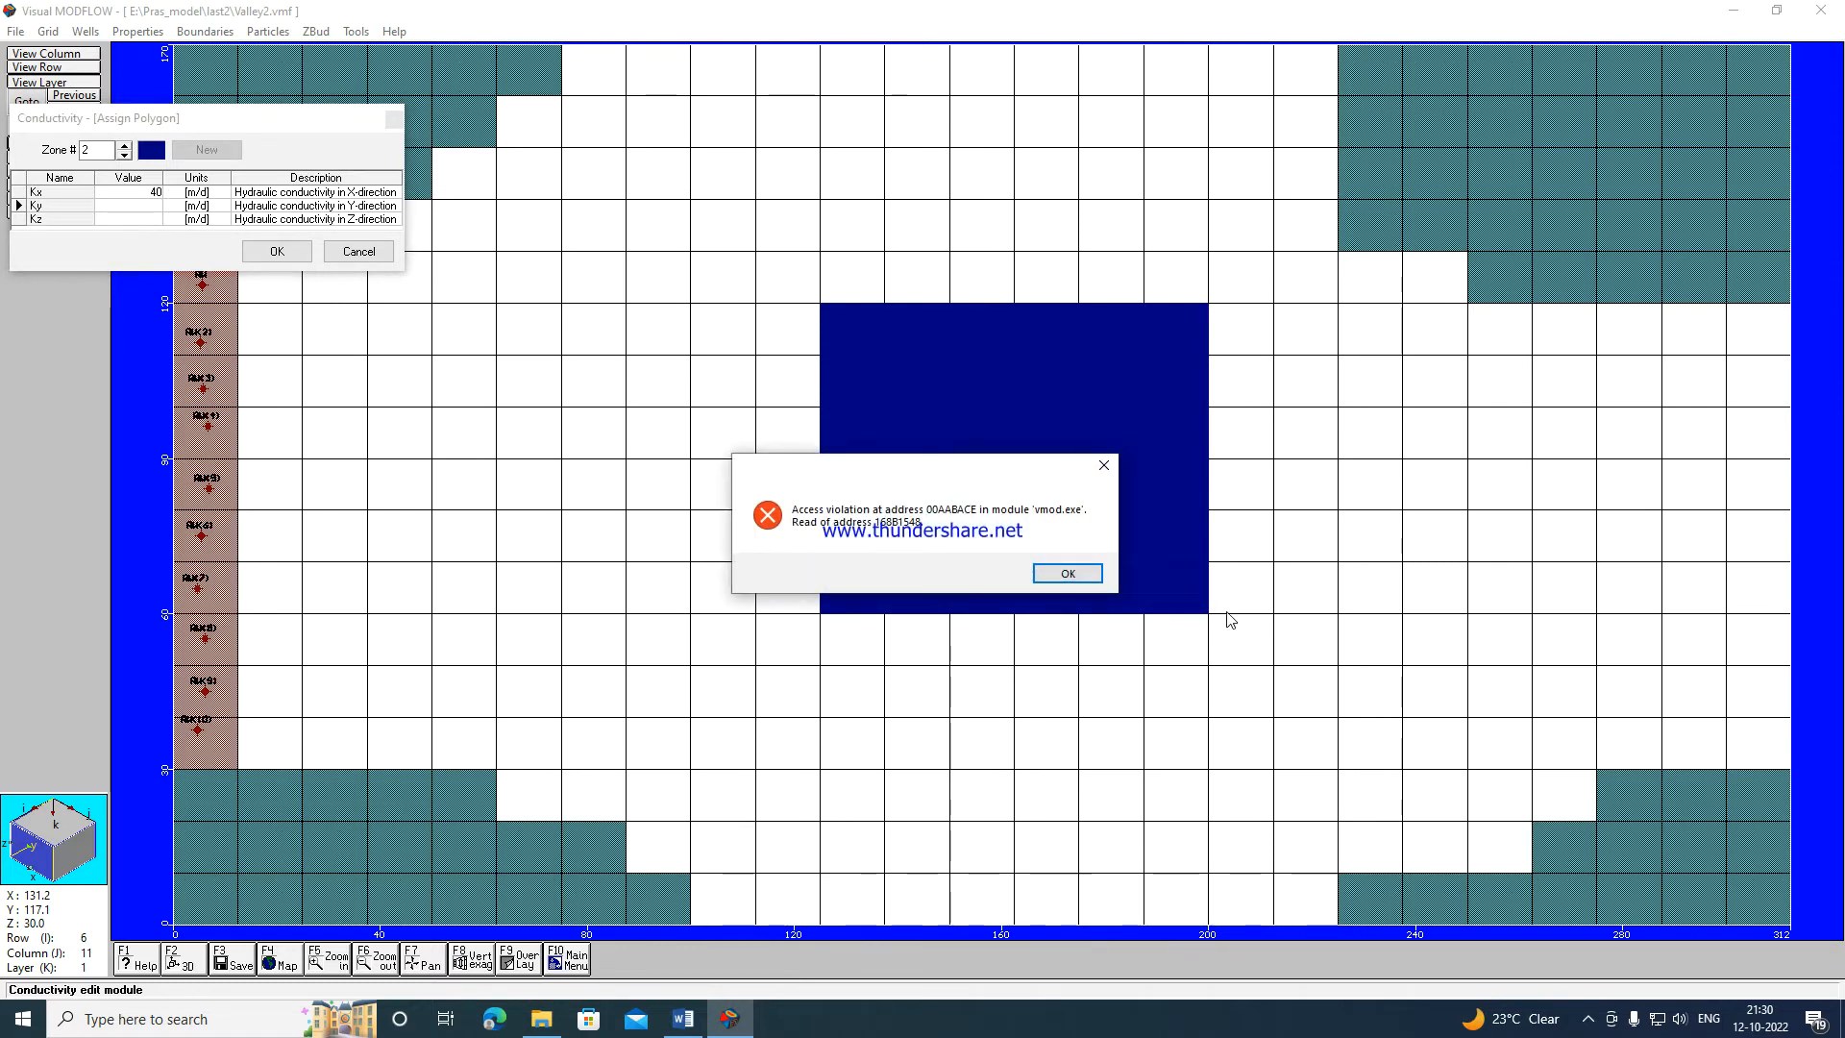
left_click(1058, 576)
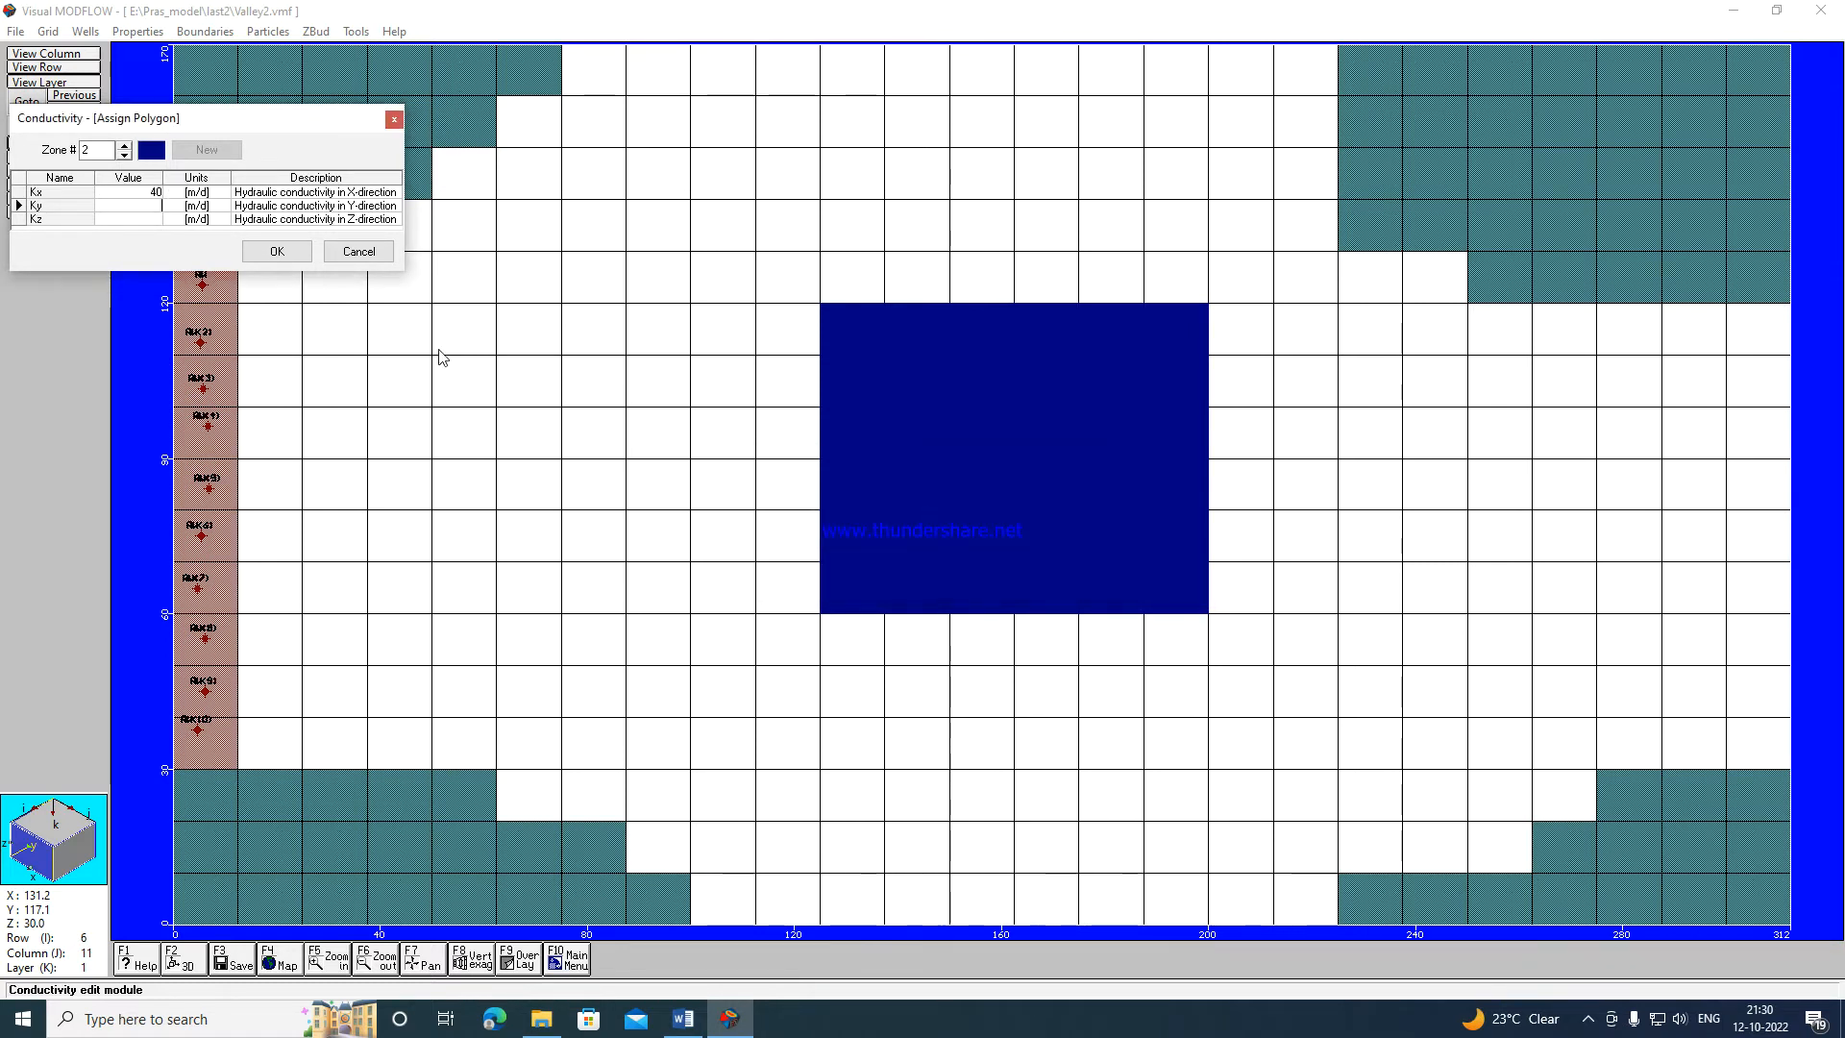
type("40")
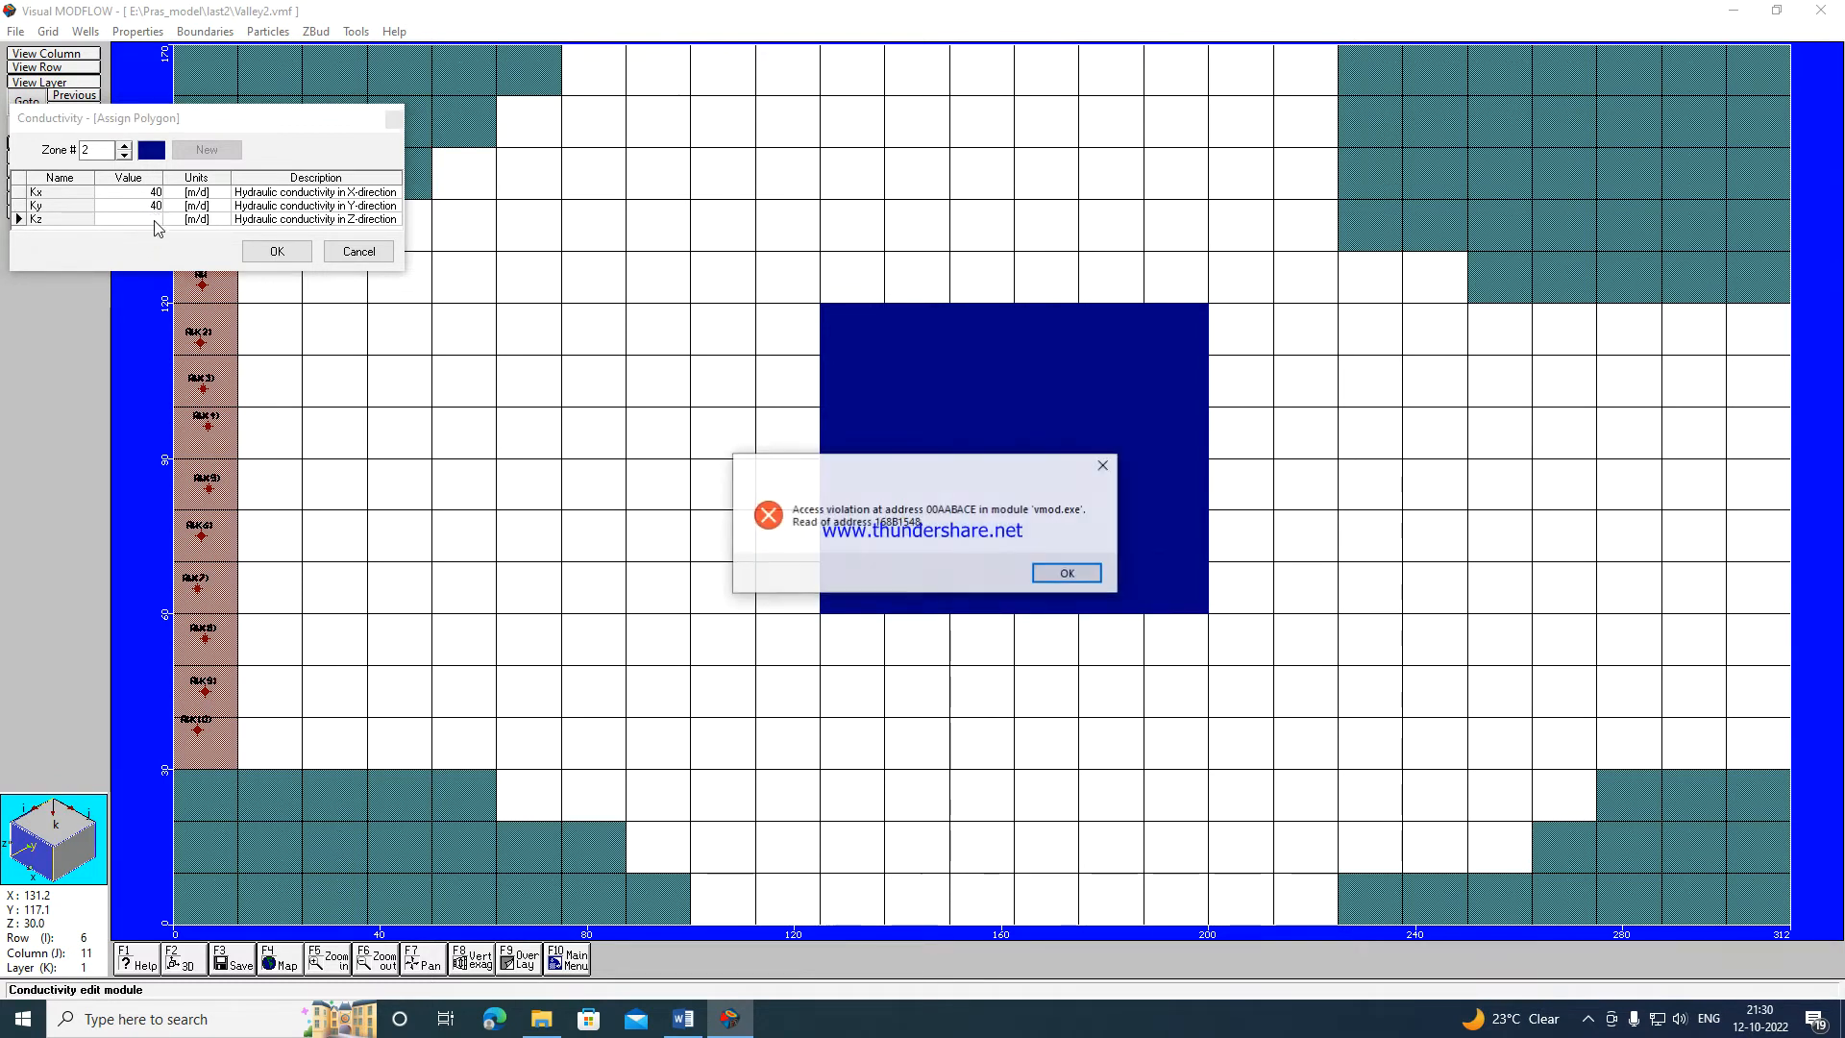
left_click(1067, 573)
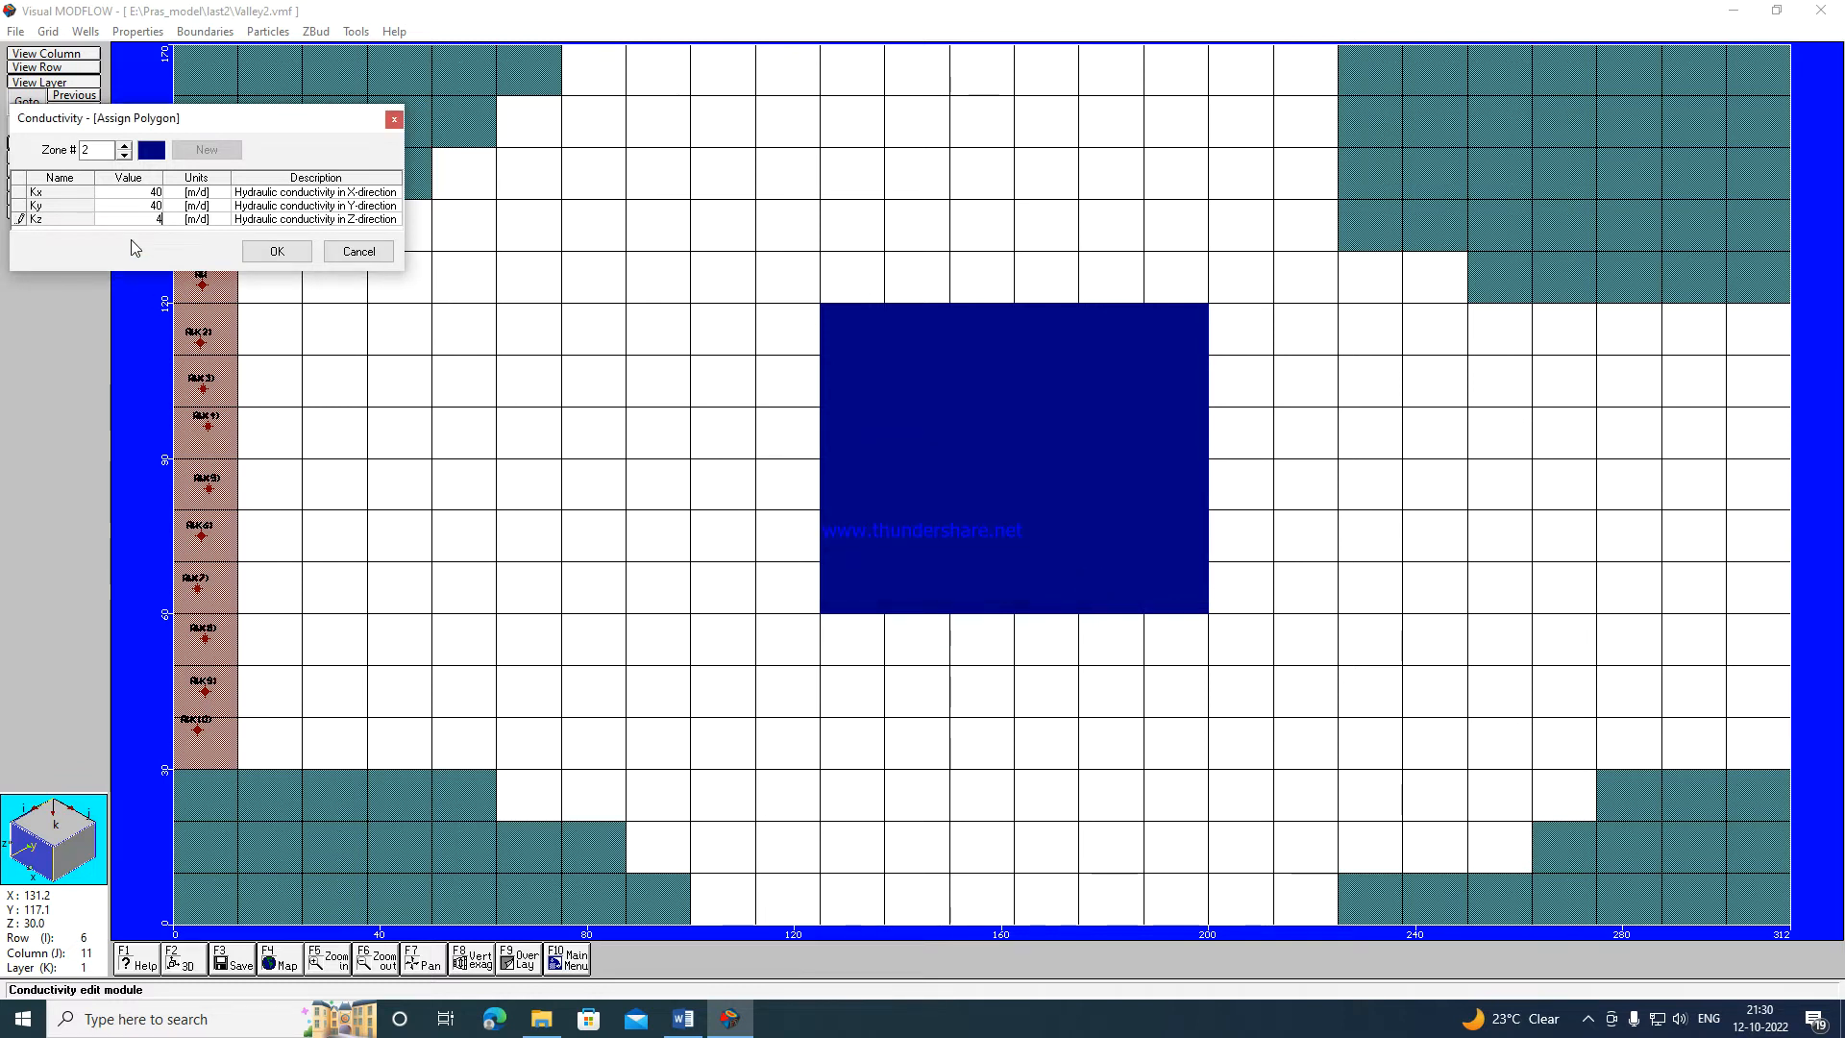
left_click(277, 254)
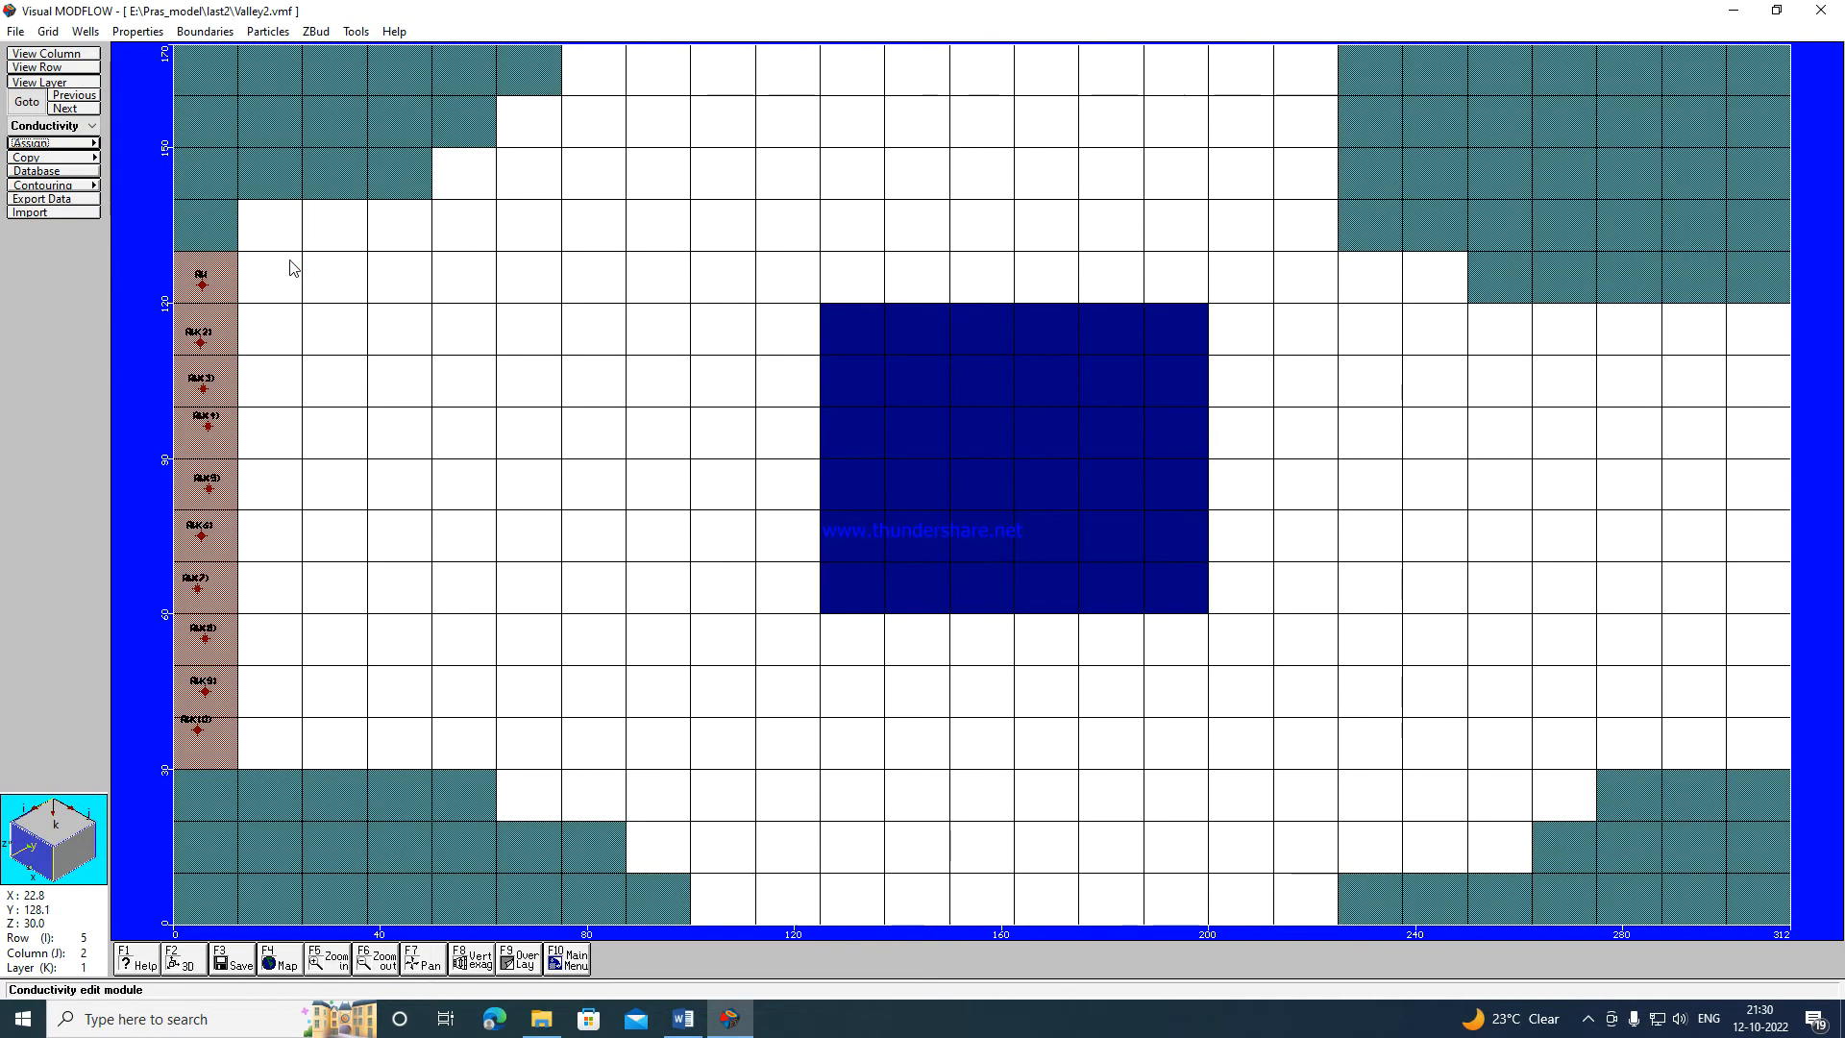
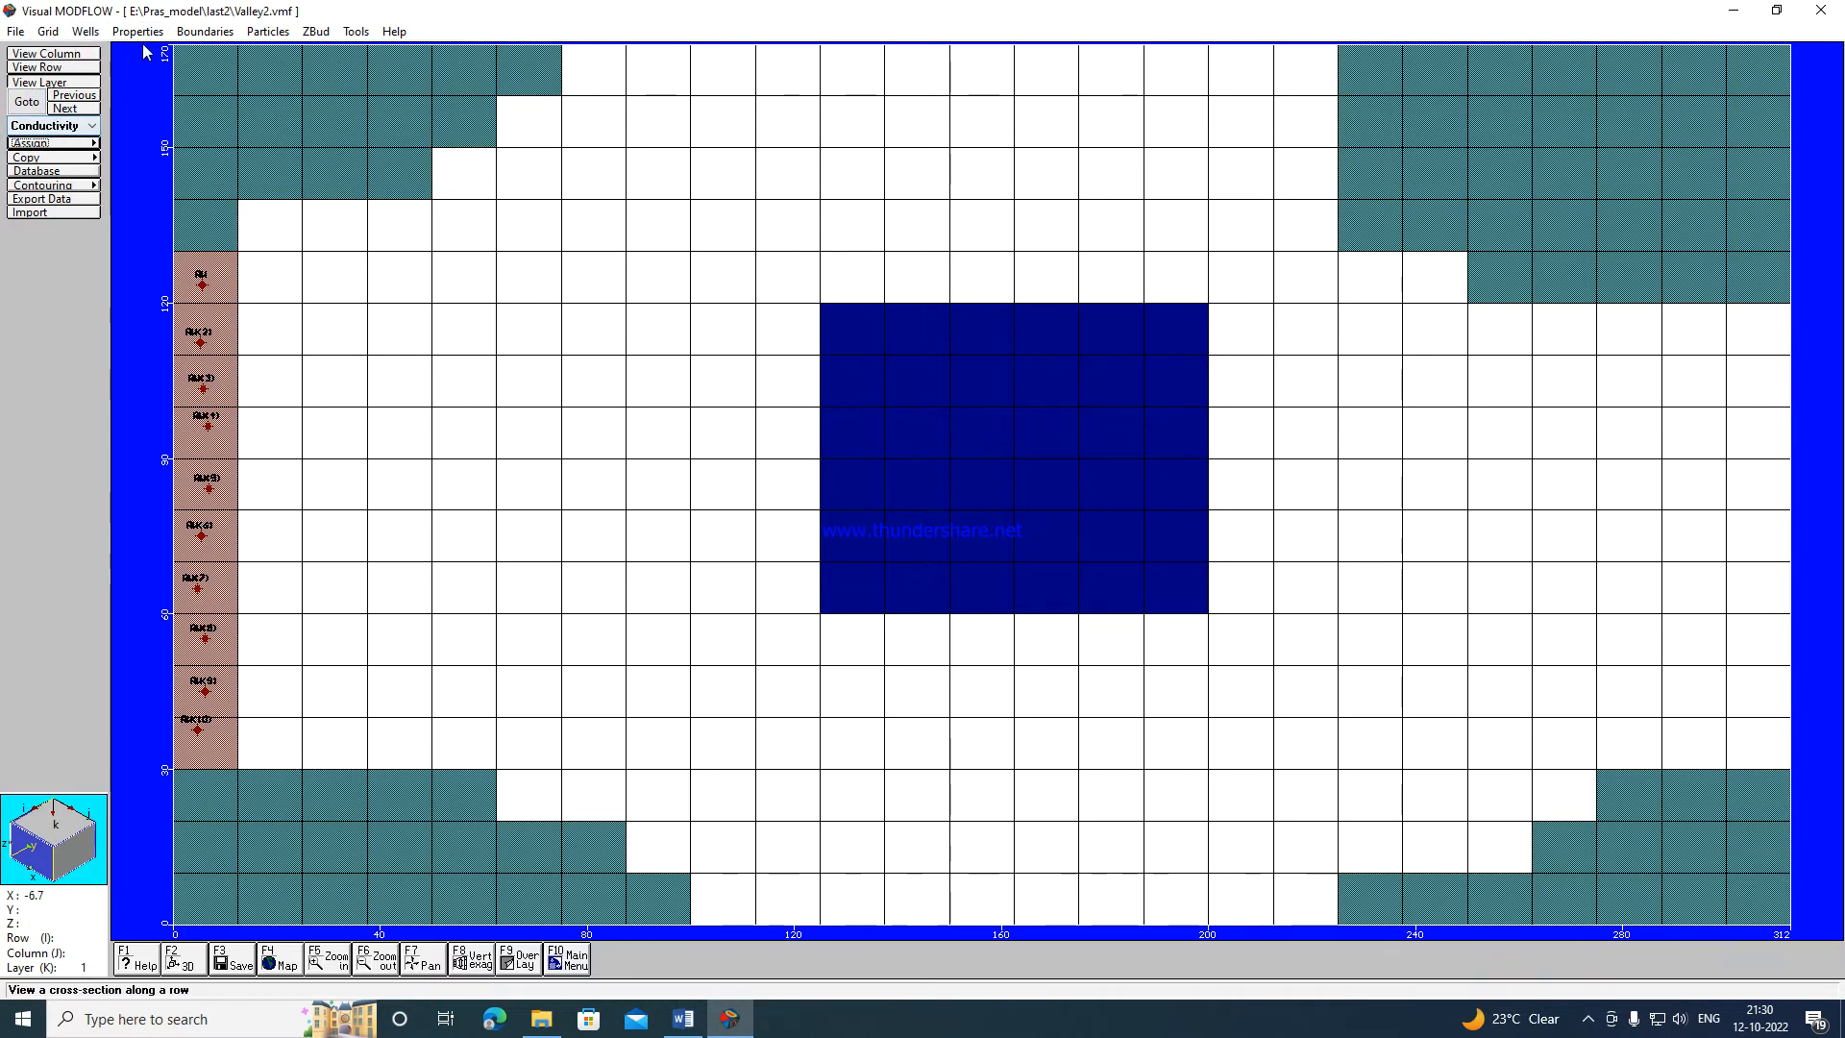
Review the Kx, Ky and Kz values of the zones in the conductivity database, dismiss the error dialog, and close the database.
left_click(204, 40)
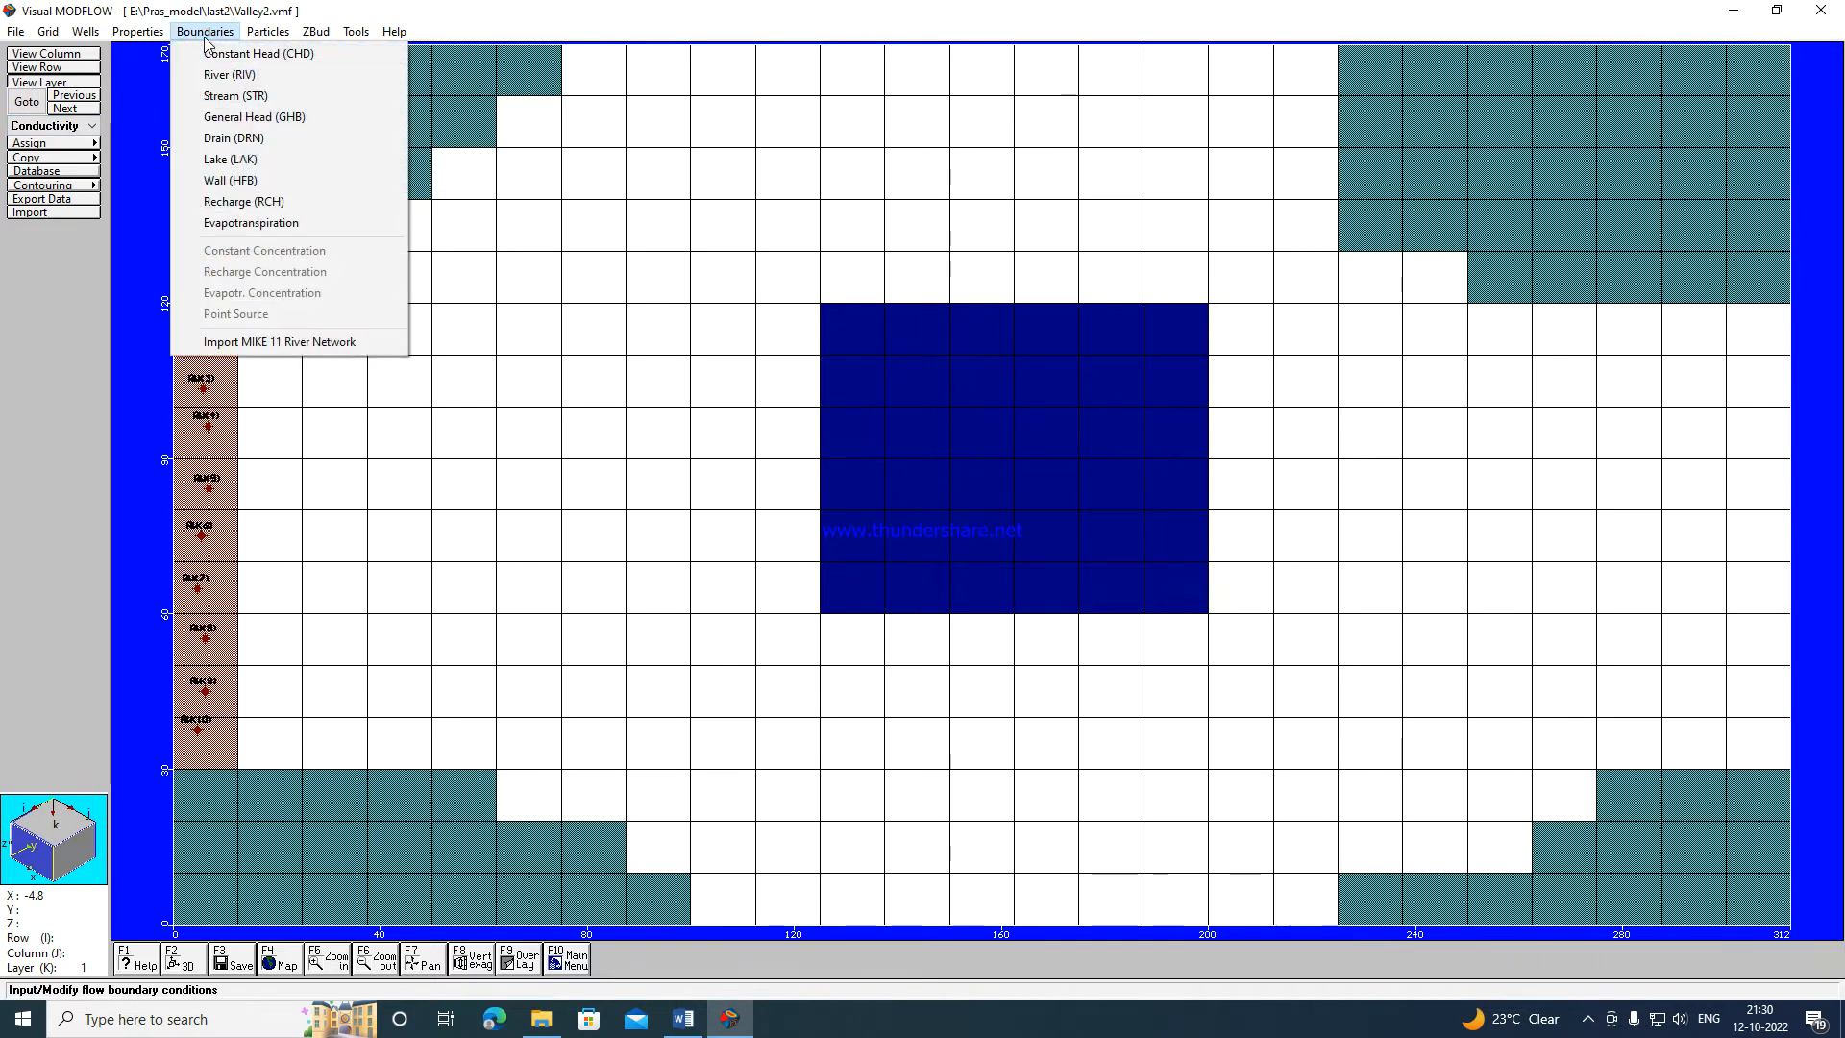
left_click(181, 55)
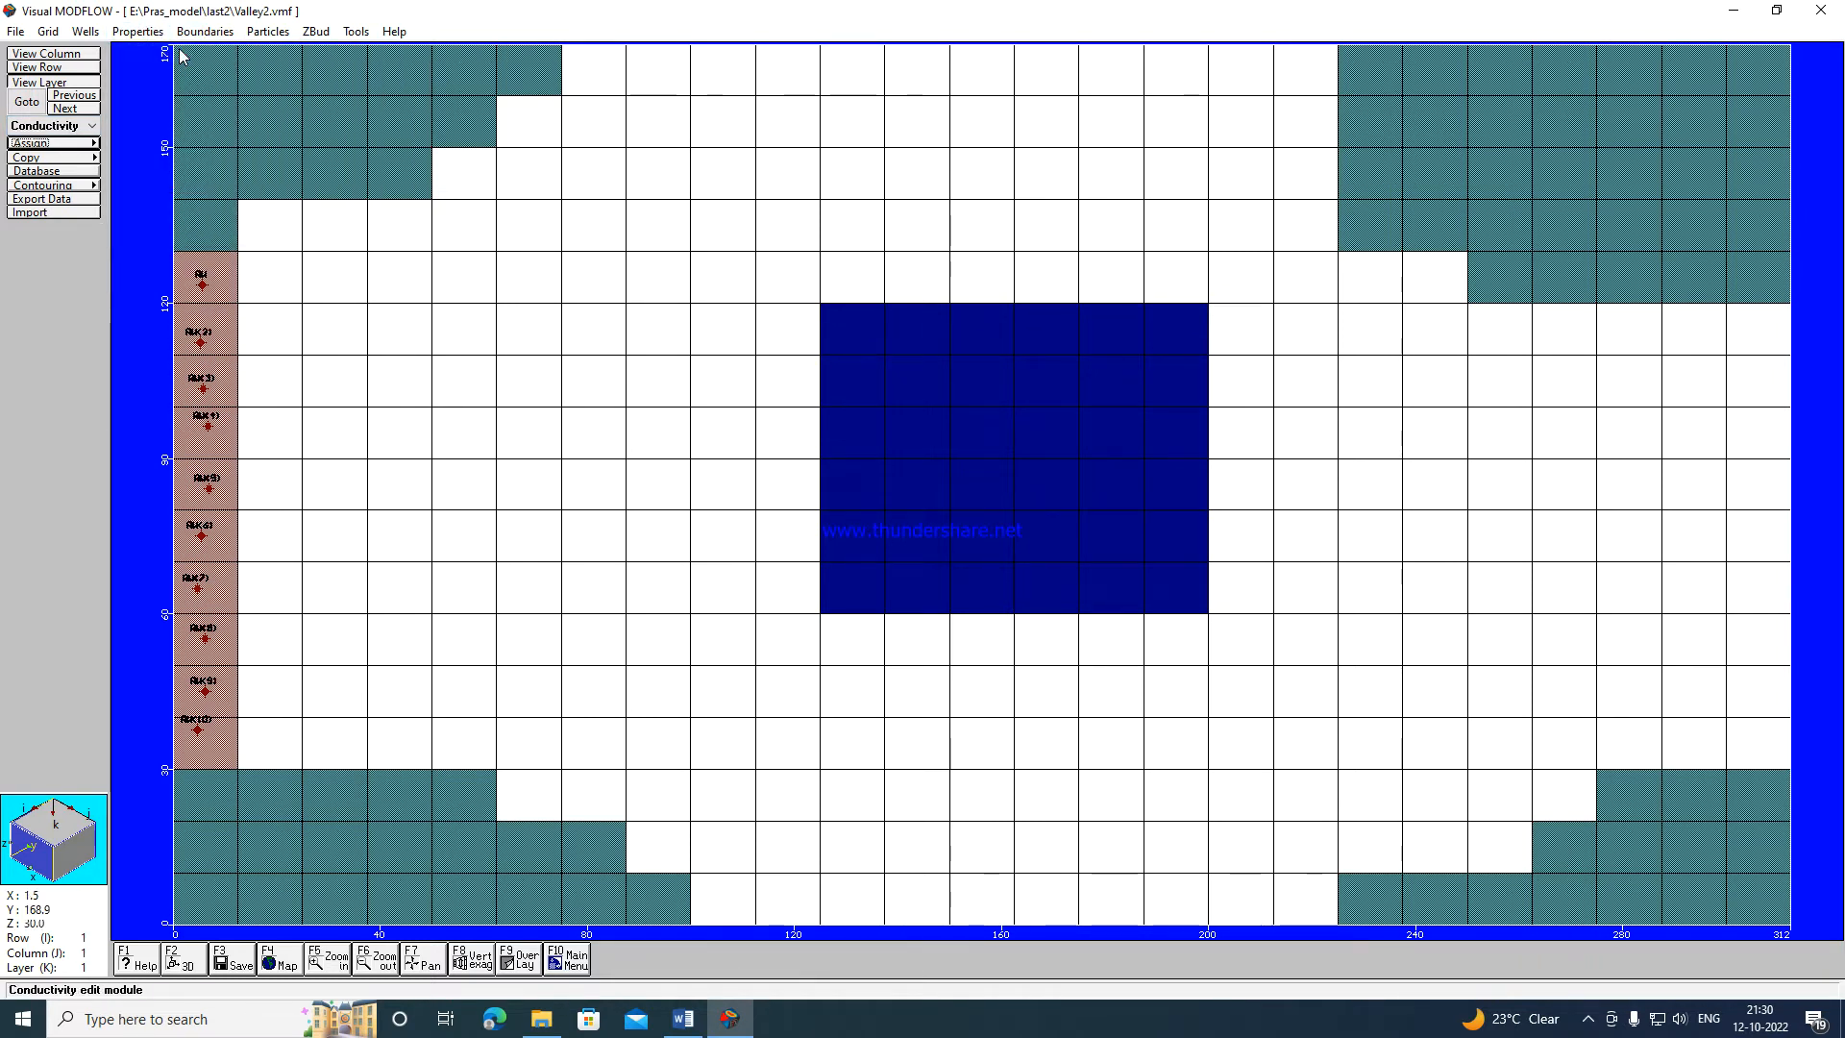
left_click(137, 31)
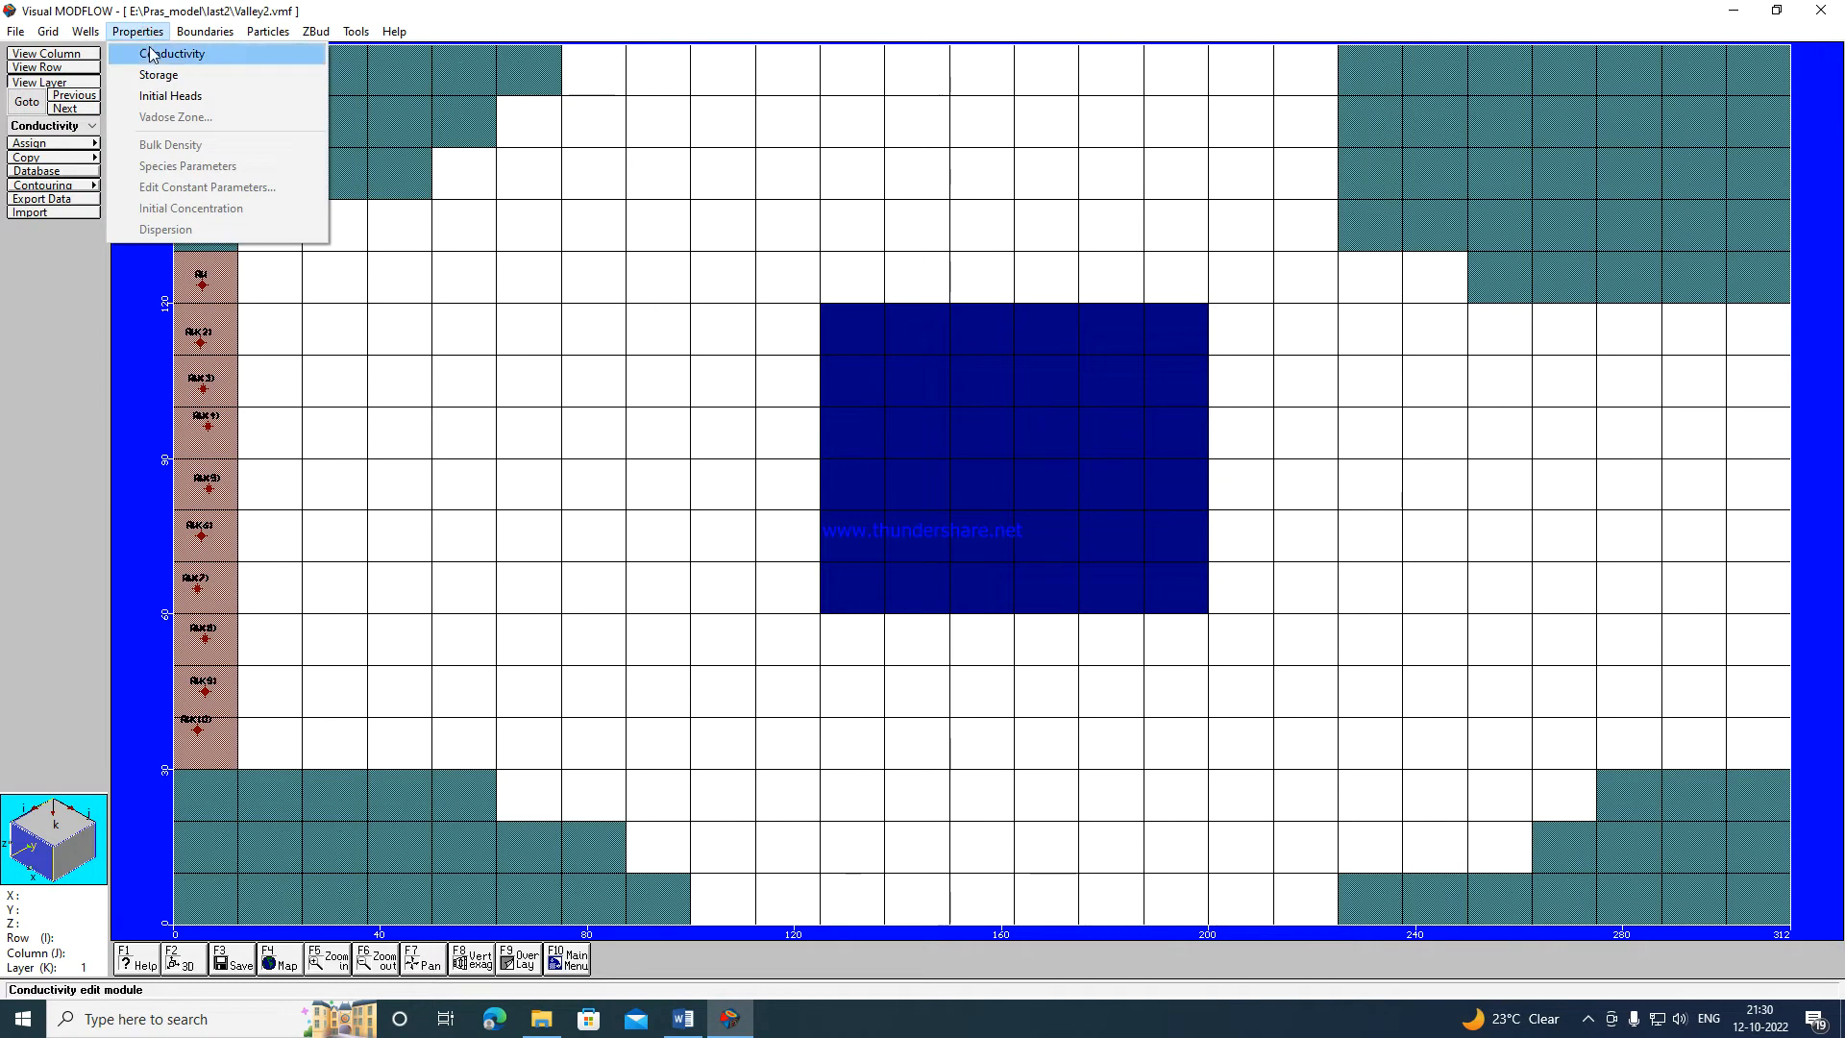
left_click(152, 53)
left_click(38, 170)
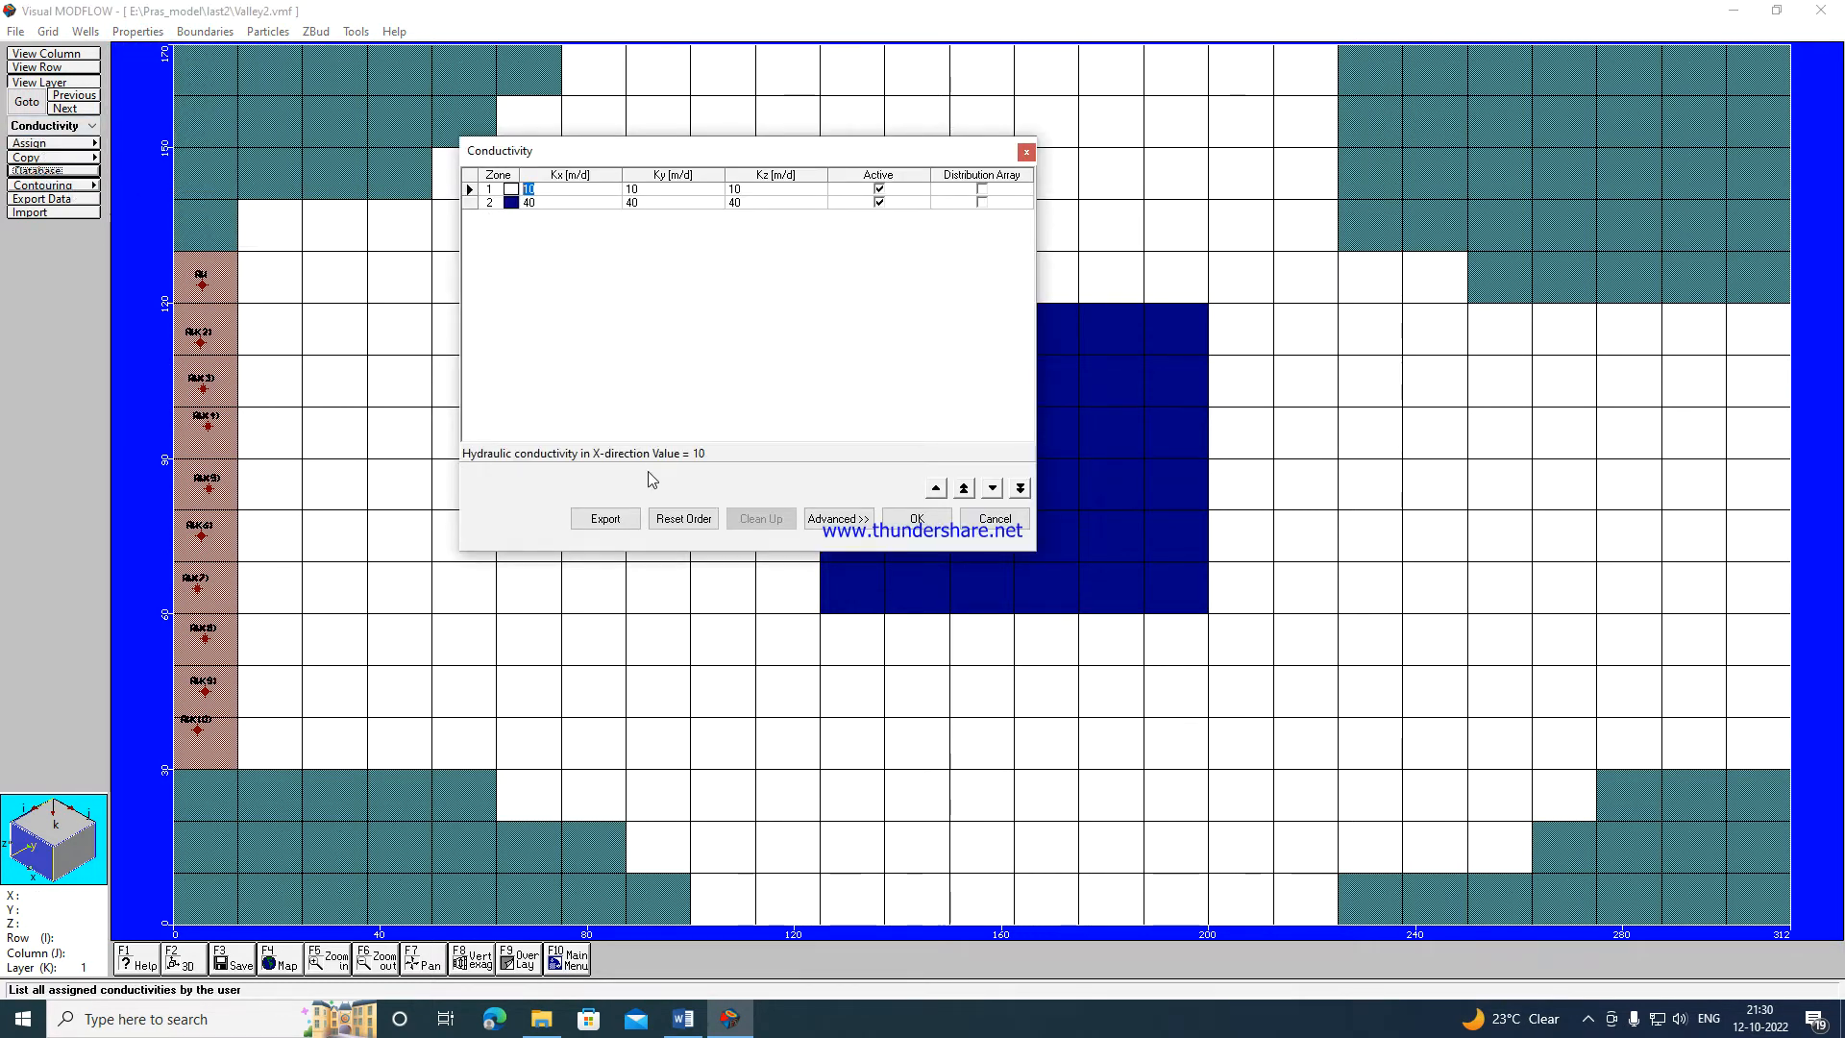
left_click(916, 520)
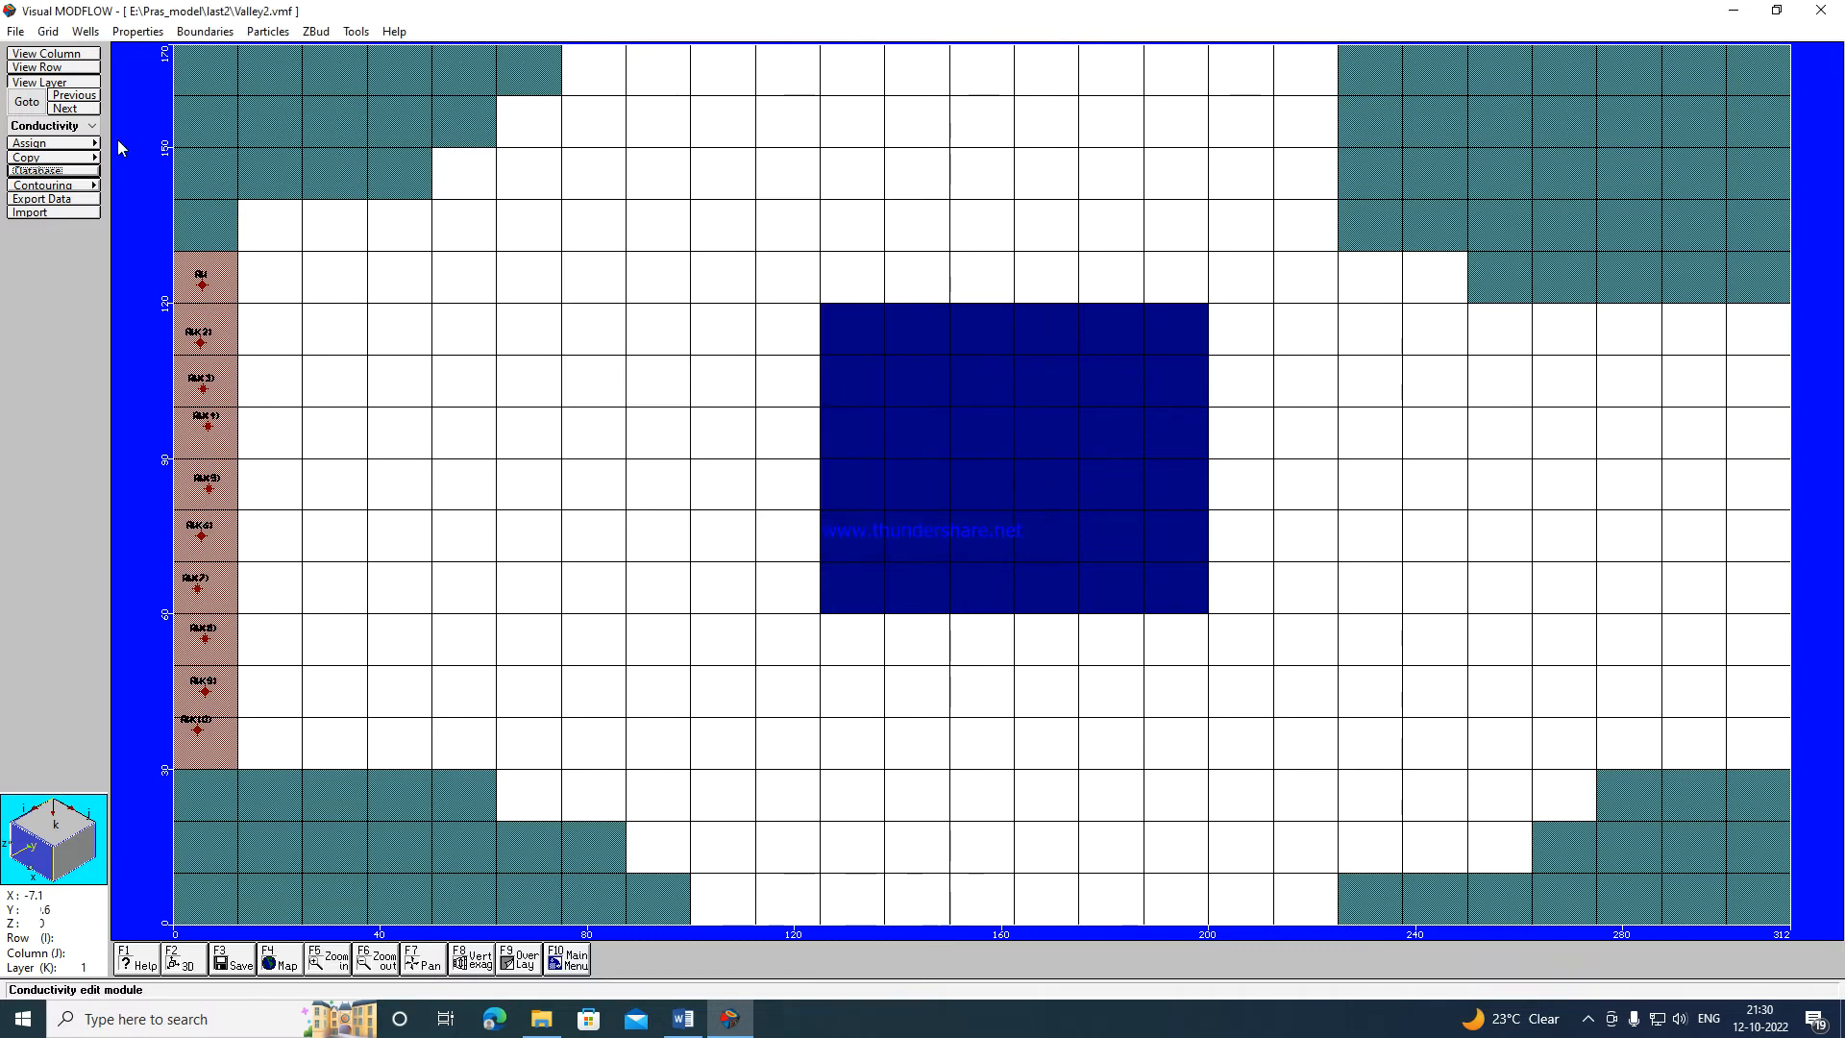
left_click(50, 170)
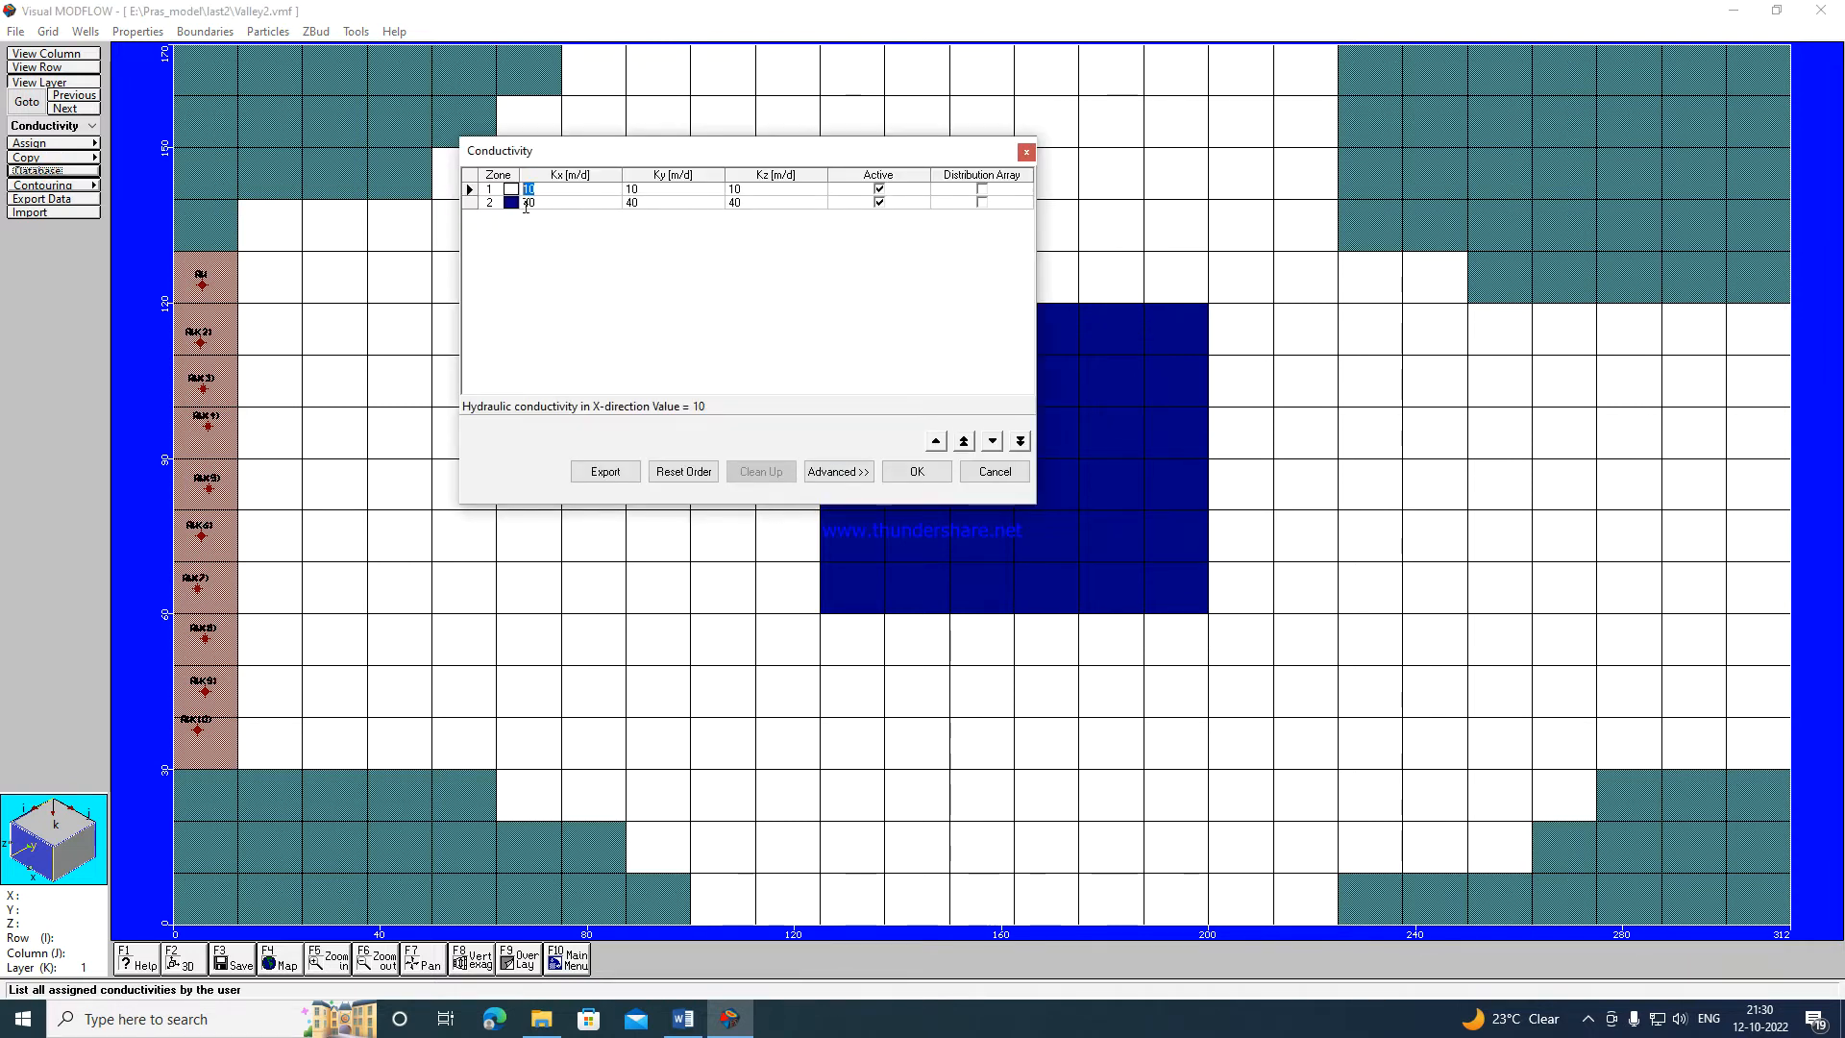
left_click(510, 204)
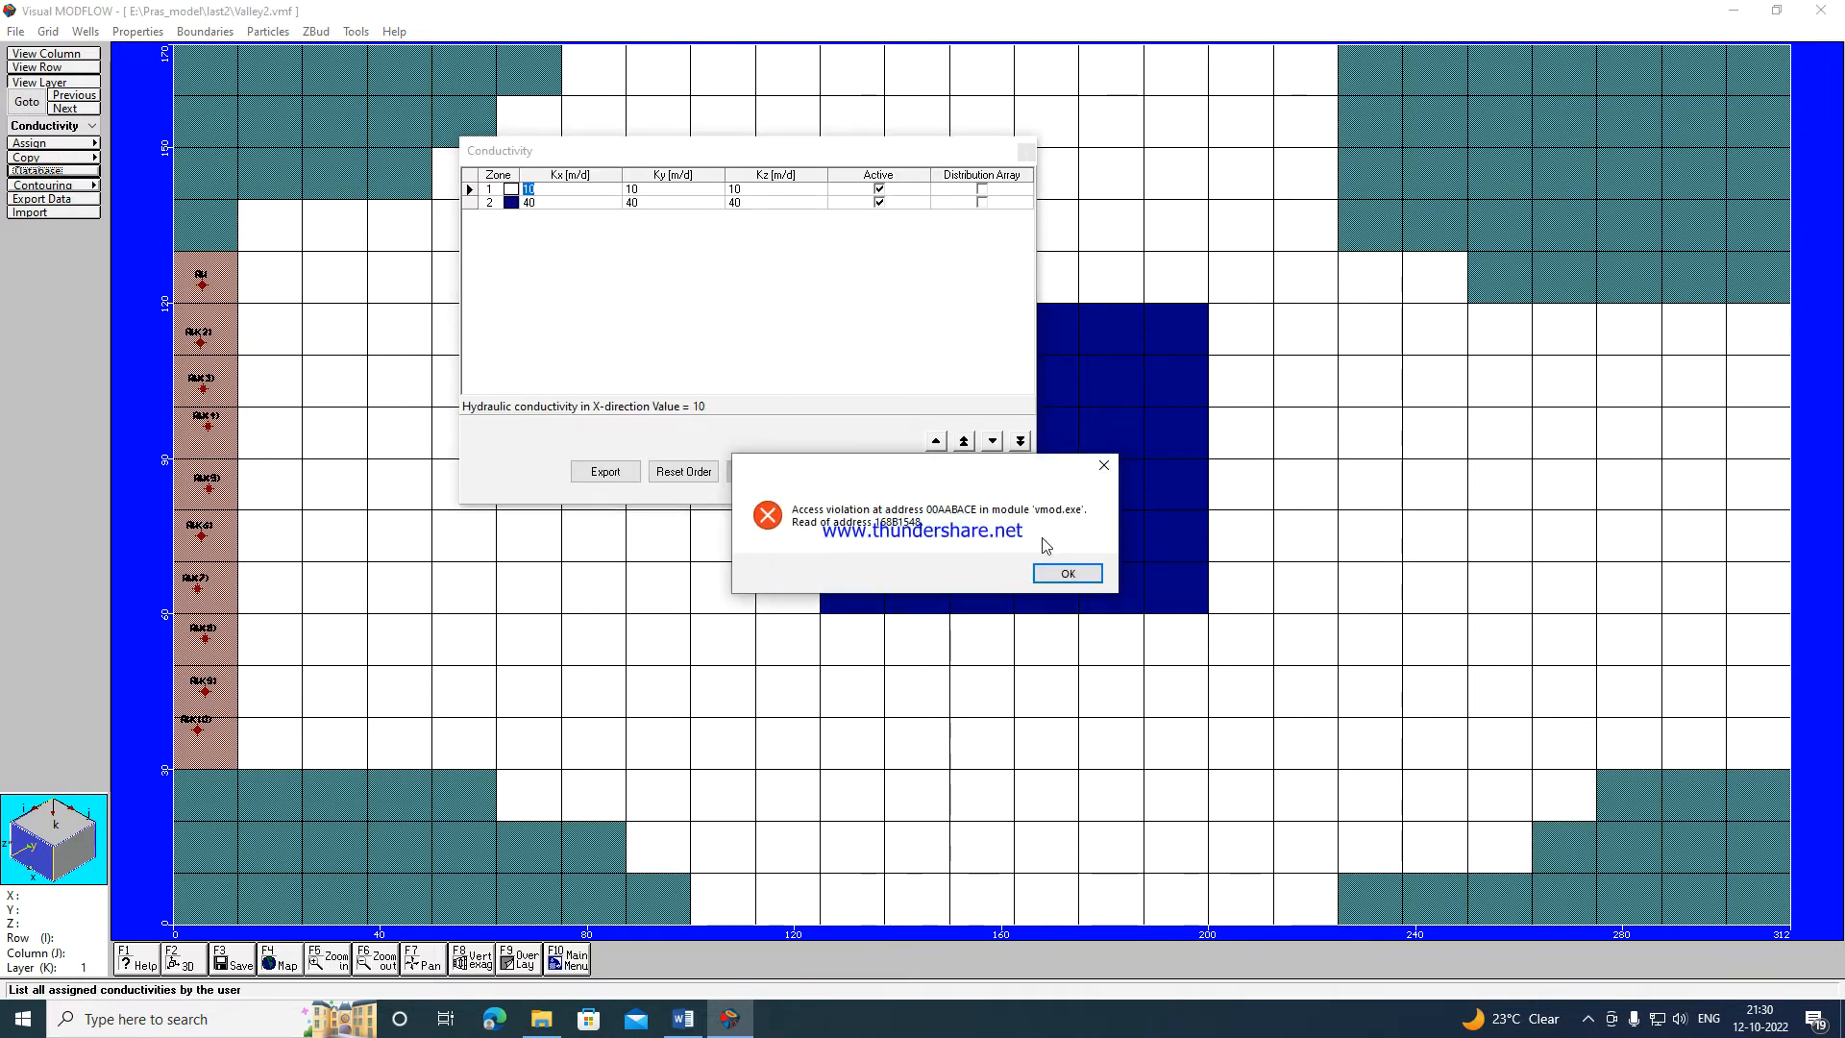
left_click(1067, 573)
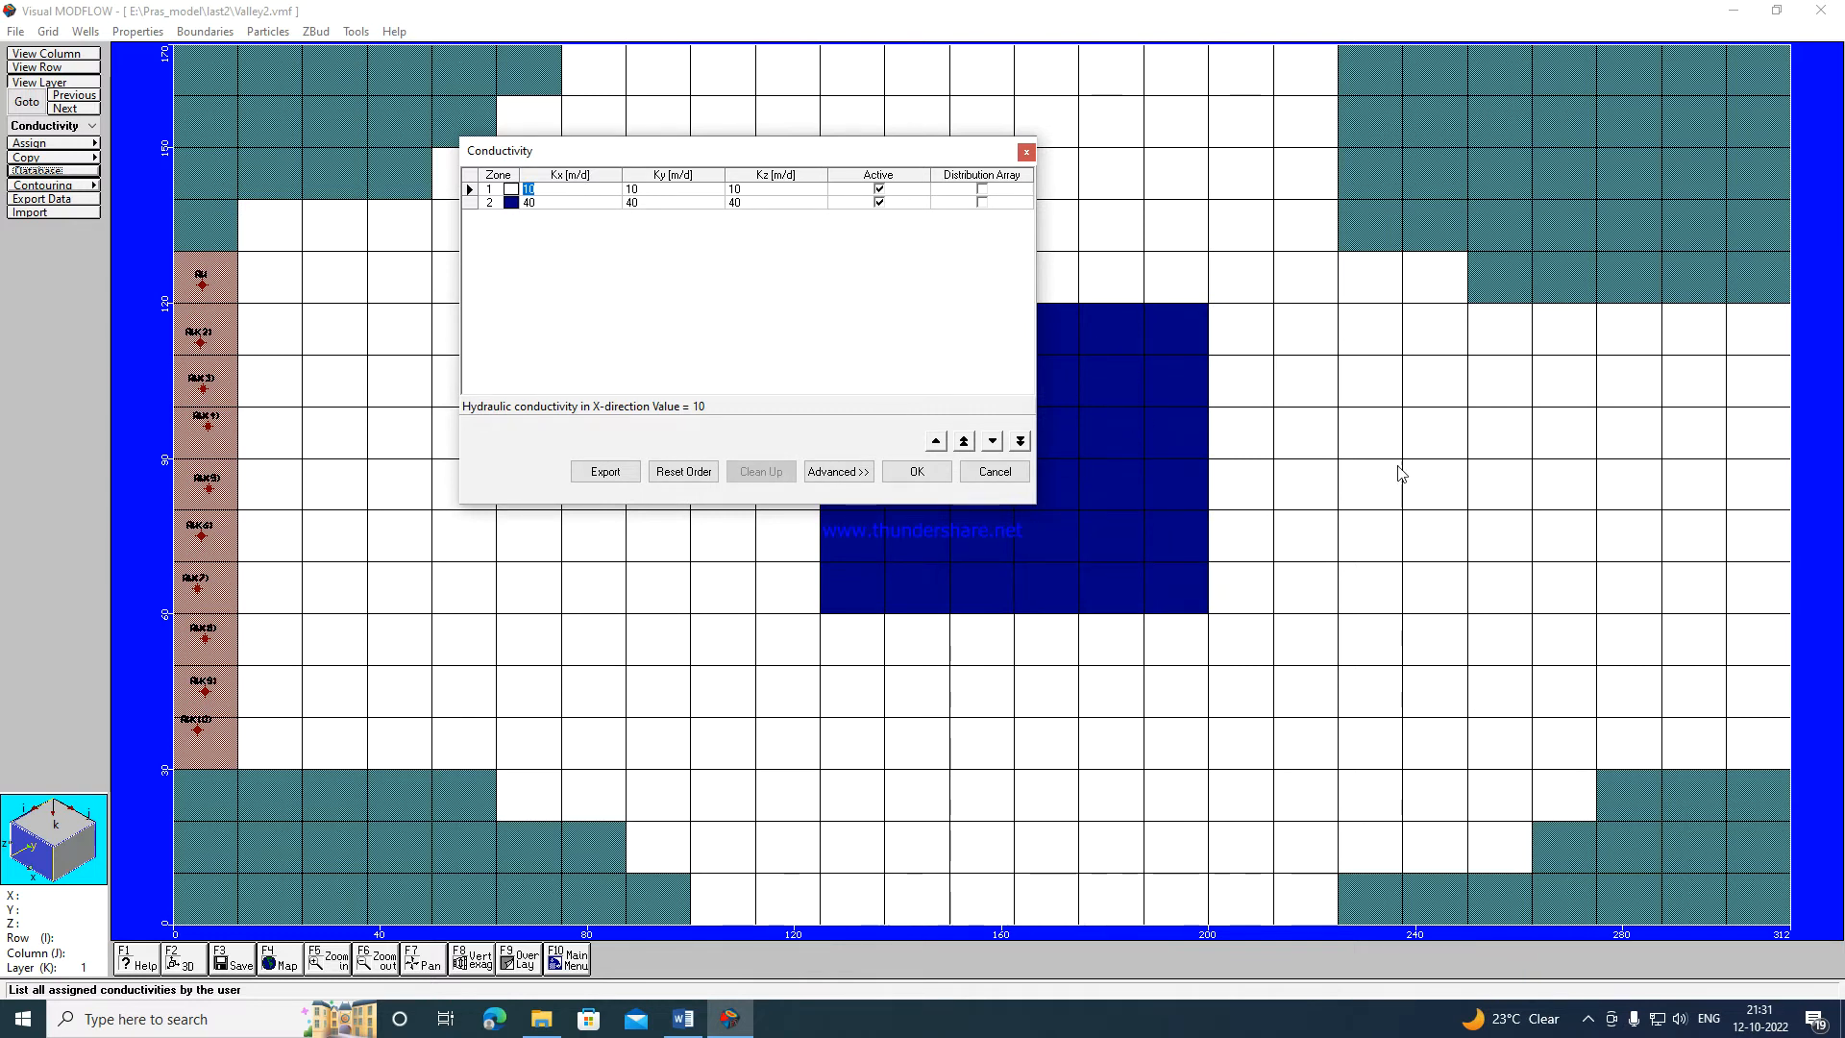
left_click(1026, 152)
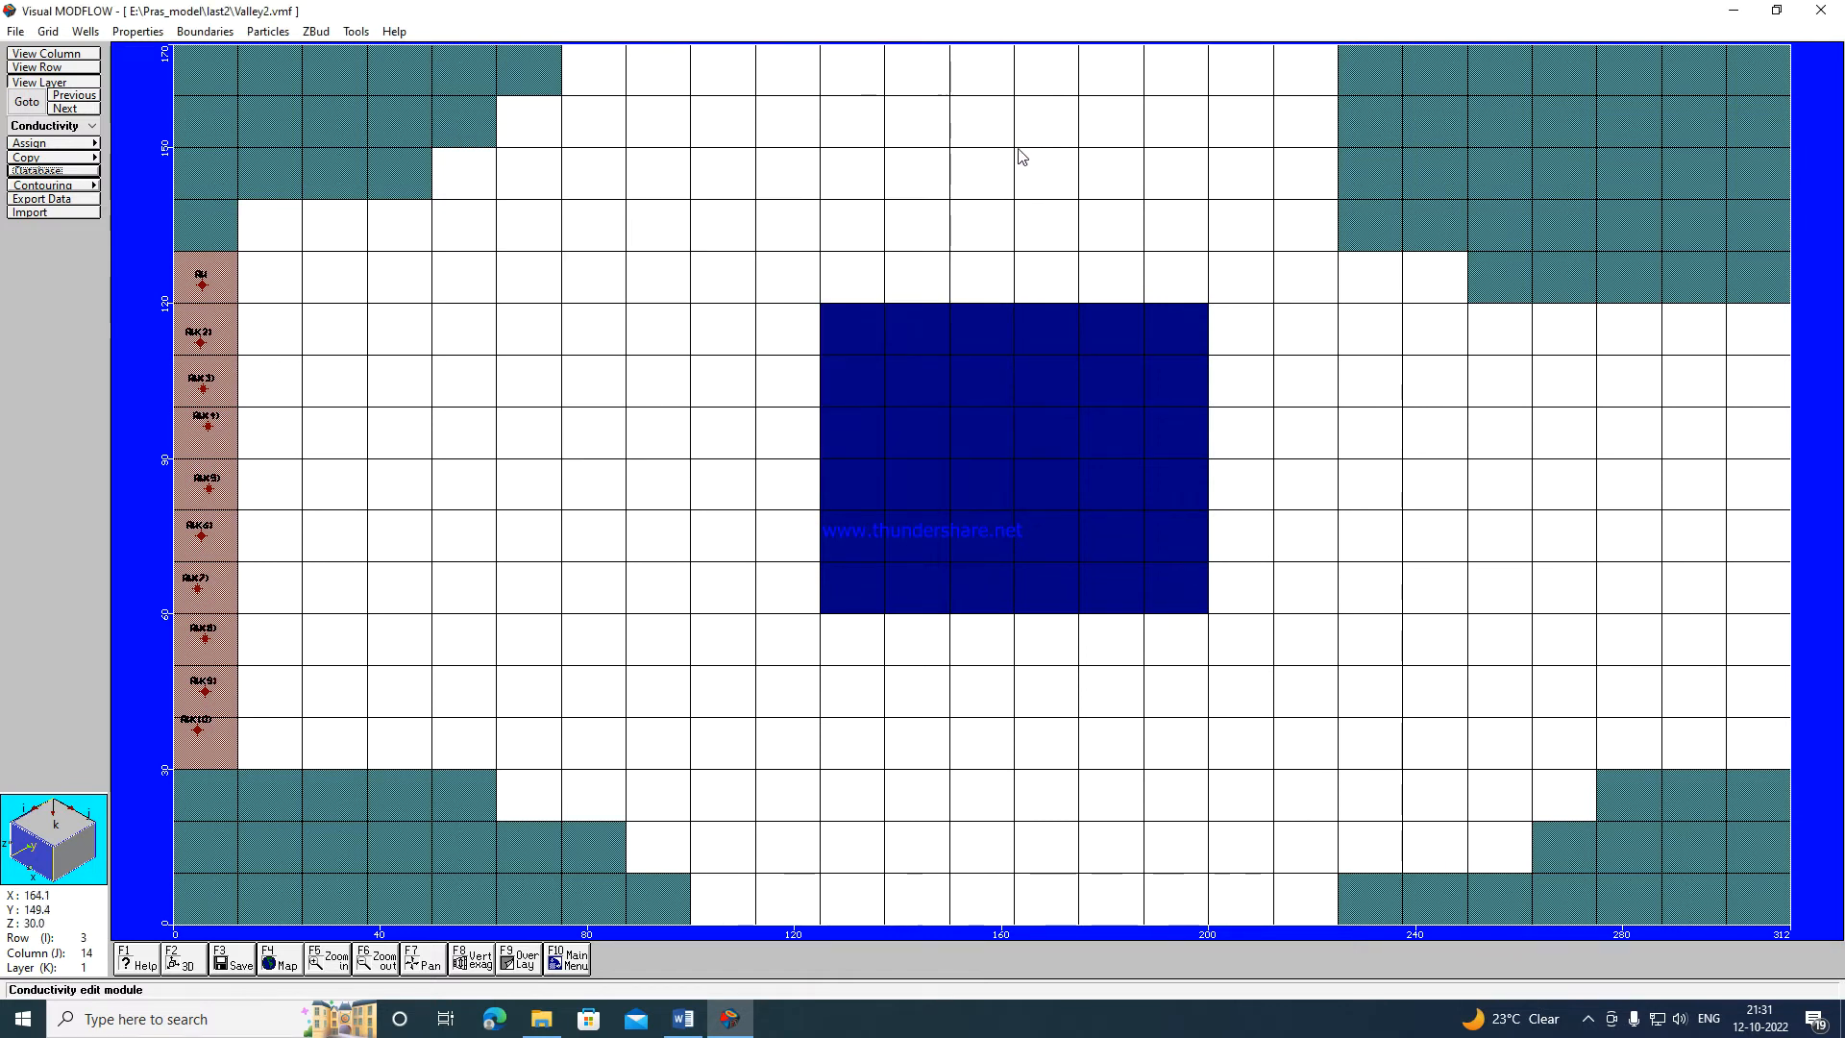
Start a polygon assignment for the conductivity property.
left_click(65, 142)
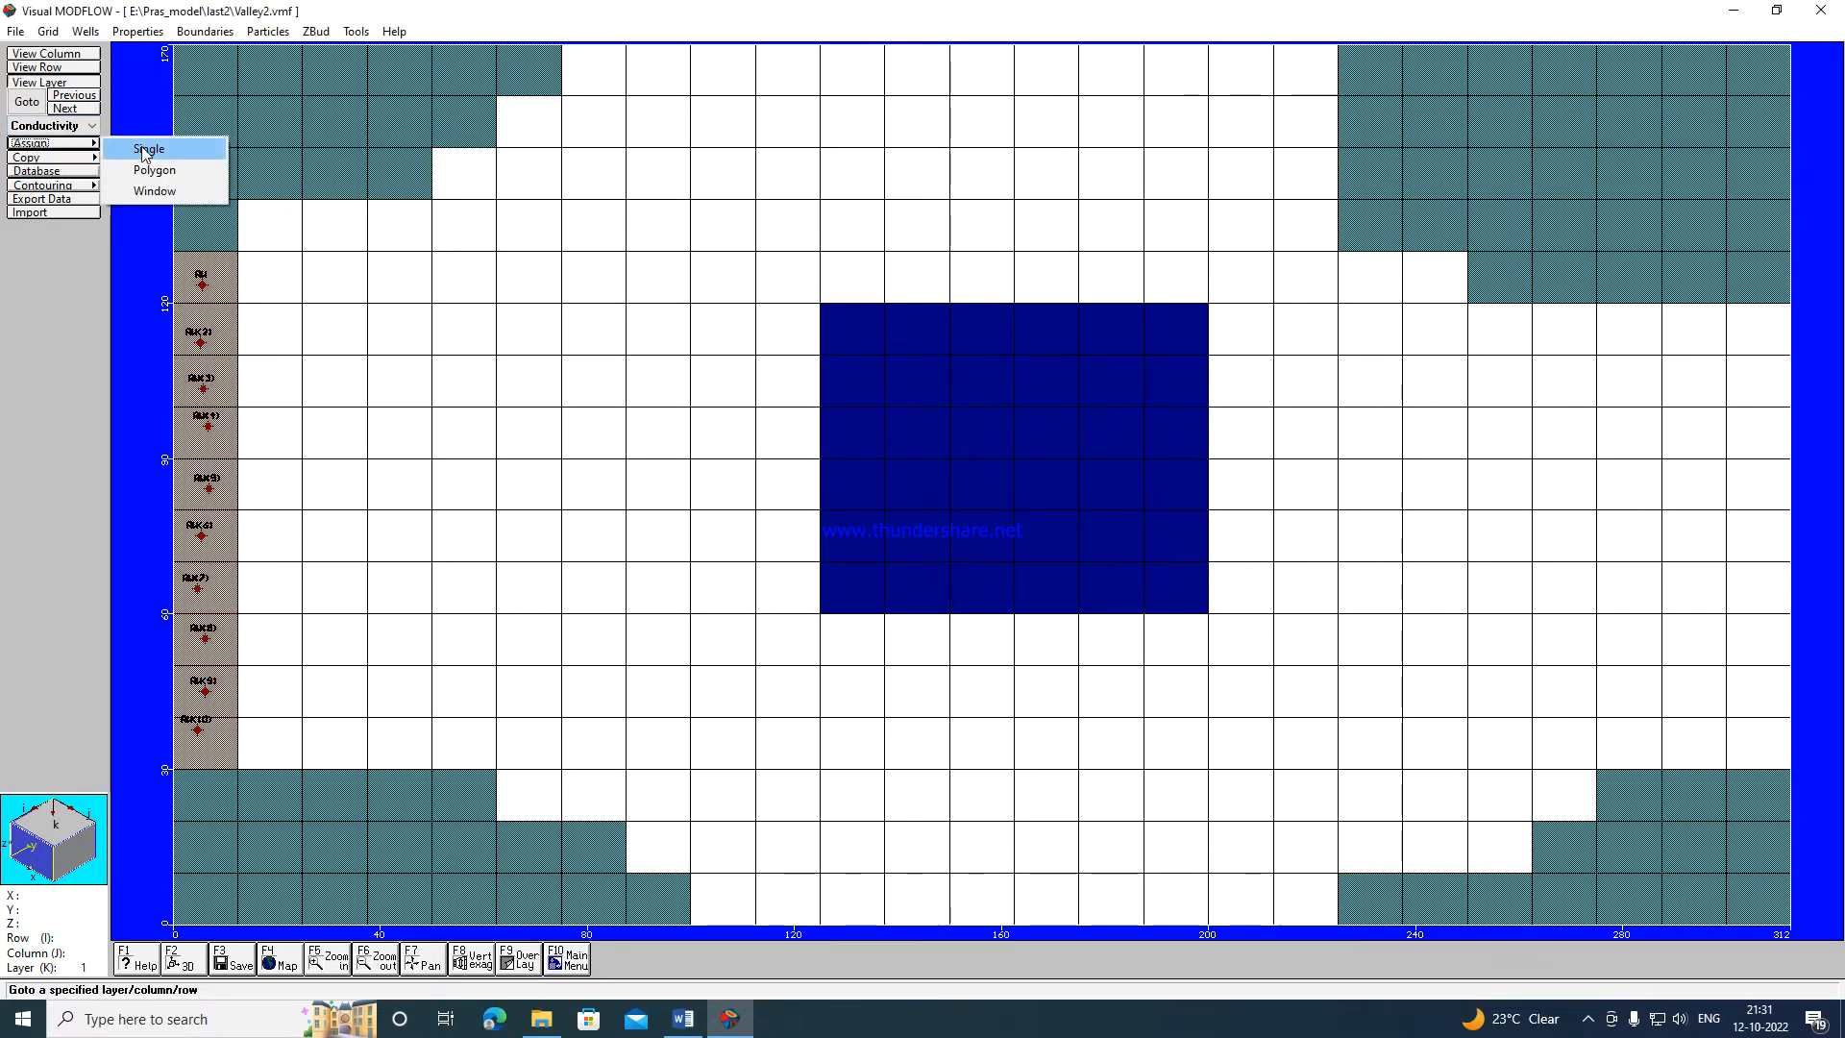
left_click(154, 170)
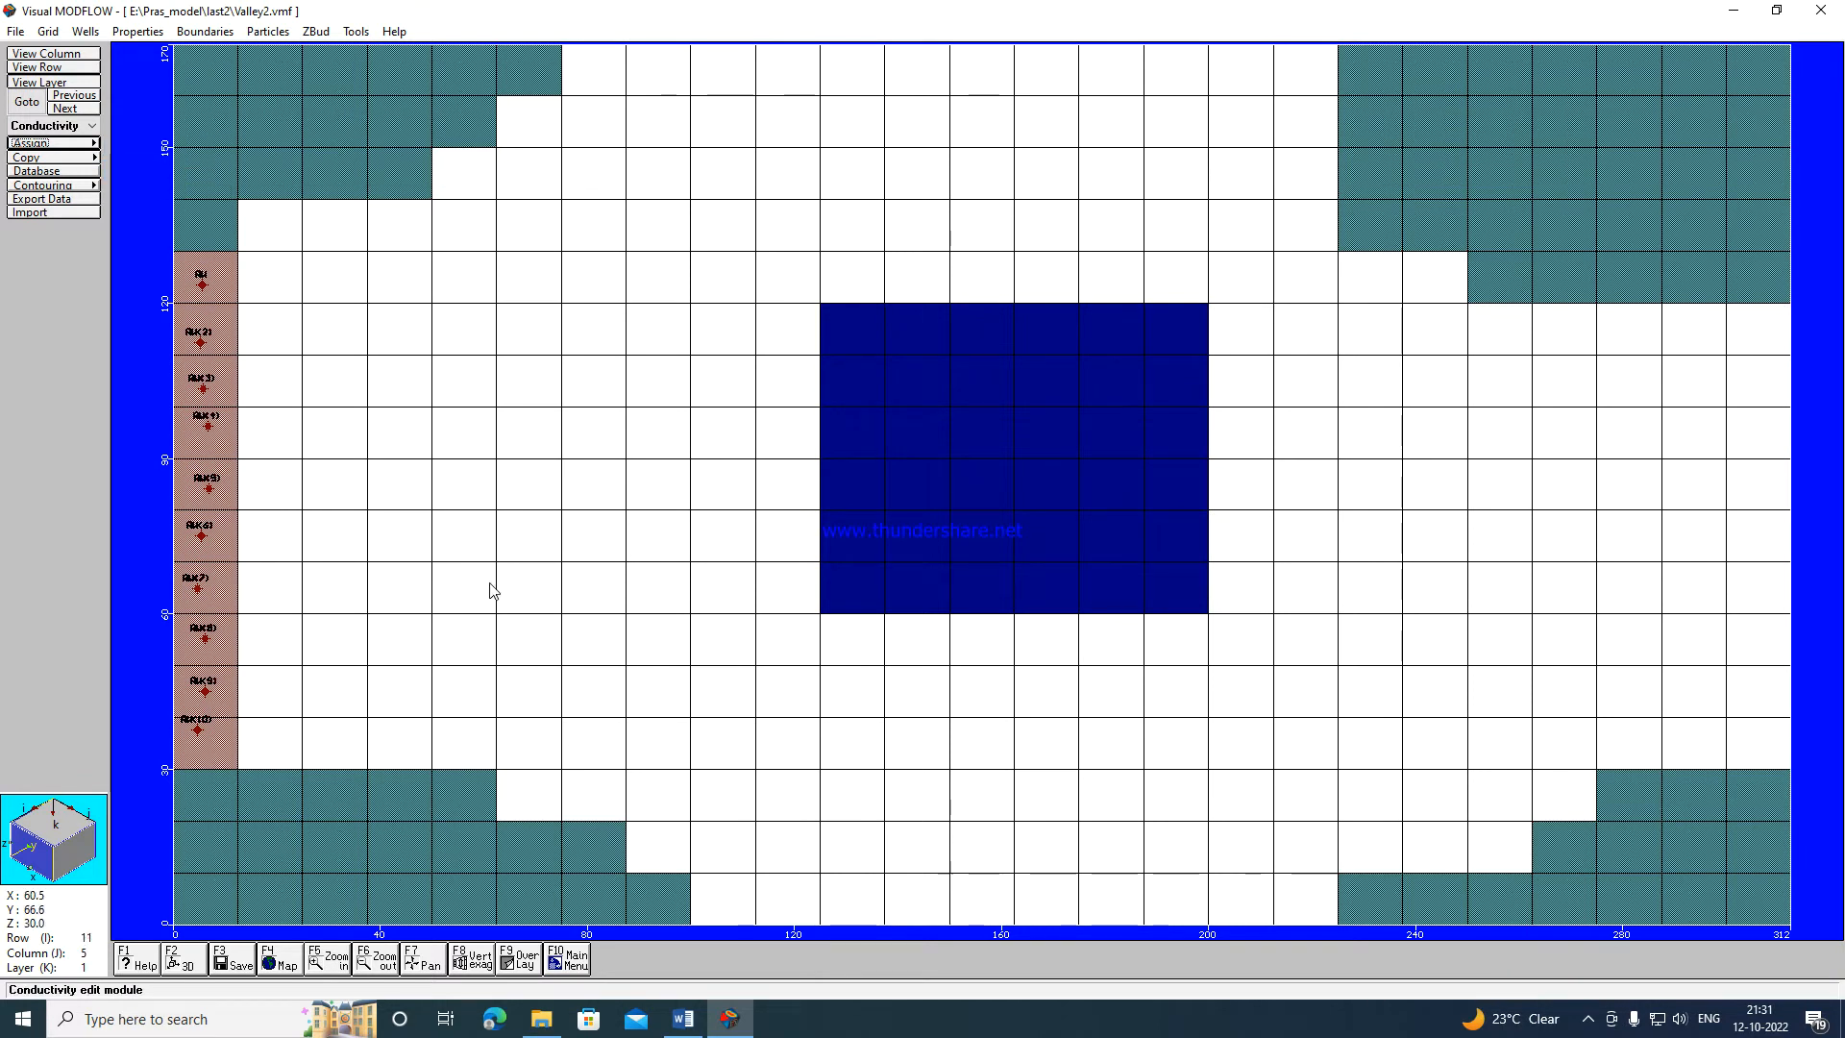
Outline a rectangular conductivity polygon at the grid's lower centre, from about X 143, Y 22 to X 197, Y 3.
left_click(913, 810)
left_click(1191, 810)
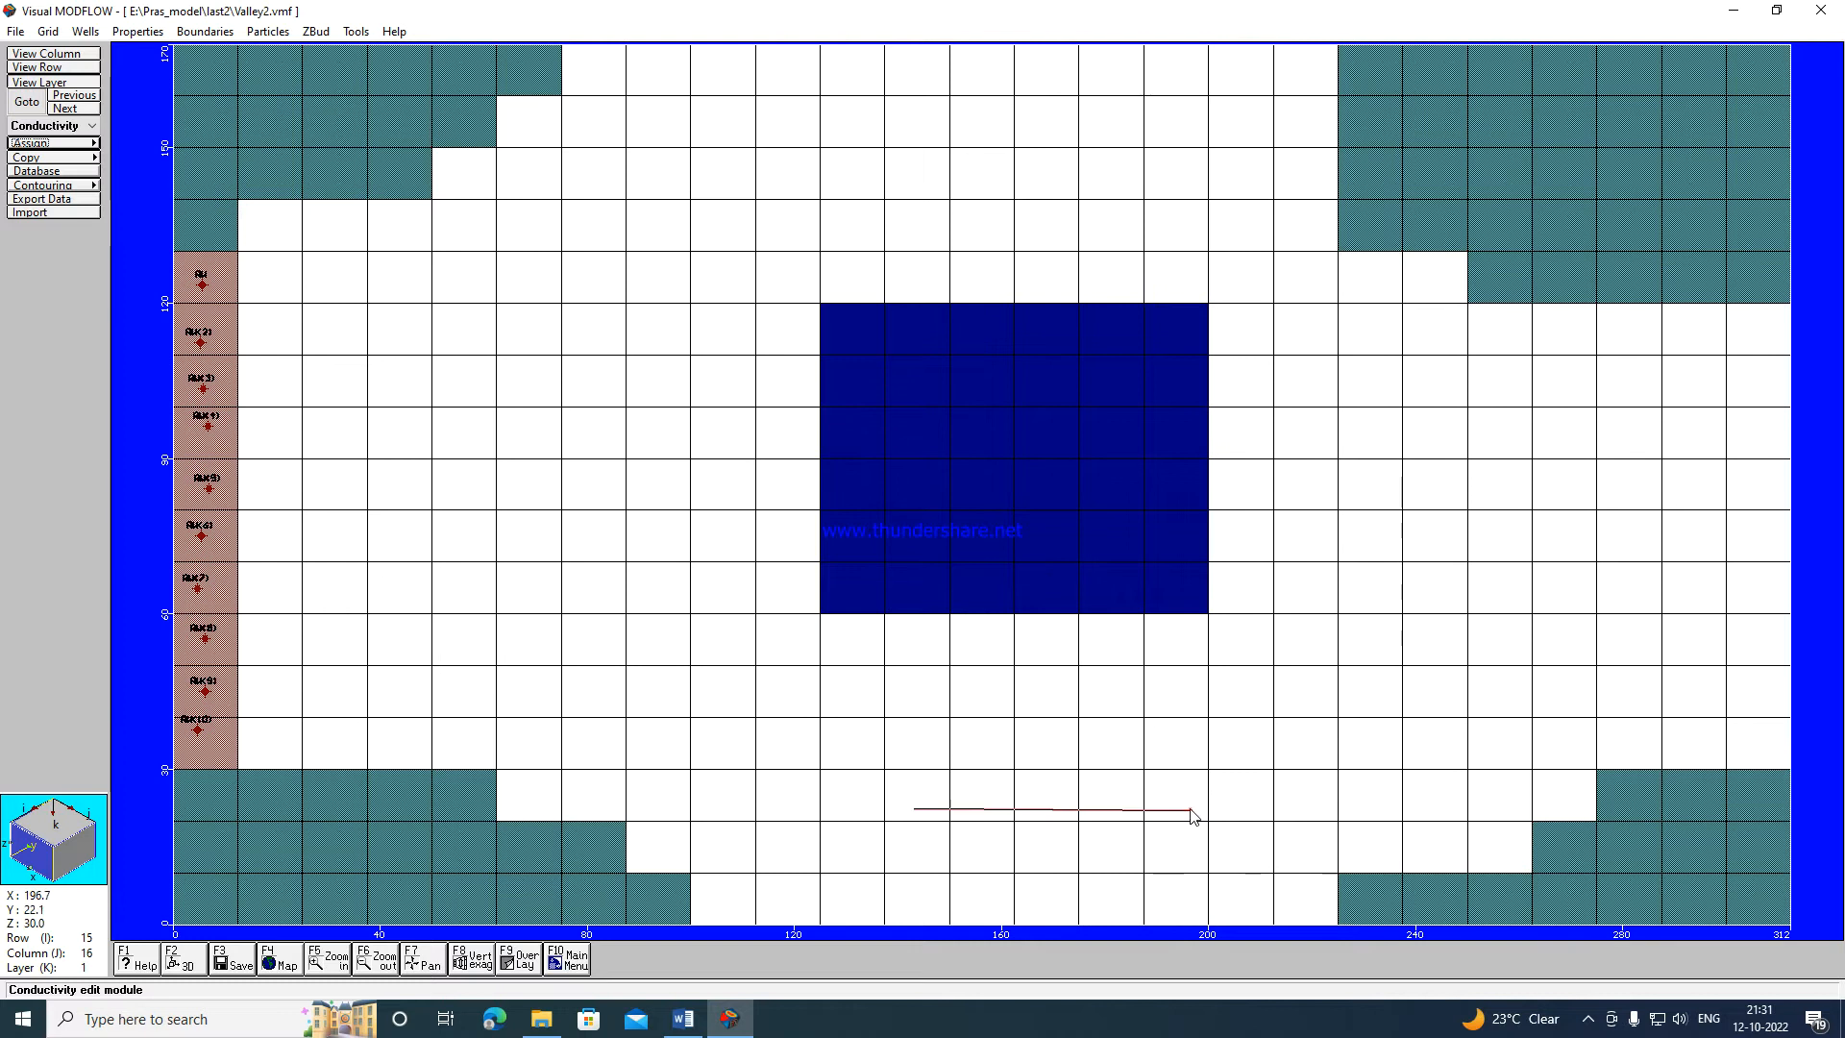
left_click(1191, 908)
left_click(922, 908)
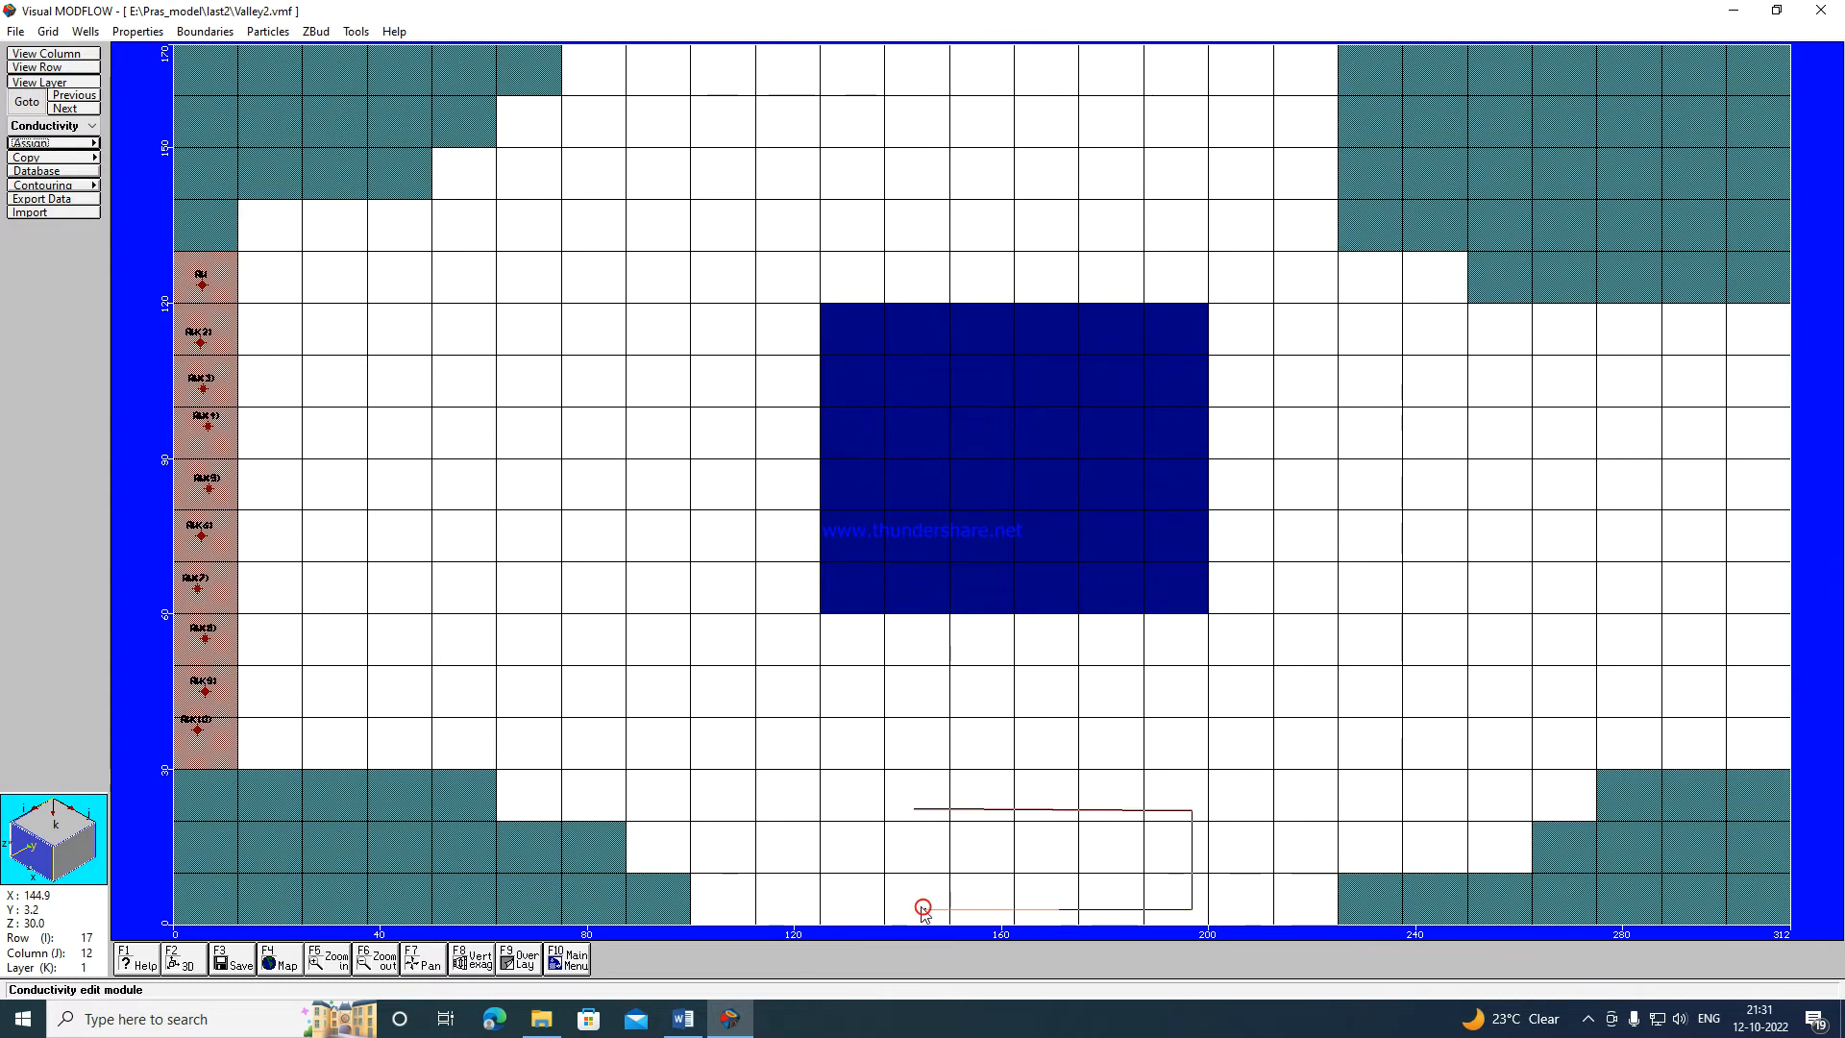
left_click(913, 812)
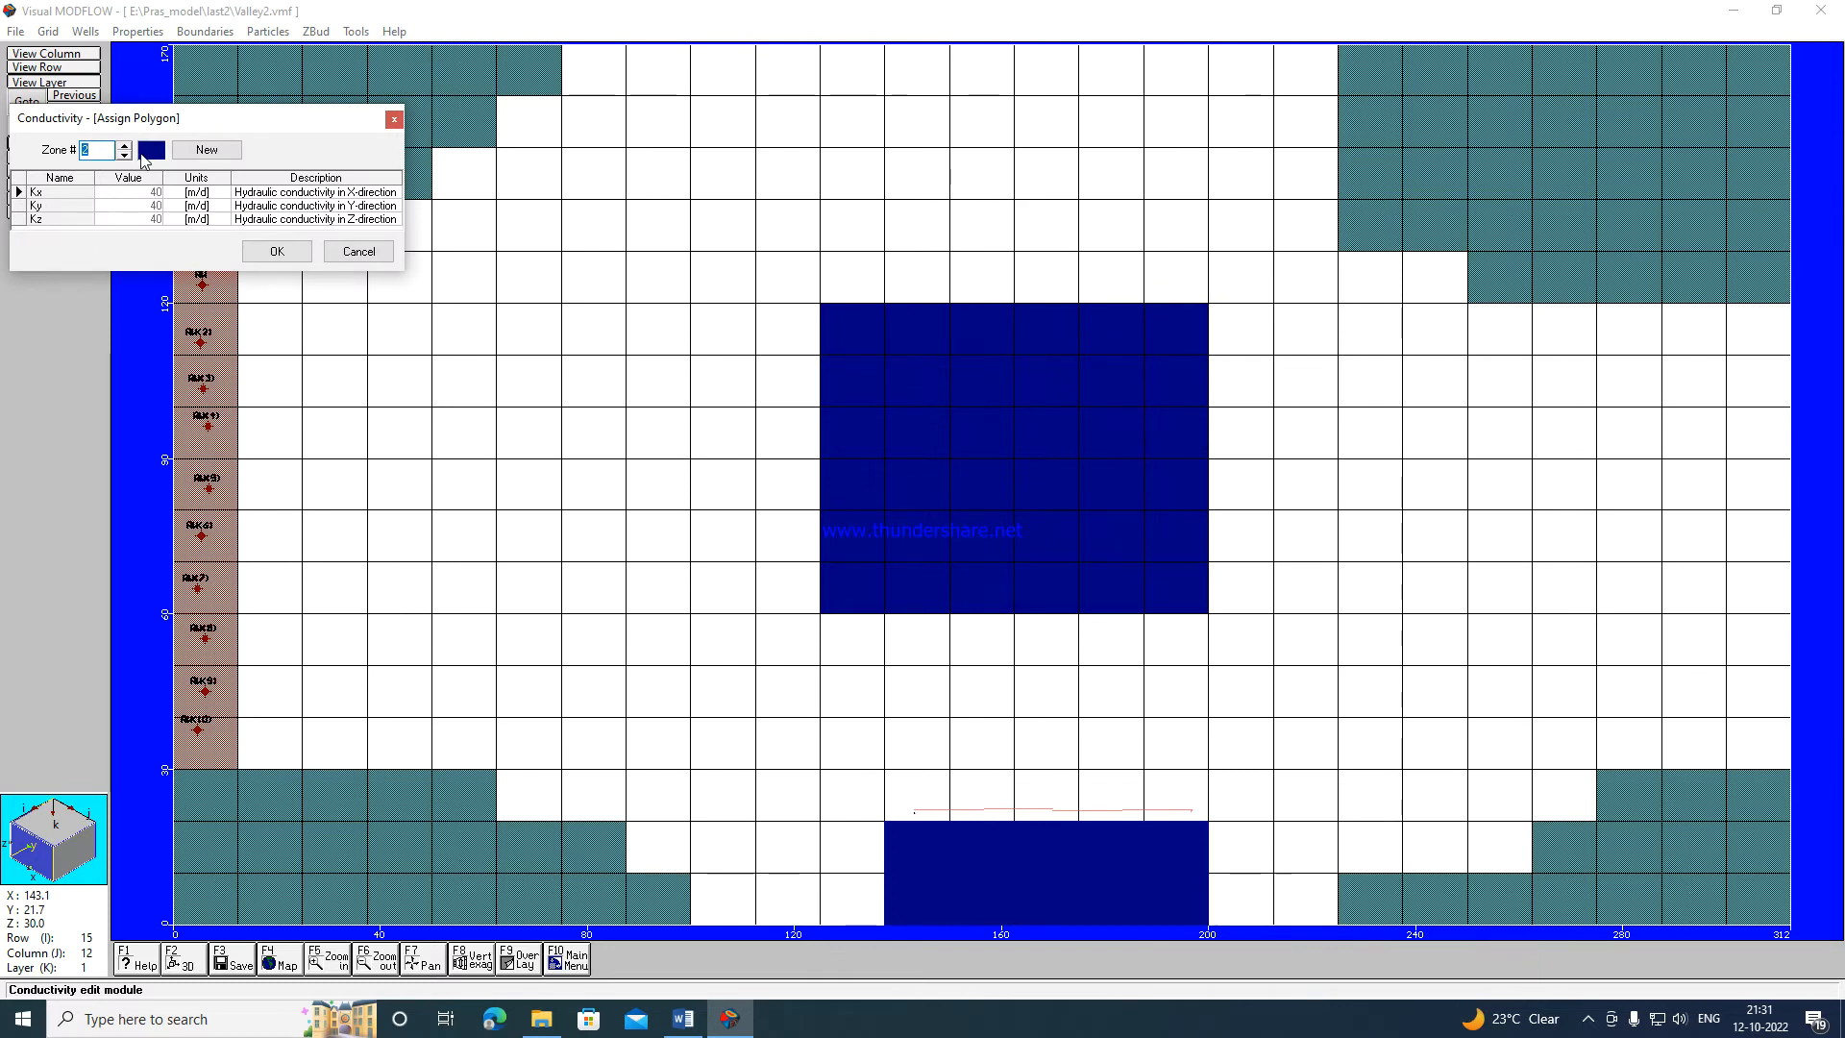
Assign the polygon to a new conductivity zone 3 with Kx and Ky set to 20 m/d.
left_click(199, 153)
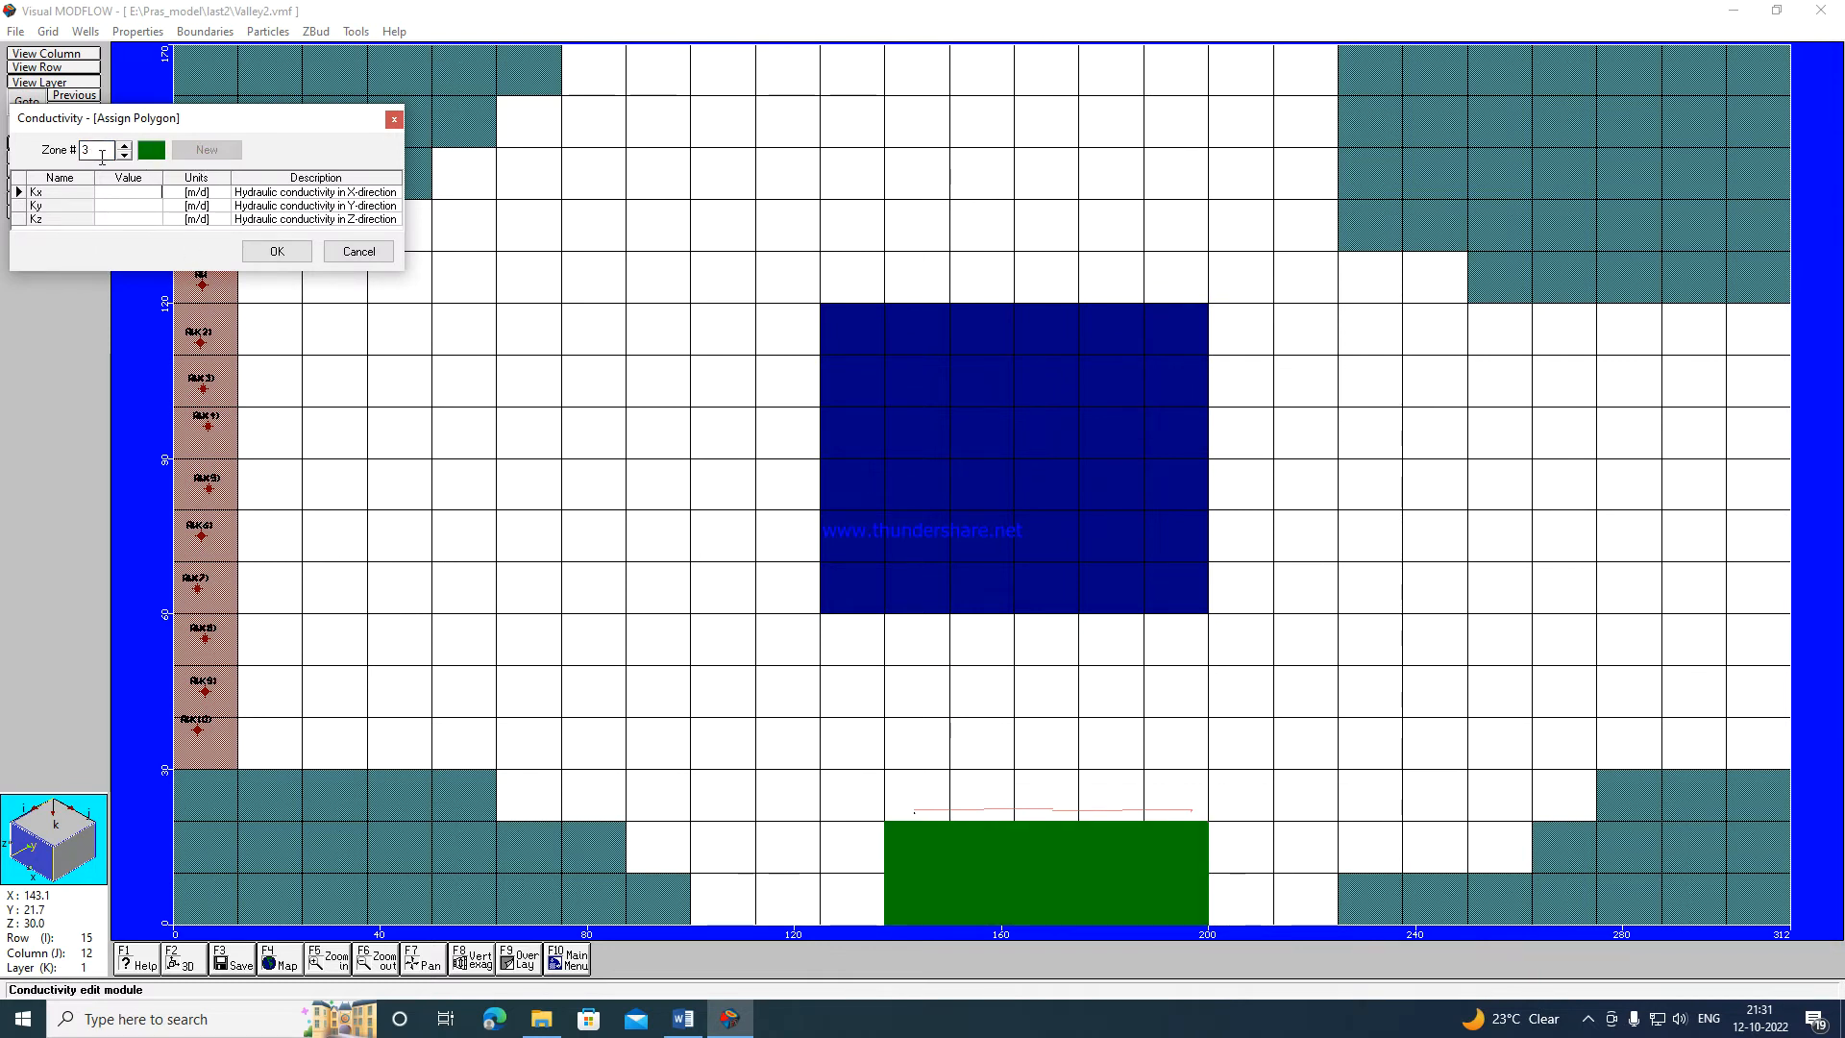
type("20")
left_click(154, 218)
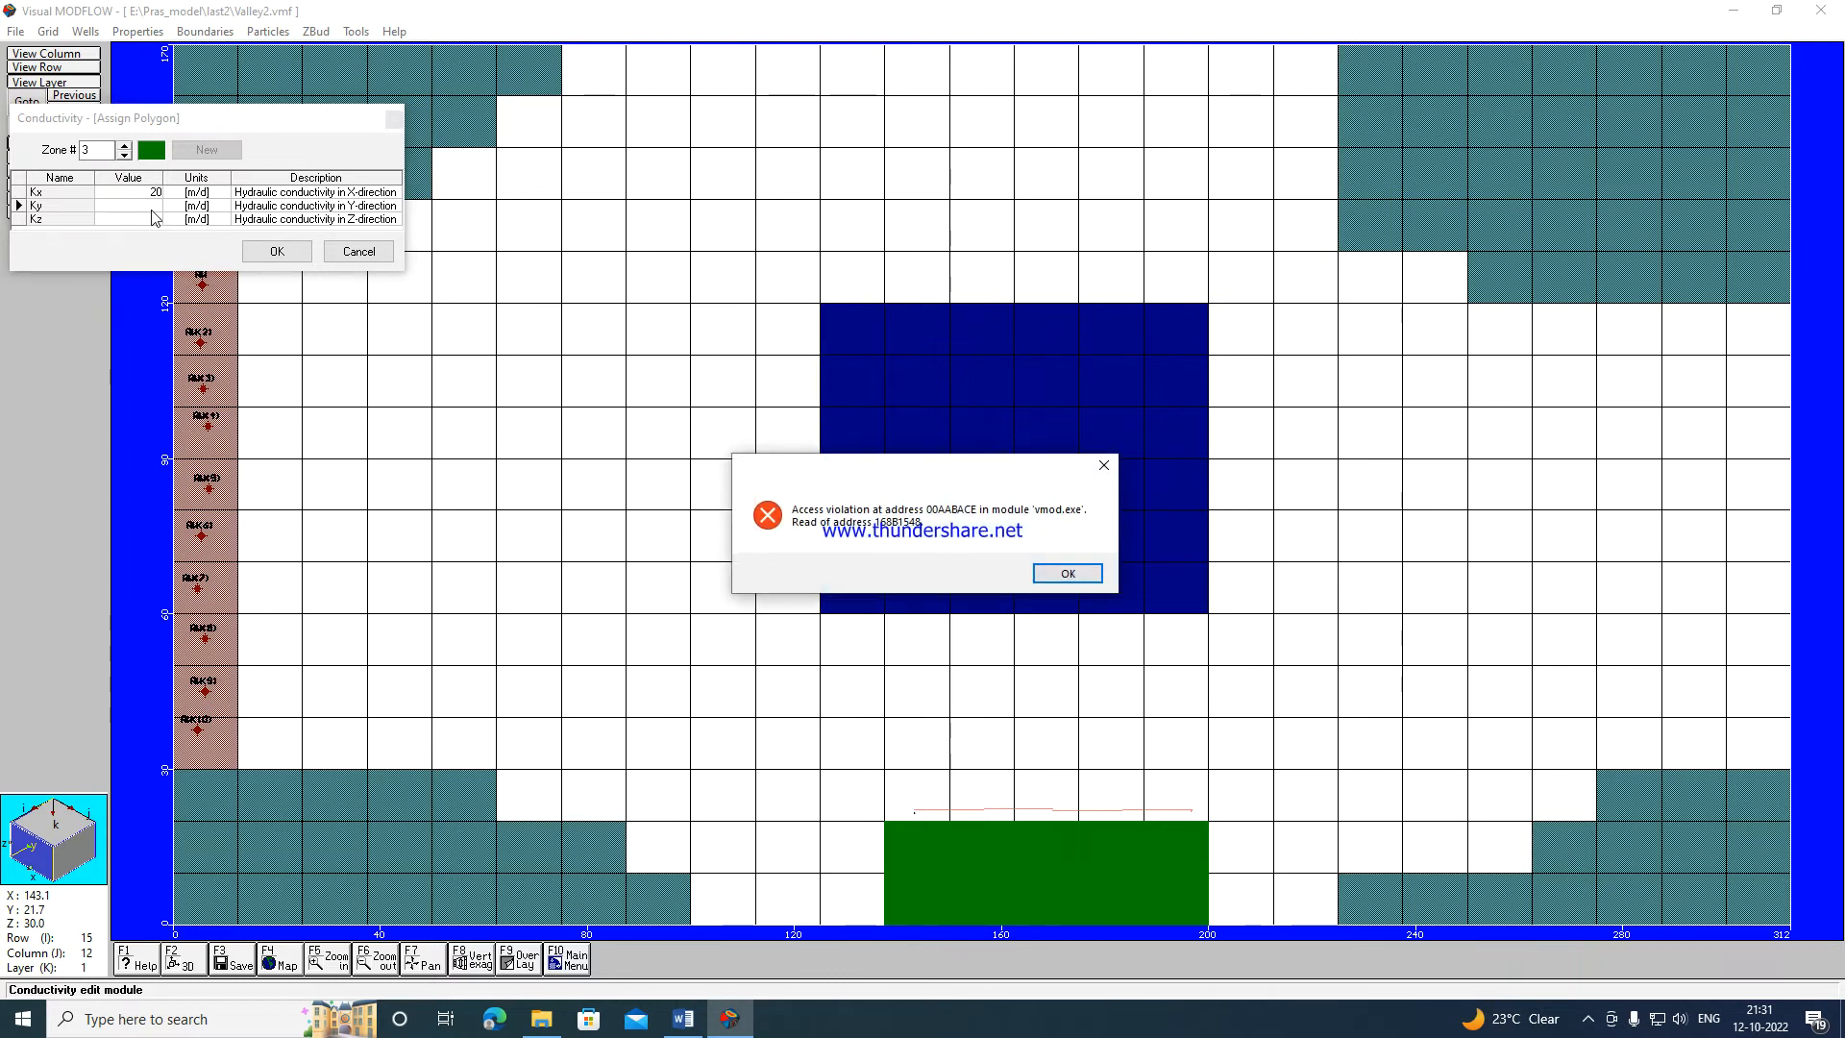
left_click(1067, 573)
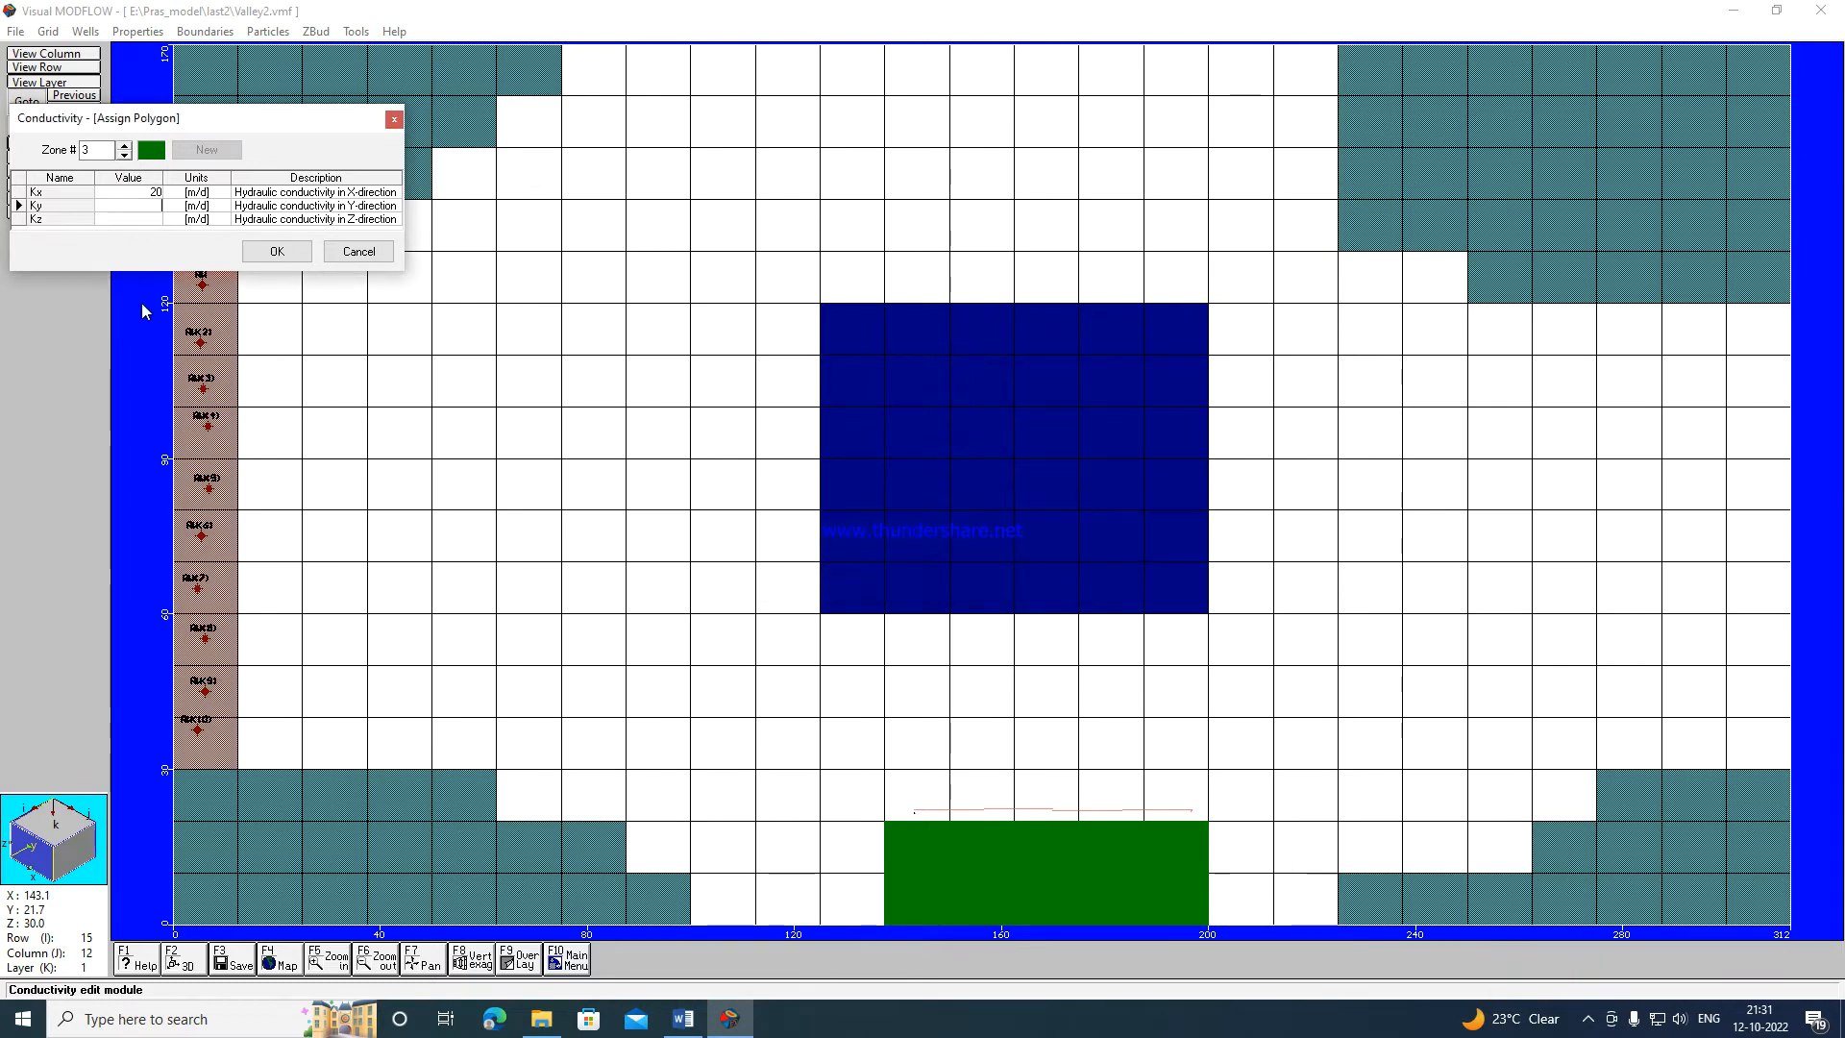
left_click(135, 222)
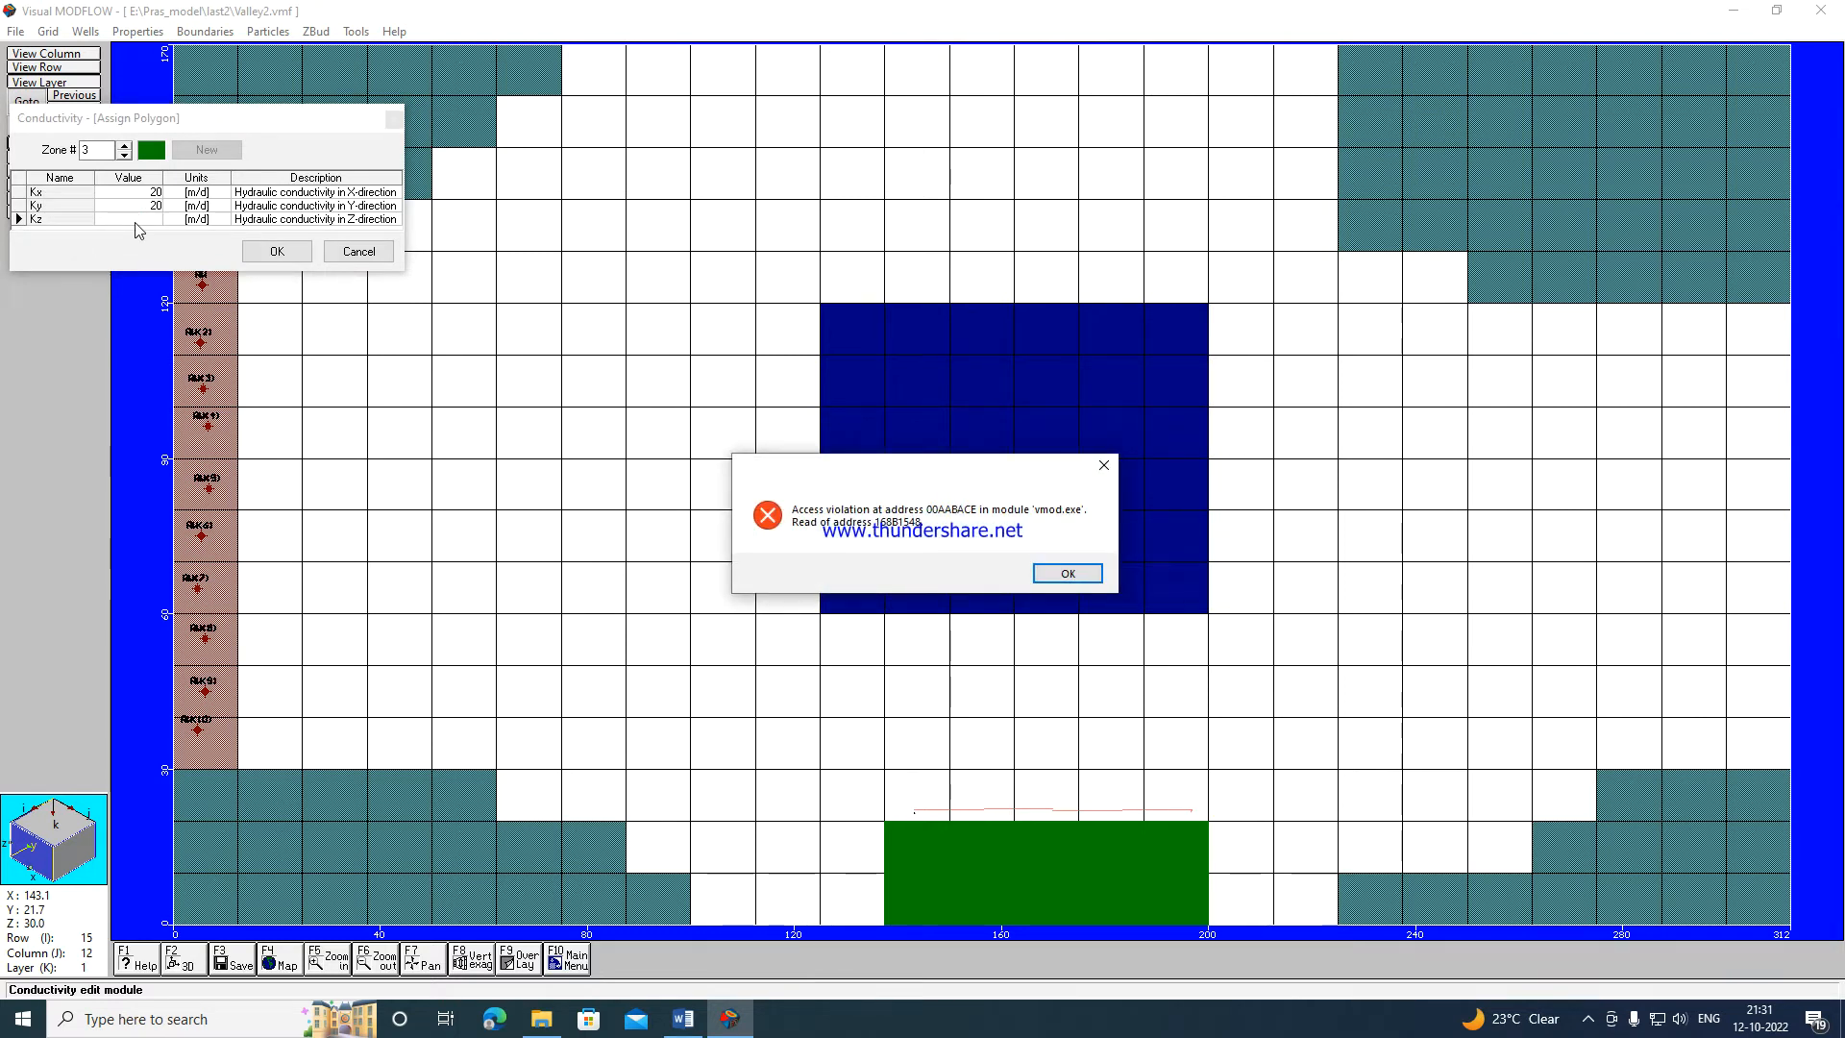
left_click(1064, 572)
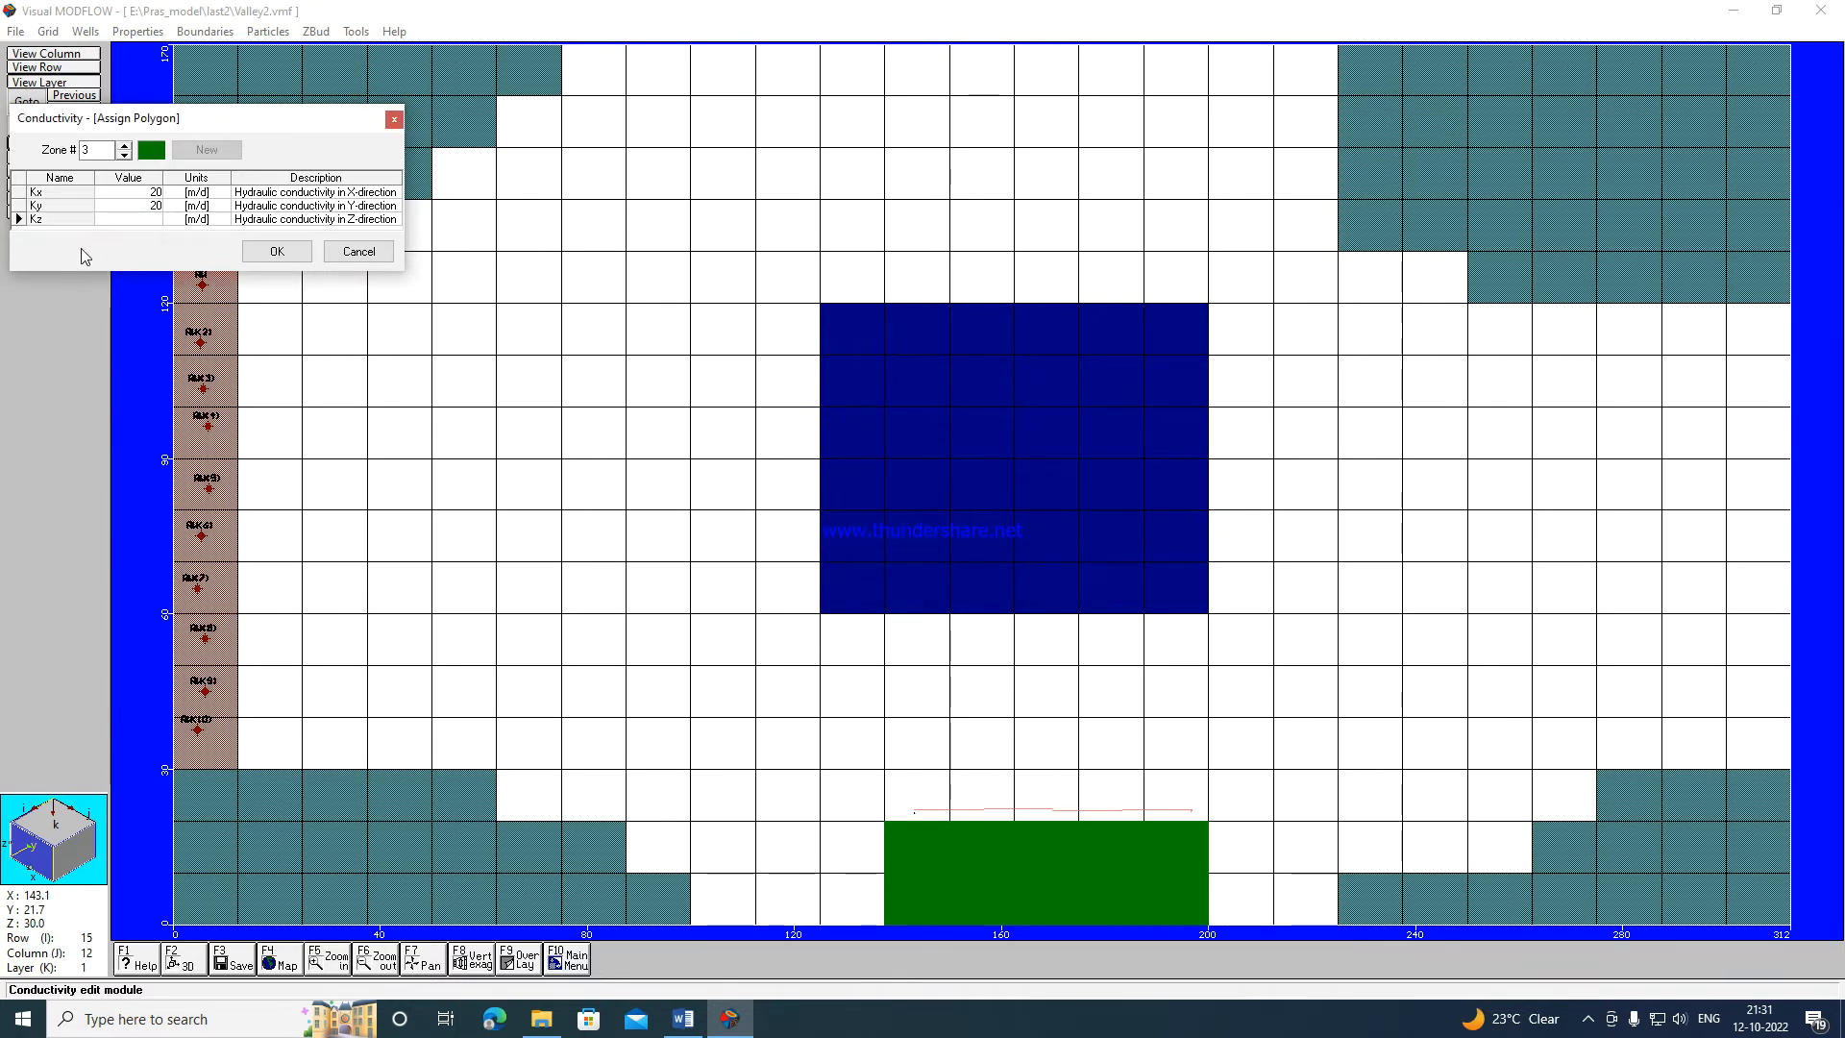
left_click(290, 252)
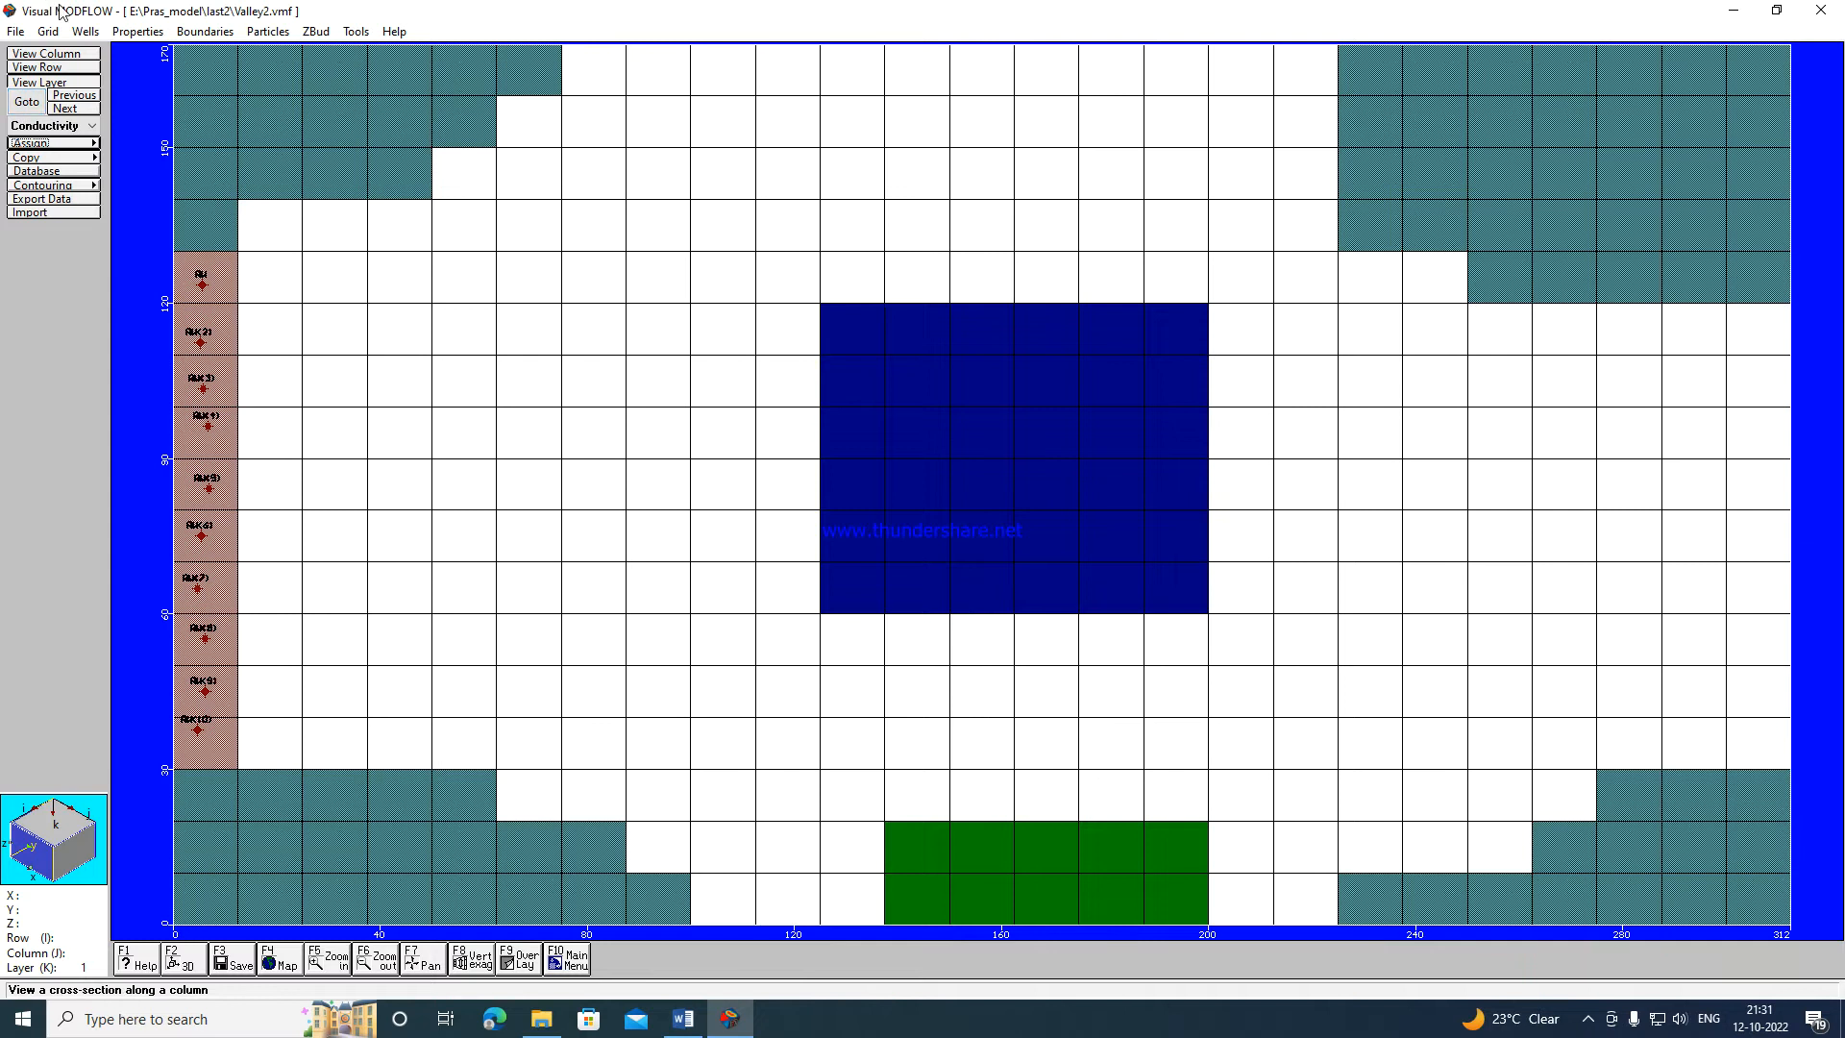
Save the model project.
left_click(136, 32)
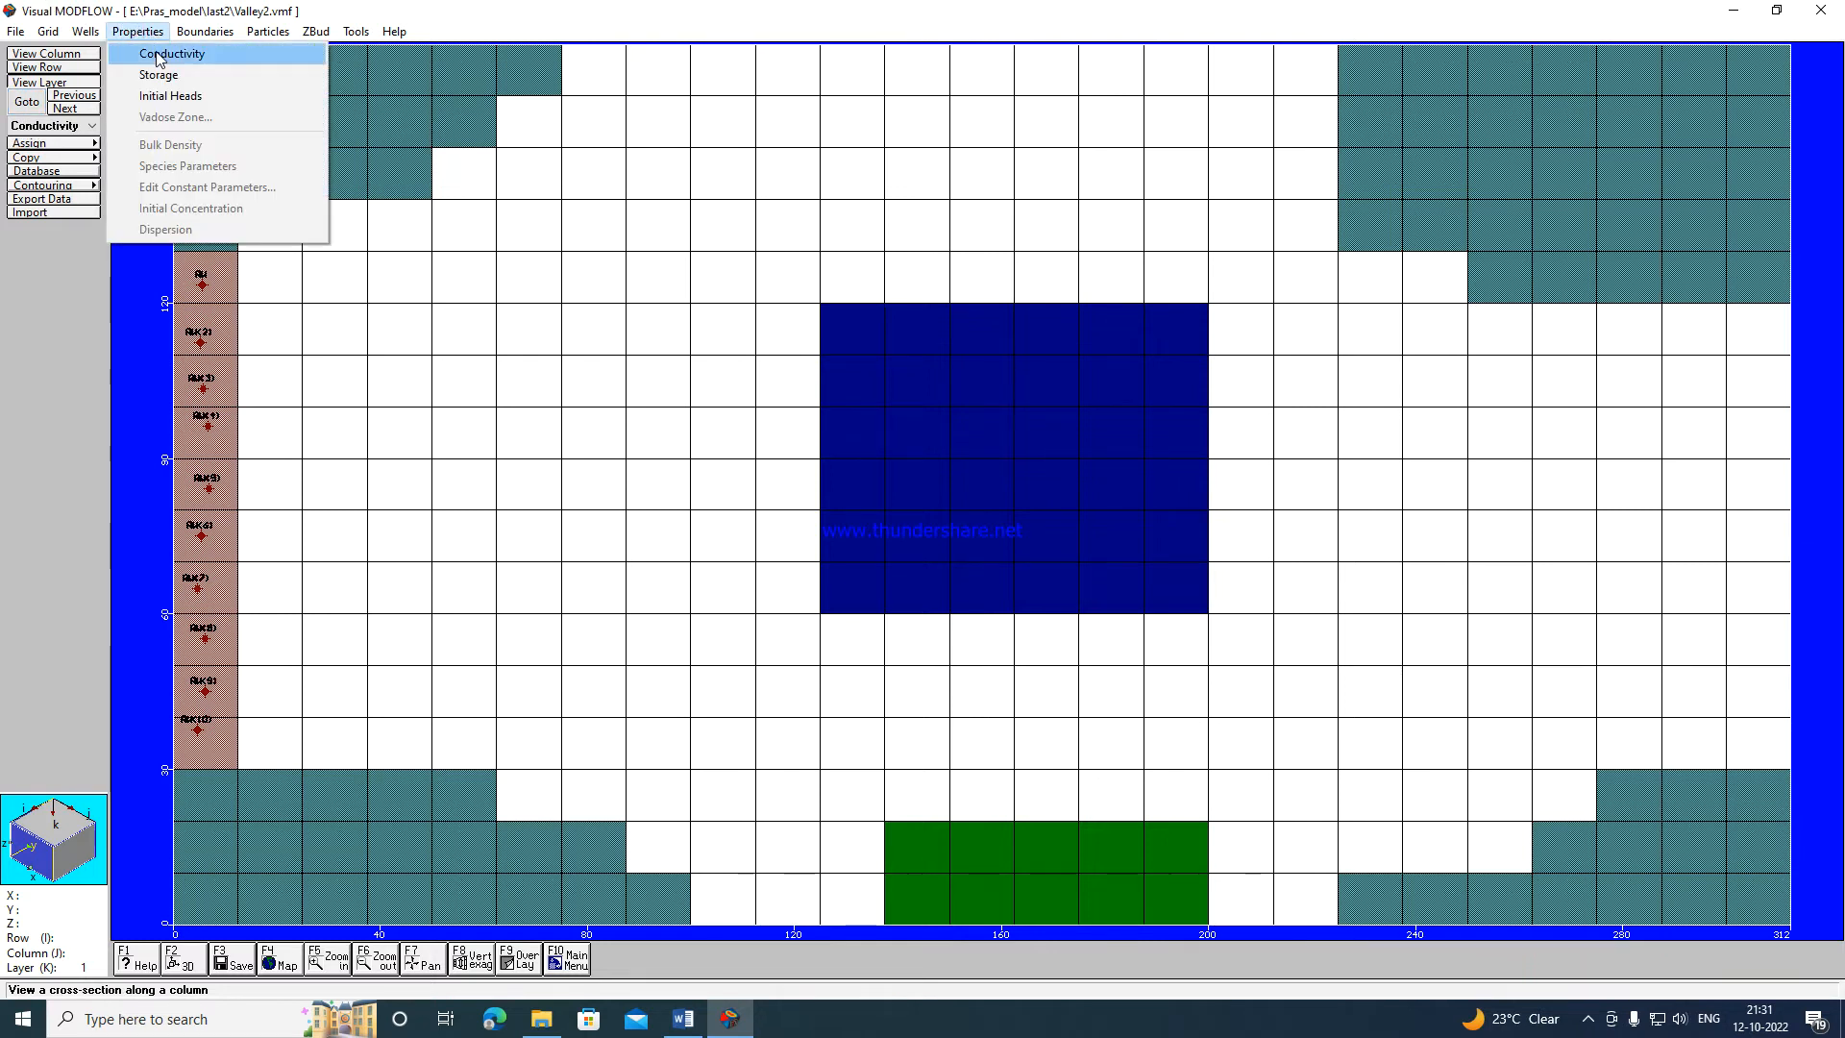
left_click(15, 34)
left_click(44, 54)
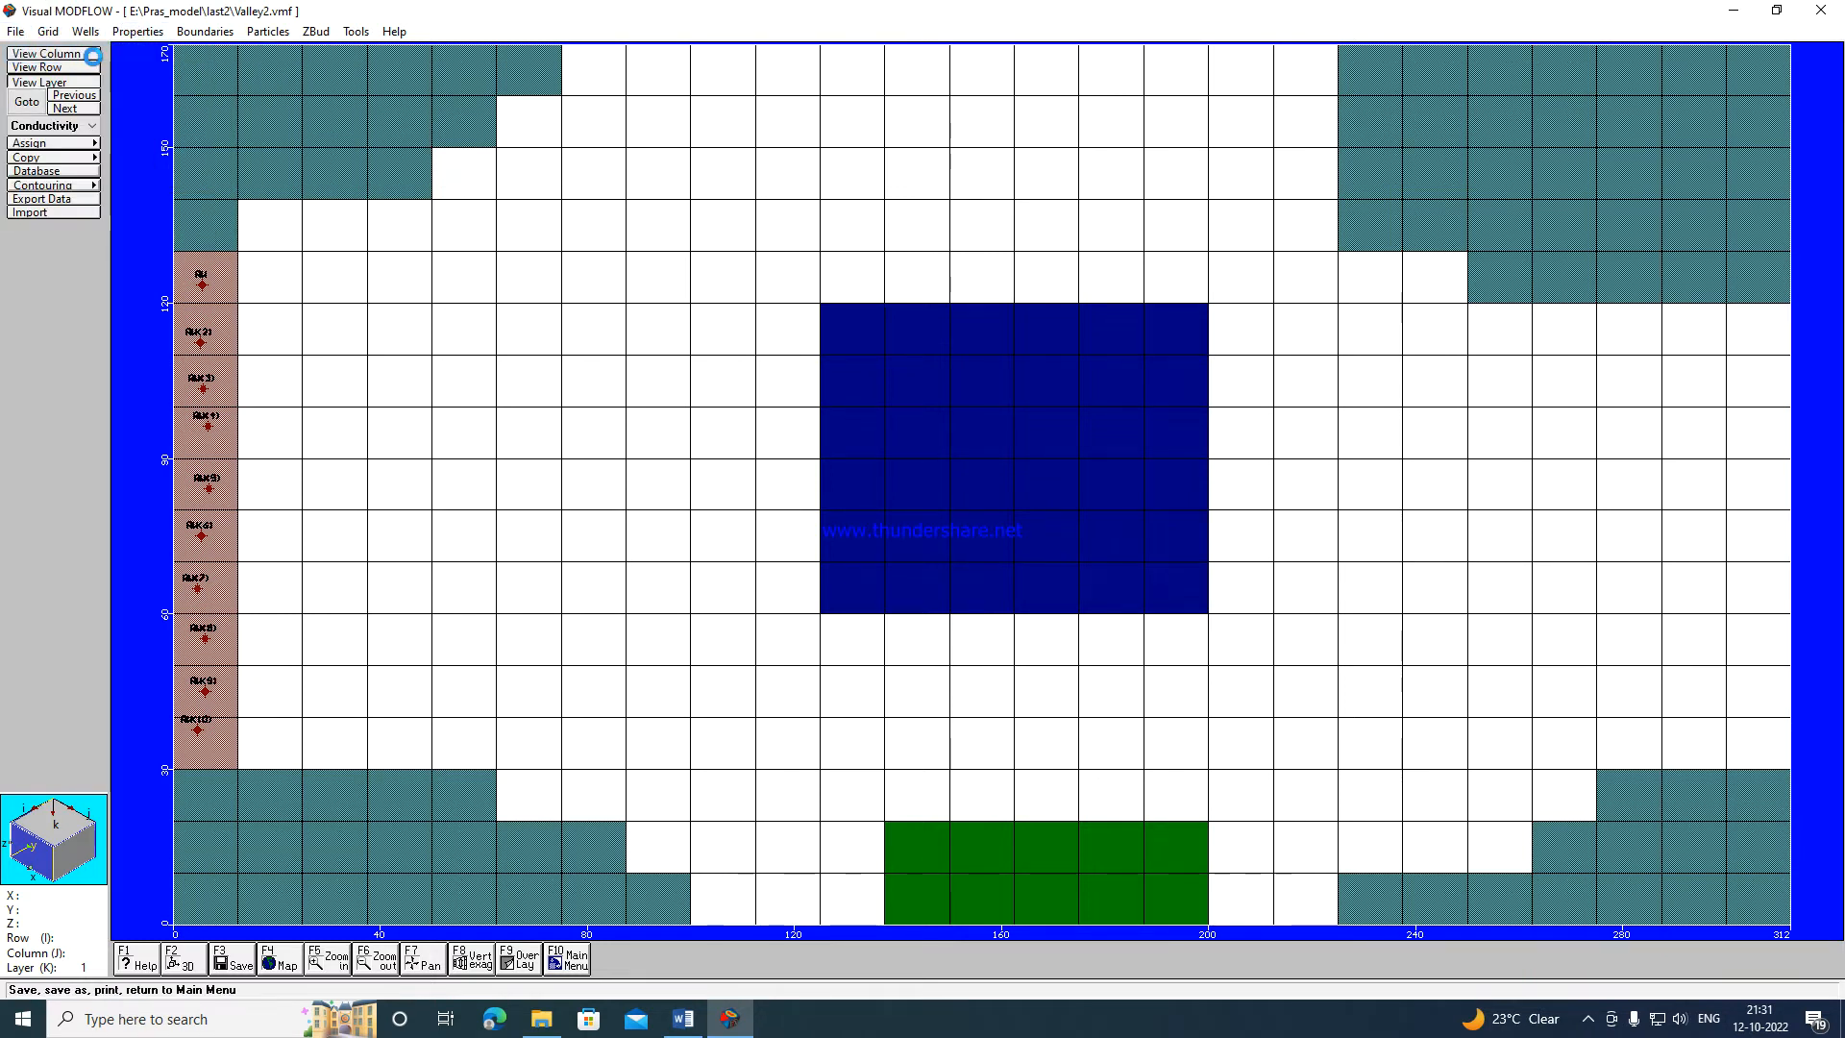
Switch to the storage properties and outline a rectangular polygon in mid-grid, from about X 118, Y 112 to X 184, Y 67.
left_click(146, 33)
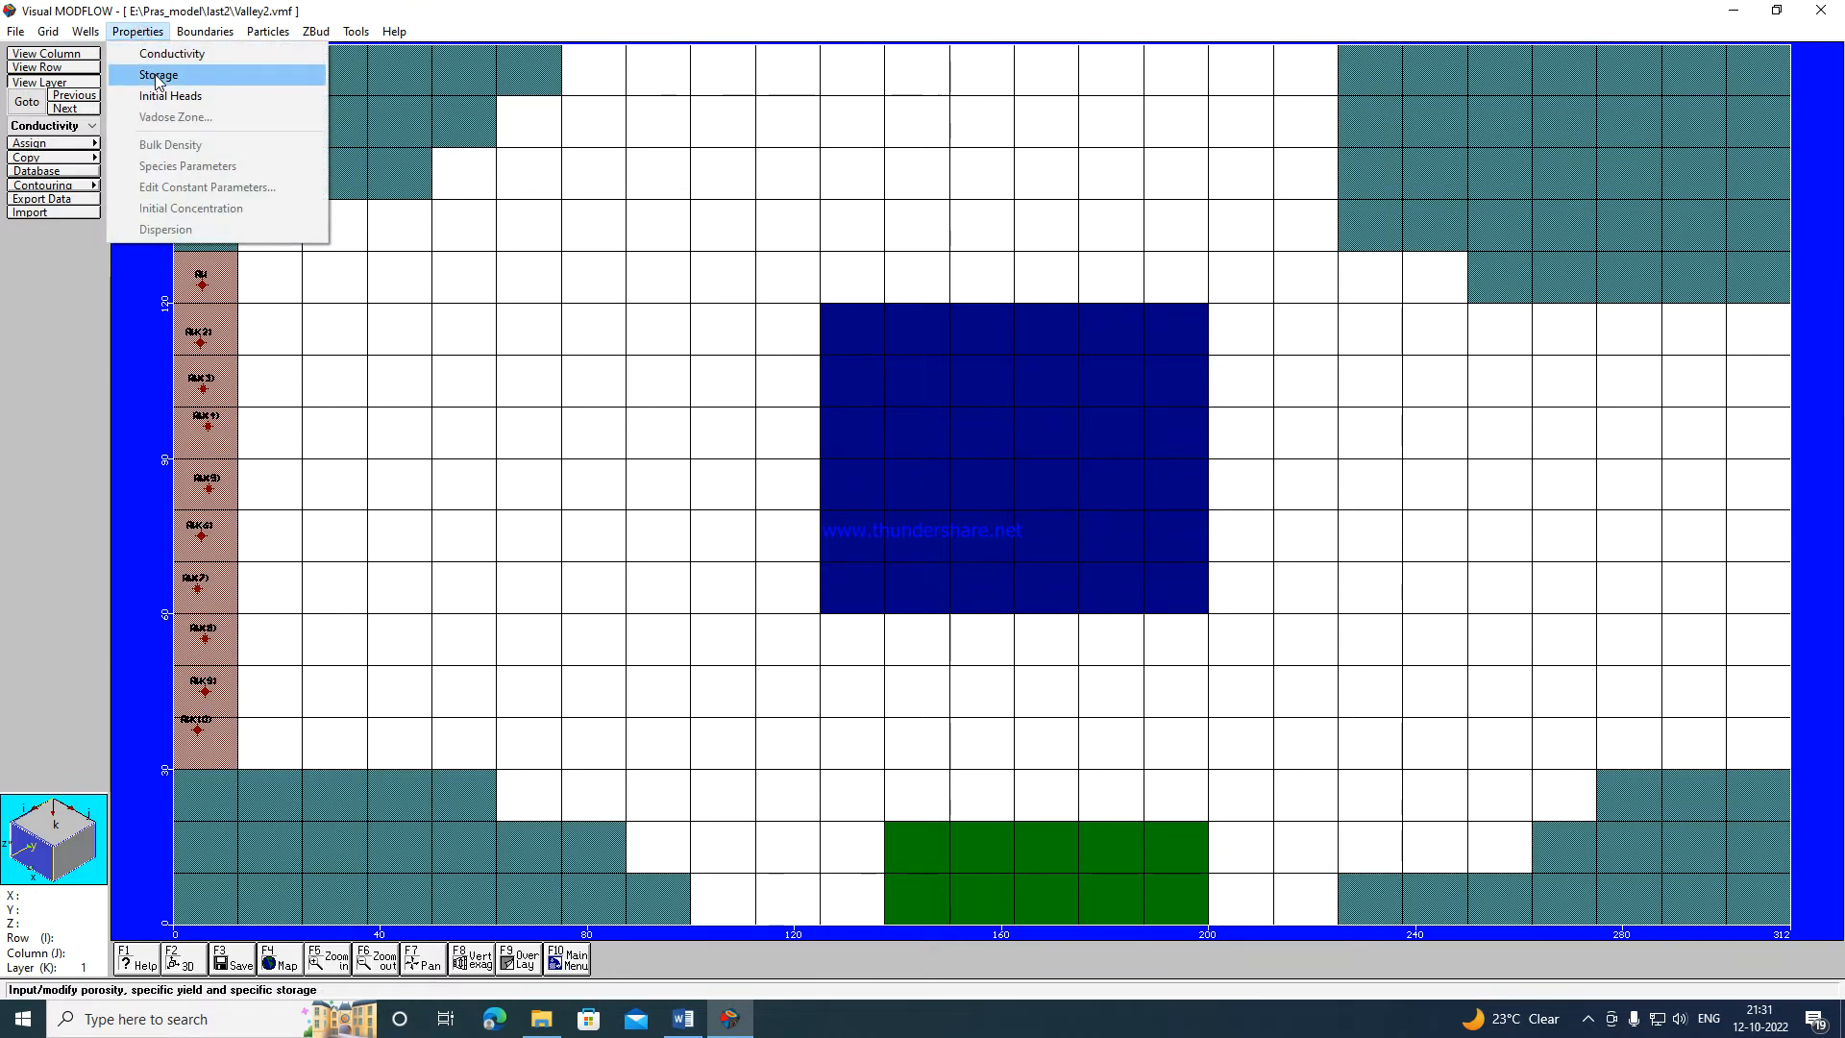
left_click(156, 77)
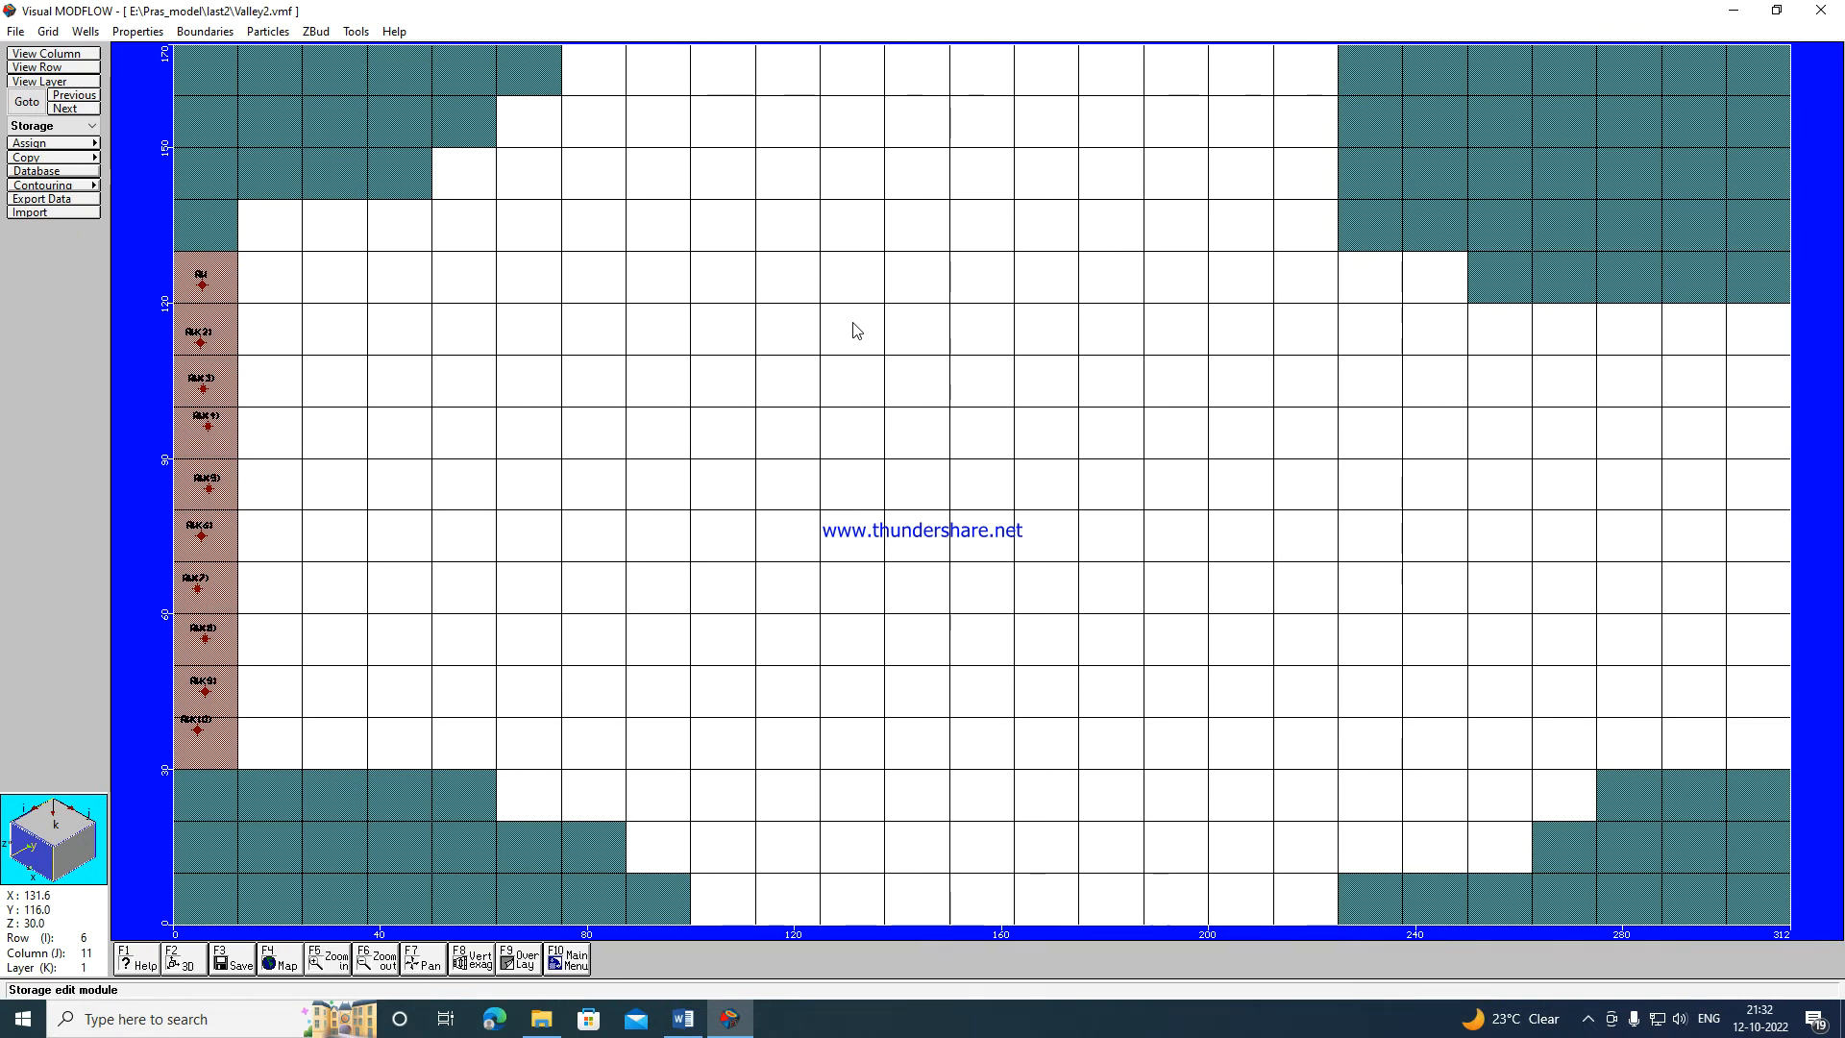
left_click(75, 144)
left_click(154, 170)
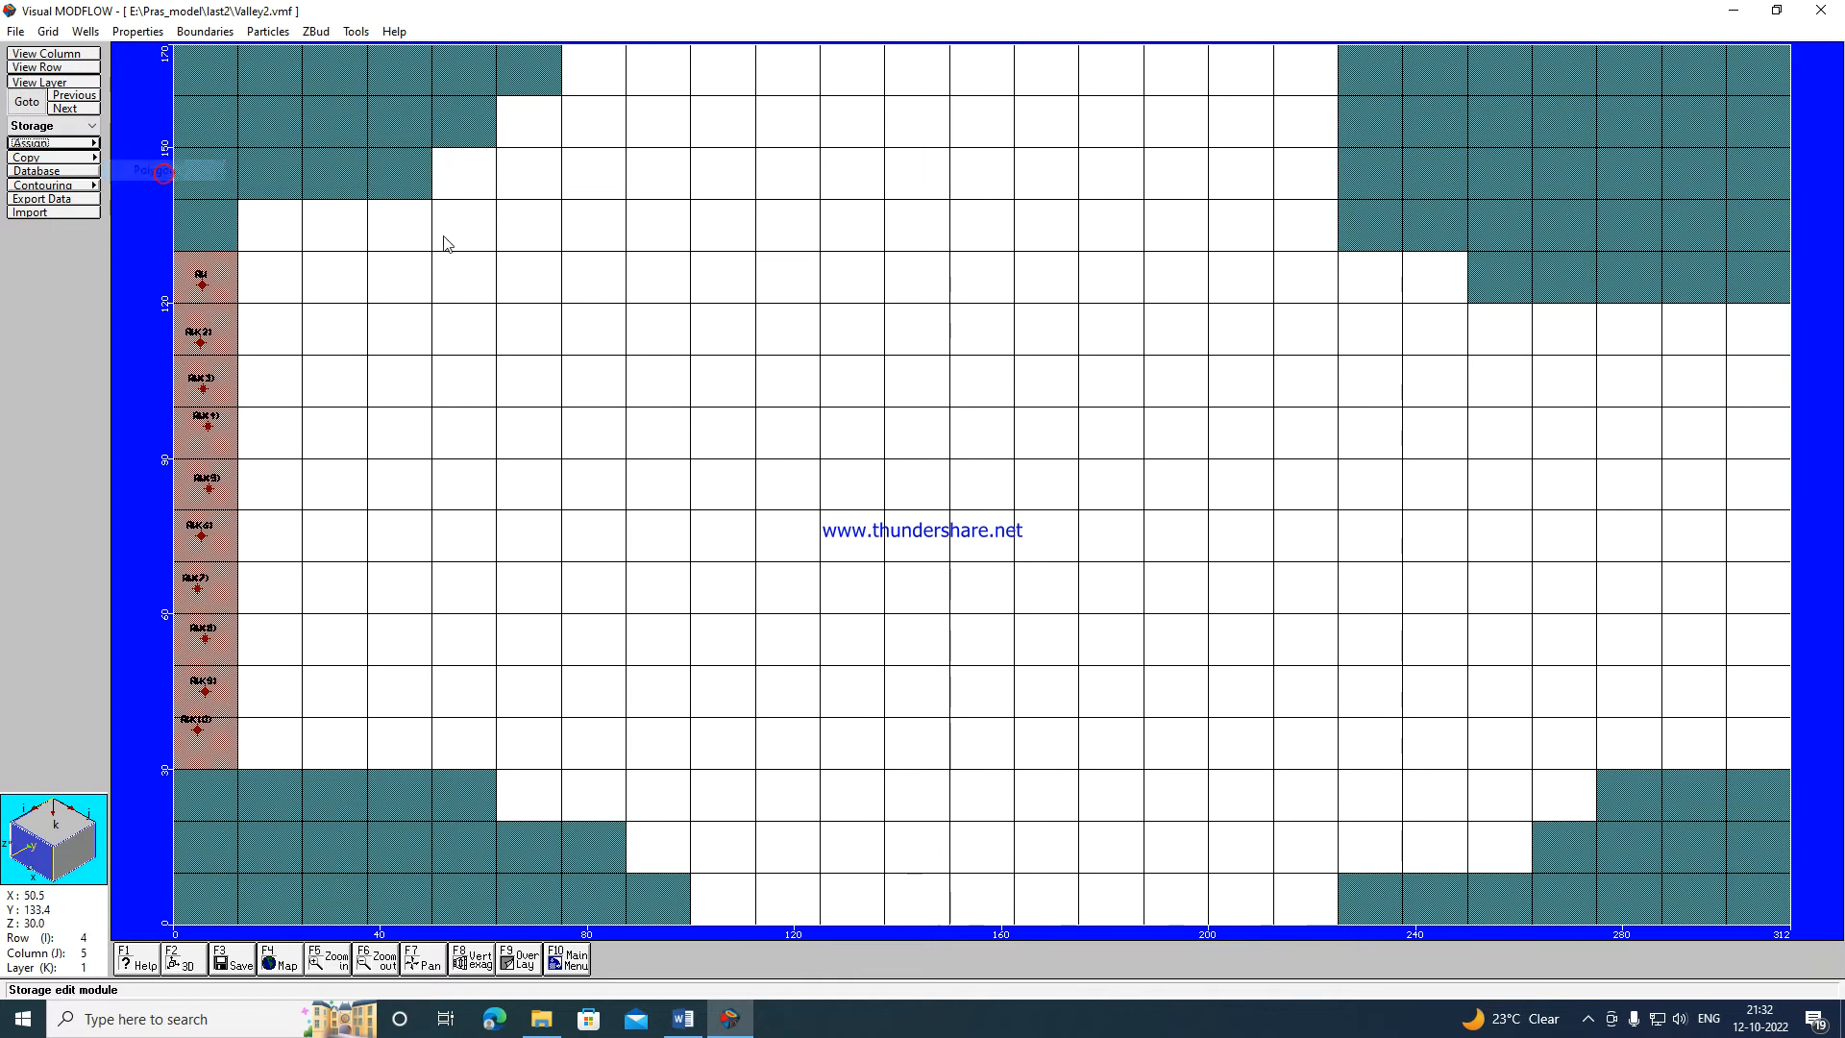
left_click(787, 338)
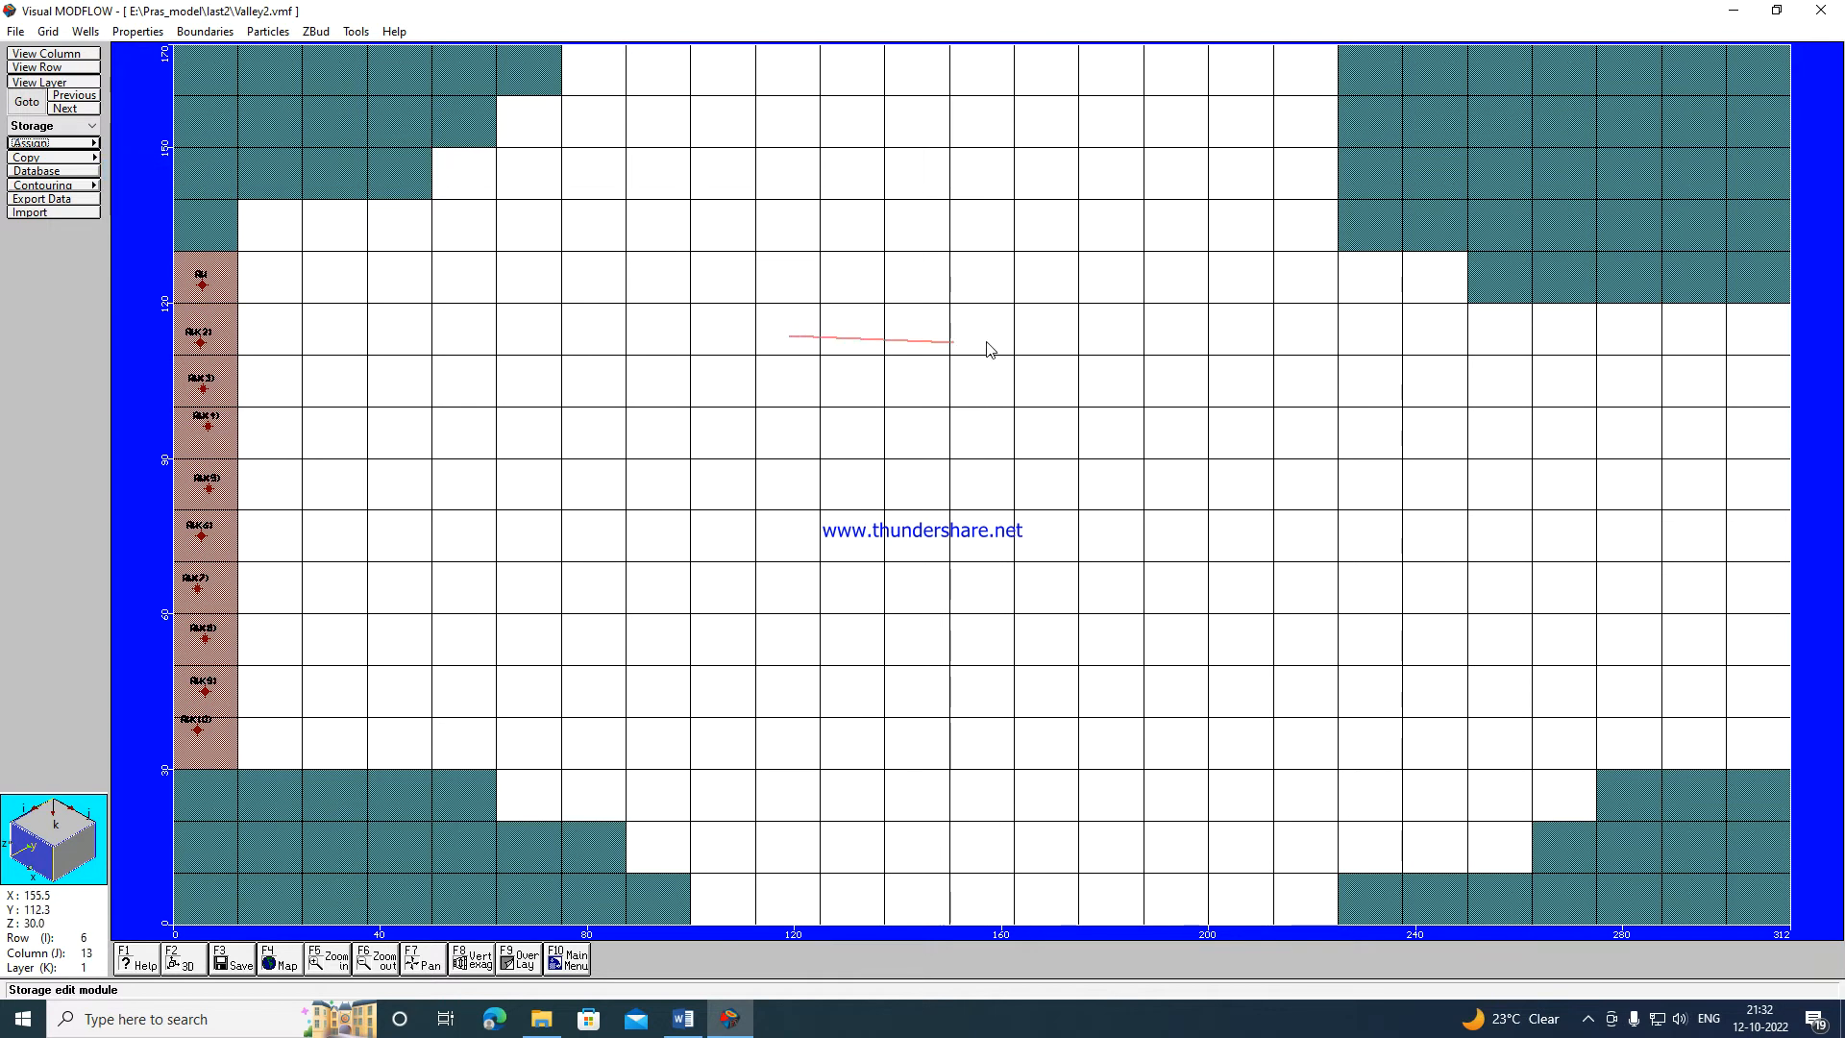
left_click(1129, 336)
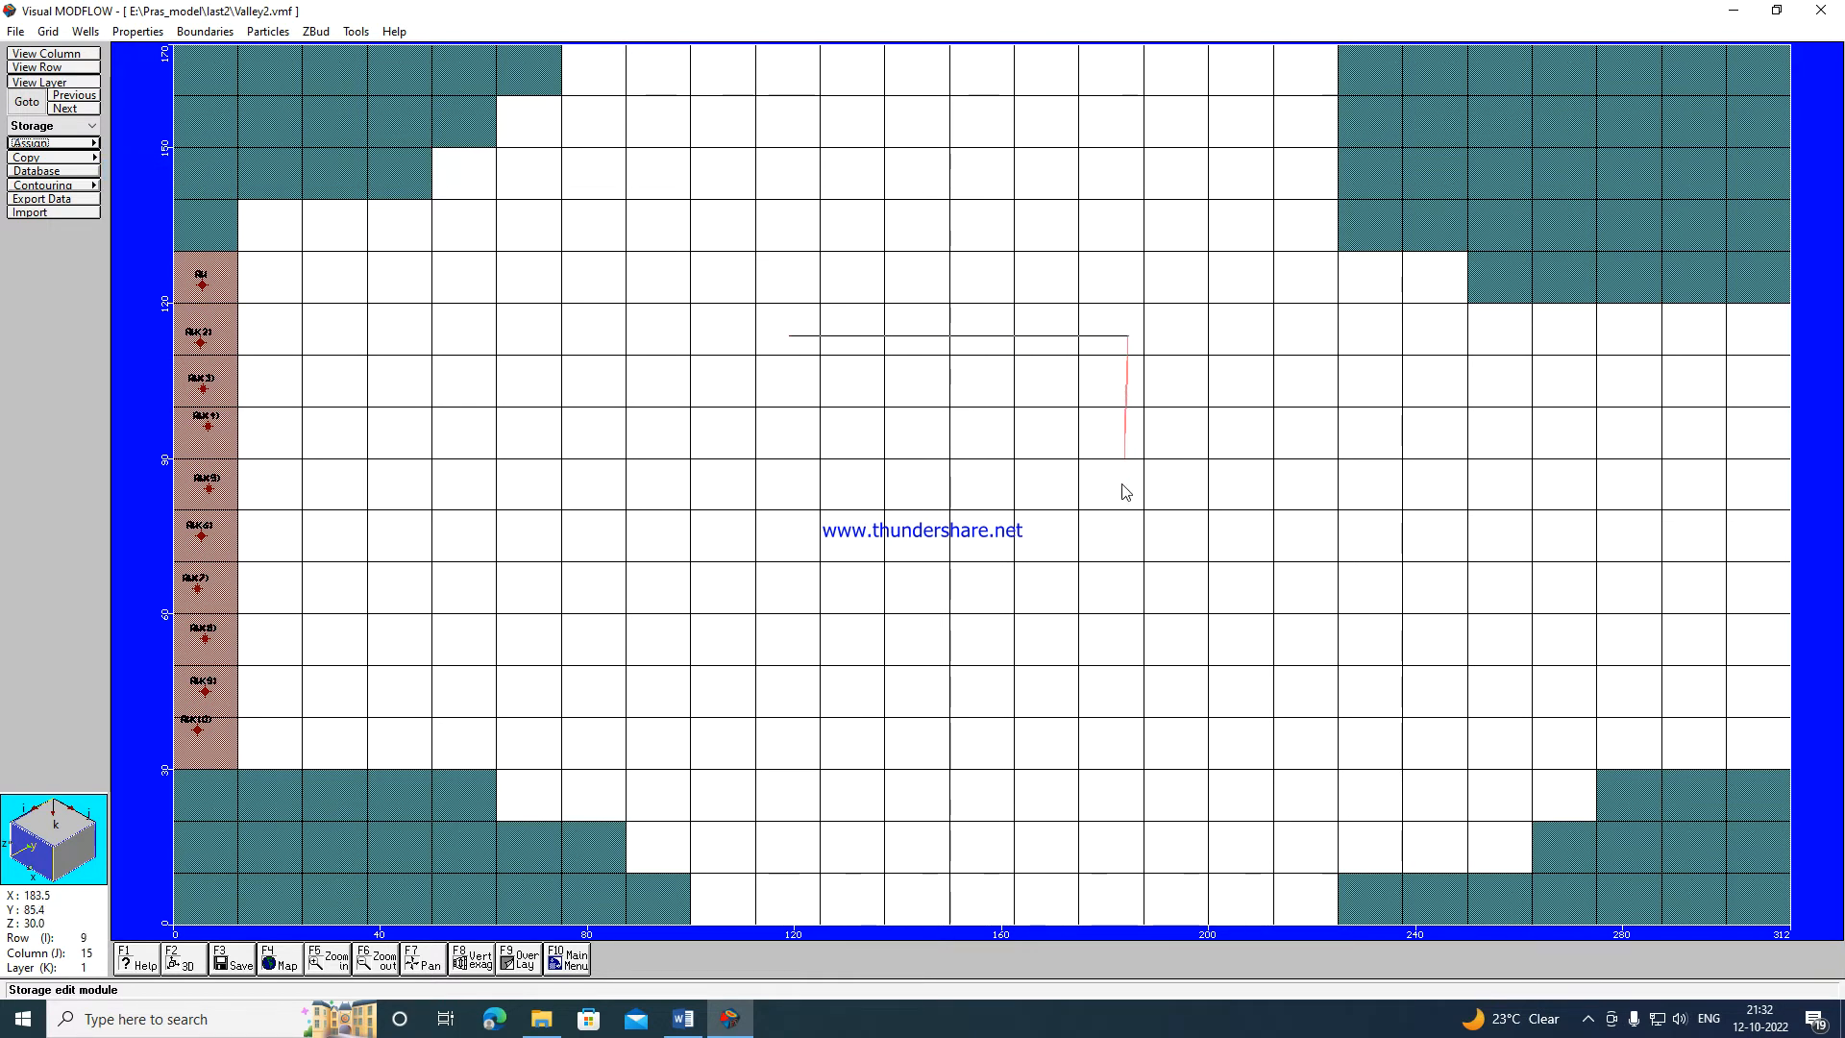
left_click(1129, 588)
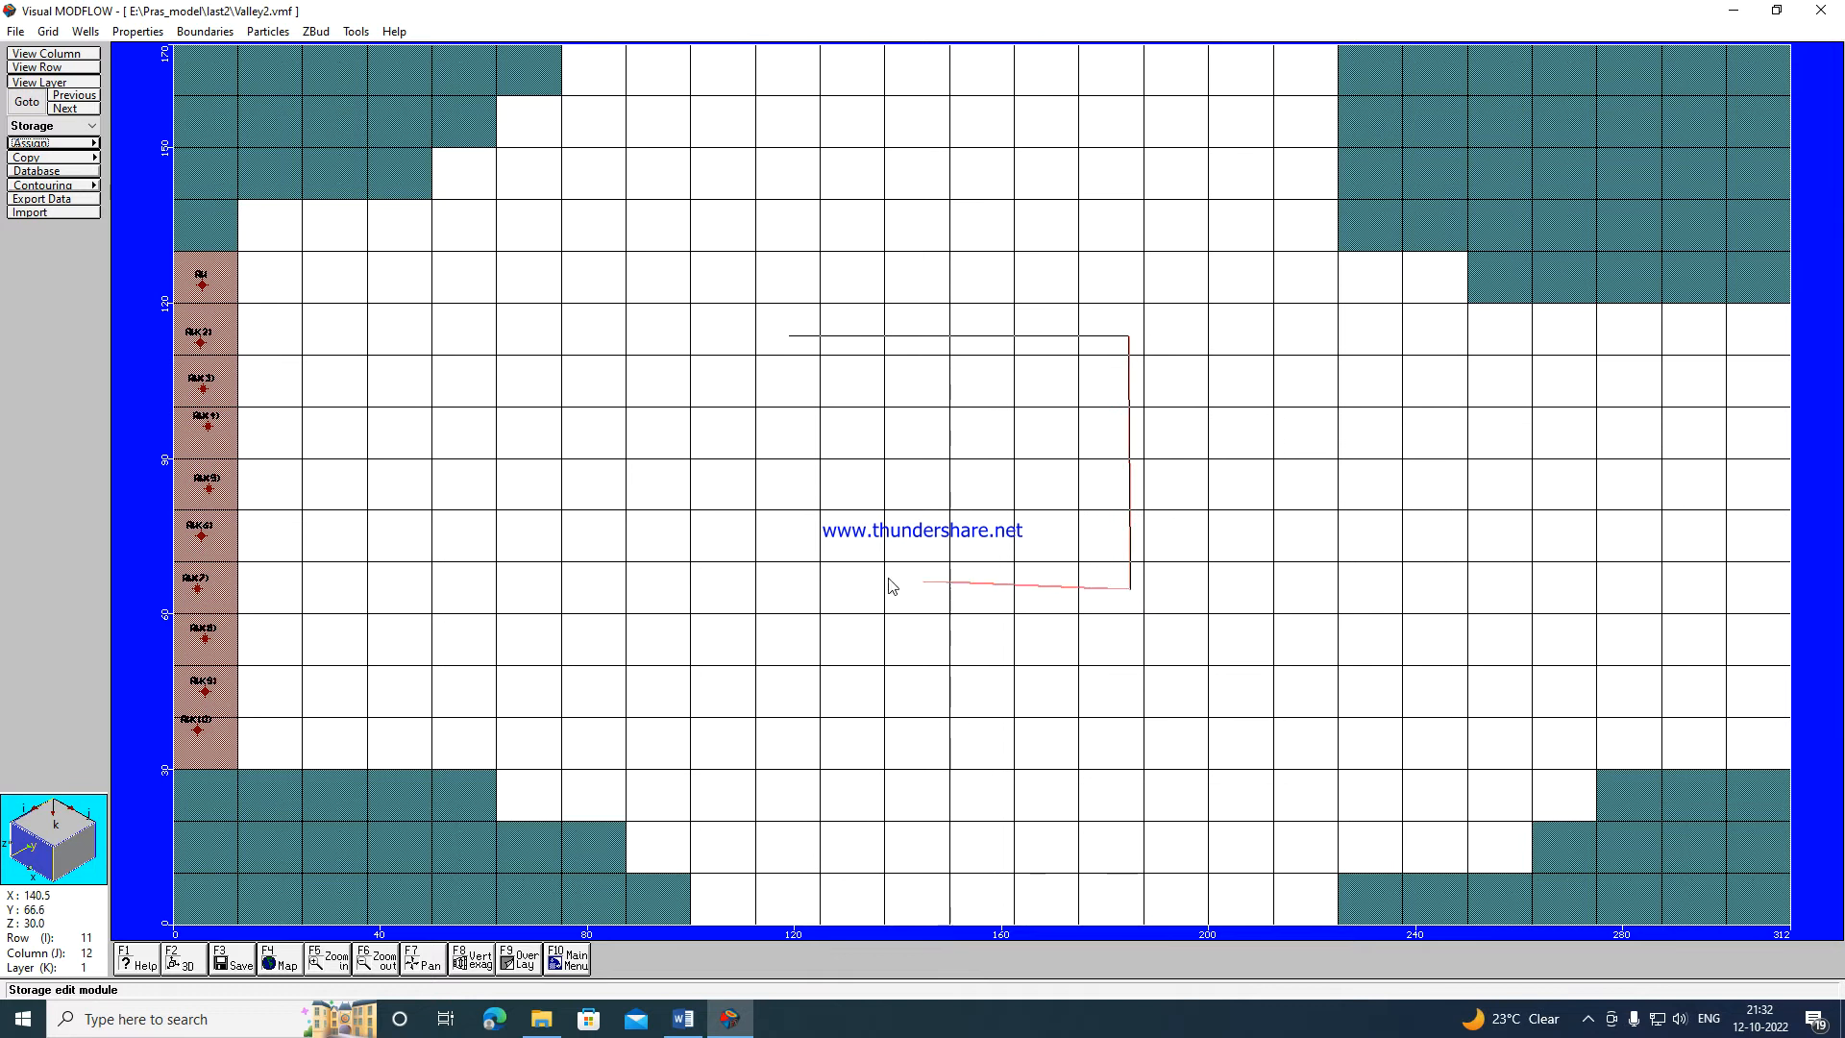
left_click(791, 587)
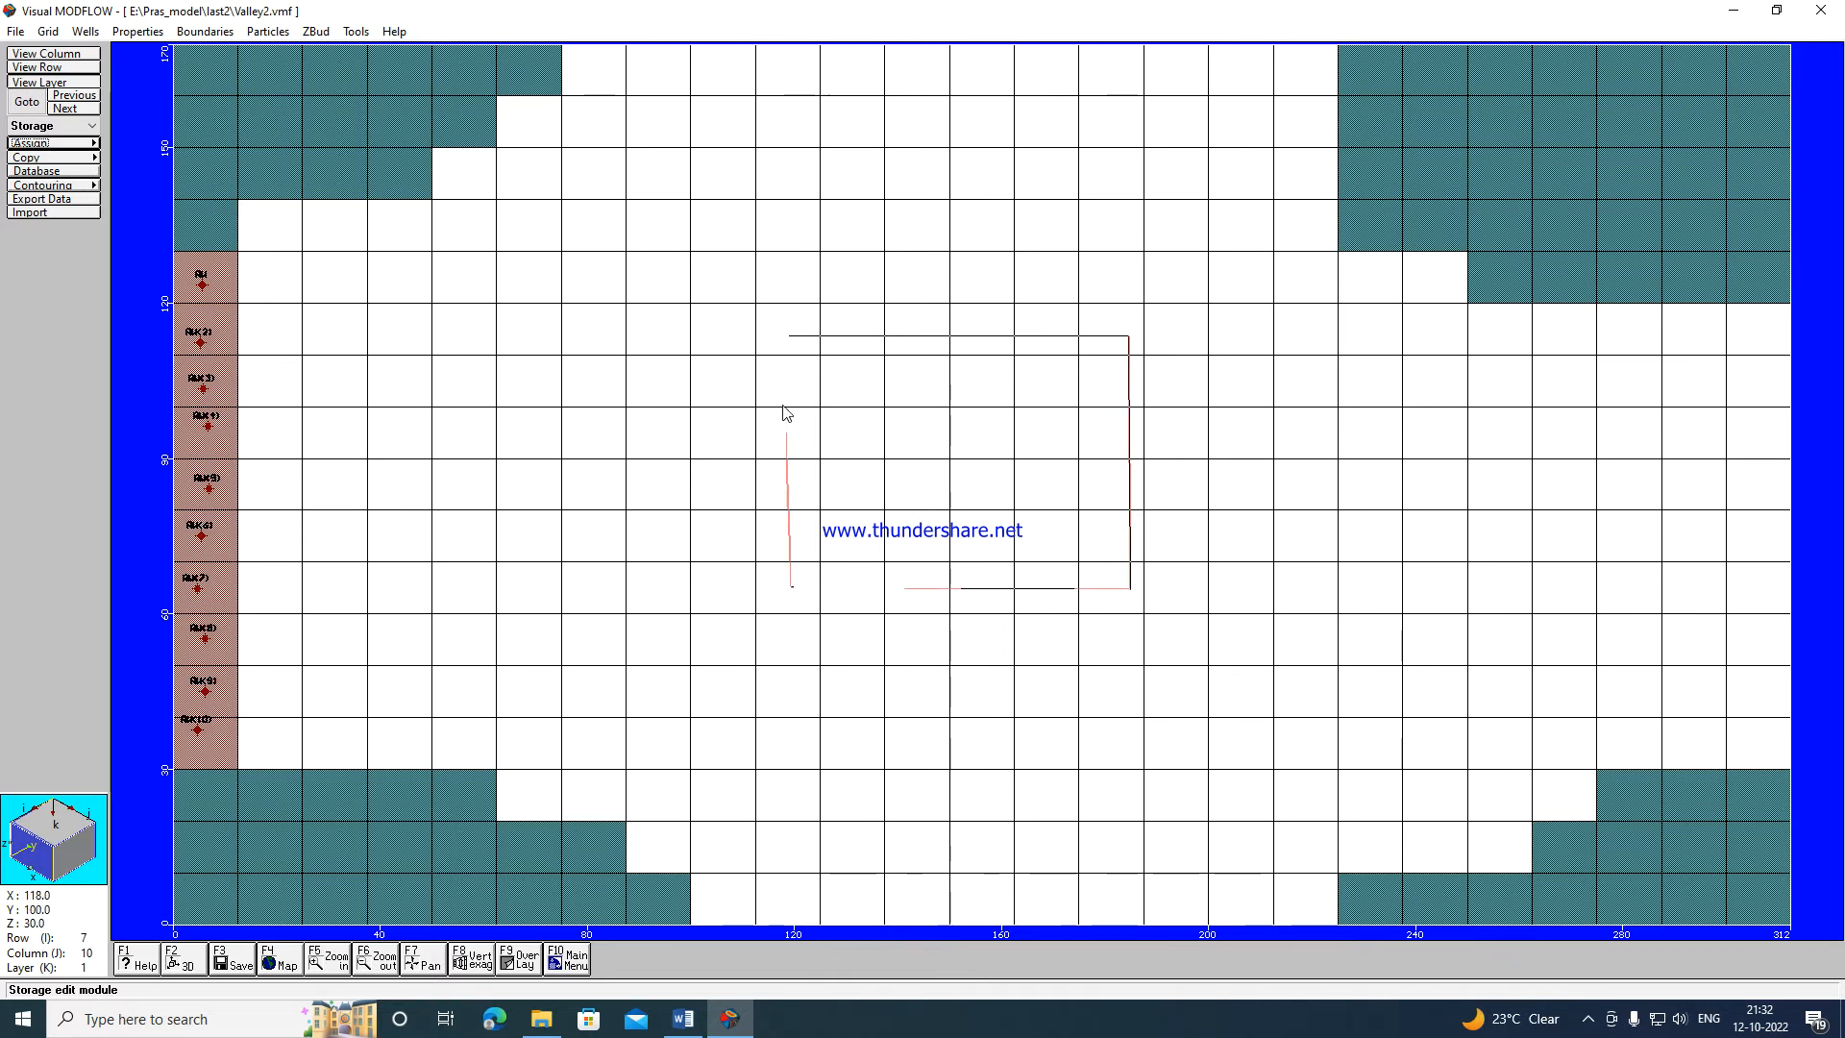
left_click(788, 338)
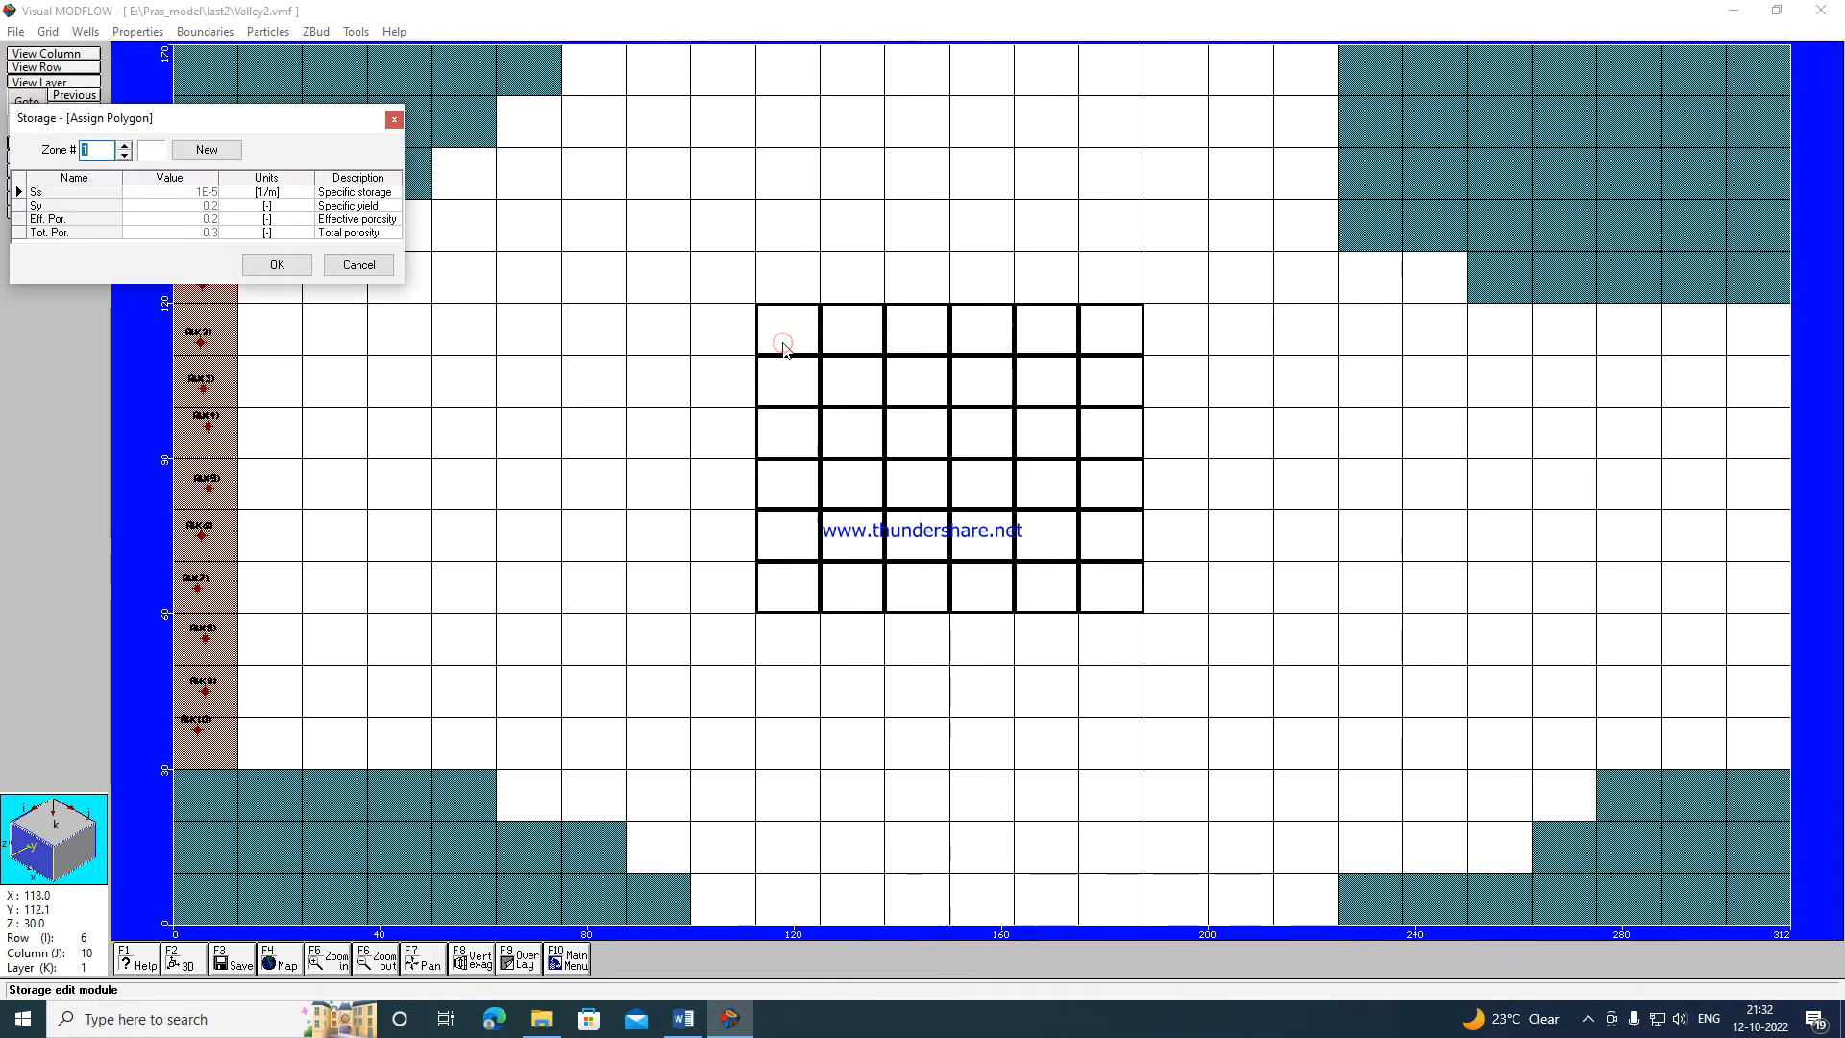
Create a new storage zone 2 for the outlined polygon.
left_click(185, 146)
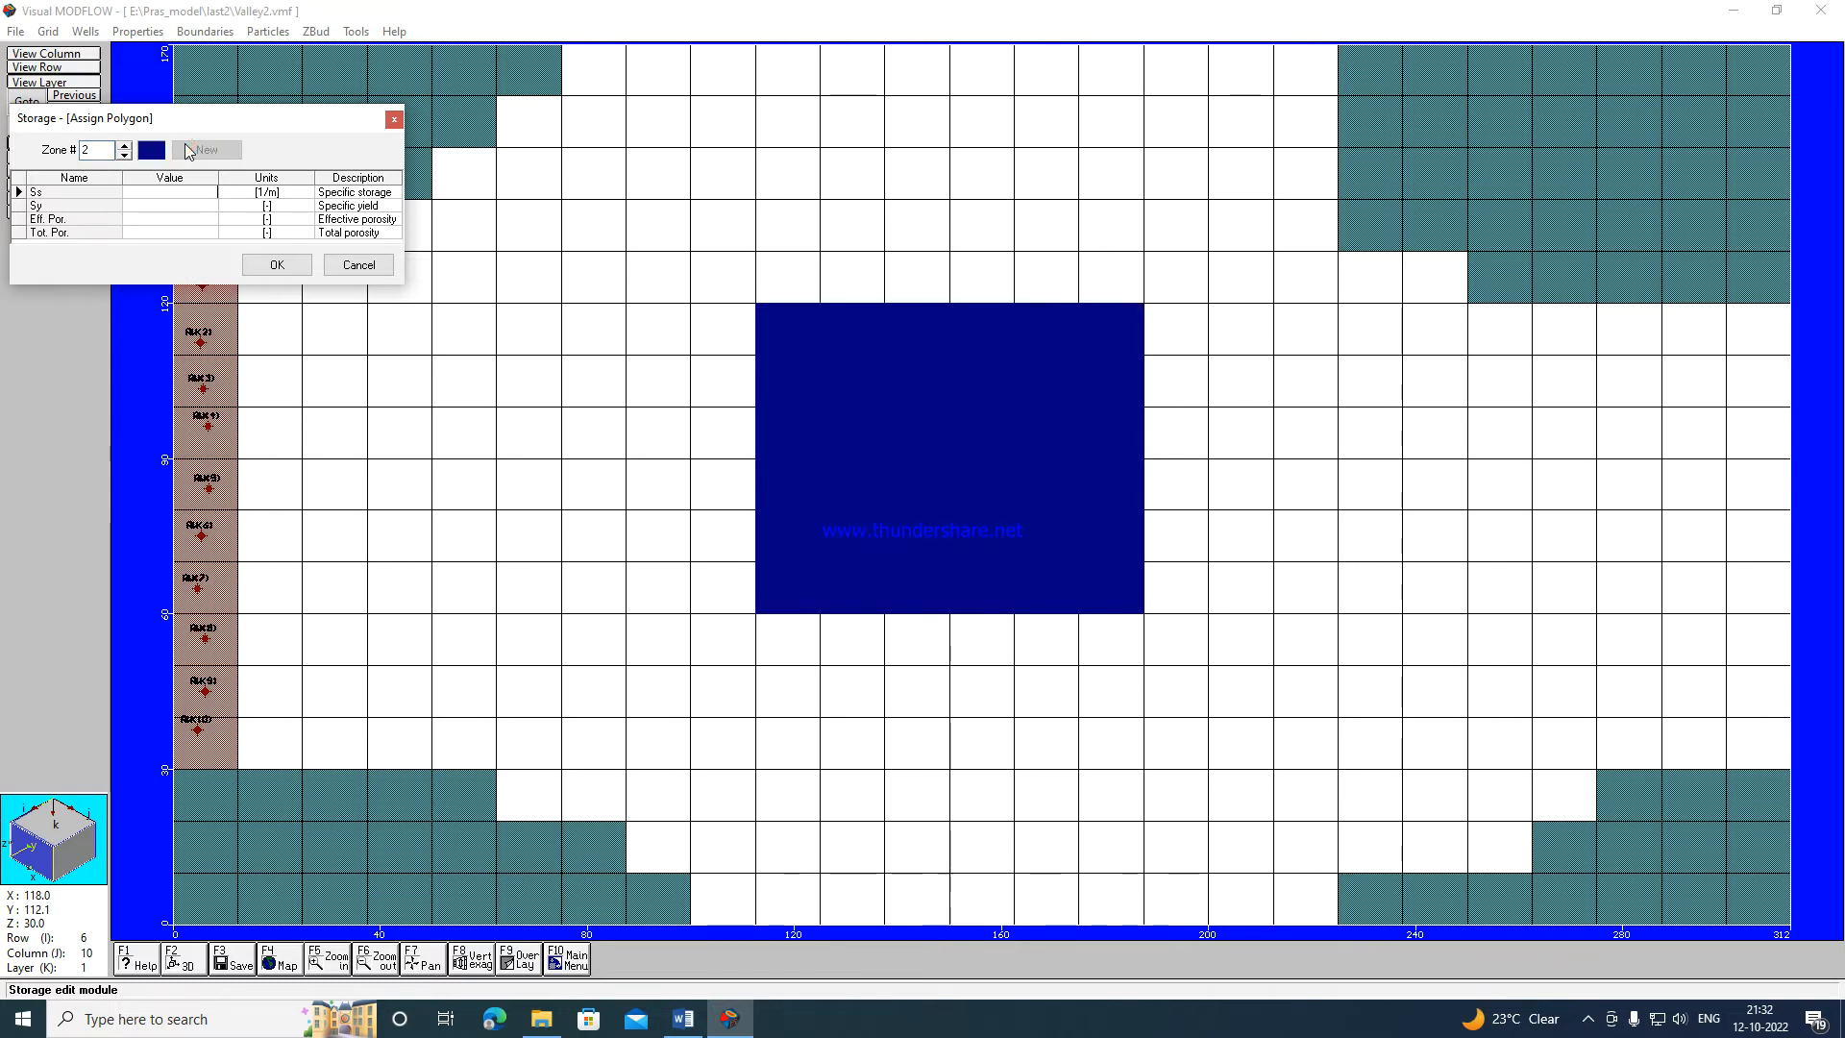
left_click(163, 194)
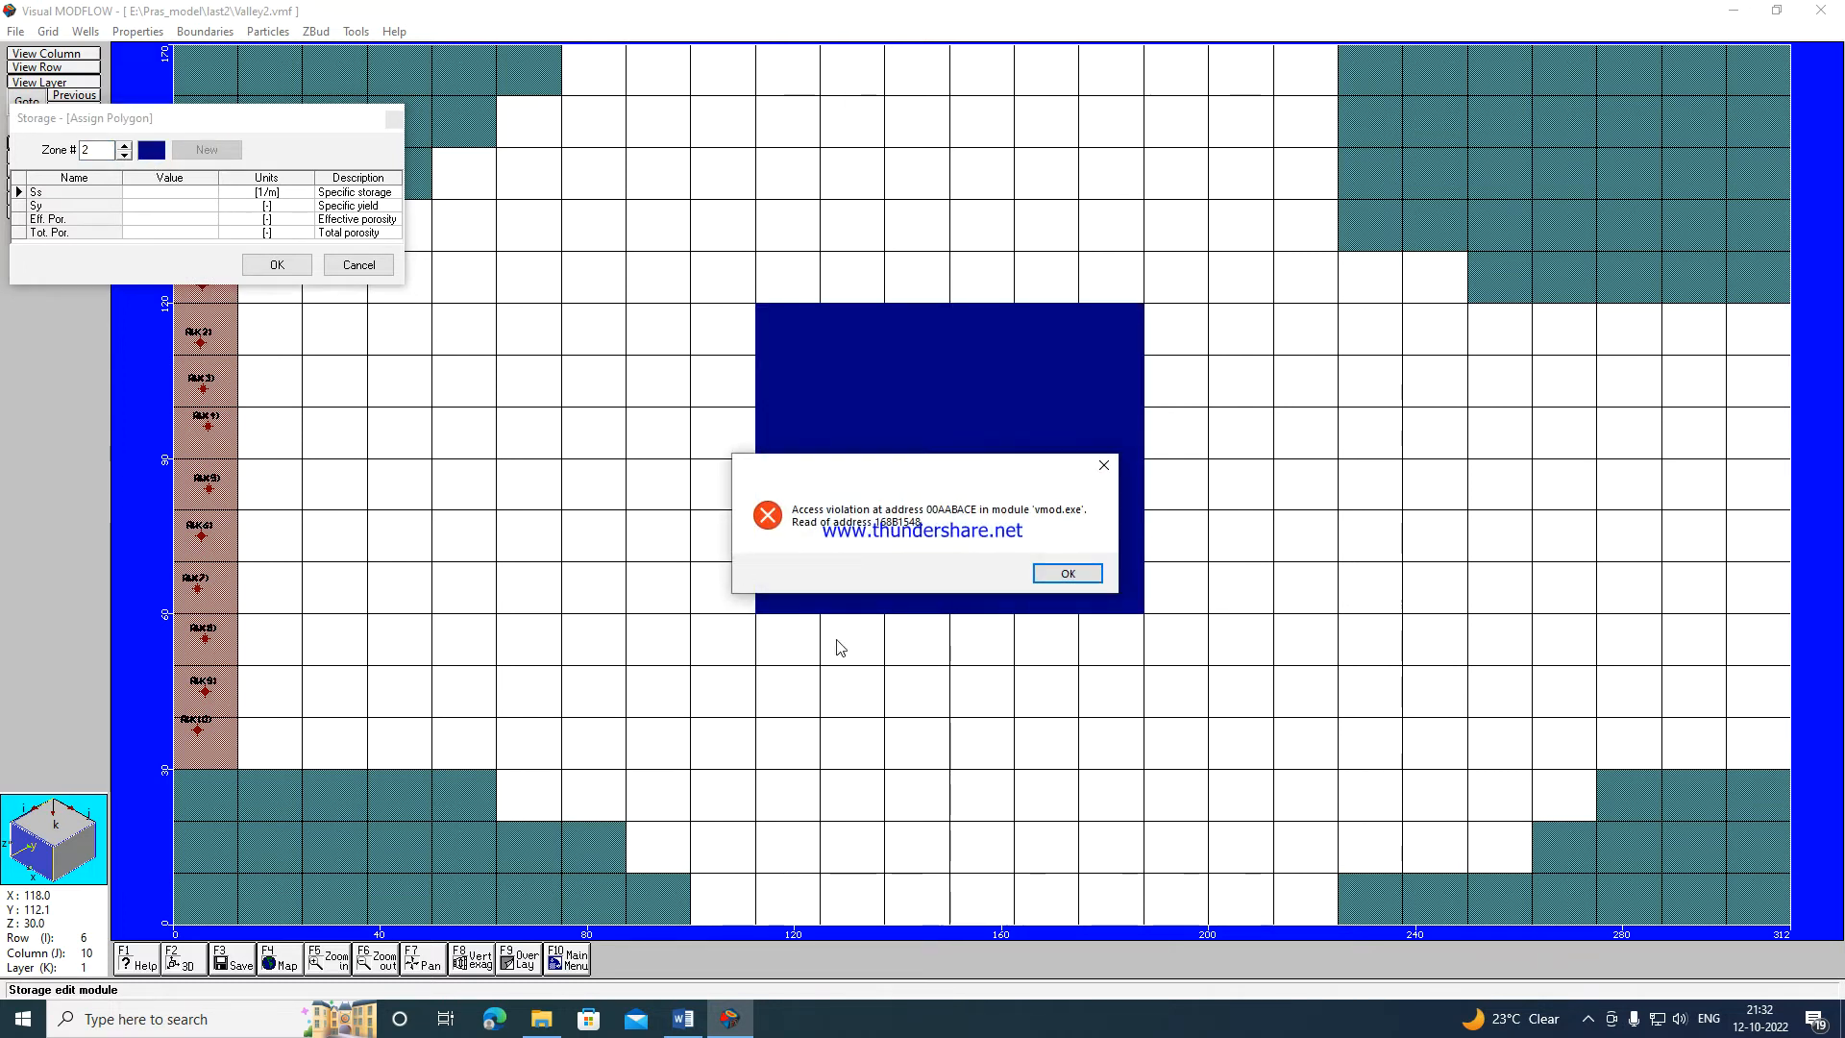
left_click(1066, 576)
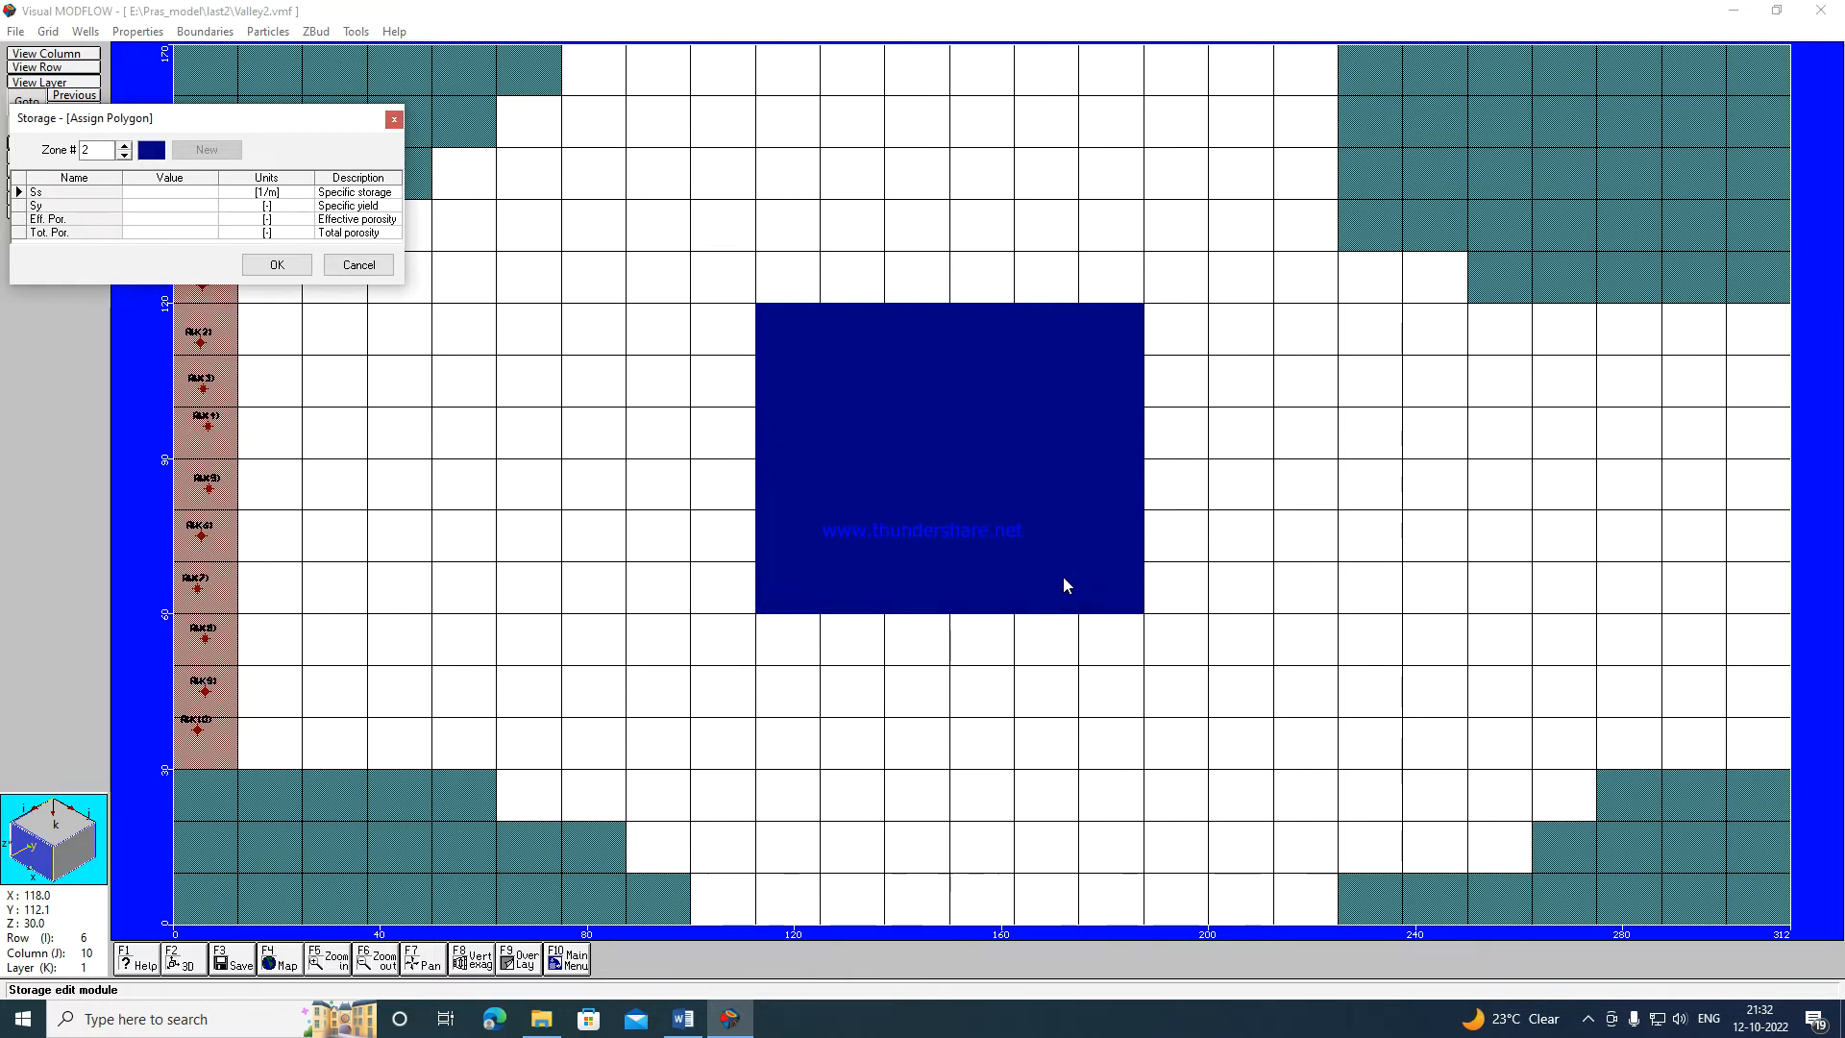
left_click(177, 189)
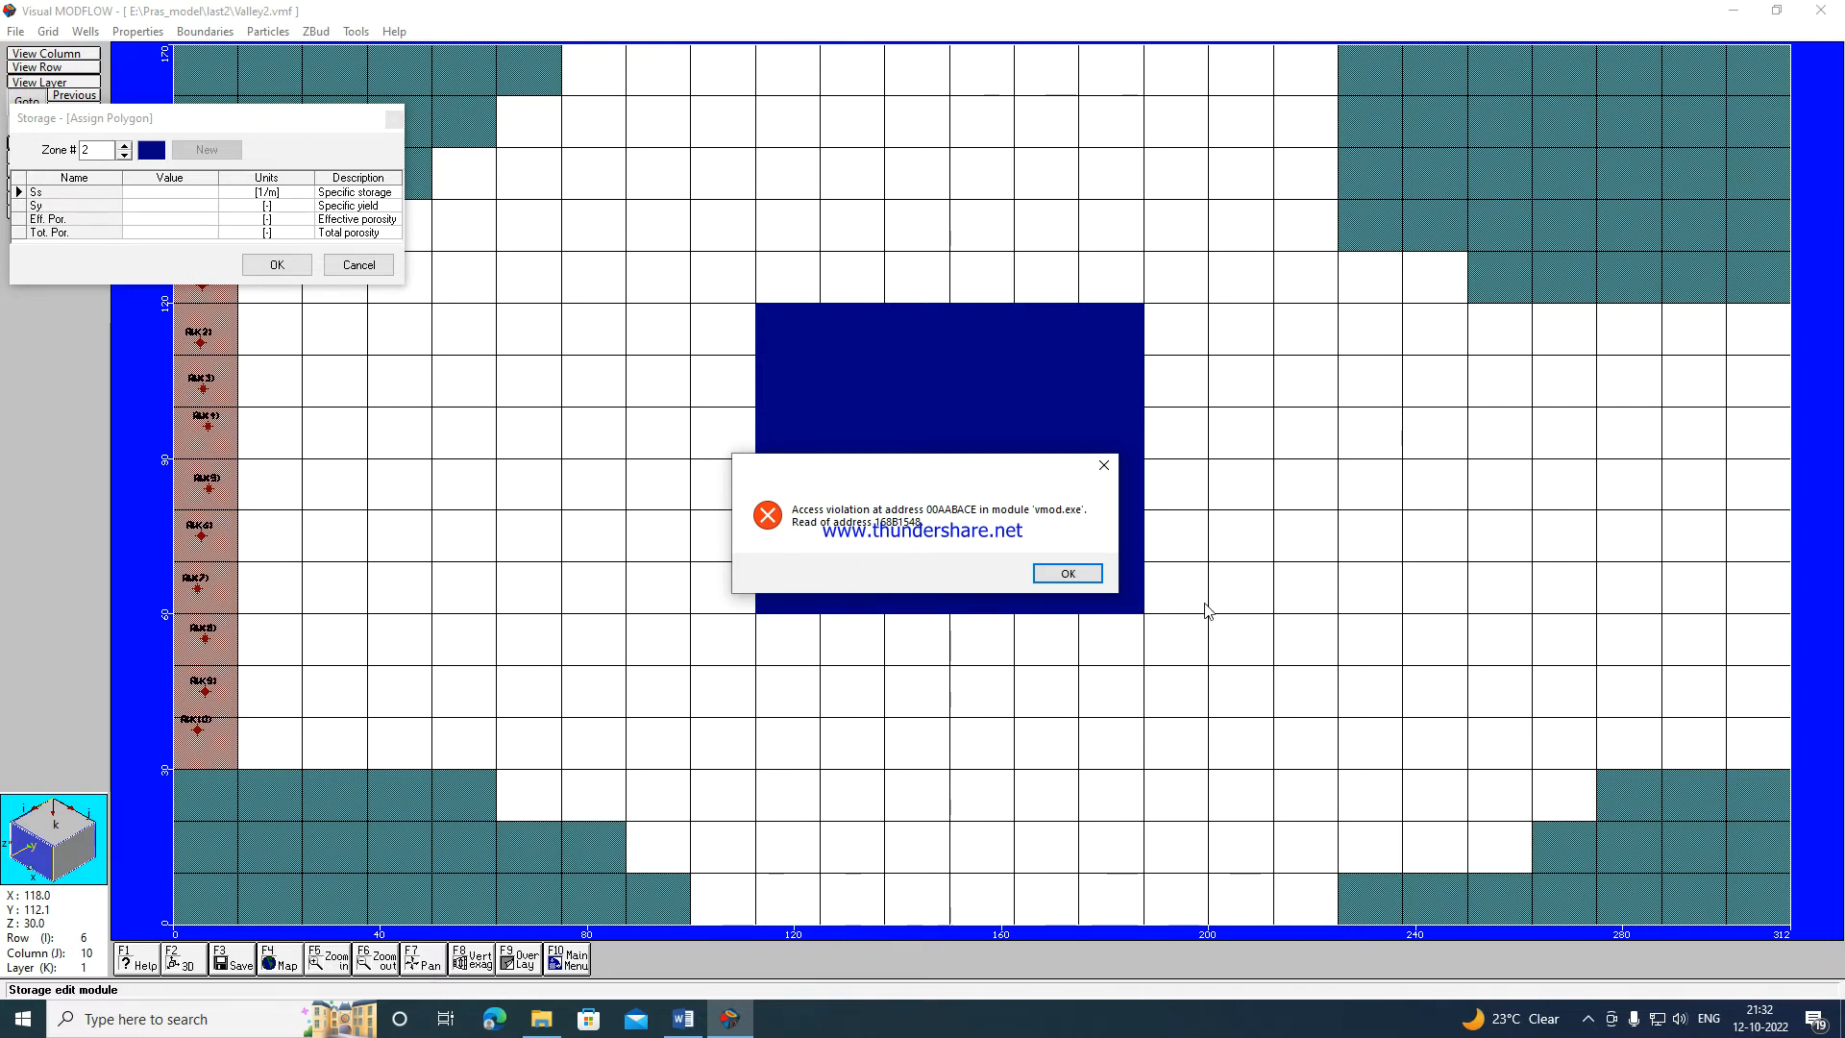
left_click(1067, 574)
left_click(137, 211)
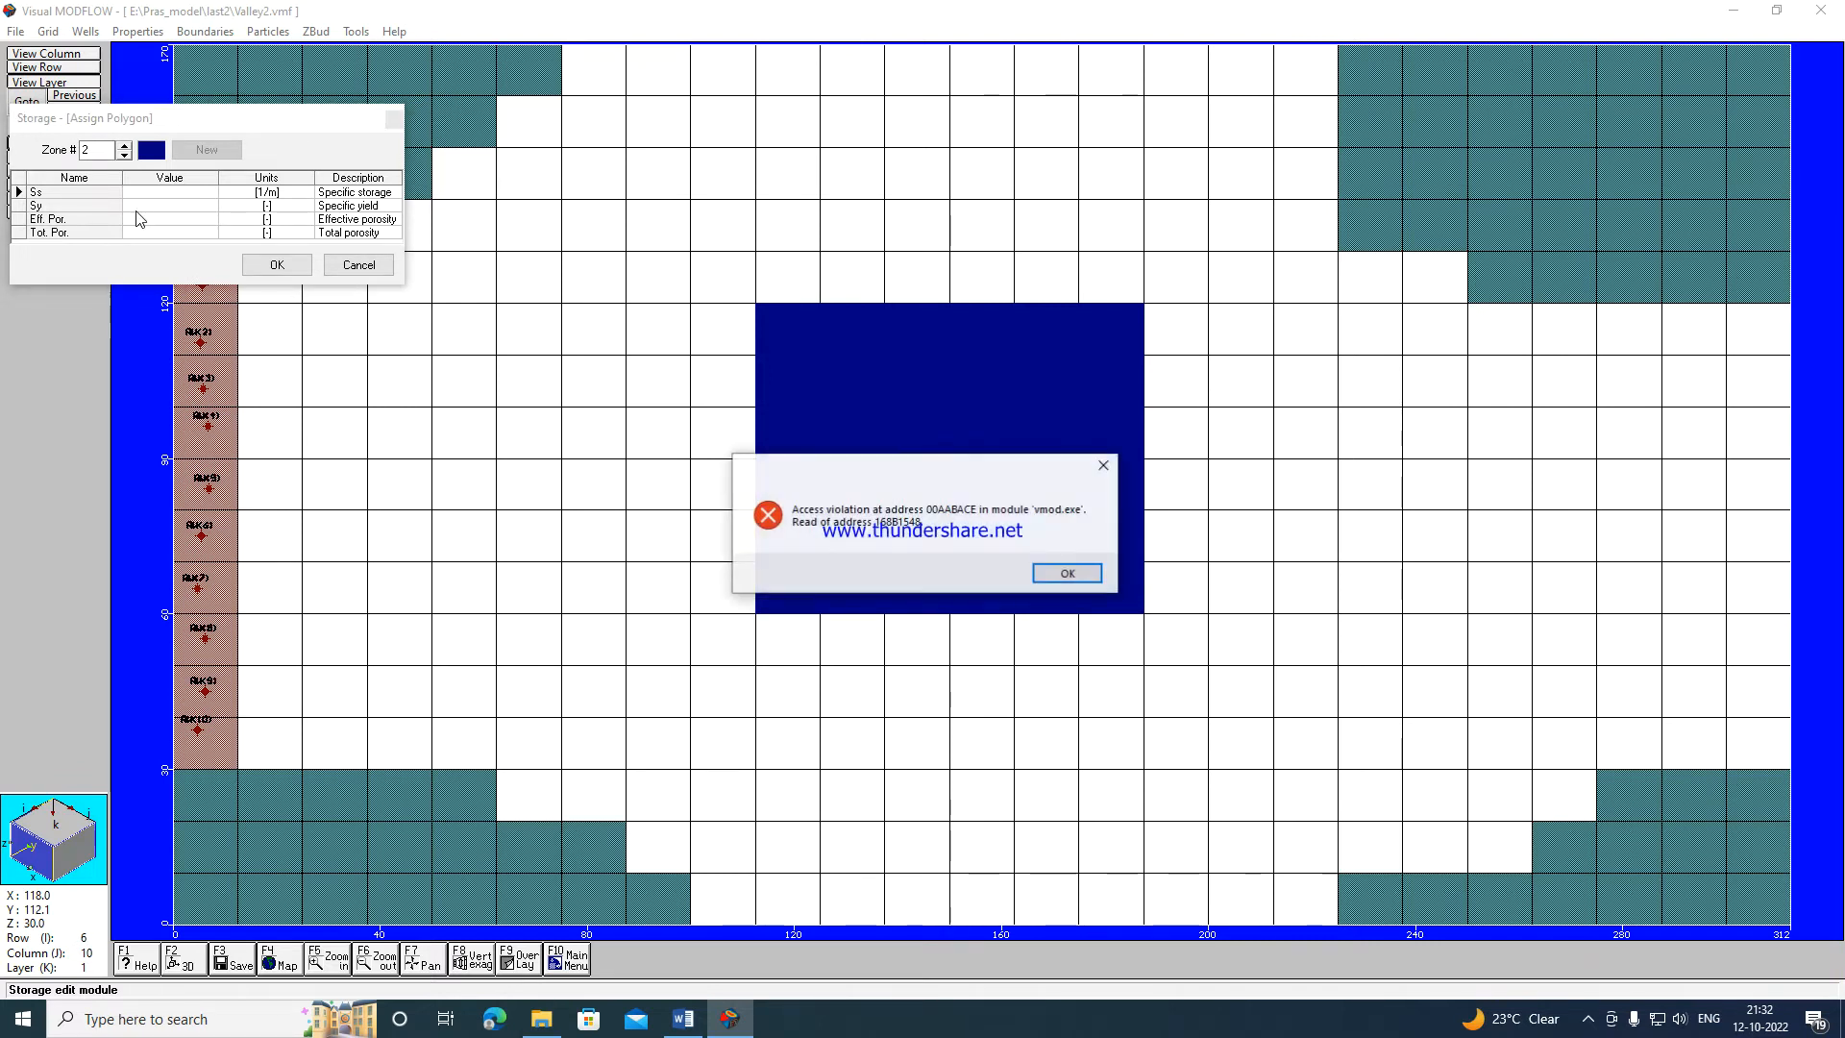
left_click(1063, 574)
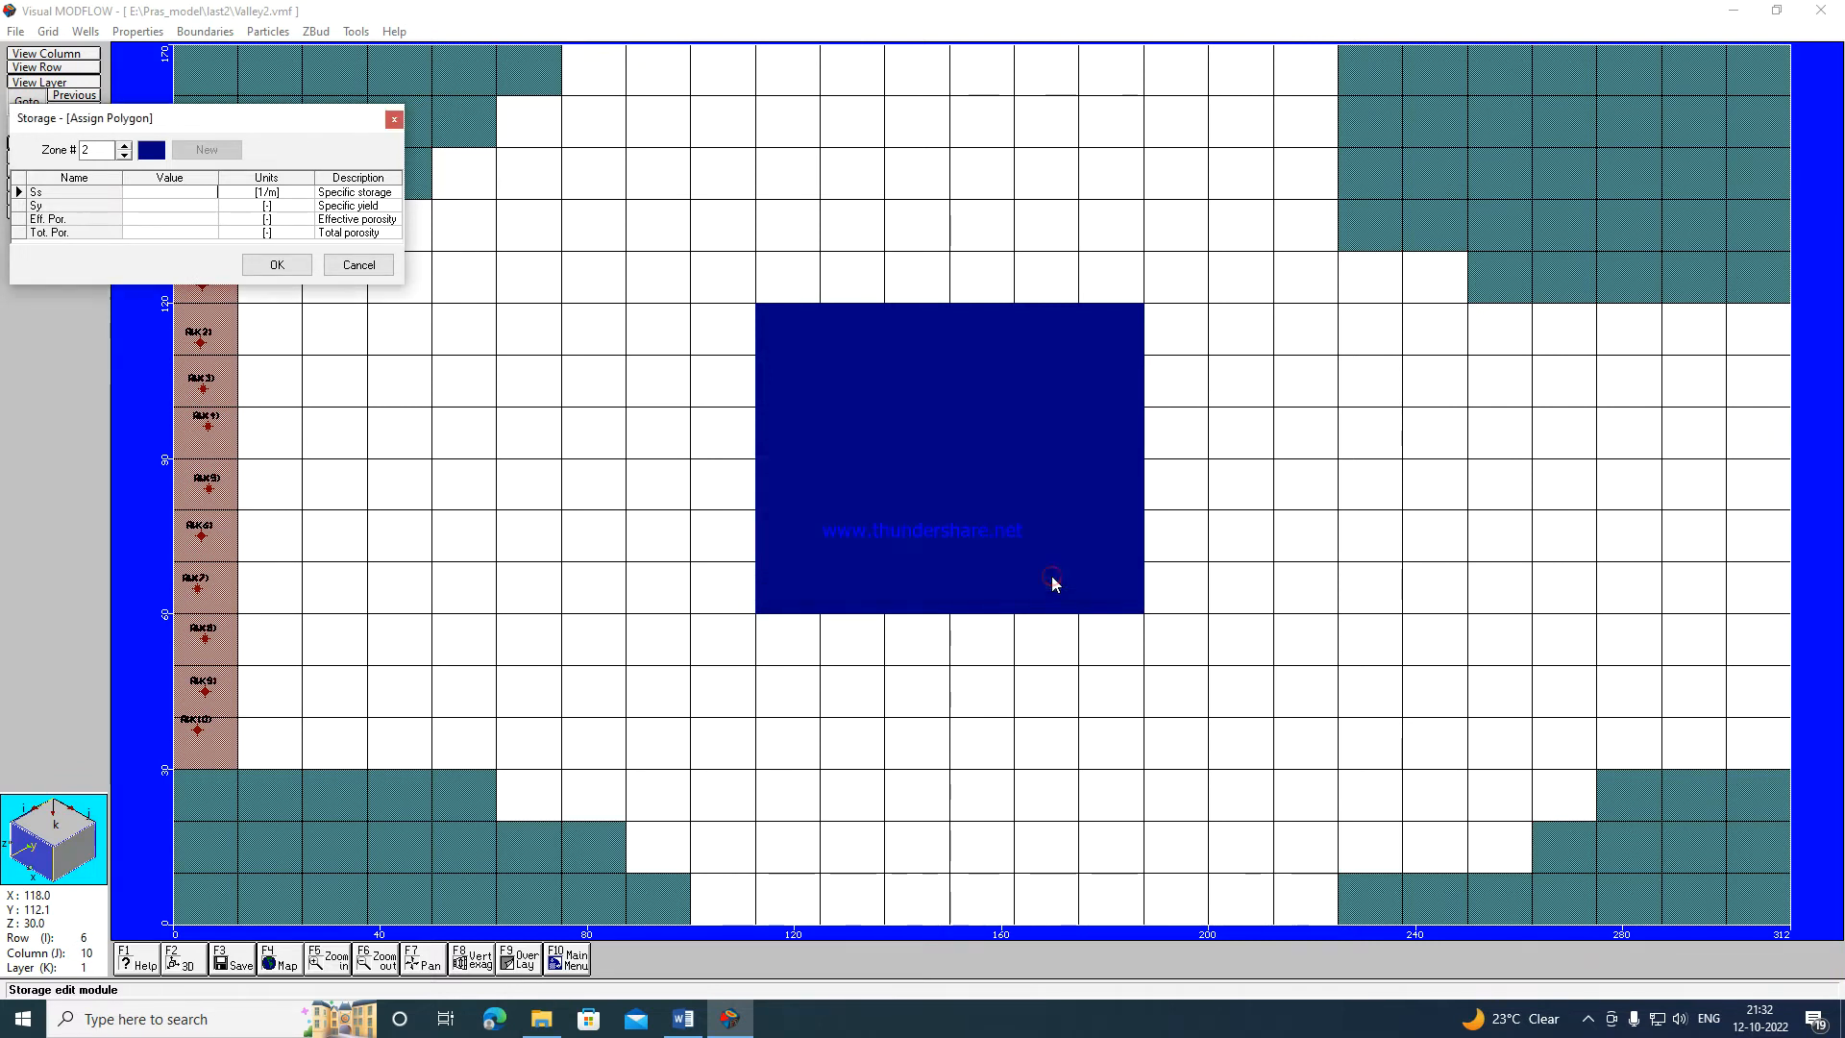
Try to set the specific storage Ss of zone 2 to 0.3.
type(".3")
left_click(206, 211)
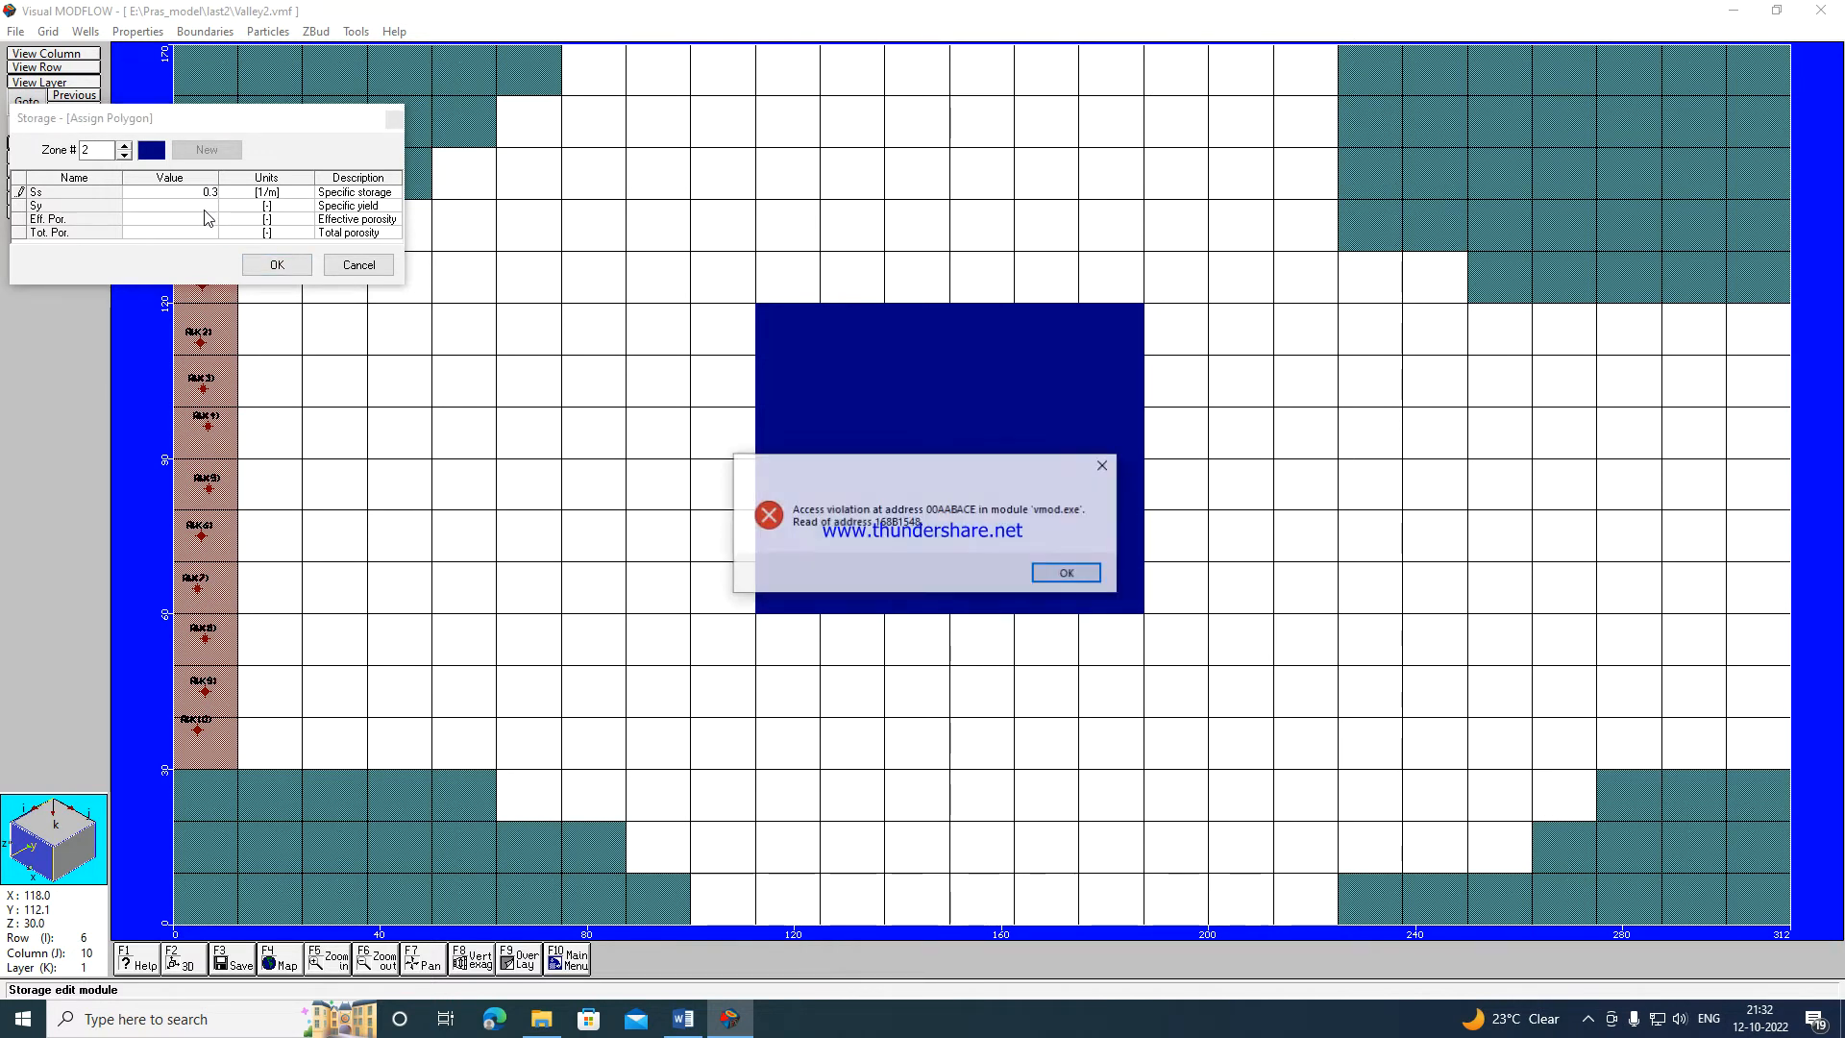
left_click(1065, 575)
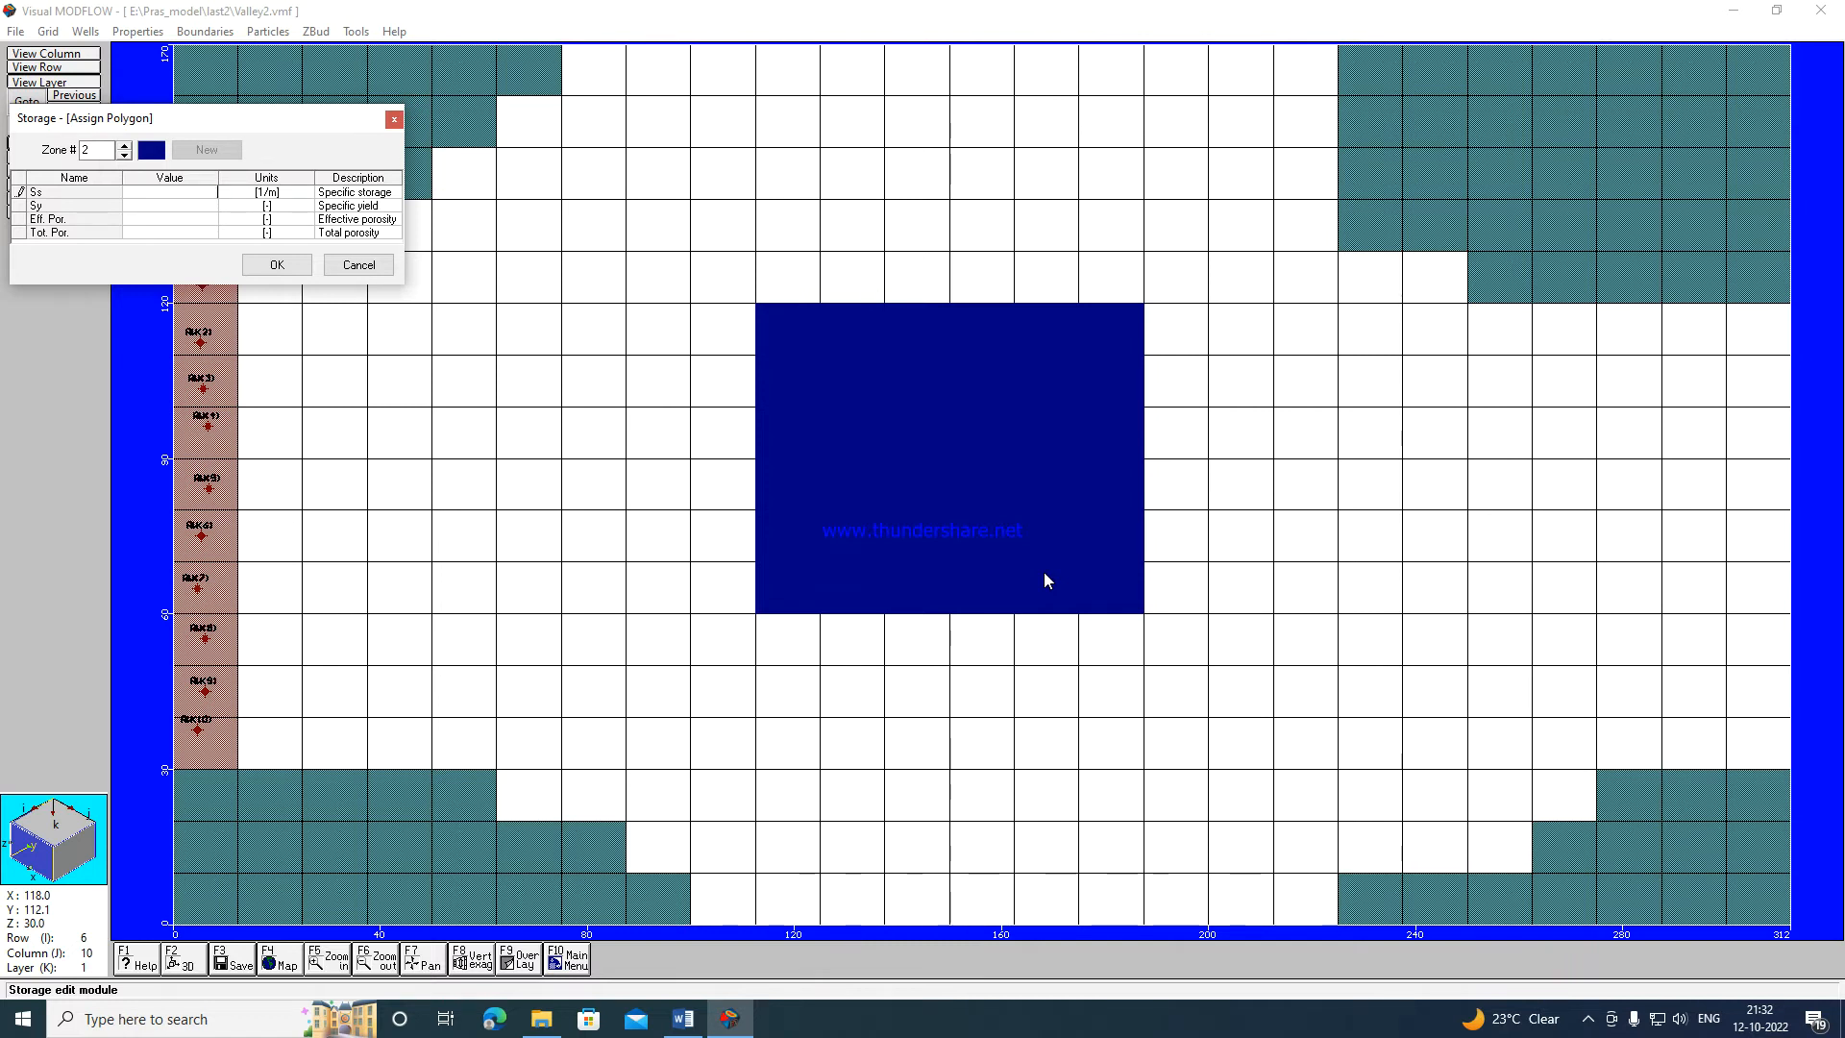
Set the specific storage Ss of zone 2 to 1E-5 1/m.
type("1E-5")
left_click(192, 209)
left_click(1065, 575)
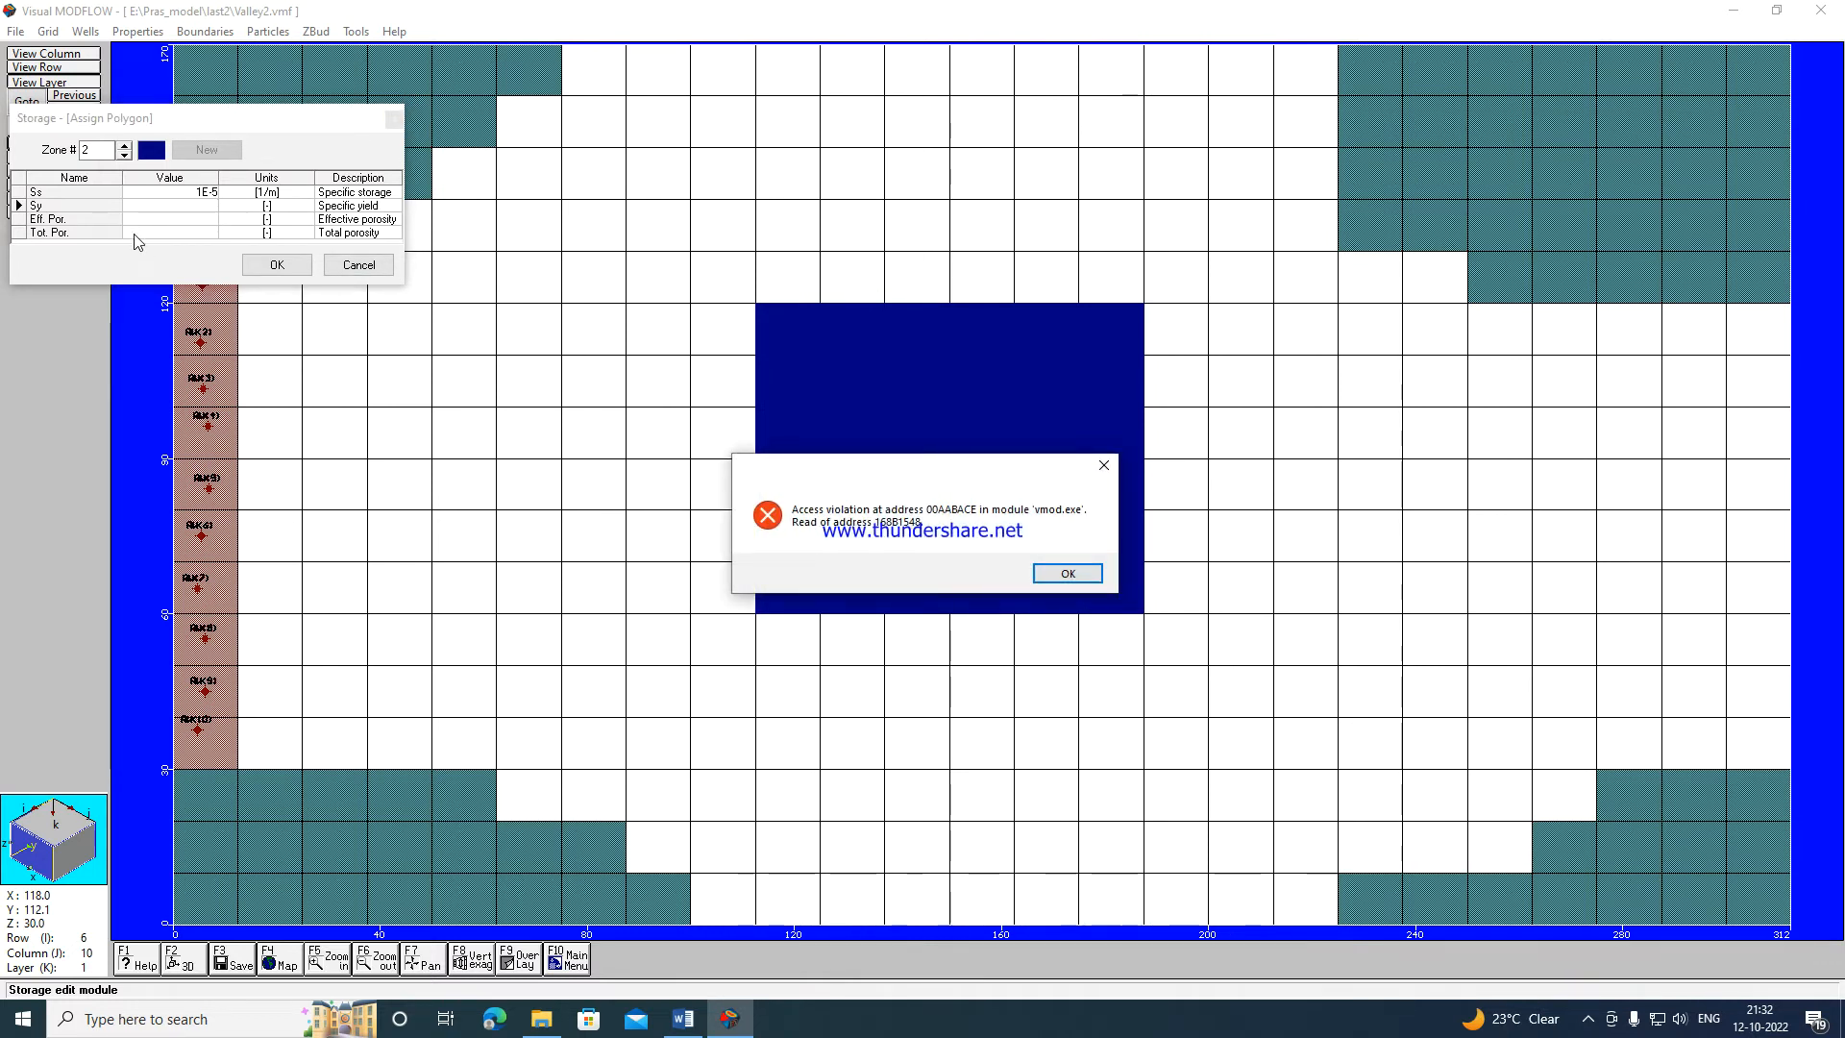
left_click(1064, 573)
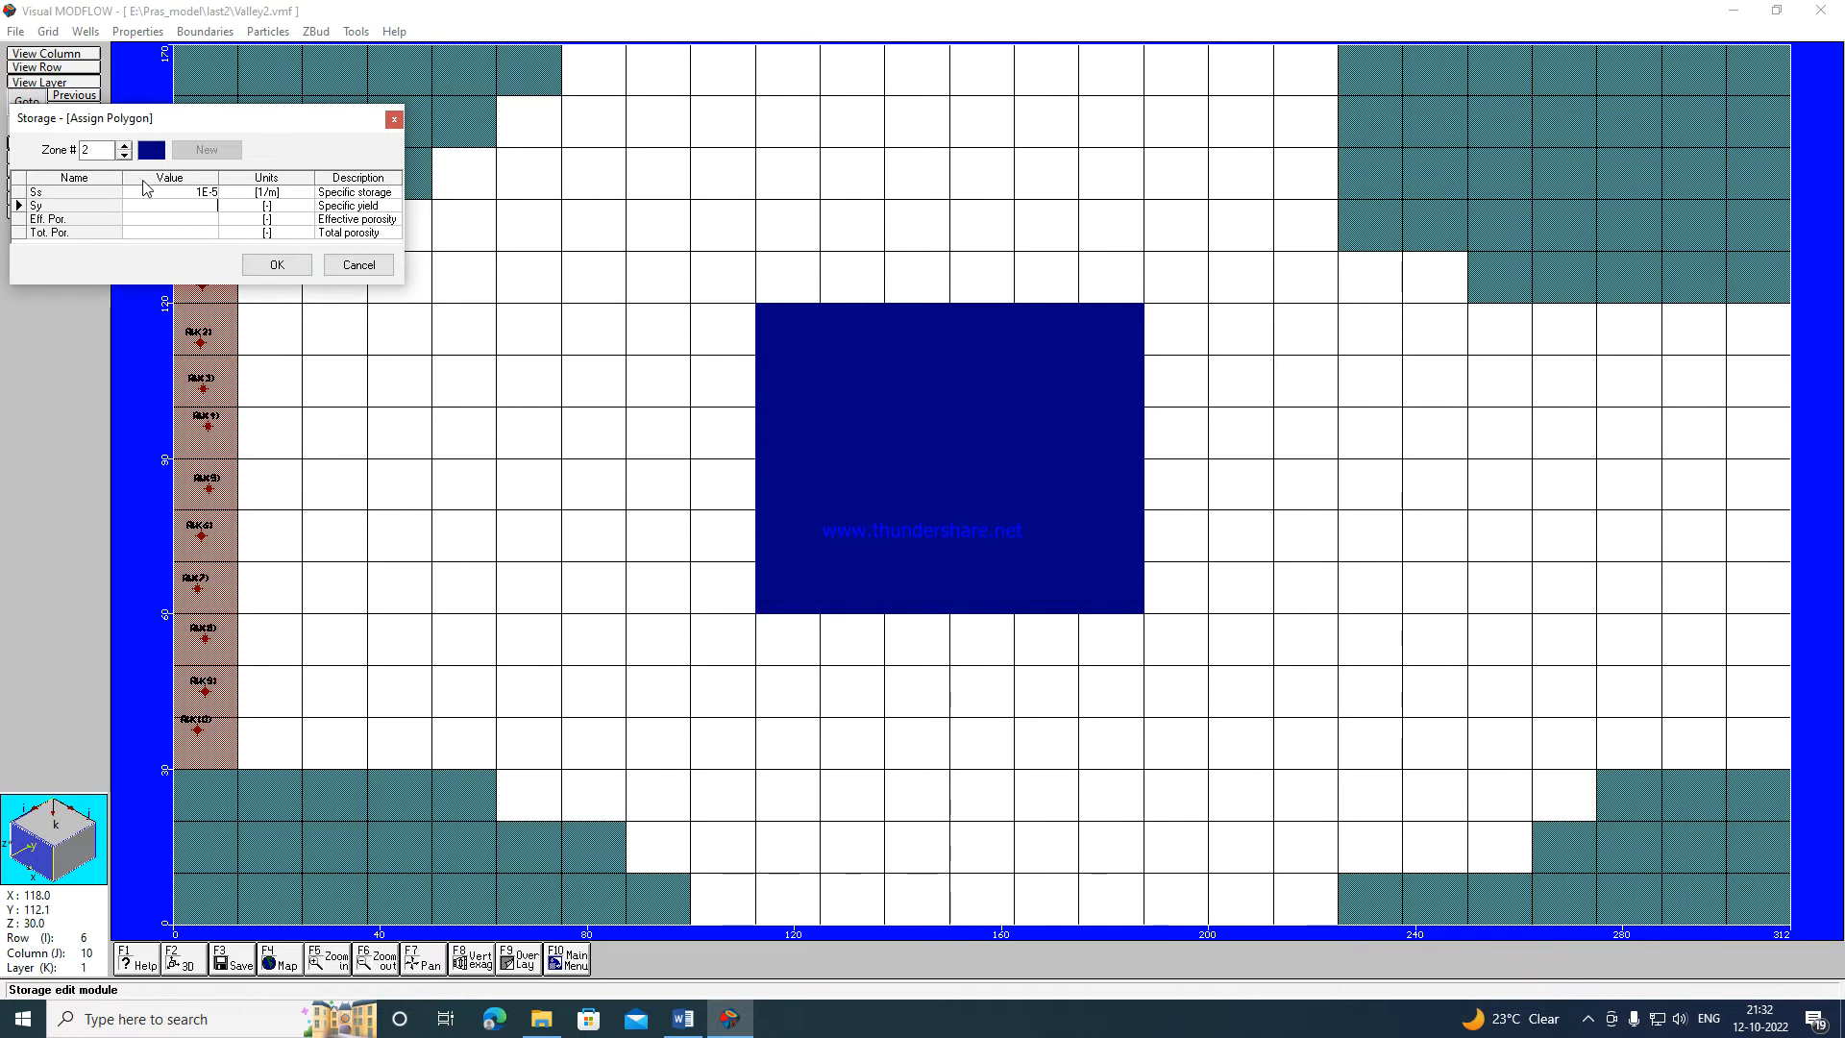
Set the specific yield Sy of zone 2 to 0.3 and try to apply the storage zone.
left_click(196, 222)
left_click(1066, 572)
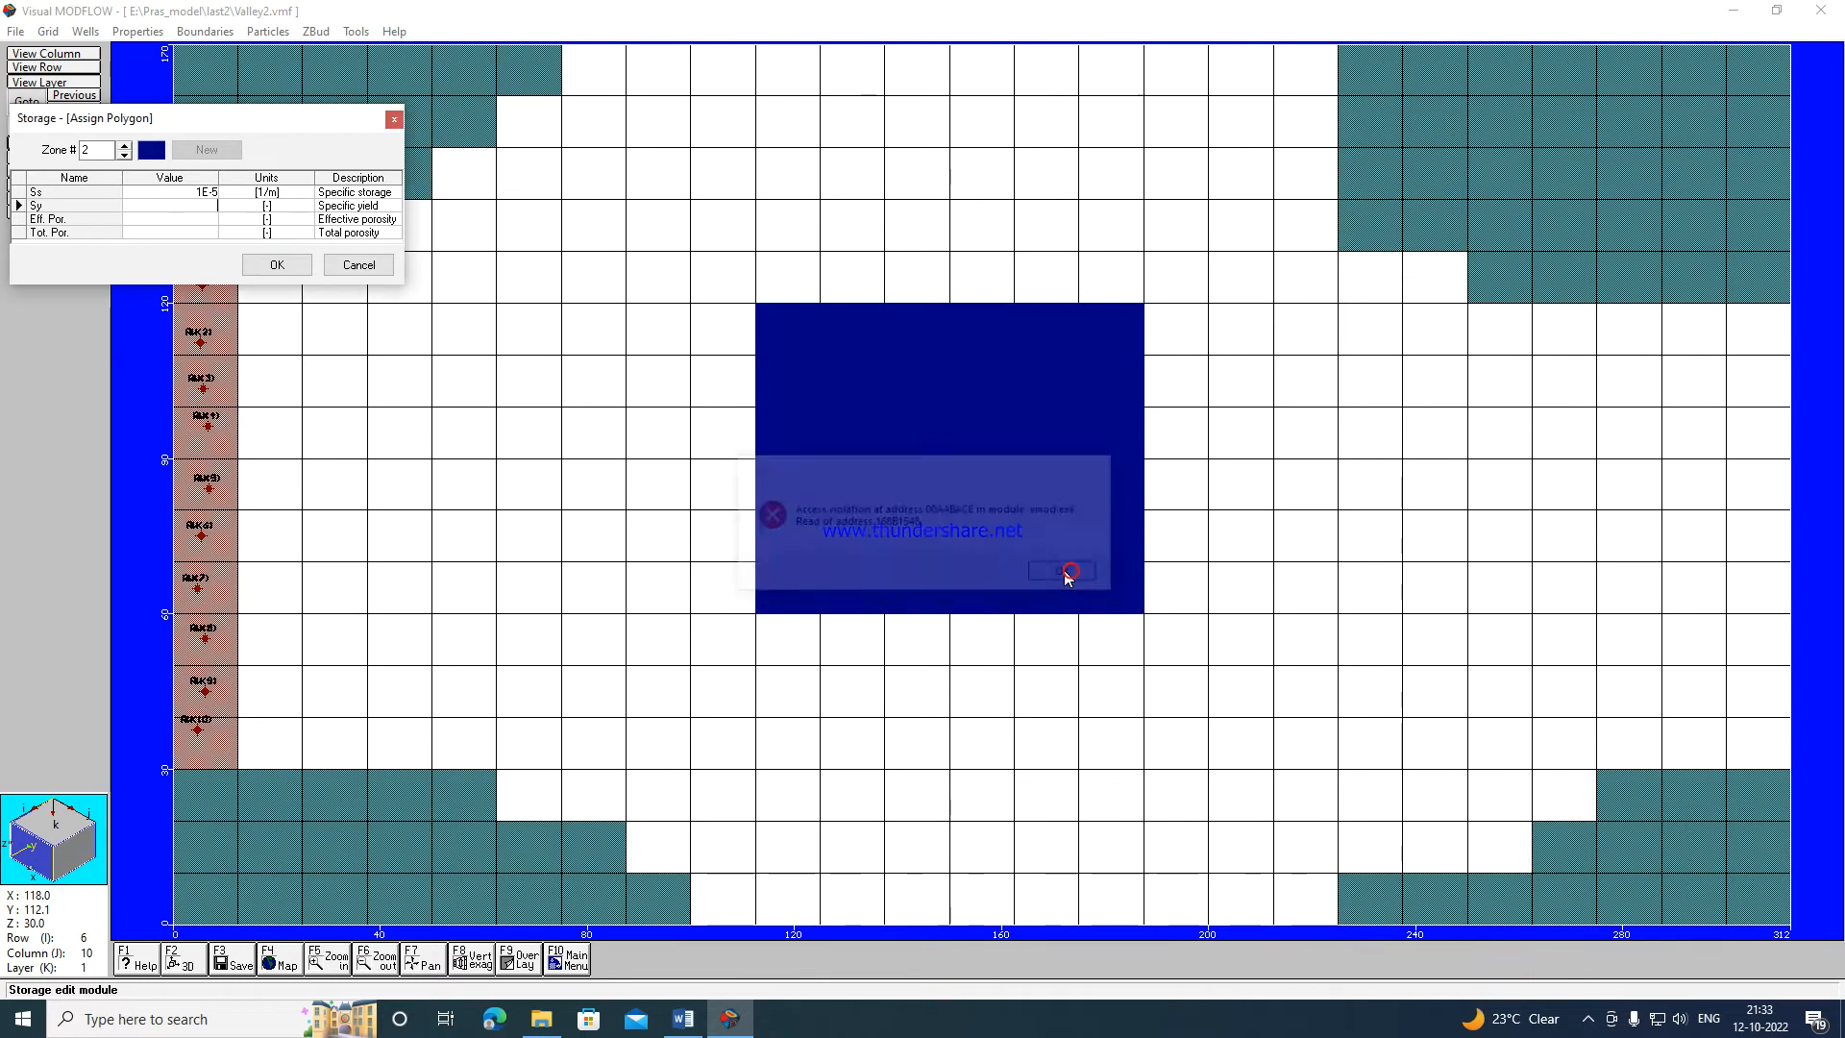
left_click(195, 218)
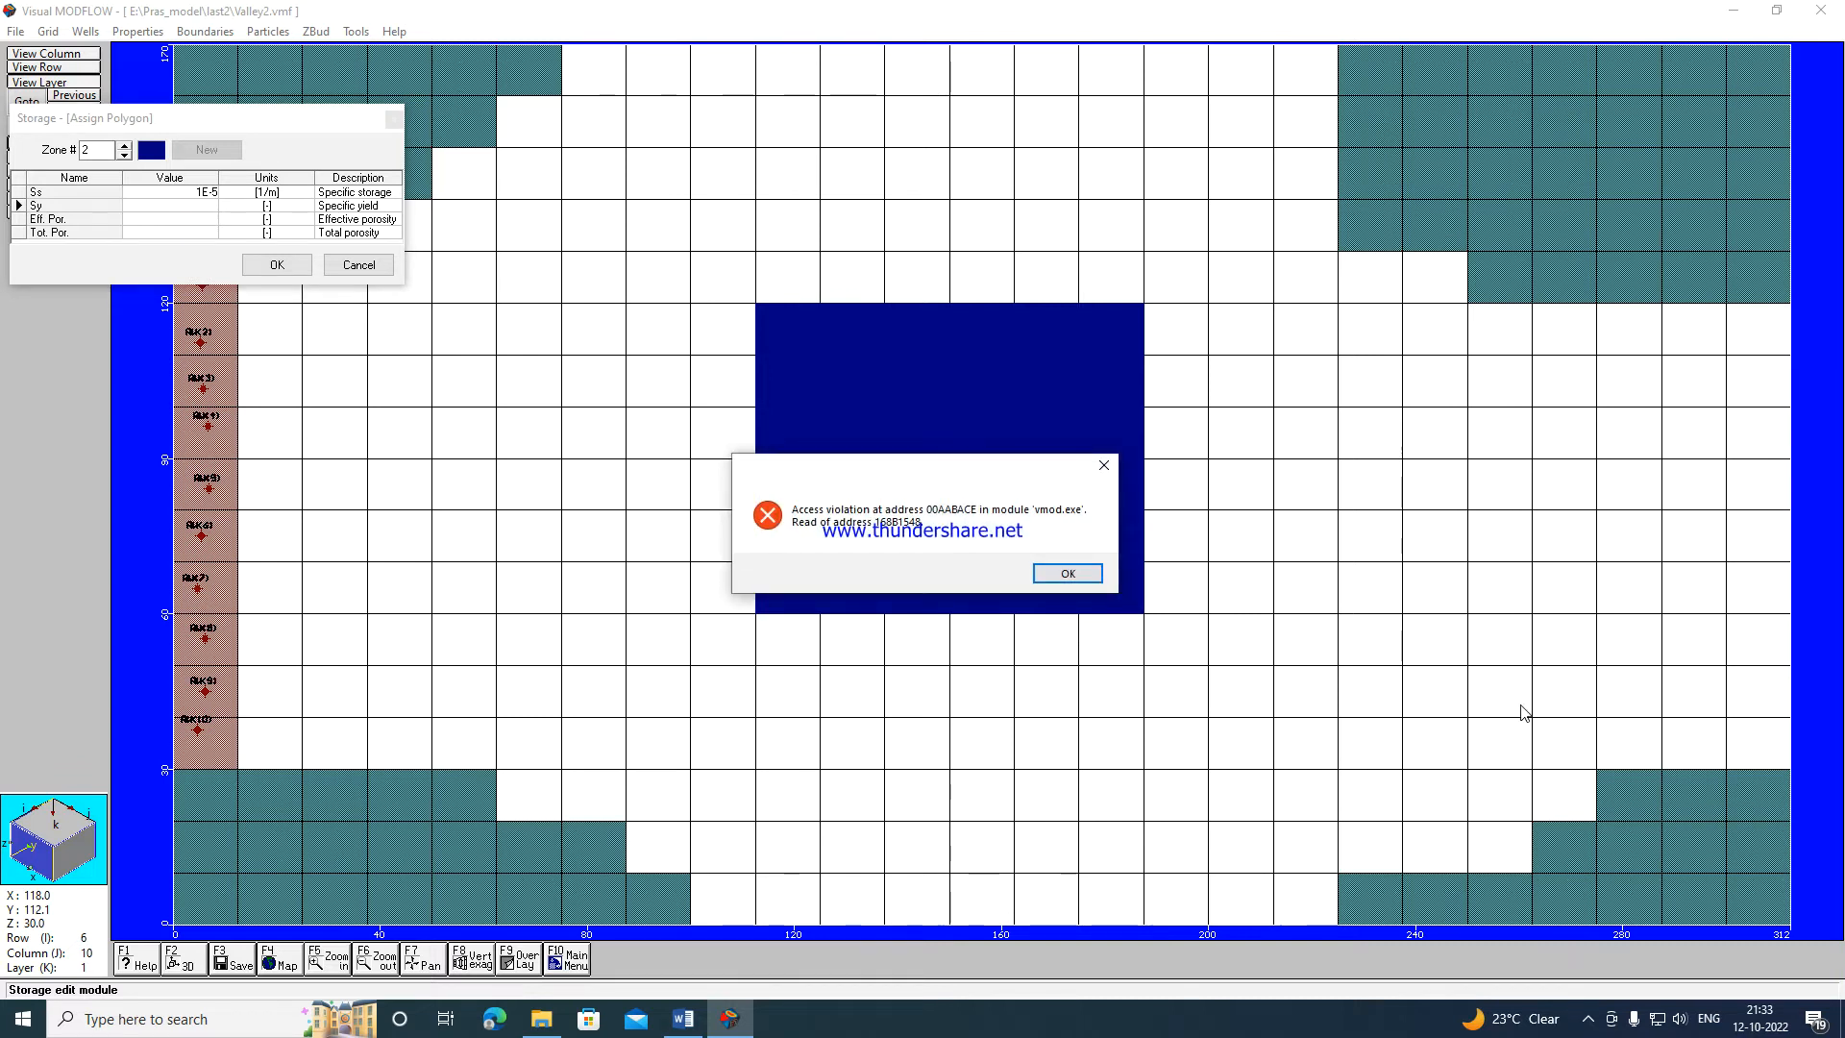
left_click(1064, 573)
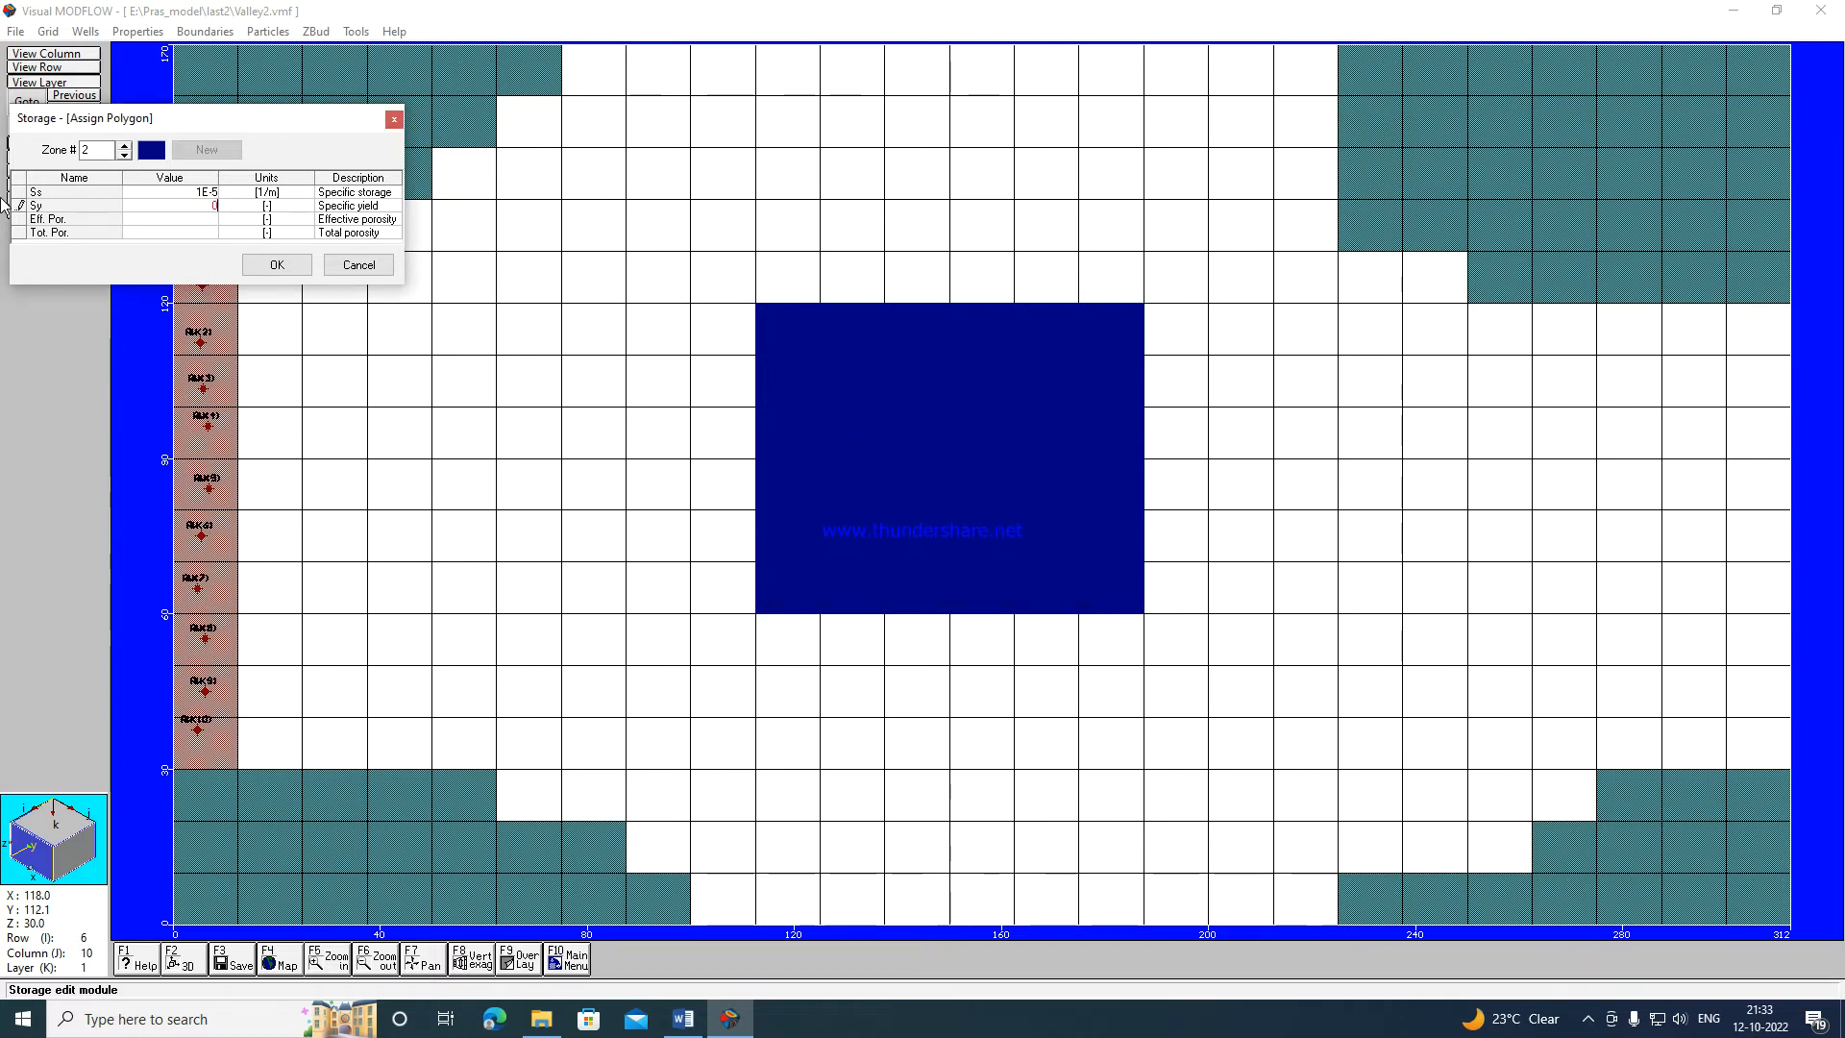
left_click(276, 265)
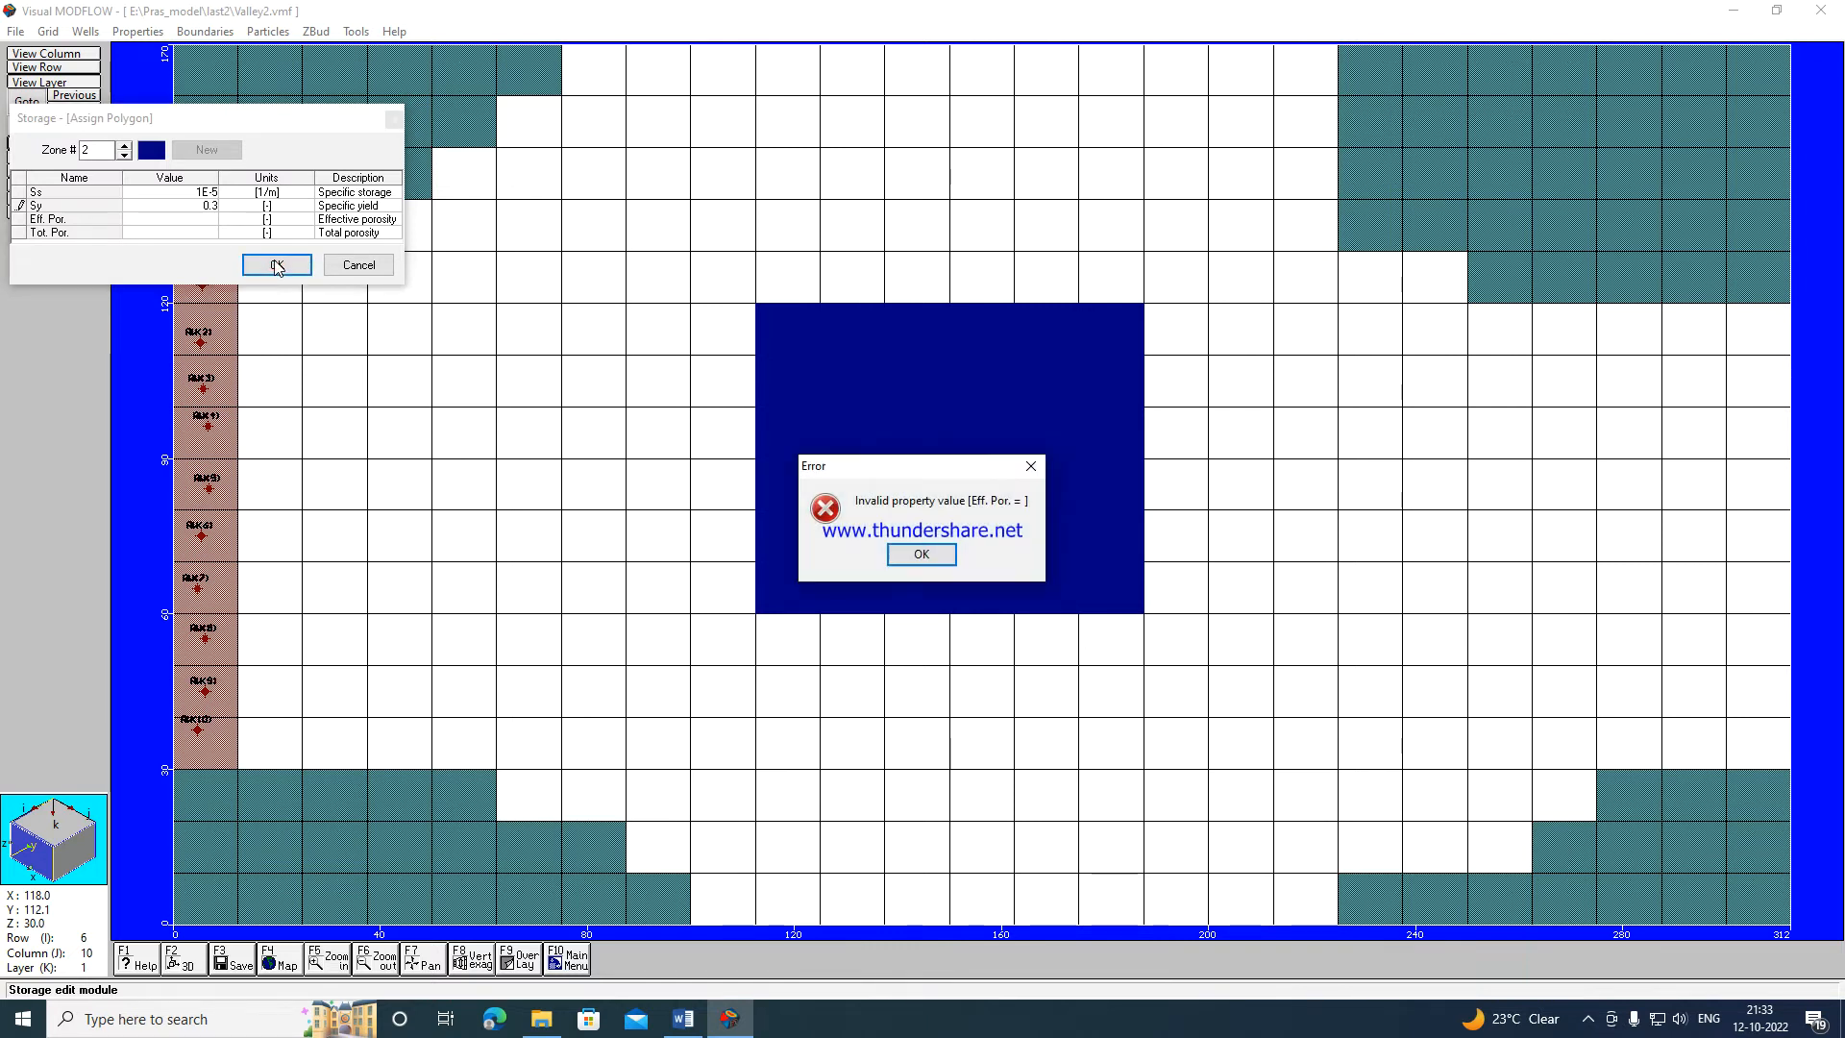
left_click(942, 554)
Set the effective porosity of storage zone 2 to 0.2 and its total porosity to 0.5, and apply the zone.
left_click(113, 189)
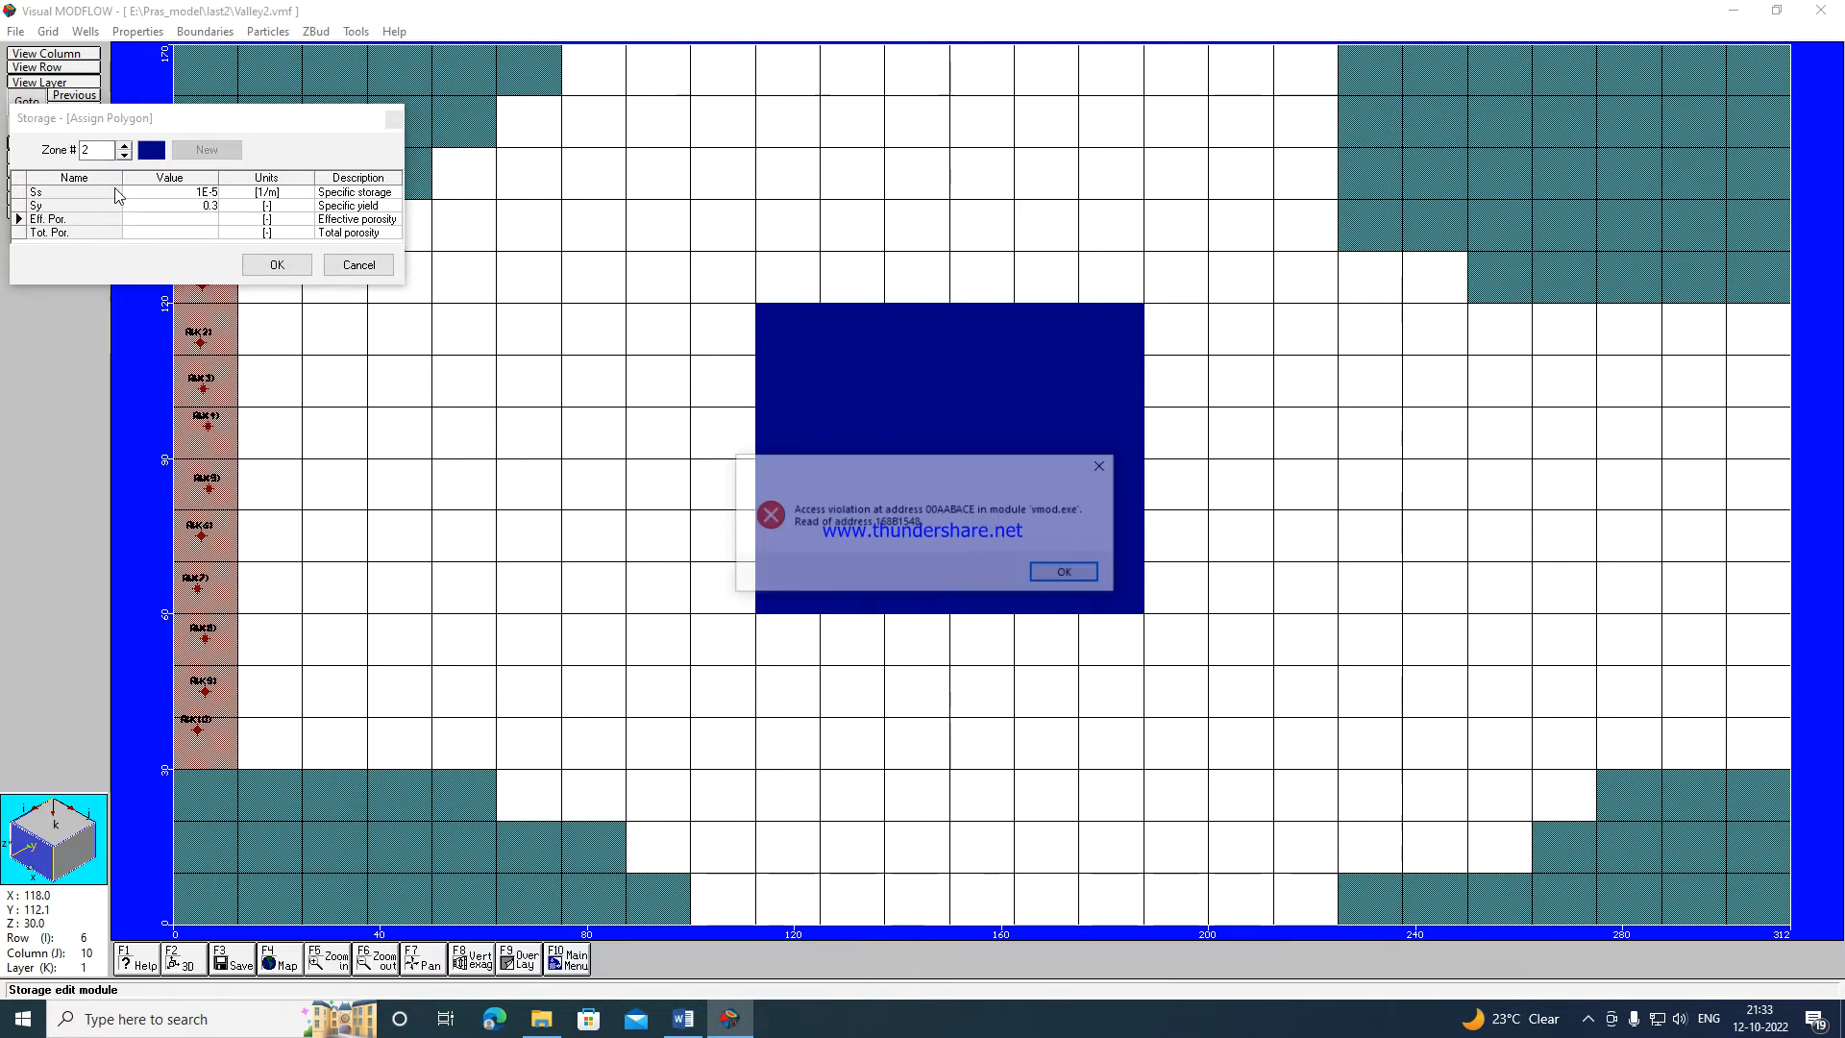
left_click(1067, 572)
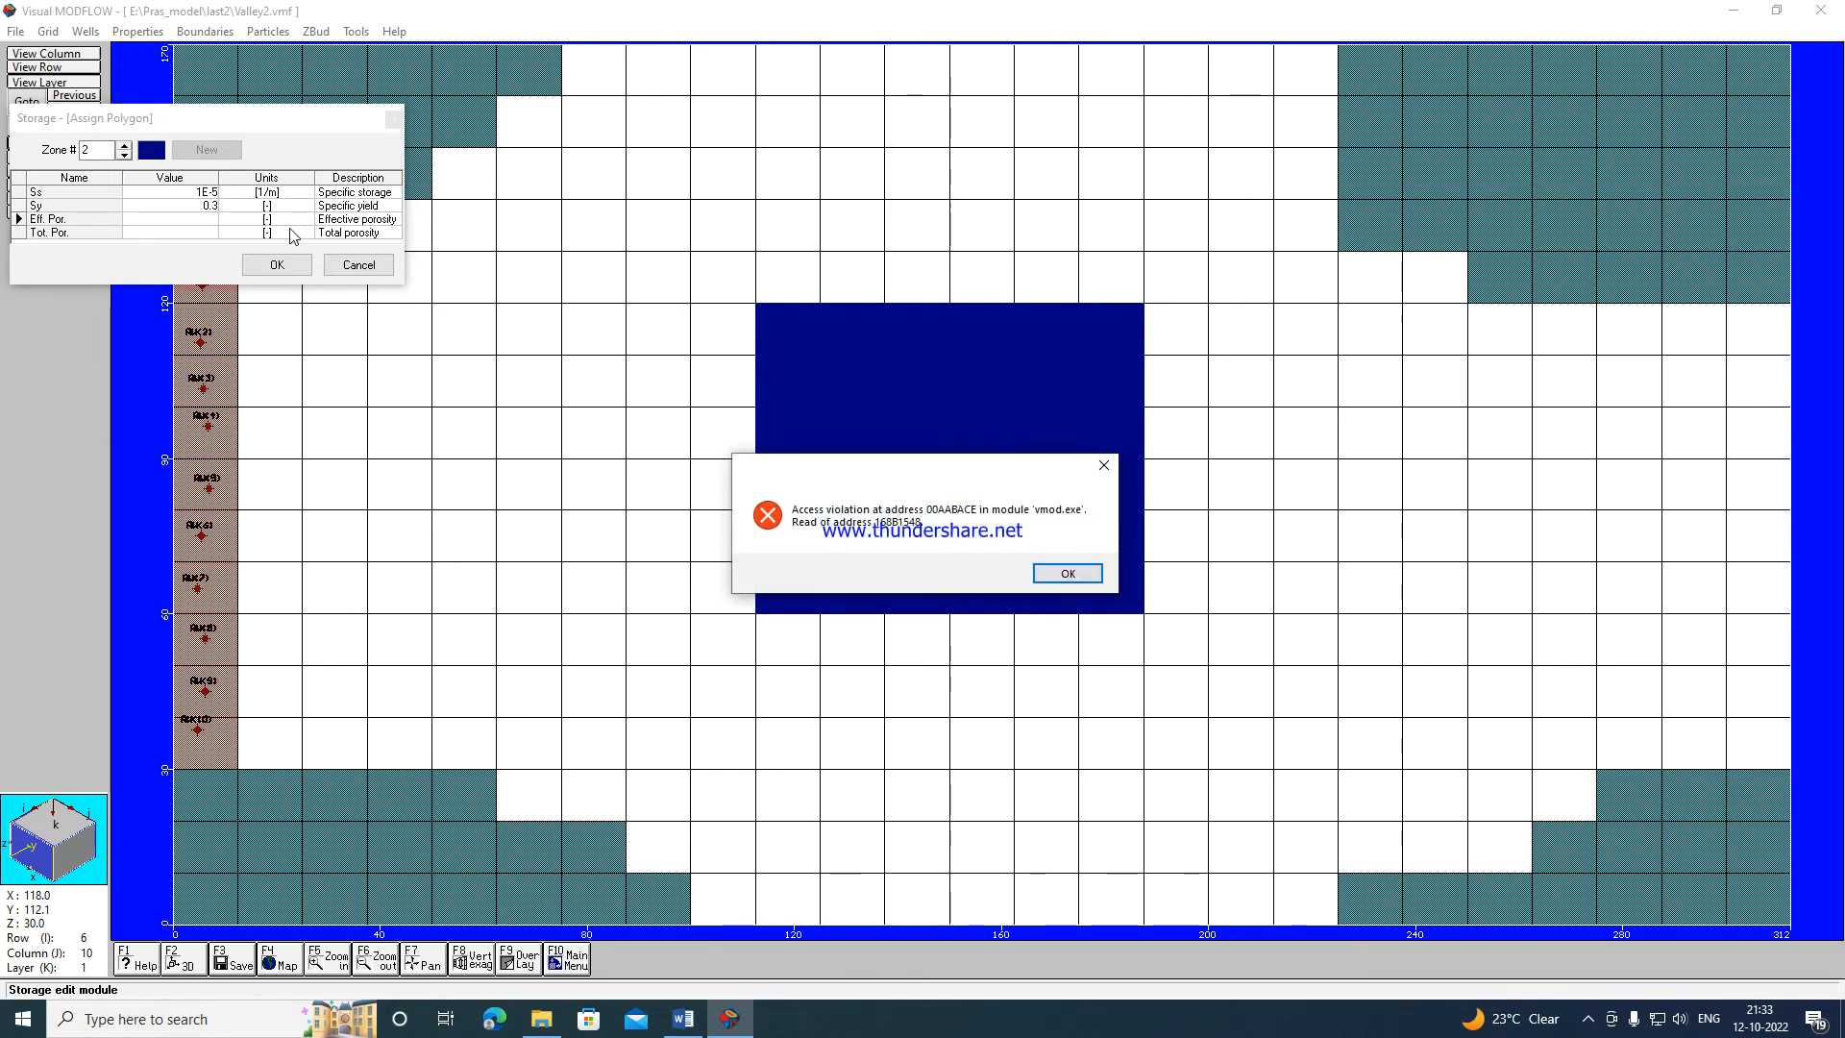
left_click(1067, 573)
type("0.2")
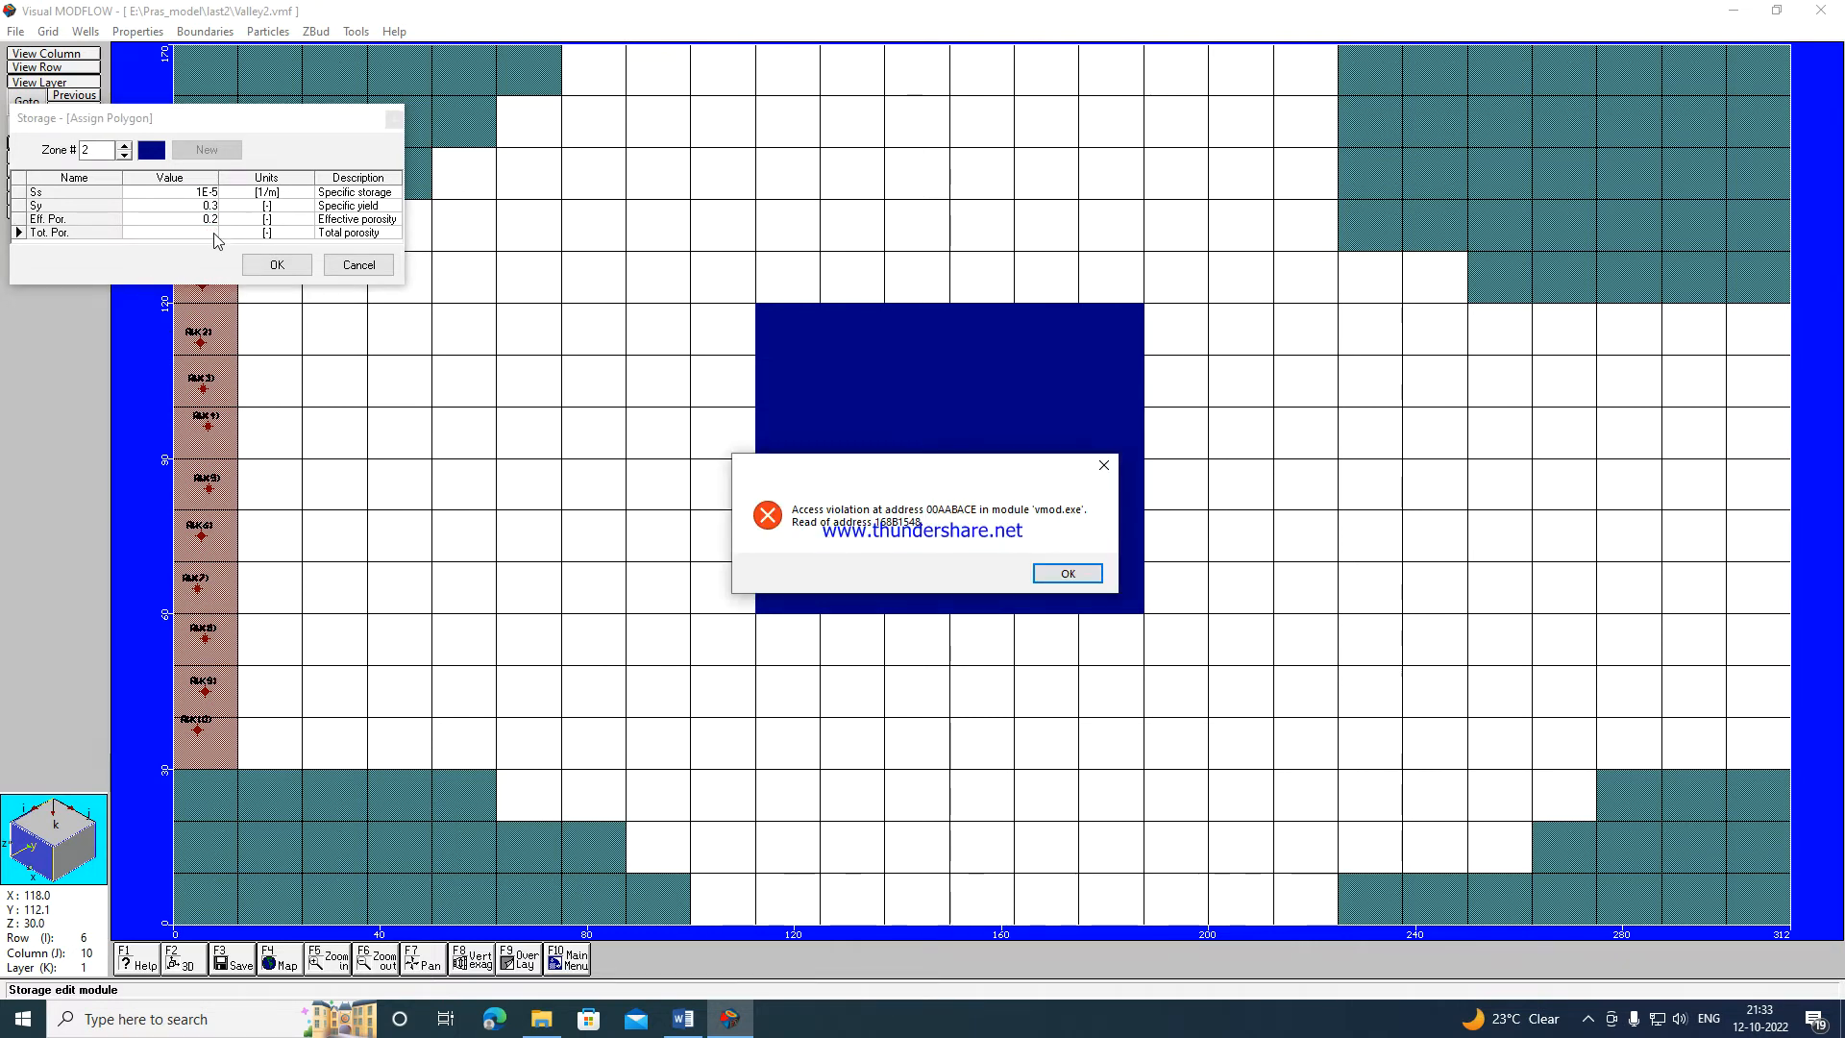
key("Return")
type("0.5")
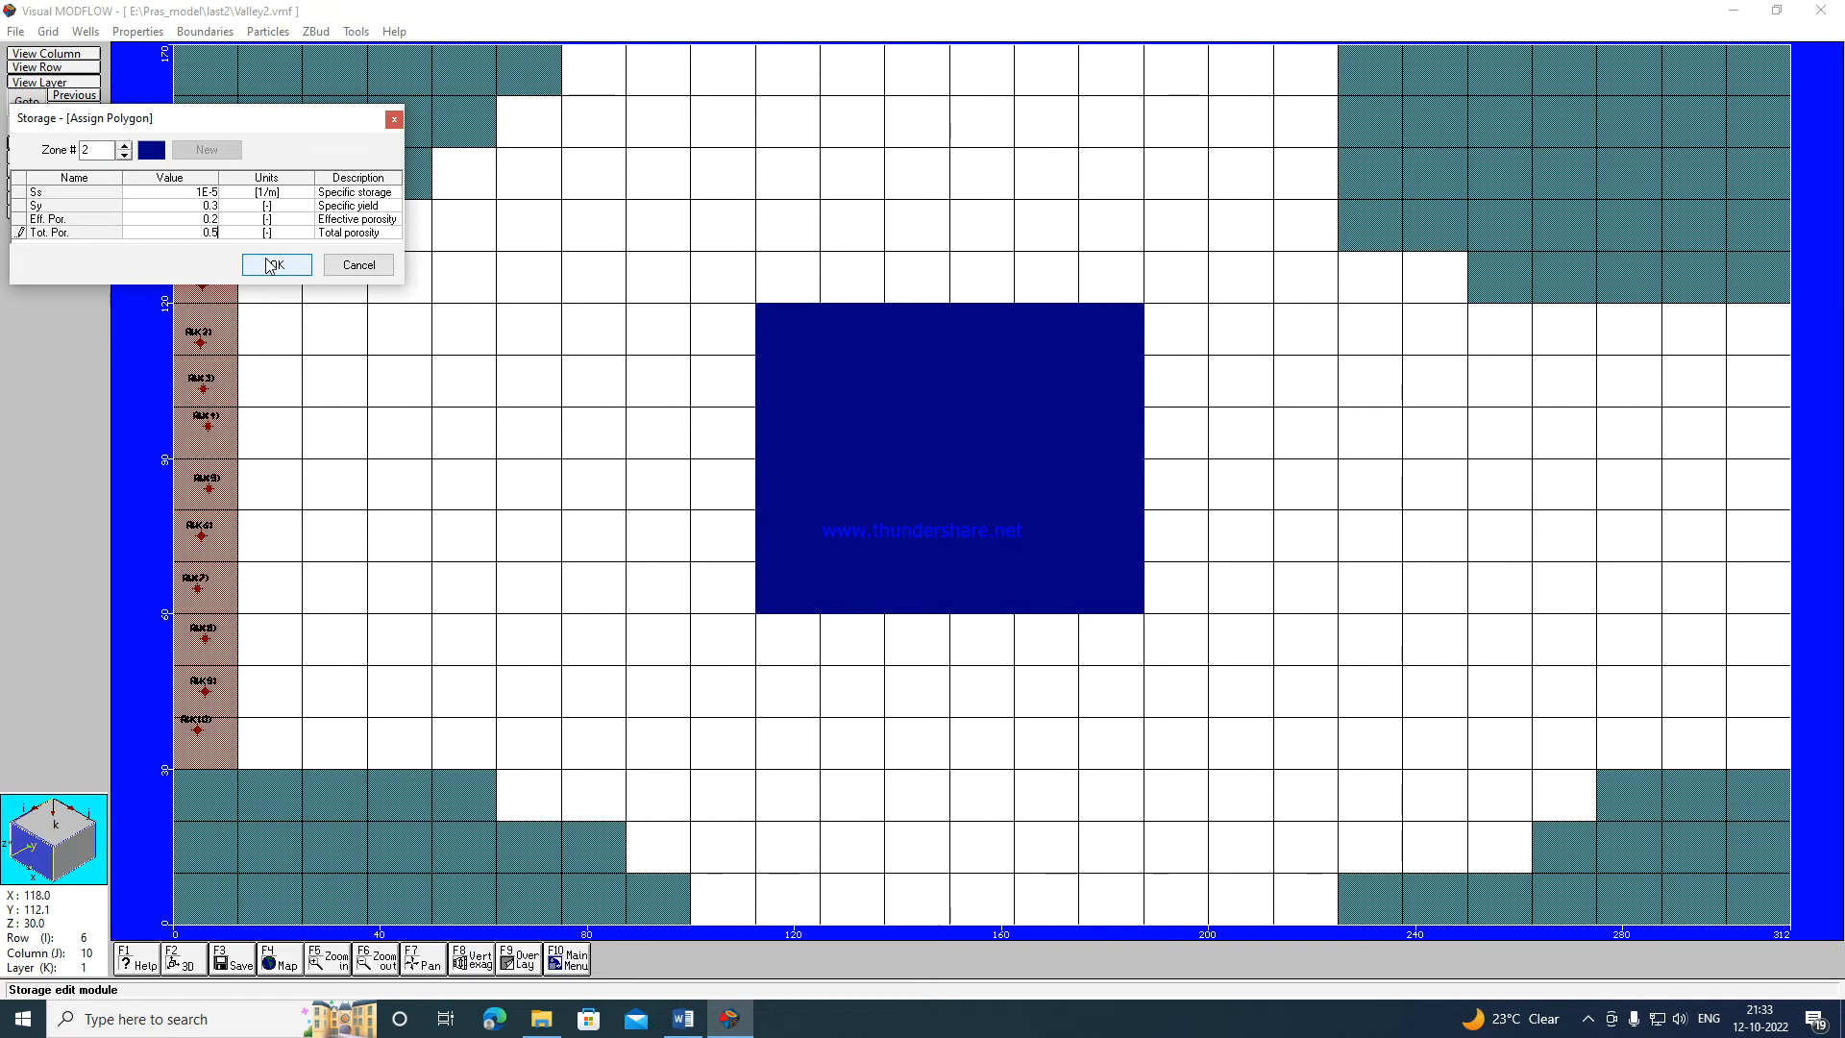
left_click(272, 266)
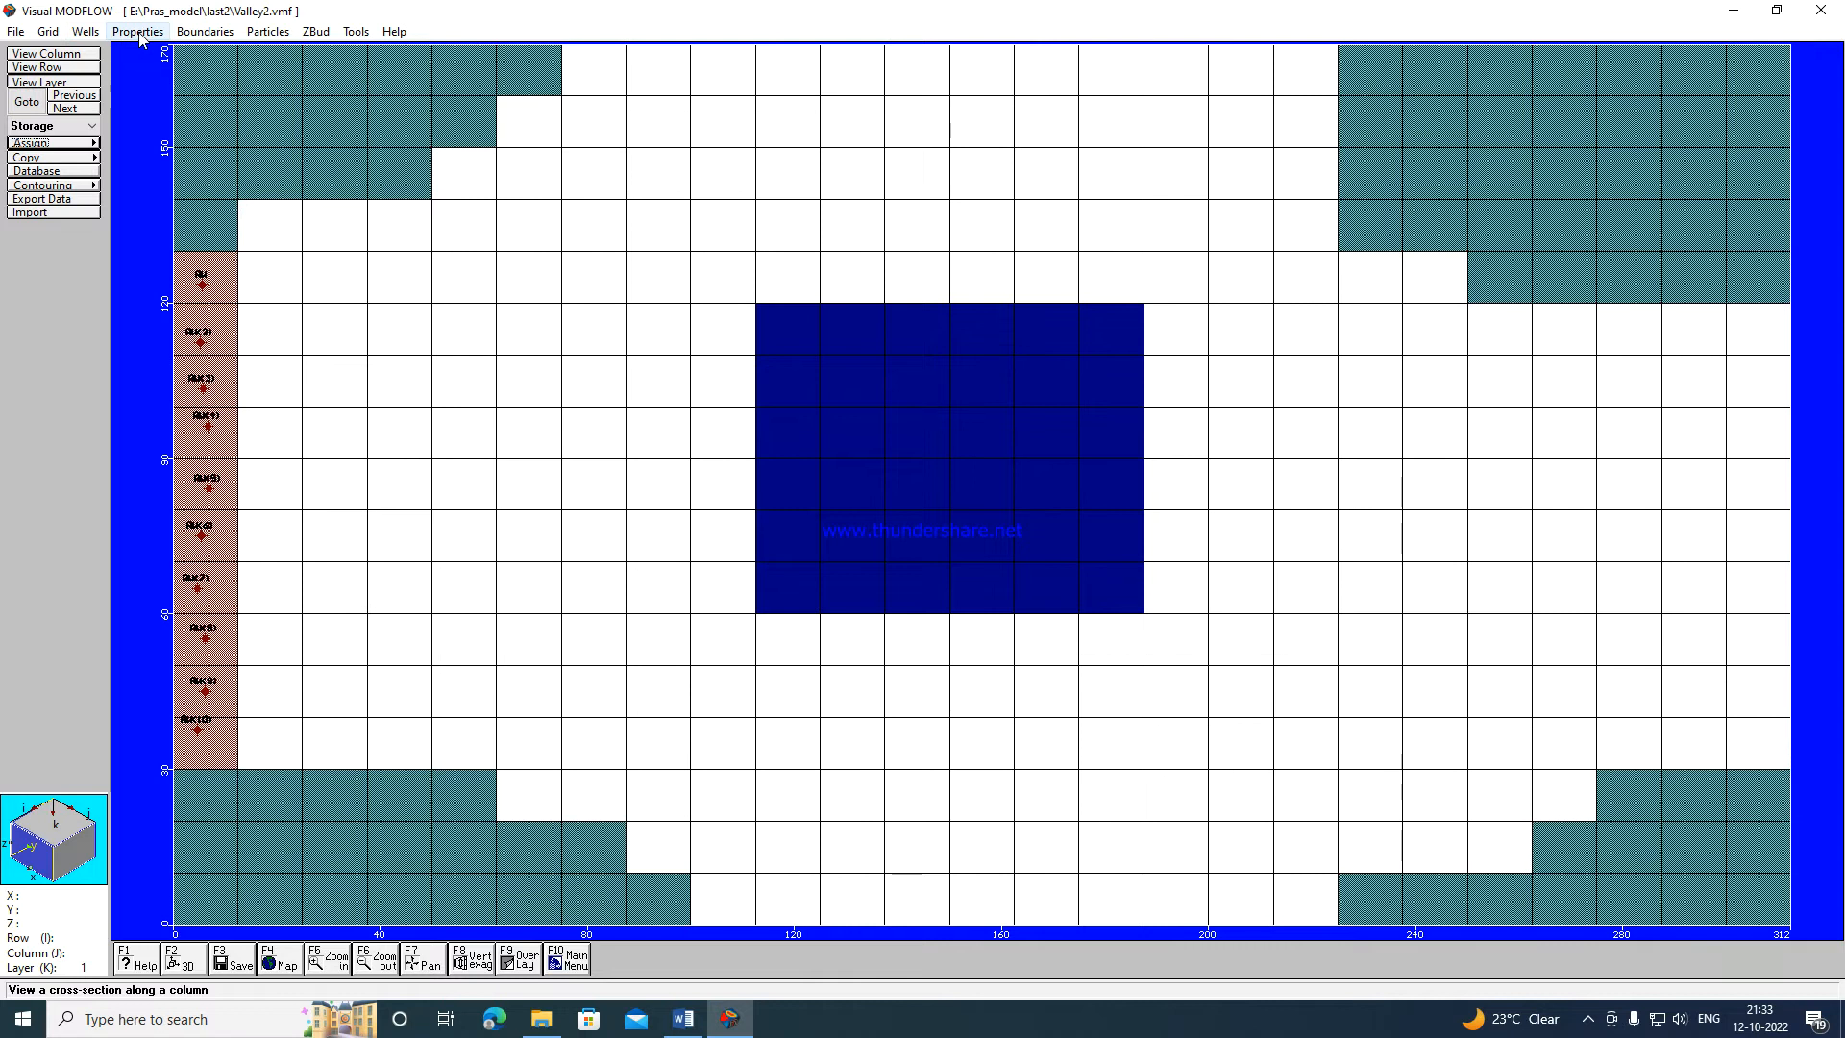
Outline a new storage polygon at the grid's lower edge, below the blue zone, covering five columns and two rows.
left_click(44, 144)
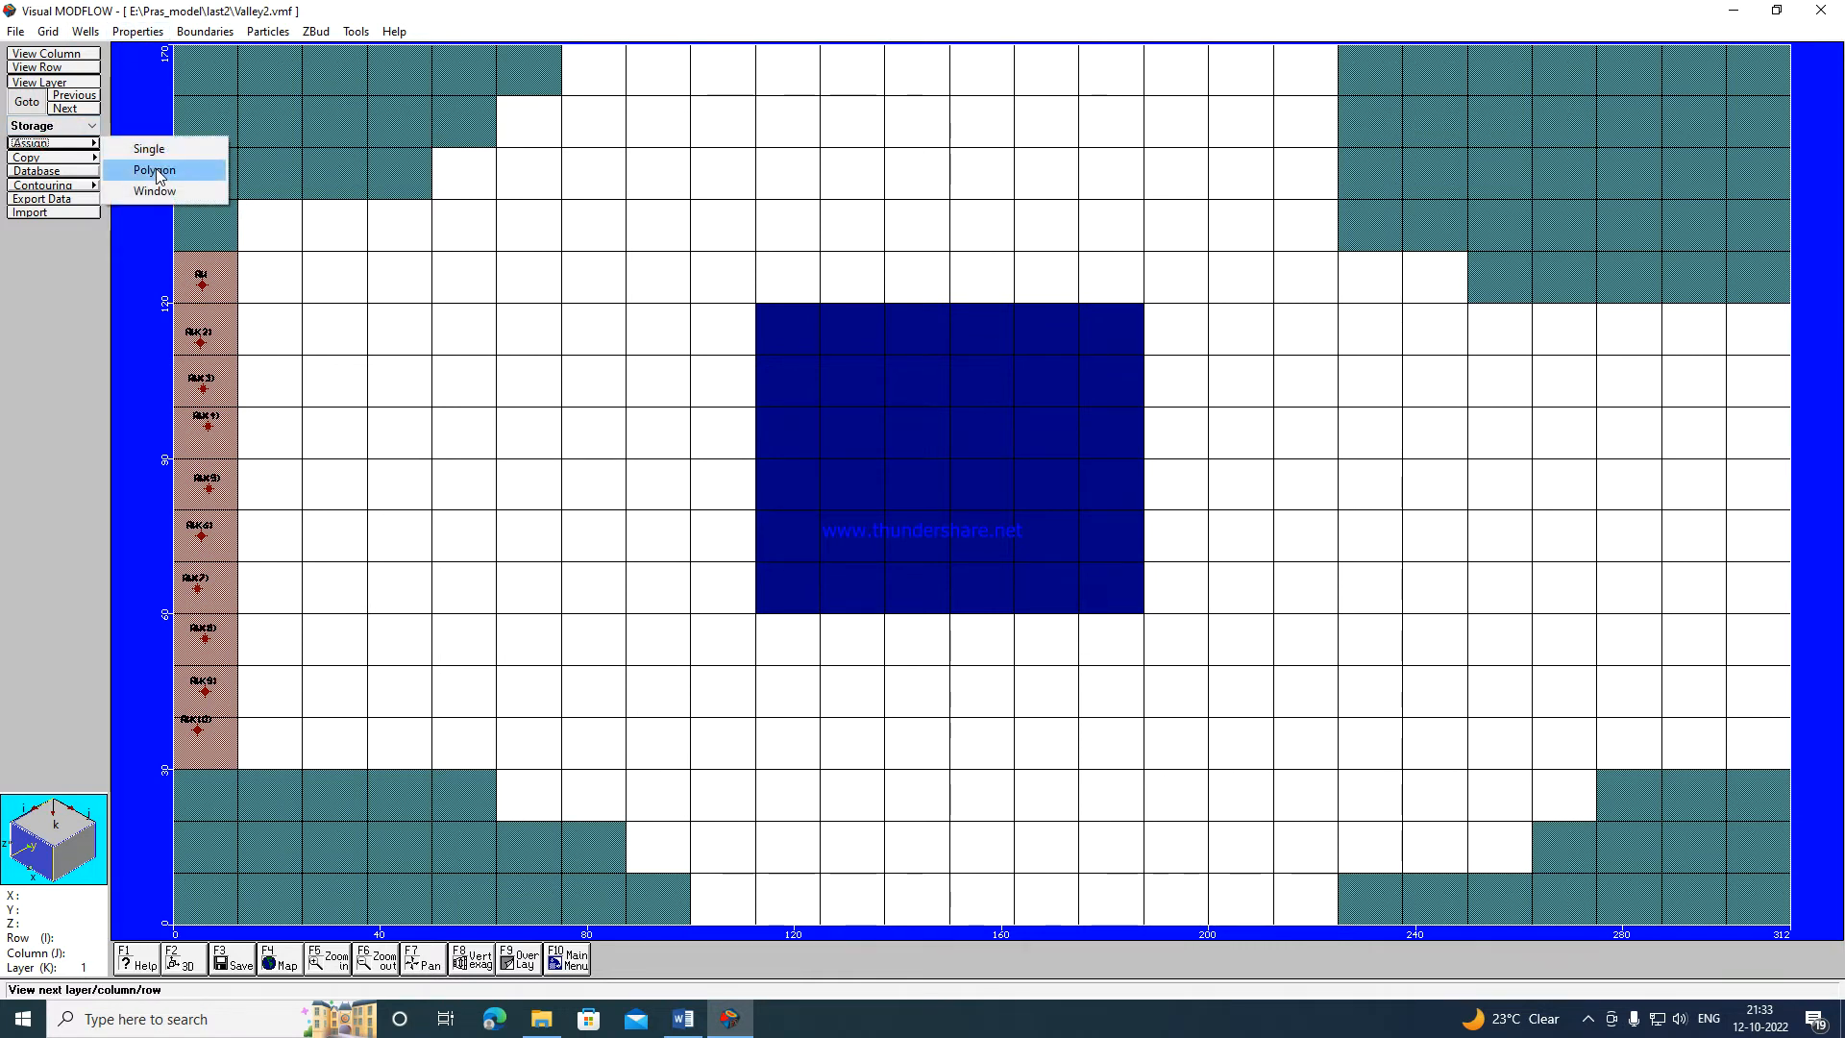
left_click(154, 171)
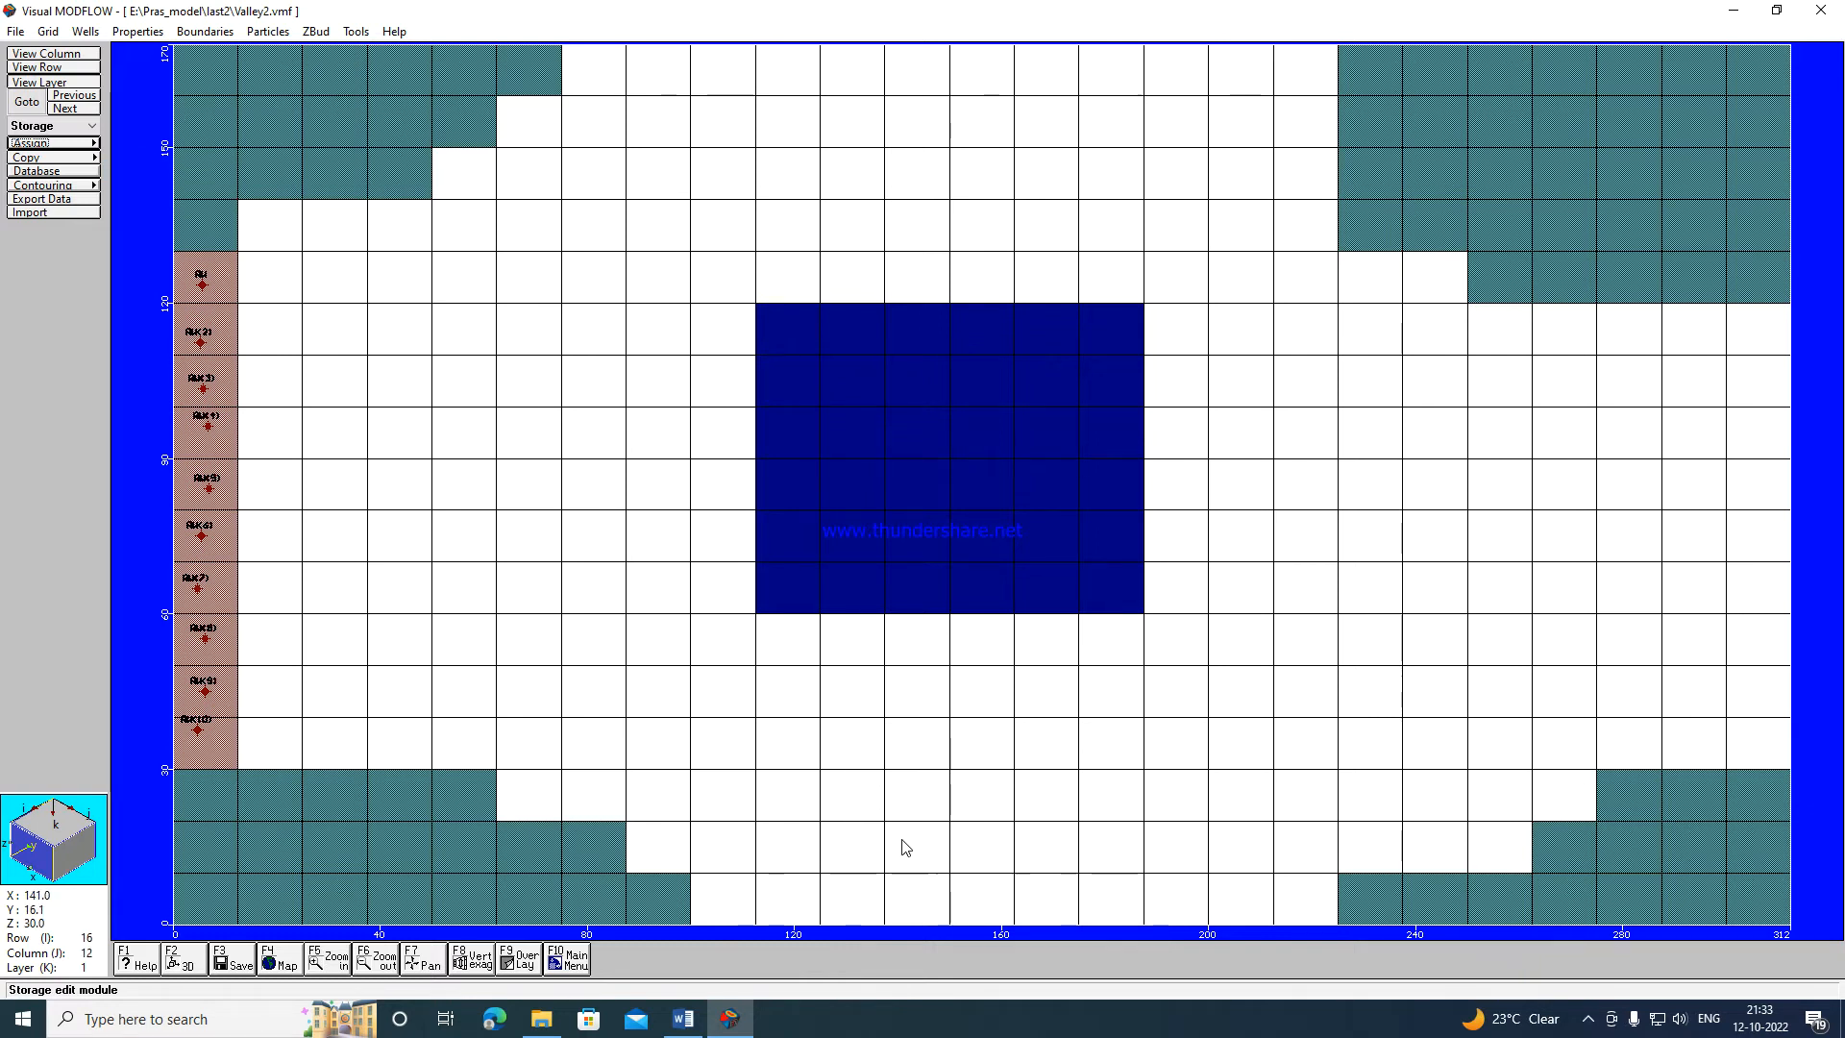
left_click(910, 909)
left_click(918, 837)
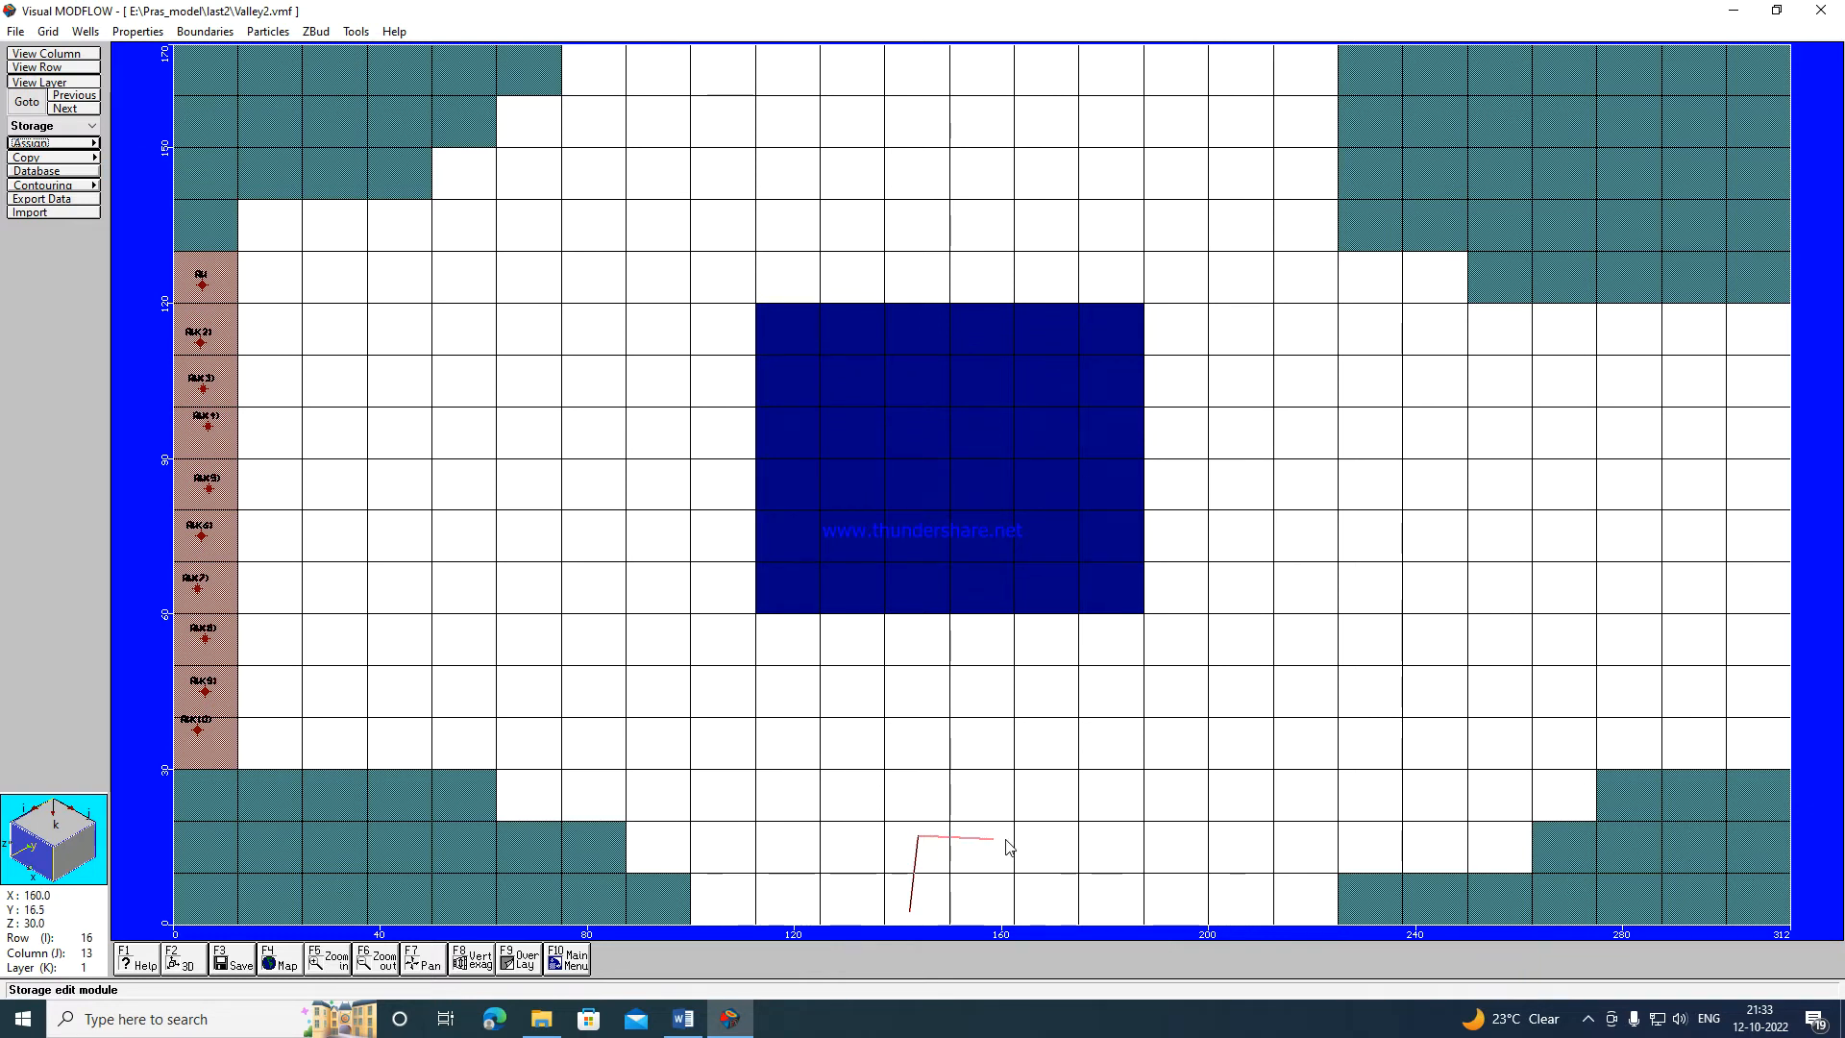
left_click(1167, 845)
left_click(1174, 904)
left_click(912, 909)
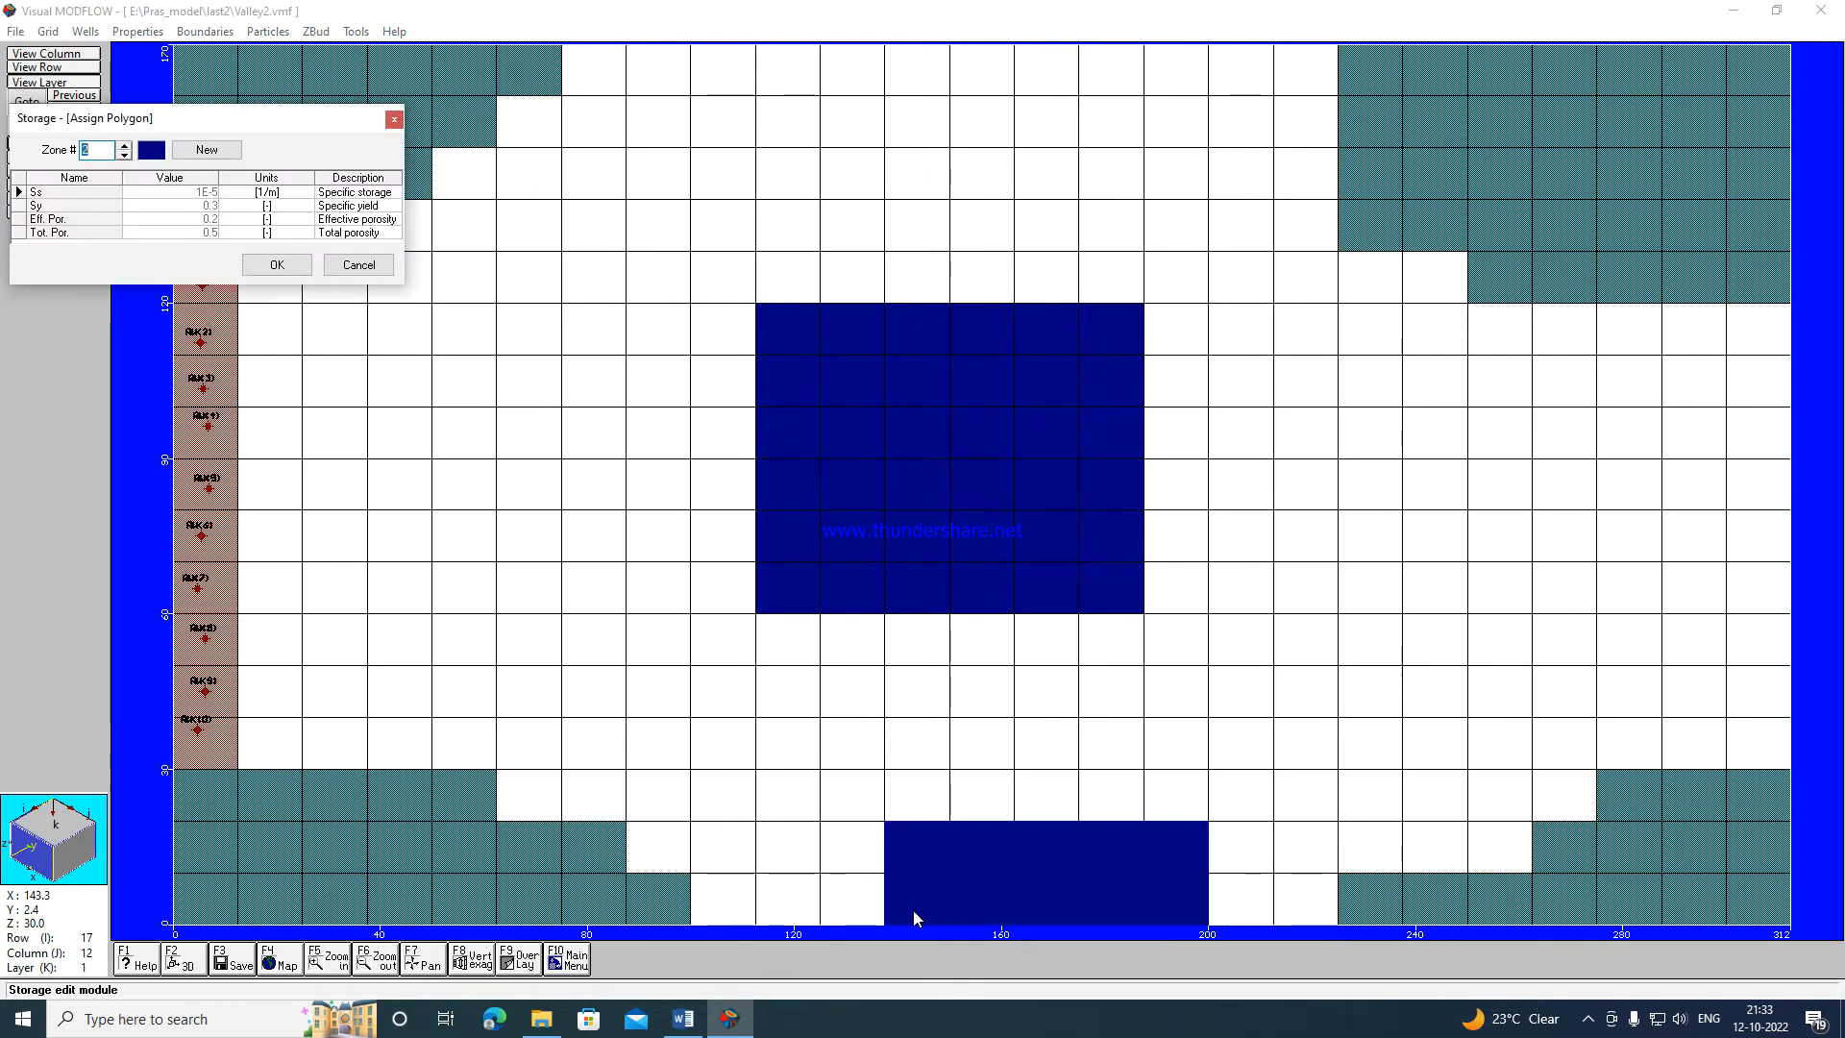
Assign the polygon a new storage zone 3 with Ss 1E-5 1/m, Sy 0.3, effective porosity 0.2 and total porosity 0.5.
left_click(209, 151)
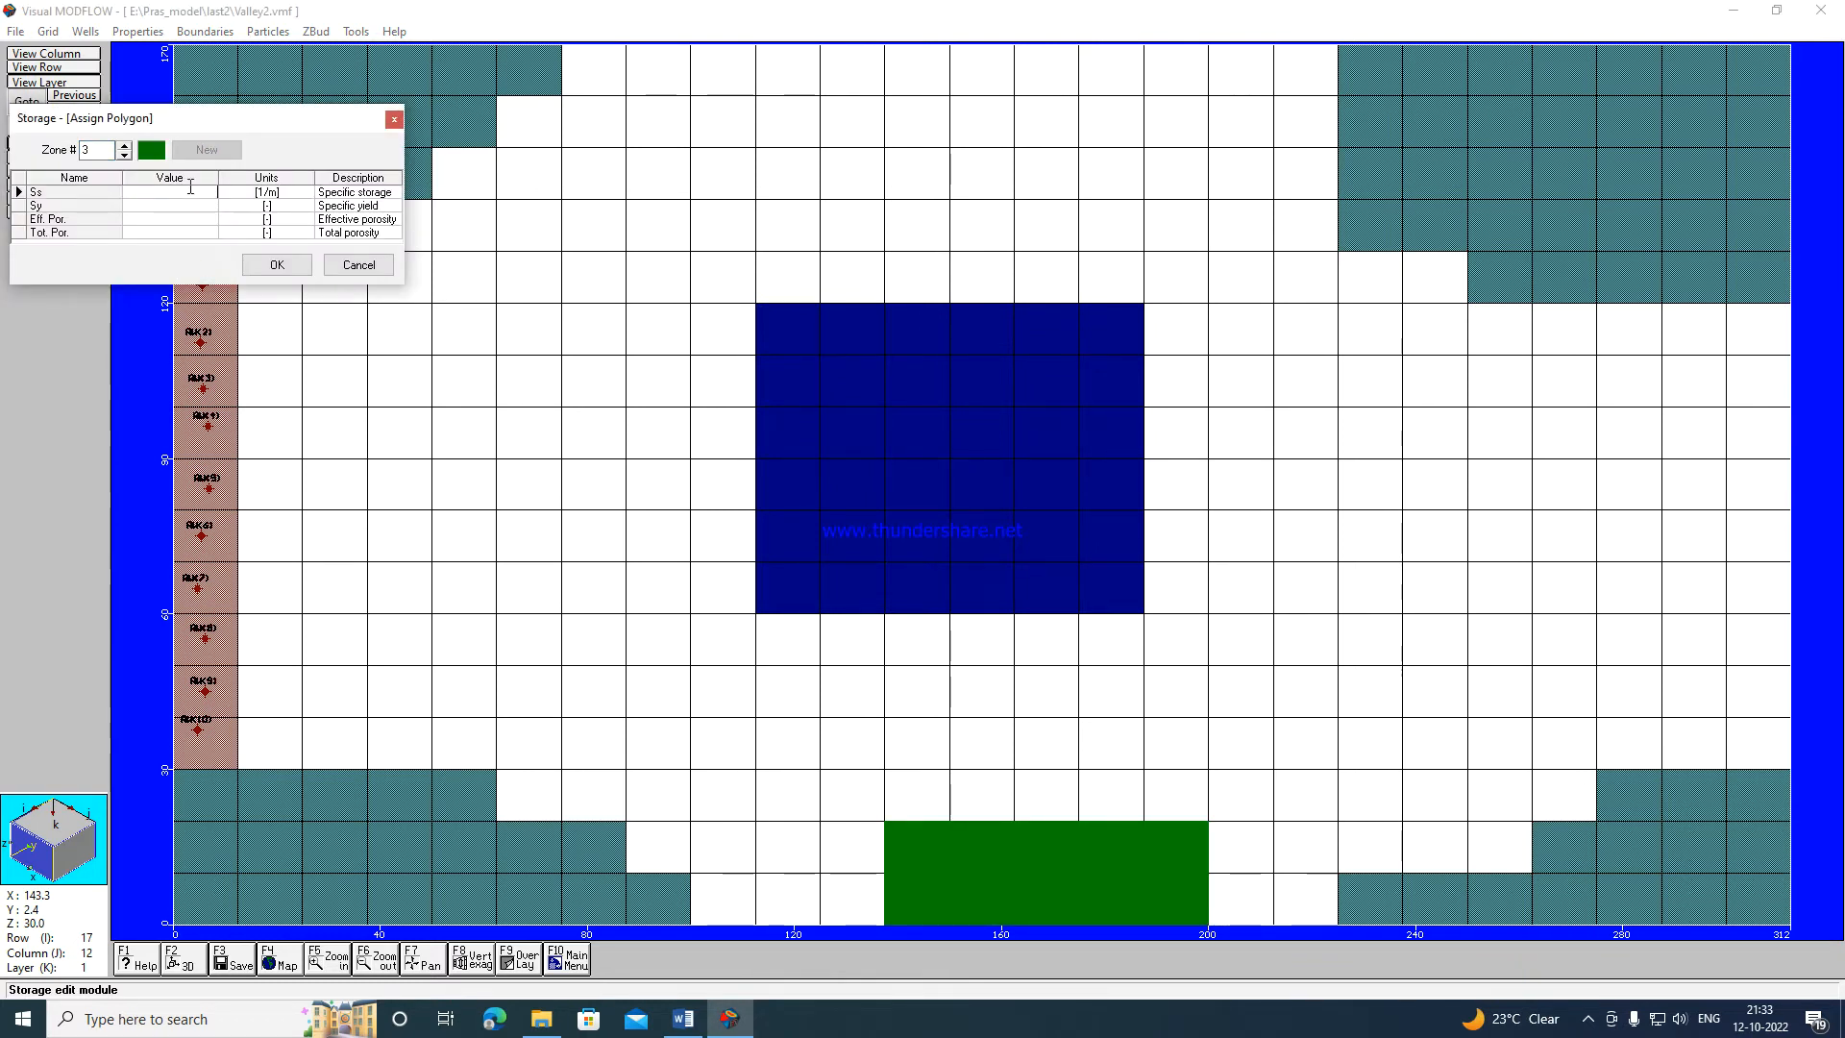
key("Return")
type("1")
type("0.2")
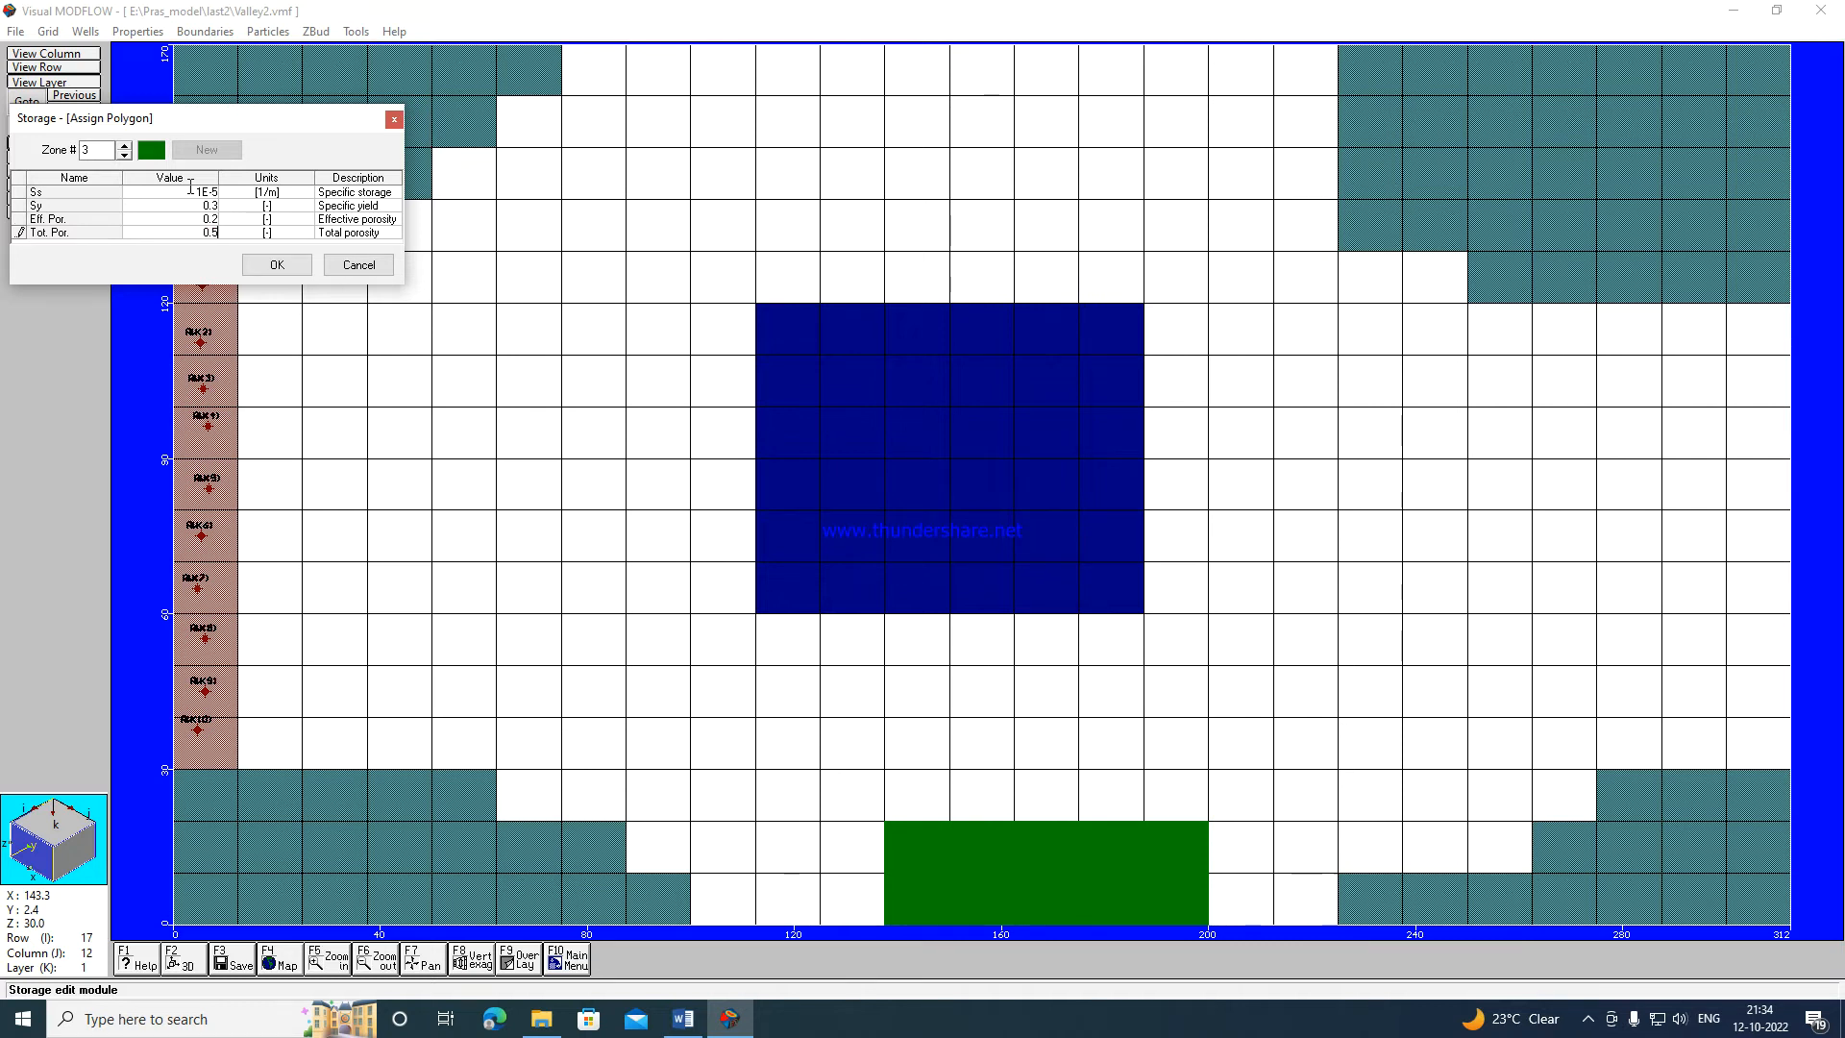
left_click(274, 265)
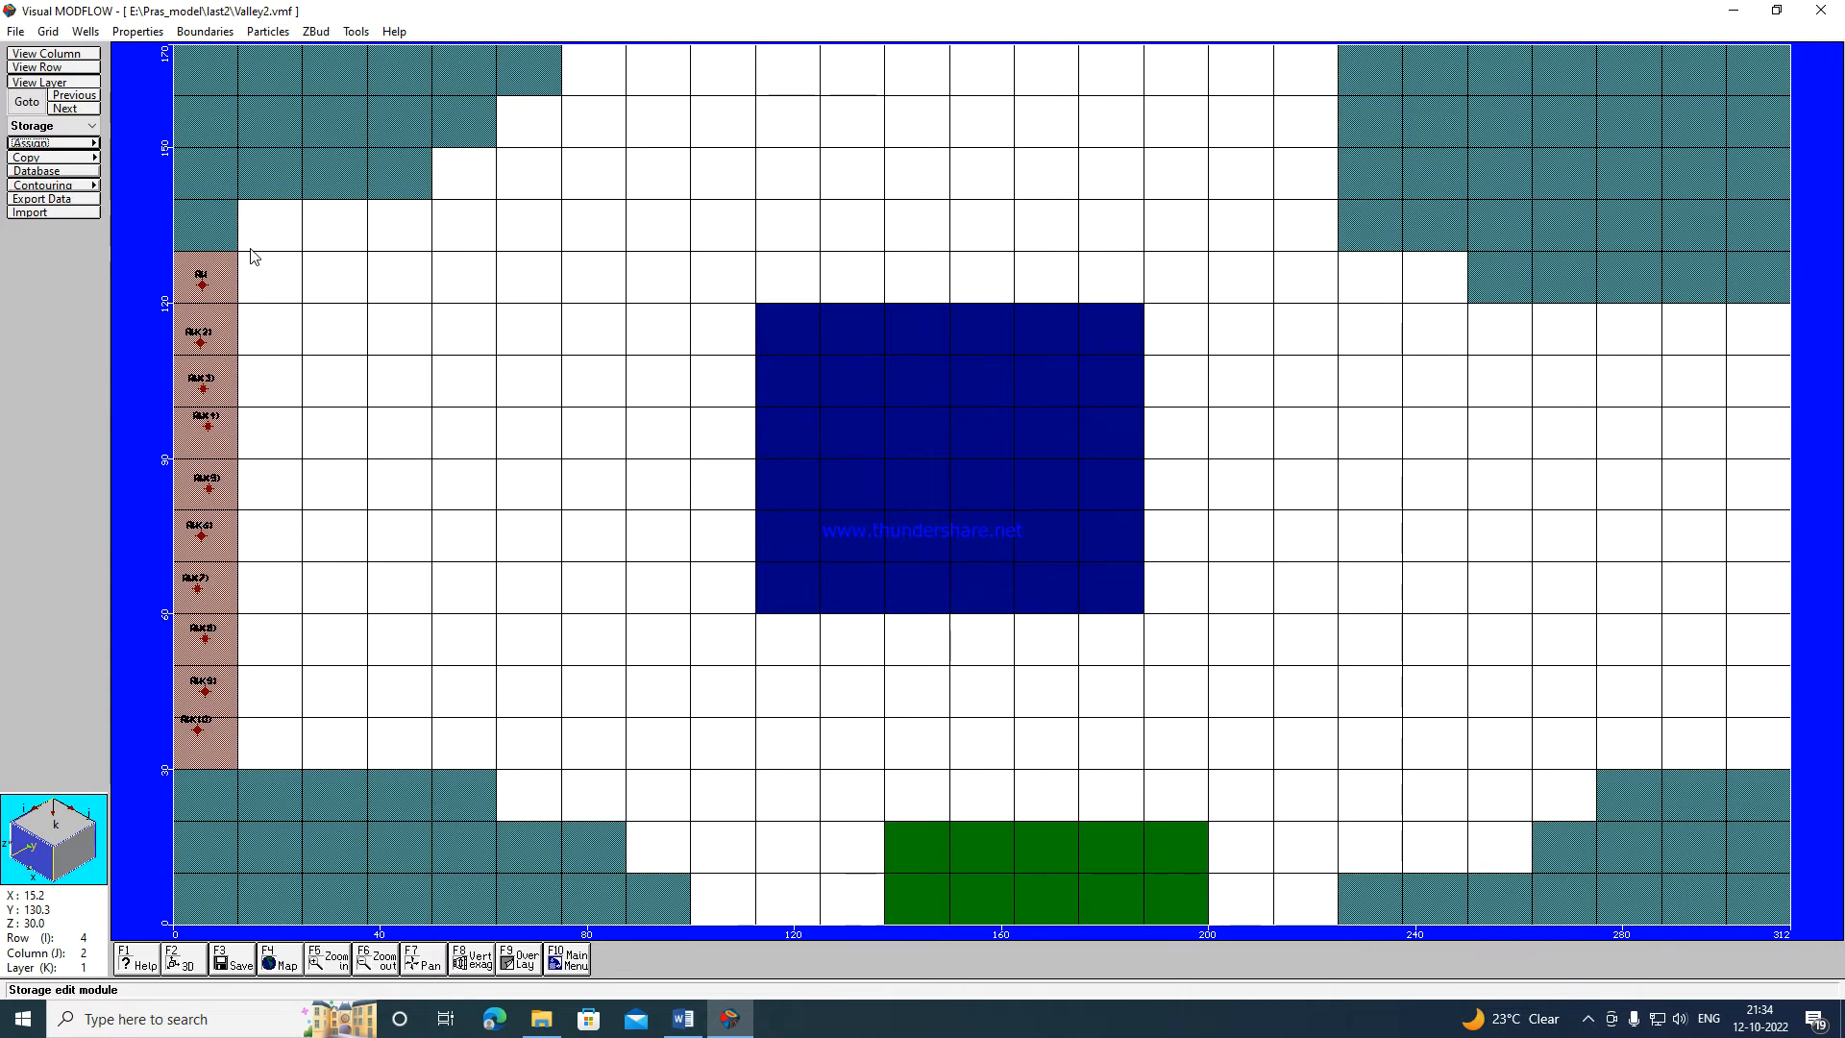
left_click(16, 33)
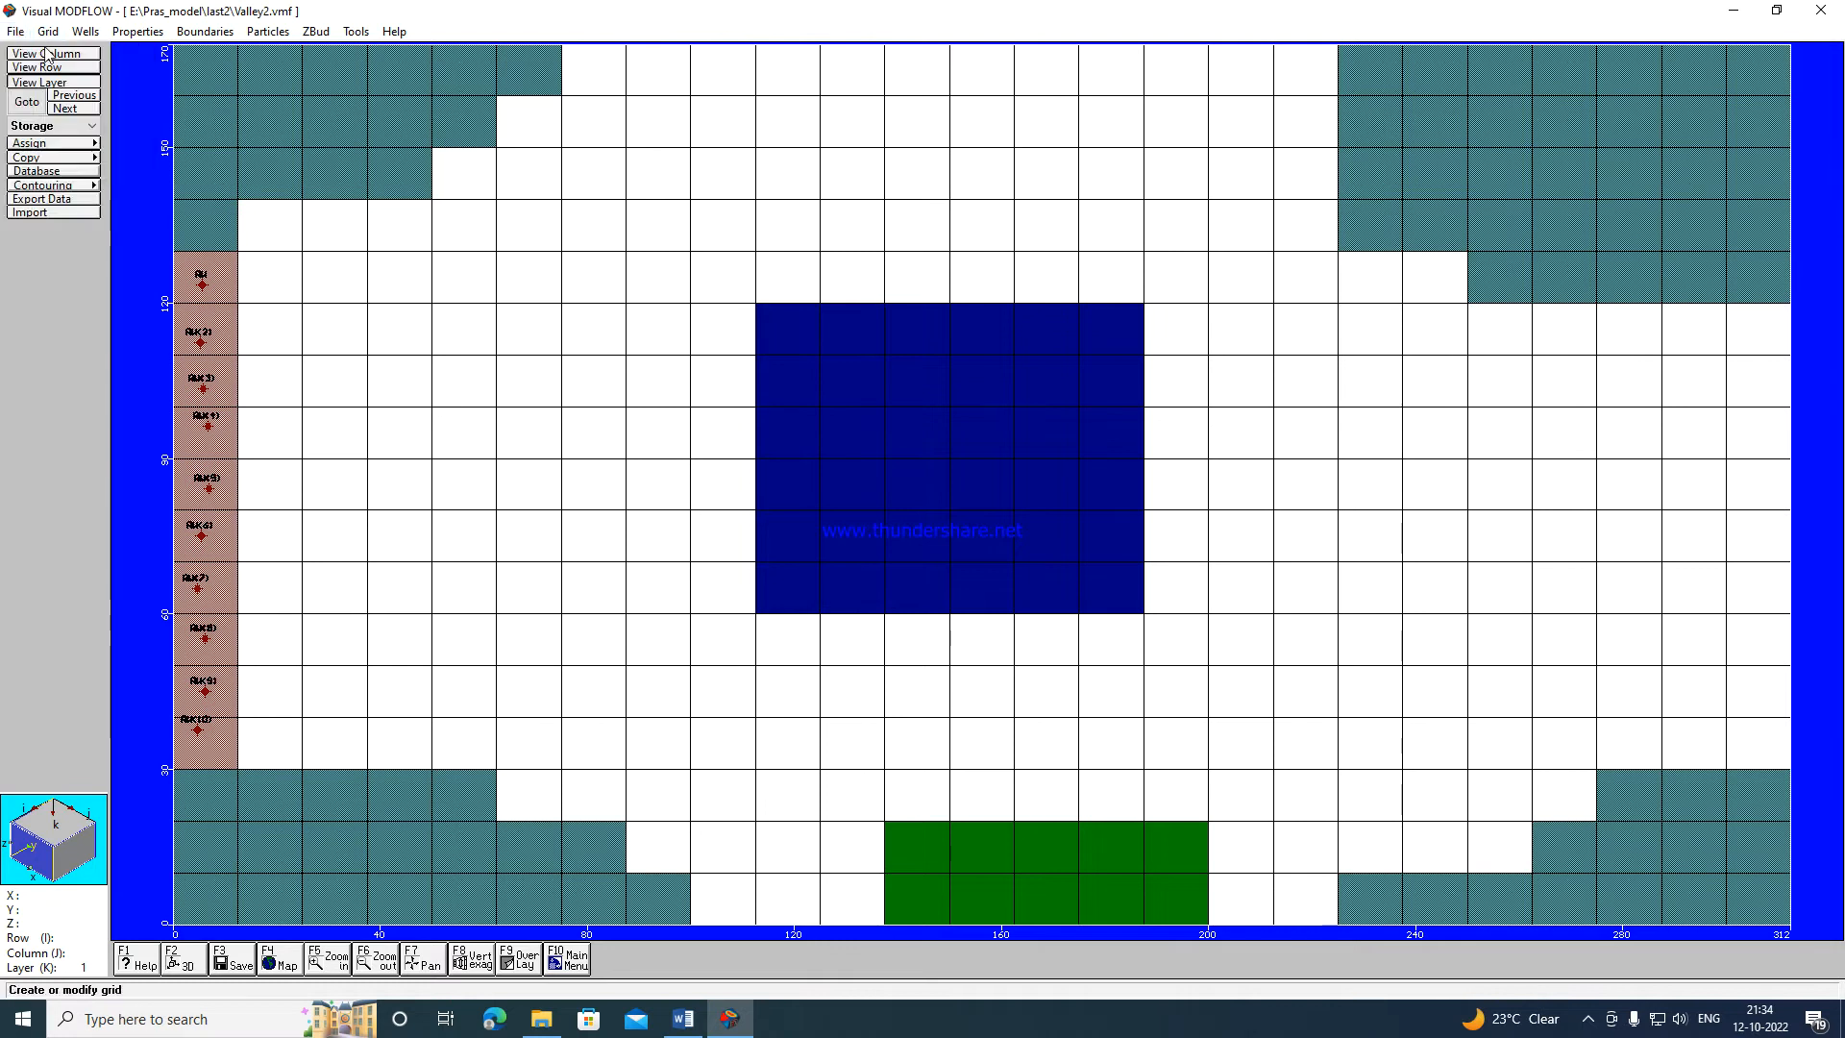
left_click(12, 34)
left_click(38, 53)
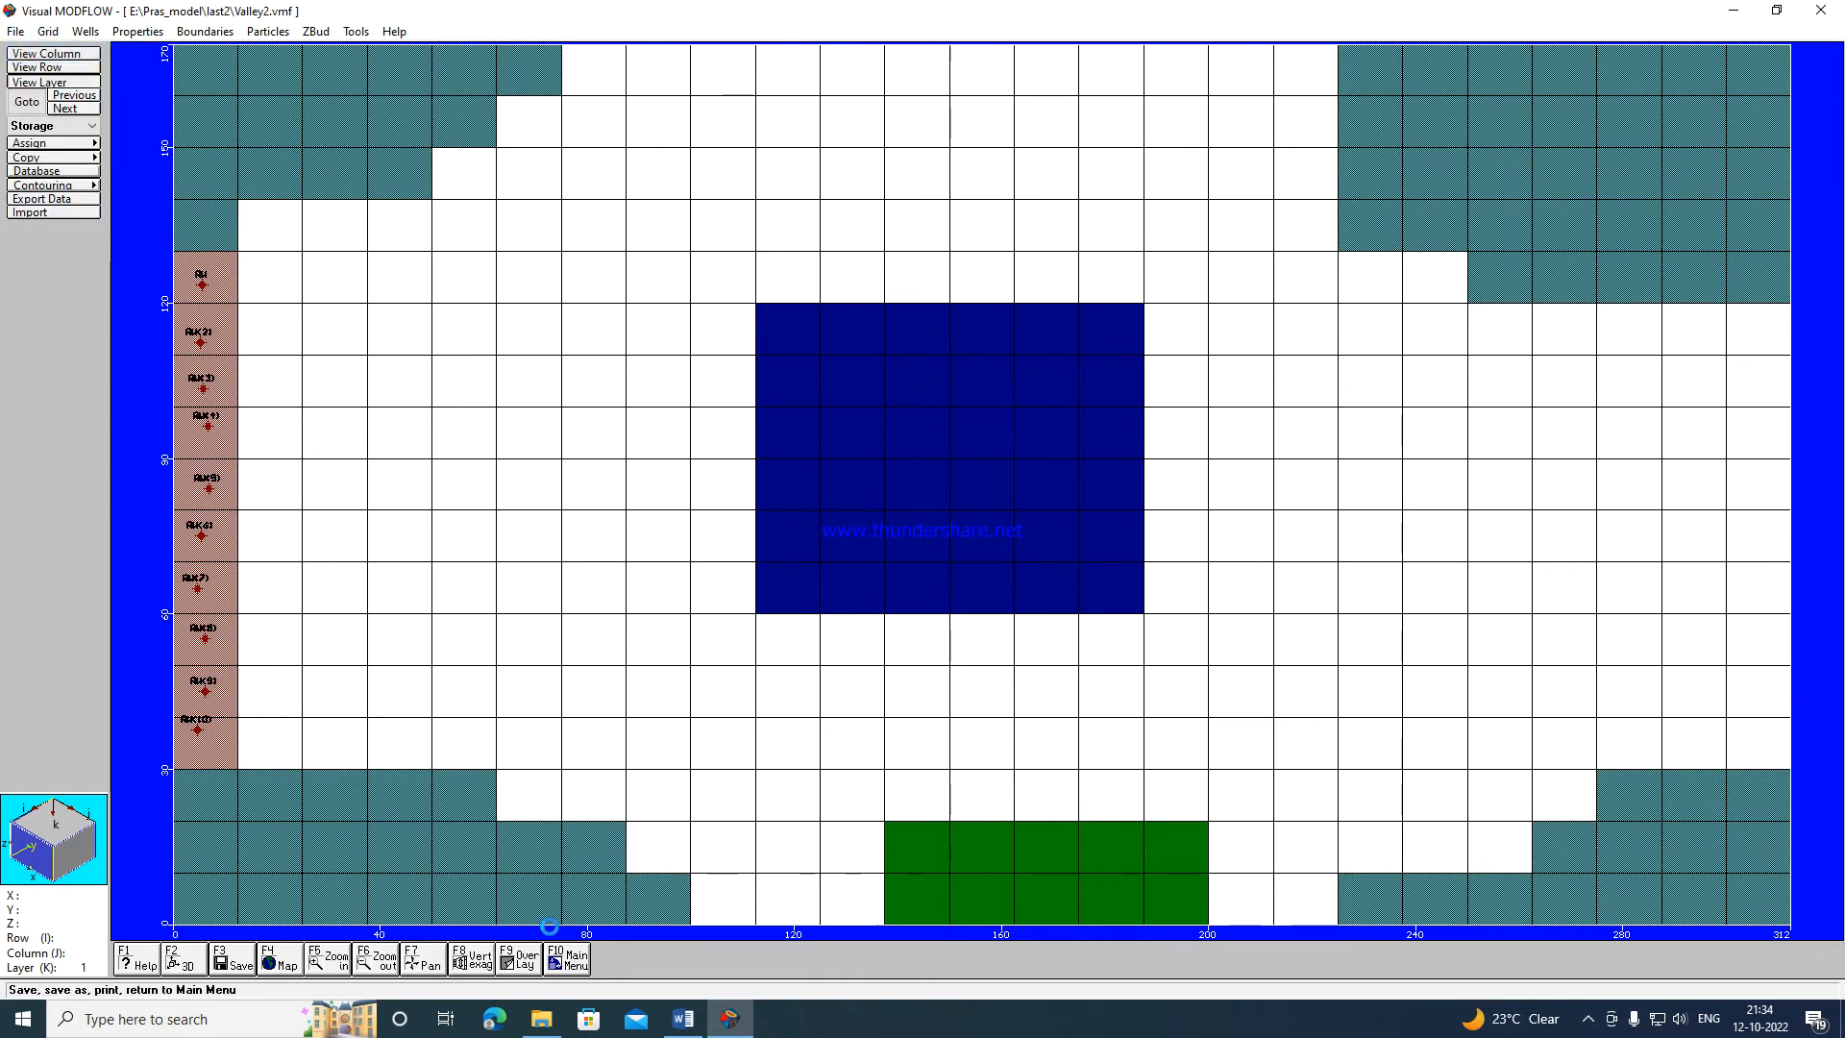
Switch to the Word exercise document and examine the pumping well specifications and discharge table.
left_click(683, 1019)
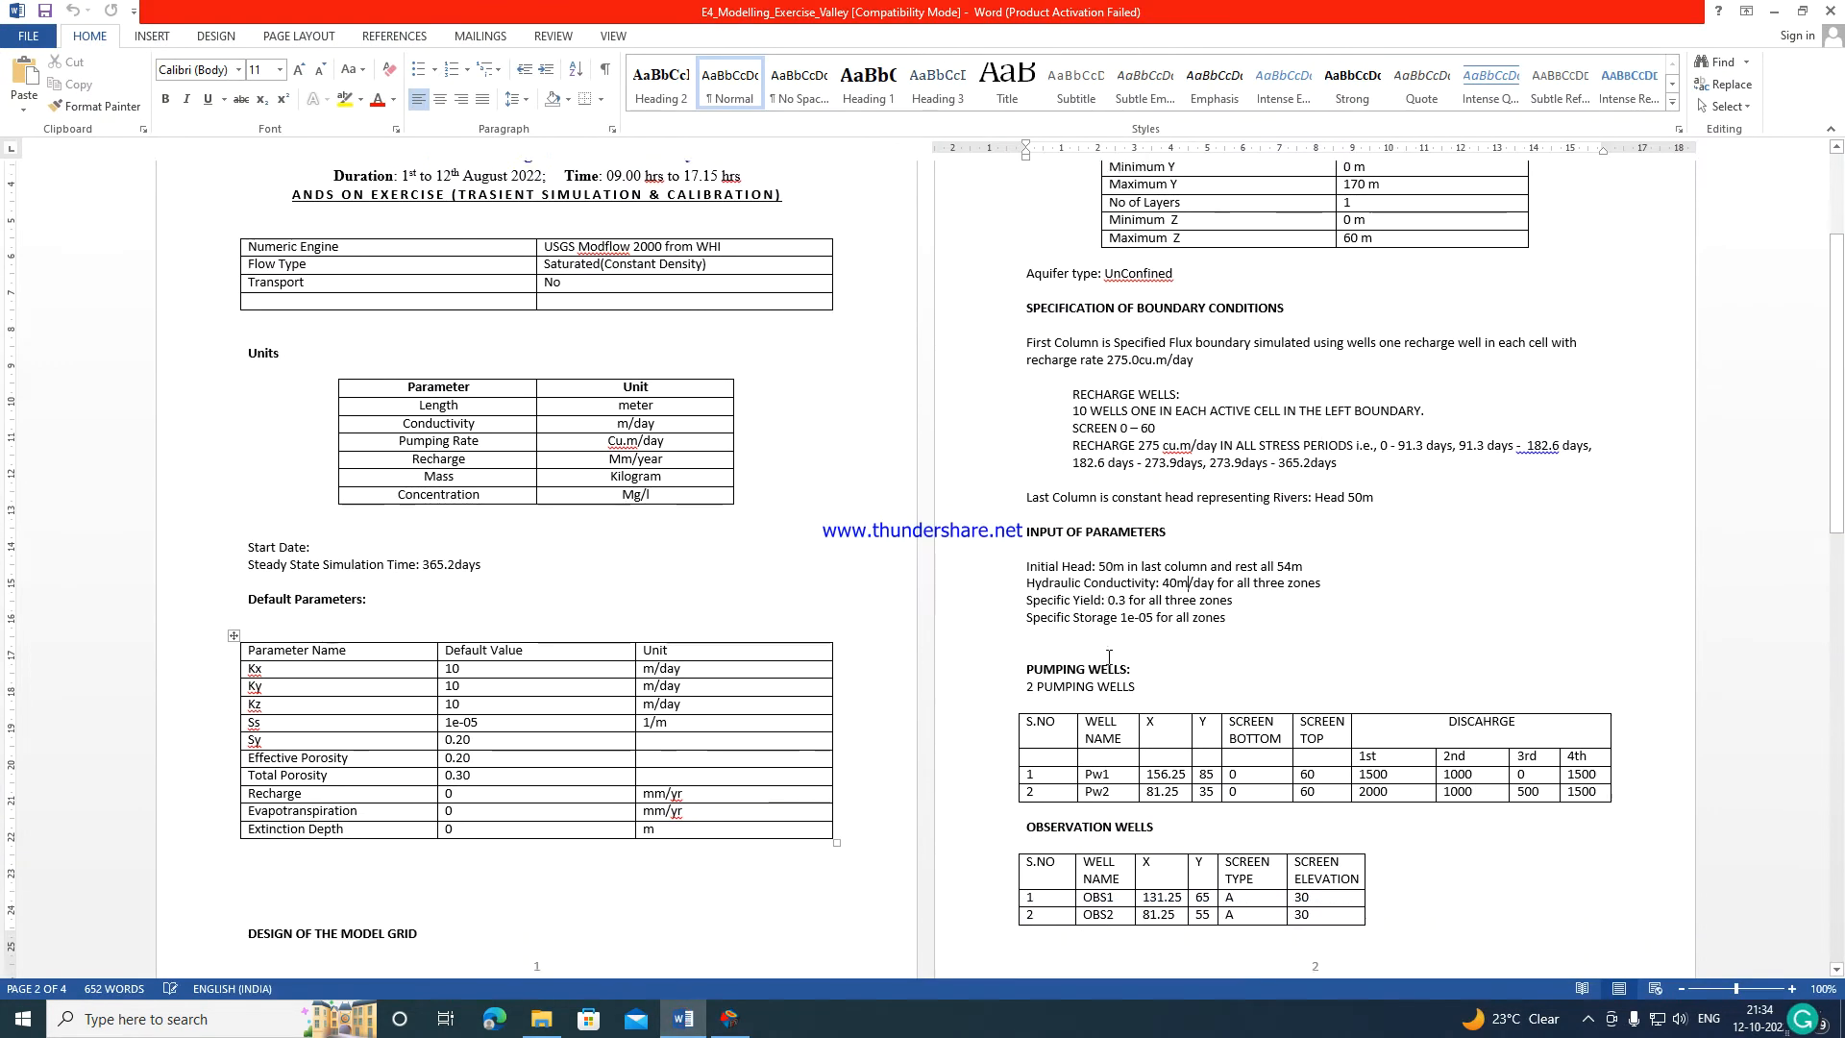
scroll(1109, 658, "down", 1)
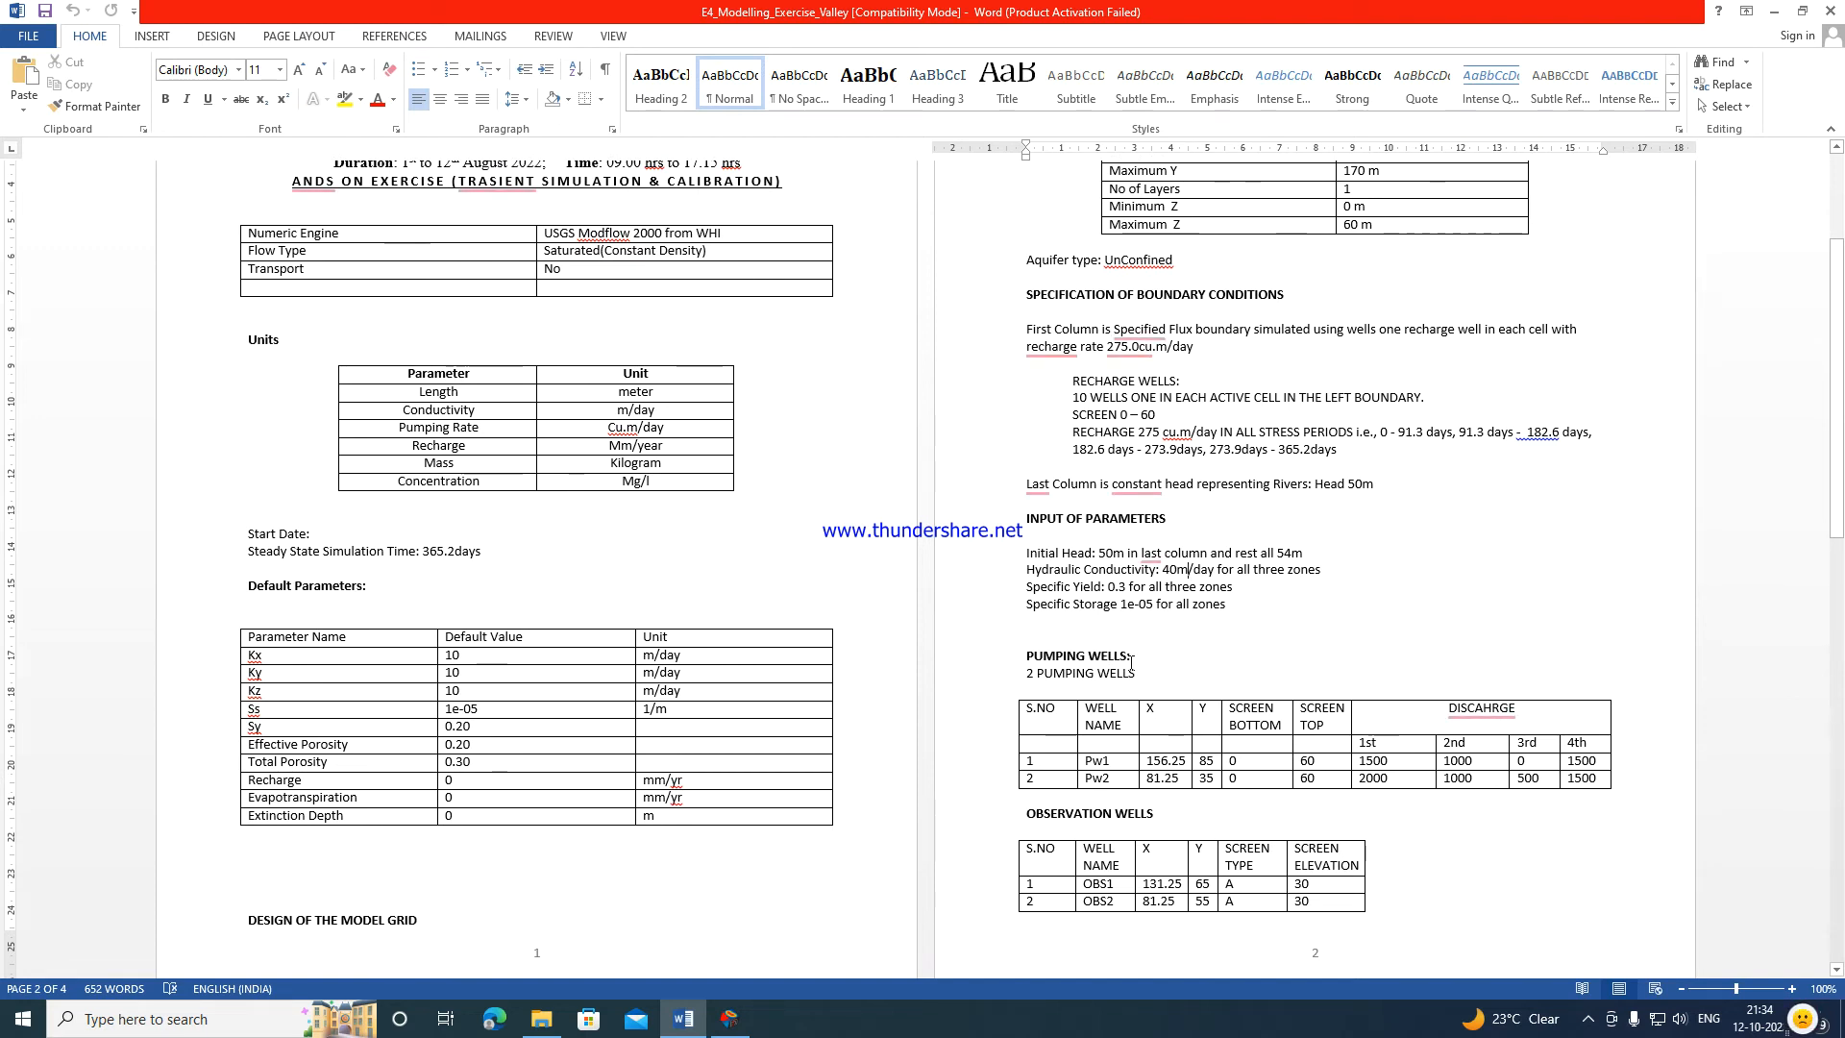
scroll(1131, 663, "down", 3)
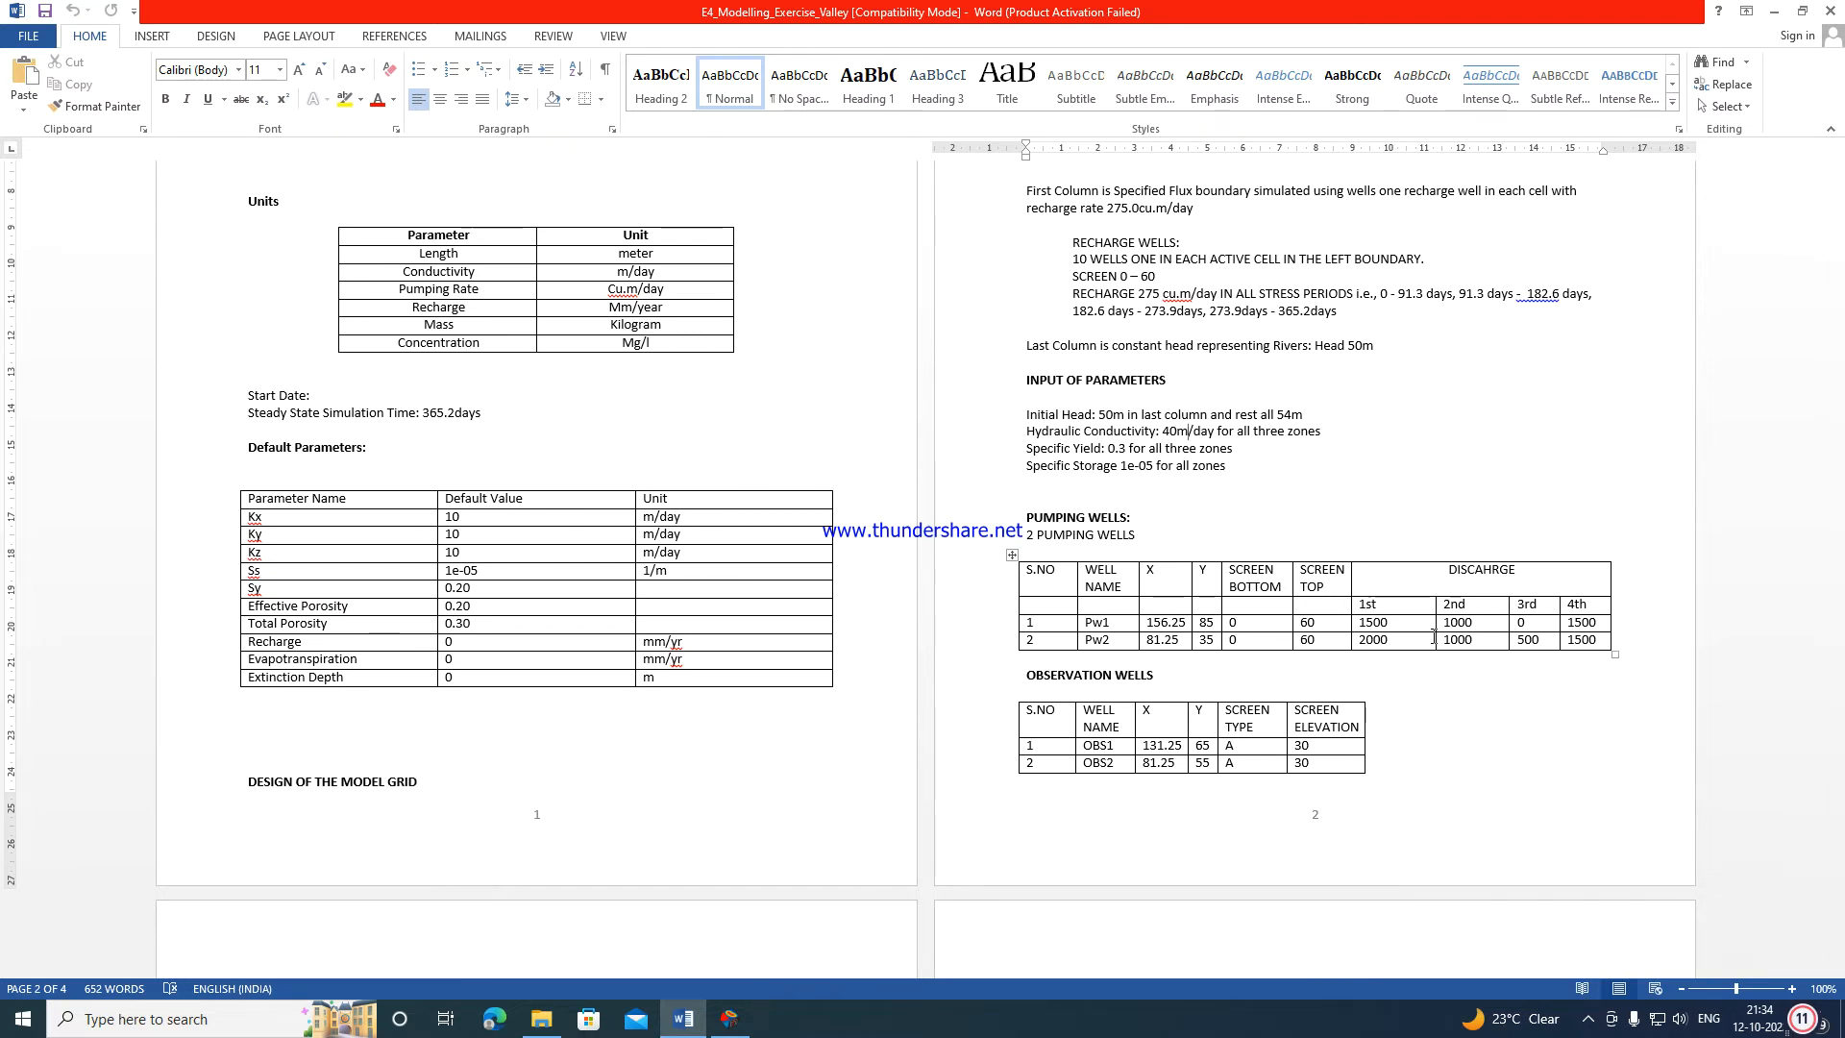
left_click(1785, 10)
Start adding a new pumping well on the model grid, checking the Pw1 coordinates in the Word exercise document.
left_click(85, 31)
left_click(108, 45)
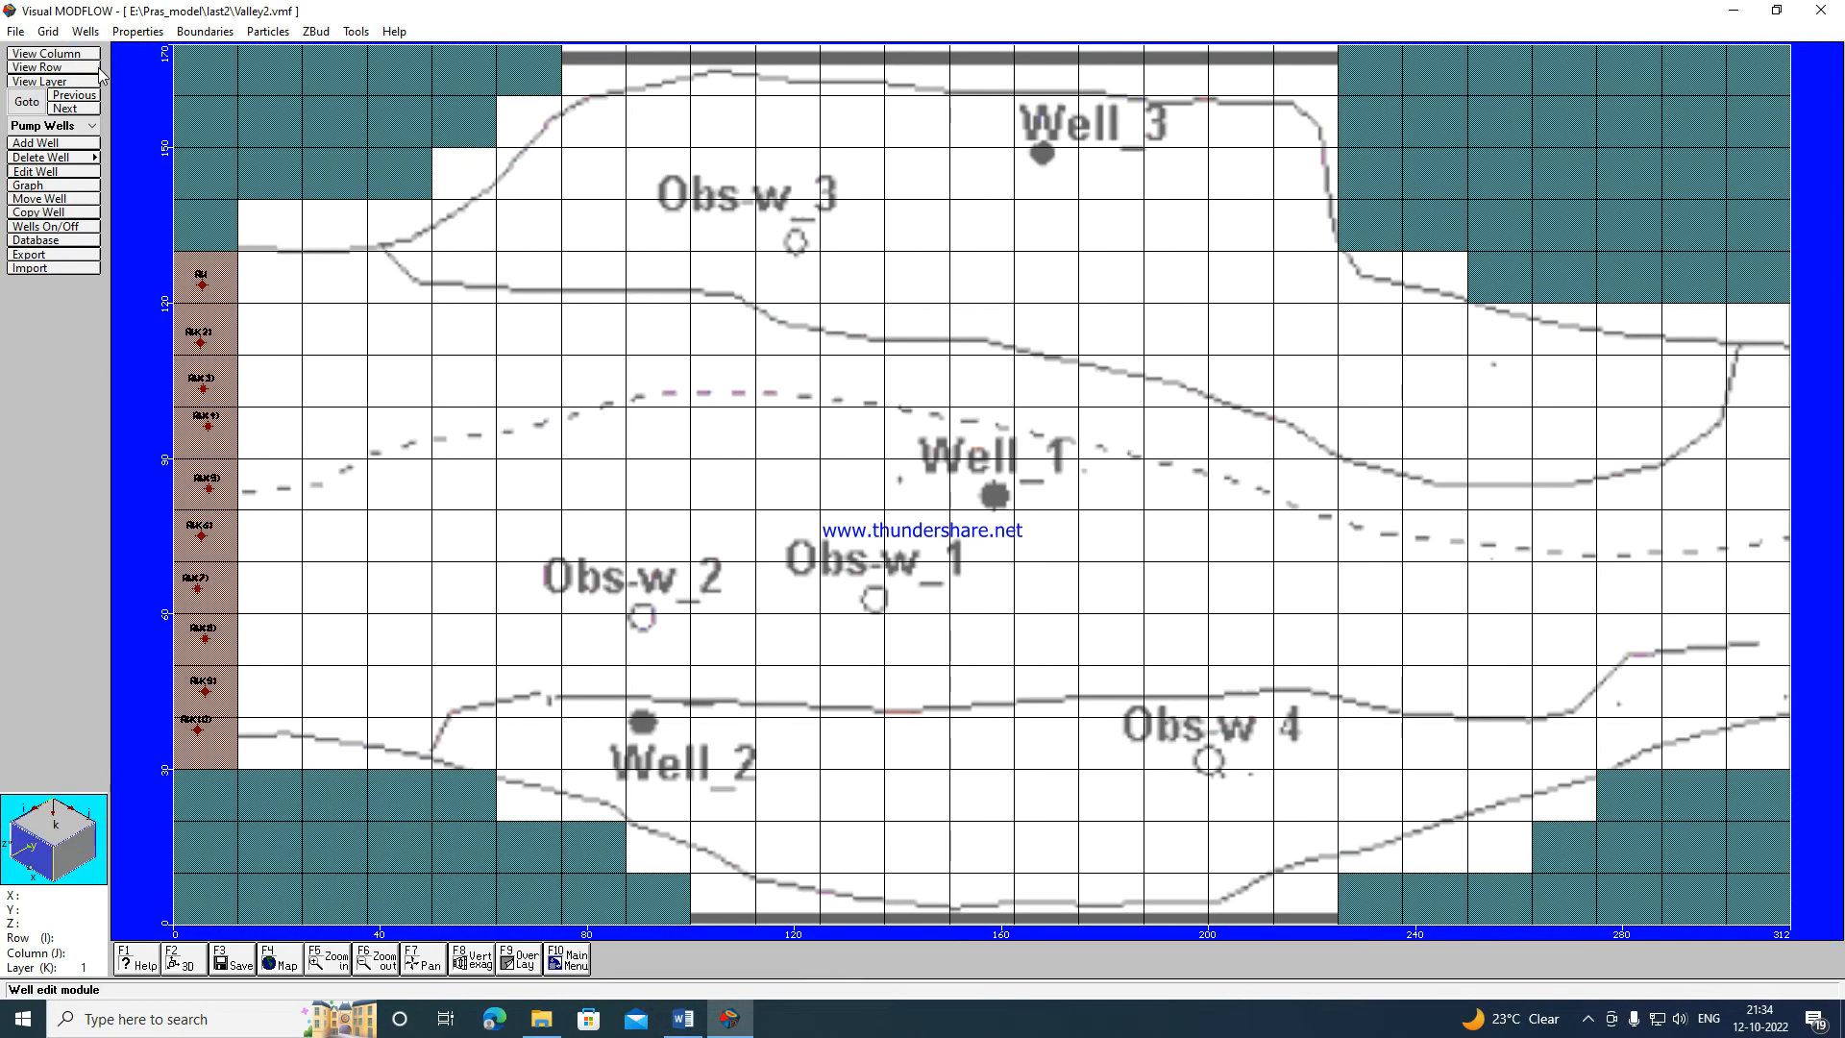
left_click(35, 144)
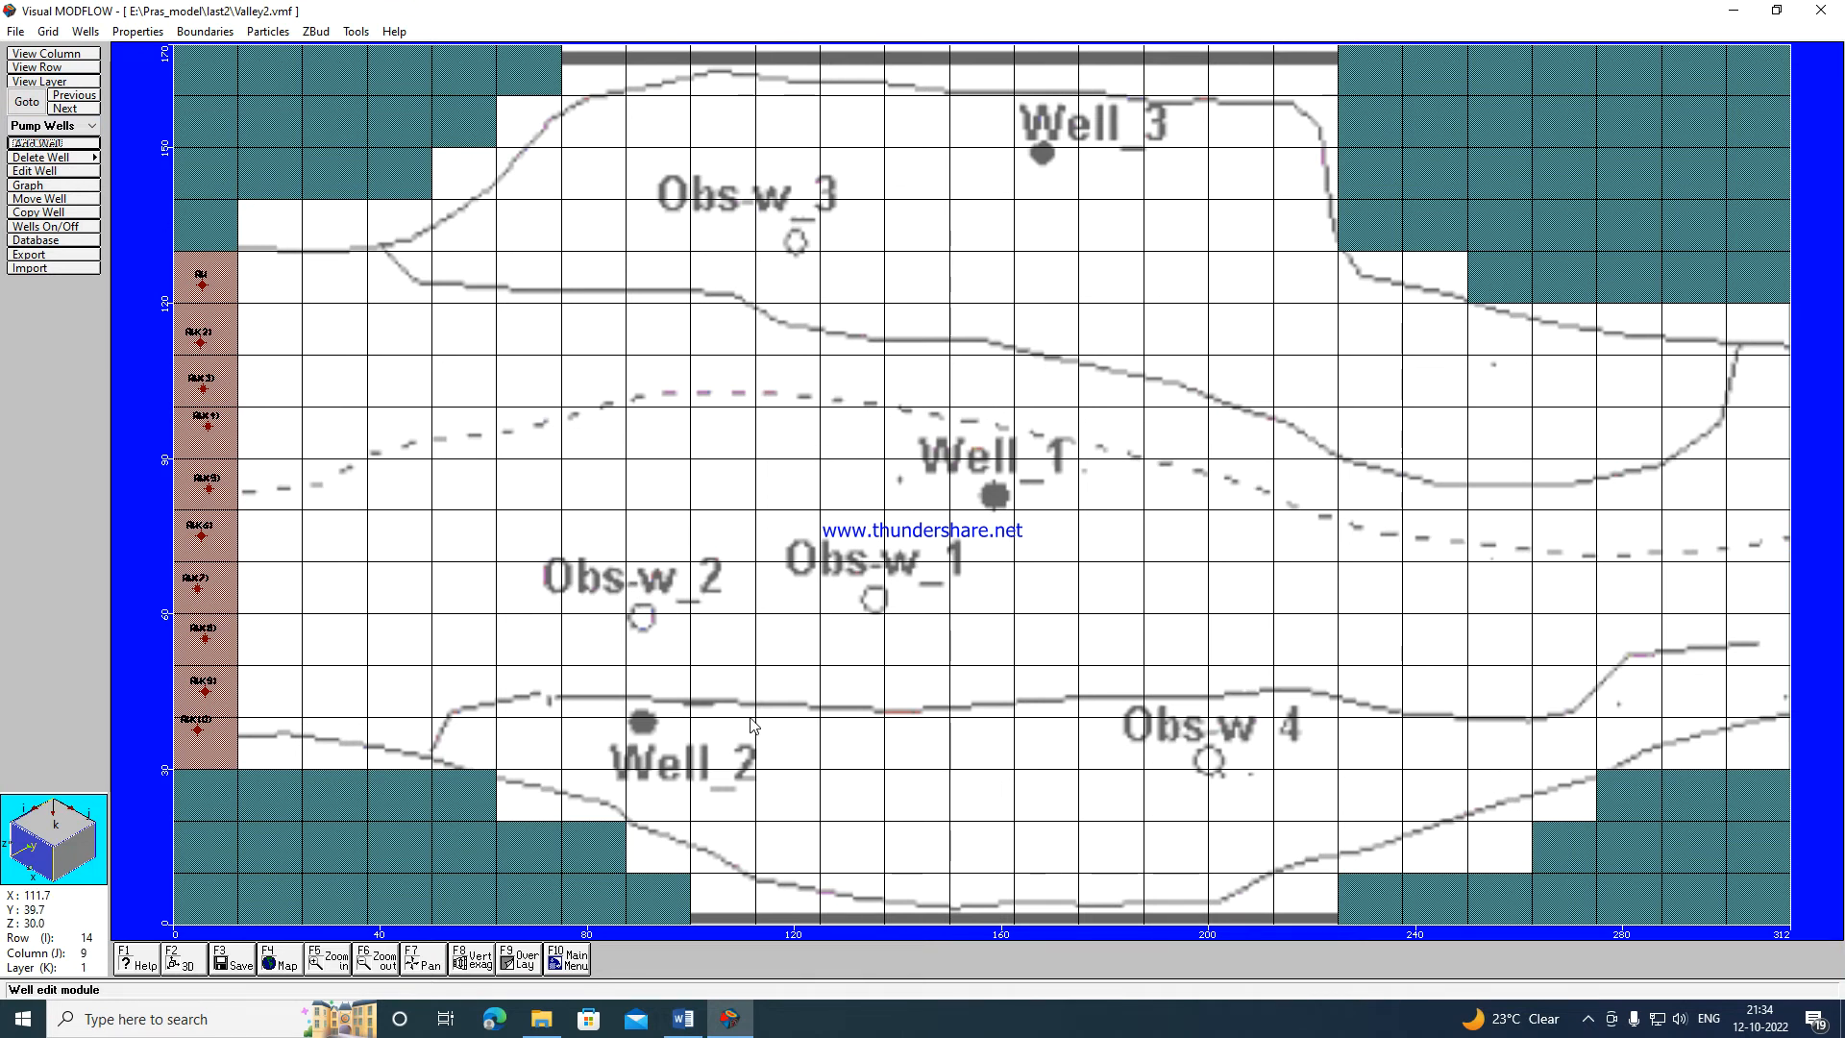
left_click(683, 1018)
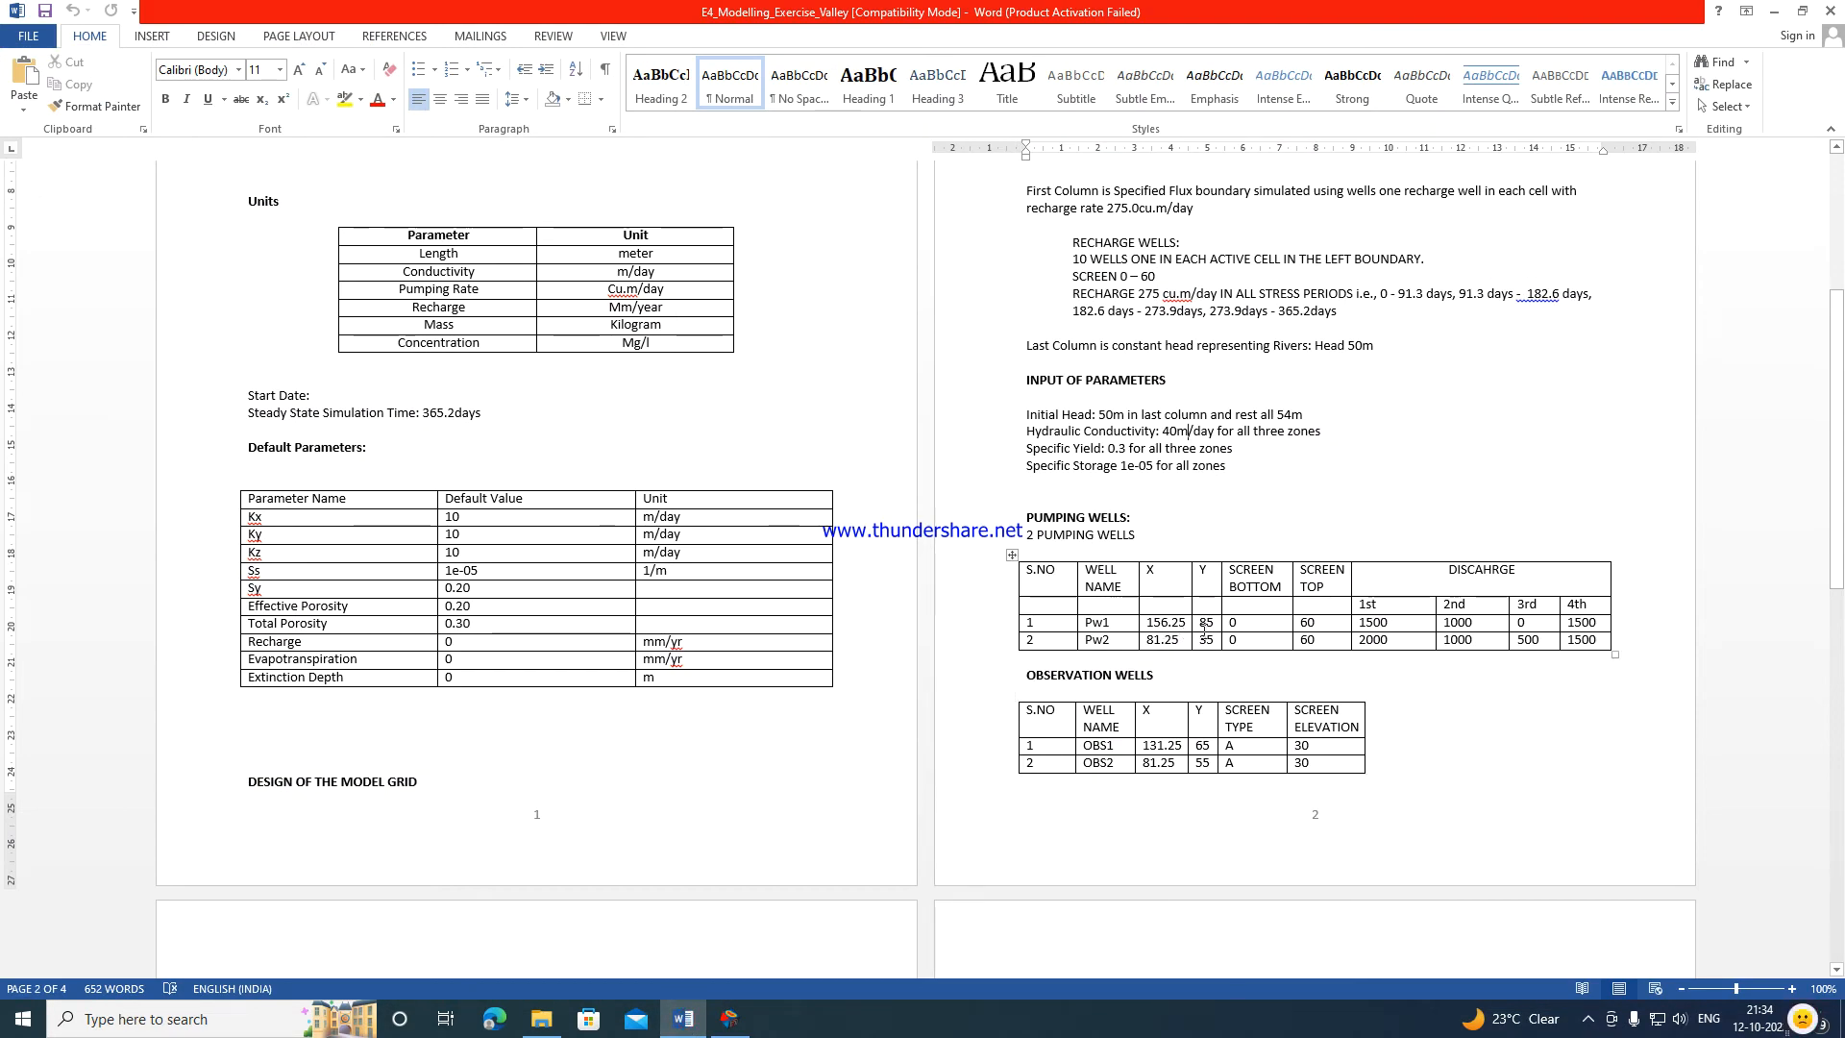
left_click(1774, 11)
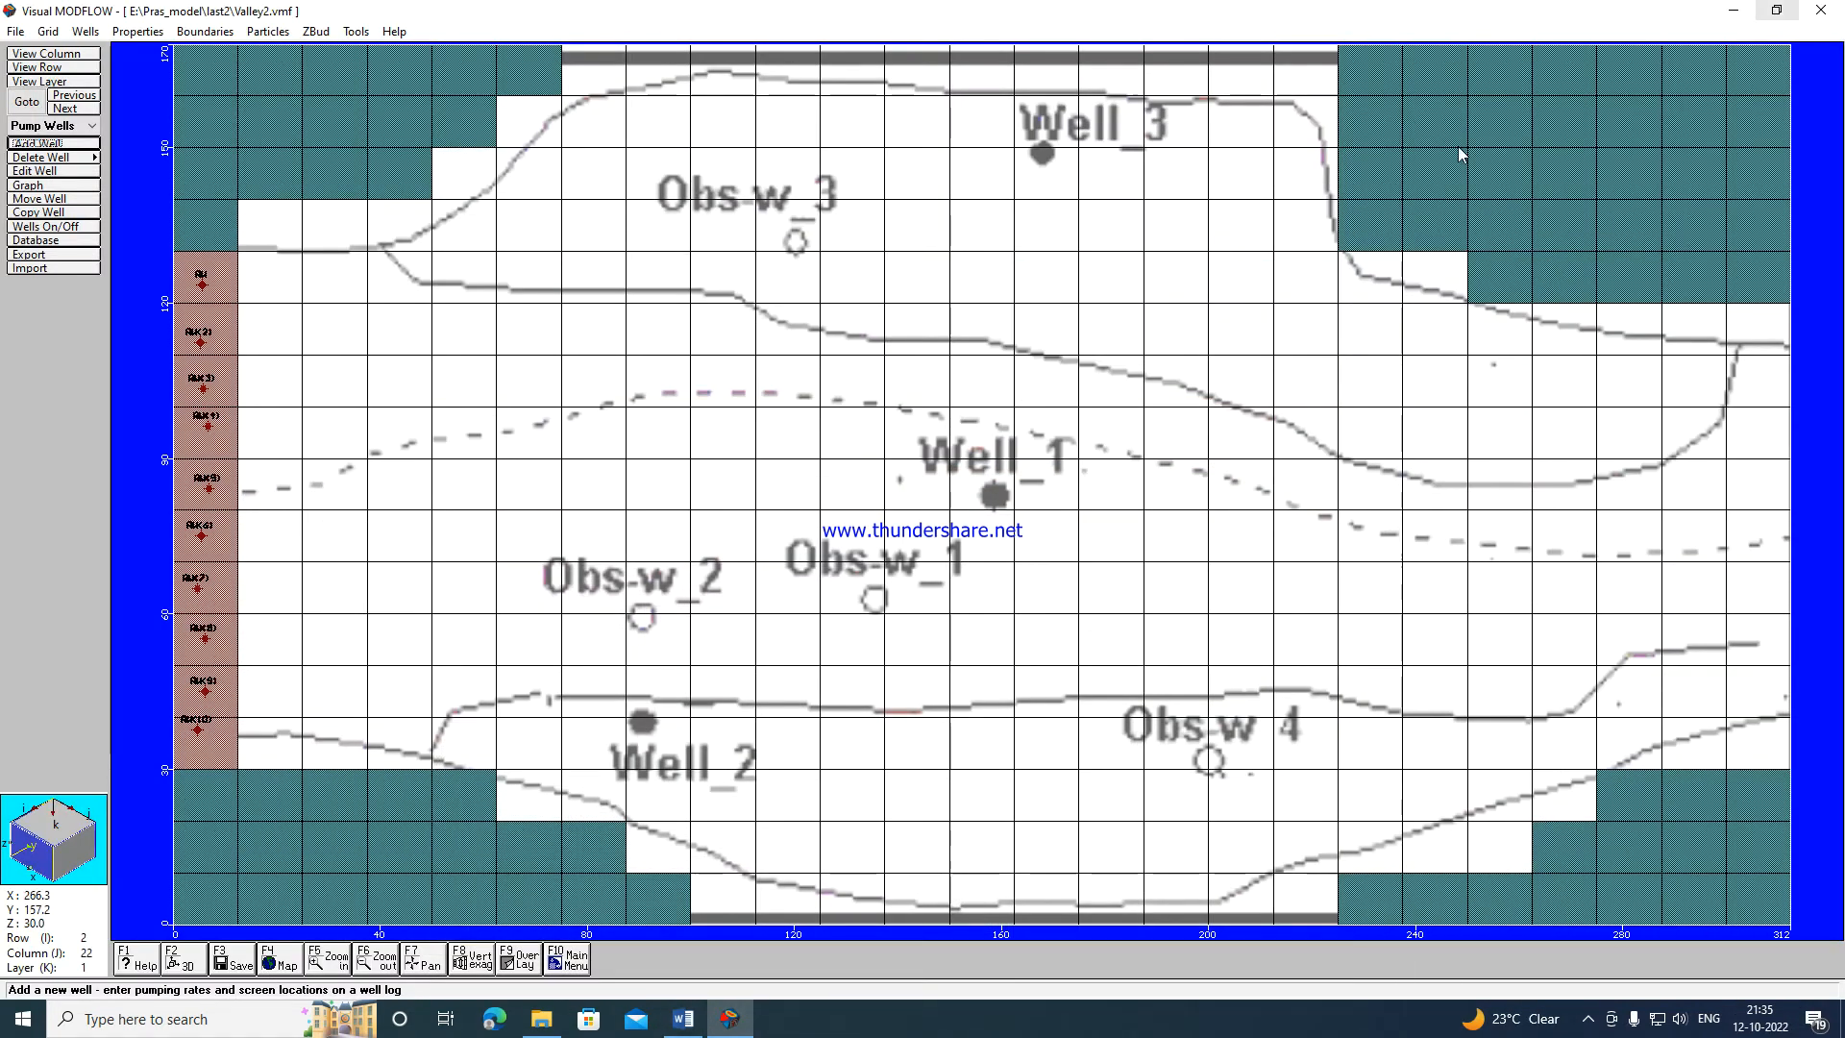
left_click(789, 482)
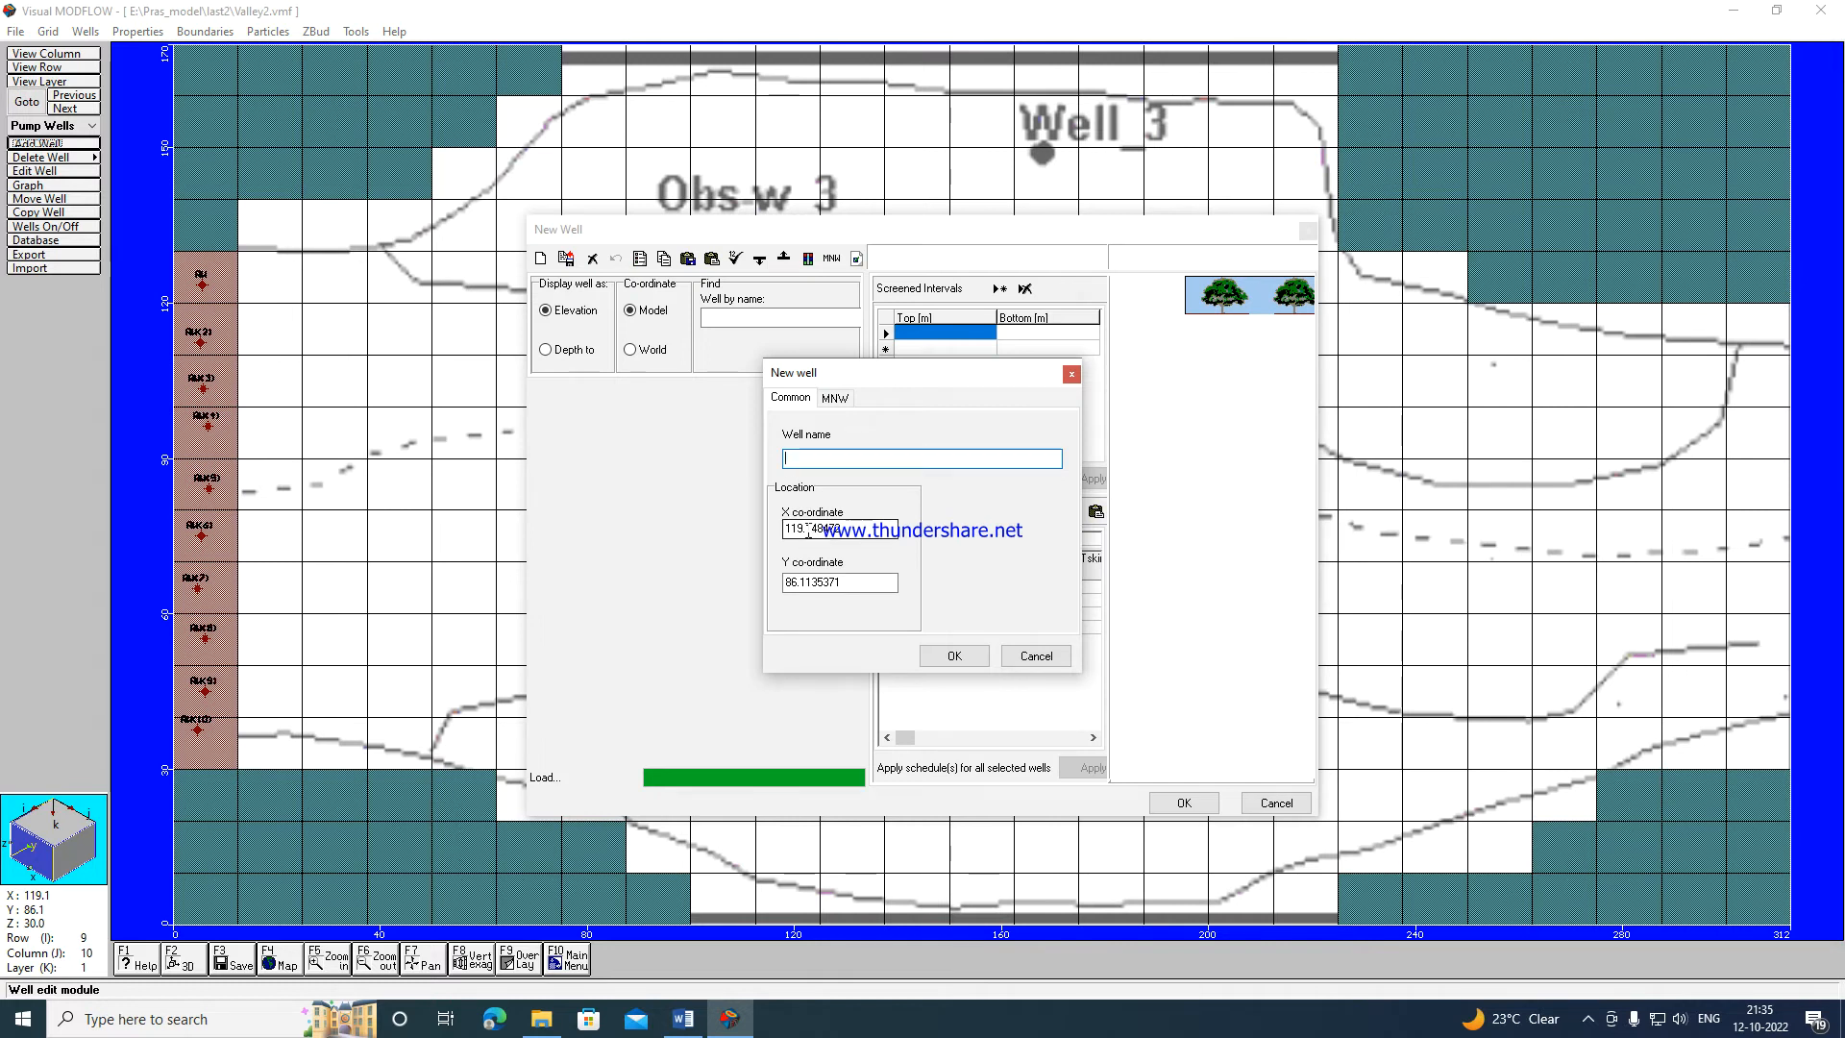
Define the new well as PW1 at X co-ordinate 156.25 and Y co-ordinate 85.
left_click_drag(856, 537, 758, 517)
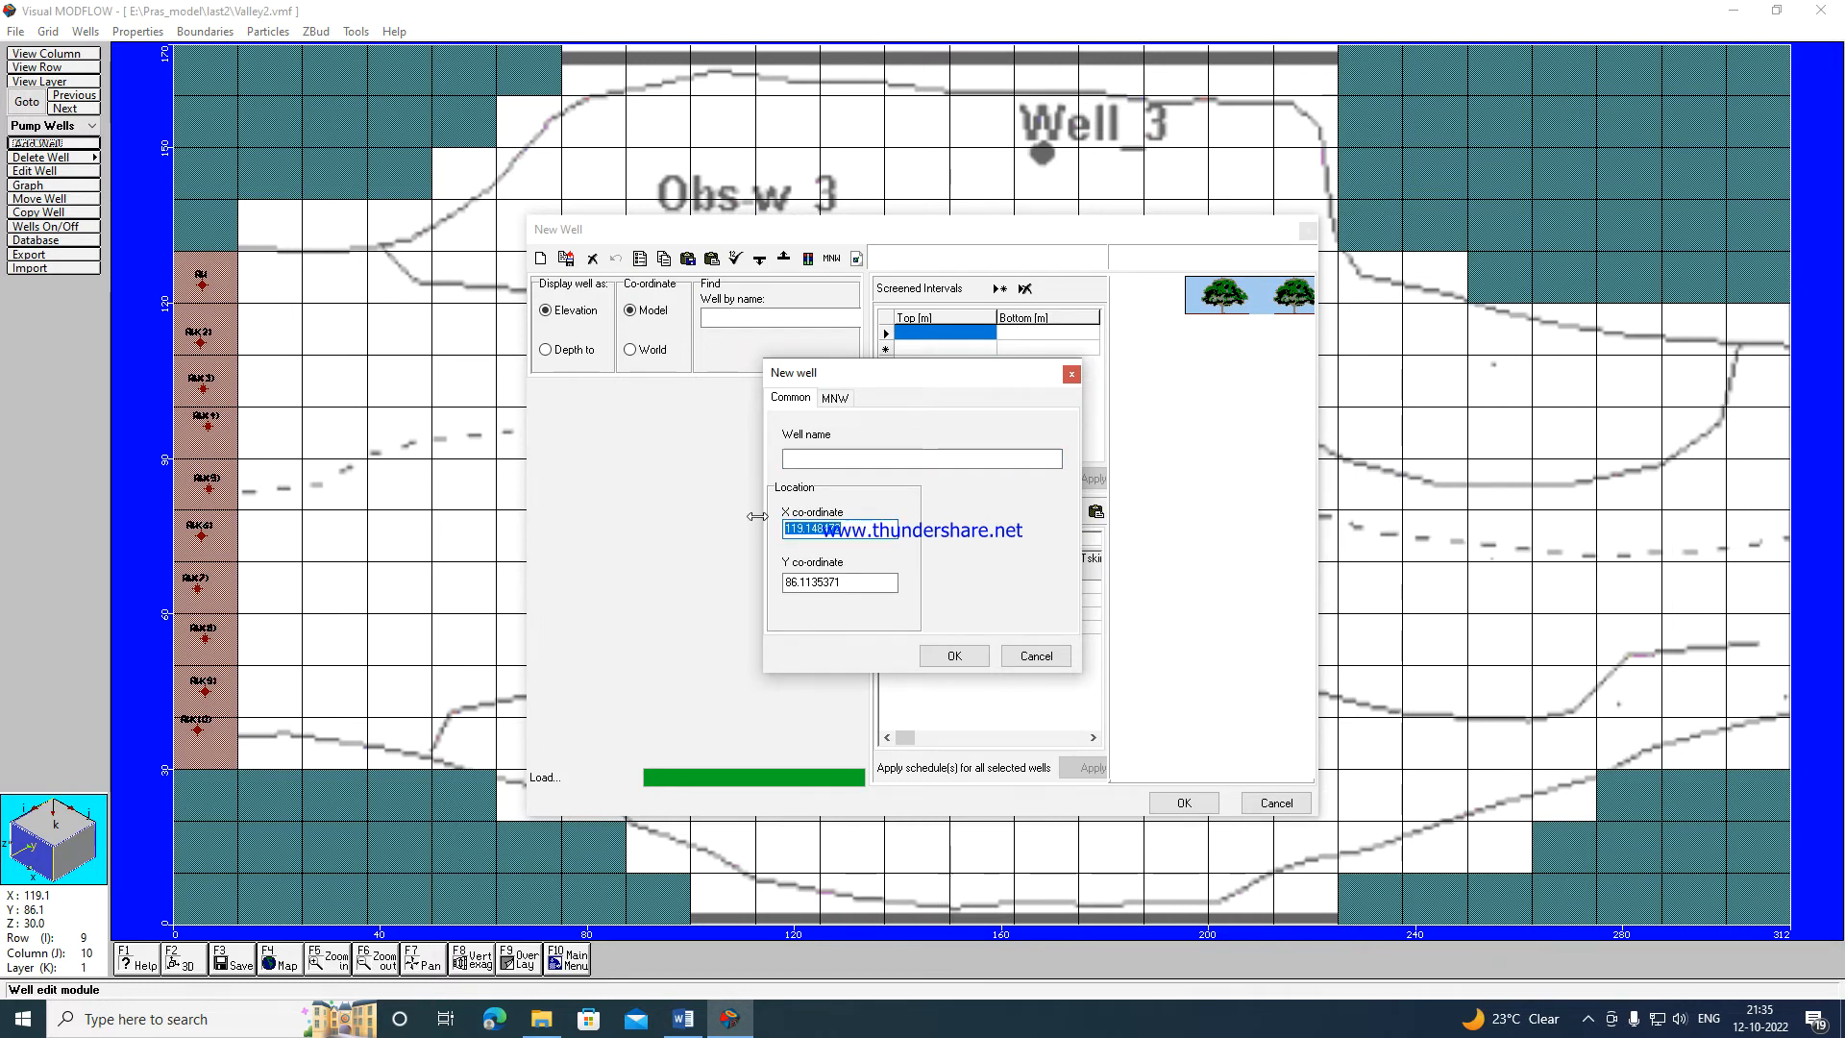
type("15")
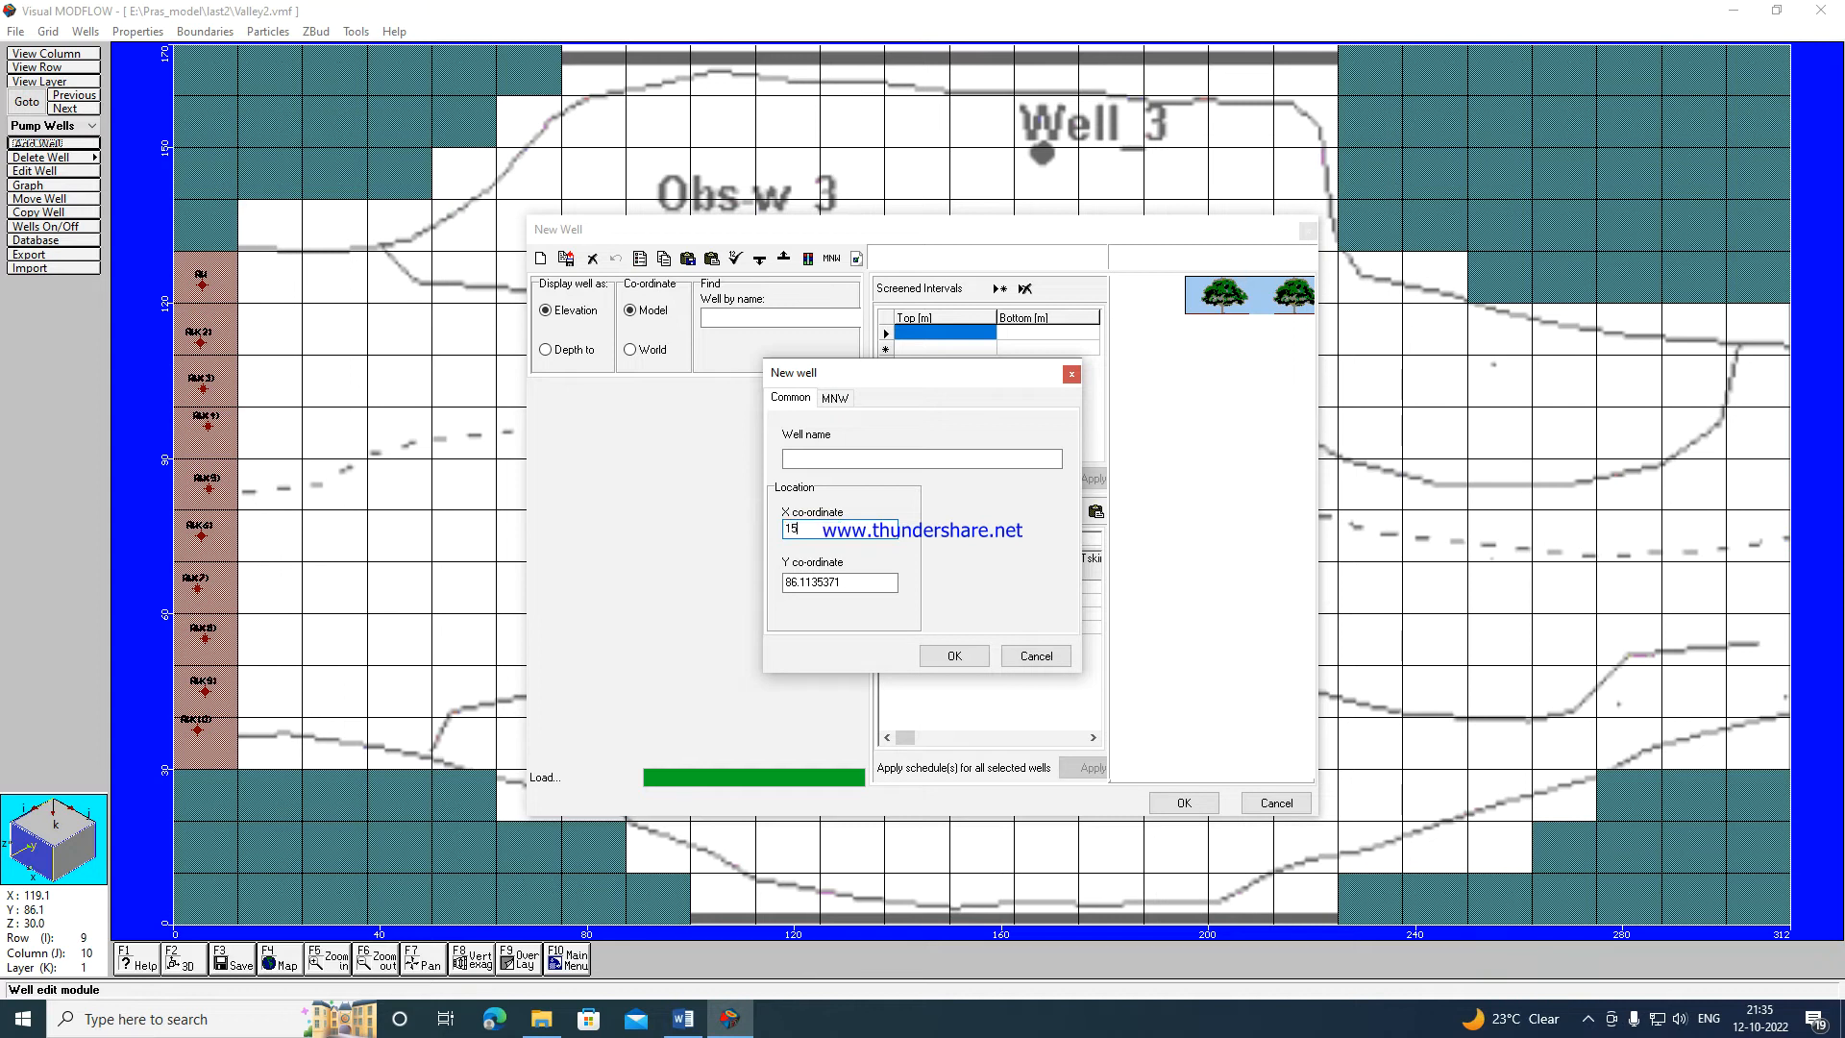
type("6.25")
left_click_drag(847, 583, 749, 571)
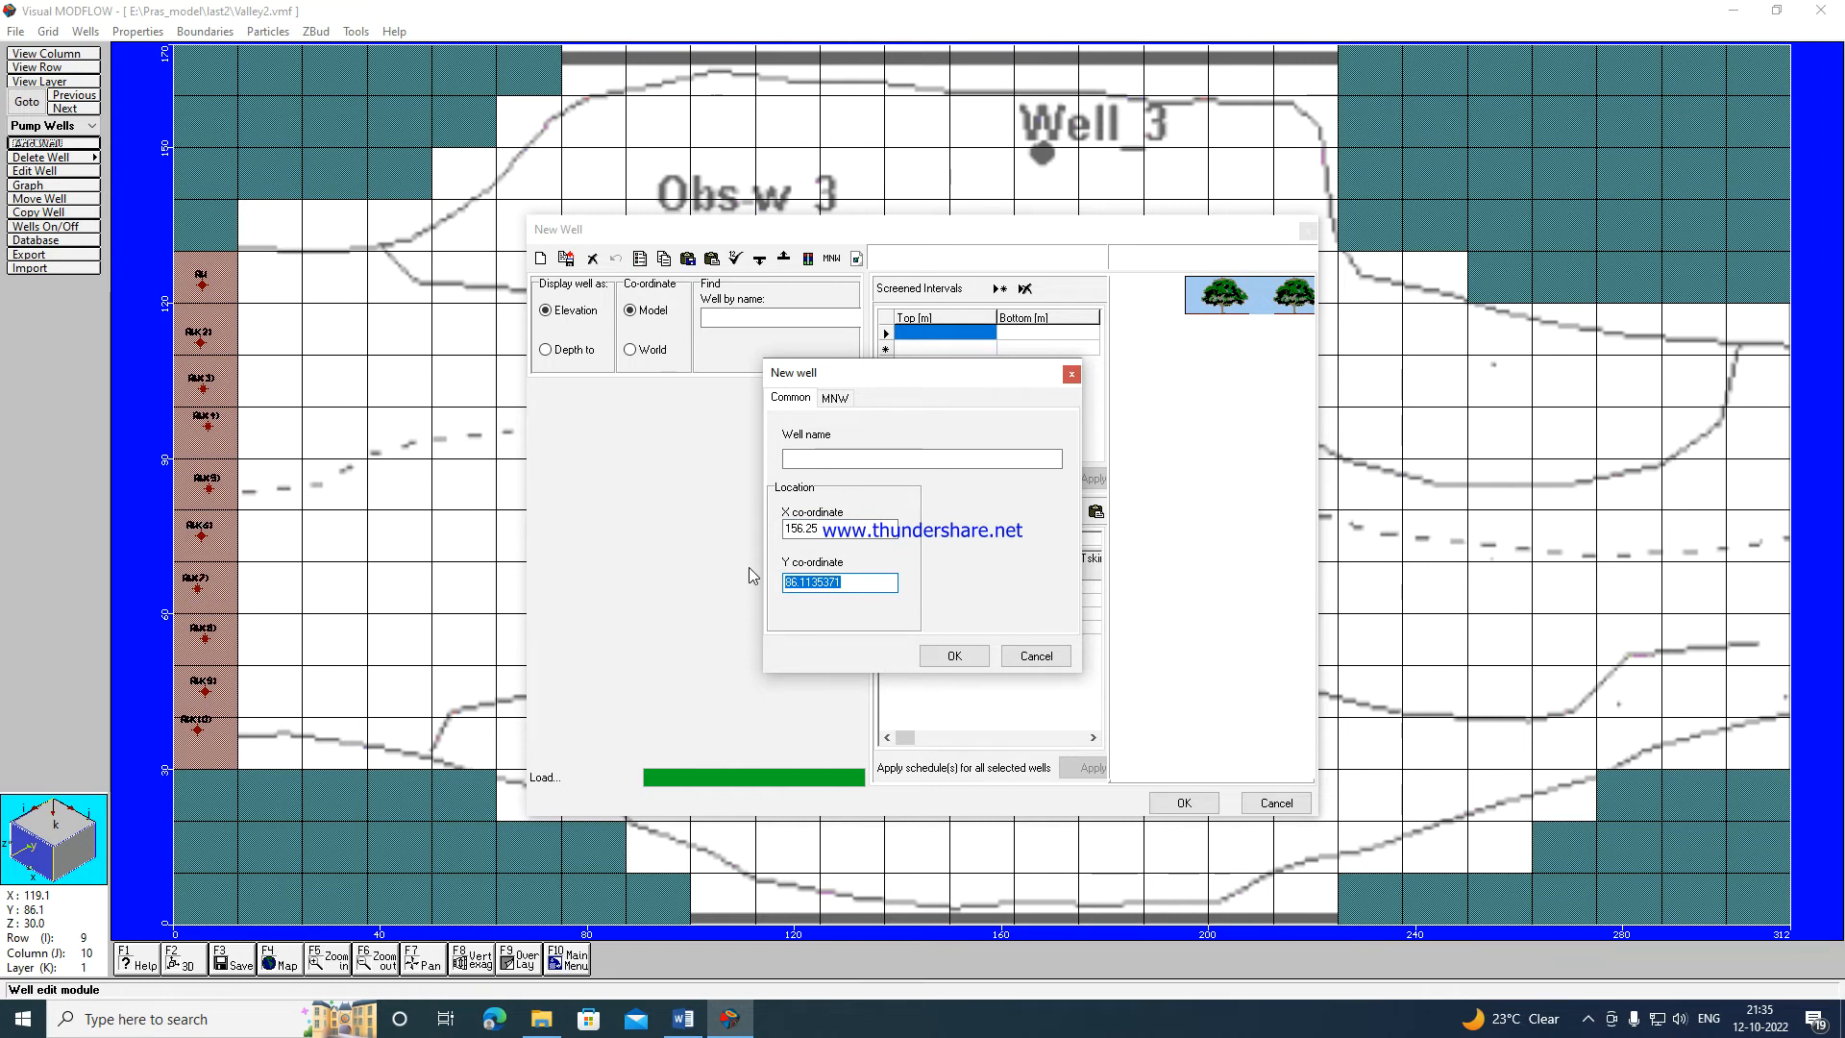
type("85")
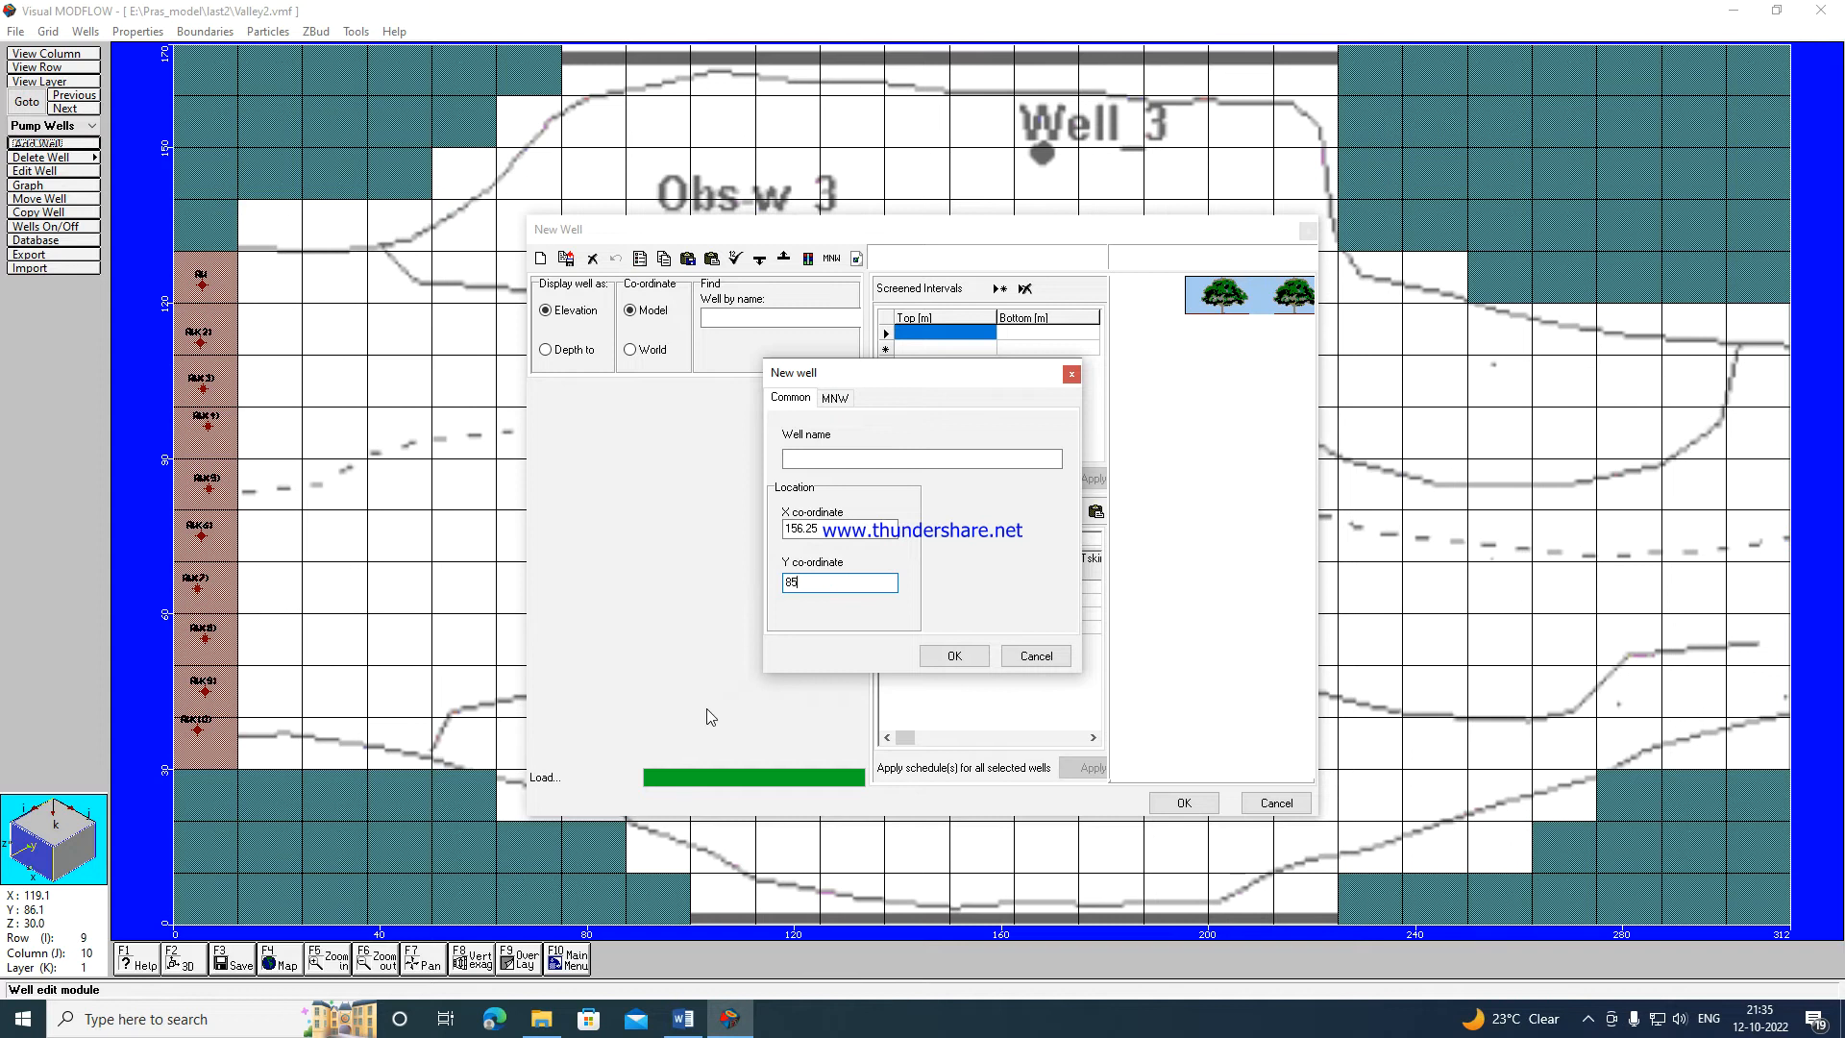
left_click(820, 460)
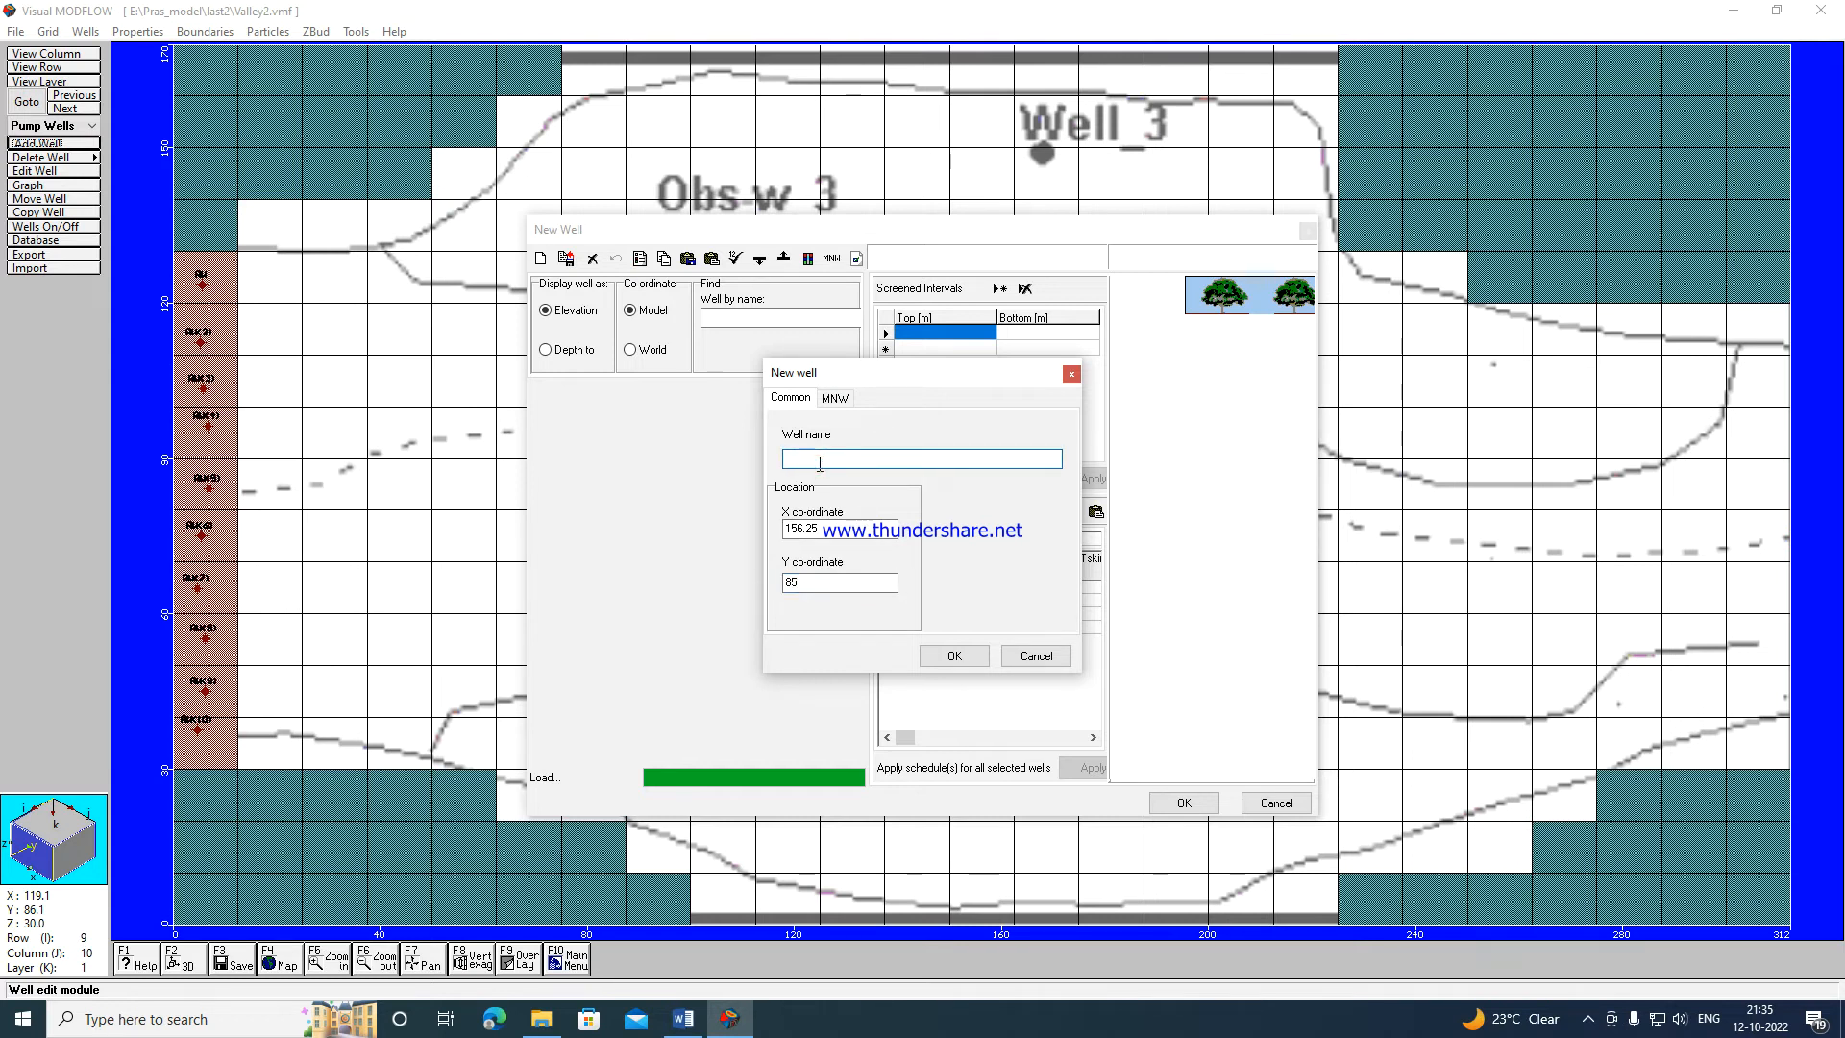
type("PW1")
left_click(953, 655)
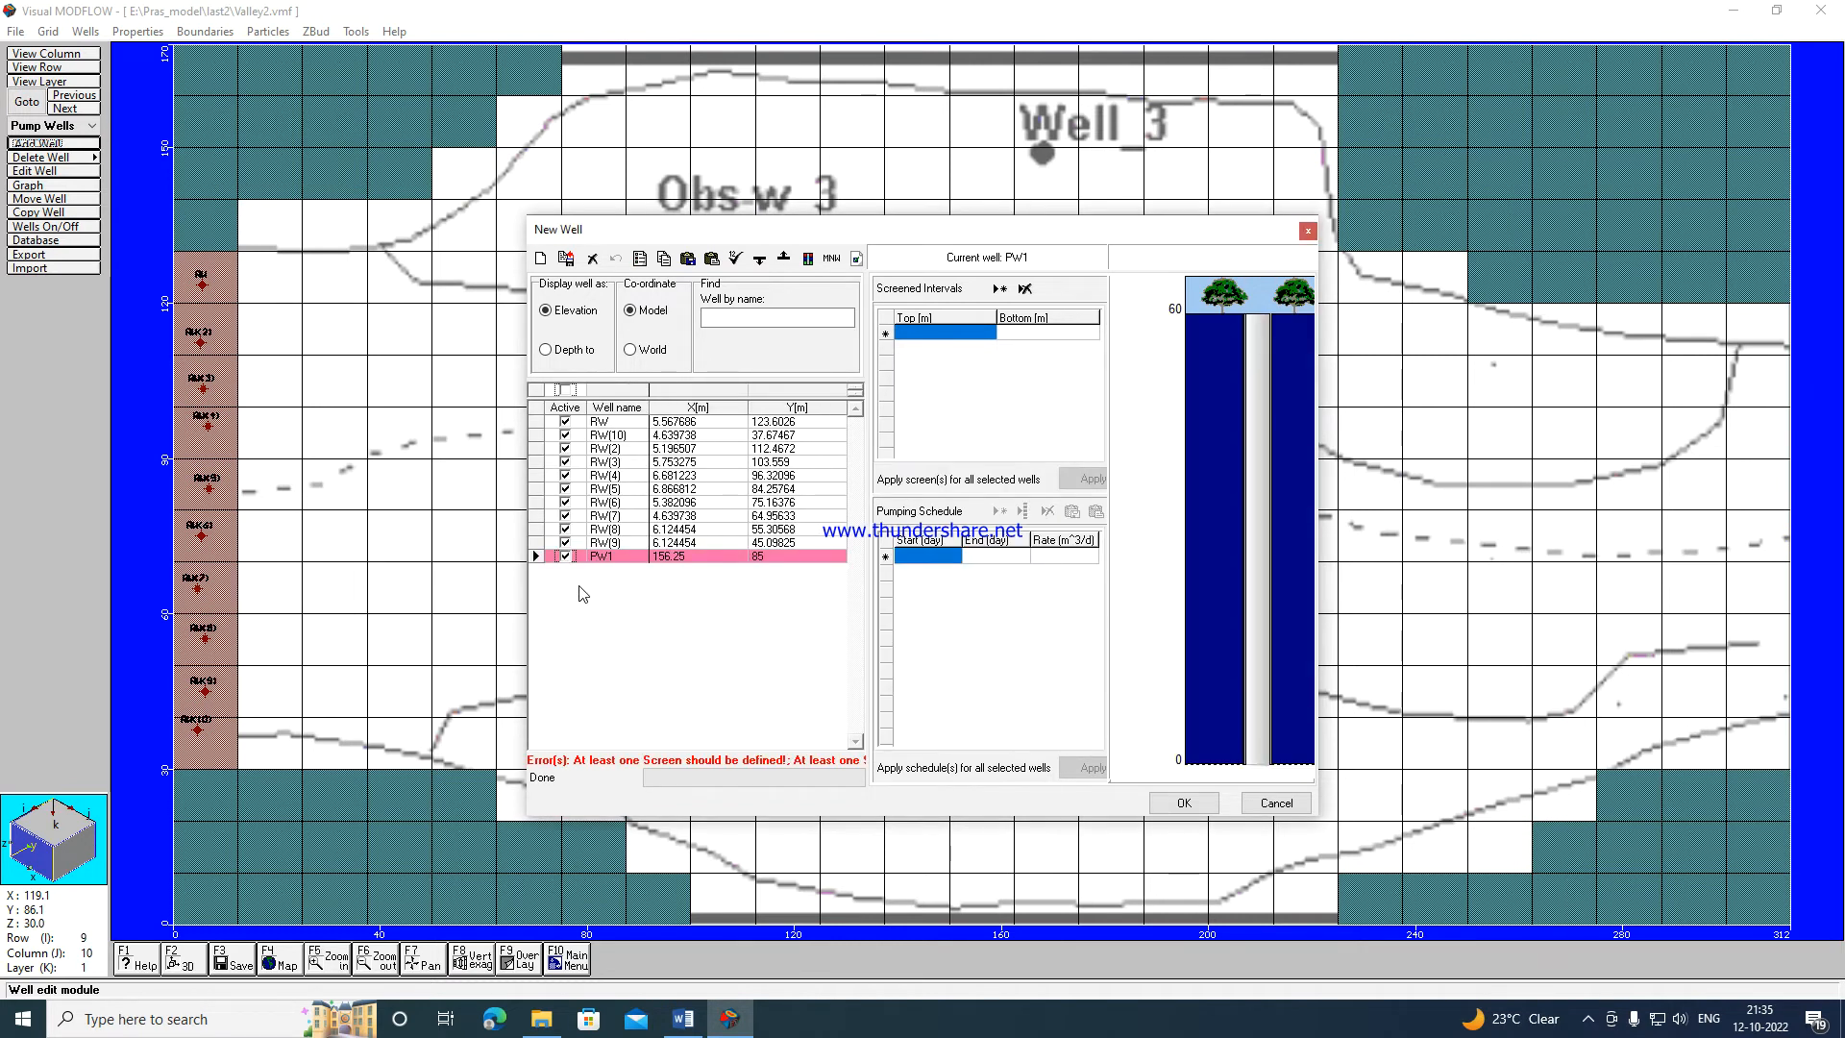
Set the screened interval of well PW1 to a top of 60 m and a bottom of 0 m.
left_click(931, 329)
type("60")
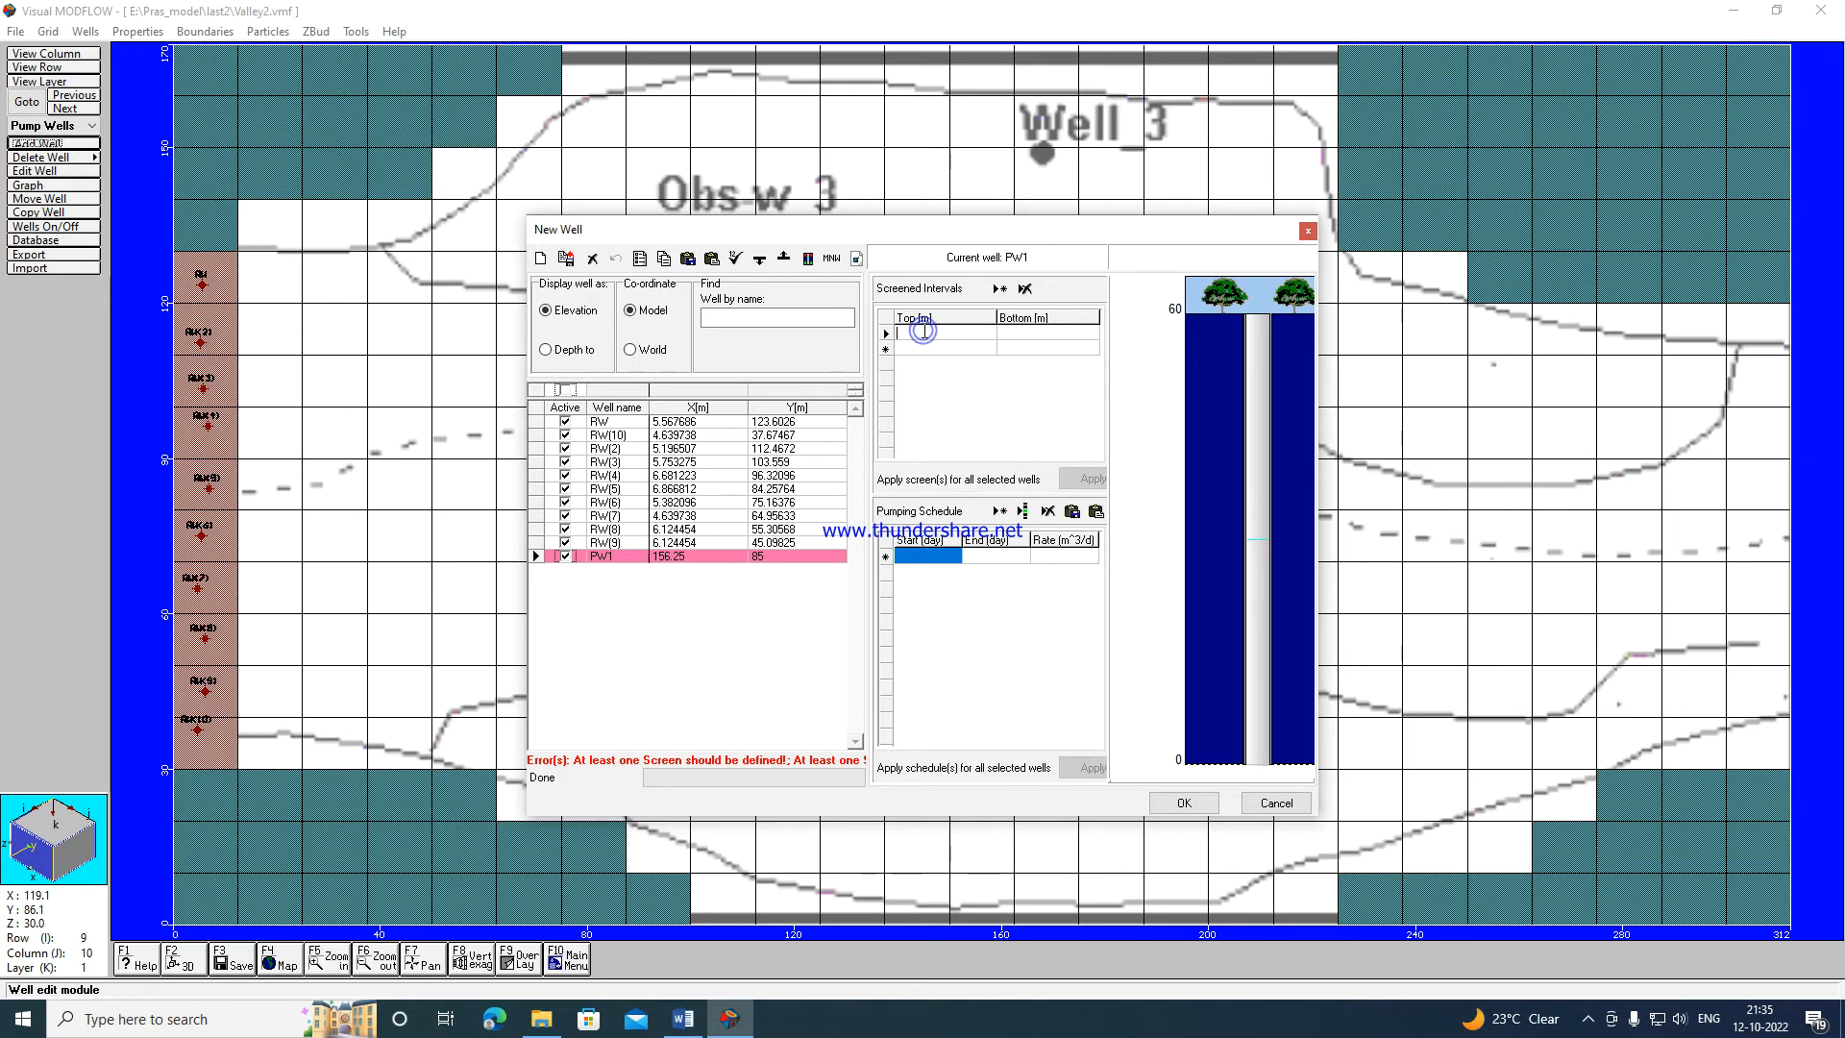
left_click(1077, 338)
left_click(1034, 334)
left_click_drag(1032, 333, 1006, 334)
type("0")
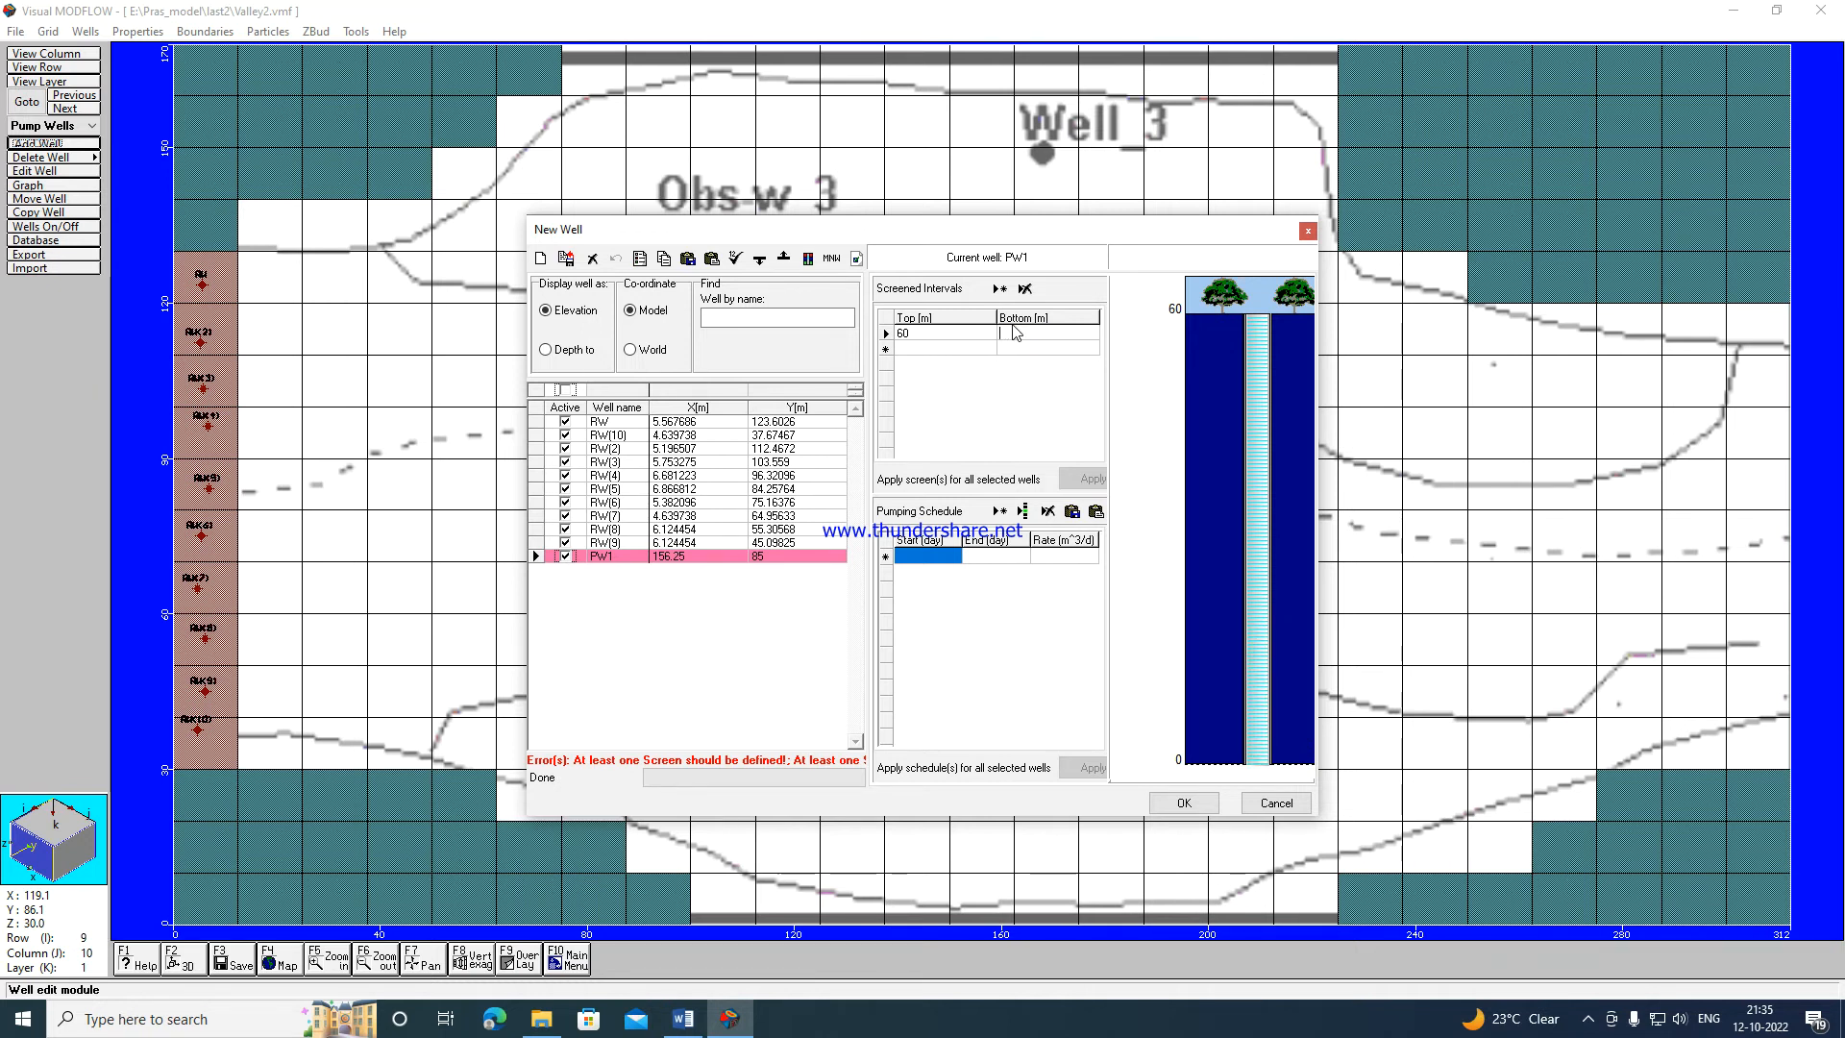
Enter four consecutive pumping periods for well PW1, starting at day 0 and ending at days 91.2, 182.6, 273.9 and 365.2.
left_click(920, 563)
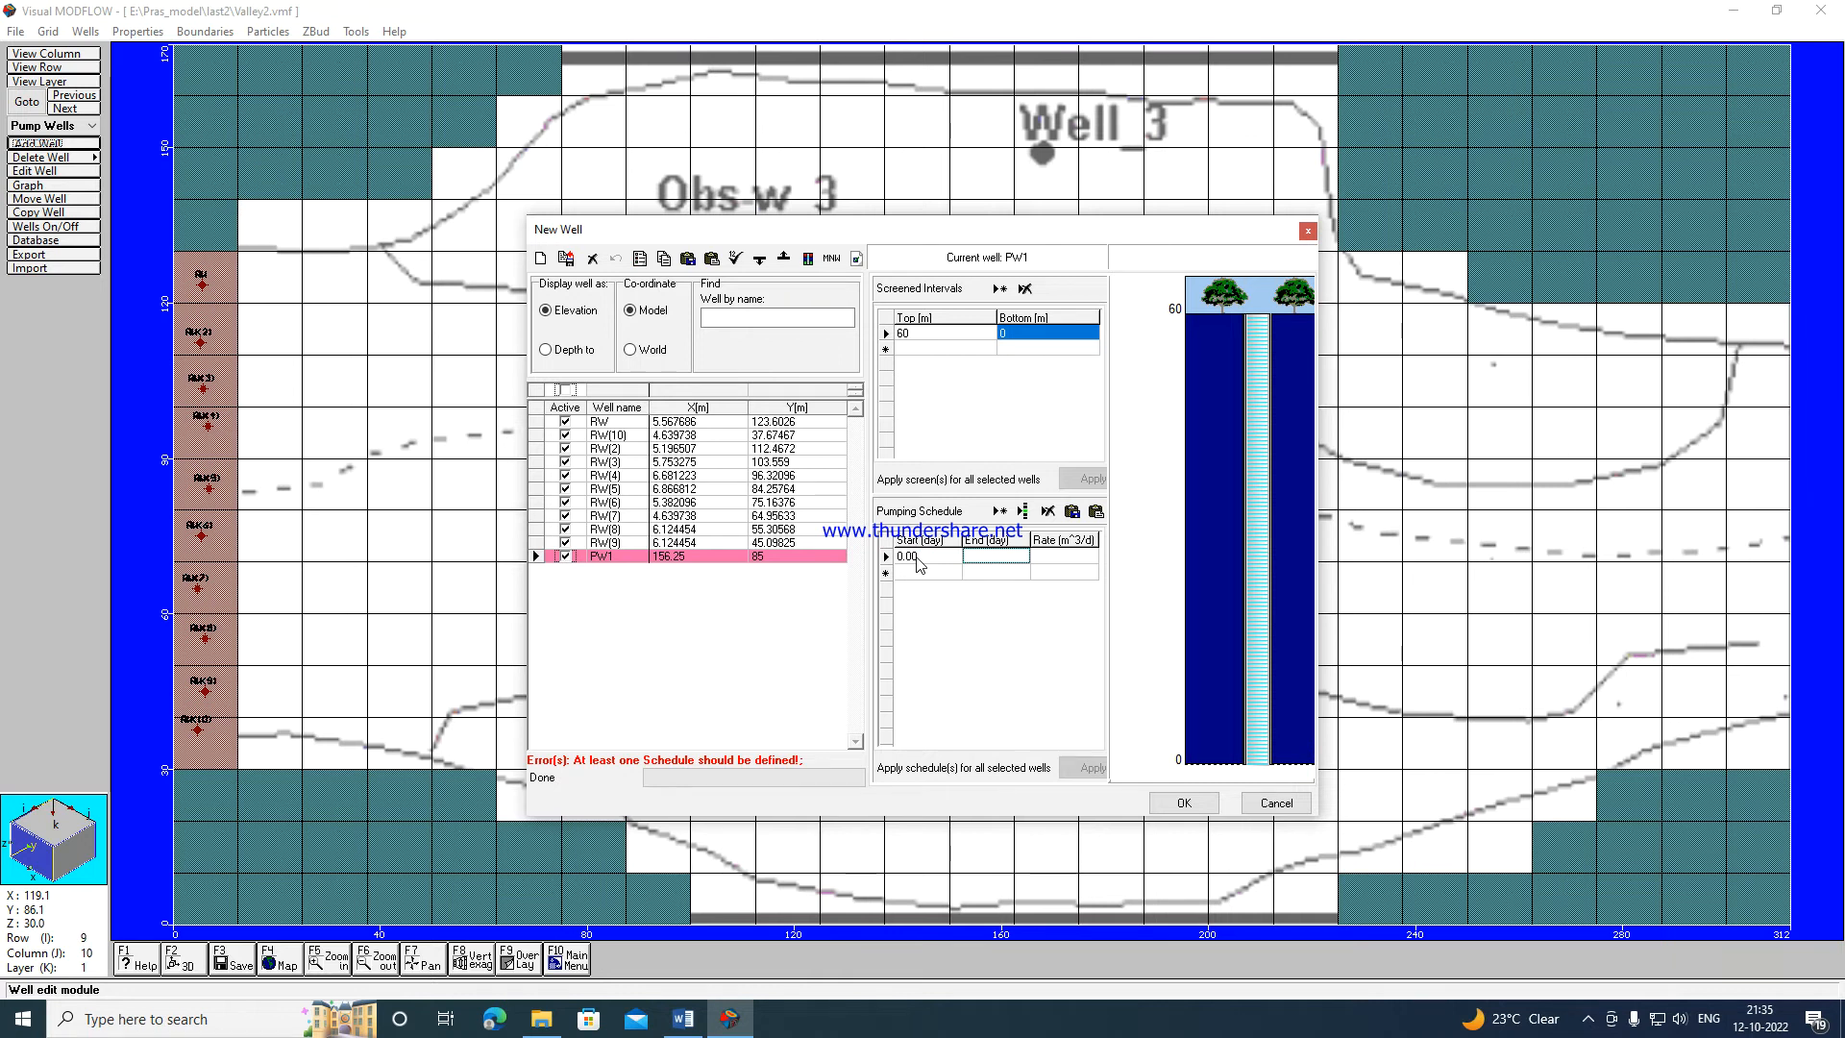
left_click(986, 554)
type("91.2")
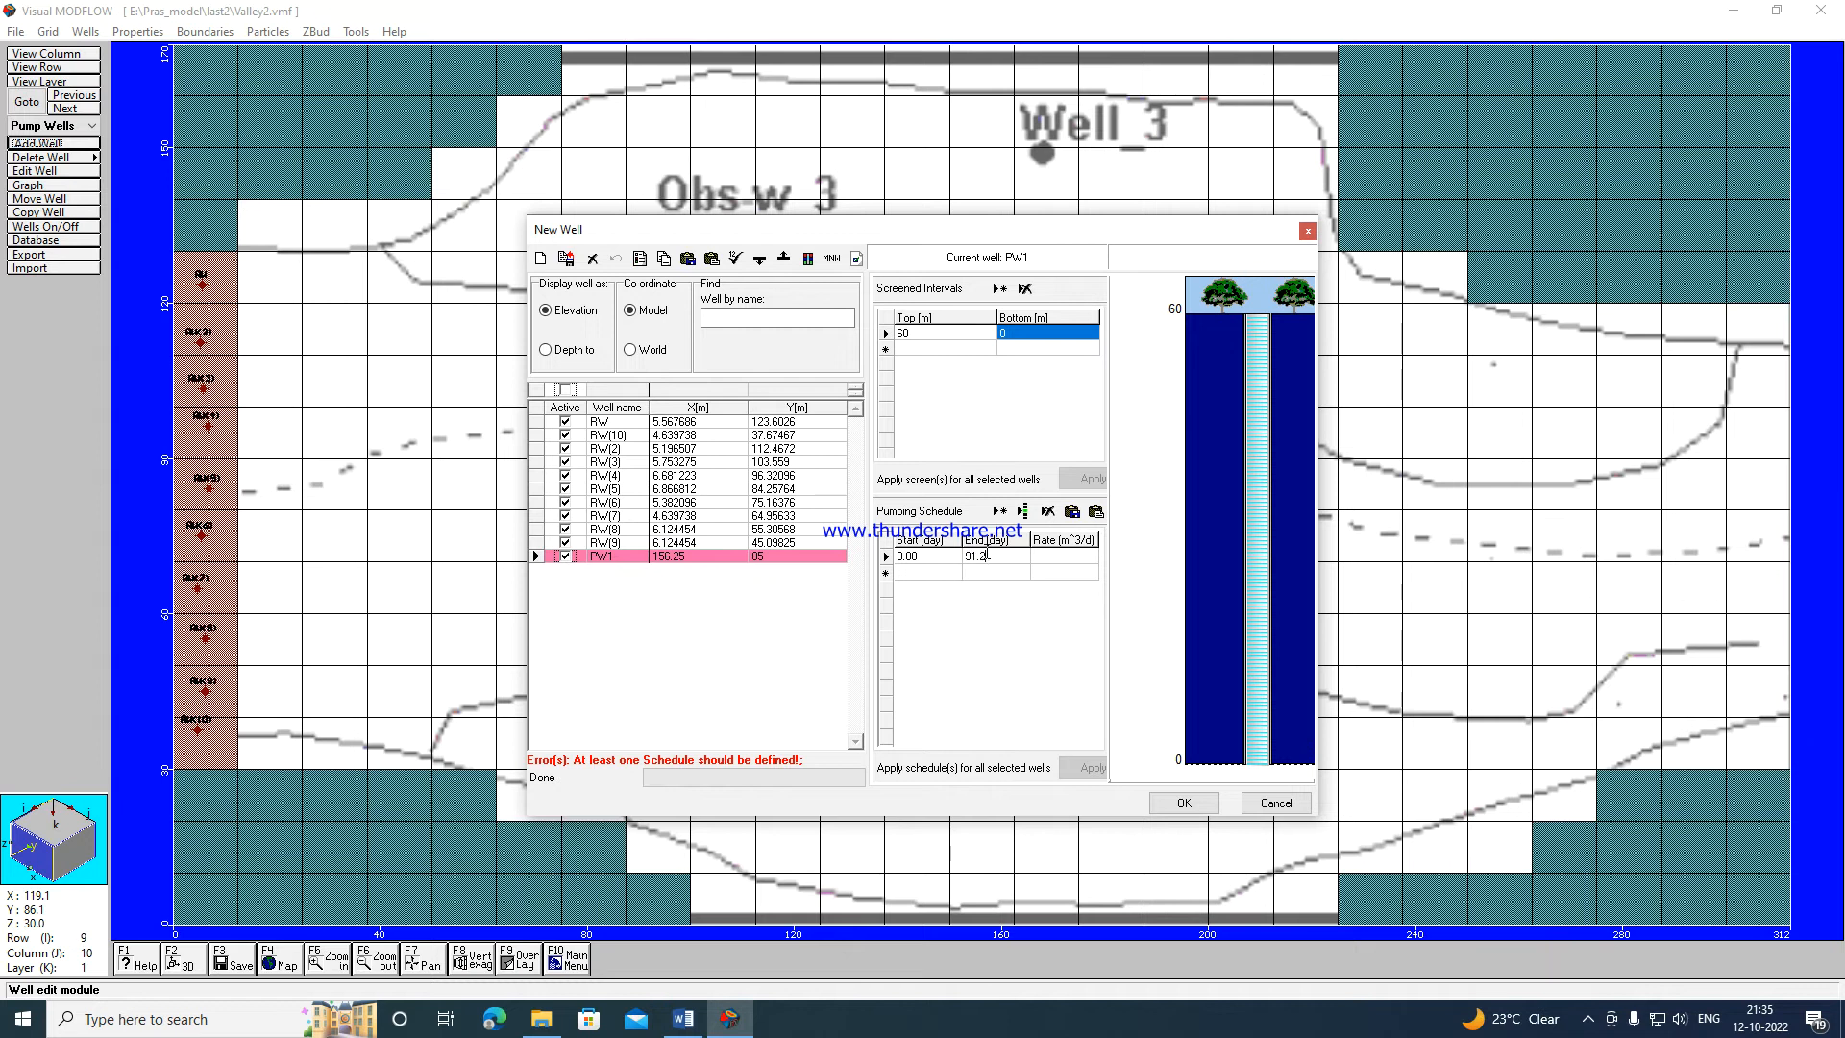
left_click(993, 575)
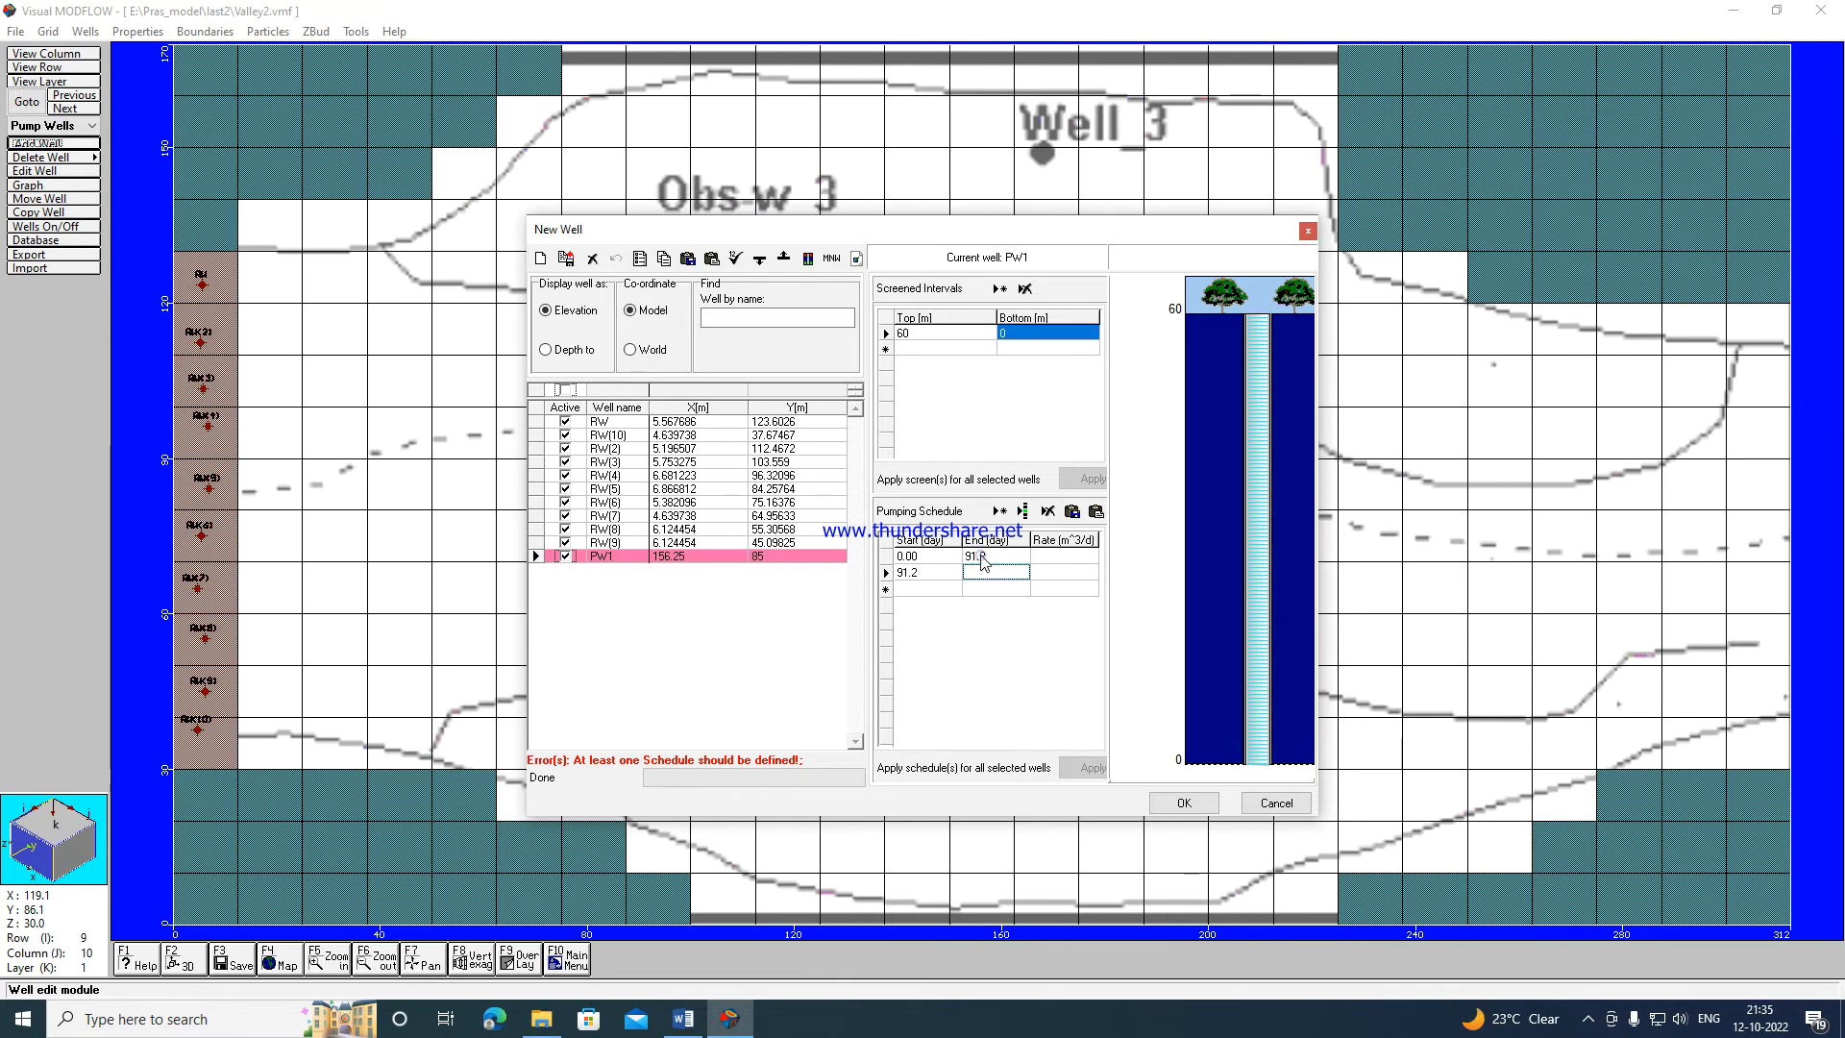
left_click(993, 572)
type("182.6")
left_click(999, 589)
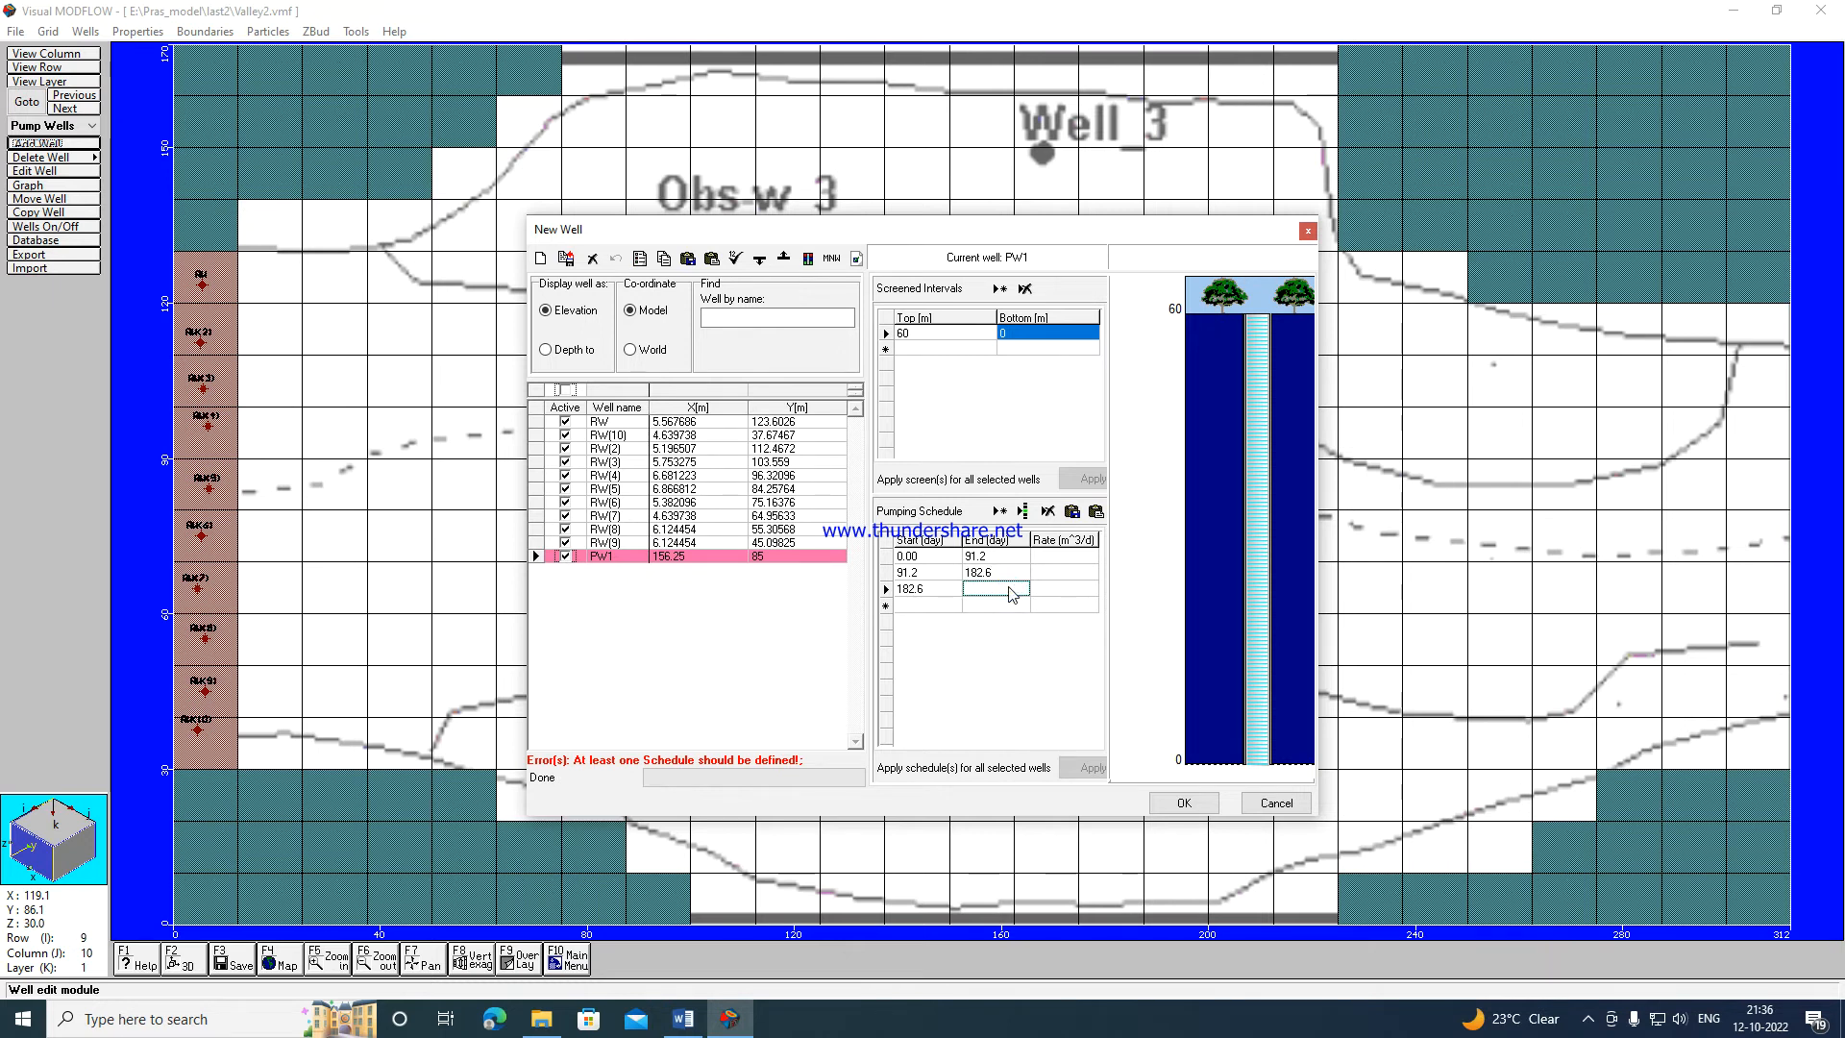
left_click(1011, 589)
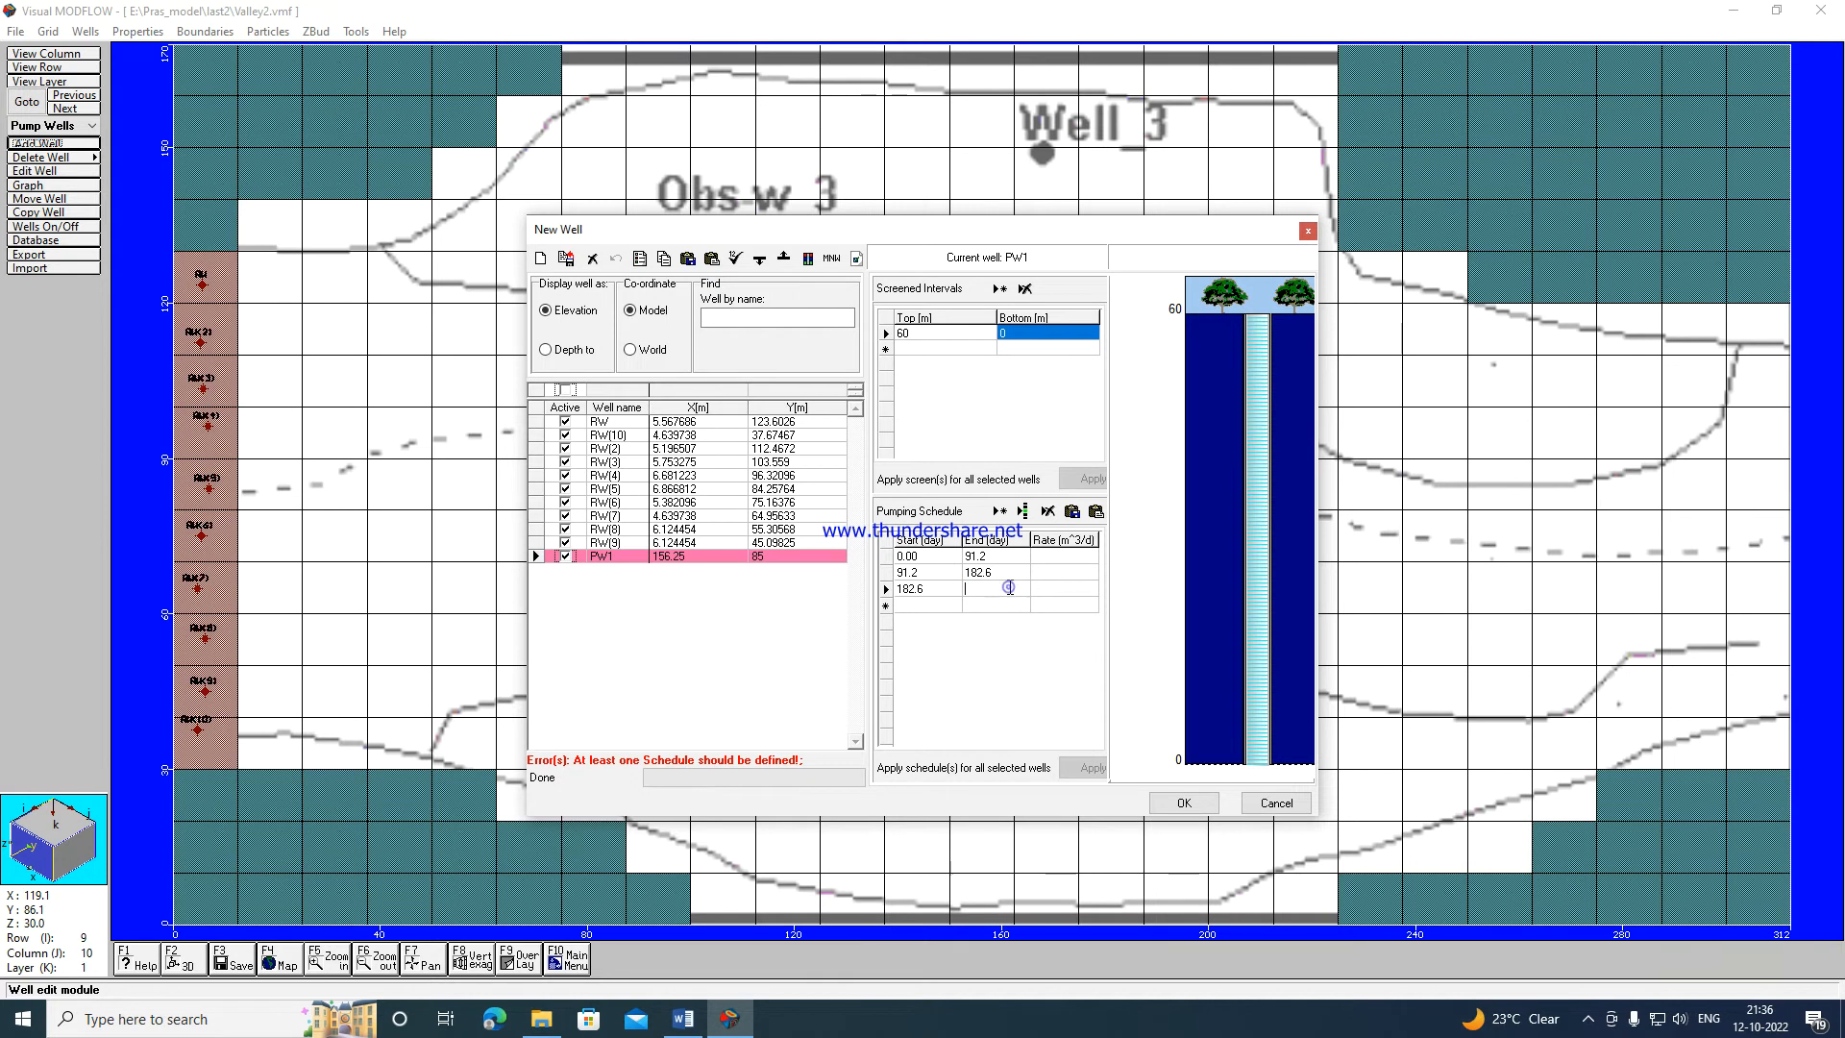
type("273.9")
left_click(980, 606)
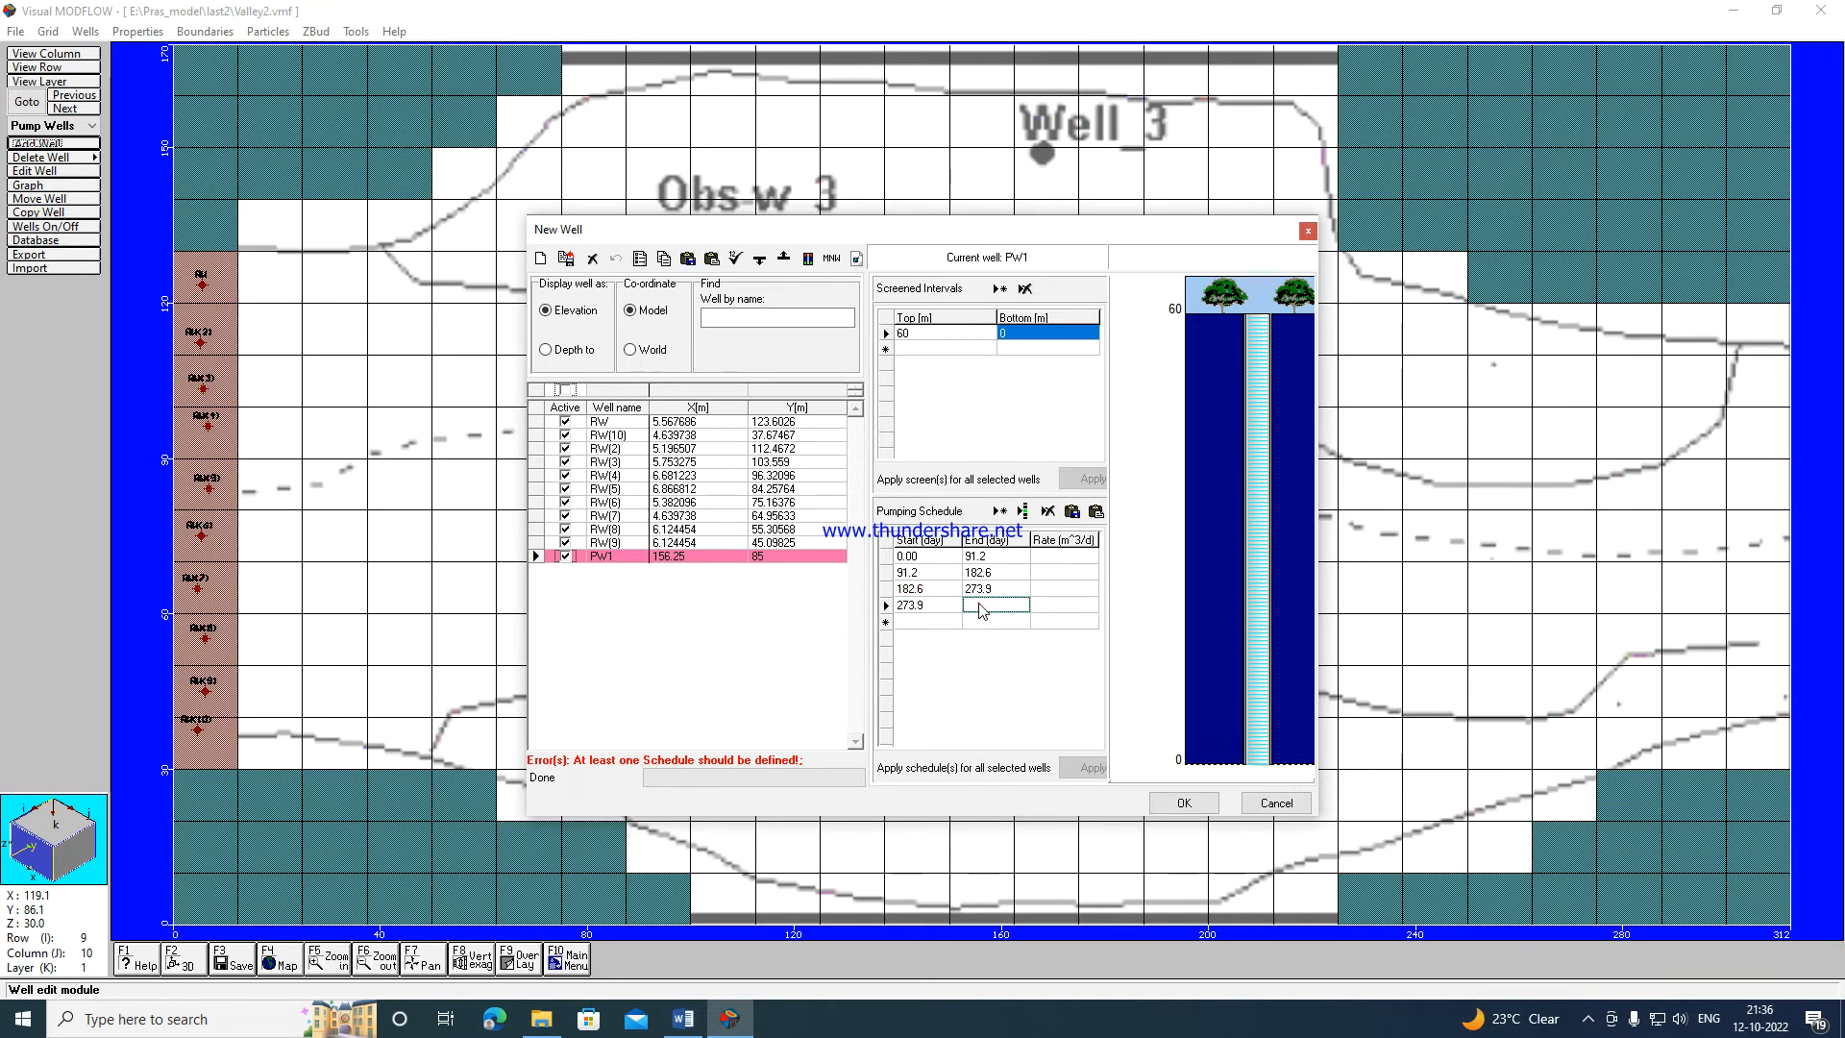
type("365.2")
Correct the end of PW1's first pumping period to day 91.3.
left_click(1015, 557)
key("BackSpace")
key("BackSpace")
Set PW1's pumping rates for the four periods to 1500, 1000, 0 and 1500 m³/d and accept the well.
left_click(1049, 555)
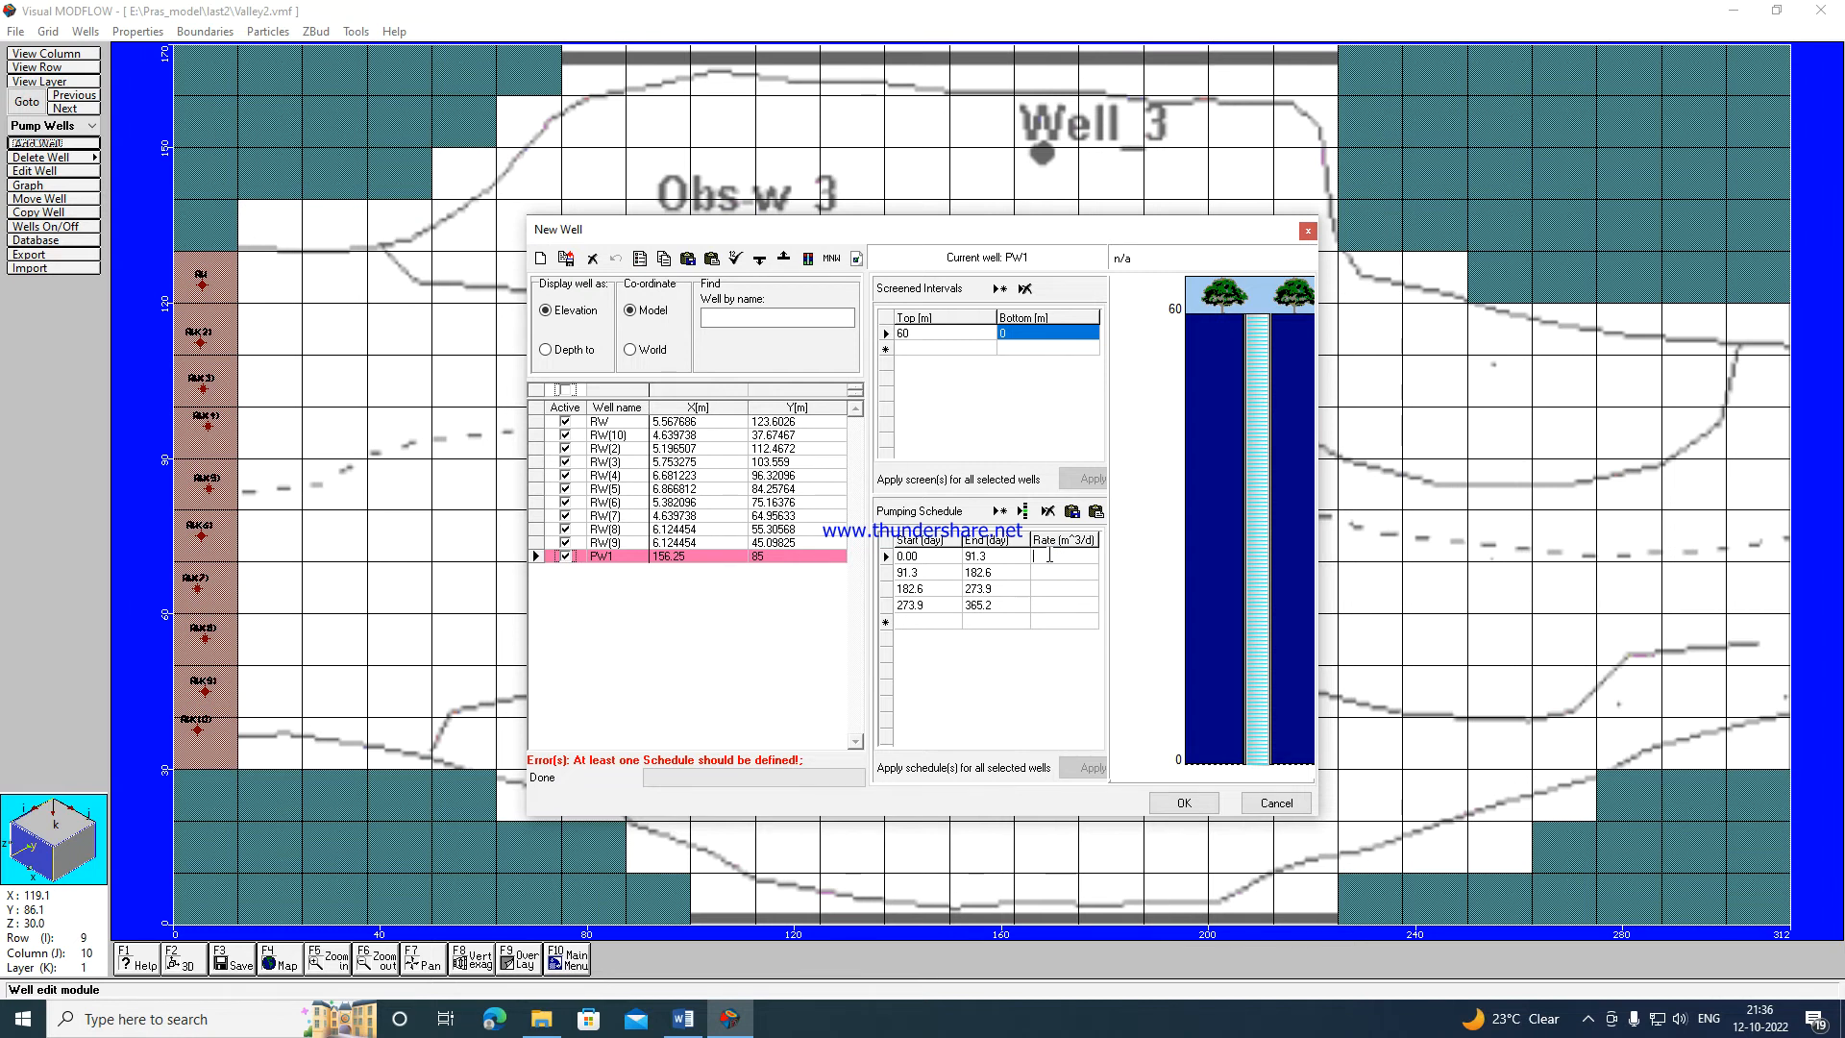
type("150")
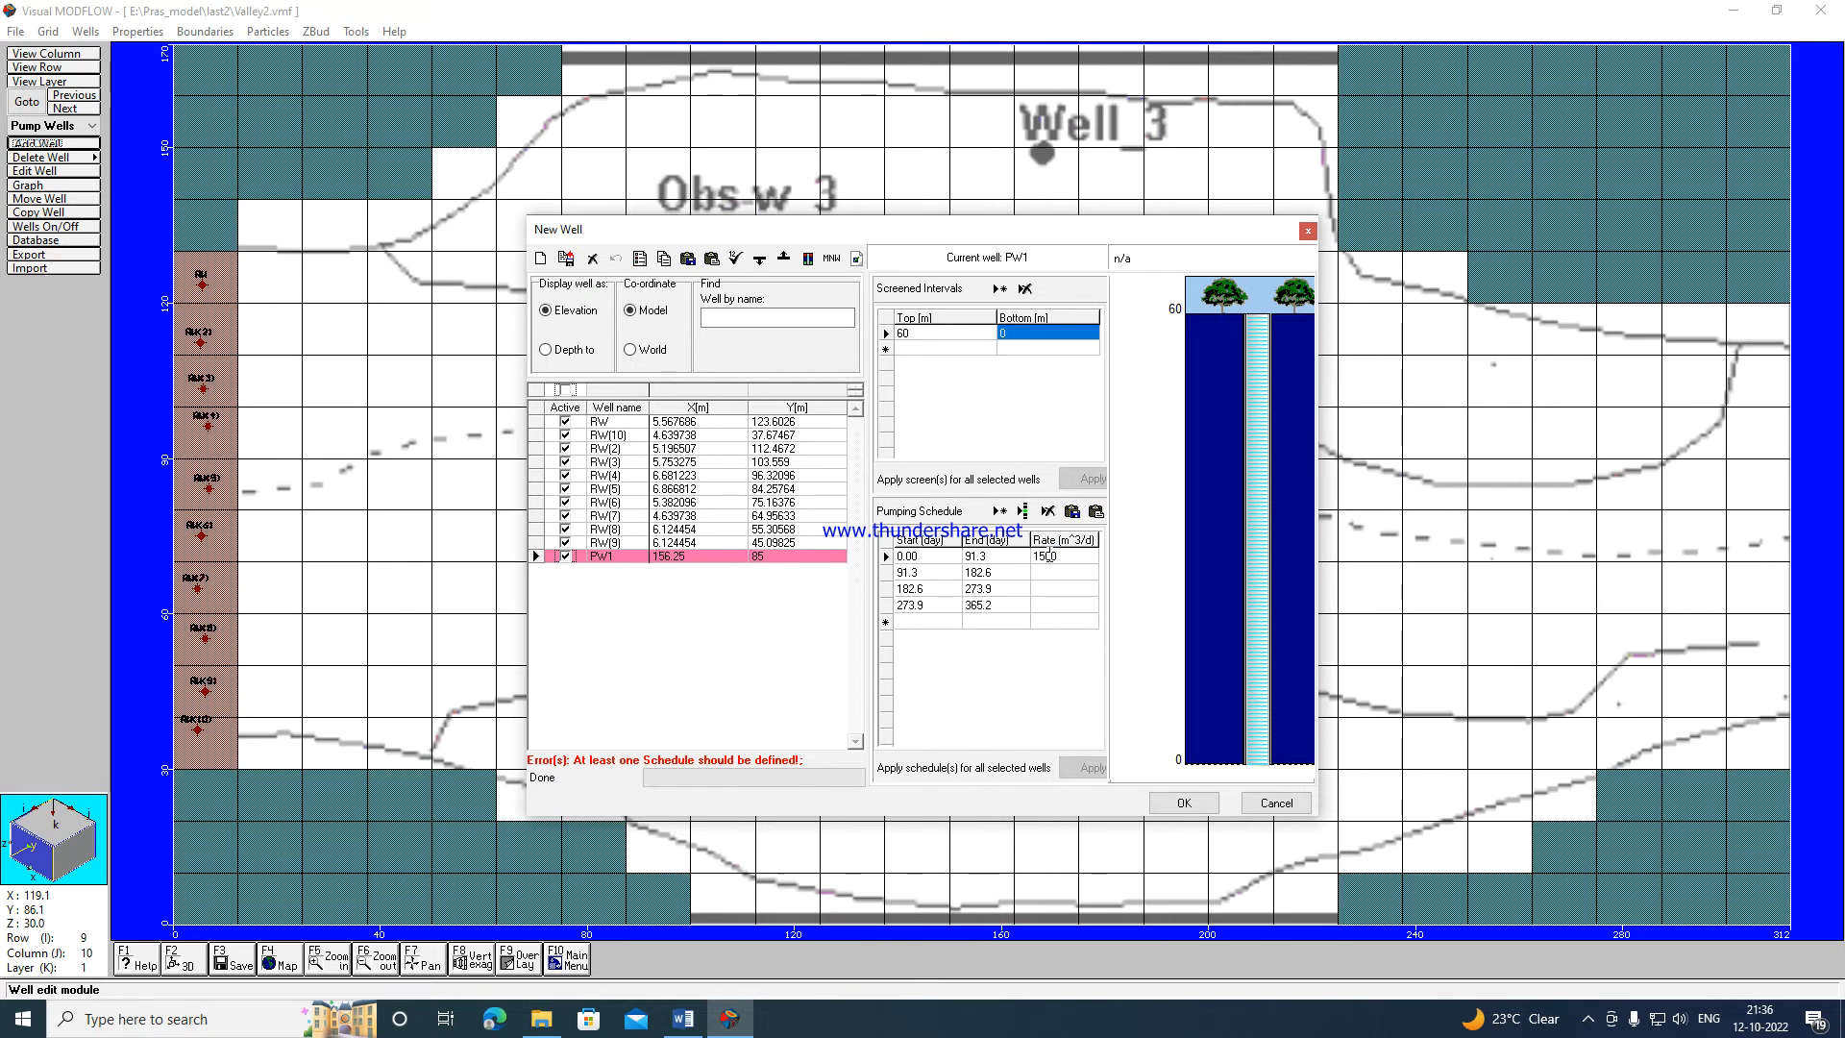
type("0")
left_click(1044, 574)
type("1000")
left_click(1039, 589)
type("0")
left_click(1051, 615)
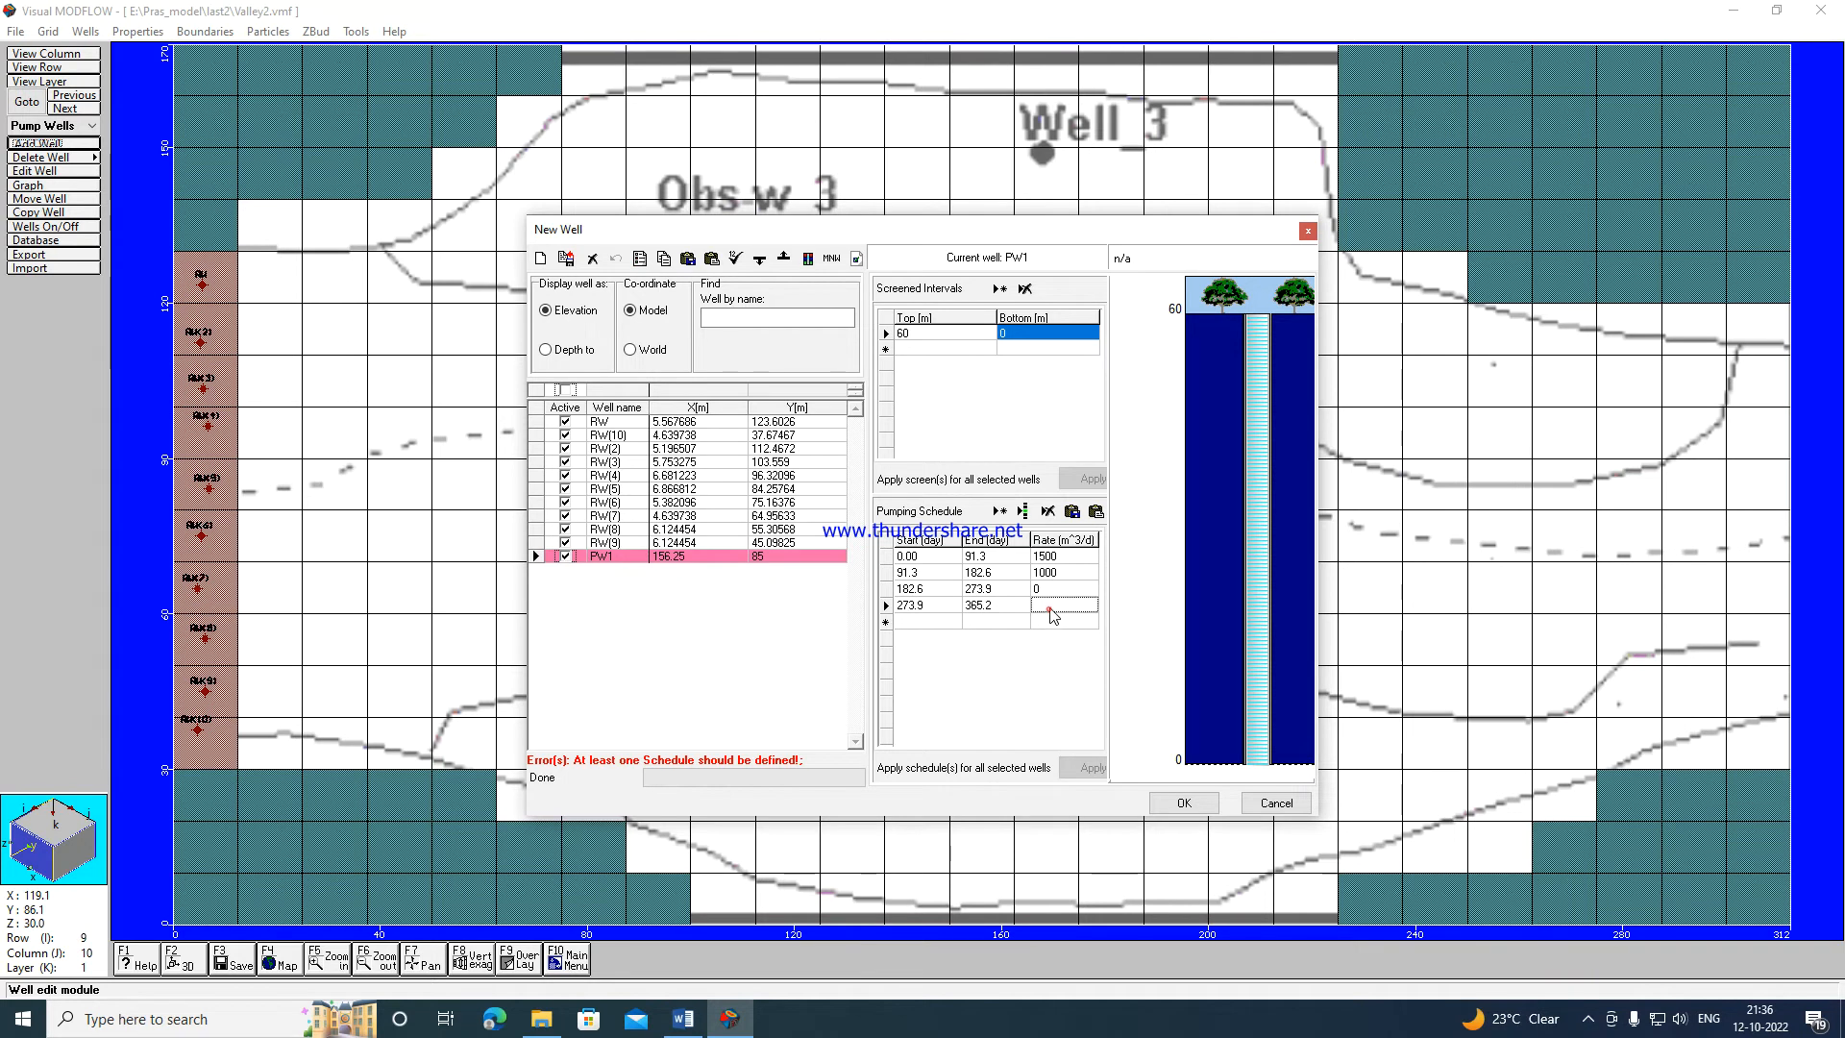
type("1500")
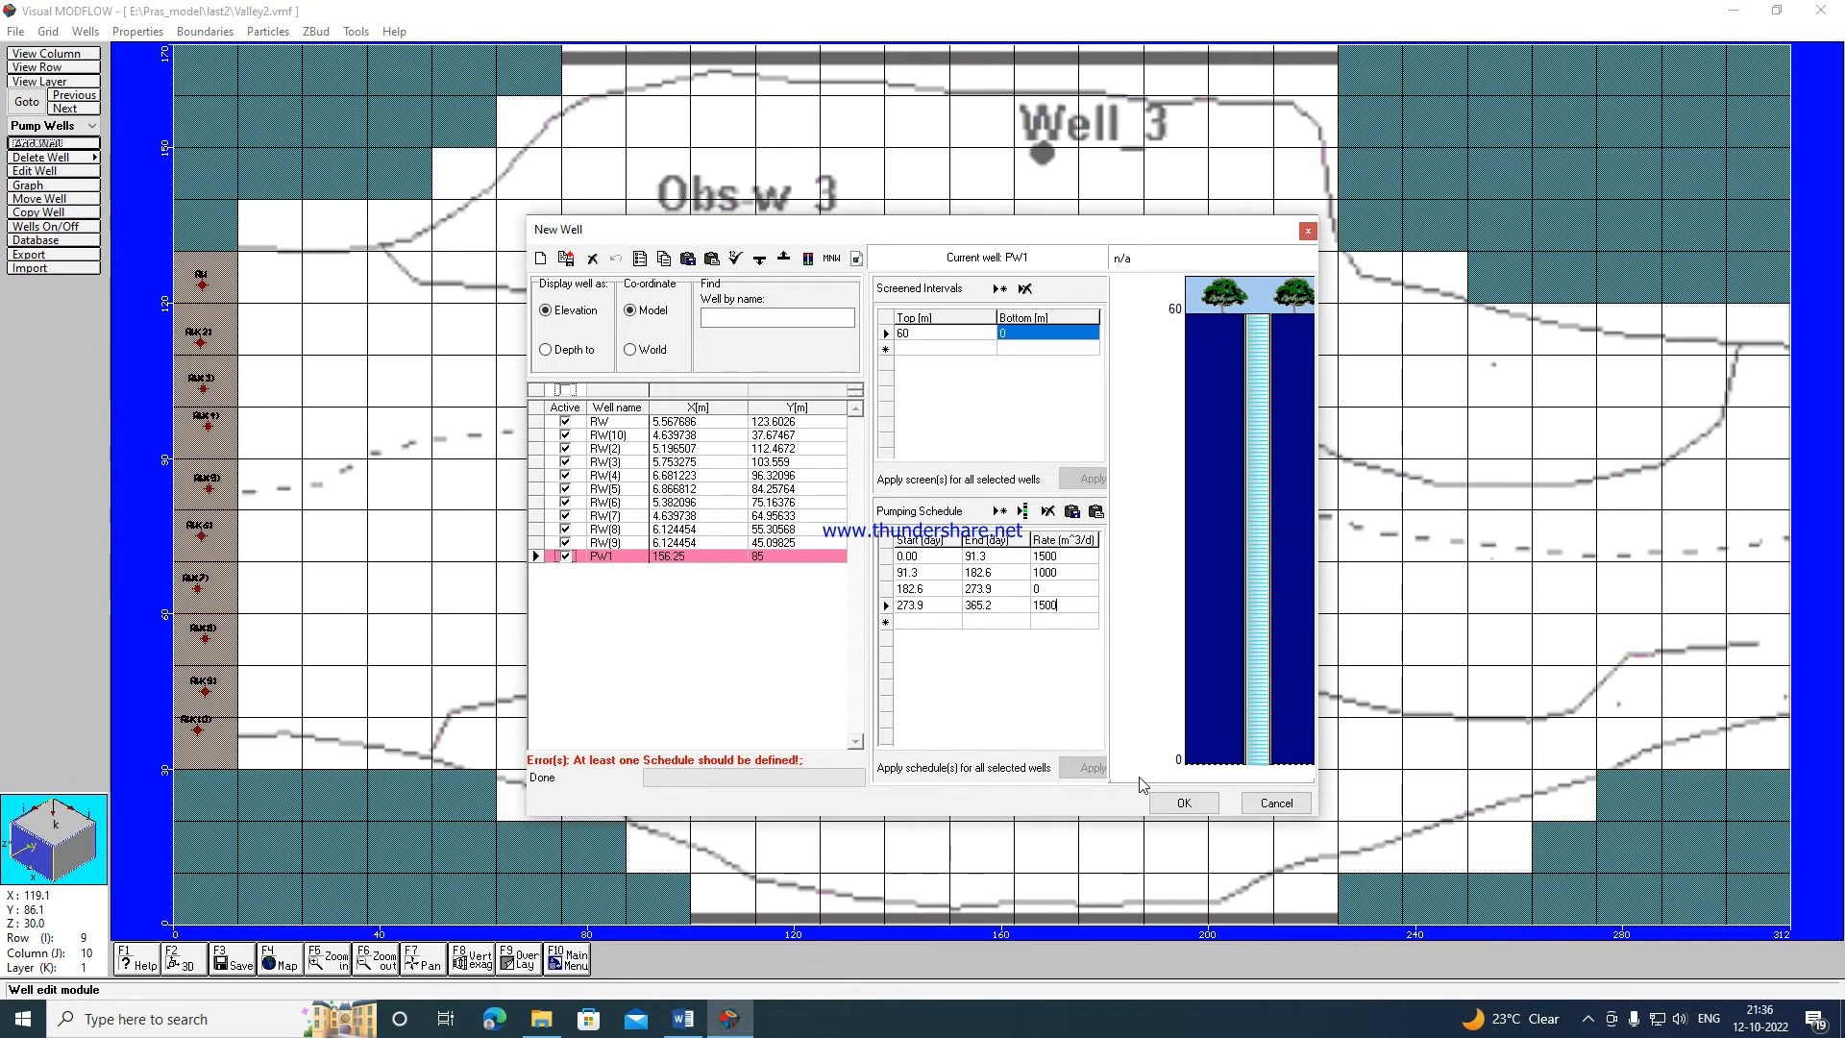
left_click(1183, 802)
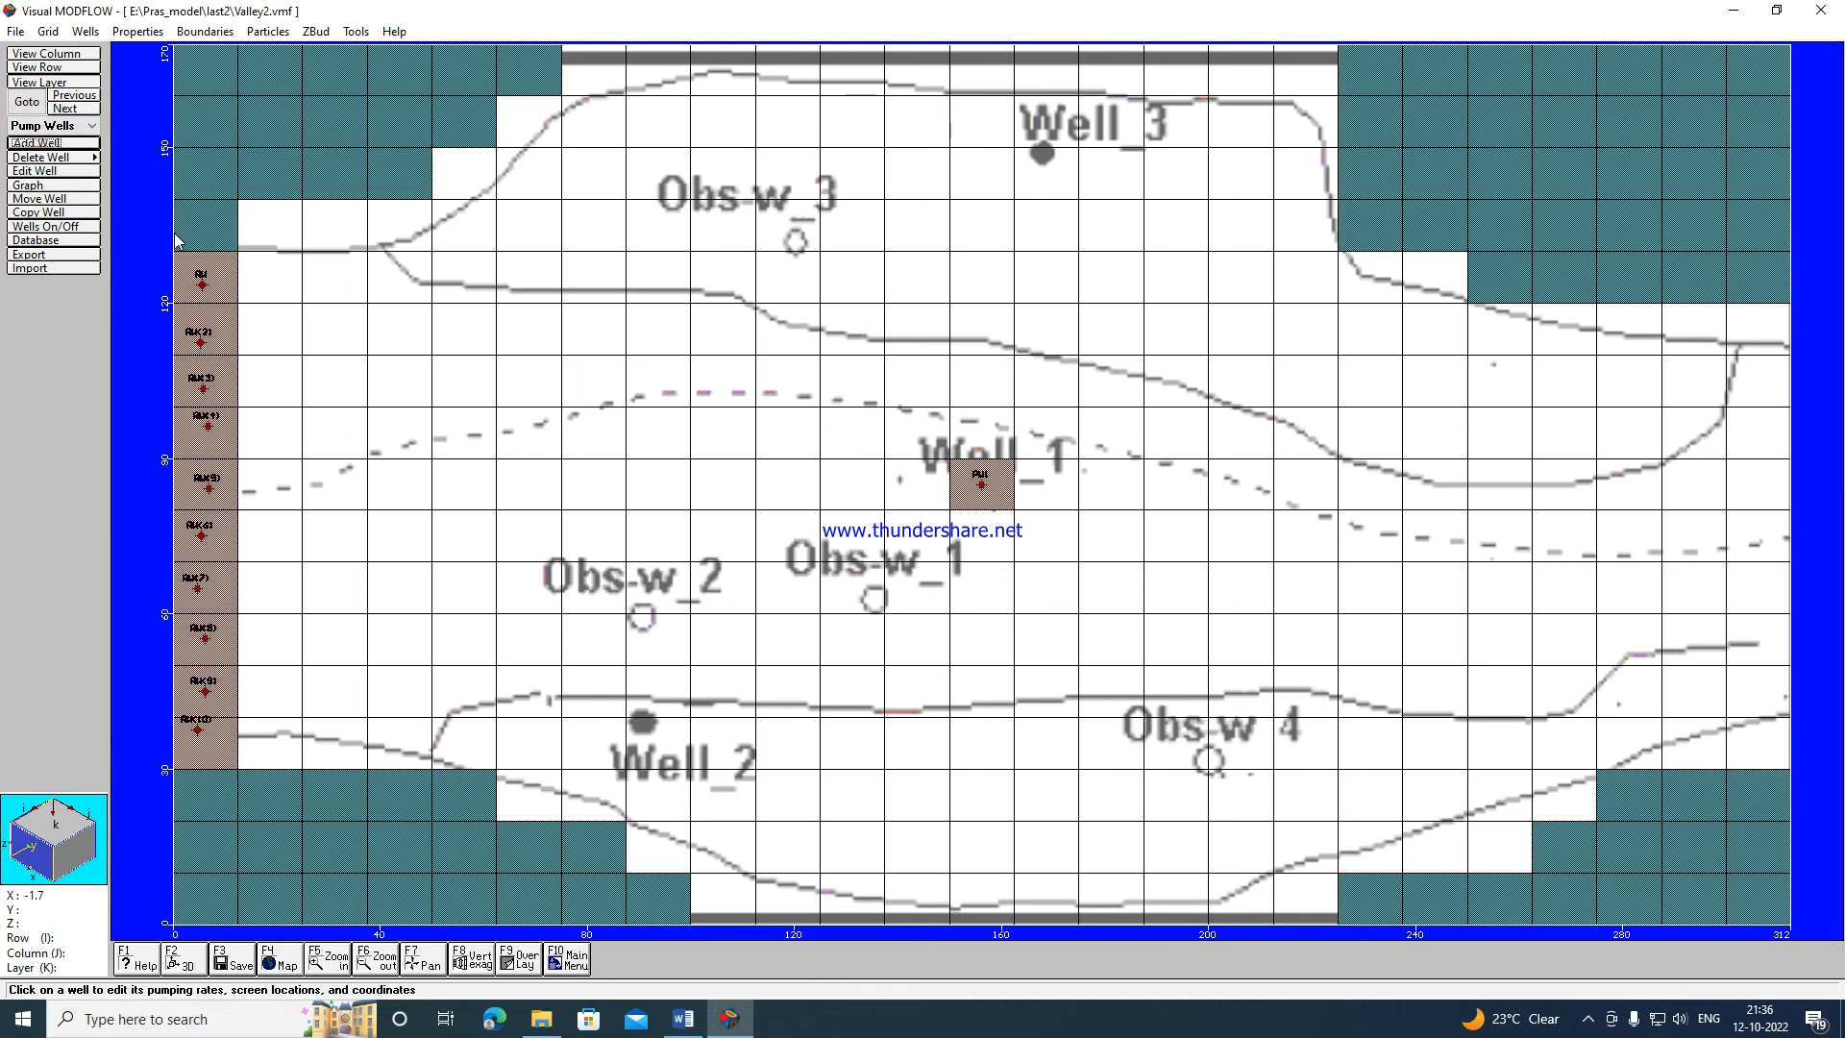
Add a second pumping well named PW2 at X co-ordinate 81.25 and Y co-ordinate 35.
left_click(1236, 534)
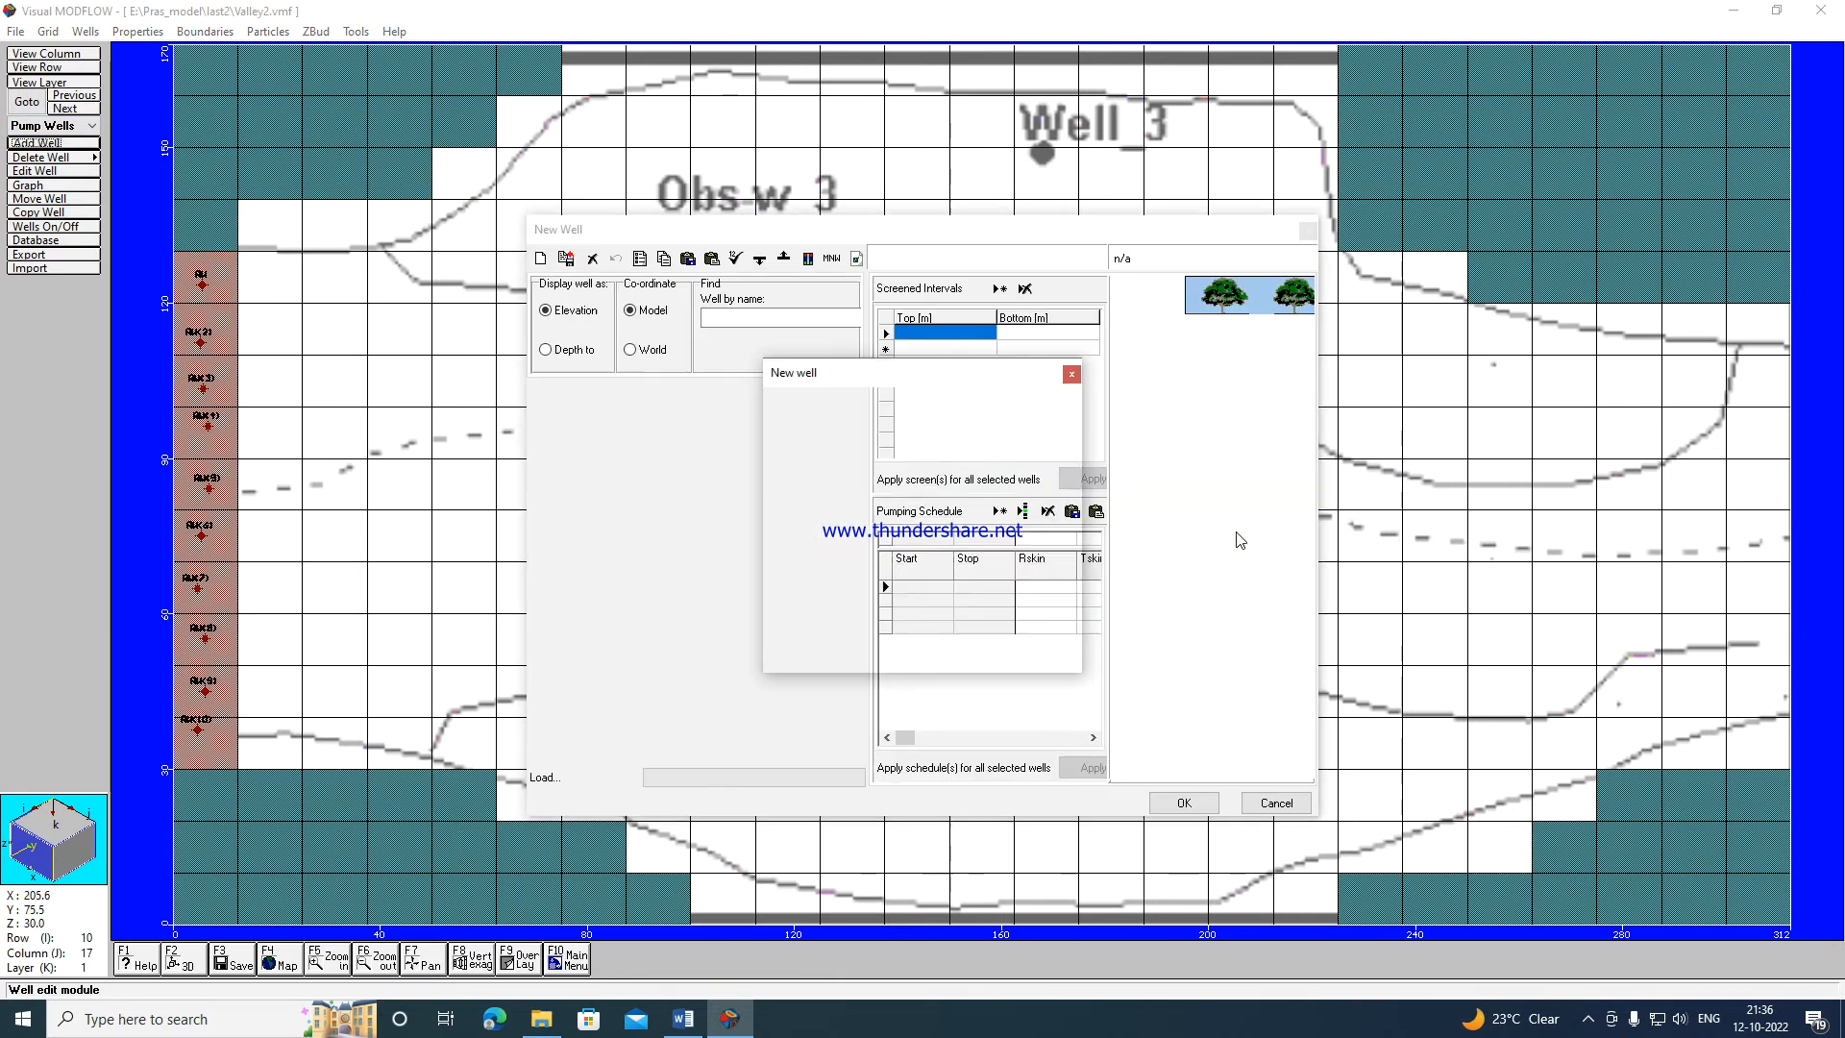
key("Tab")
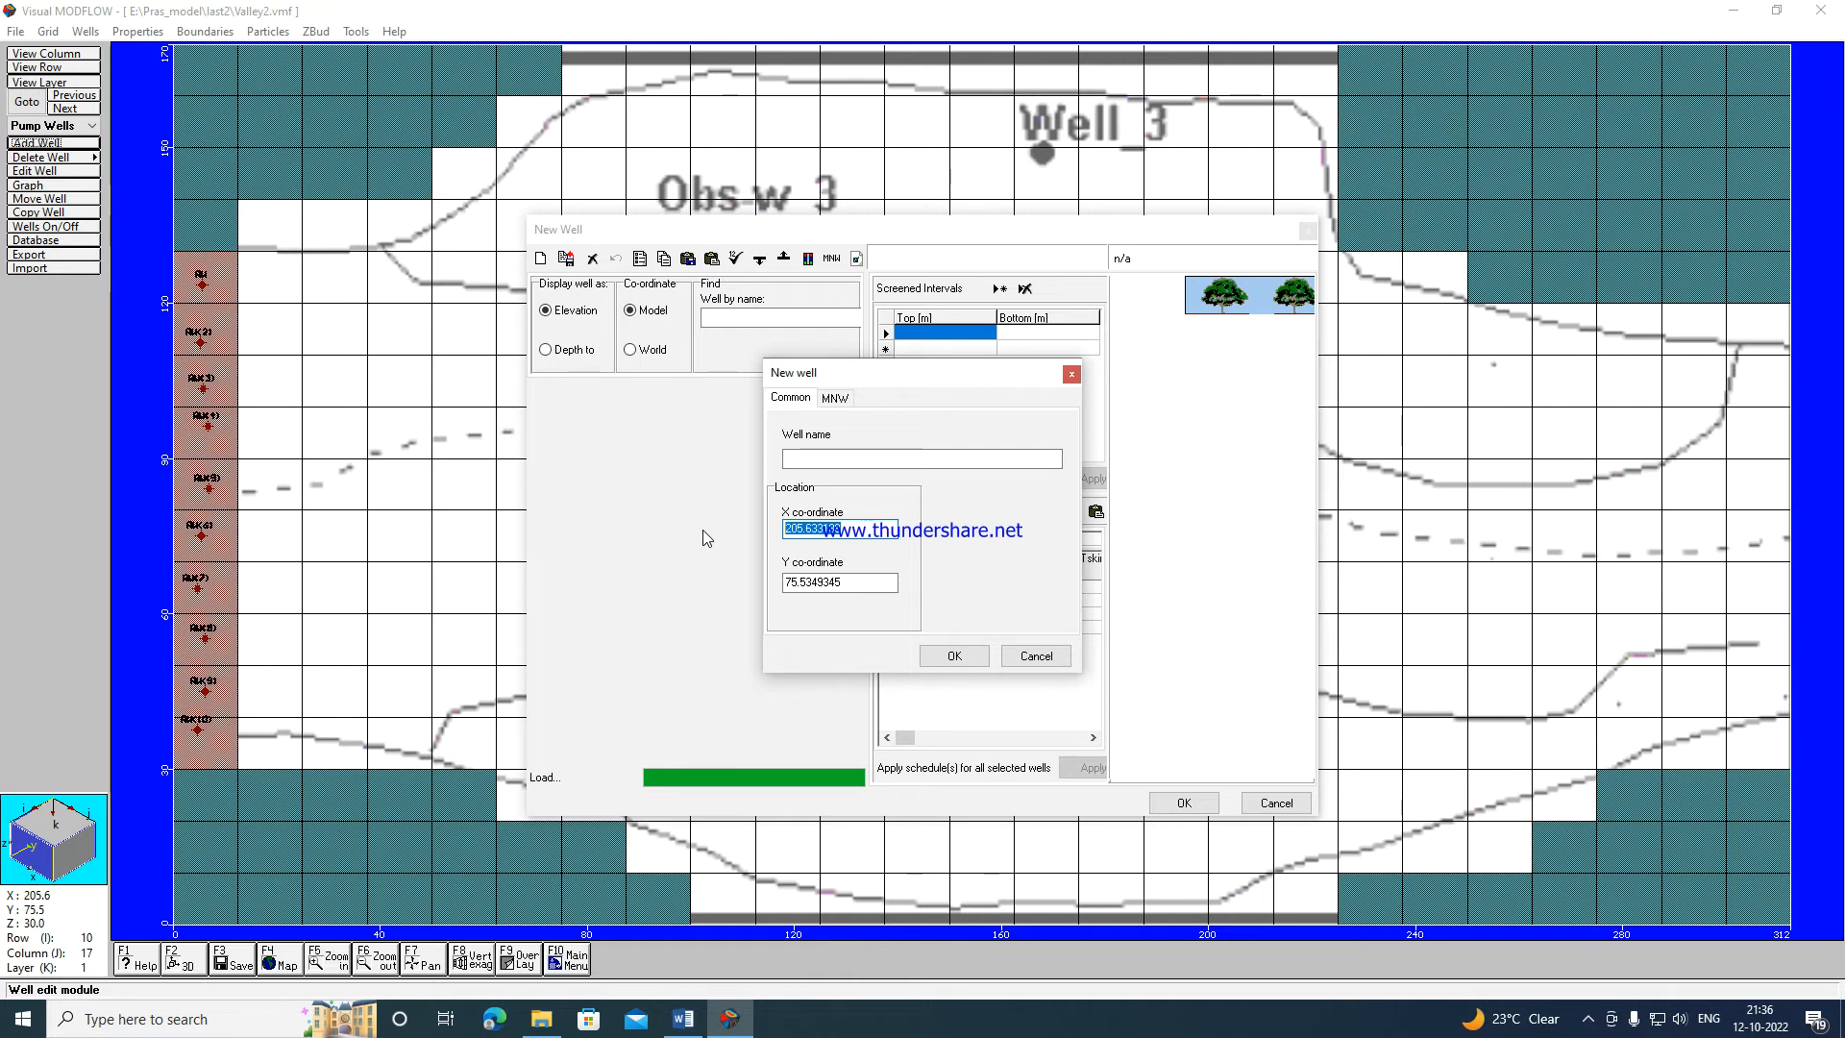
type("81.25")
key("Tab")
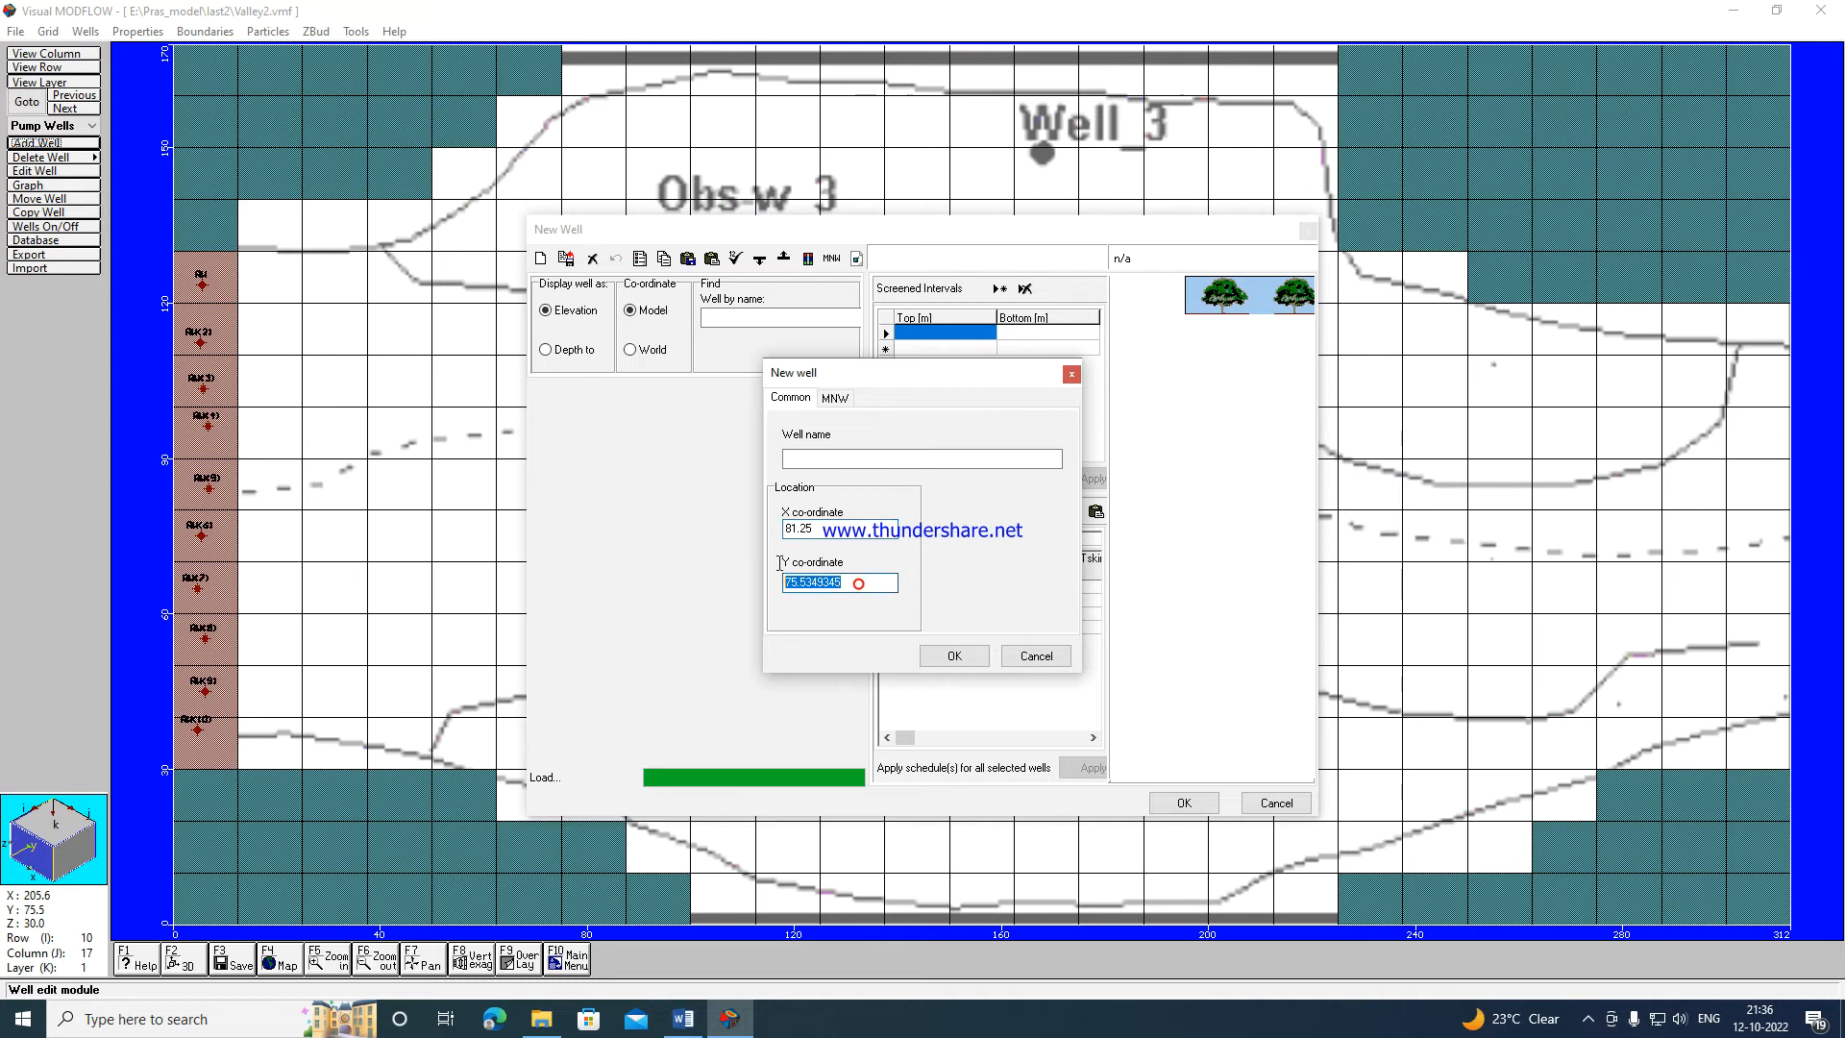
type("35")
left_click(811, 458)
type("P")
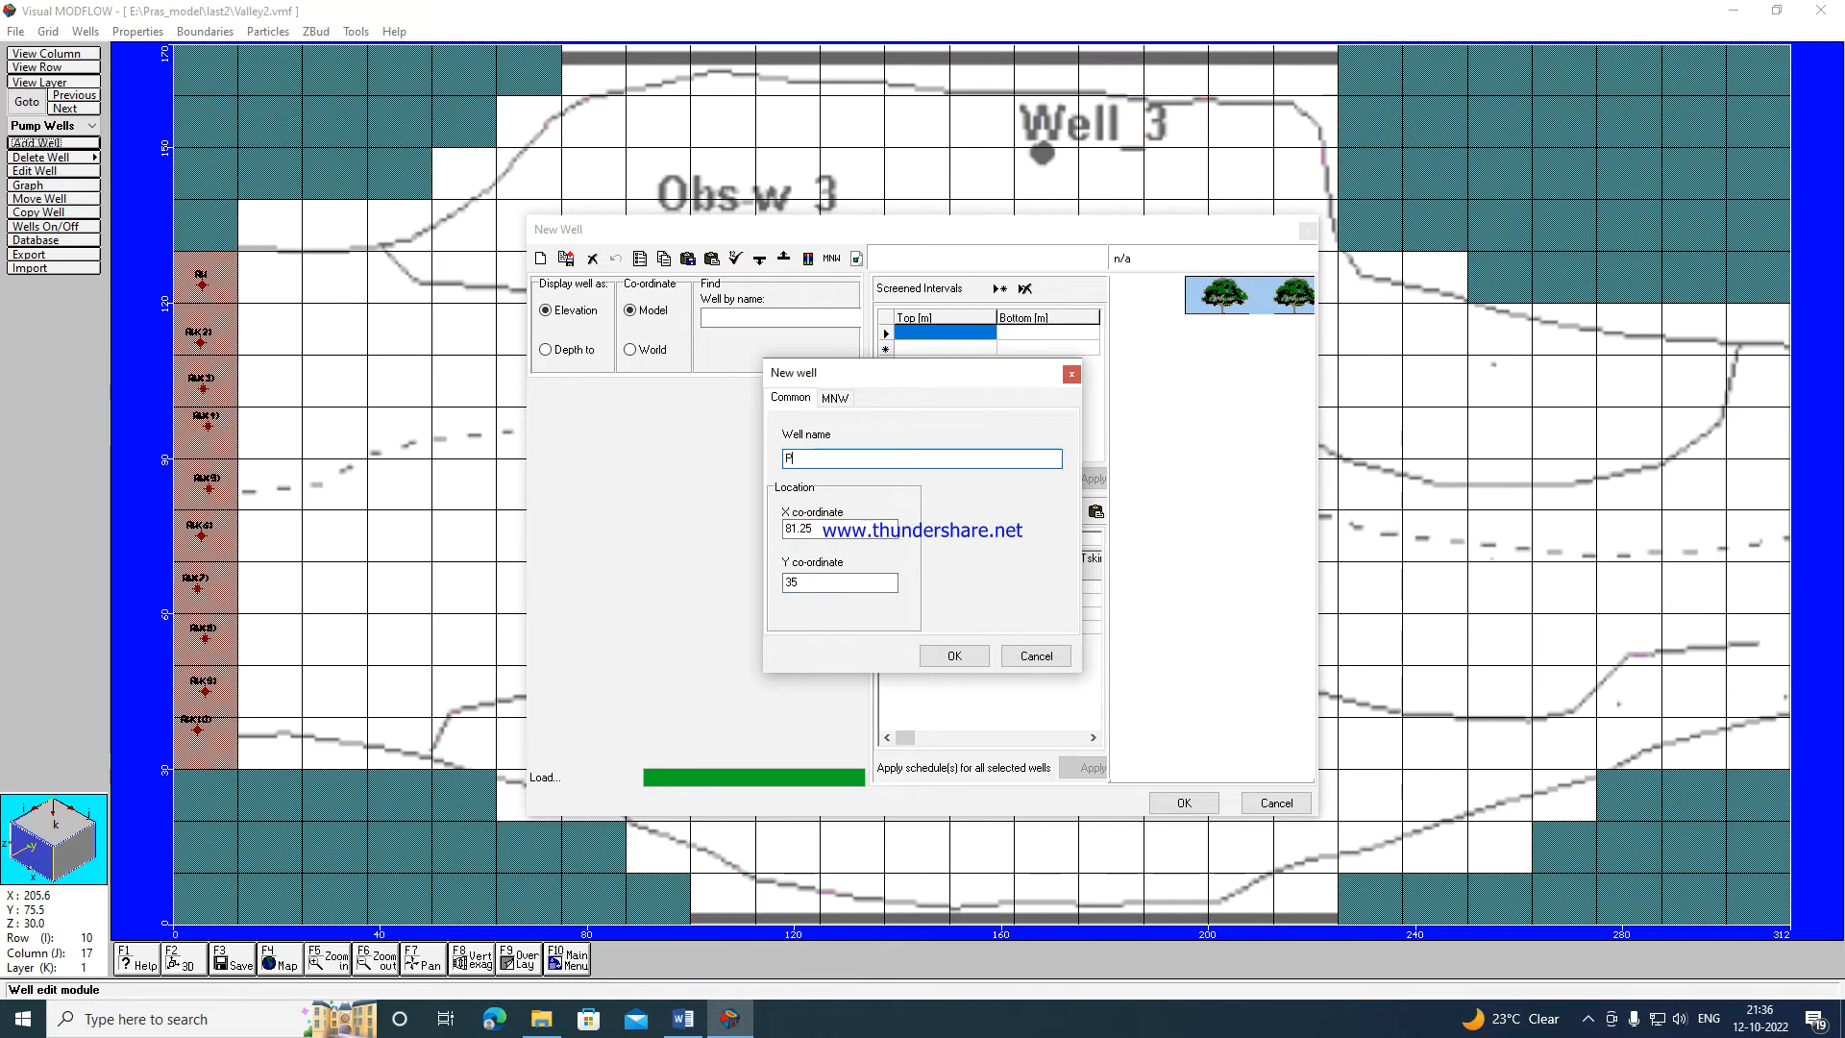
type("W2")
left_click(954, 655)
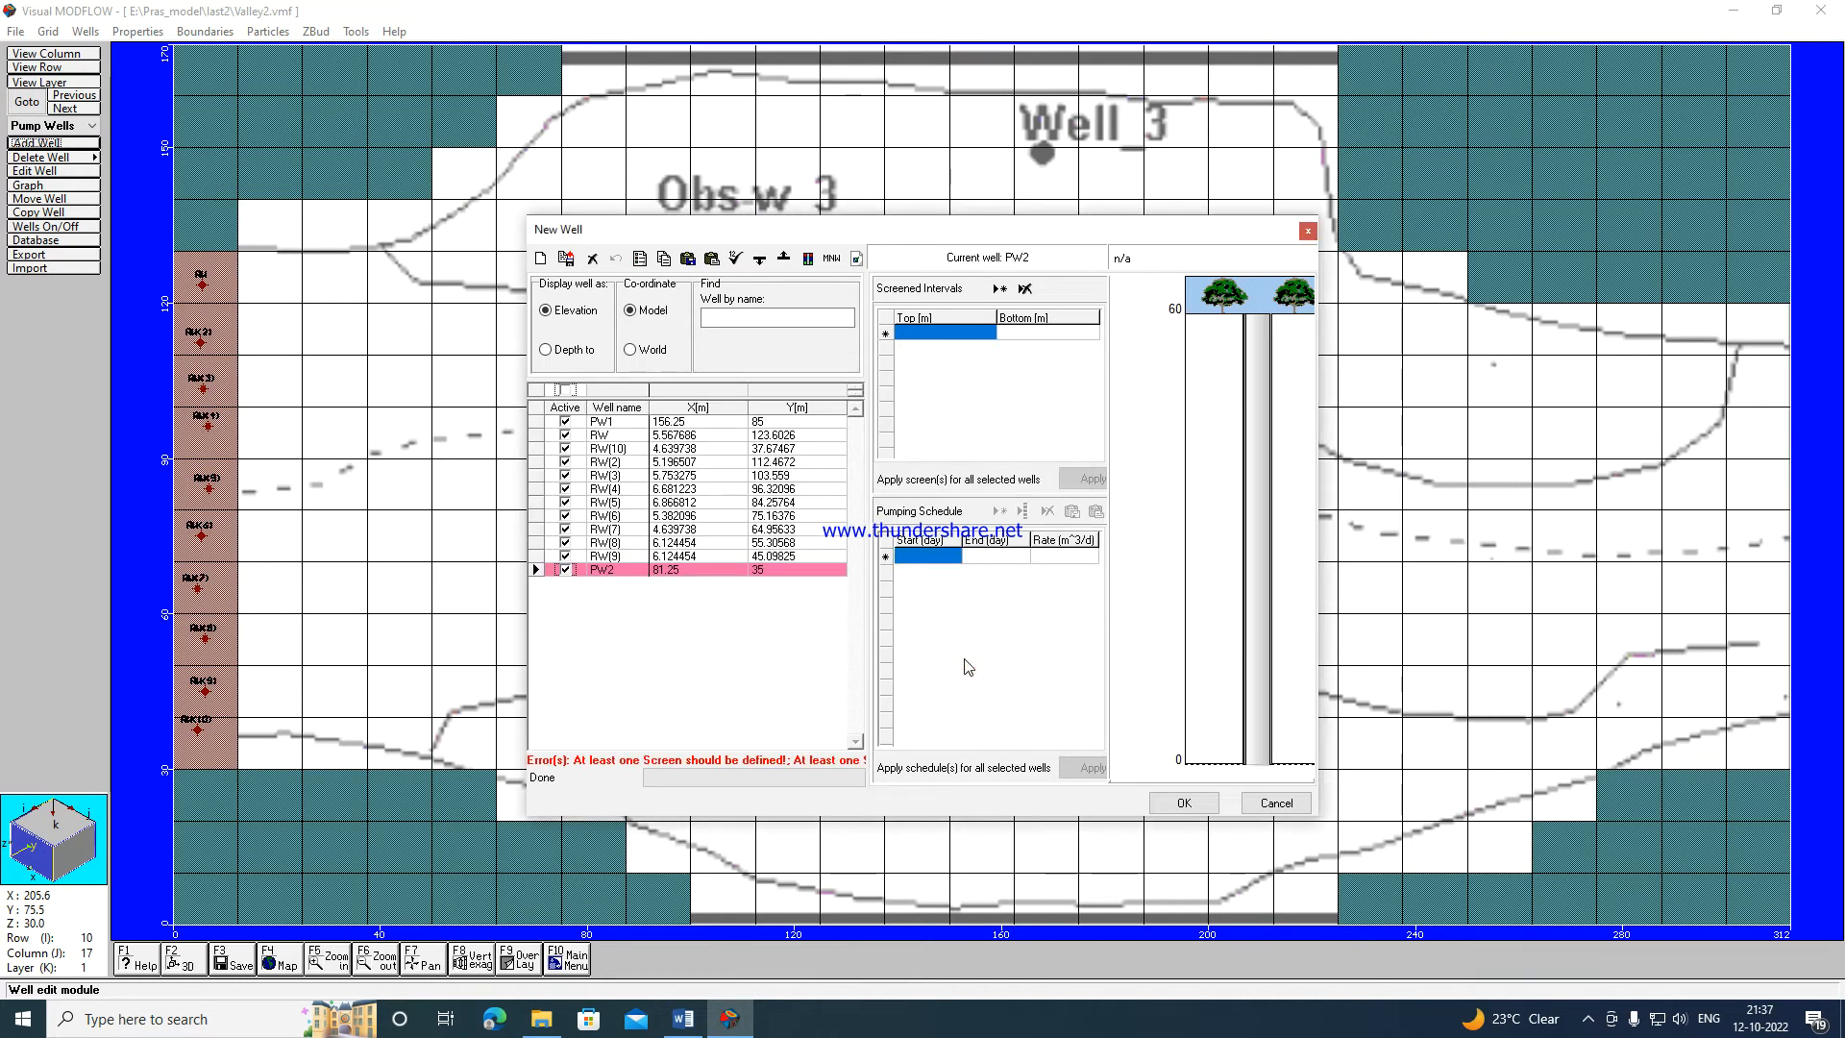
Set the screened interval of well PW2 to a top of 60 m and a bottom of 0 m.
left_click(934, 335)
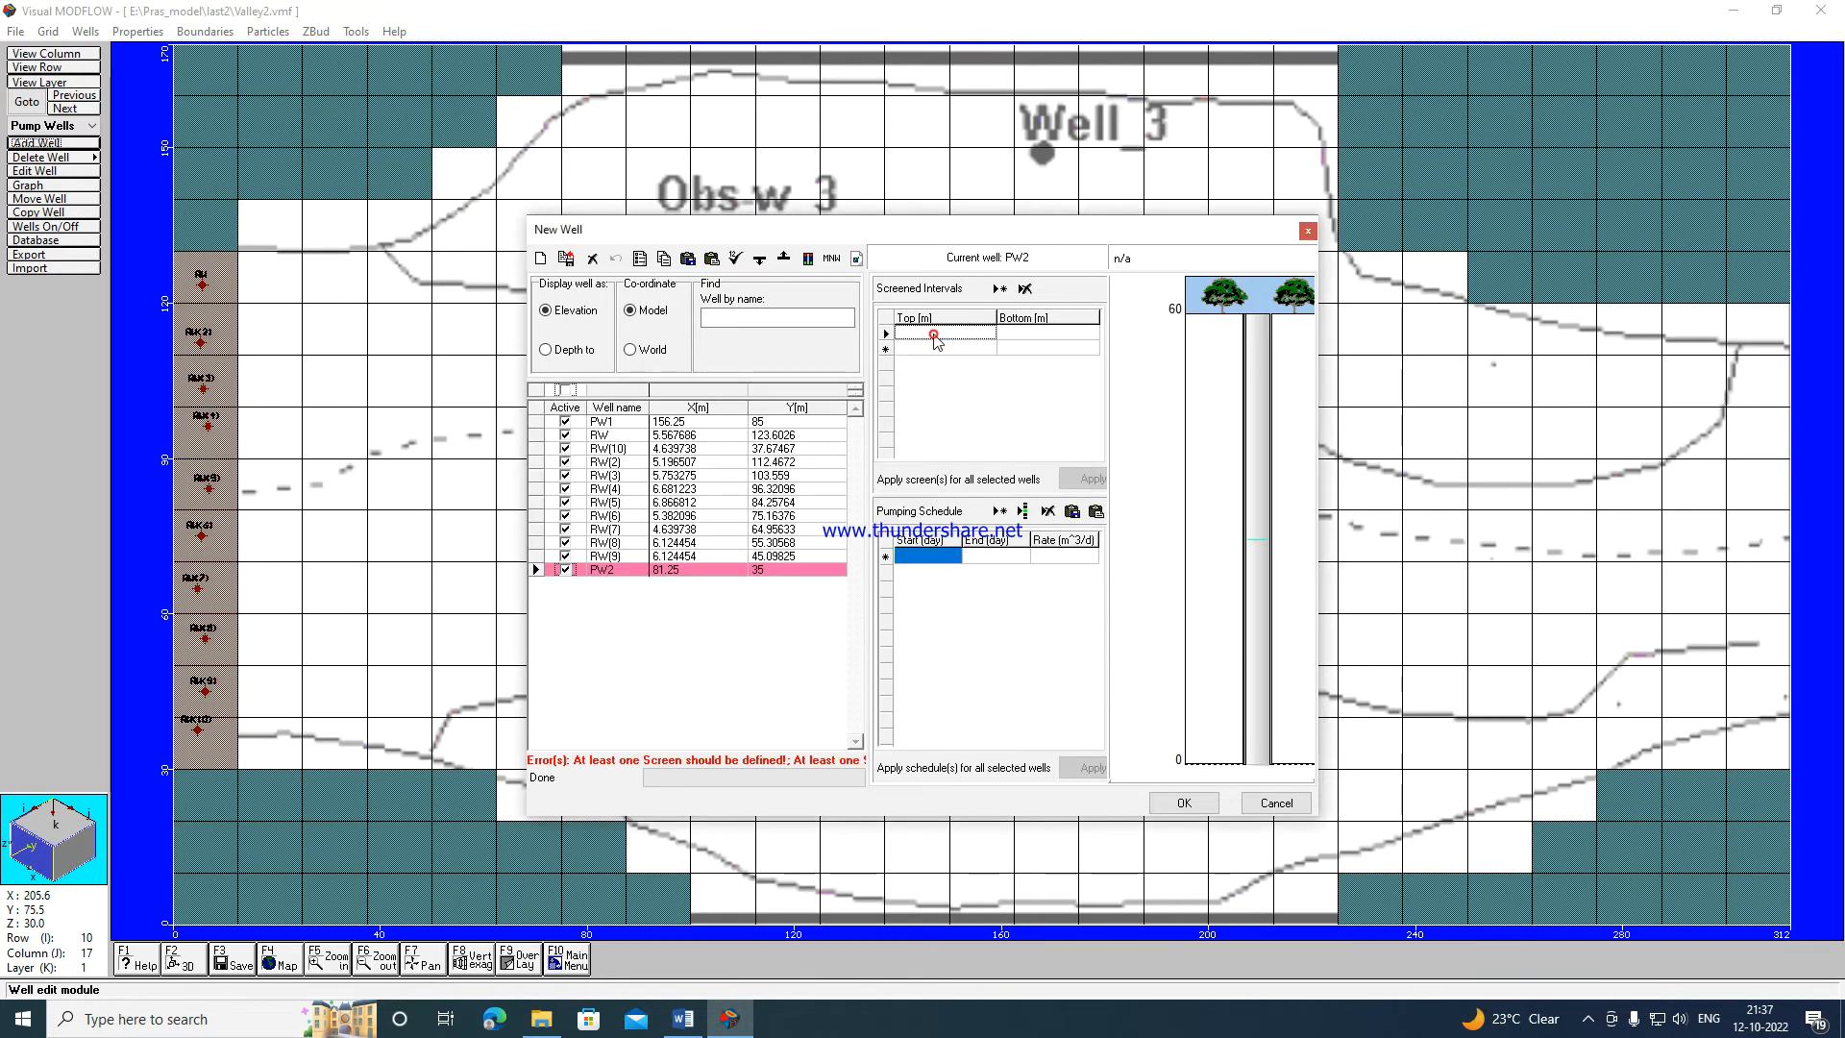
type("0")
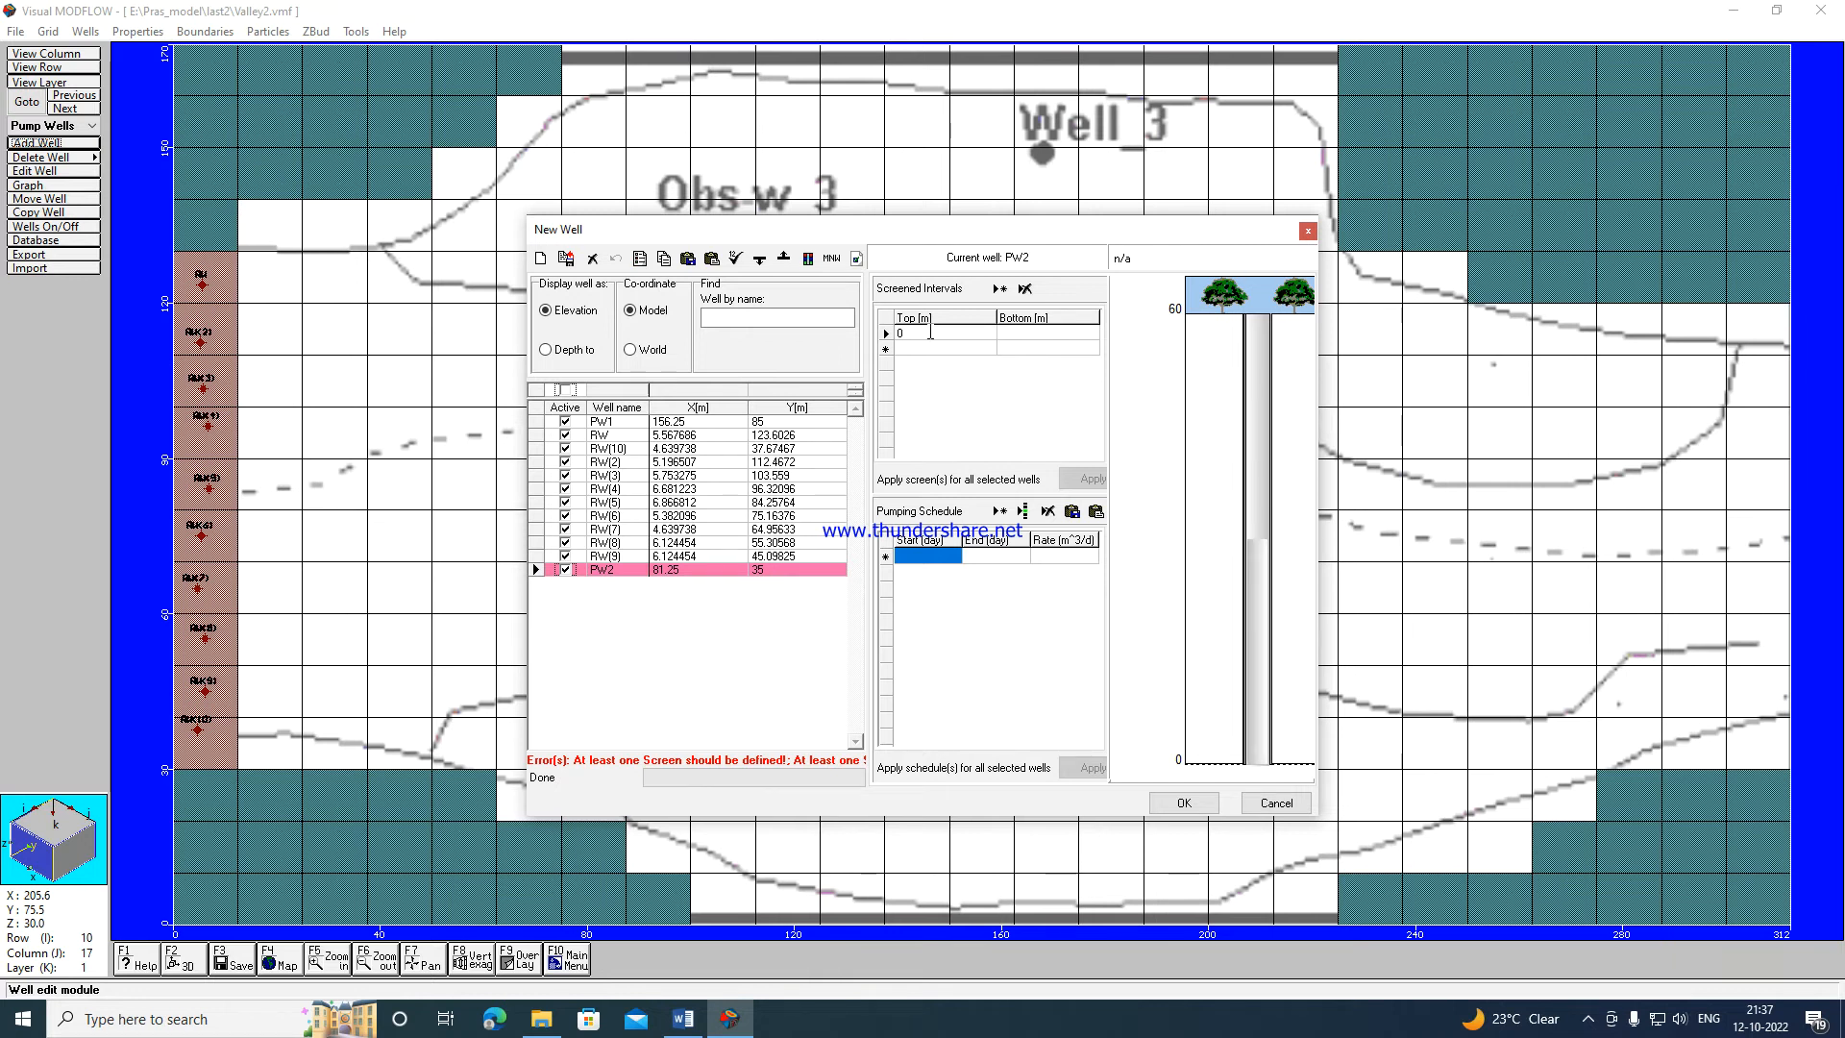
key("BackSpace")
type("60")
left_click(1048, 335)
type("0")
Enter four consecutive pumping periods for well PW2, starting at day 0 and ending at days 91.3, 182.6, 273.9 and 365.2.
left_click(928, 556)
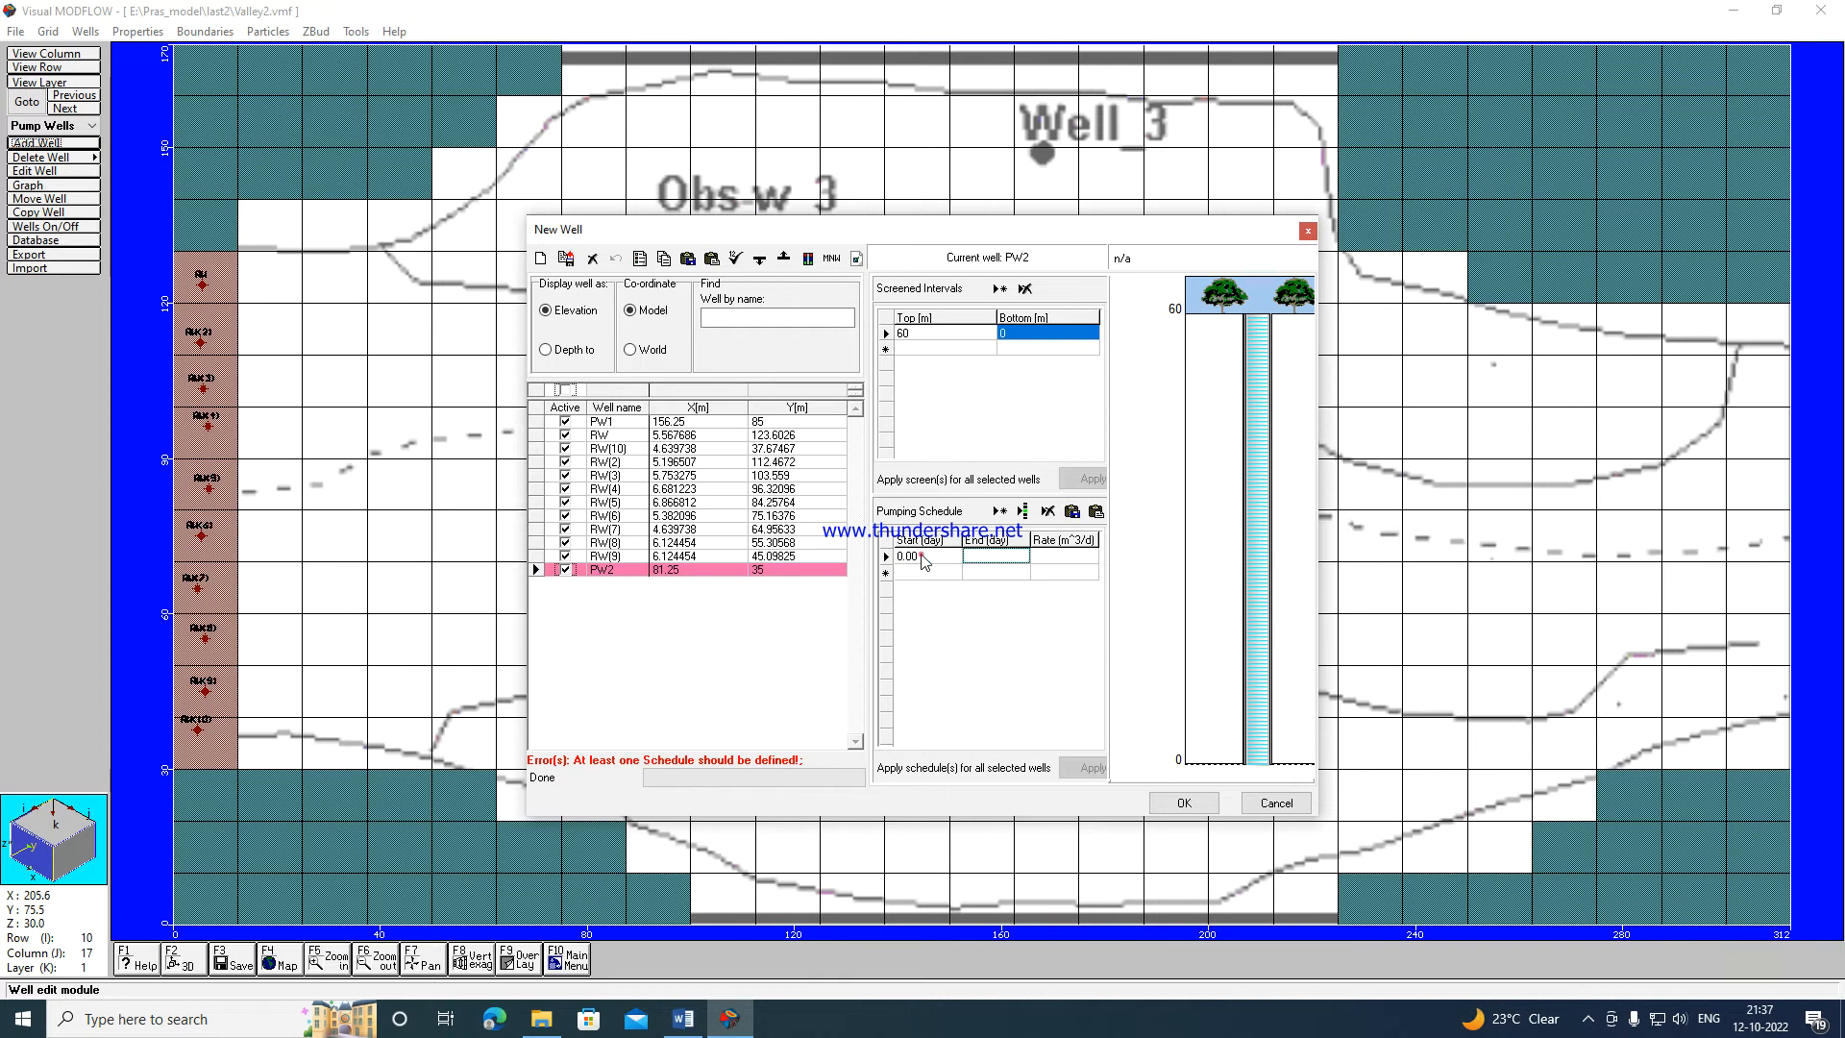
left_click(976, 561)
left_click(996, 573)
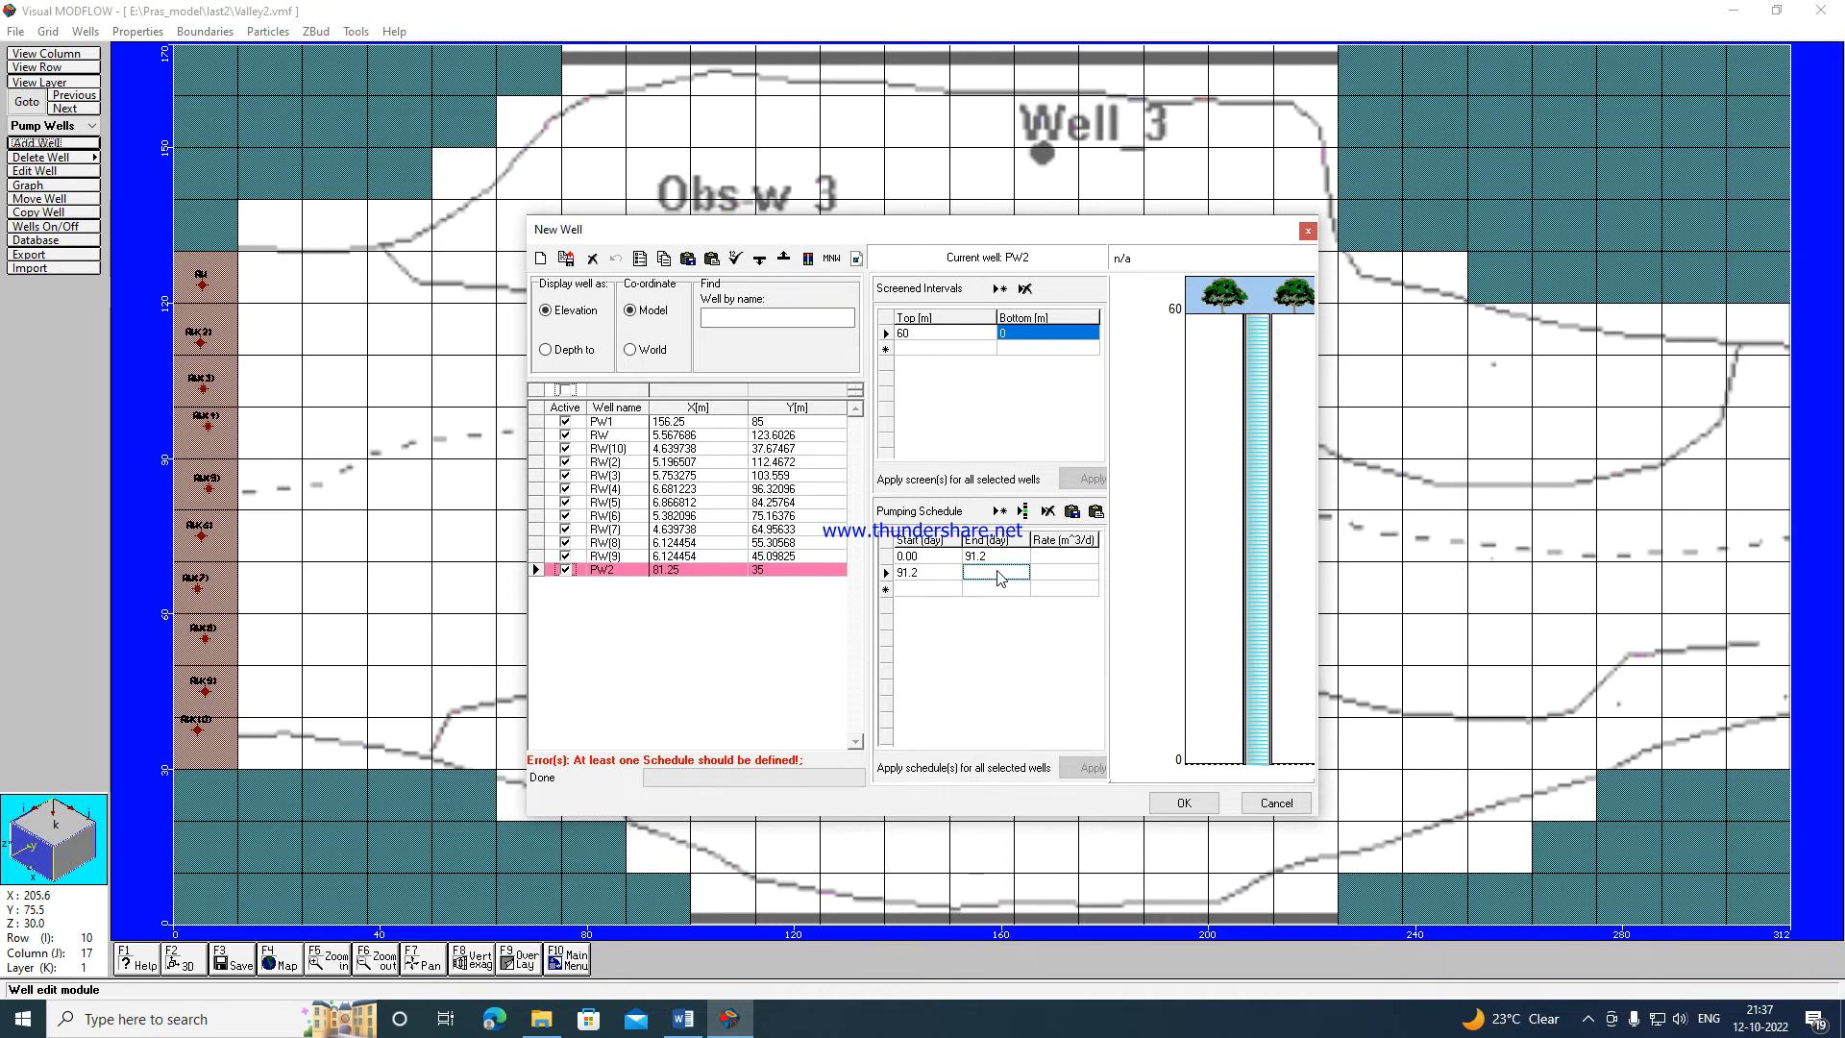
left_click(998, 575)
left_click(989, 551)
type("3")
type(".6")
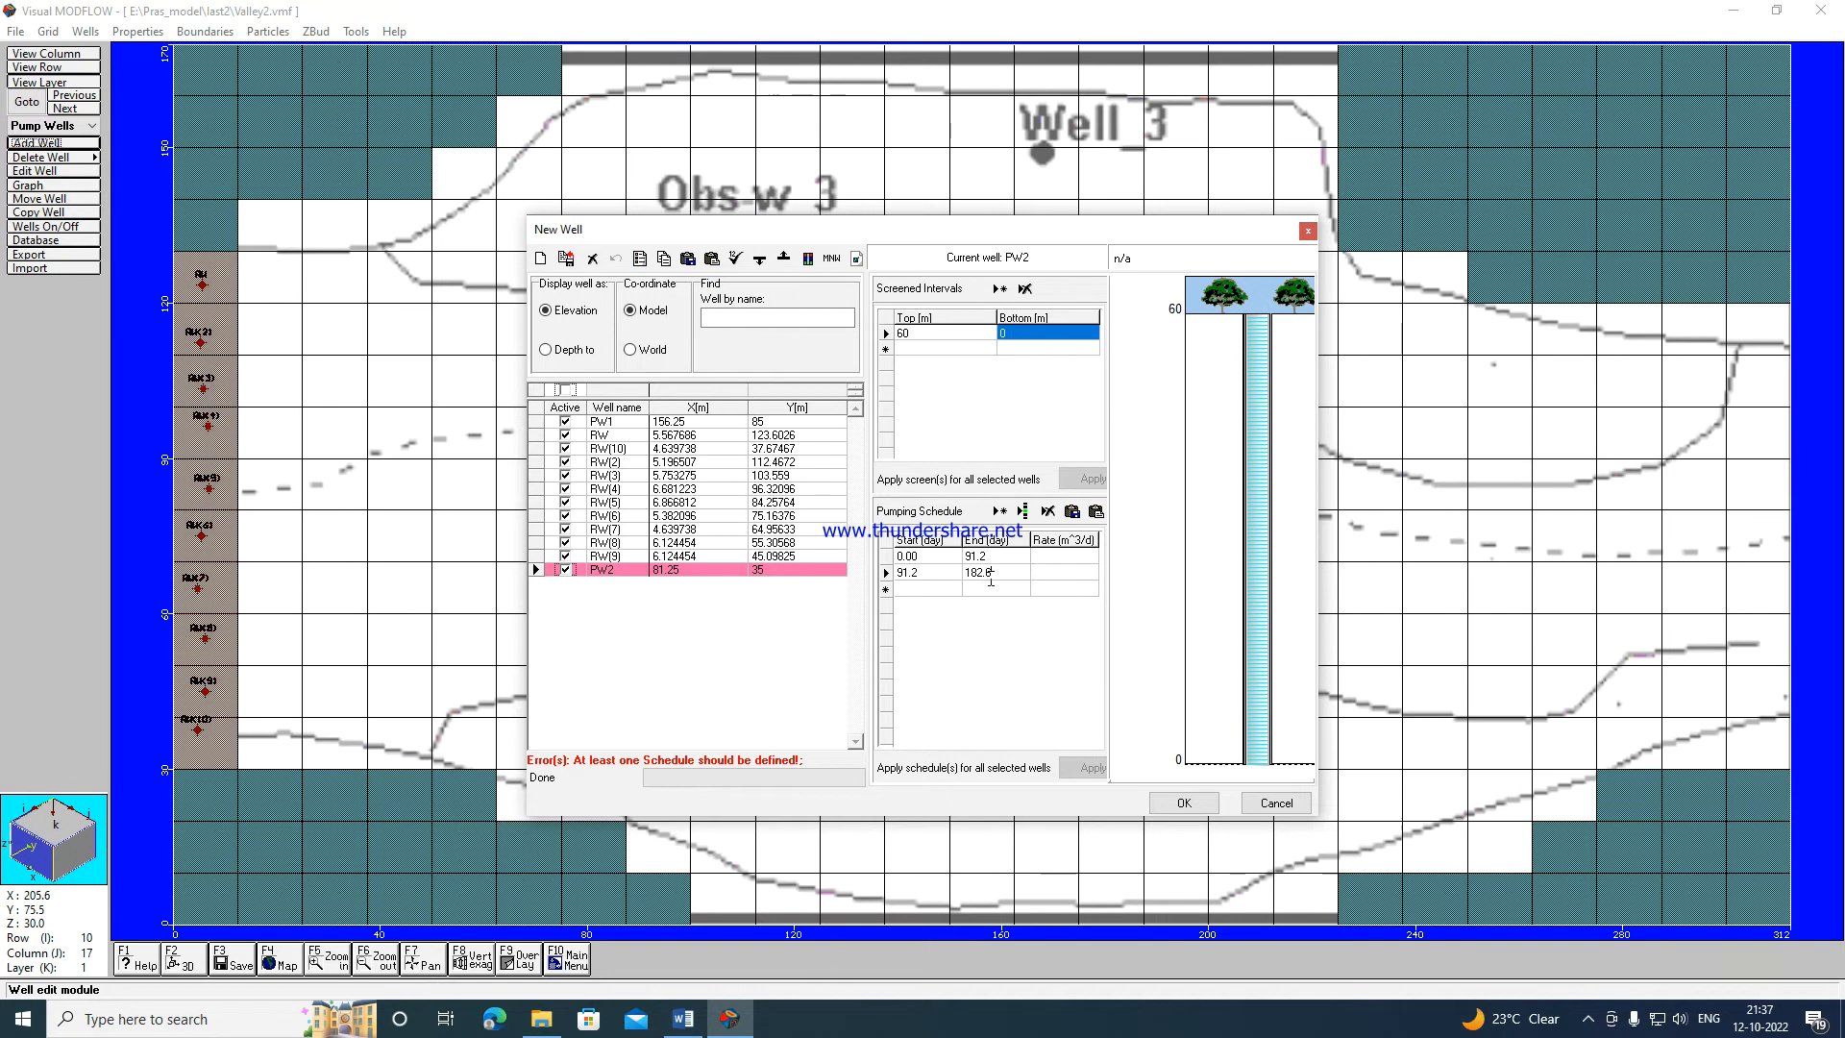
left_click(1003, 597)
left_click(999, 590)
type("273.9")
left_click(980, 609)
left_click(996, 603)
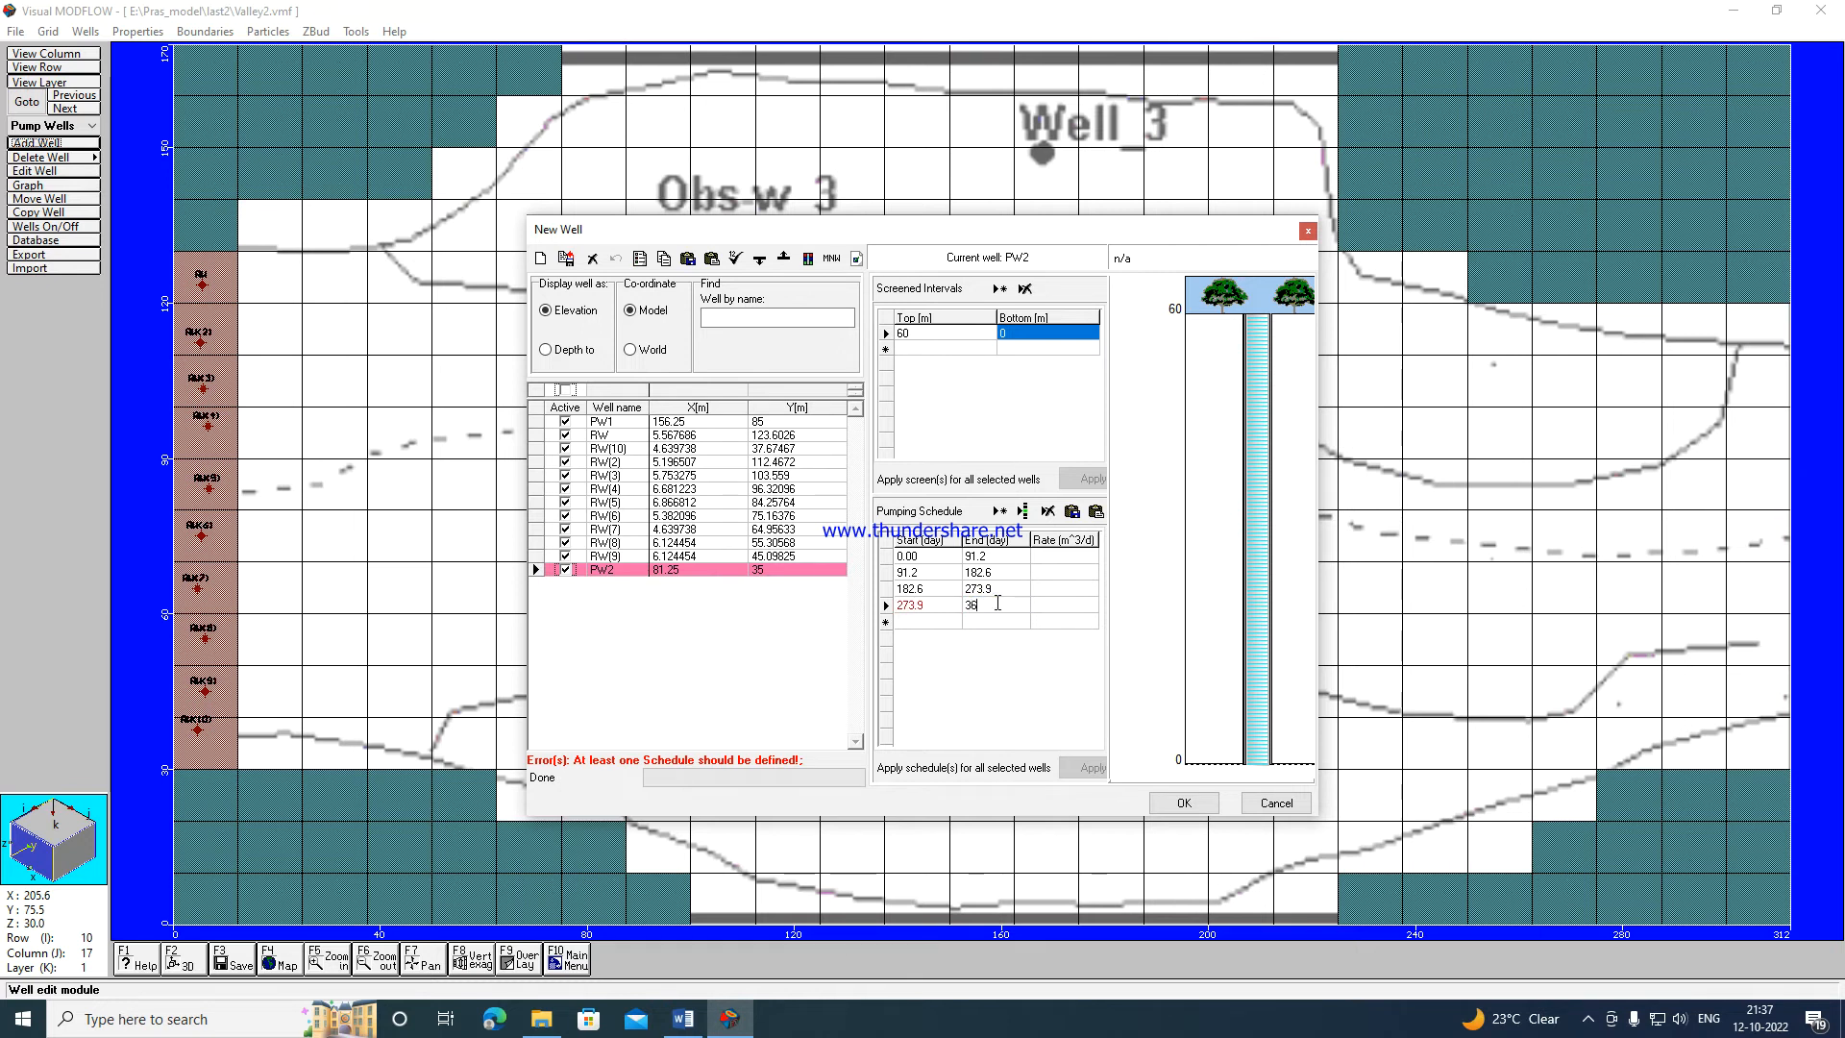
left_click(975, 555)
type("91")
Set PW2's pumping rates for the four periods to 2000, 1000, 500 and 1500 m³/d and accept the well.
left_click(1060, 561)
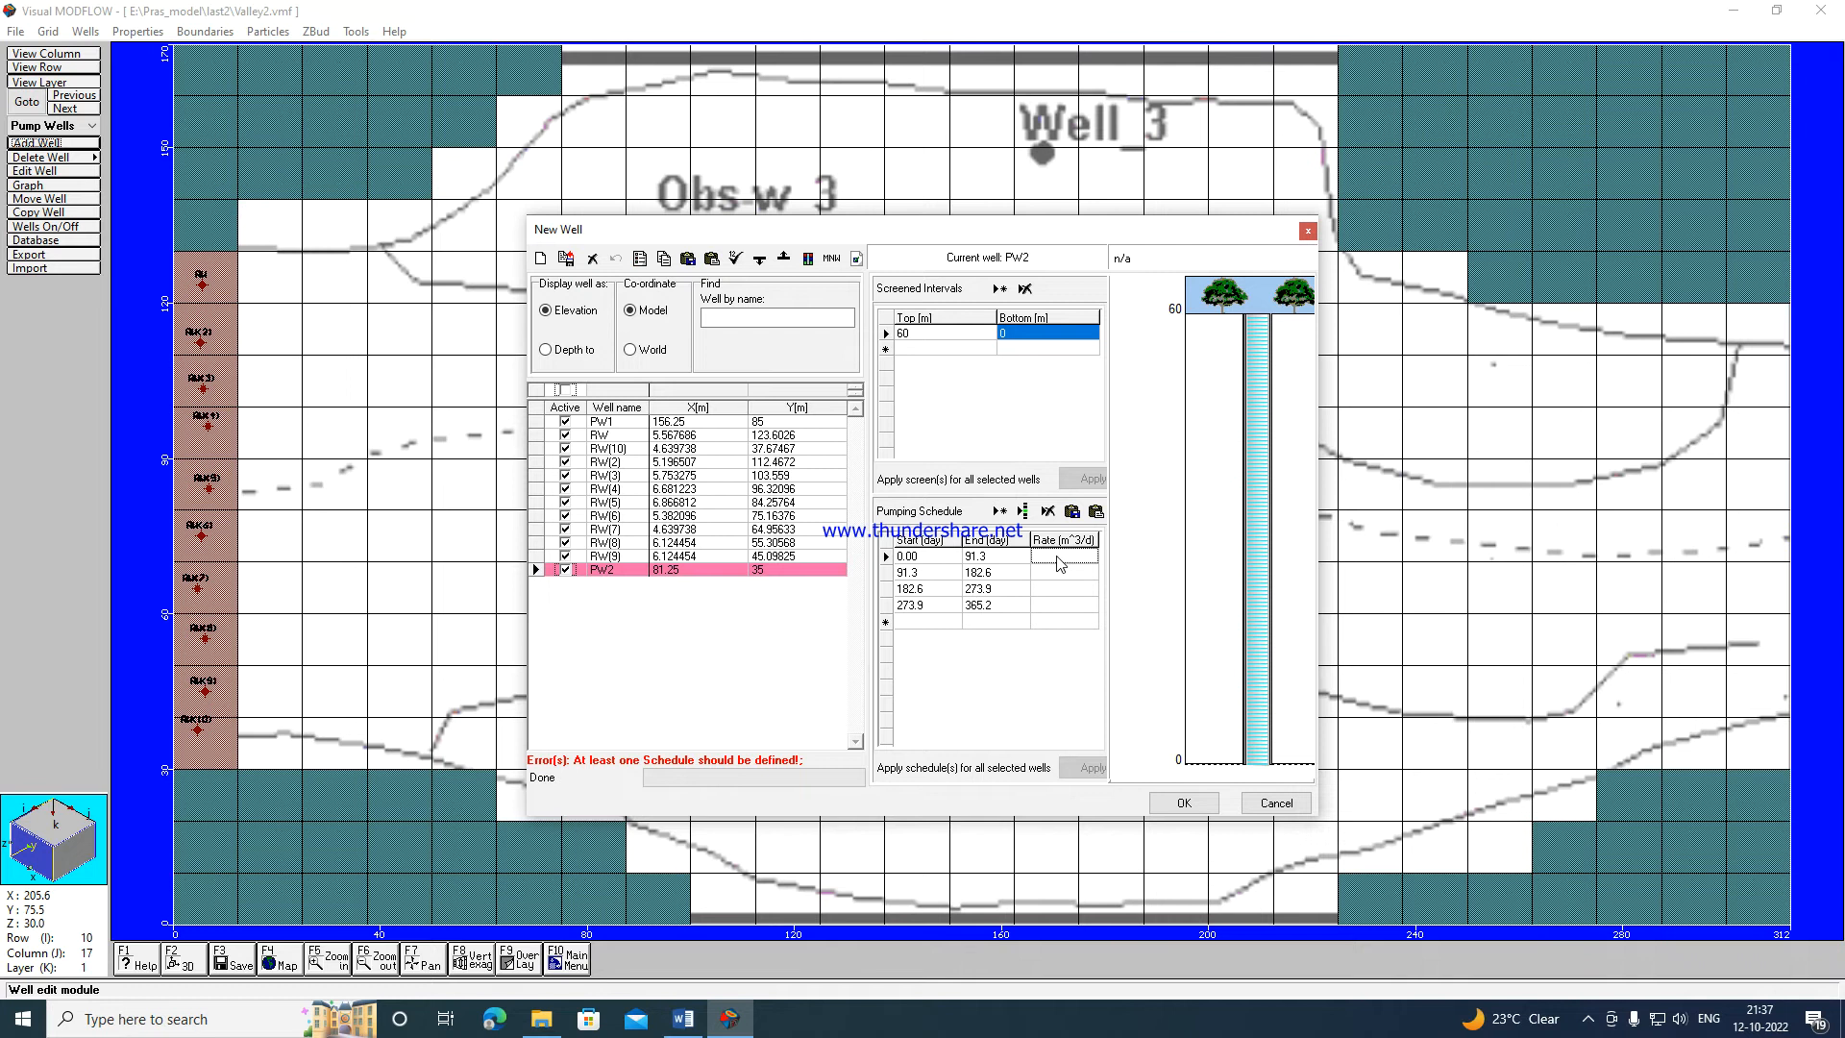
type("2000")
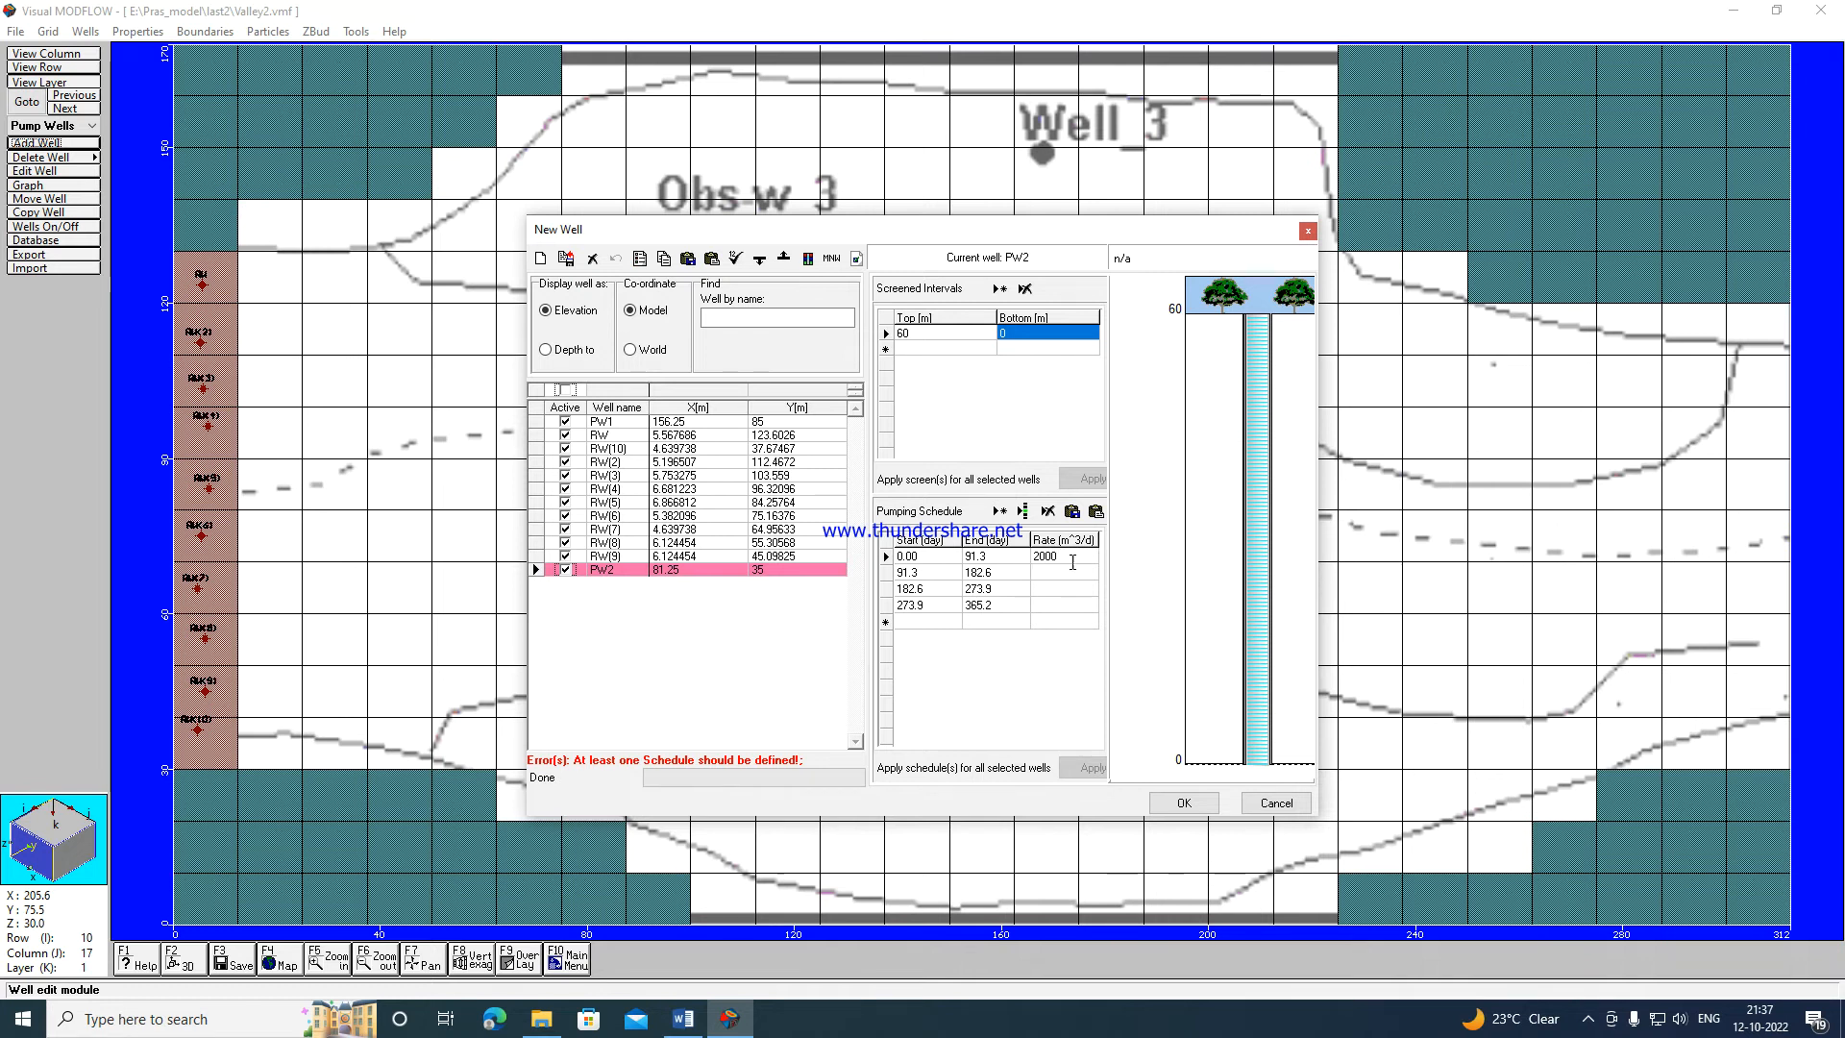
left_click(1052, 573)
type("1000")
left_click(1045, 589)
type("500")
left_click(1060, 607)
type("1500")
left_click(1185, 803)
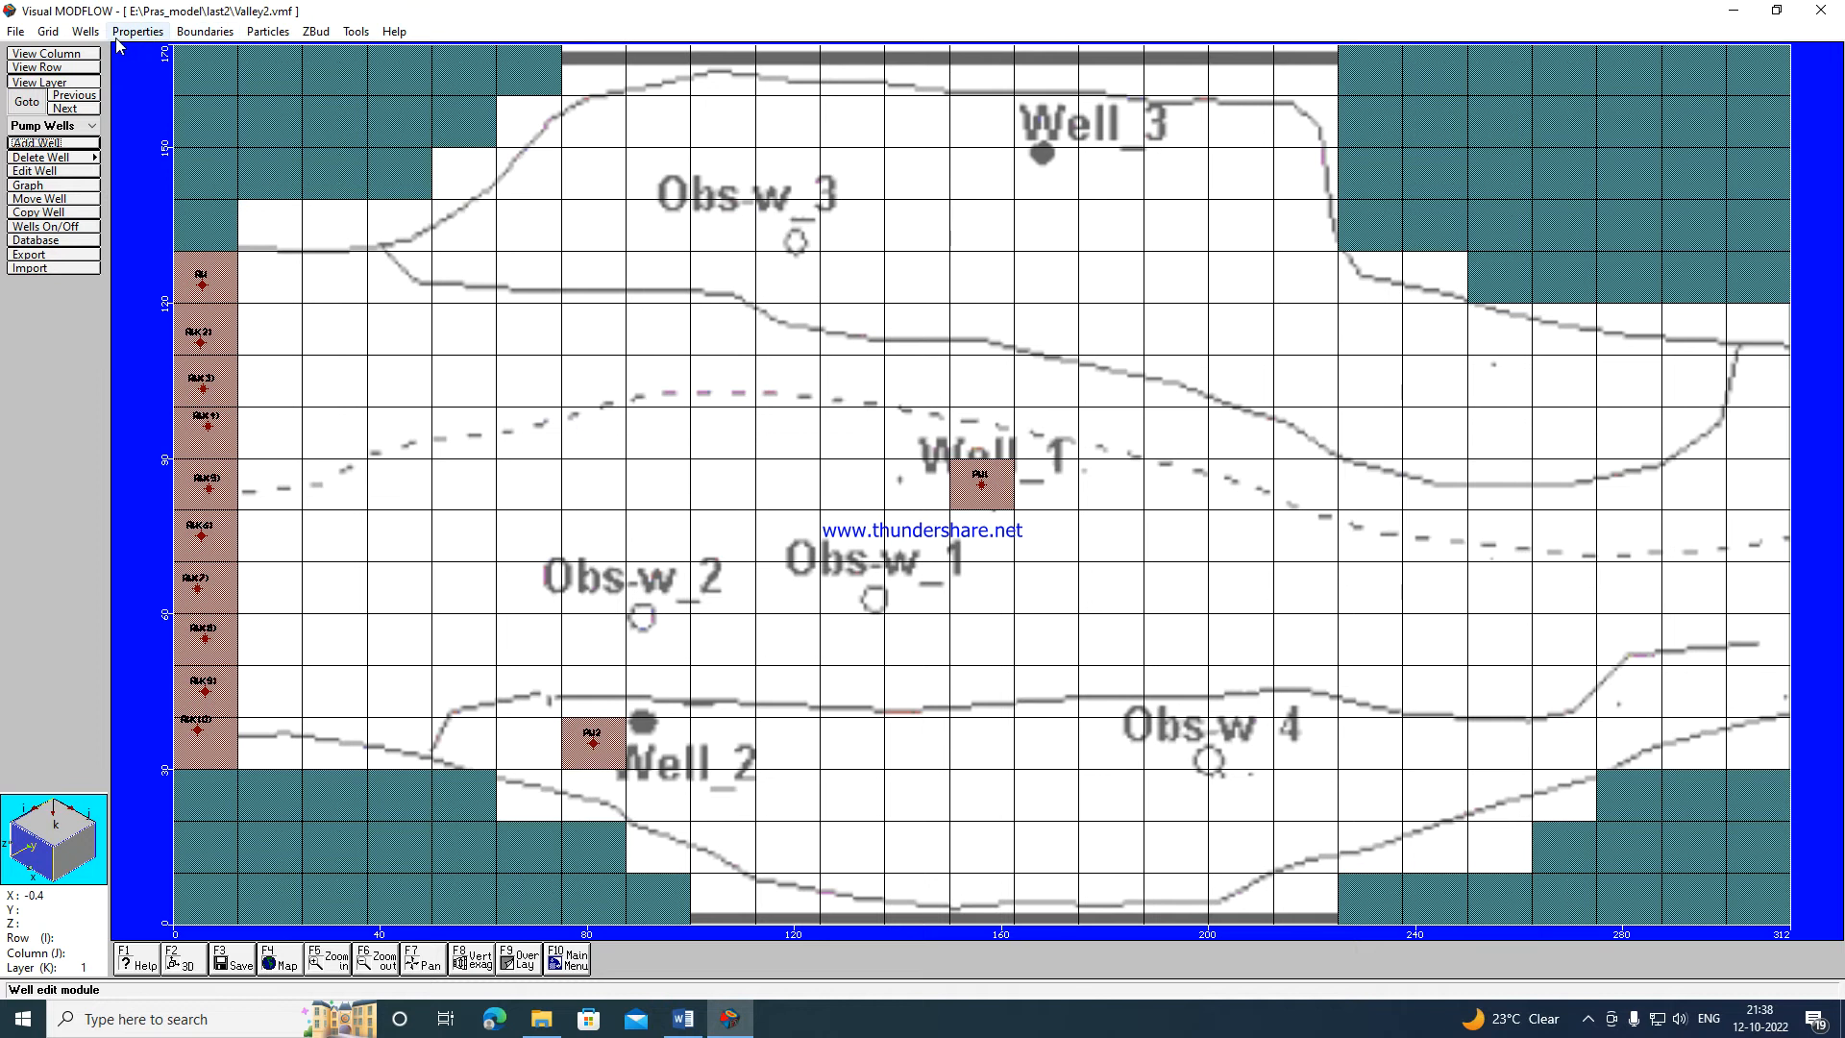
Switch to the head observation wells, saving the pumping well data.
left_click(85, 30)
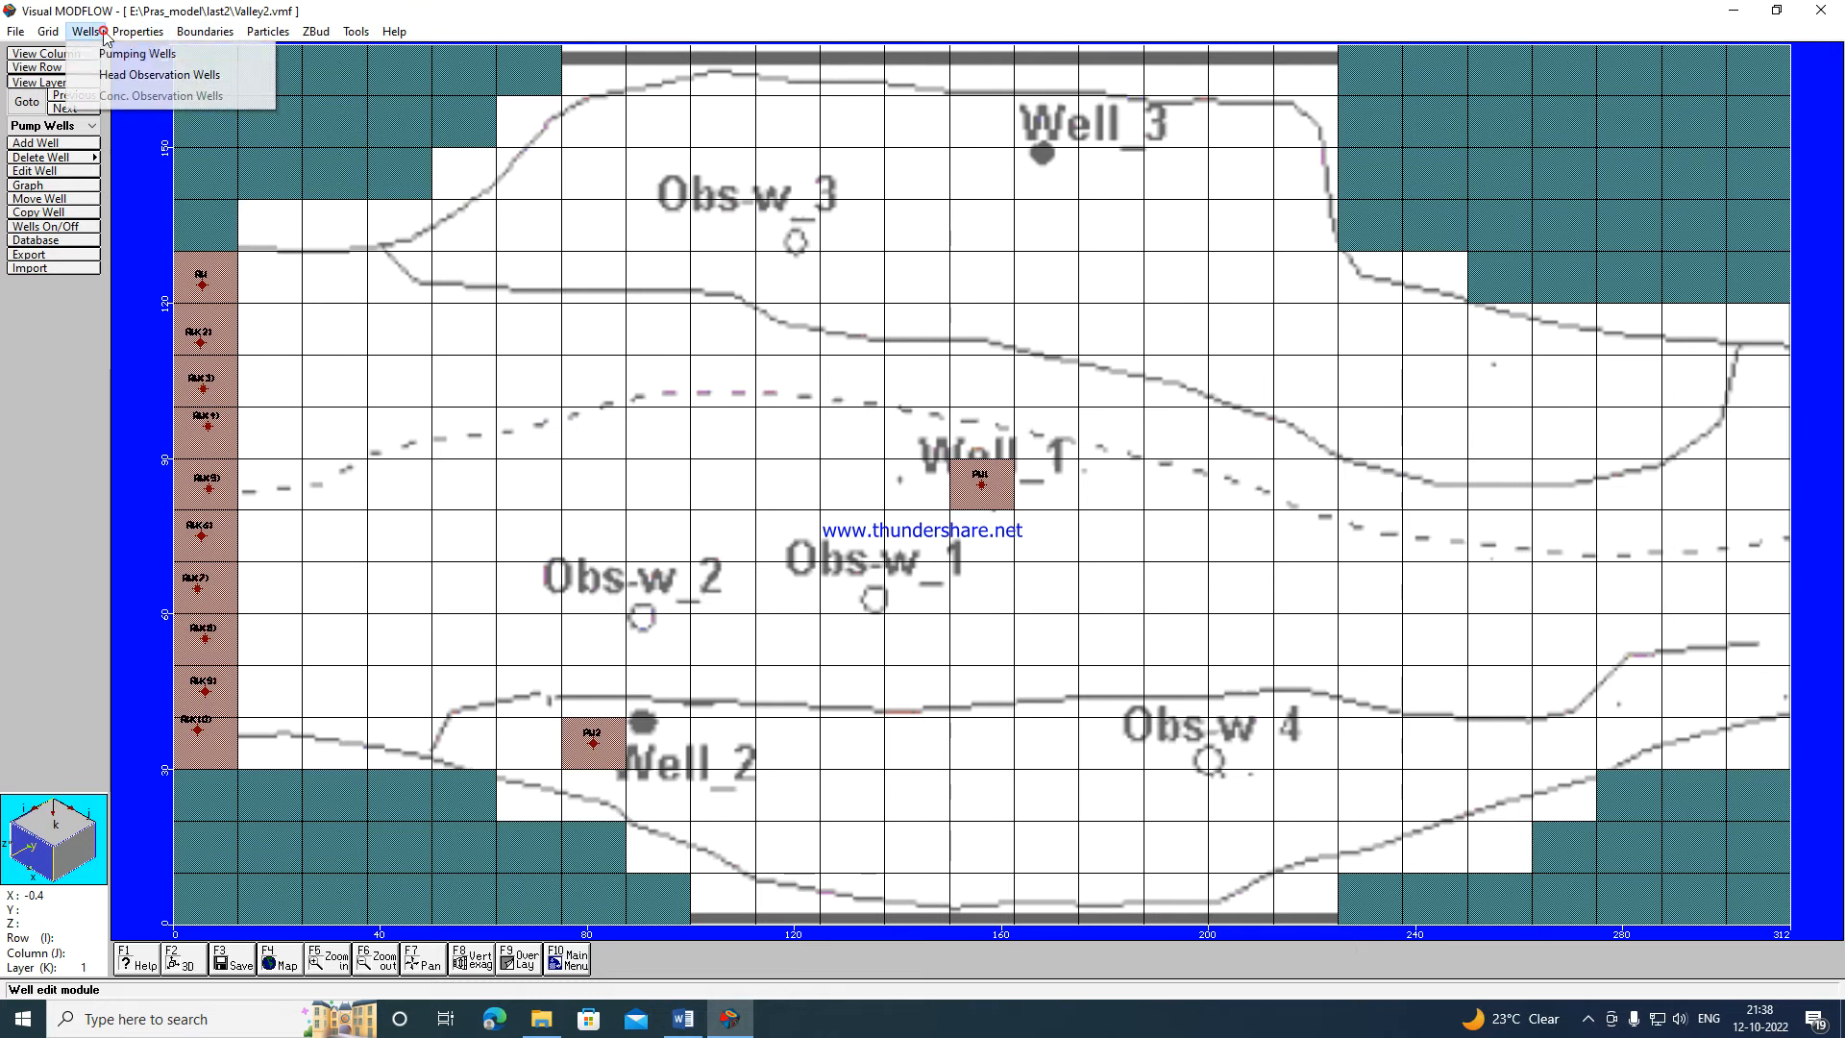
left_click(125, 77)
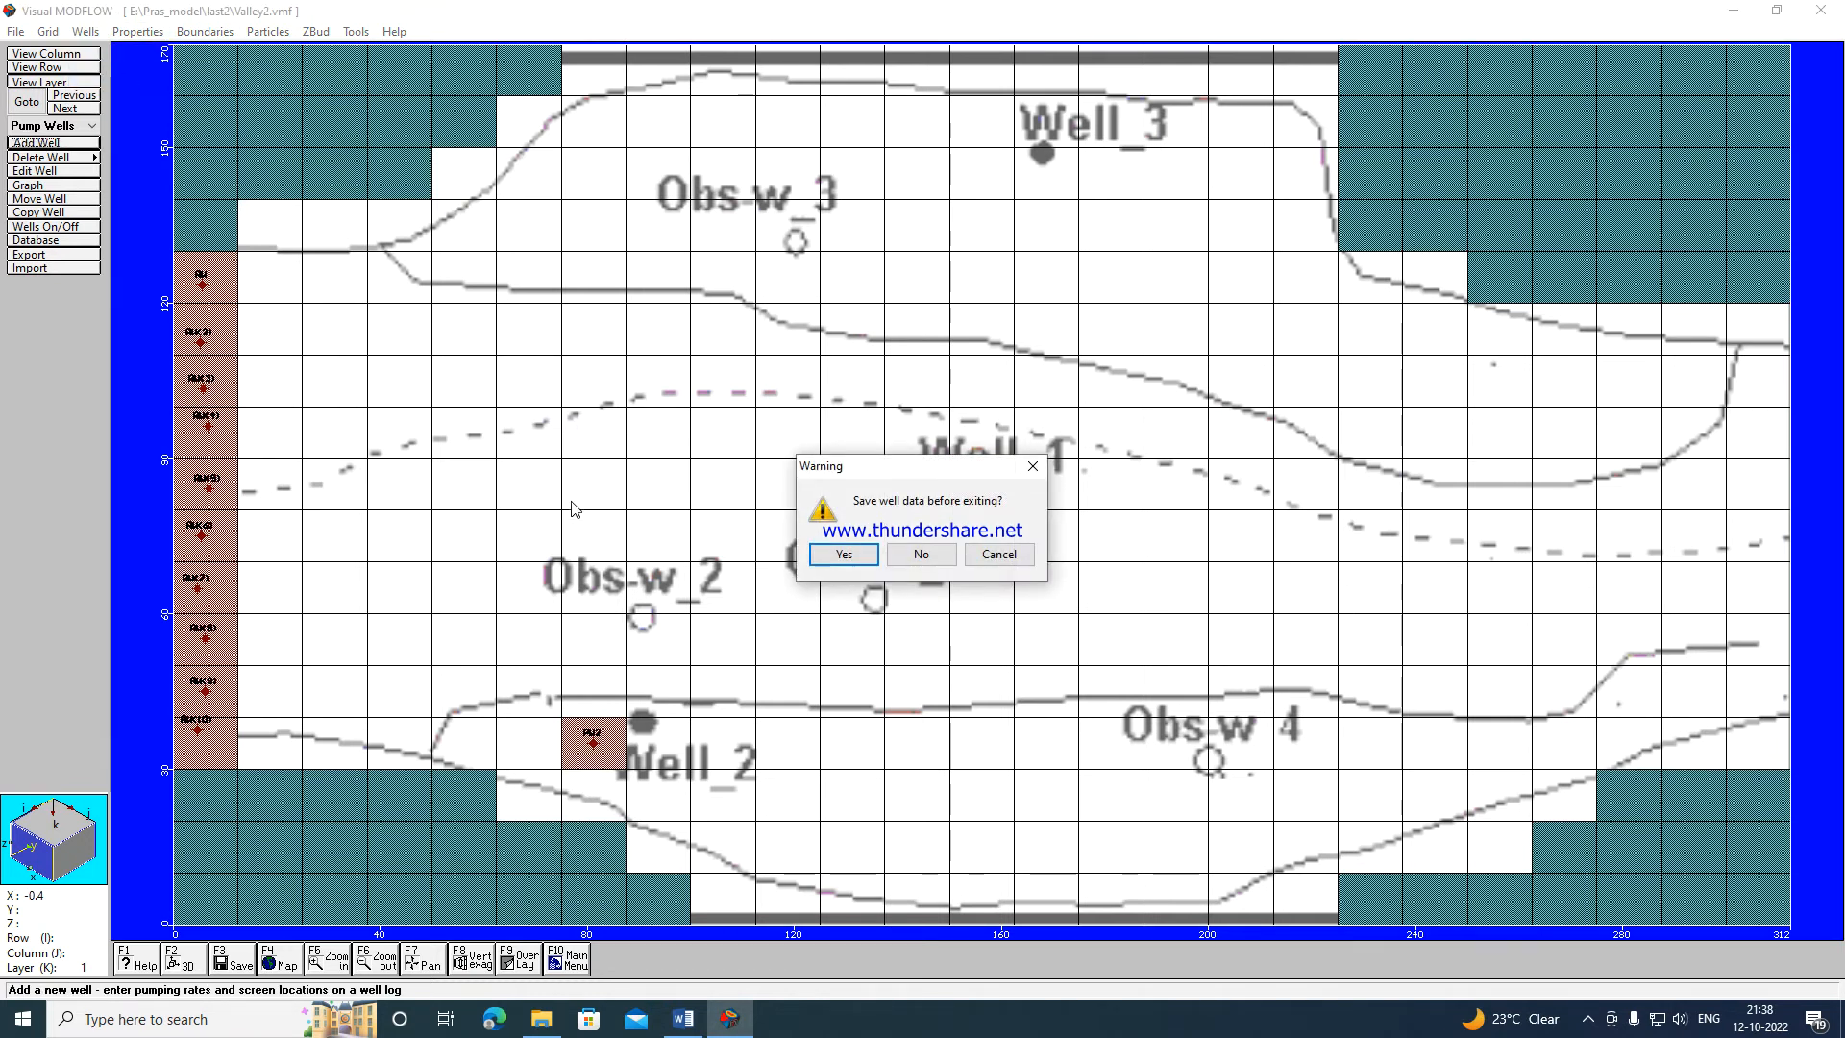
left_click(830, 550)
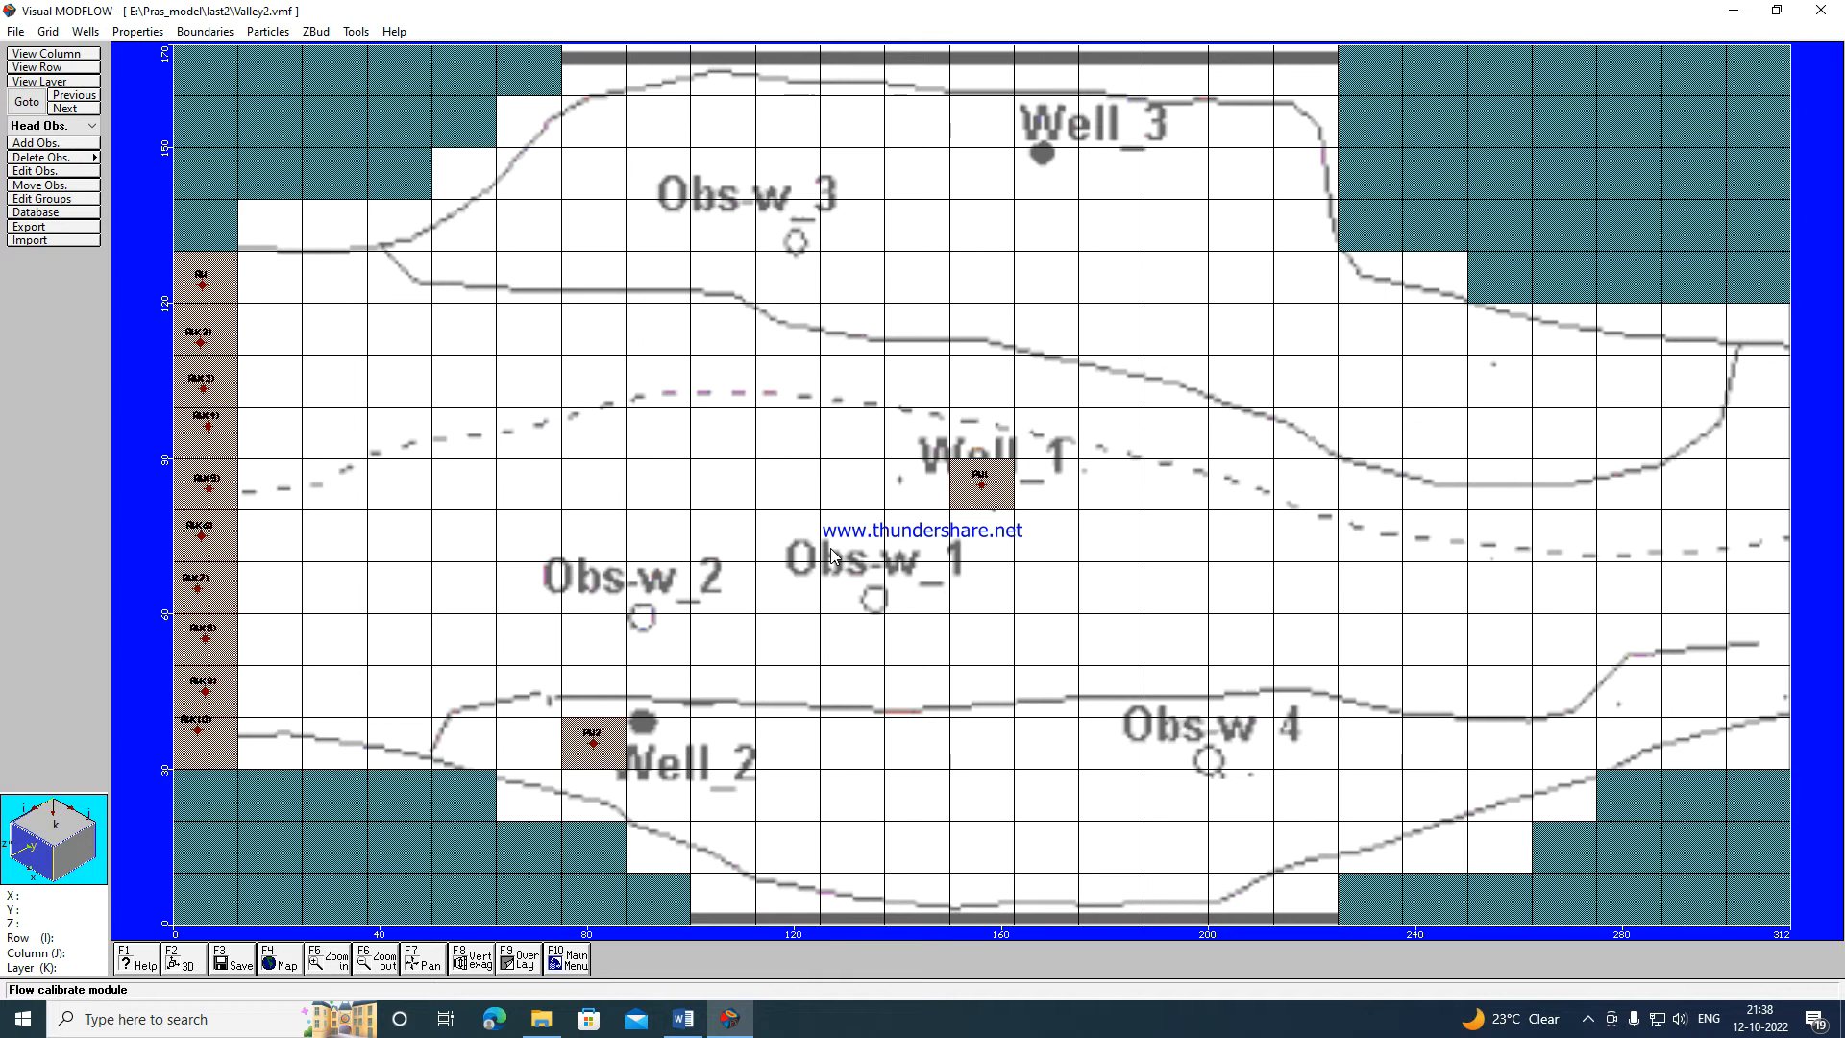
Add a head observation well named OBSW1 at X co-ordinate 131.25 and Y co-ordinate 65.
left_click(39, 146)
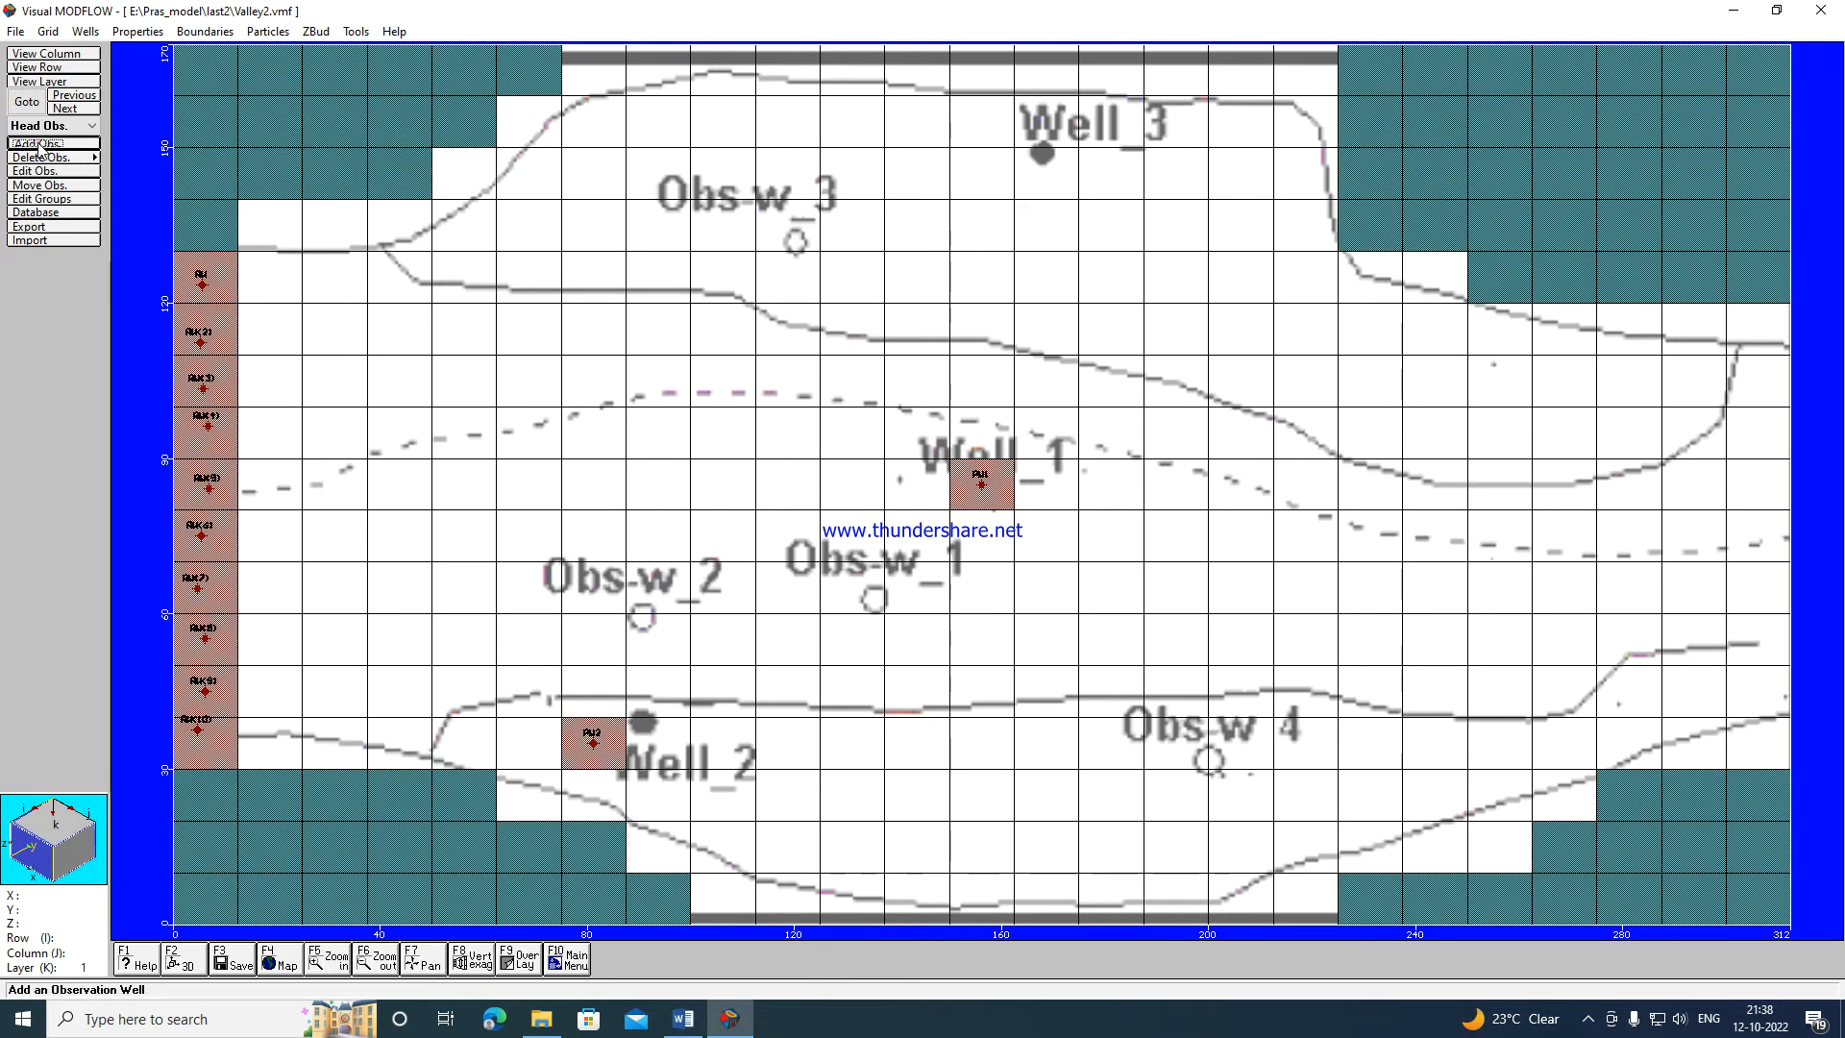
left_click(1166, 450)
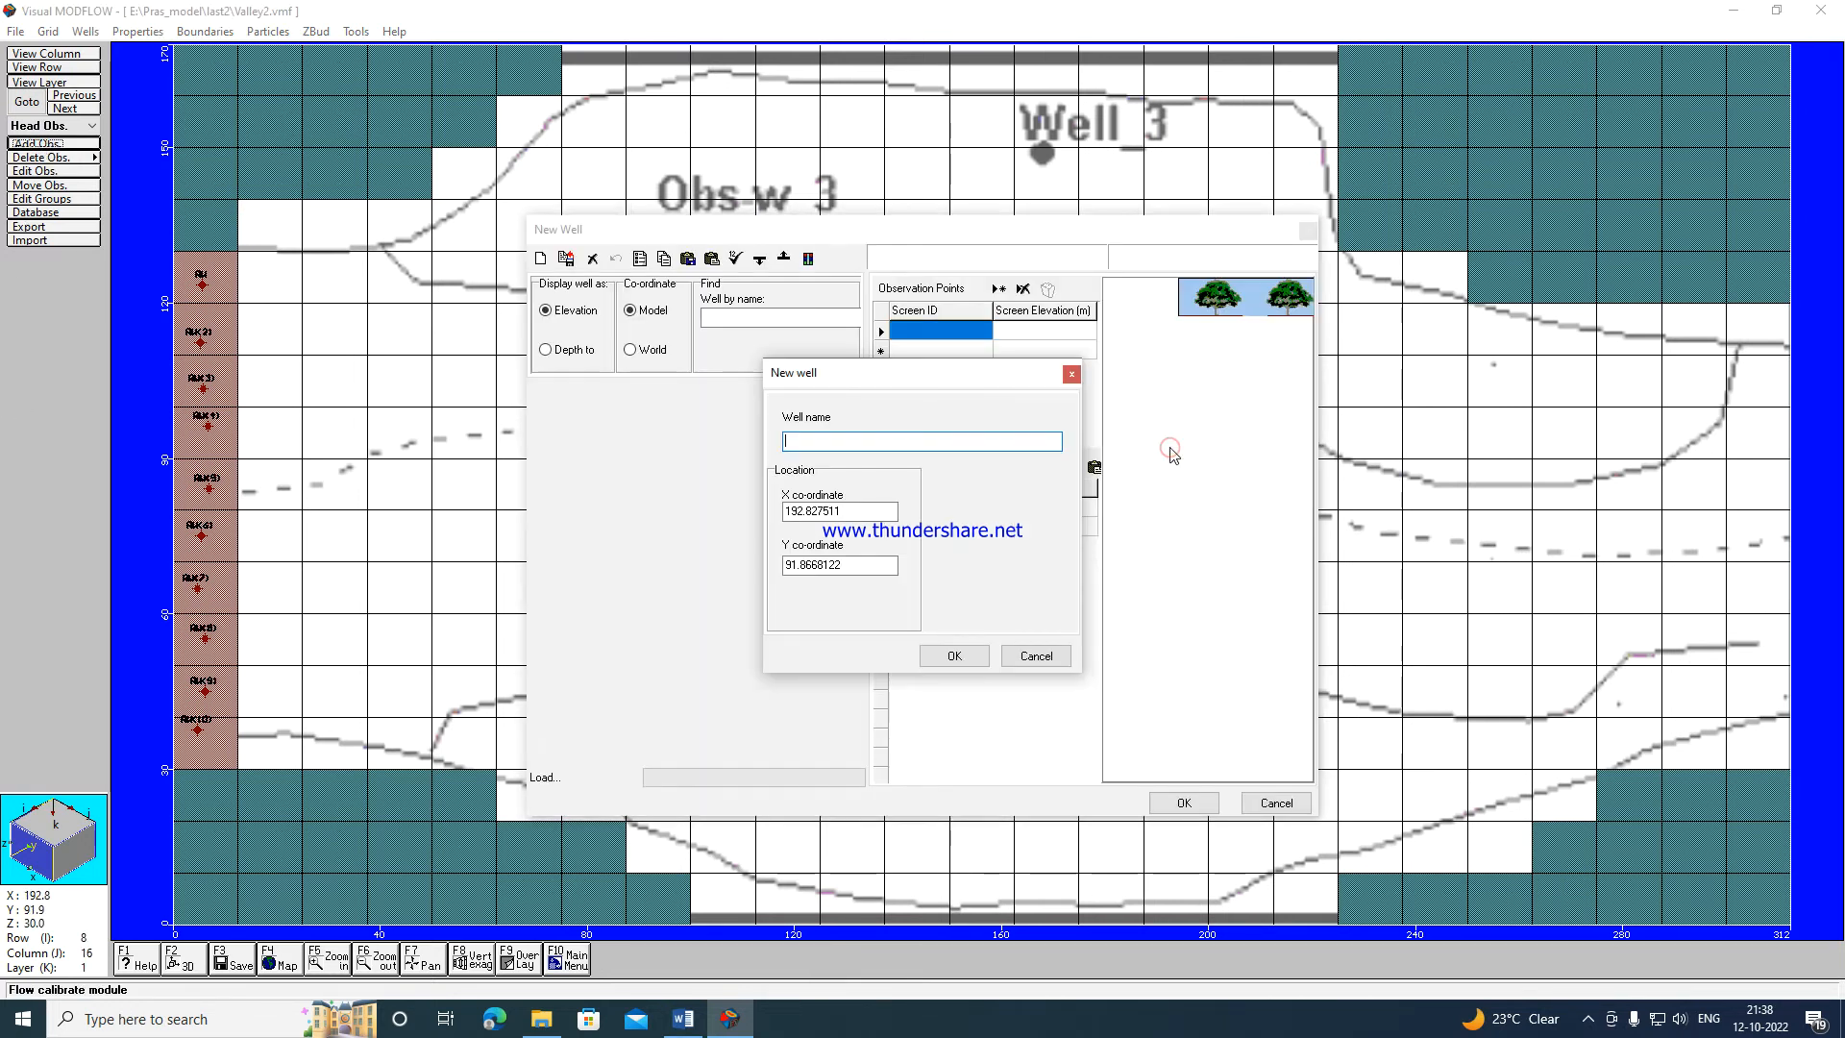
left_click_drag(868, 510, 761, 500)
type("131.25")
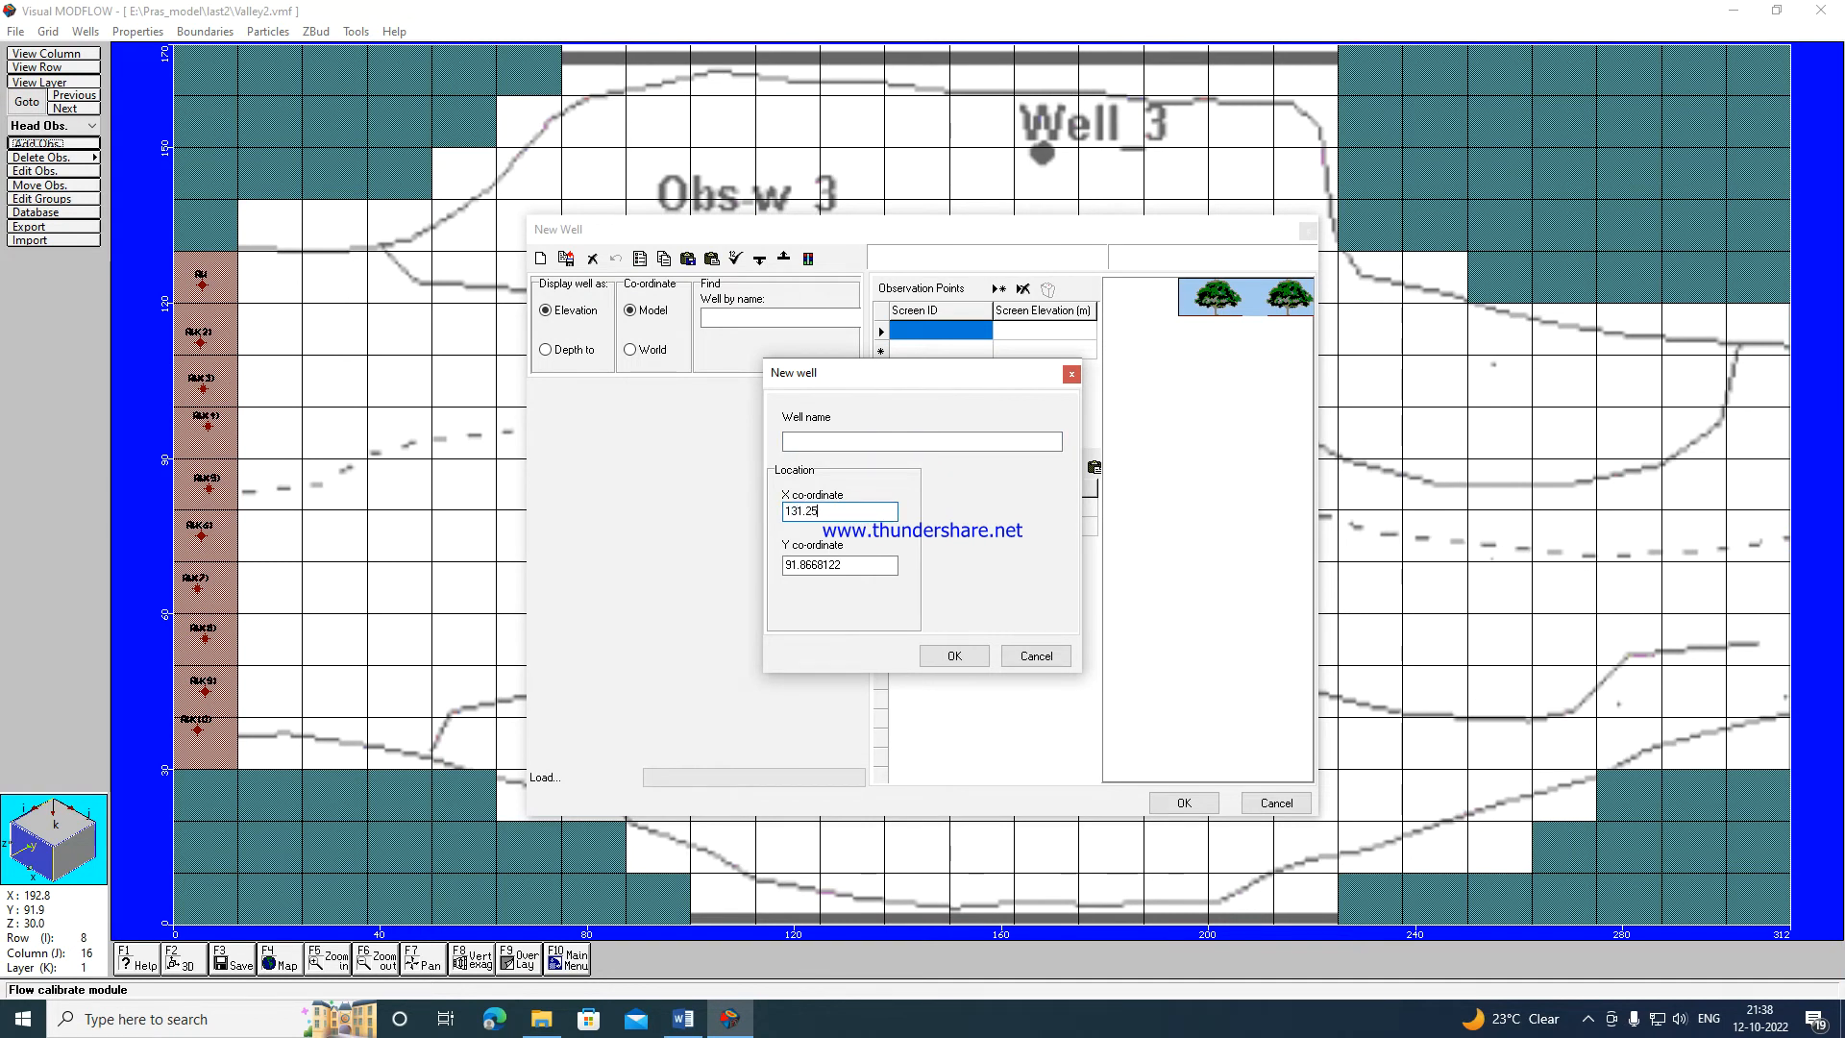
left_click_drag(864, 567, 741, 572)
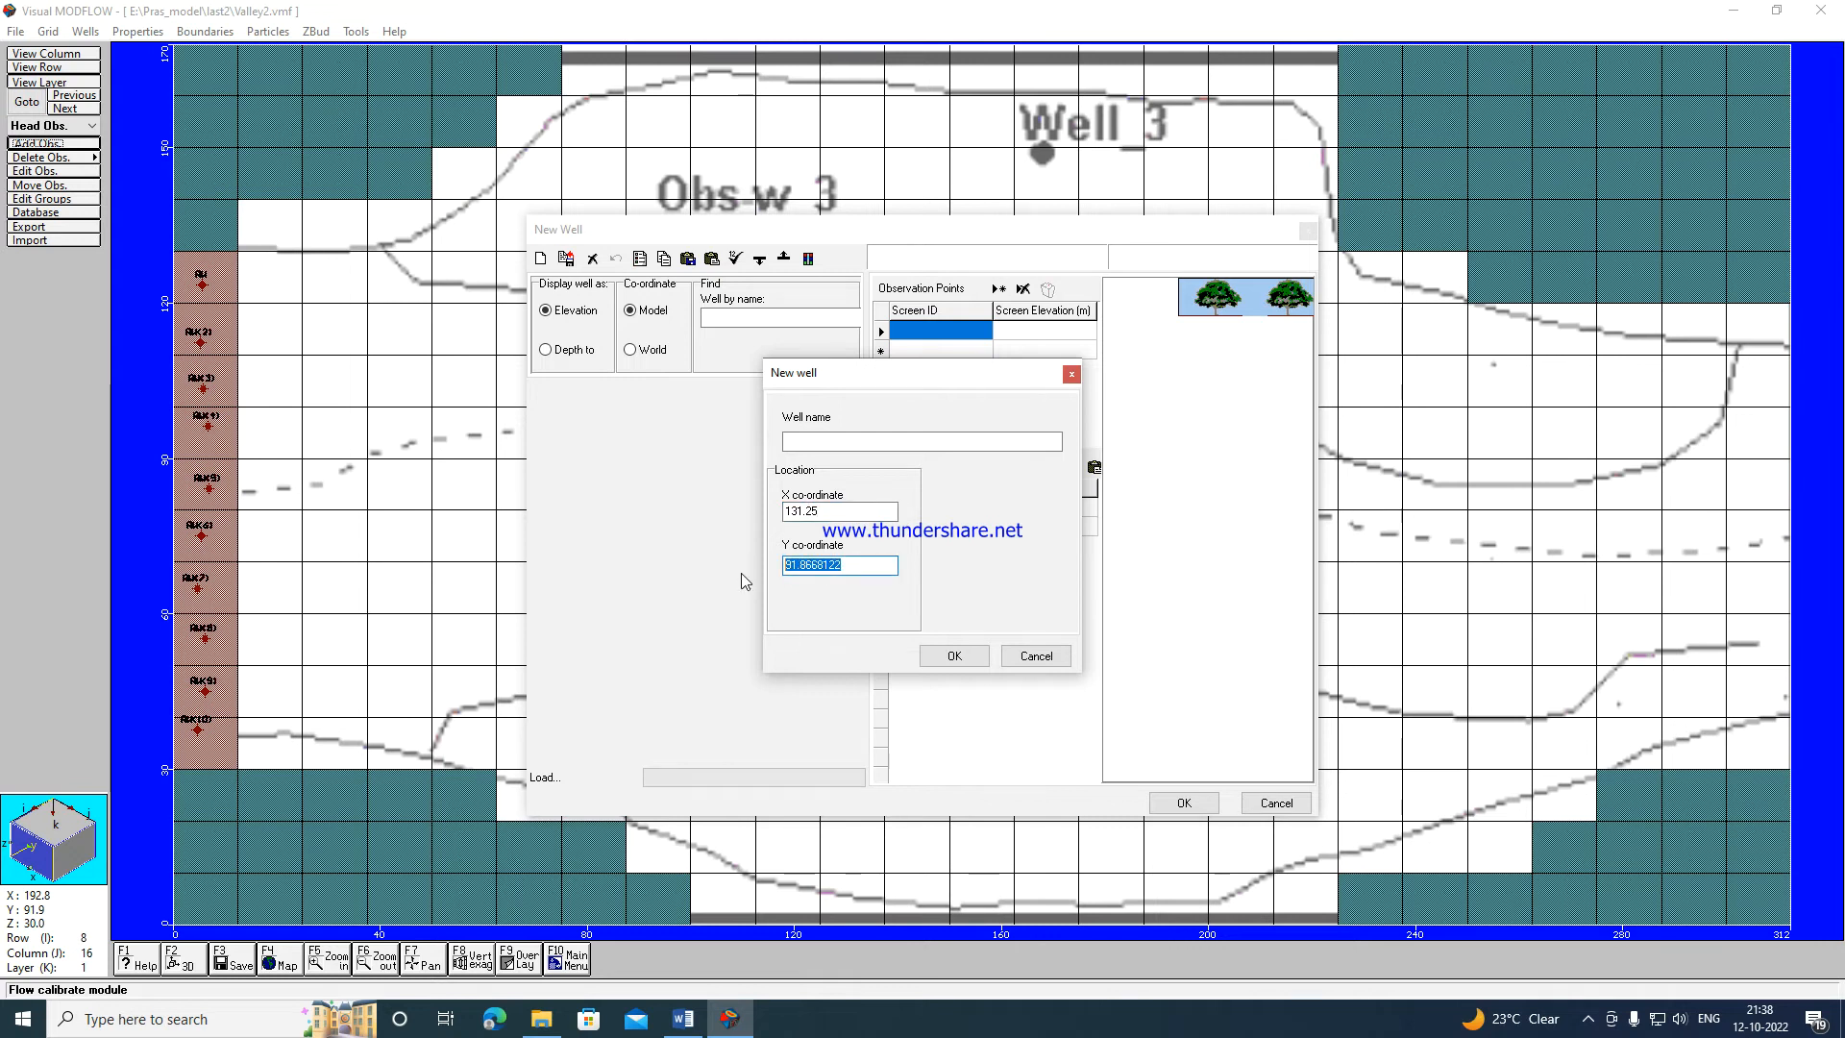
type("65")
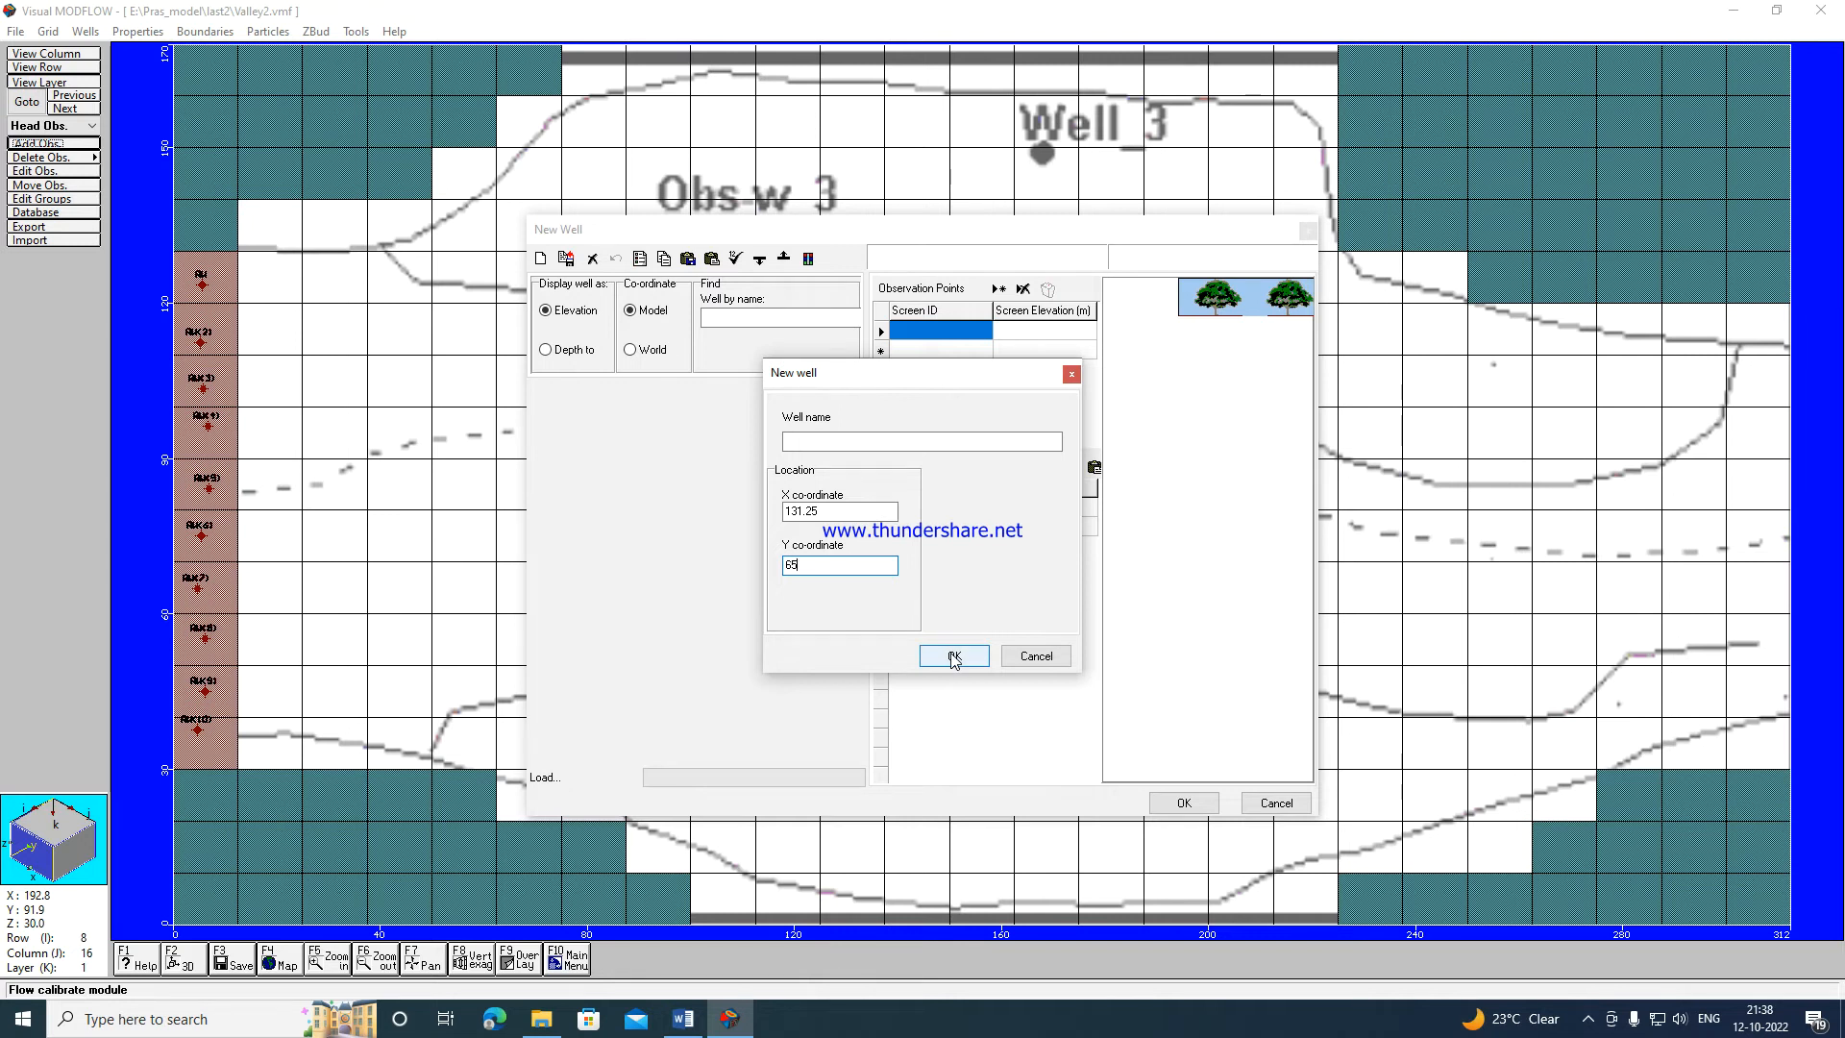
left_click(806, 439)
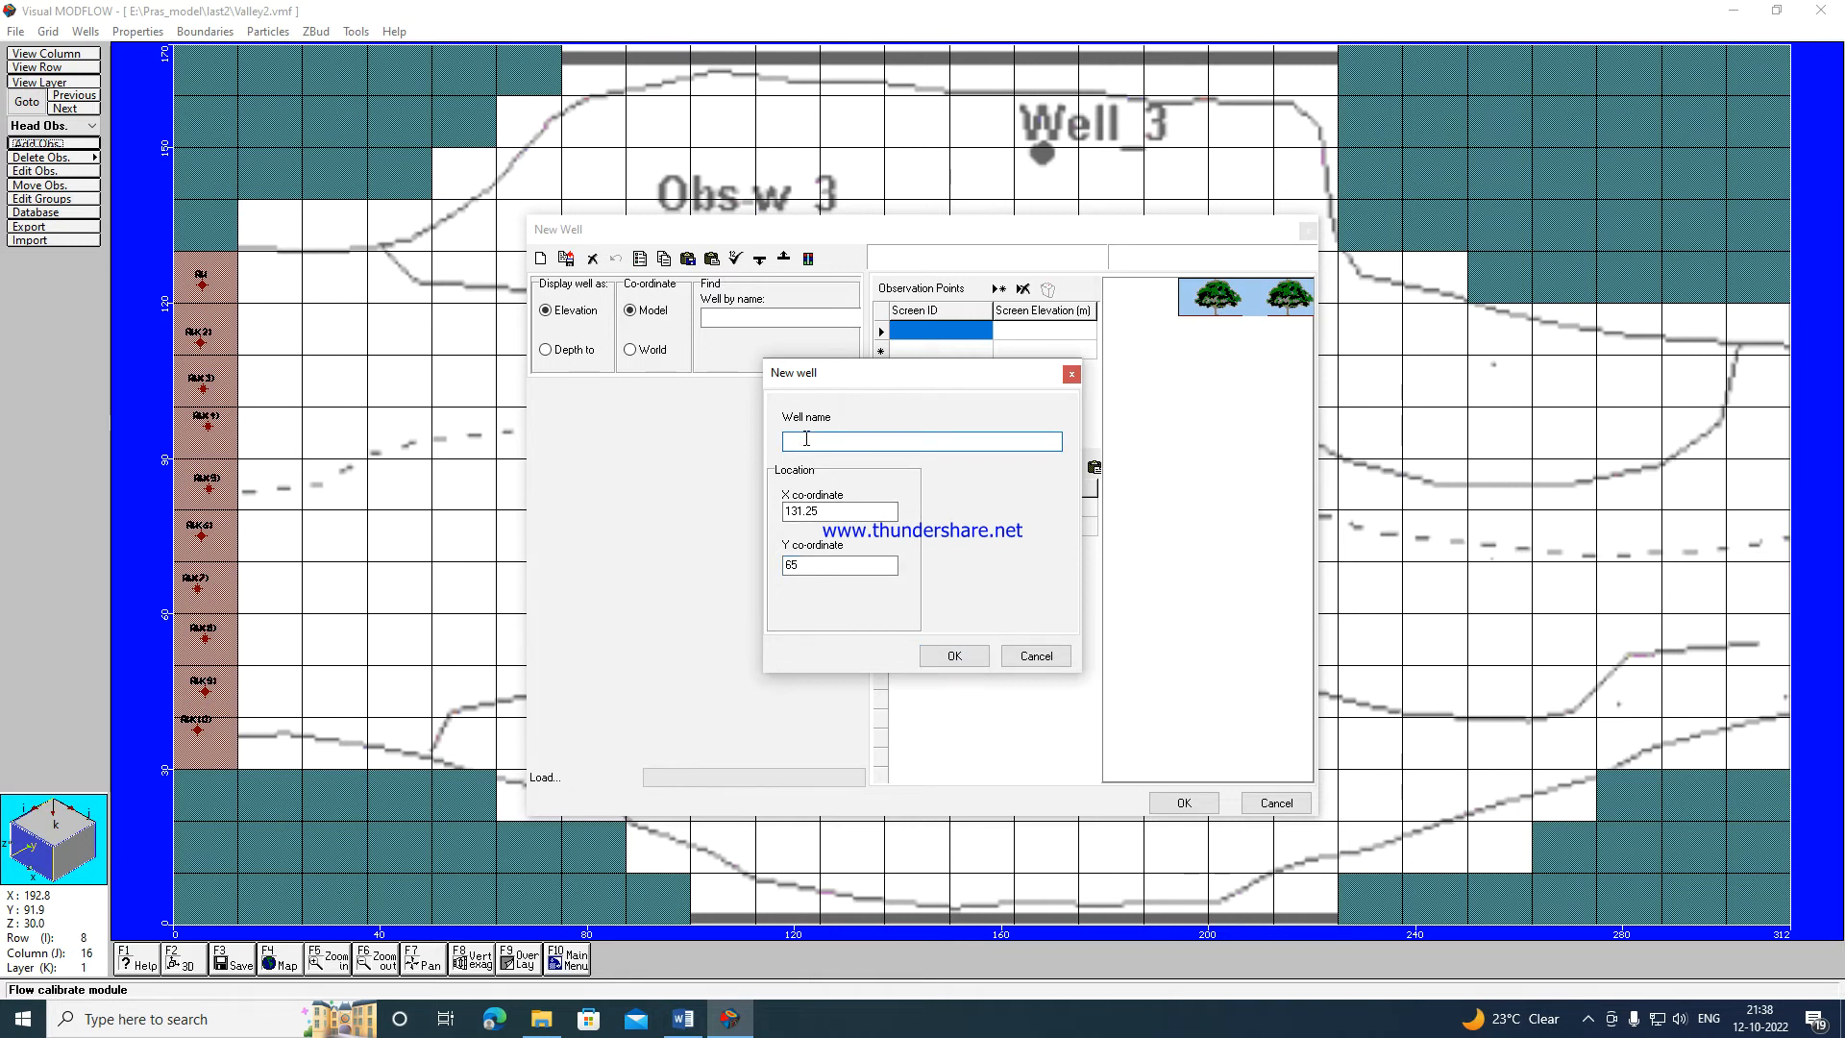
type("OW")
type("BSW1")
left_click(954, 656)
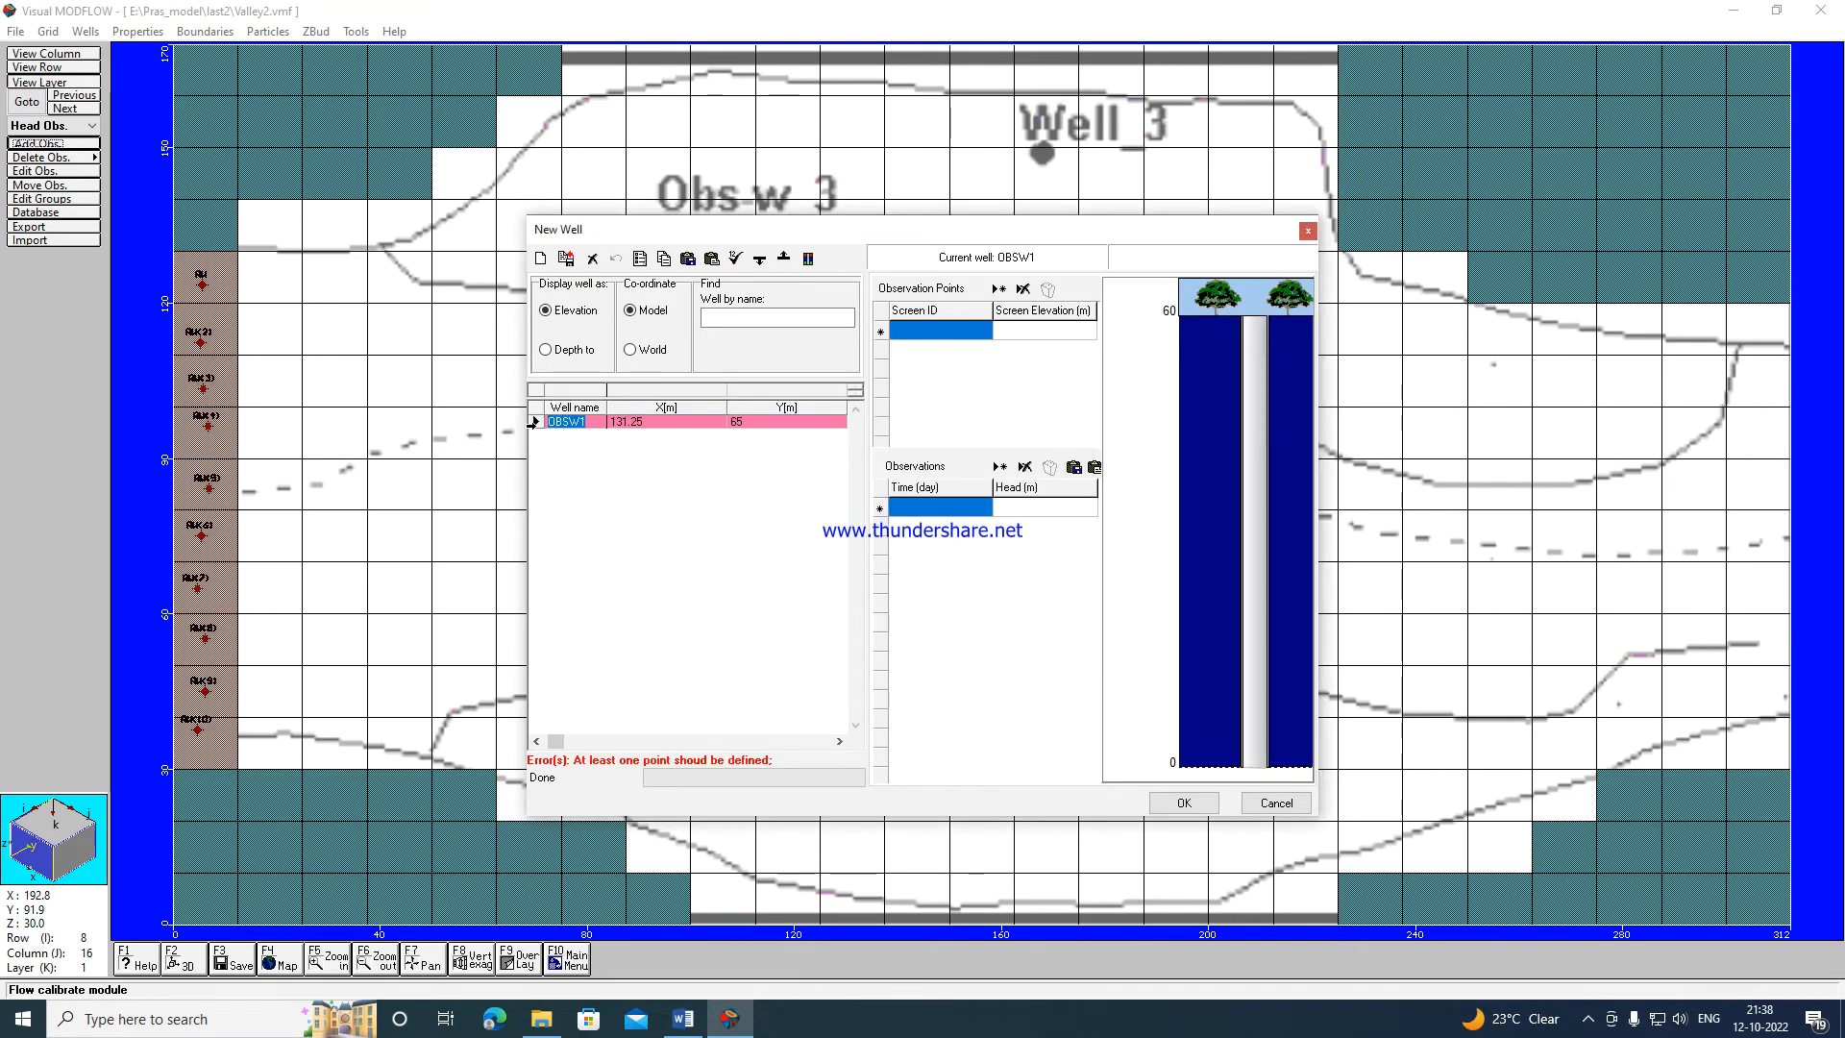
Give well OBSW1 an observation point with screen ID A at a screen elevation of 30 m.
left_click(534, 421)
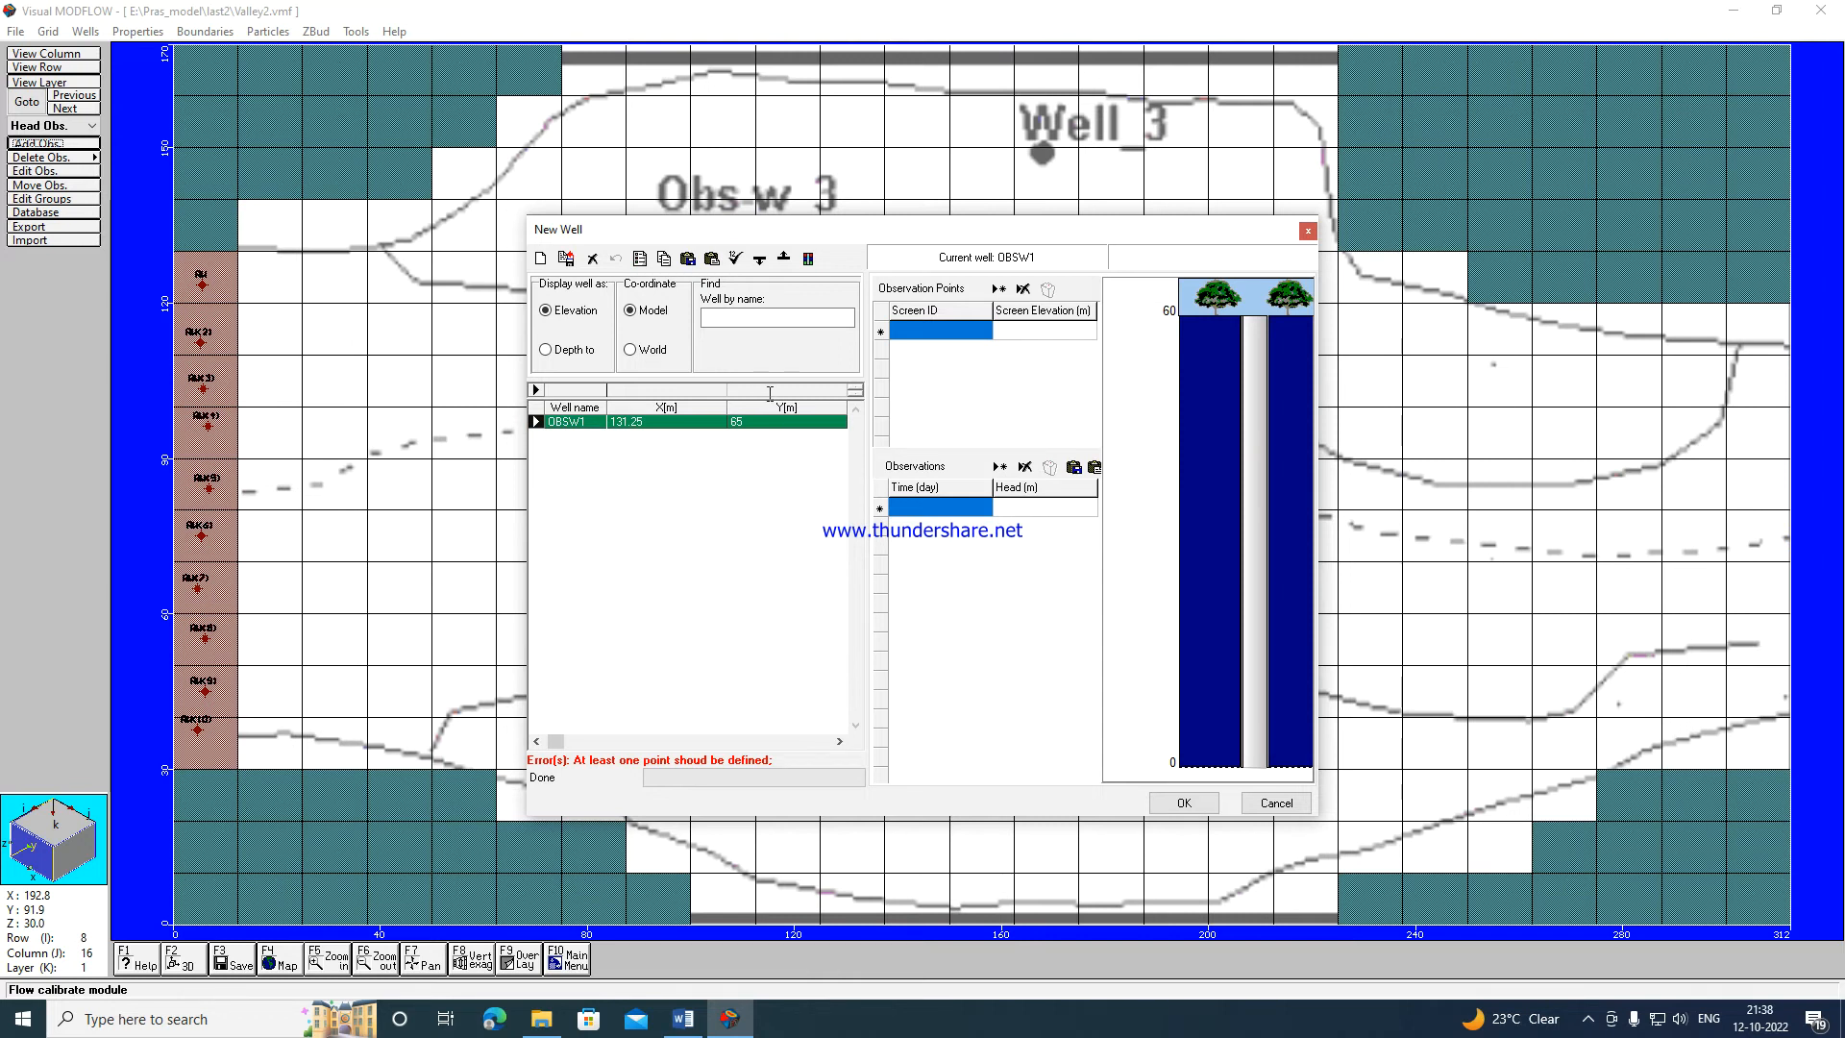
left_click(934, 330)
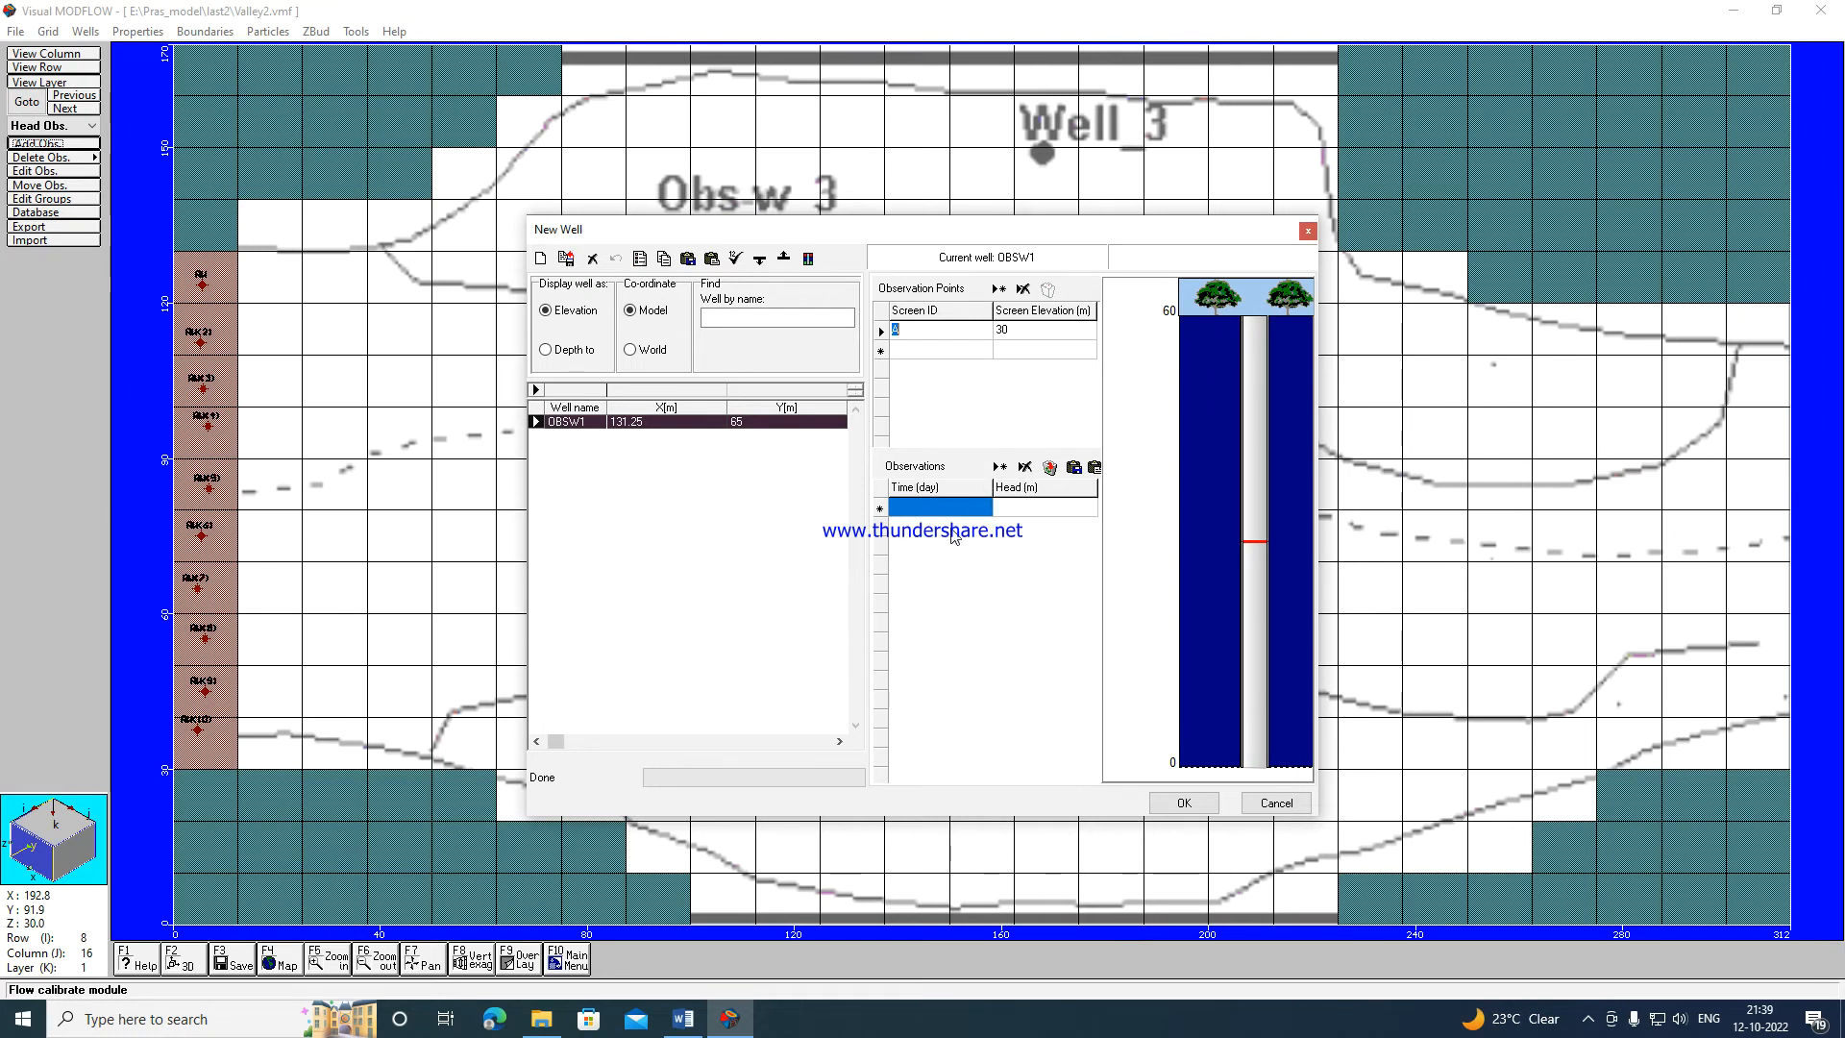
left_click(1074, 468)
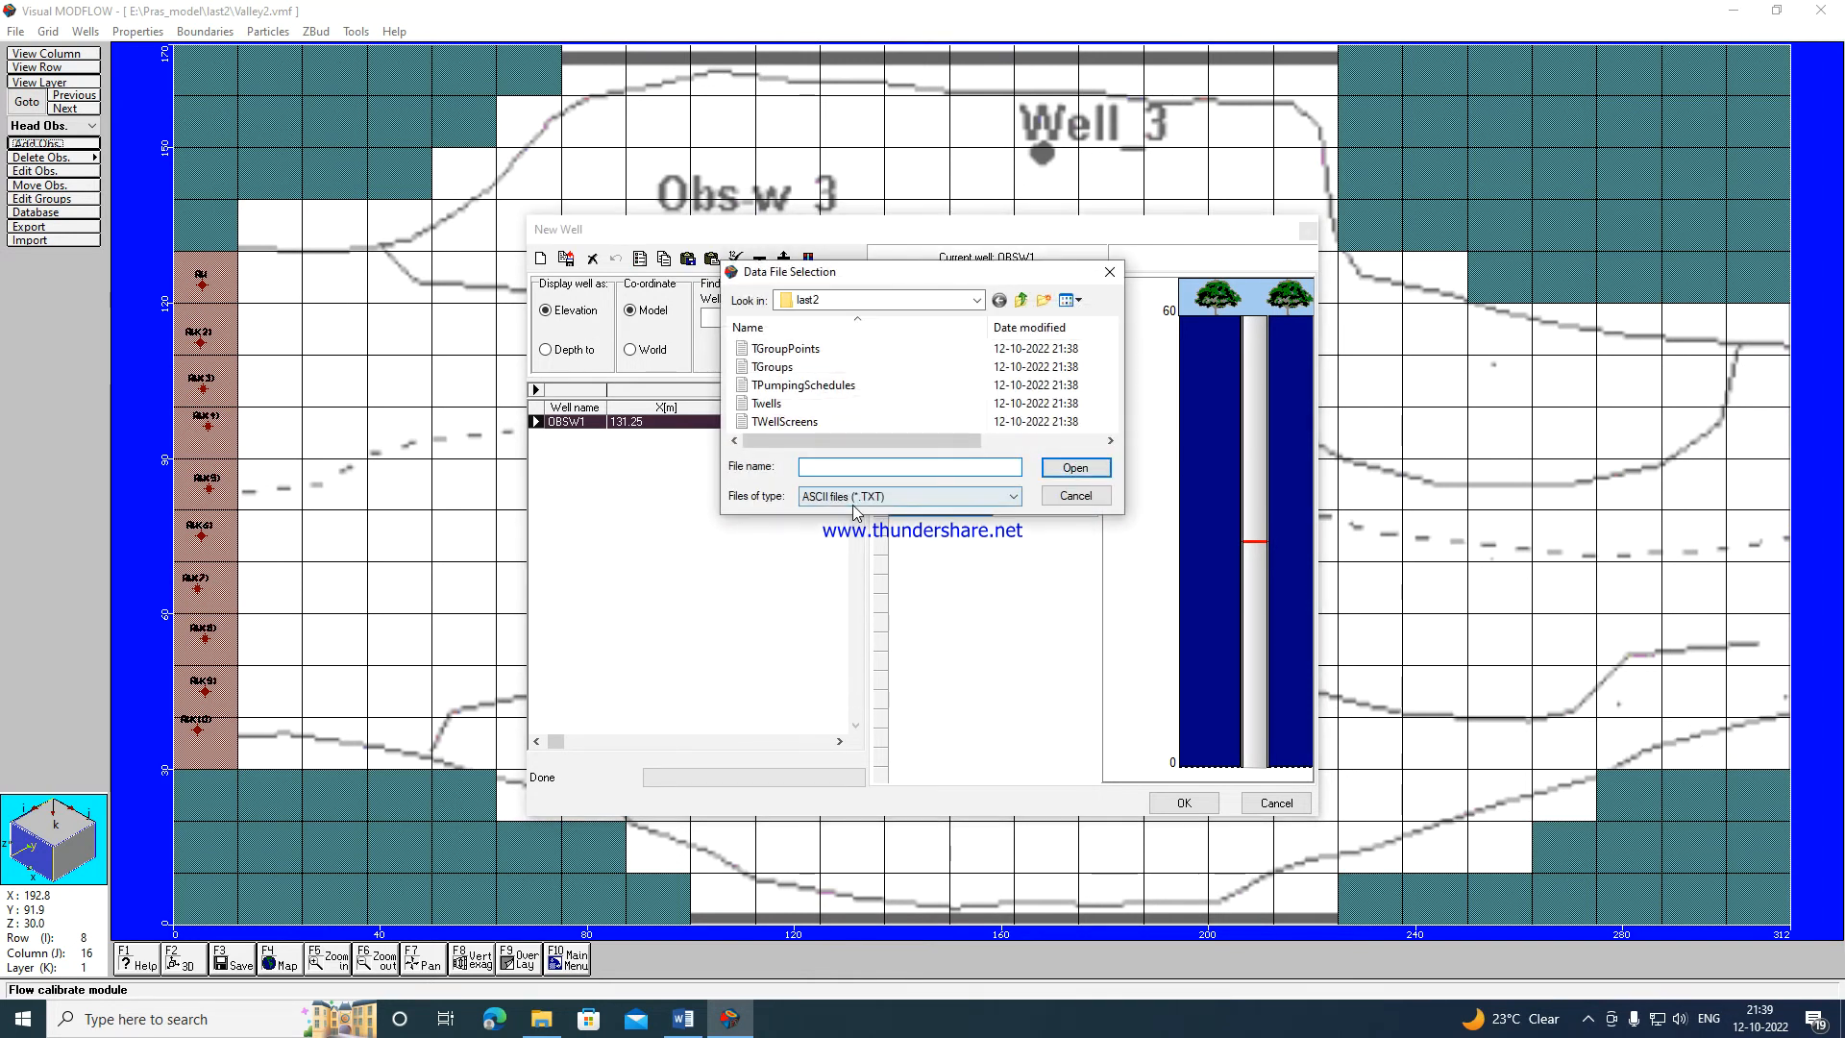
left_click(1021, 300)
scroll(846, 403, "down", 1)
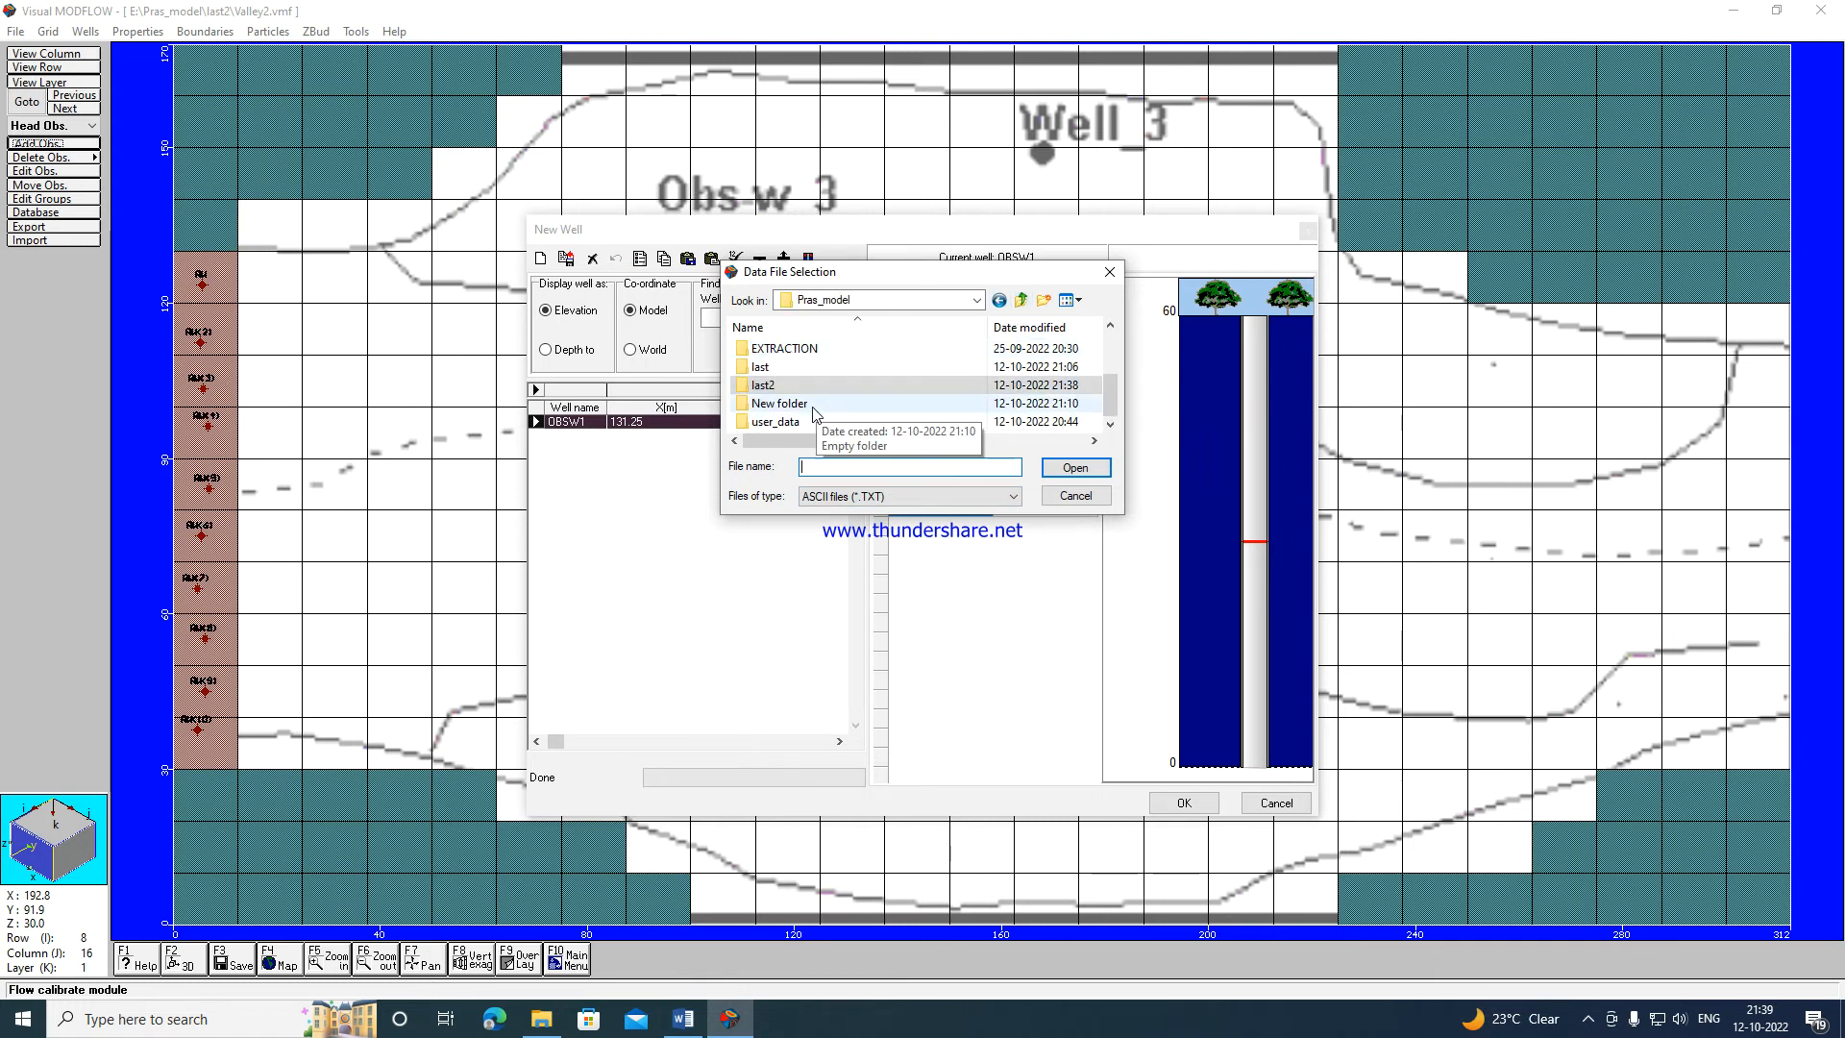
left_click(792, 427)
double_click(792, 427)
left_click(872, 498)
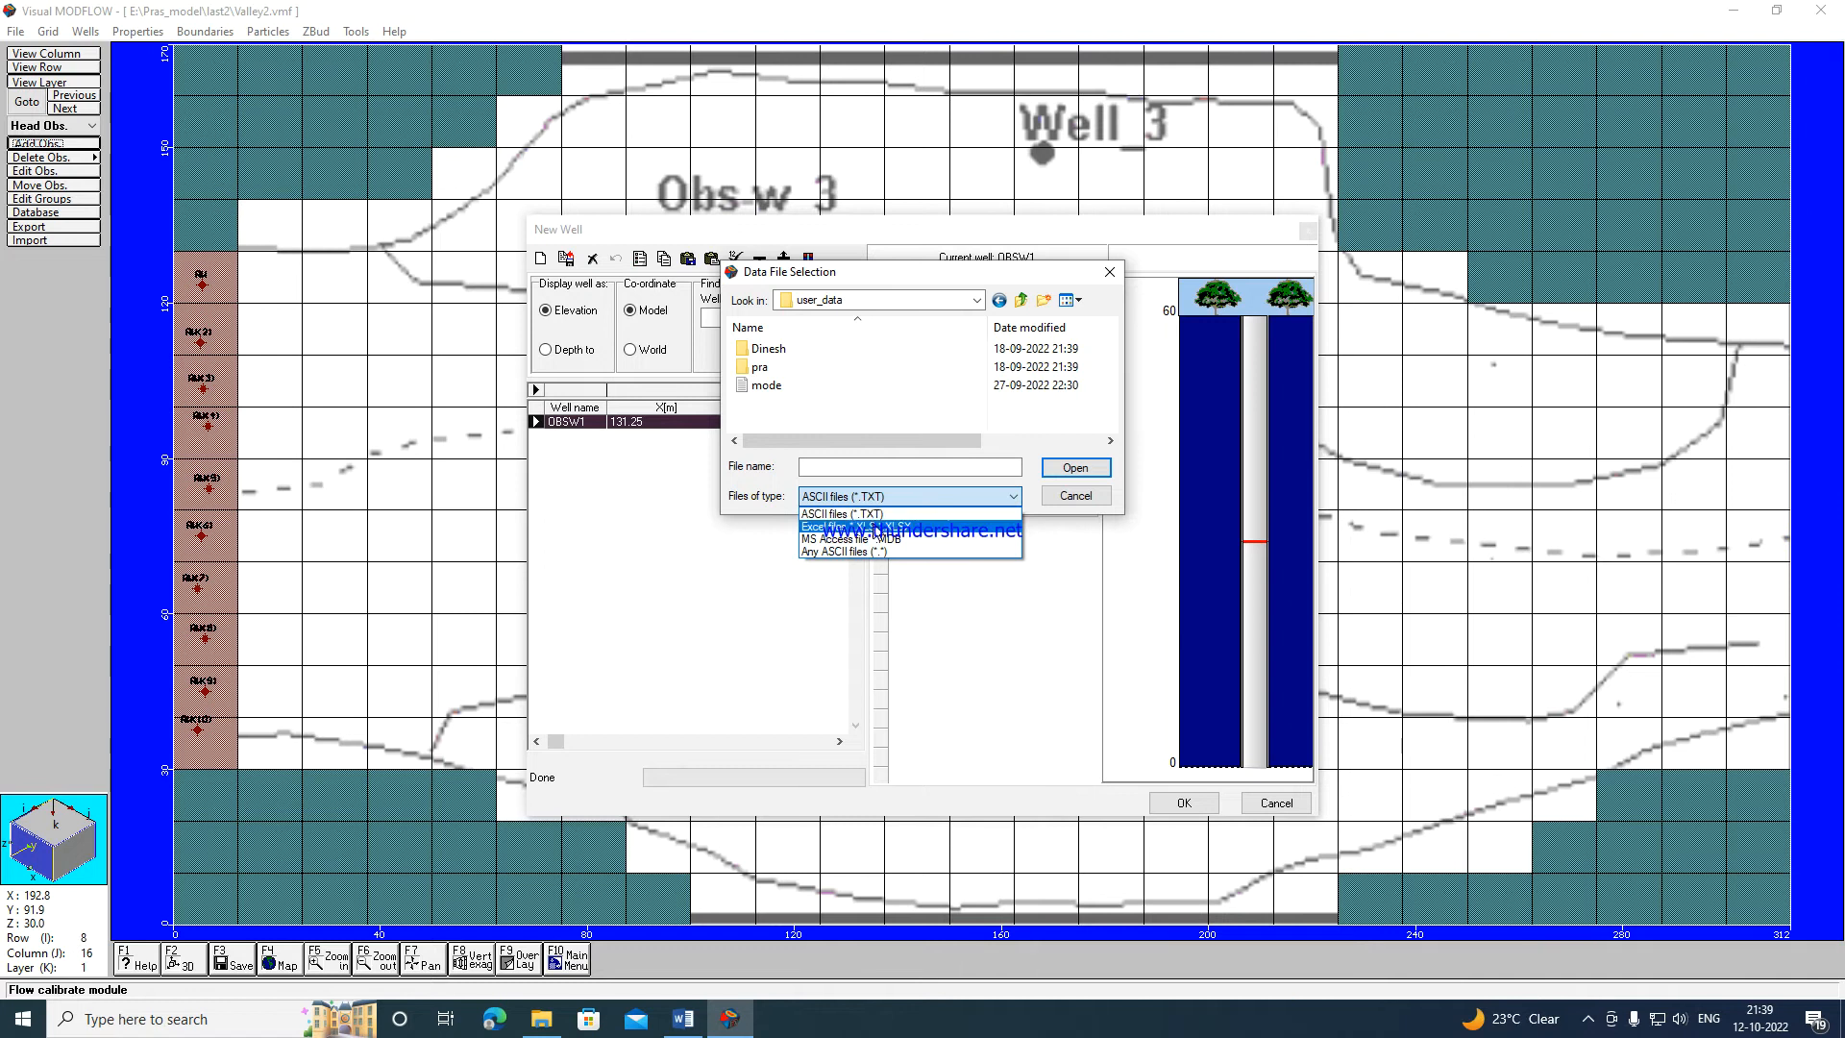
left_click(864, 527)
left_click(812, 386)
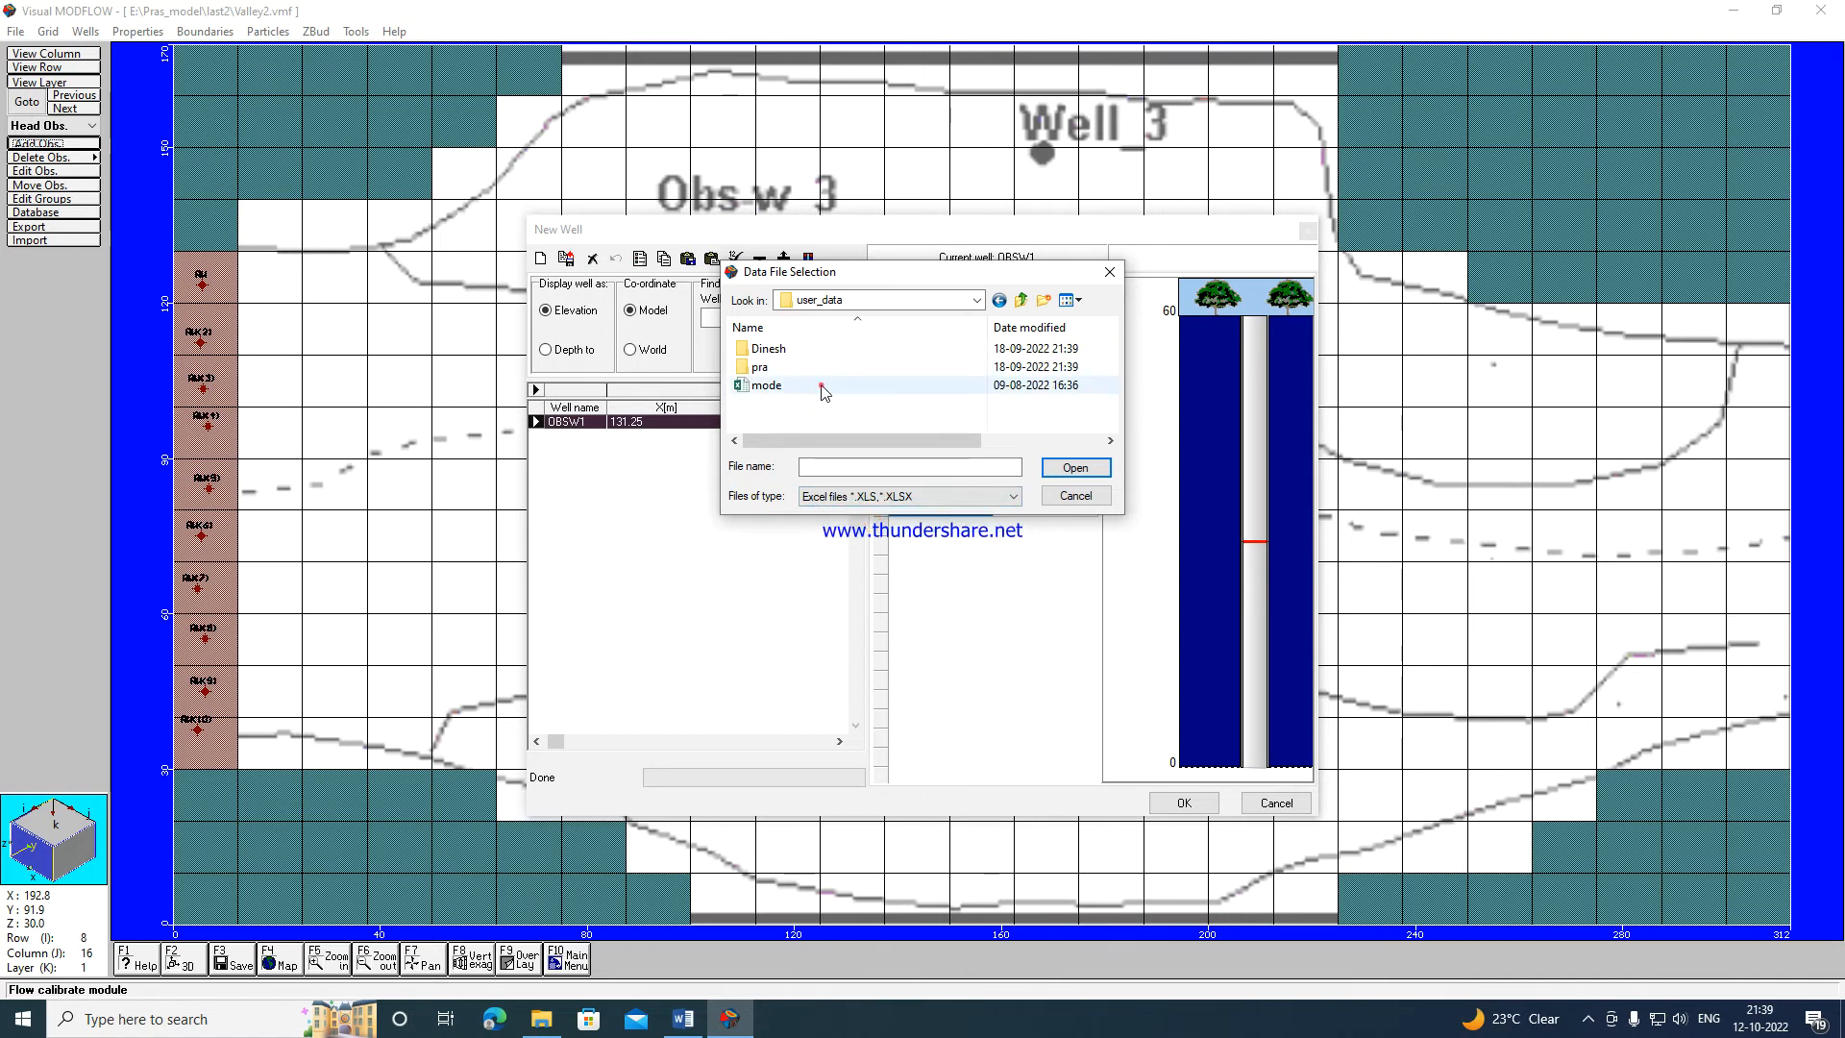
left_click(1082, 471)
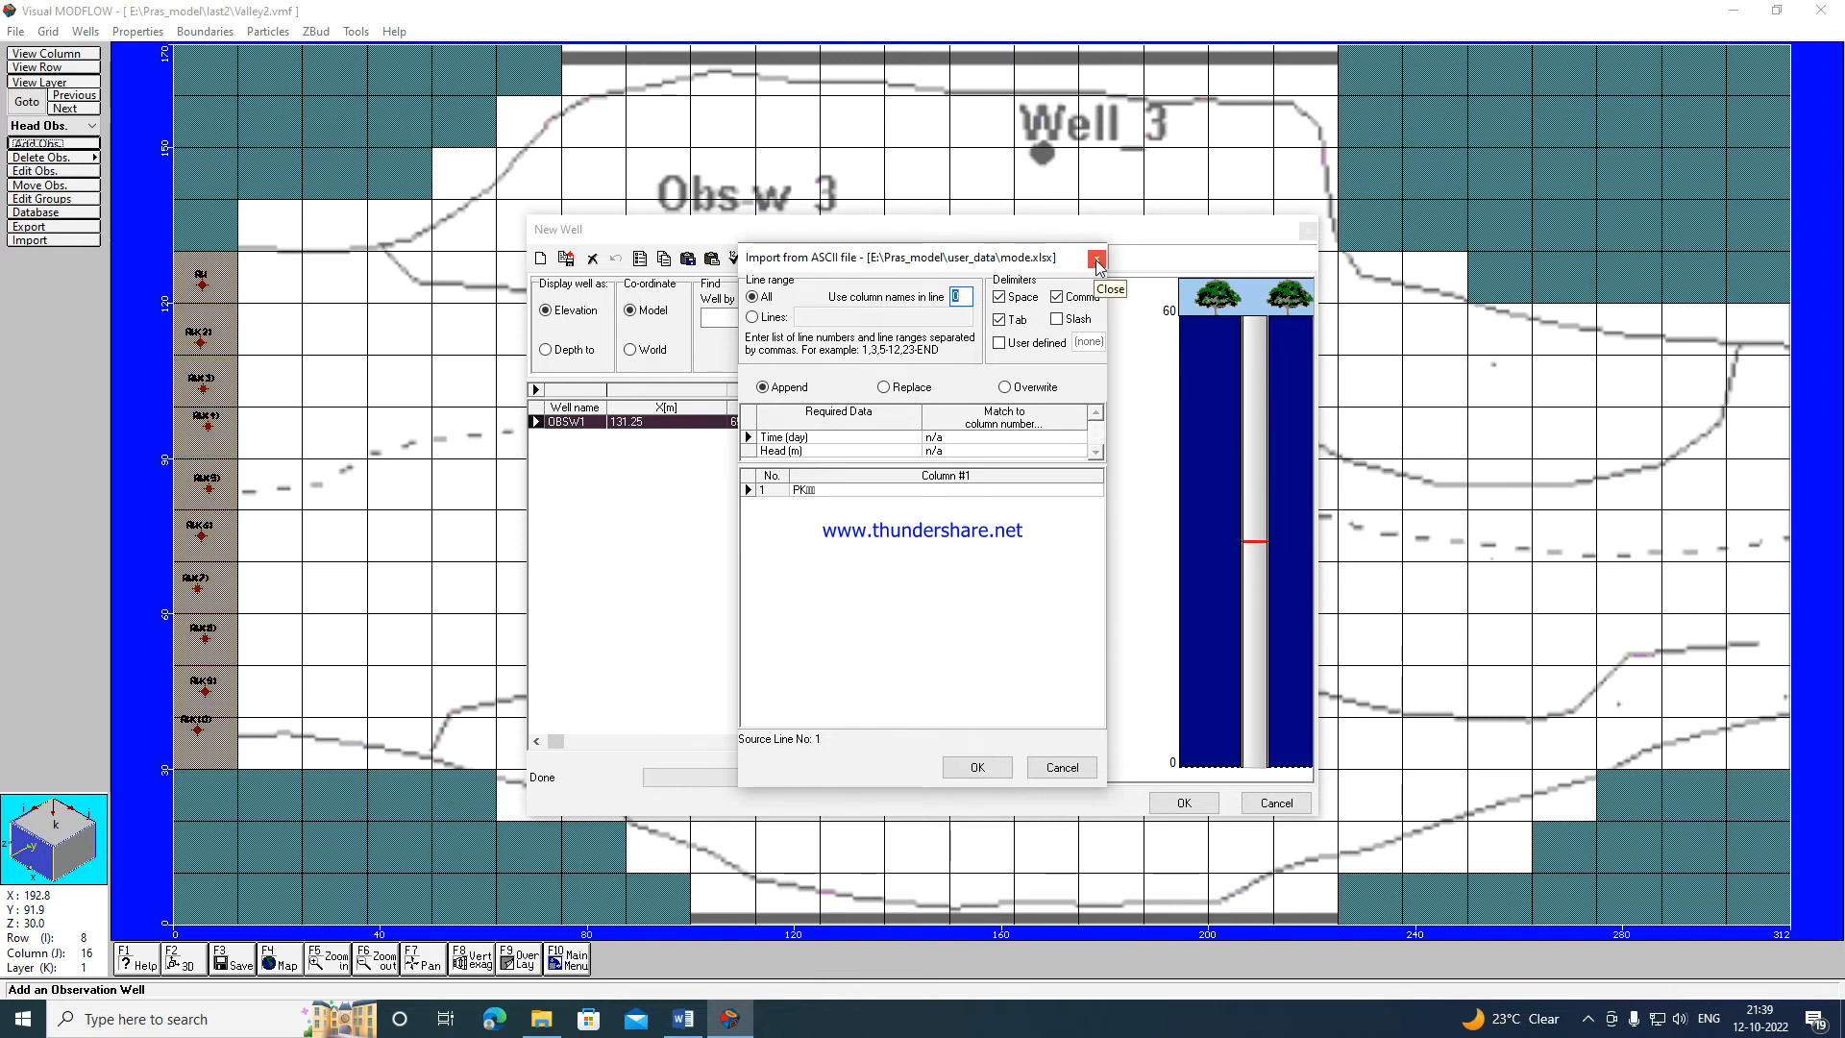
left_click(1086, 767)
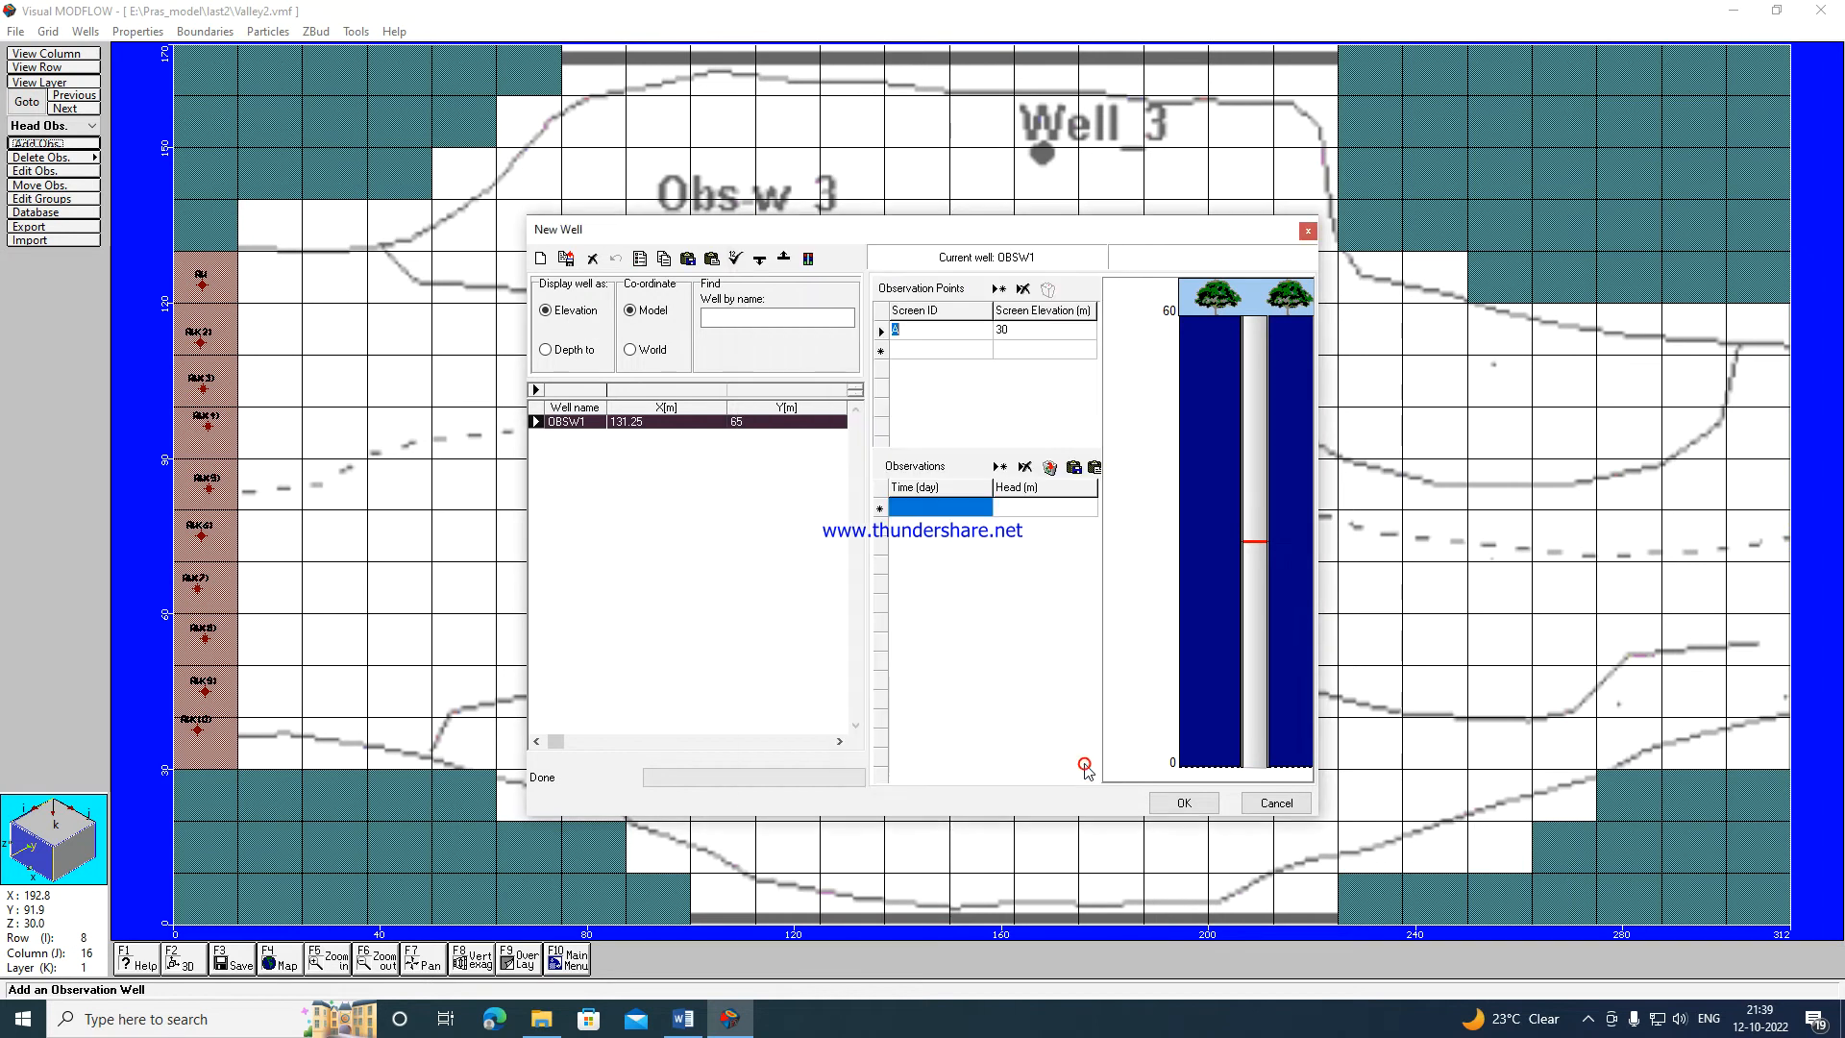
Import OBSW1's observations from the text file mode in user_data, matching time to column 1 and head to column 2, with column names in line 1.
left_click(1082, 468)
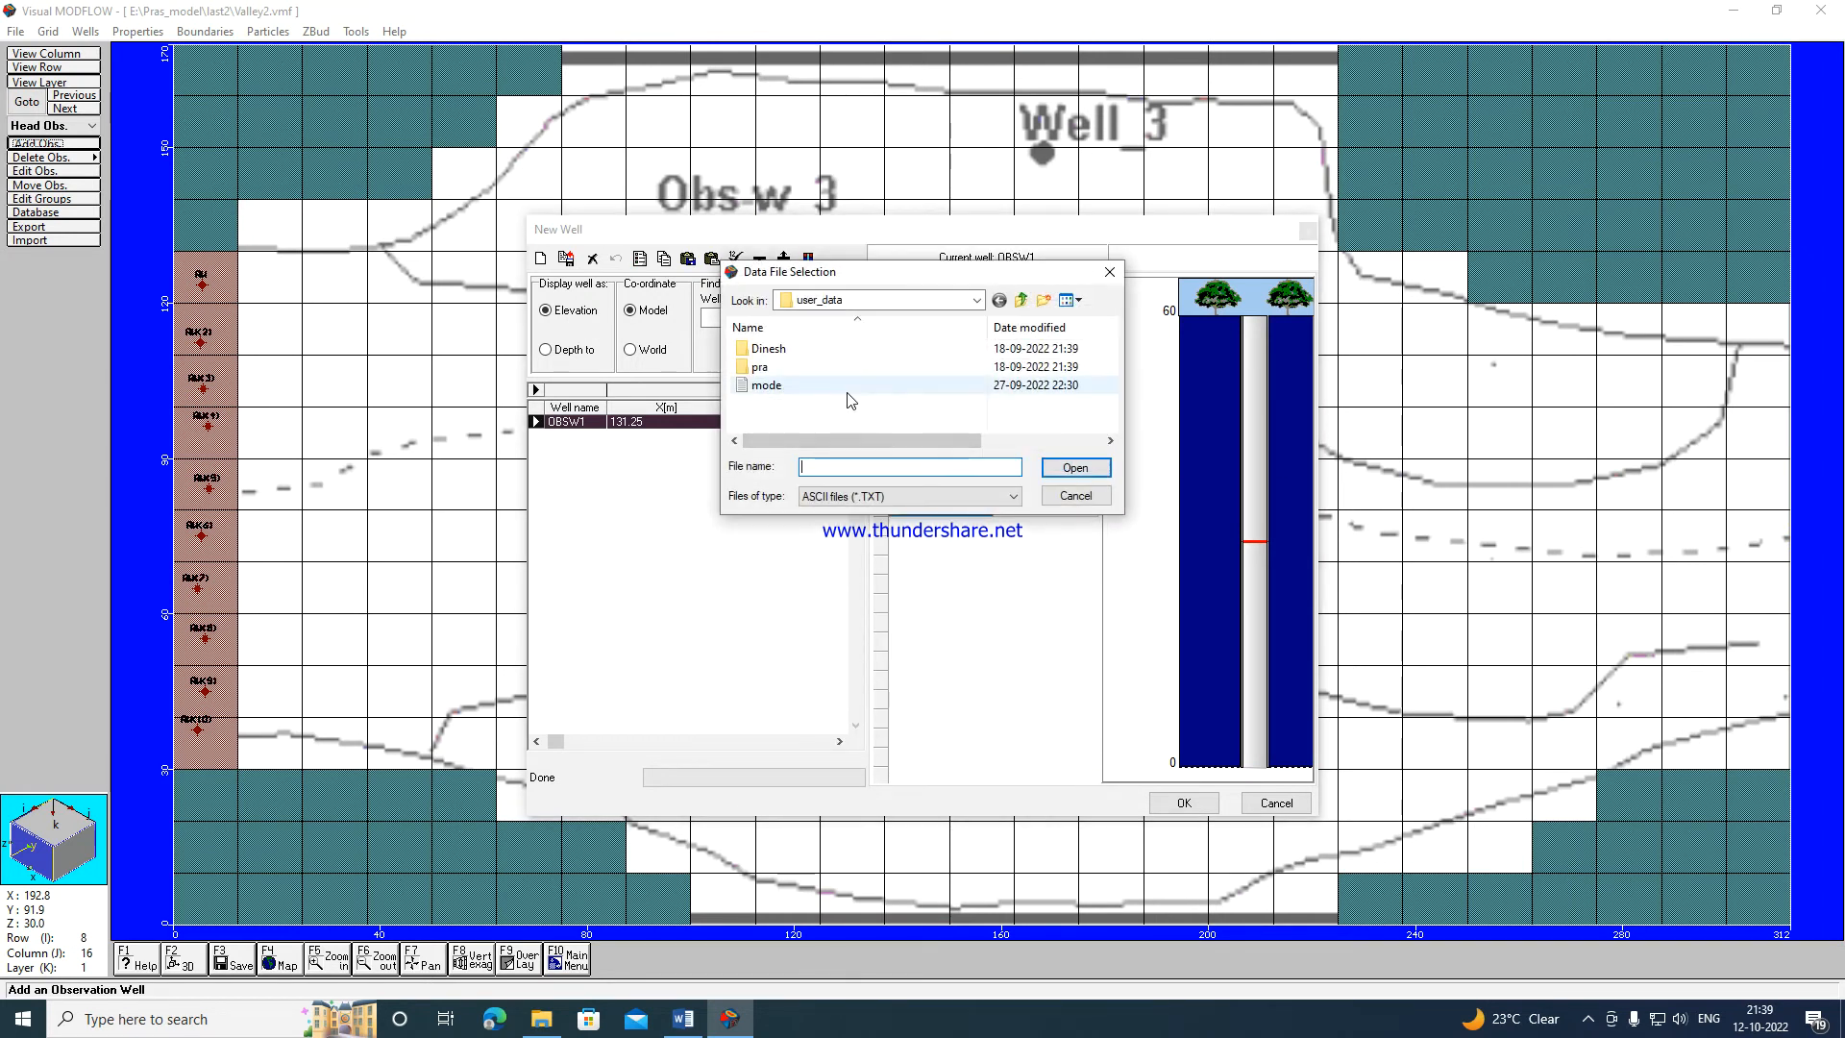
left_click(809, 385)
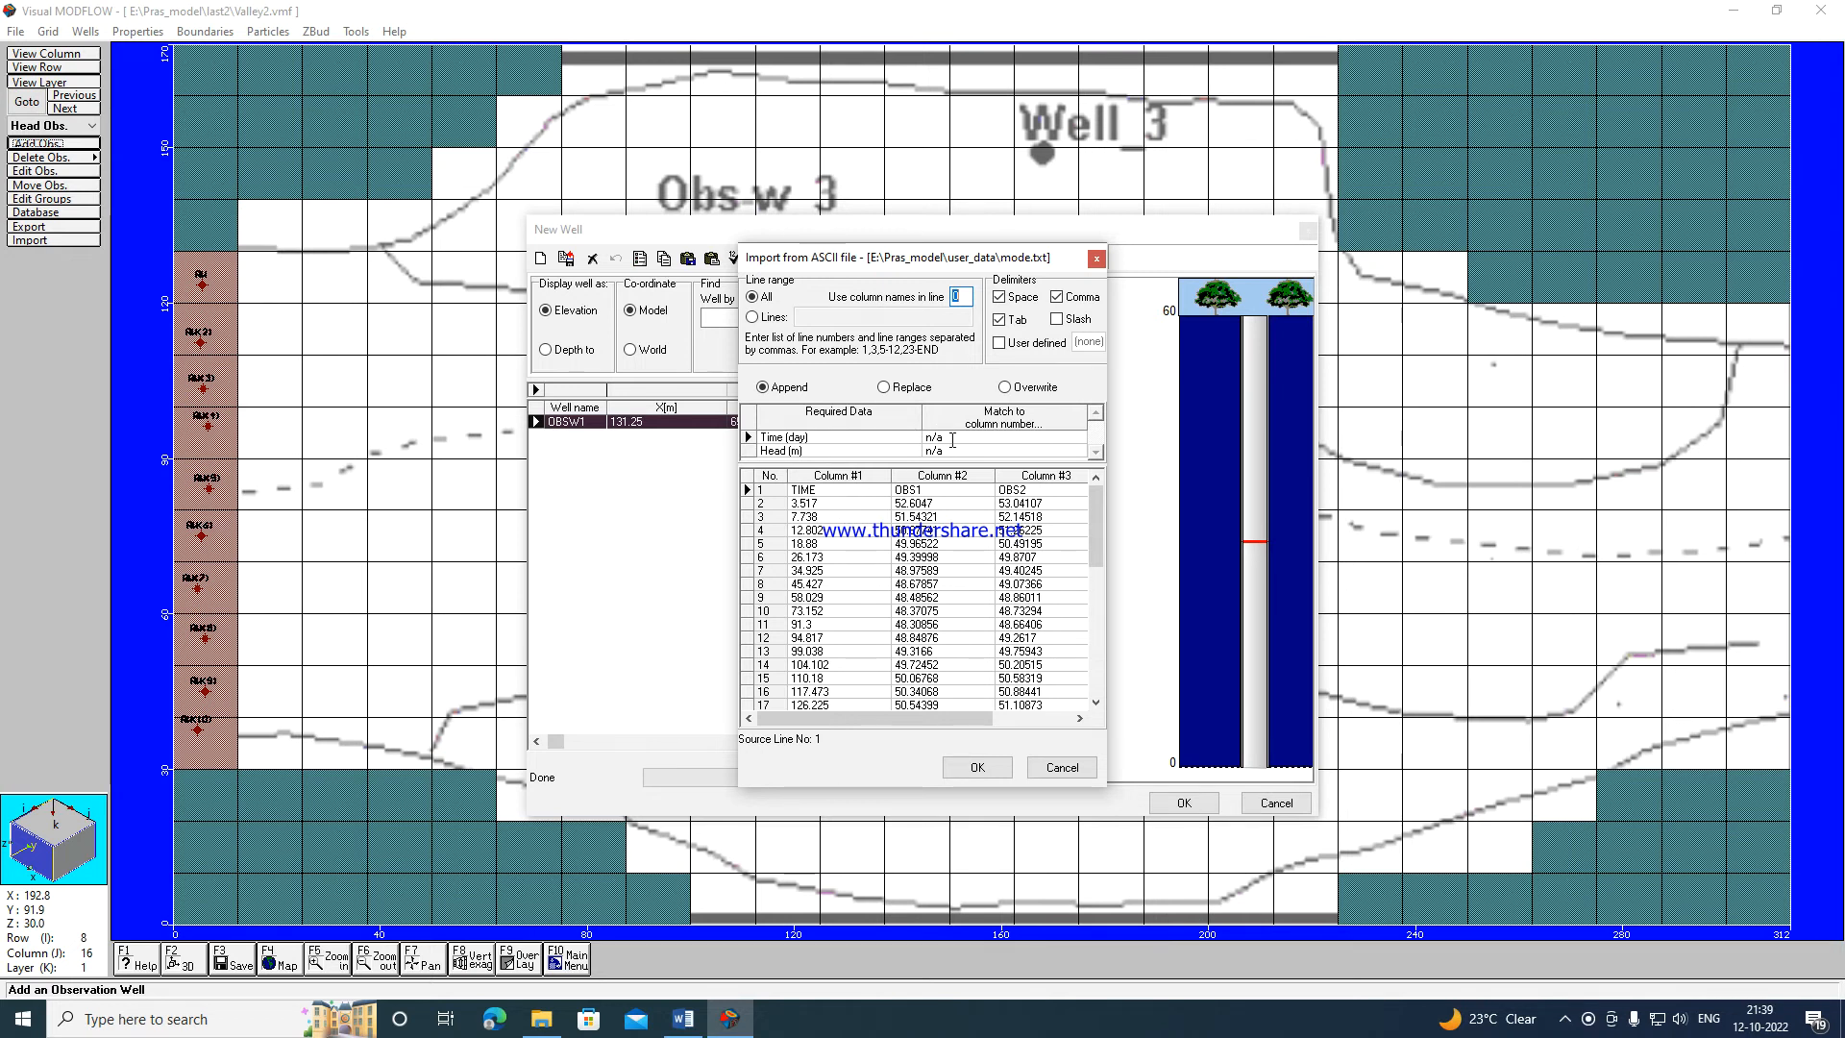
left_click(916, 440)
type("1")
key("Down")
type("2")
left_click(958, 297)
type("1")
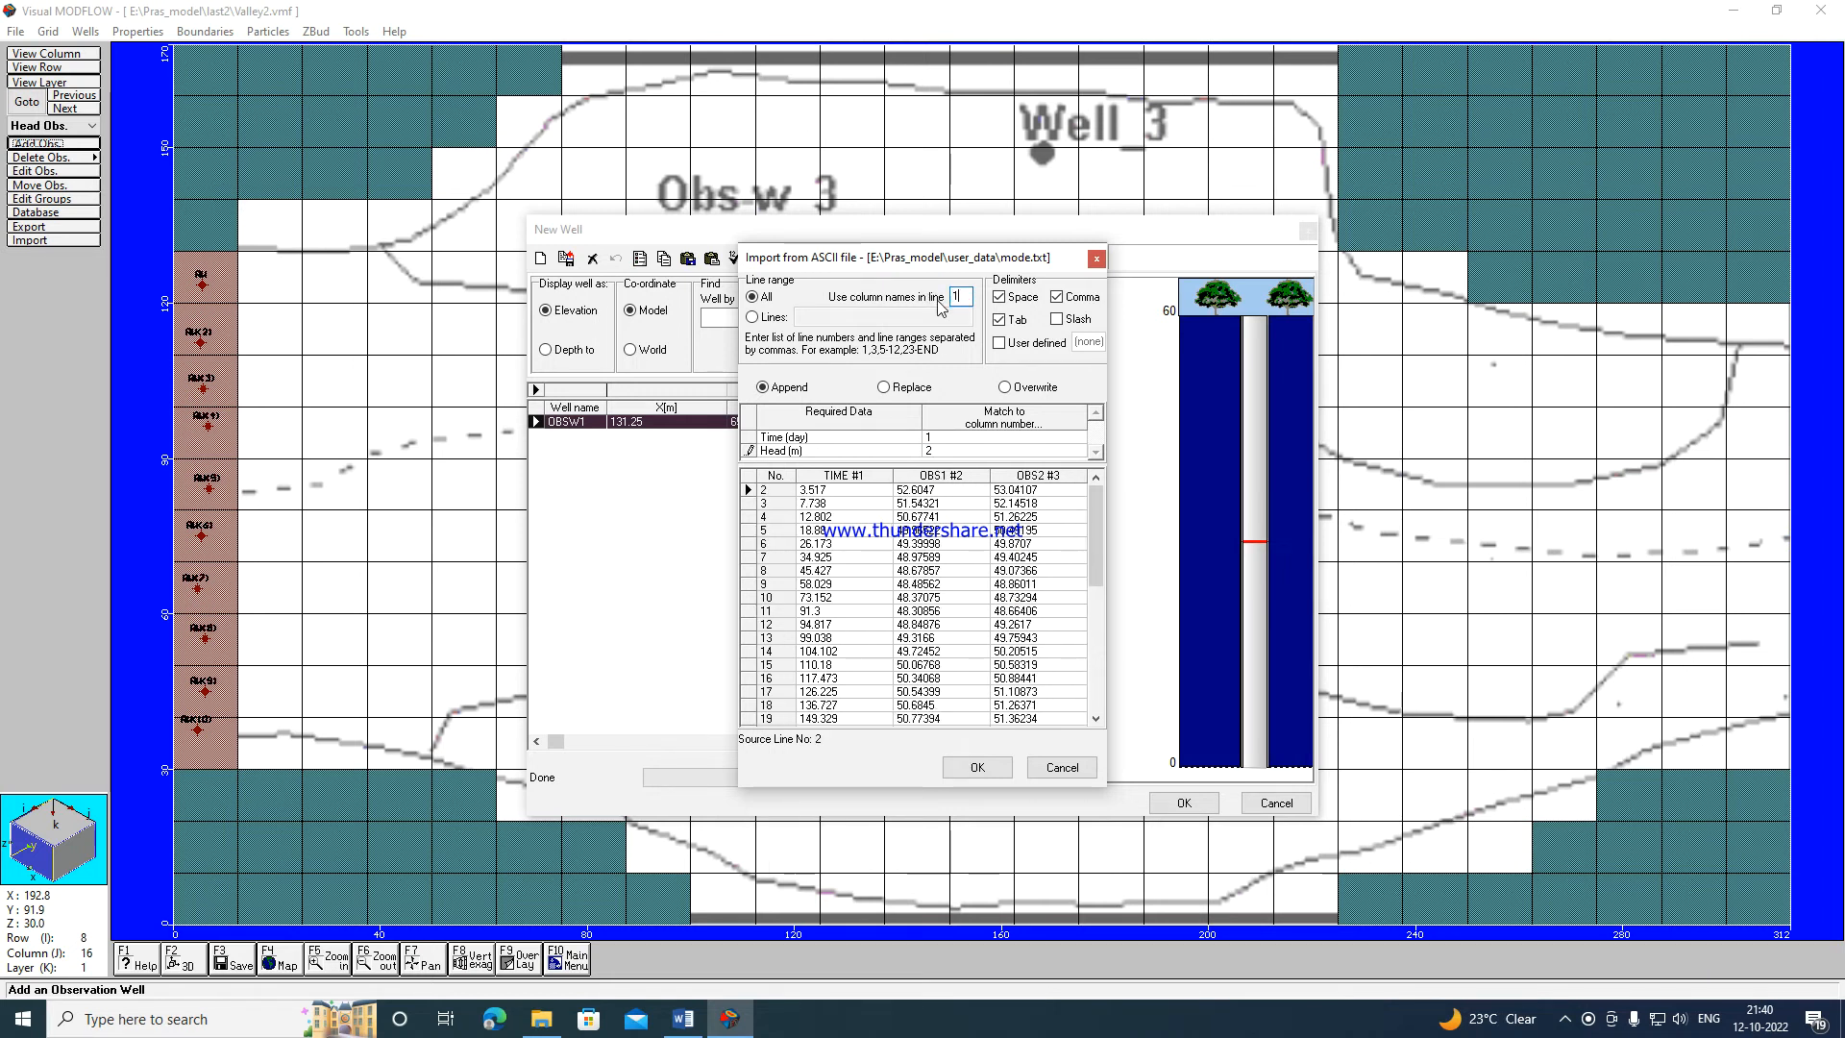
left_click(977, 767)
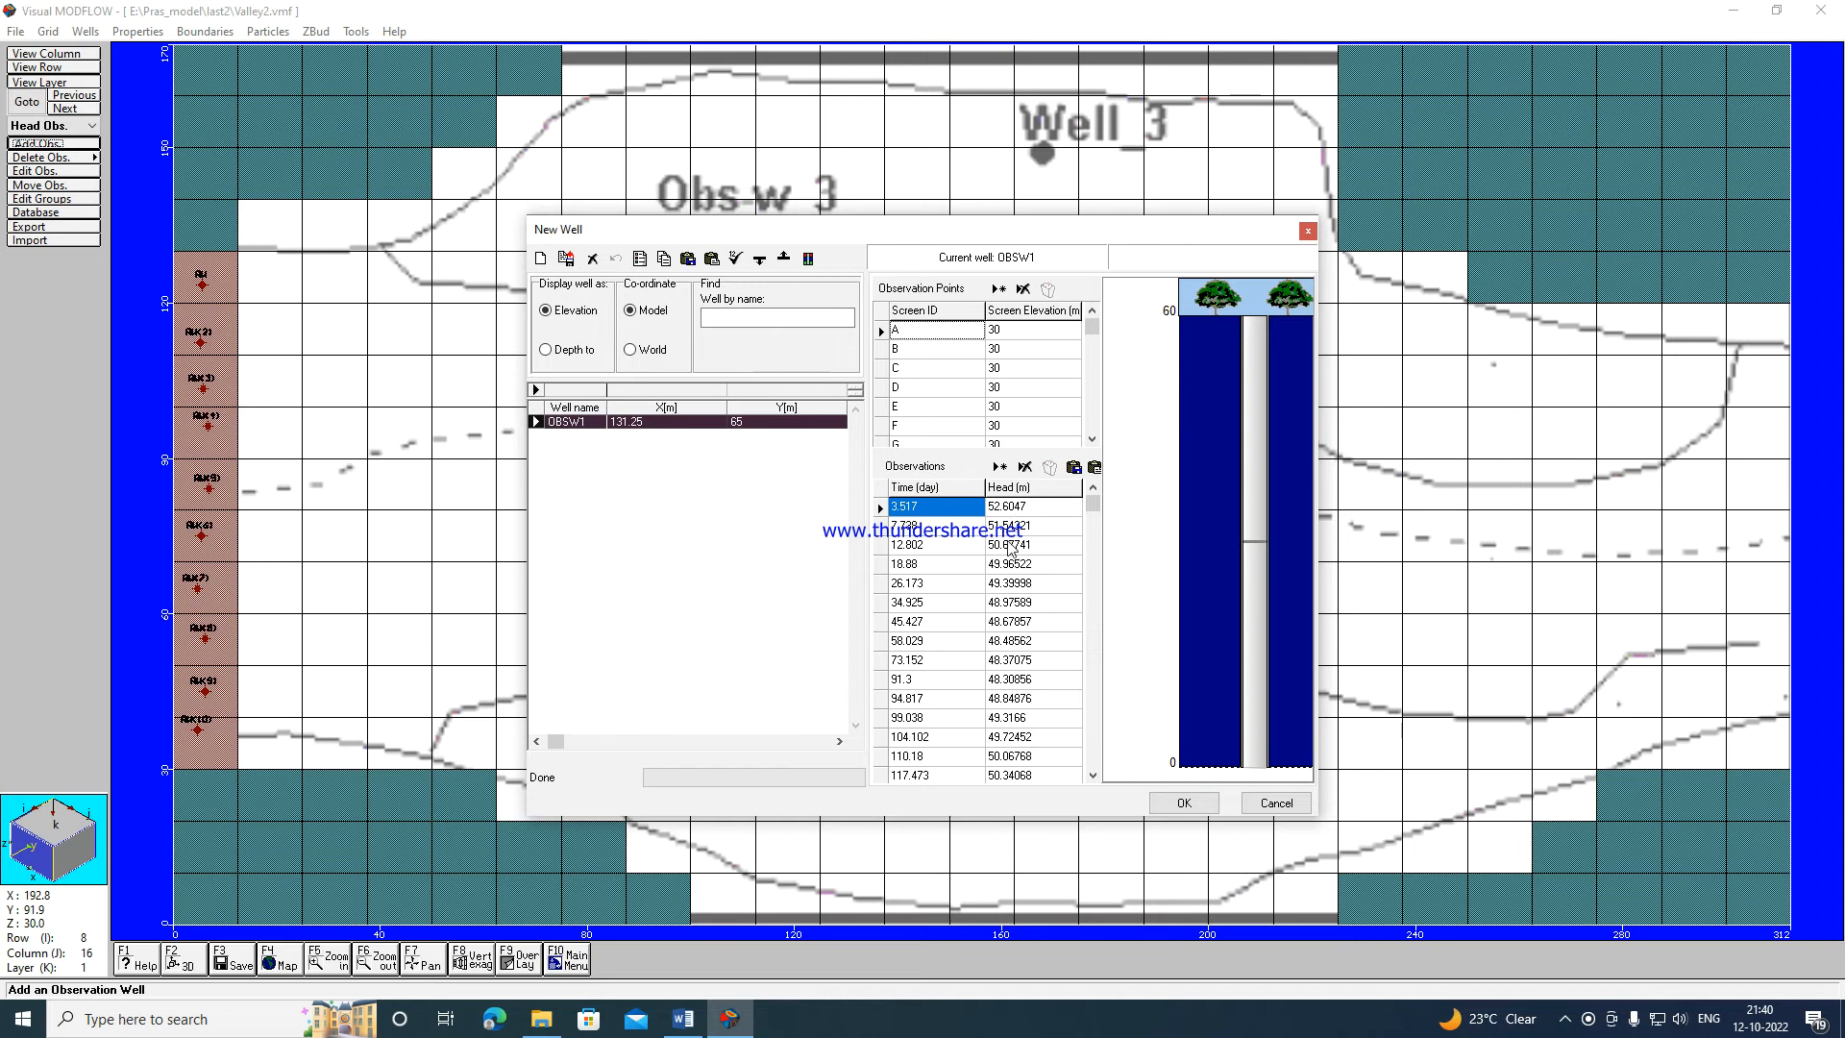
Check the imported time and head observations of OBSW1 and accept the well.
left_click(1024, 544)
left_click(965, 603)
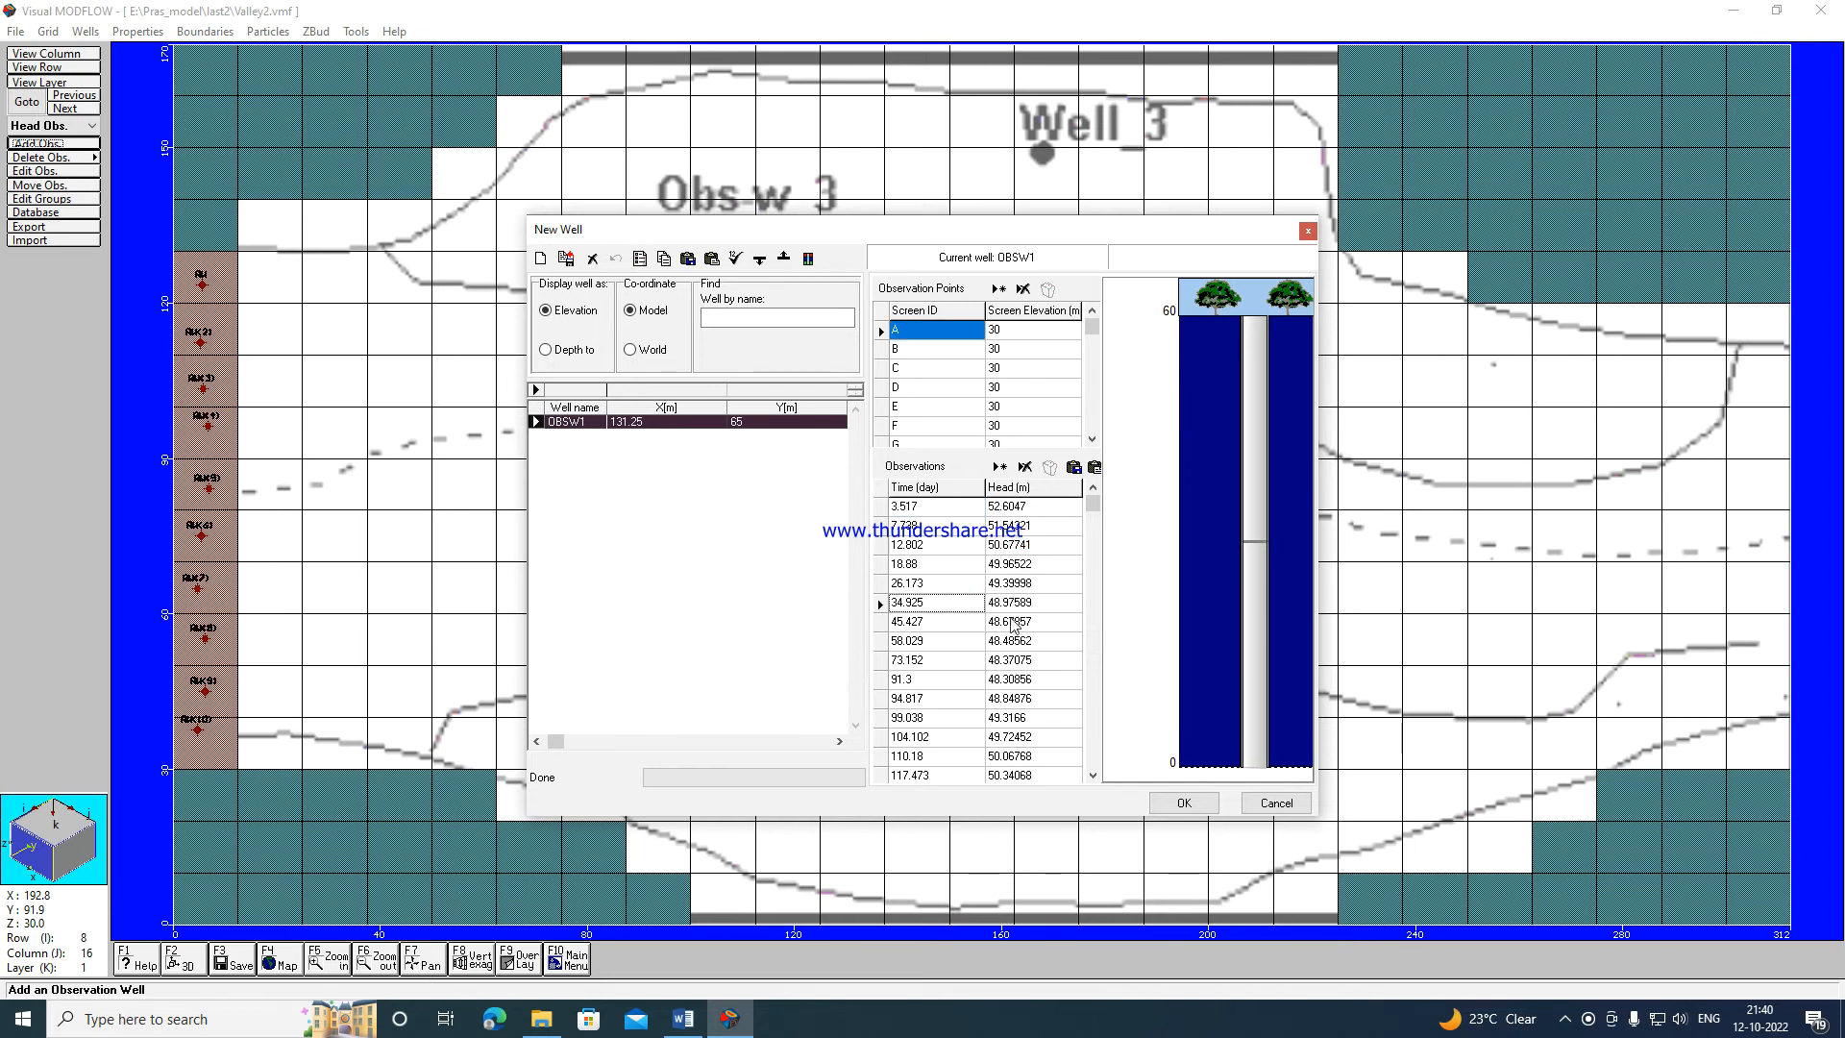
left_click(1016, 622)
left_click(1052, 719)
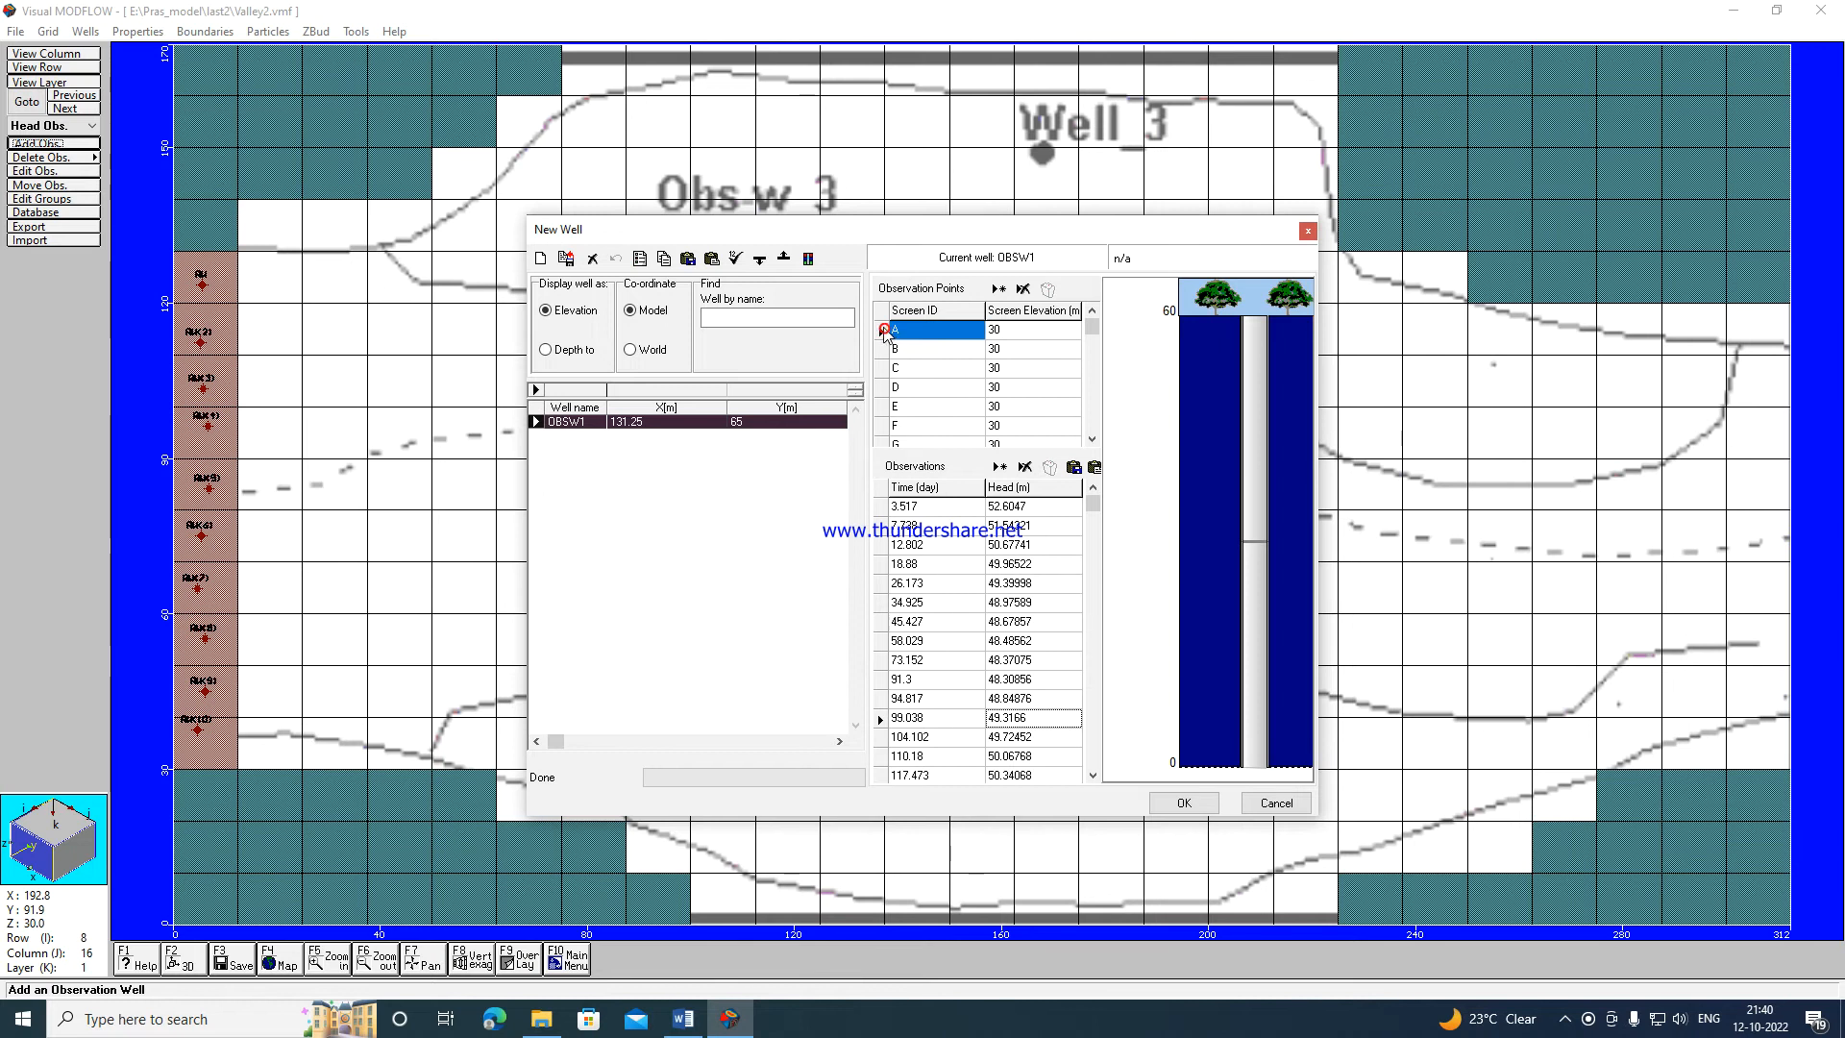
left_click(1189, 803)
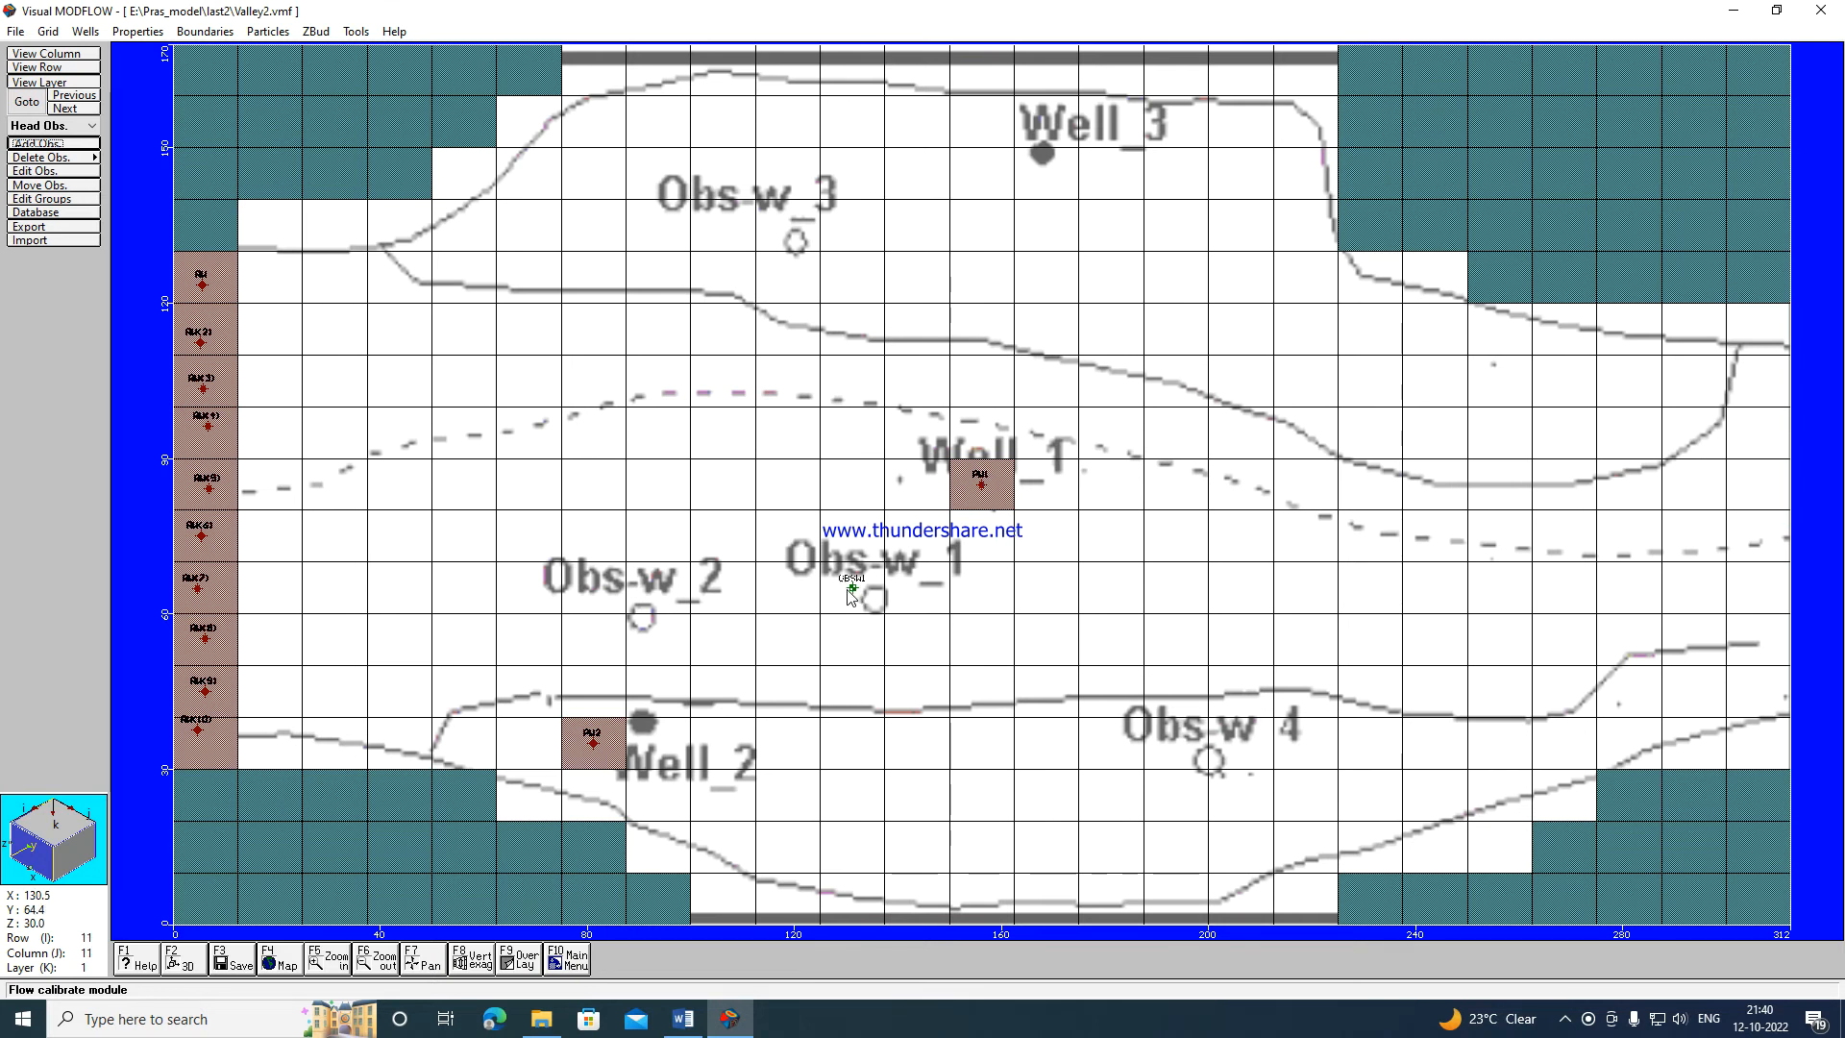
Add a head observation well named OBSW2 at X co-ordinate 81.25 and Y co-ordinate 55.
left_click(43, 144)
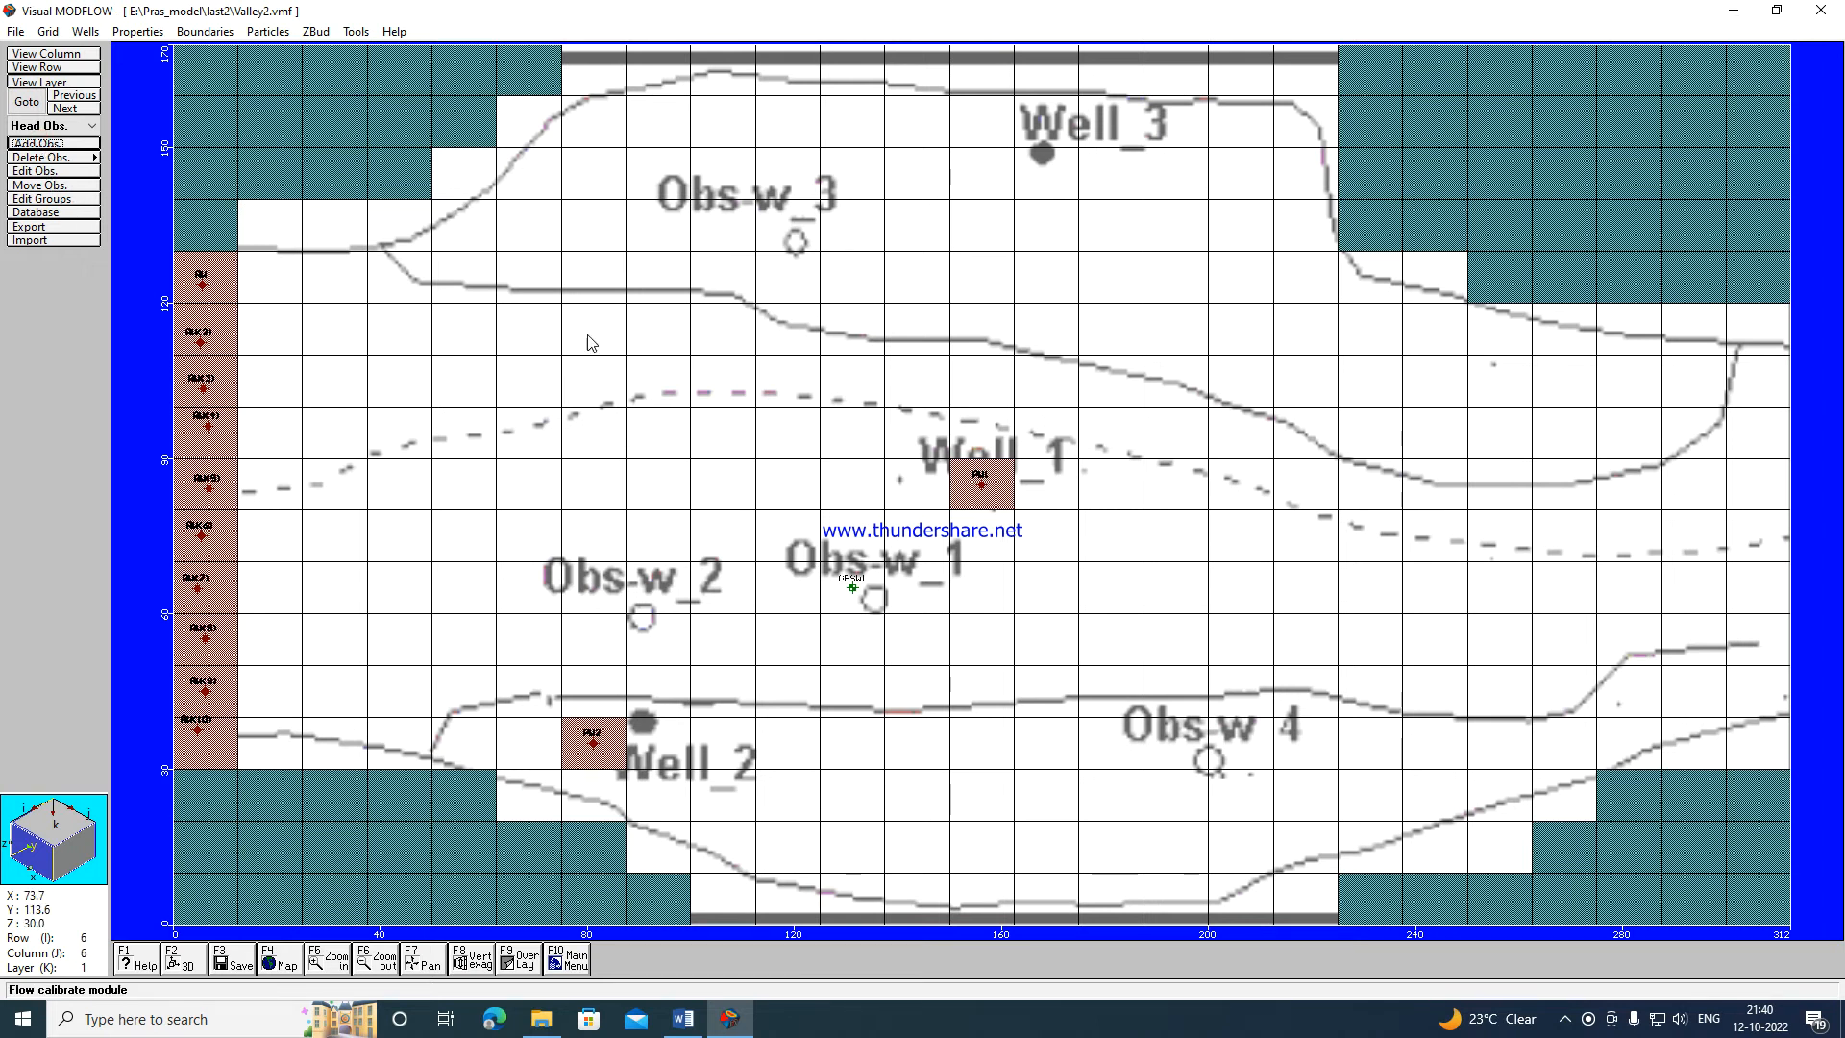
left_click(1226, 448)
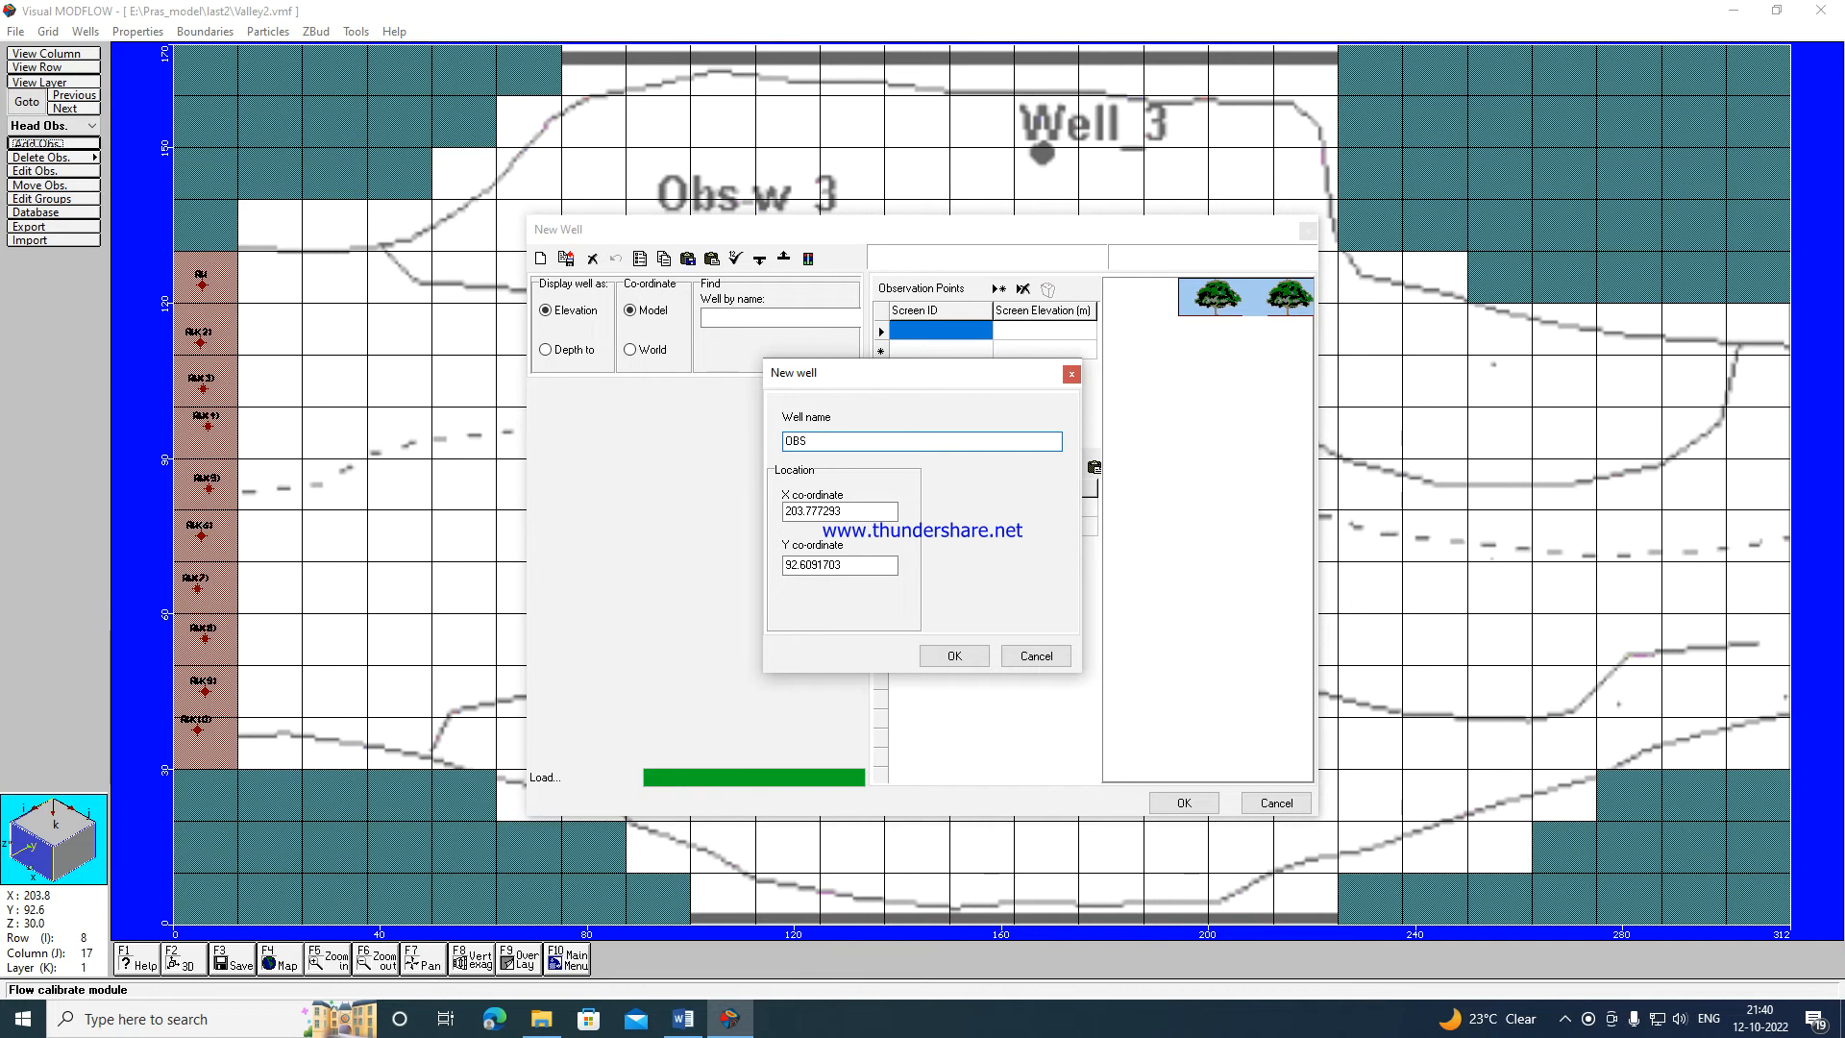
type("2")
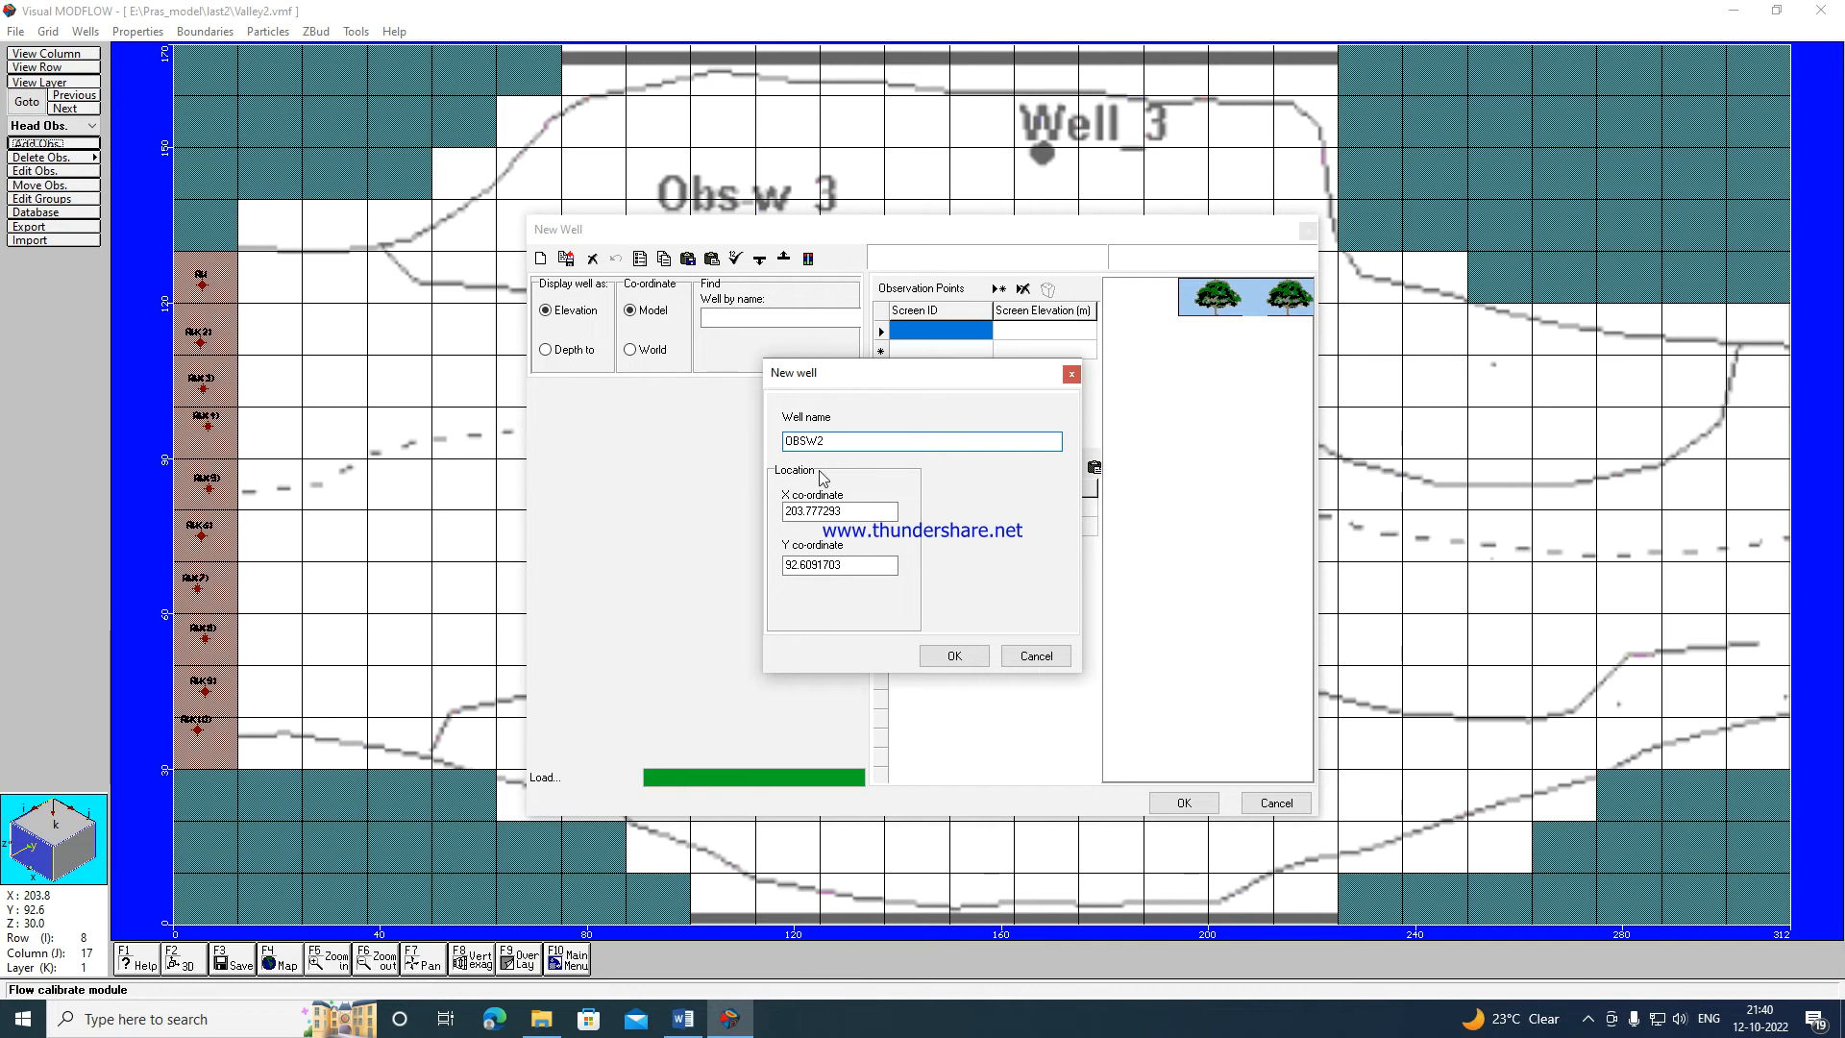
left_click_drag(893, 510, 771, 507)
type("81.25")
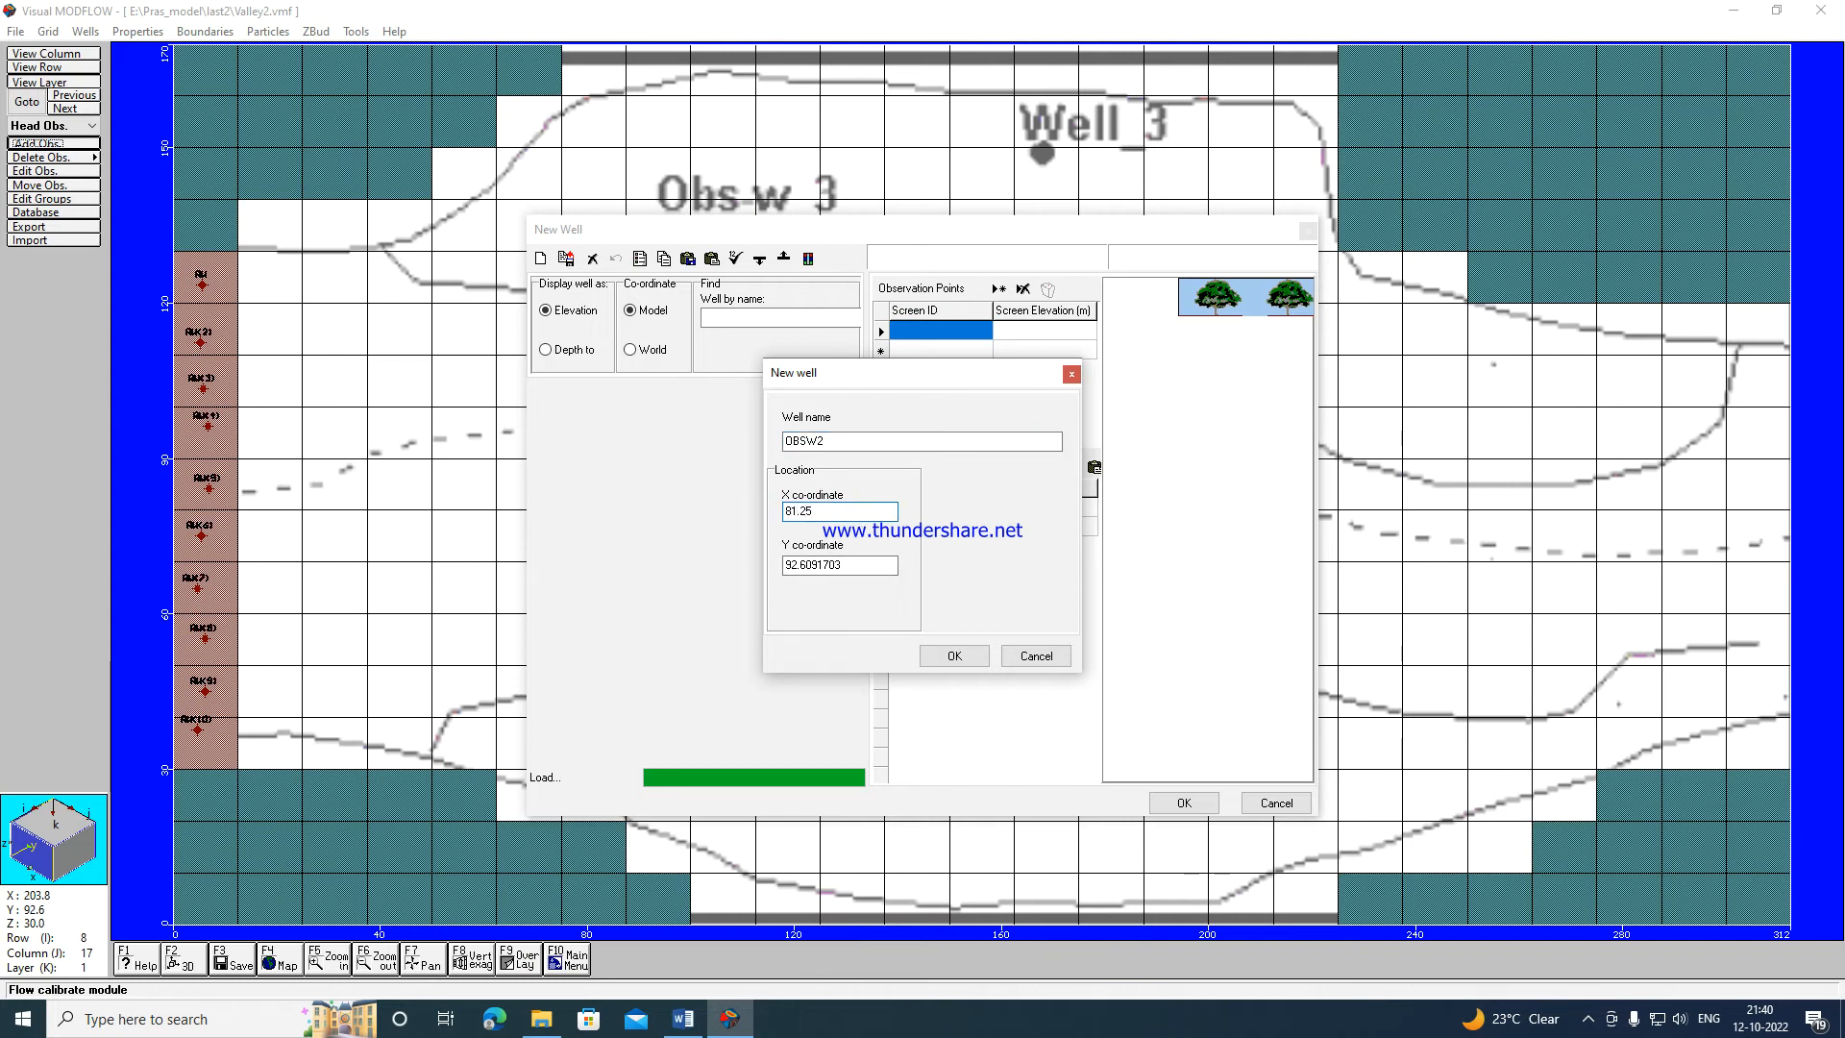
left_click_drag(895, 565, 753, 568)
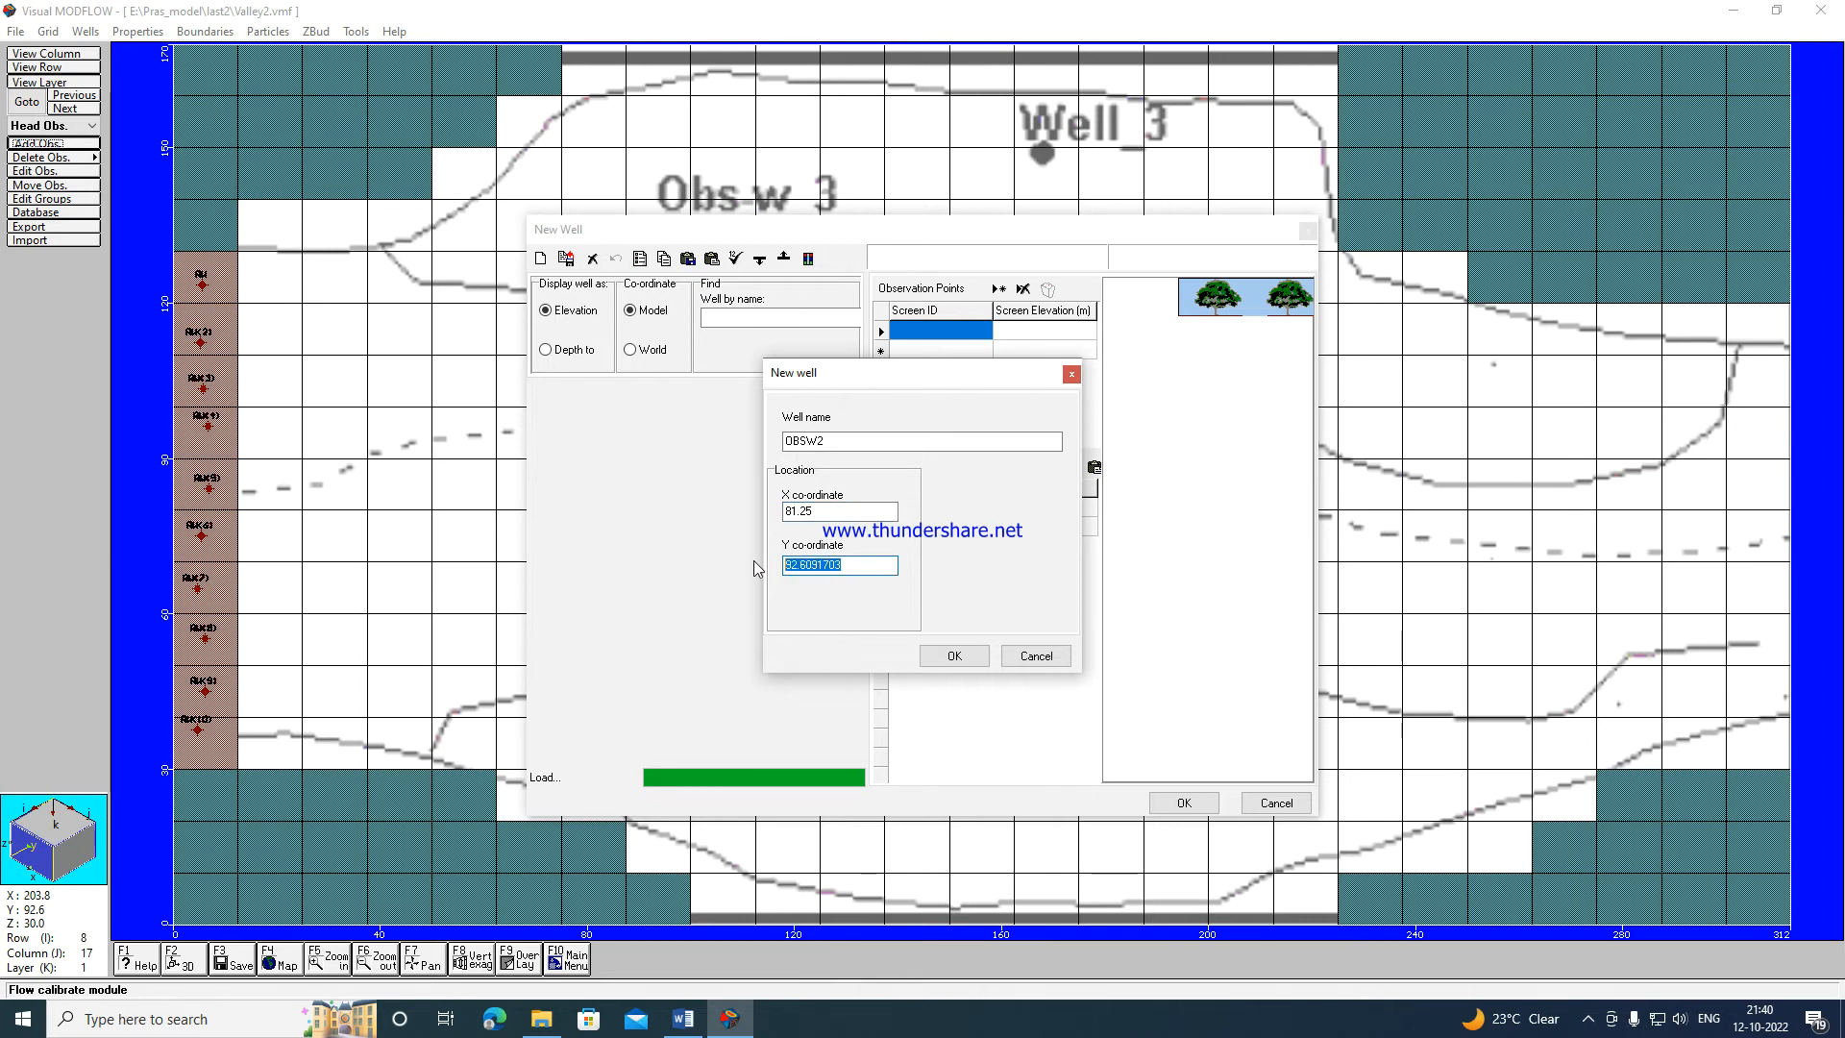
type("55")
left_click(951, 656)
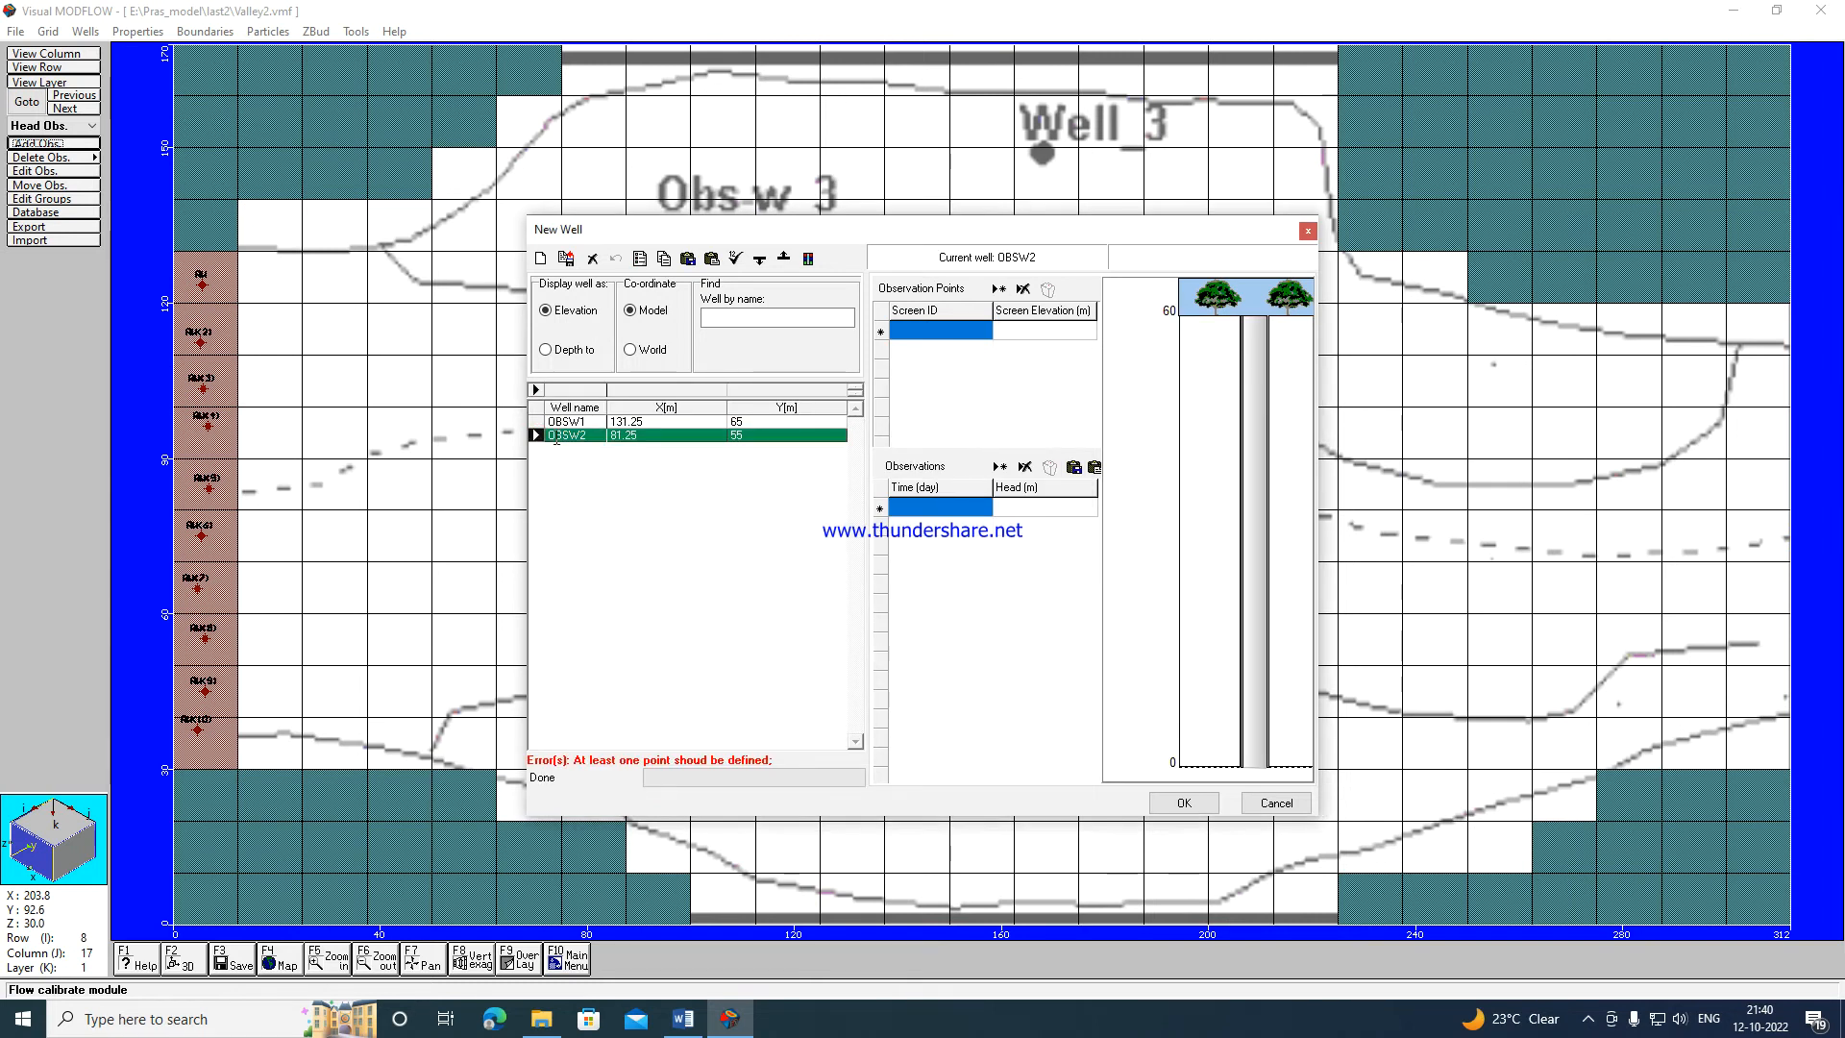
Give OBSW2 observation point A at elevation 30 m and load the text file mode from user_data for its observations.
left_click(968, 329)
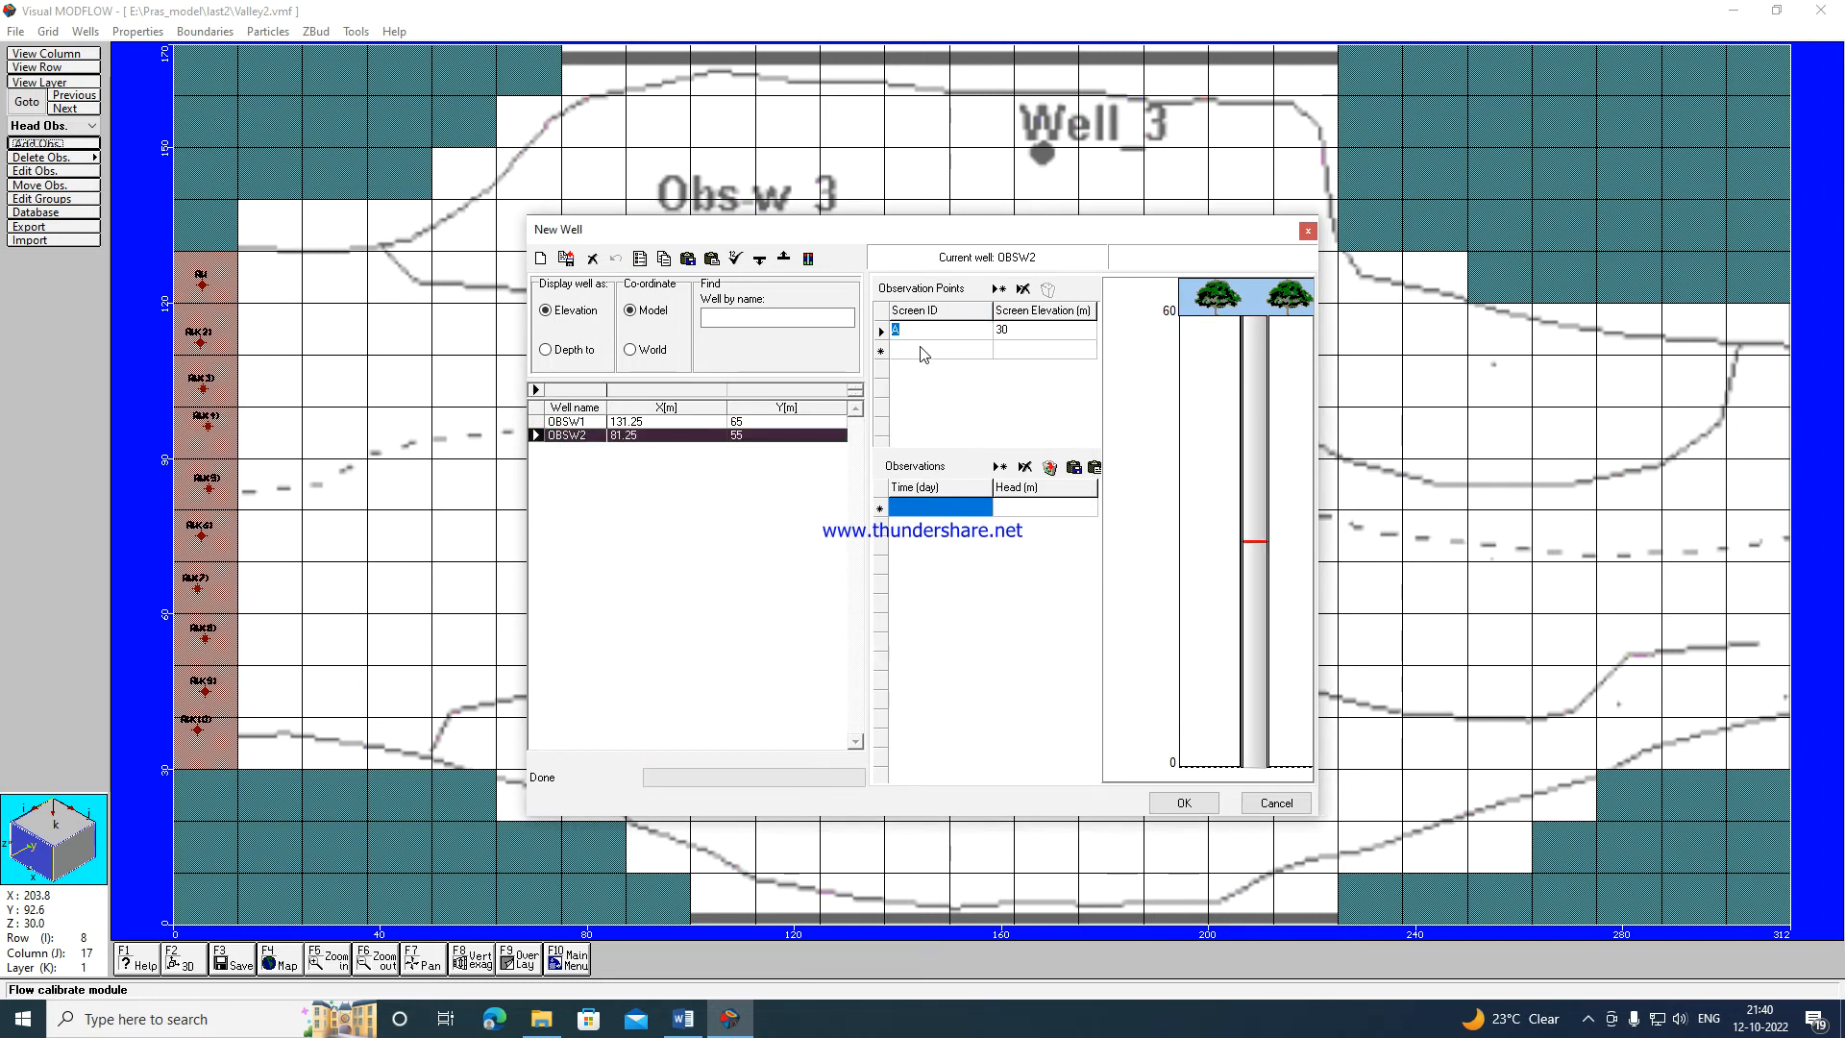
left_click(1073, 467)
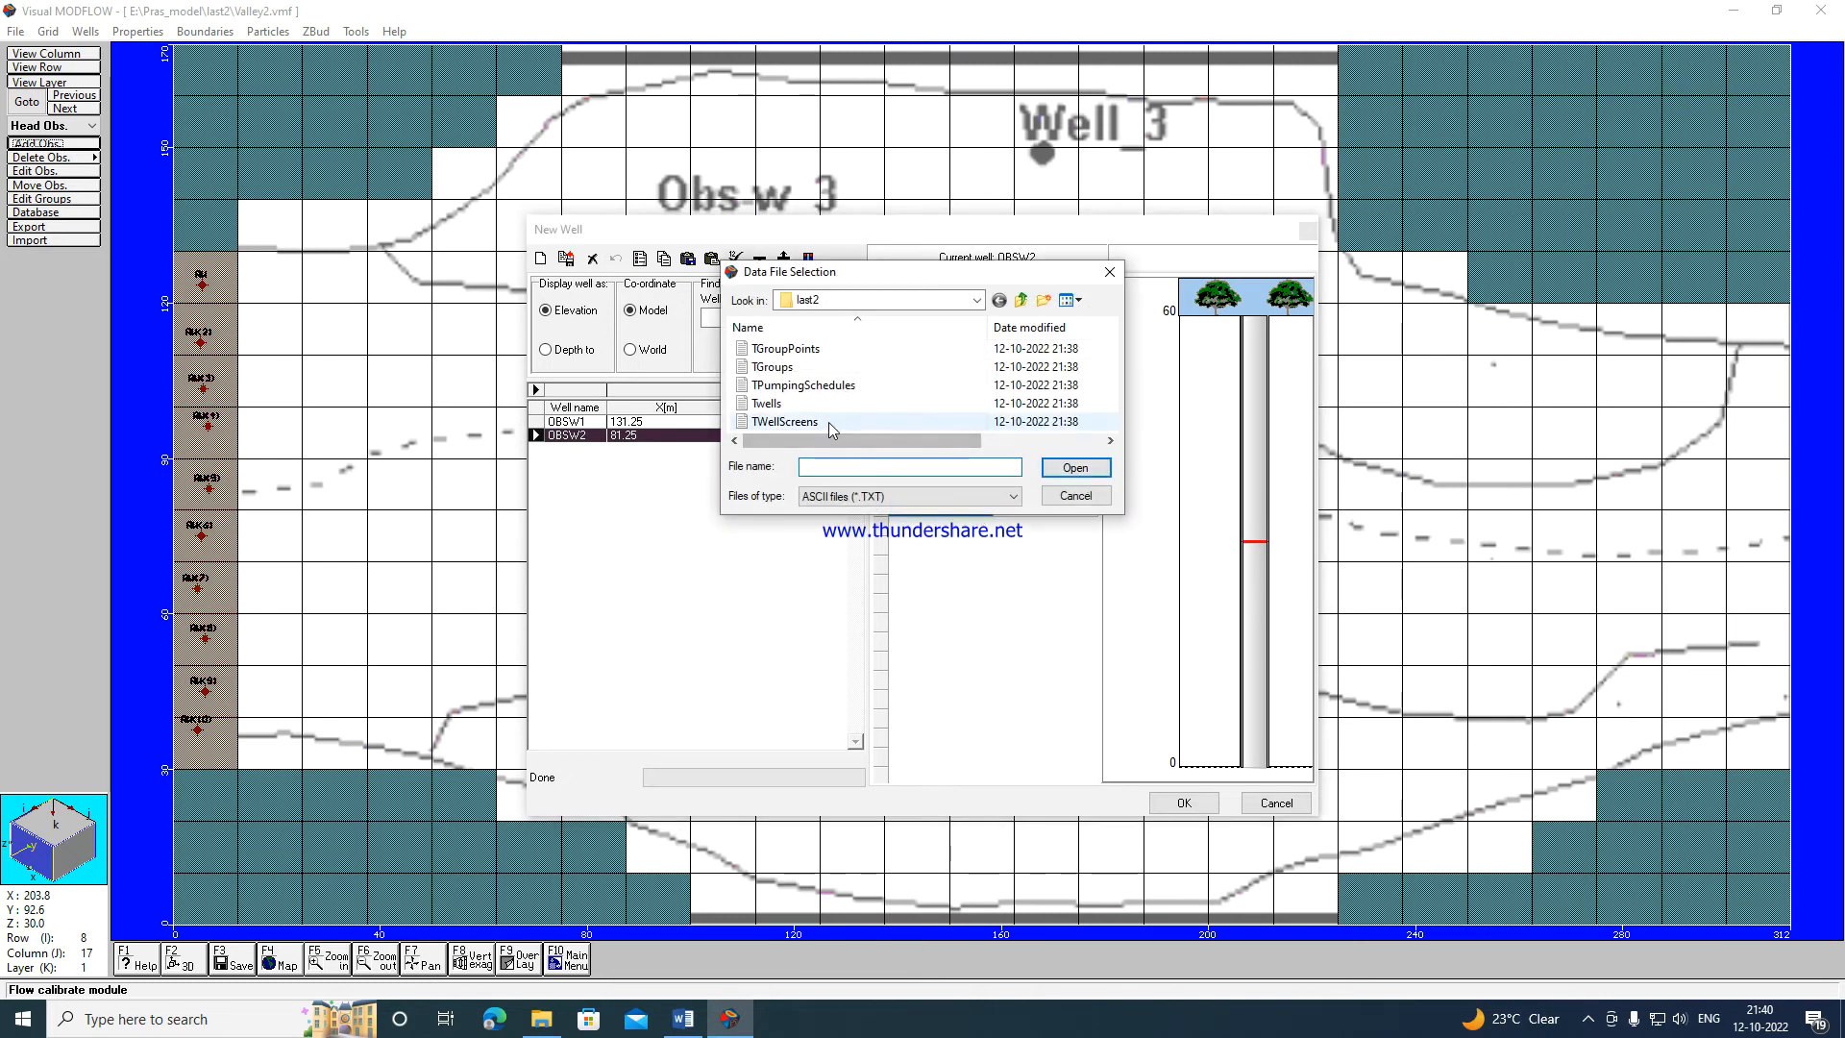
left_click(1020, 300)
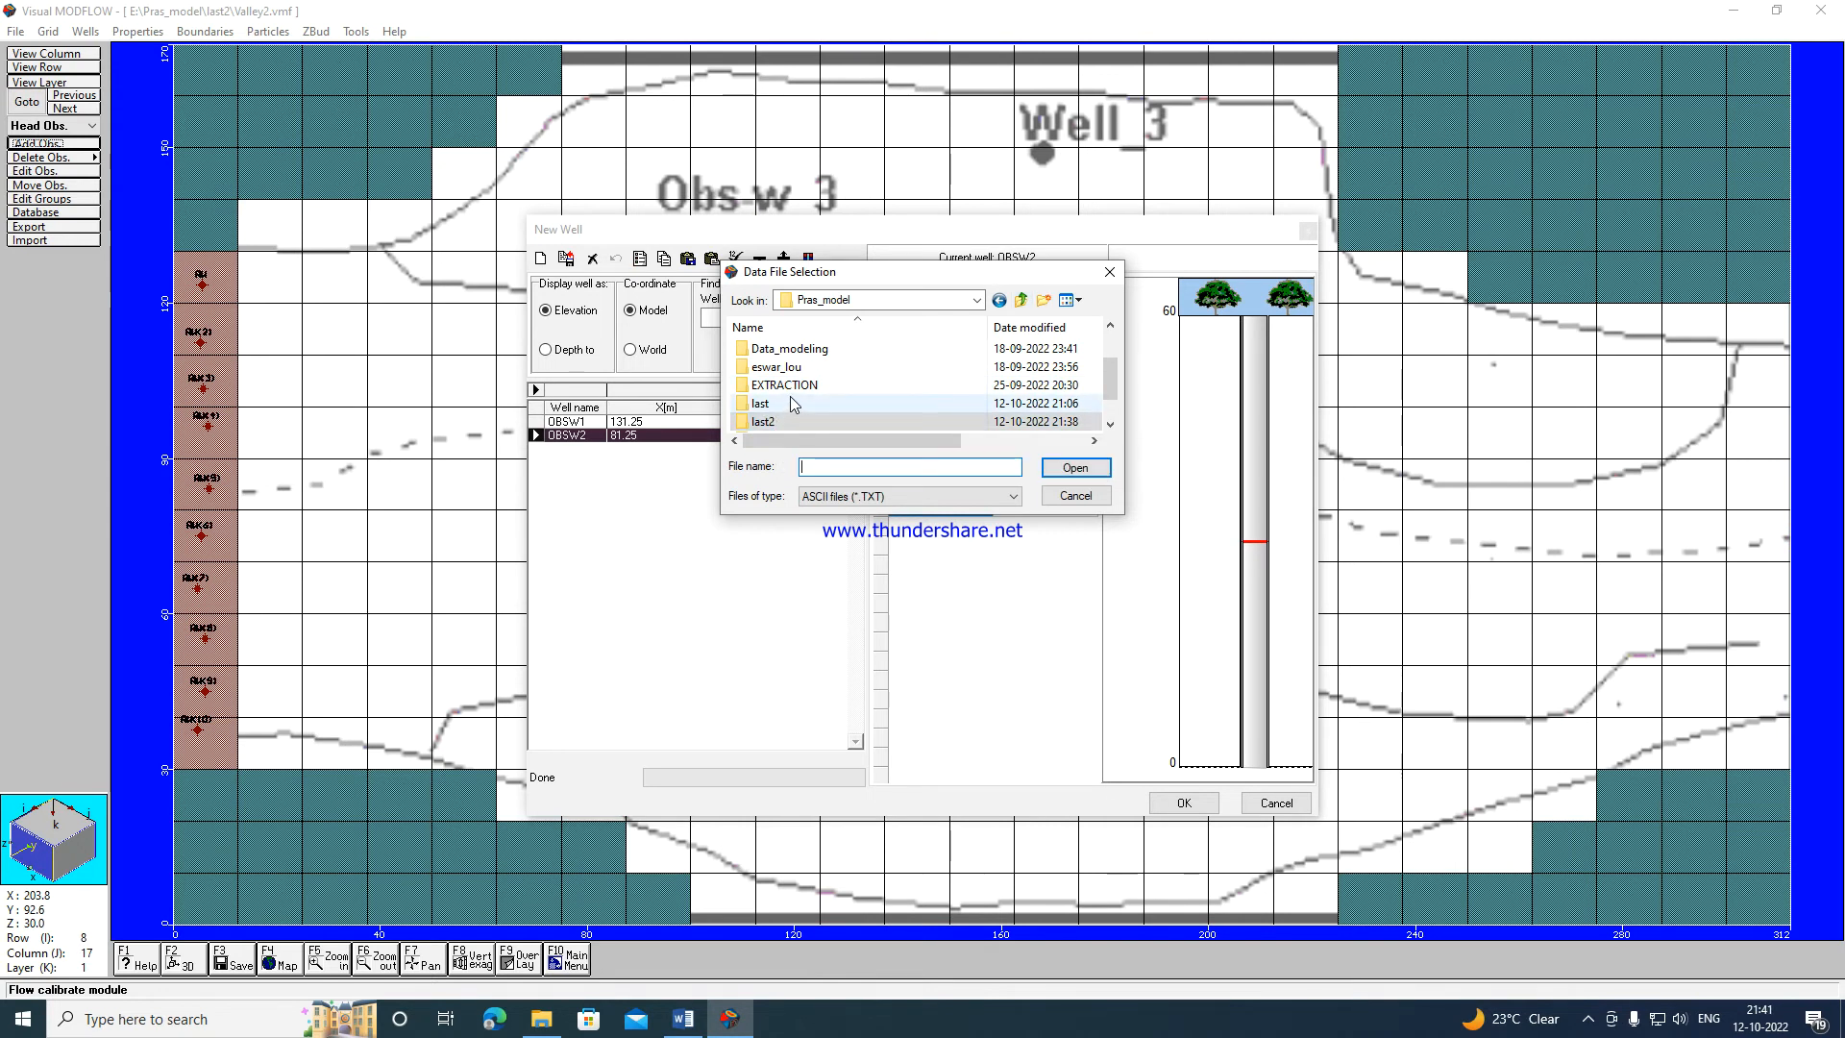
scroll(792, 404, "down", 1)
double_click(778, 420)
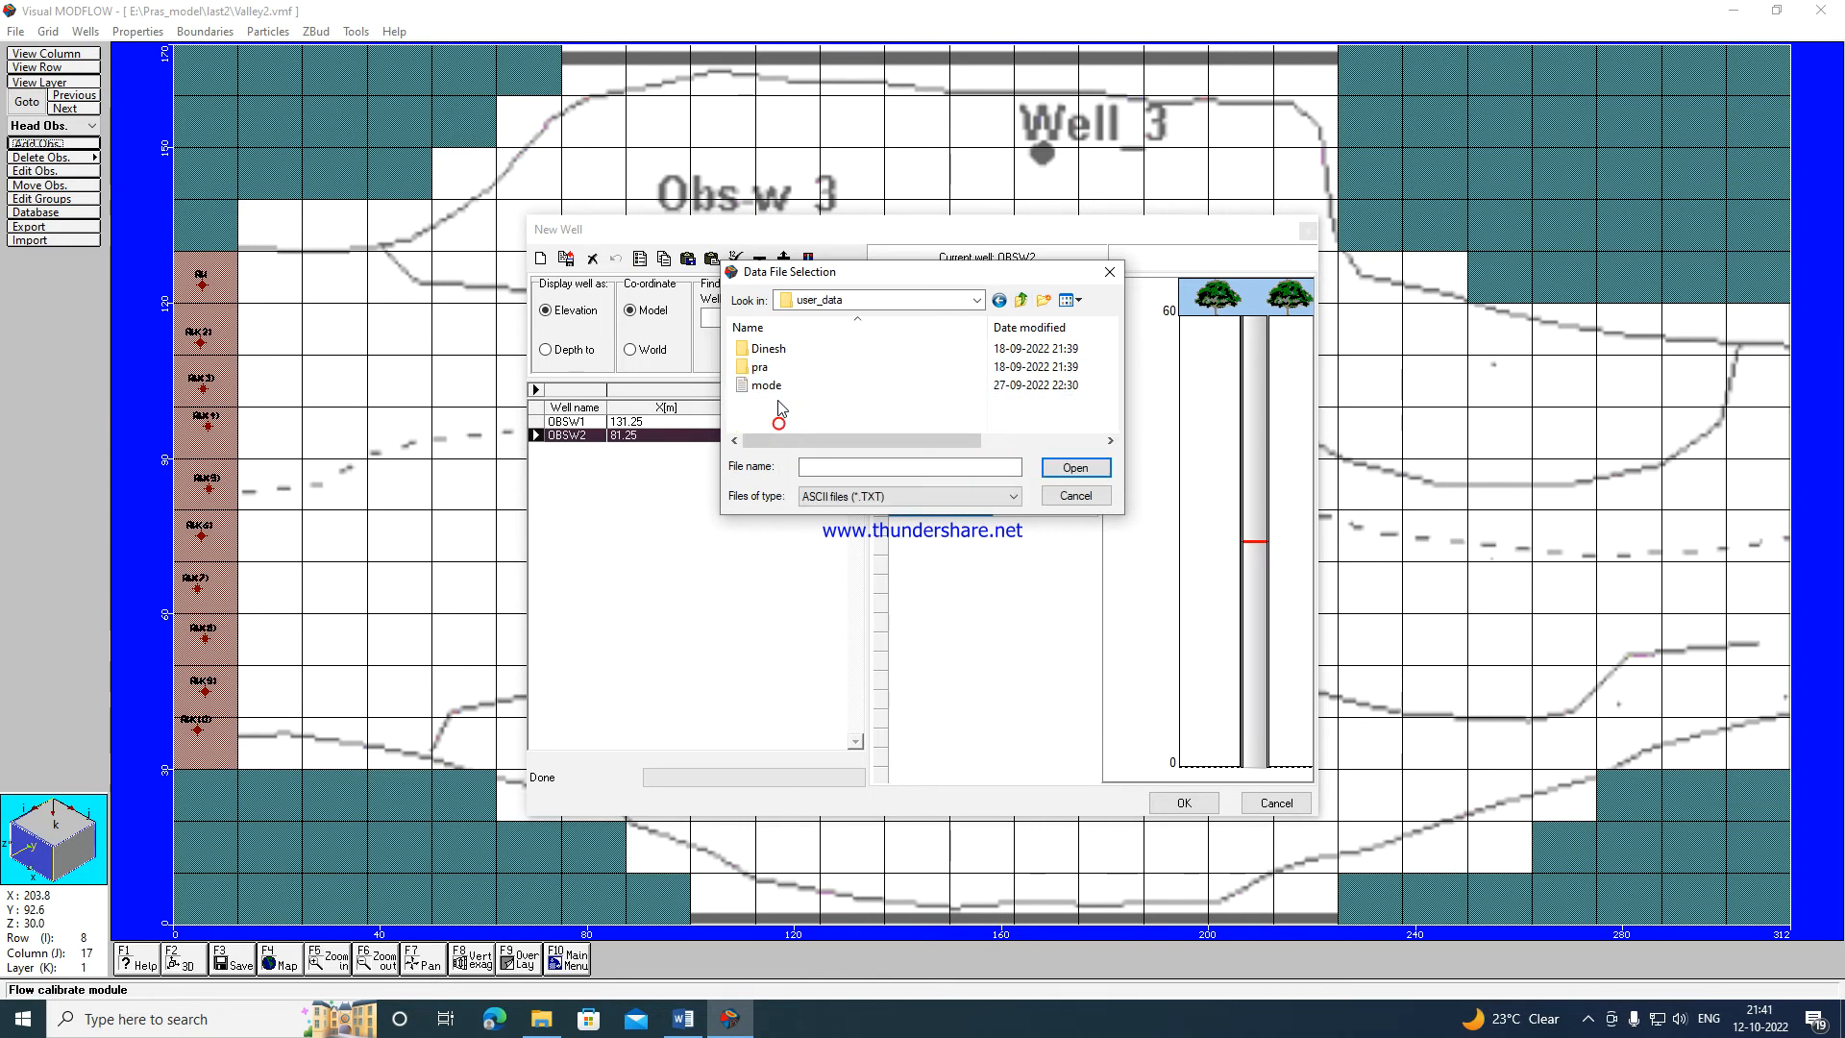
double_click(768, 385)
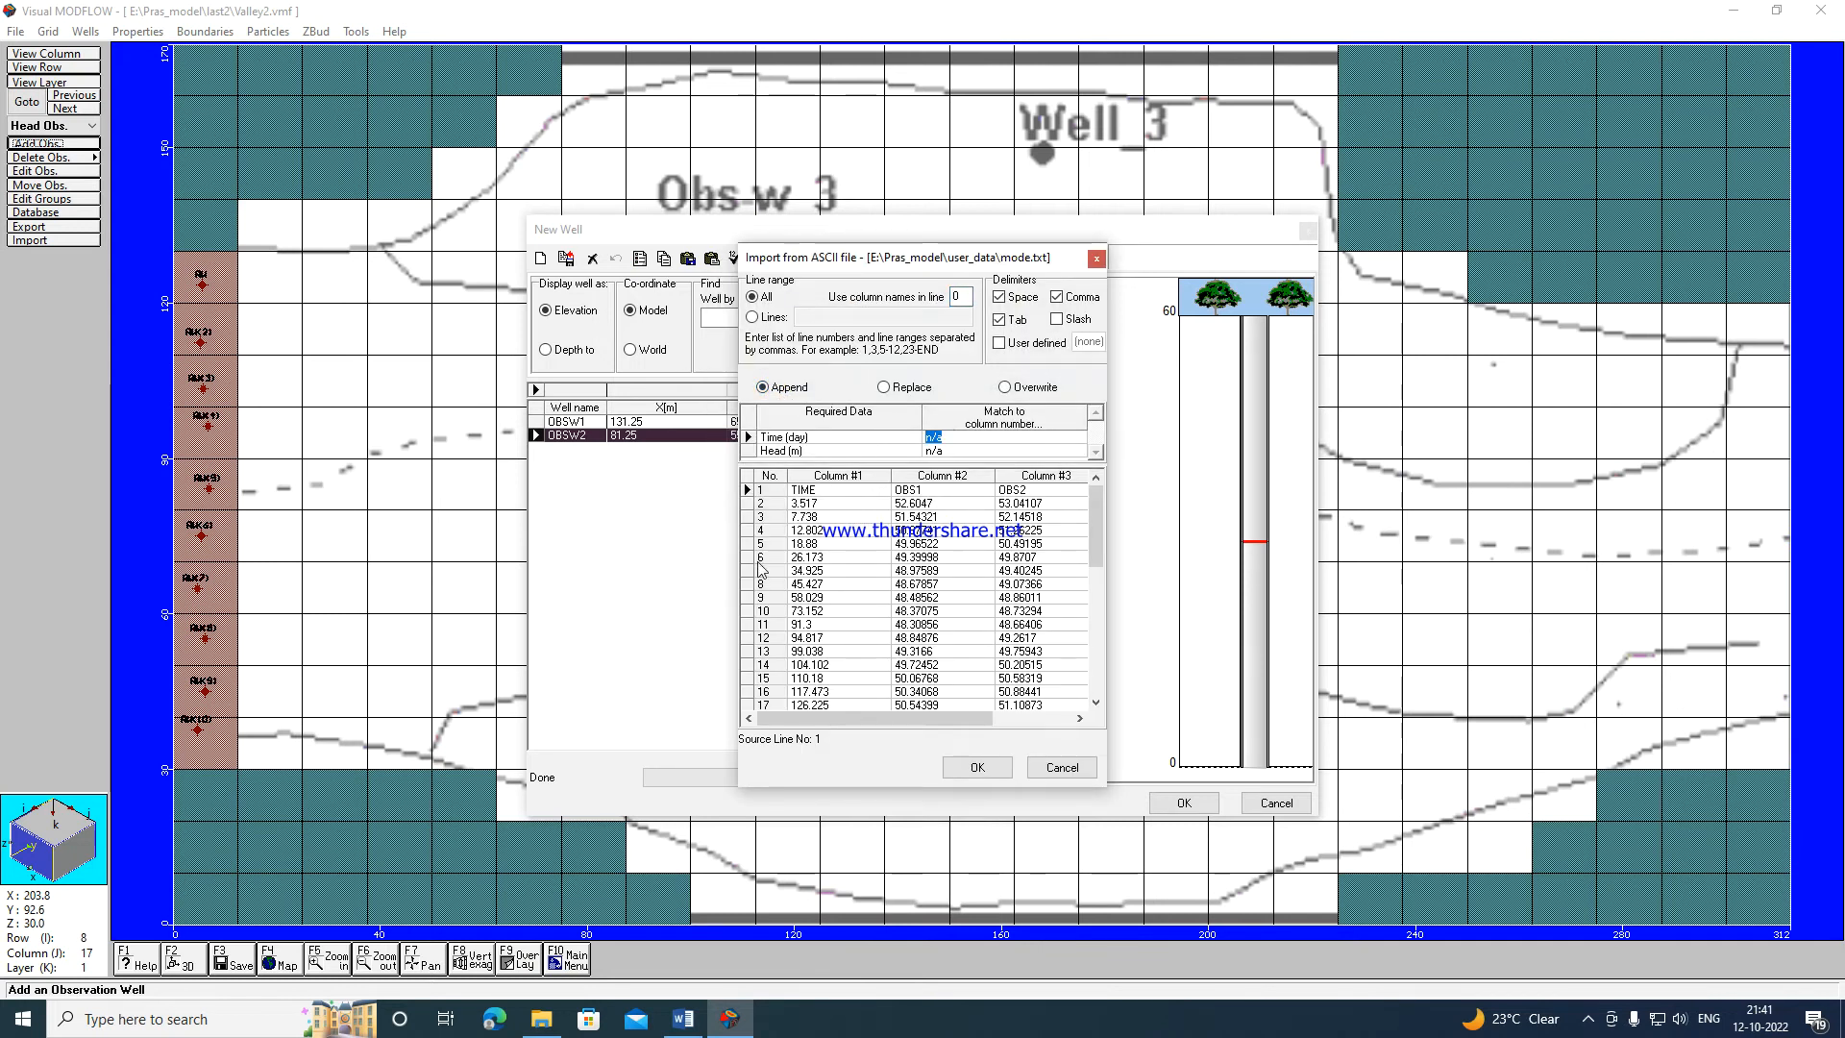
Import OBSW2's observations with time from column 1, head from column 3 and column names in line 1, and accept the well.
type("1")
key("Return")
type("3")
left_click(948, 295)
type("1")
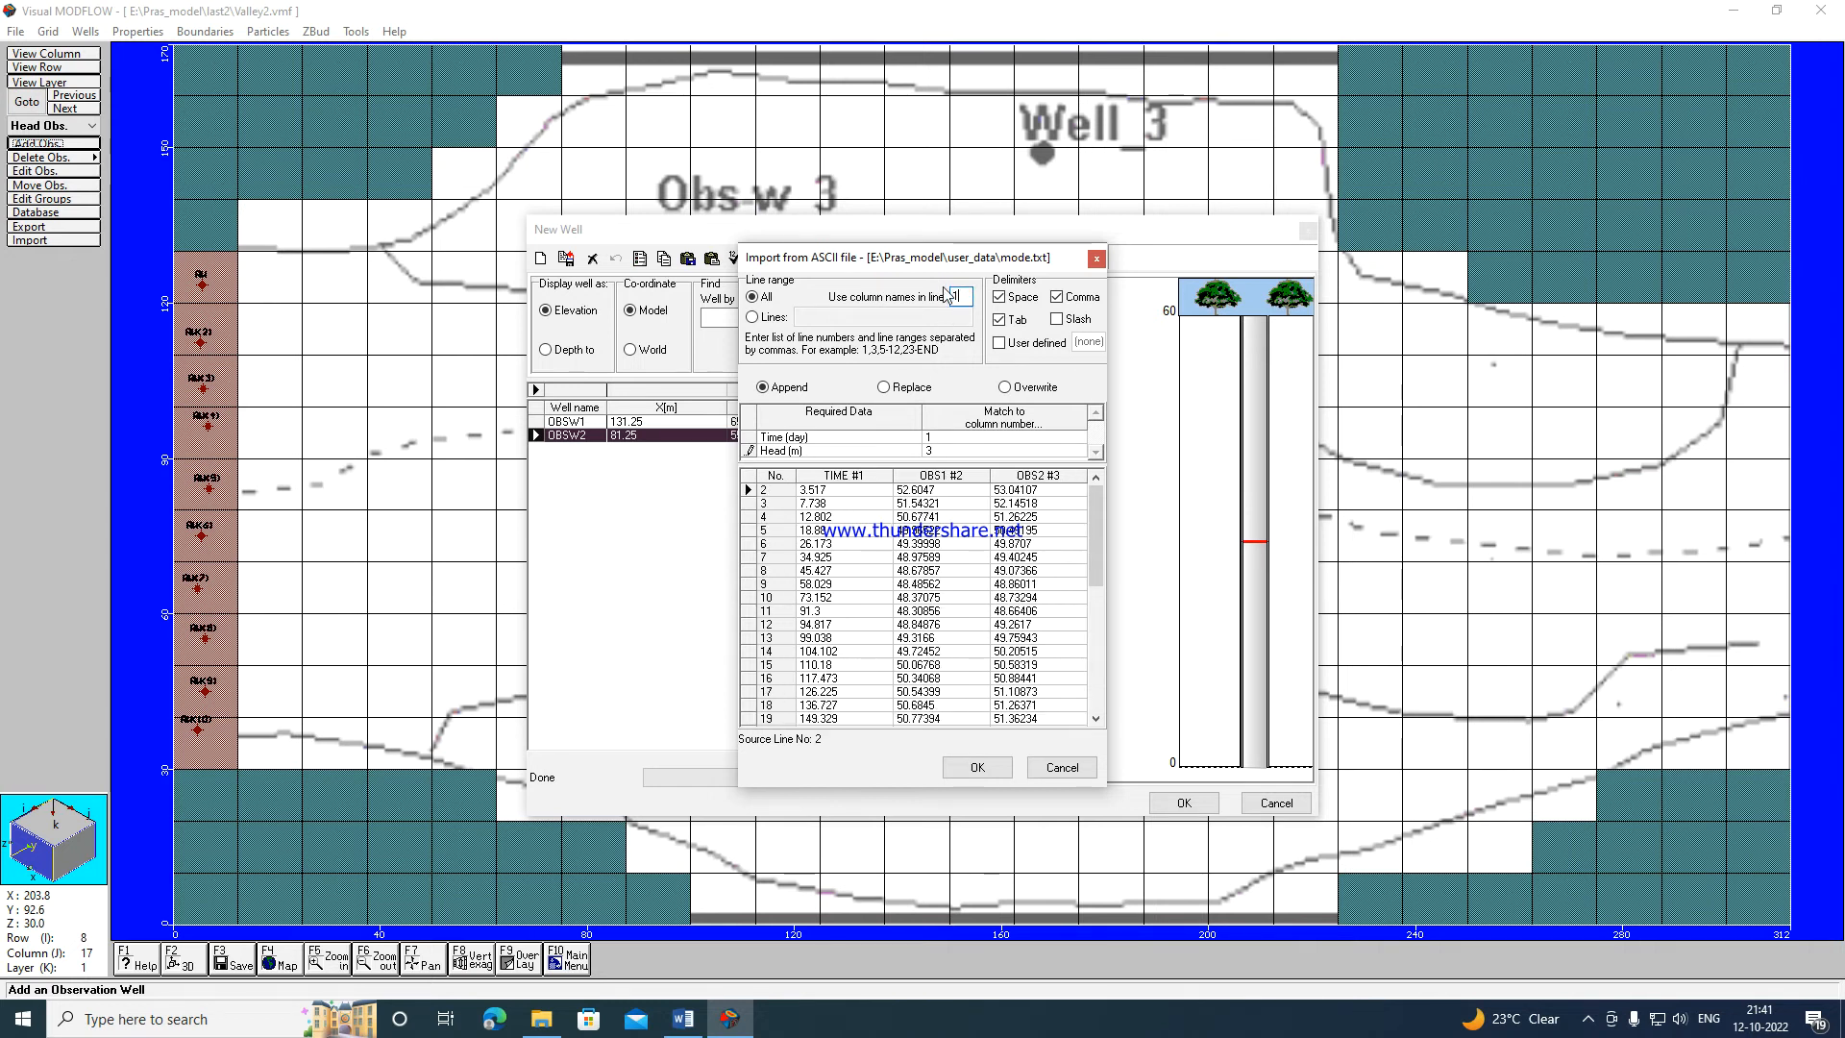
left_click(982, 761)
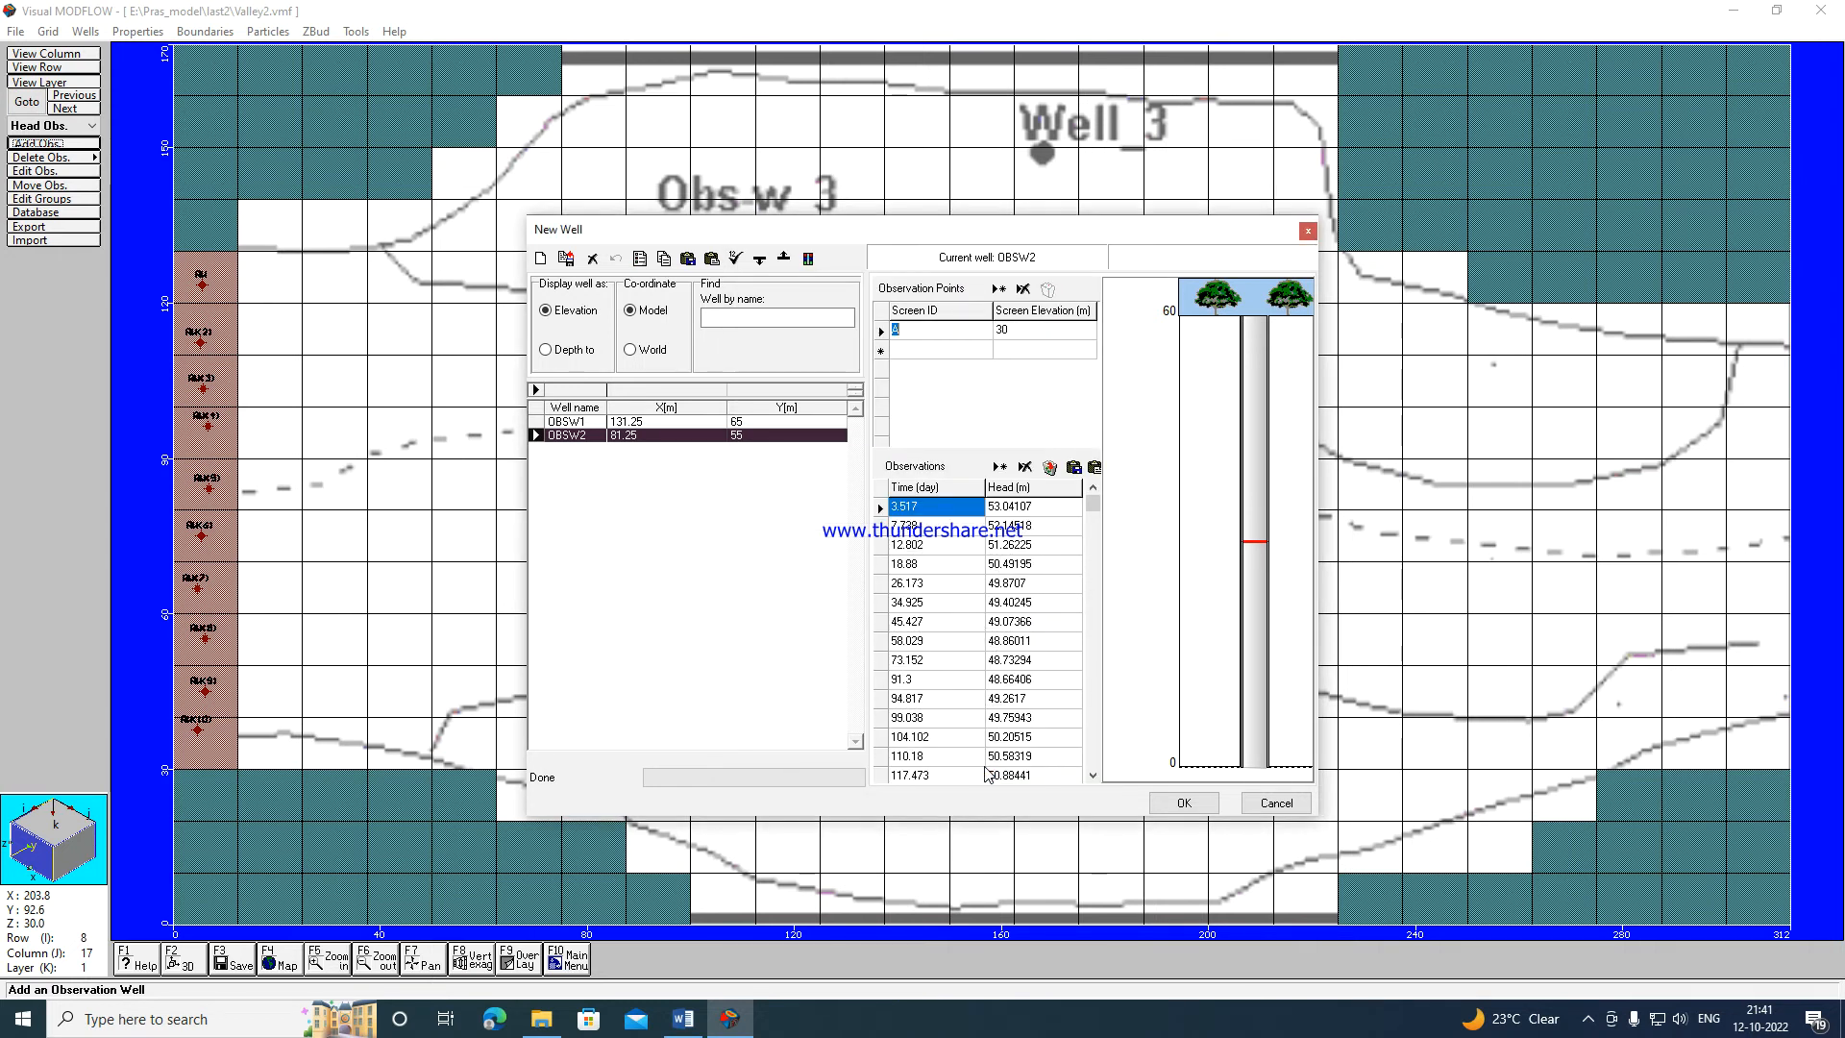
left_click(1185, 803)
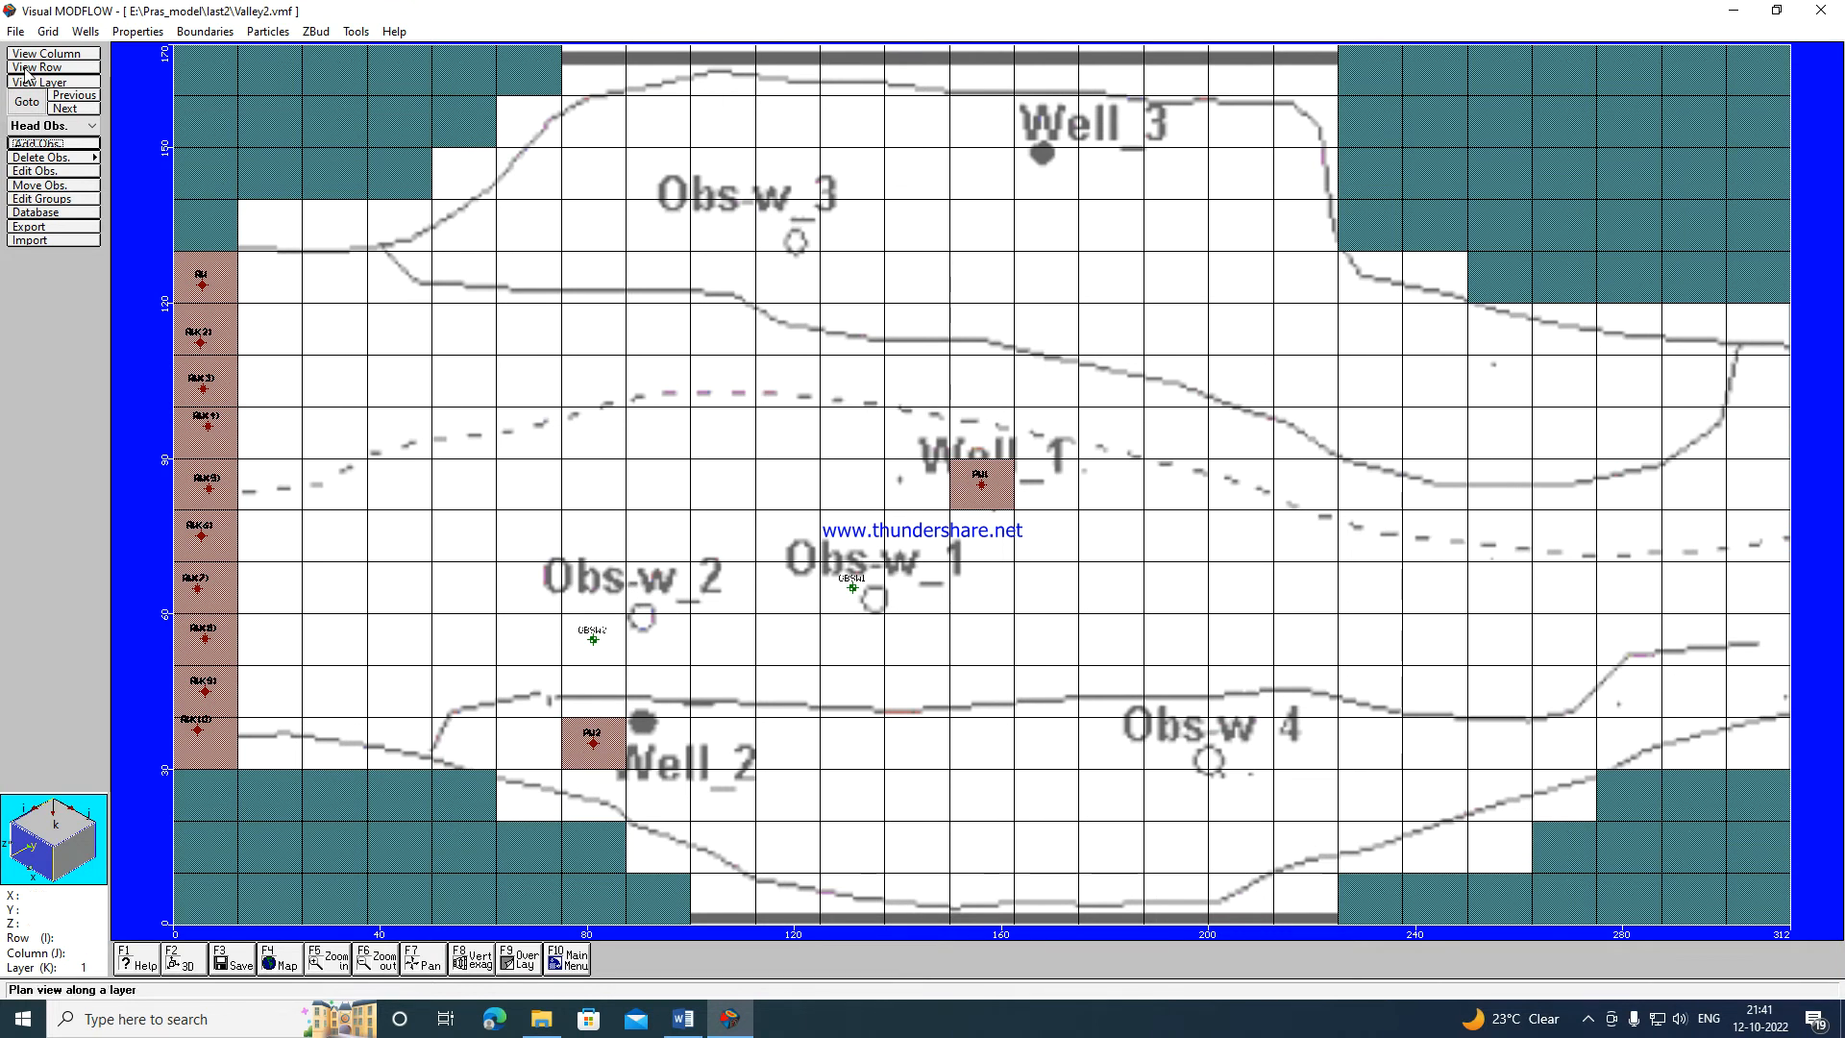
Save the model's input data and return to the main menu.
left_click(15, 31)
left_click(44, 54)
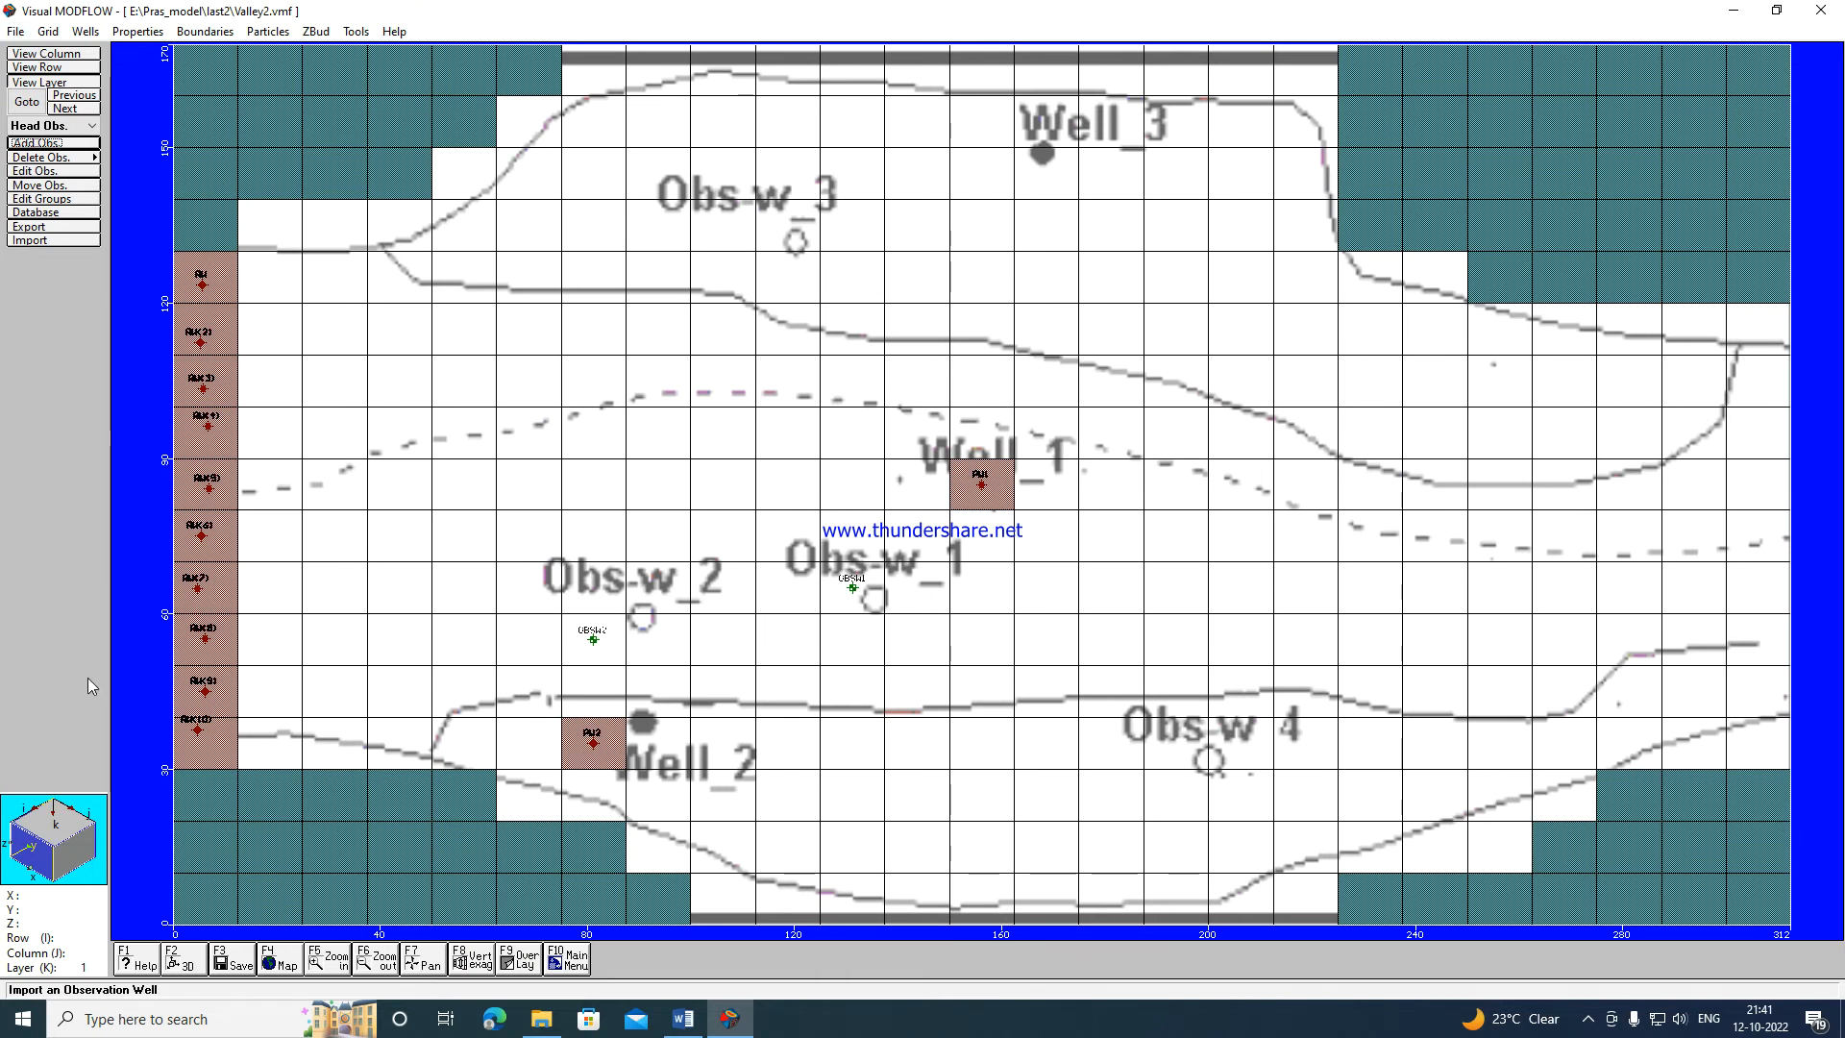
left_click(15, 32)
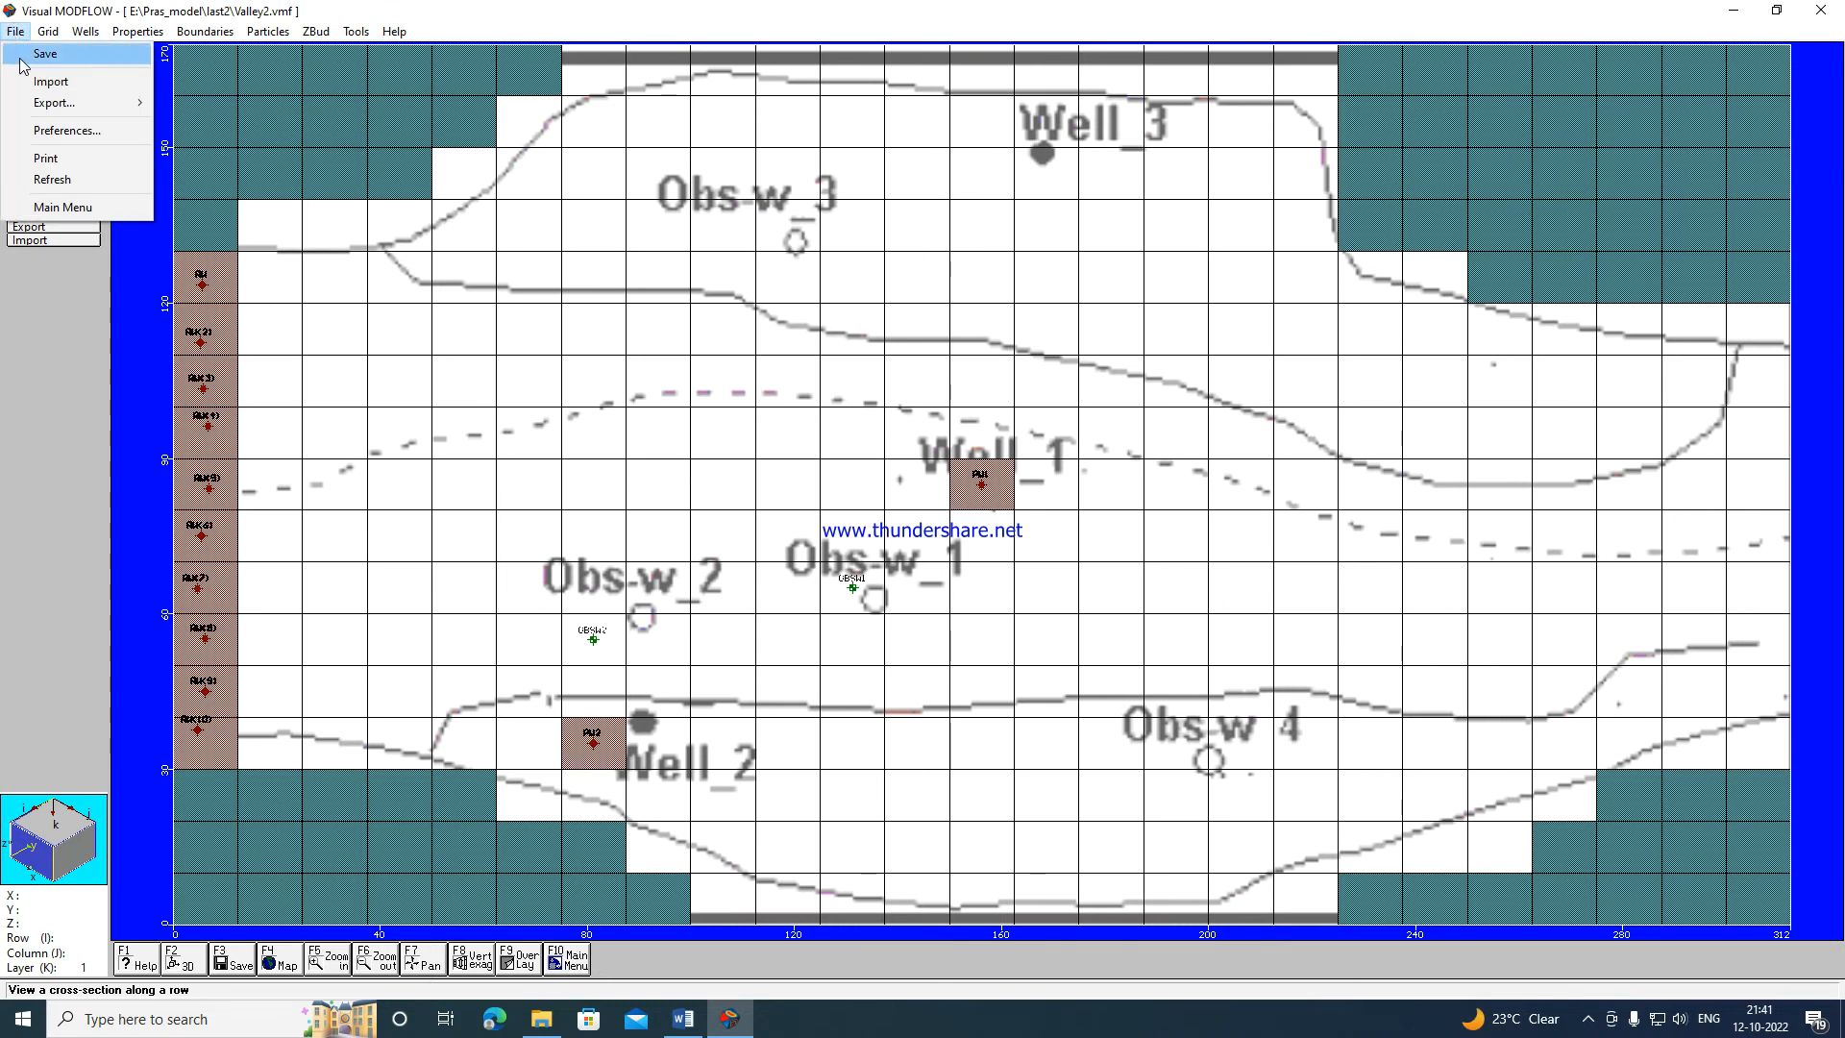
left_click(50, 209)
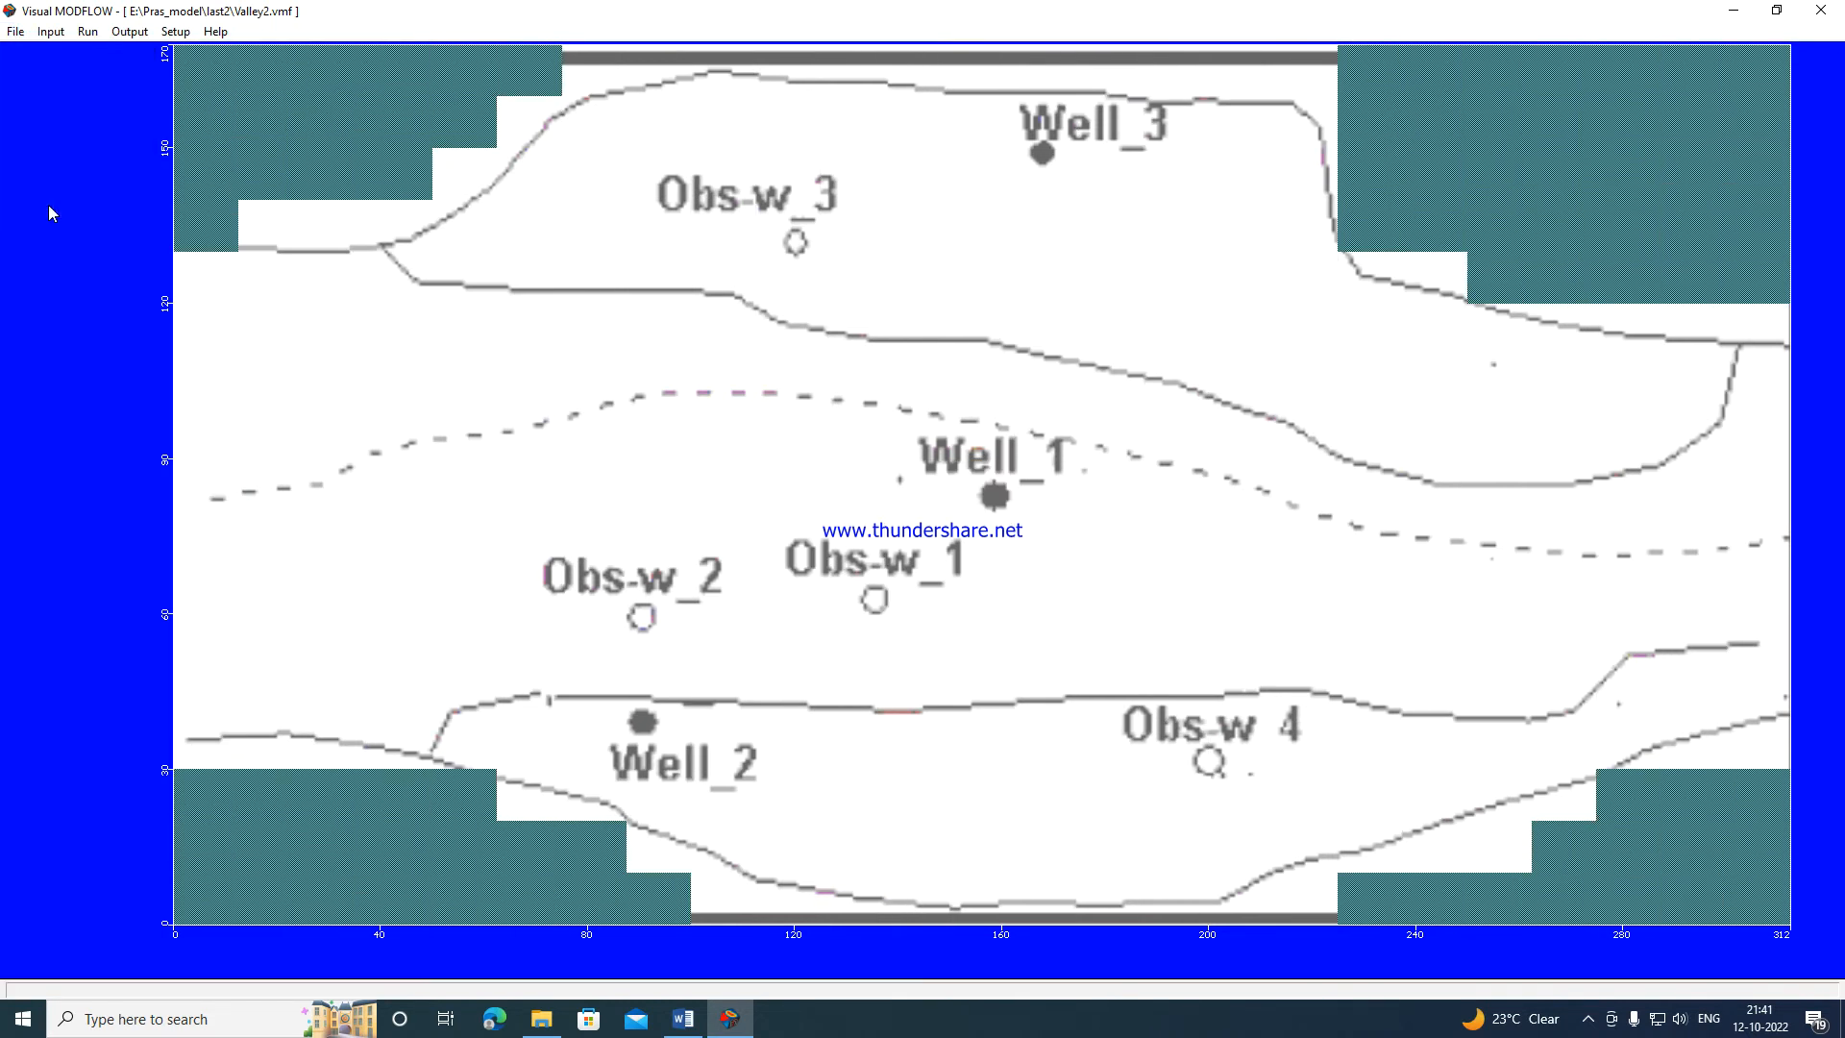
Open the run setup and review the MODFLOW 2000 solver settings, leaving them as they are.
left_click(87, 32)
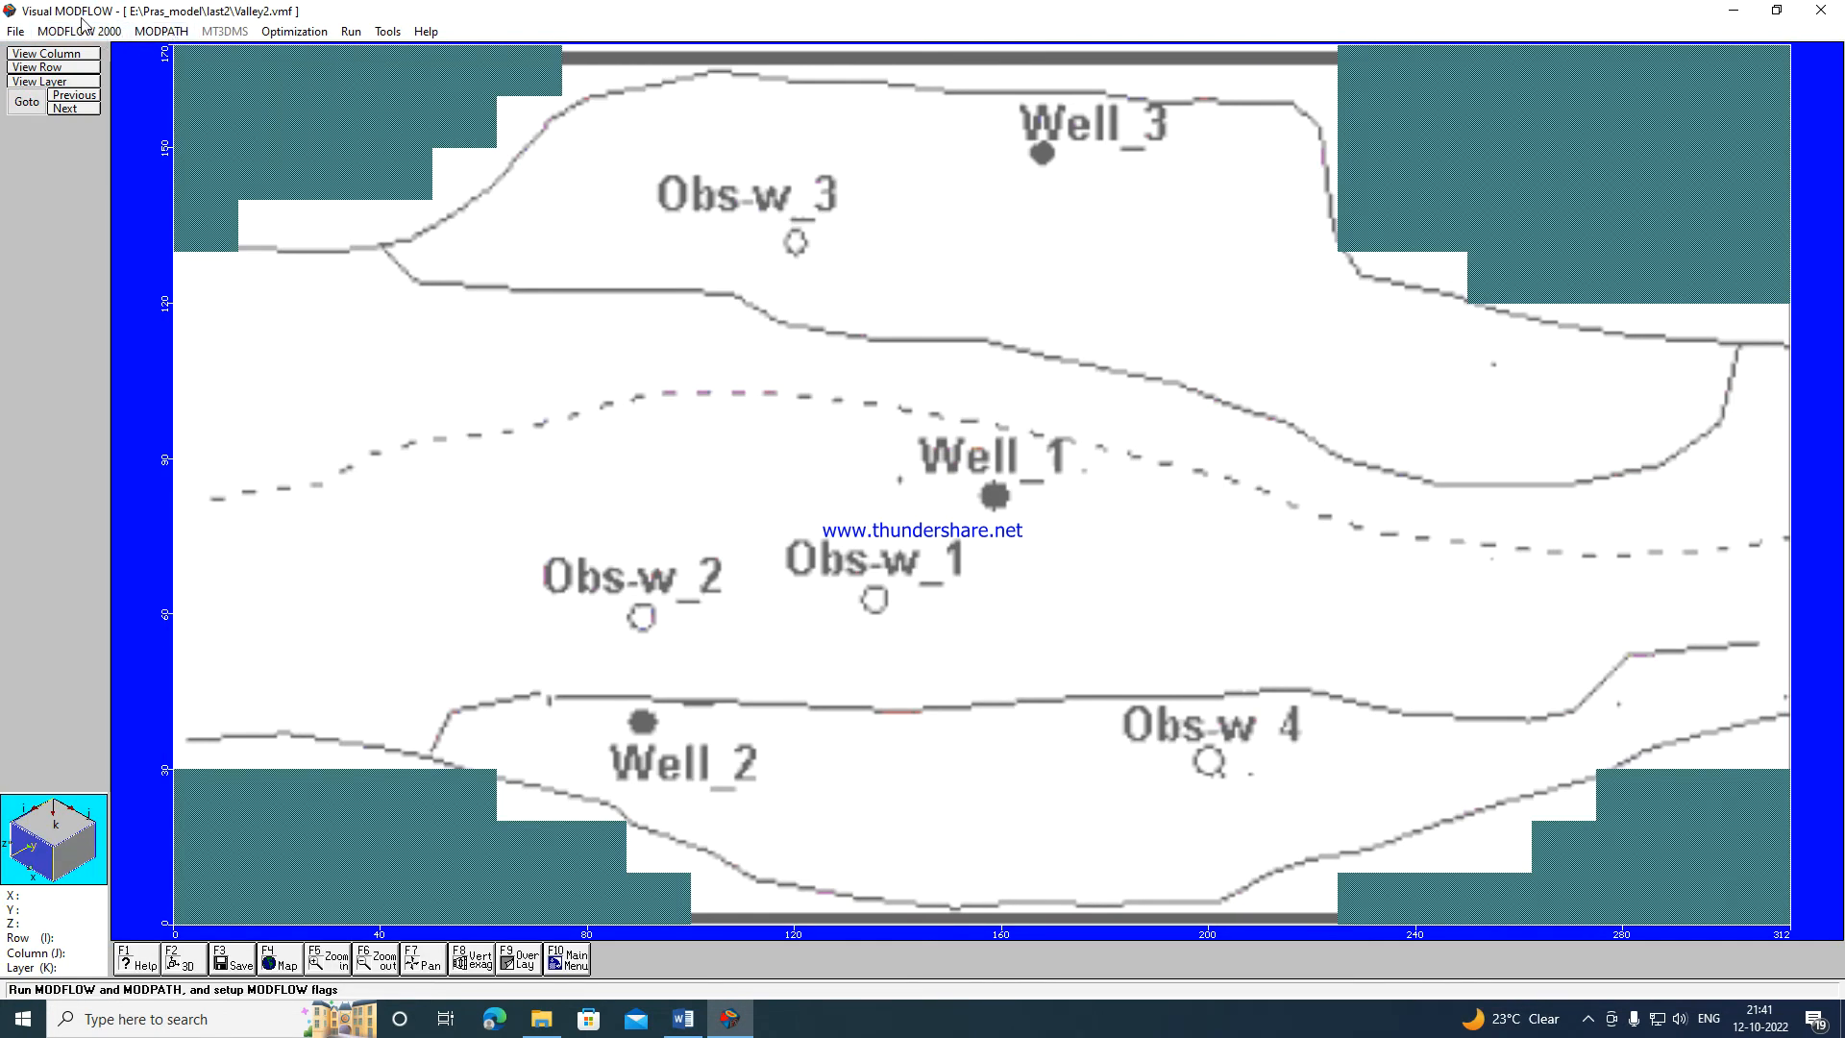
left_click(77, 28)
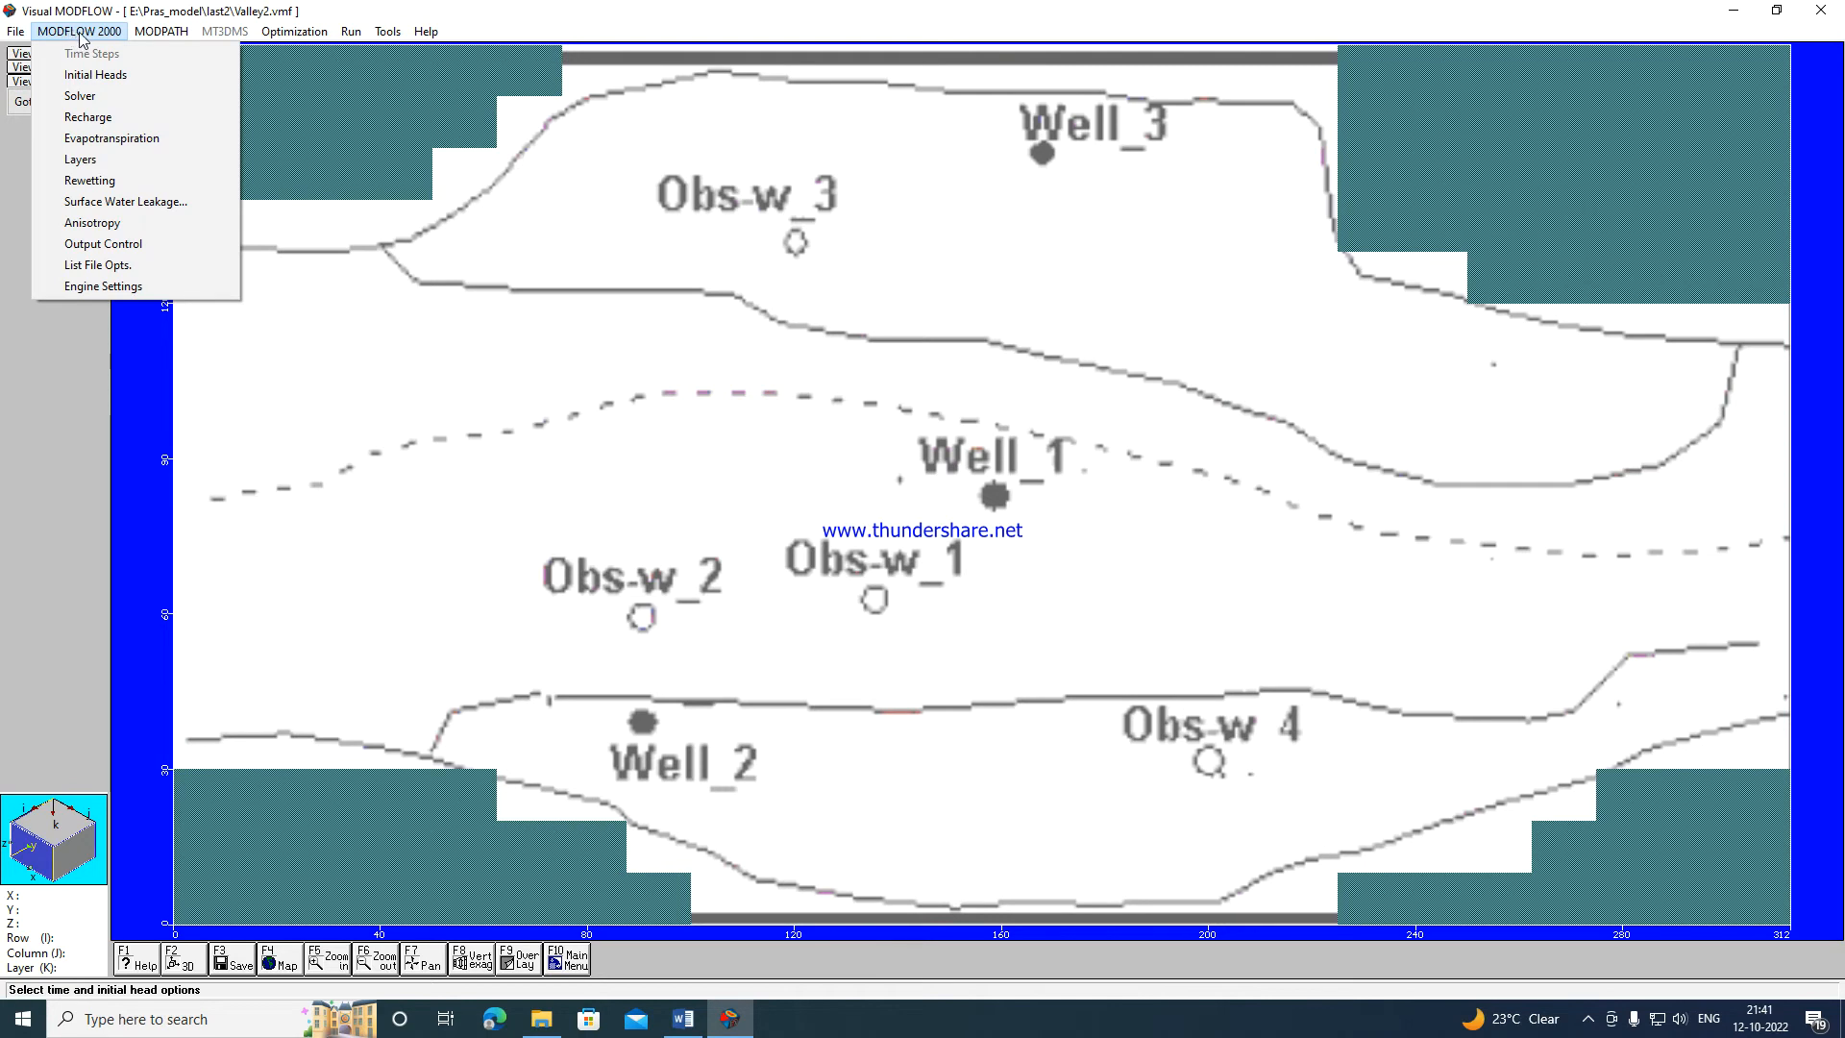
left_click(81, 96)
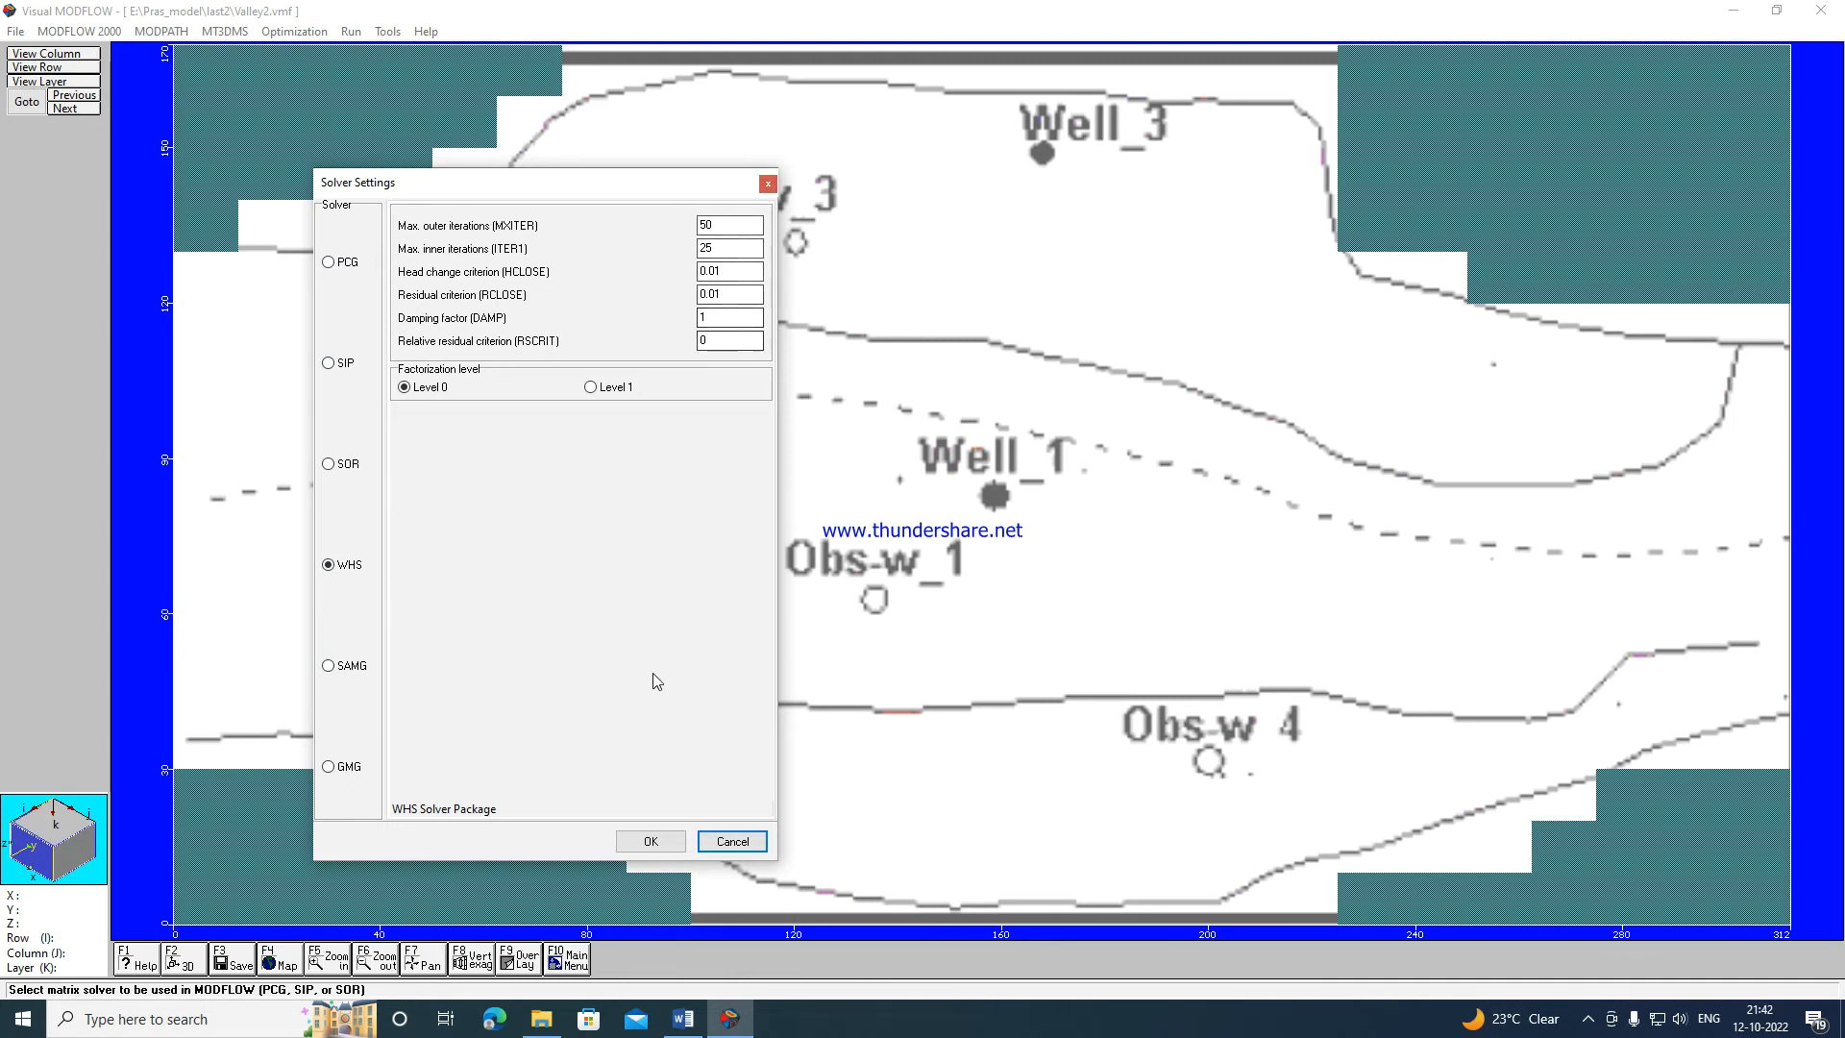
left_click(768, 182)
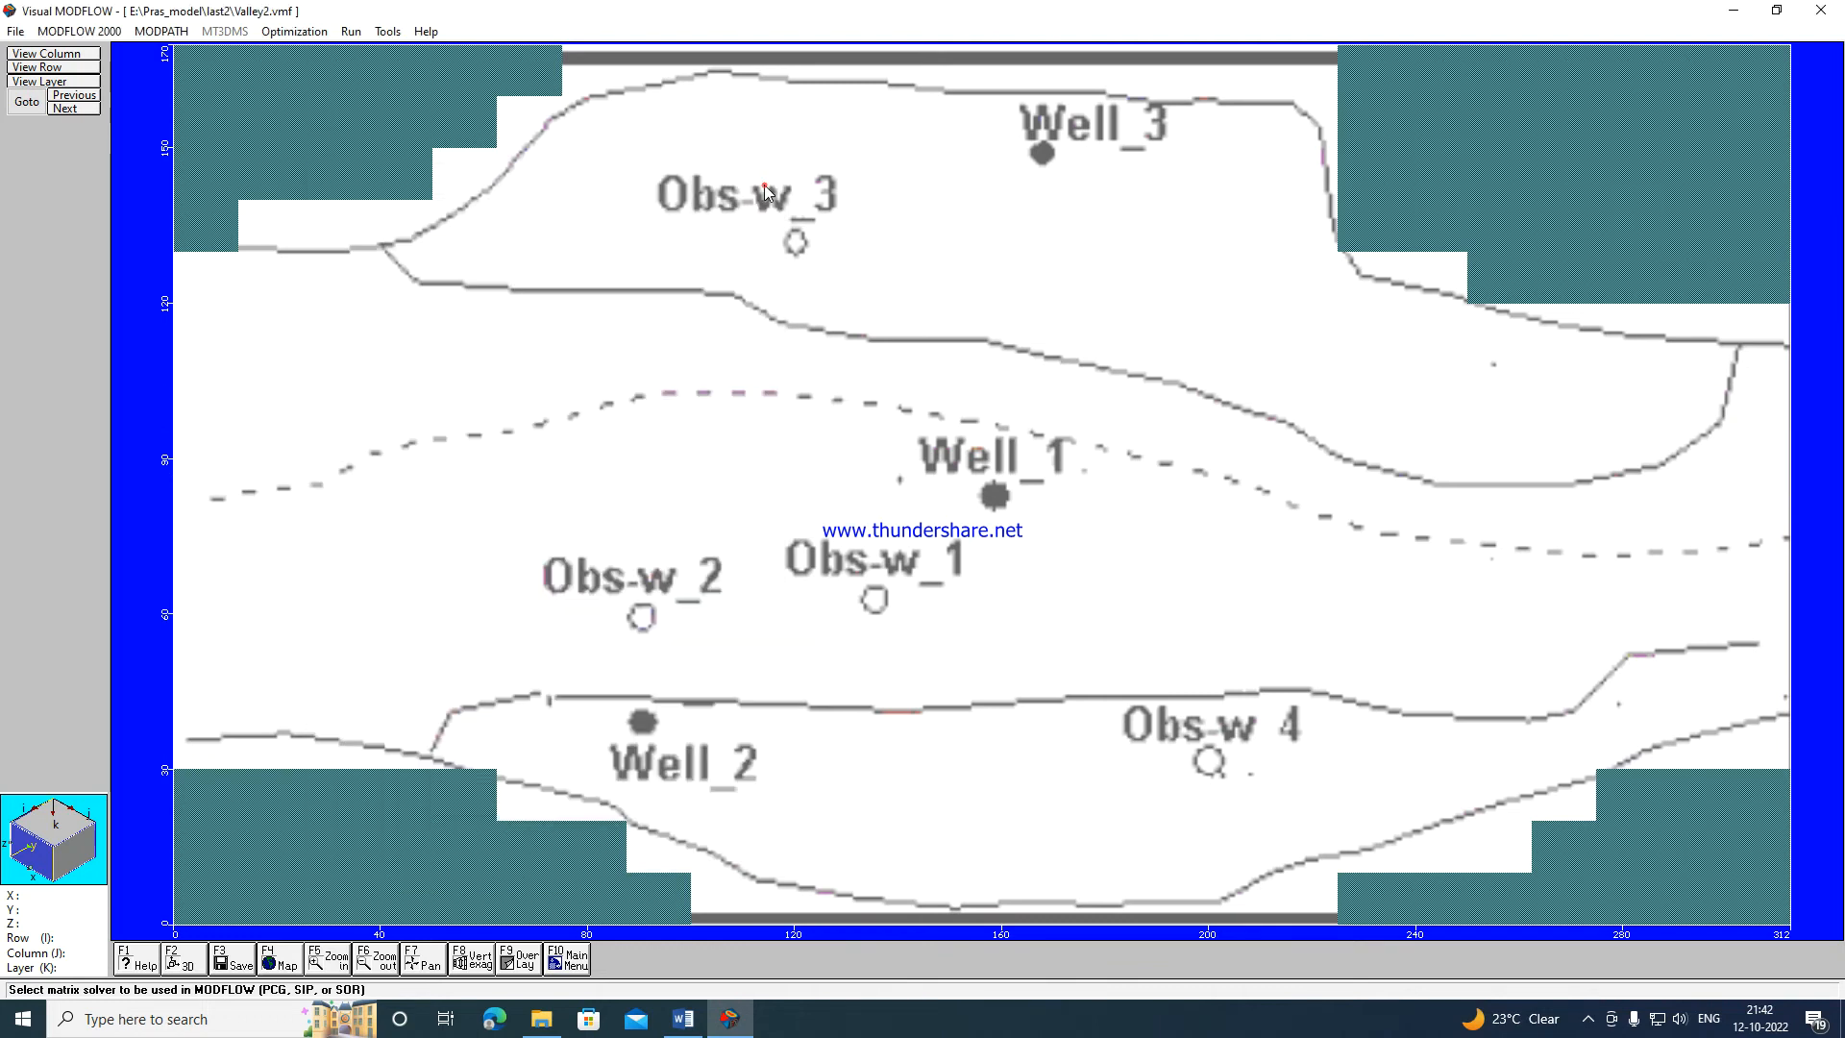
Translate and run the model with the MODFLOW 2000 and ZoneBudget engines.
left_click(95, 35)
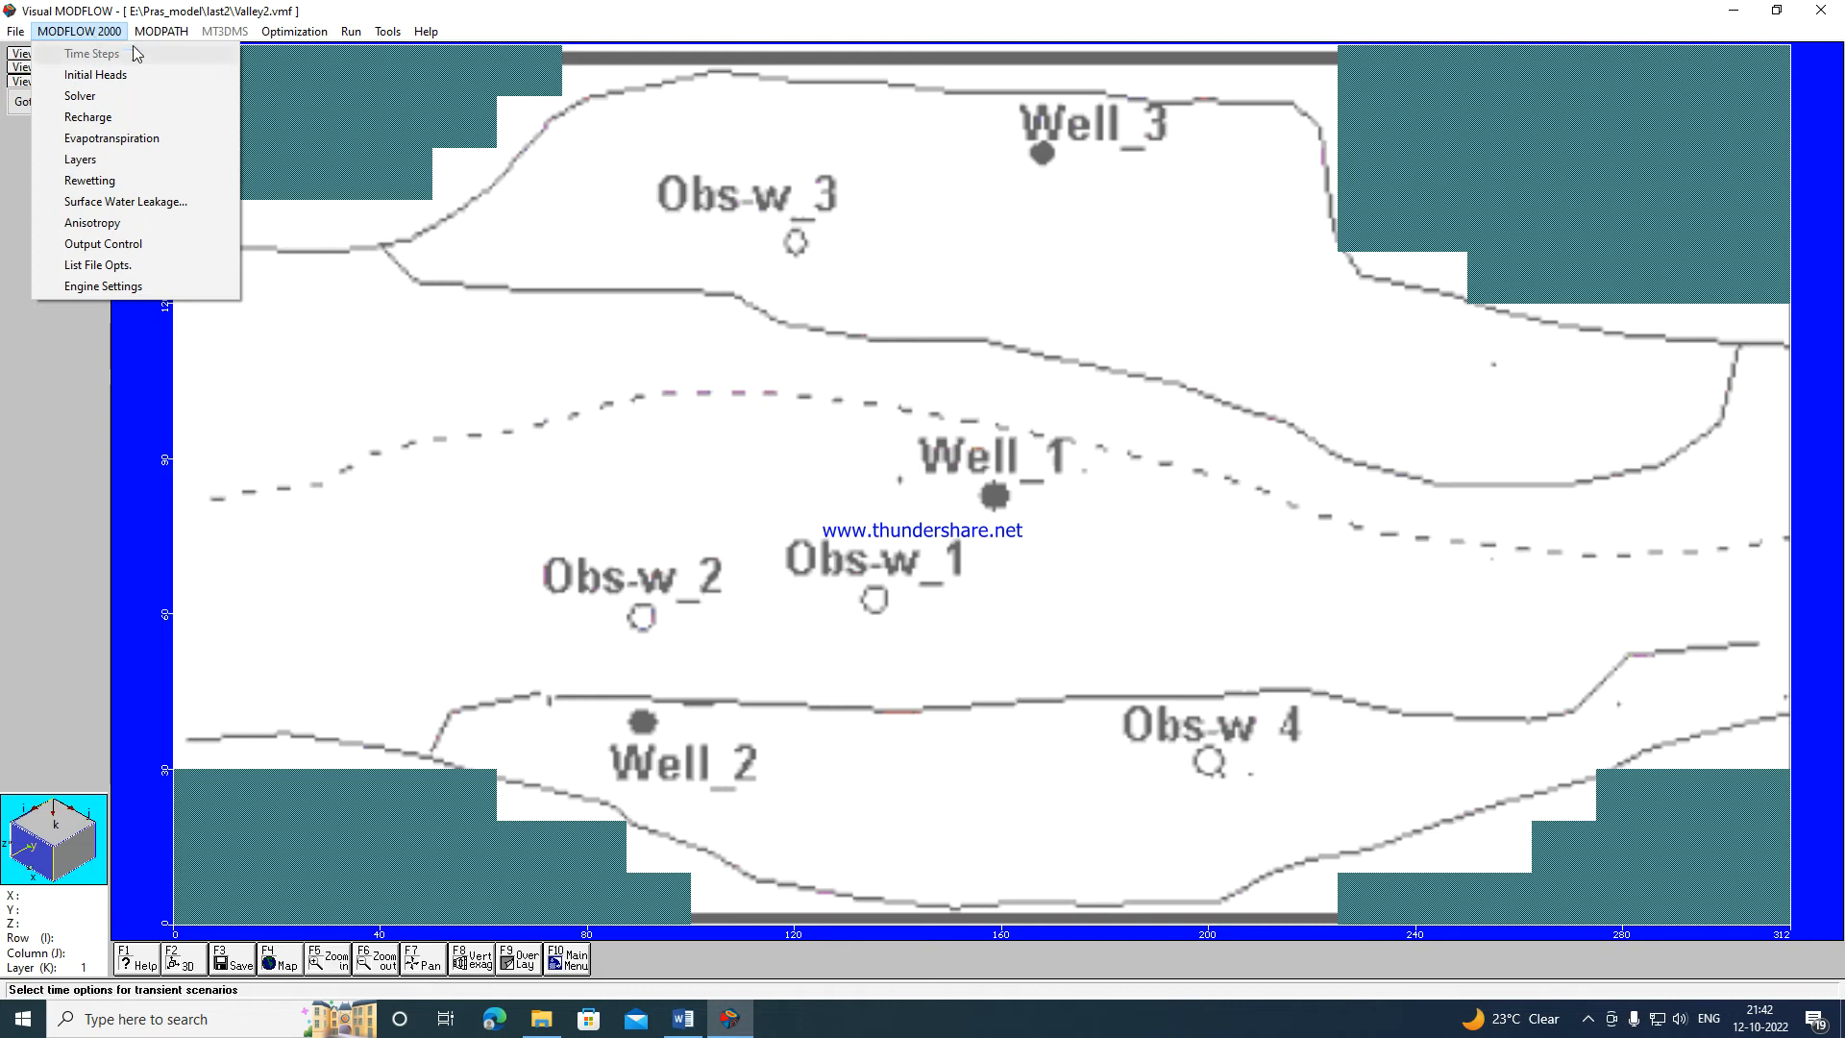
mouse_move(319, 39)
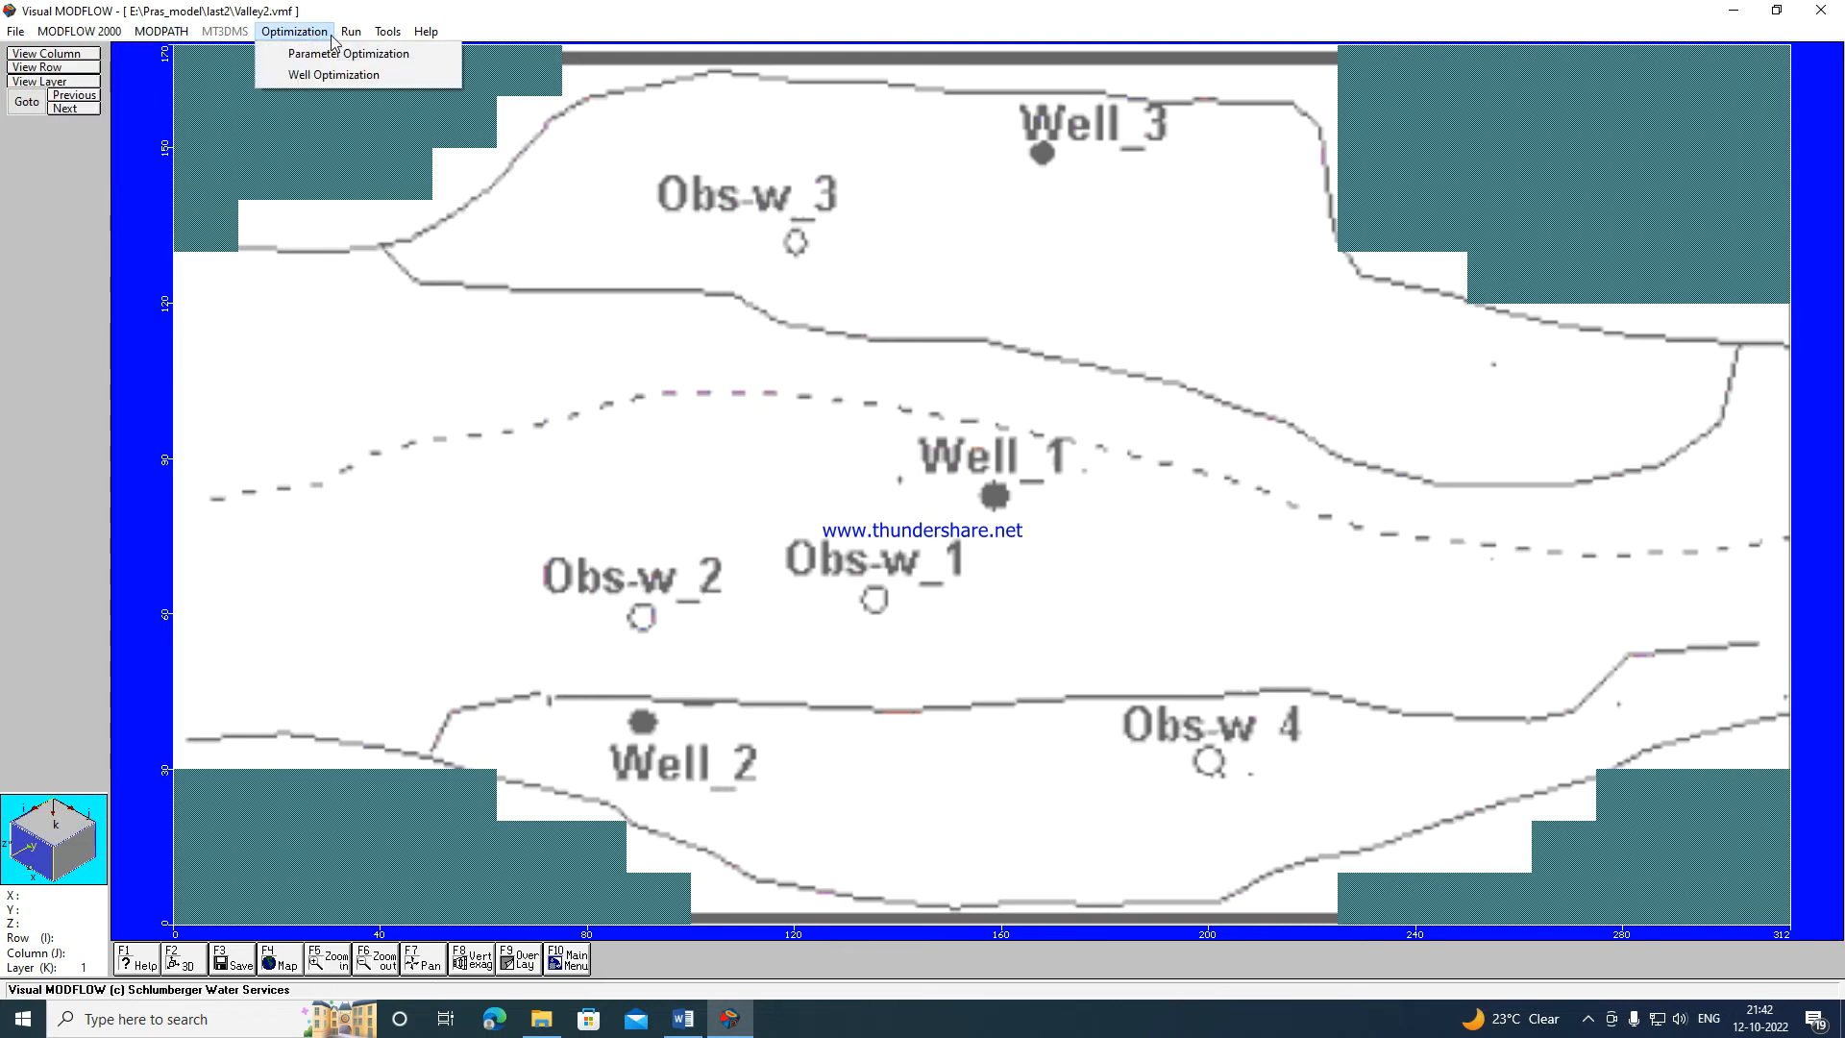
left_click(351, 34)
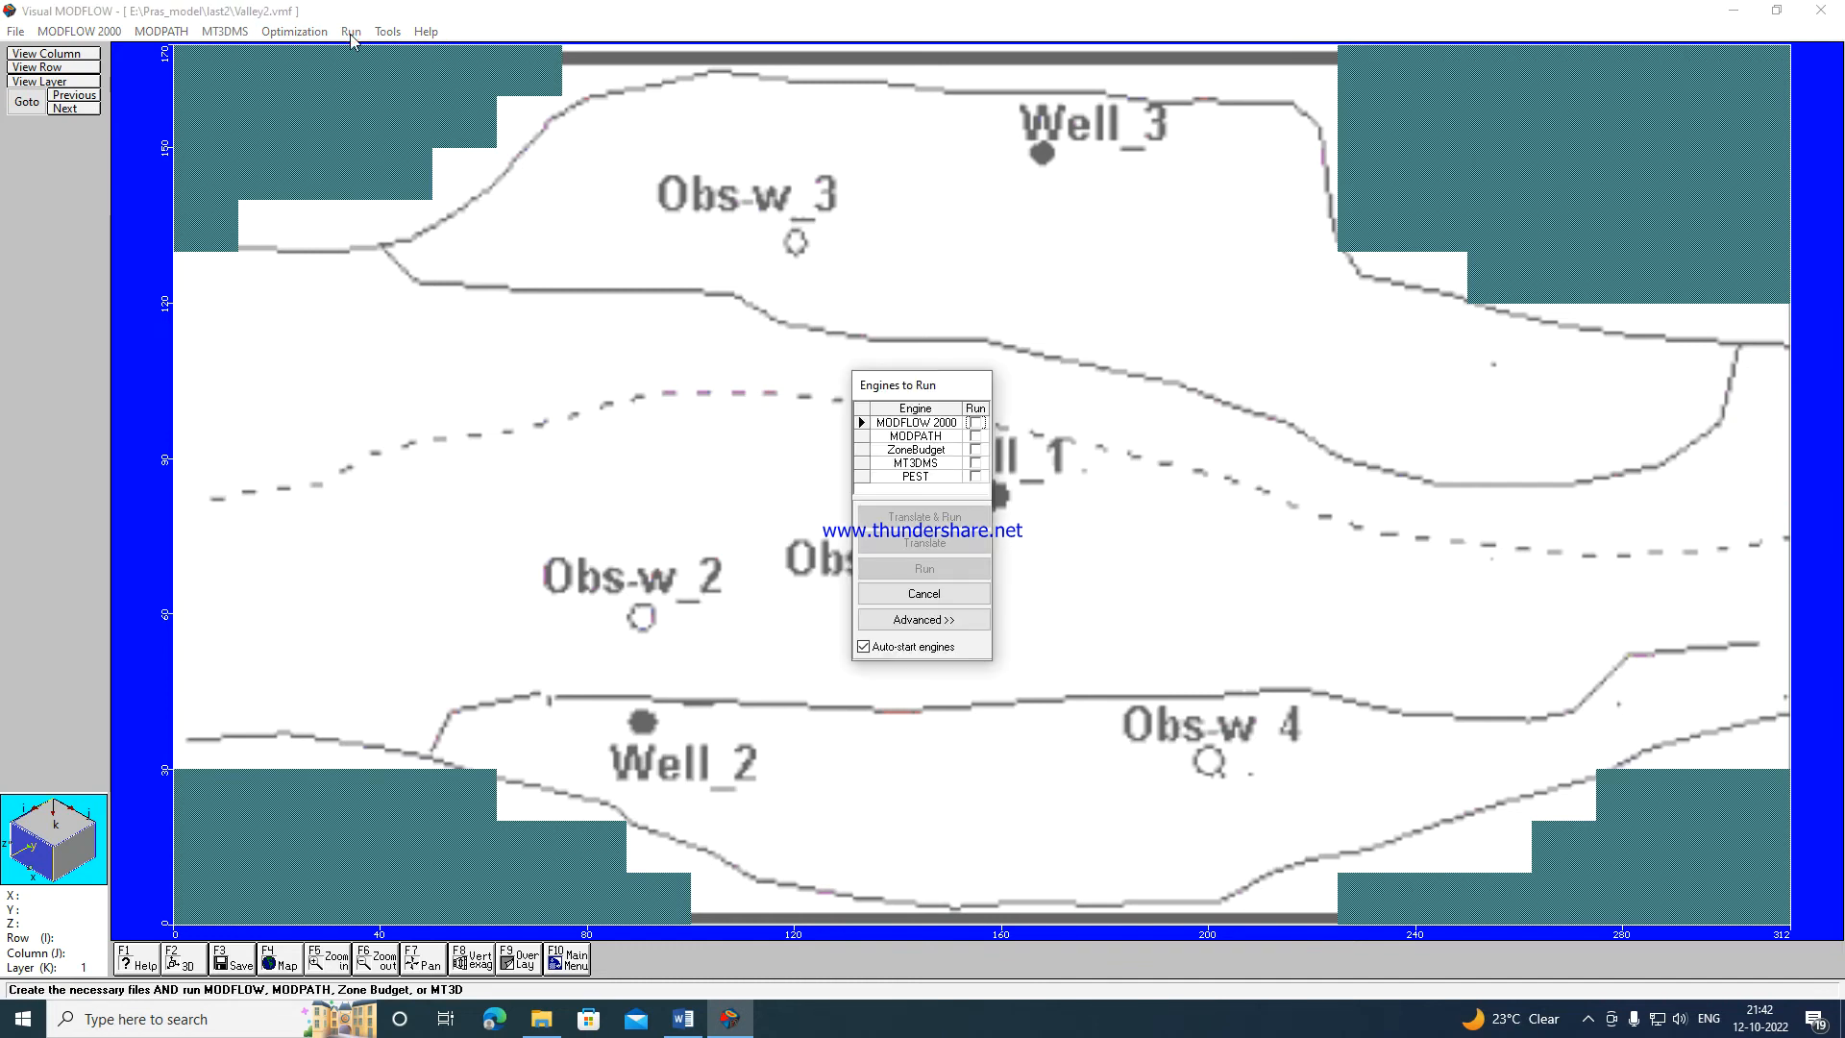
left_click(975, 425)
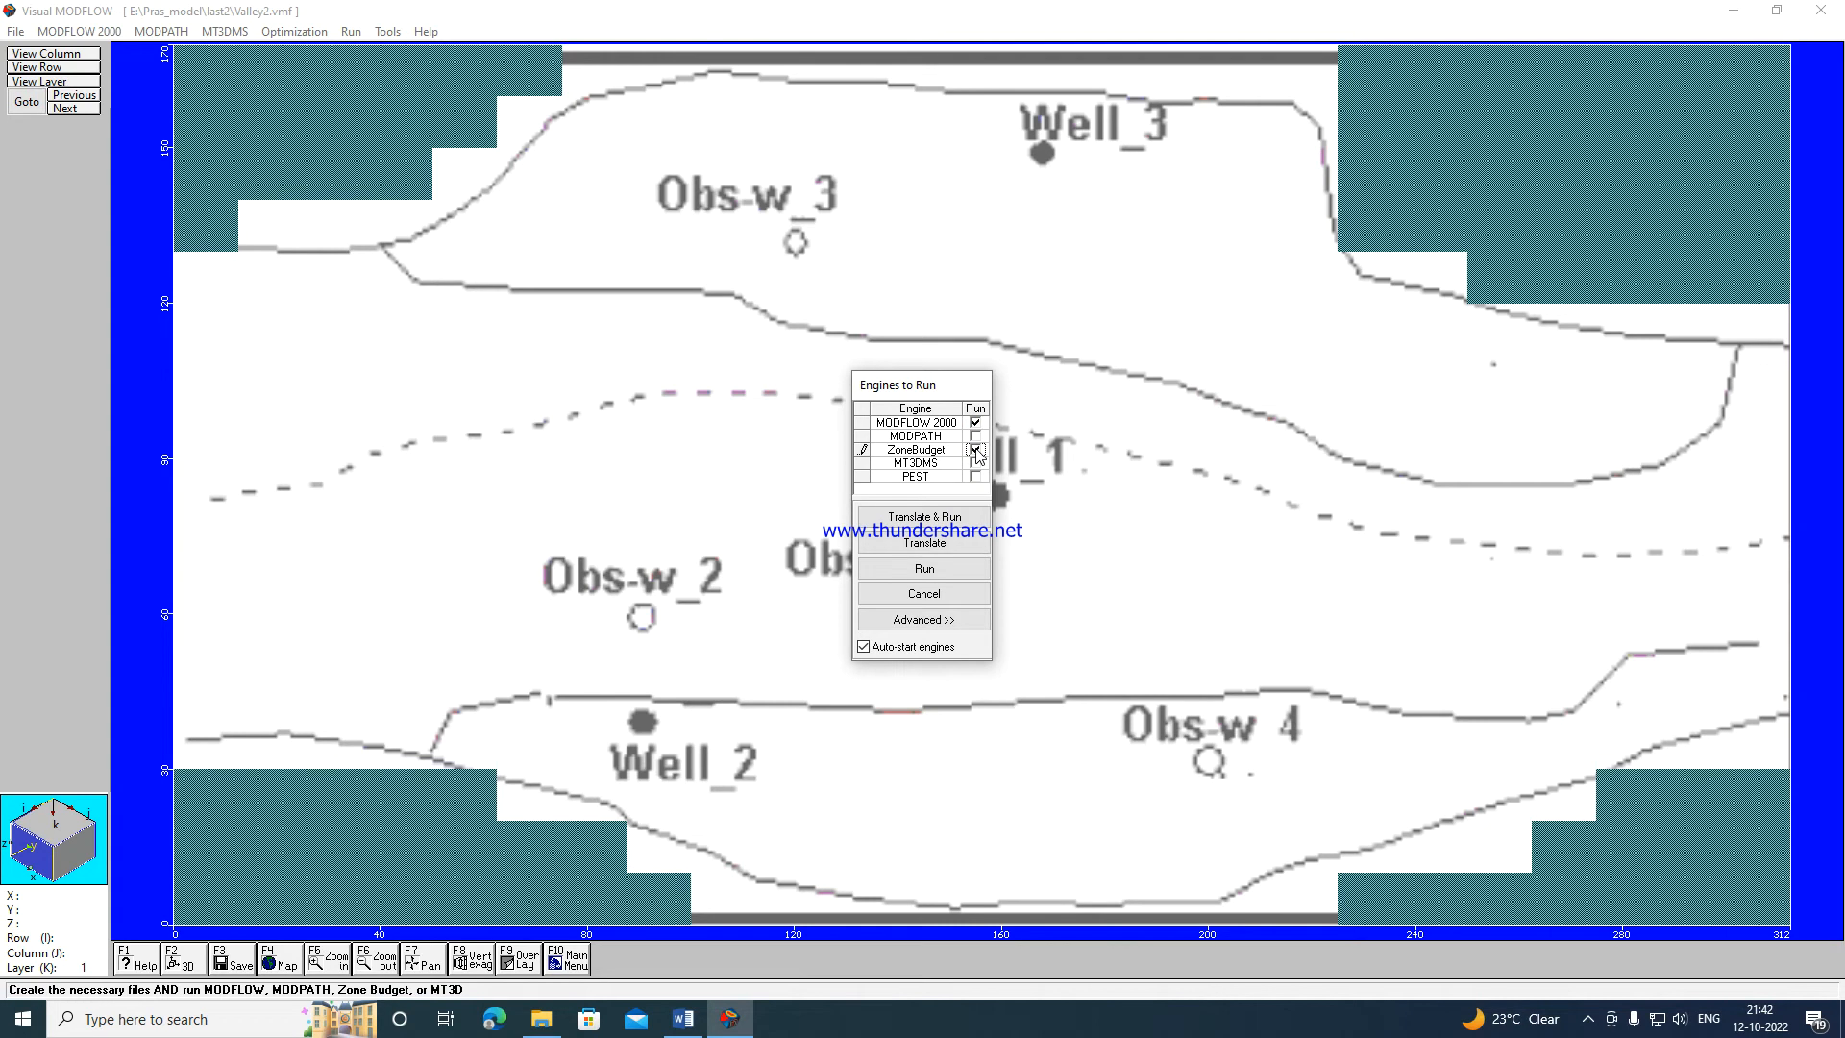
left_click(928, 517)
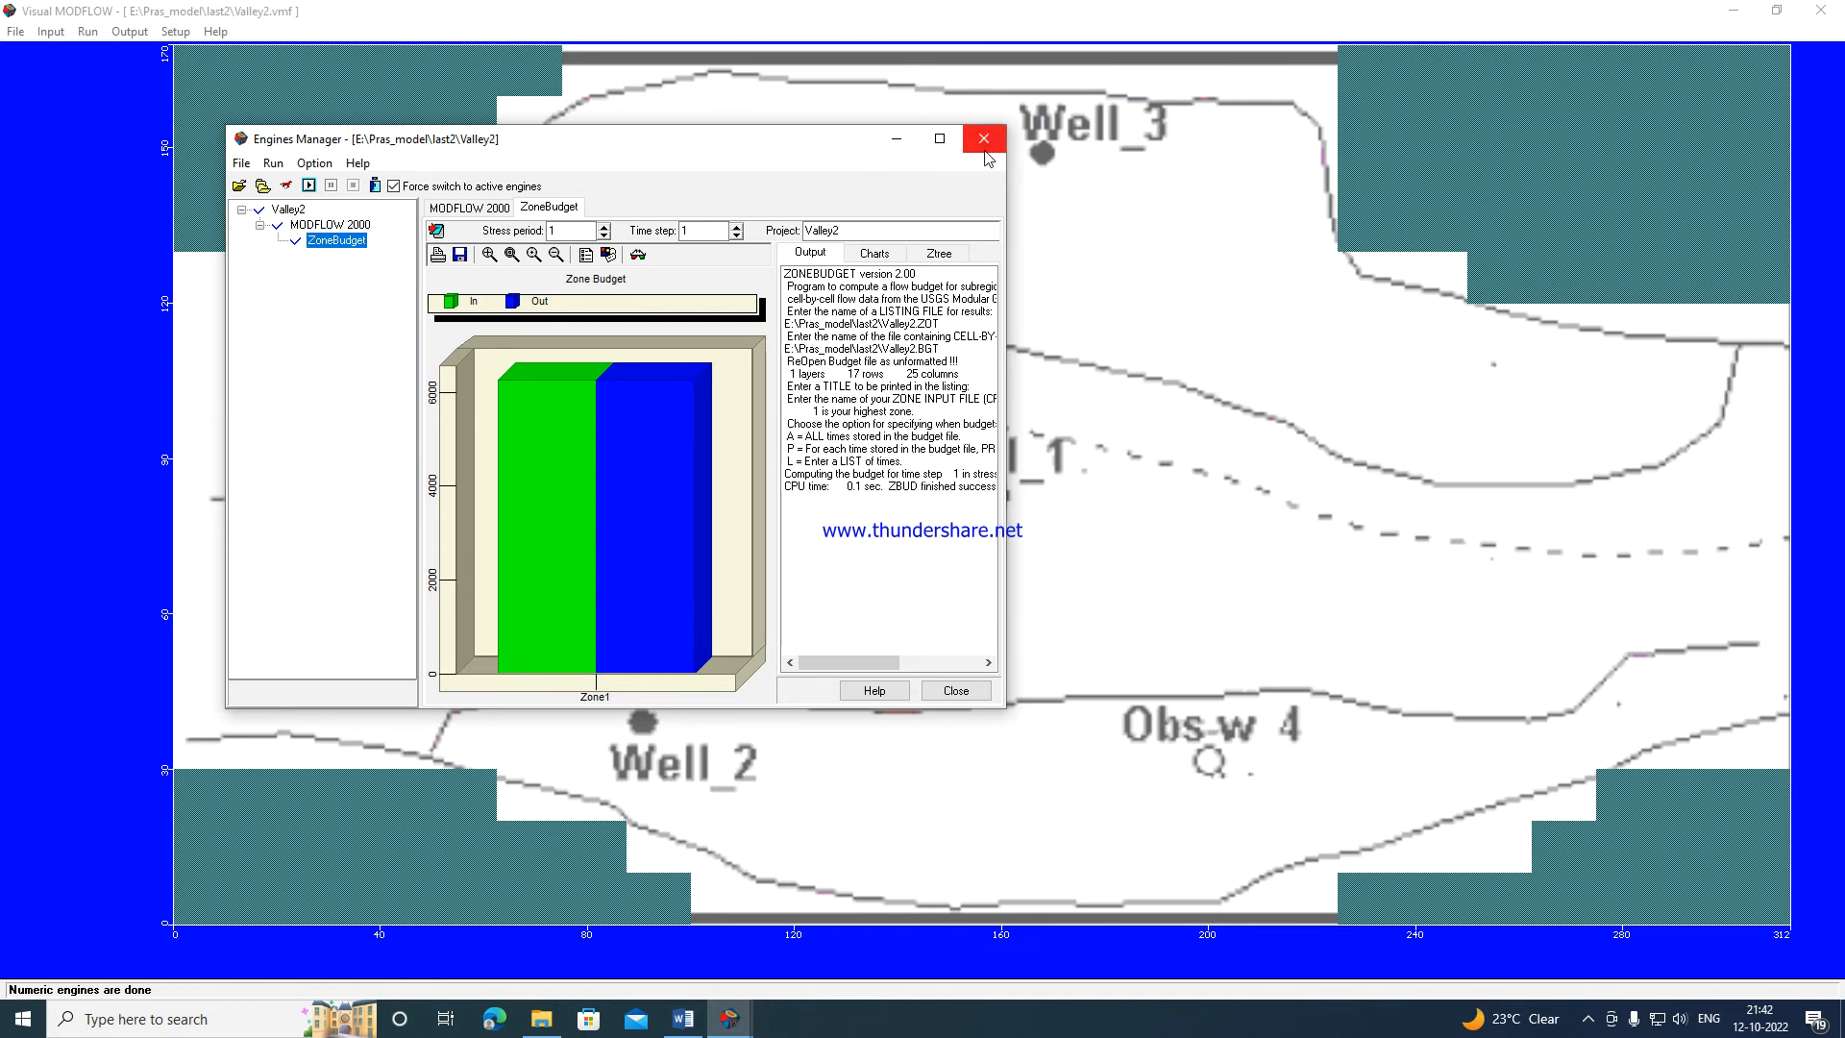
Review the MODFLOW 2000 iteration results and the ZoneBudget results, and close the Engines Manager.
left_click(500, 210)
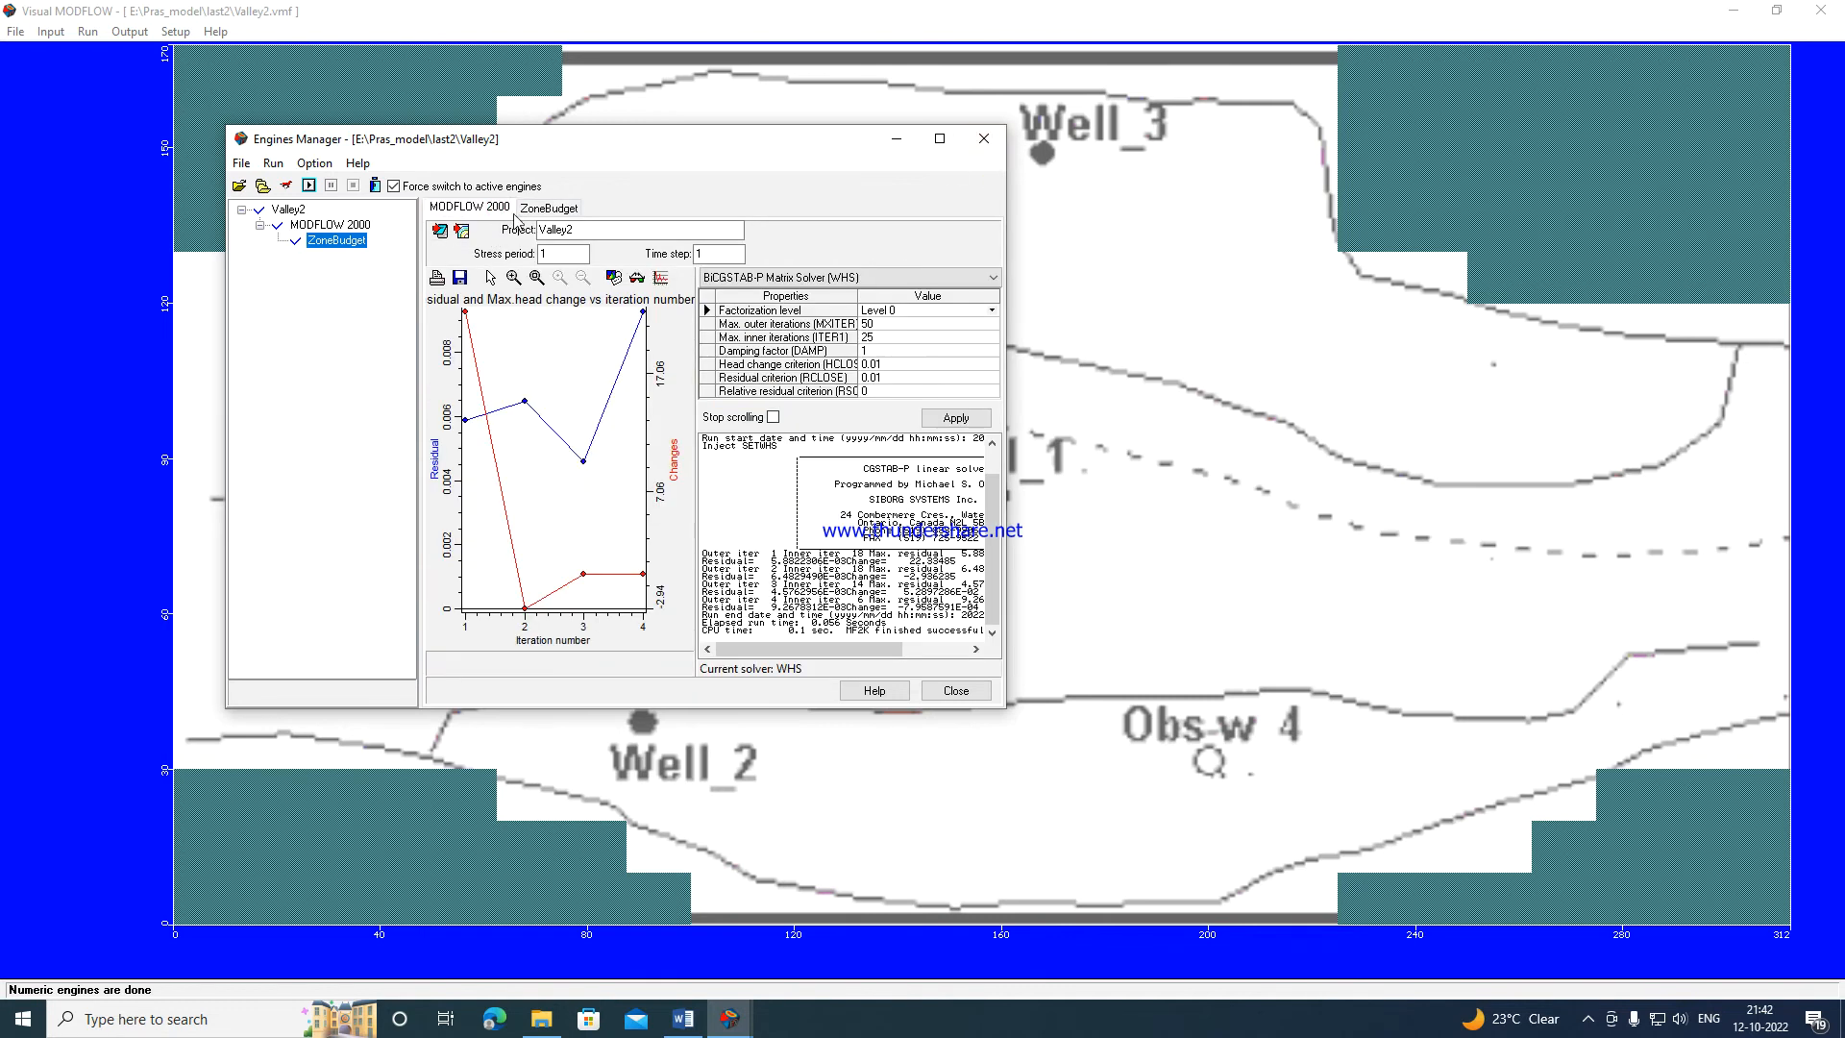
left_click(538, 209)
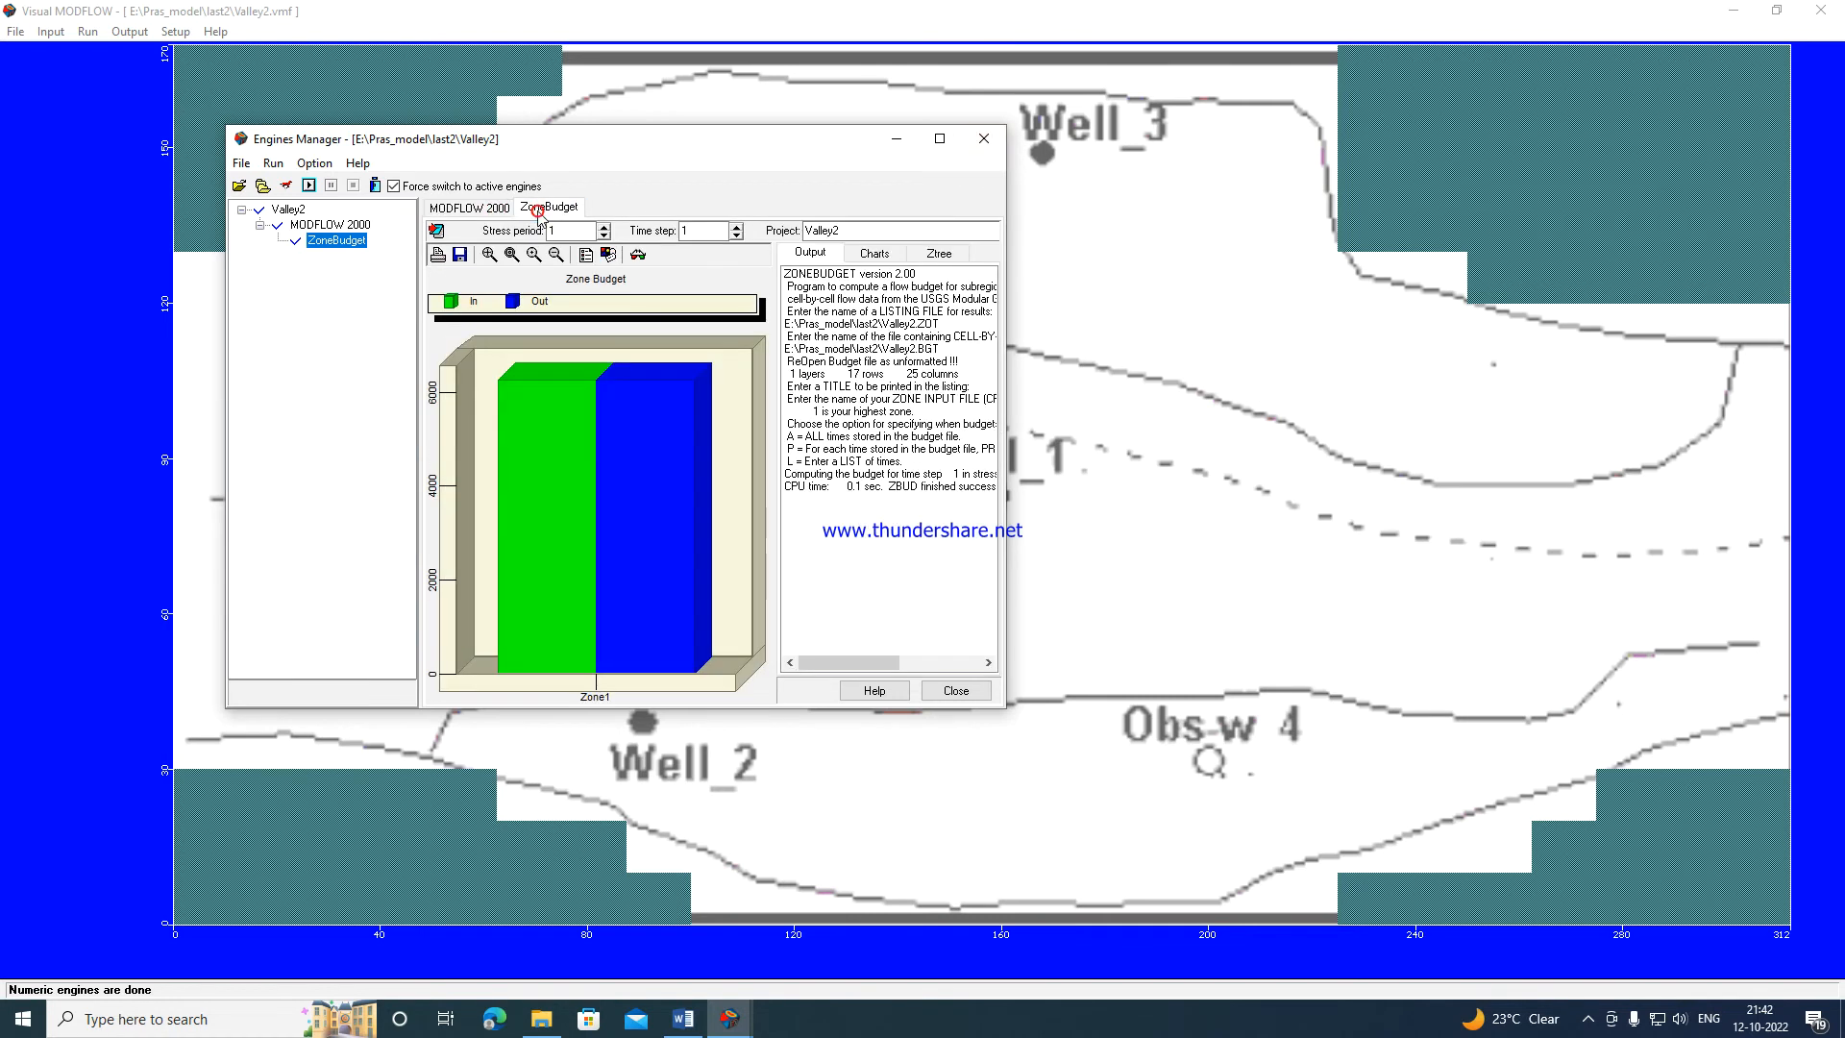
left_click(983, 140)
Open the head time-series graph from the model output.
left_click(125, 31)
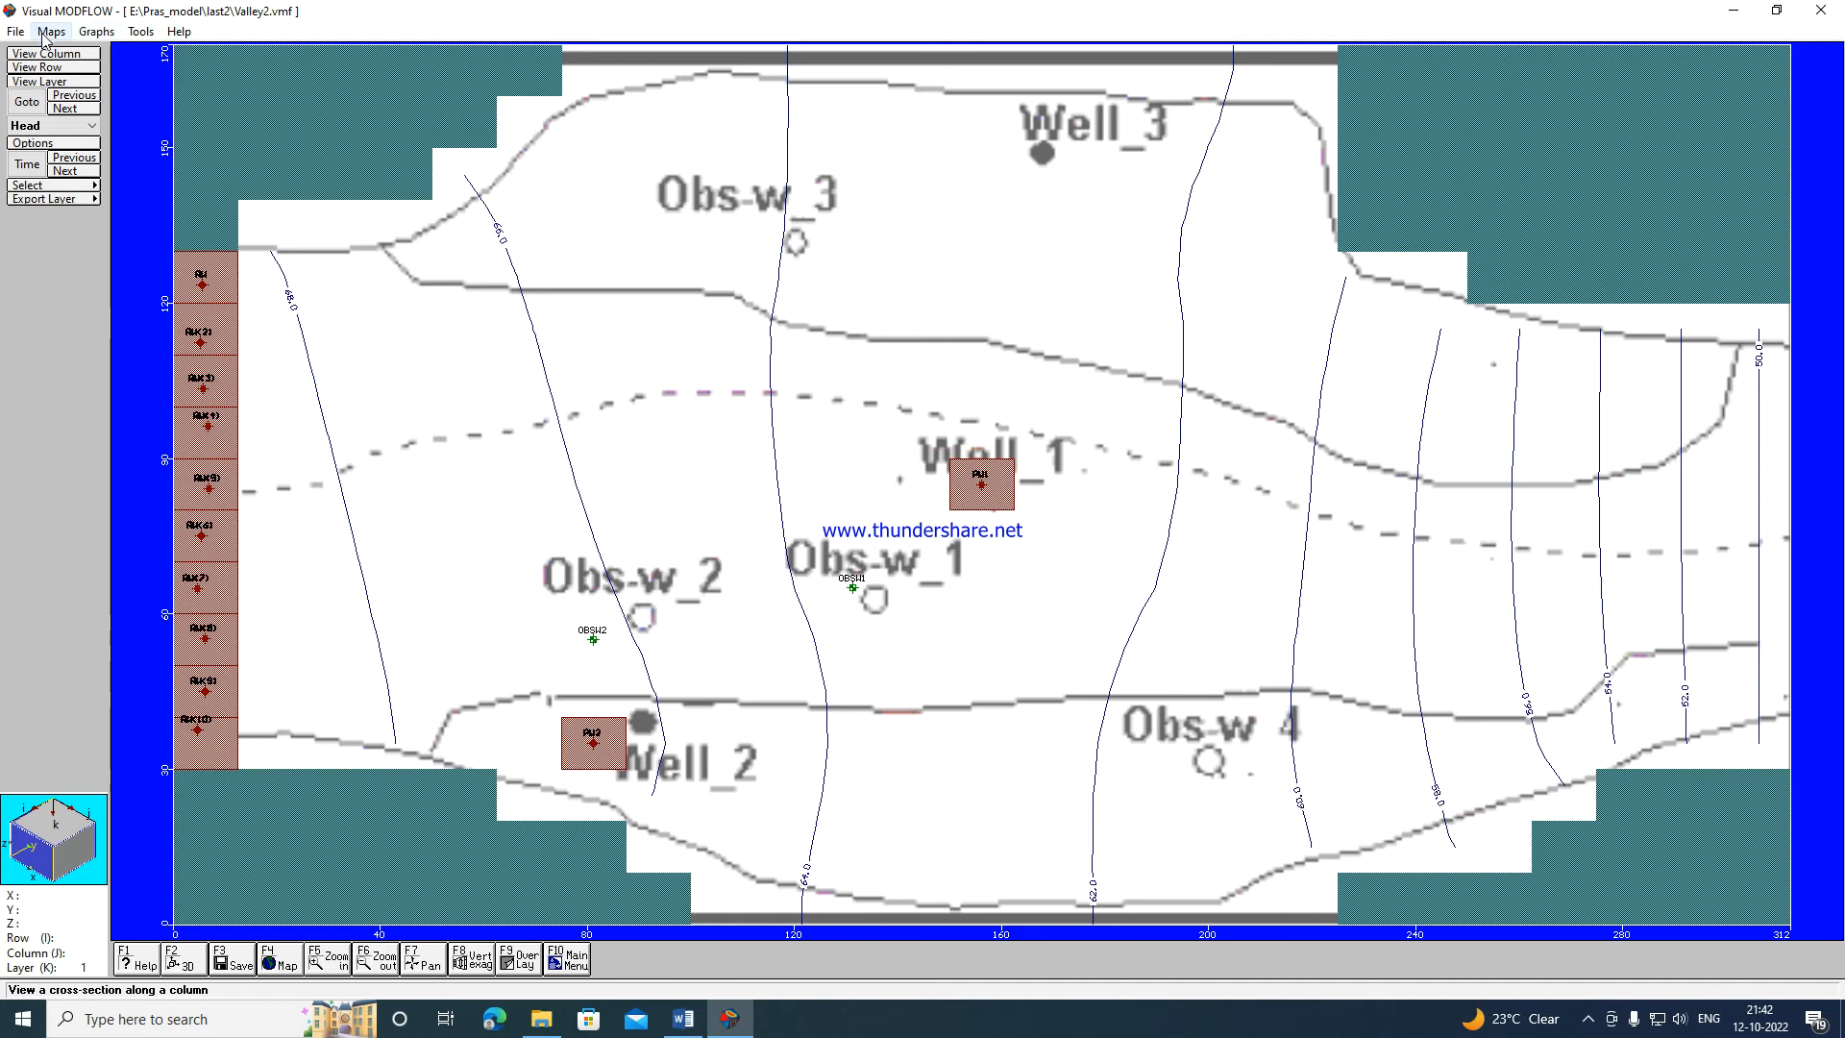
left_click(141, 32)
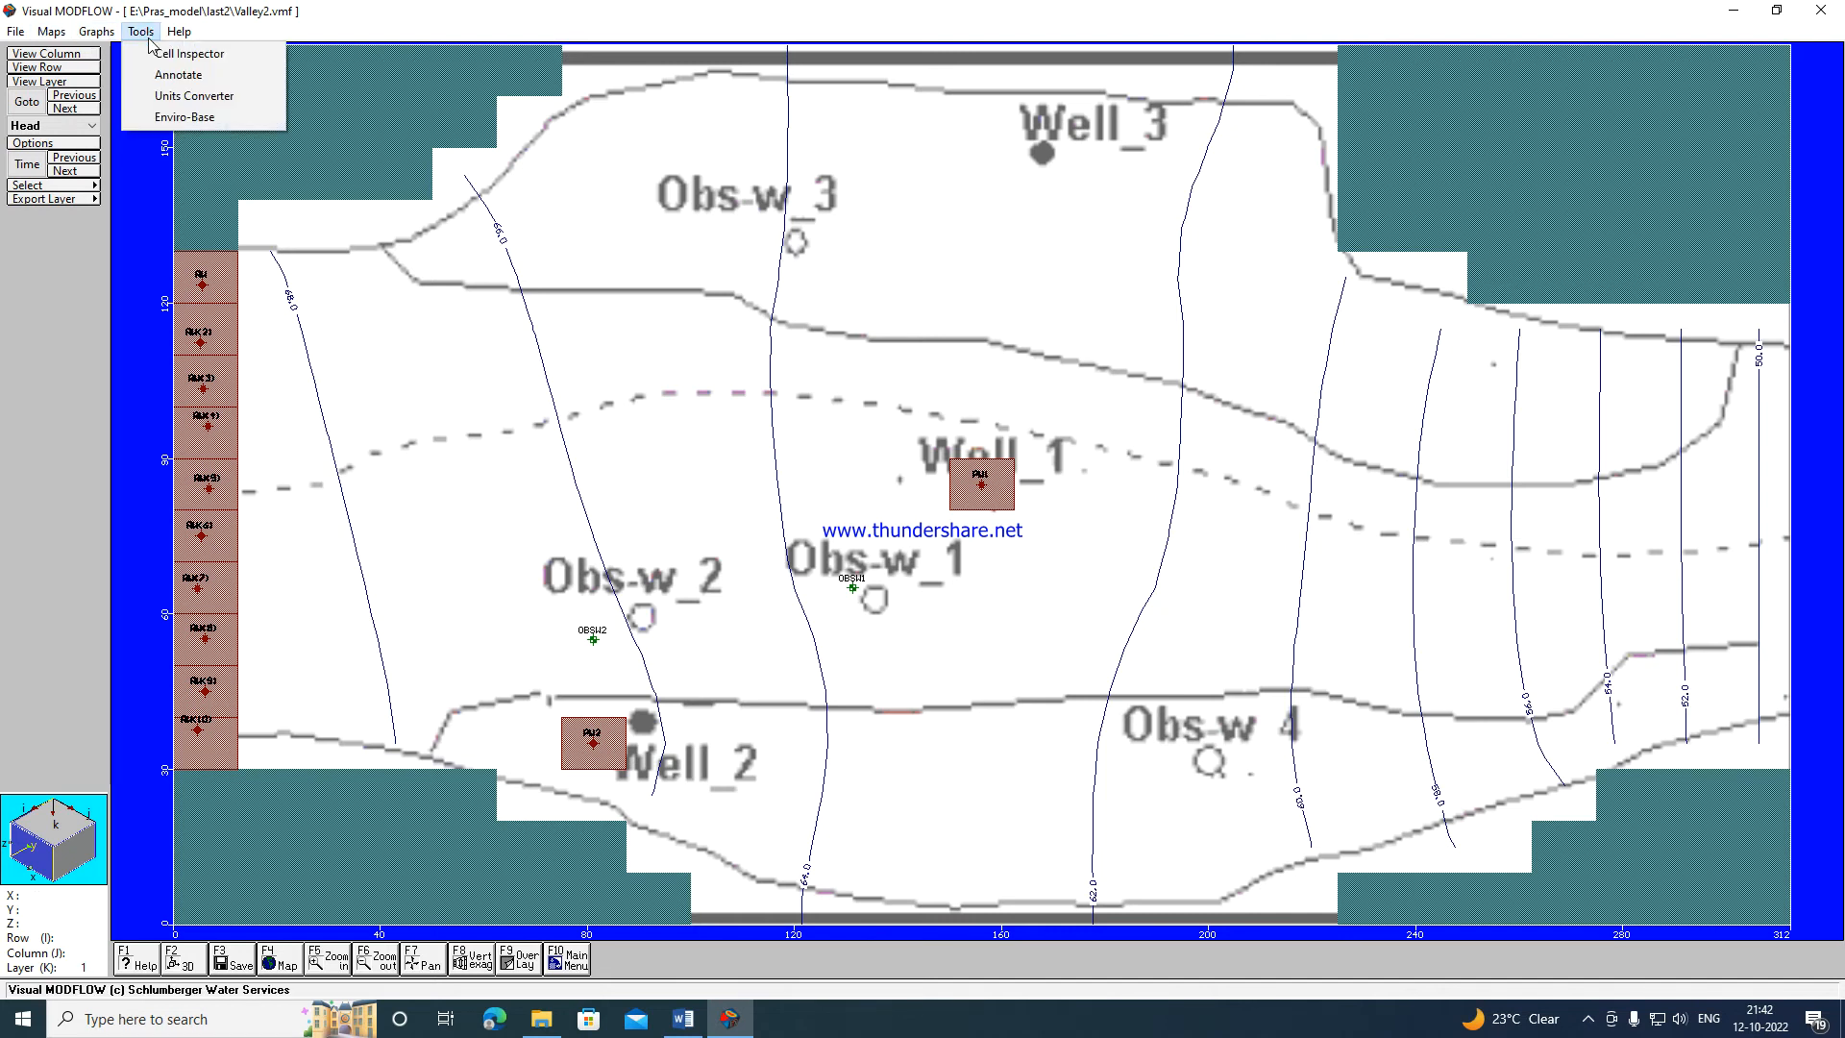
mouse_move(81, 39)
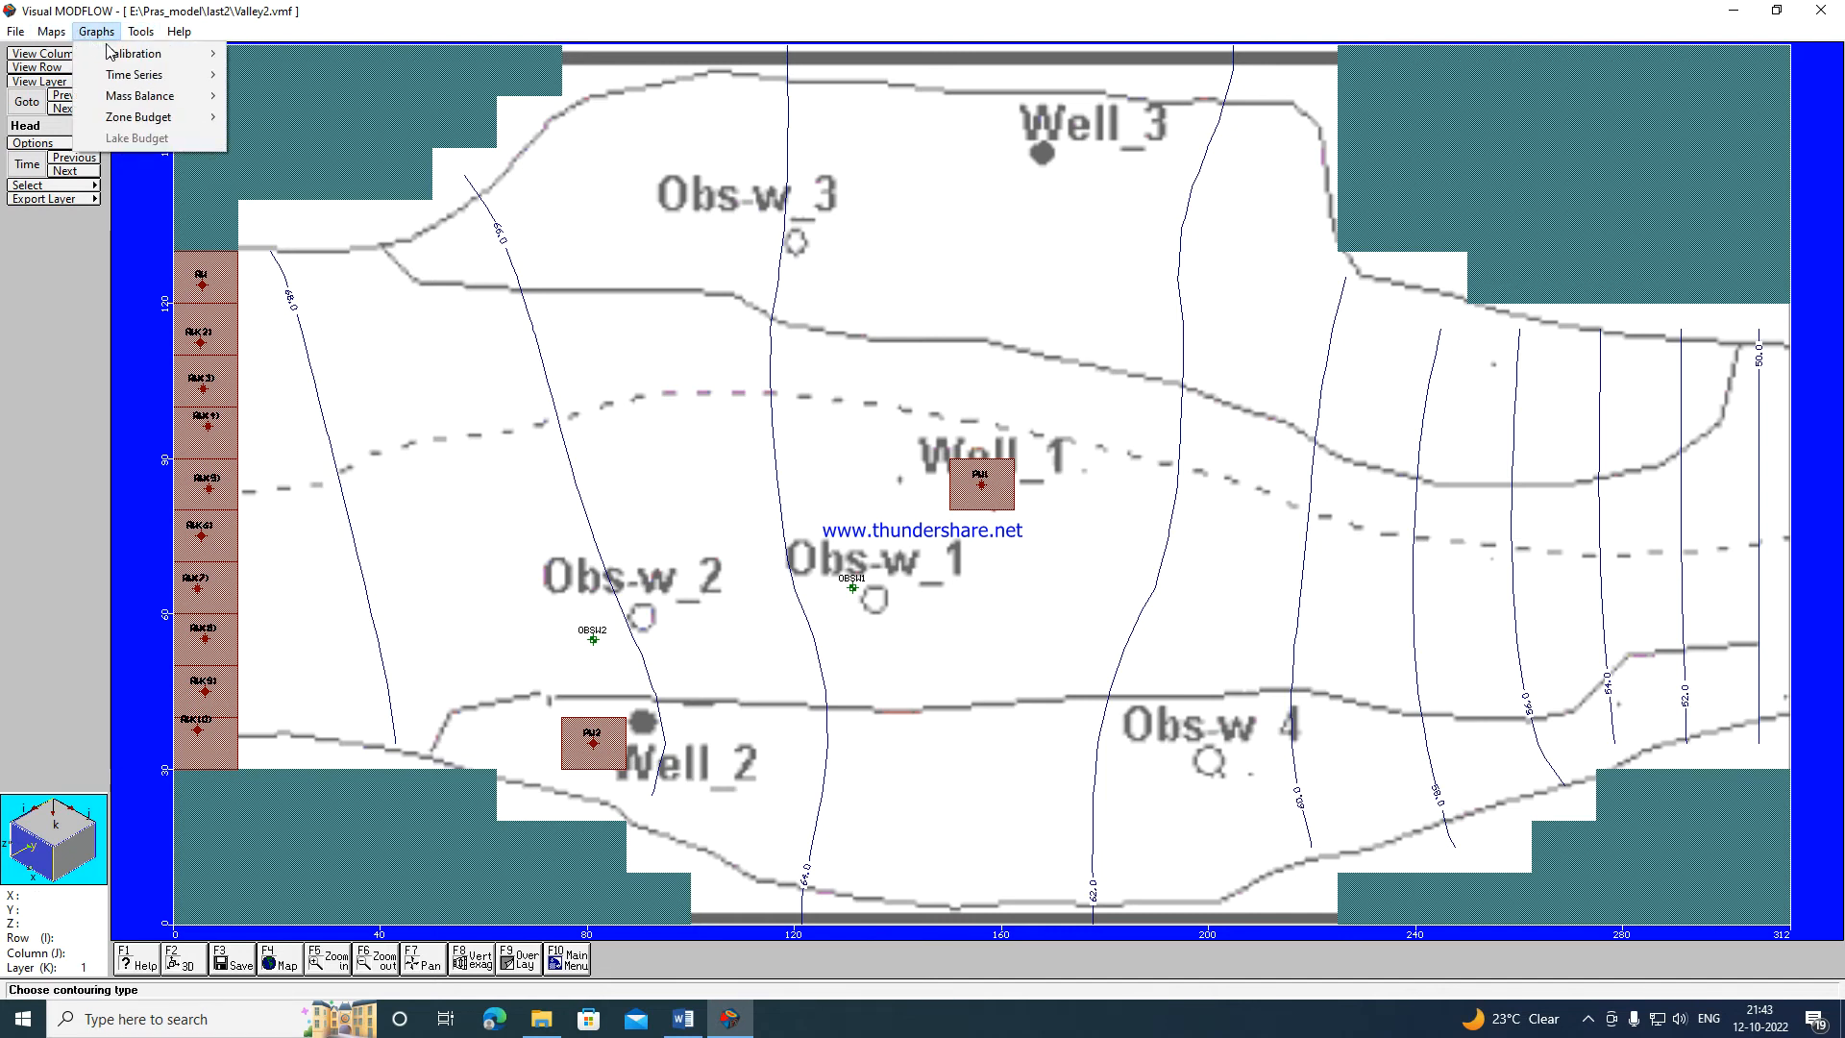
mouse_move(145, 79)
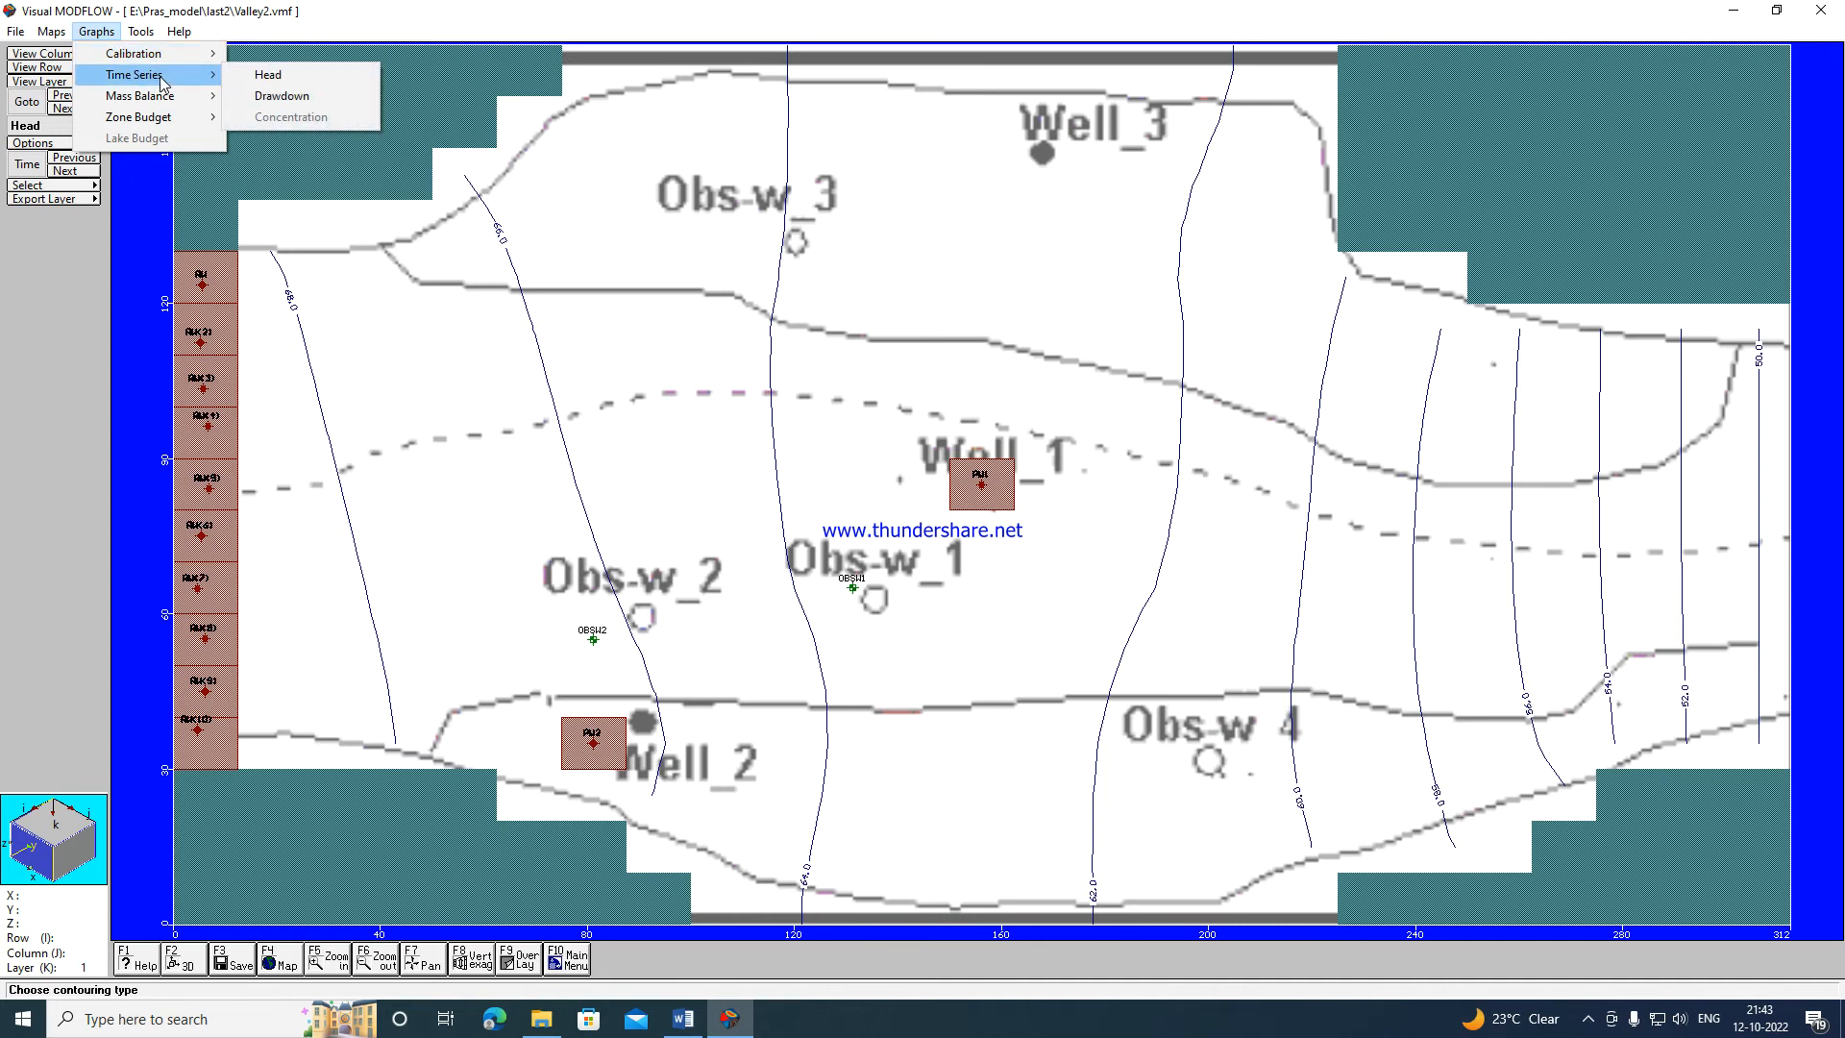
left_click(245, 85)
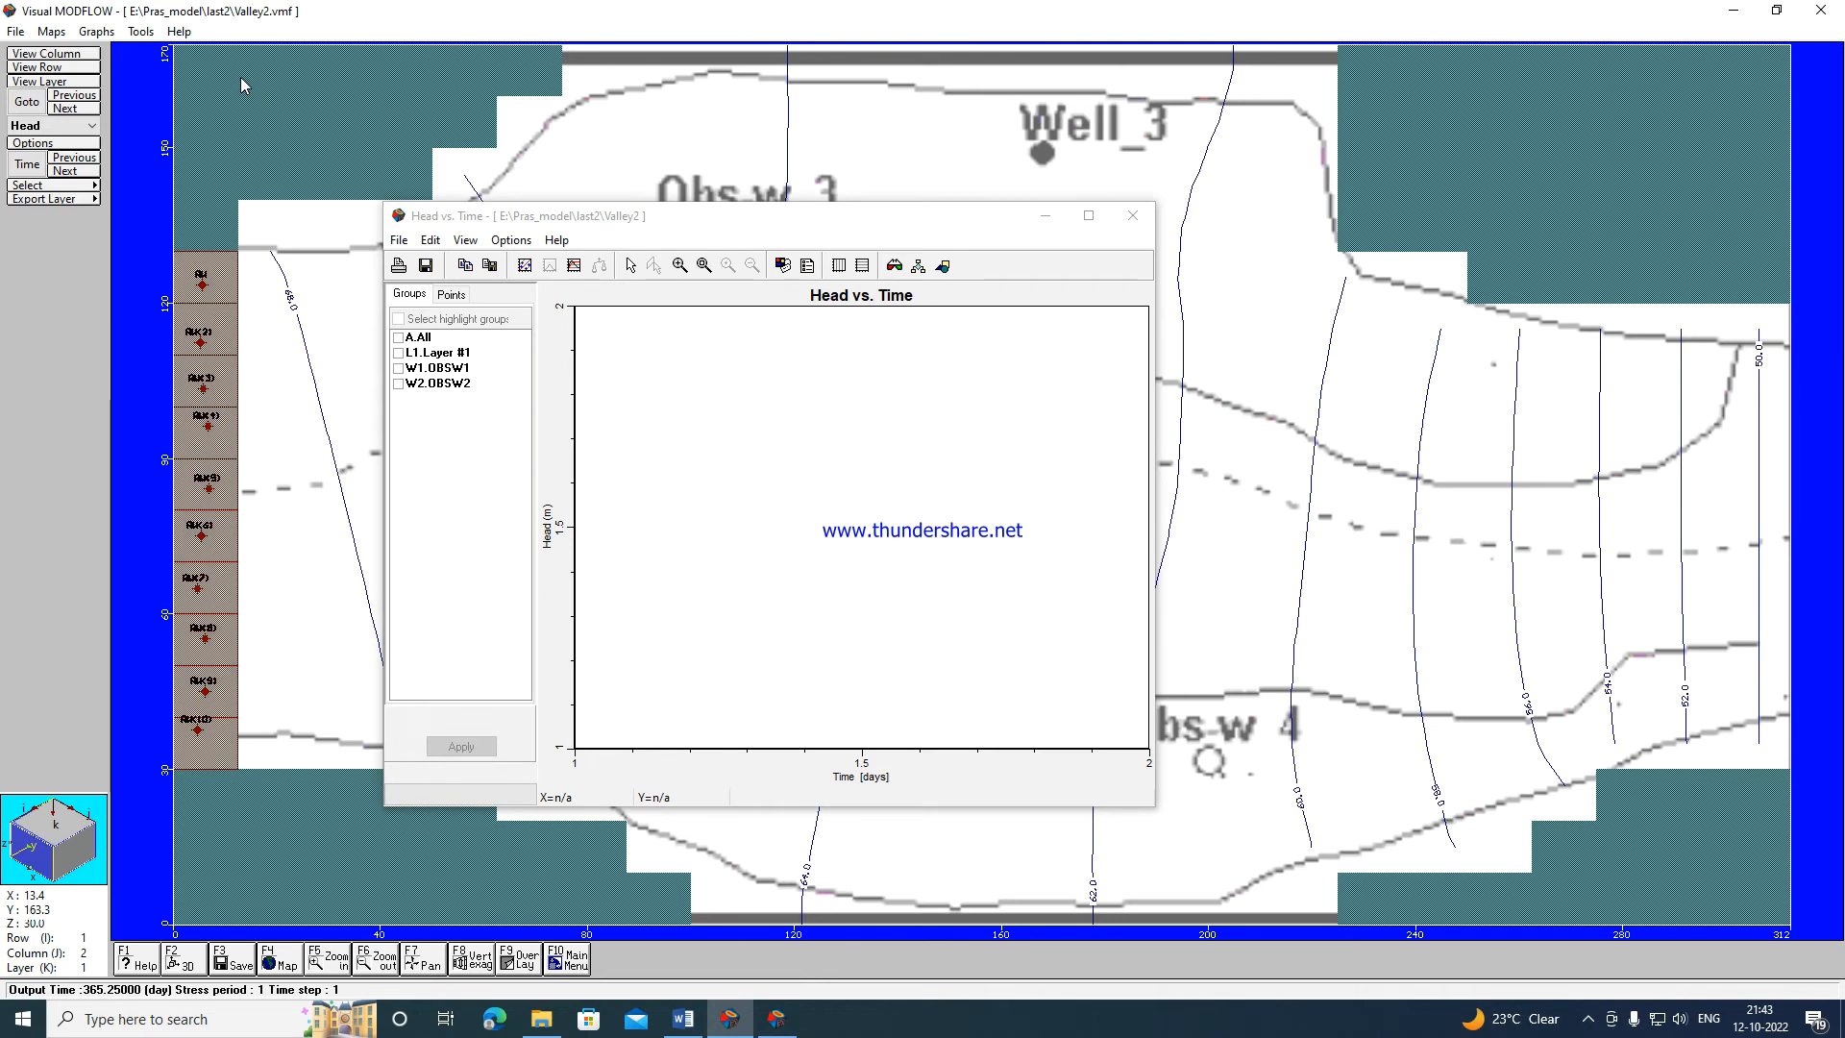
Select and highlight the groups All, Layer #1, OBSW1 and OBSW2 in the Head vs. Time graph, and close the graph.
left_click(399, 338)
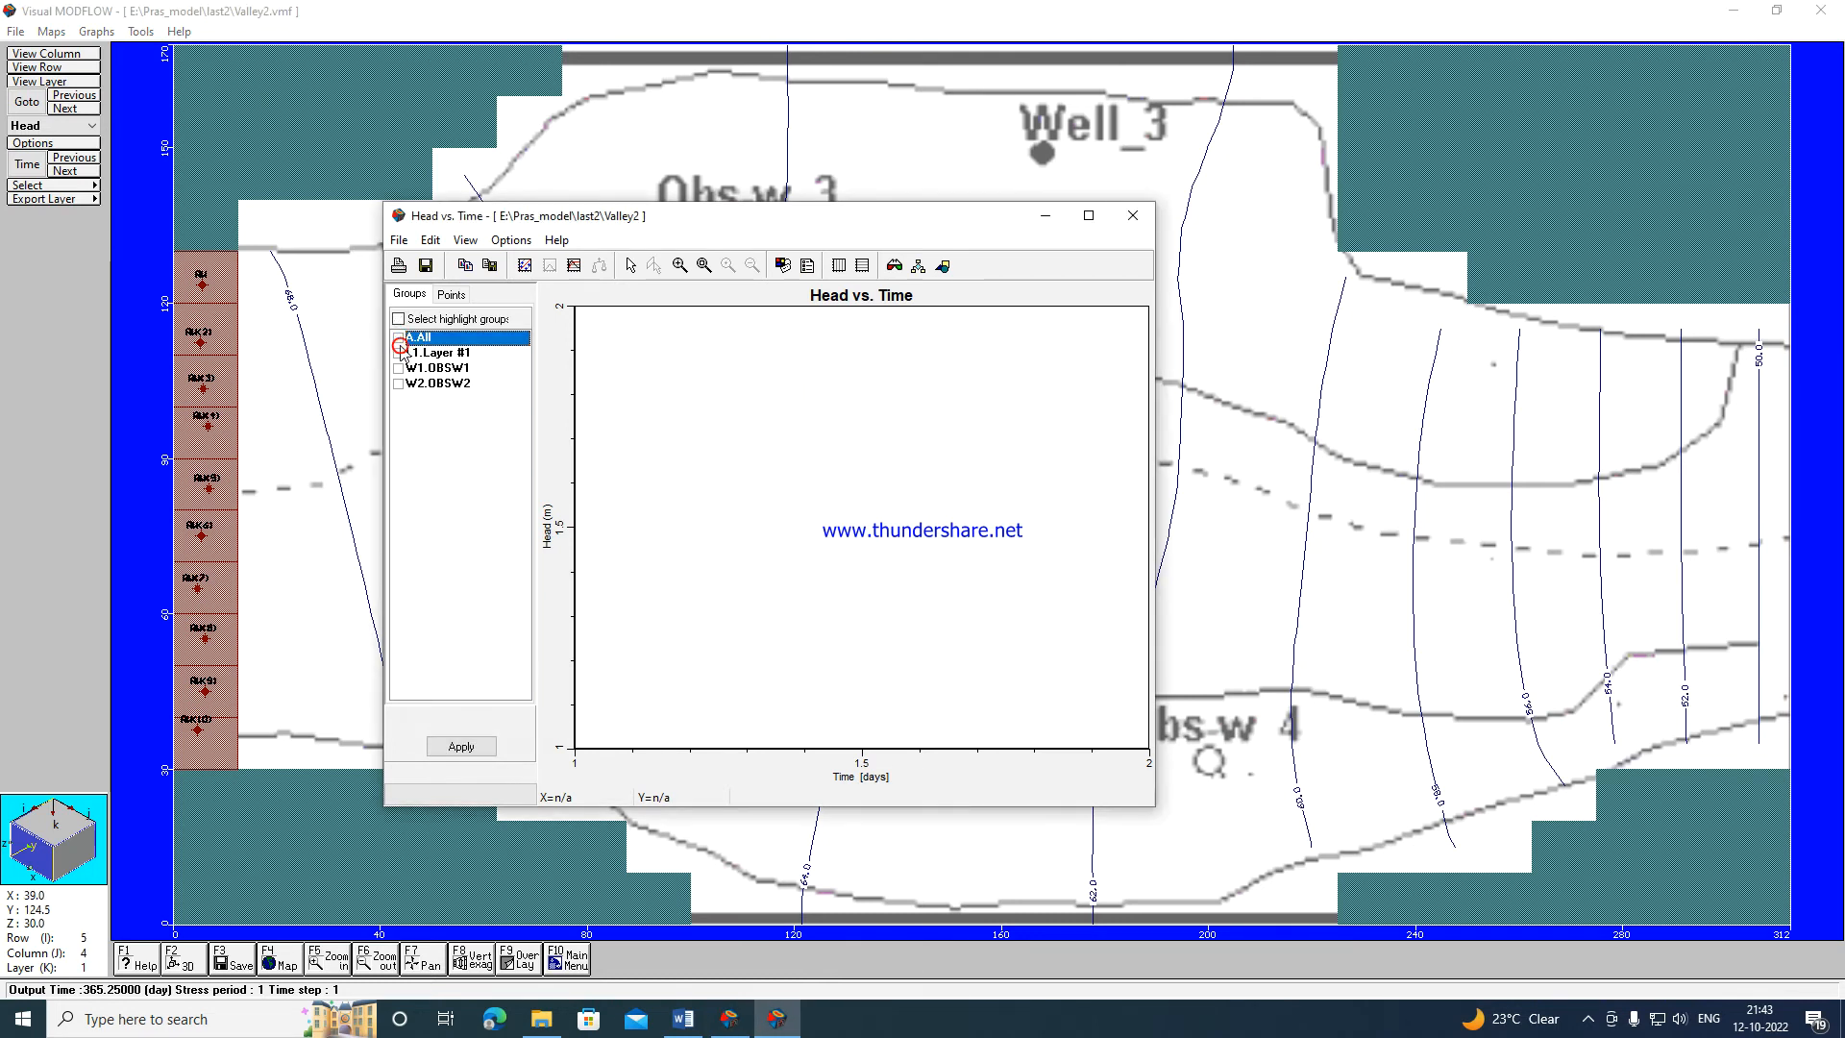
left_click(397, 319)
left_click(397, 337)
left_click(398, 353)
left_click(398, 368)
left_click(399, 383)
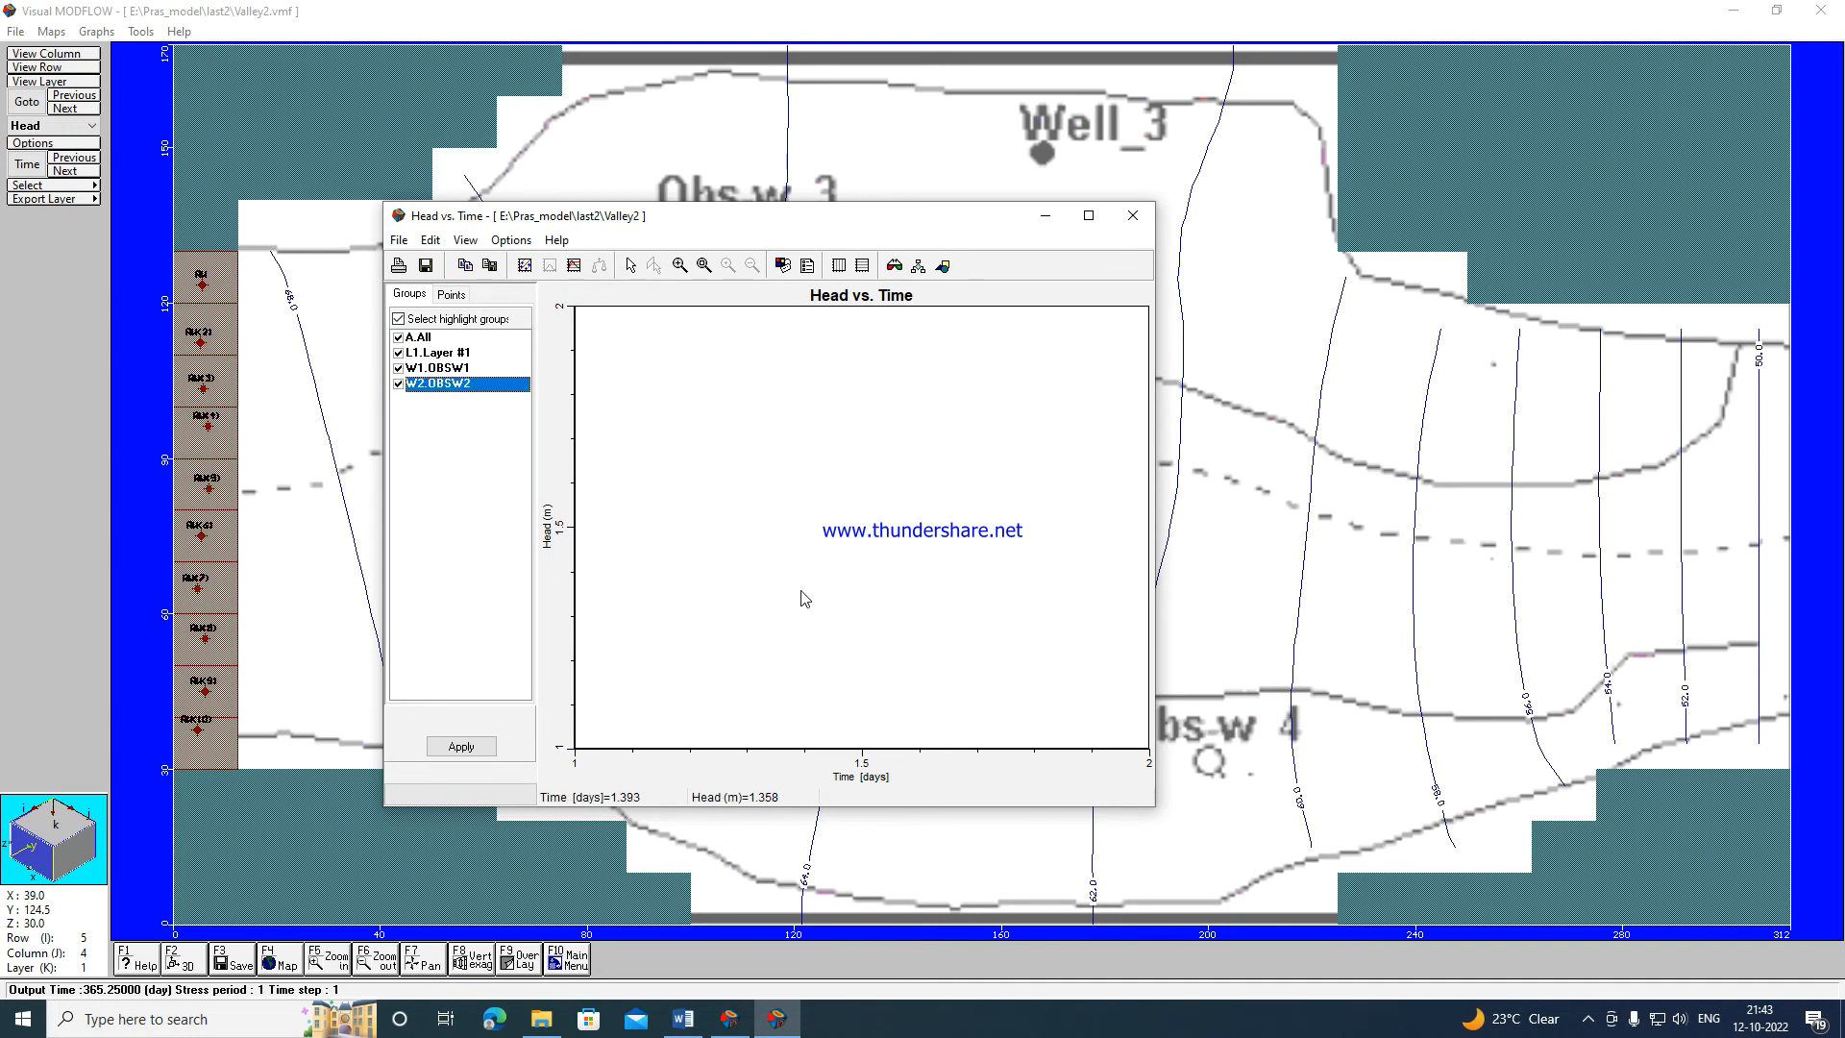
left_click(1133, 215)
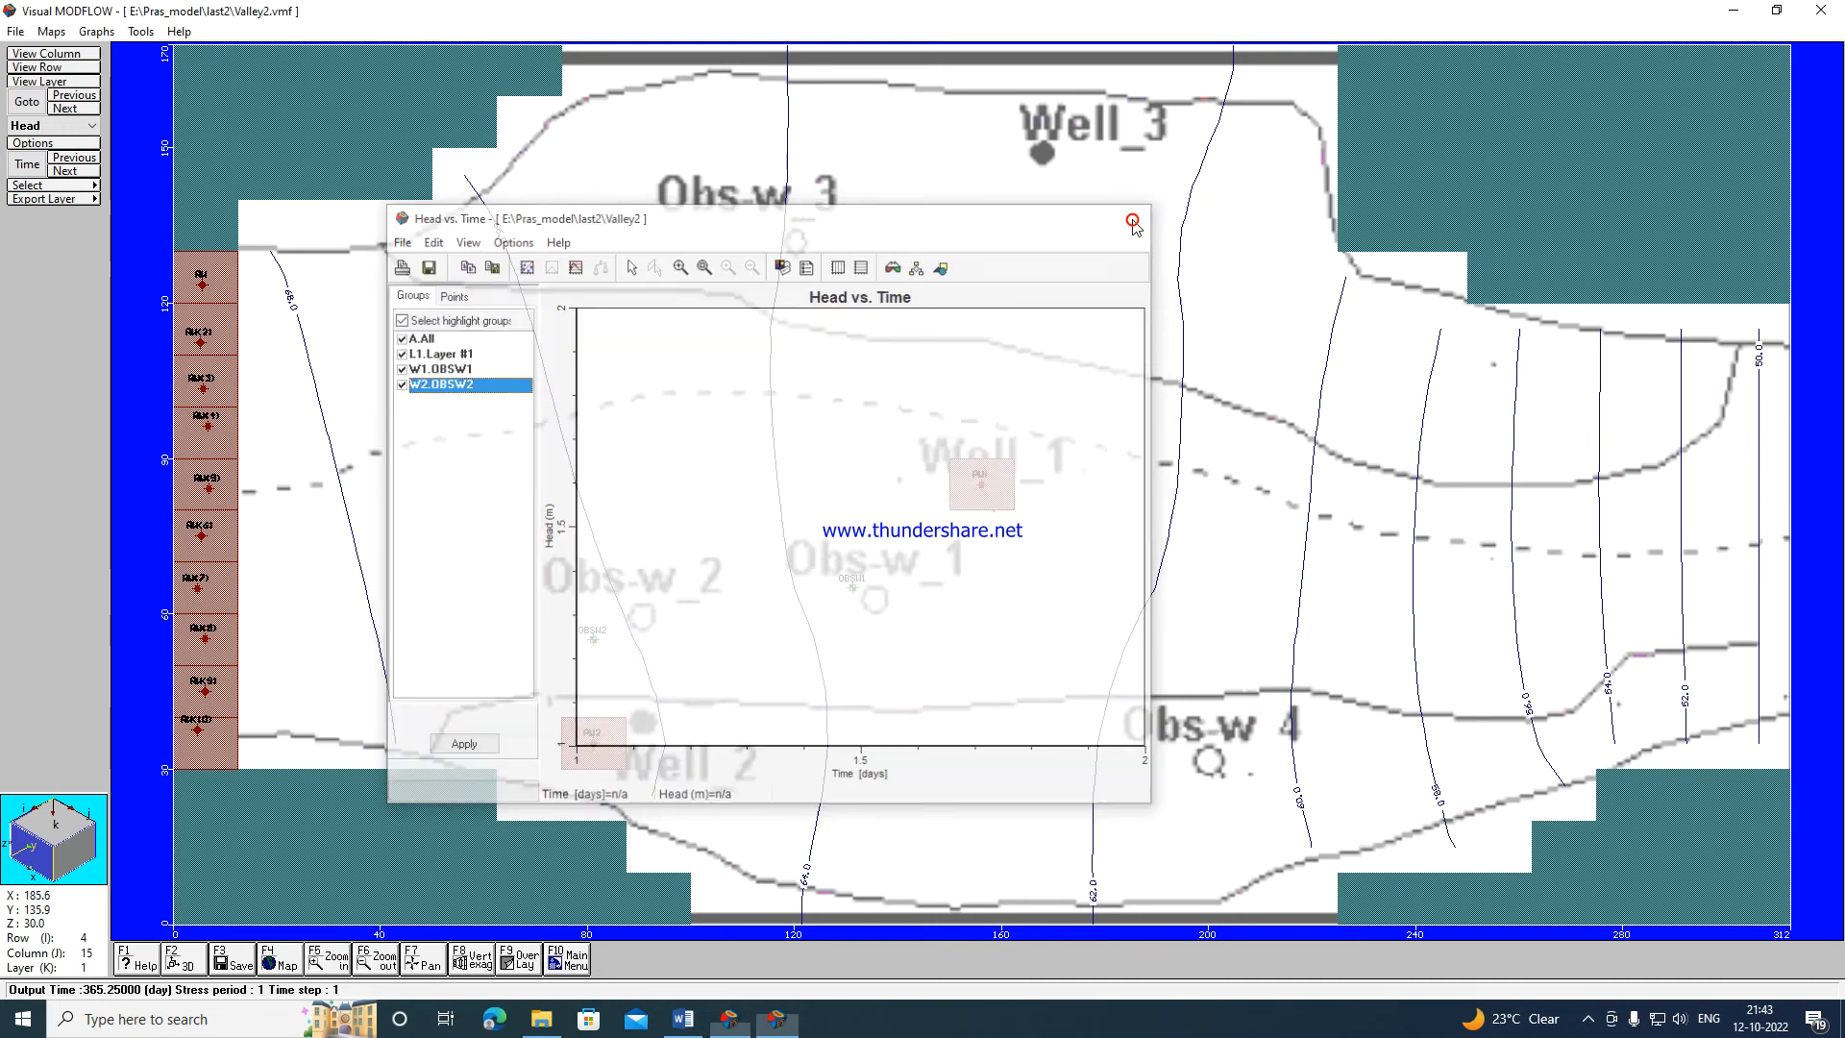
Open the zone budget graphs, close the overlying plots to examine the Time step chart, and close the Zone Budget window.
left_click(97, 32)
mouse_move(112, 57)
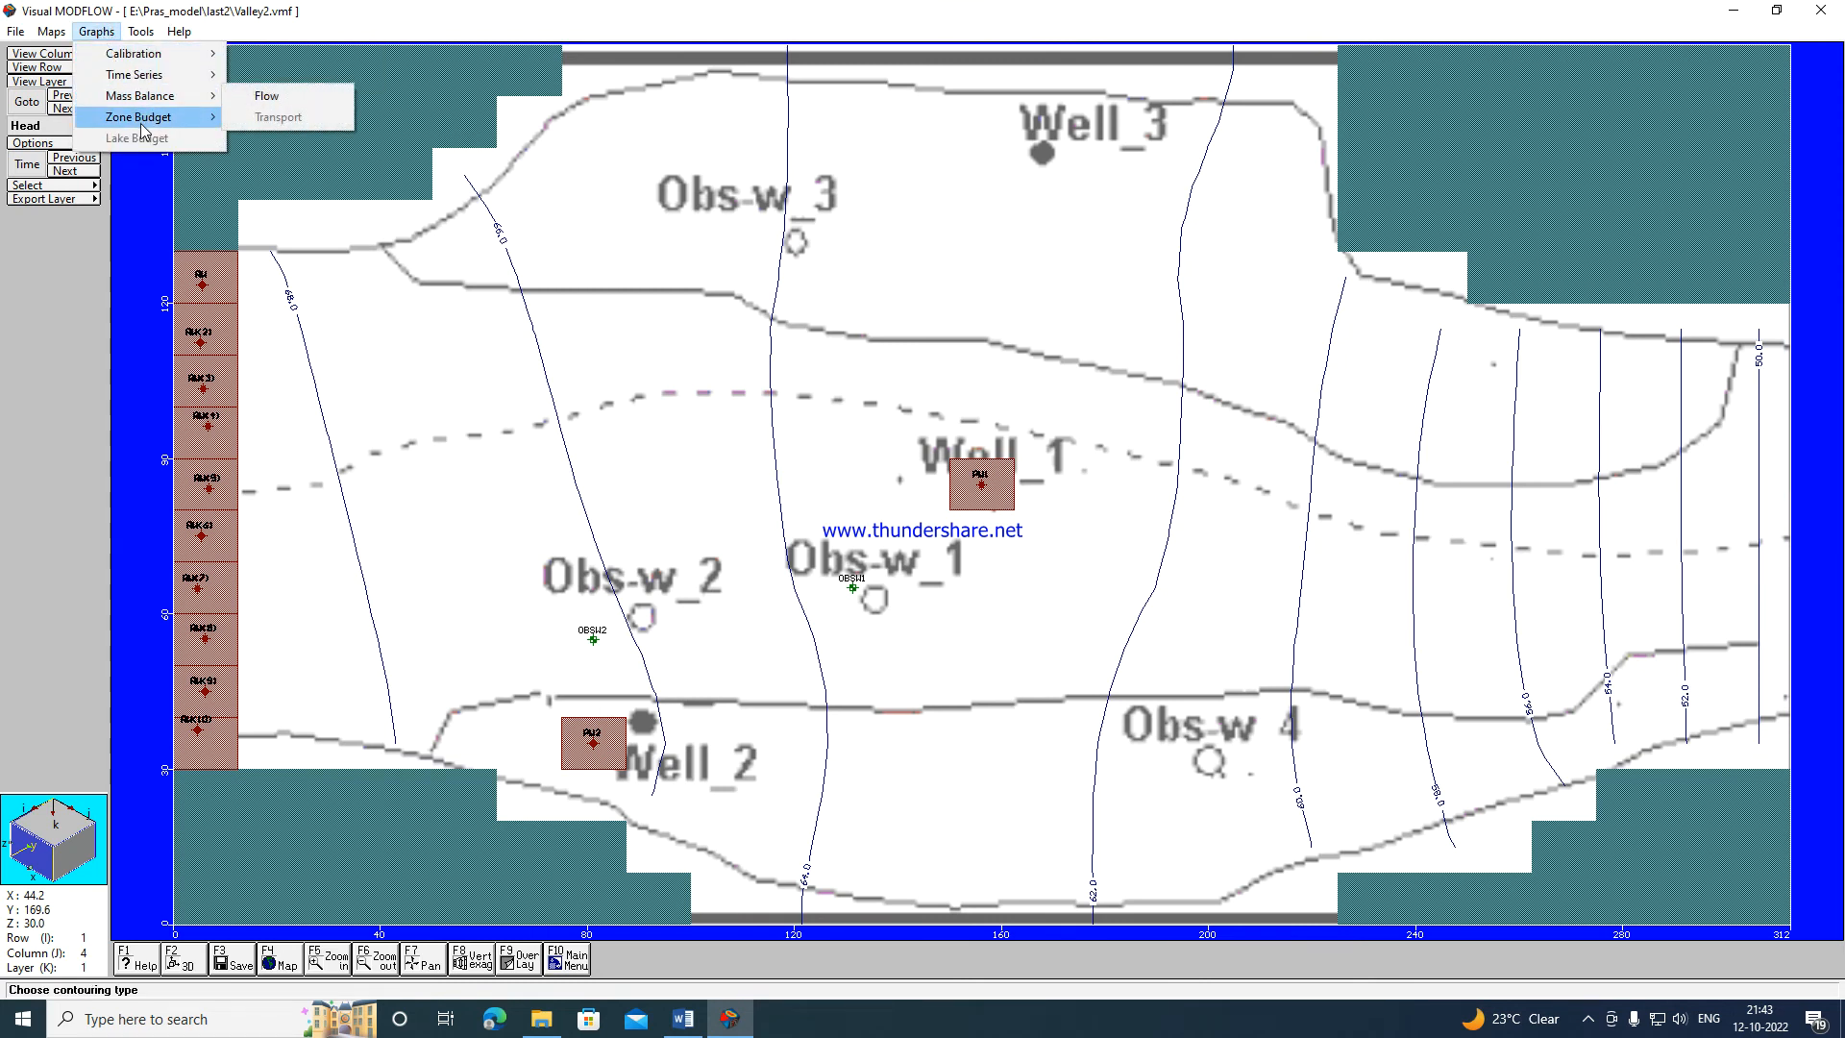
mouse_move(155, 123)
left_click(234, 117)
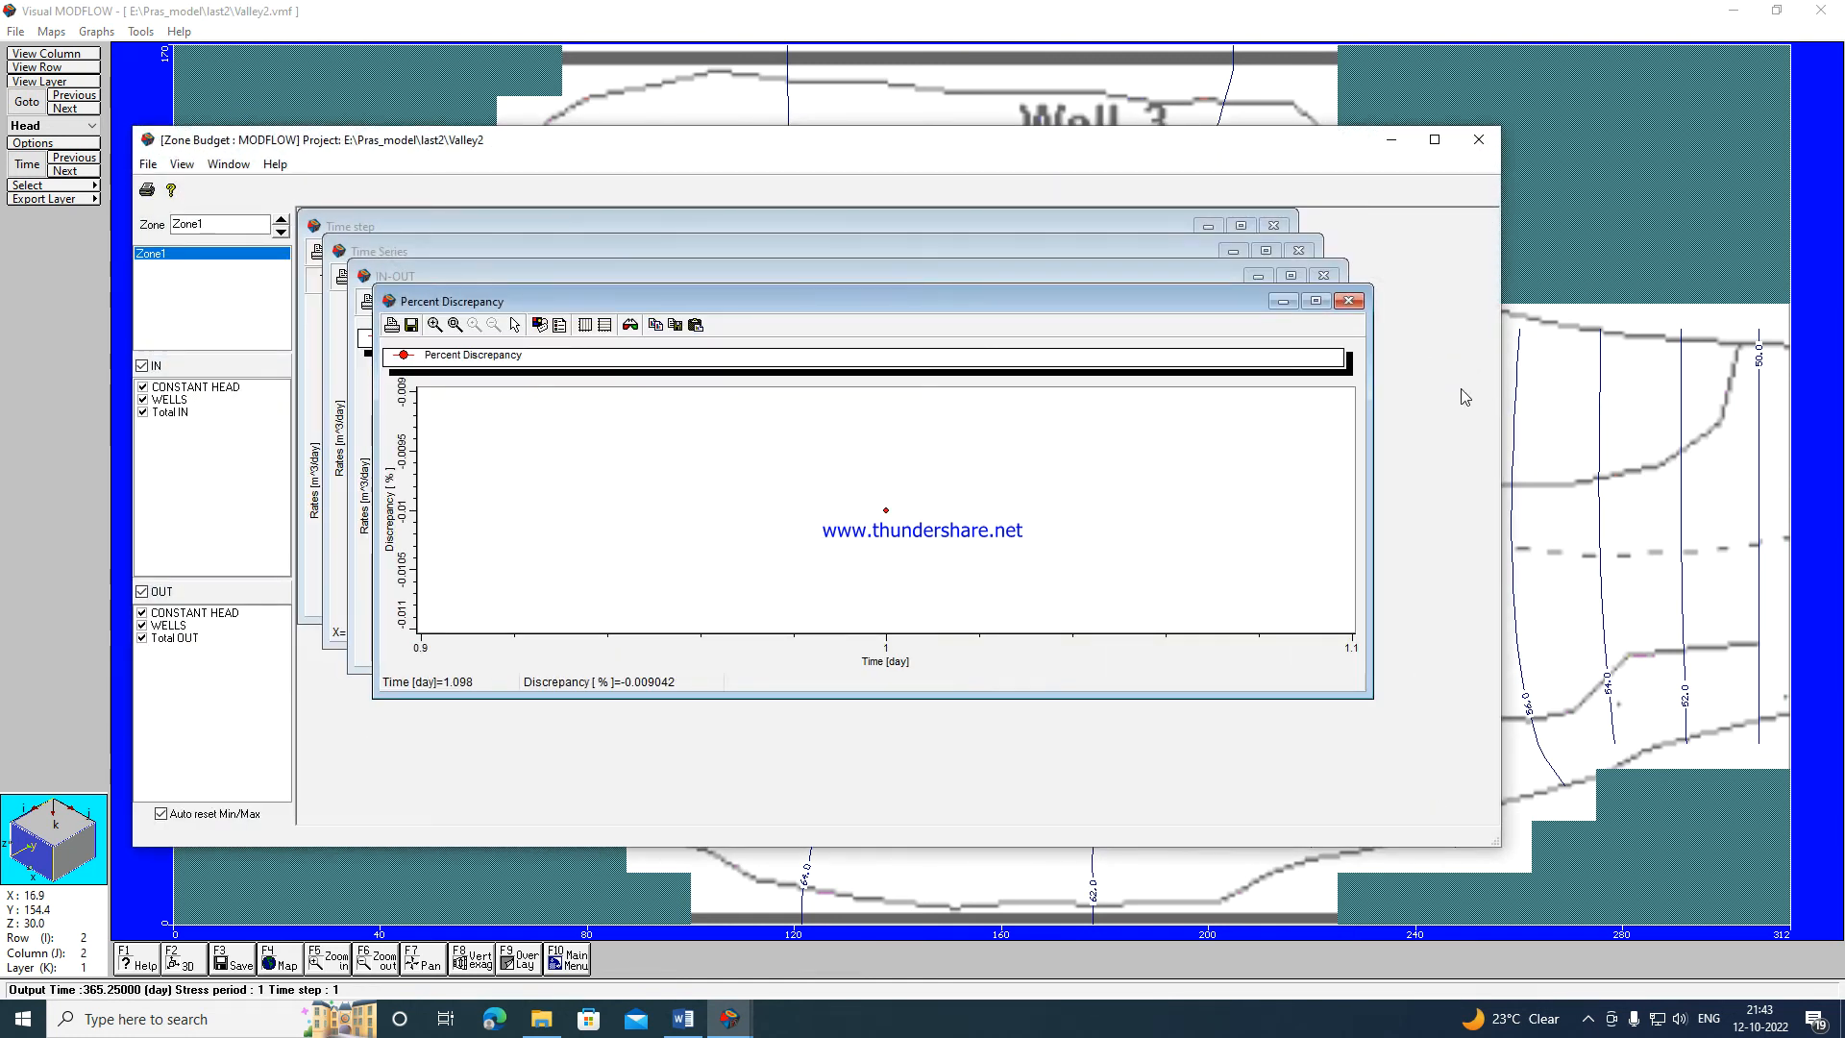
left_click(1348, 301)
left_click(1324, 278)
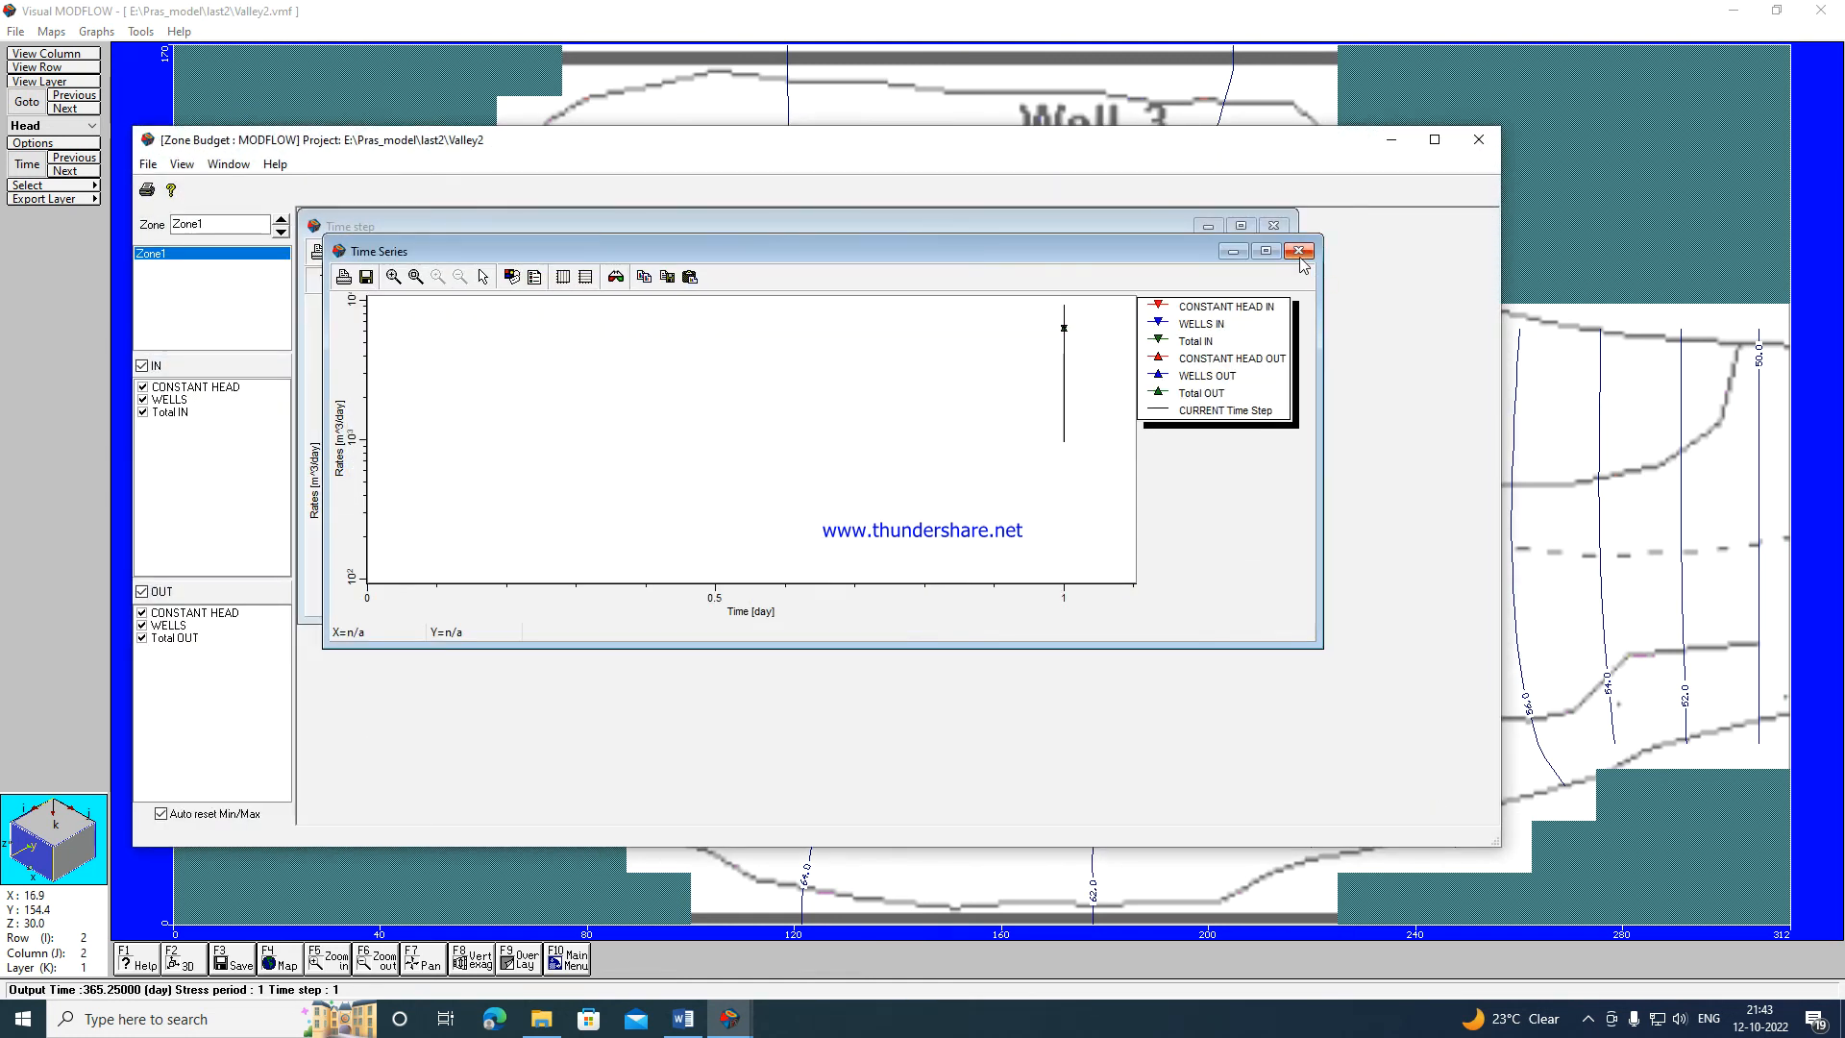
left_click(1298, 250)
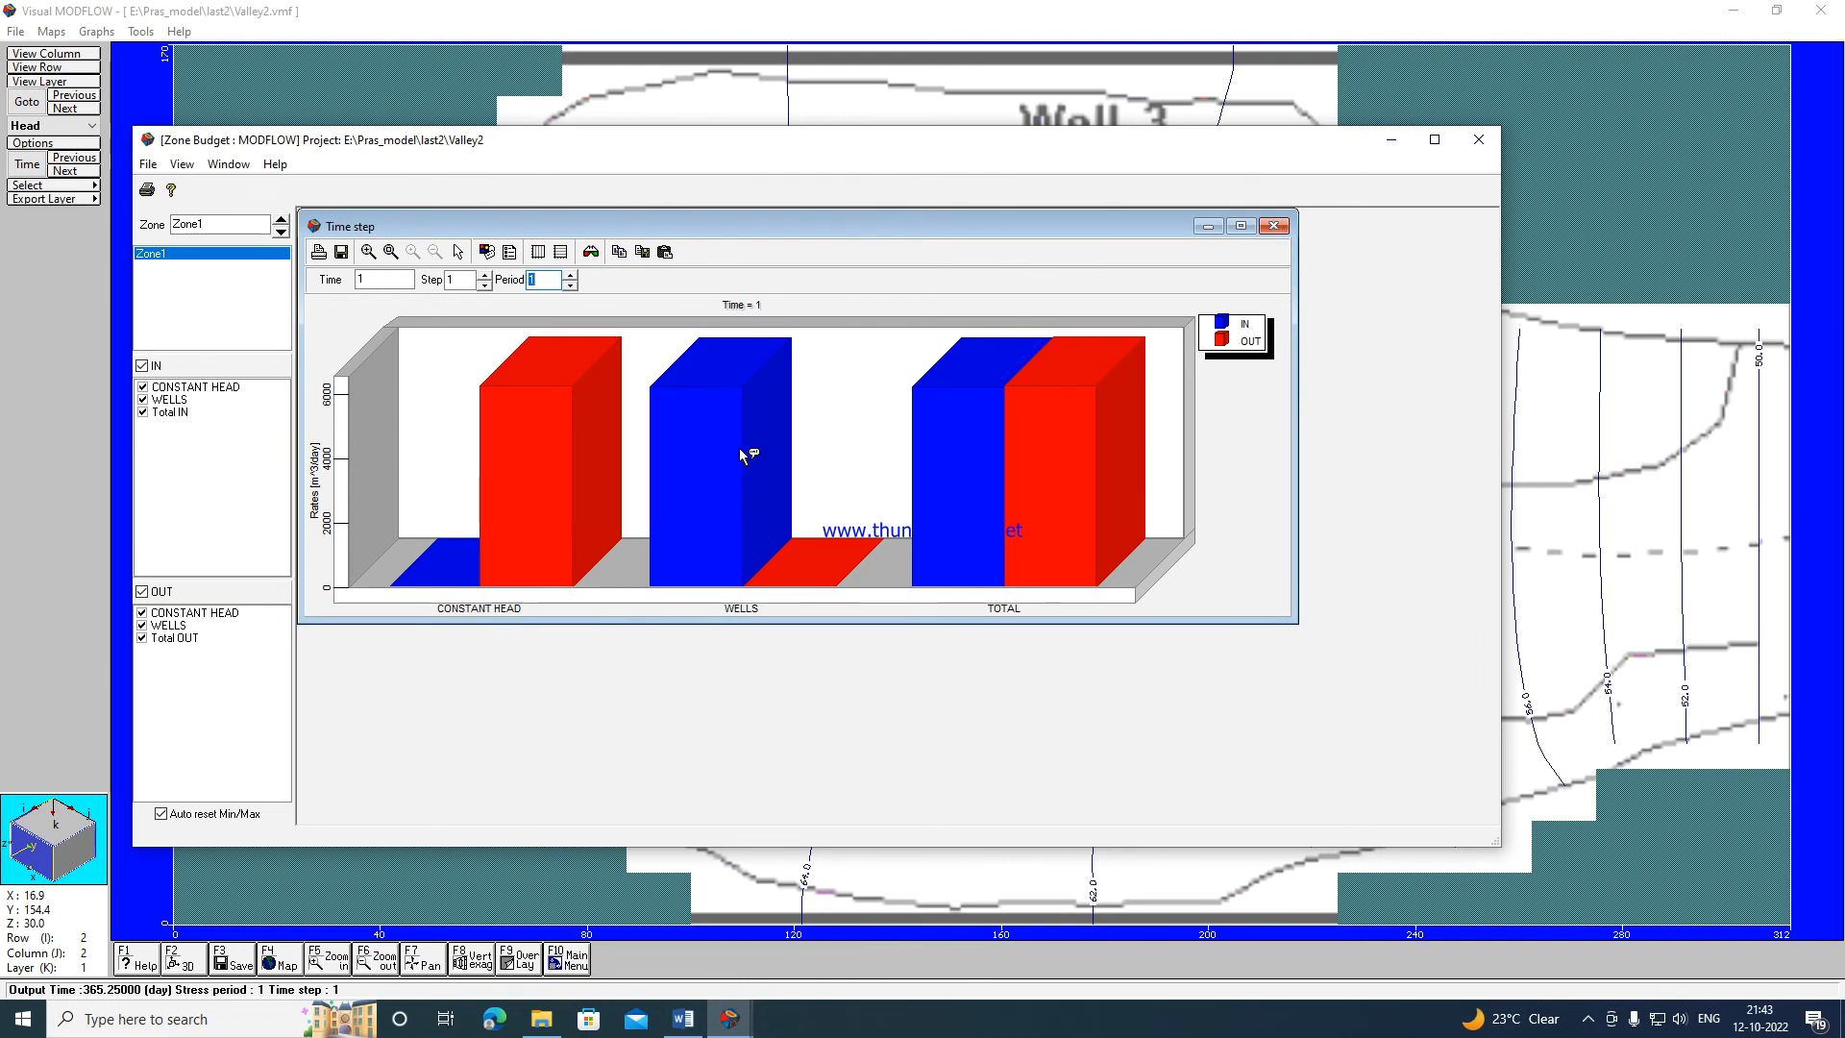
left_click(1478, 140)
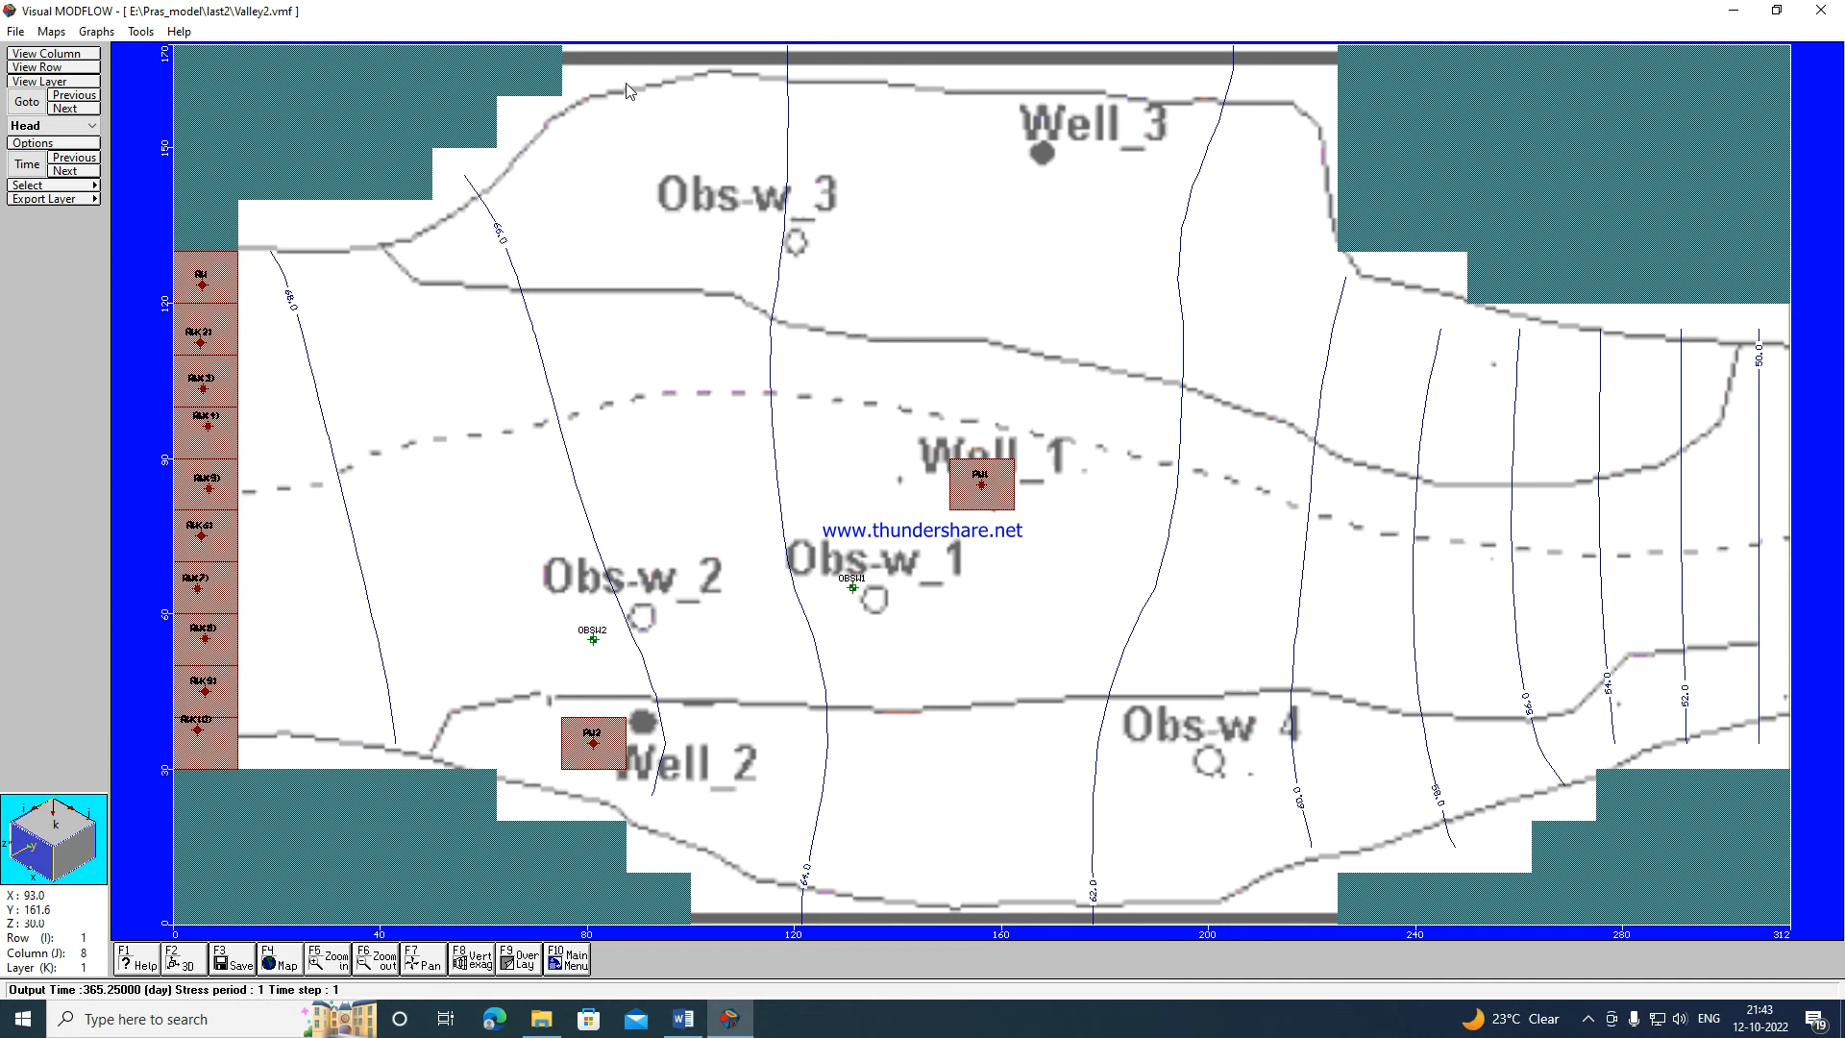
Return to the main menu and open the River boundary condition in the model input.
left_click(16, 31)
left_click(47, 186)
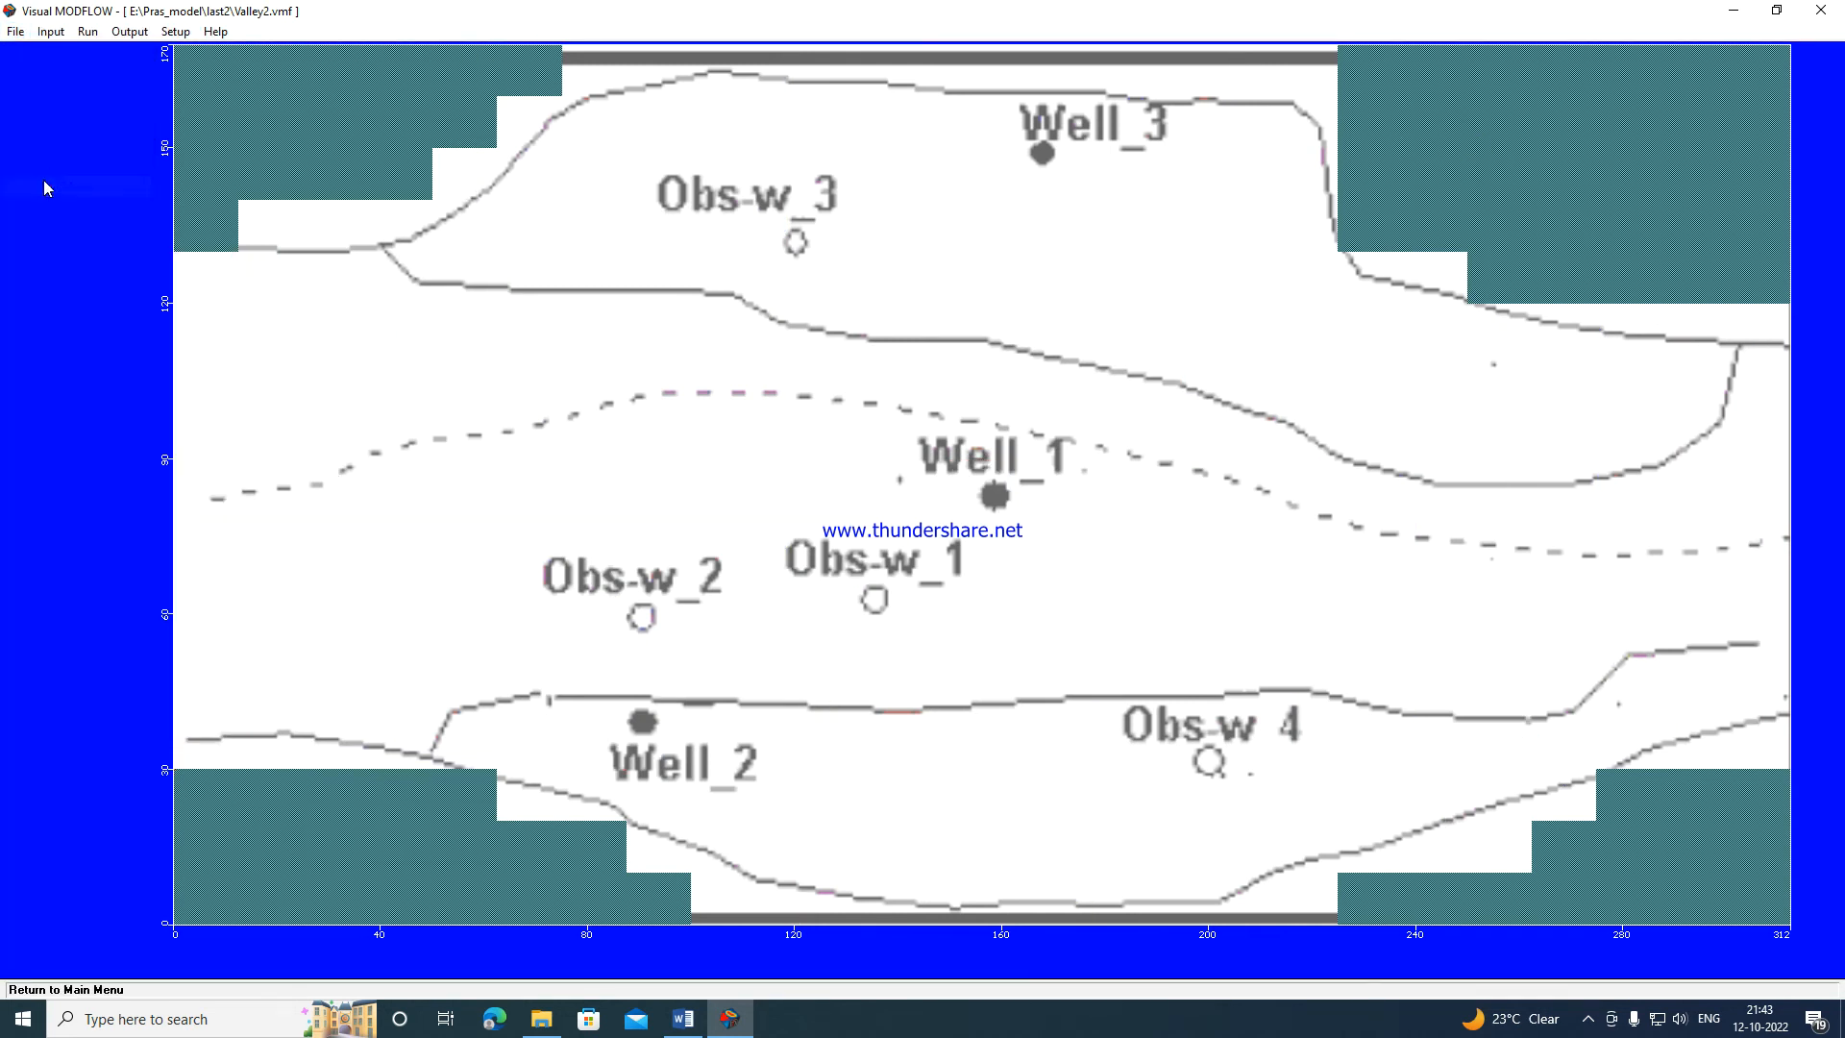
left_click(52, 32)
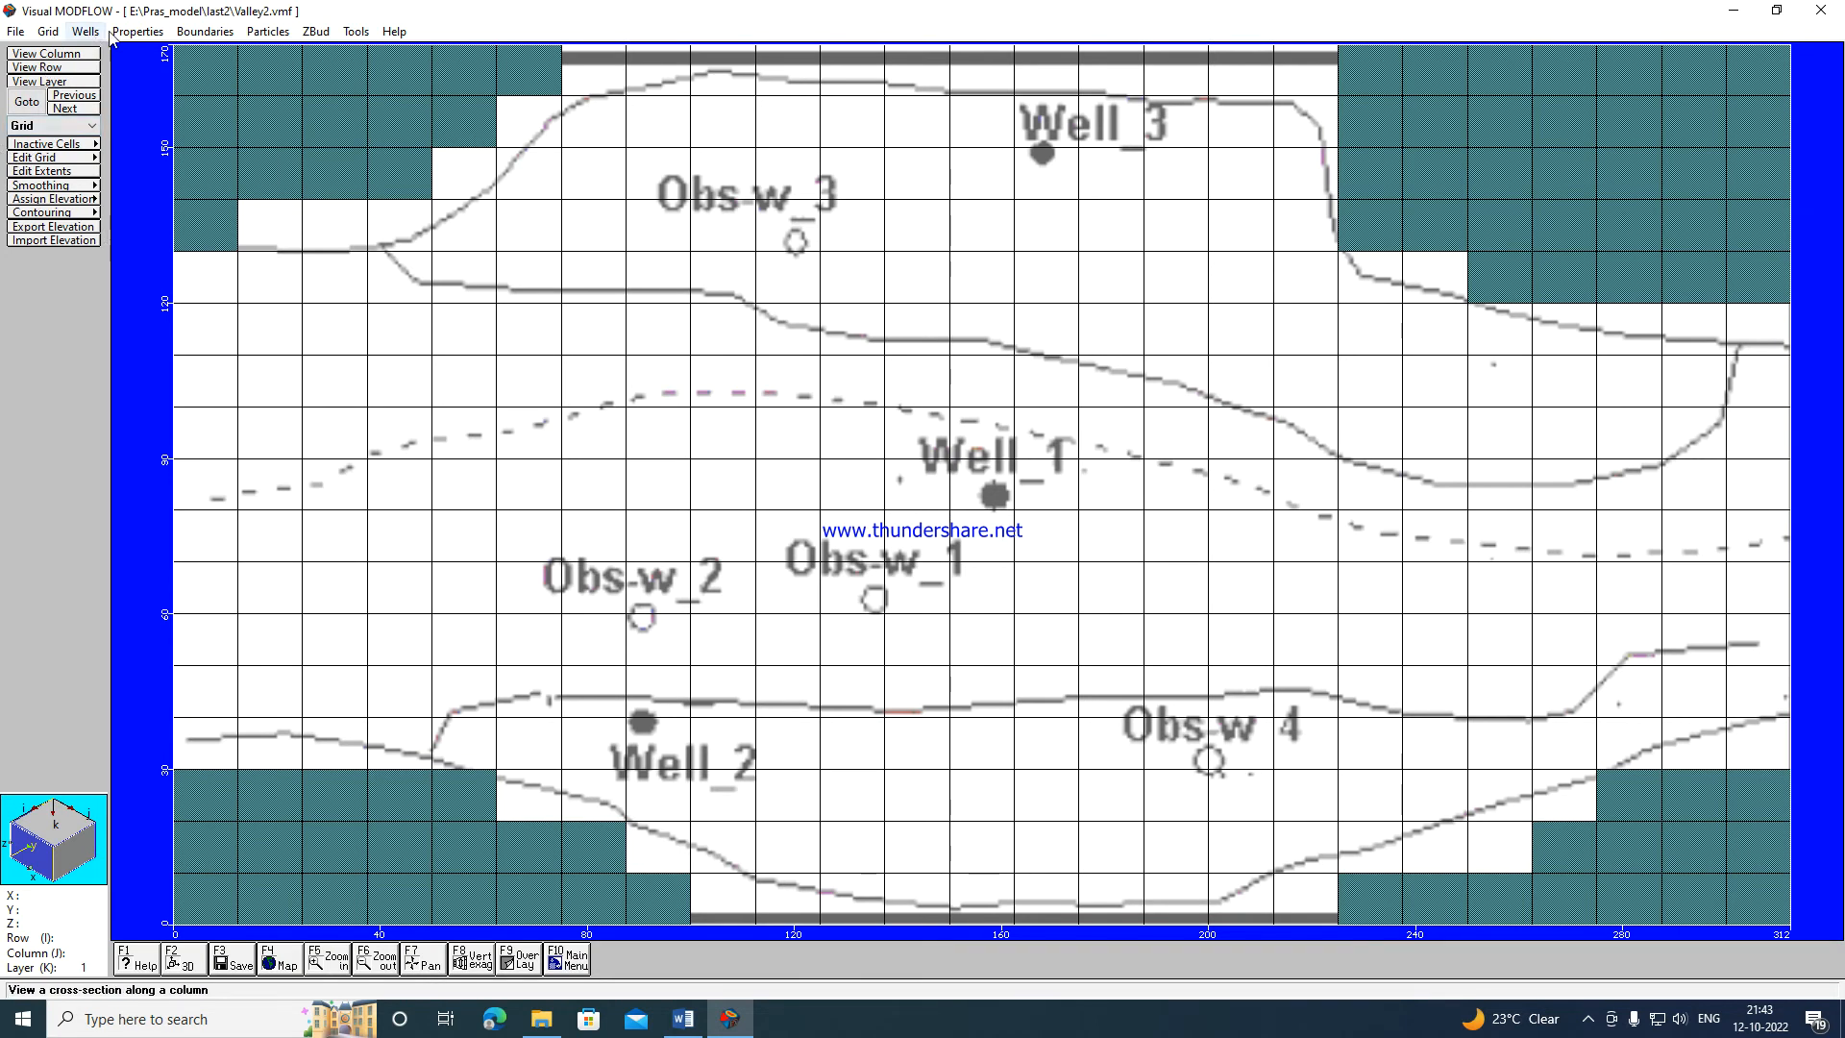
left_click(201, 32)
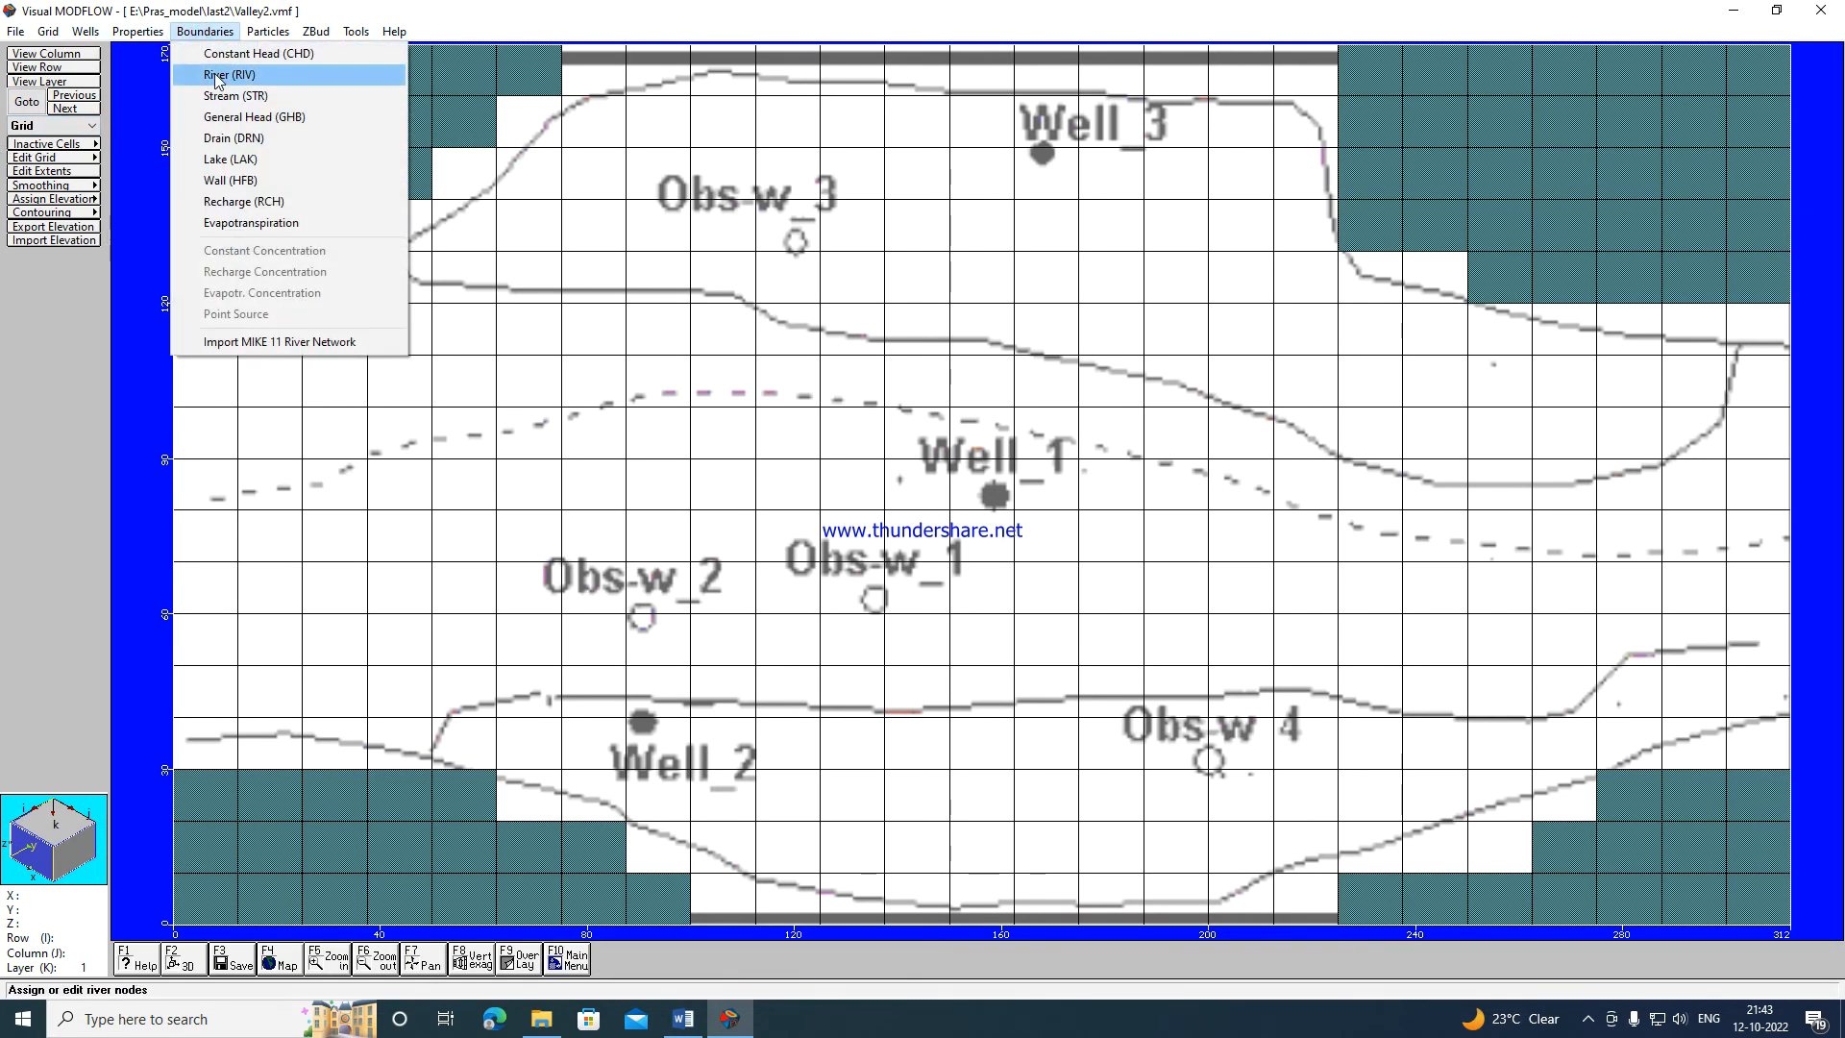
left_click(215, 78)
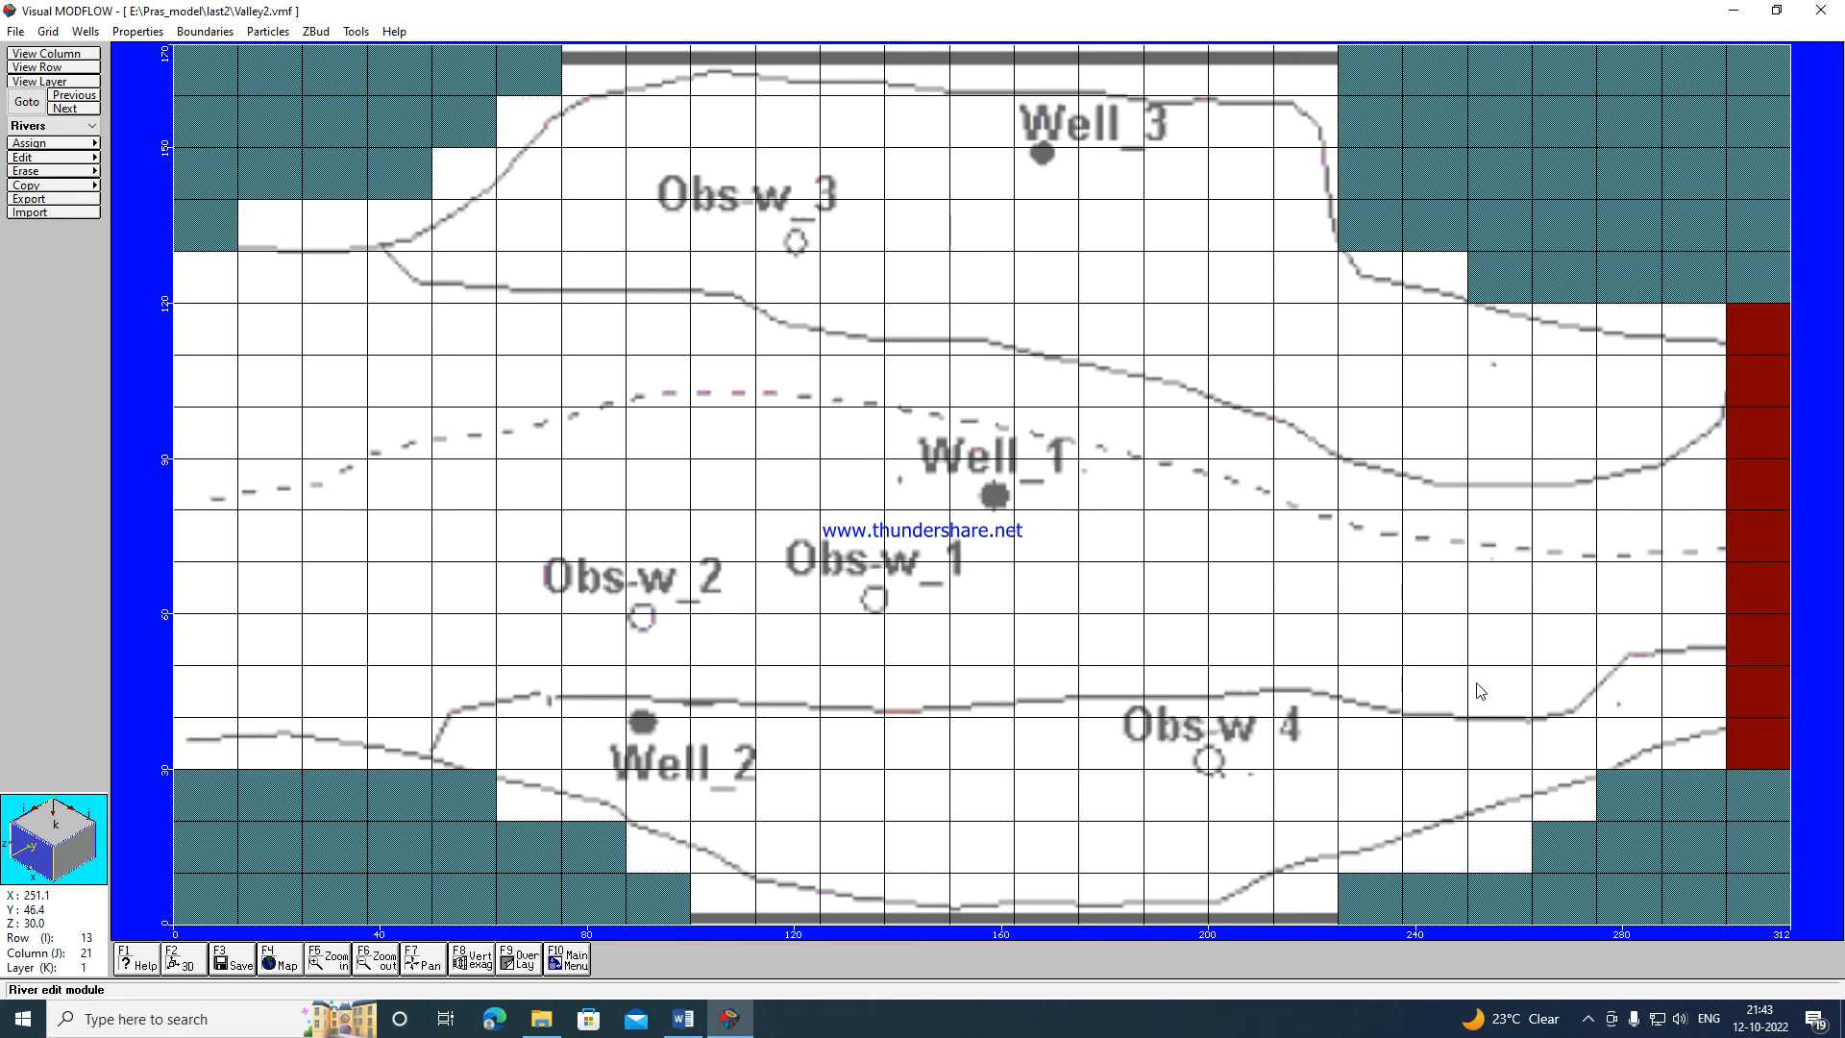
Assign a river by single cells, selecting the cells along the upper valley line from column 2 to the red boundary column.
left_click(38, 144)
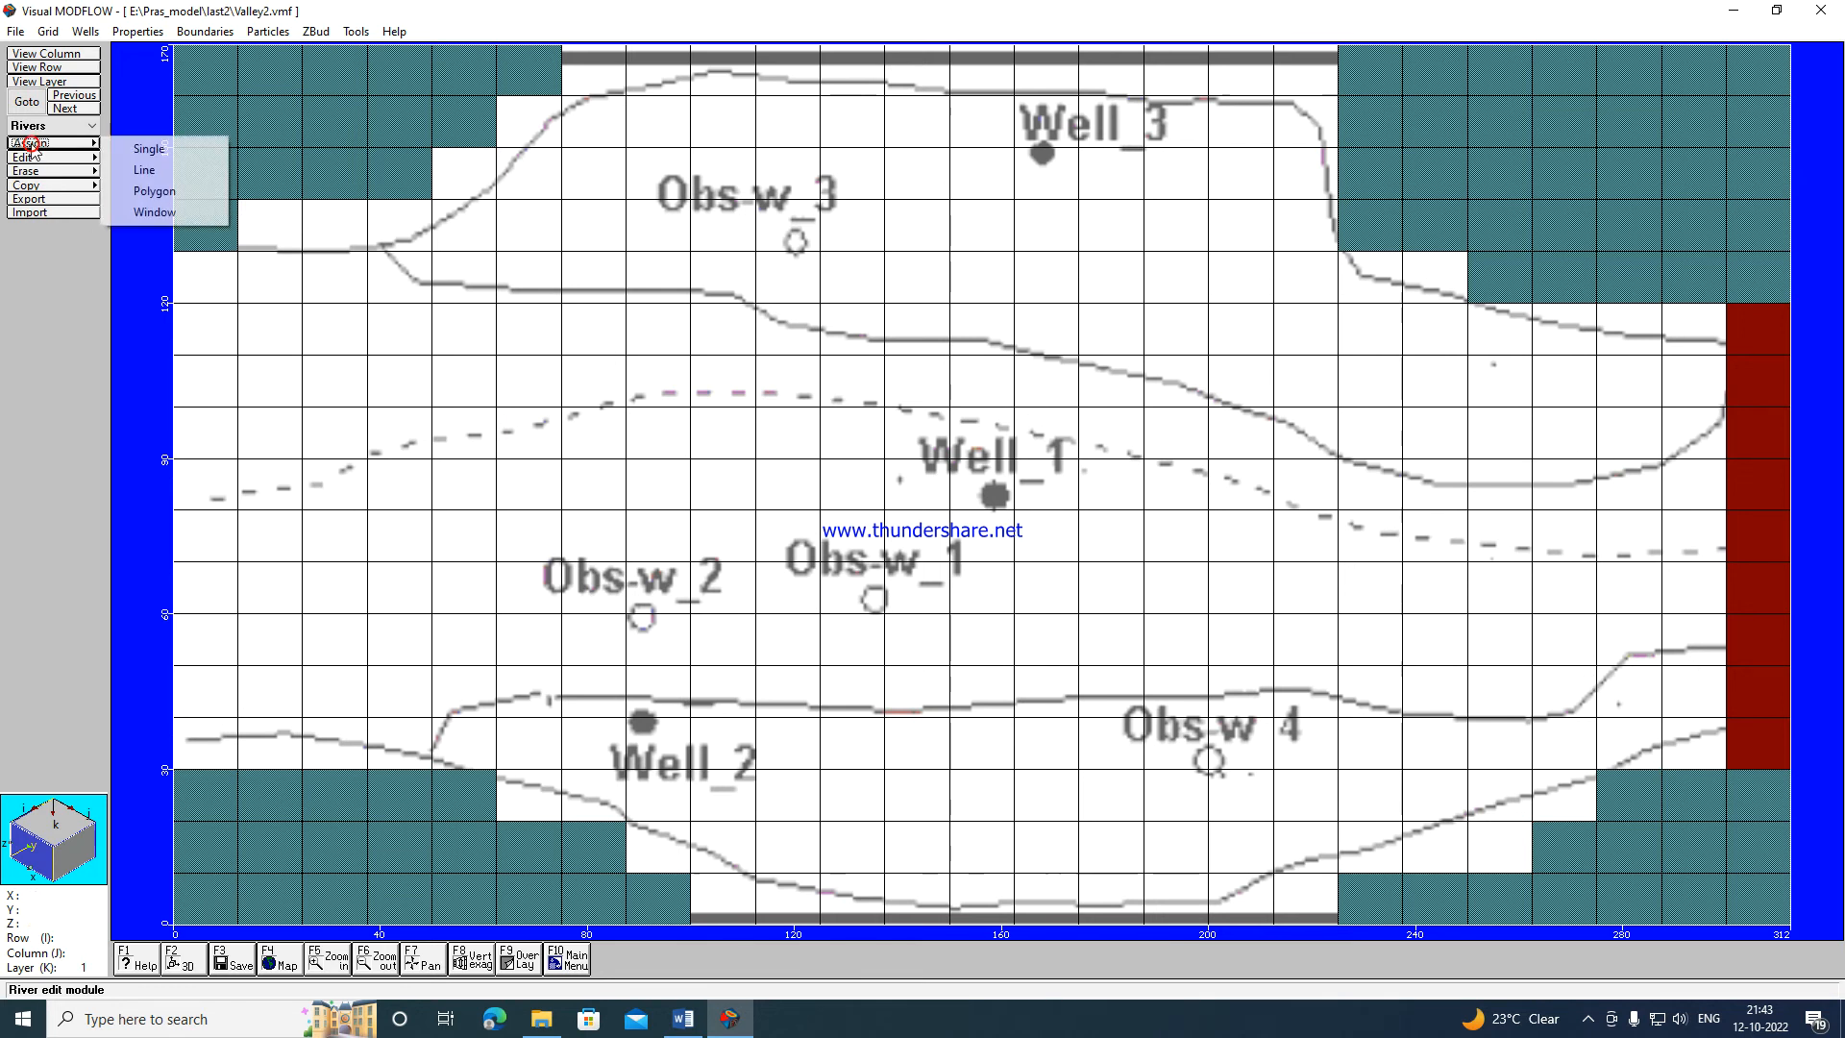
left_click(152, 150)
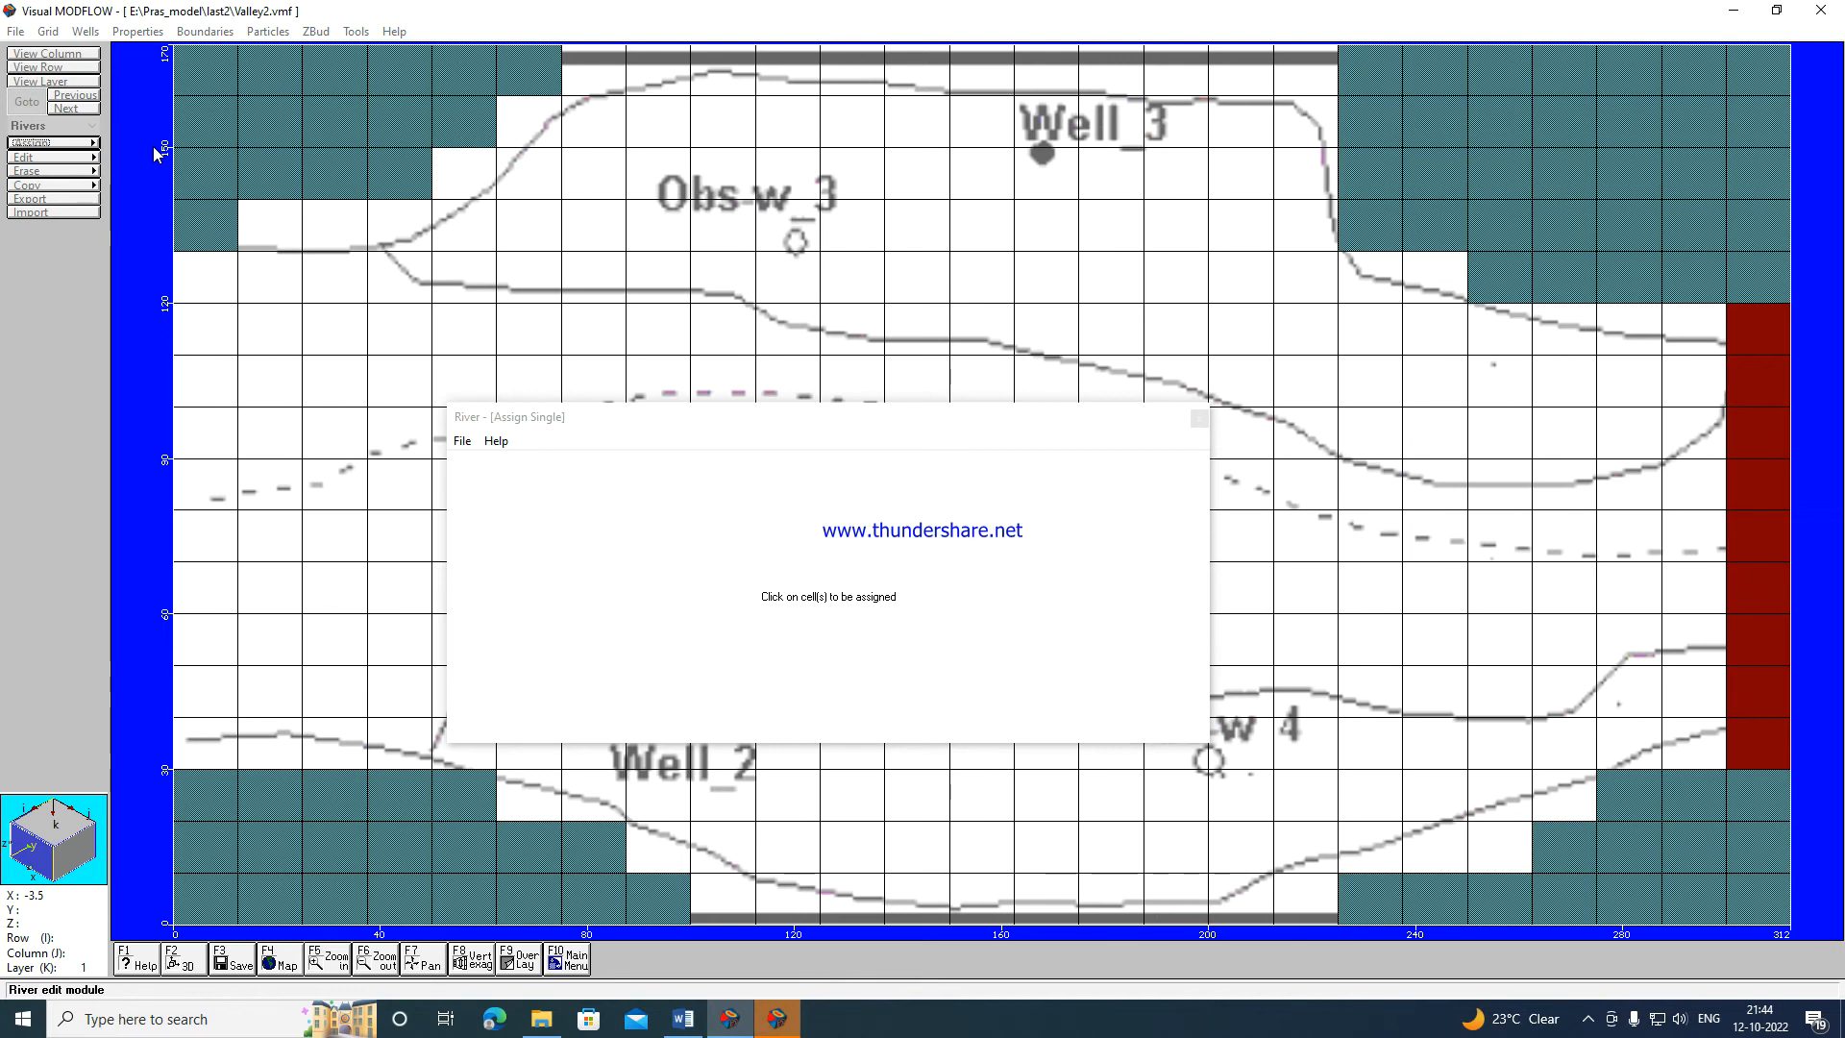
left_click(278, 248)
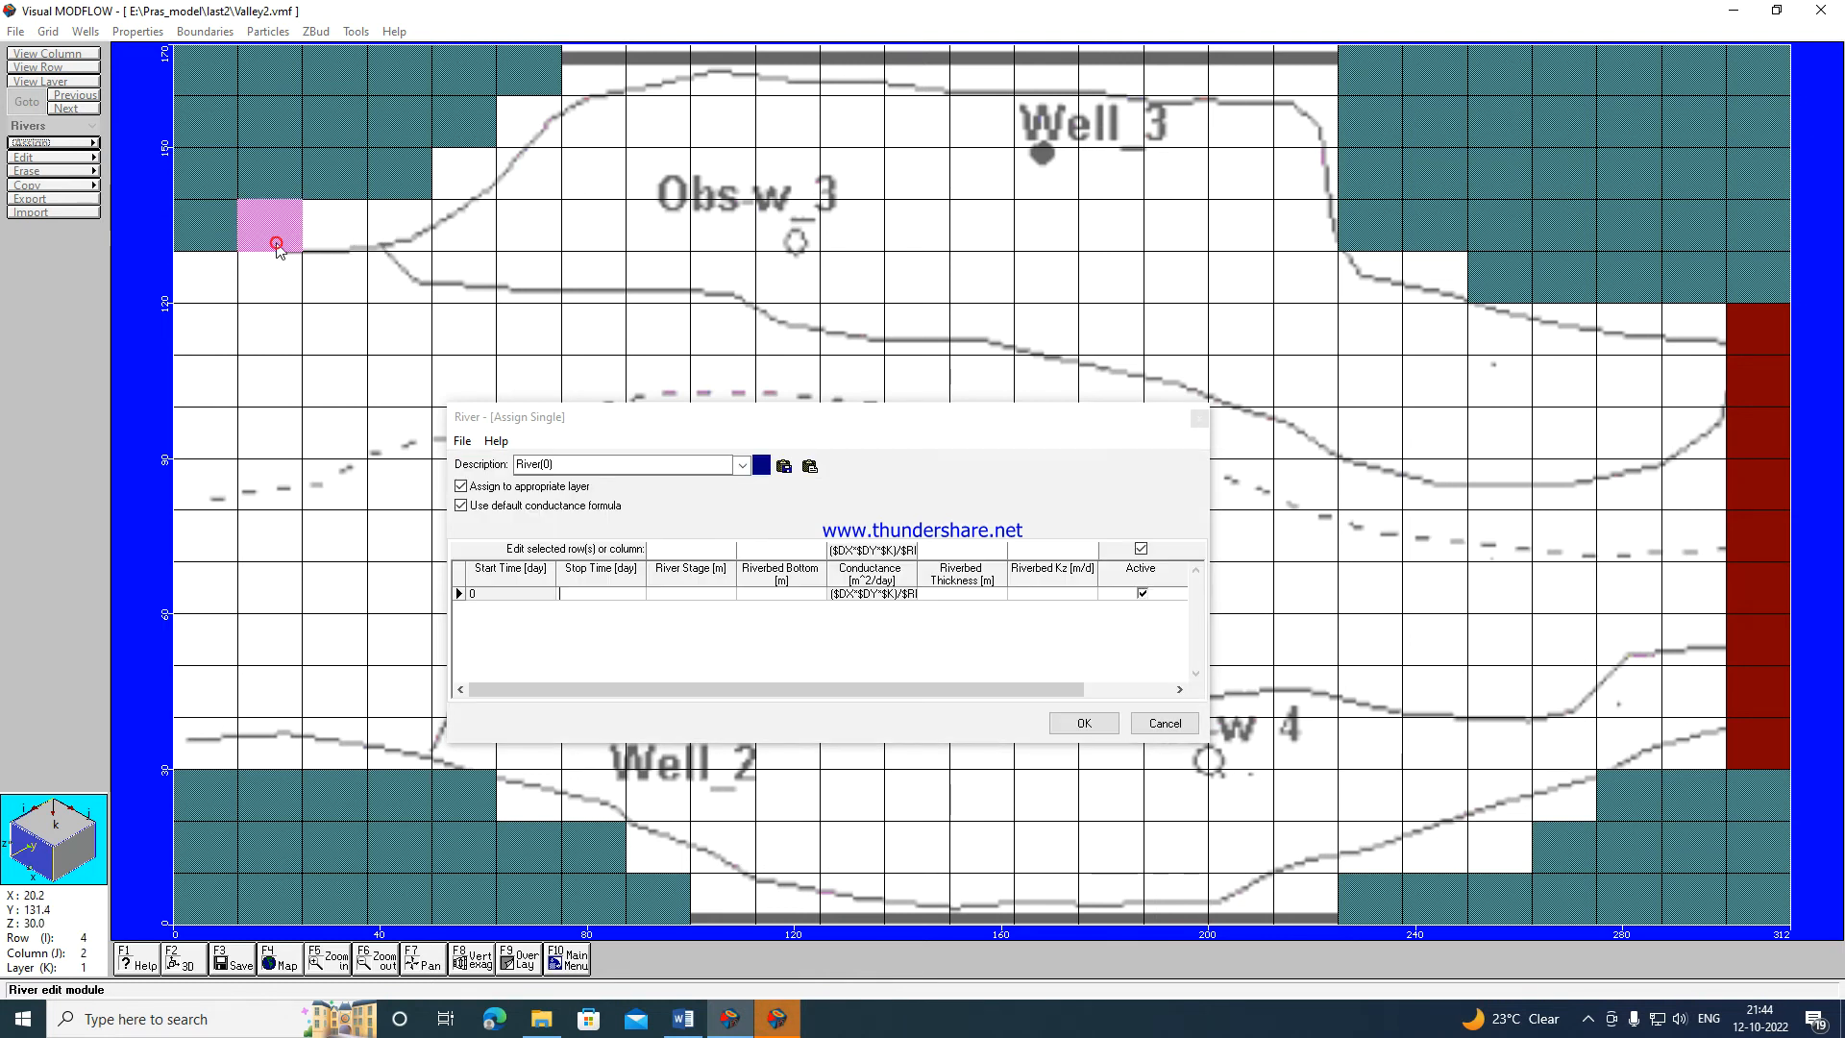
left_click(332, 249)
left_click(384, 262)
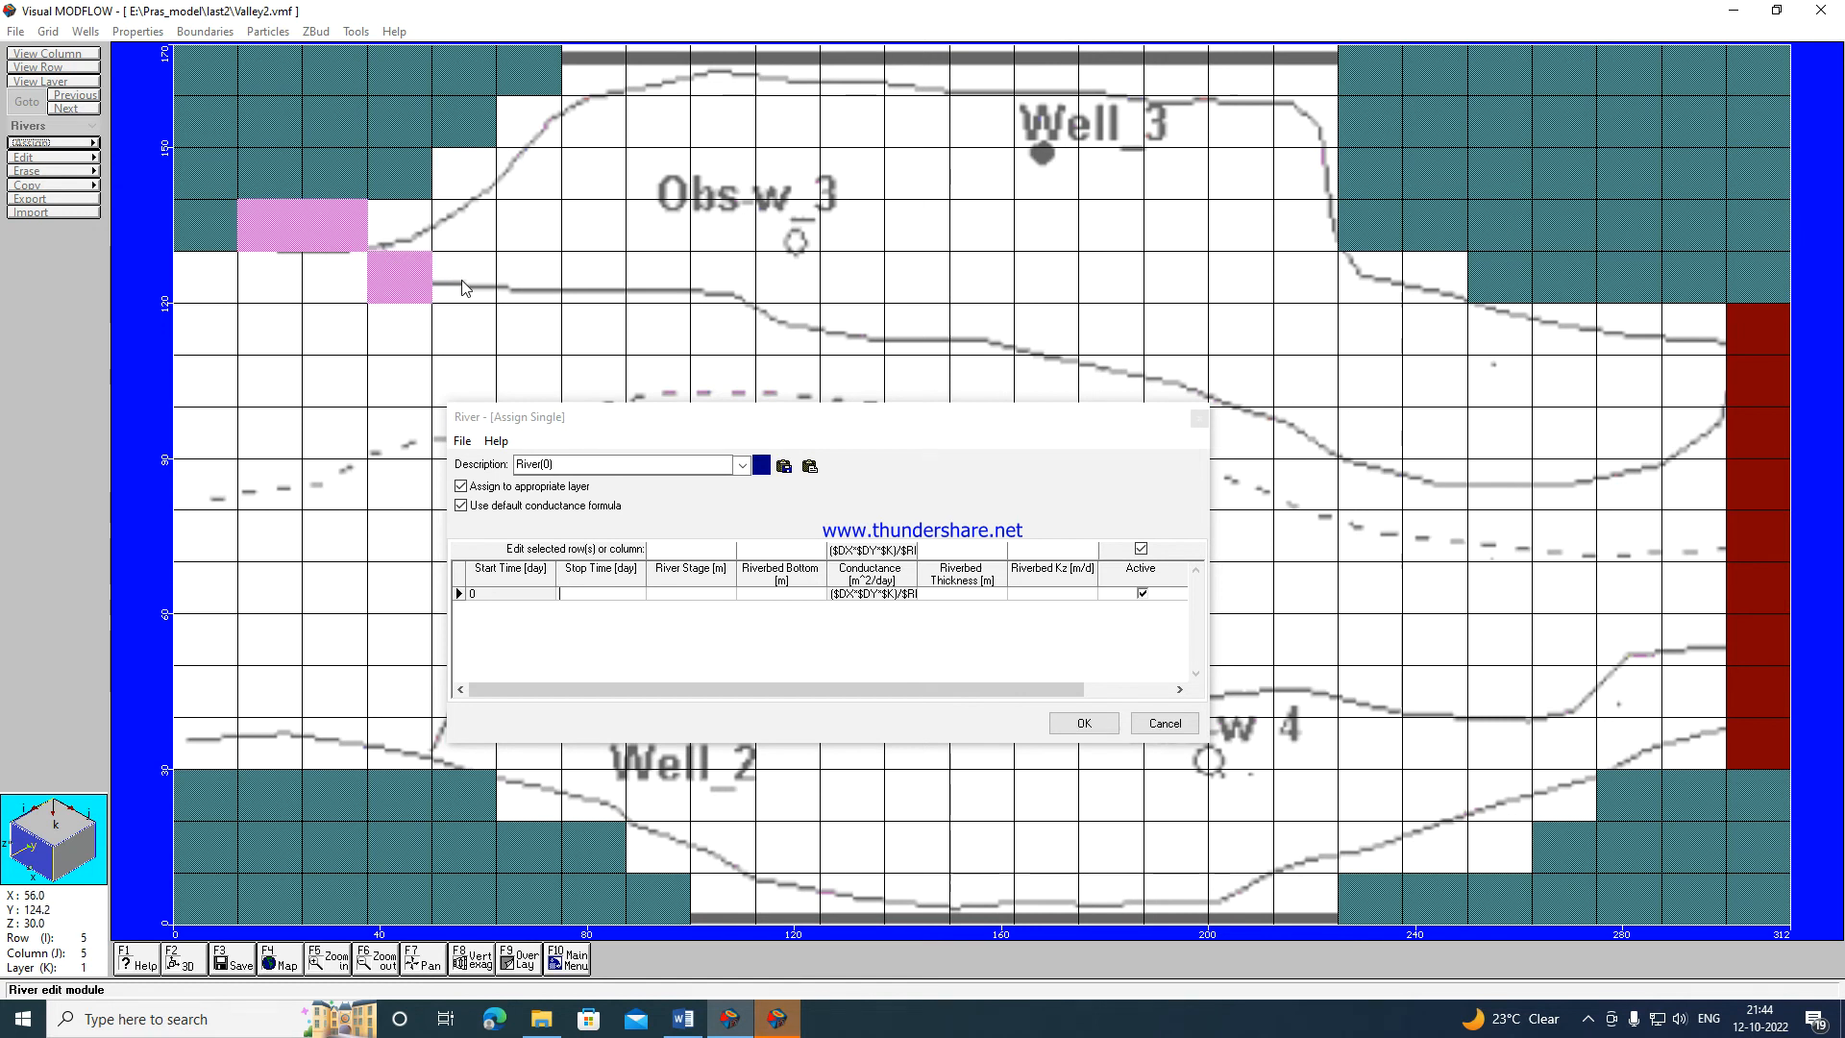
left_click(464, 285)
left_click(535, 277)
left_click(589, 278)
left_click(659, 282)
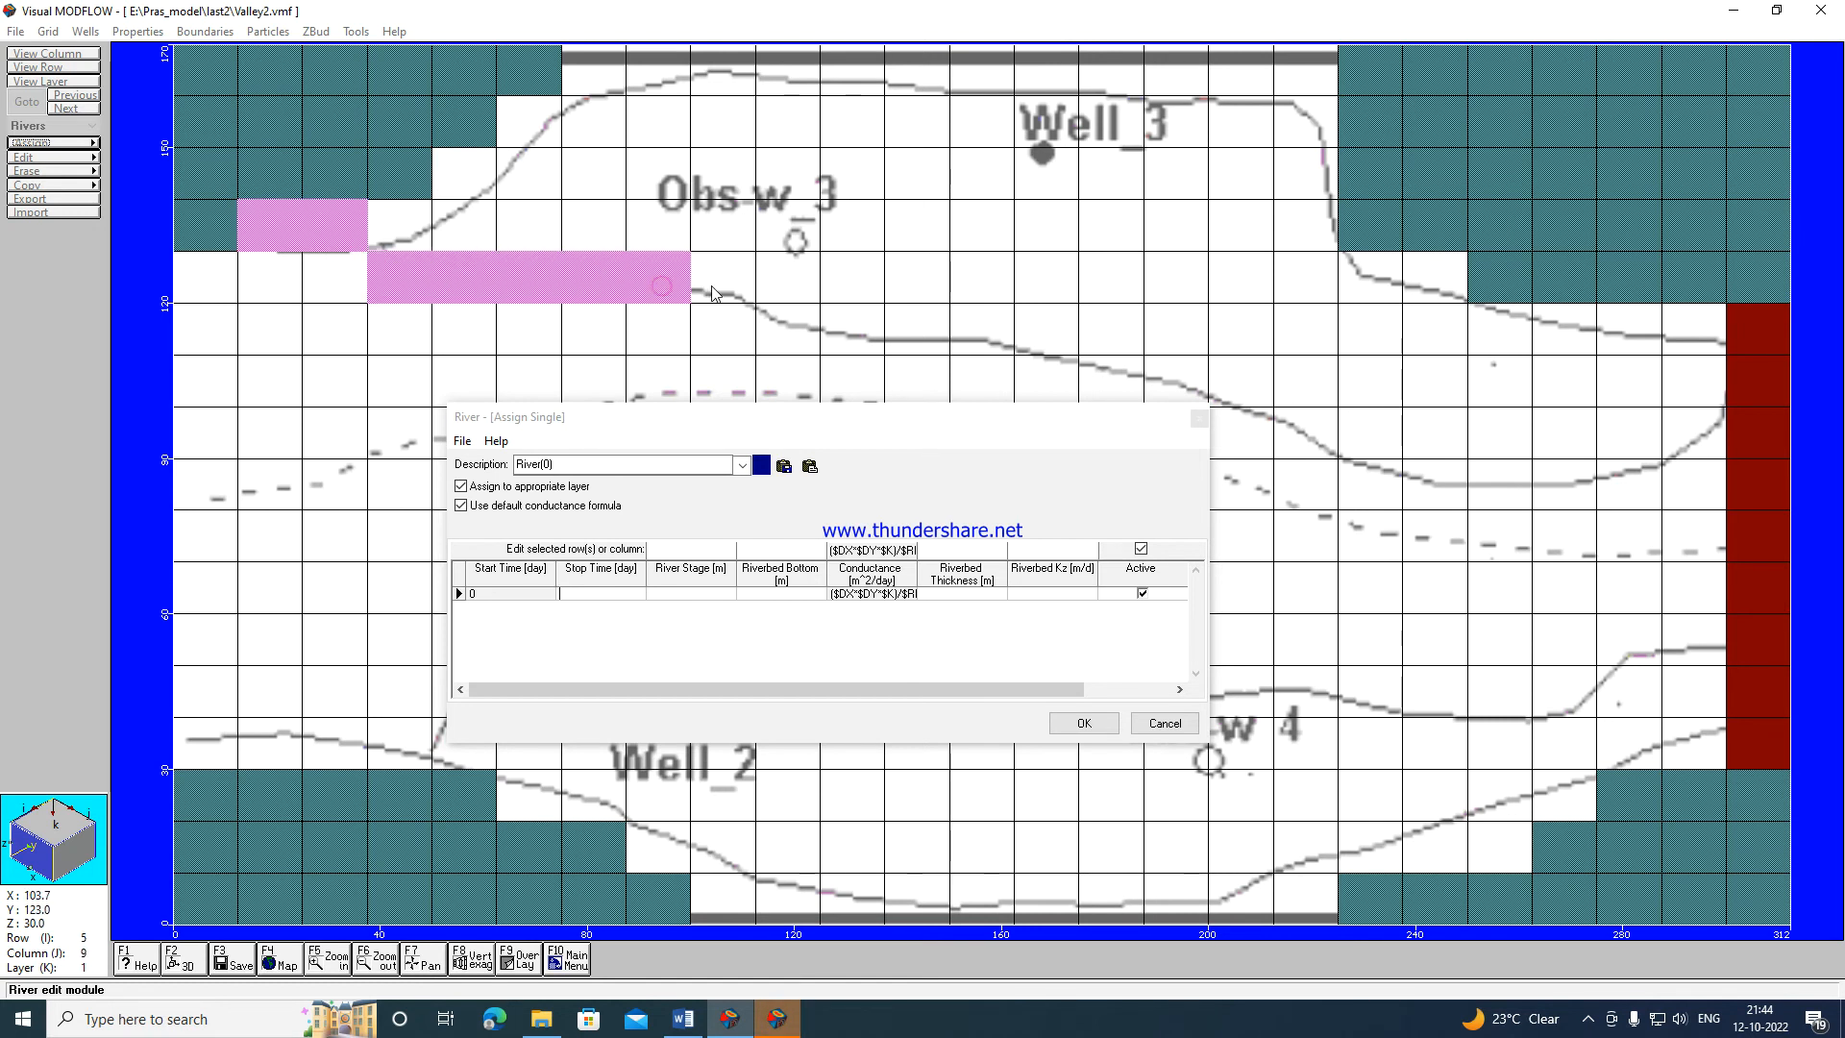
left_click(726, 288)
left_click(838, 338)
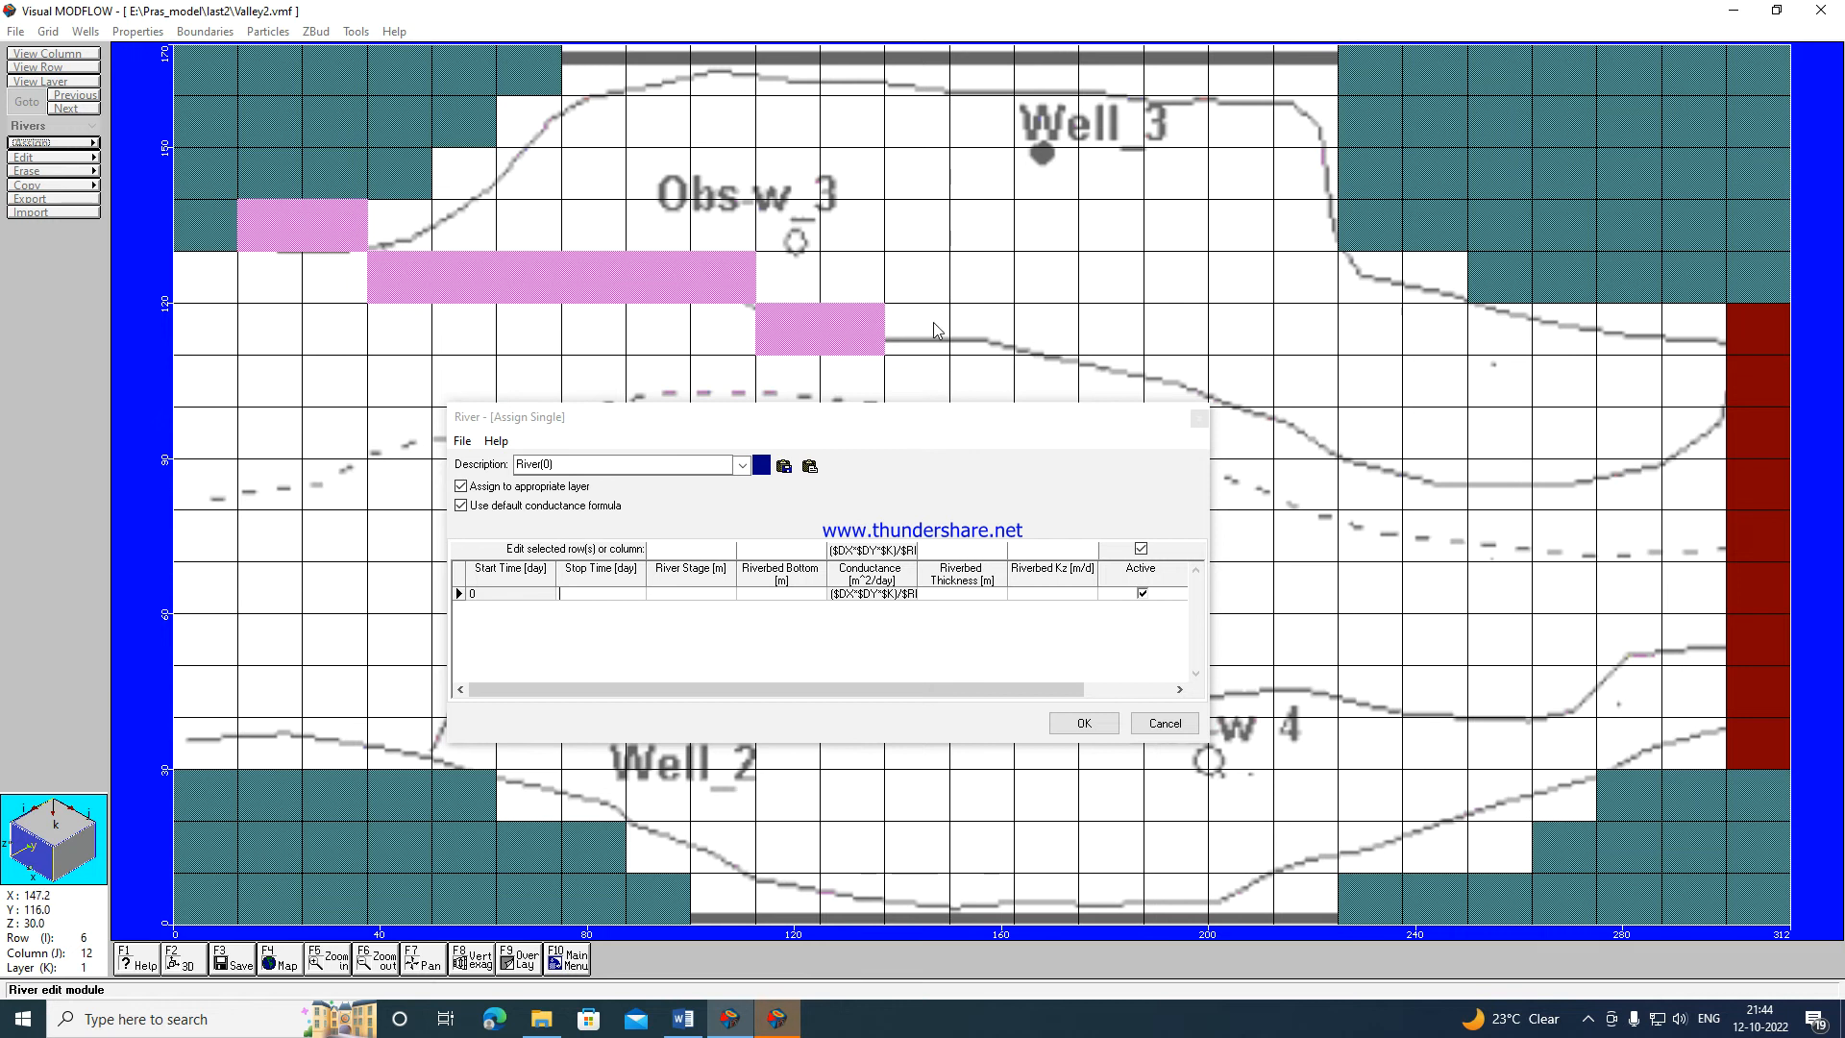
left_click(932, 321)
left_click(1061, 370)
left_click(1105, 377)
left_click(1174, 393)
left_click(1249, 415)
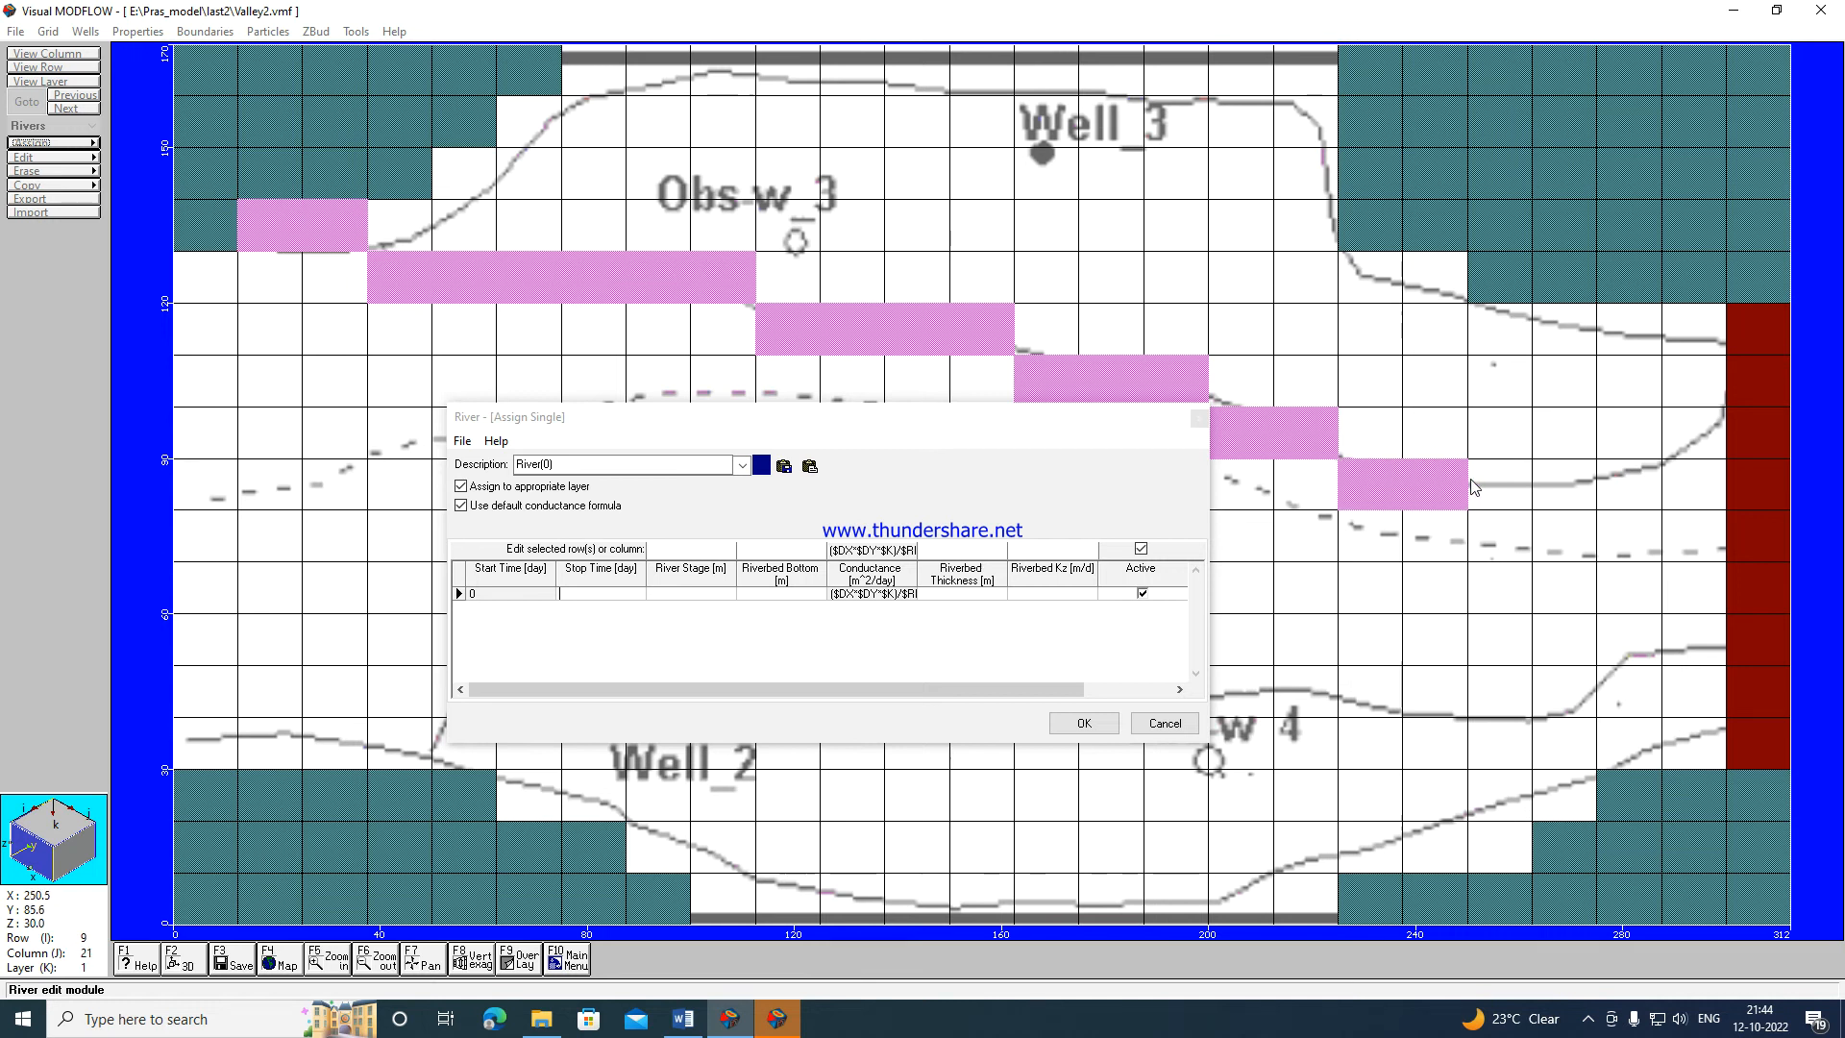
left_click(1509, 477)
left_click(1564, 484)
left_click(1626, 480)
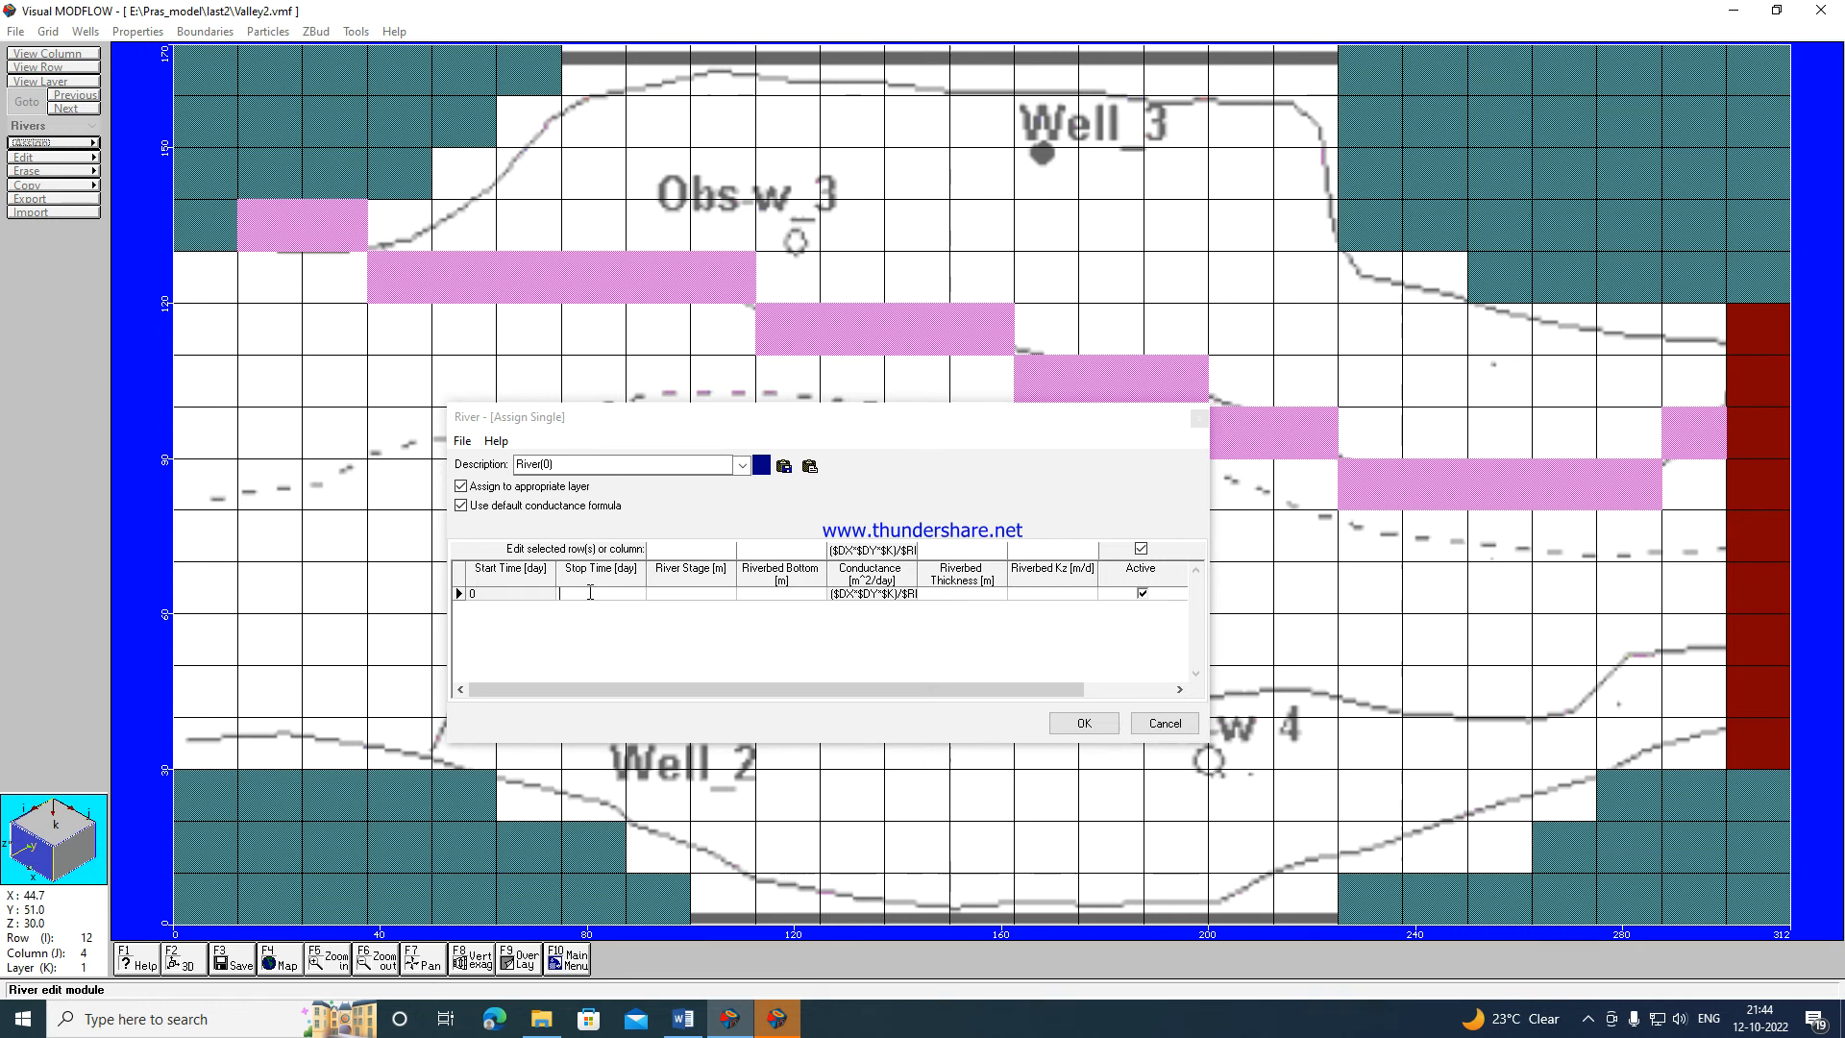
Set the upper river's stop time to 365.2 days, fill in its stage and riverbed values, and accept the assignment.
left_click(590, 592)
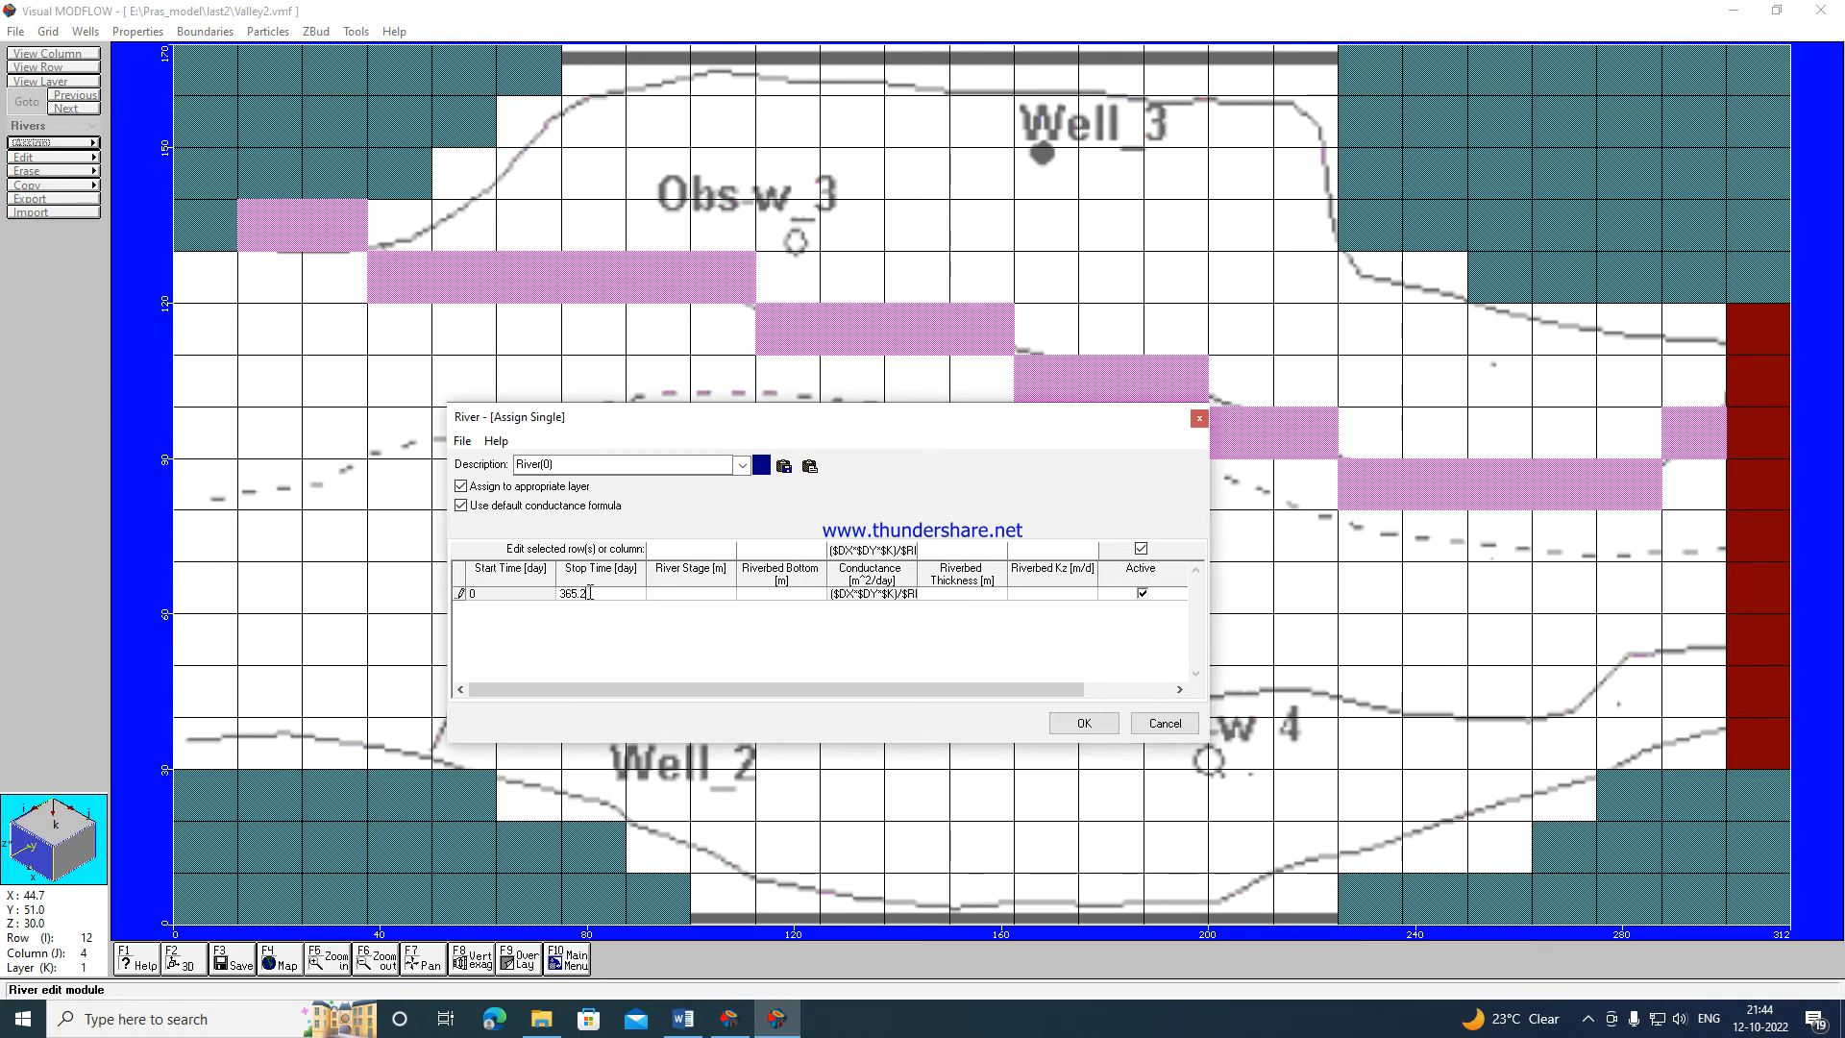
key("Tab")
key("Tab")
key("Tab")
key("Tab")
left_click(1082, 724)
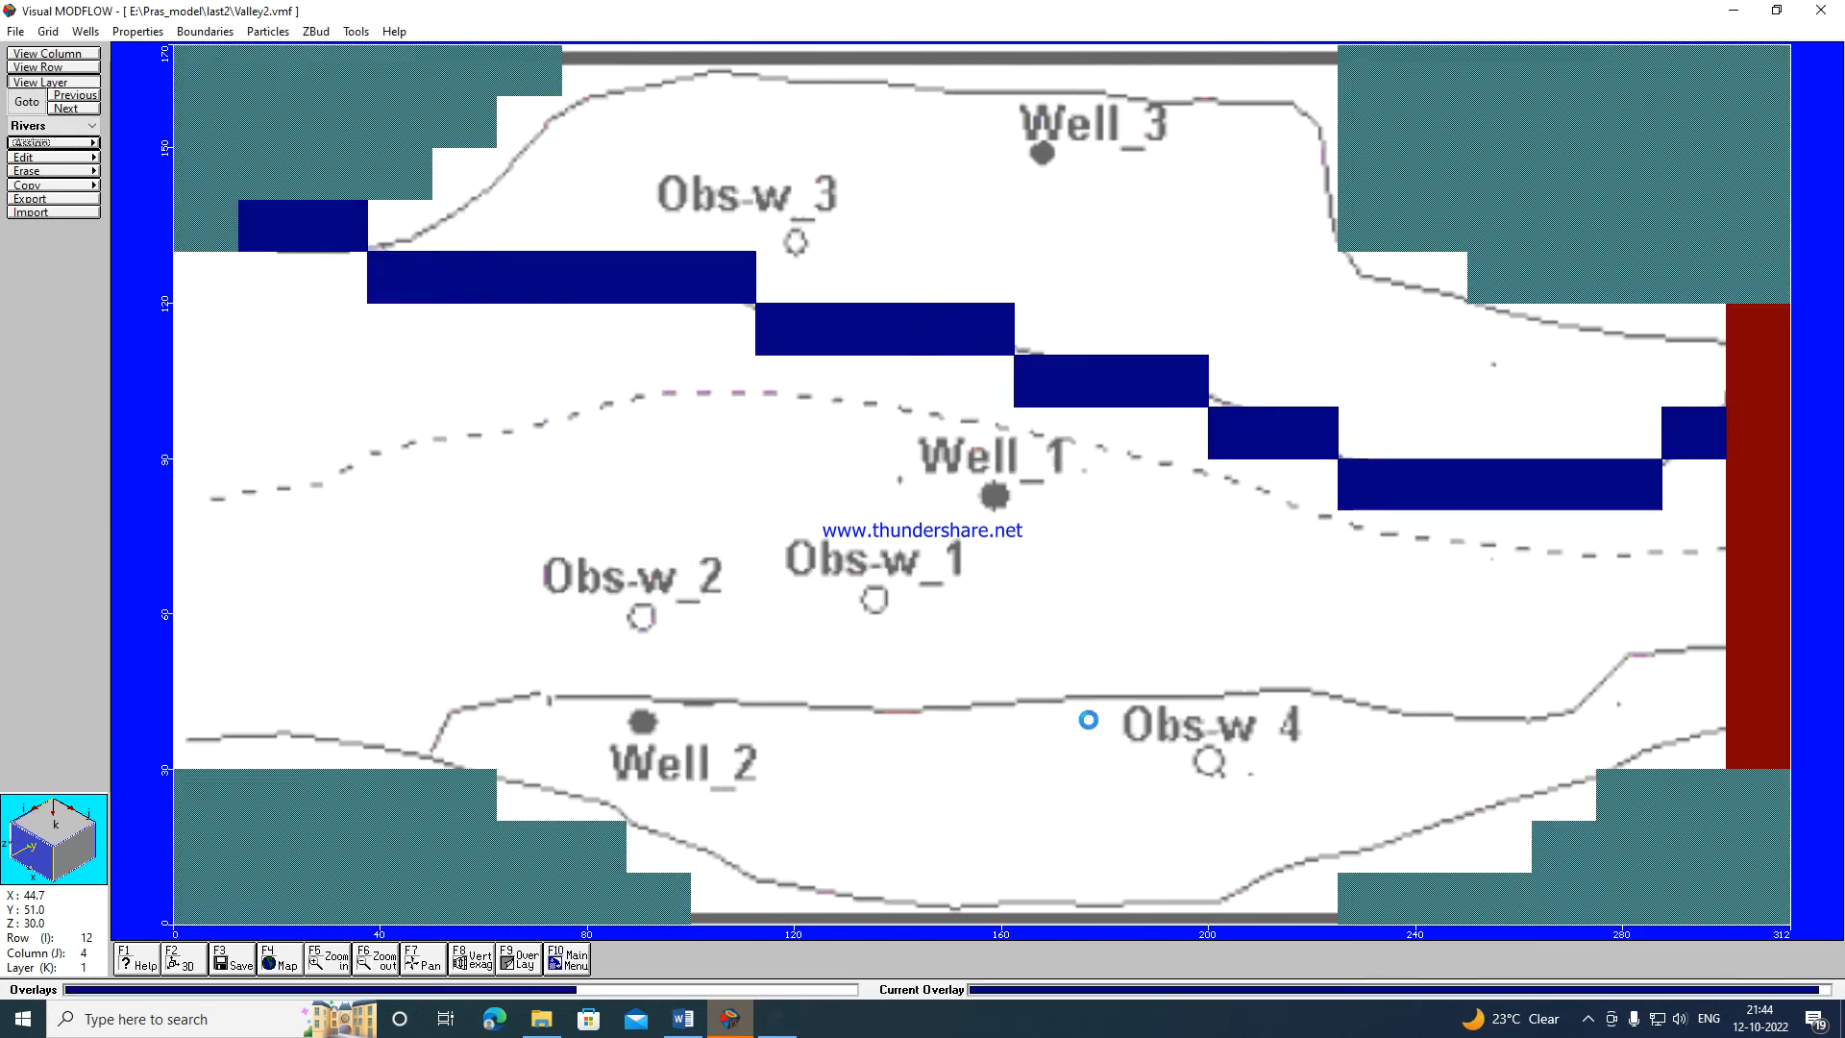
Assign another river by single cells, selecting the cells along the lower valley line from column 1 to the red boundary column.
left_click(43, 142)
left_click(144, 142)
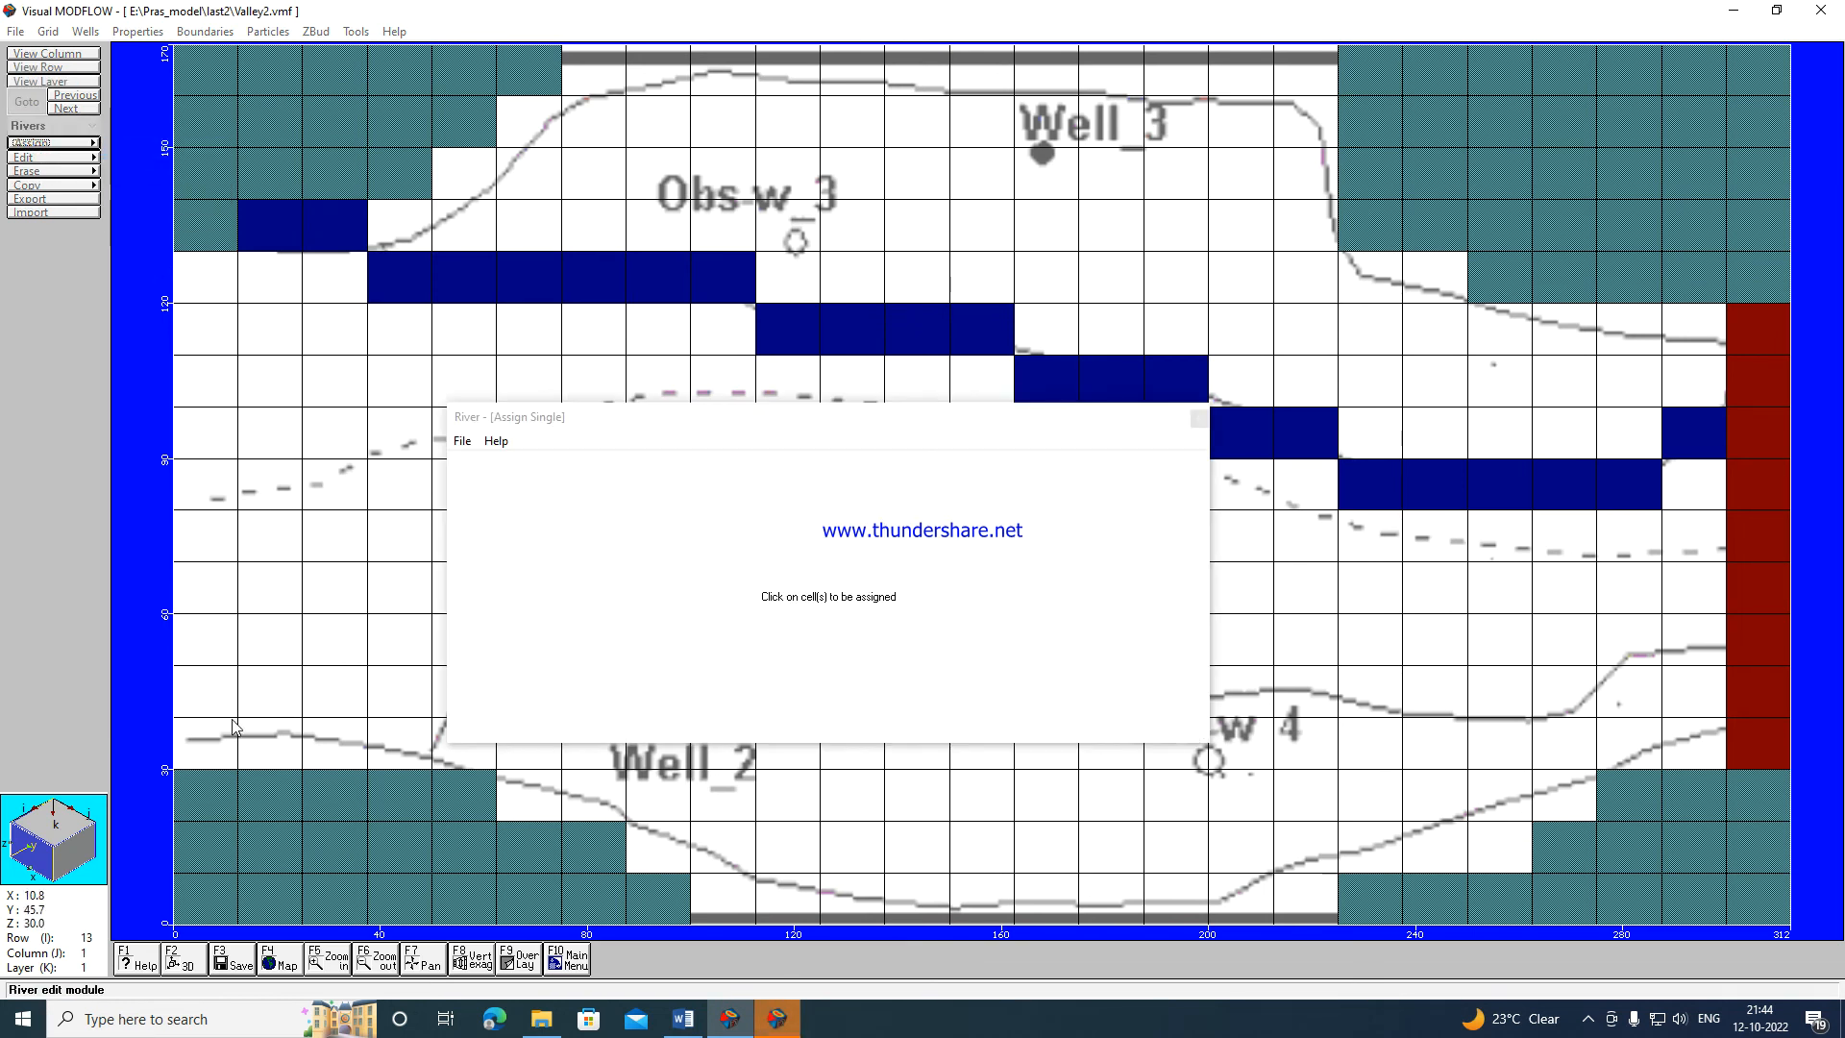
left_click(211, 745)
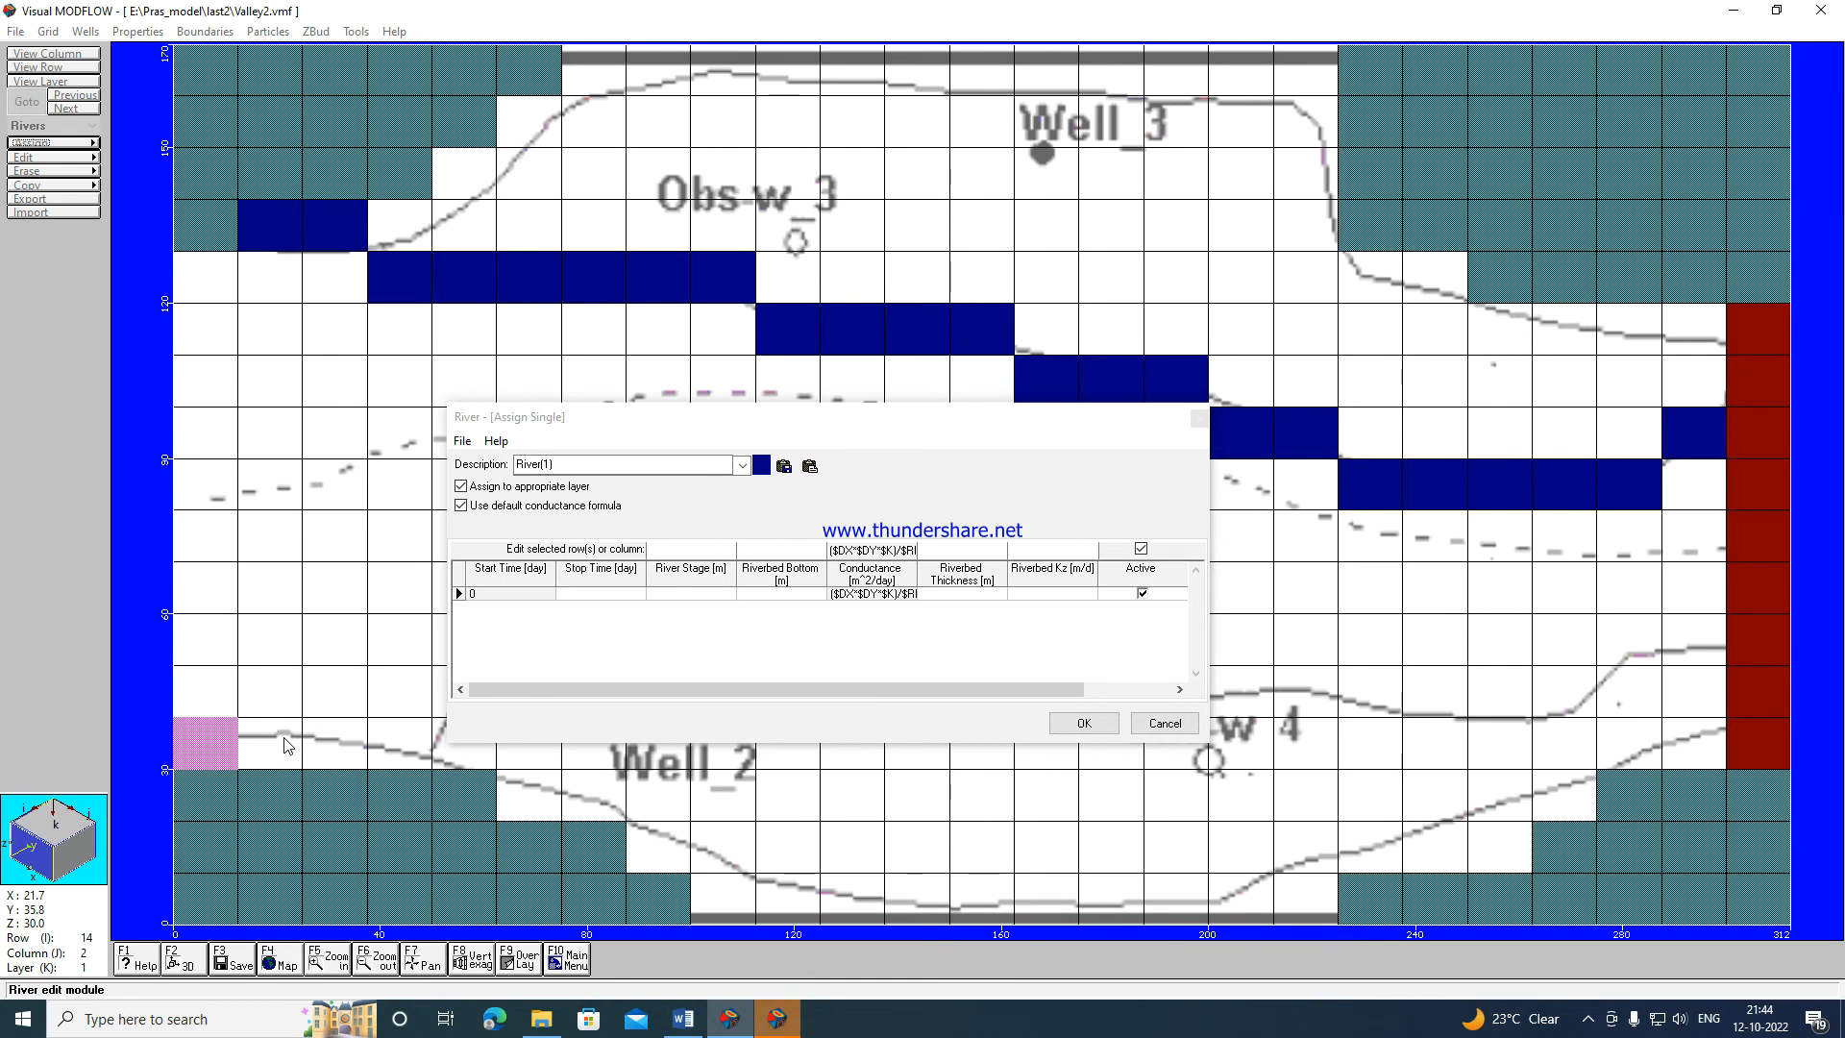
left_click_drag(799, 425, 783, 198)
mouse_move(258, 761)
left_mouse_down()
mouse_move(272, 740)
mouse_move(444, 723)
mouse_move(459, 688)
mouse_move(882, 701)
left_mouse_up()
left_click_drag(1055, 693, 1556, 699)
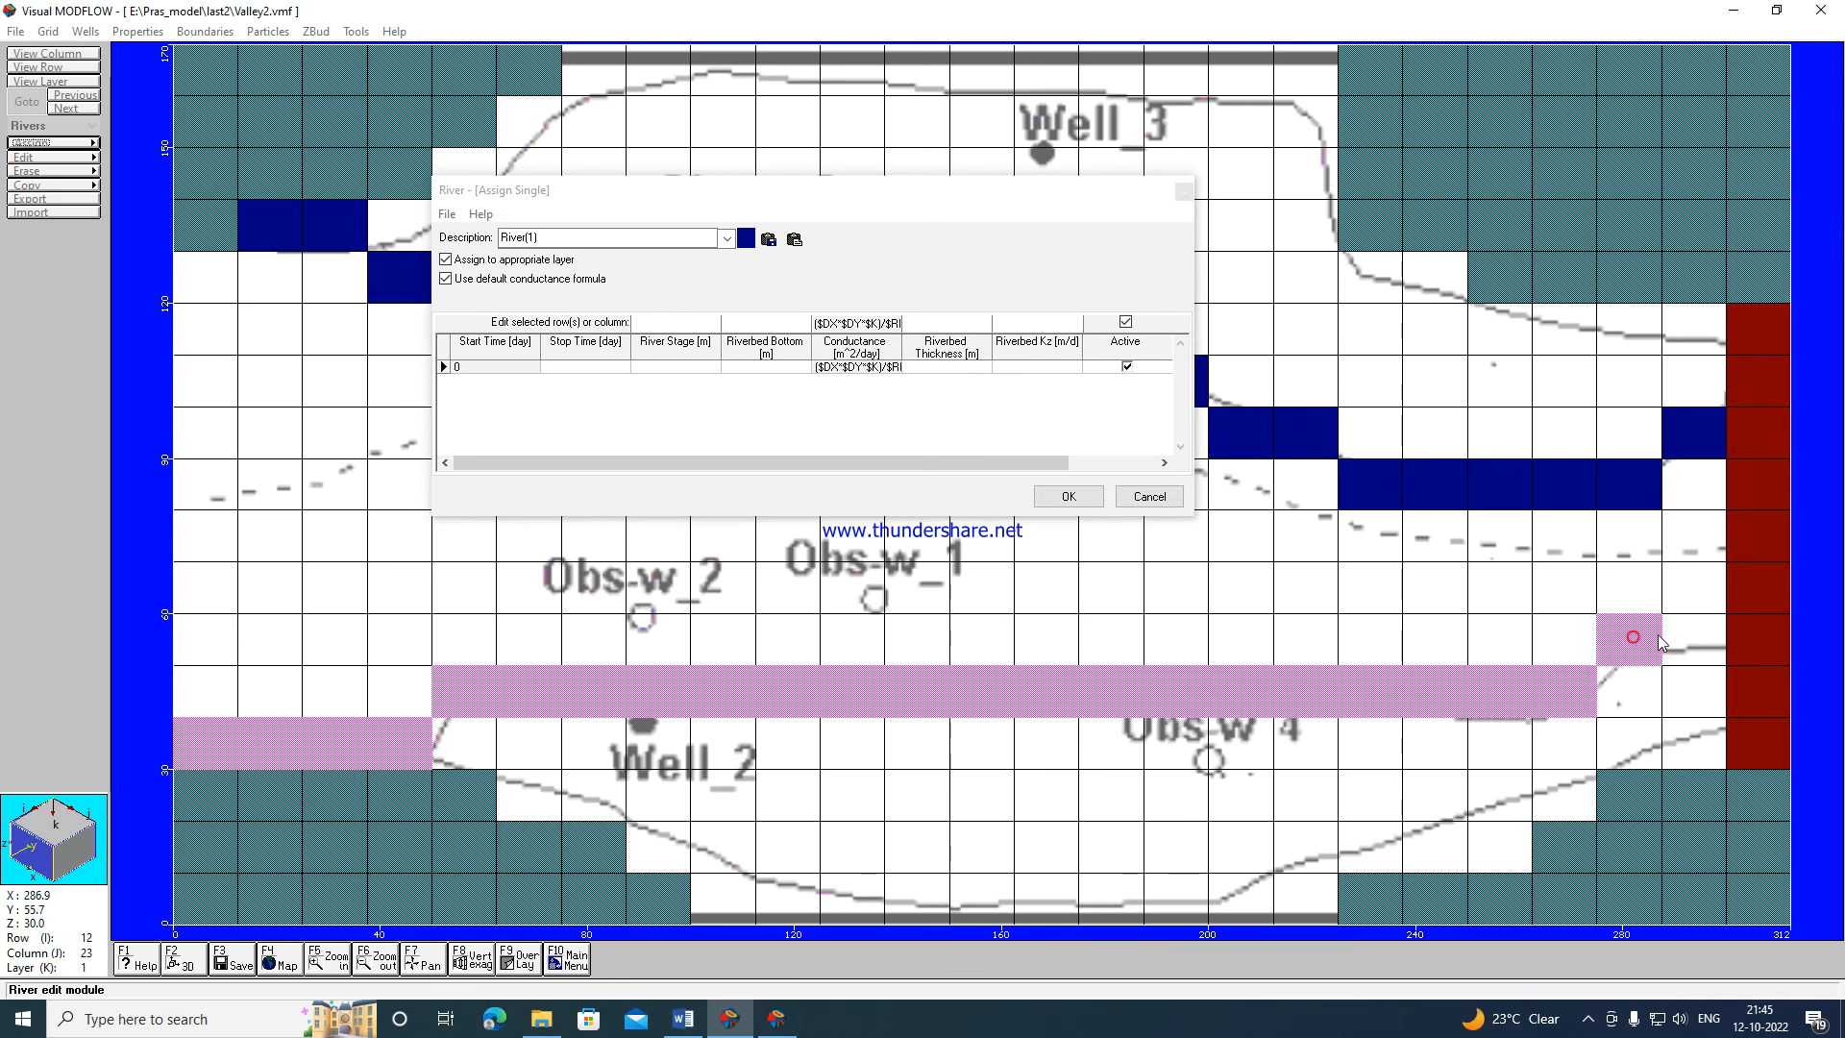
left_click_drag(1657, 634, 1680, 632)
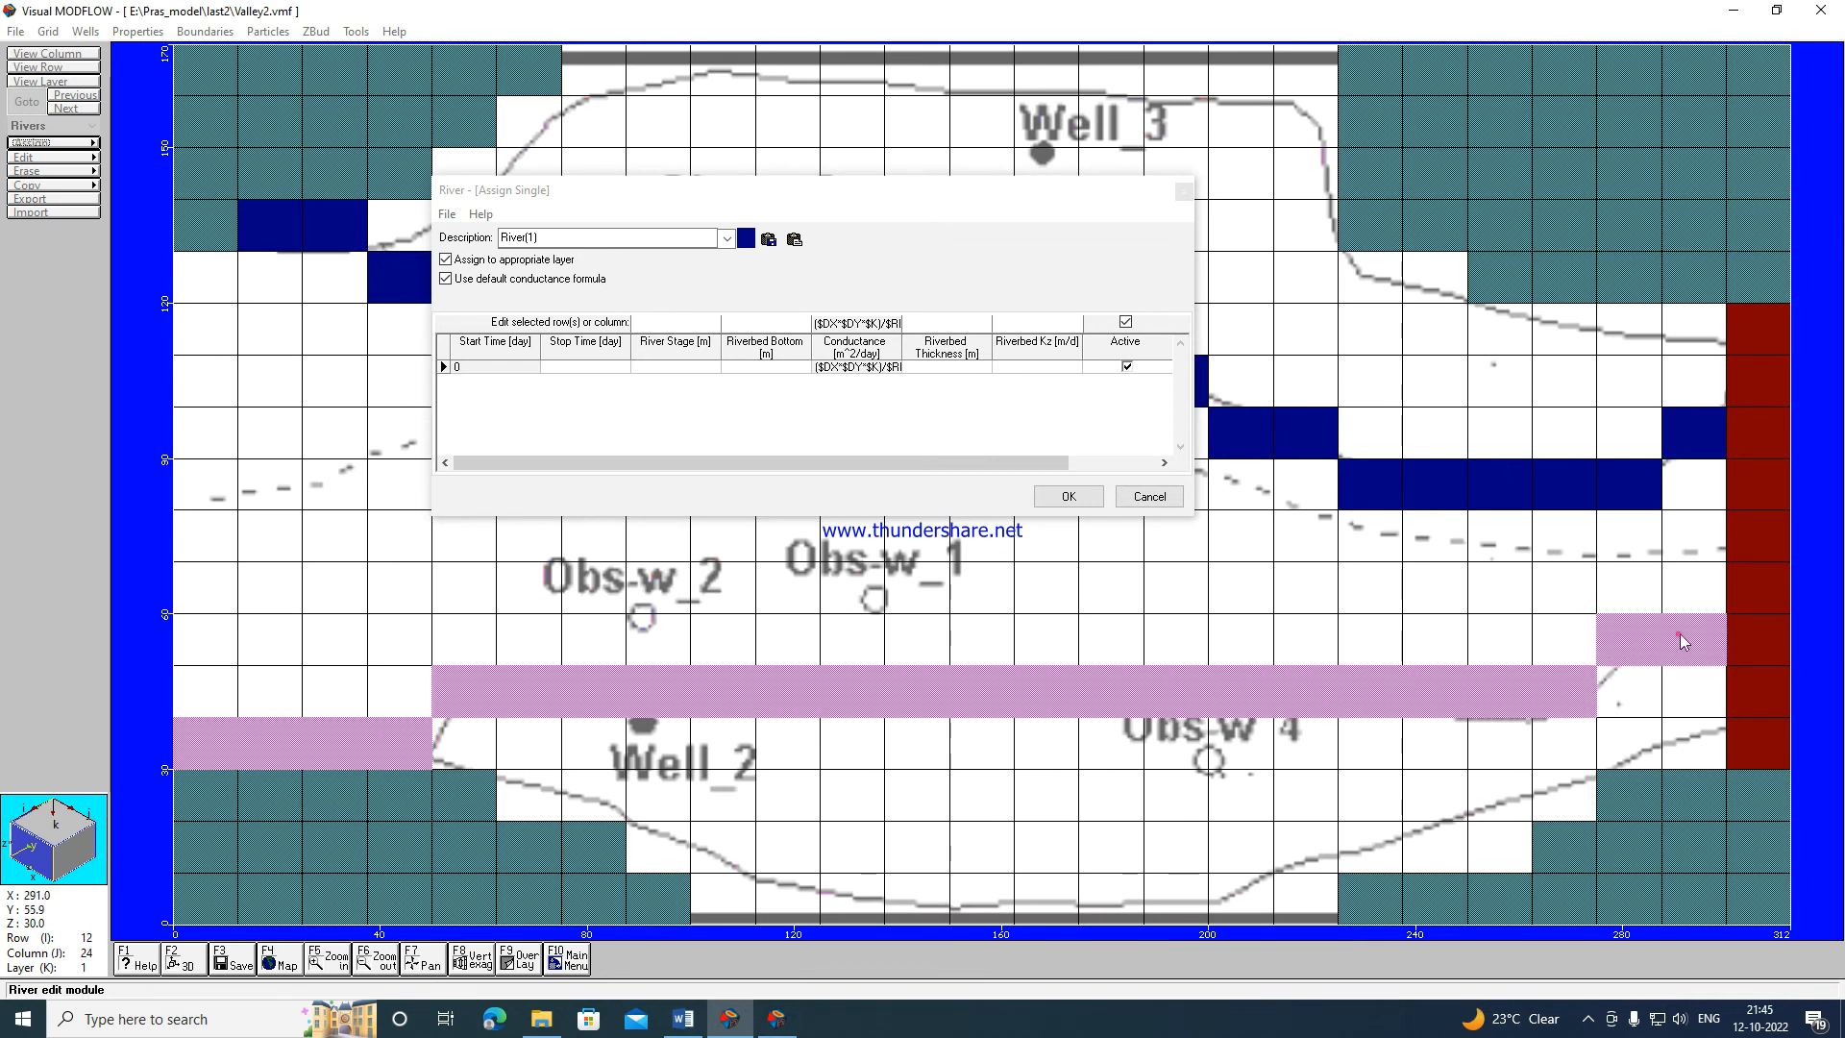
Give the lower river stop time 365.2 days, stage 55 m, riverbed bottom 52 m, thickness 0.5 m and Kz 0.6 m/d, and accept.
left_click(578, 366)
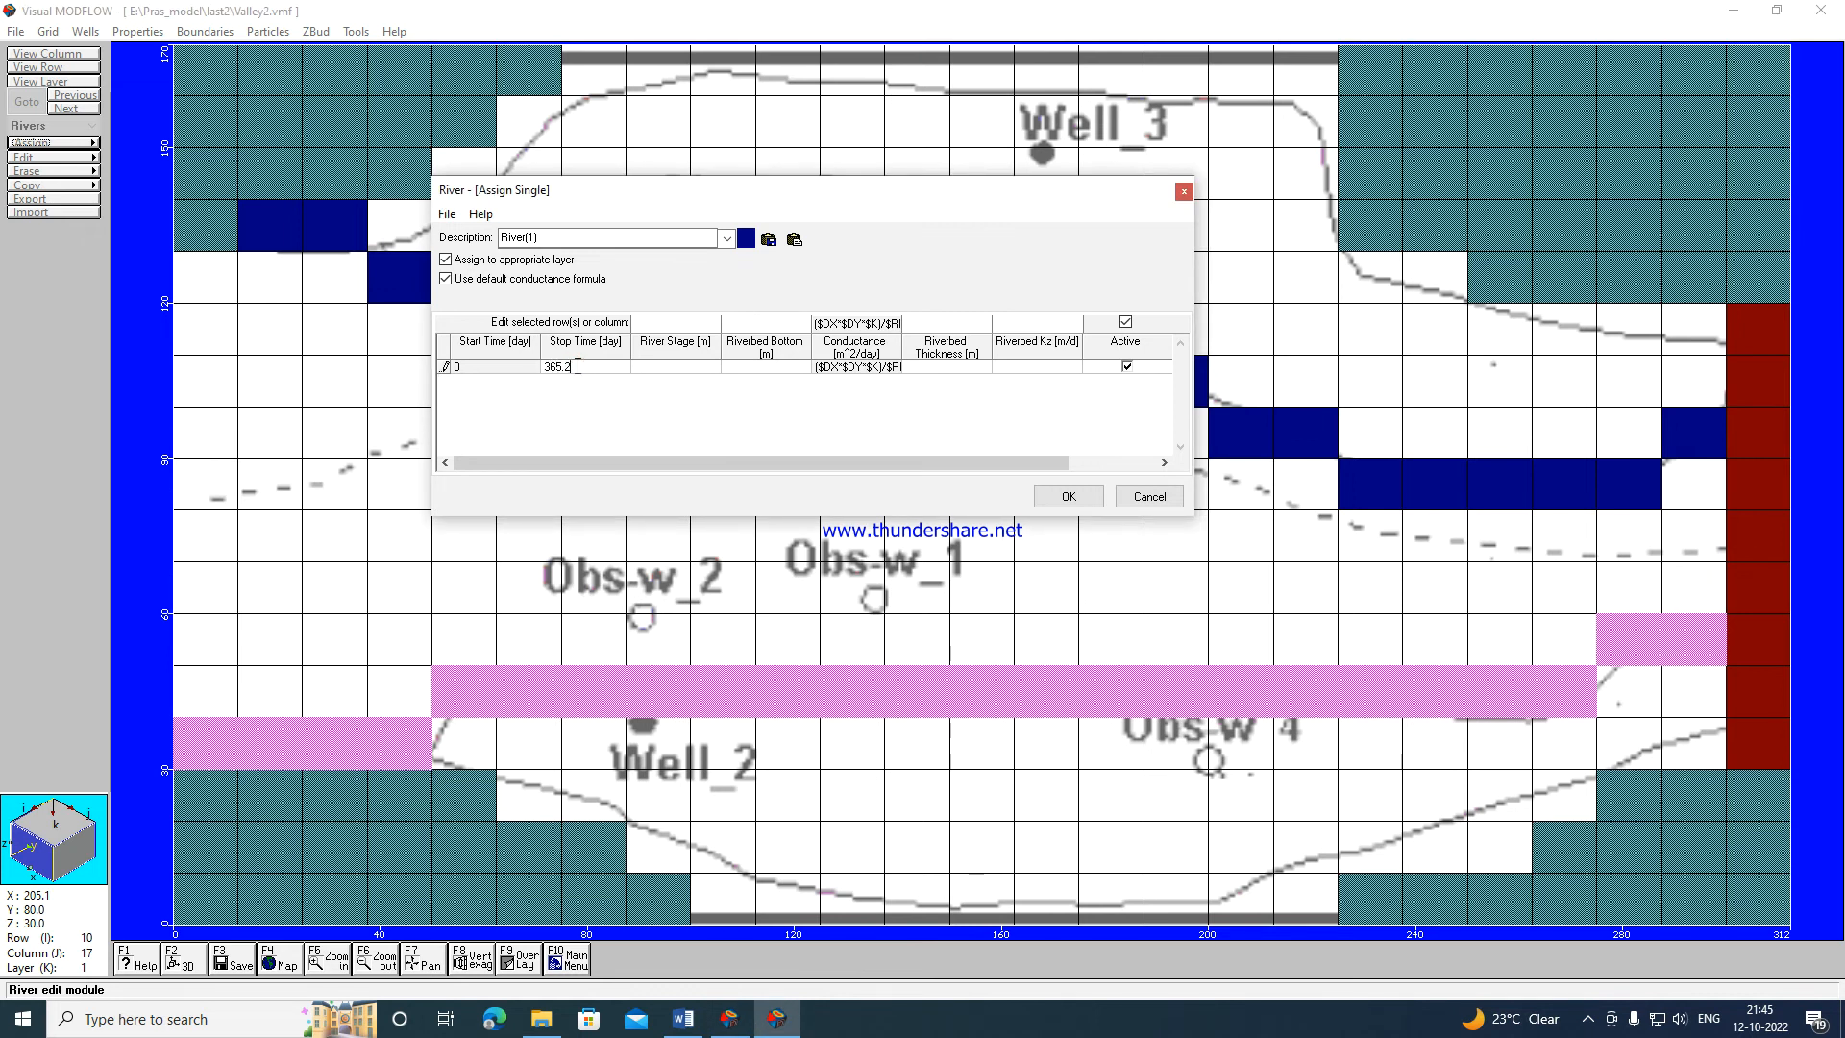
left_click(666, 366)
left_click(741, 371)
type("52")
left_click(943, 370)
key("Return")
left_click(1010, 366)
type("0.6")
key("Return")
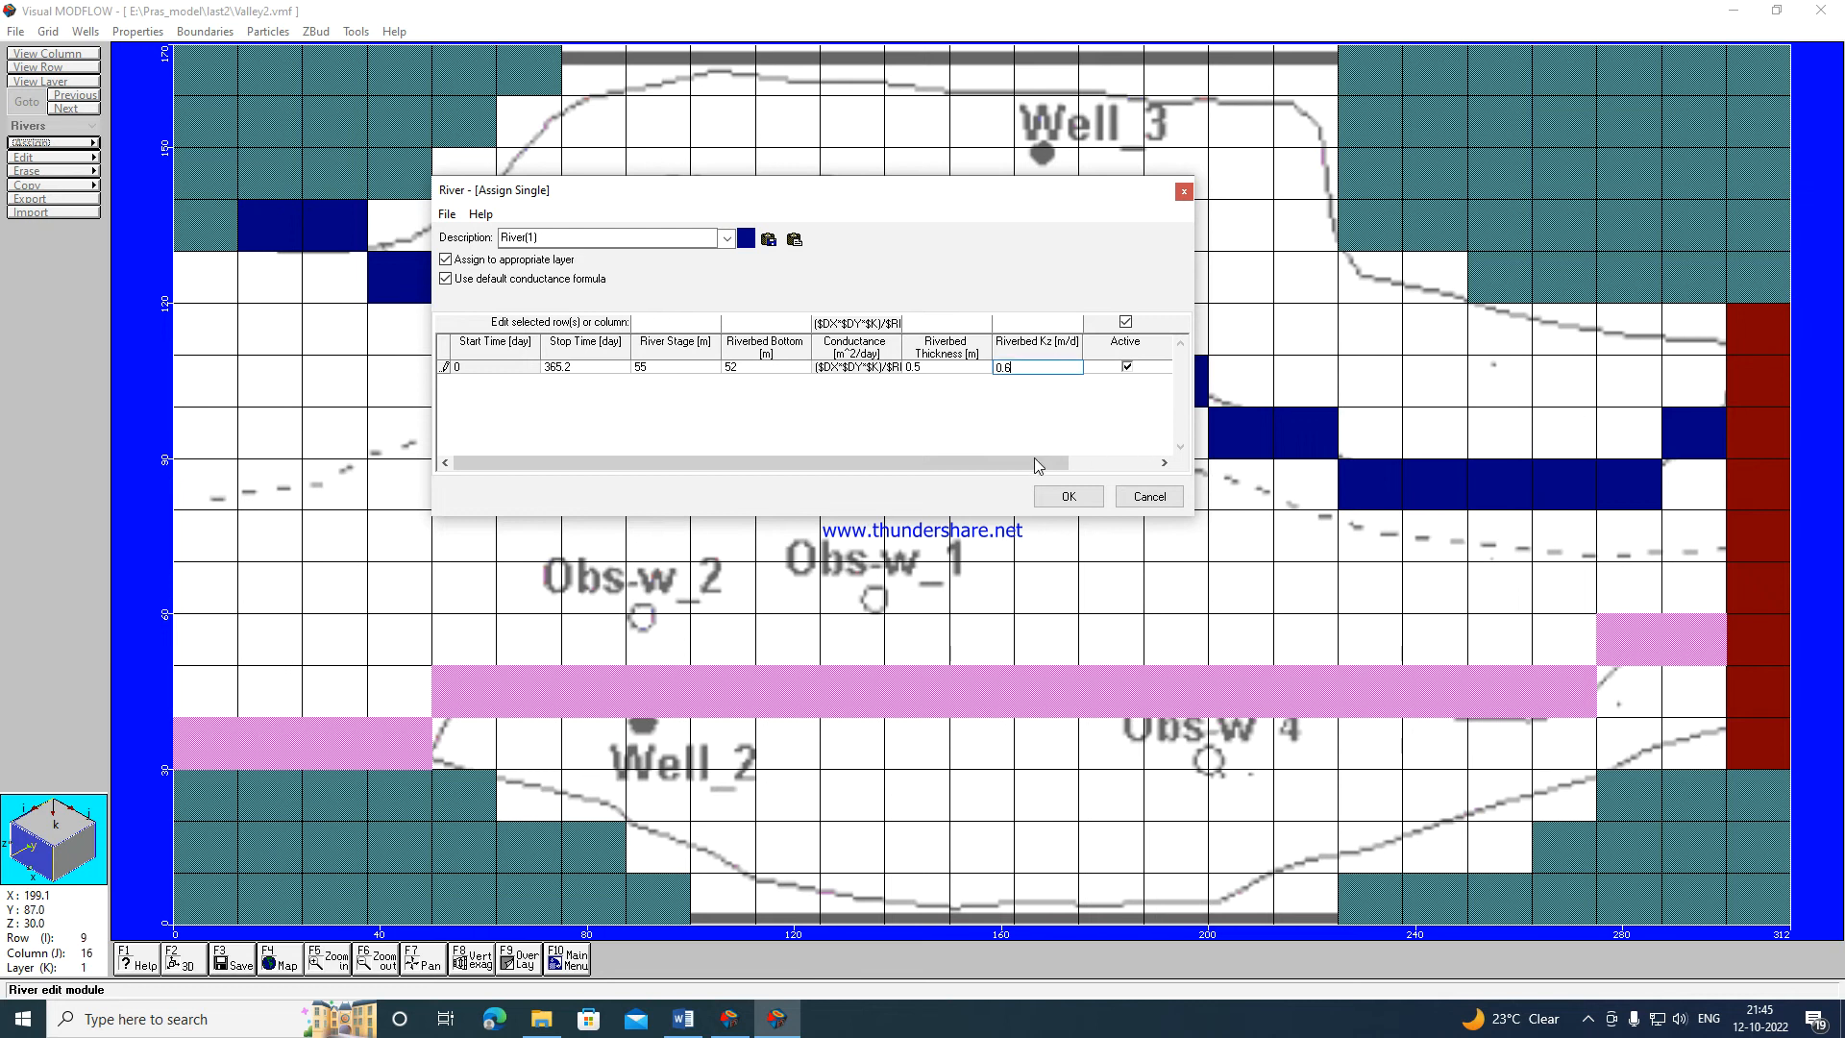
left_click(1068, 497)
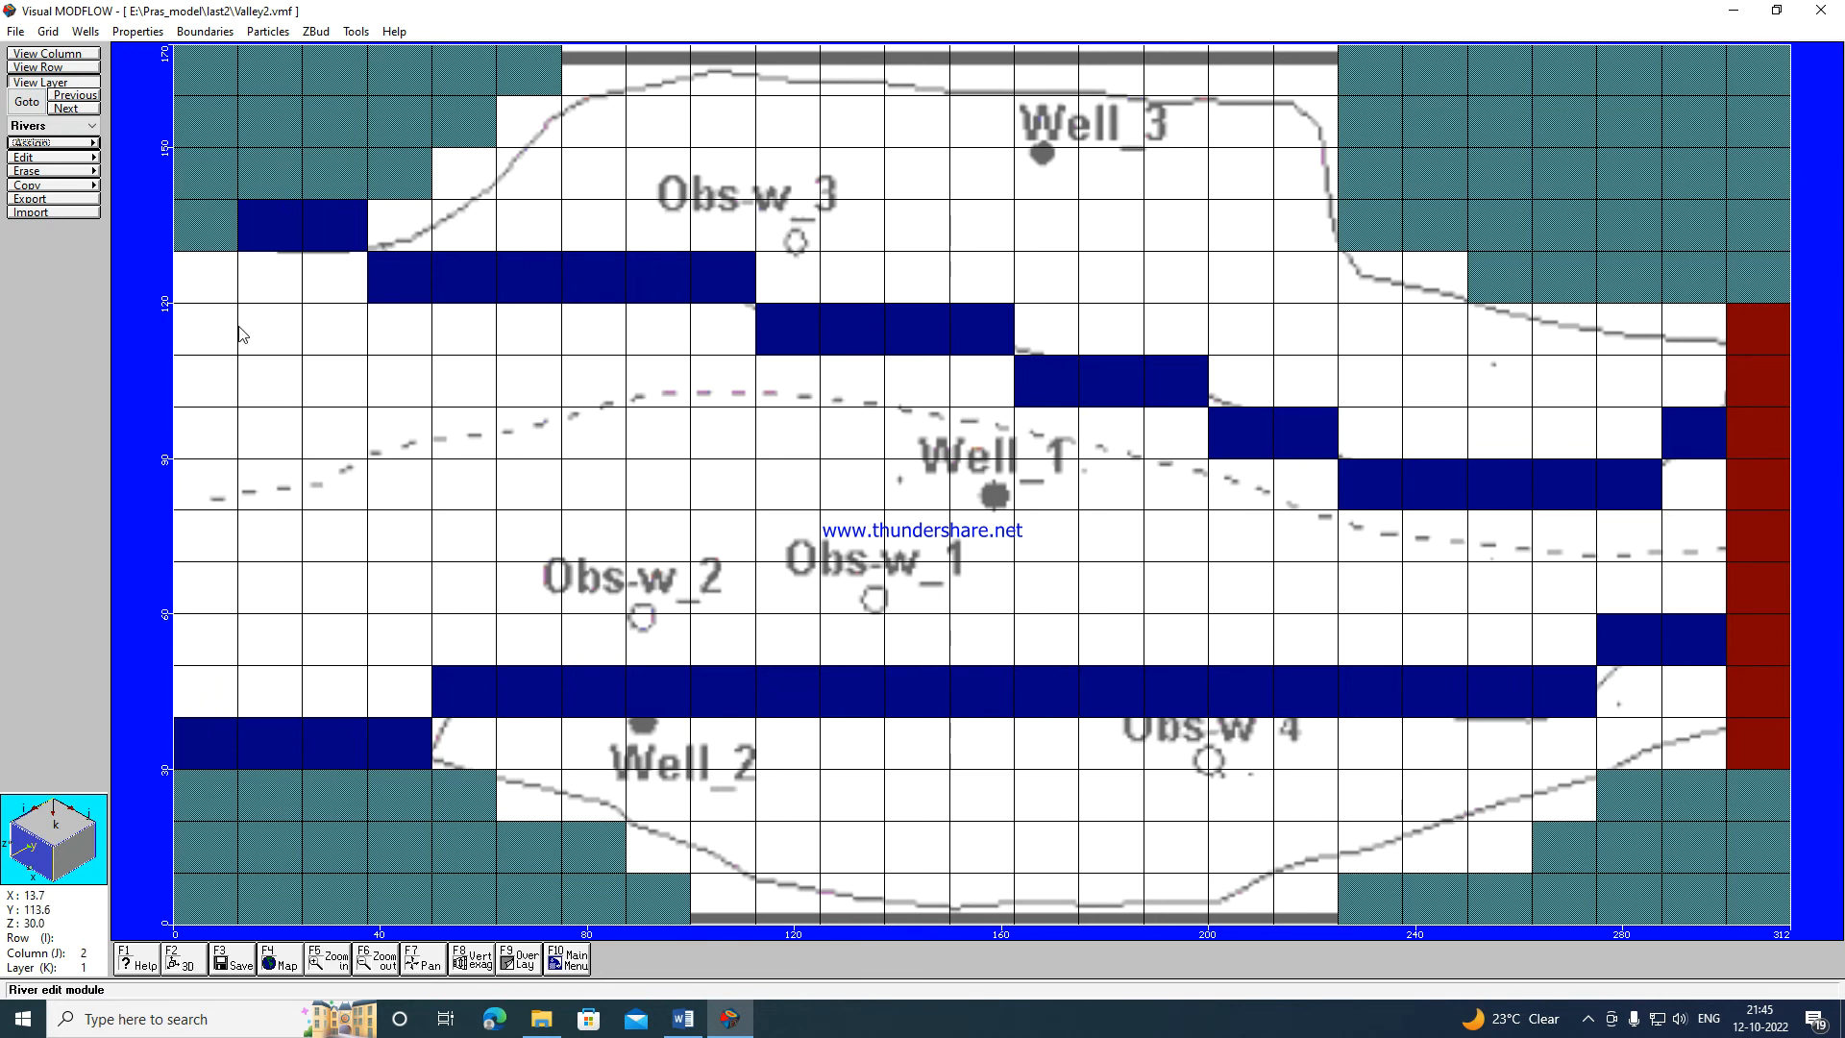
Erase the single lower-river cell at row 14, column 1.
left_click(43, 144)
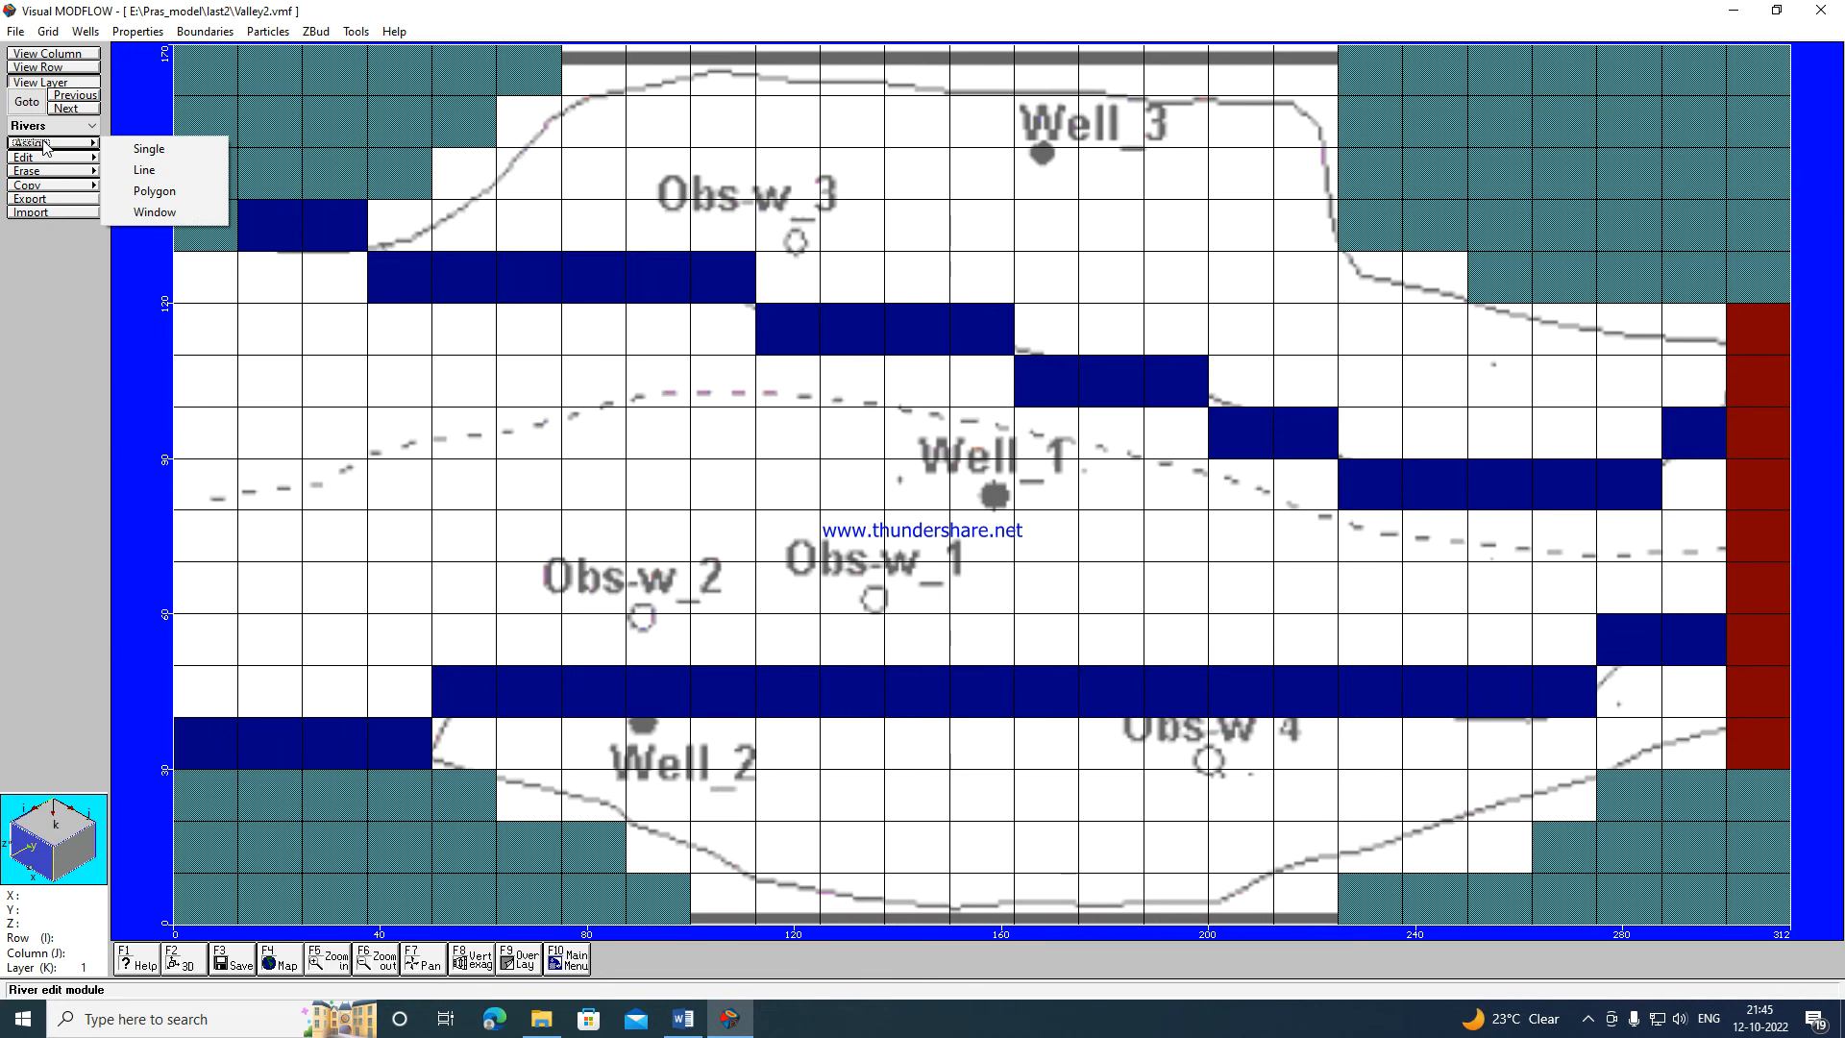
left_click(55, 171)
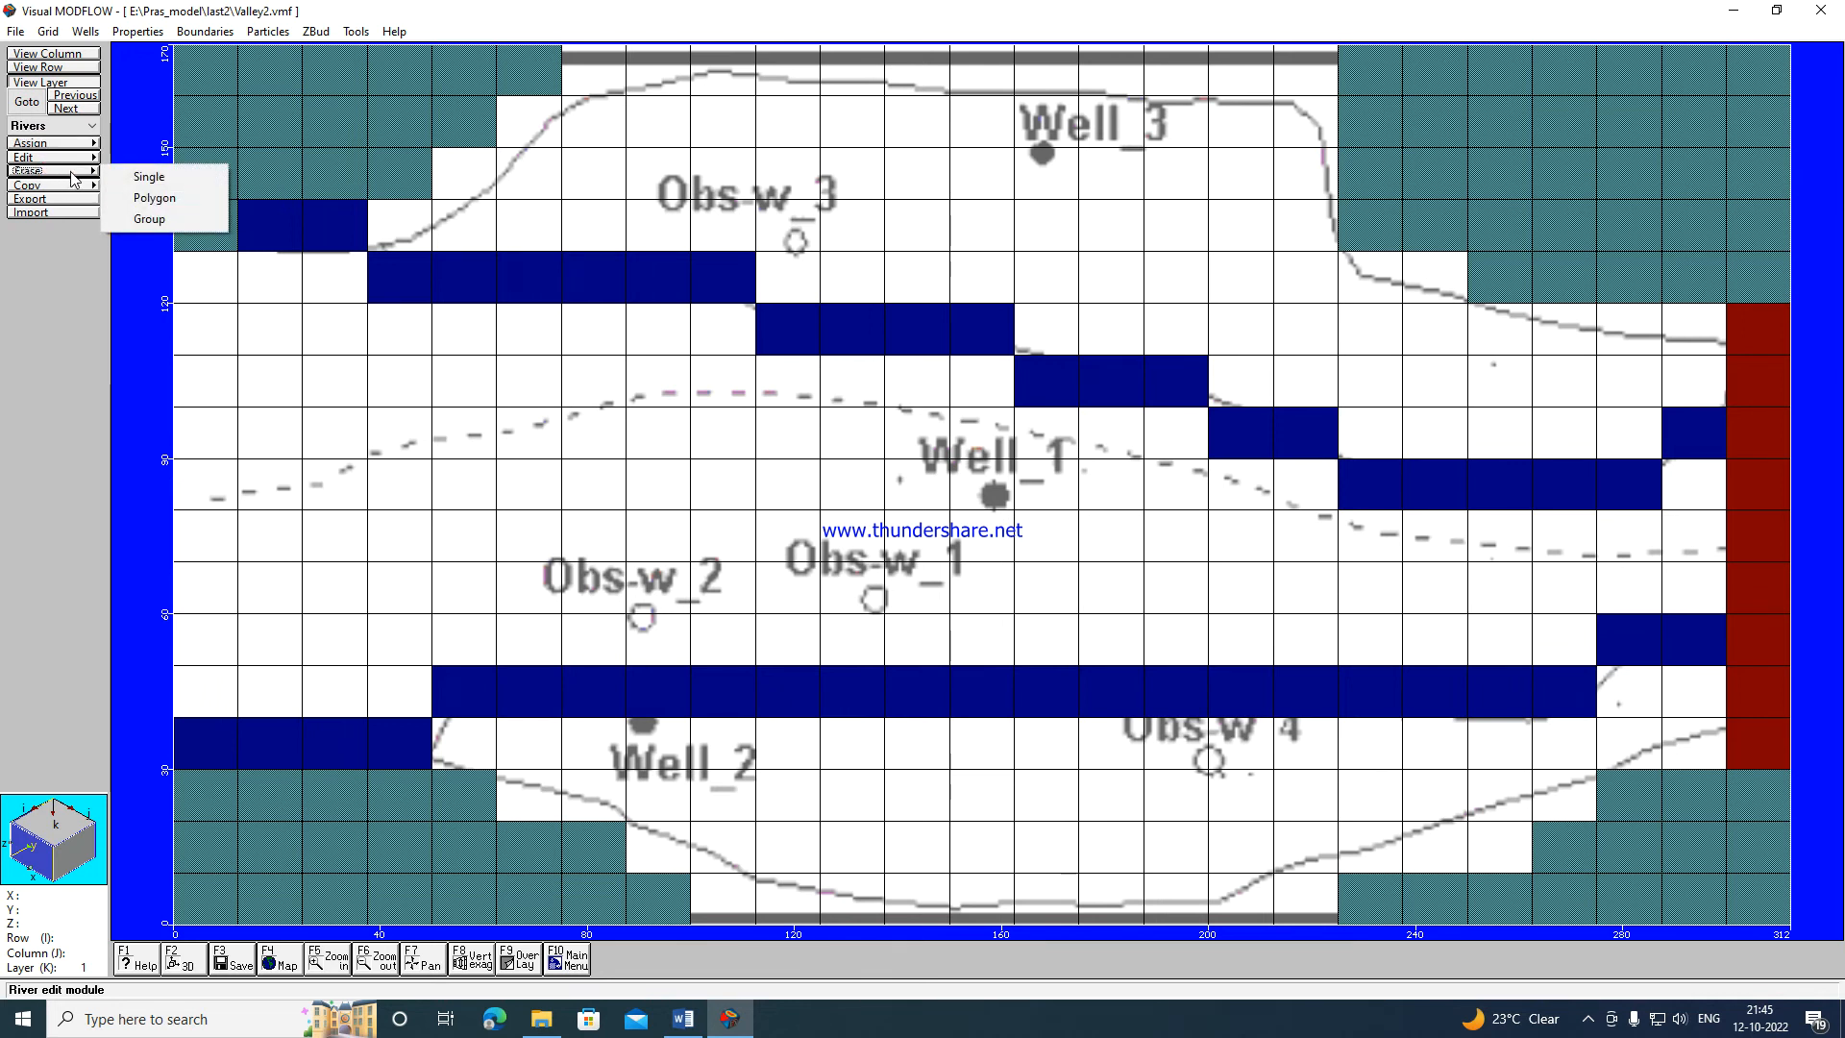
left_click(144, 178)
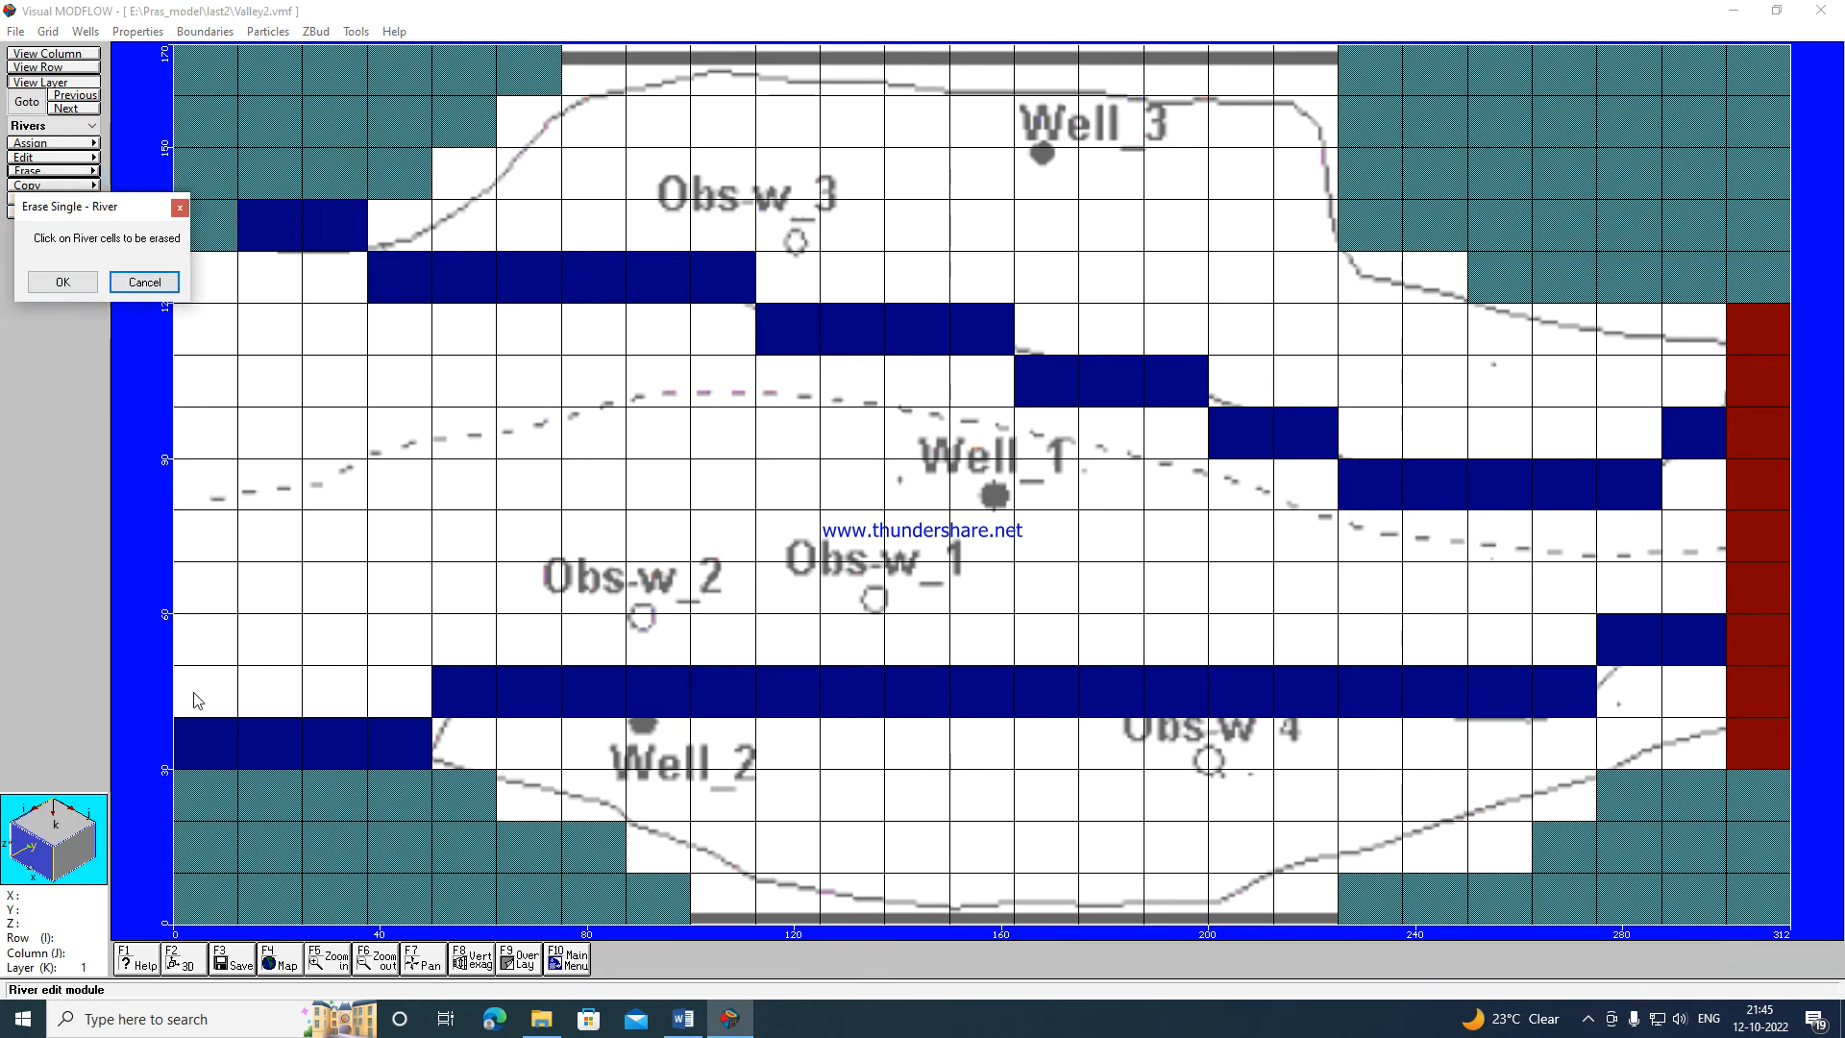
left_click(207, 740)
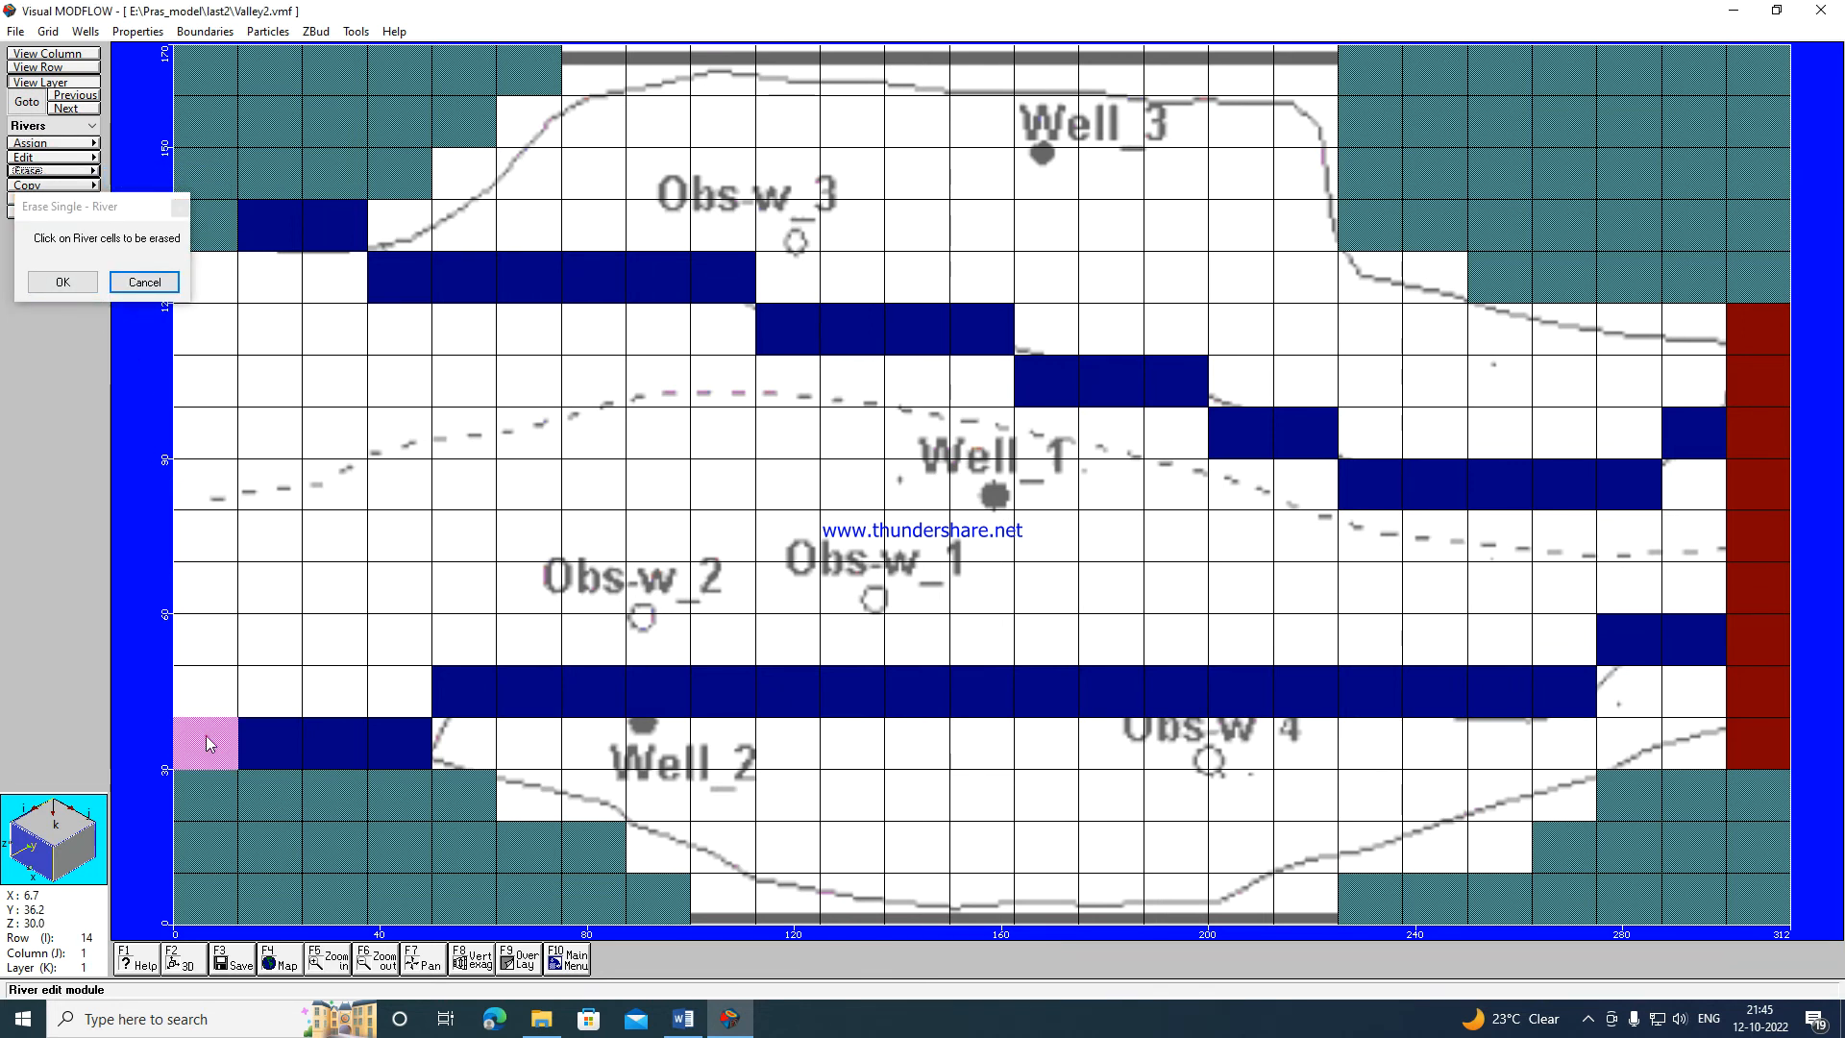
left_click(64, 283)
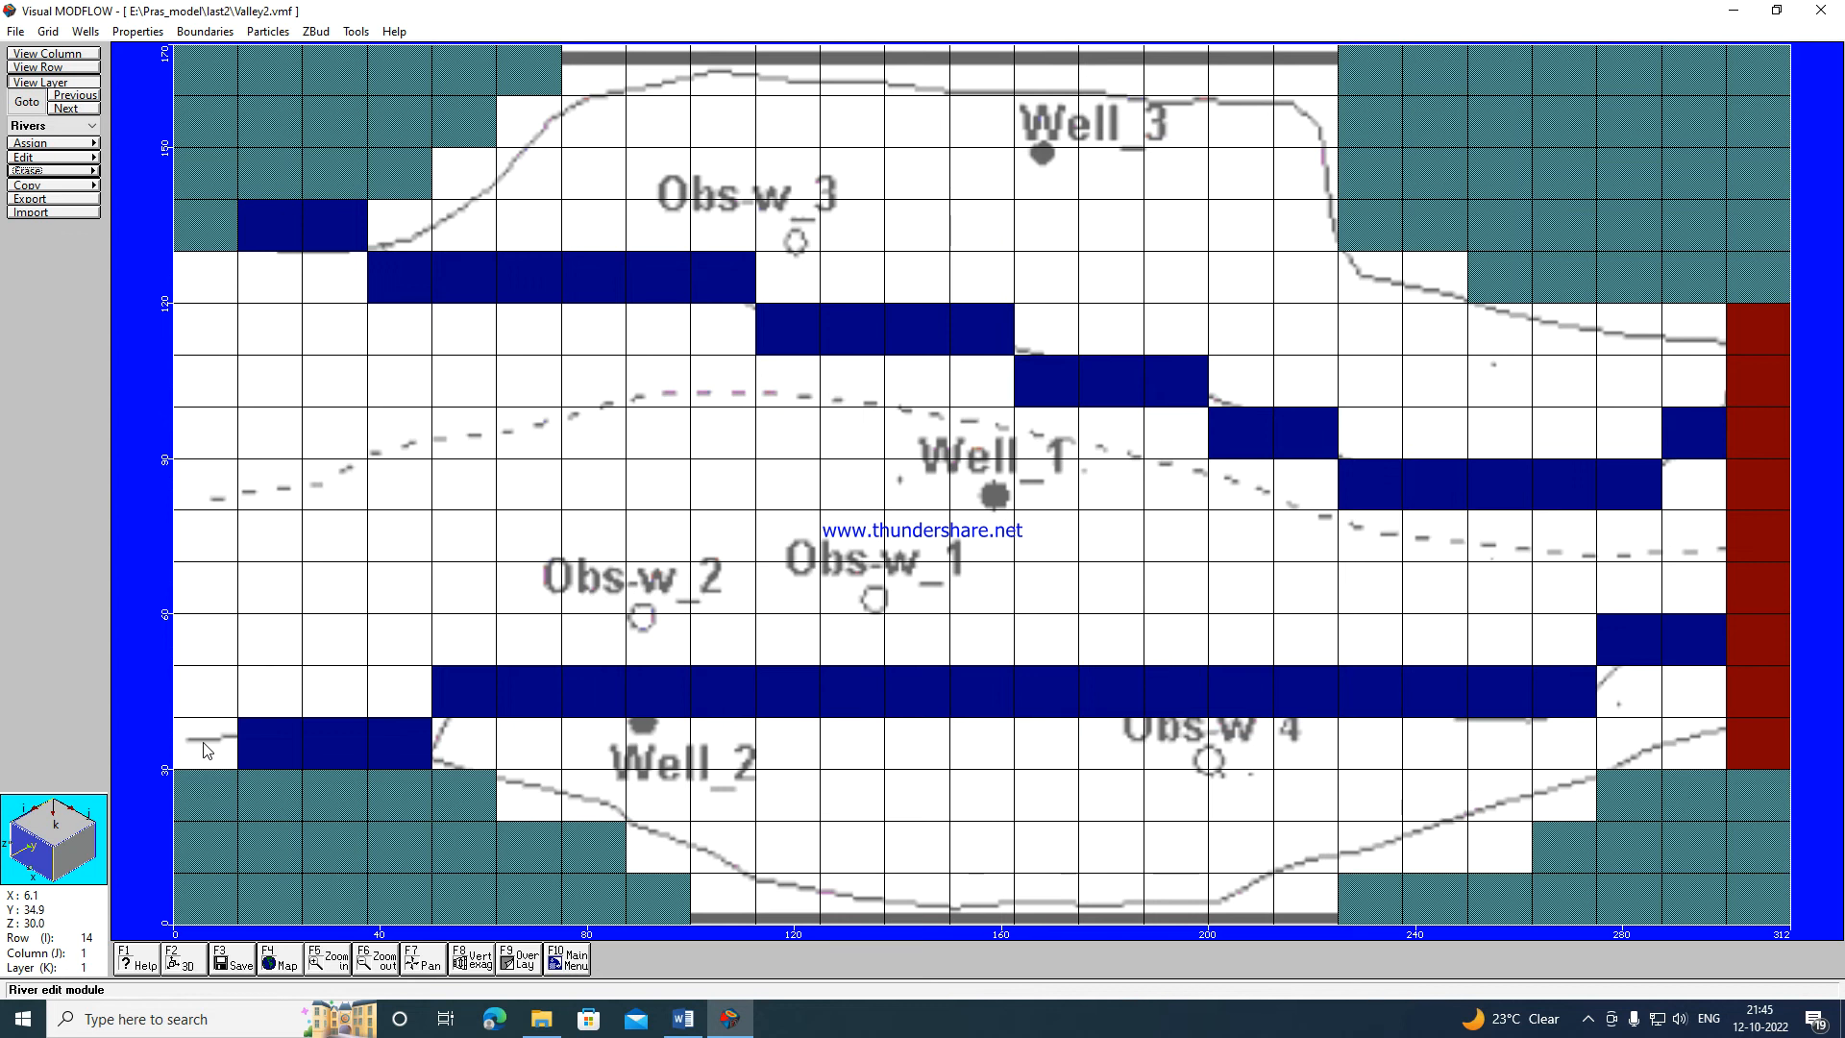
Leave the River input module and return to the main menu.
left_click(7, 38)
left_click(32, 55)
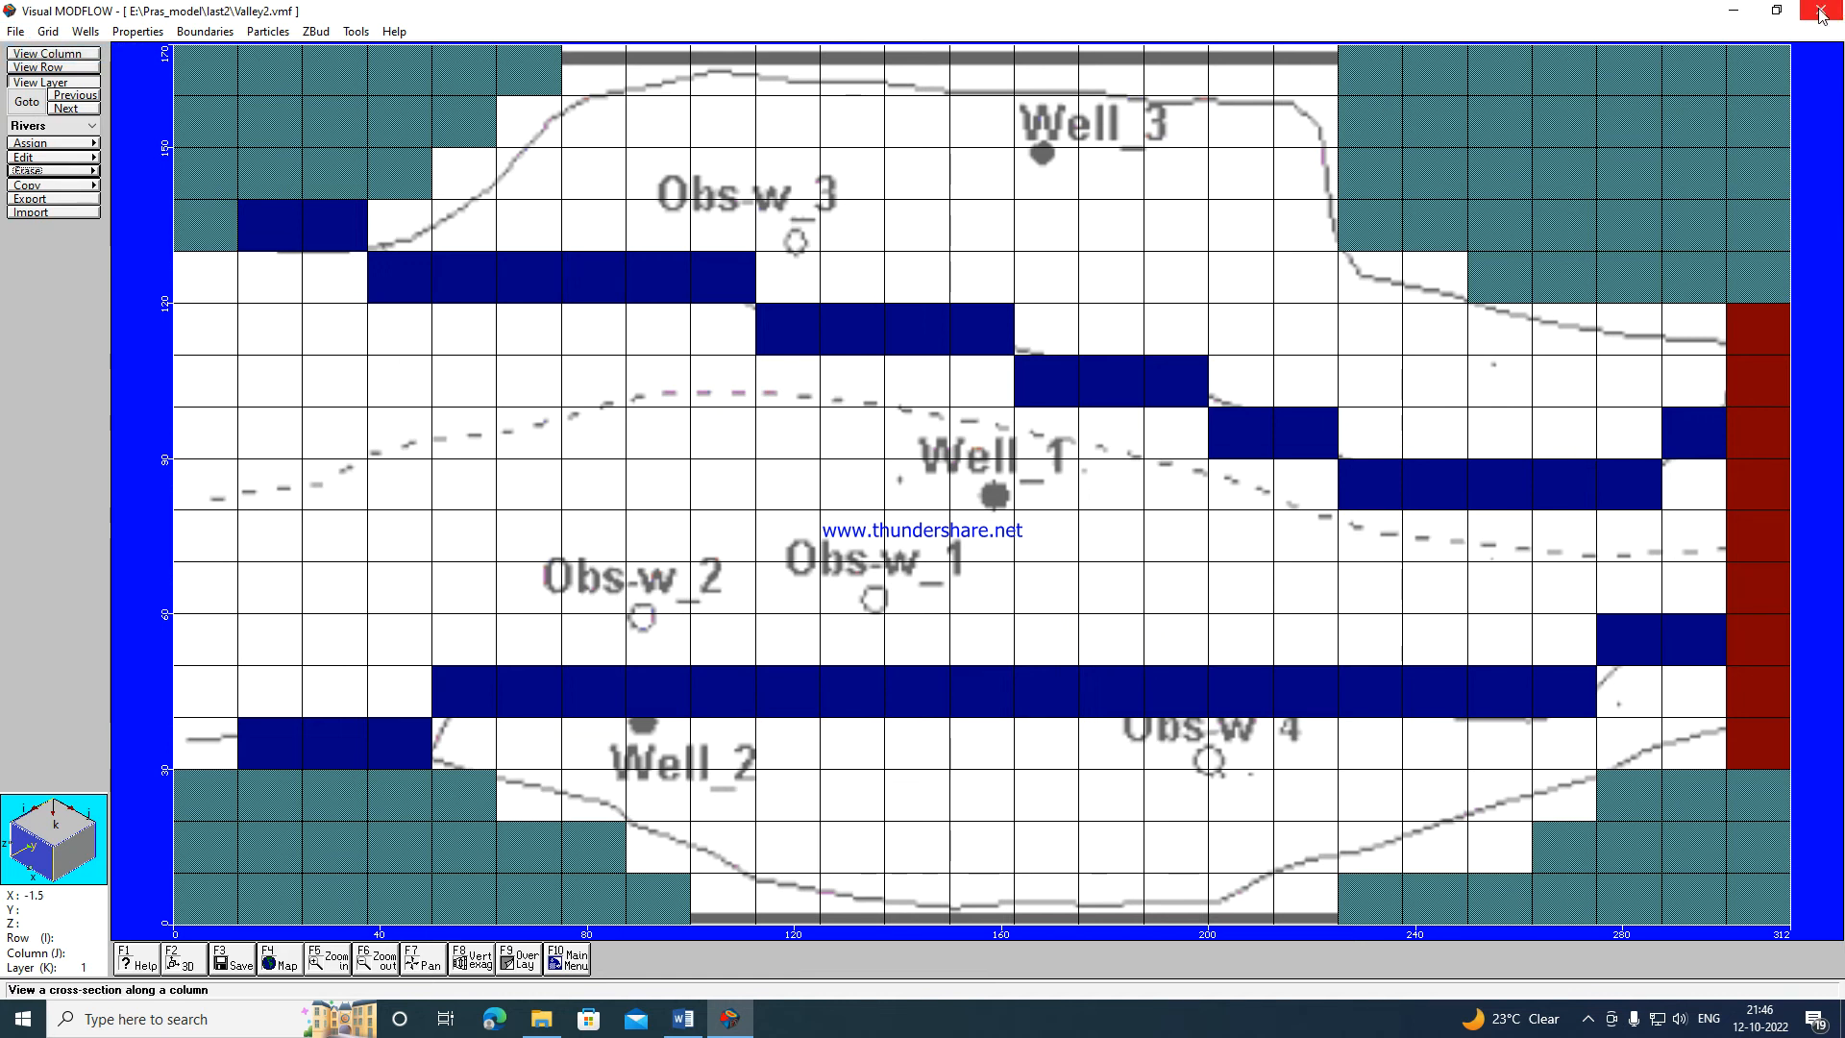
left_click(16, 36)
left_click(56, 203)
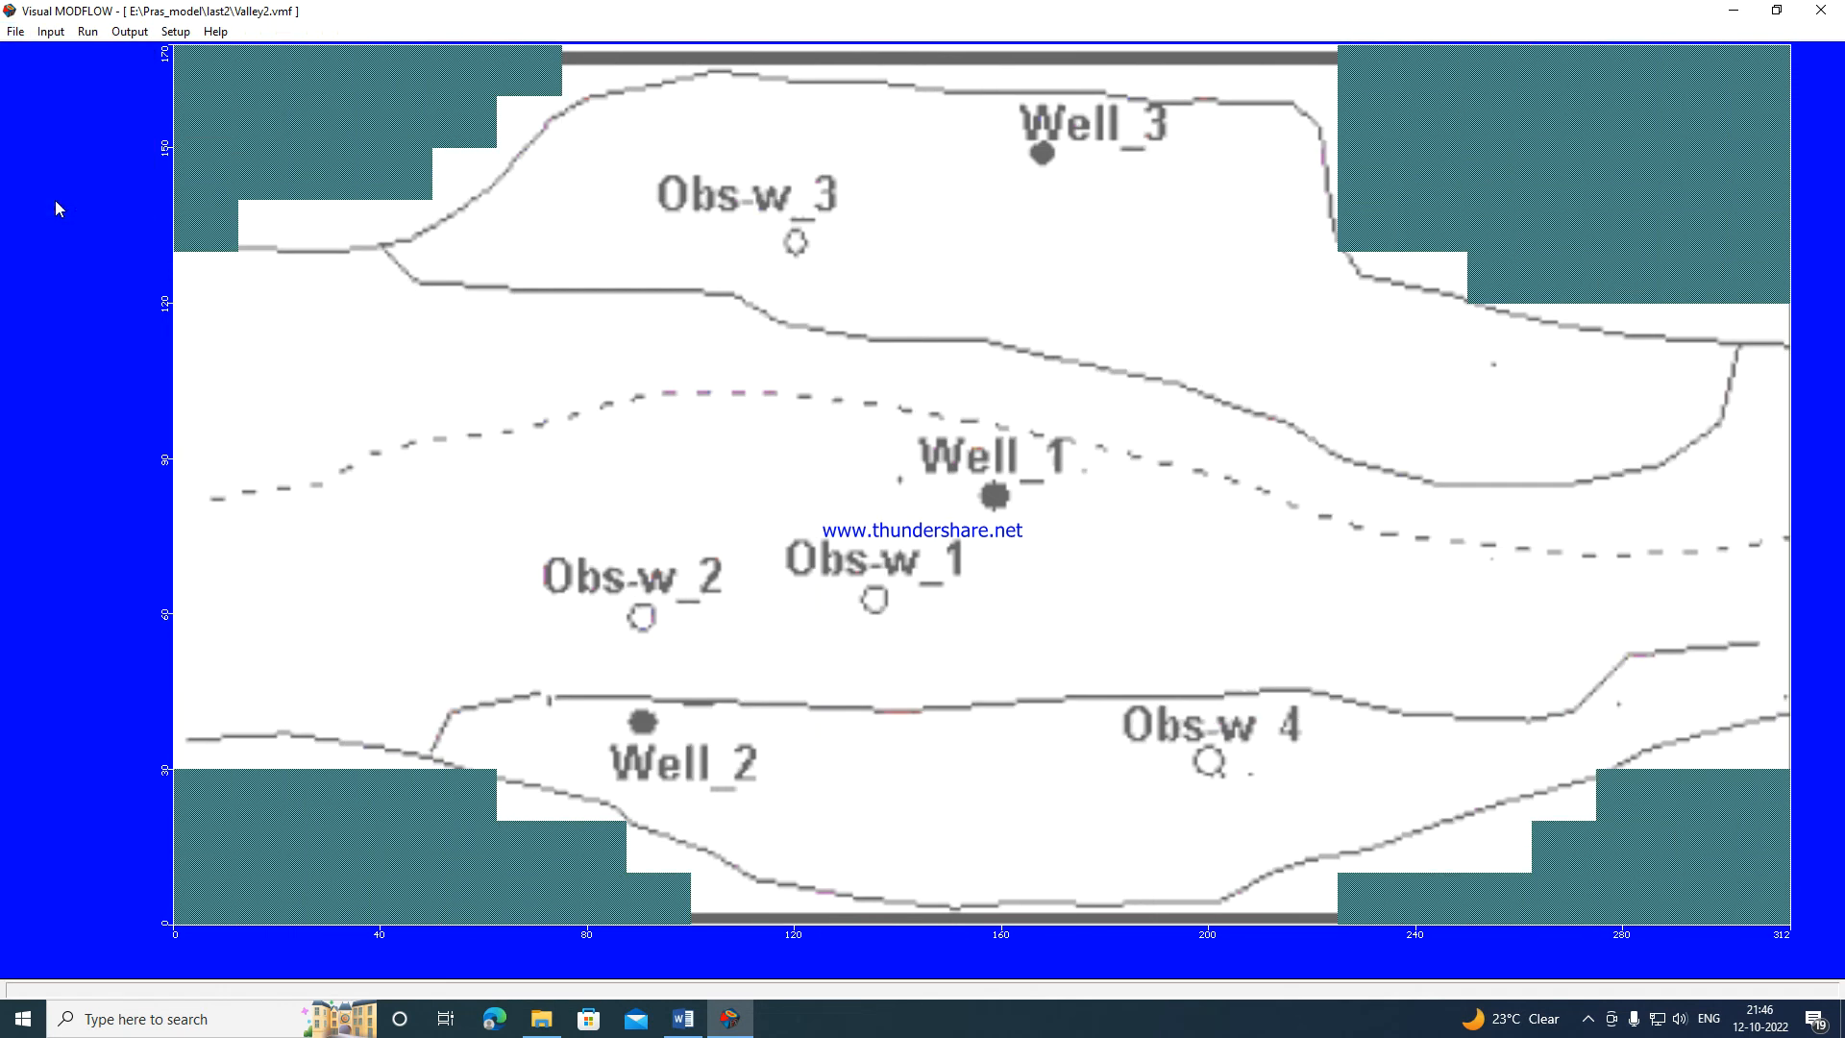
Translate and run the model with the MODFLOW 2000 and ZoneBudget engines, and close the Engines Manager.
left_click(88, 31)
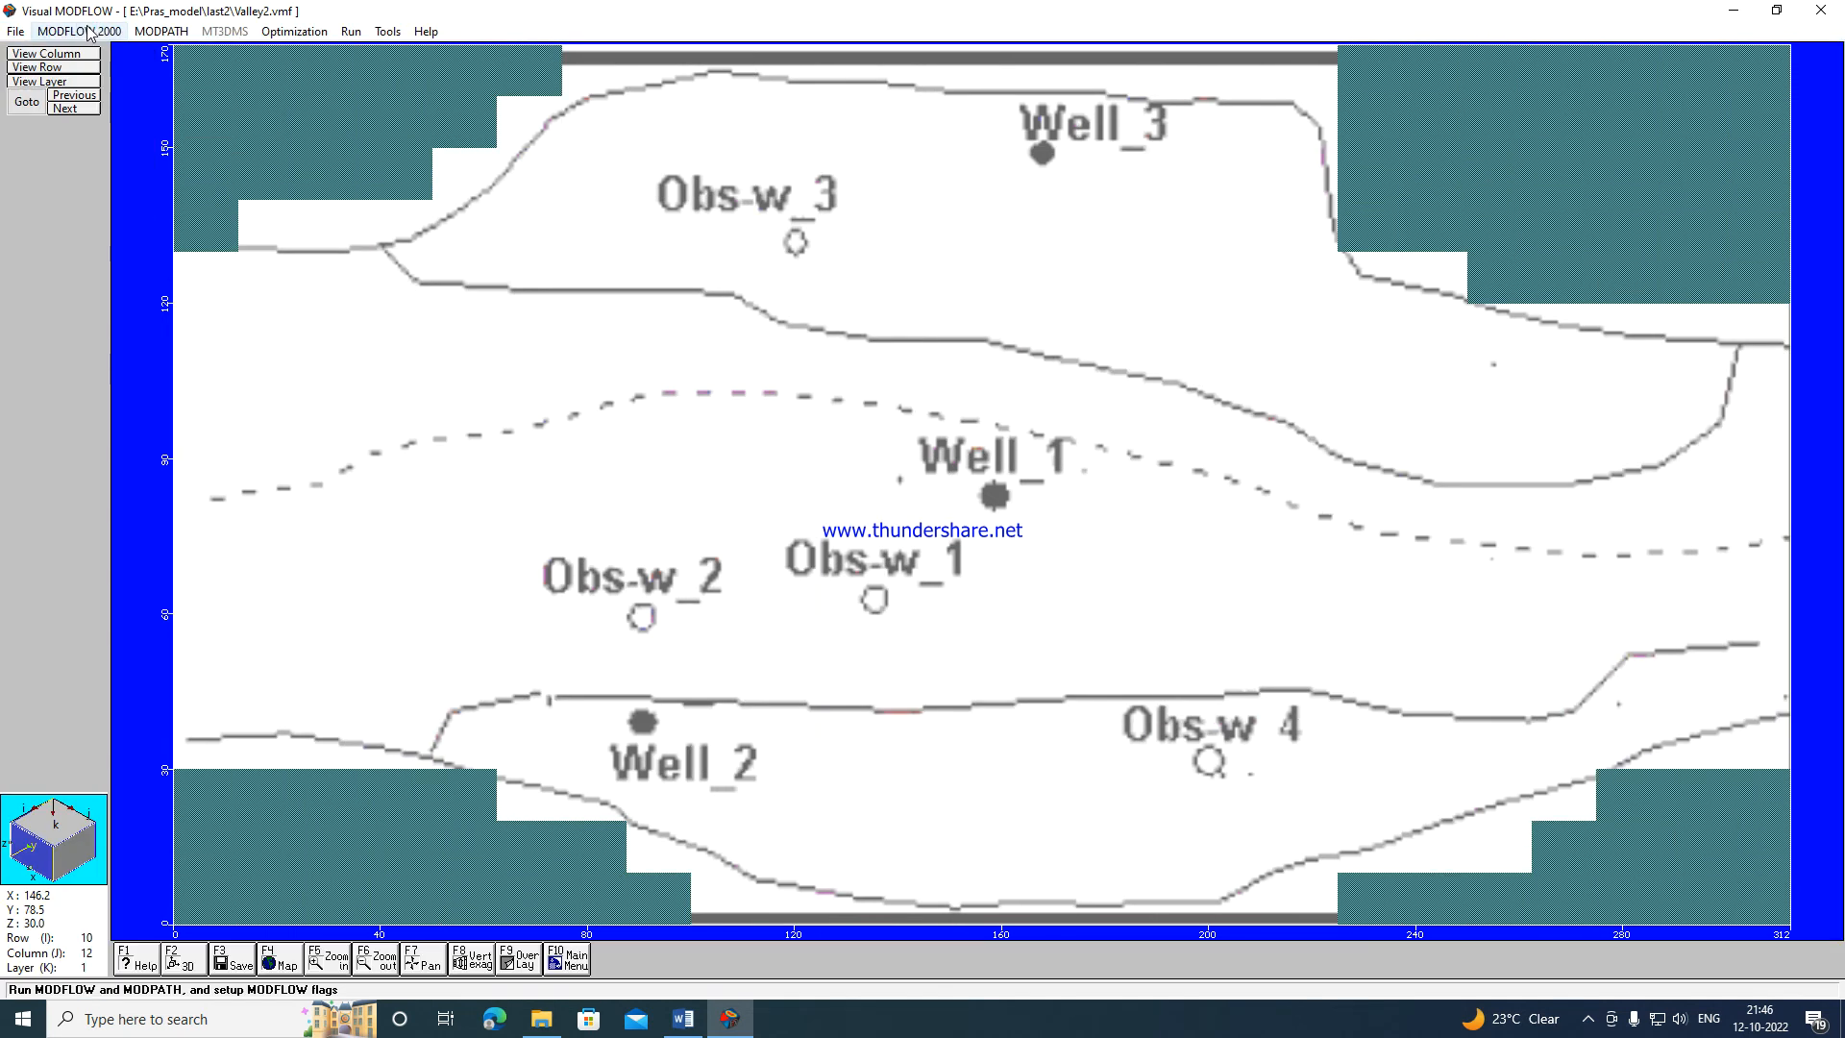
left_click(350, 32)
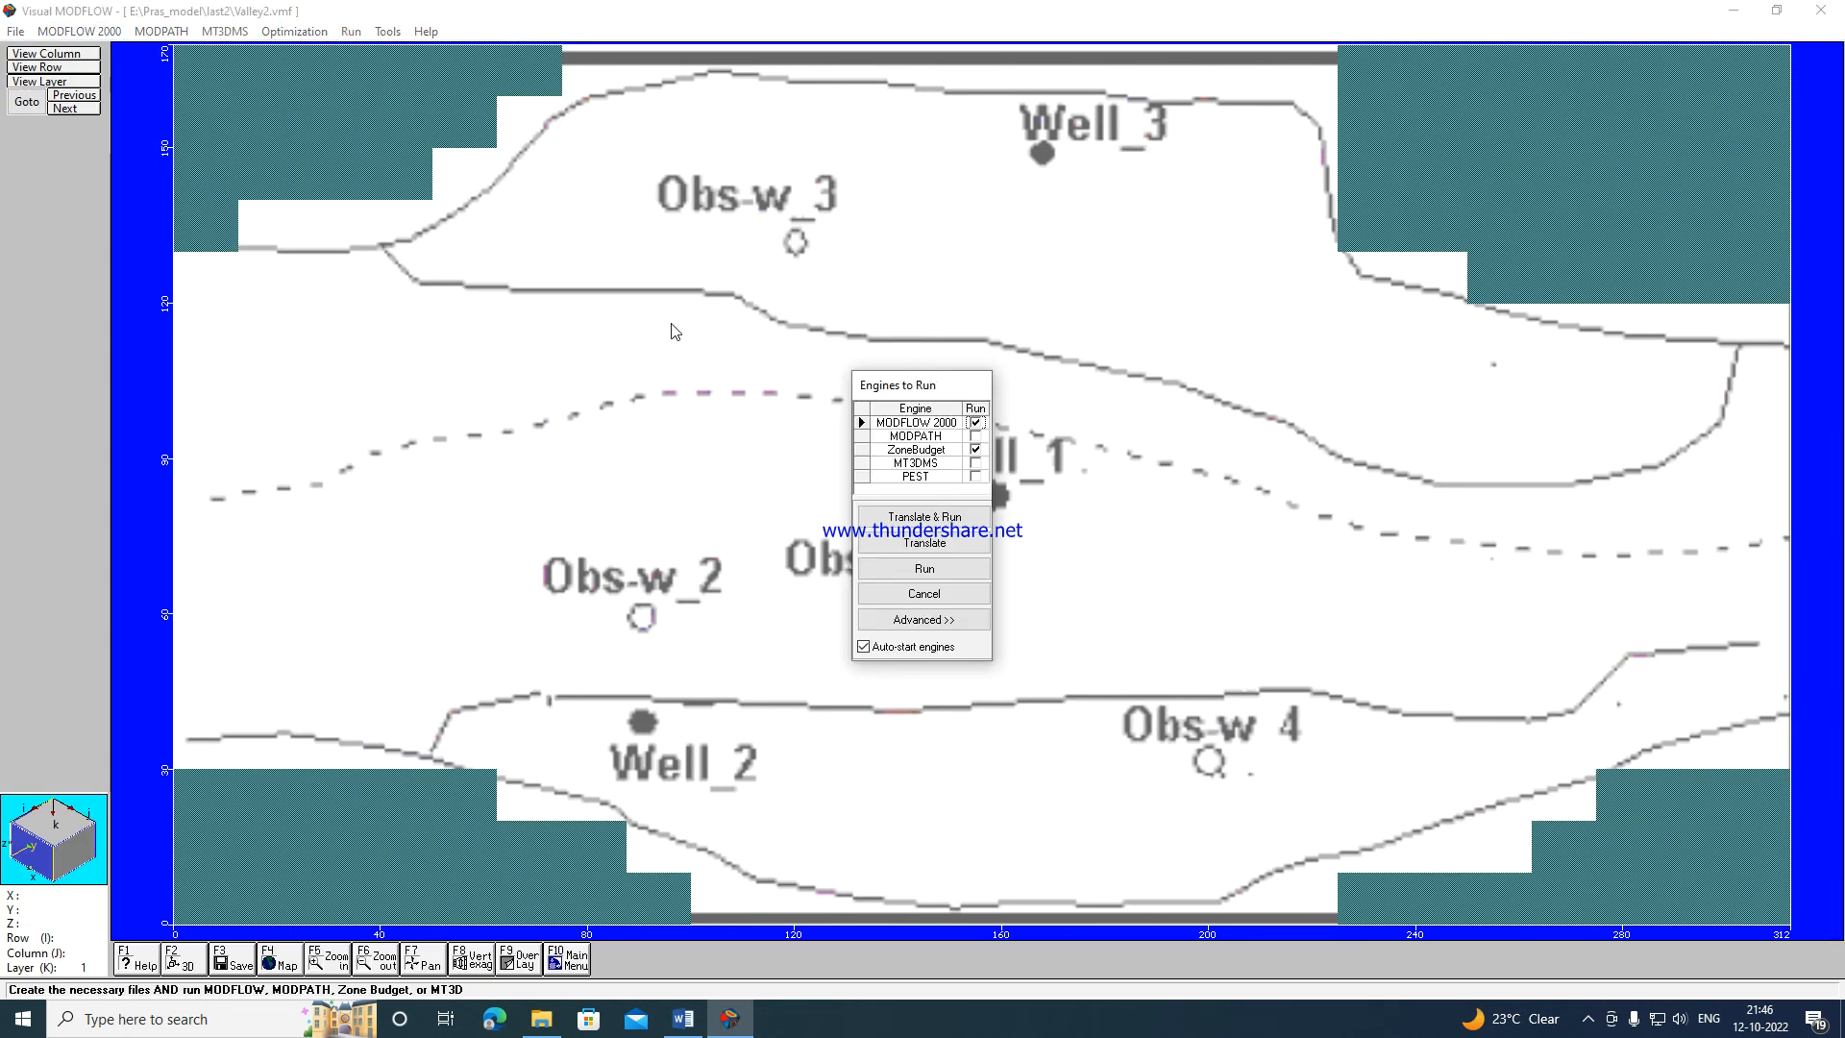
left_click(901, 518)
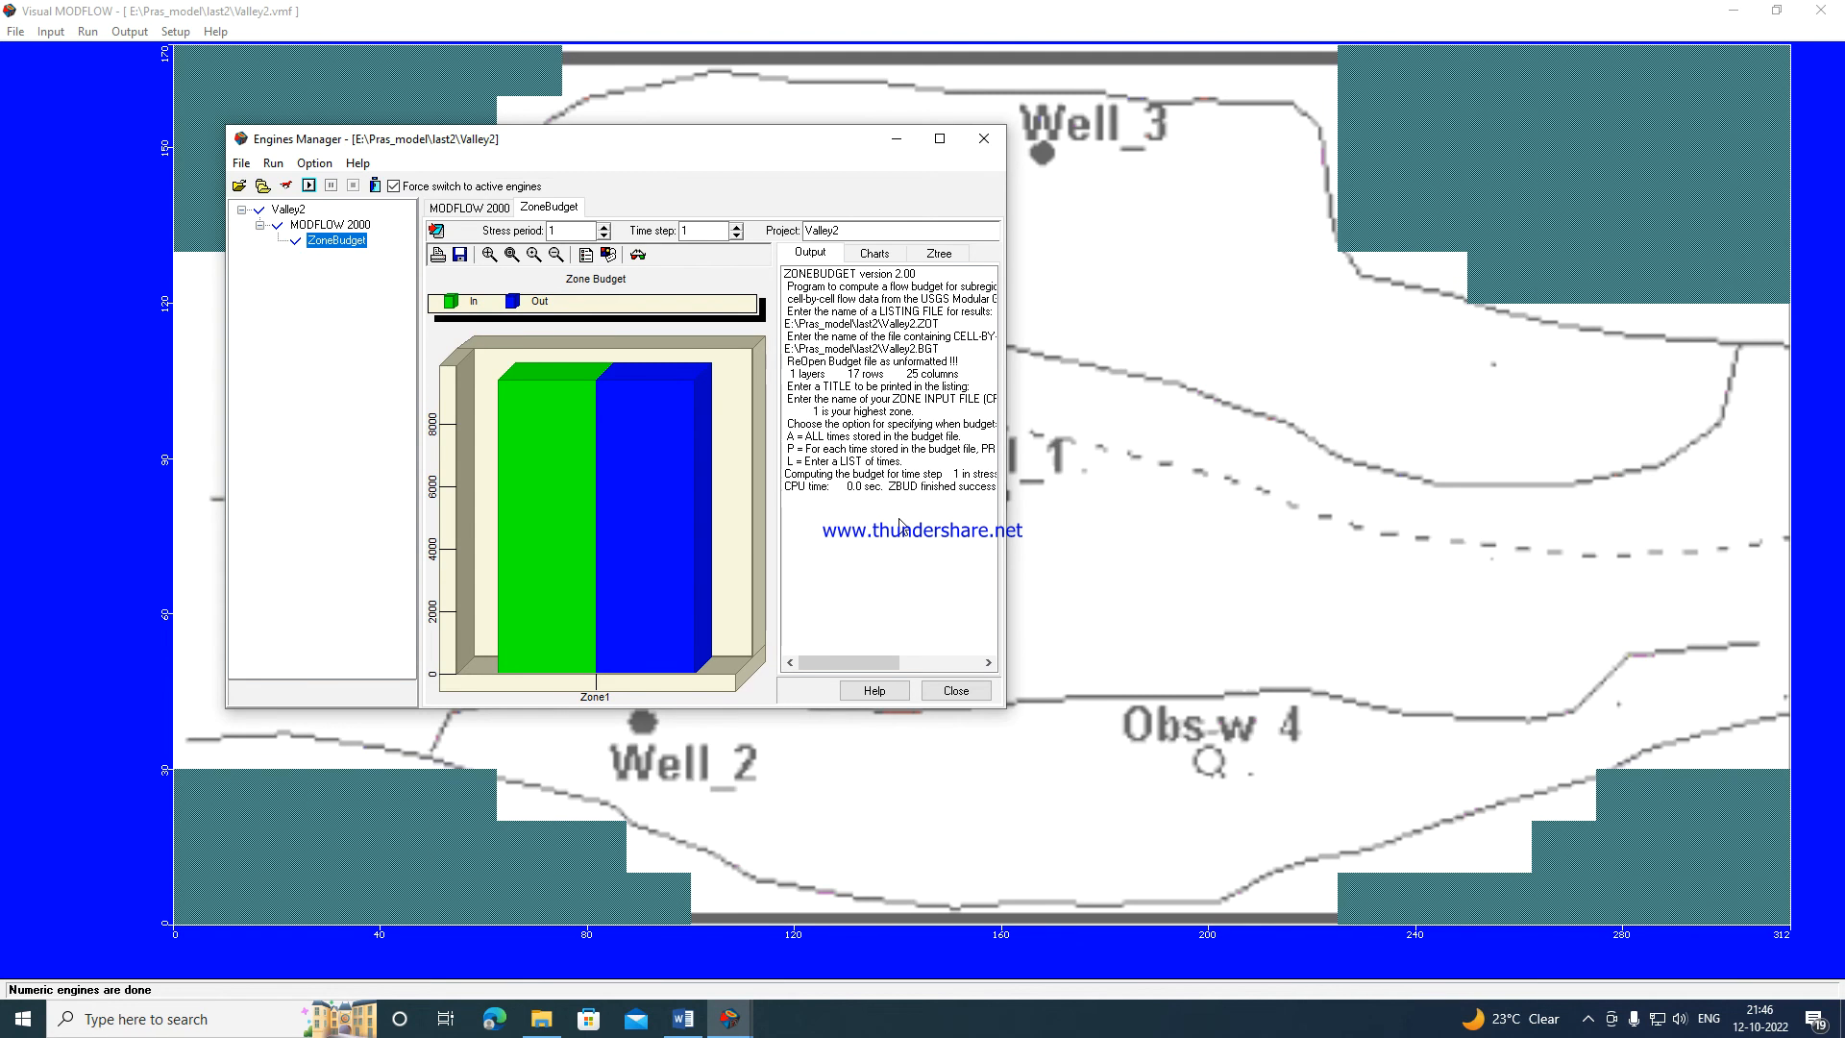
left_click(963, 700)
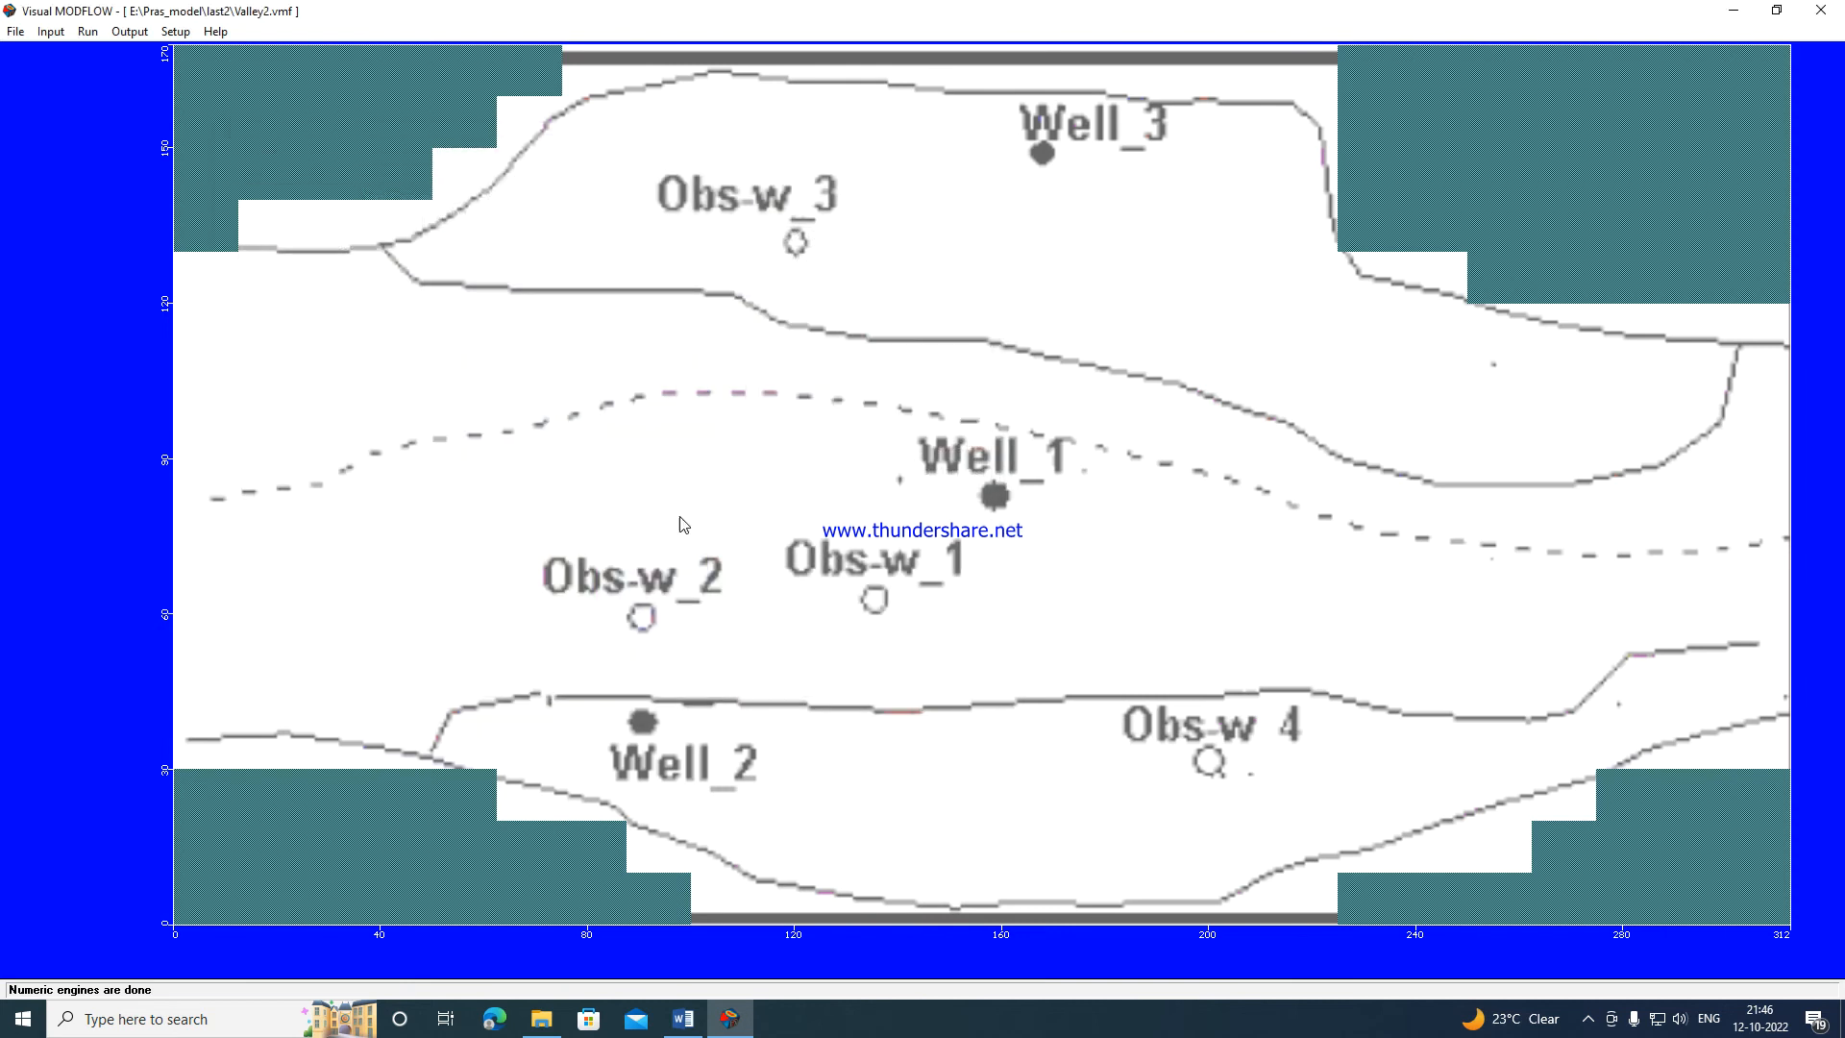
Open the model output and display the head calibration graph.
left_click(130, 32)
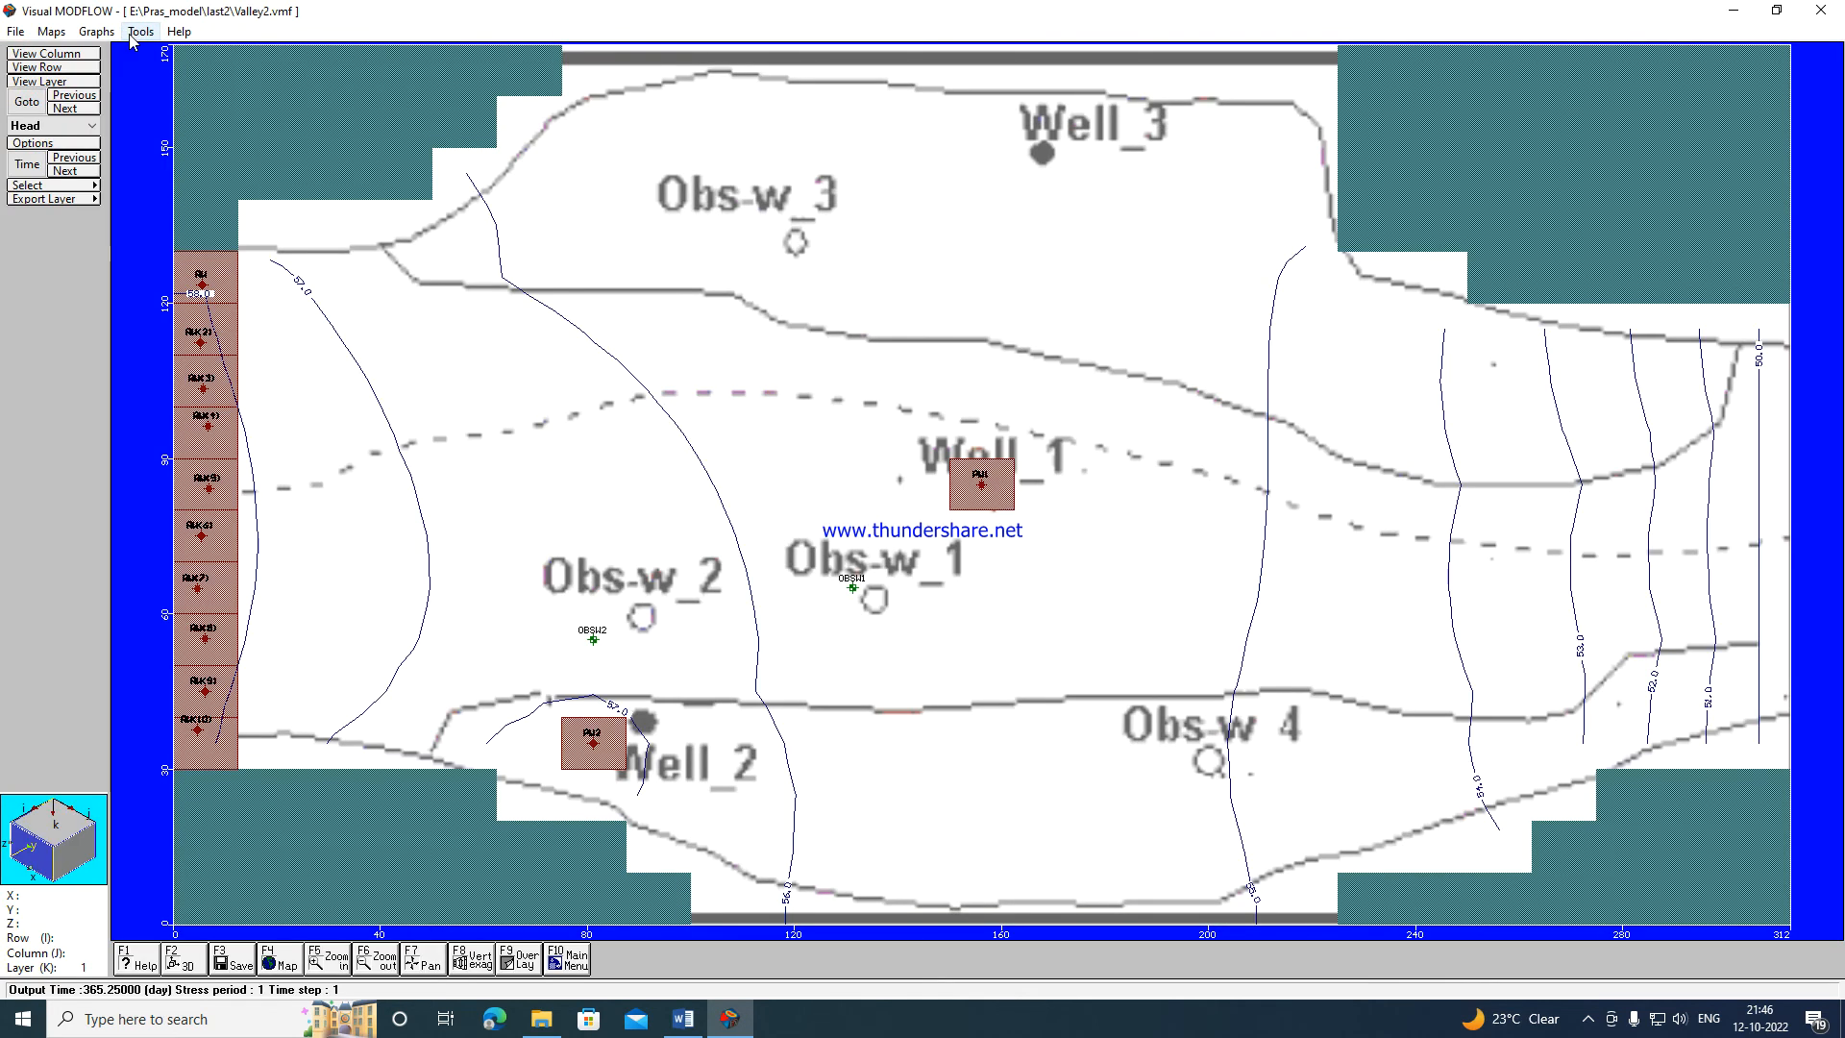
left_click(97, 32)
mouse_move(173, 56)
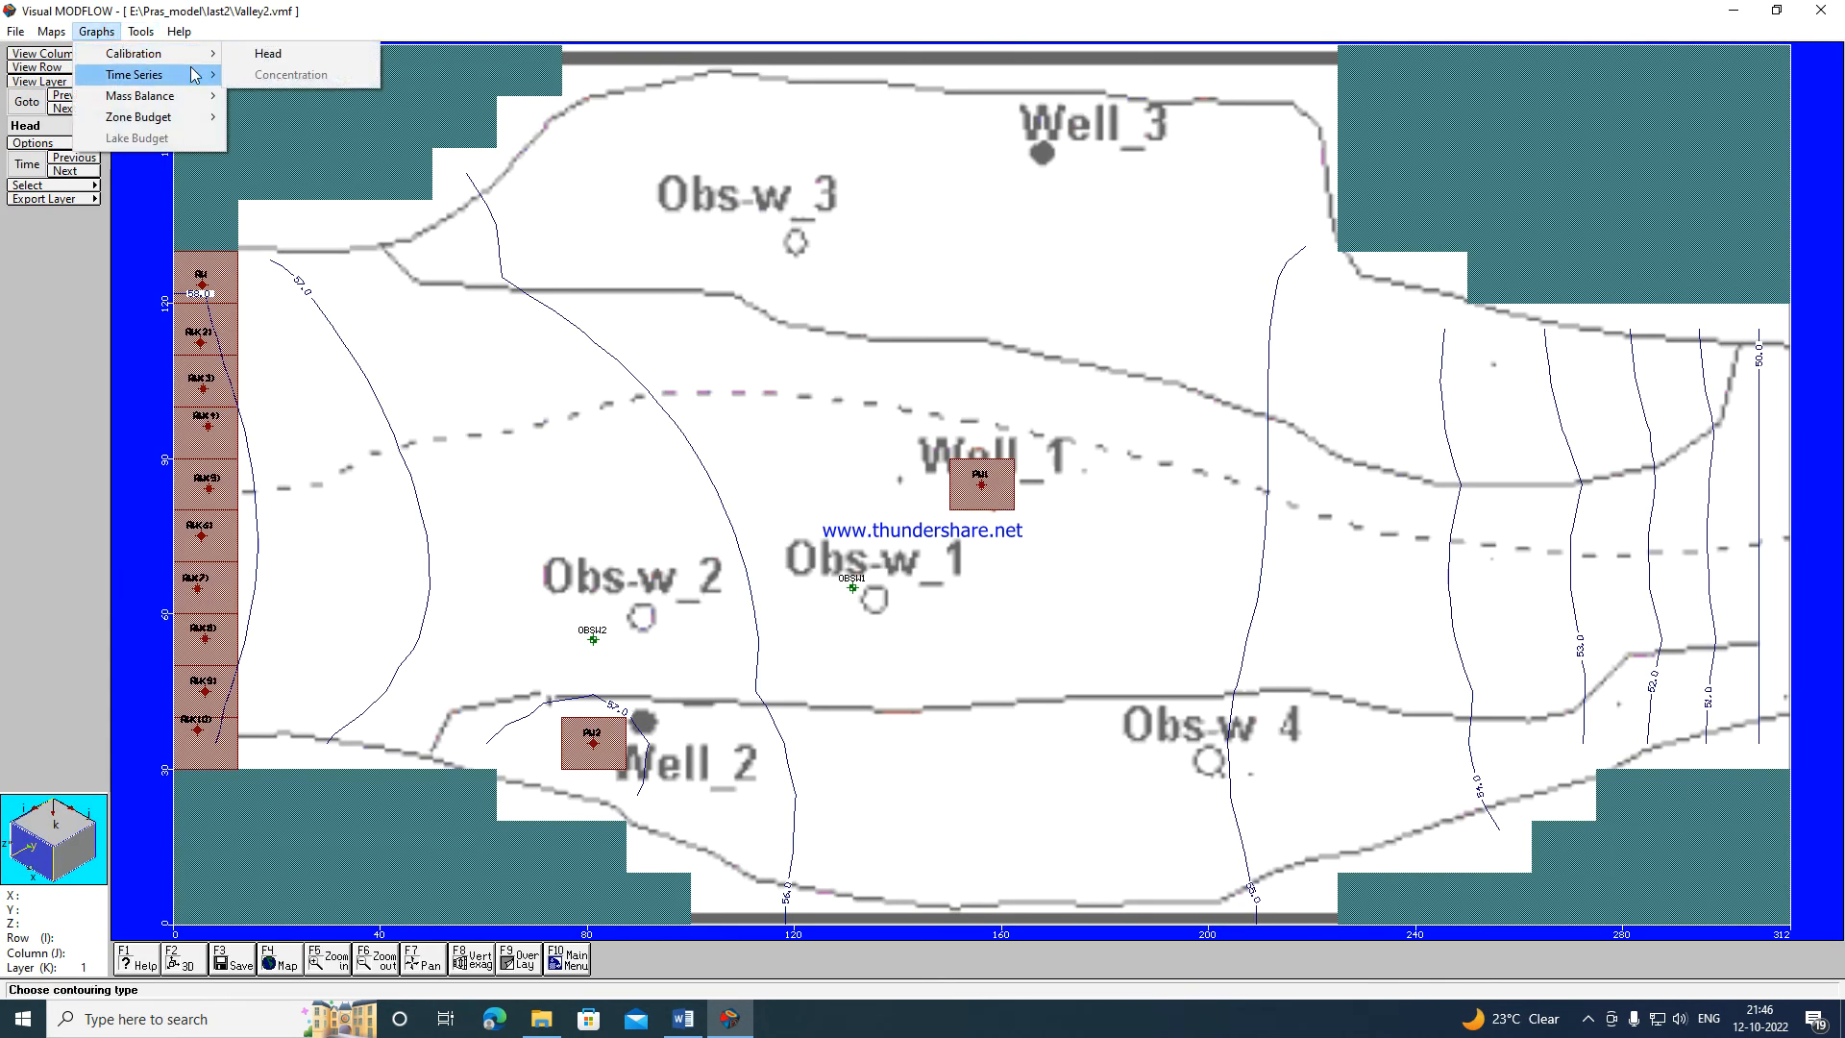
left_click(252, 54)
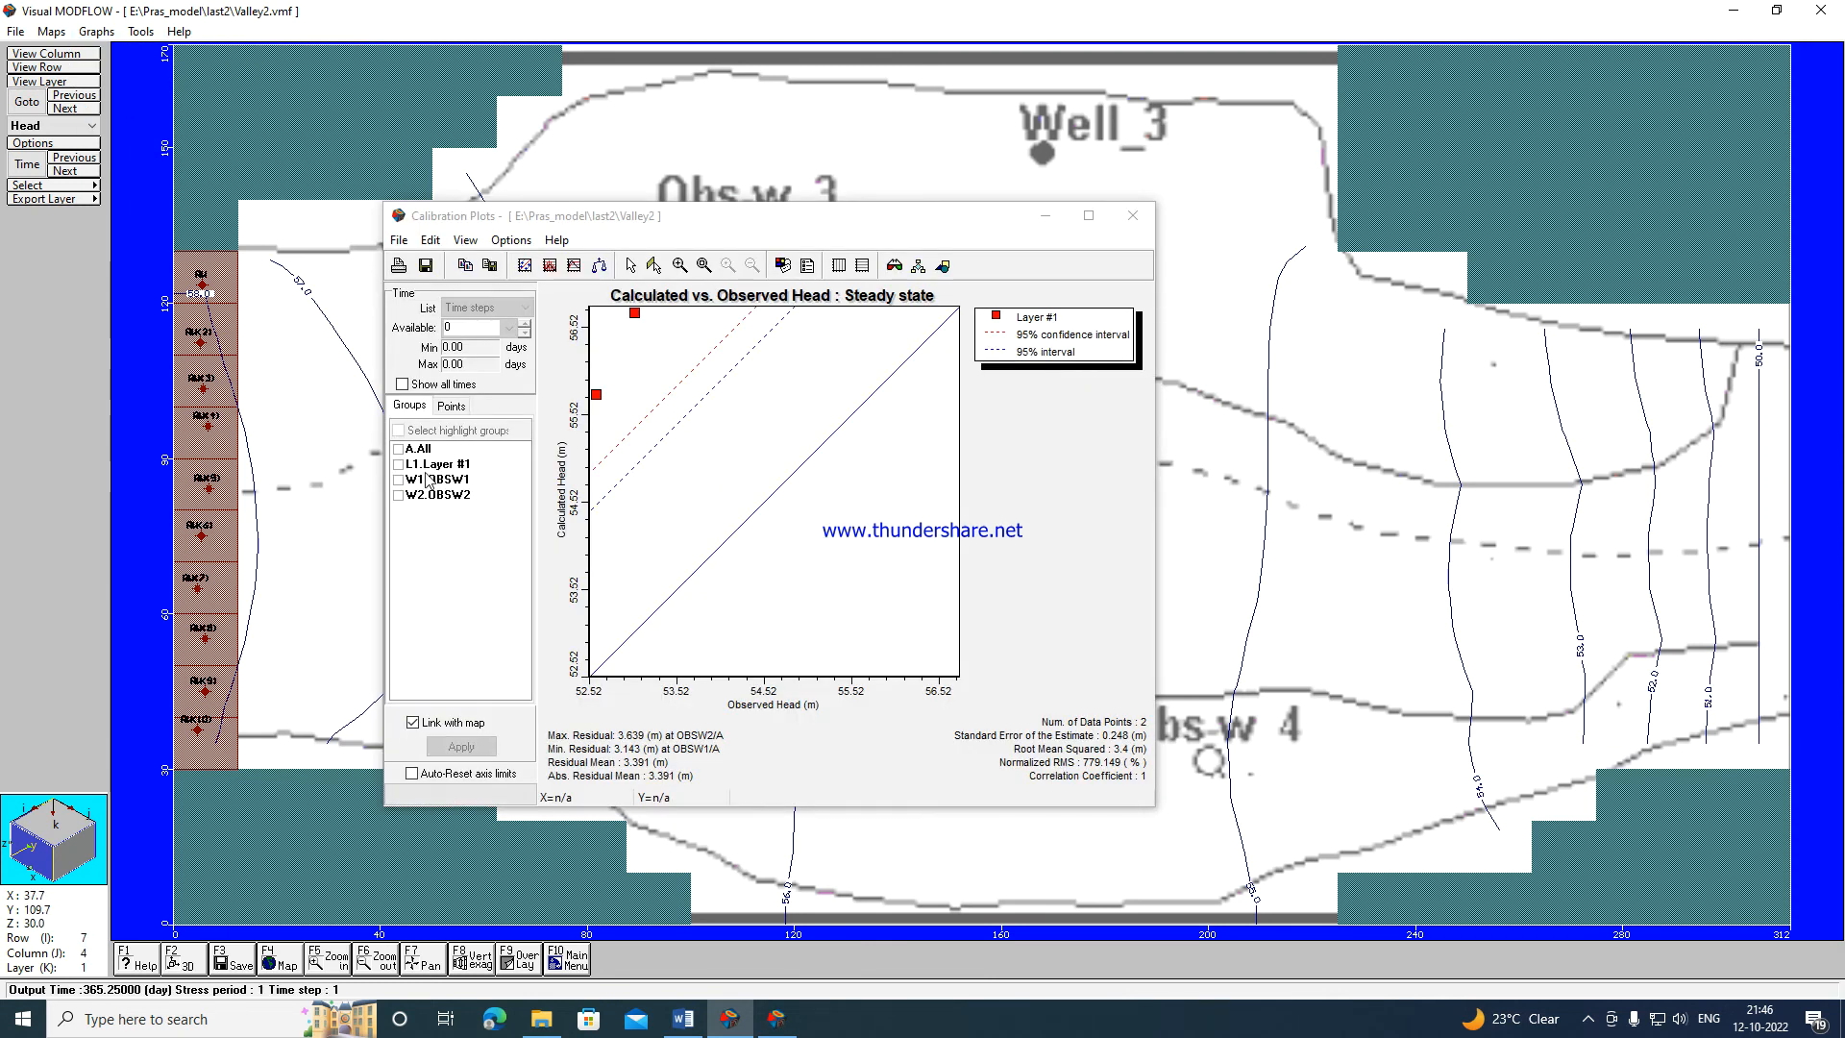
Show all times in the calibration plot and select the groups All, Layer #1, OBSW1 and OBSW2 for highlighting.
left_click(403, 383)
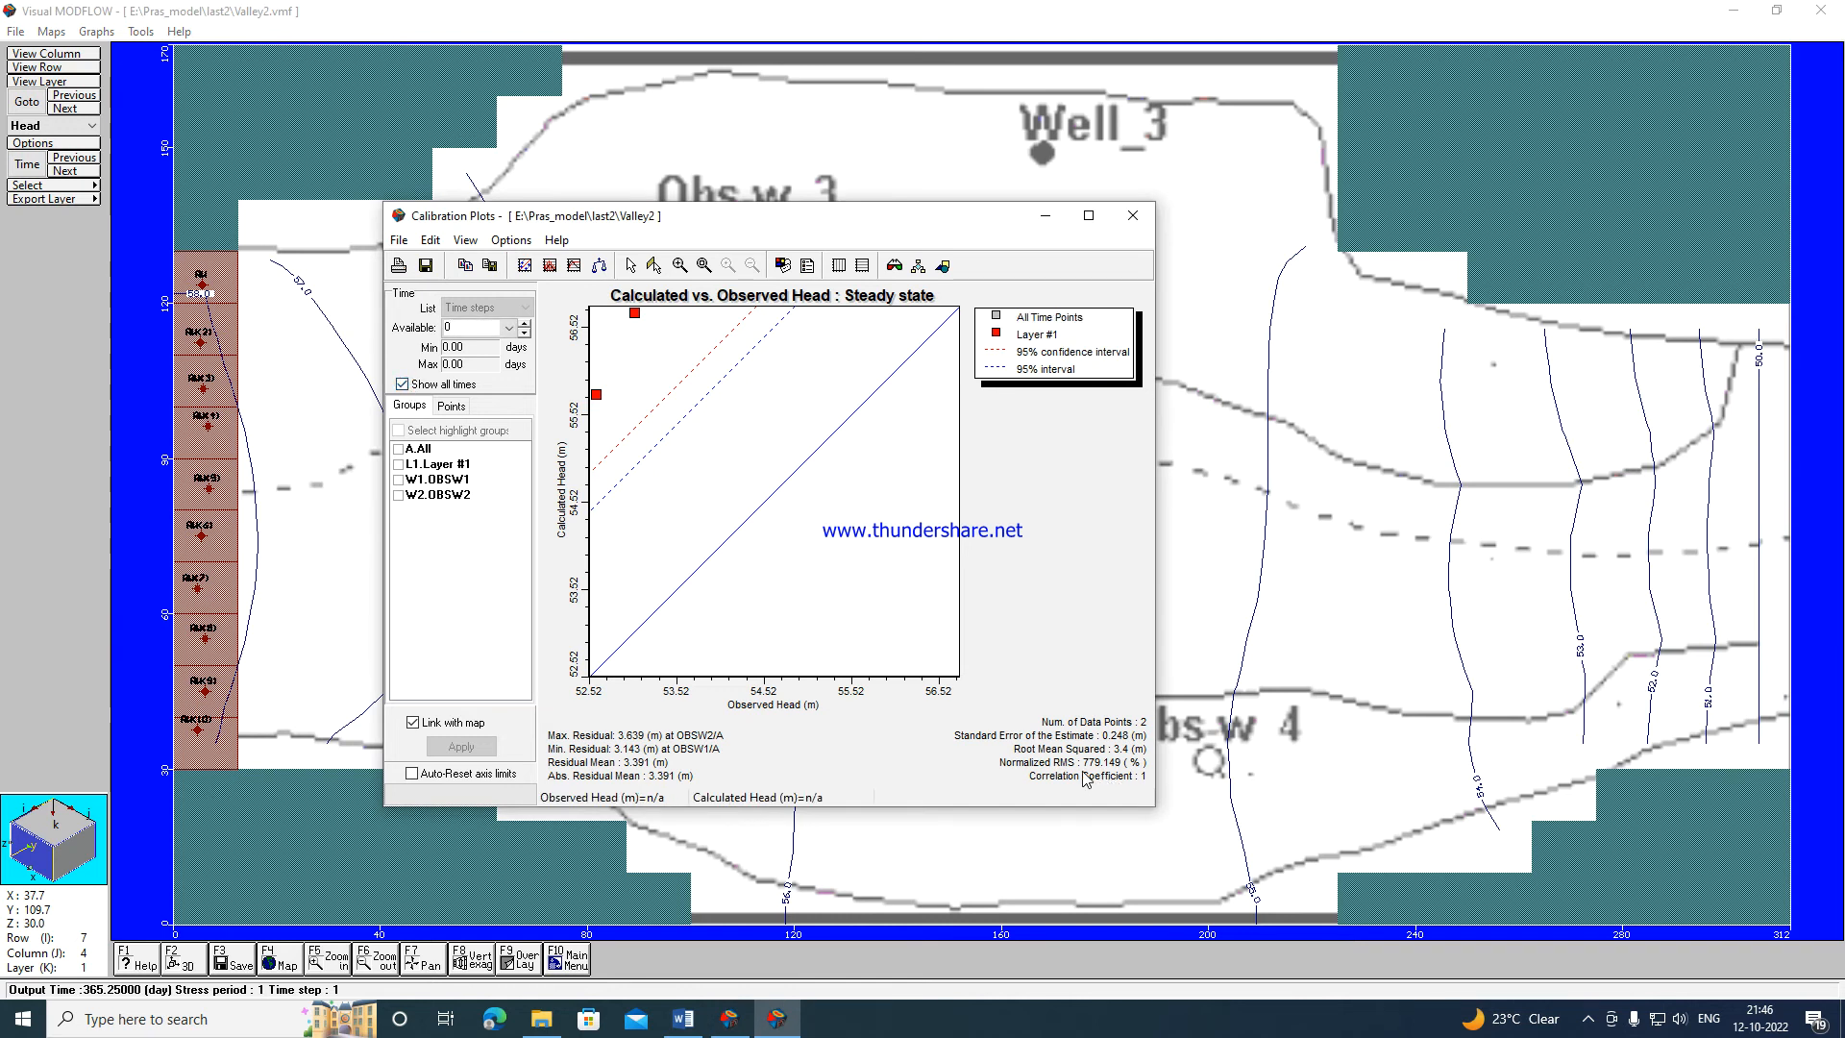
left_click(403, 450)
left_click(402, 464)
left_click(402, 479)
left_click(400, 495)
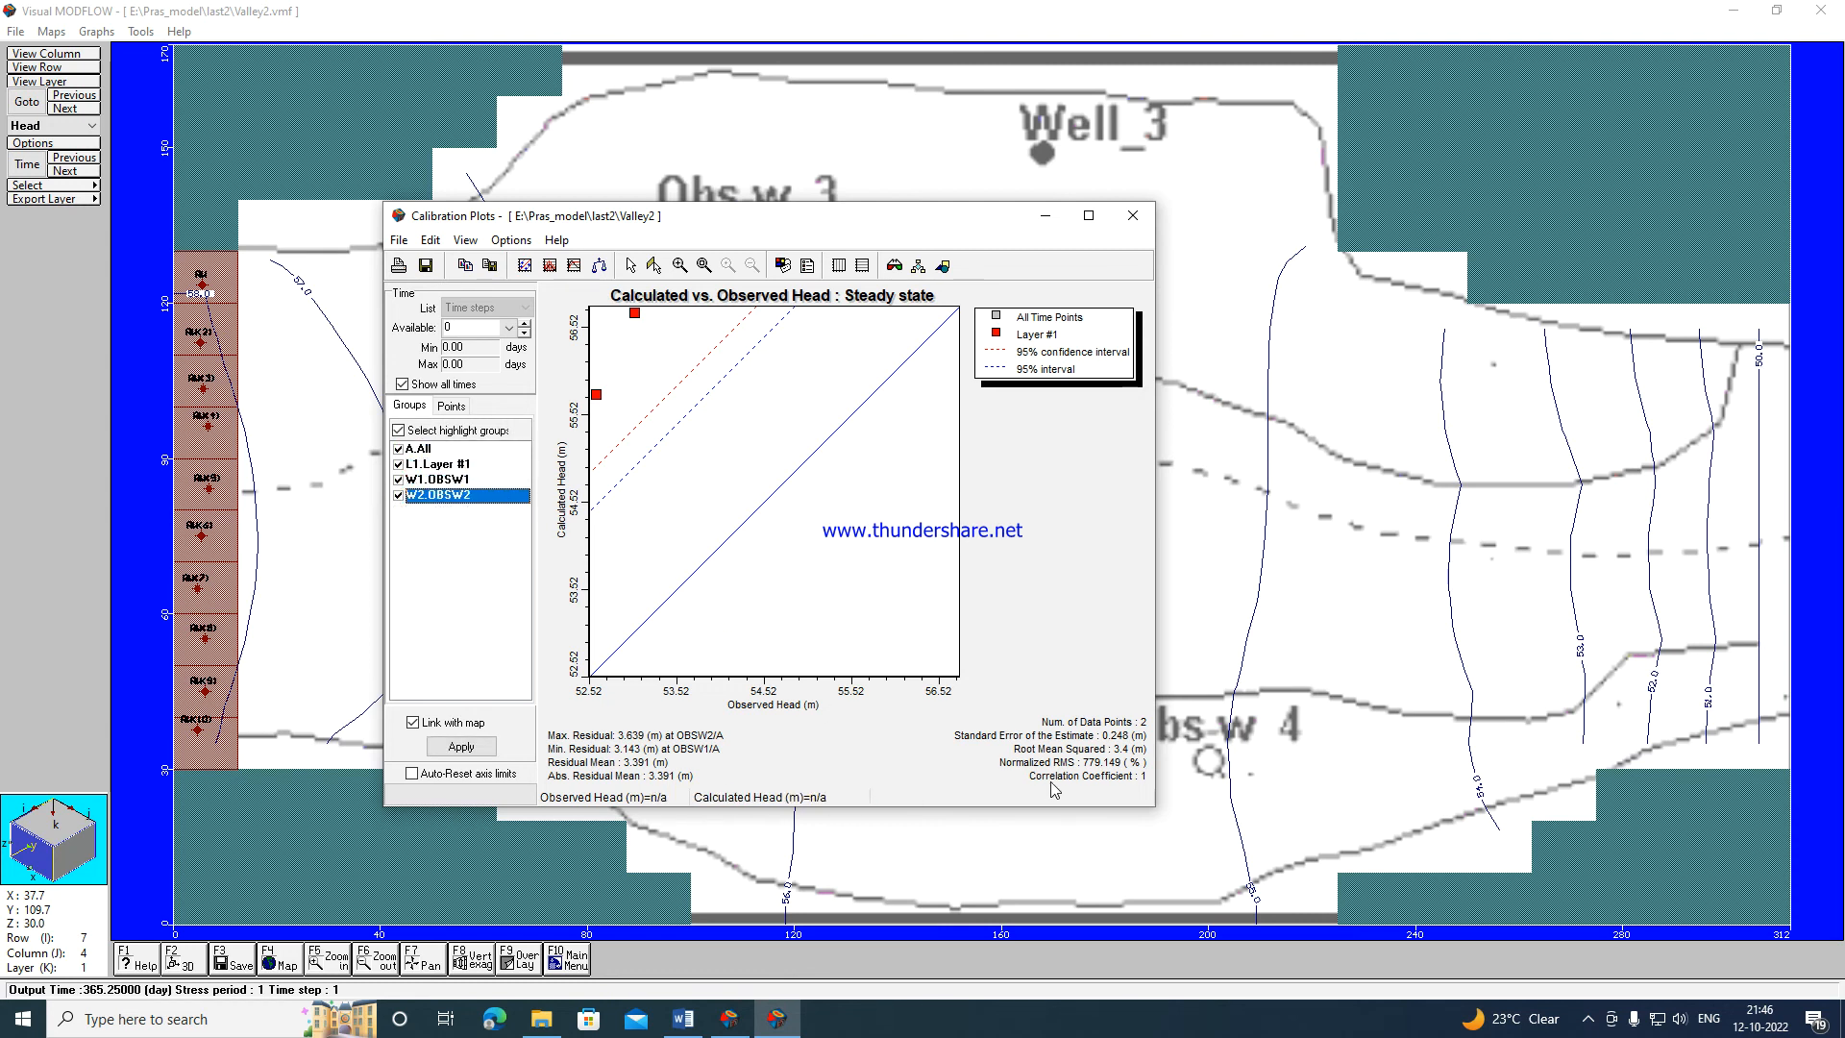
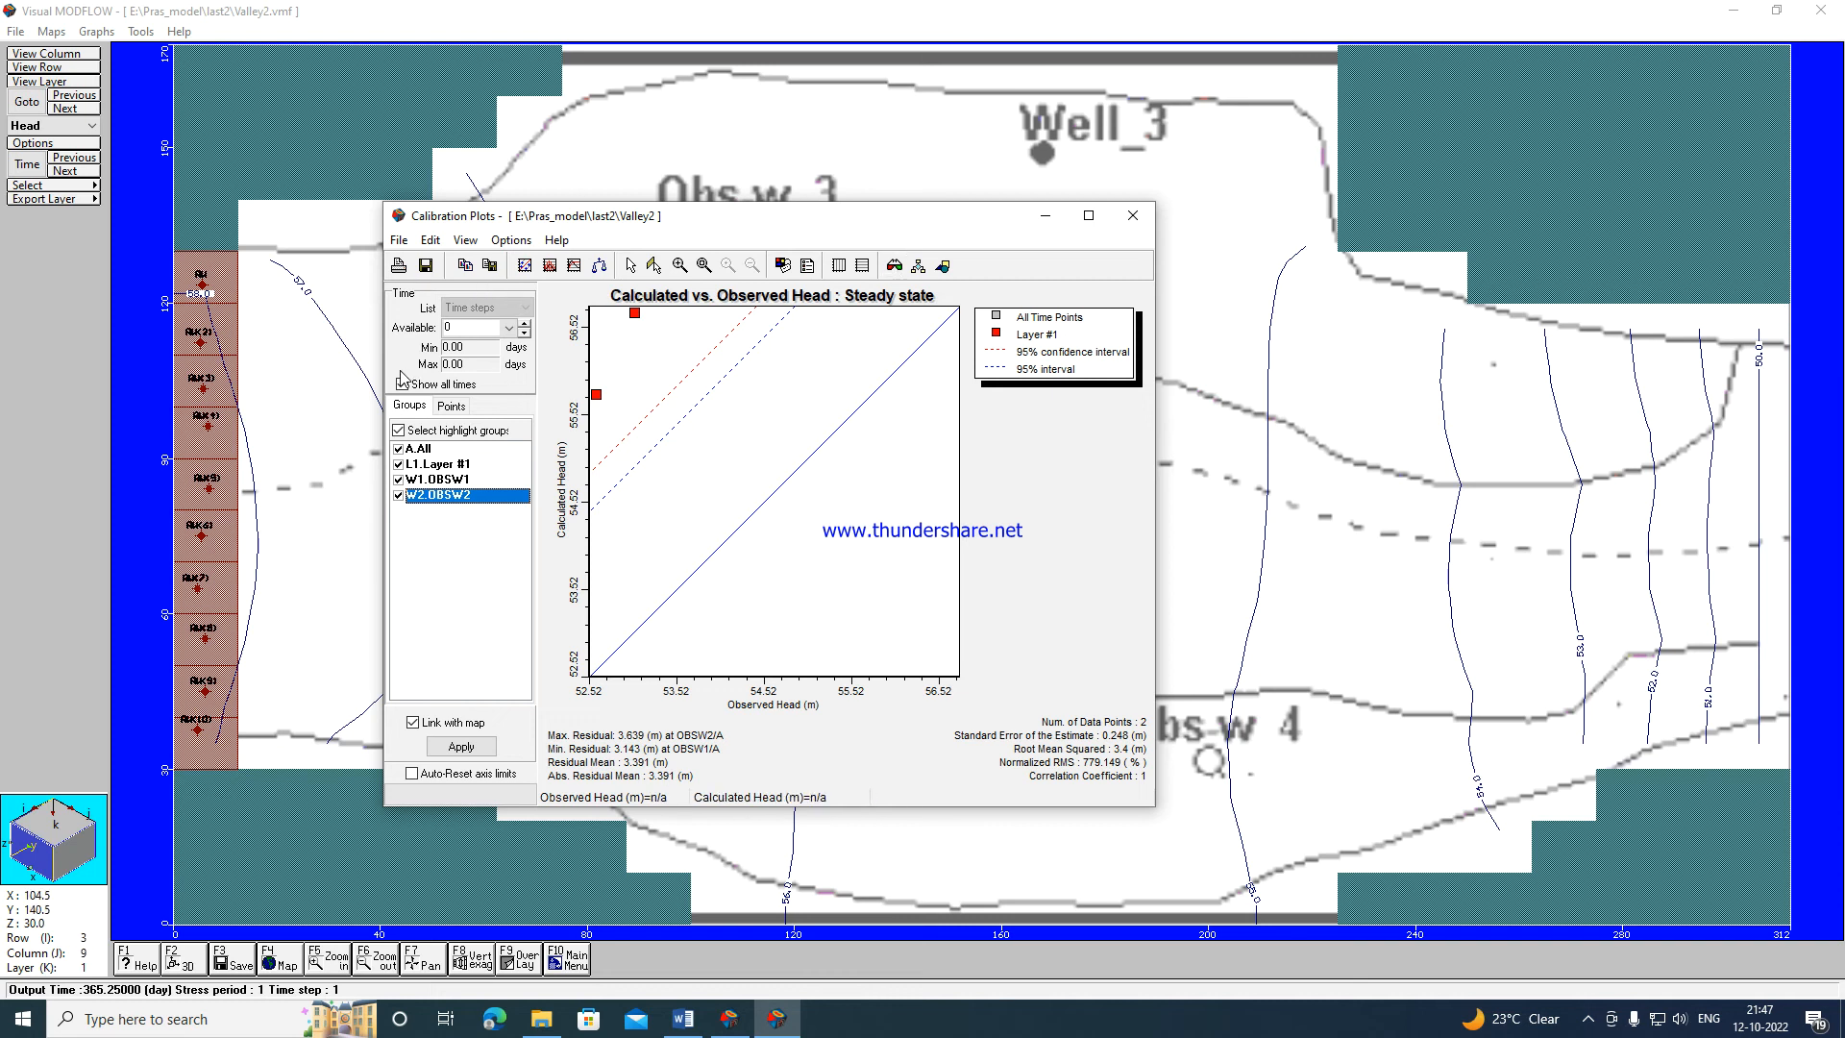
Look through the calibration plot's options and close the Calibration Plots window.
left_click(399, 241)
mouse_move(509, 241)
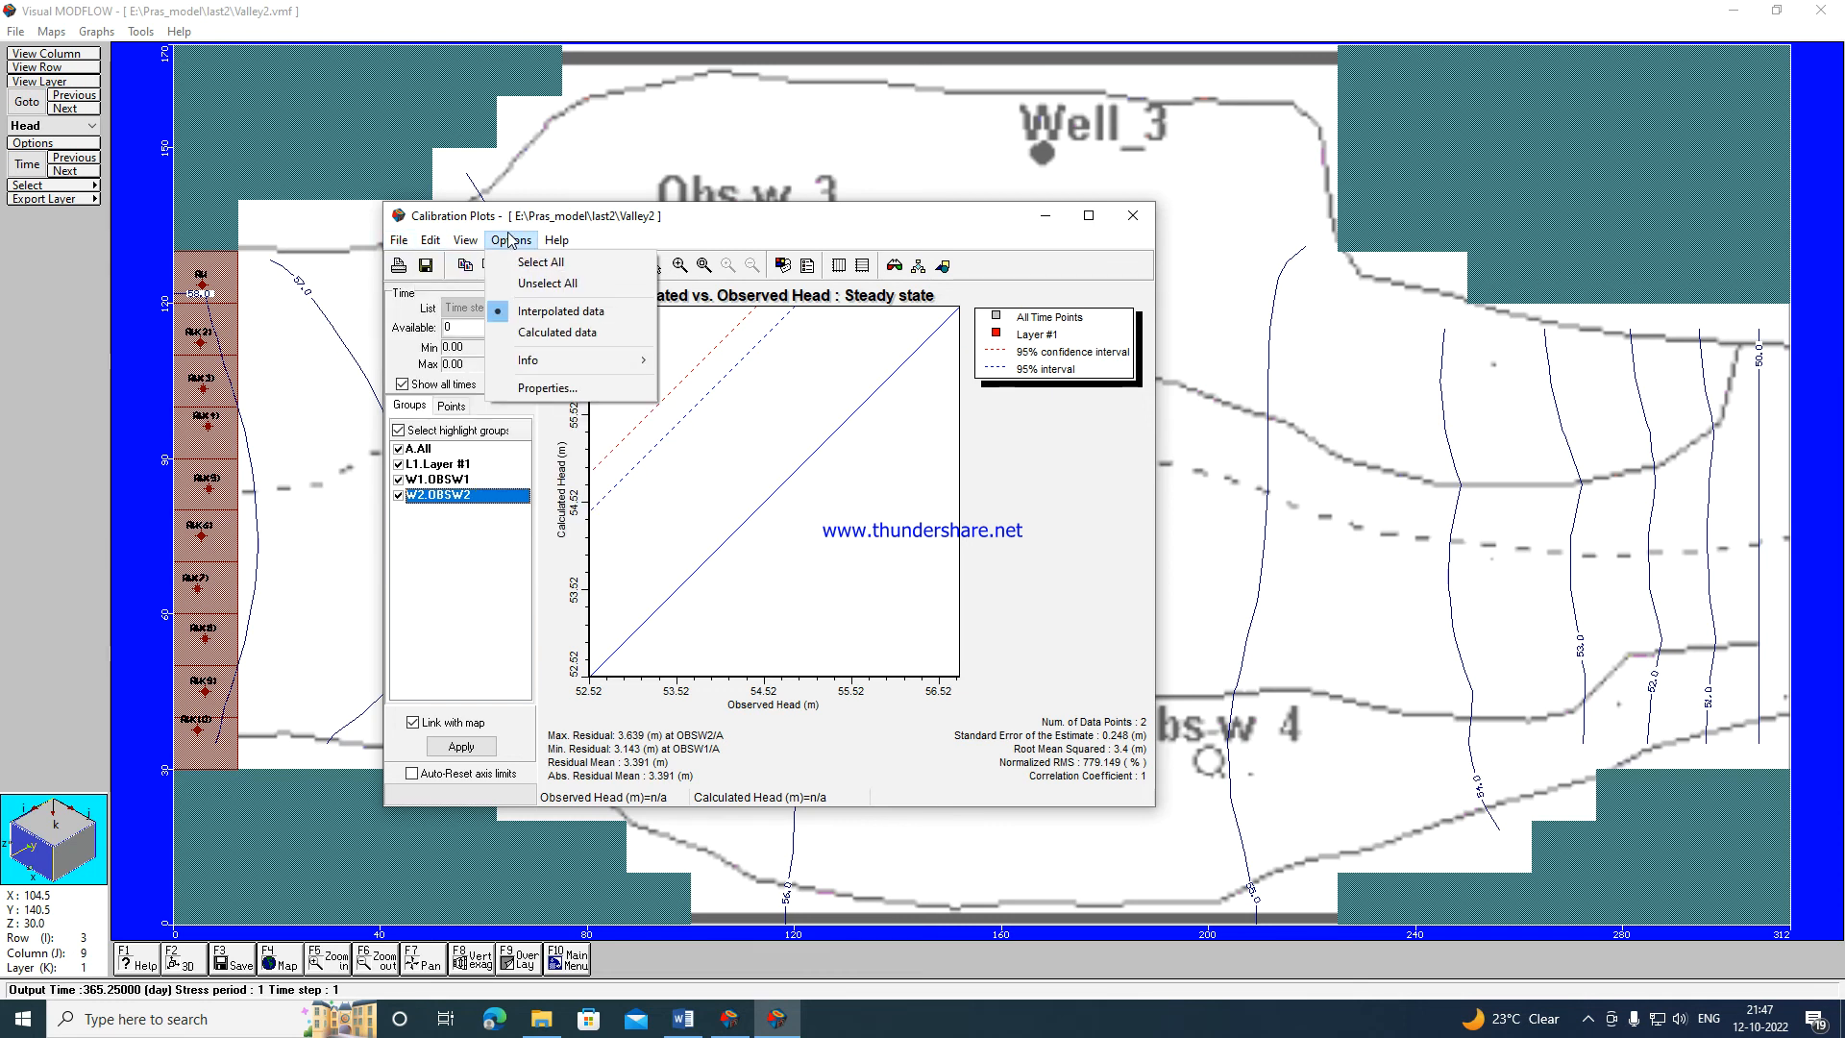
left_click(1132, 216)
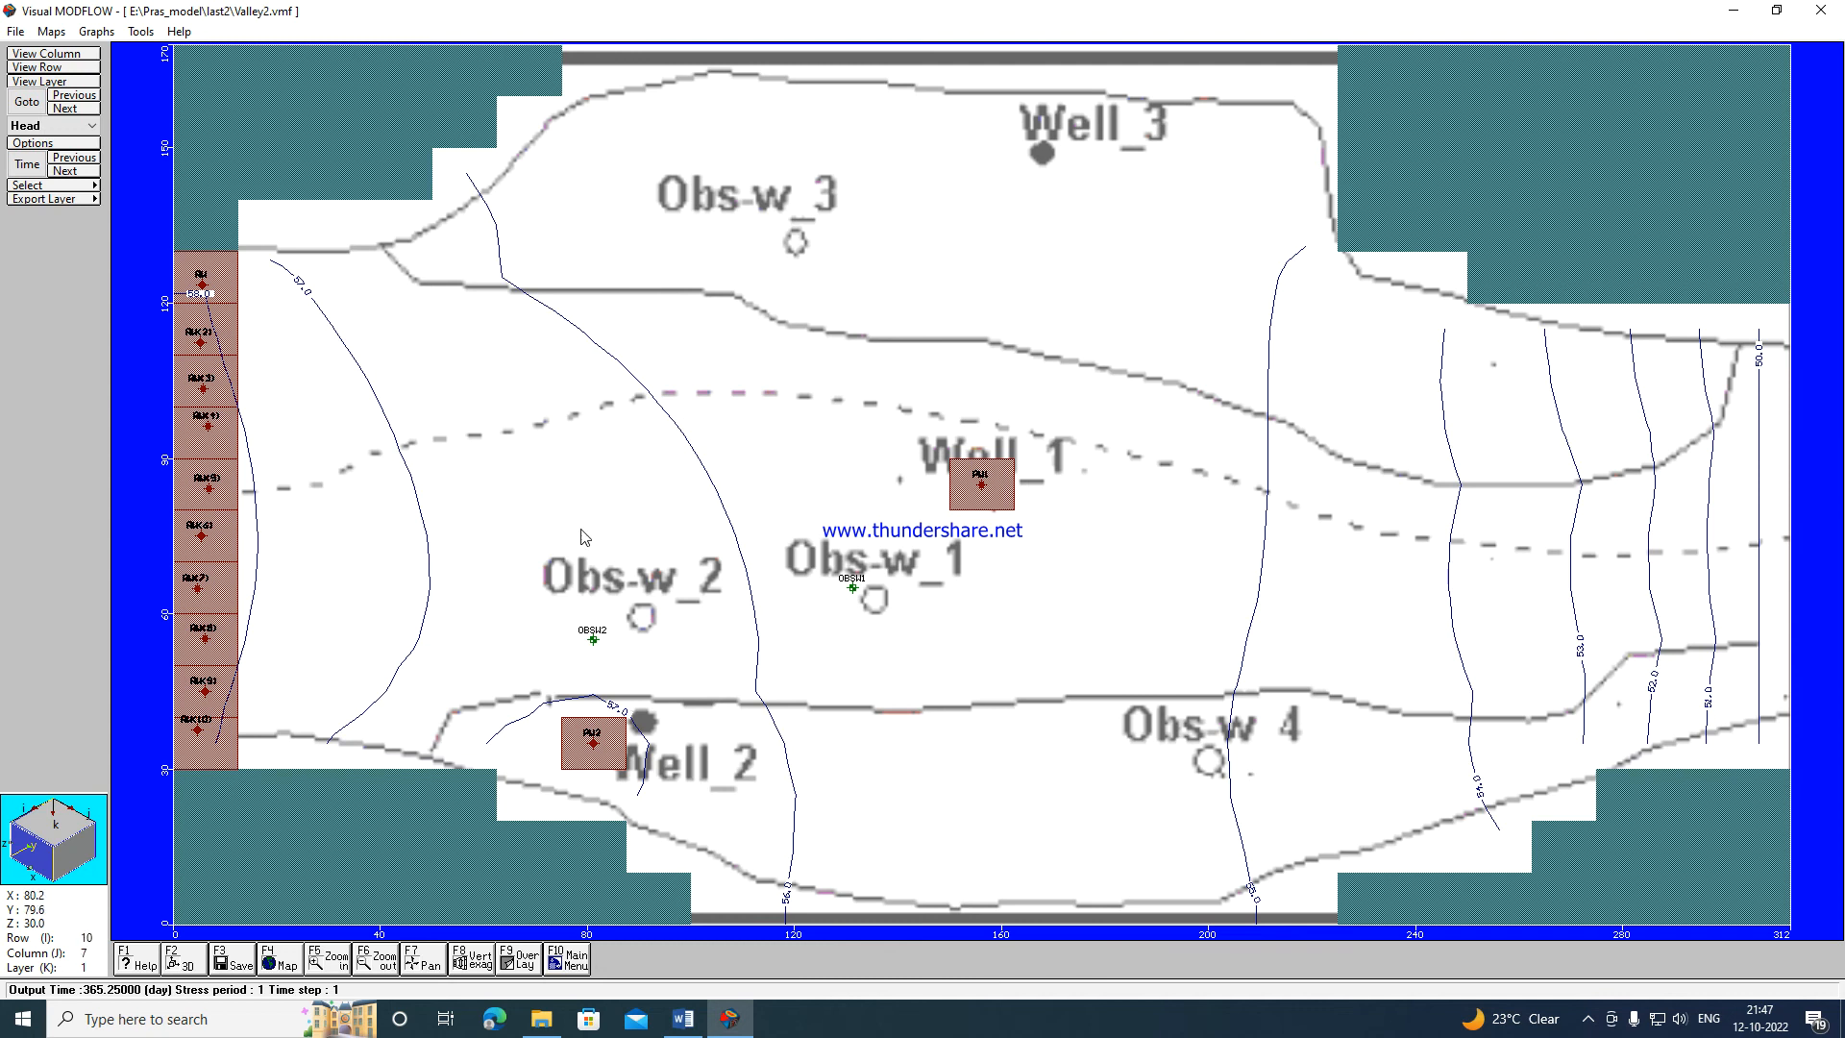
Open the Valley2 model in 3D-Explorer and hide the Valley2.Valley.bmp site map.
left_click(189, 961)
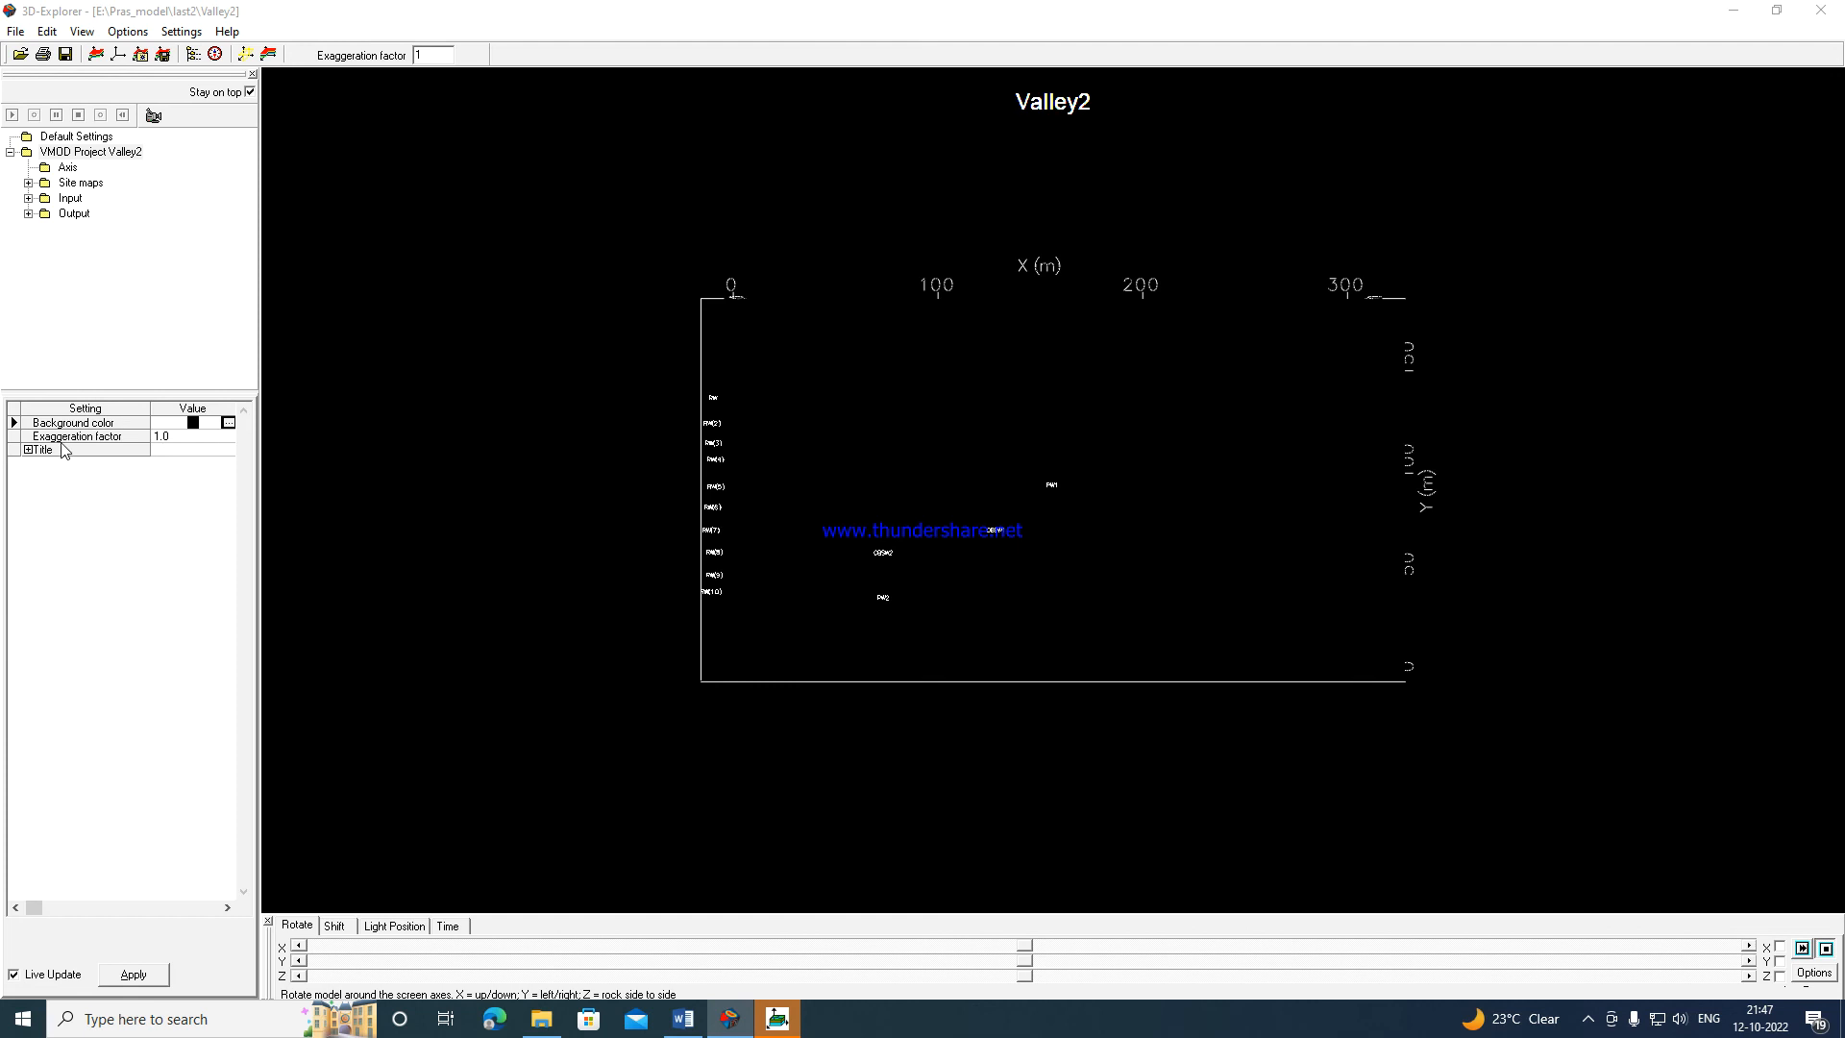
left_click(28, 184)
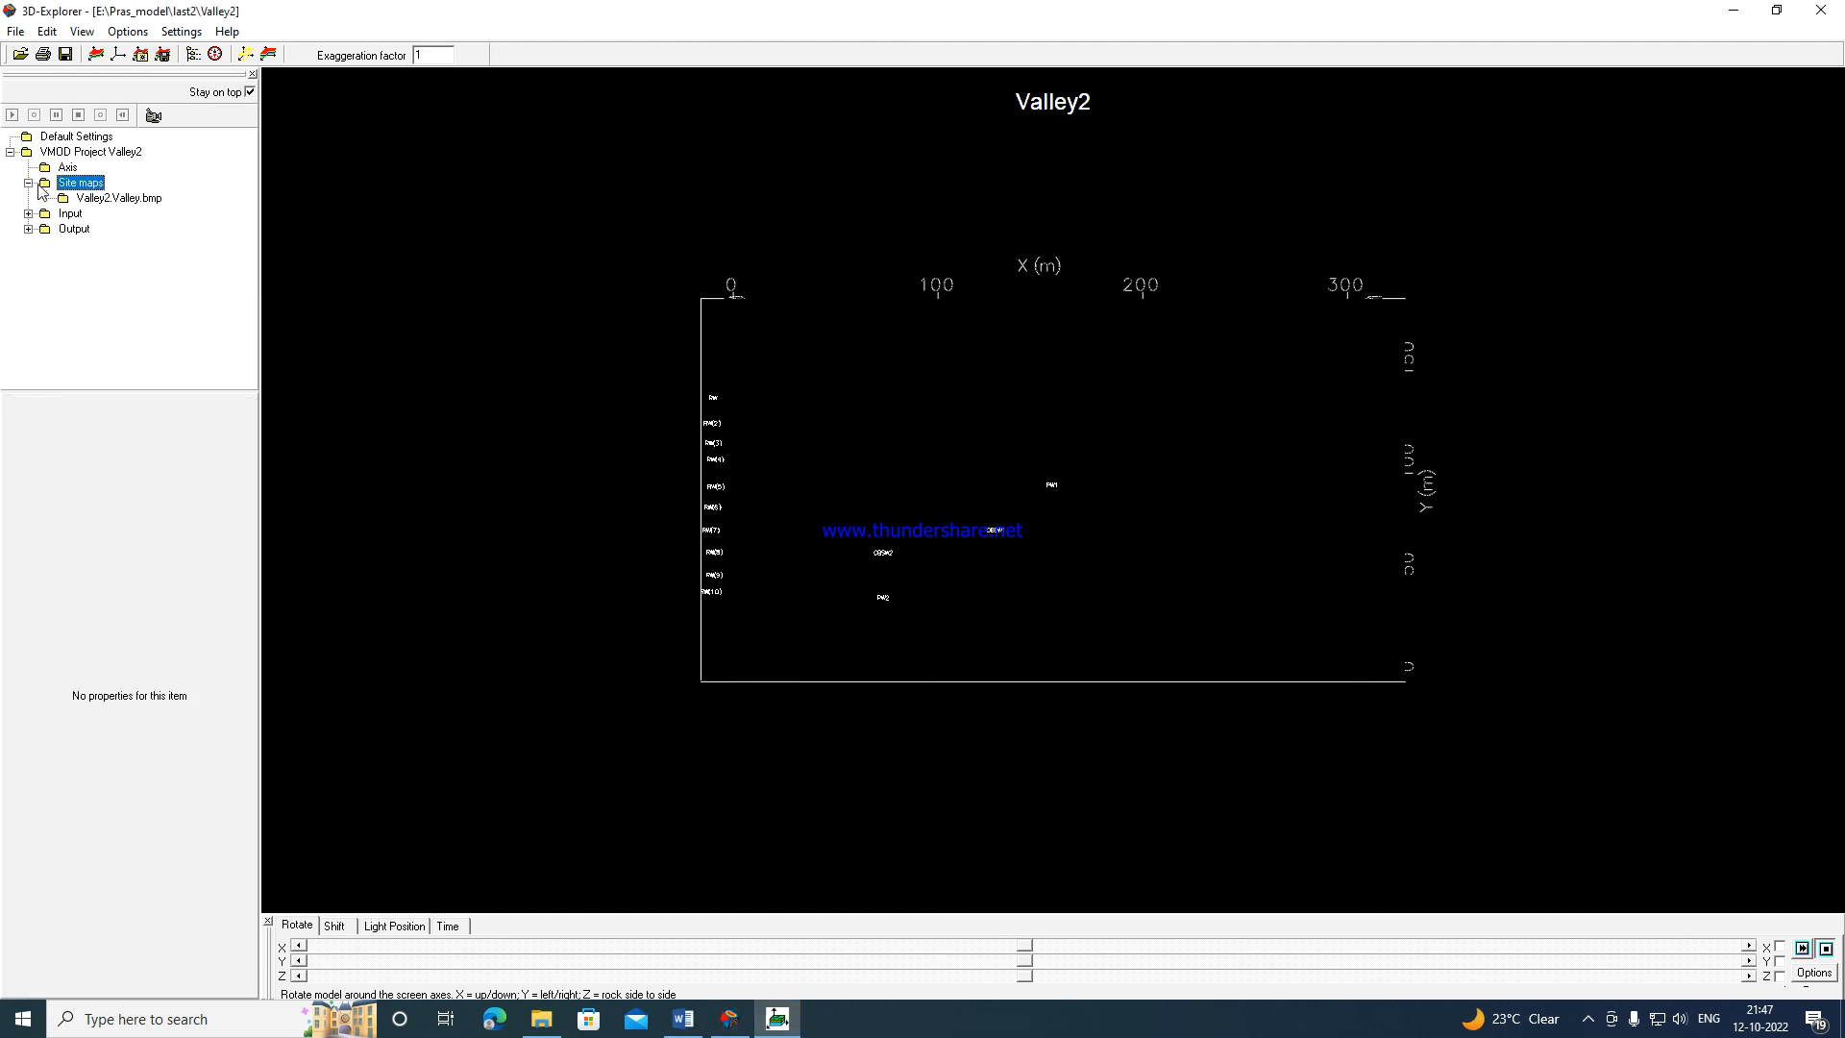
left_click(79, 199)
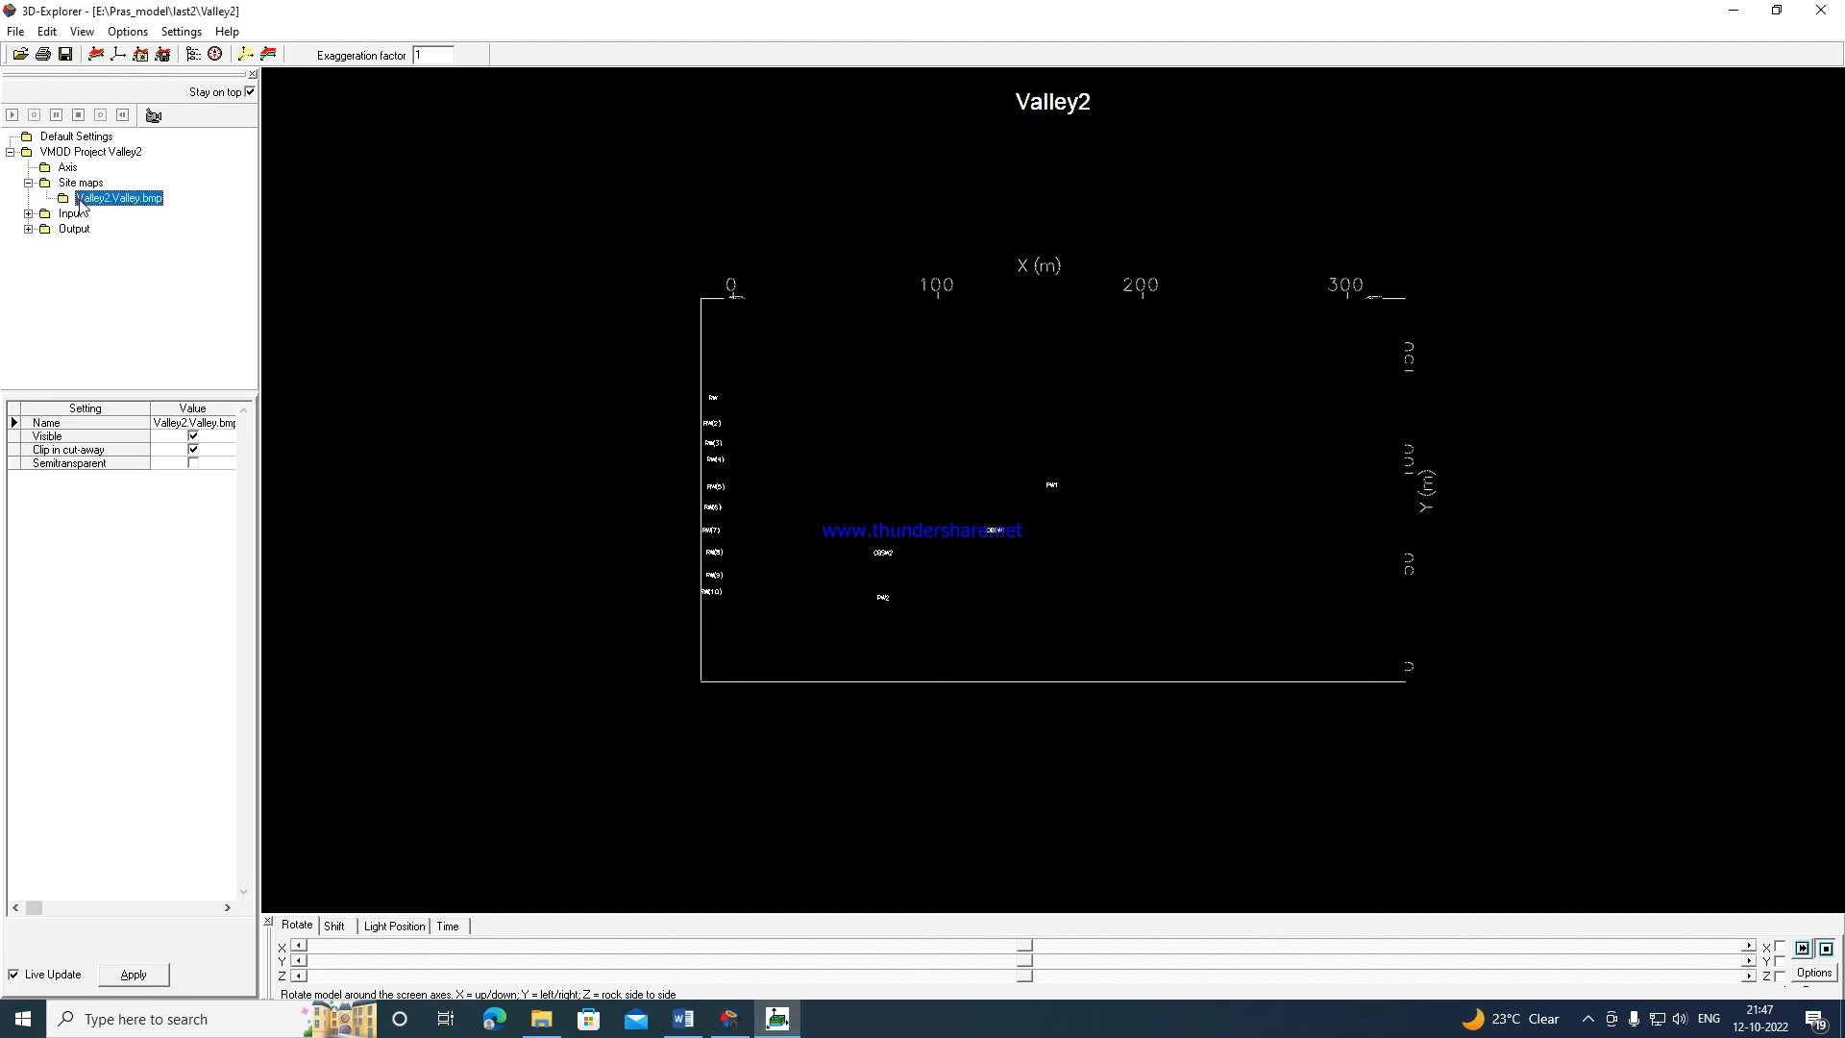
double_click(78, 198)
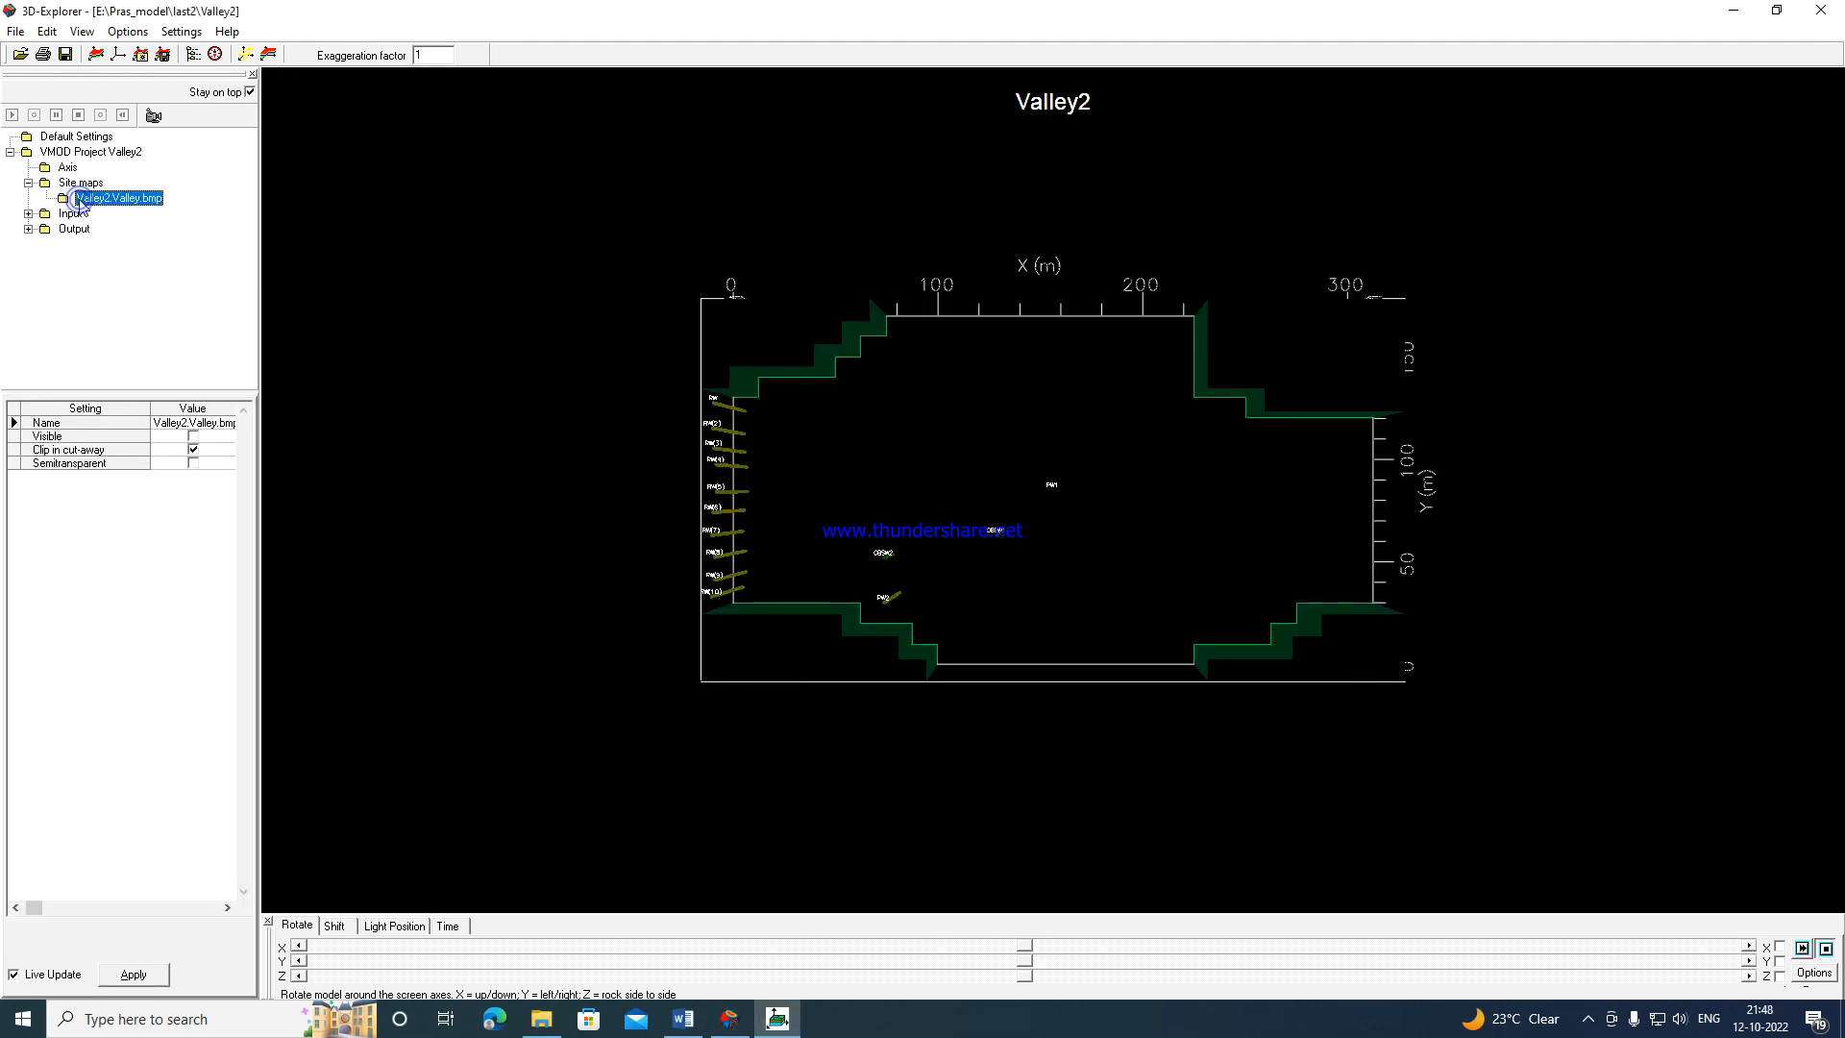
Show grid Slice #1 and Slice #2 from the model inputs in the 3D view.
left_click(29, 216)
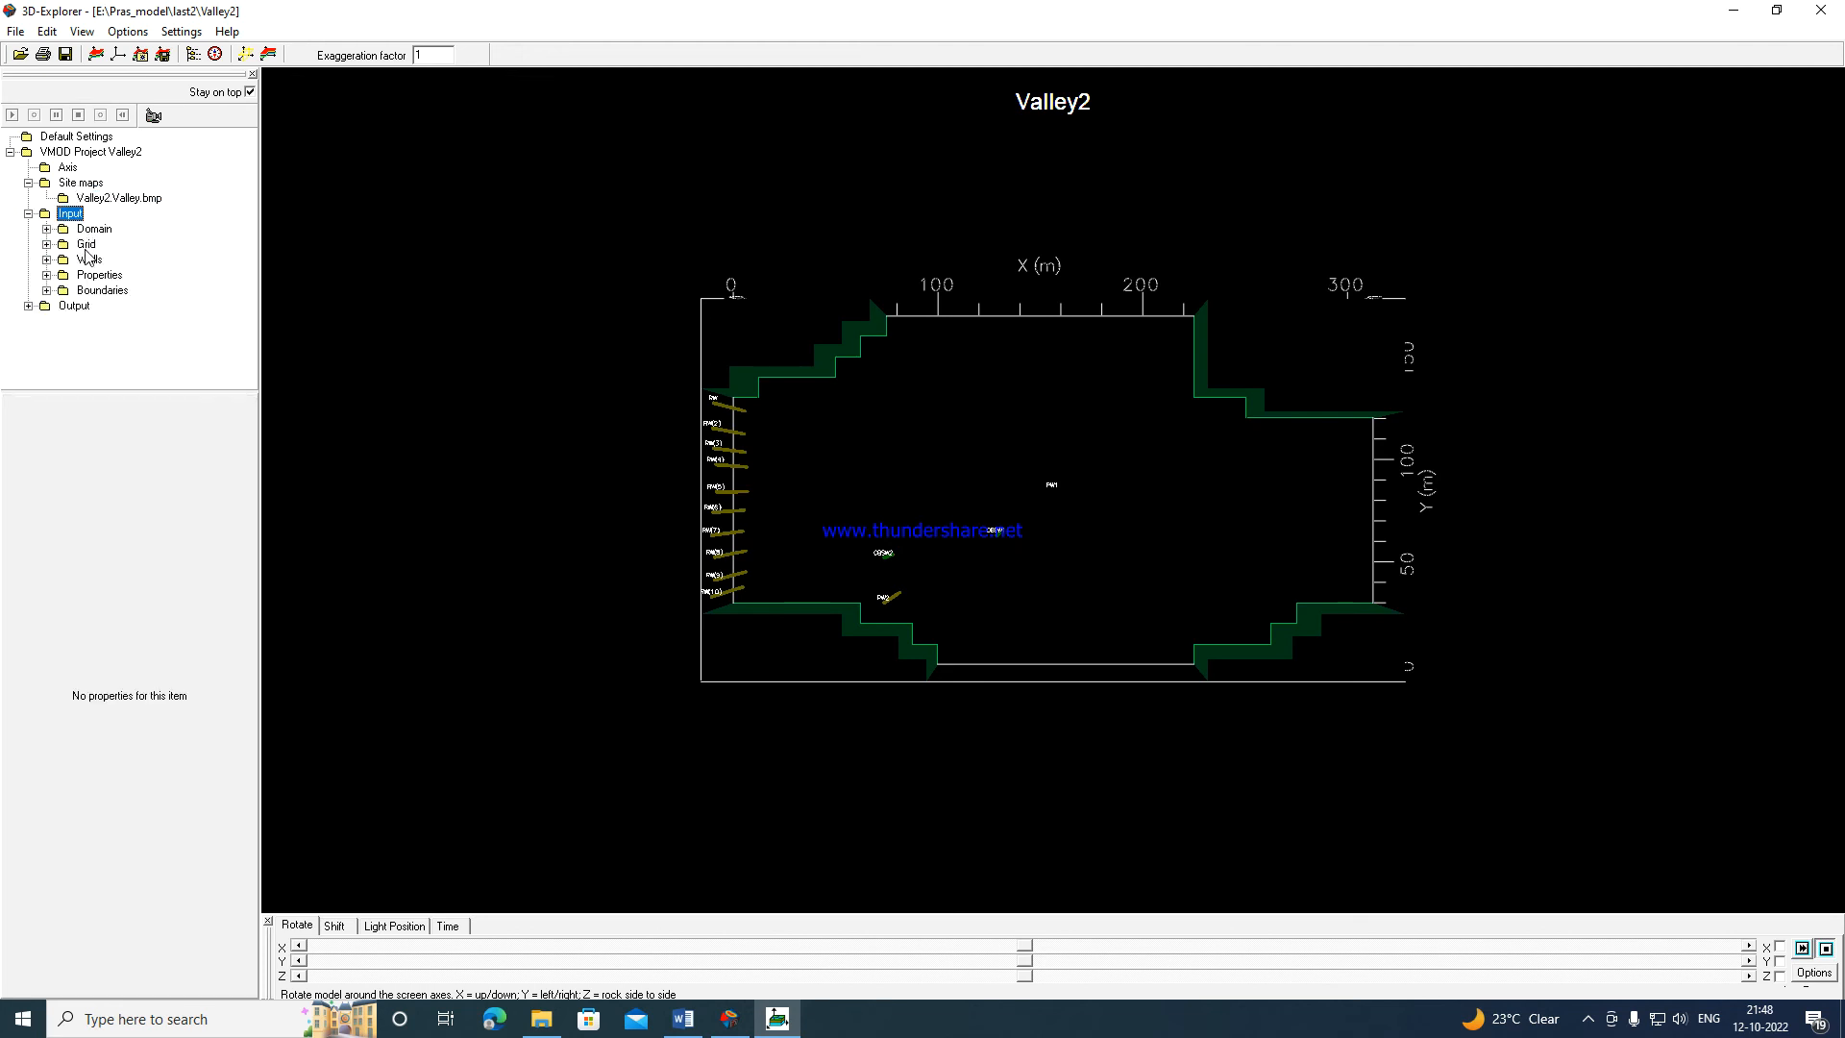
left_click(46, 245)
left_click(108, 260)
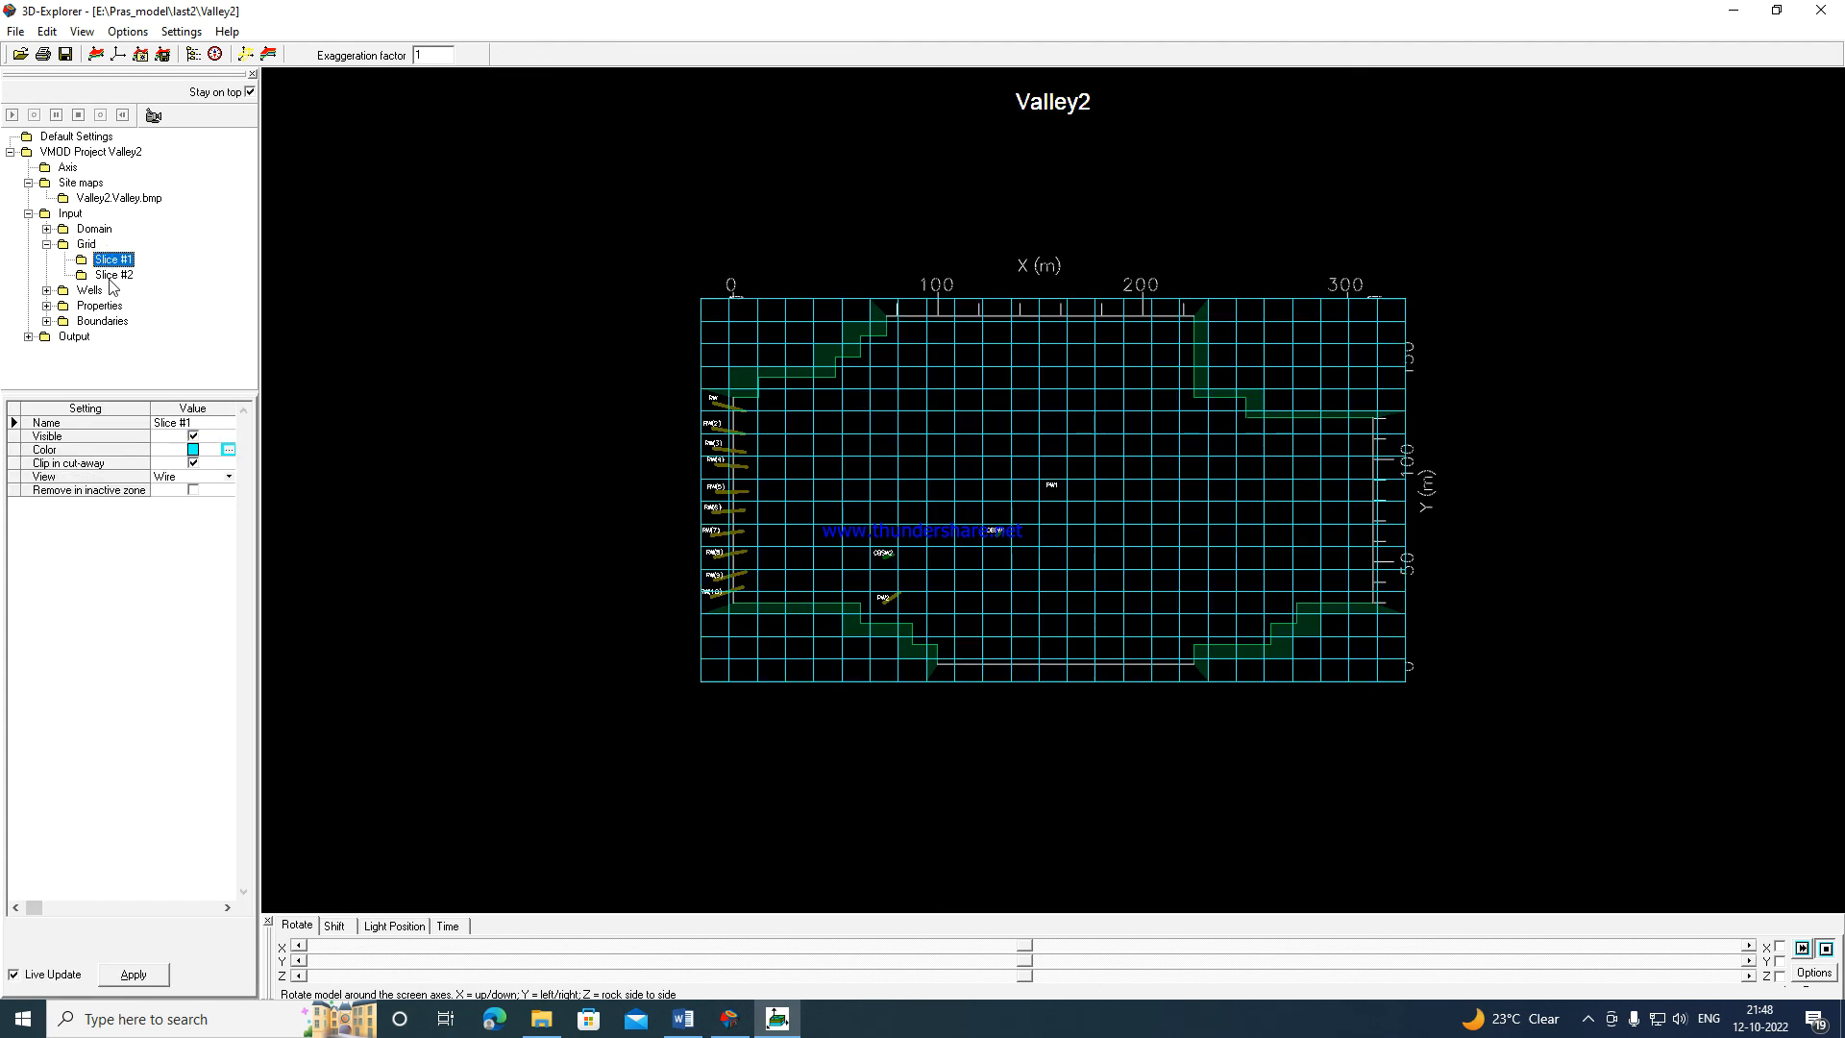
left_click(112, 279)
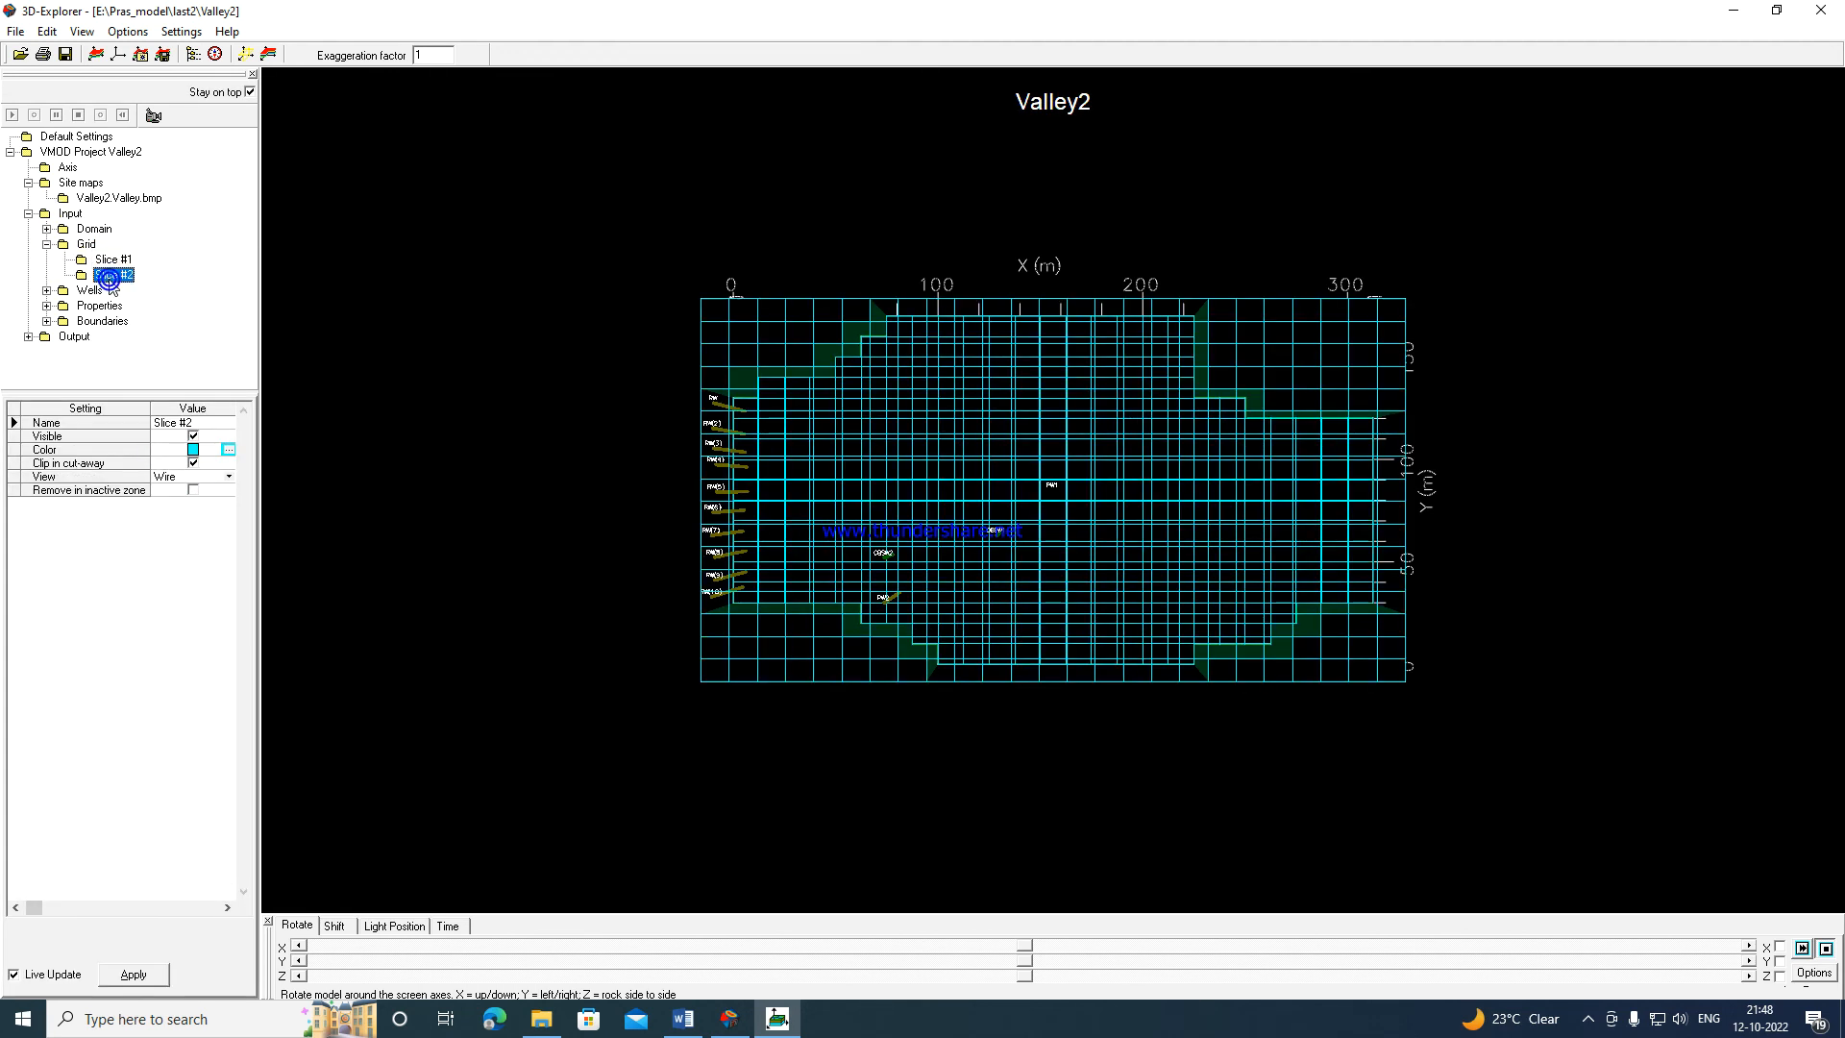
Hide the head observation wells and display the Conductivity property zones in the 3D view.
left_click(47, 291)
left_click(105, 308)
double_click(107, 308)
double_click(141, 329)
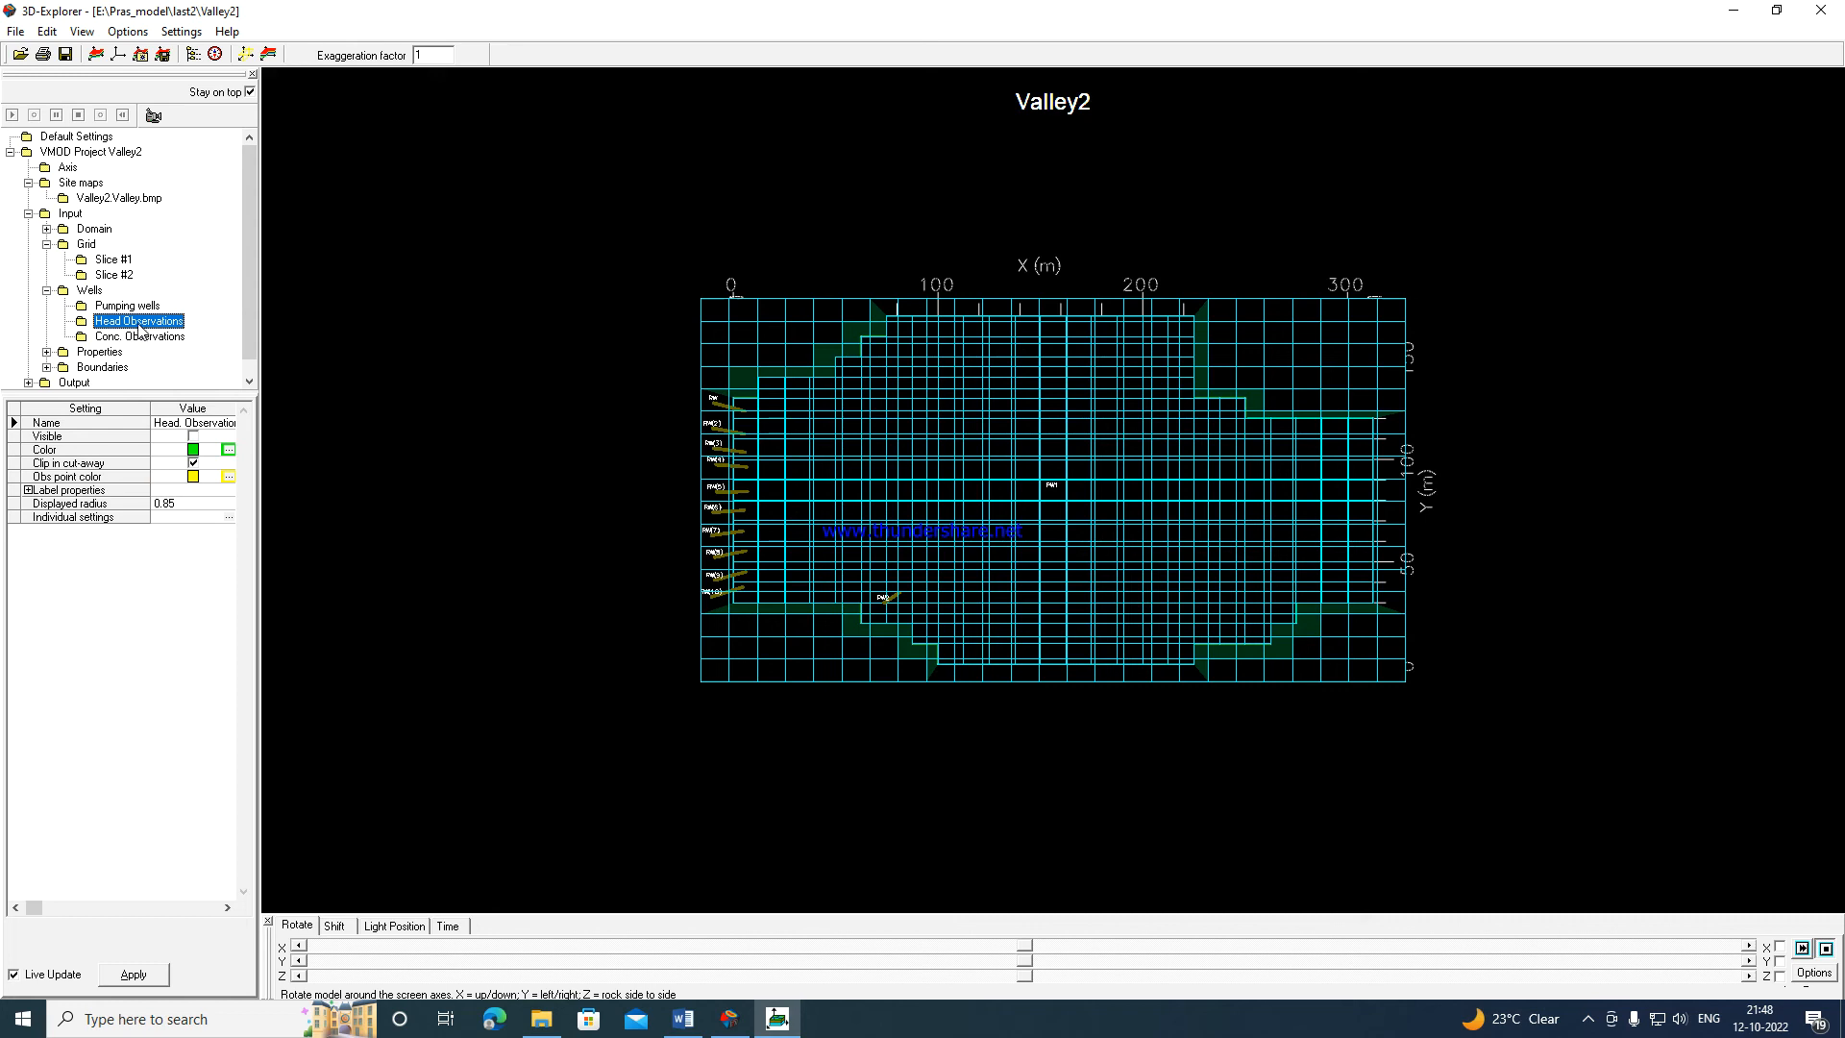
double_click(60, 355)
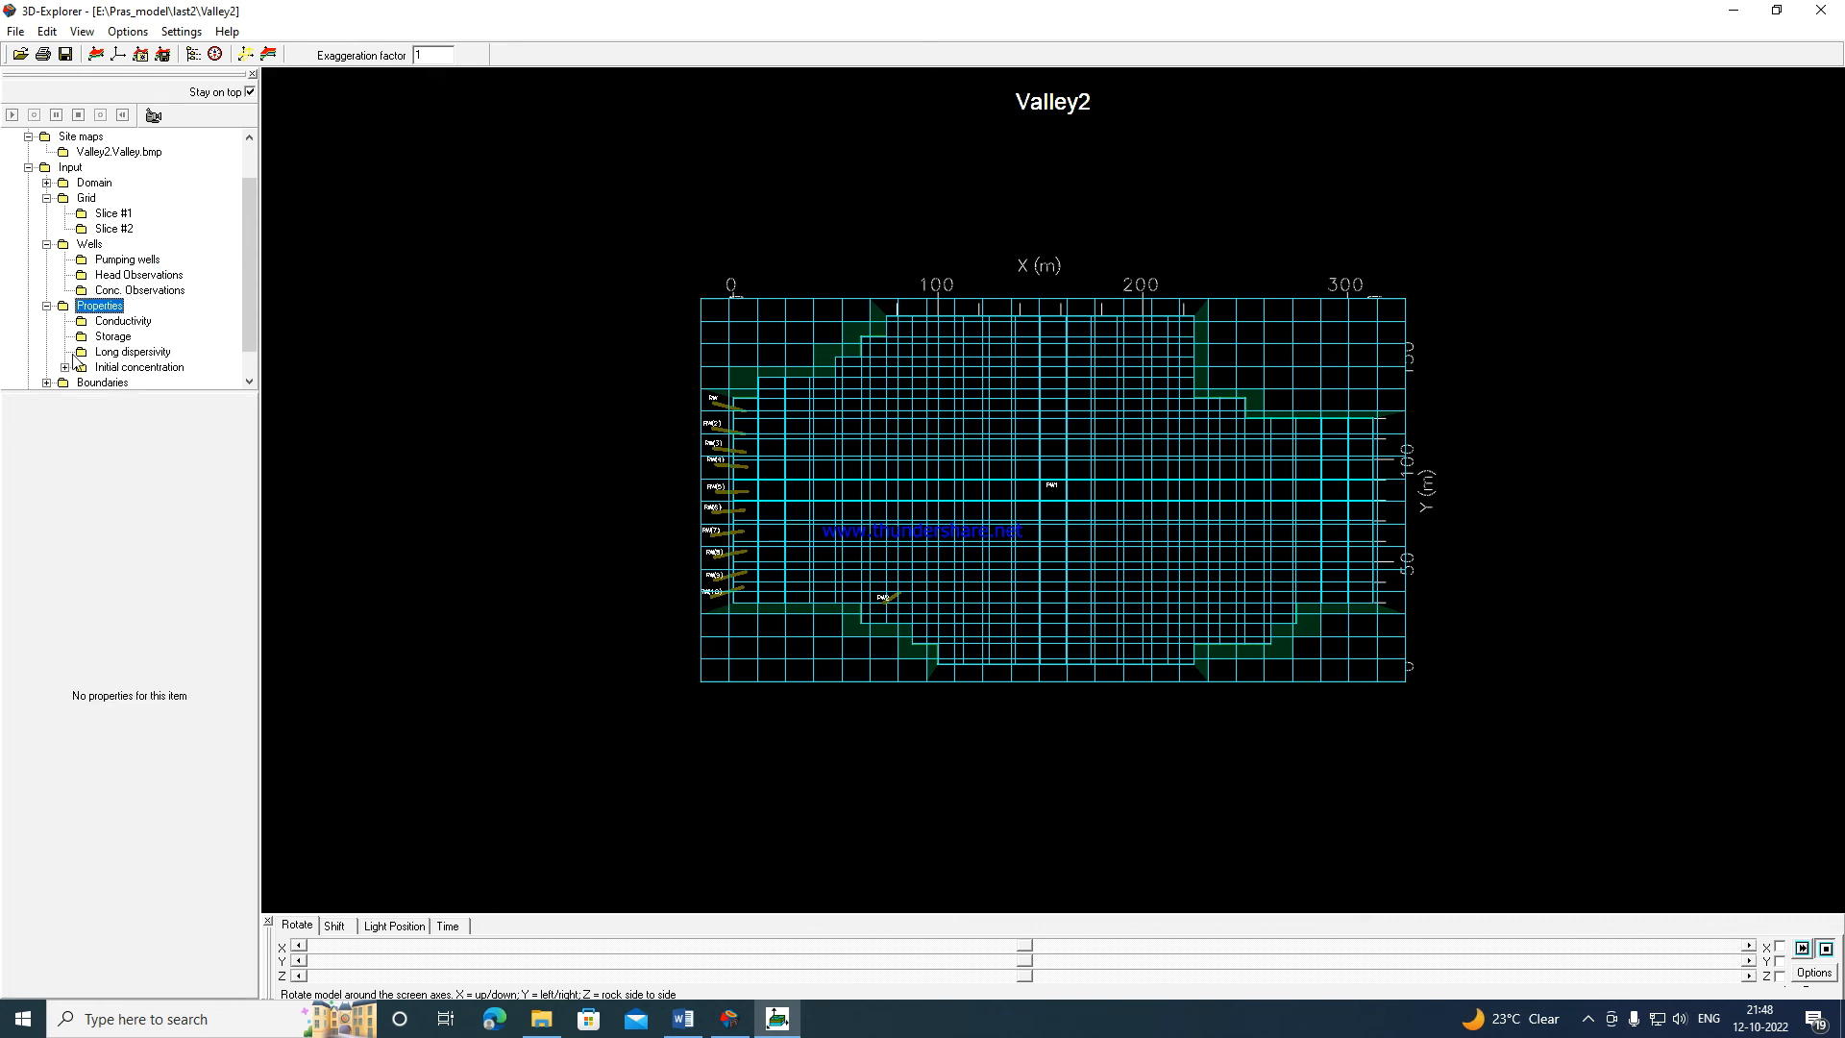
double_click(122, 322)
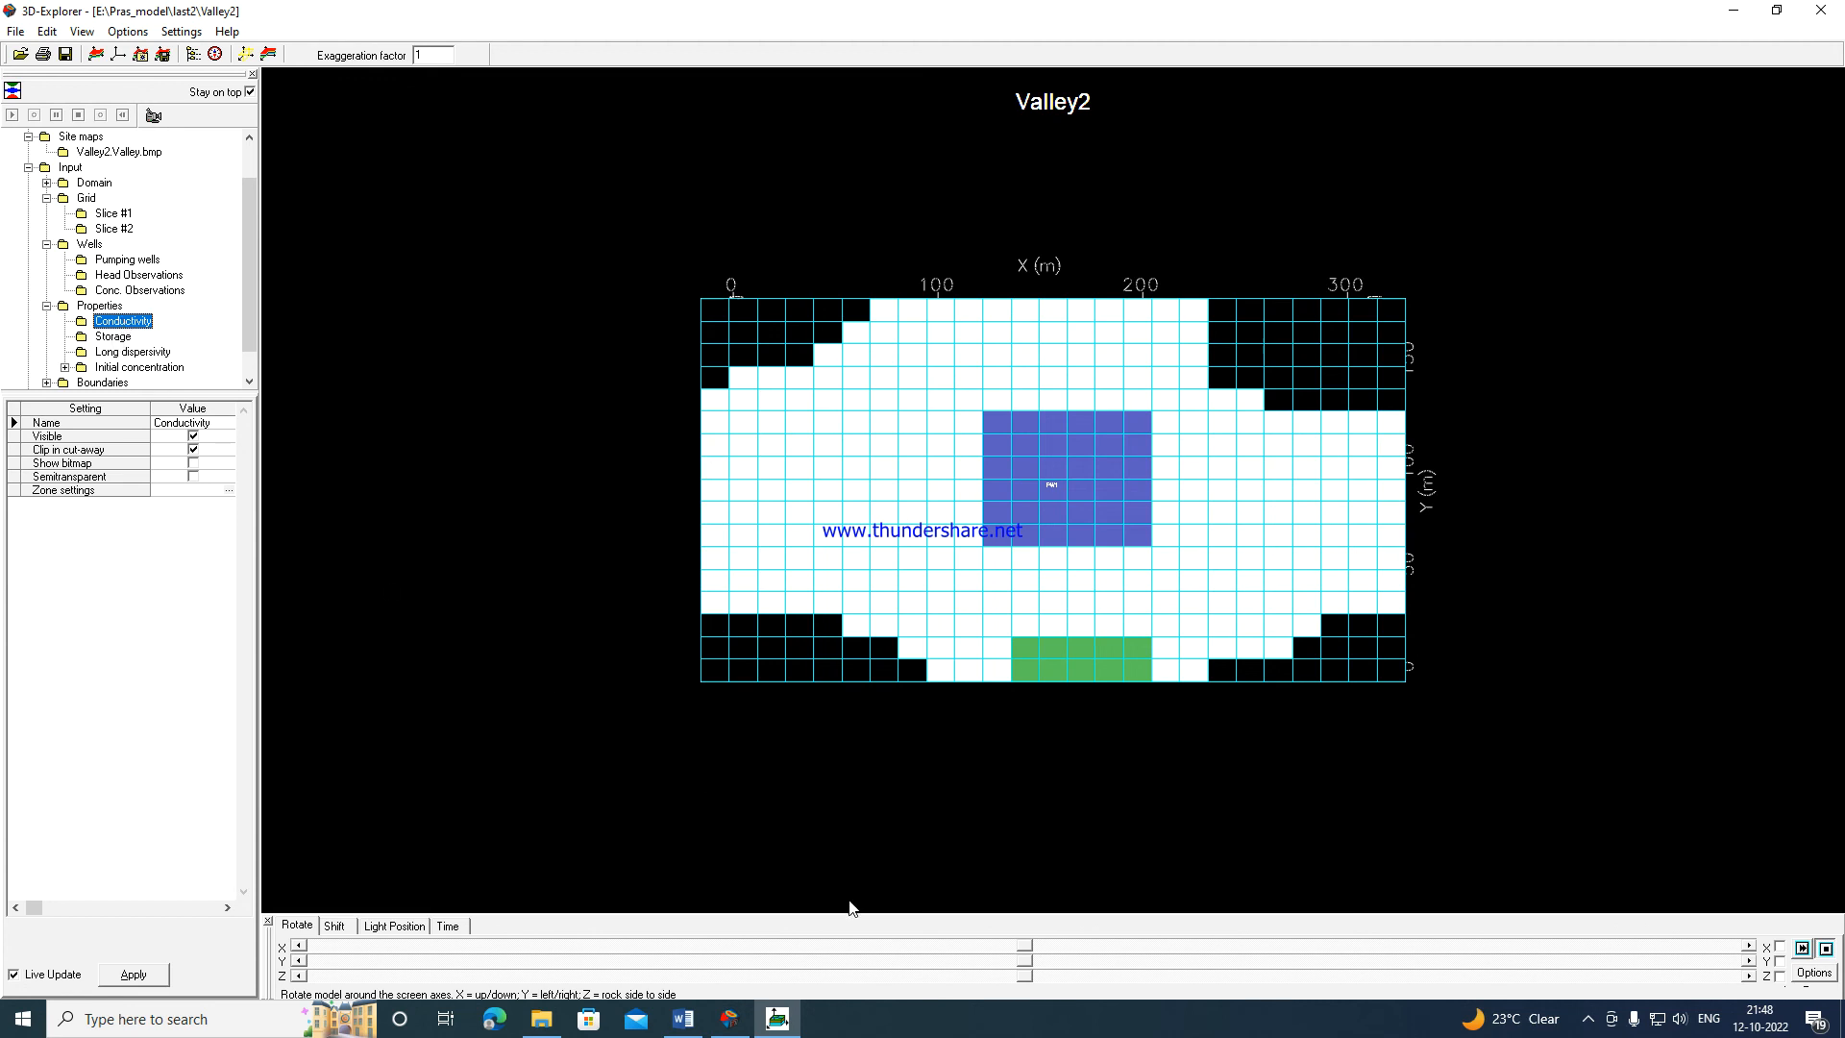
Rotate the conductivity model about the X, Y and Z axes to examine it from several sides, and close 3D-Explorer.
left_click_drag(1025, 946, 852, 946)
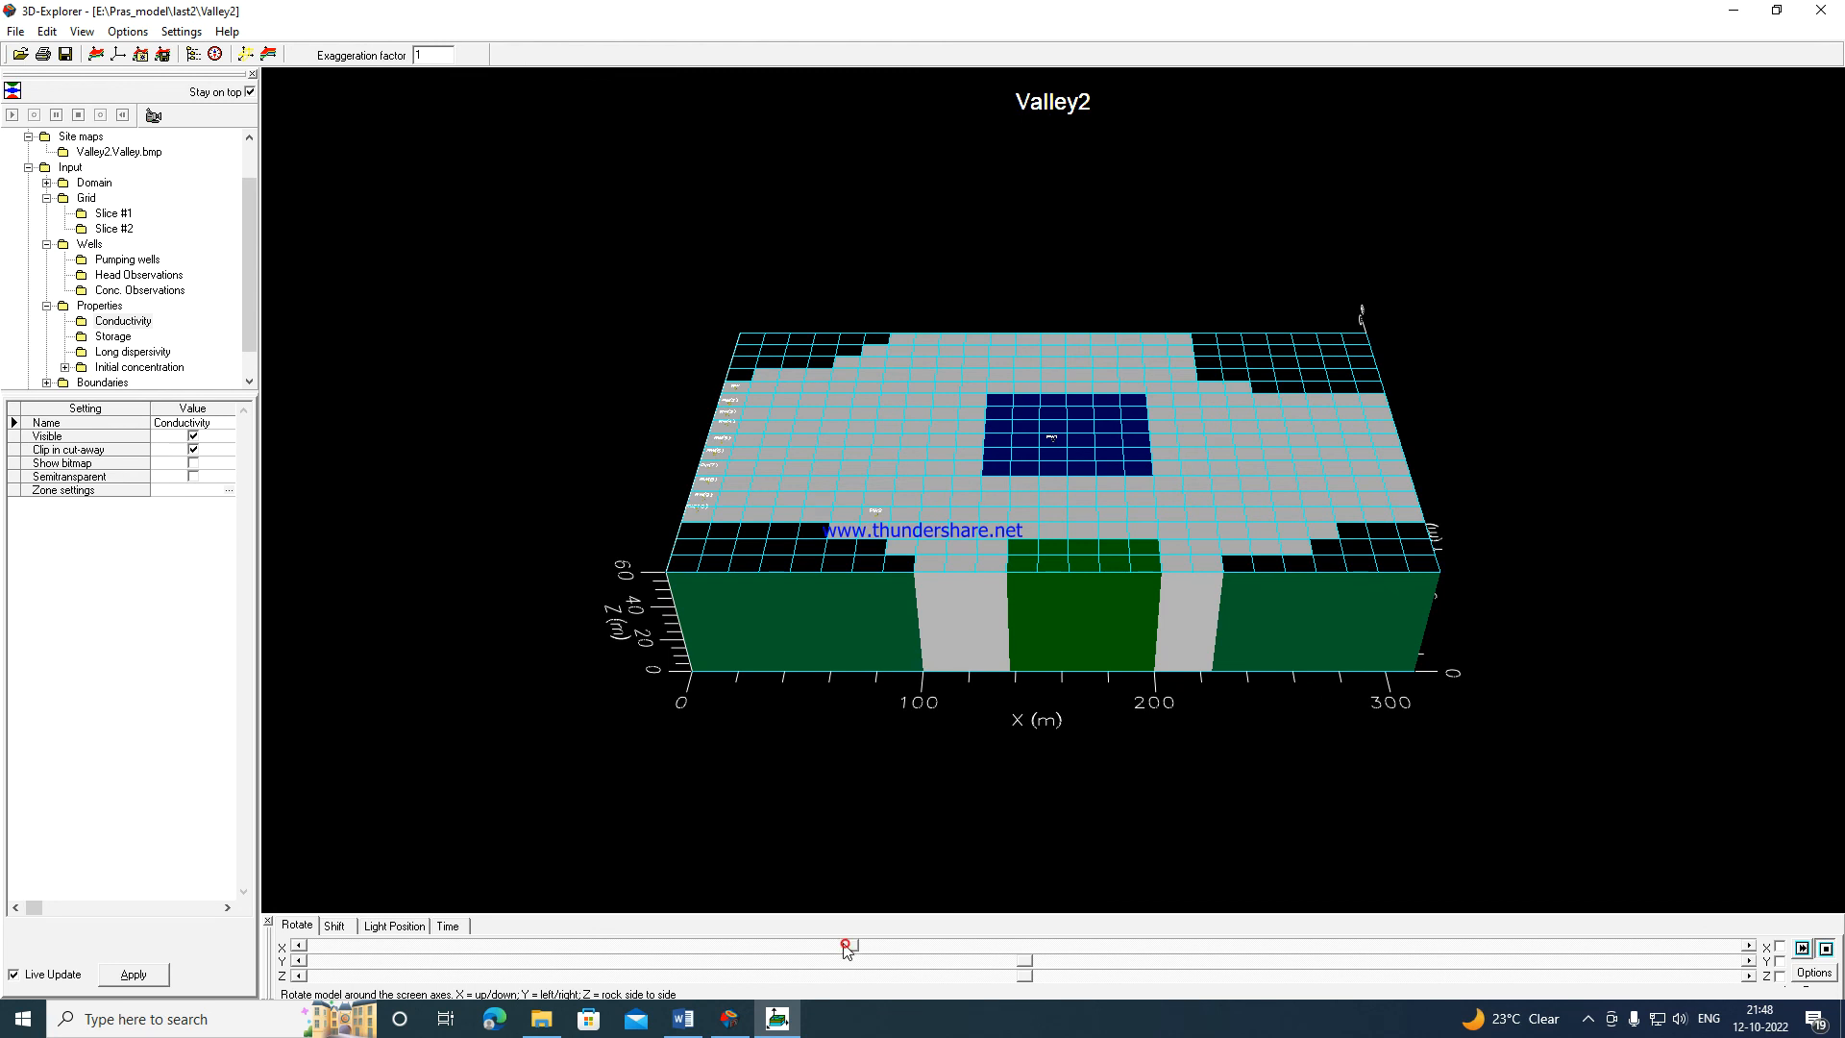
left_click_drag(850, 949, 792, 950)
left_click_drag(1026, 960, 1208, 961)
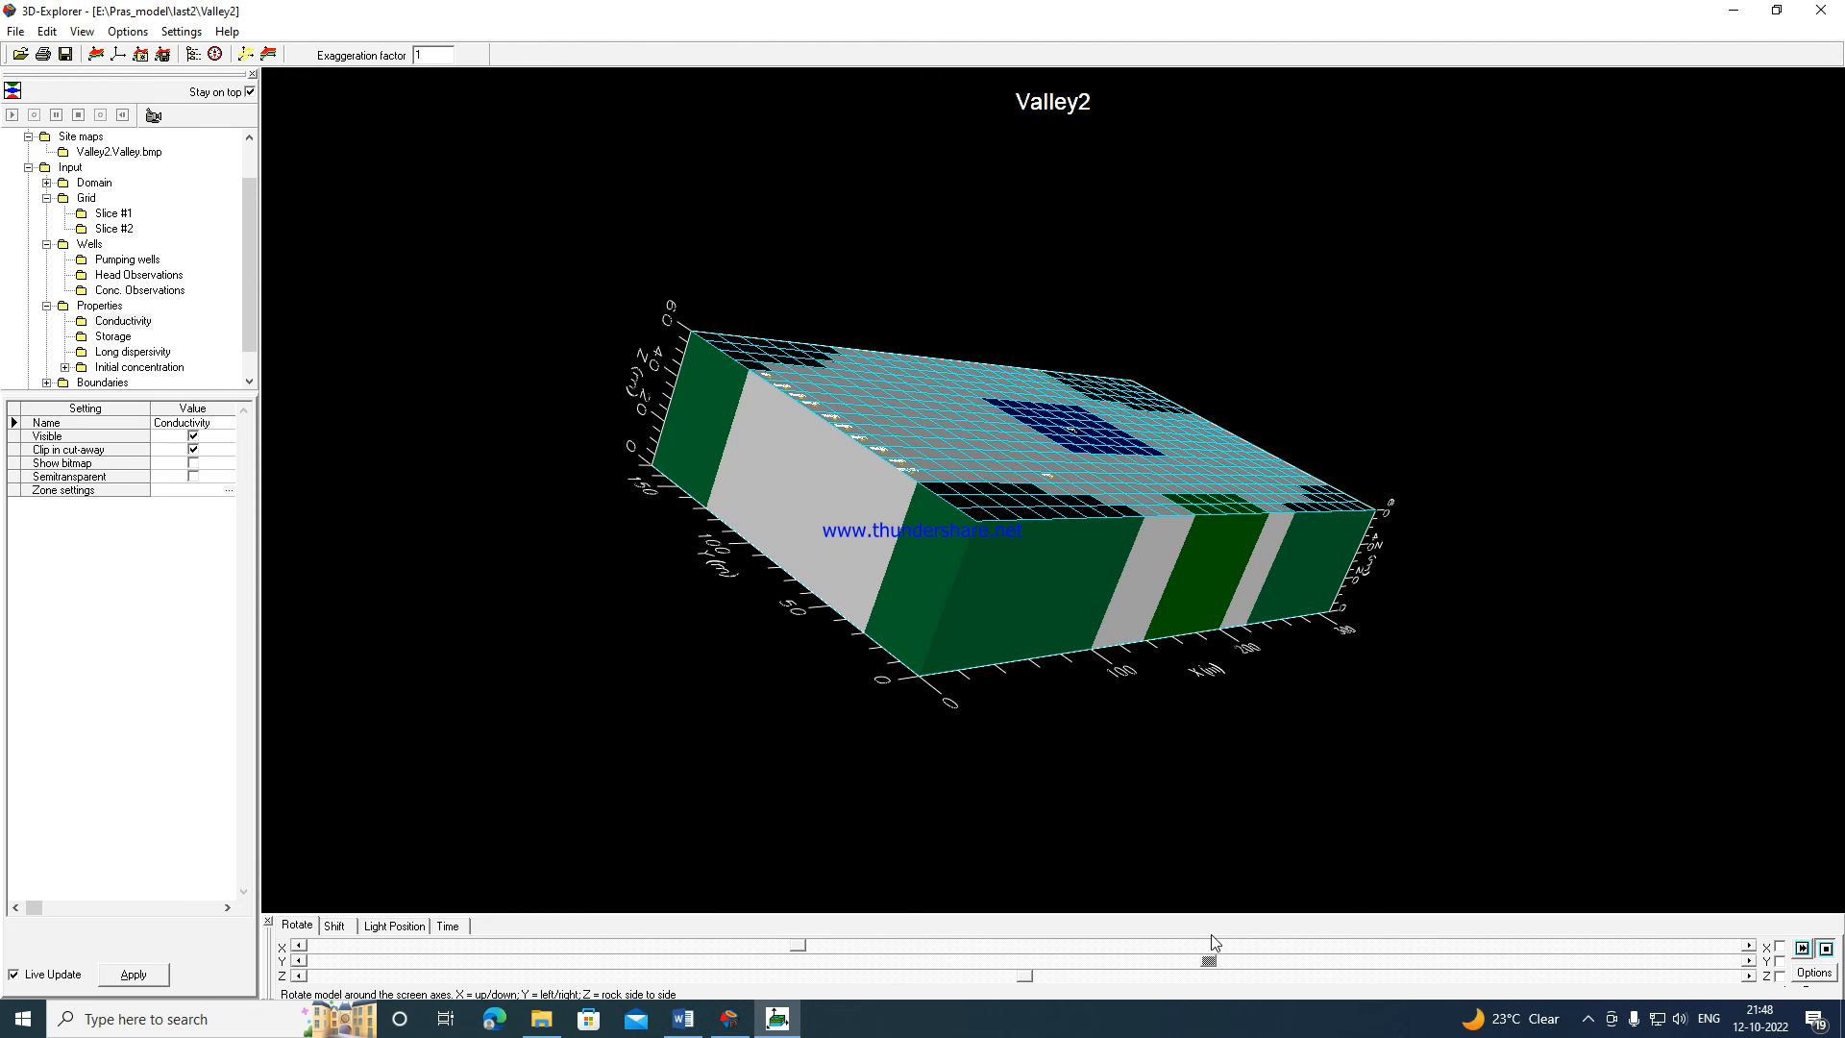
mouse_move(1207, 961)
left_mouse_down()
mouse_move(984, 960)
mouse_move(1041, 976)
mouse_move(1233, 959)
left_mouse_up()
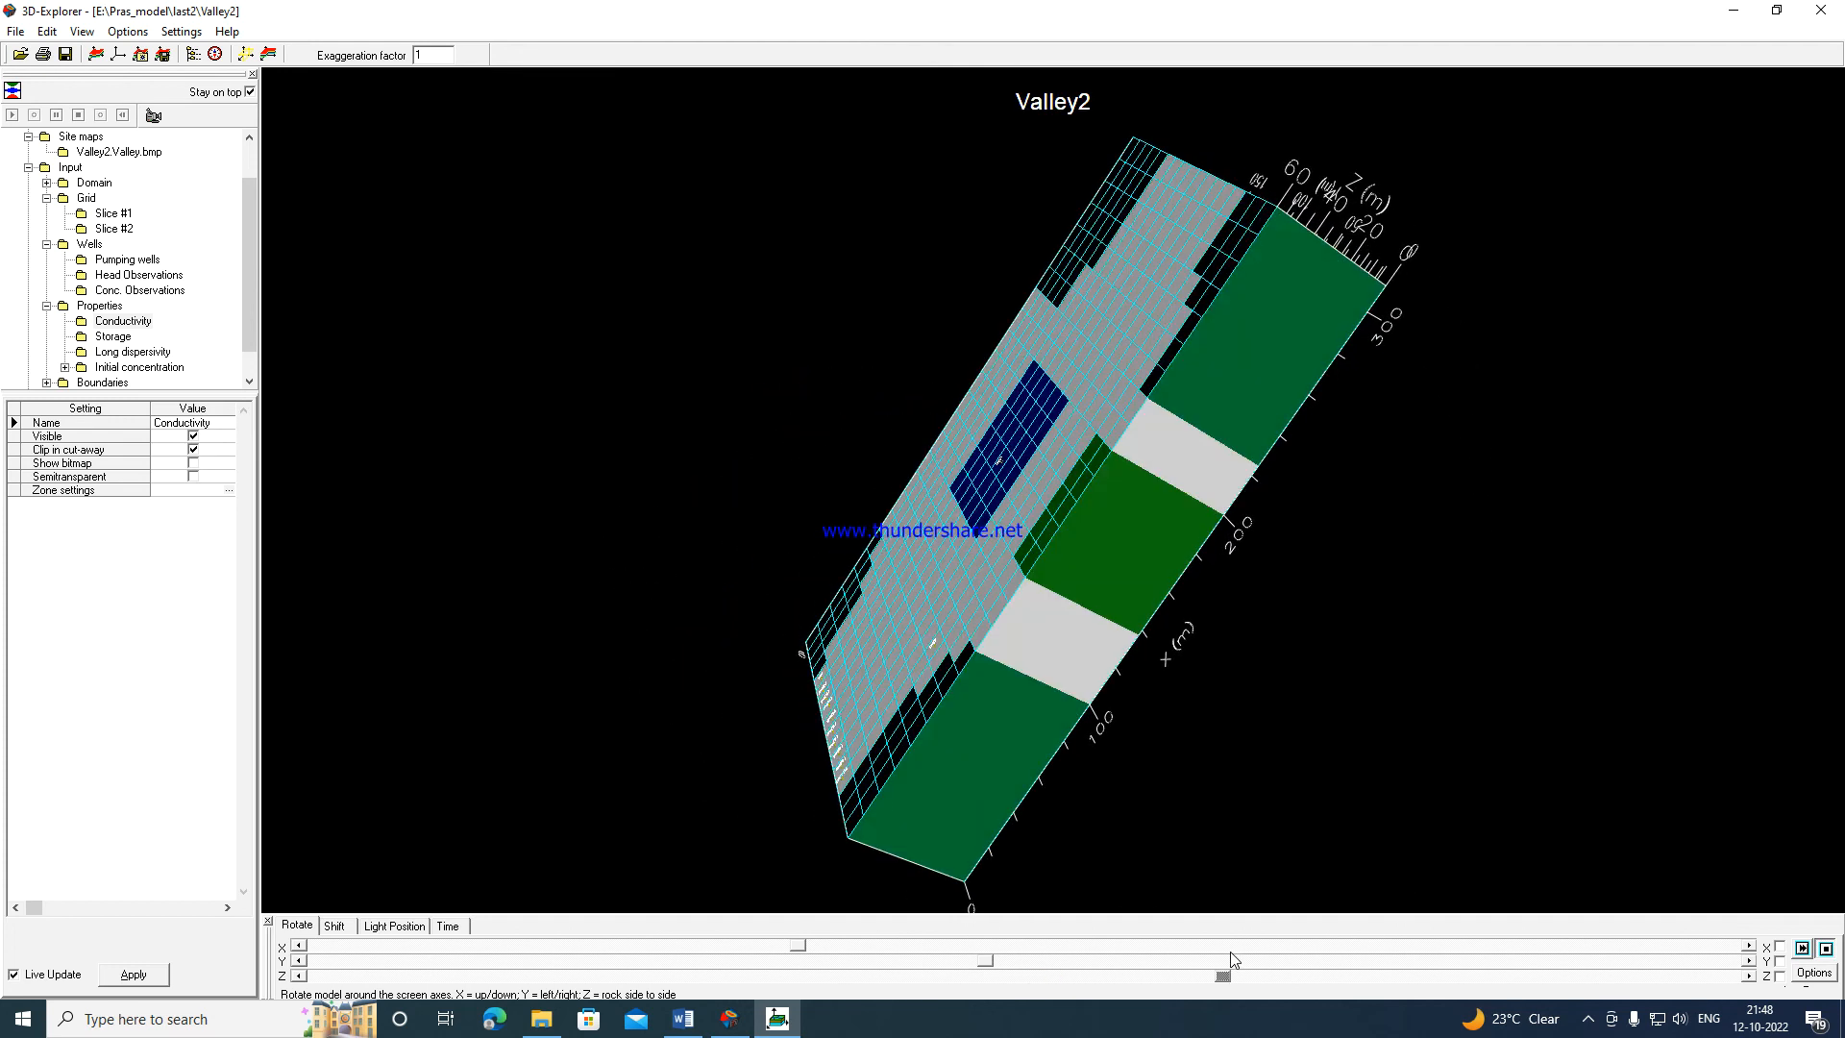
left_click(1224, 976)
left_click_drag(1143, 995, 946, 940)
left_click_drag(794, 955, 994, 975)
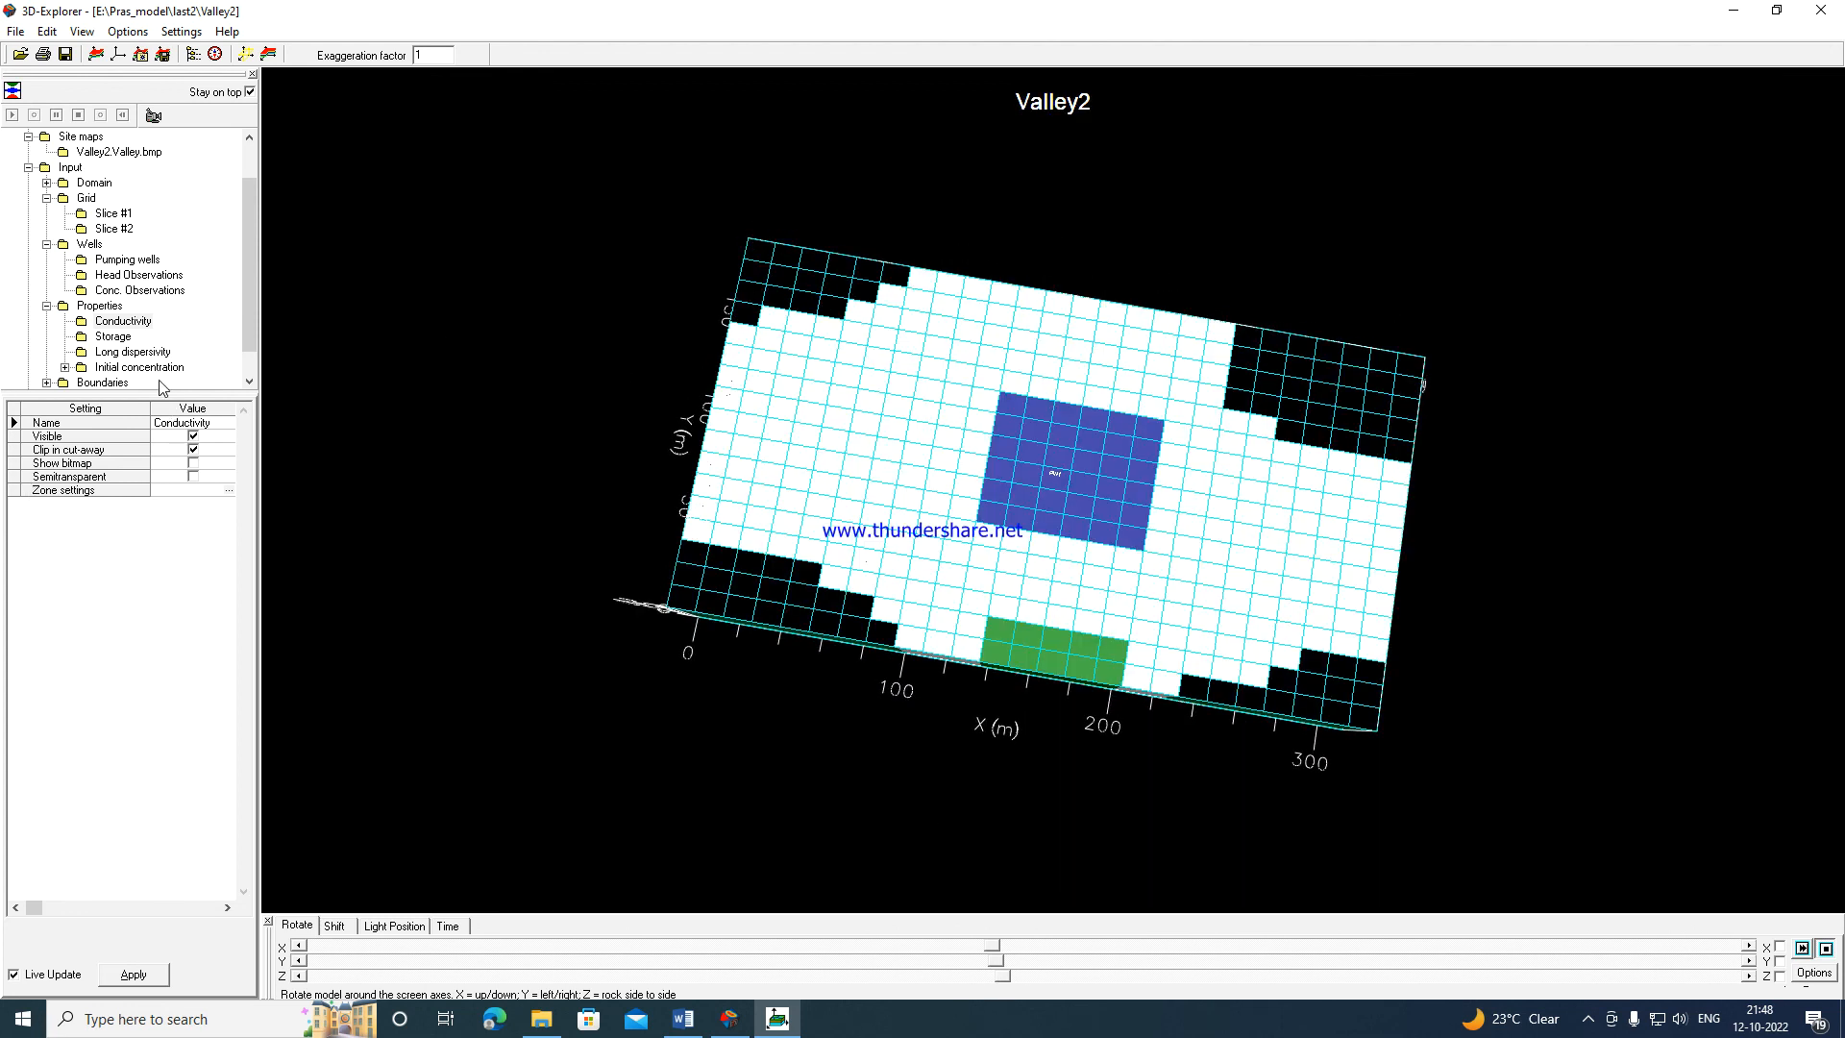
left_click(23, 32)
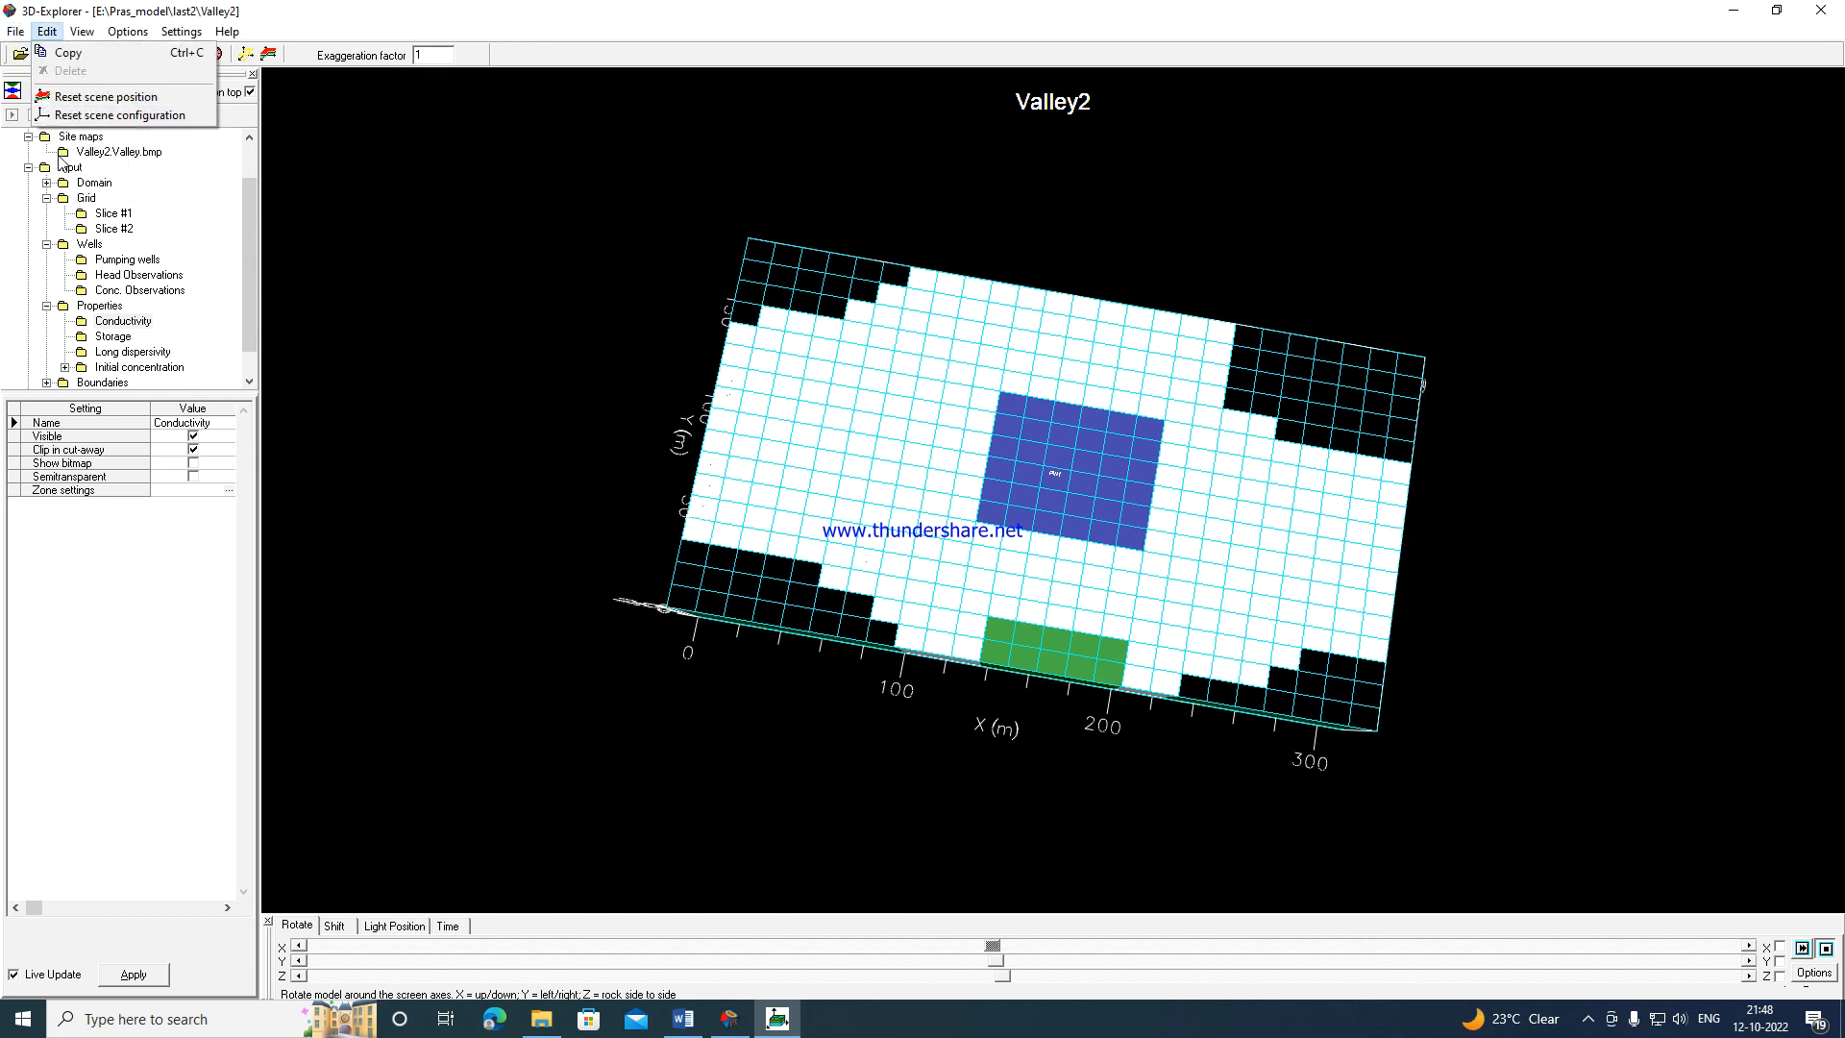
left_click(27, 186)
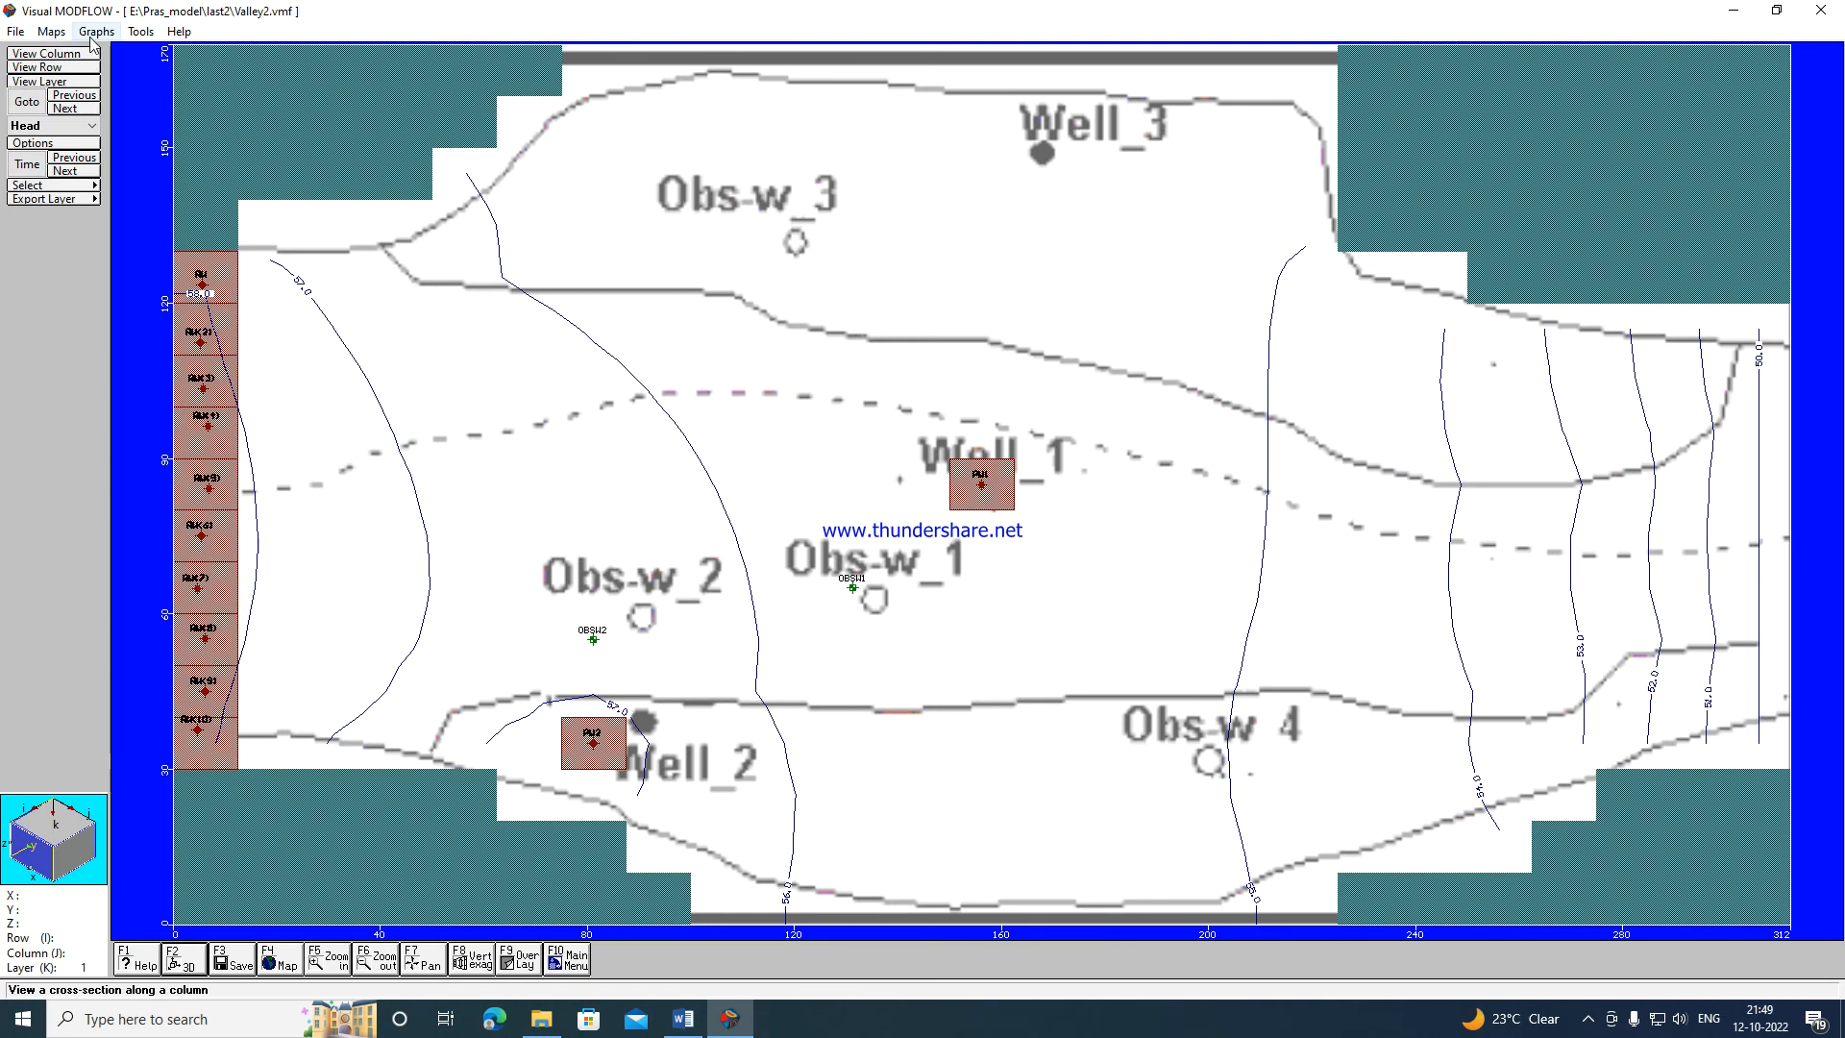
Examine the grid position, elevations, conductivity and storage values of model cells with the Cell Inspector, and close it.
left_click(140, 32)
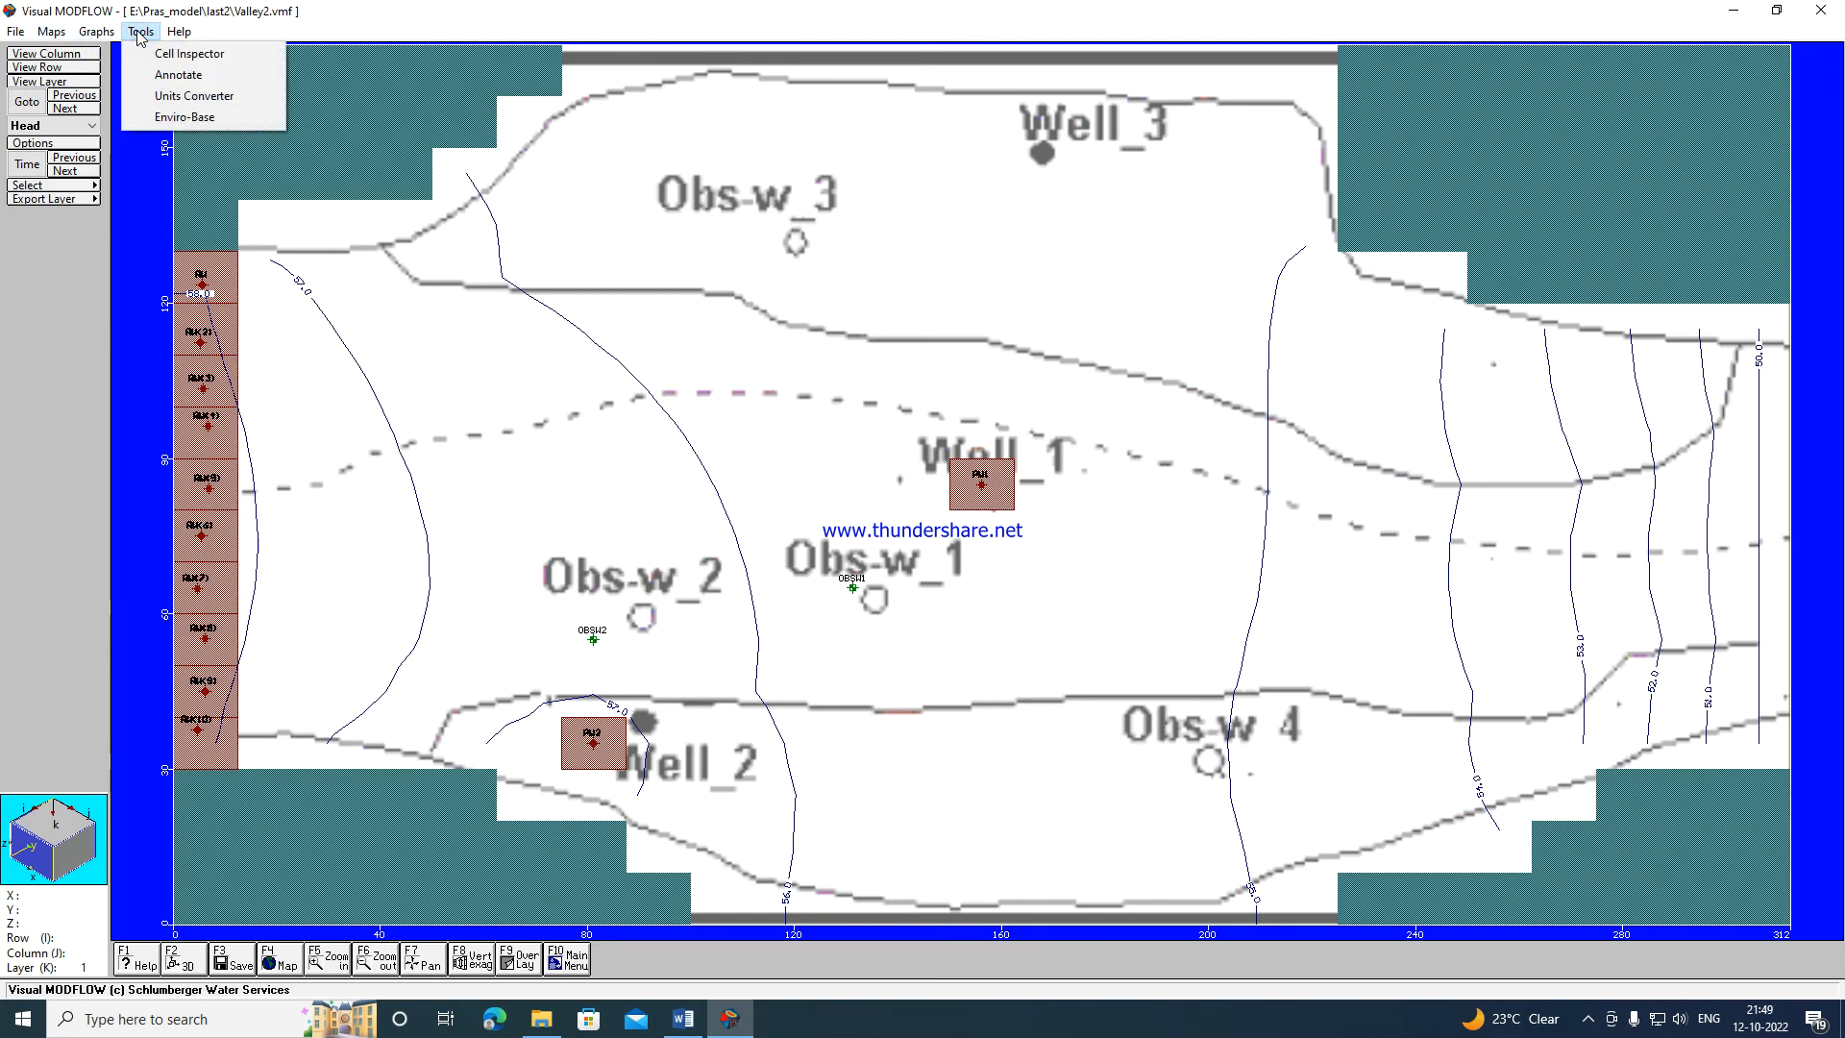
left_click(166, 53)
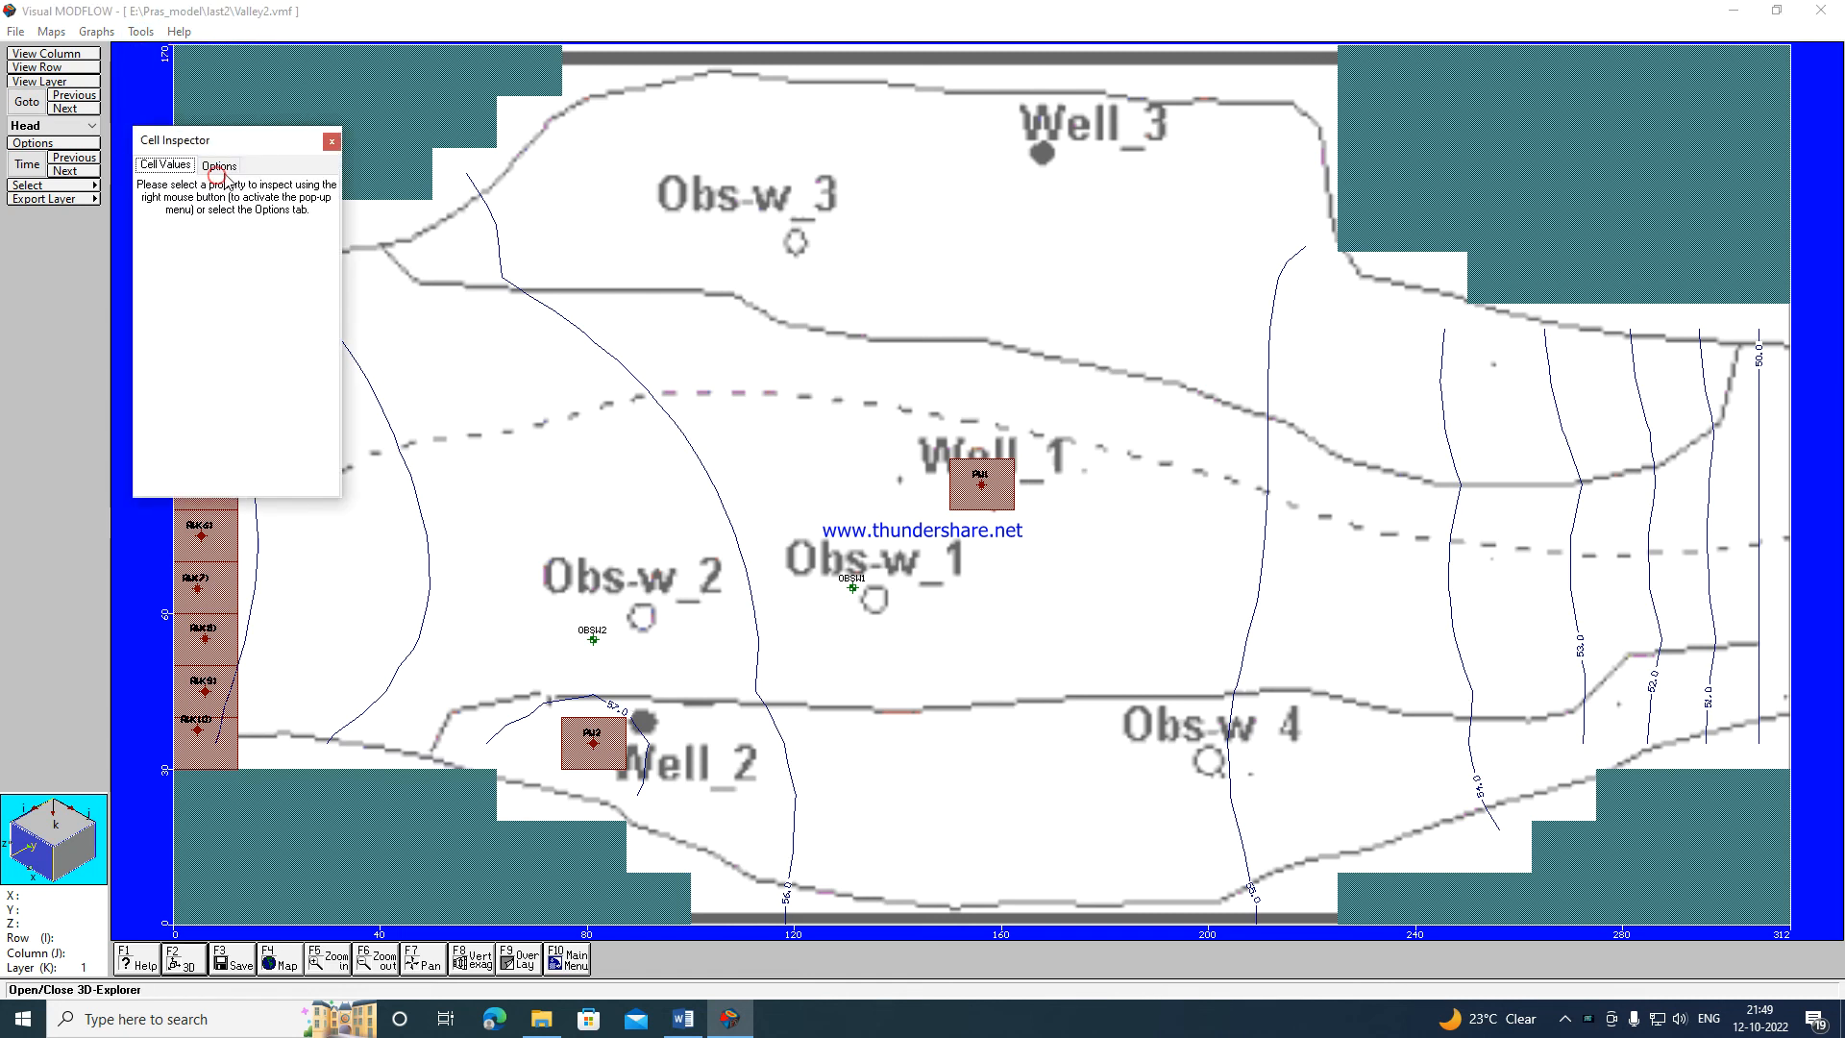
left_click(217, 176)
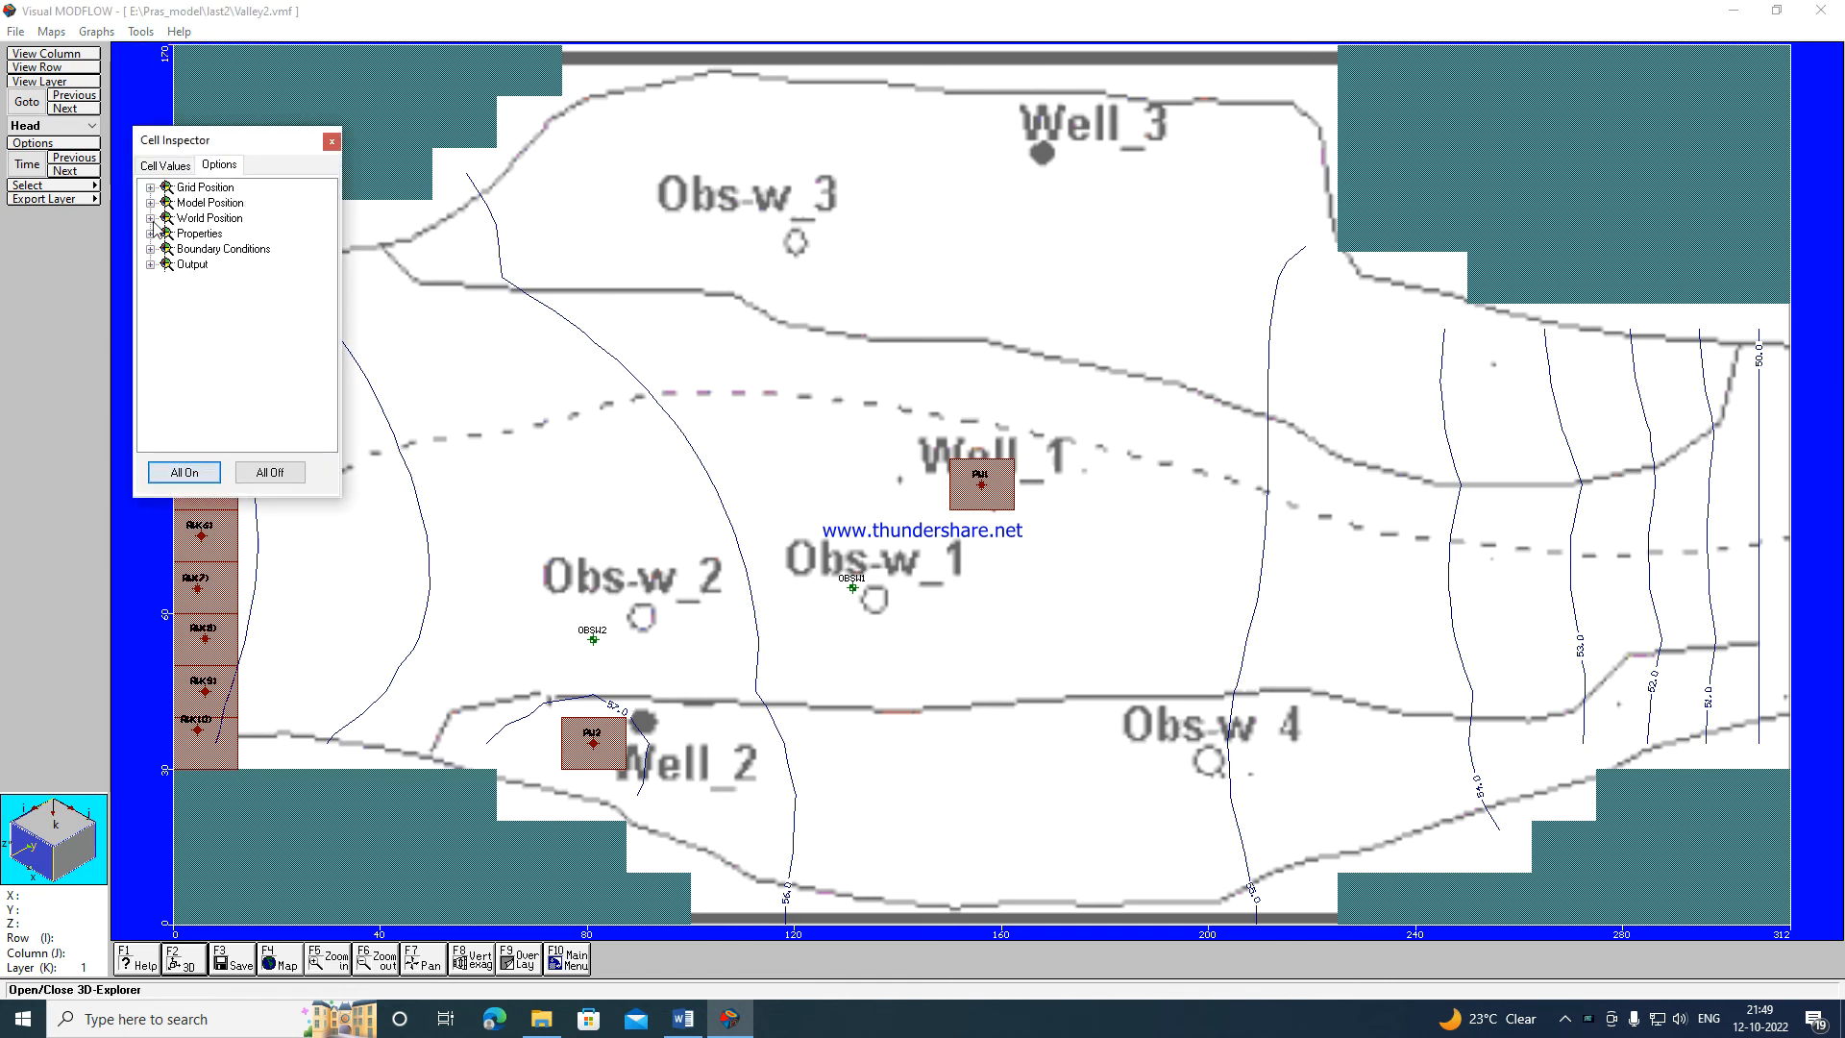
left_click(165, 165)
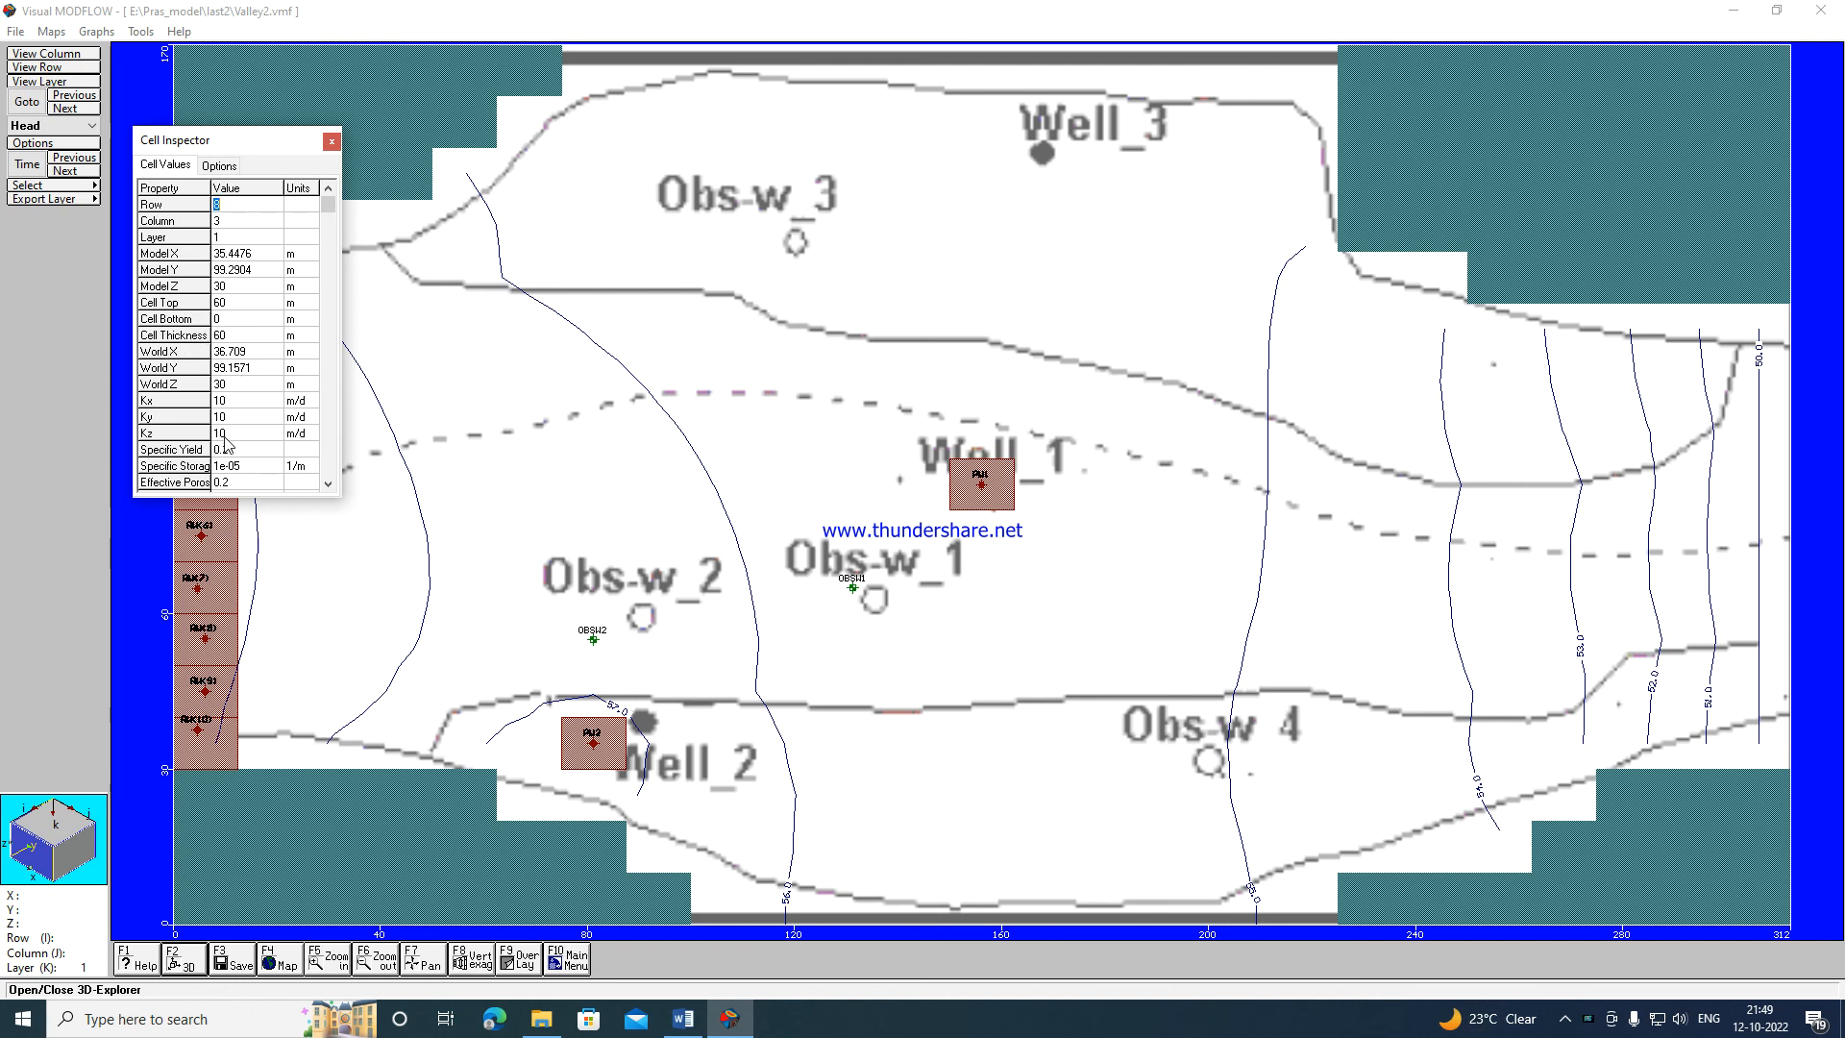
scroll(214, 405, "down", 15)
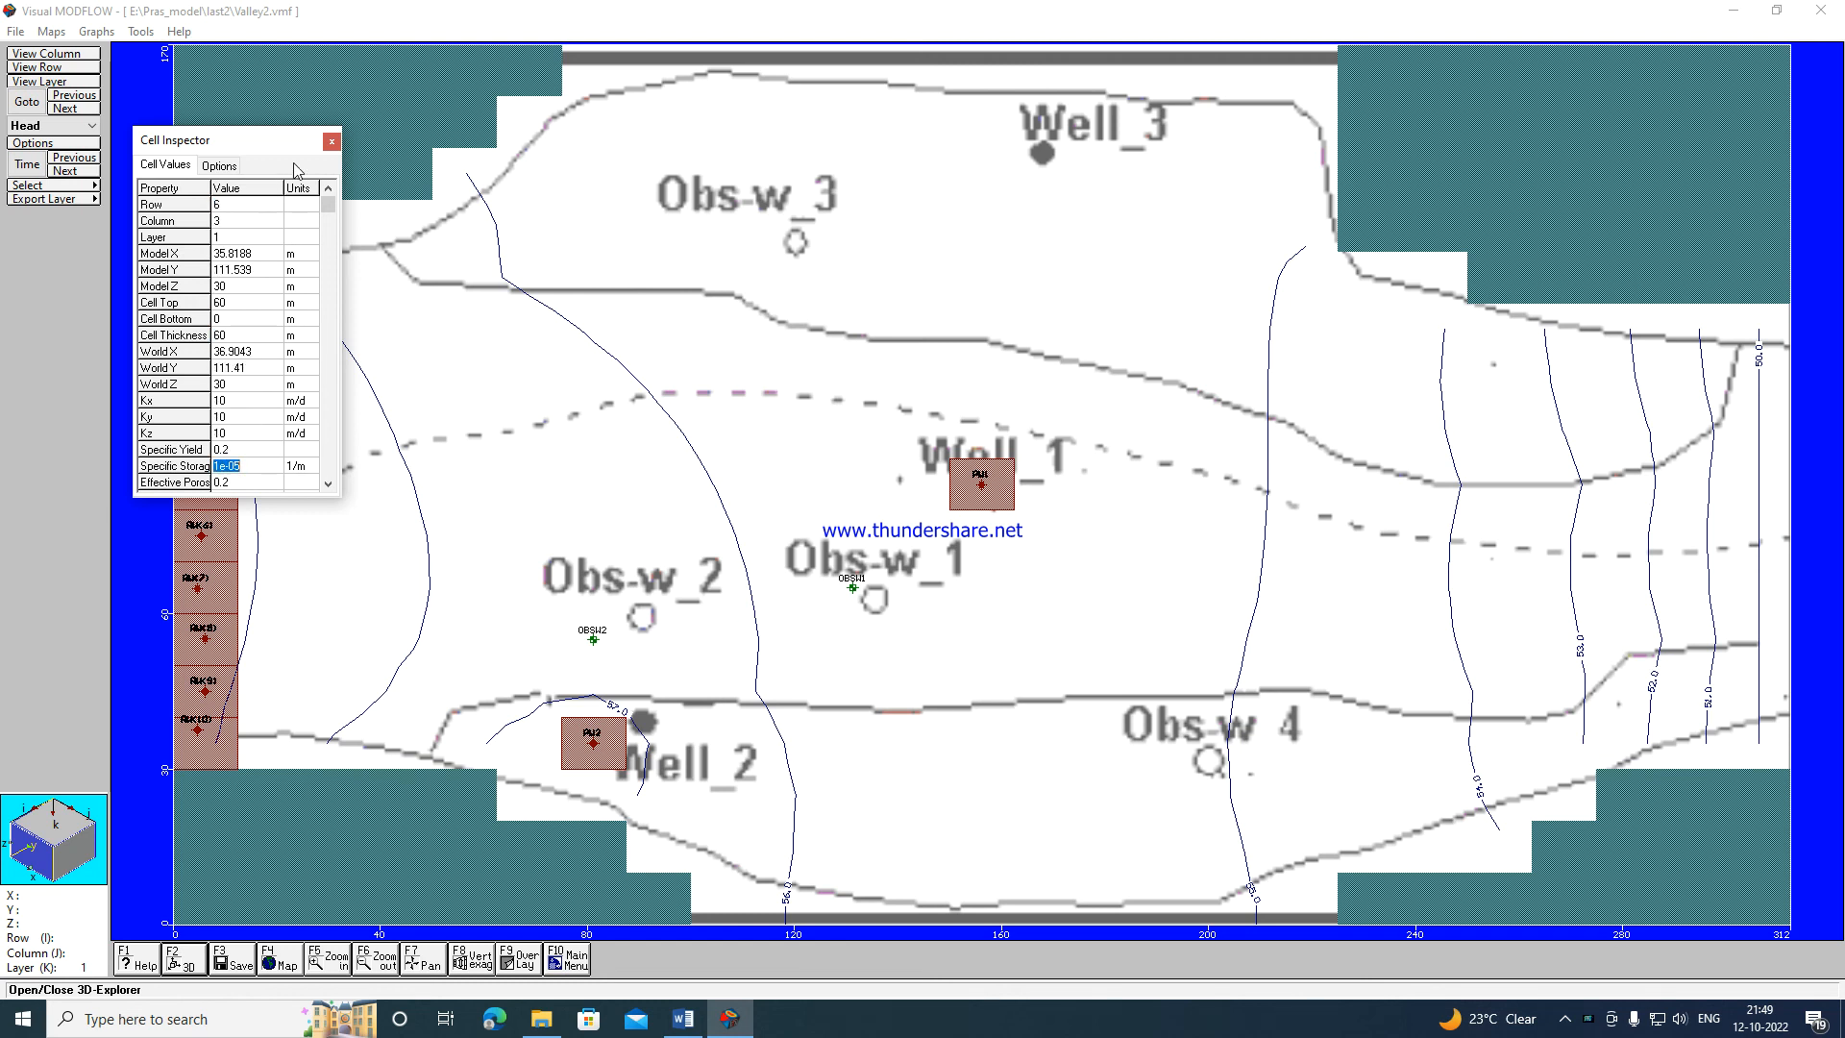
left_click(330, 144)
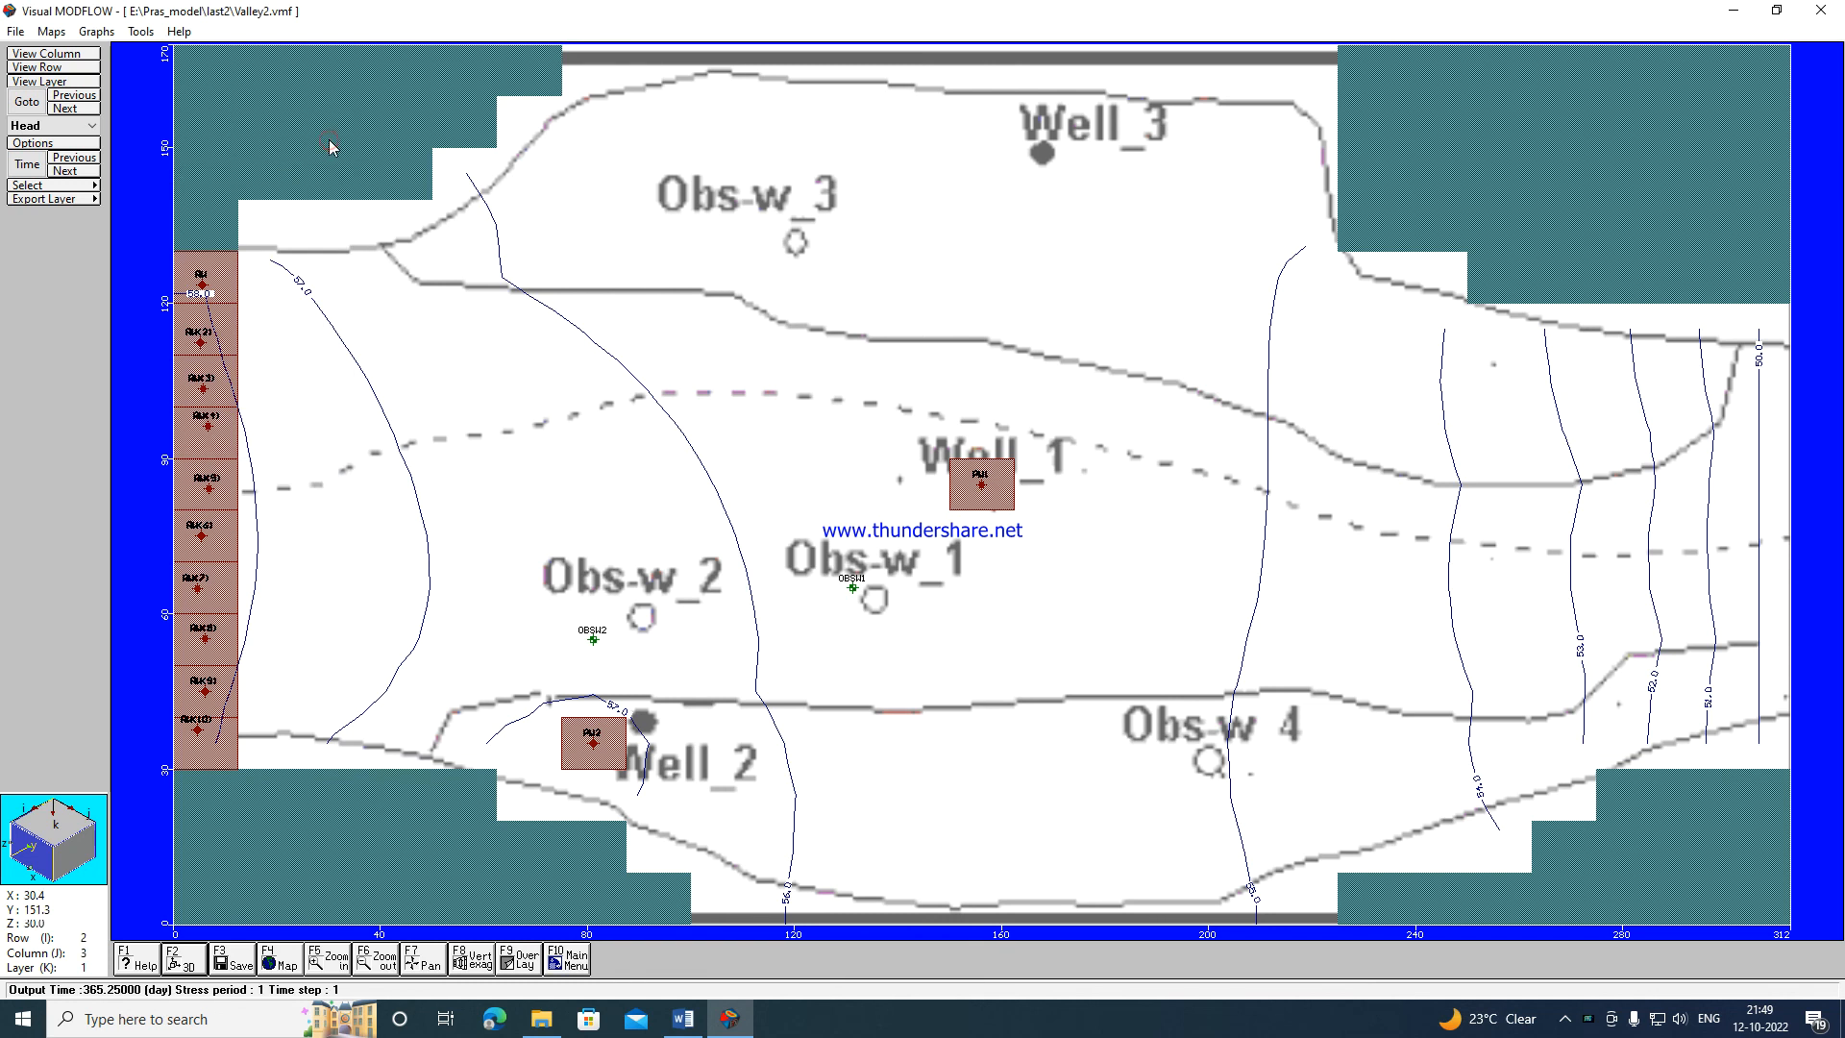
Open the Zone Budget flow graphs and look through the inflow components of Zone1: constant head, wells, river leakage and total.
left_click(96, 32)
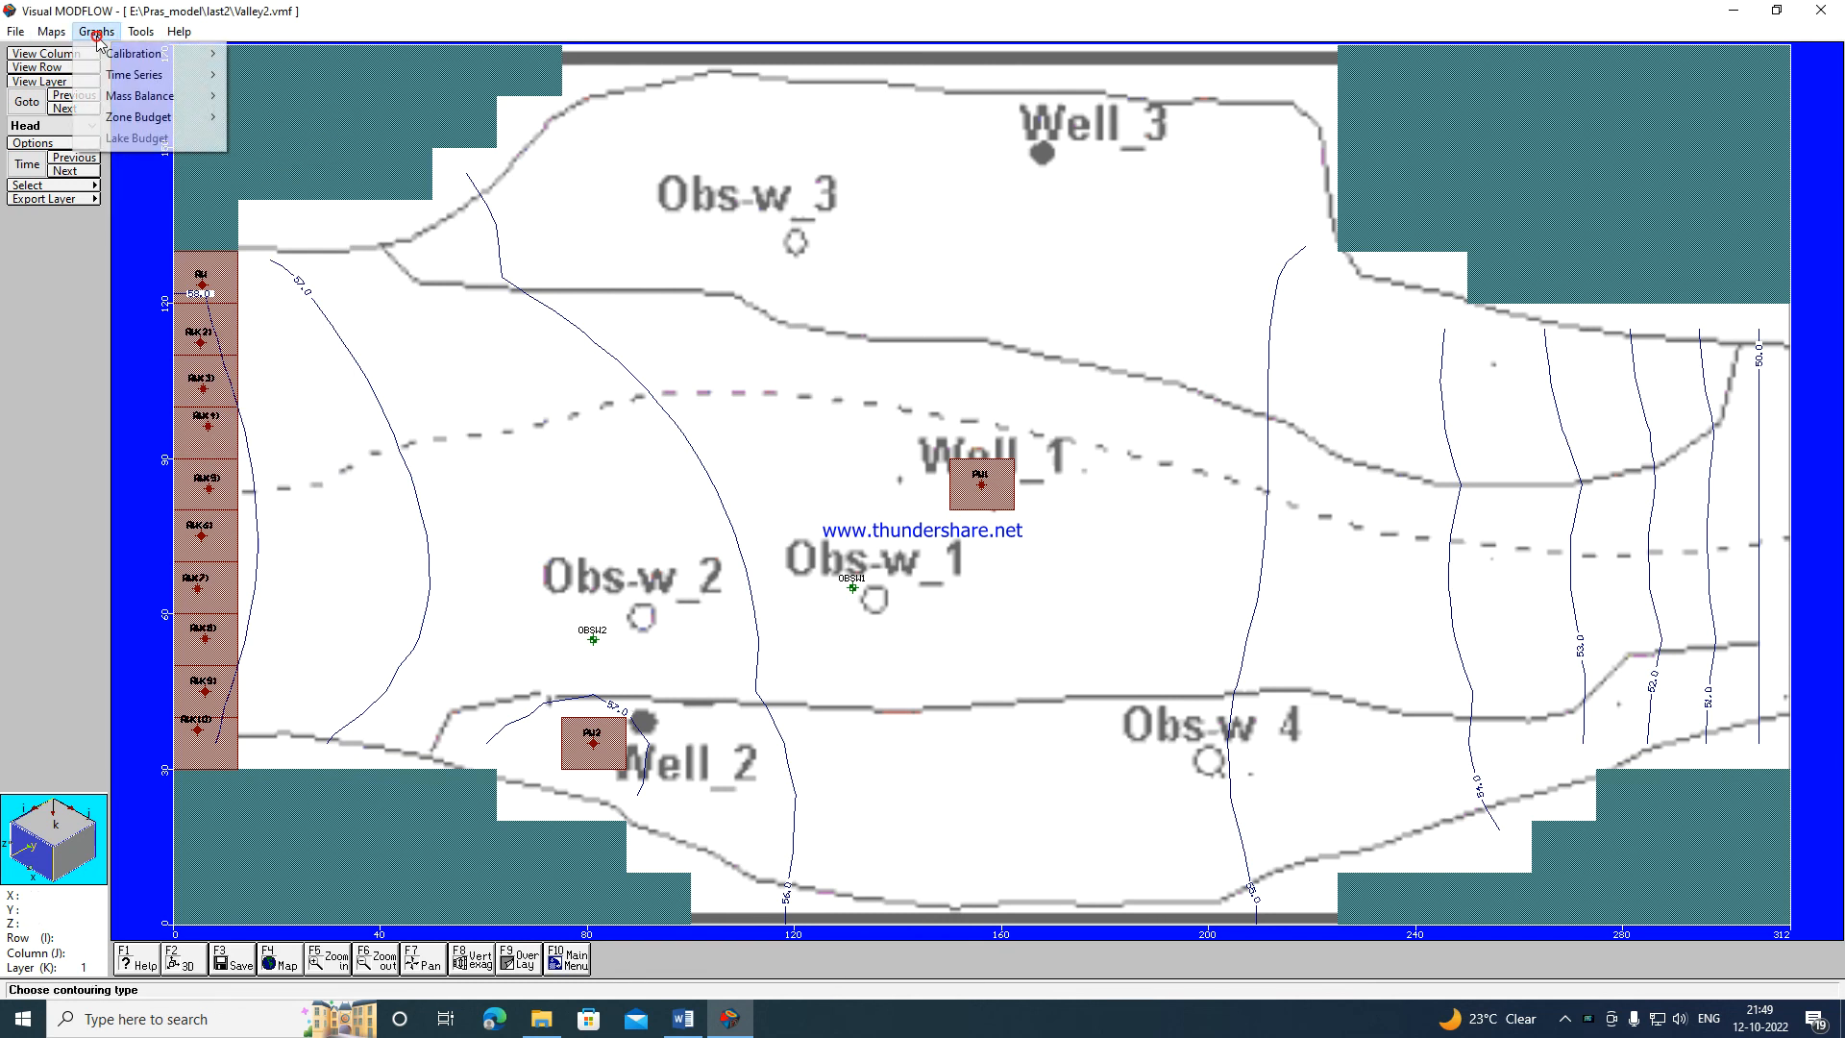
mouse_move(140, 117)
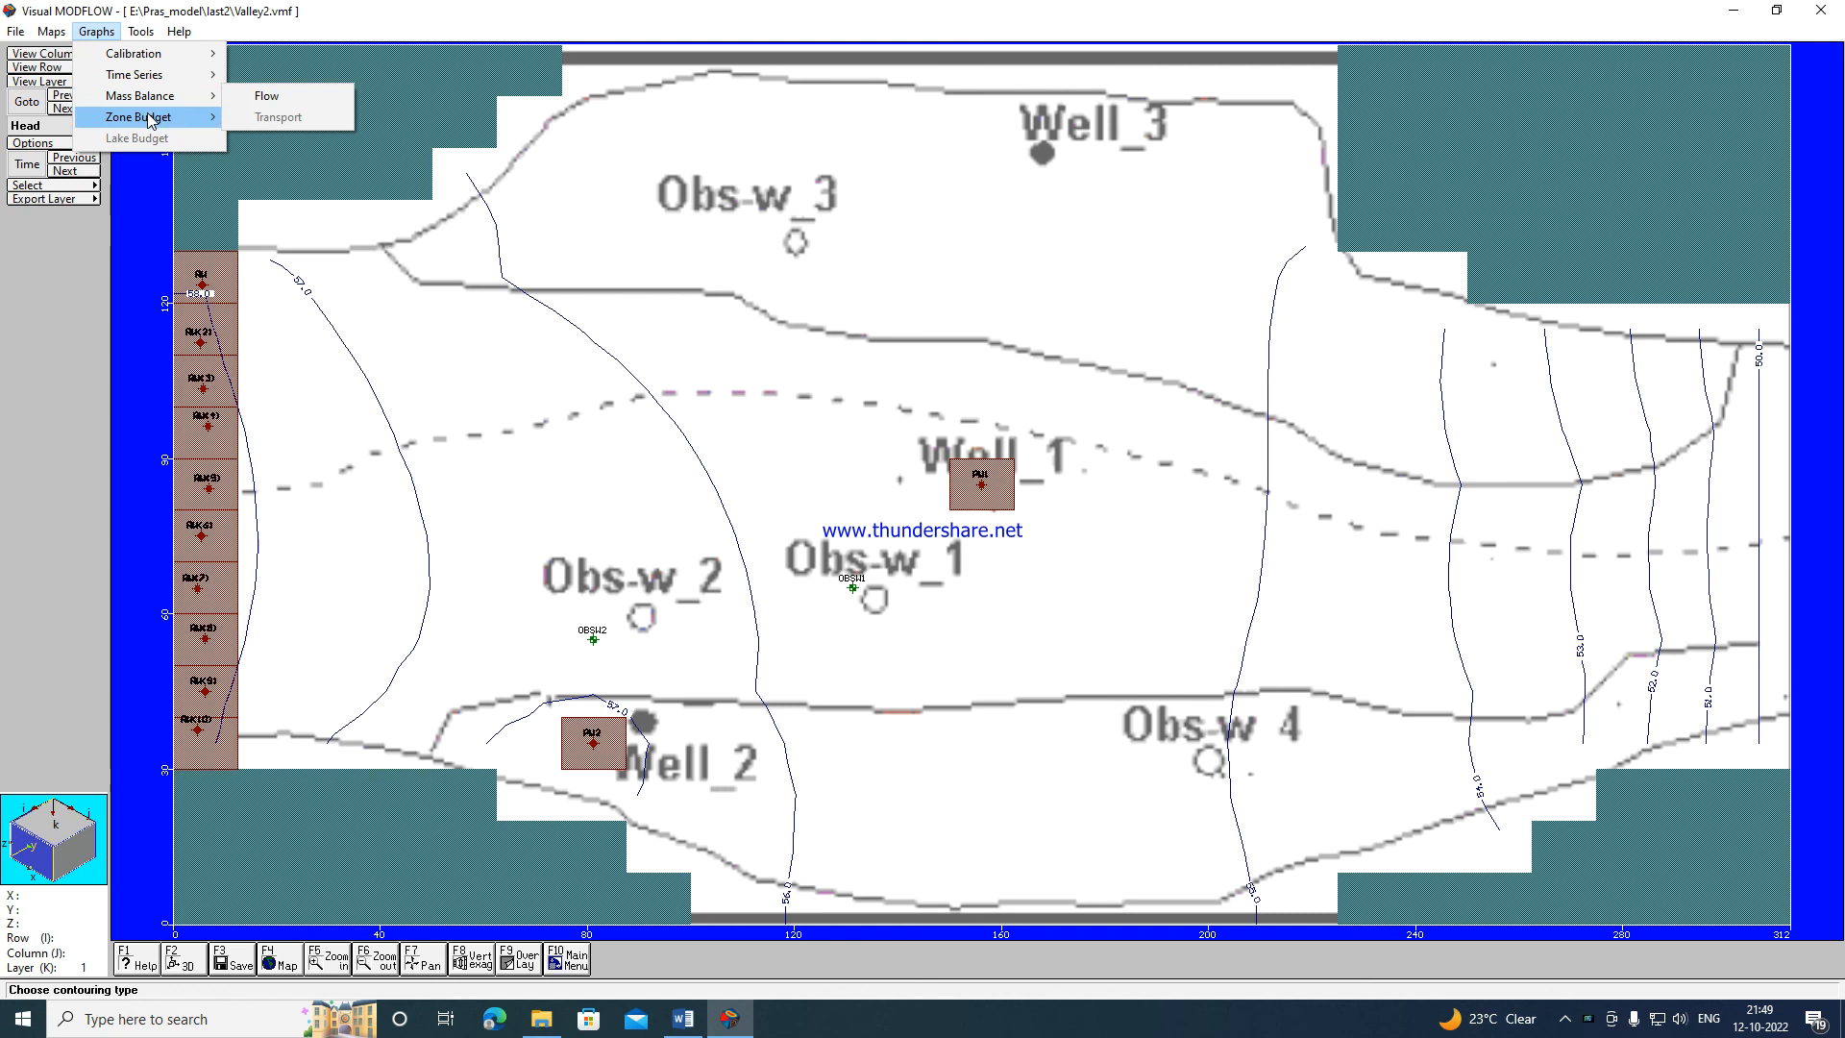
left_click(248, 117)
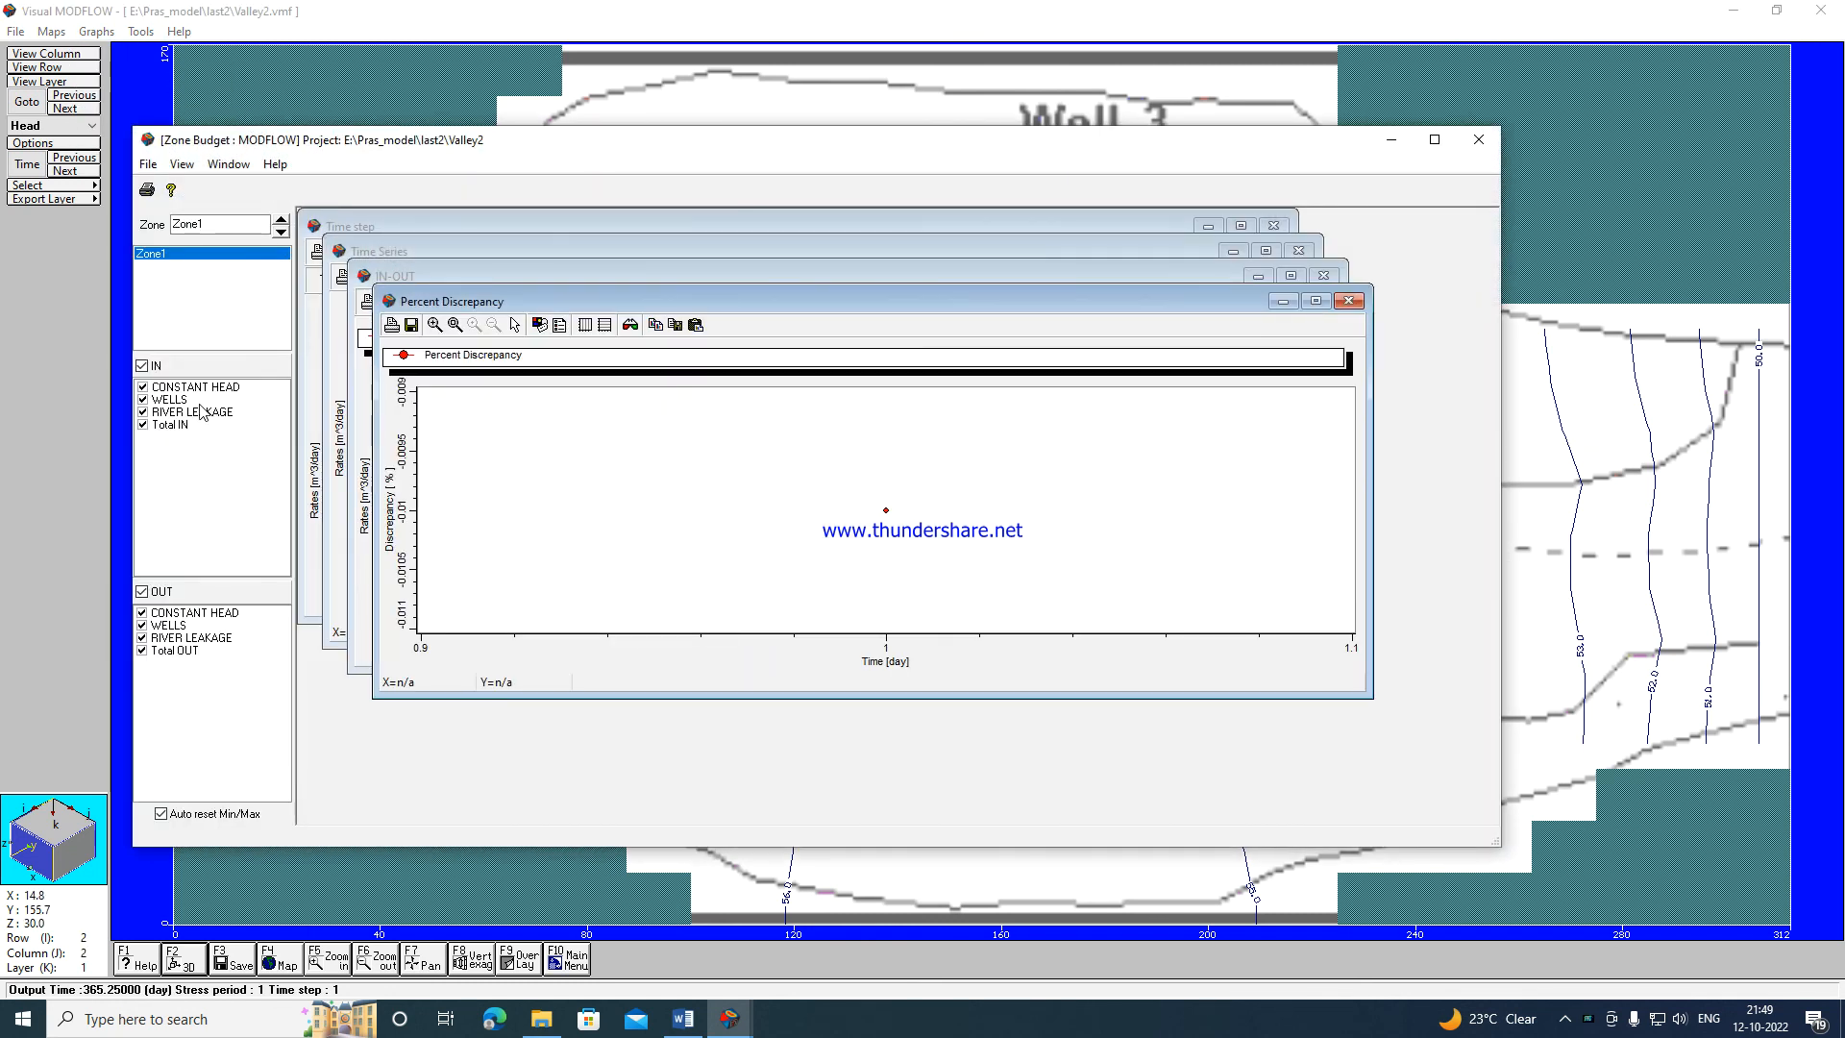
left_click(173, 398)
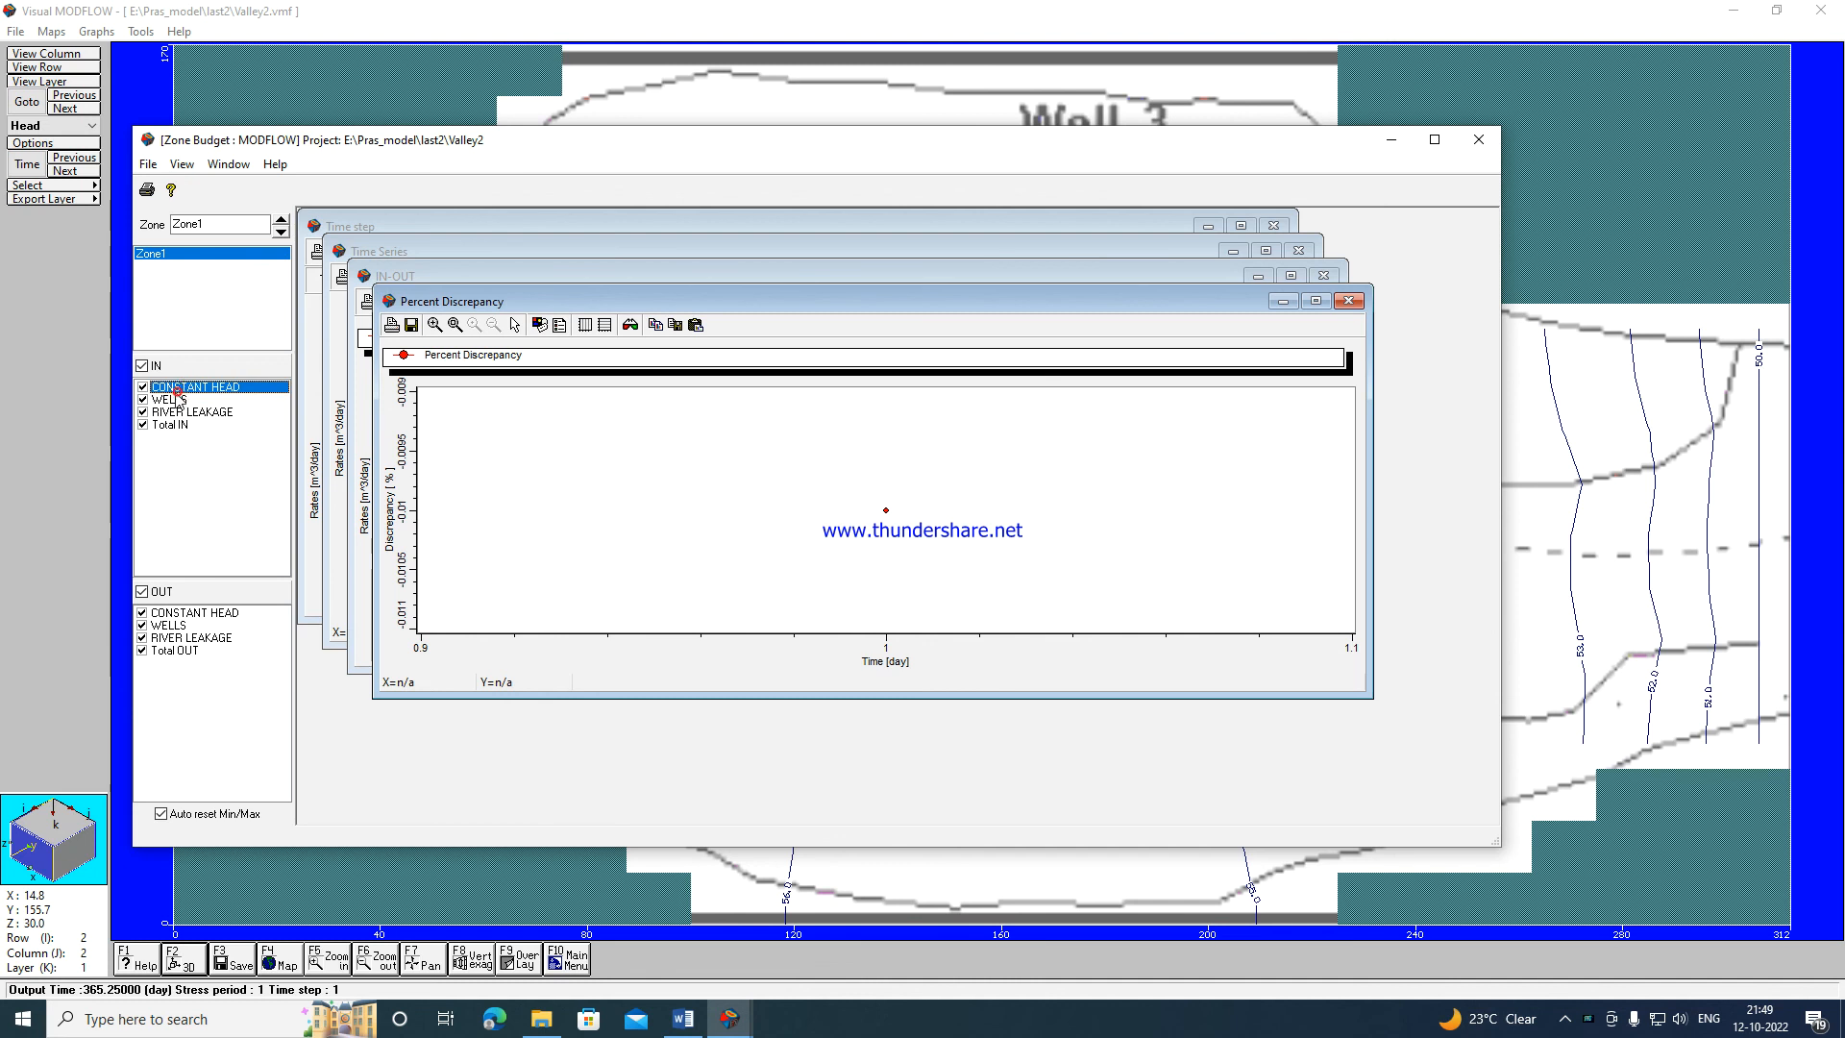
left_click(177, 412)
left_click(173, 424)
left_click(192, 413)
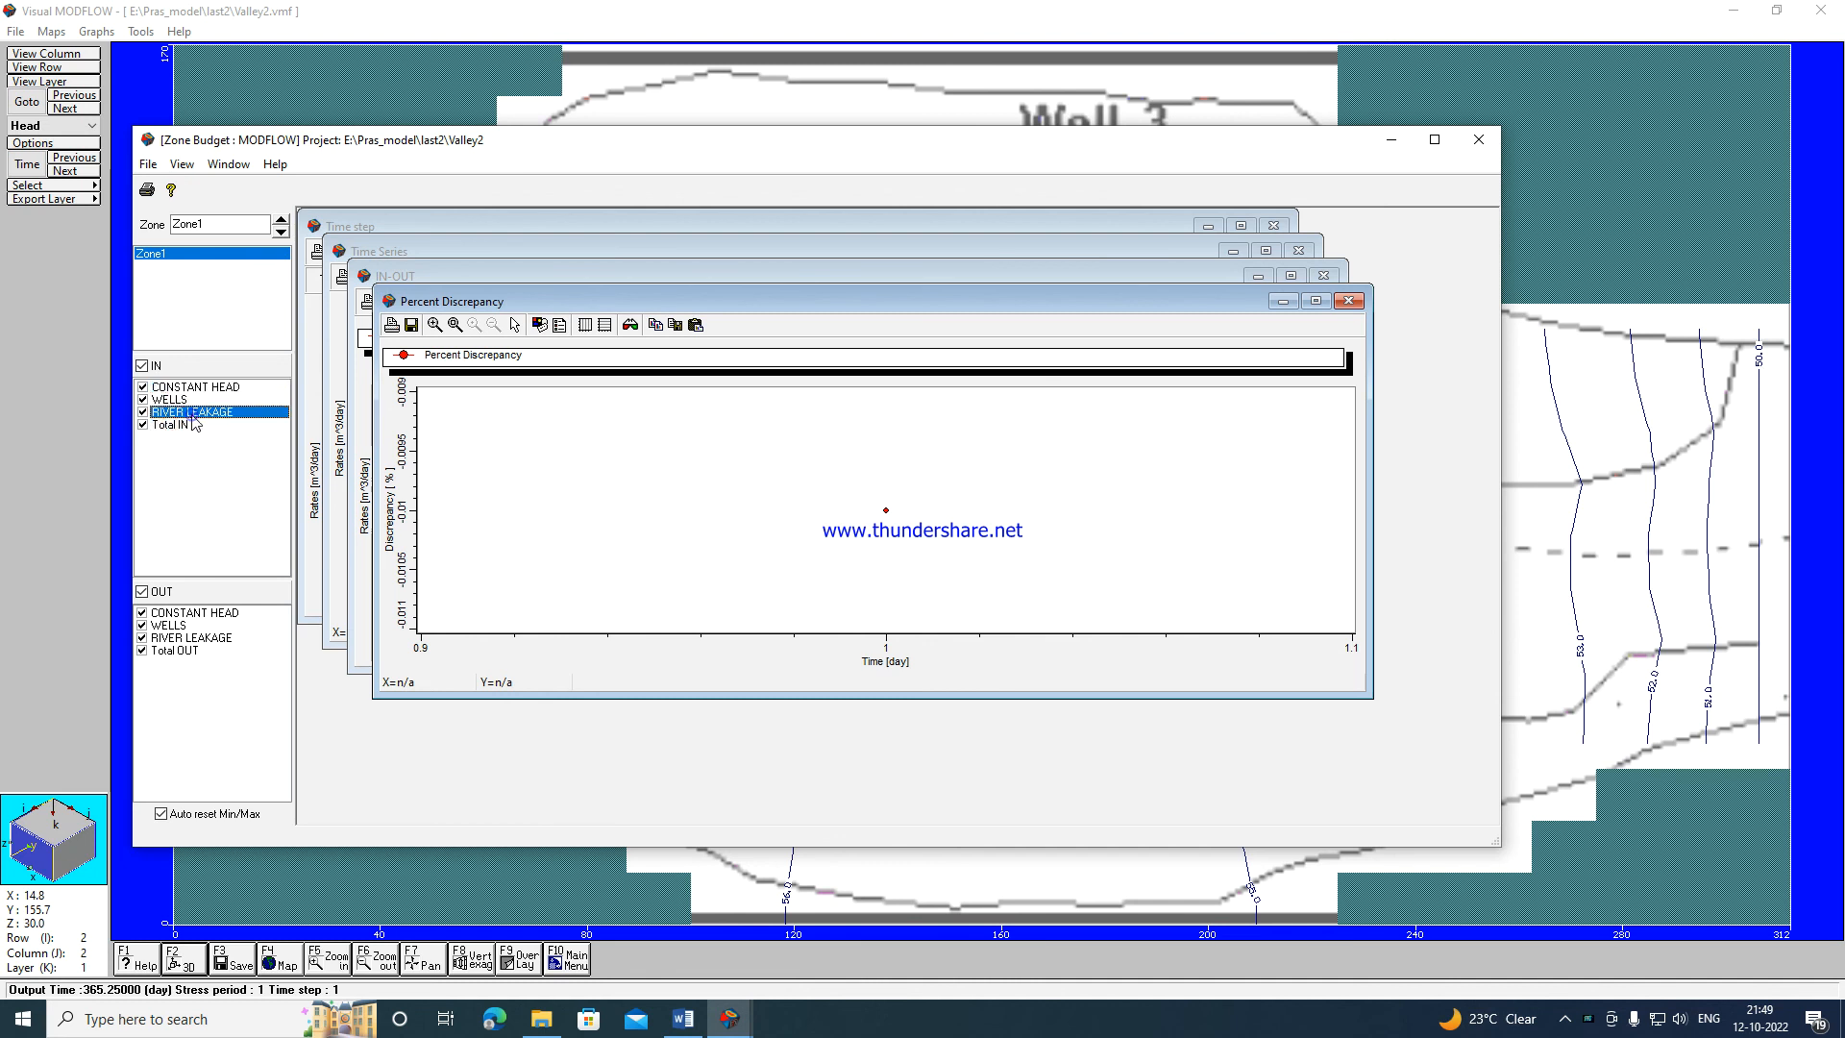
left_click(171, 398)
left_click(195, 388)
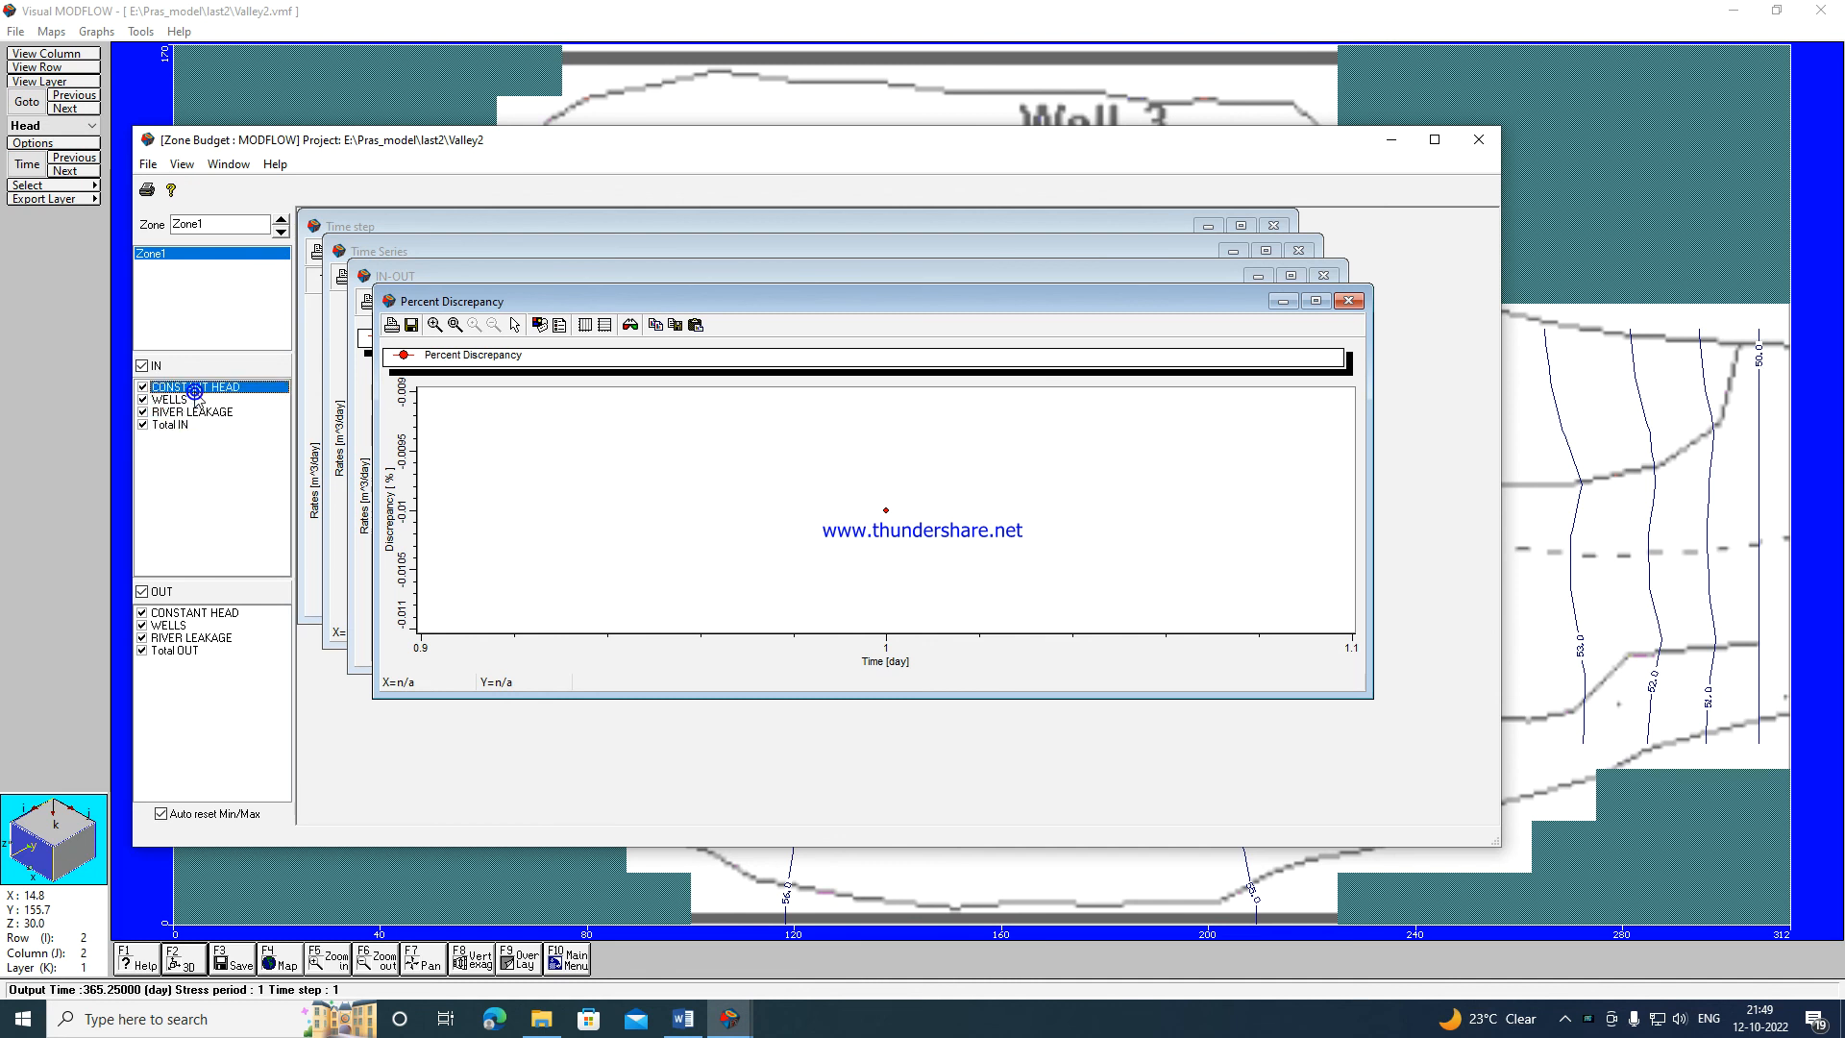
View and close the Percent Discrepancy, IN-OUT, Time Series and Time step graphs one after another.
left_click(1348, 300)
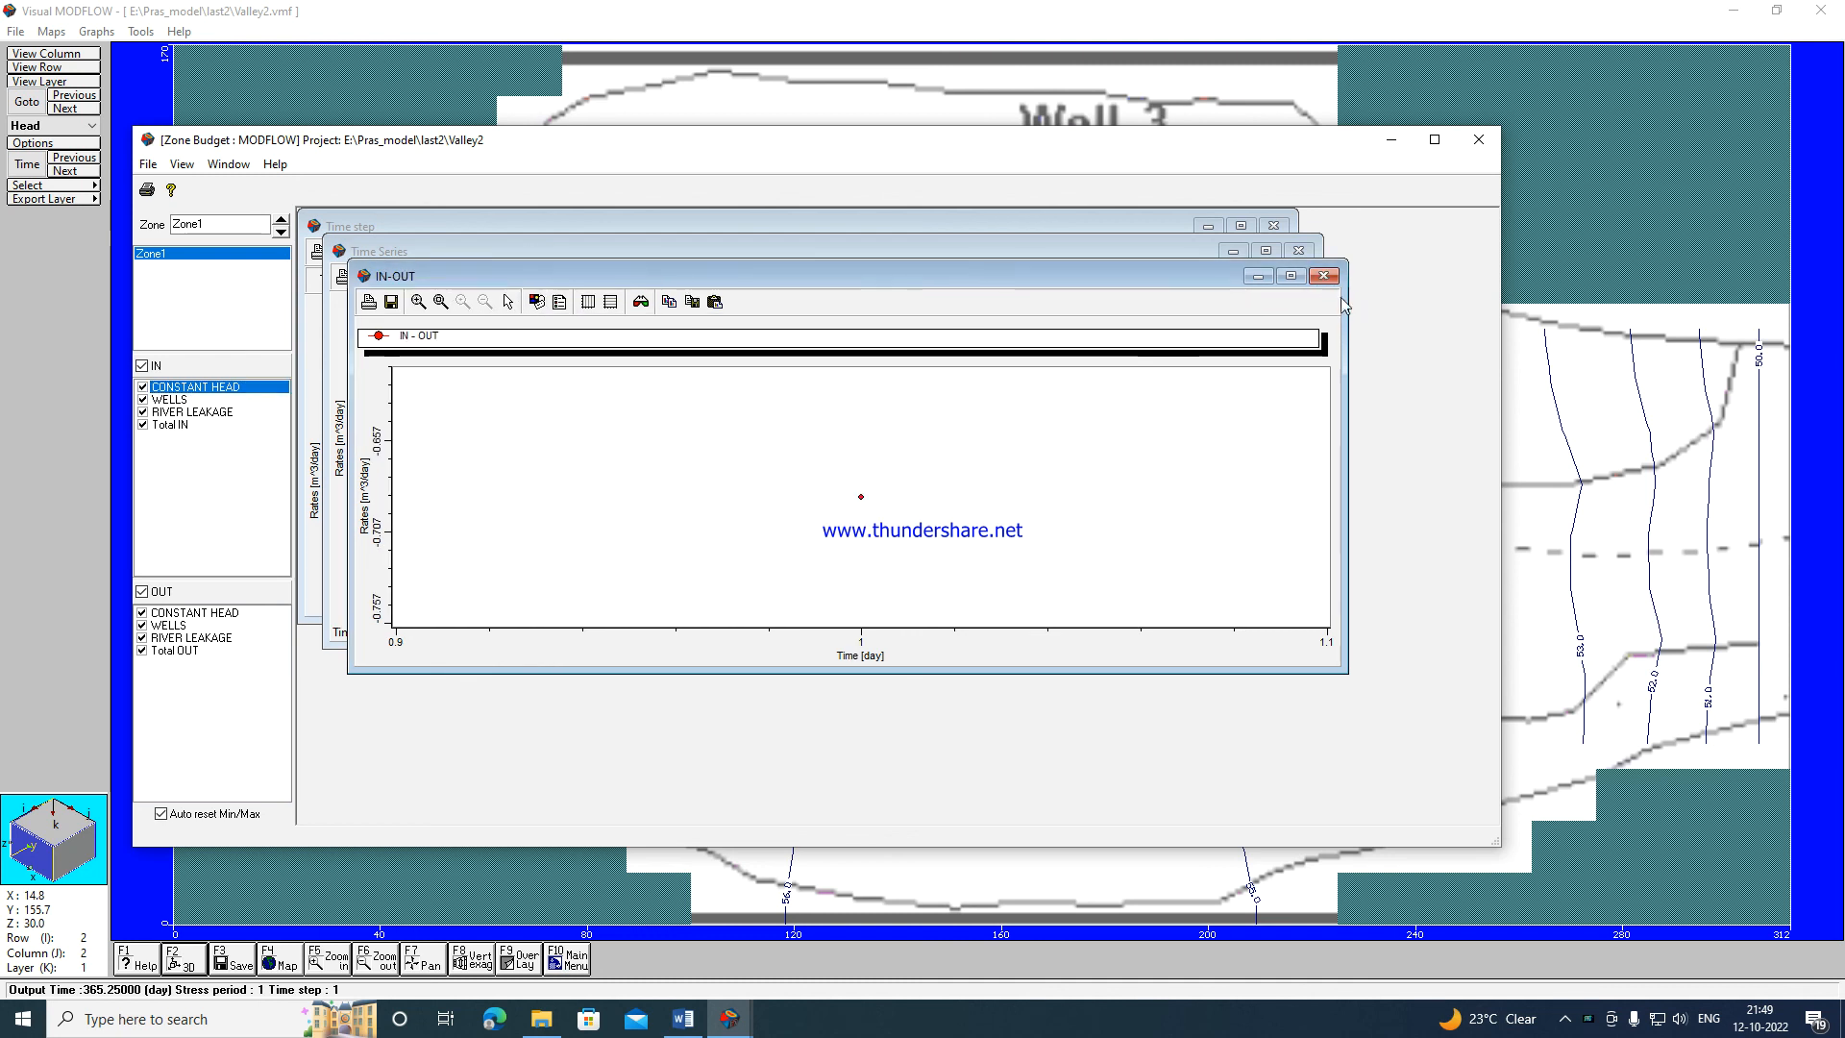
left_click(1323, 276)
left_click(1298, 250)
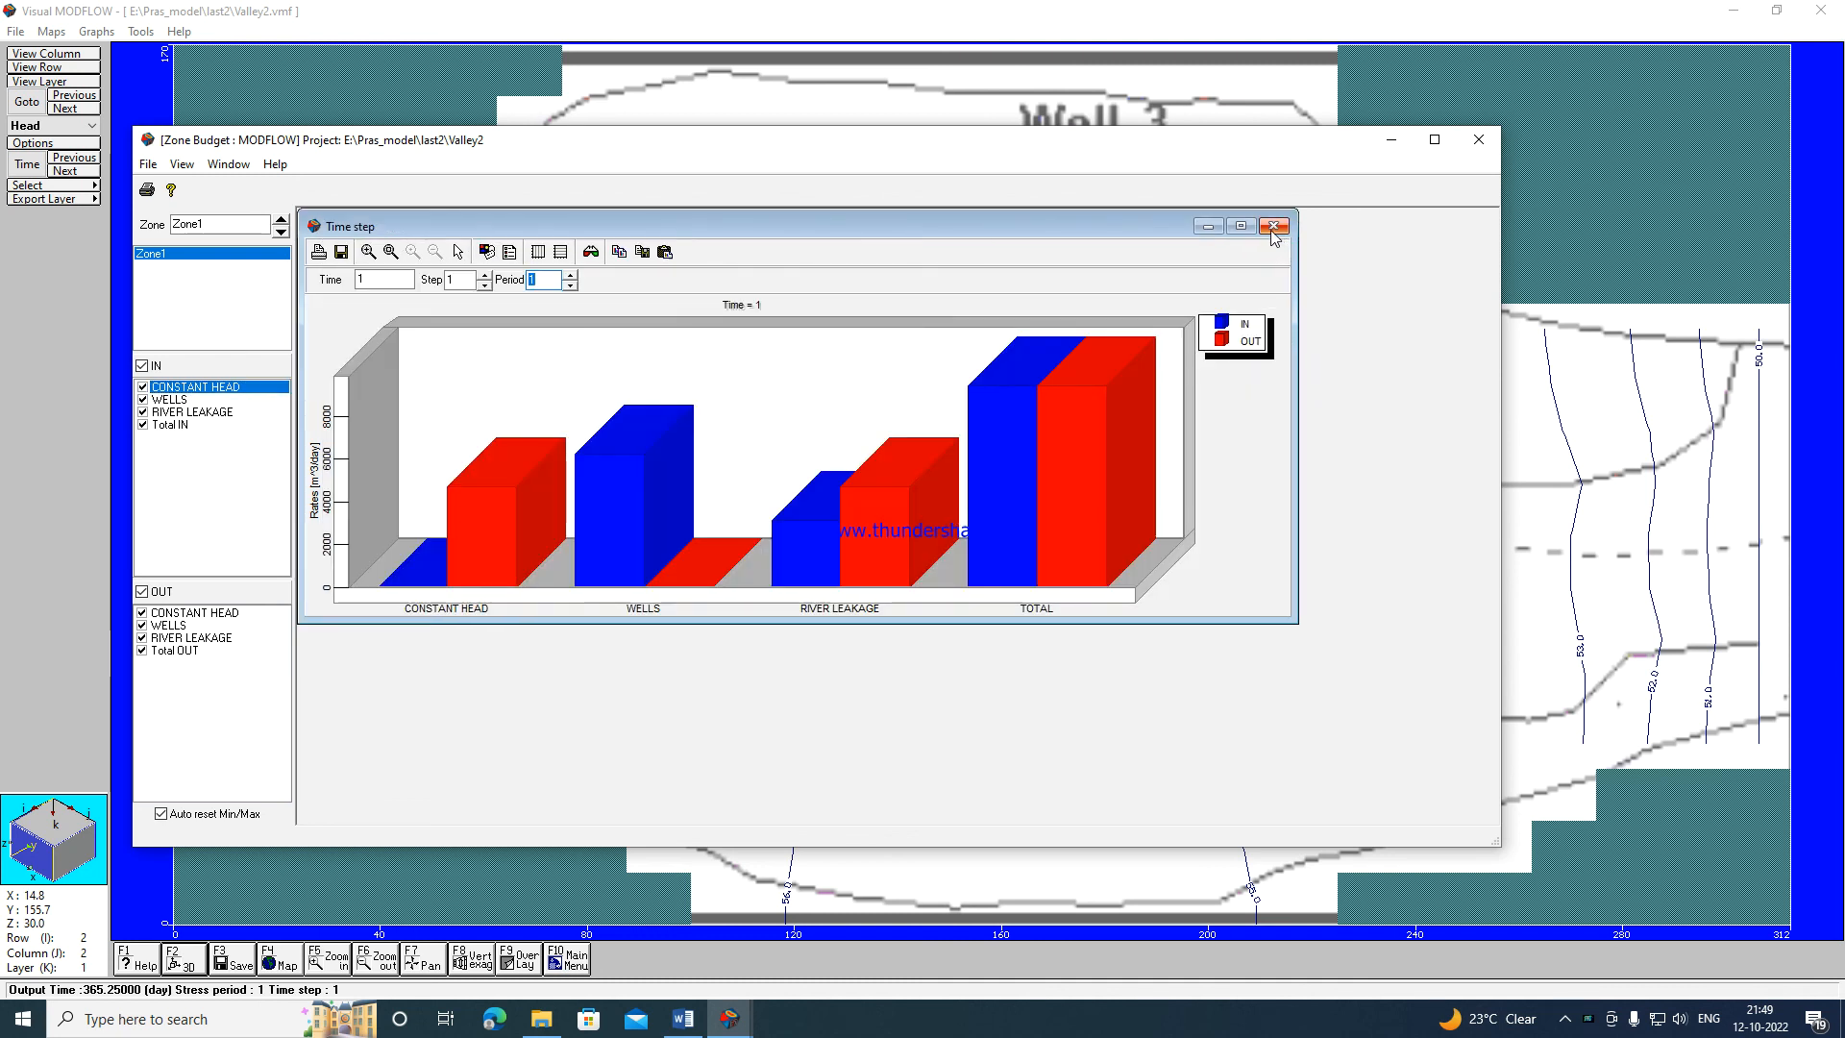
left_click(1270, 229)
Deselect all IN components for Zone1 and close the Zone Budget window.
left_click(178, 398)
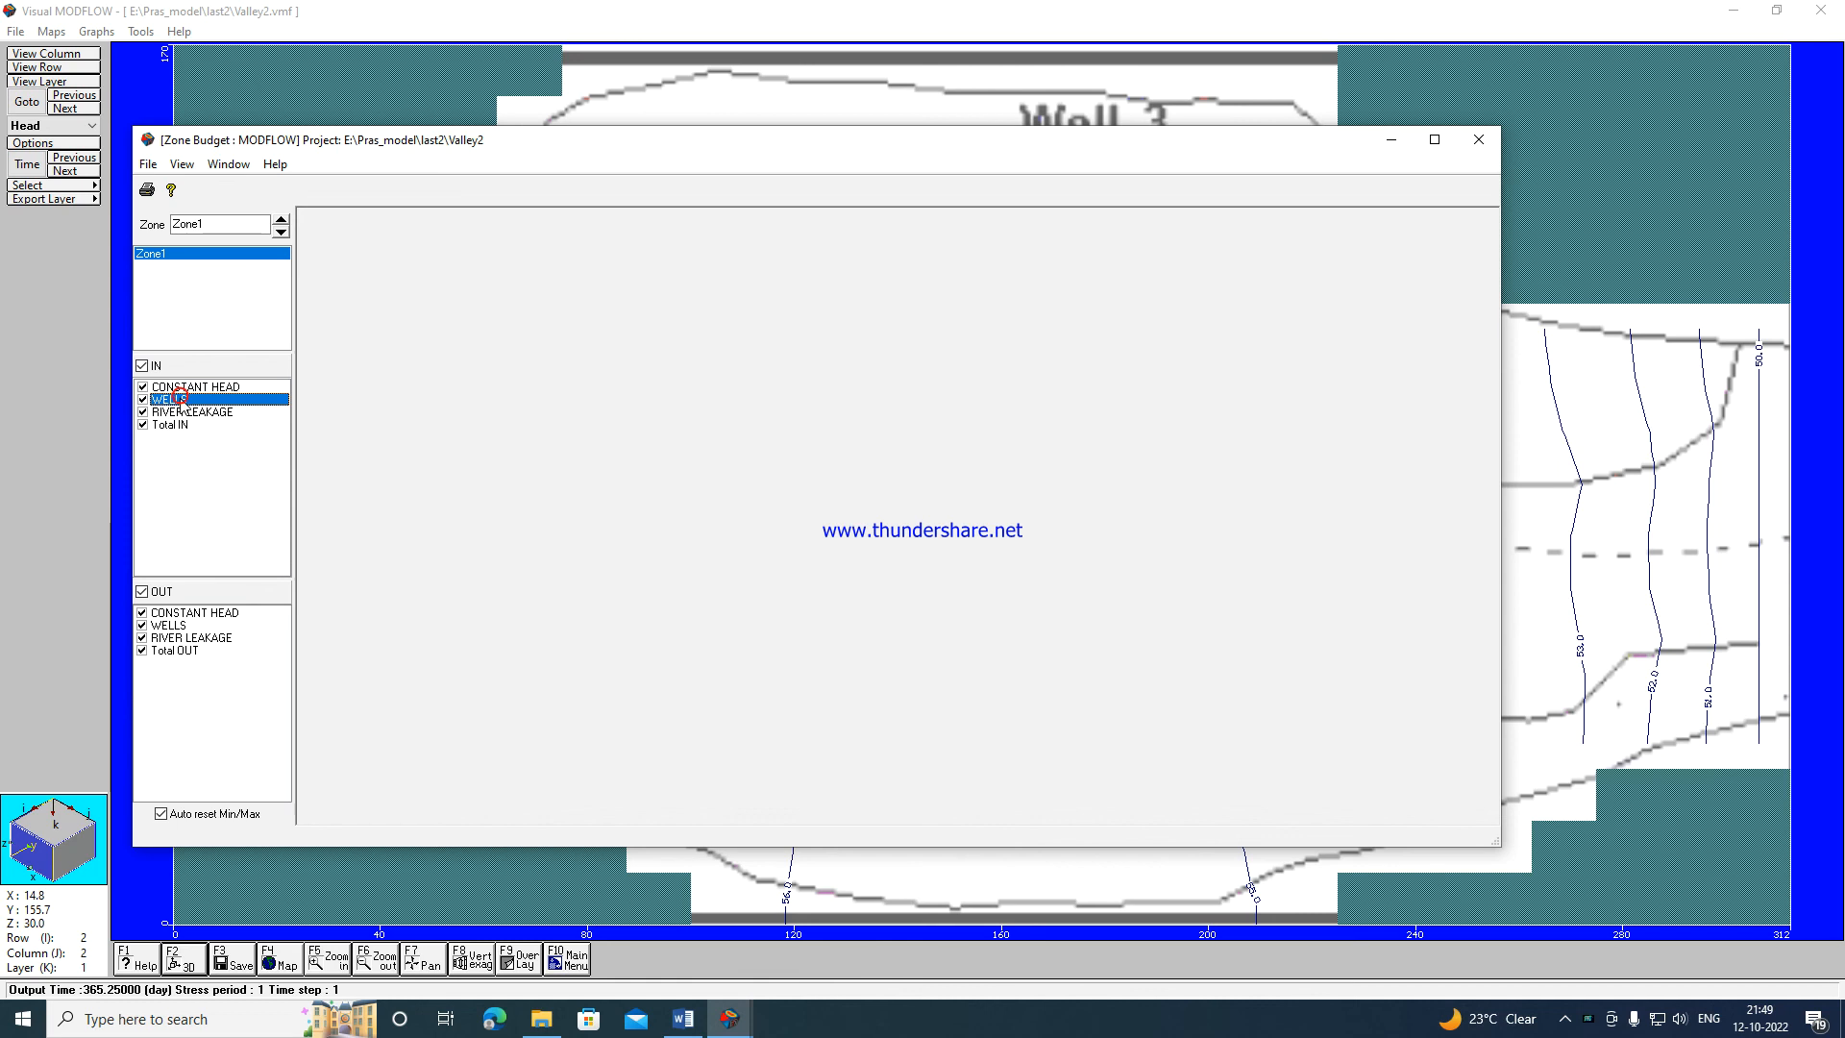
left_click(177, 424)
left_click(217, 229)
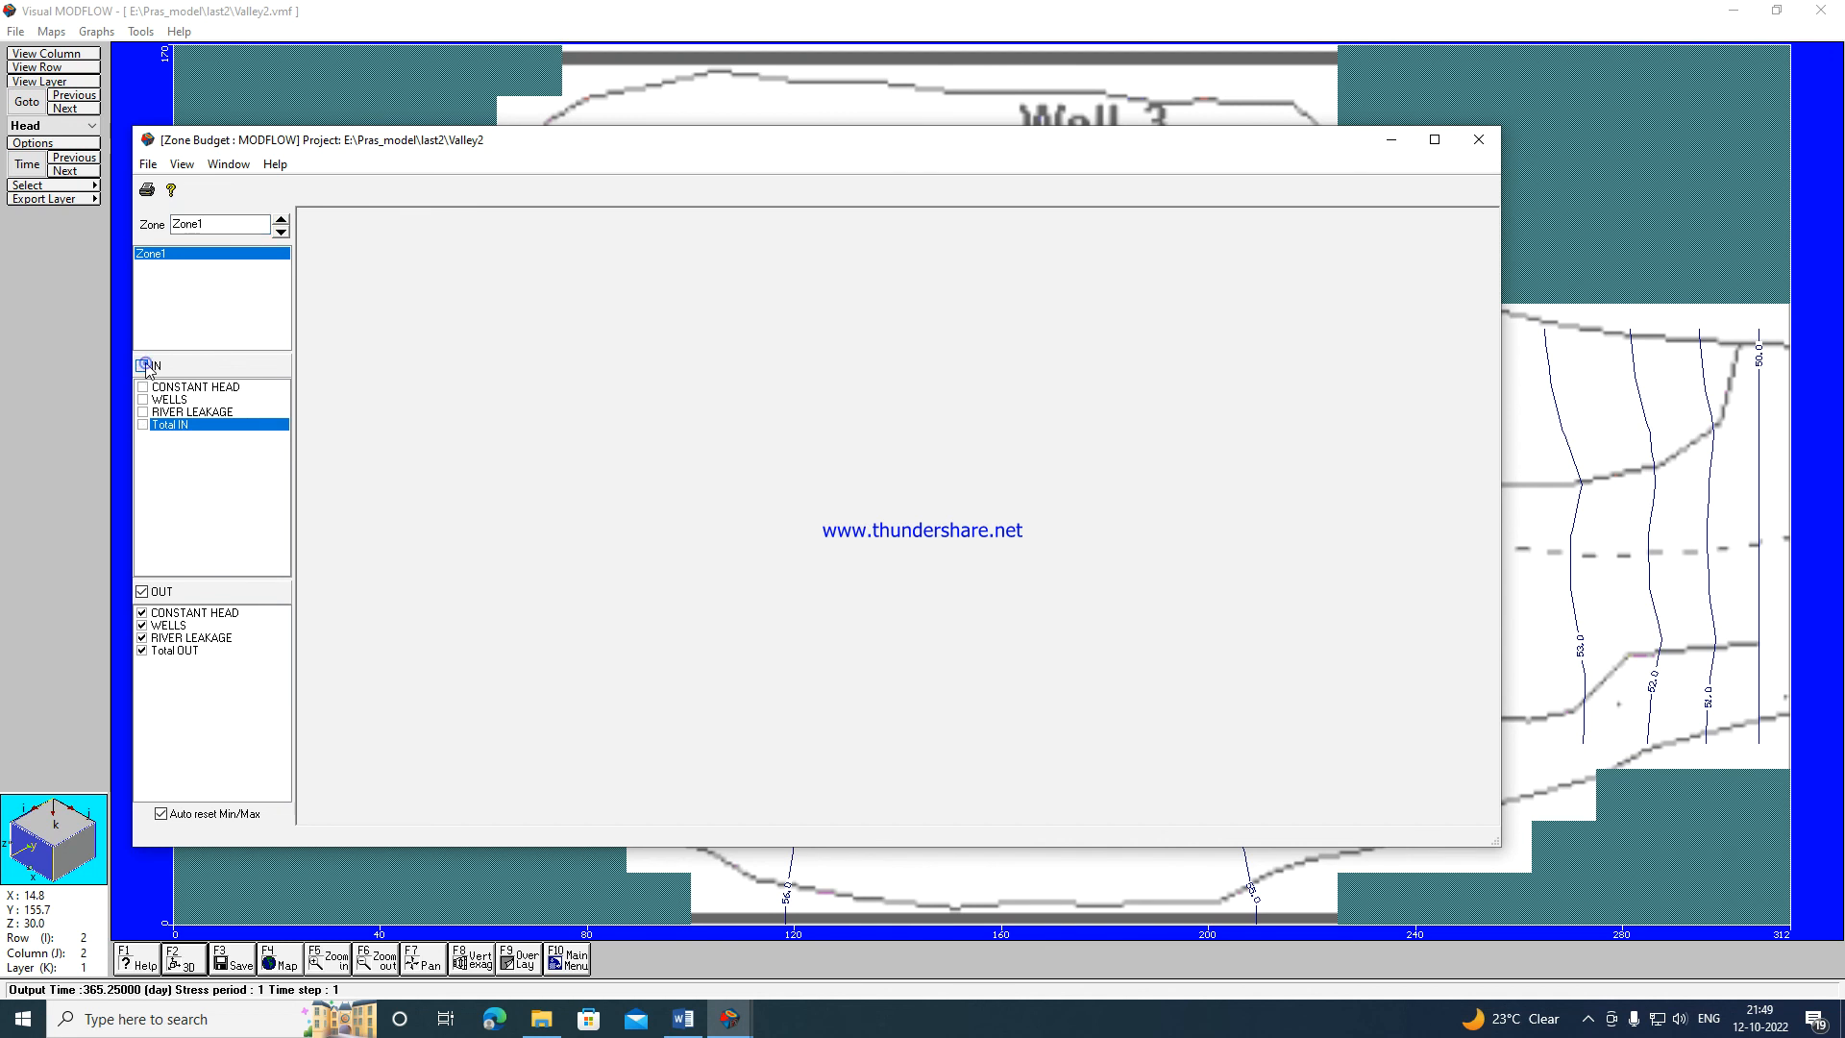
left_click(1478, 139)
Open the Mass Balance flow graphs and close the Percent Discrepancy, IN-OUT and Time Series graphs to examine the Time step chart.
left_click(95, 32)
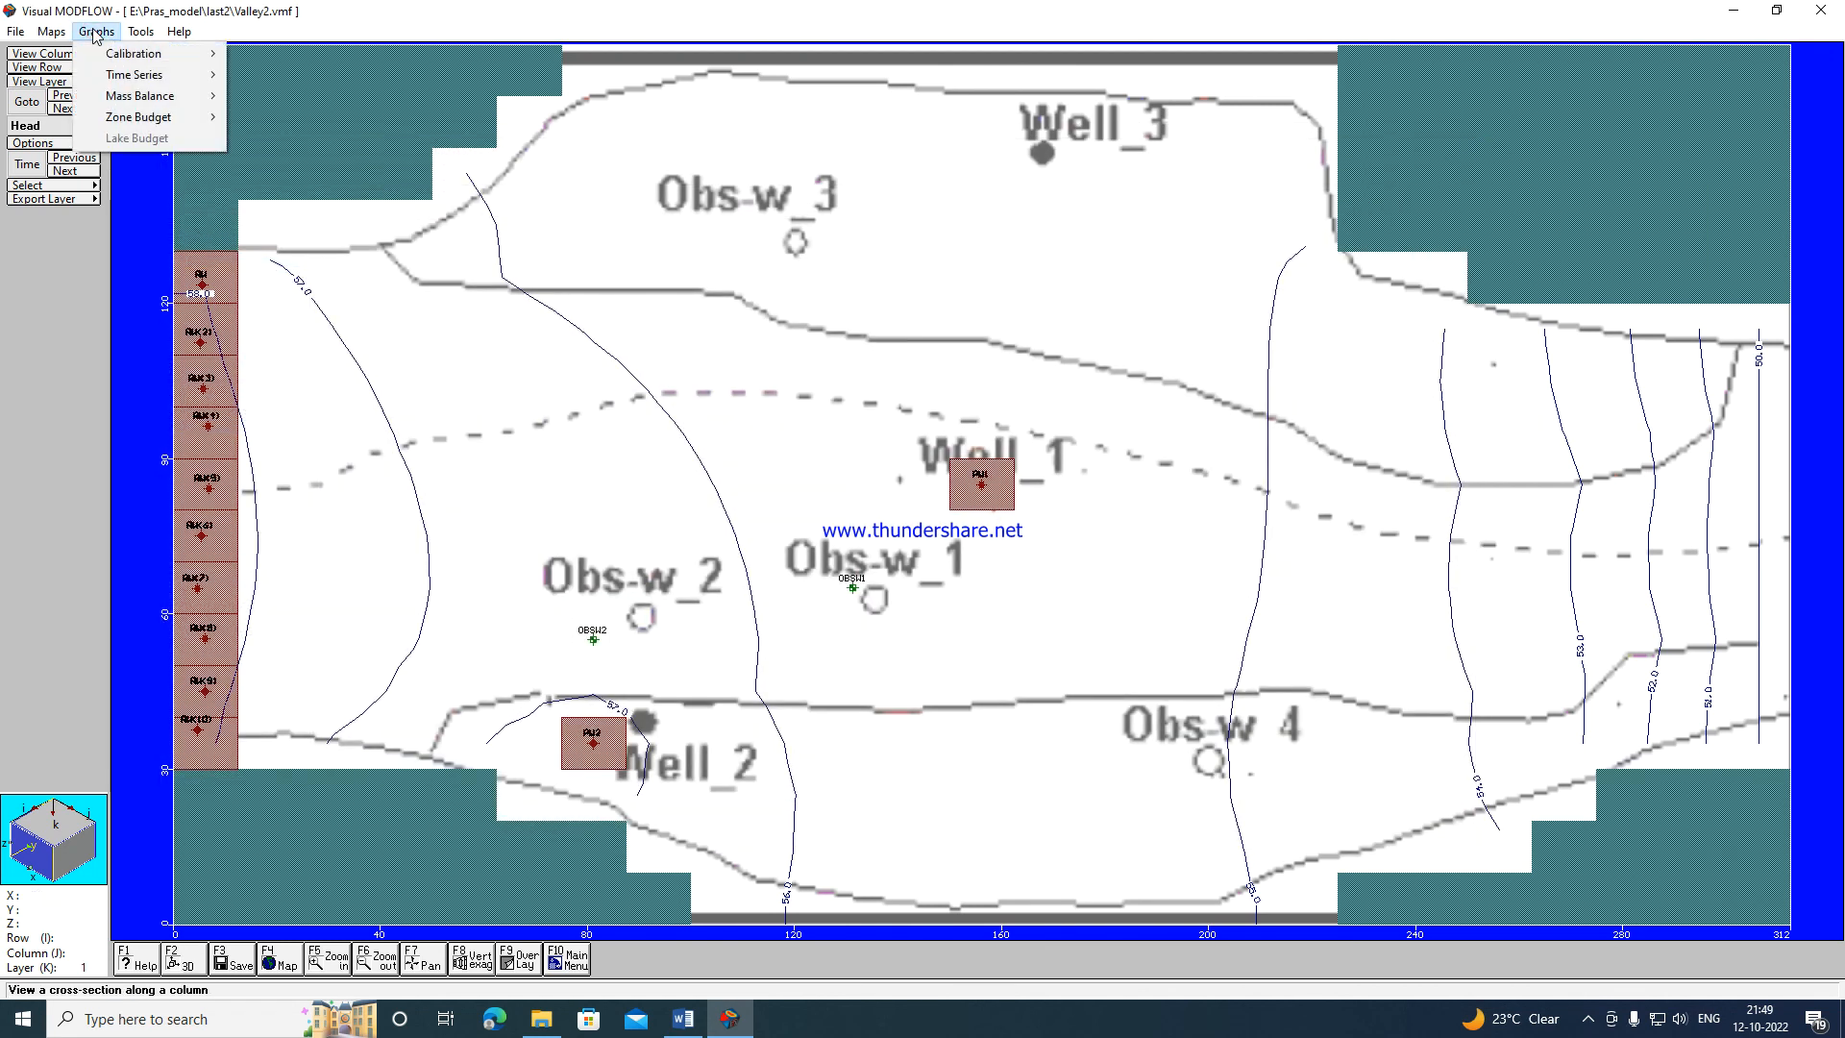
mouse_move(144, 96)
left_click(243, 100)
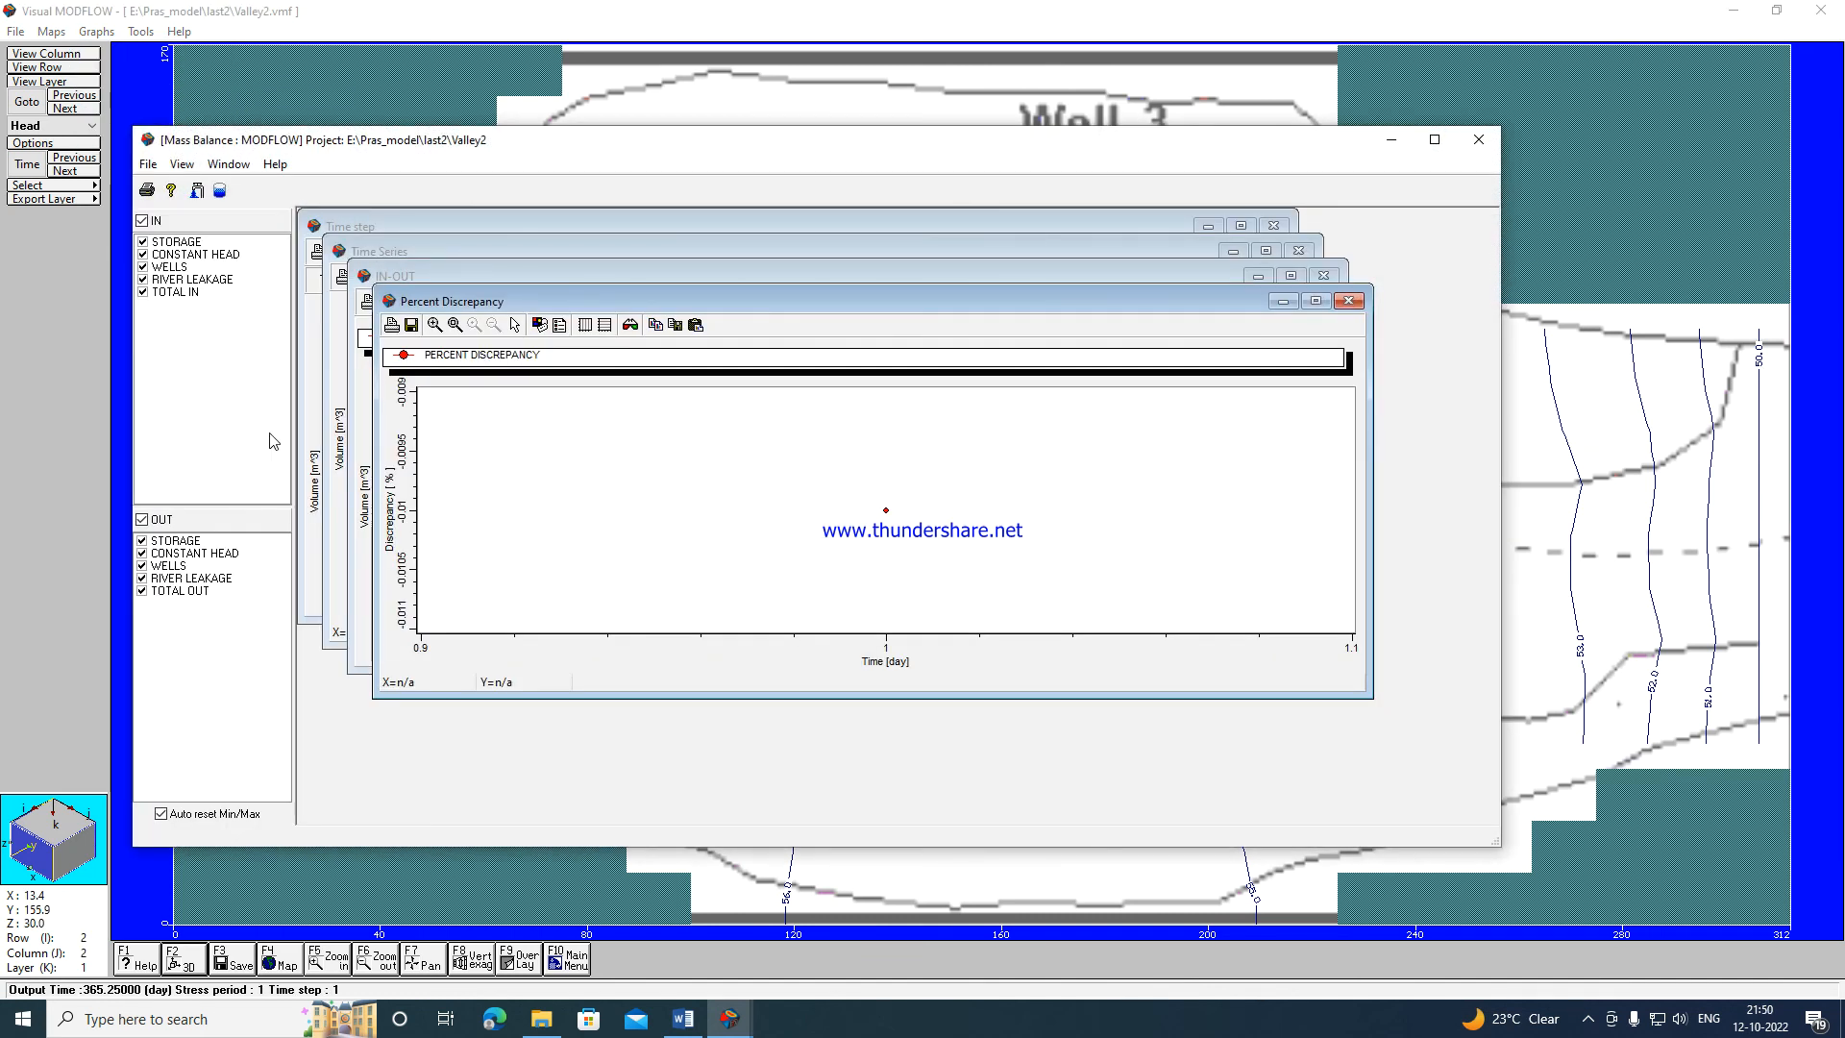
left_click_drag(675, 301, 646, 333)
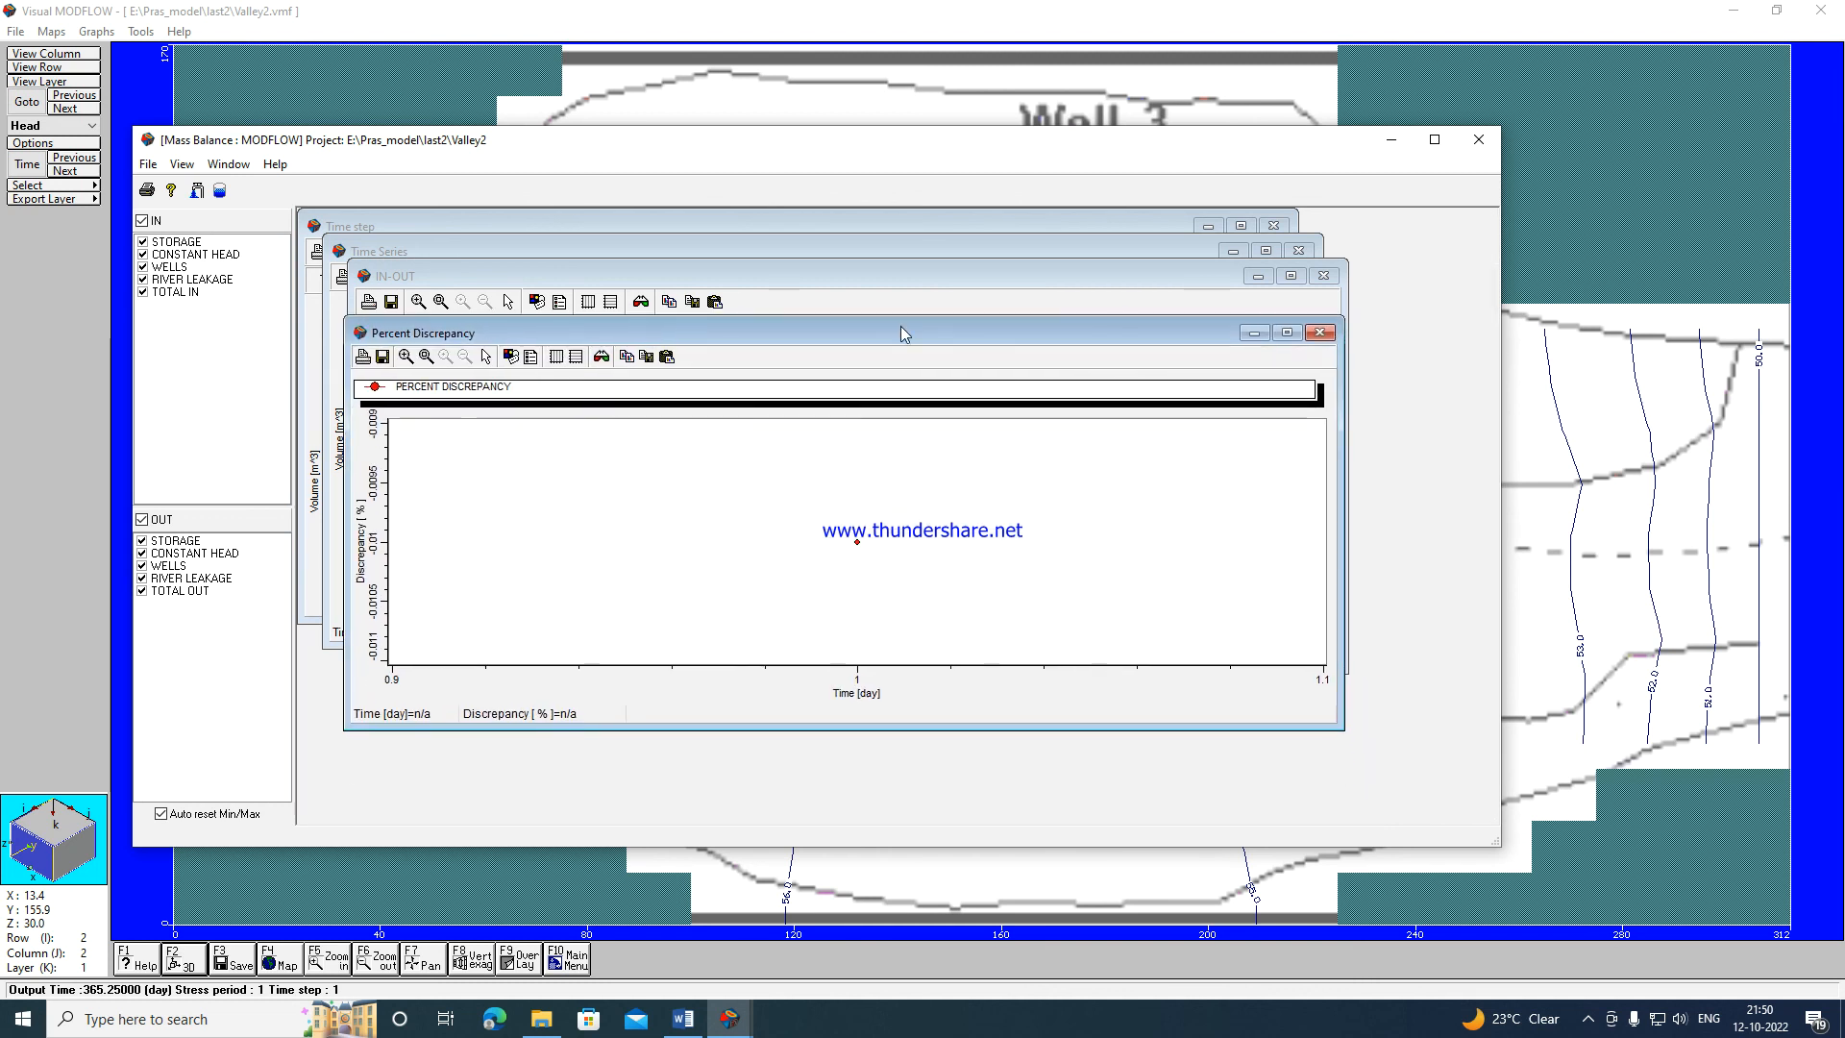
left_click(1319, 332)
left_click(1323, 275)
left_click(1297, 251)
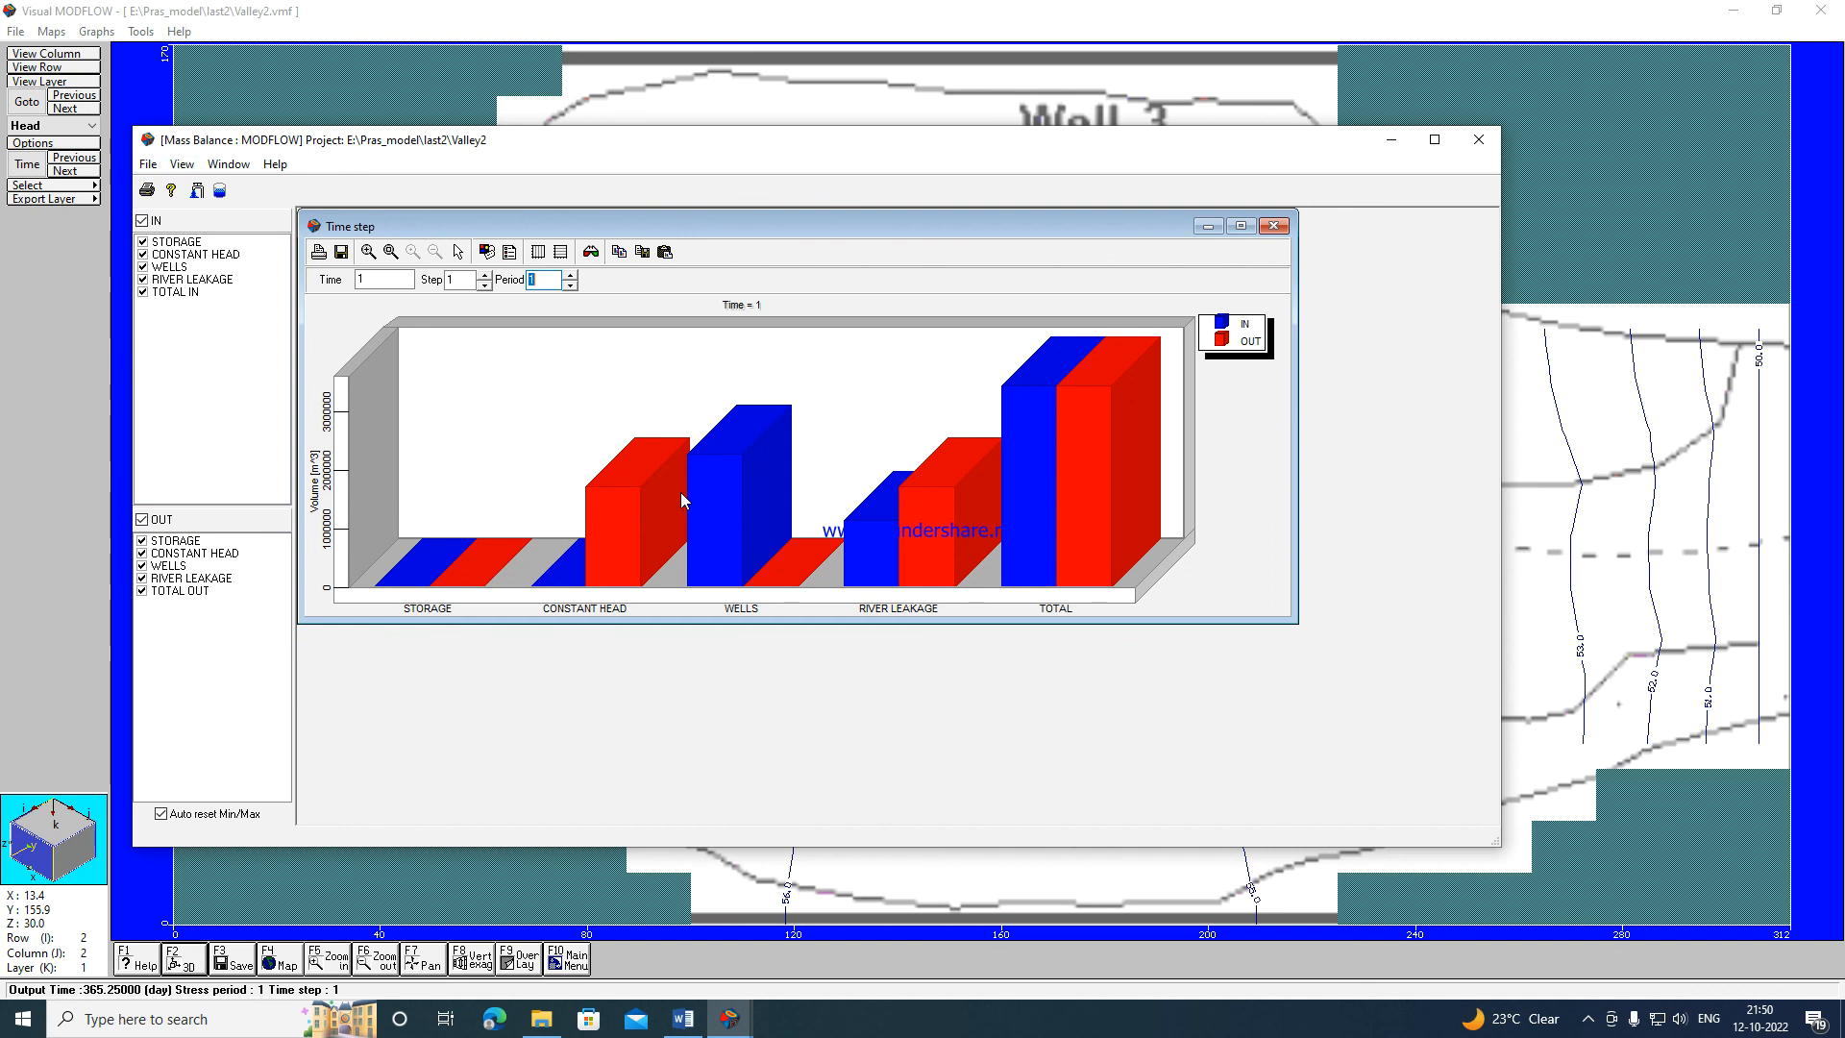
Reopen the mass balance versus time graph, view and close it, and close the Mass Balance window.
left_click(181, 164)
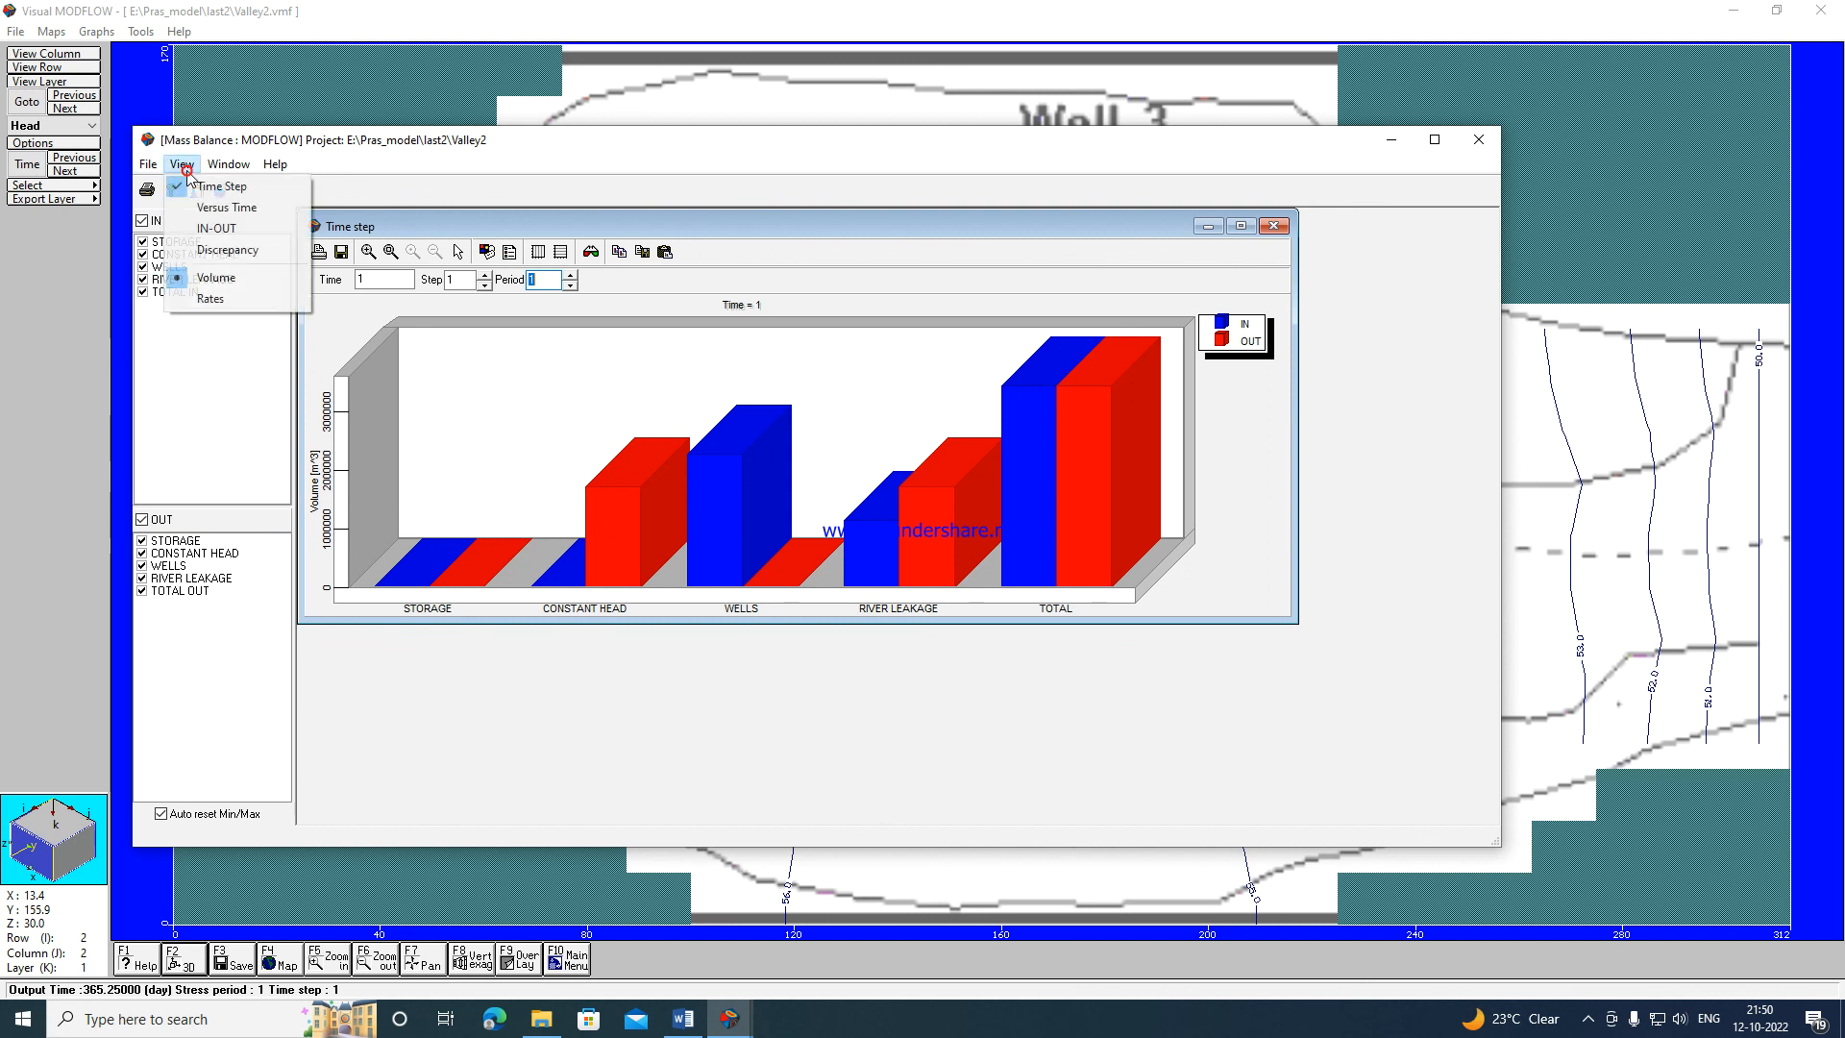
mouse_move(181, 164)
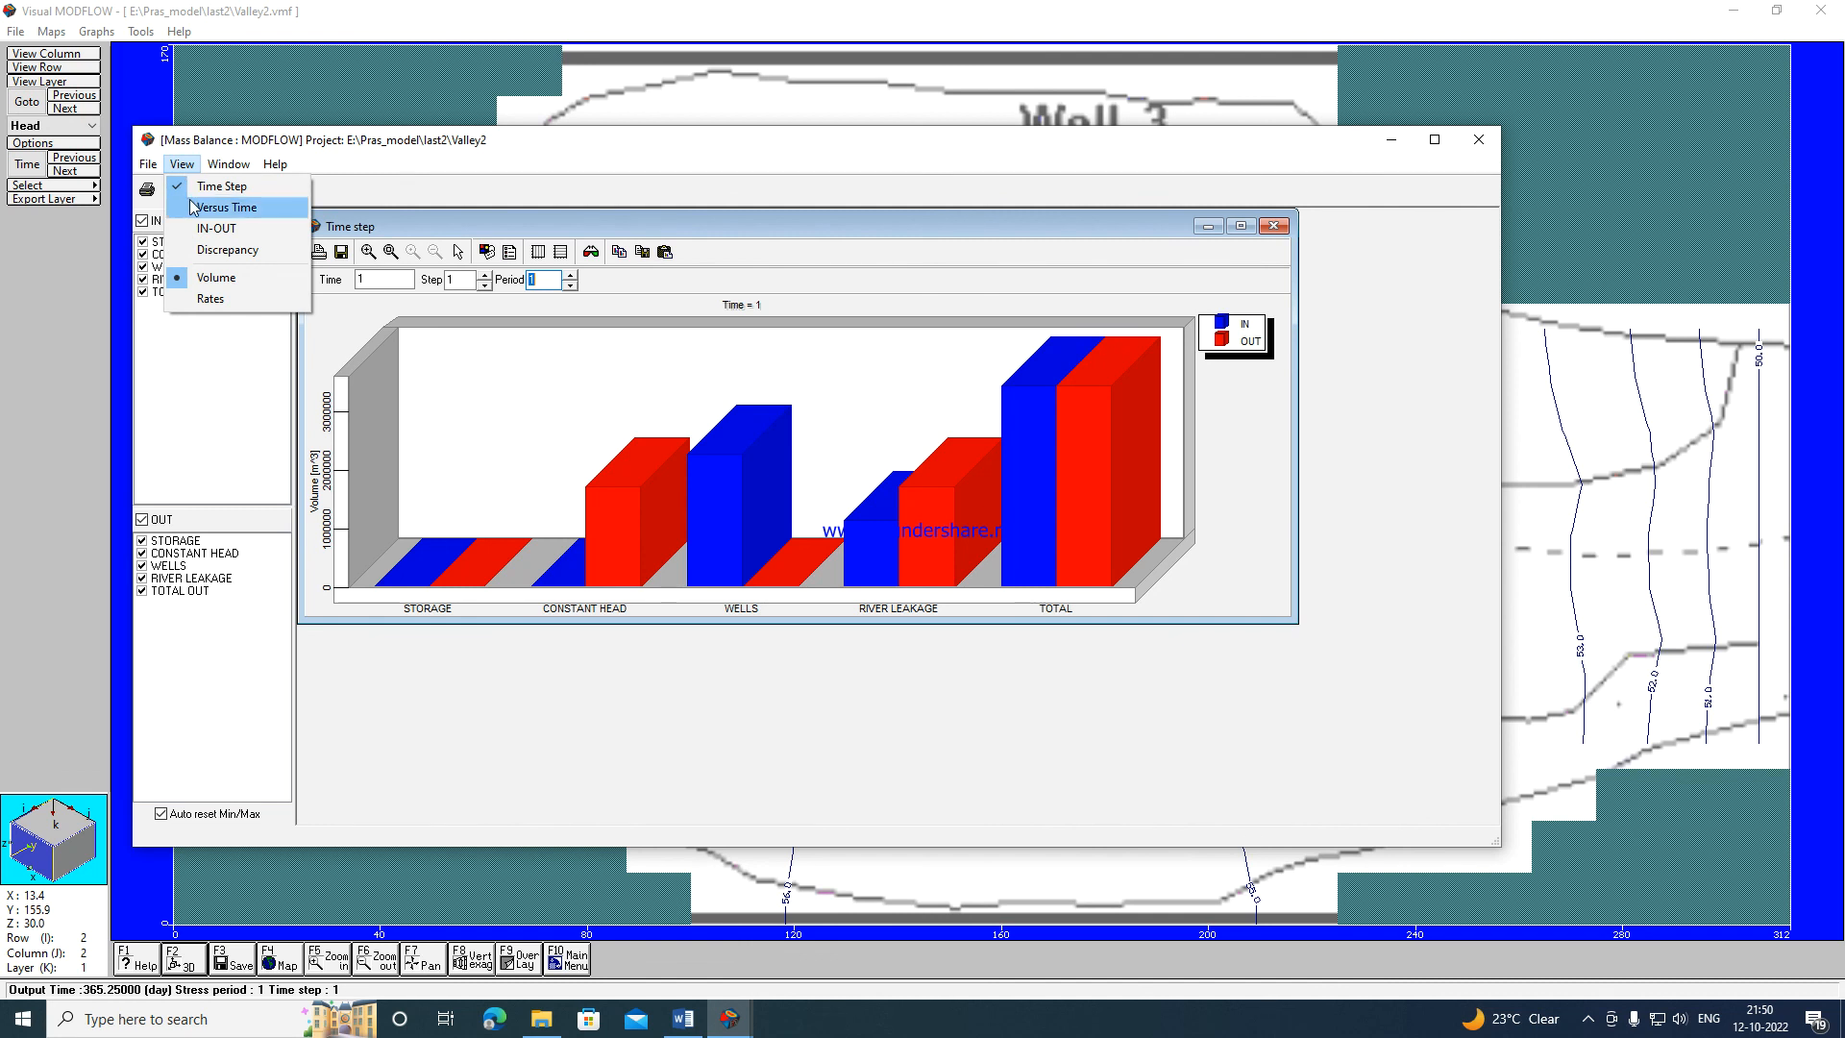
left_click(193, 209)
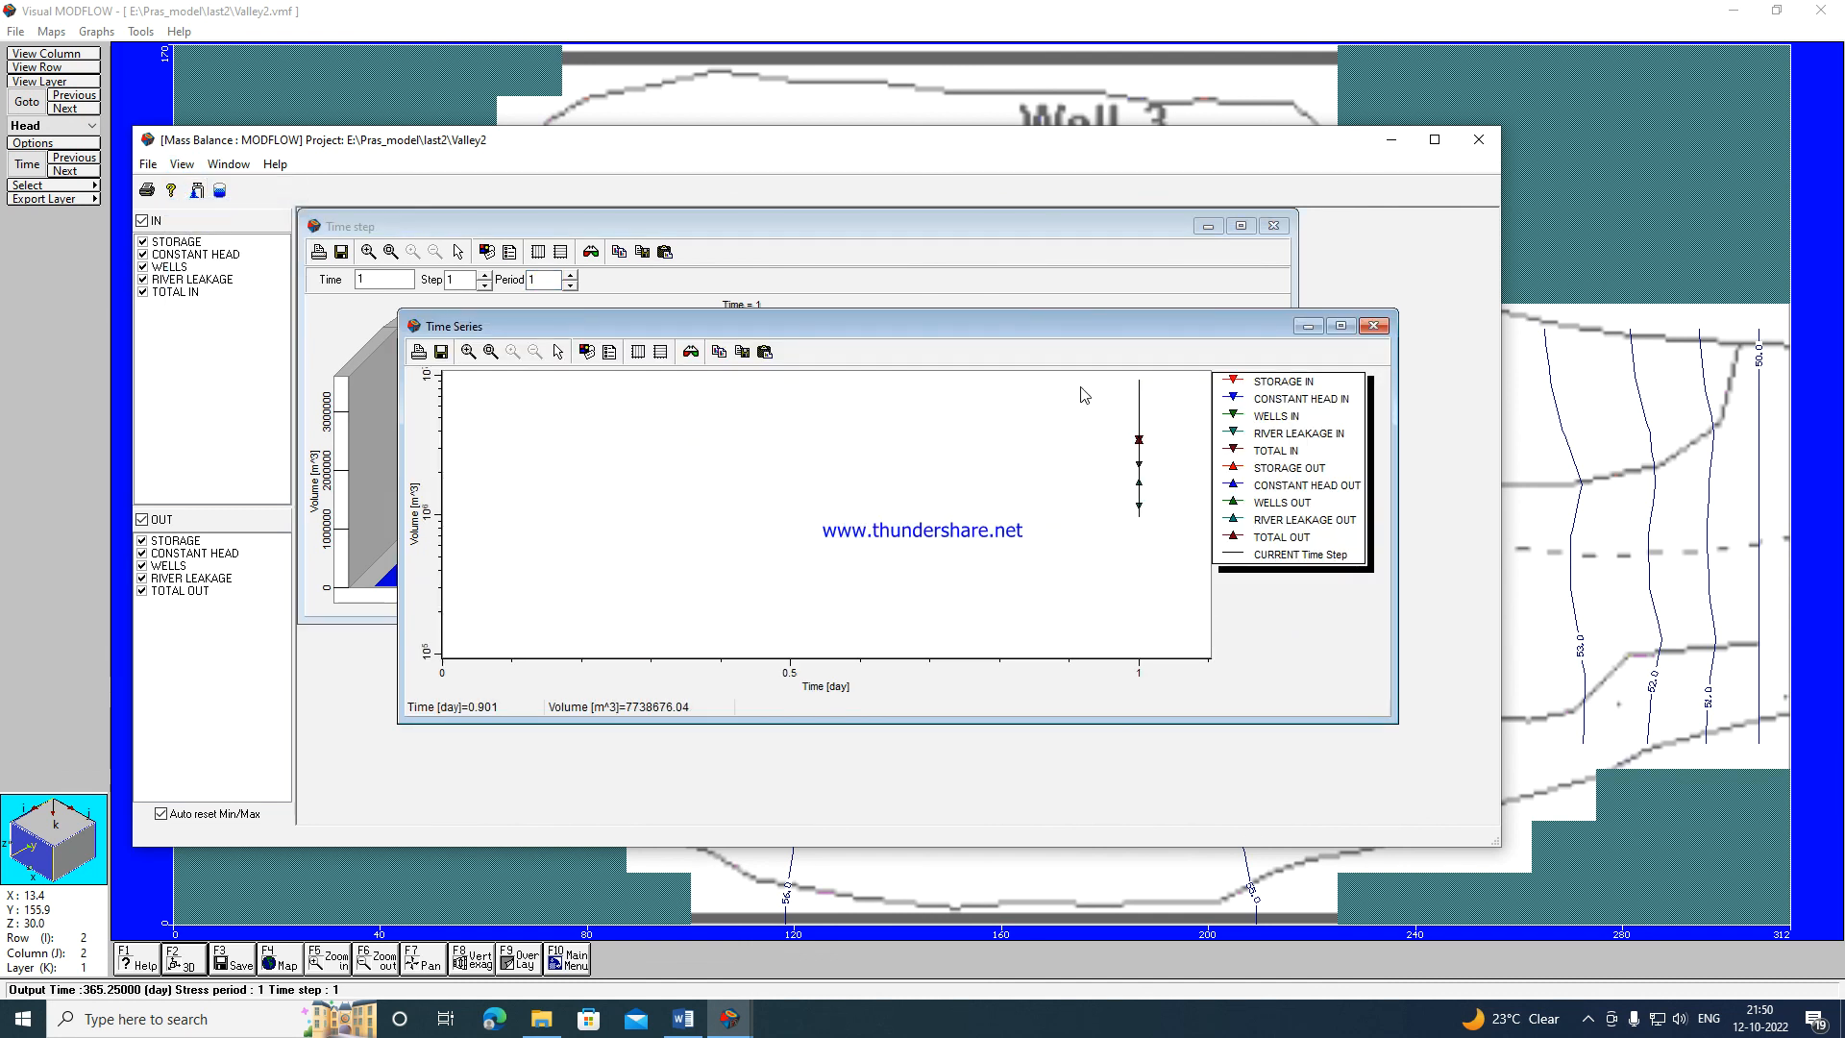
left_click(1374, 325)
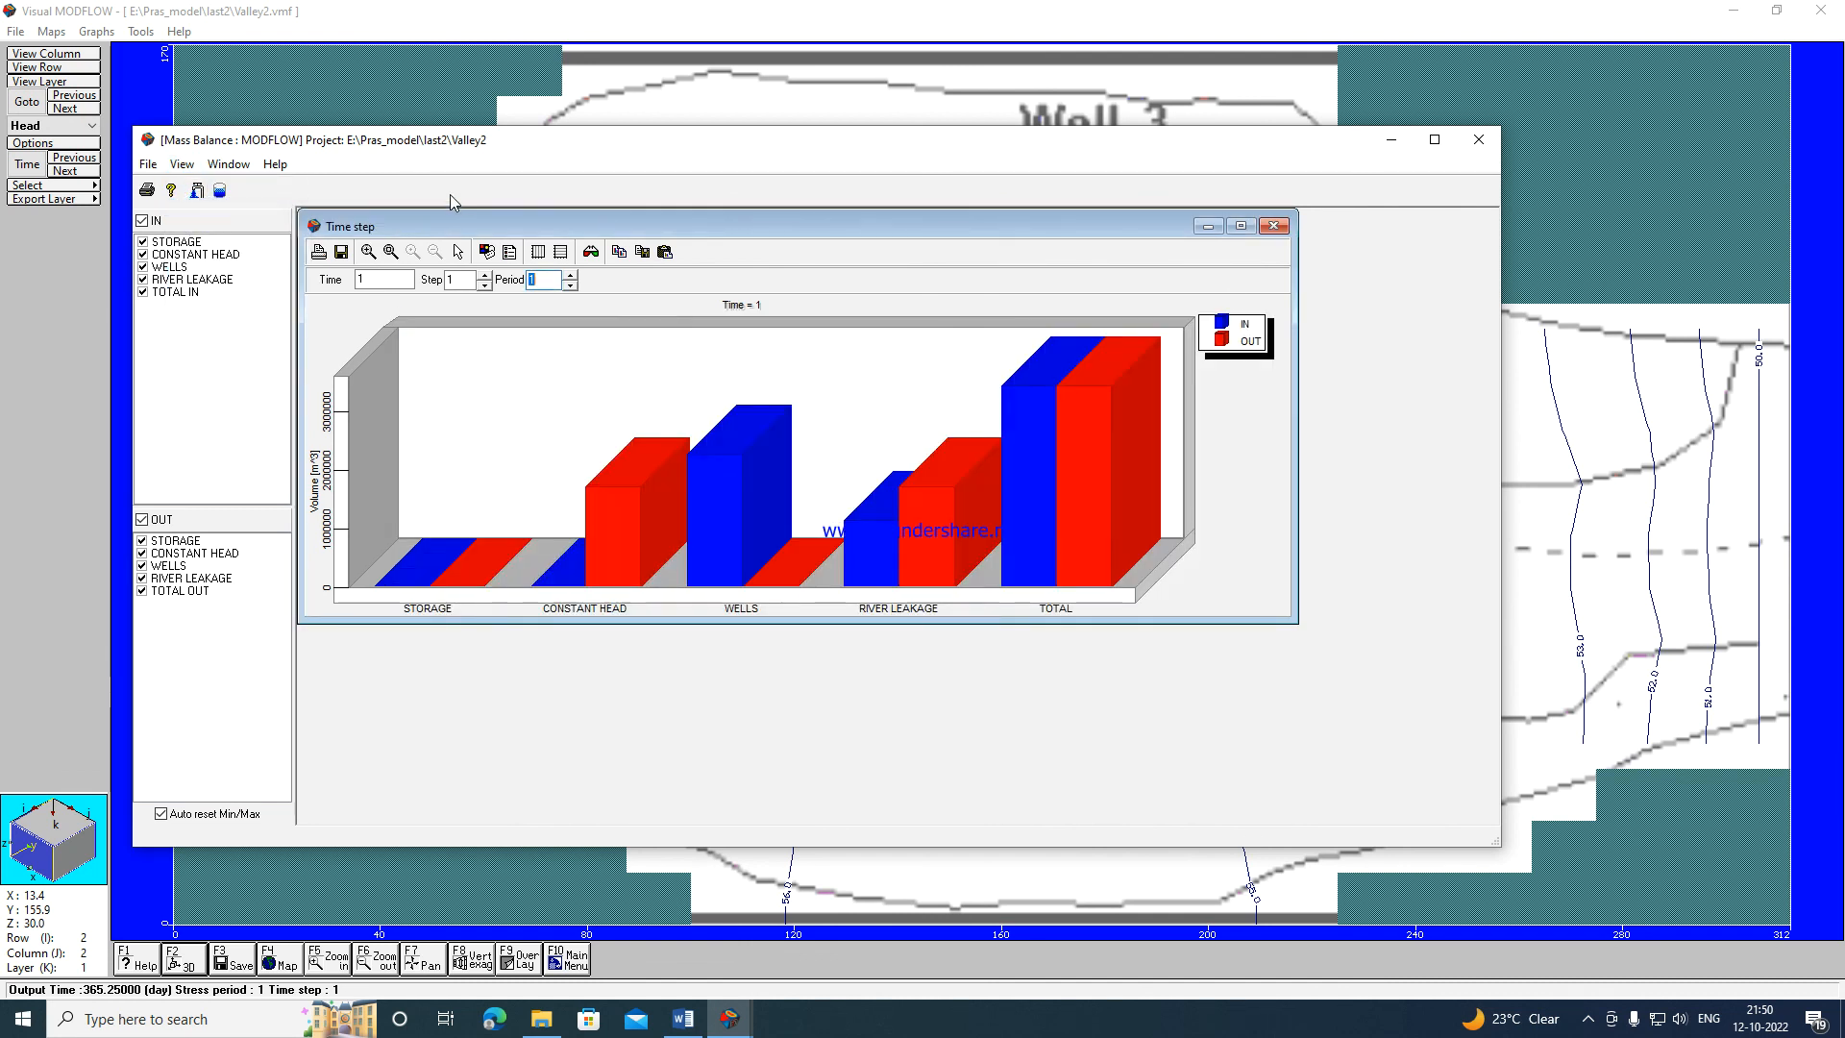
left_click(148, 165)
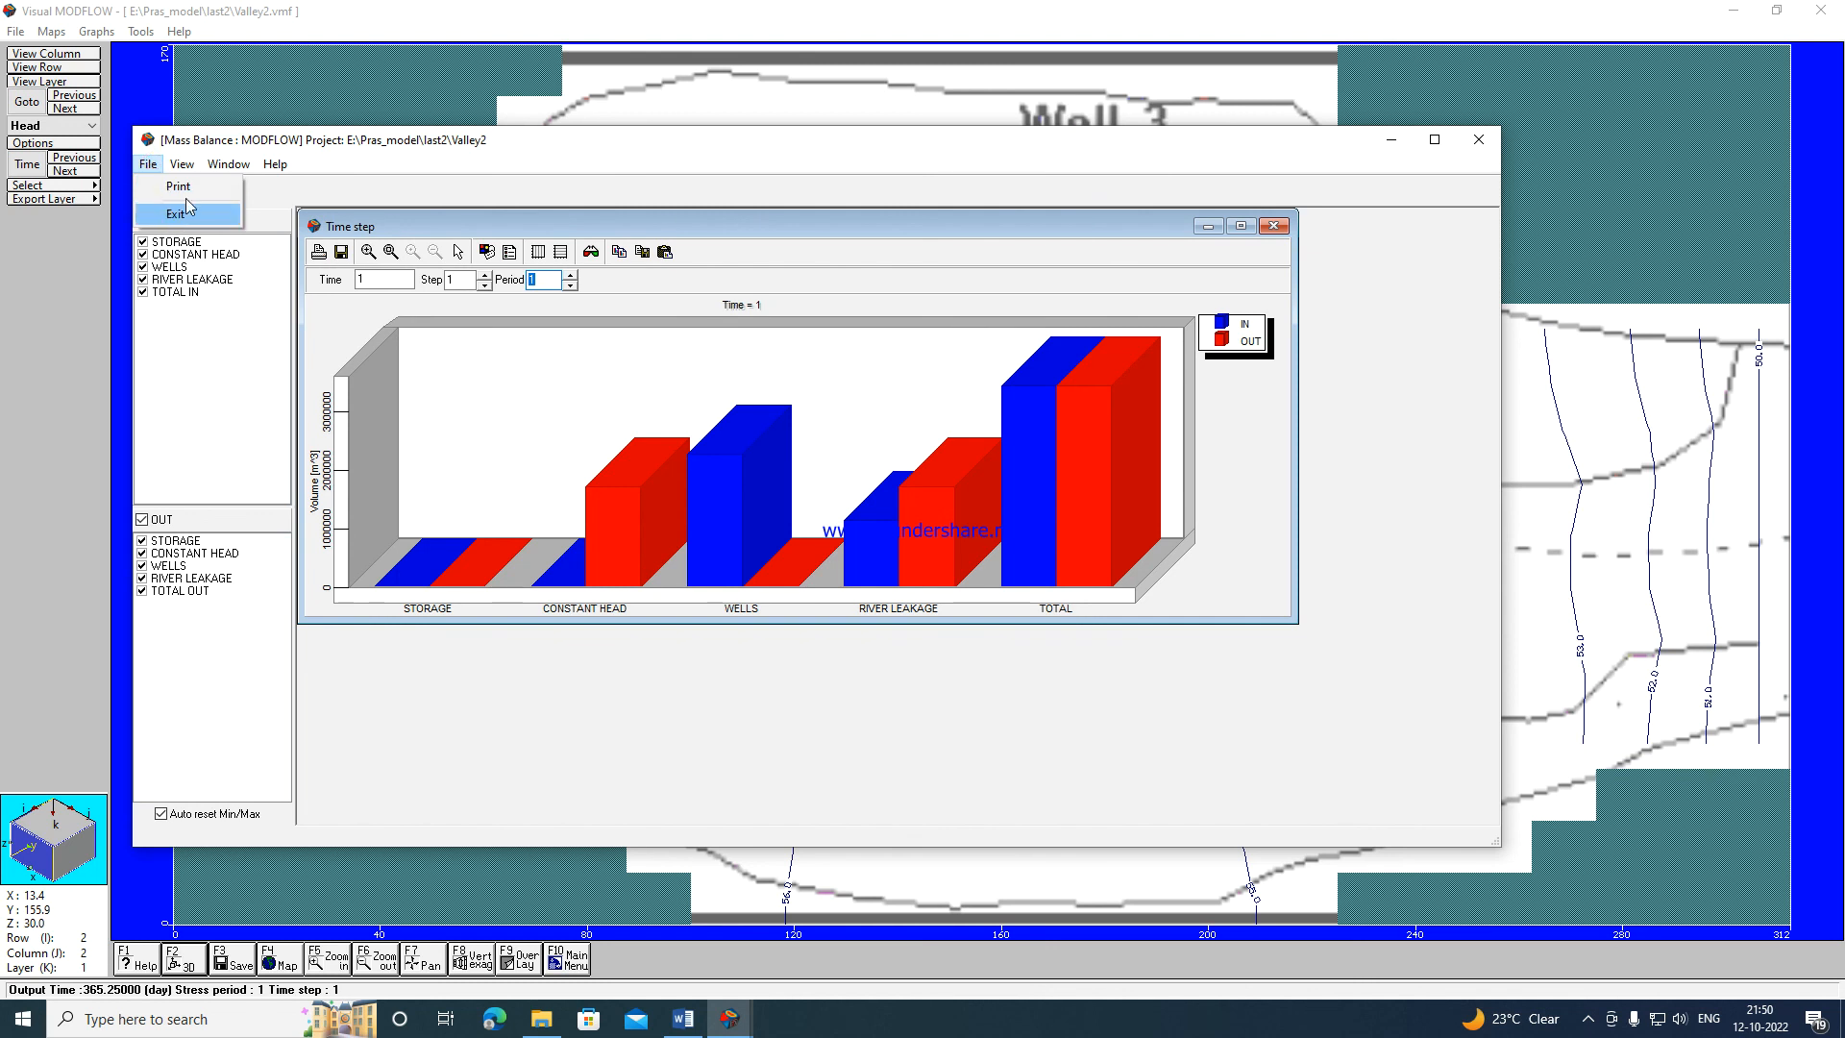
mouse_move(277, 163)
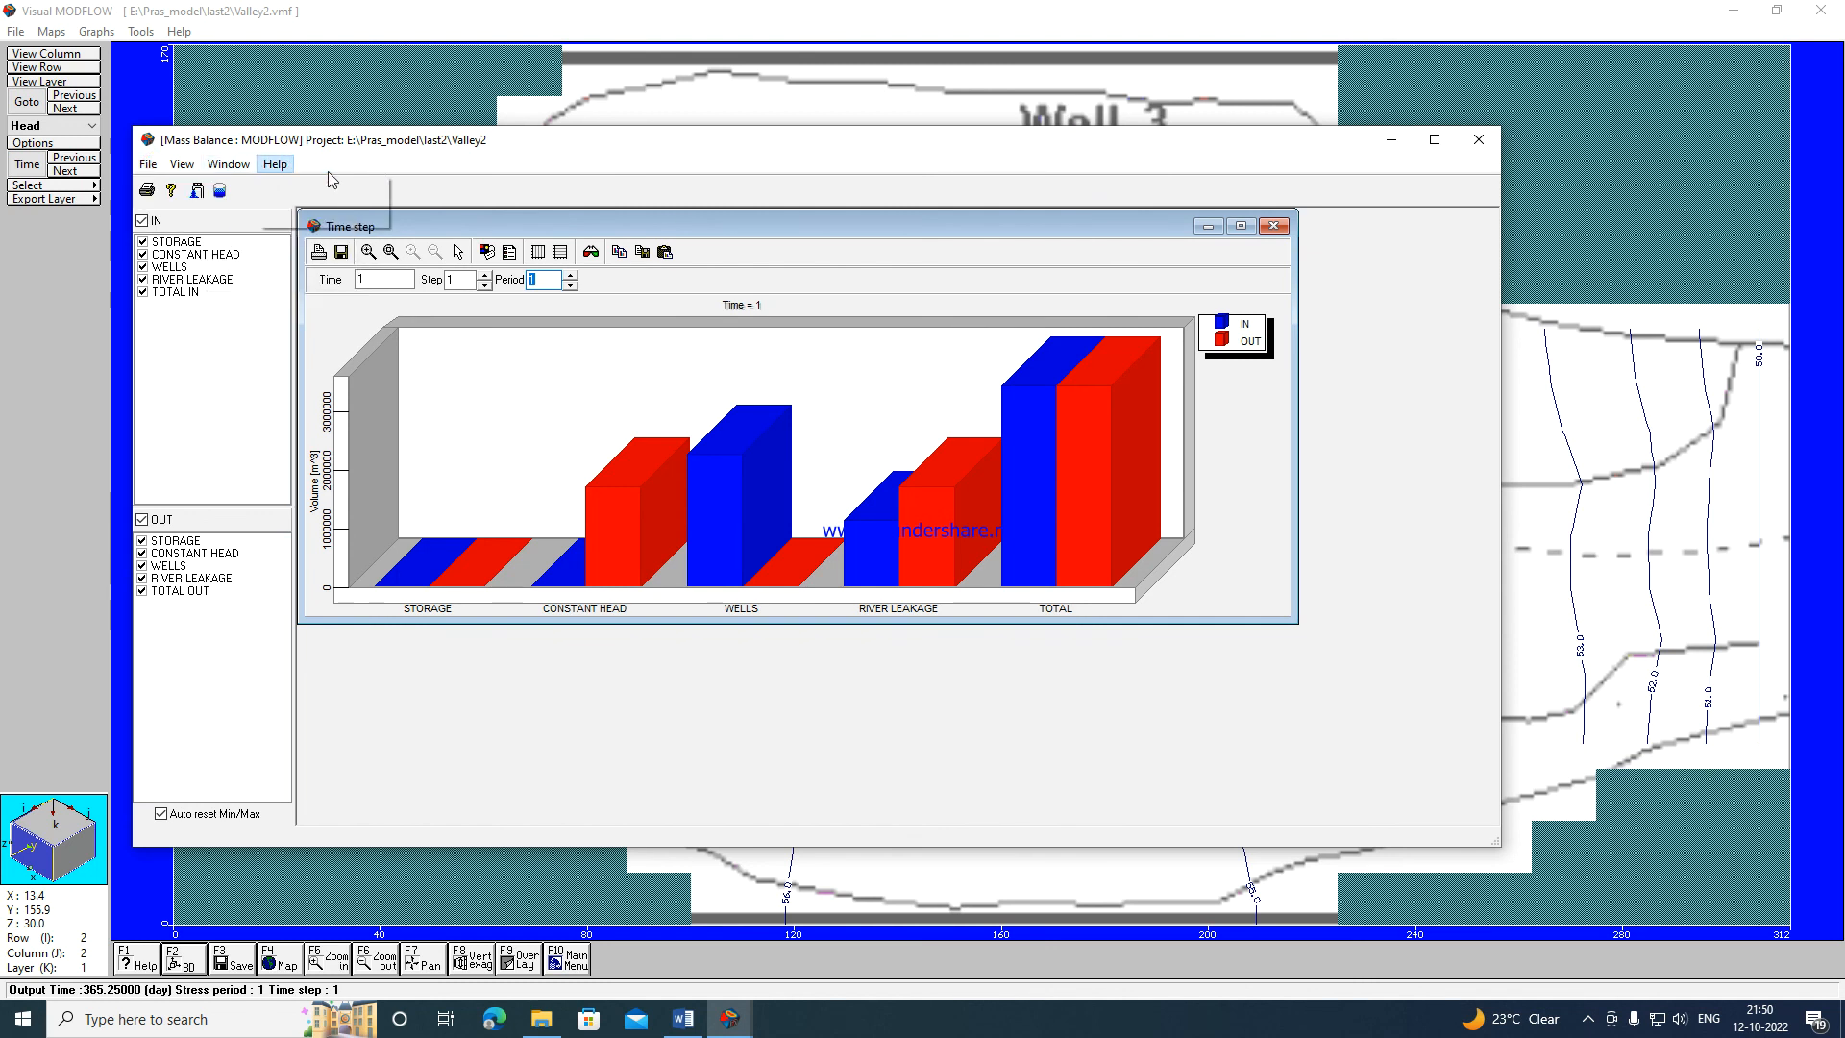
left_click(1477, 144)
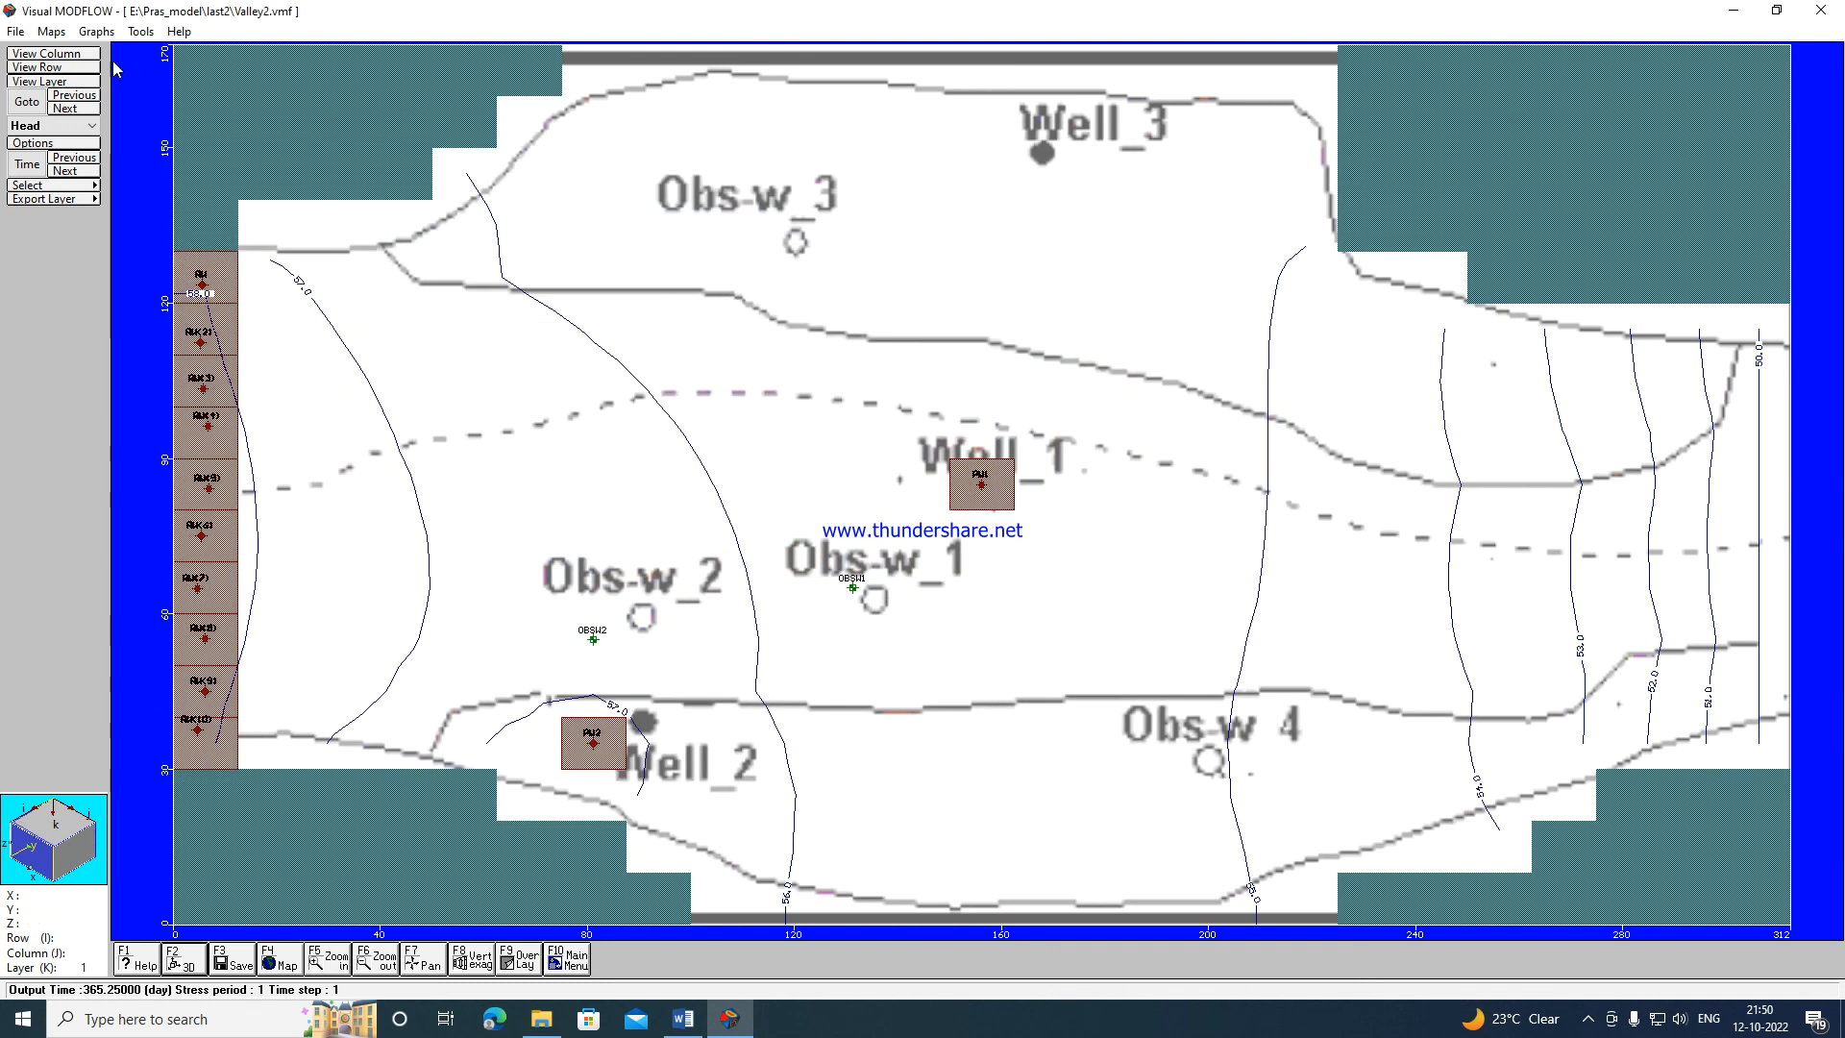
View the Head vs. Time graph of the observation wells and close it.
left_click(97, 32)
mouse_move(129, 77)
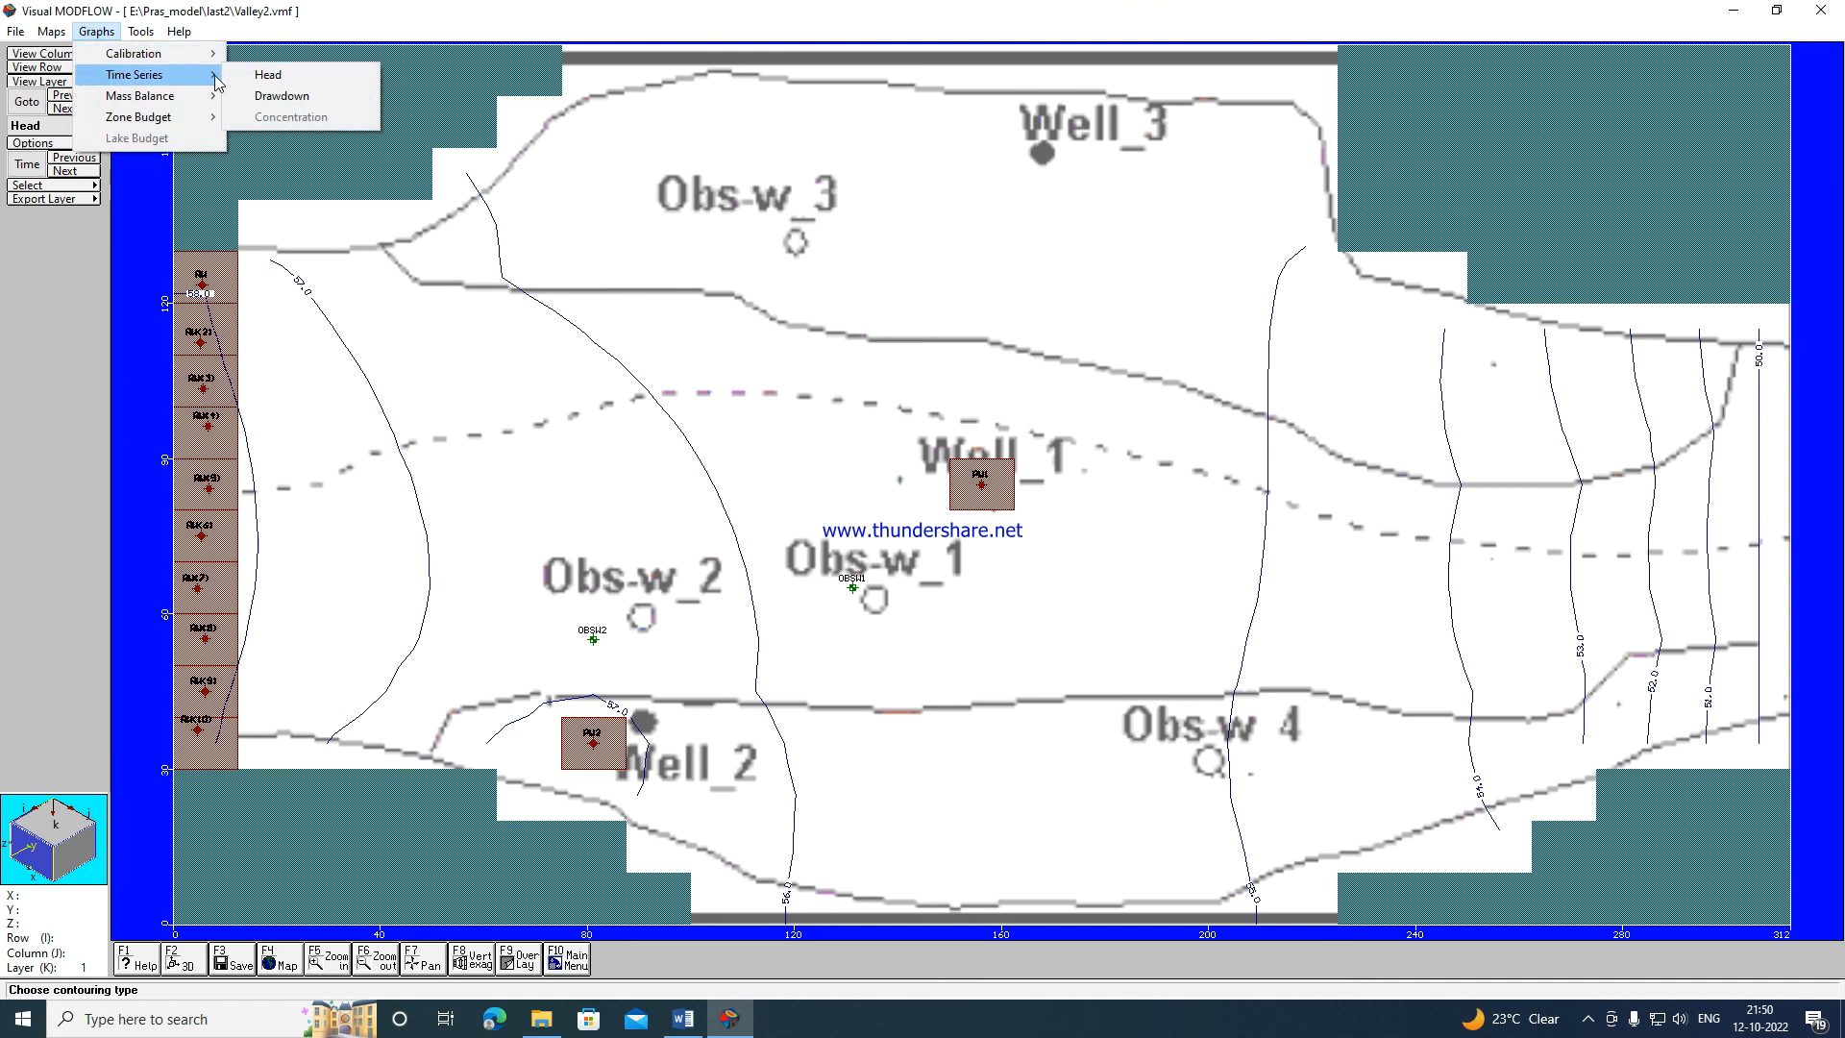
left_click(273, 77)
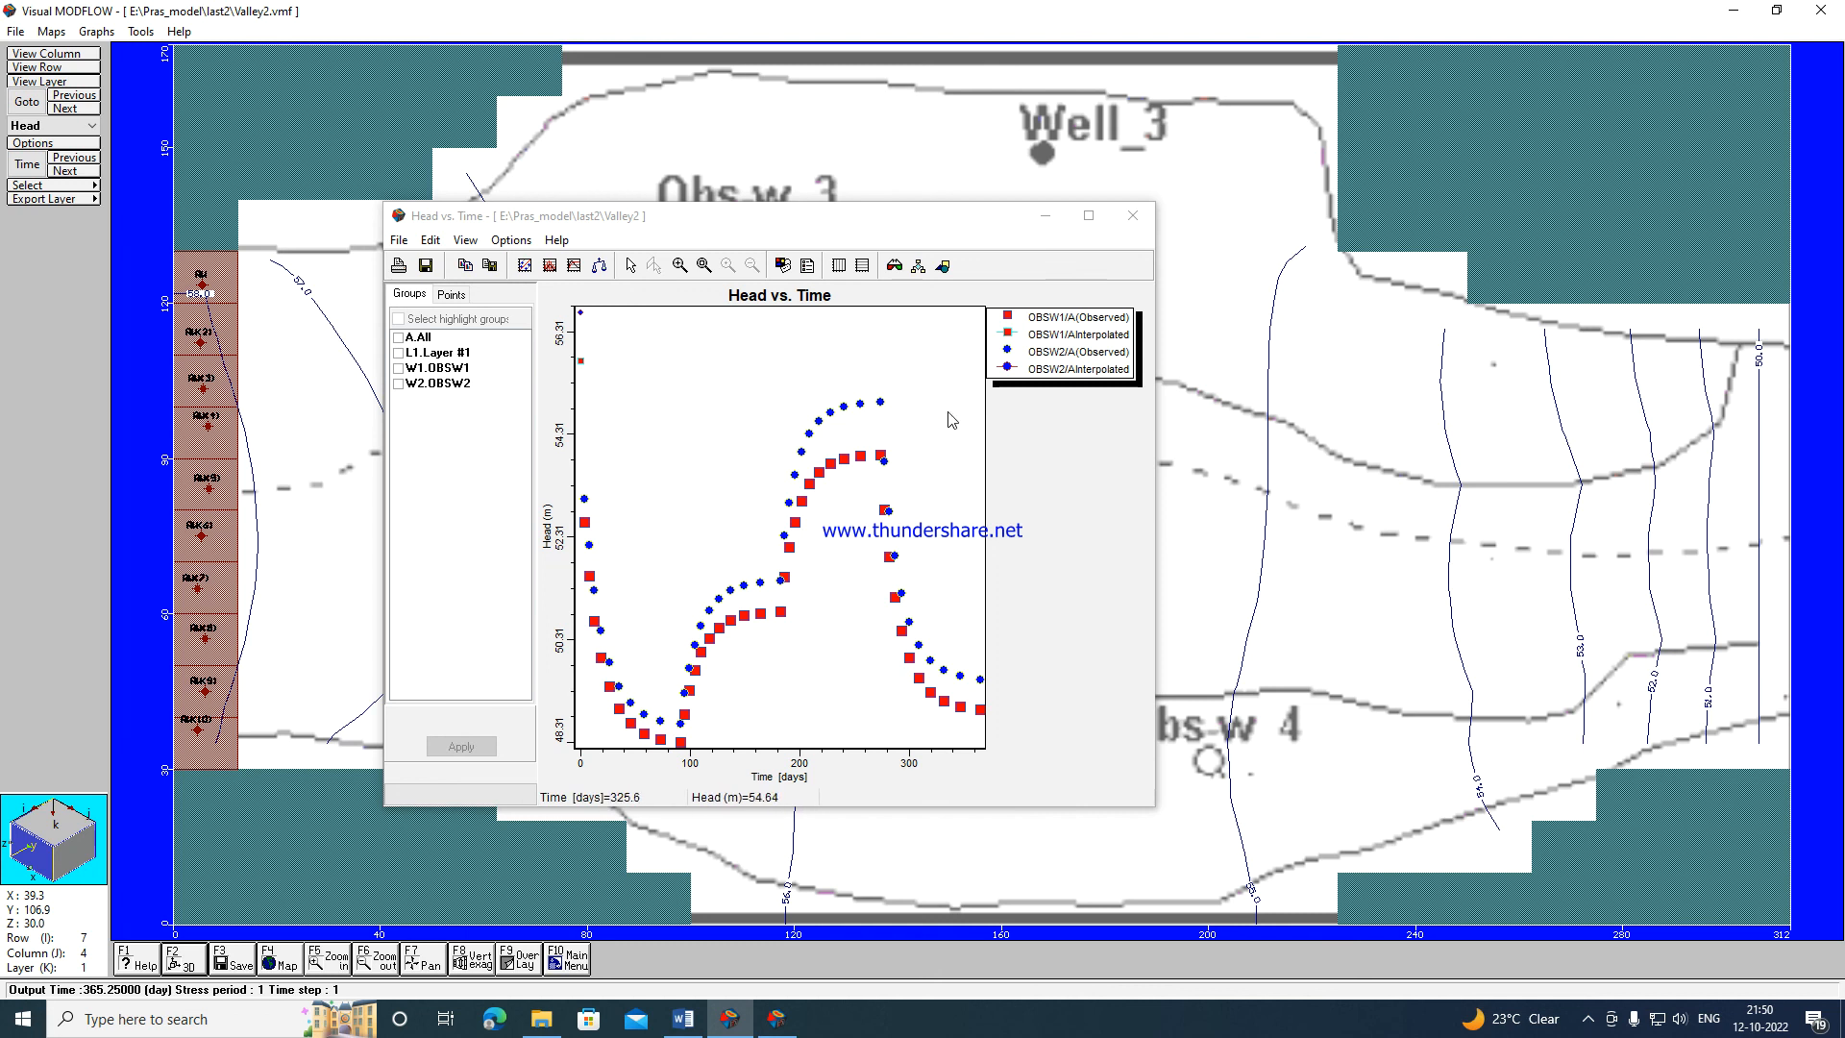
left_click(1133, 215)
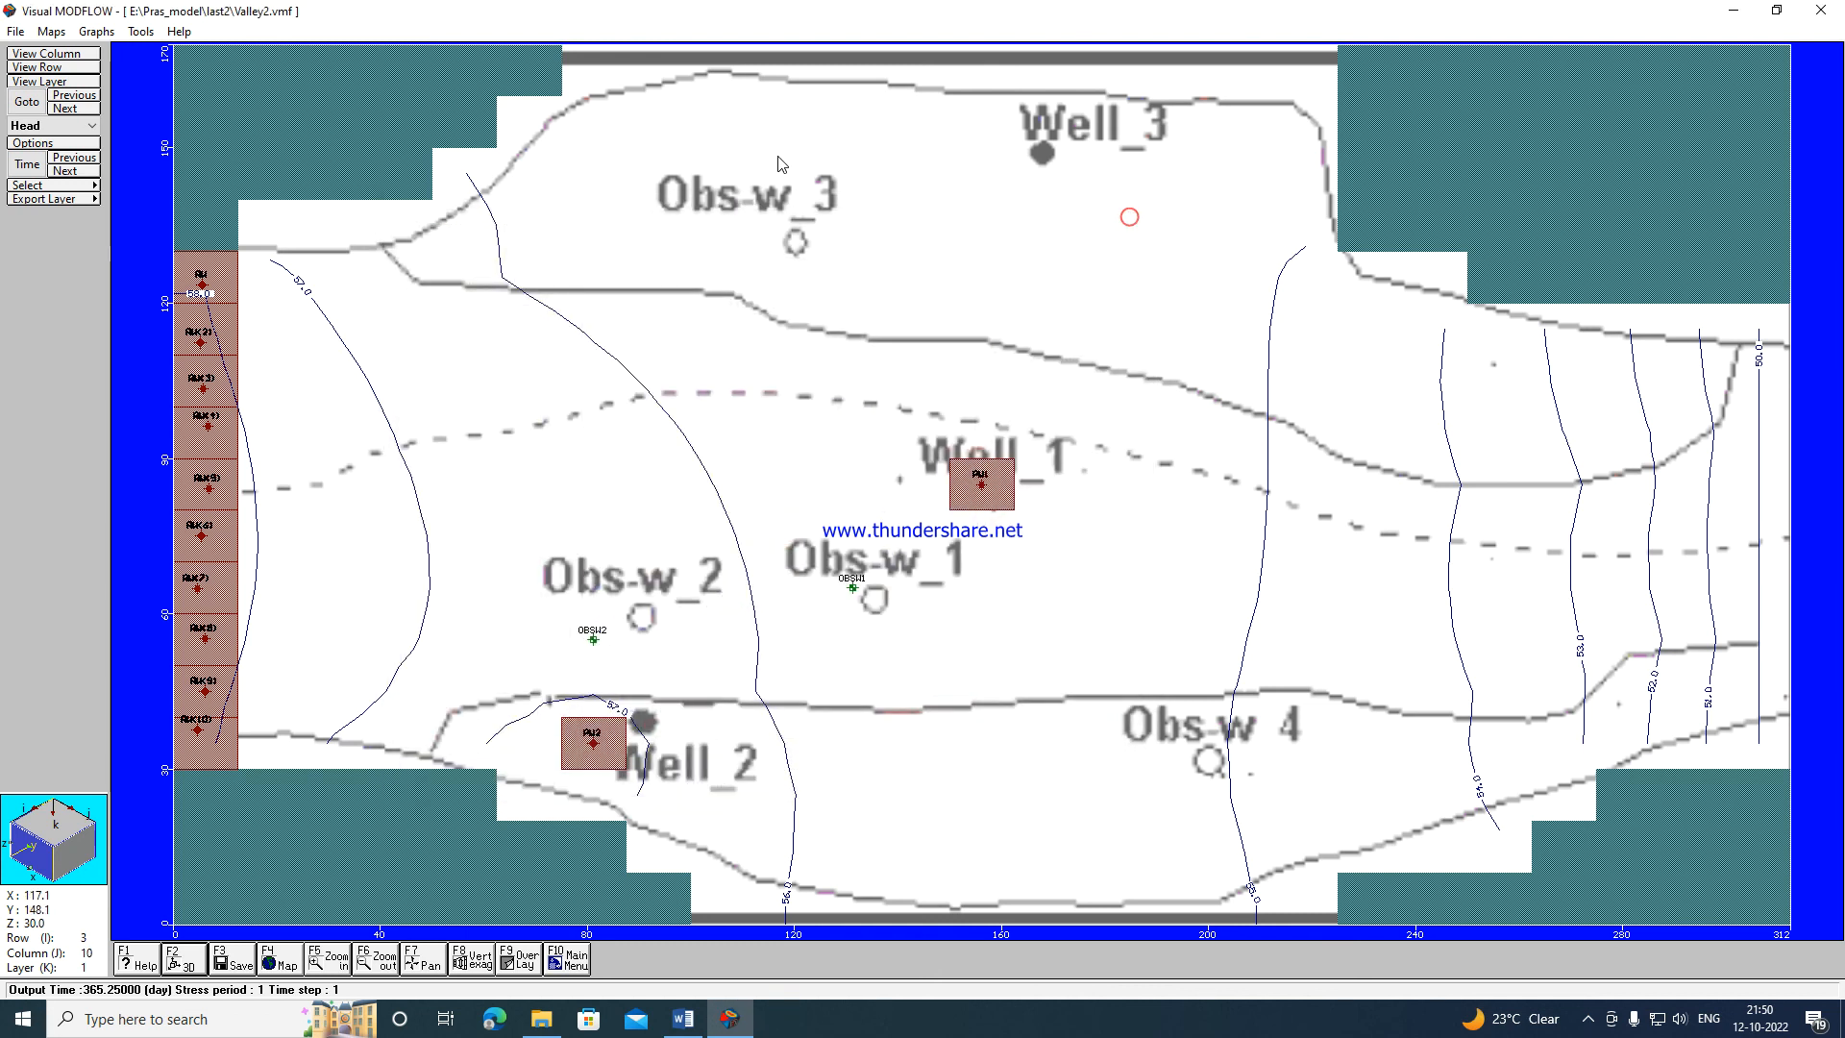
Open the Zone Budget flow graphs again, view and close all four graphs, and close the Zone Budget window.
left_click(92, 34)
mouse_move(116, 75)
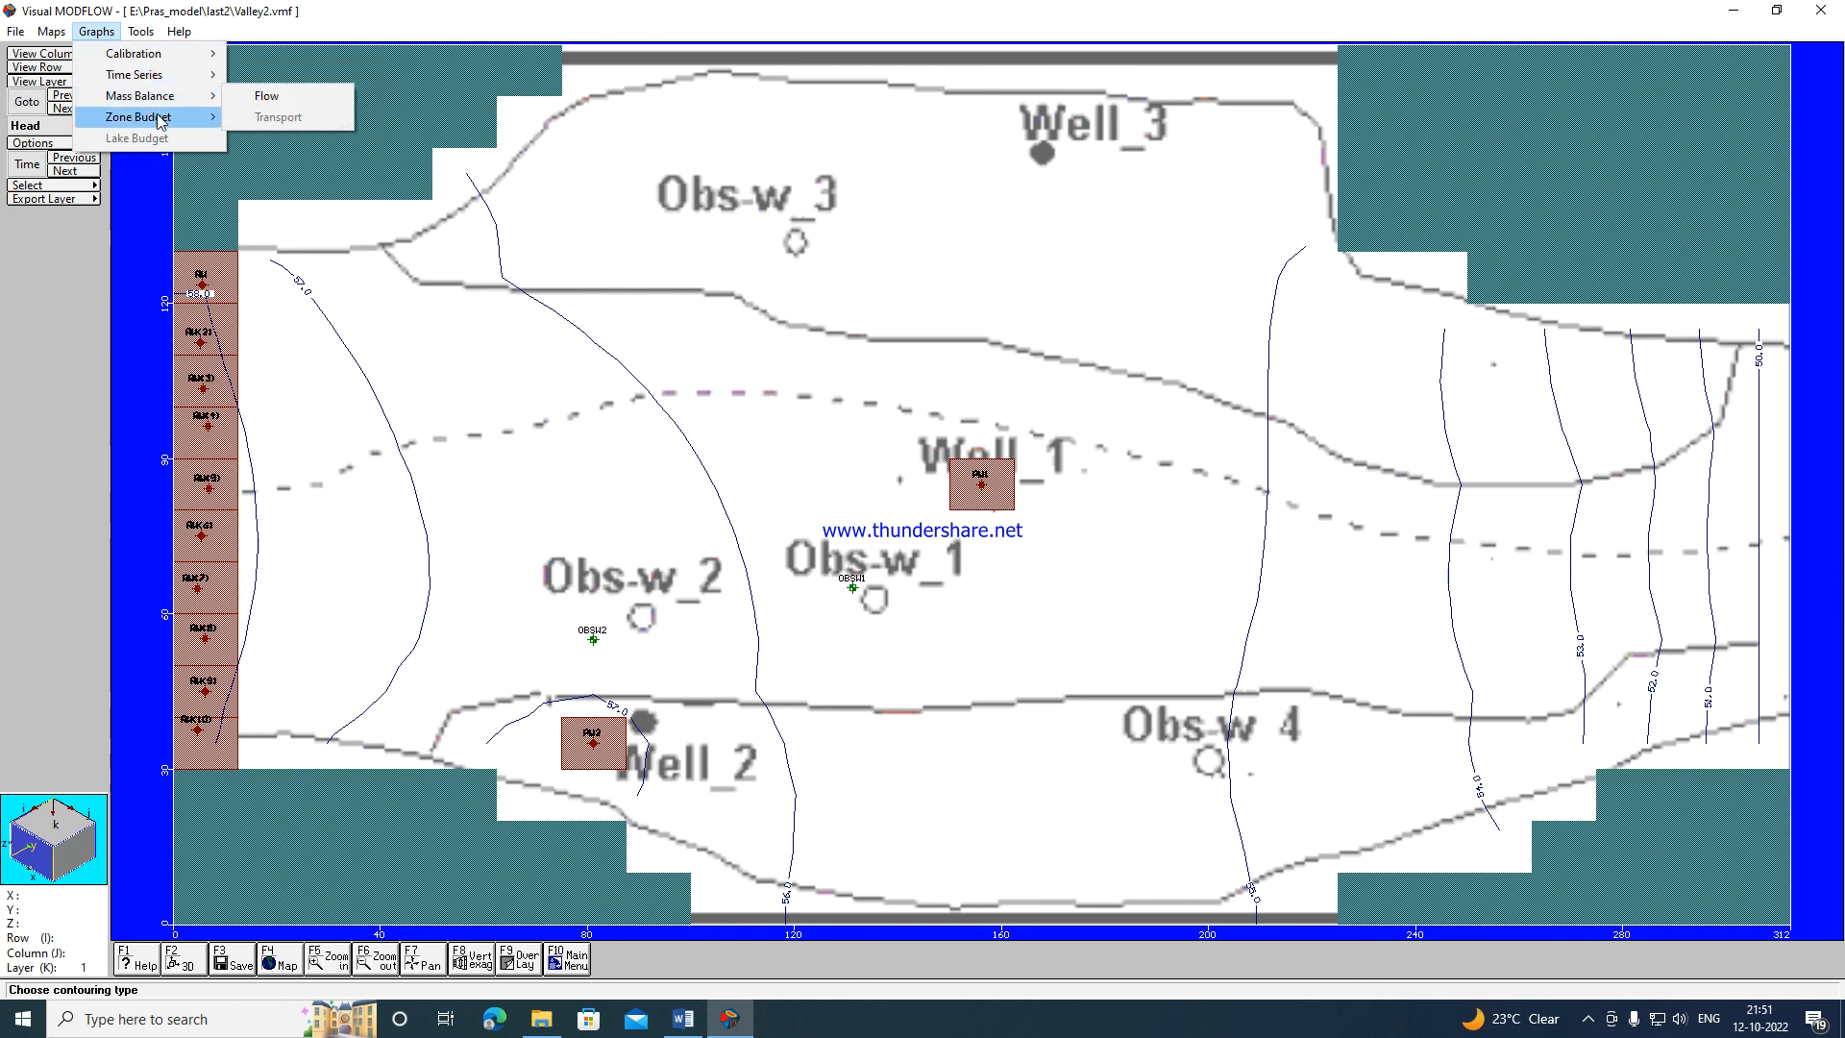
left_click(258, 97)
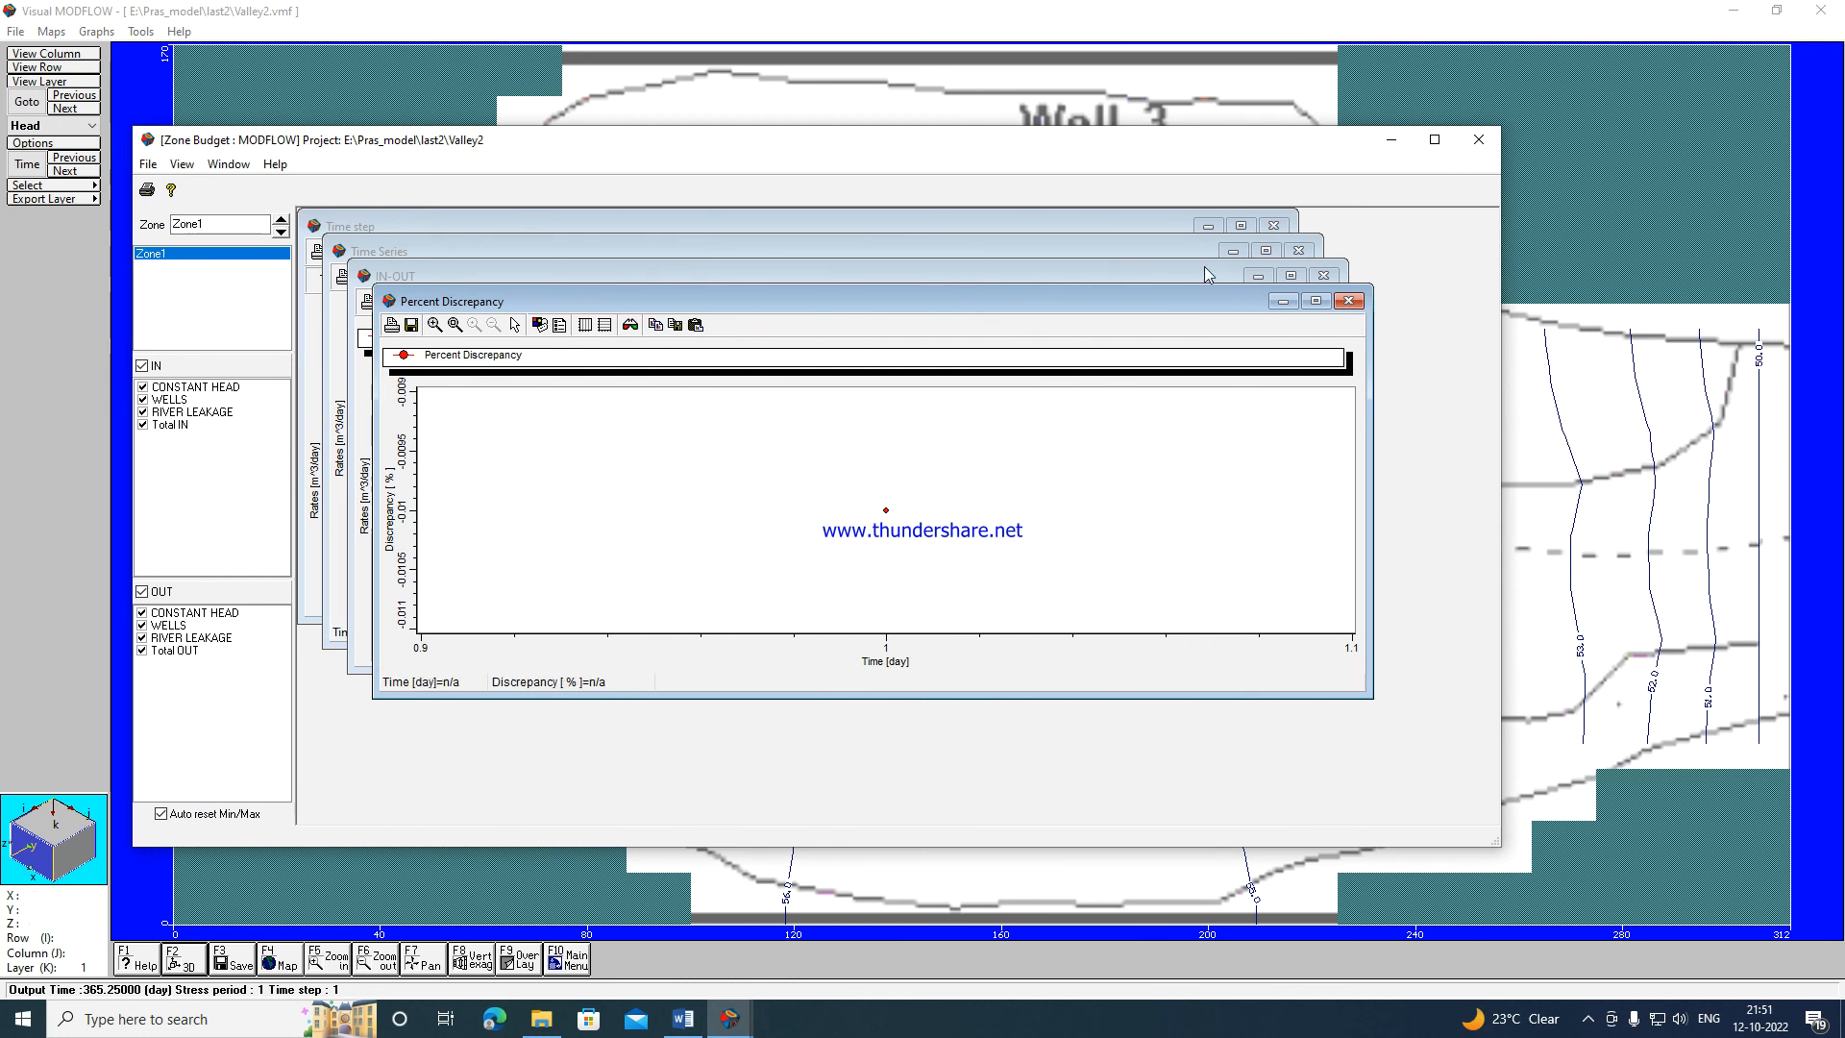
left_click(1348, 302)
left_click(1330, 276)
left_click(1298, 251)
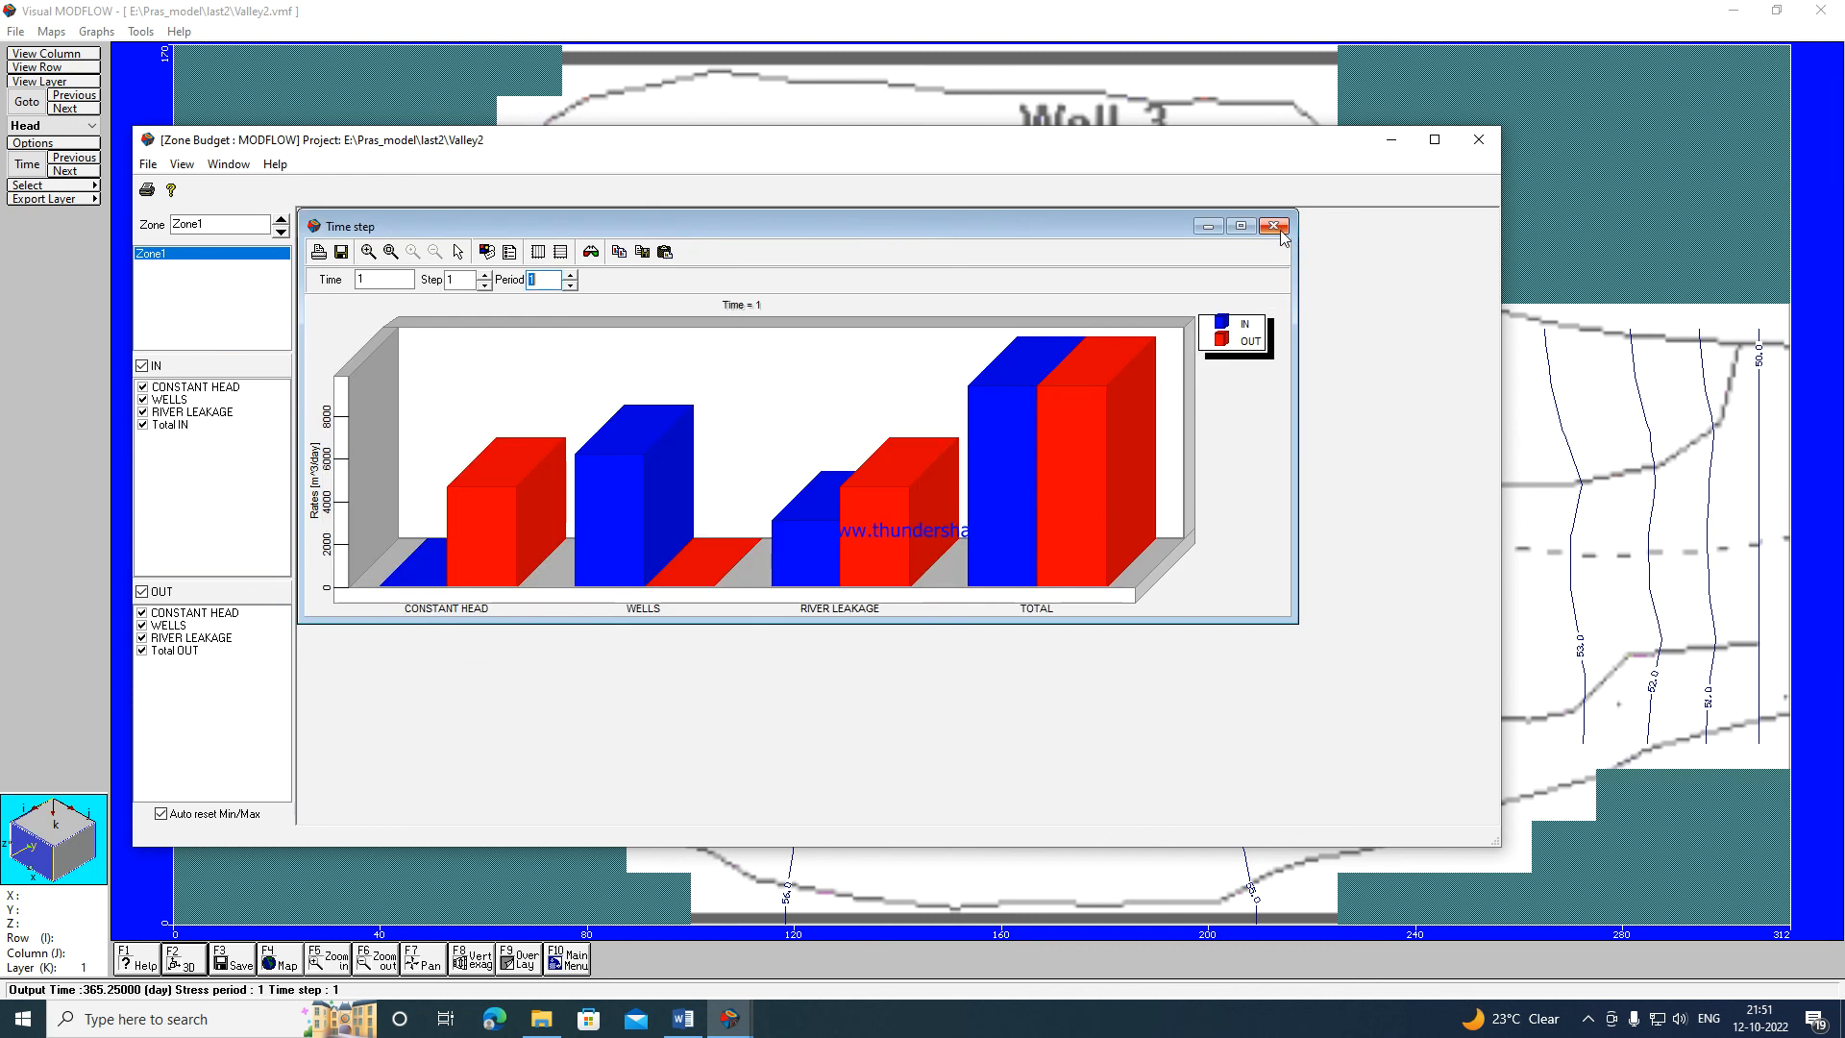
left_click(1273, 226)
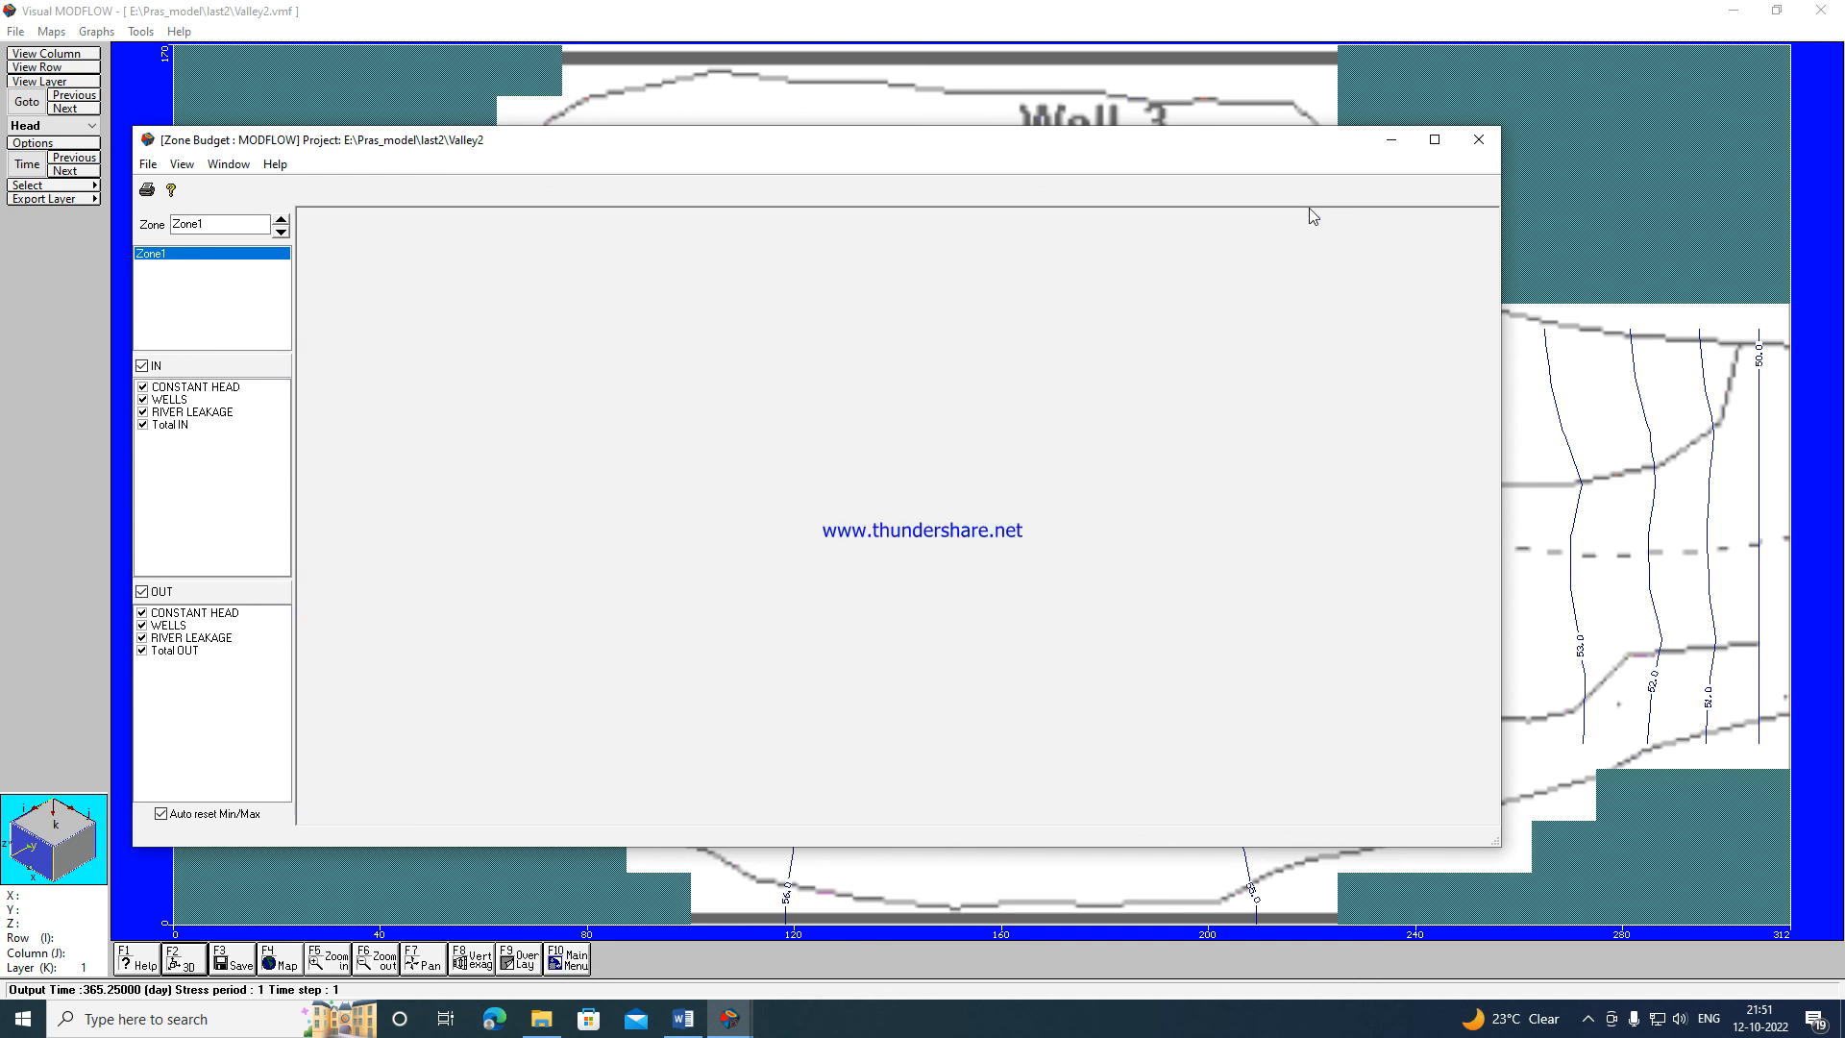
left_click(1477, 139)
Display the groundwater velocity vectors on the model layer map.
left_click(71, 199)
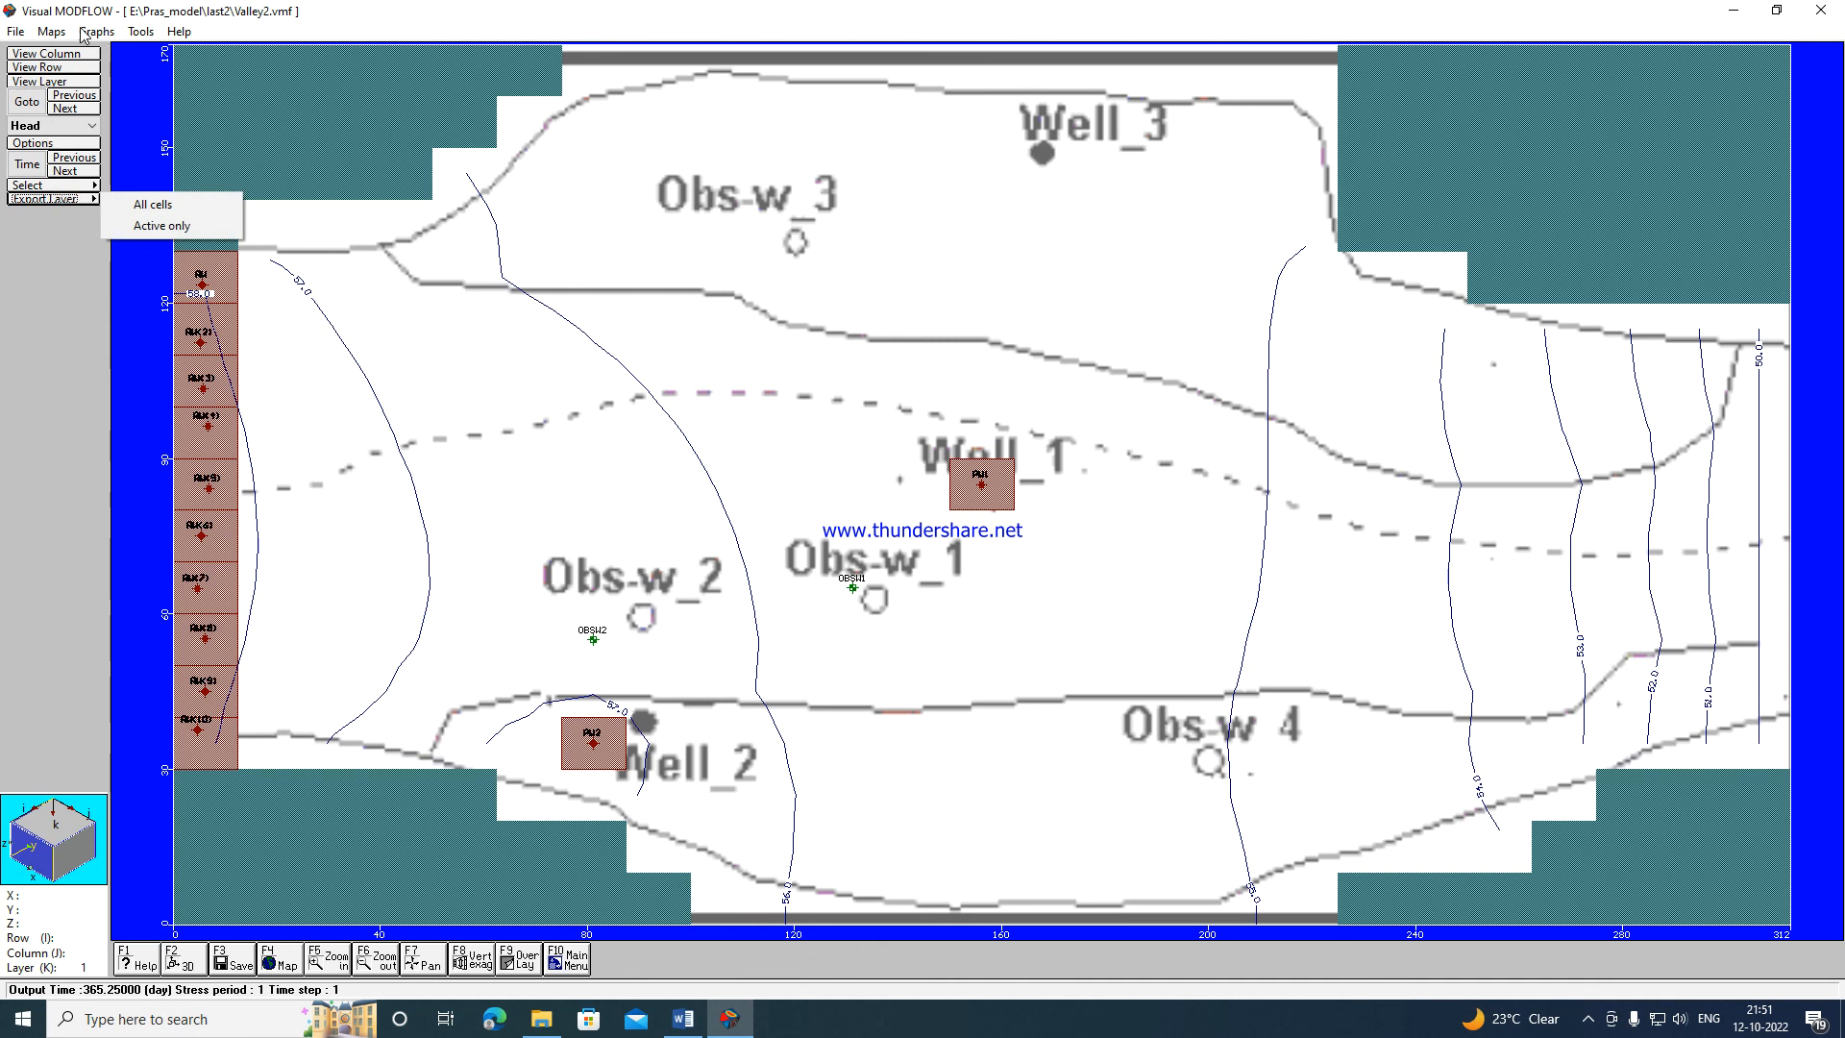
left_click(50, 32)
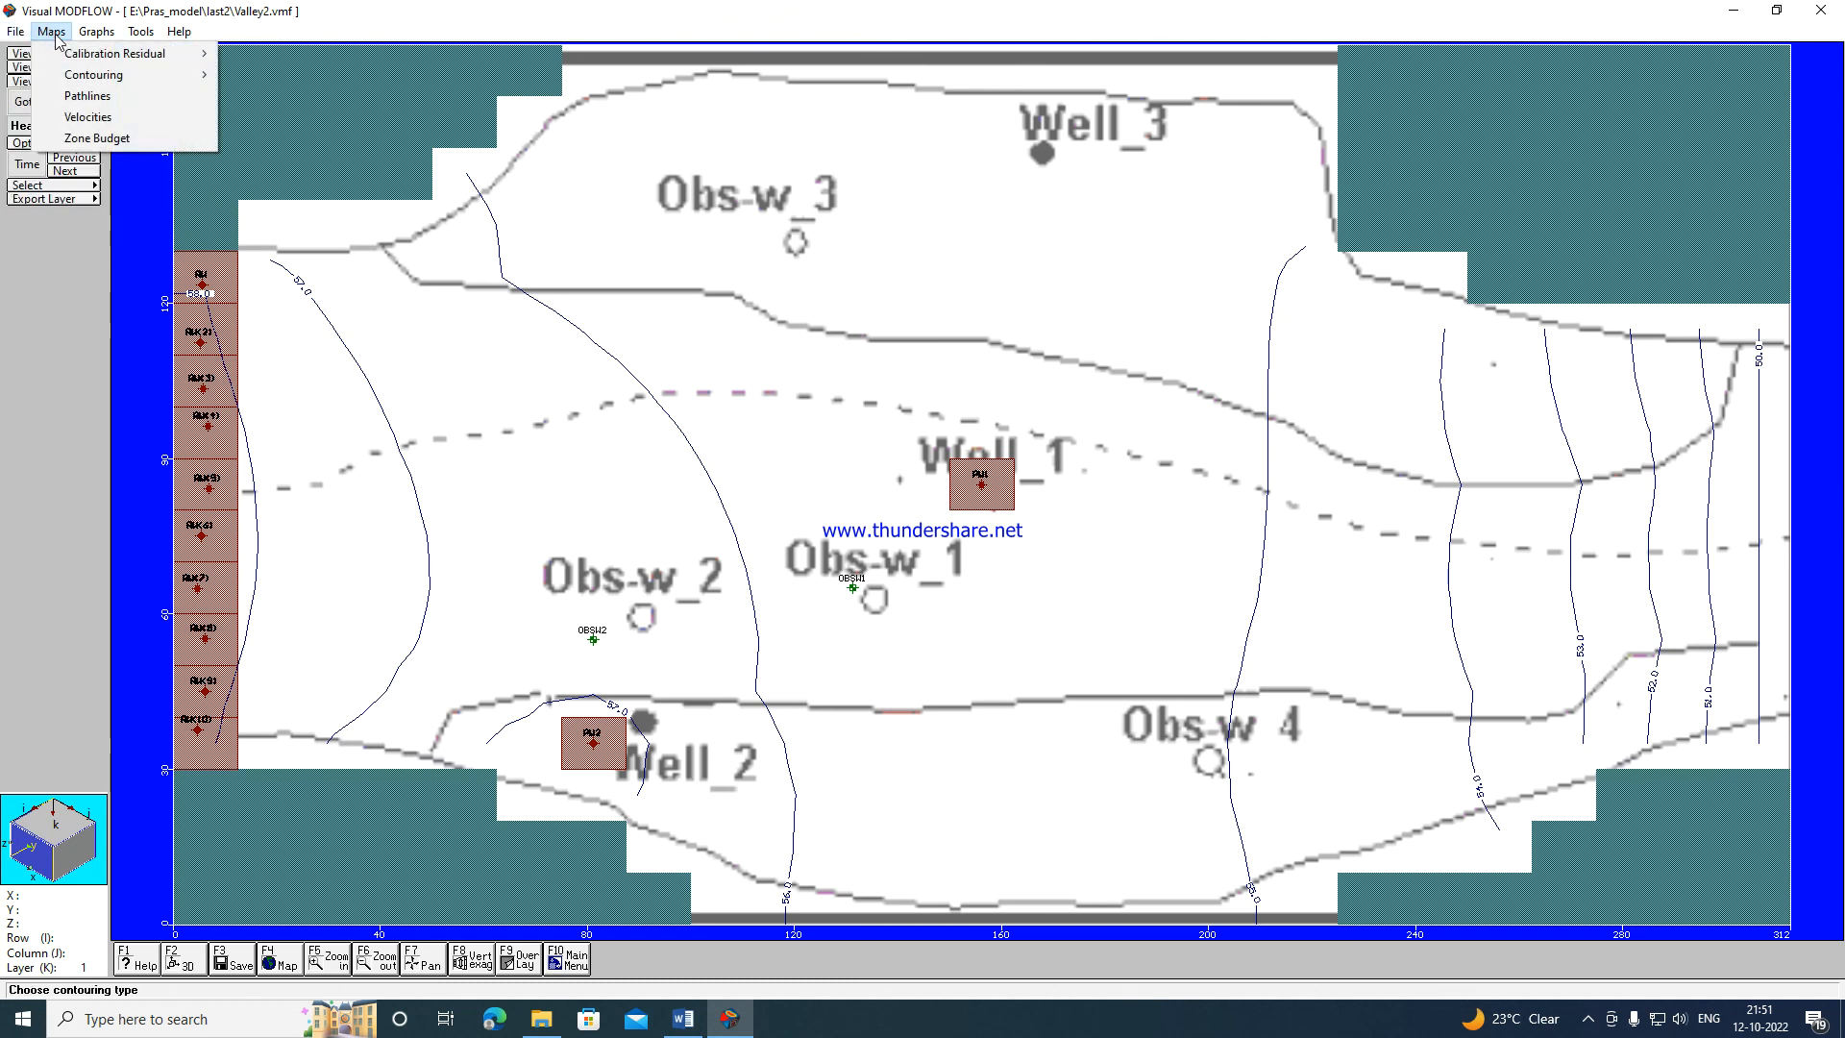
left_click(86, 119)
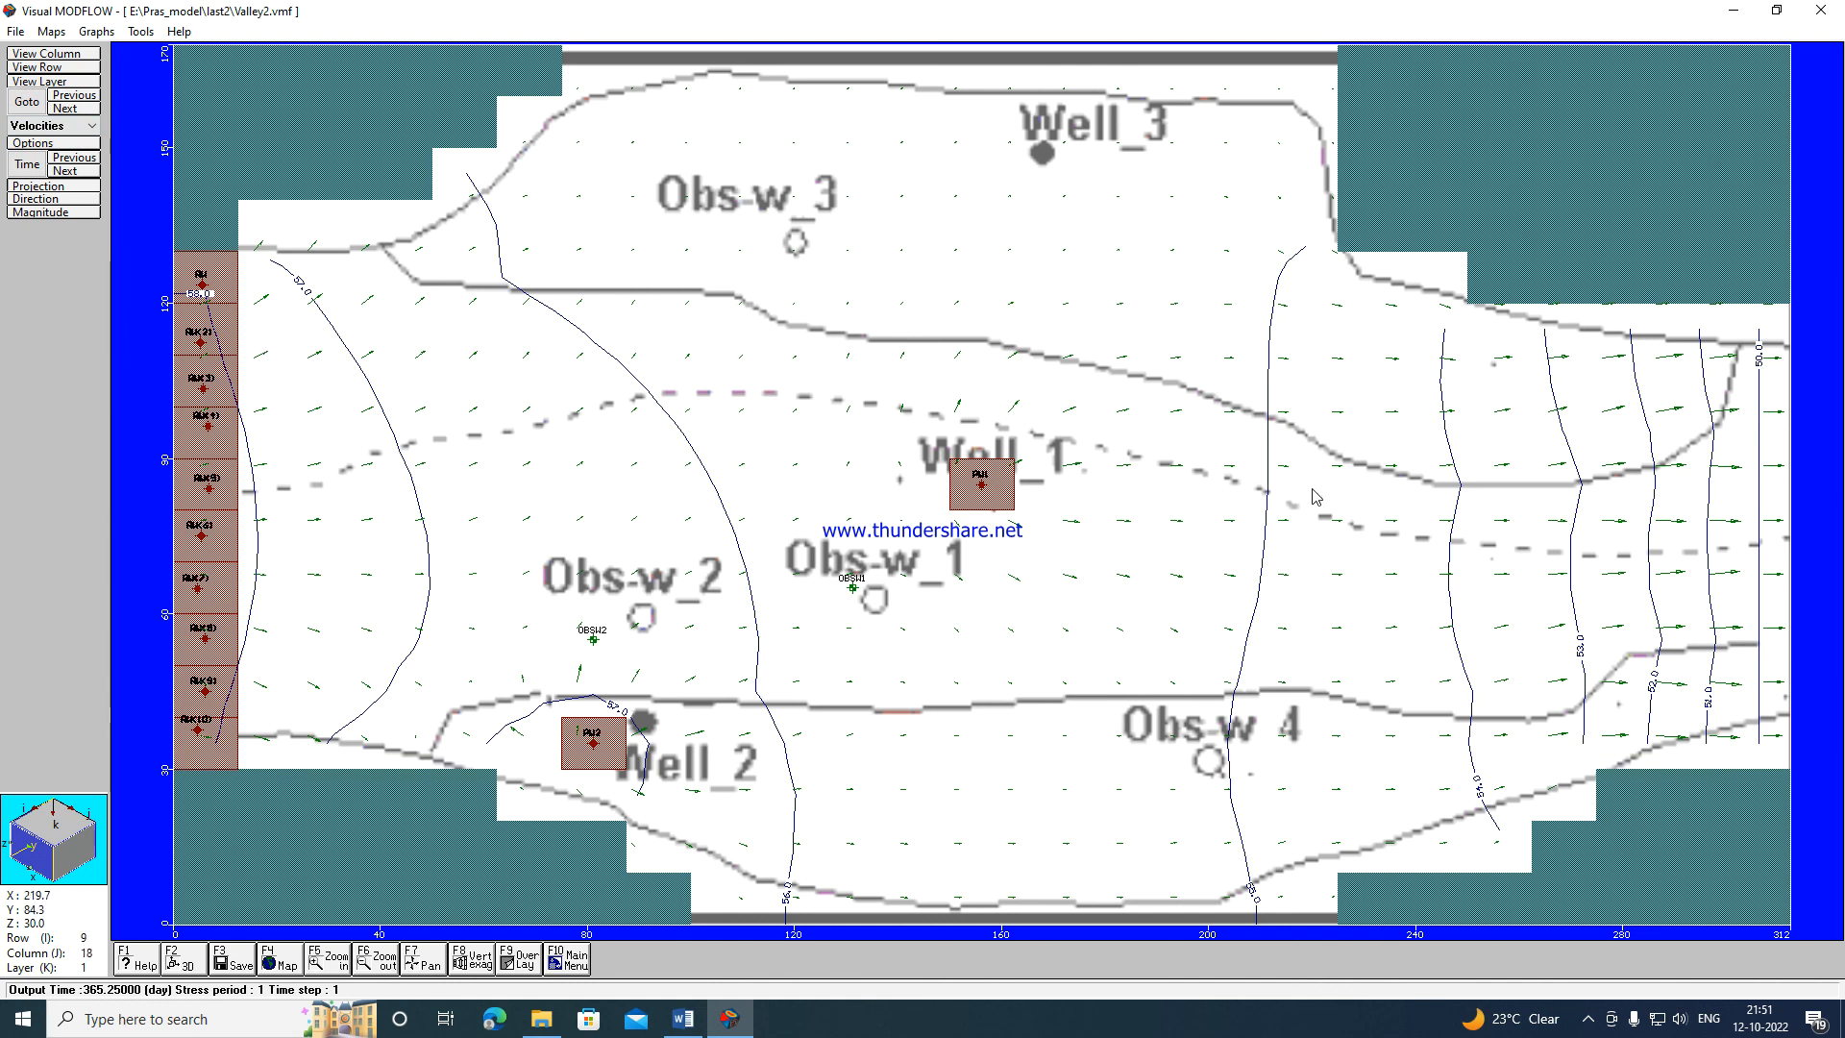
Switch the map to Zone Budget, and read and close the flow Mass Balance report and the Zone Budget output for Zone 1.
left_click(52, 32)
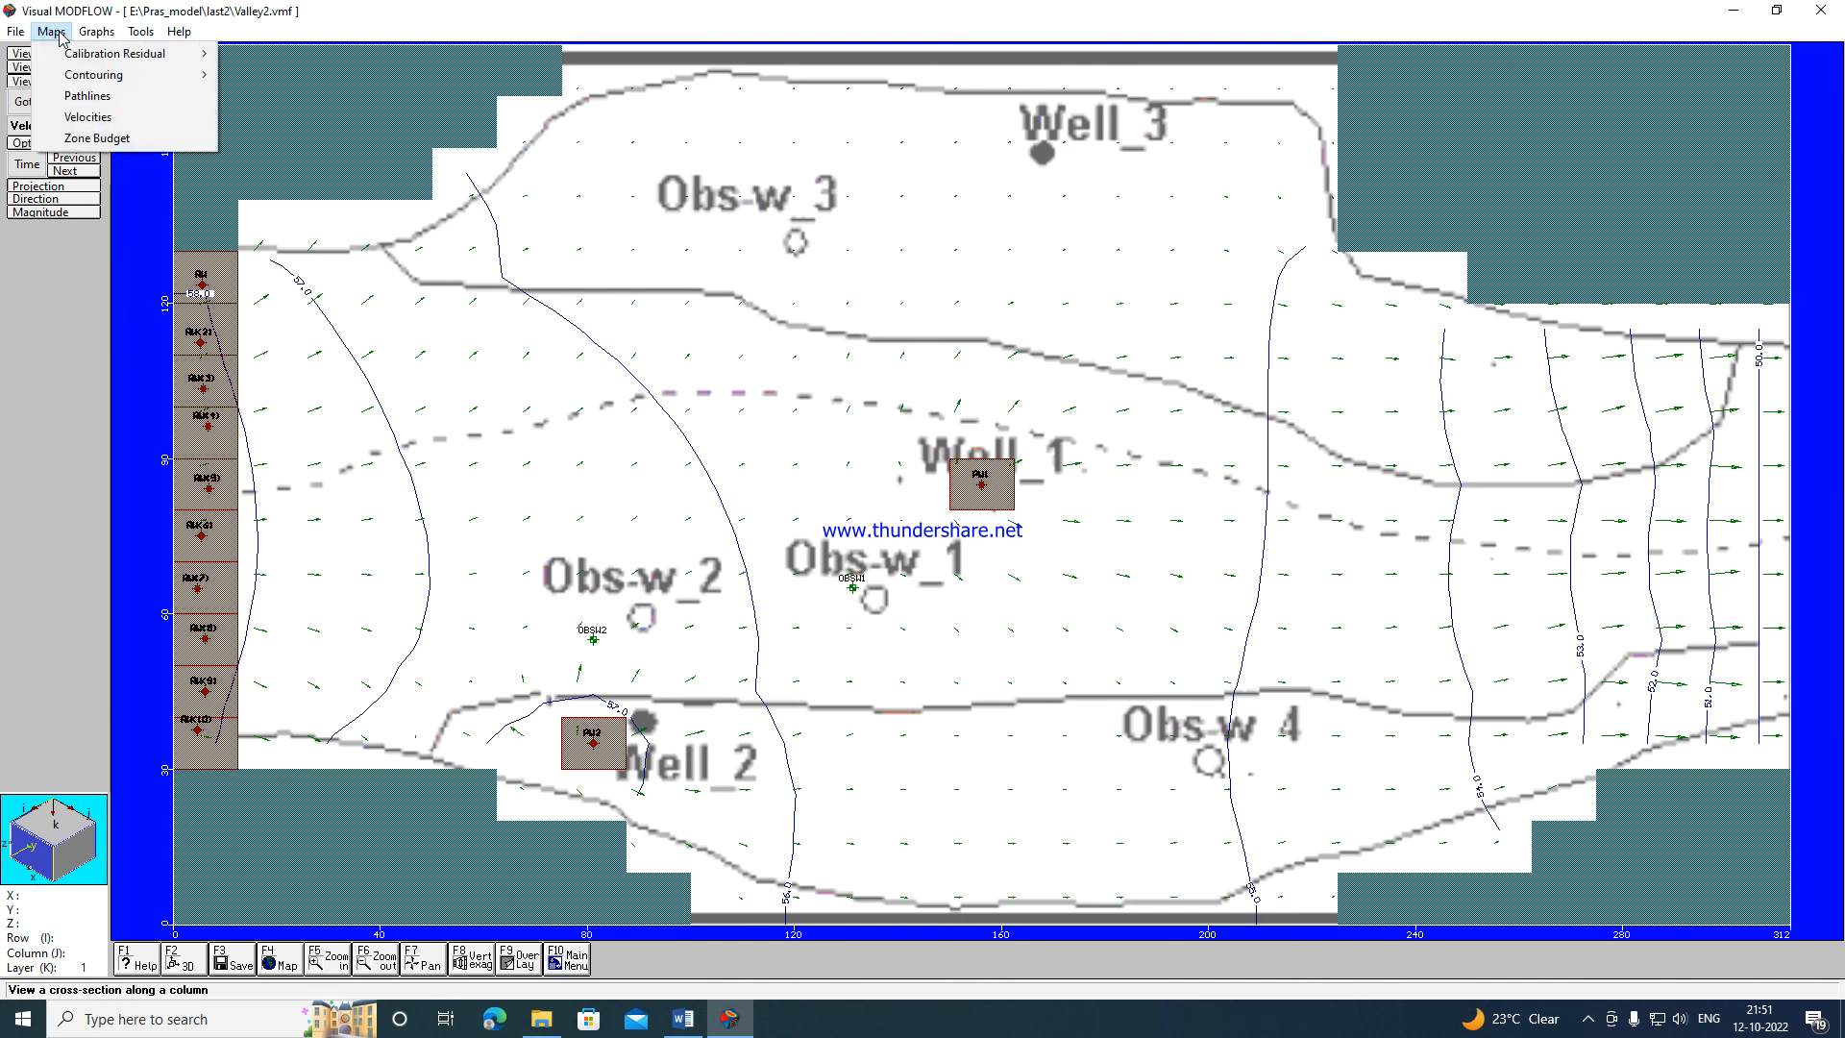
left_click(79, 140)
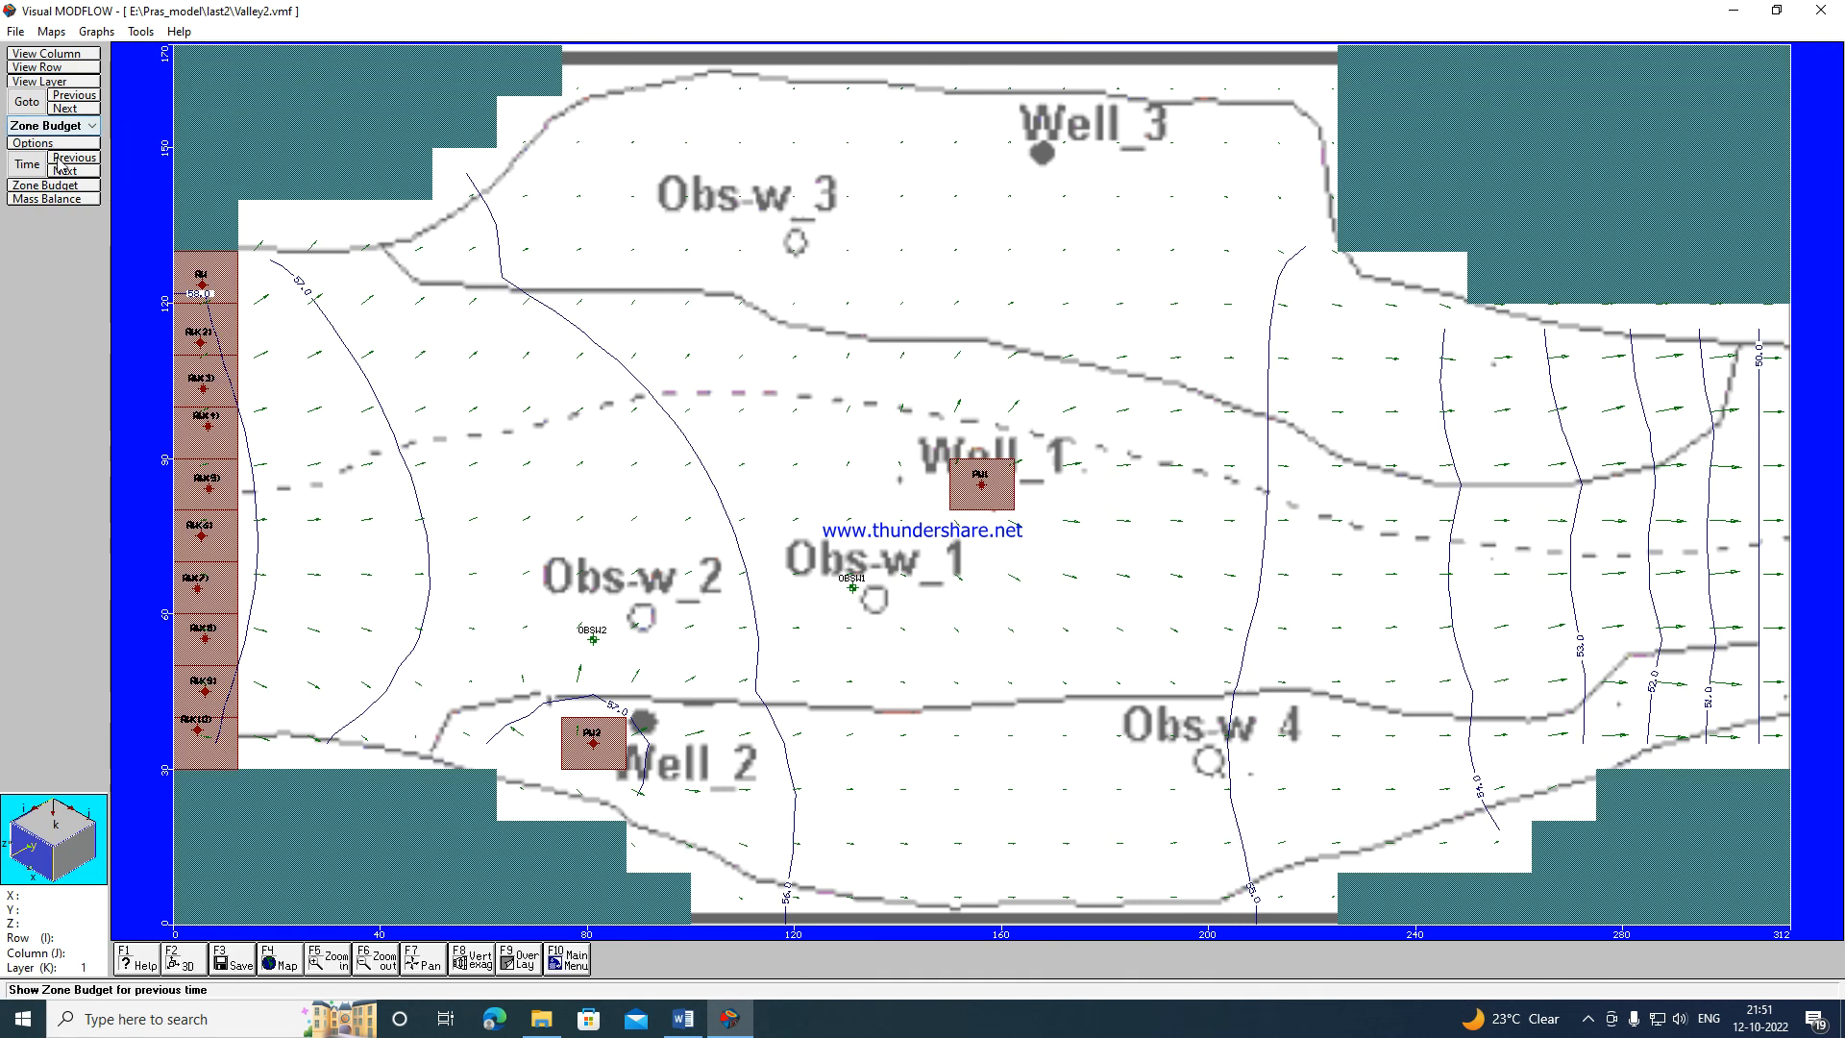
left_click(55, 200)
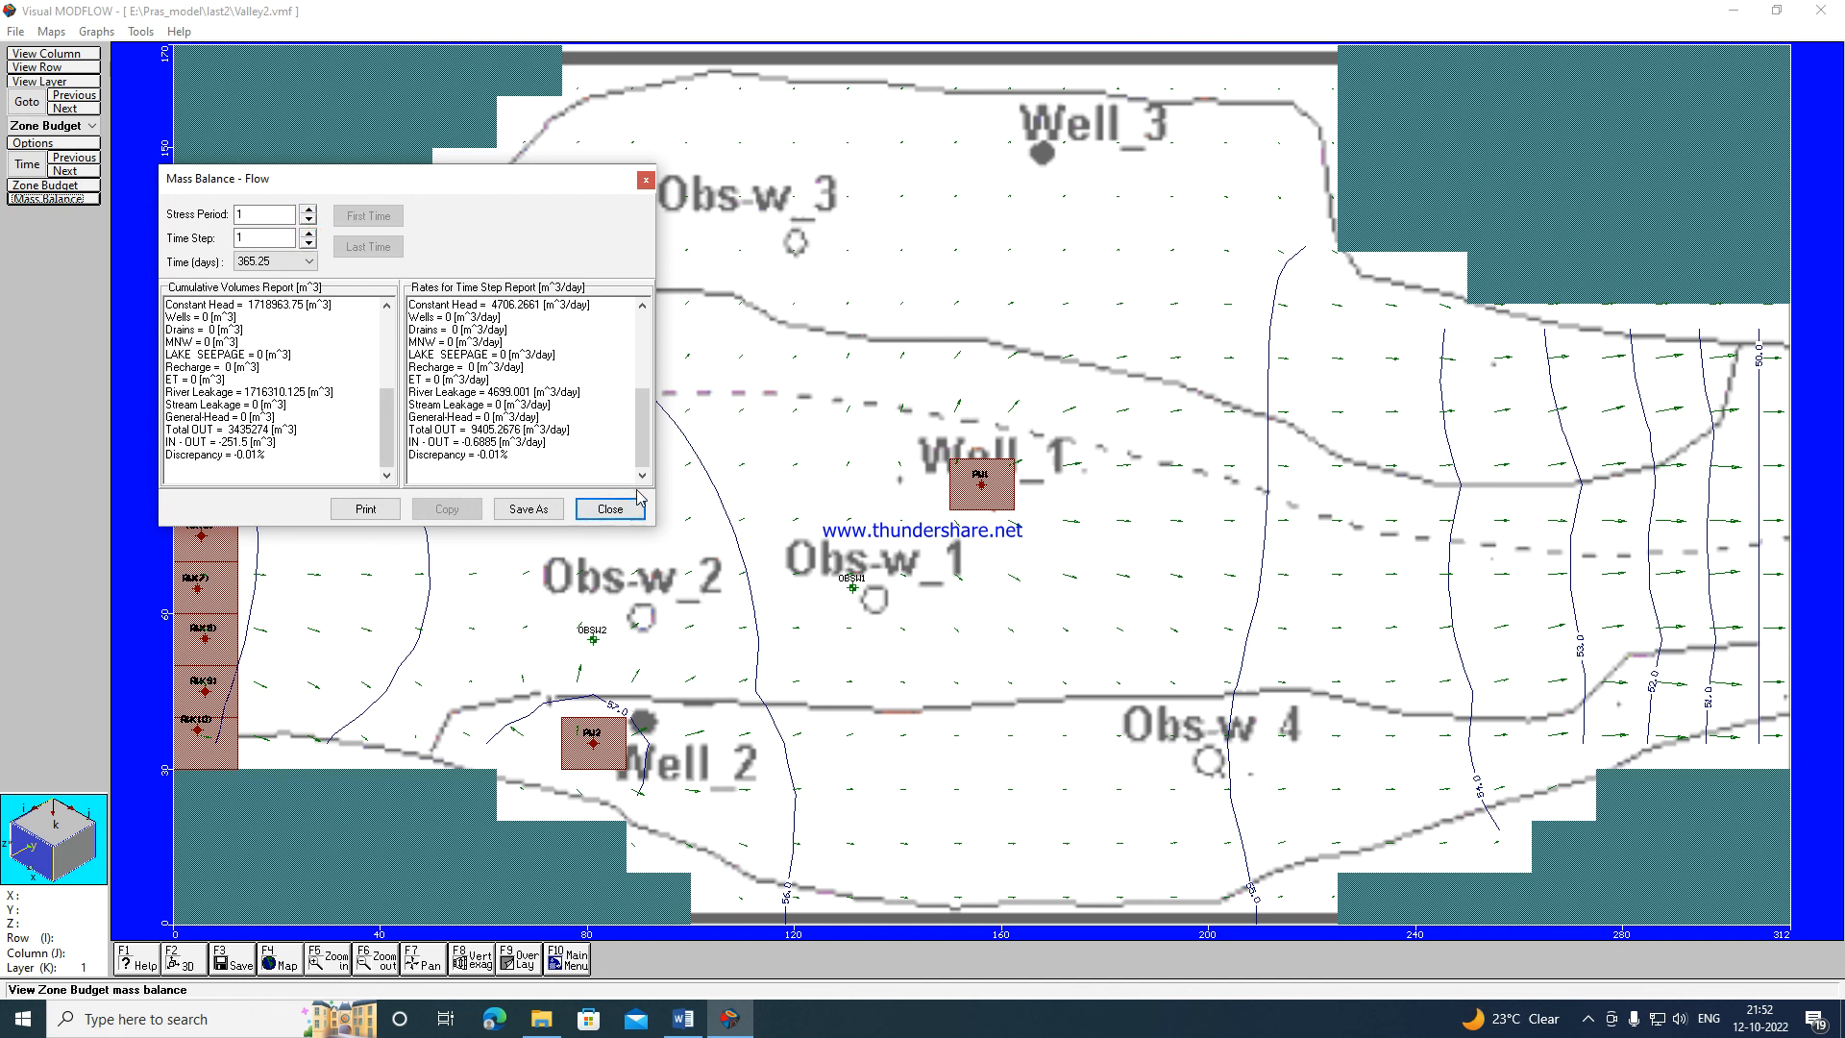
left_click(610, 509)
left_click(47, 191)
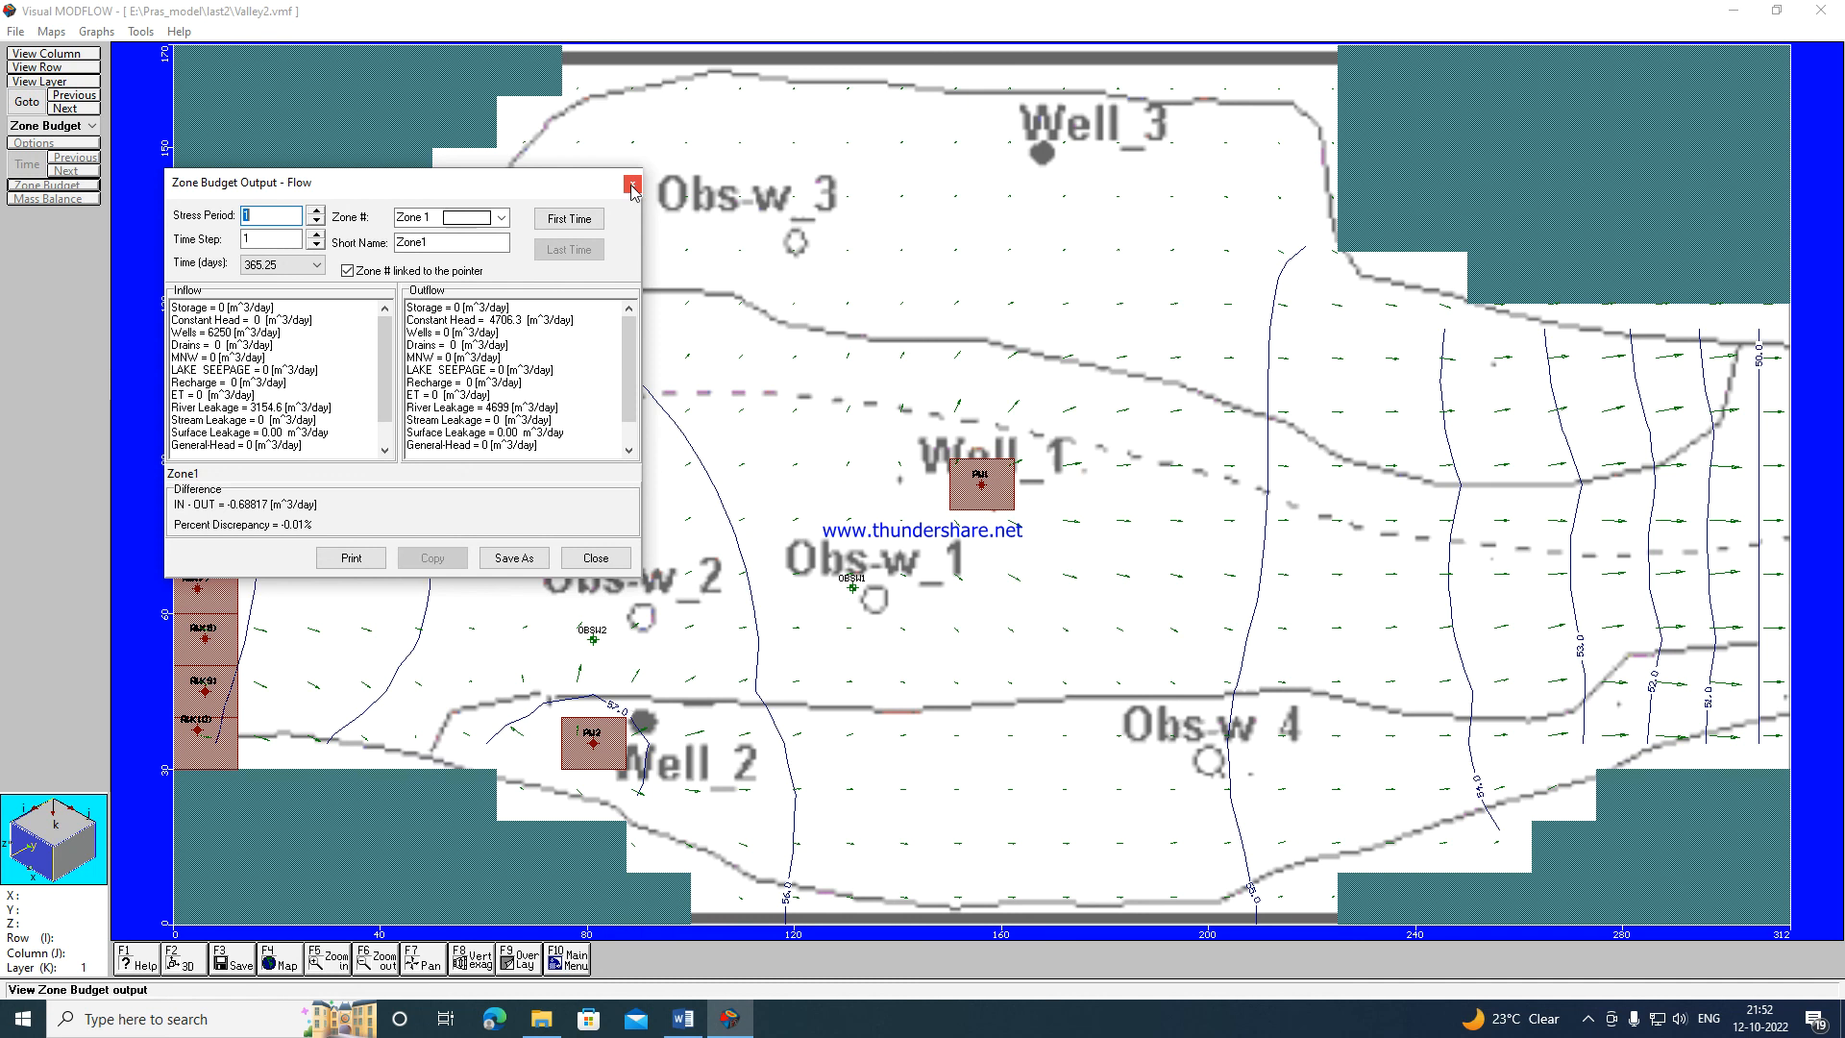
left_click(596, 557)
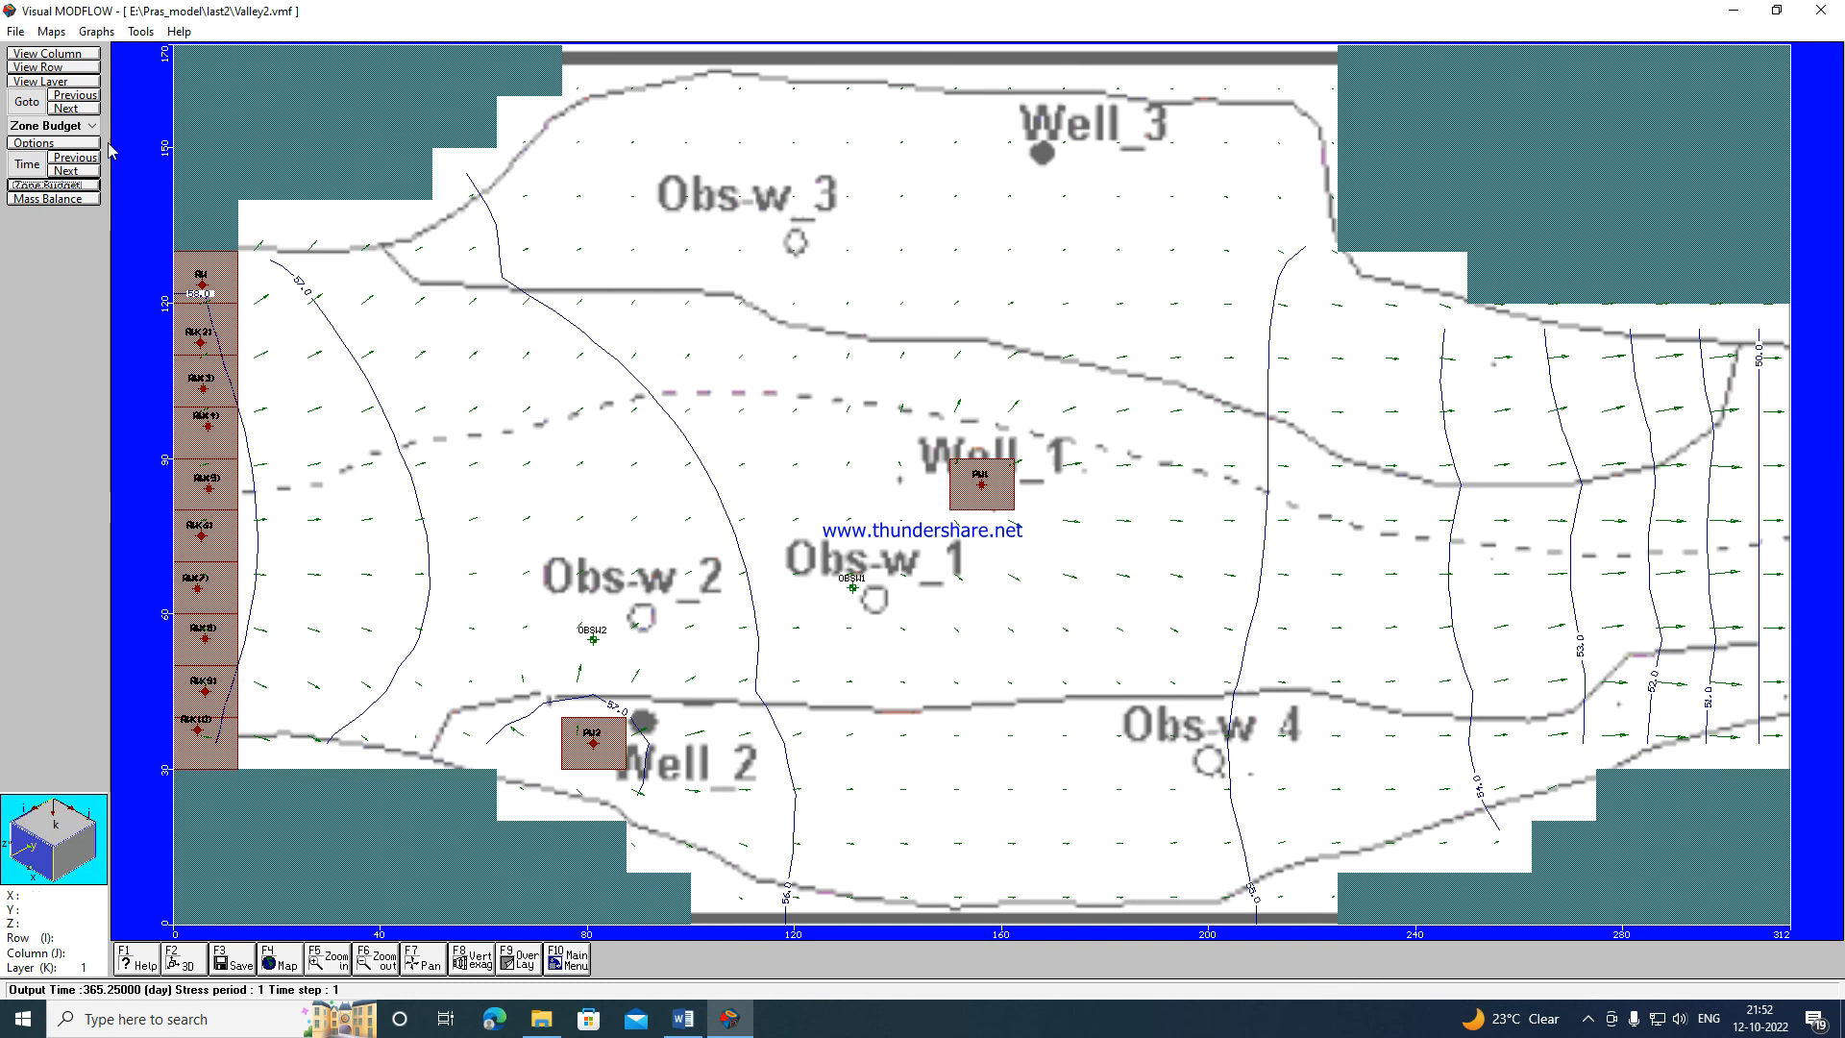
Save the Valley2 model output.
left_click(15, 32)
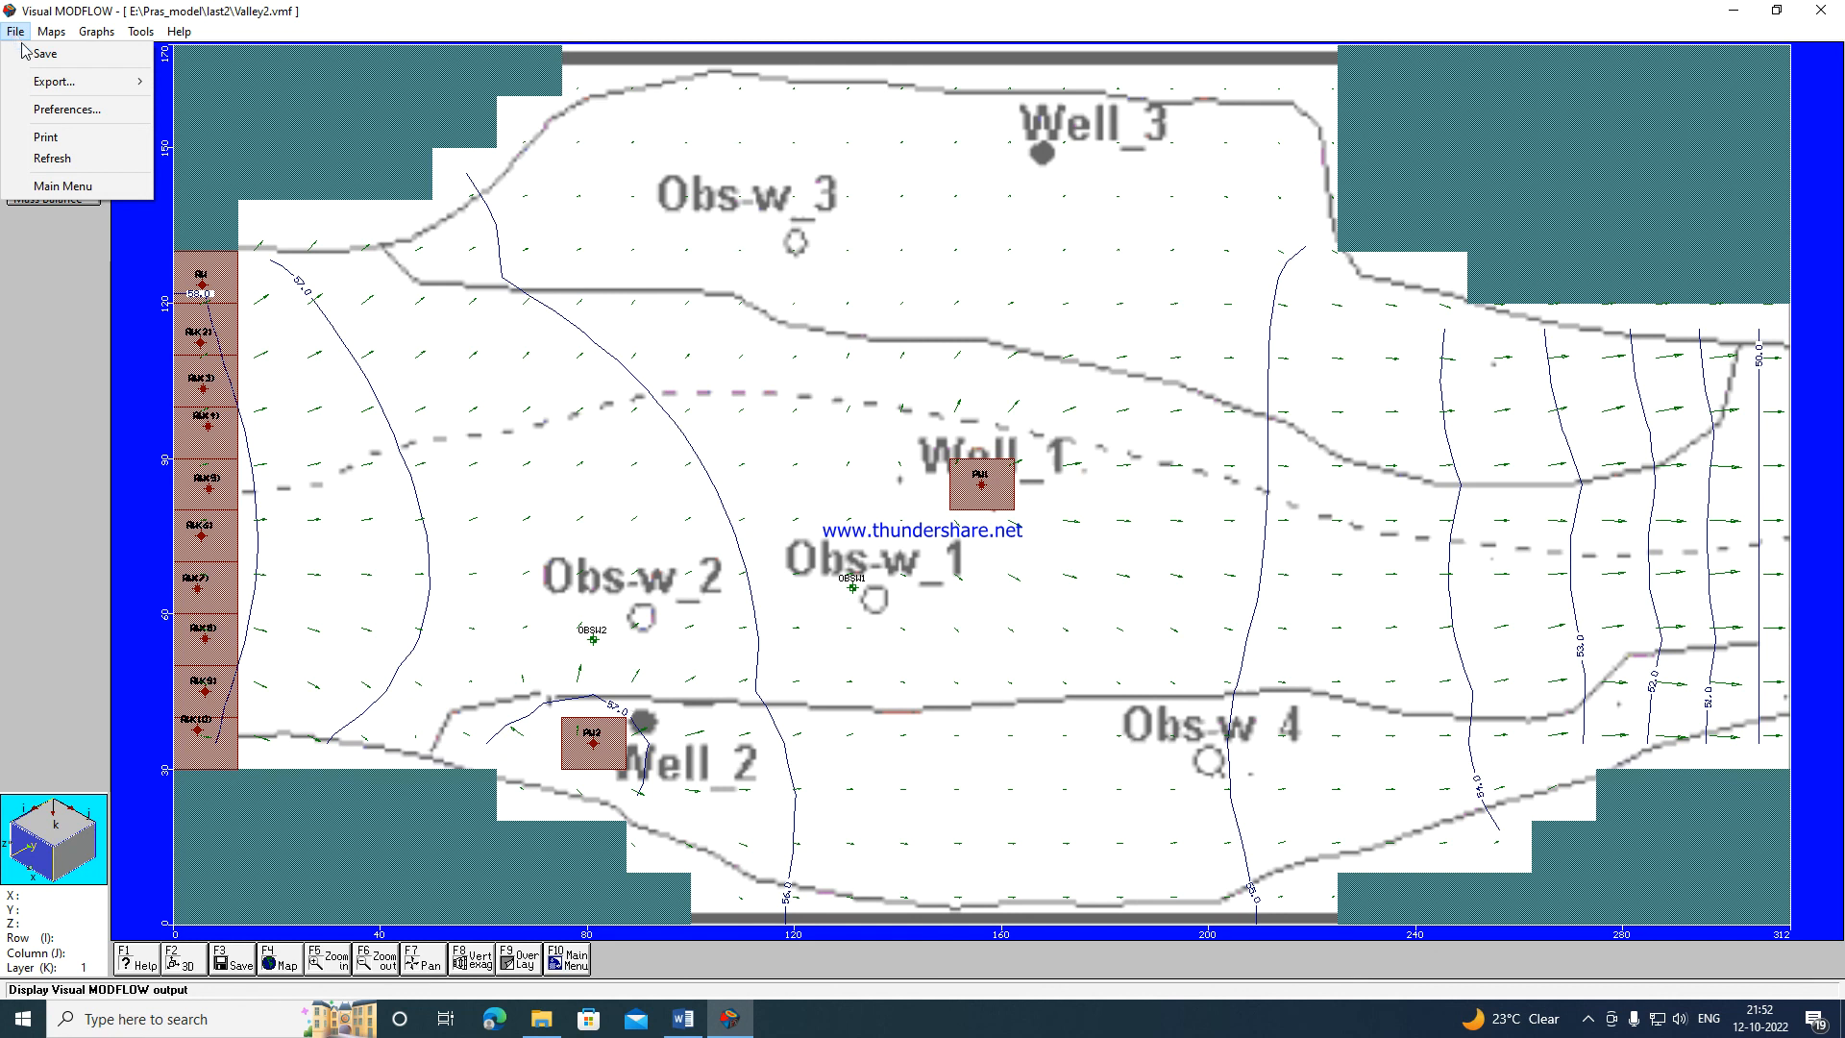
left_click(37, 52)
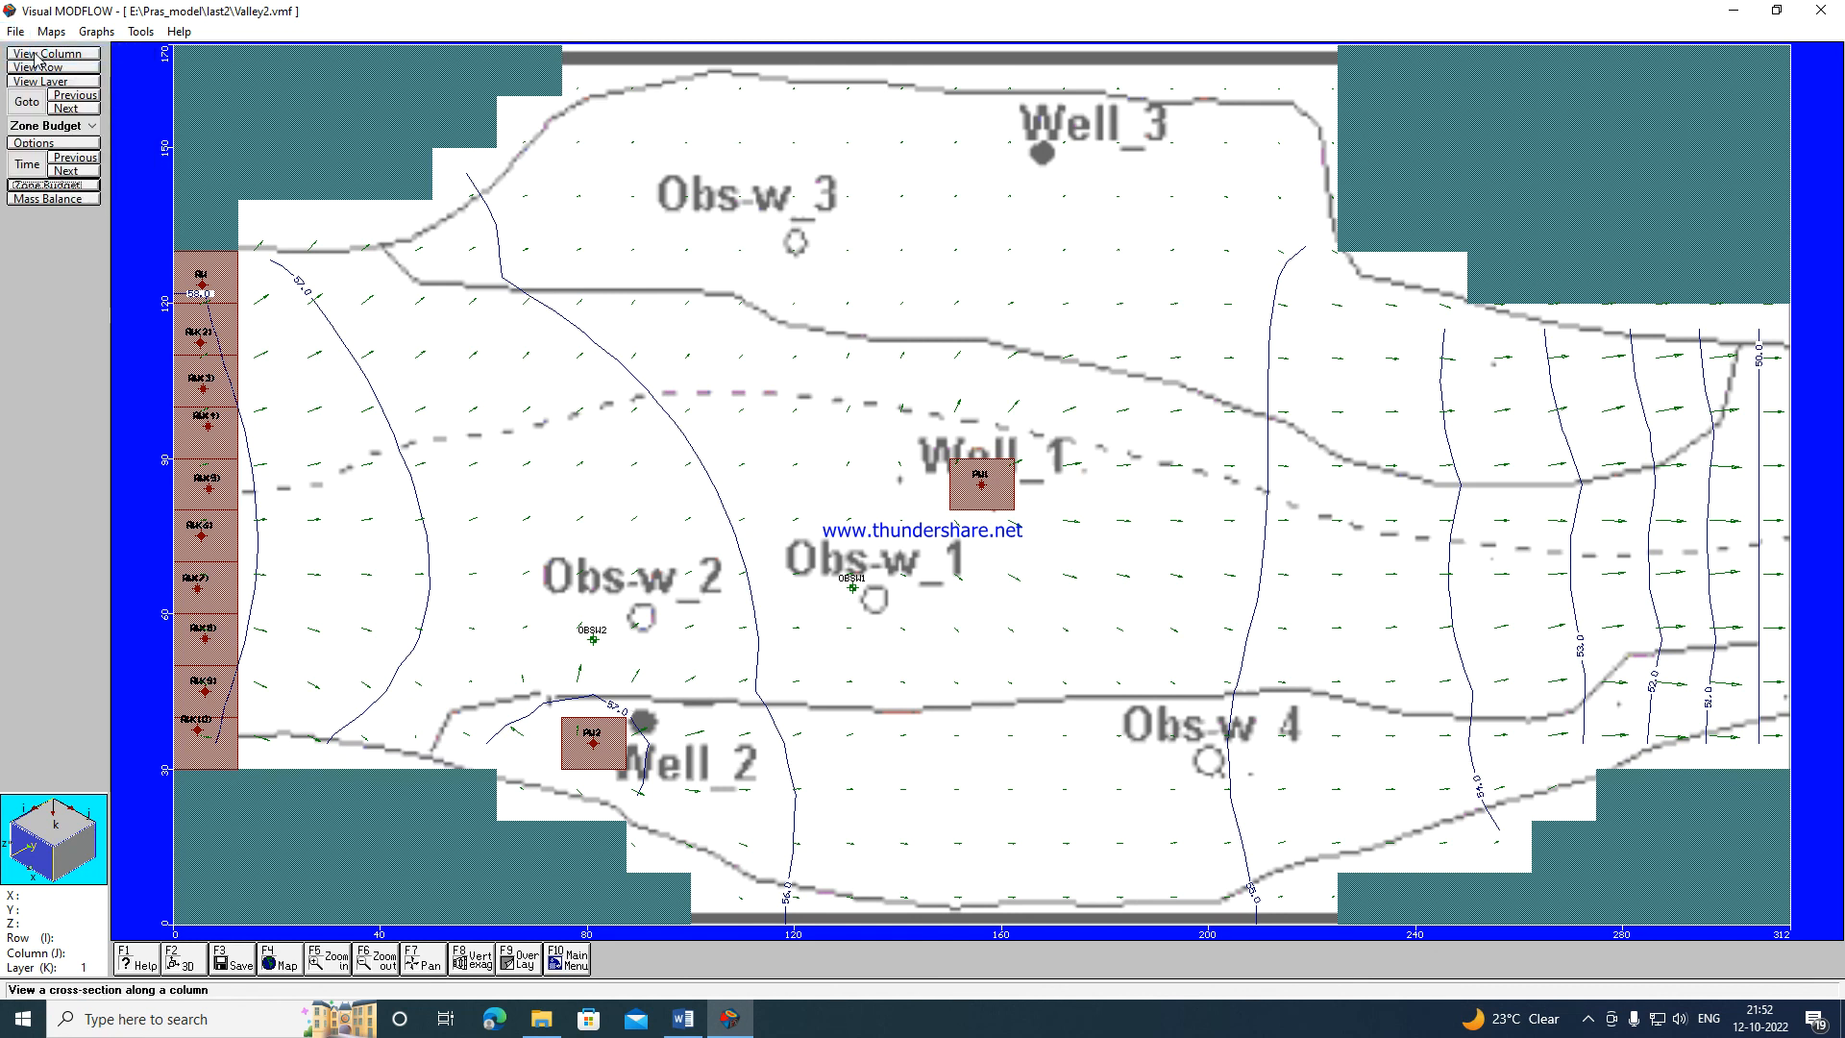
left_click(1586, 1021)
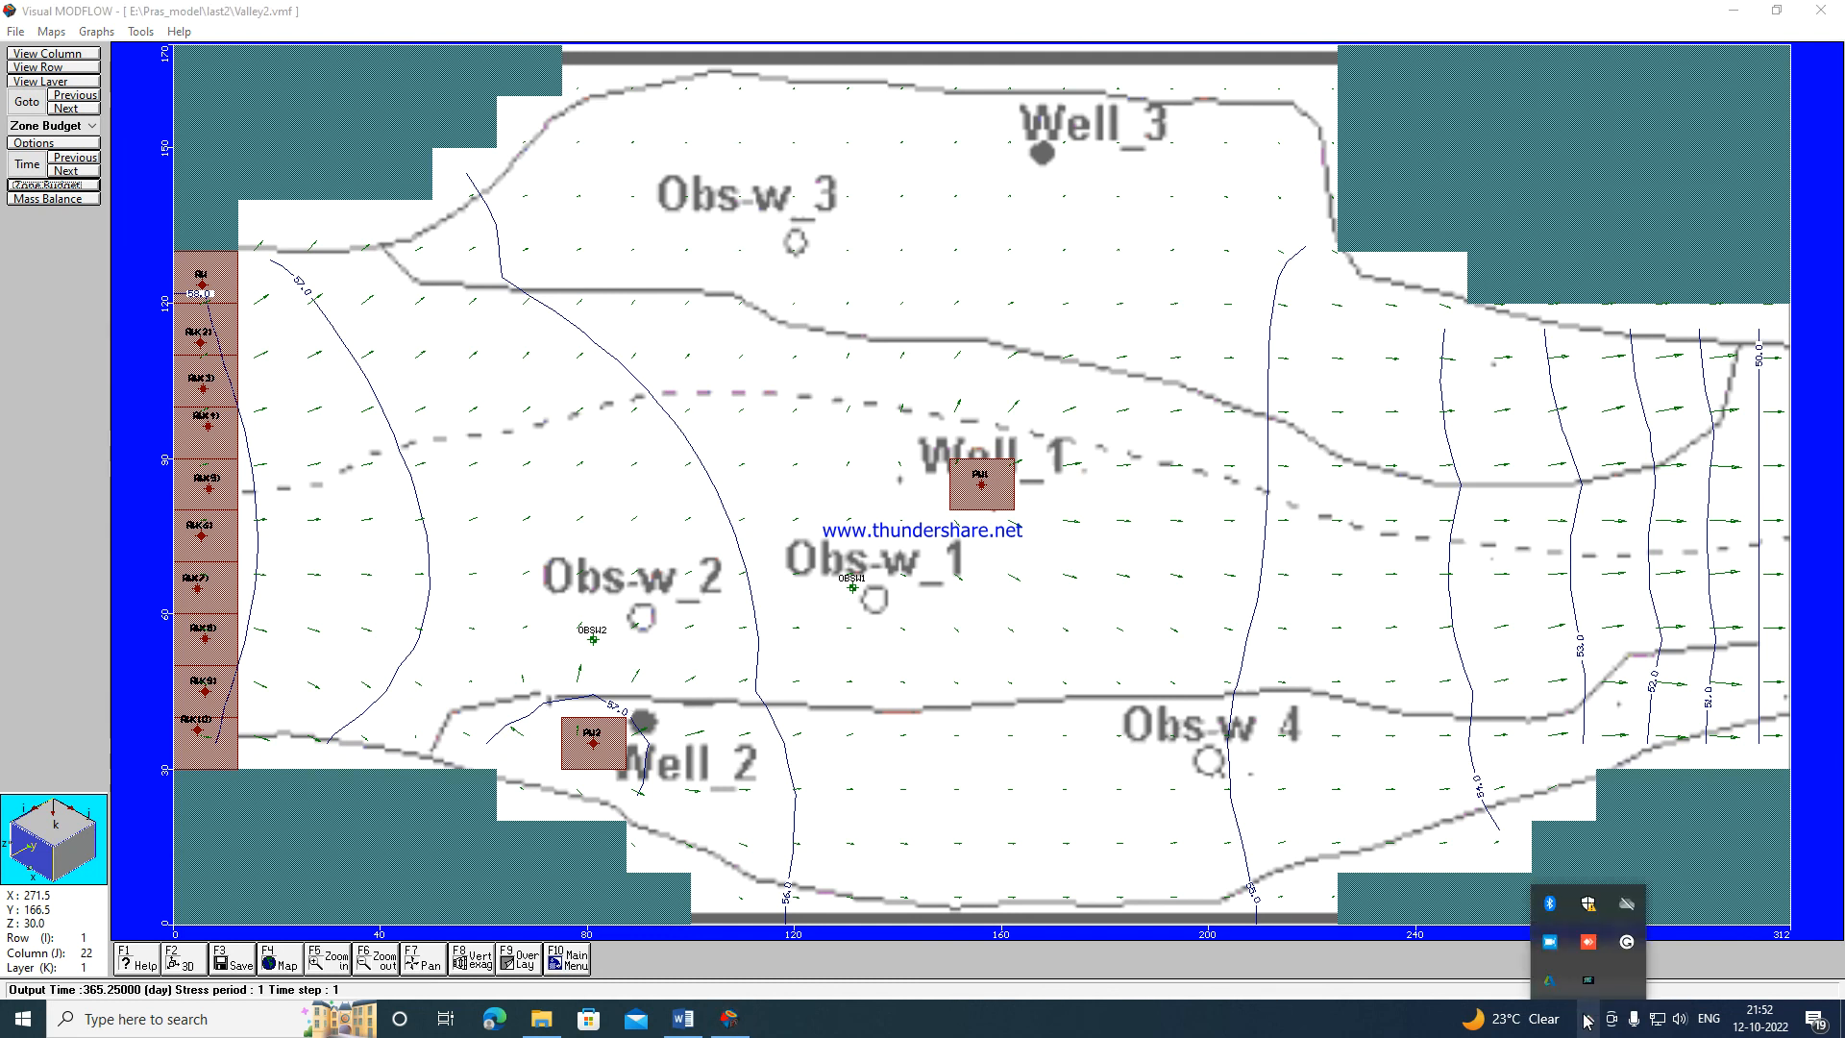